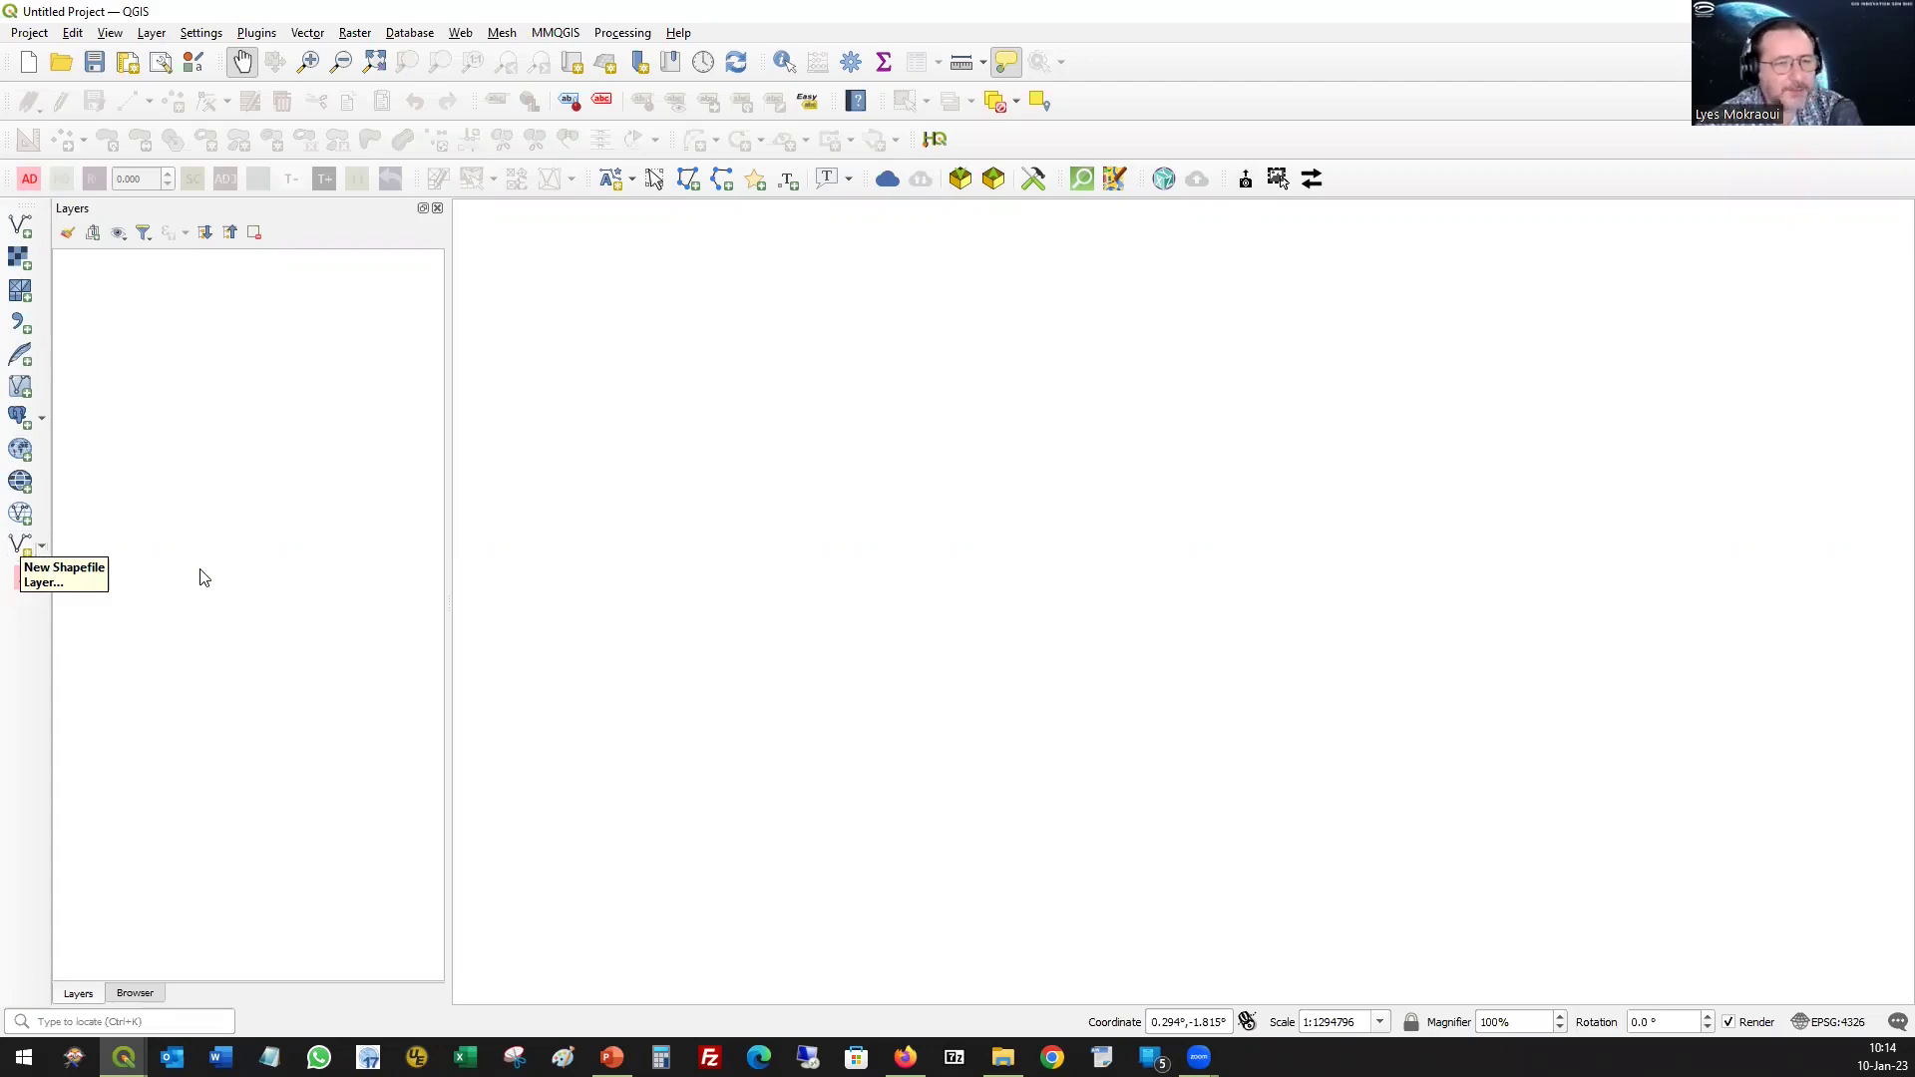
{"action": "left_click", "coordinate": [43, 549]}
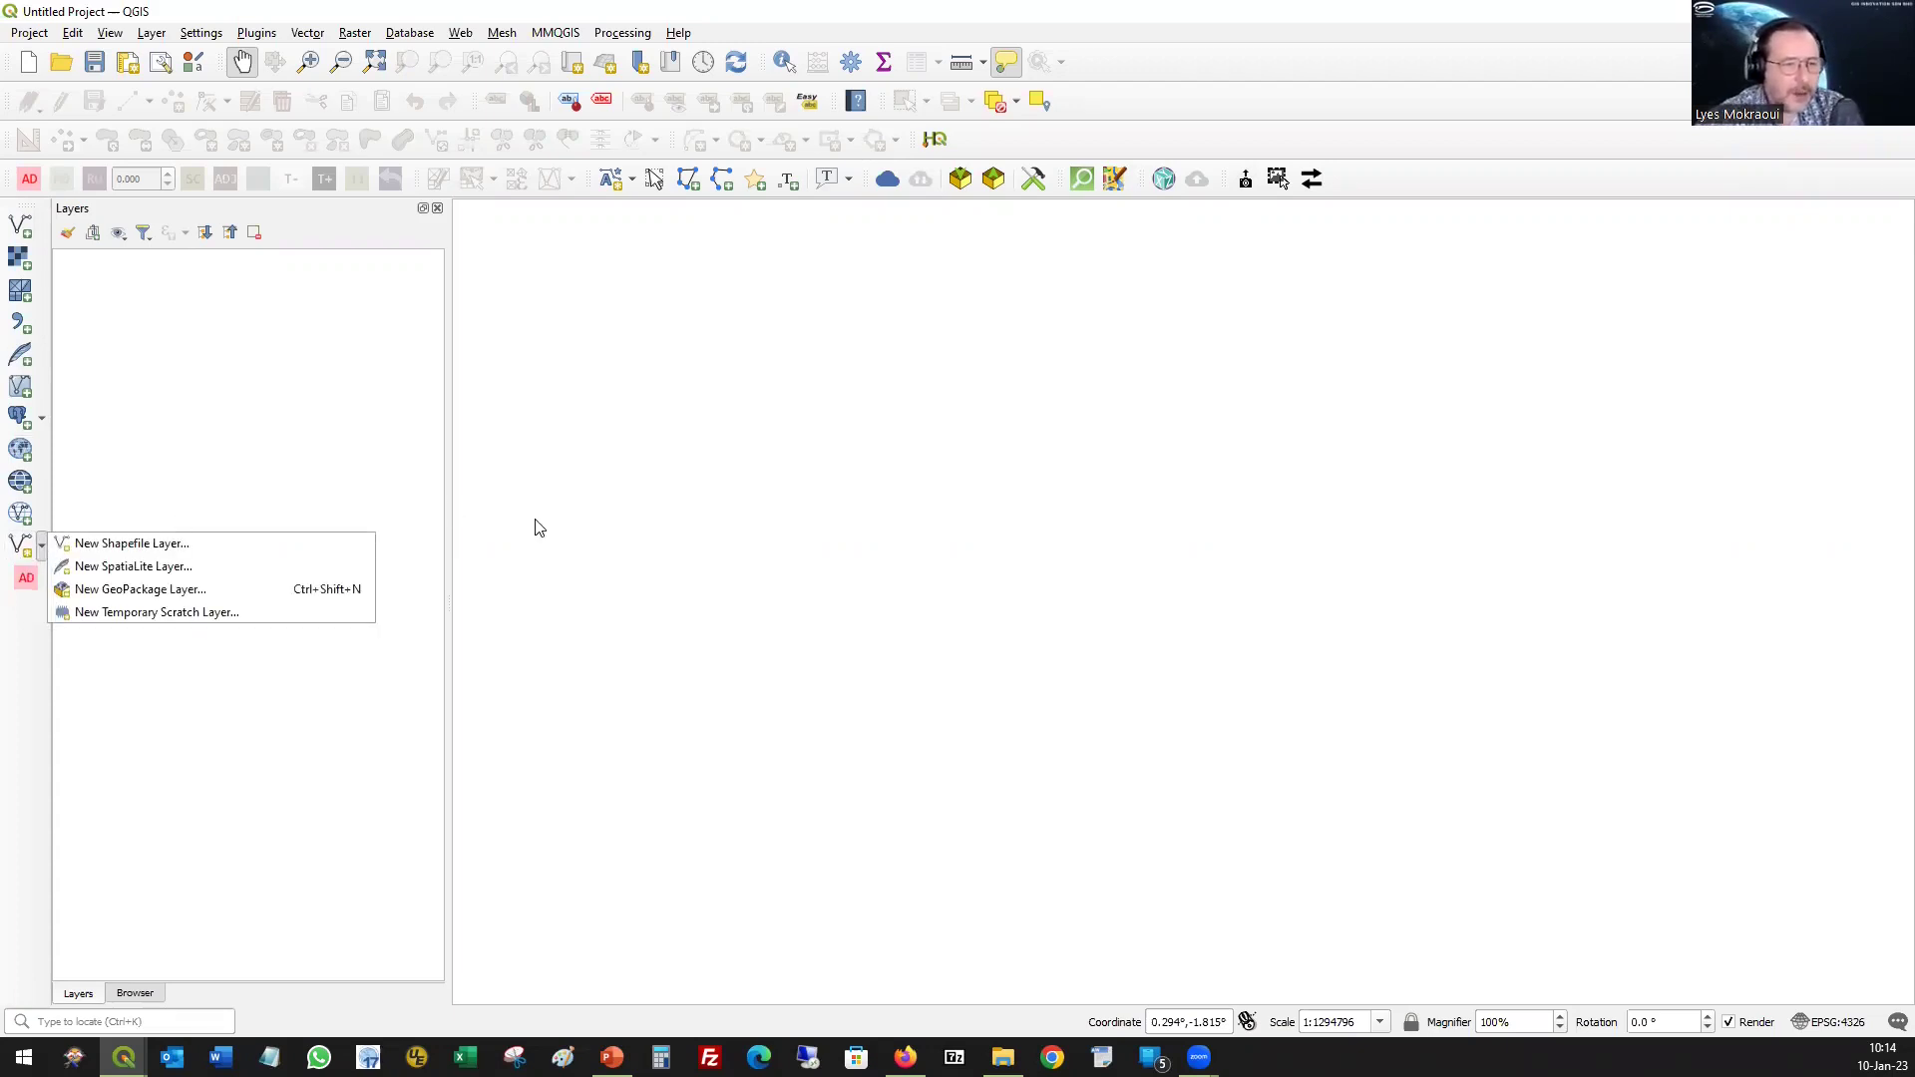
{"action": "left_click", "coordinate": [639, 603]}
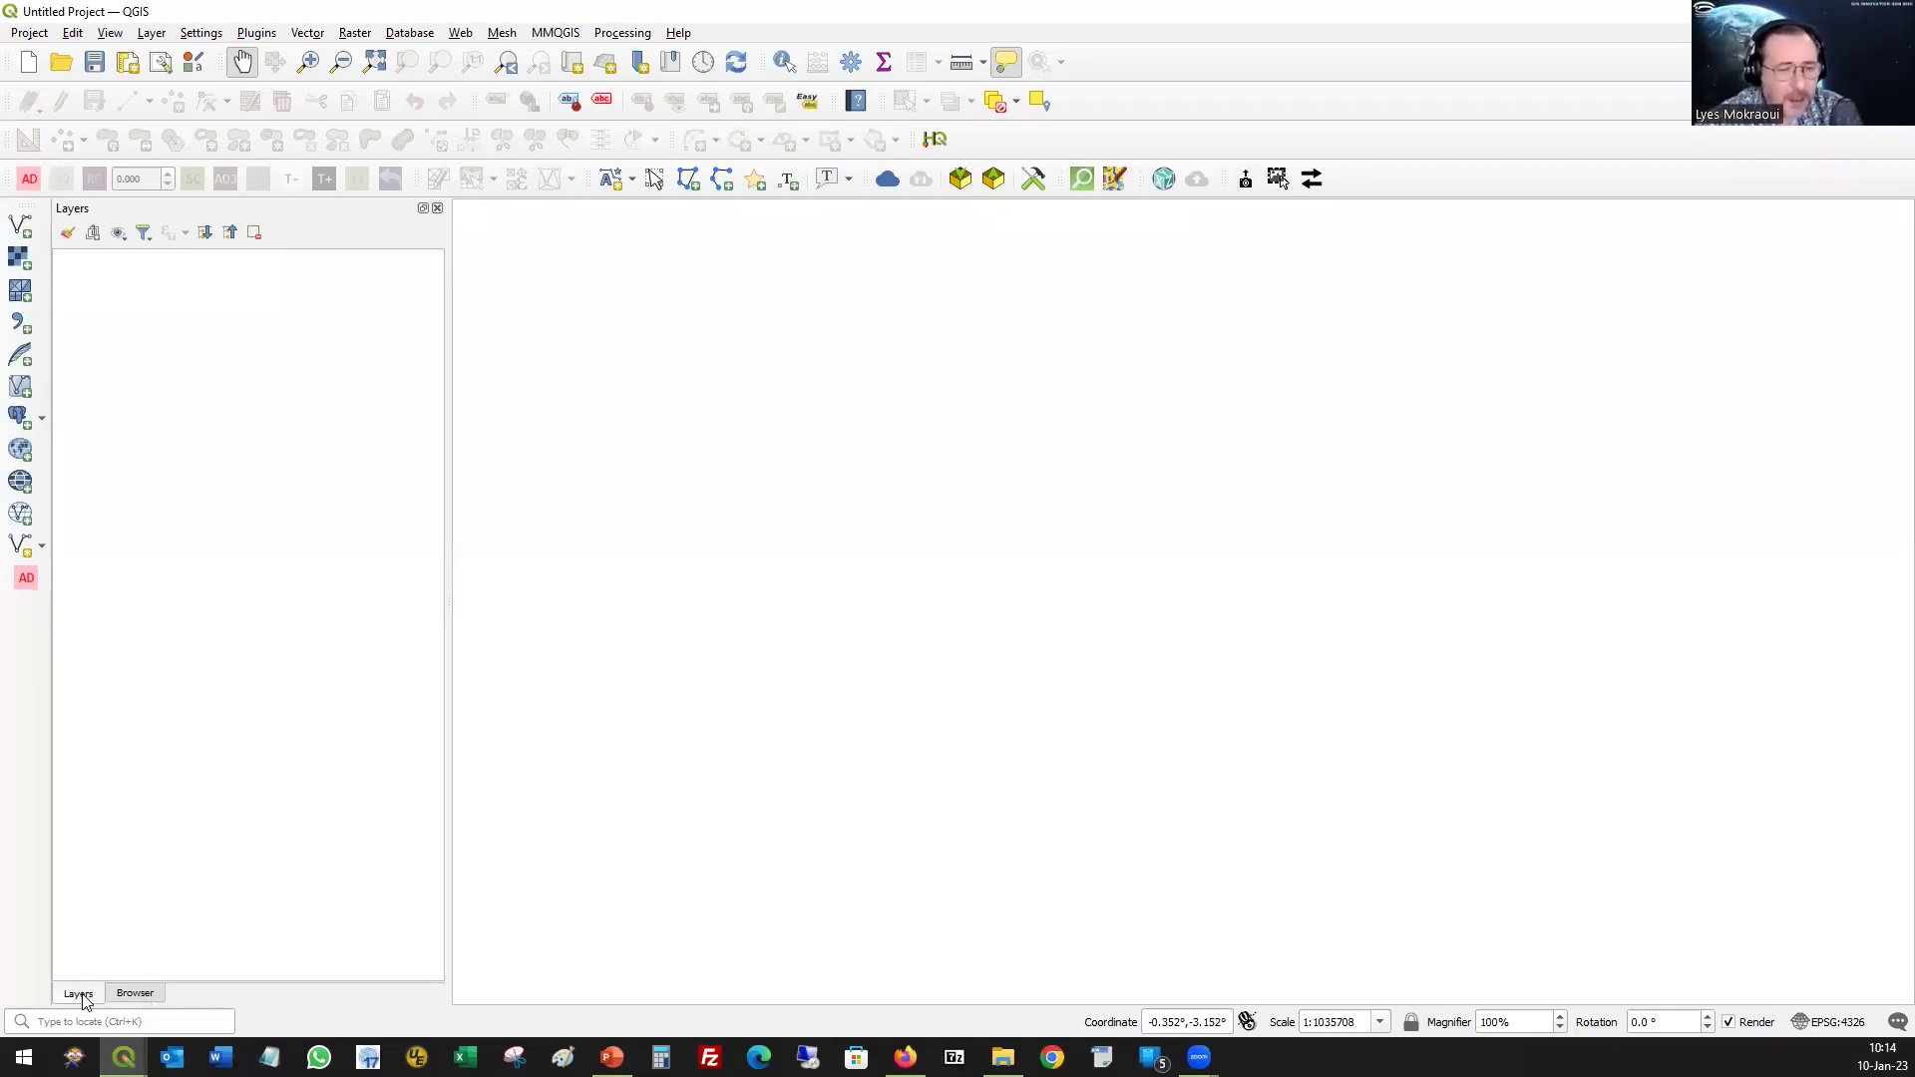
- Browse the available XYZ tile connections and add Googlemaps to the map canvas as a basemap
{"action": "left_click", "coordinate": [136, 995]}
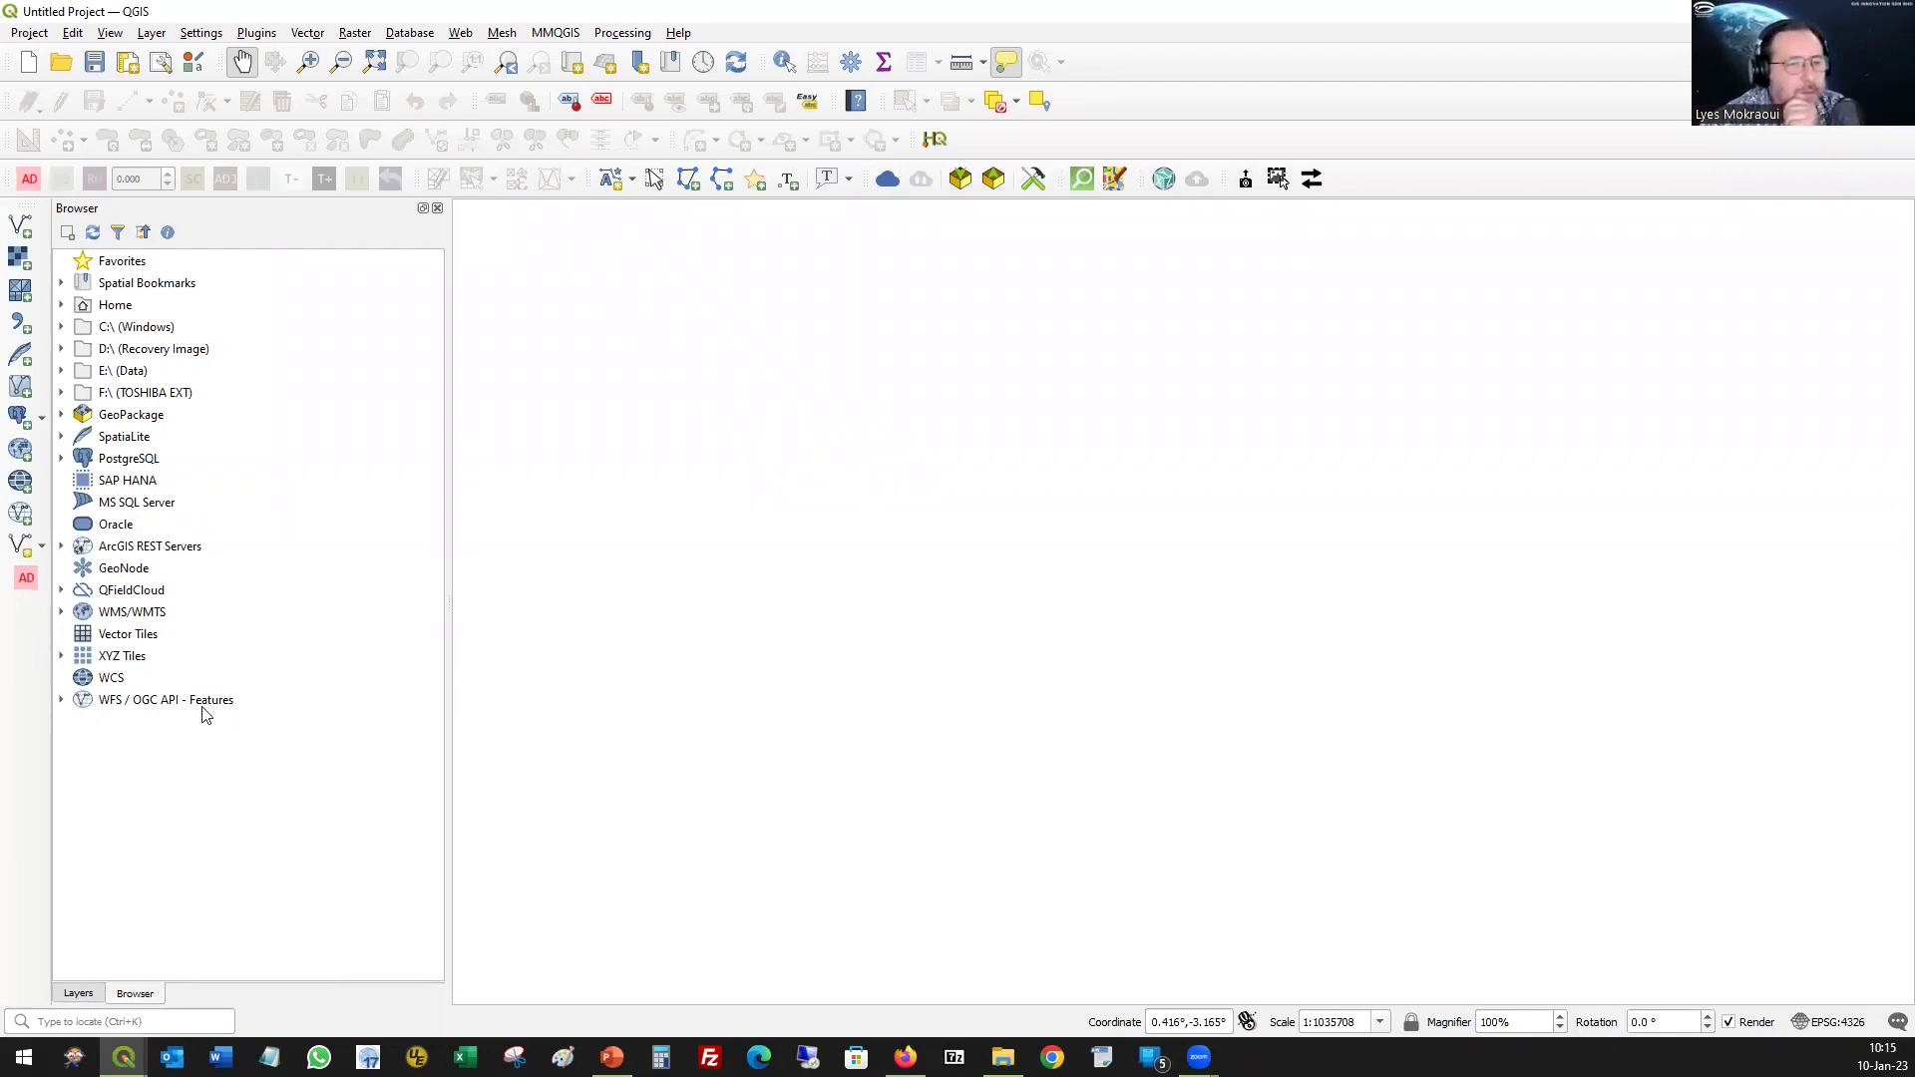
{"action": "left_click", "coordinate": [60, 656]}
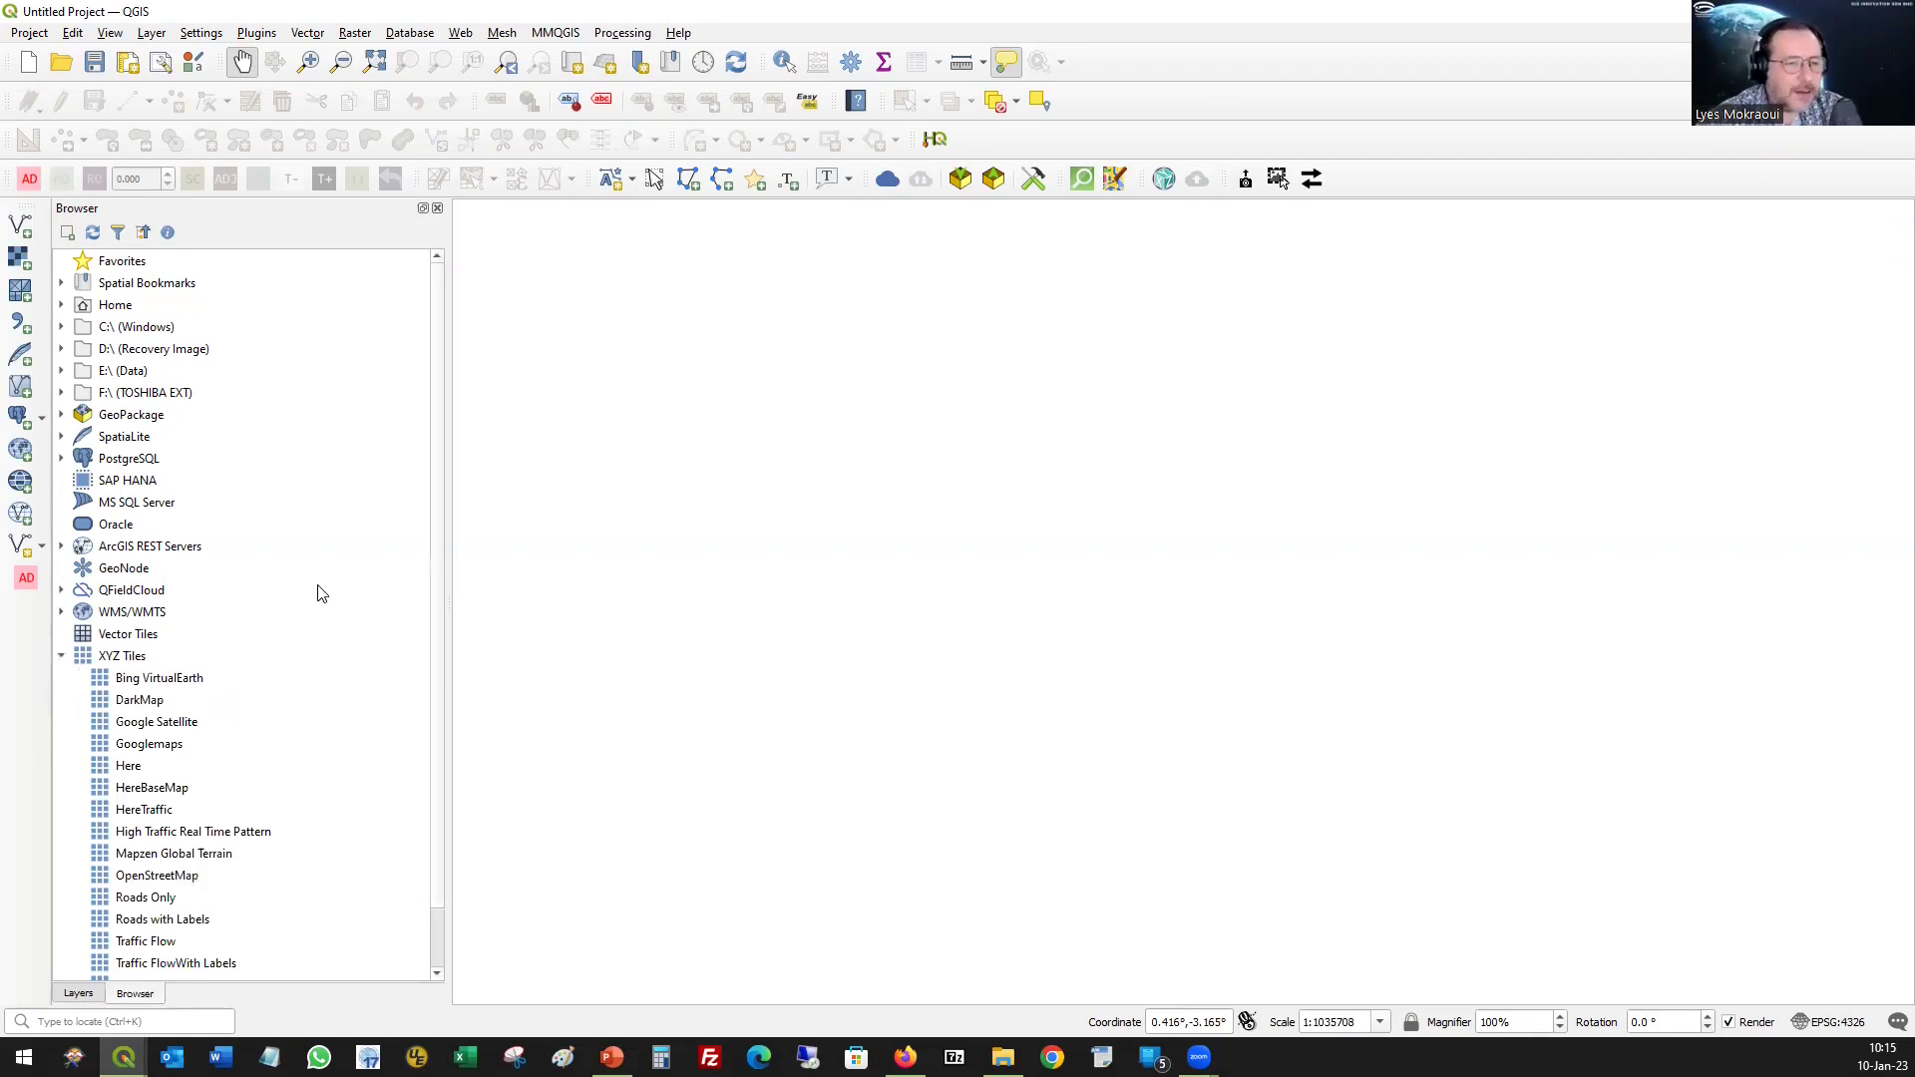
{"action": "scroll", "coordinate": [313, 623], "scroll_direction": "down", "scroll_amount": 1}
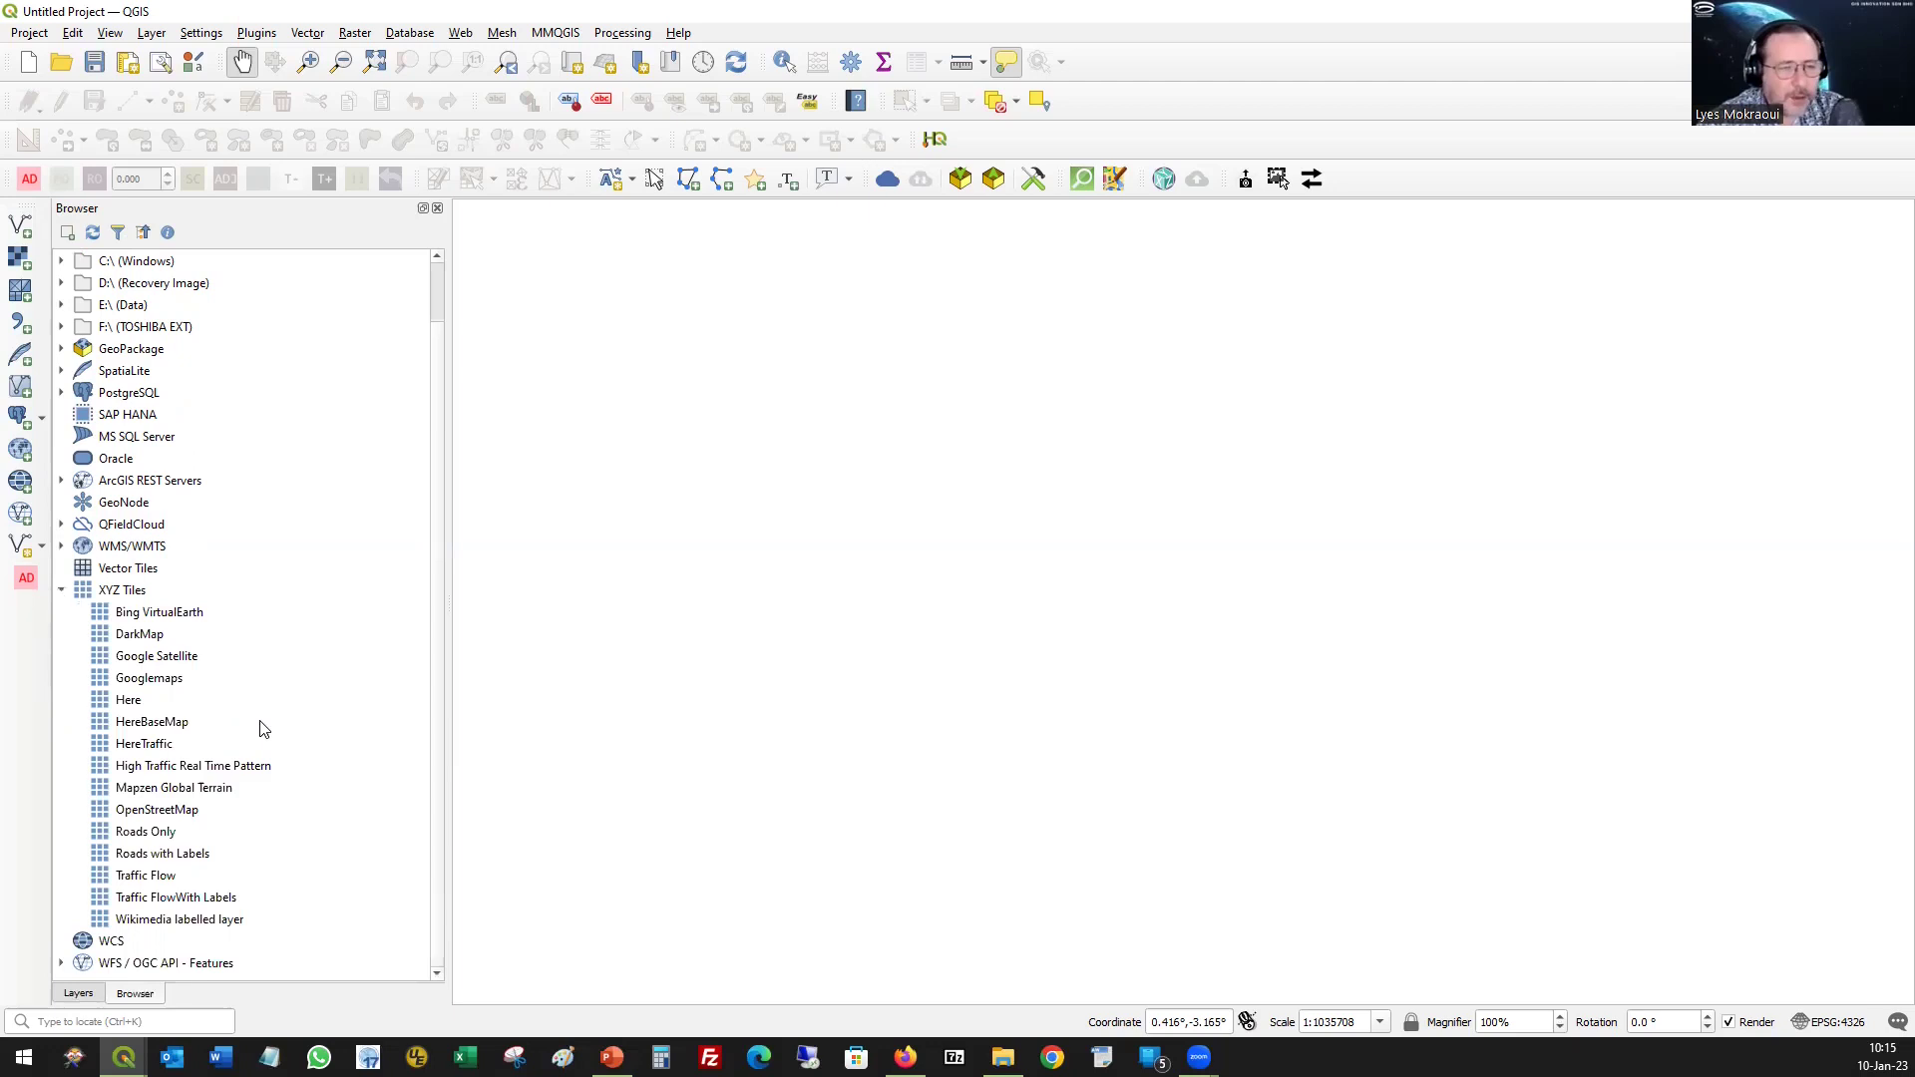
{"action": "left_click_drag", "start_coordinate": [147, 686], "coordinate": [728, 629]}
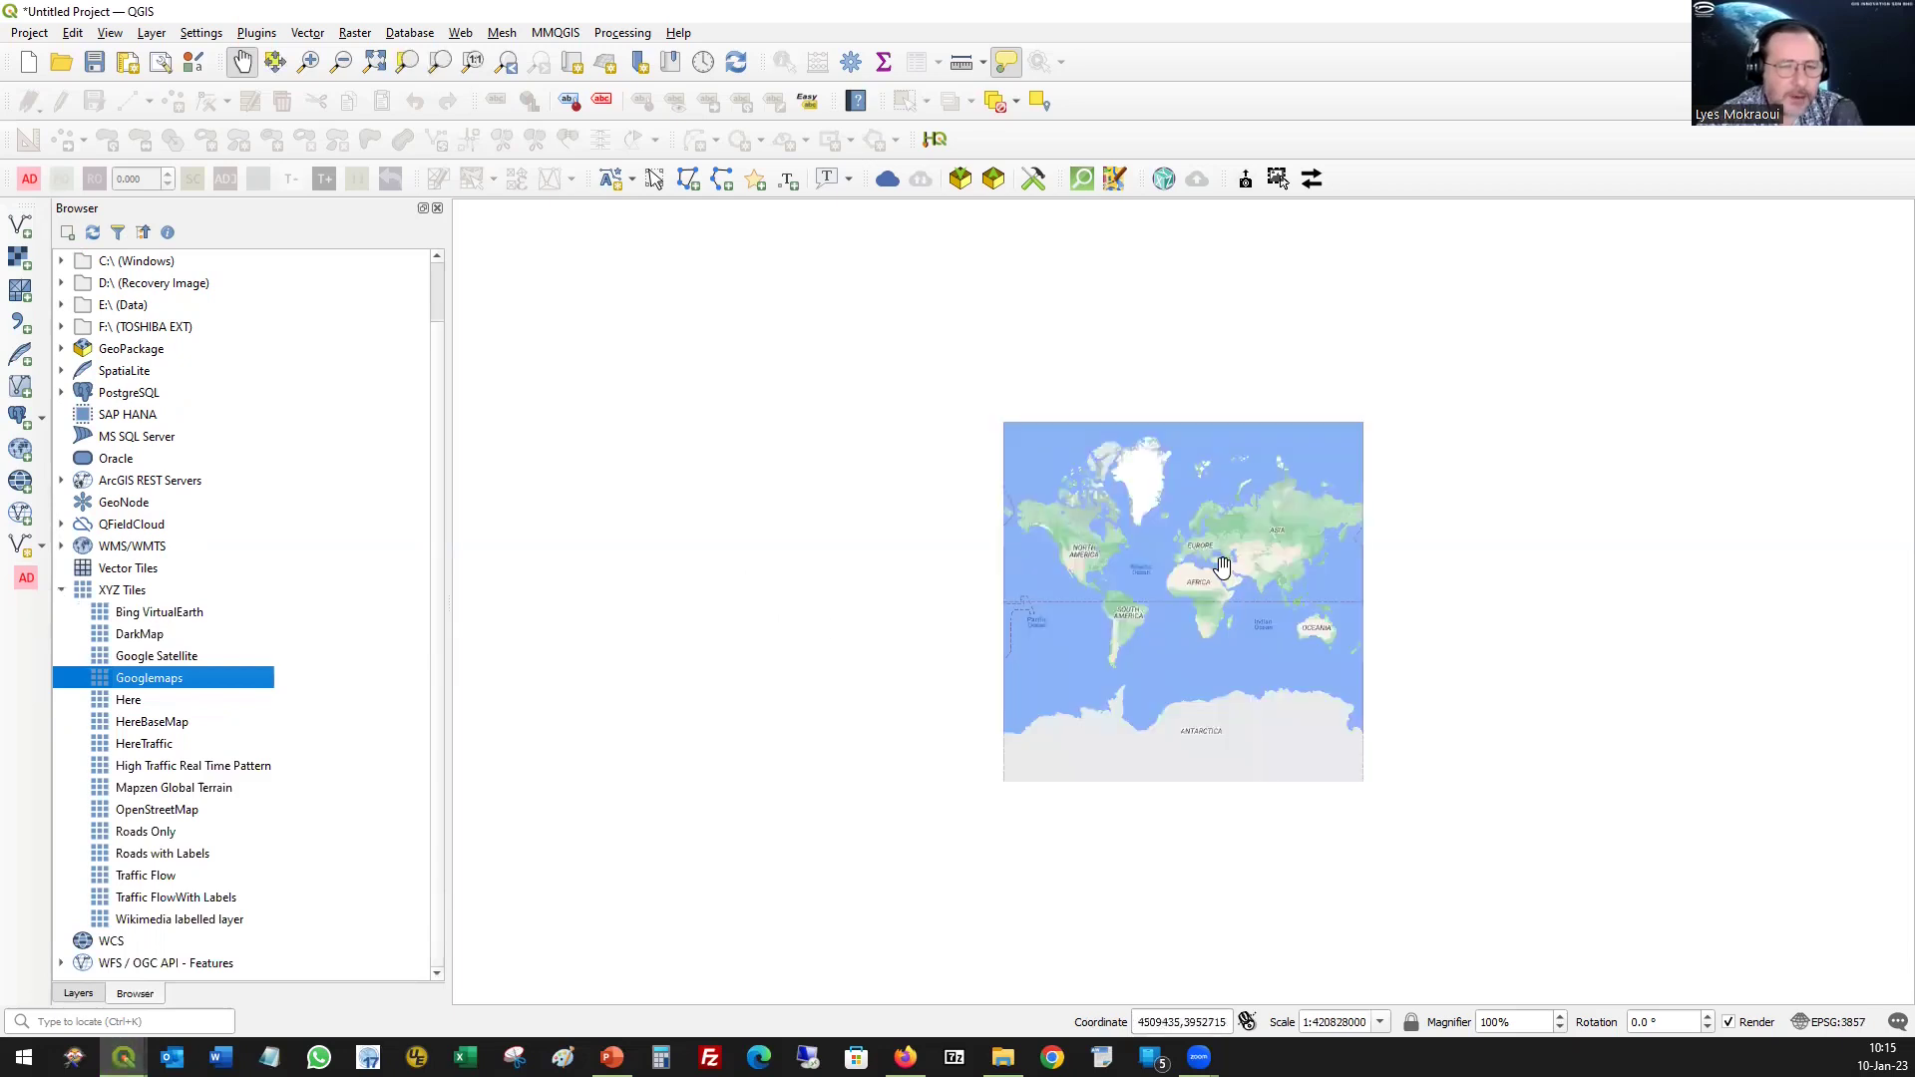
- Navigate the Google basemap to Malaysia and examine the Kuala Lumpur and Petaling Jaya area
{"action": "scroll", "coordinate": [1225, 568], "scroll_direction": "up", "scroll_amount": 1}
{"action": "scroll", "coordinate": [1410, 653], "scroll_direction": "up", "scroll_amount": 3}
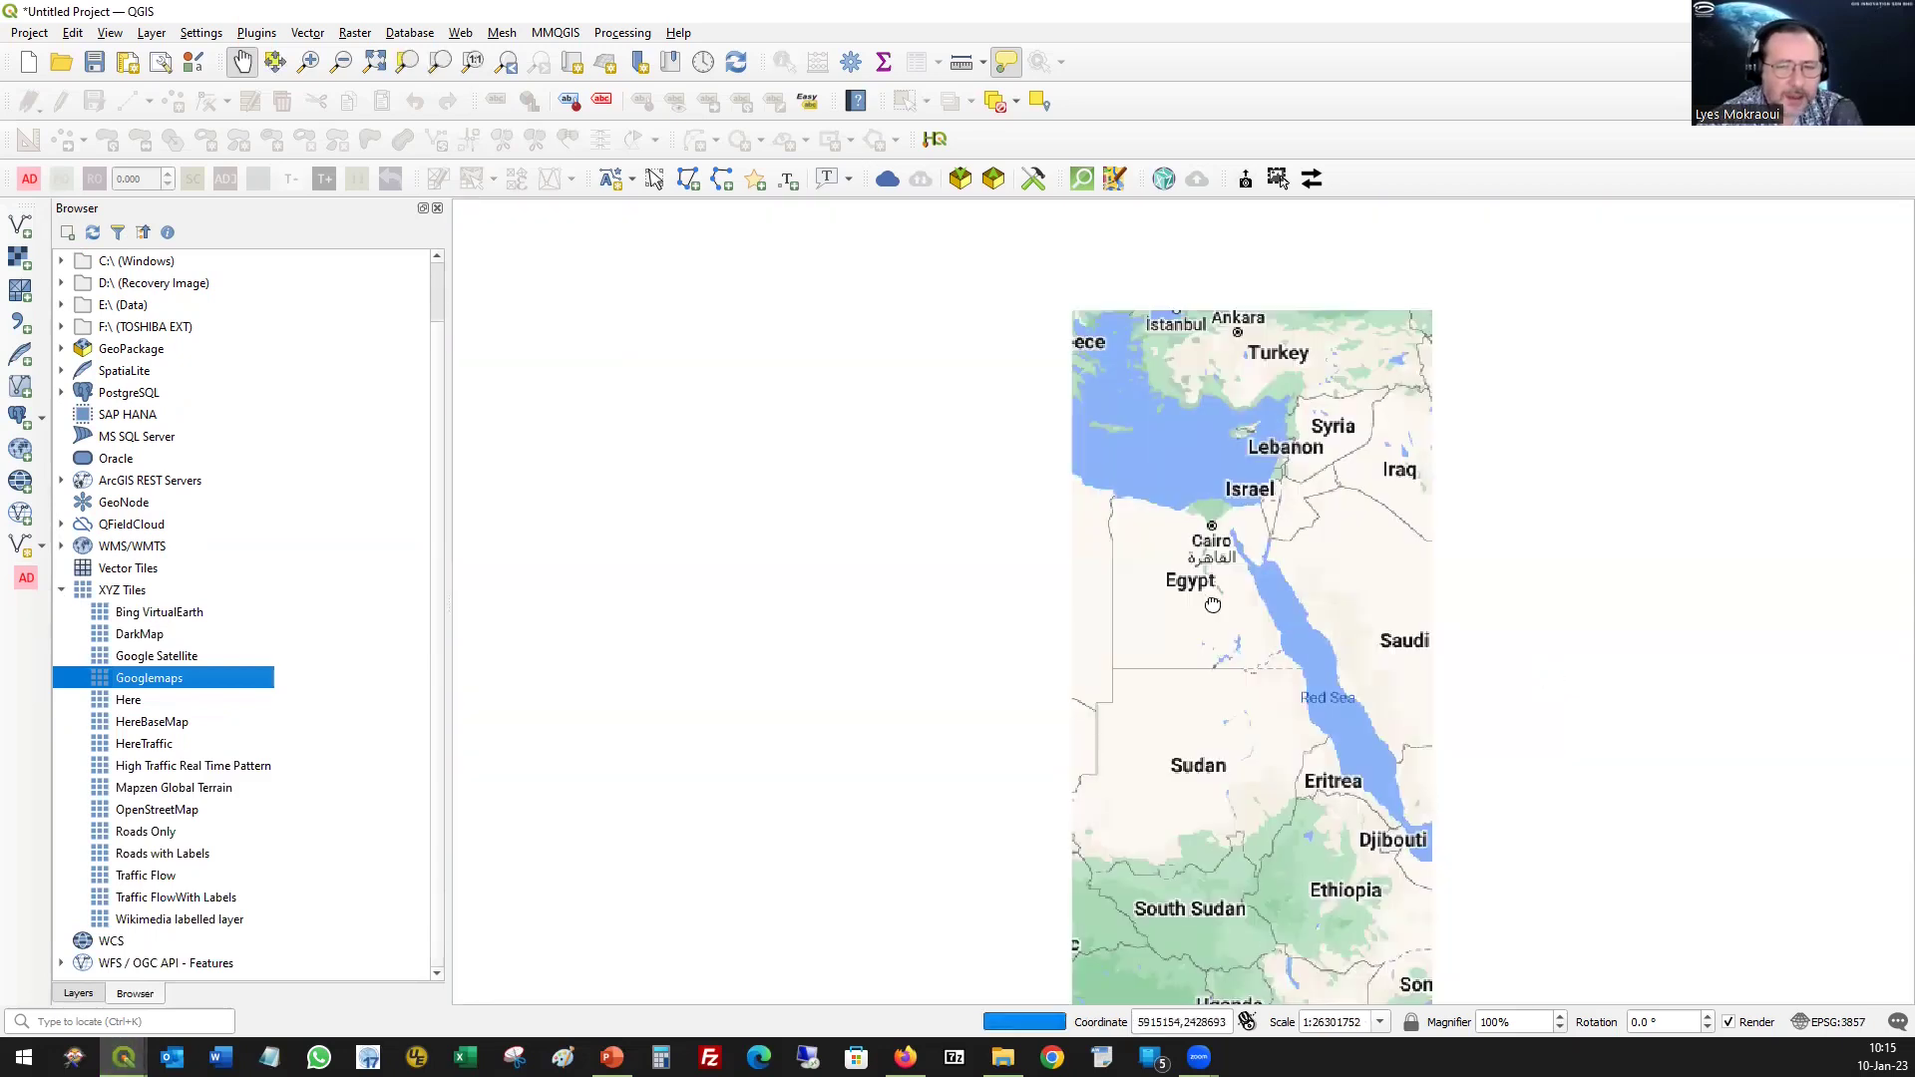
{"action": "left_click_drag", "start_coordinate": [1714, 919], "coordinate": [1048, 600]}
{"action": "scroll", "coordinate": [1047, 604], "scroll_direction": "up", "scroll_amount": 2}
{"action": "scroll", "coordinate": [989, 428], "scroll_direction": "up", "scroll_amount": 2}
{"action": "left_click_drag", "start_coordinate": [919, 410], "coordinate": [1026, 615]}
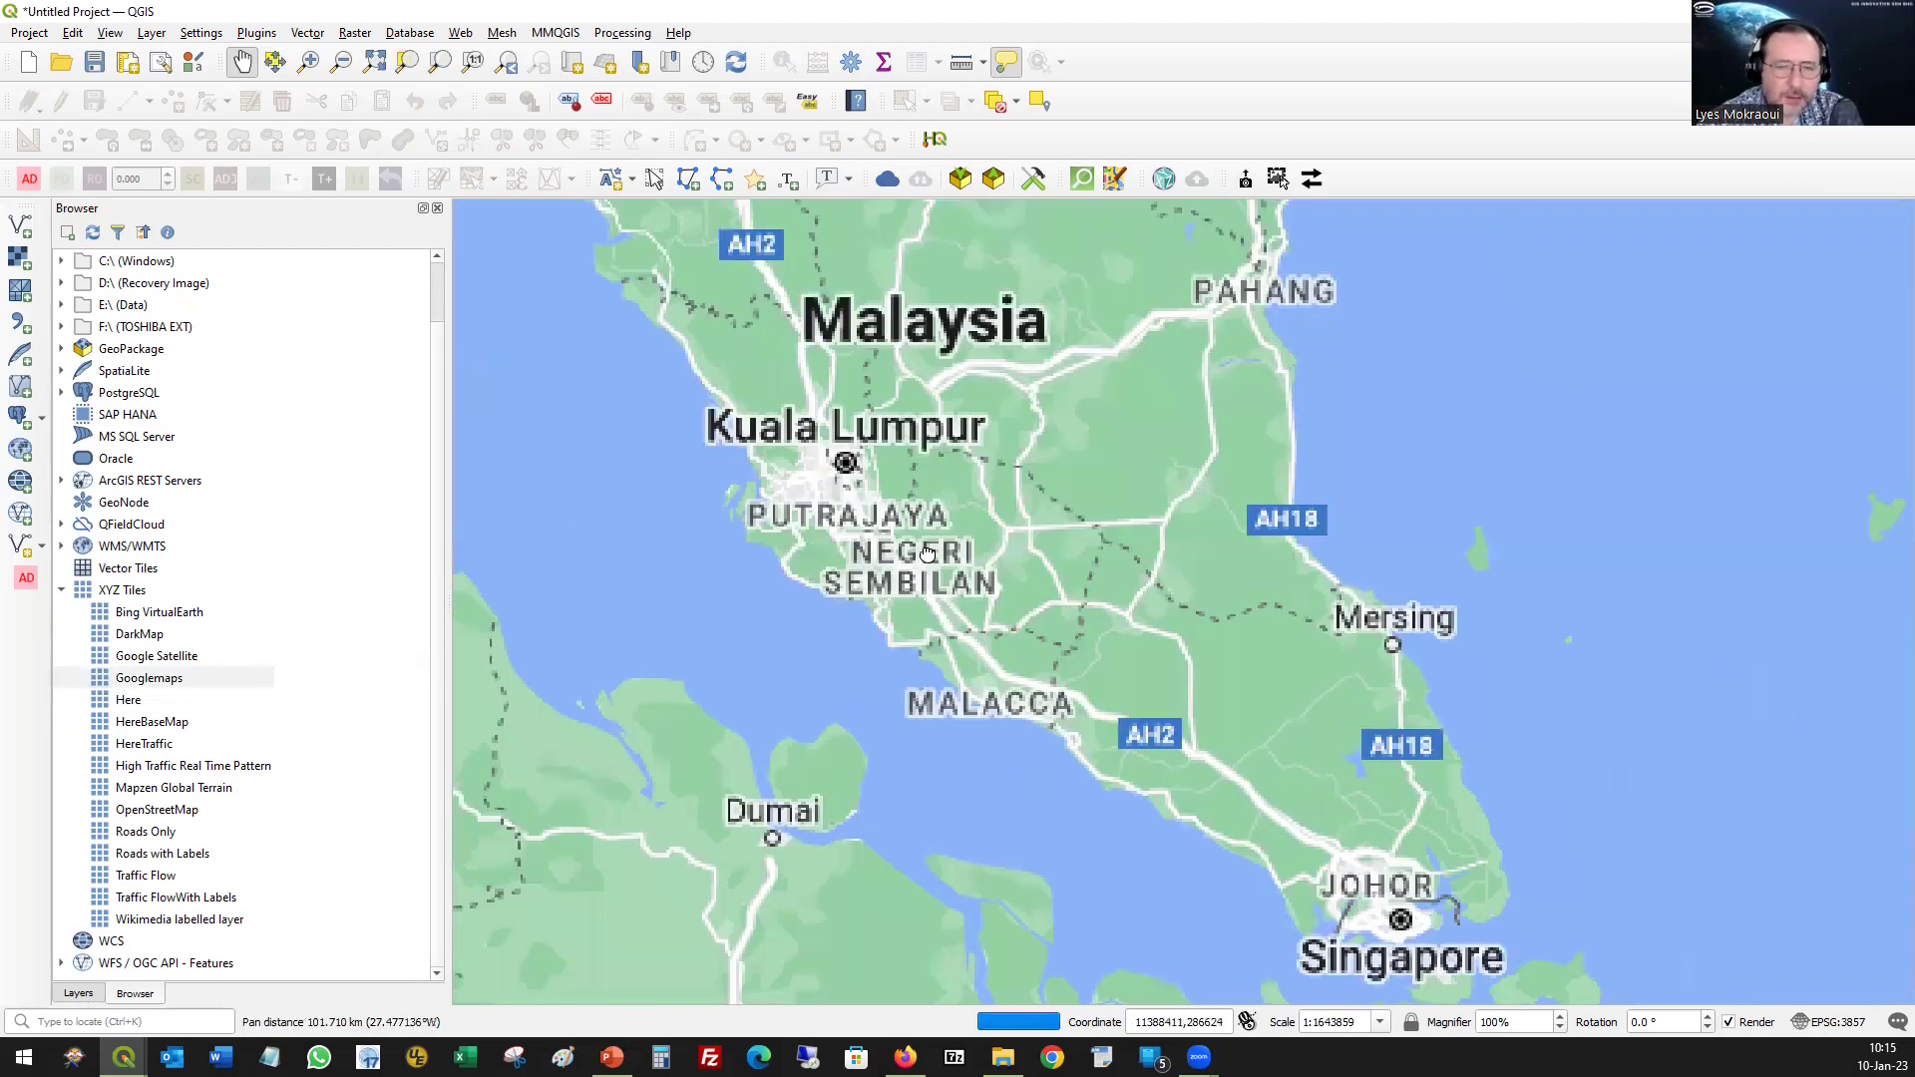
{"action": "left_click_drag", "start_coordinate": [854, 479], "coordinate": [928, 592]}
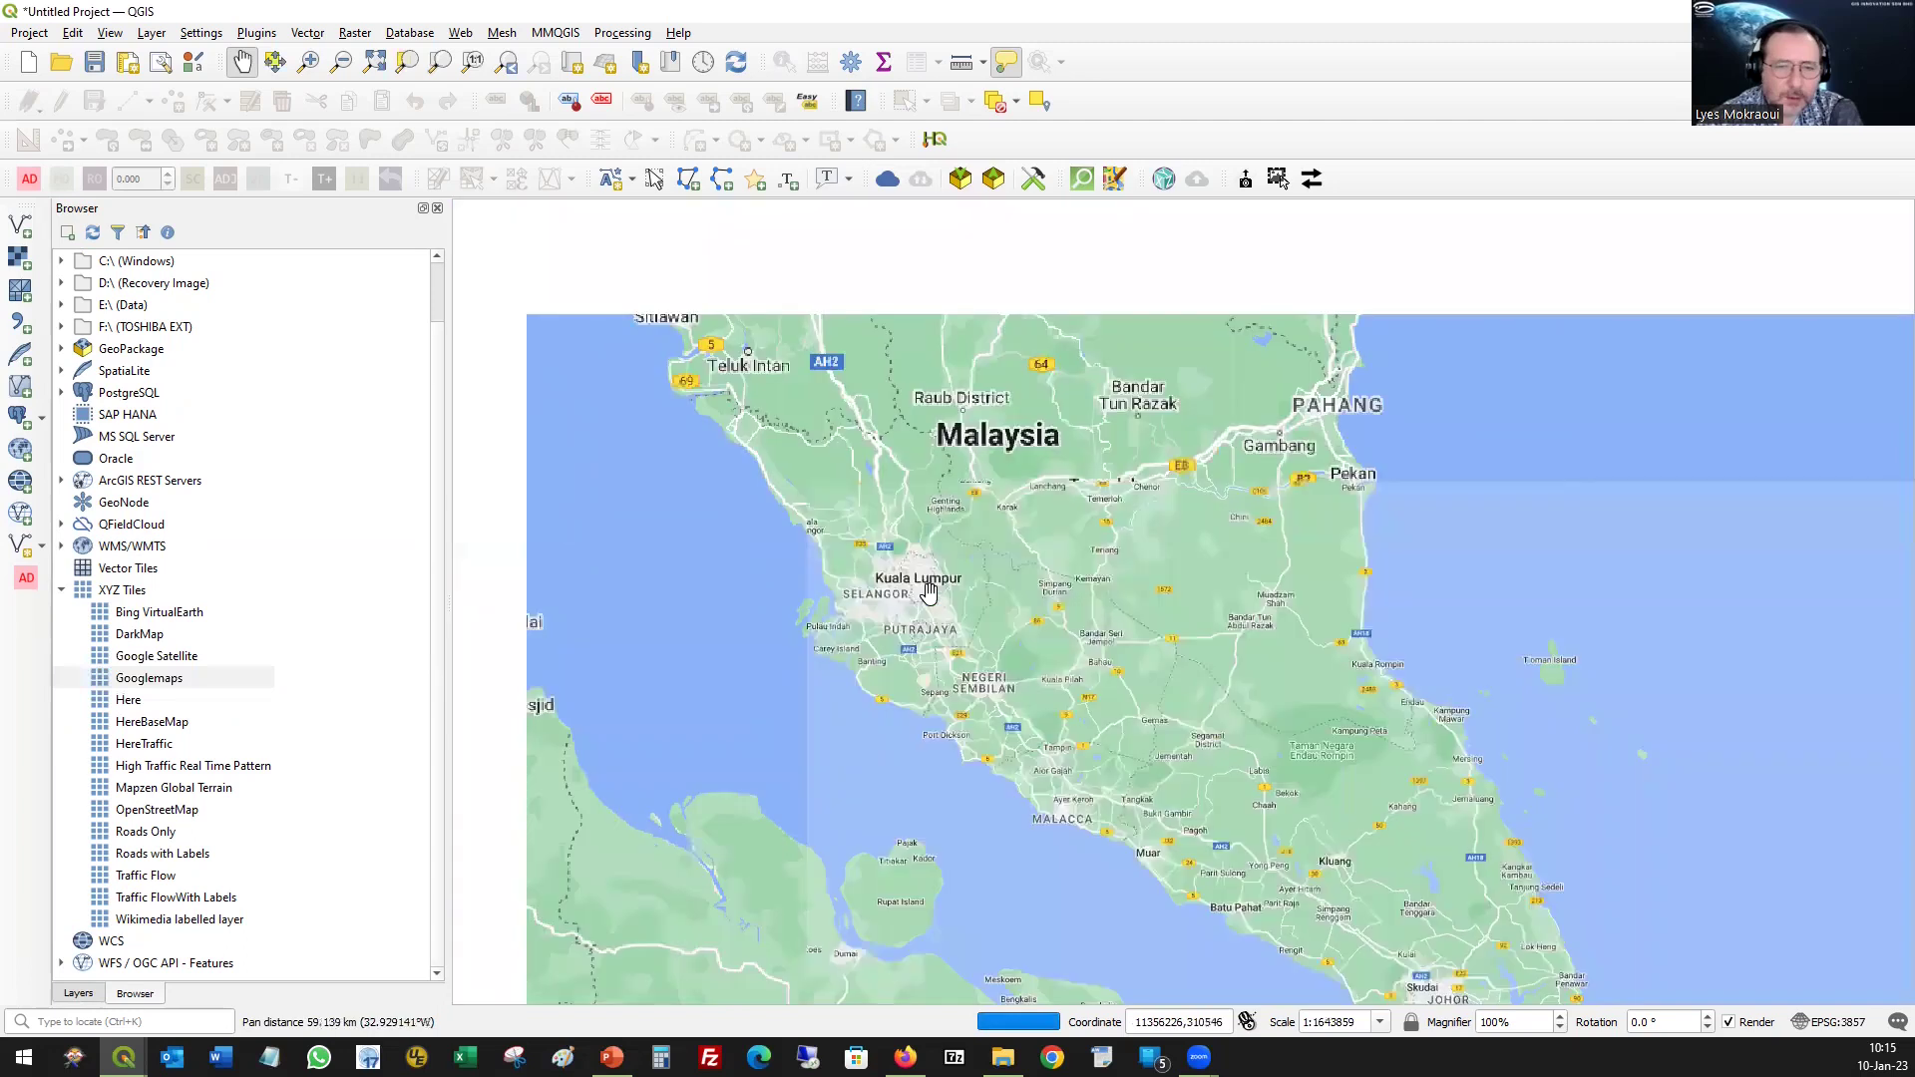
{"action": "scroll", "coordinate": [928, 592], "scroll_direction": "up", "scroll_amount": 3}
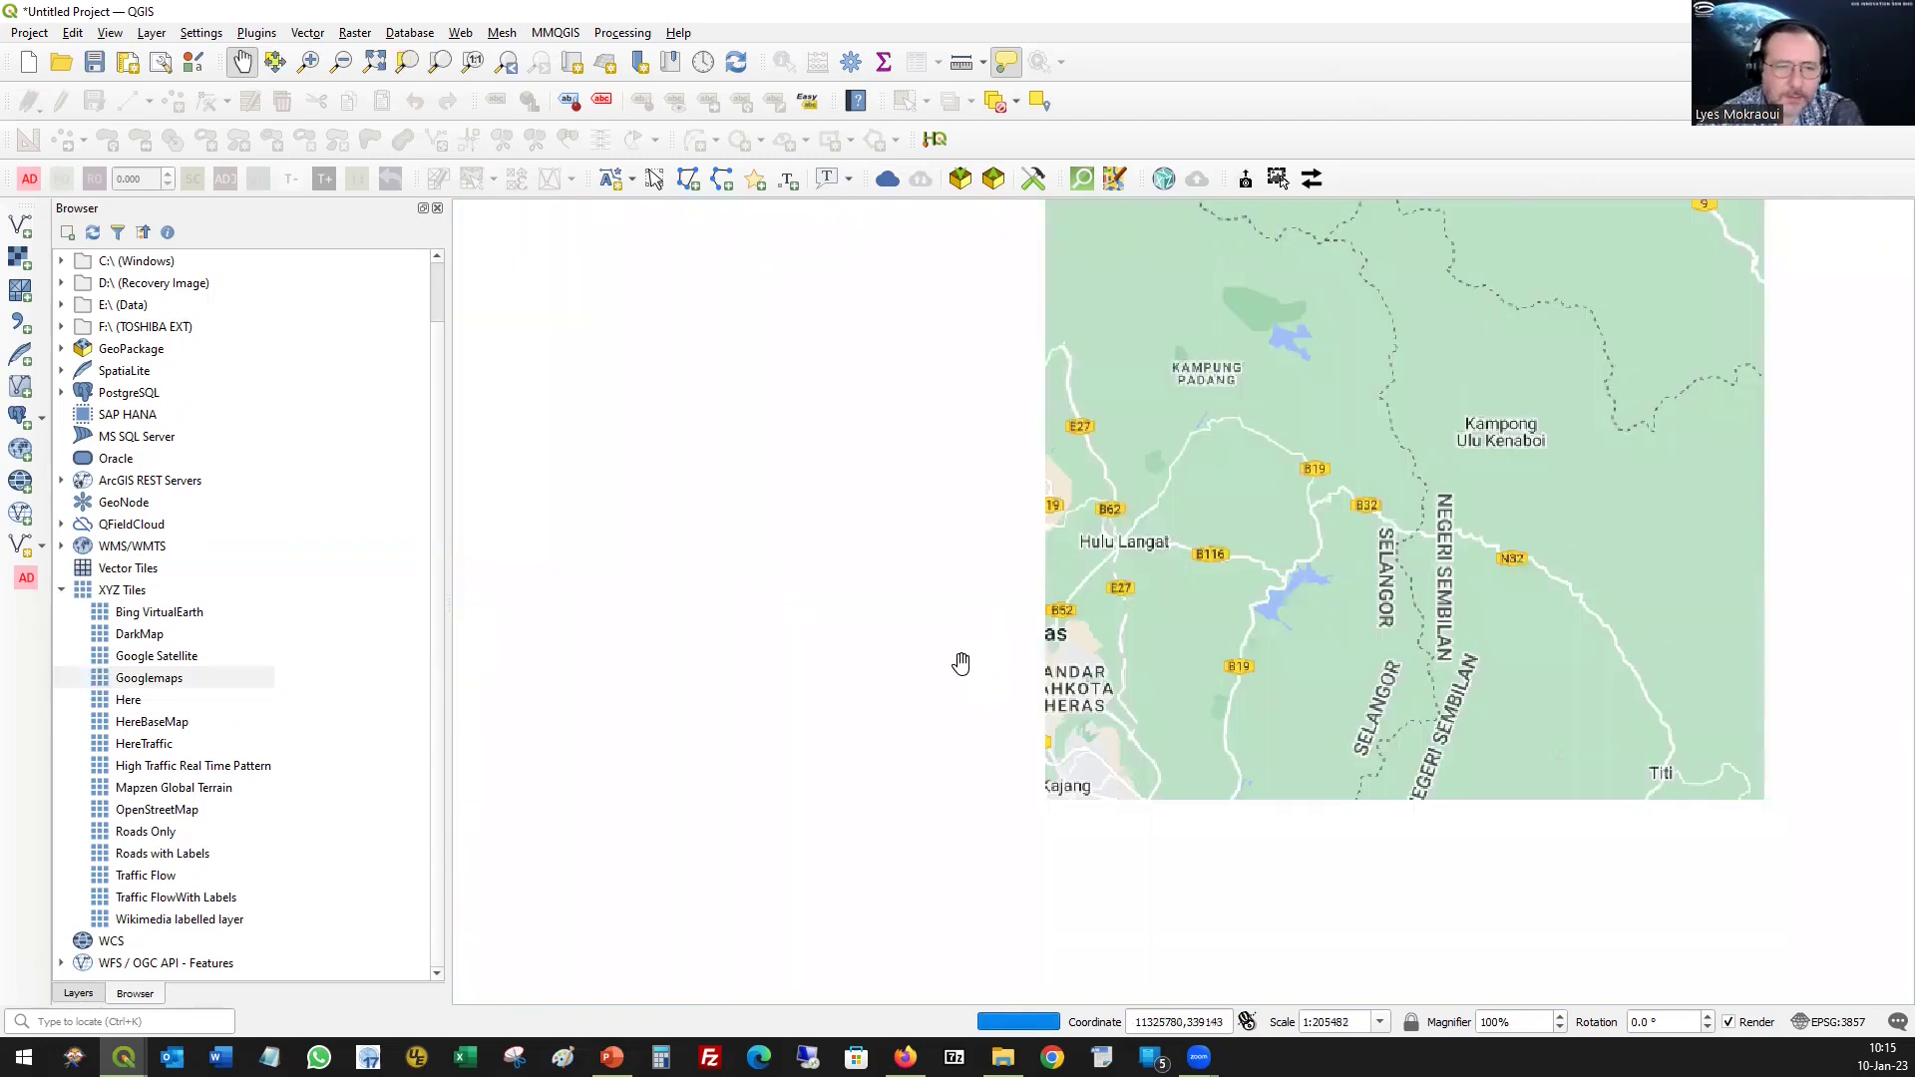
{"action": "left_click_drag", "start_coordinate": [962, 662], "coordinate": [1079, 621]}
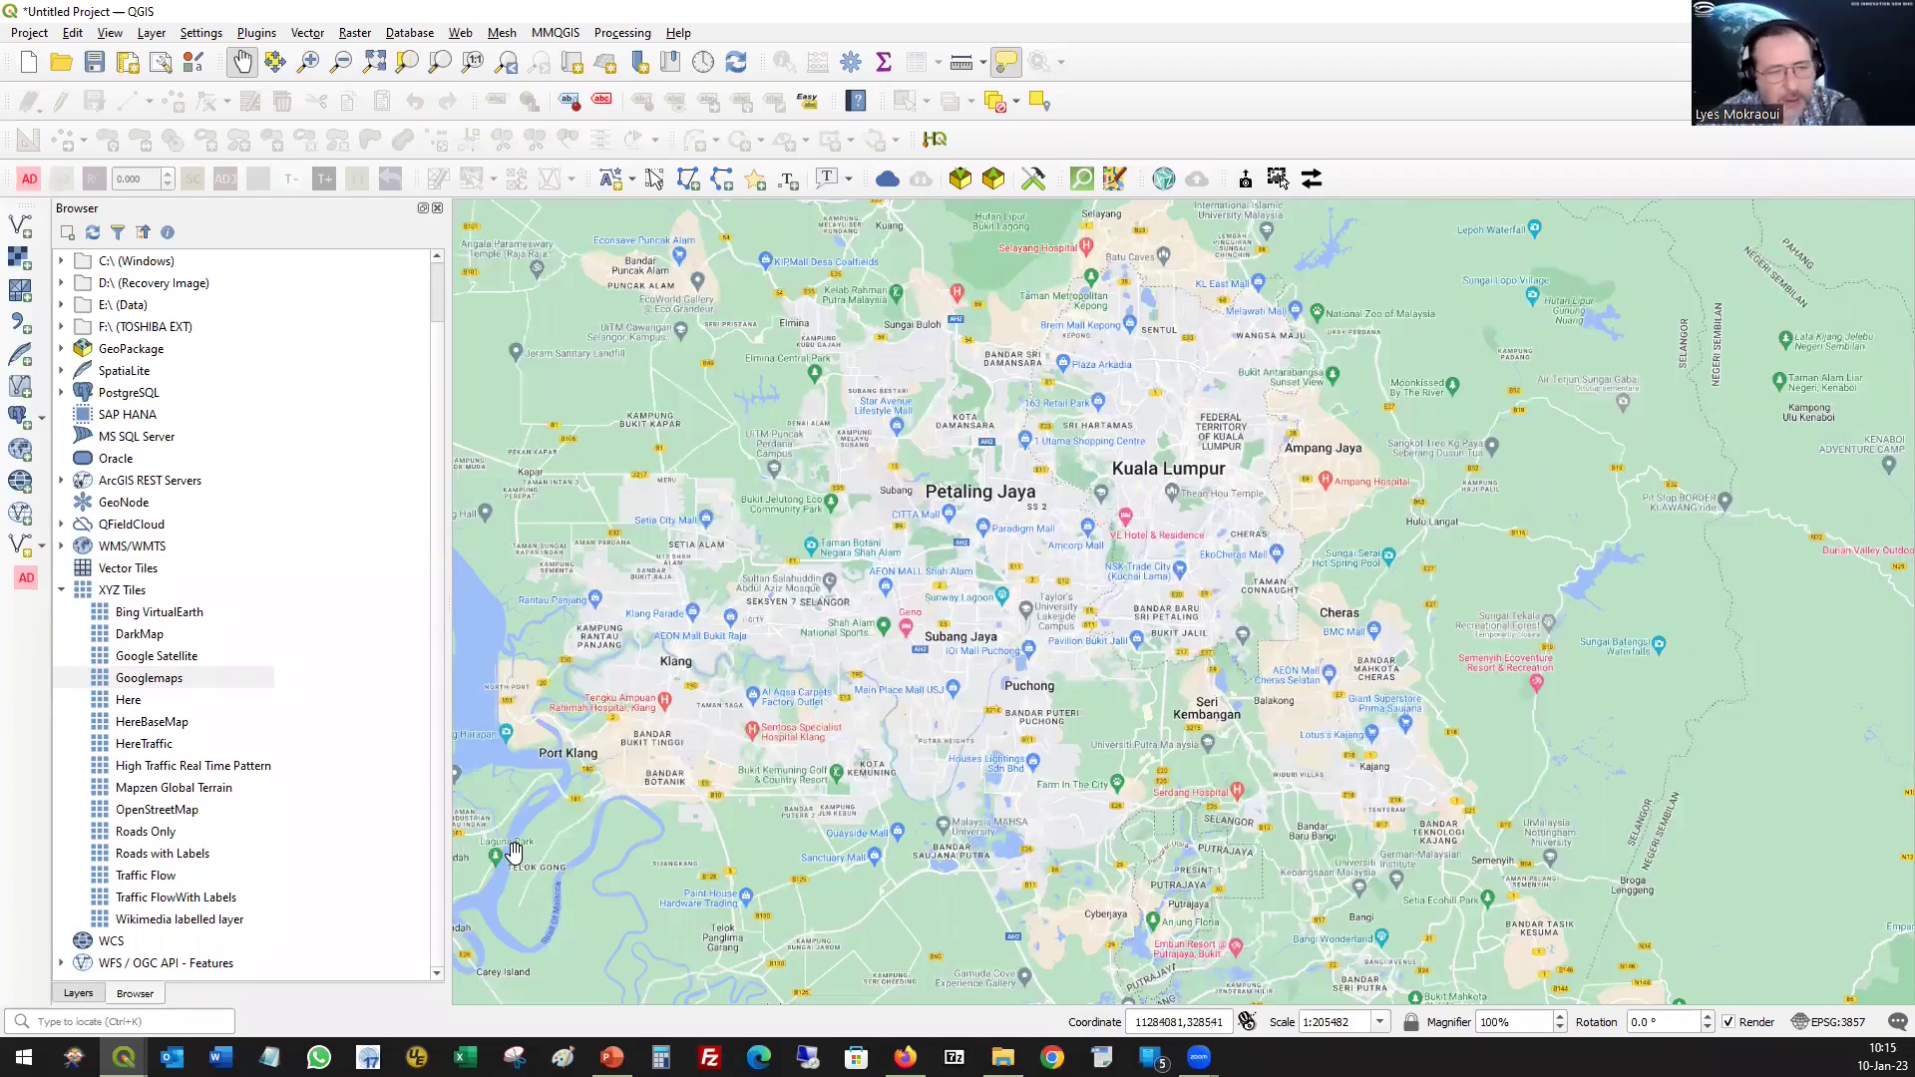
- Add the OpenStreetMap XYZ tiles above the Google basemap and inspect the SS 3 streets in detail
{"action": "left_click_drag", "start_coordinate": [151, 813], "coordinate": [980, 620]}
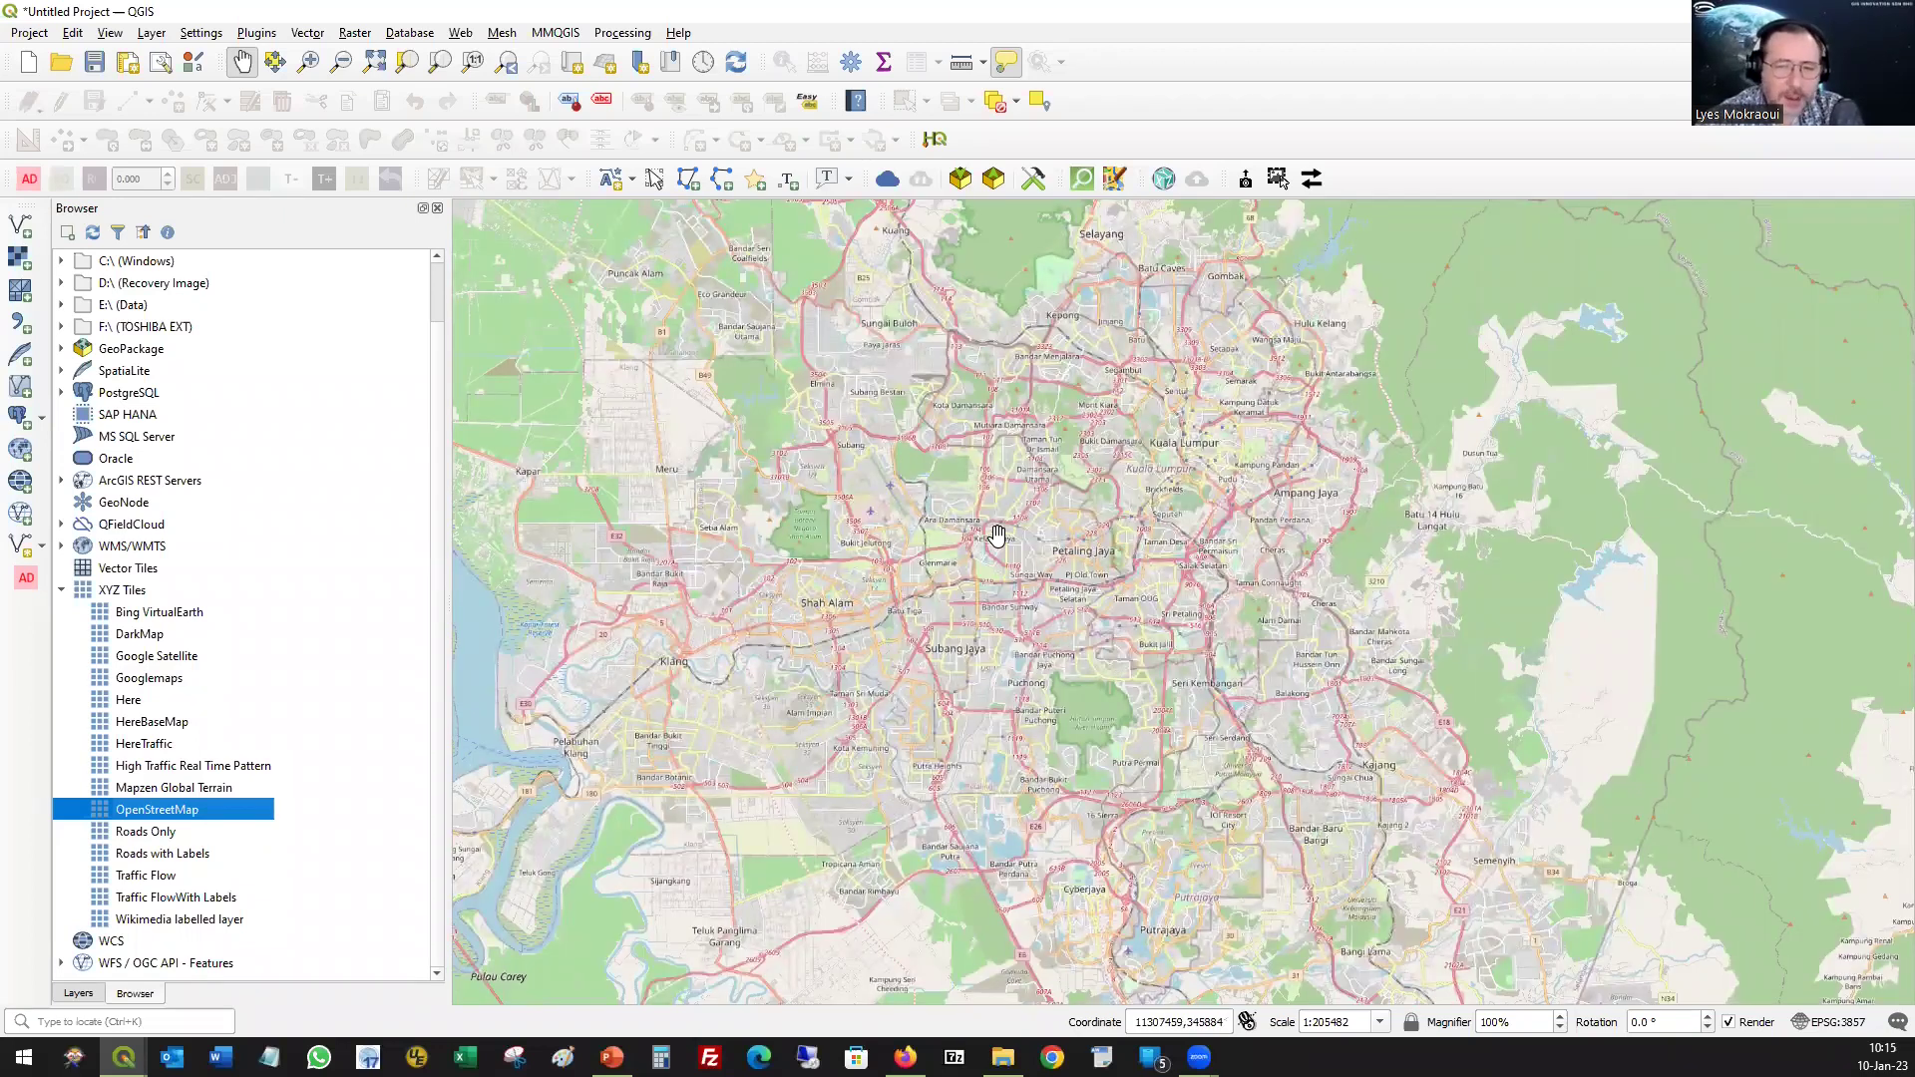
{"action": "scroll", "coordinate": [1017, 547], "scroll_direction": "up", "scroll_amount": 1}
{"action": "scroll", "coordinate": [1102, 588], "scroll_direction": "up", "scroll_amount": 3}
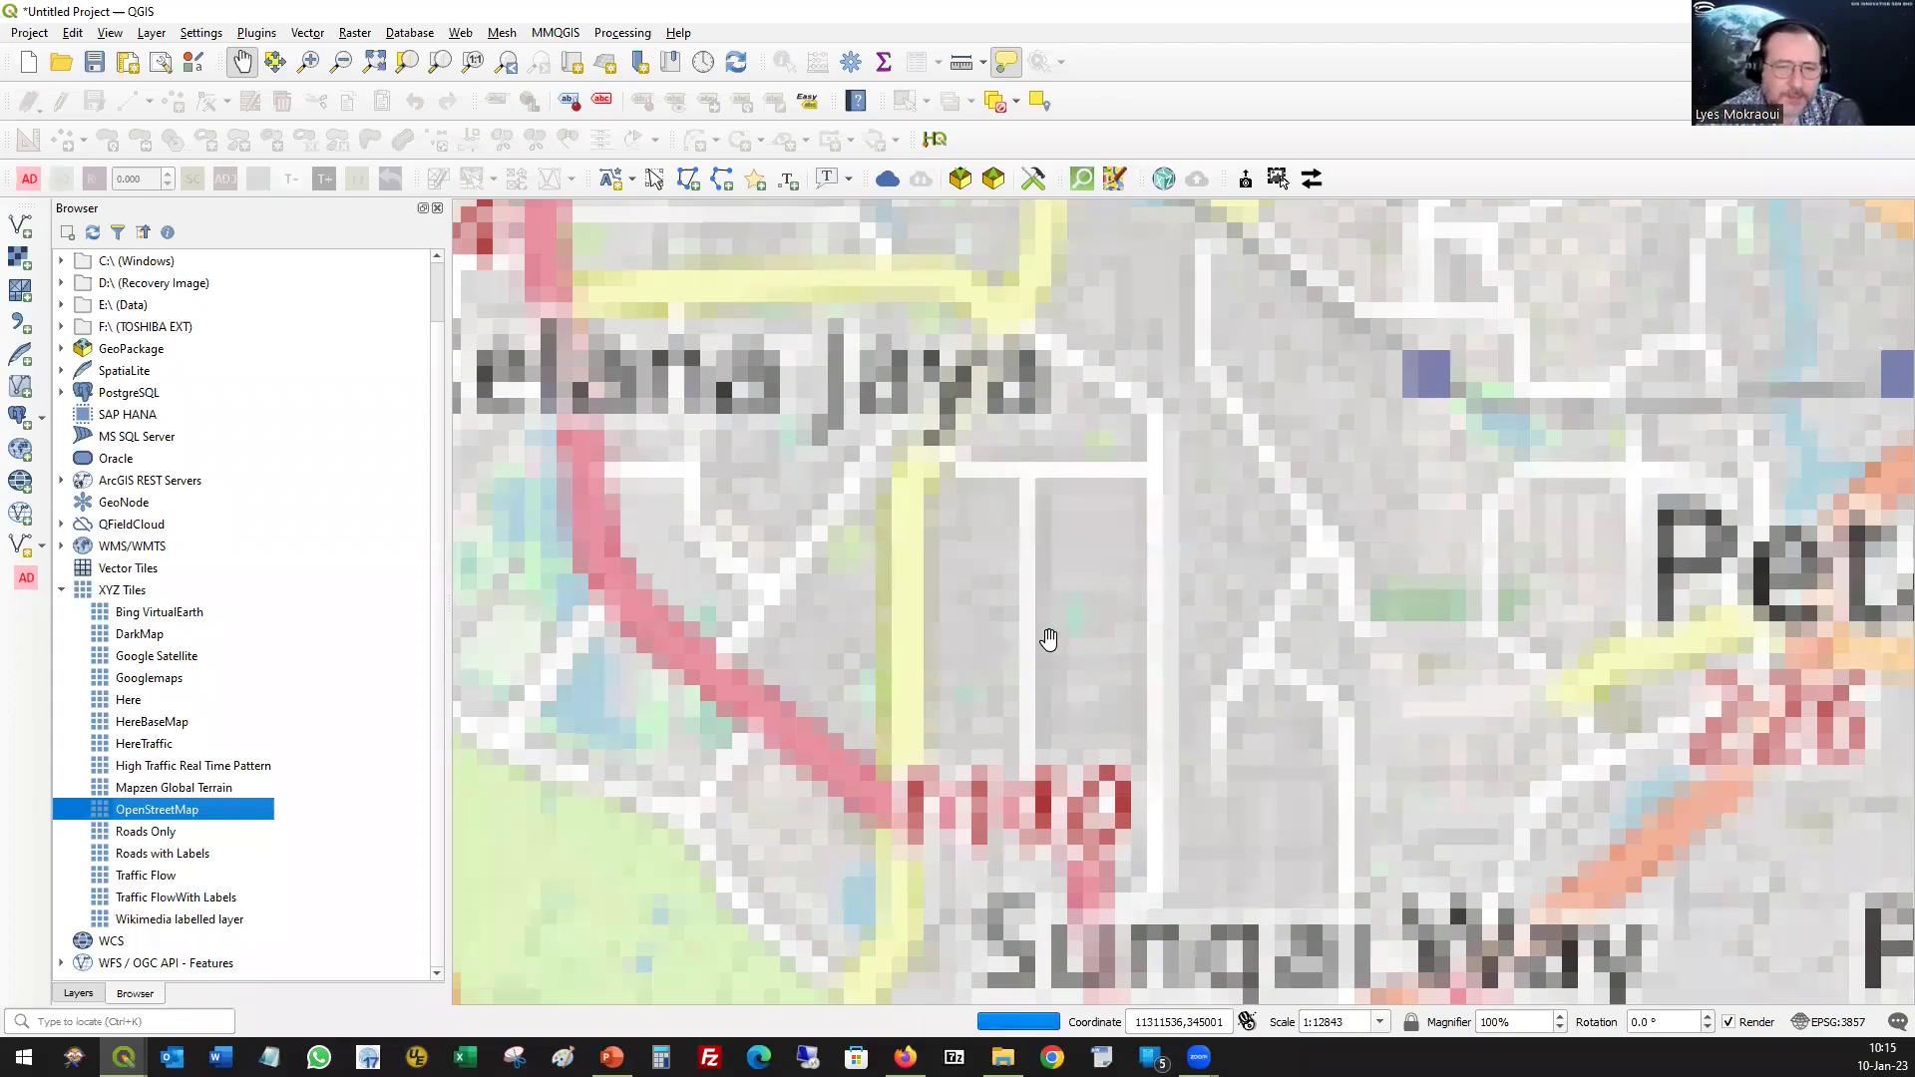
{"action": "left_click_drag", "start_coordinate": [985, 637], "coordinate": [1023, 593]}
{"action": "scroll", "coordinate": [998, 641], "scroll_direction": "up", "scroll_amount": 3}
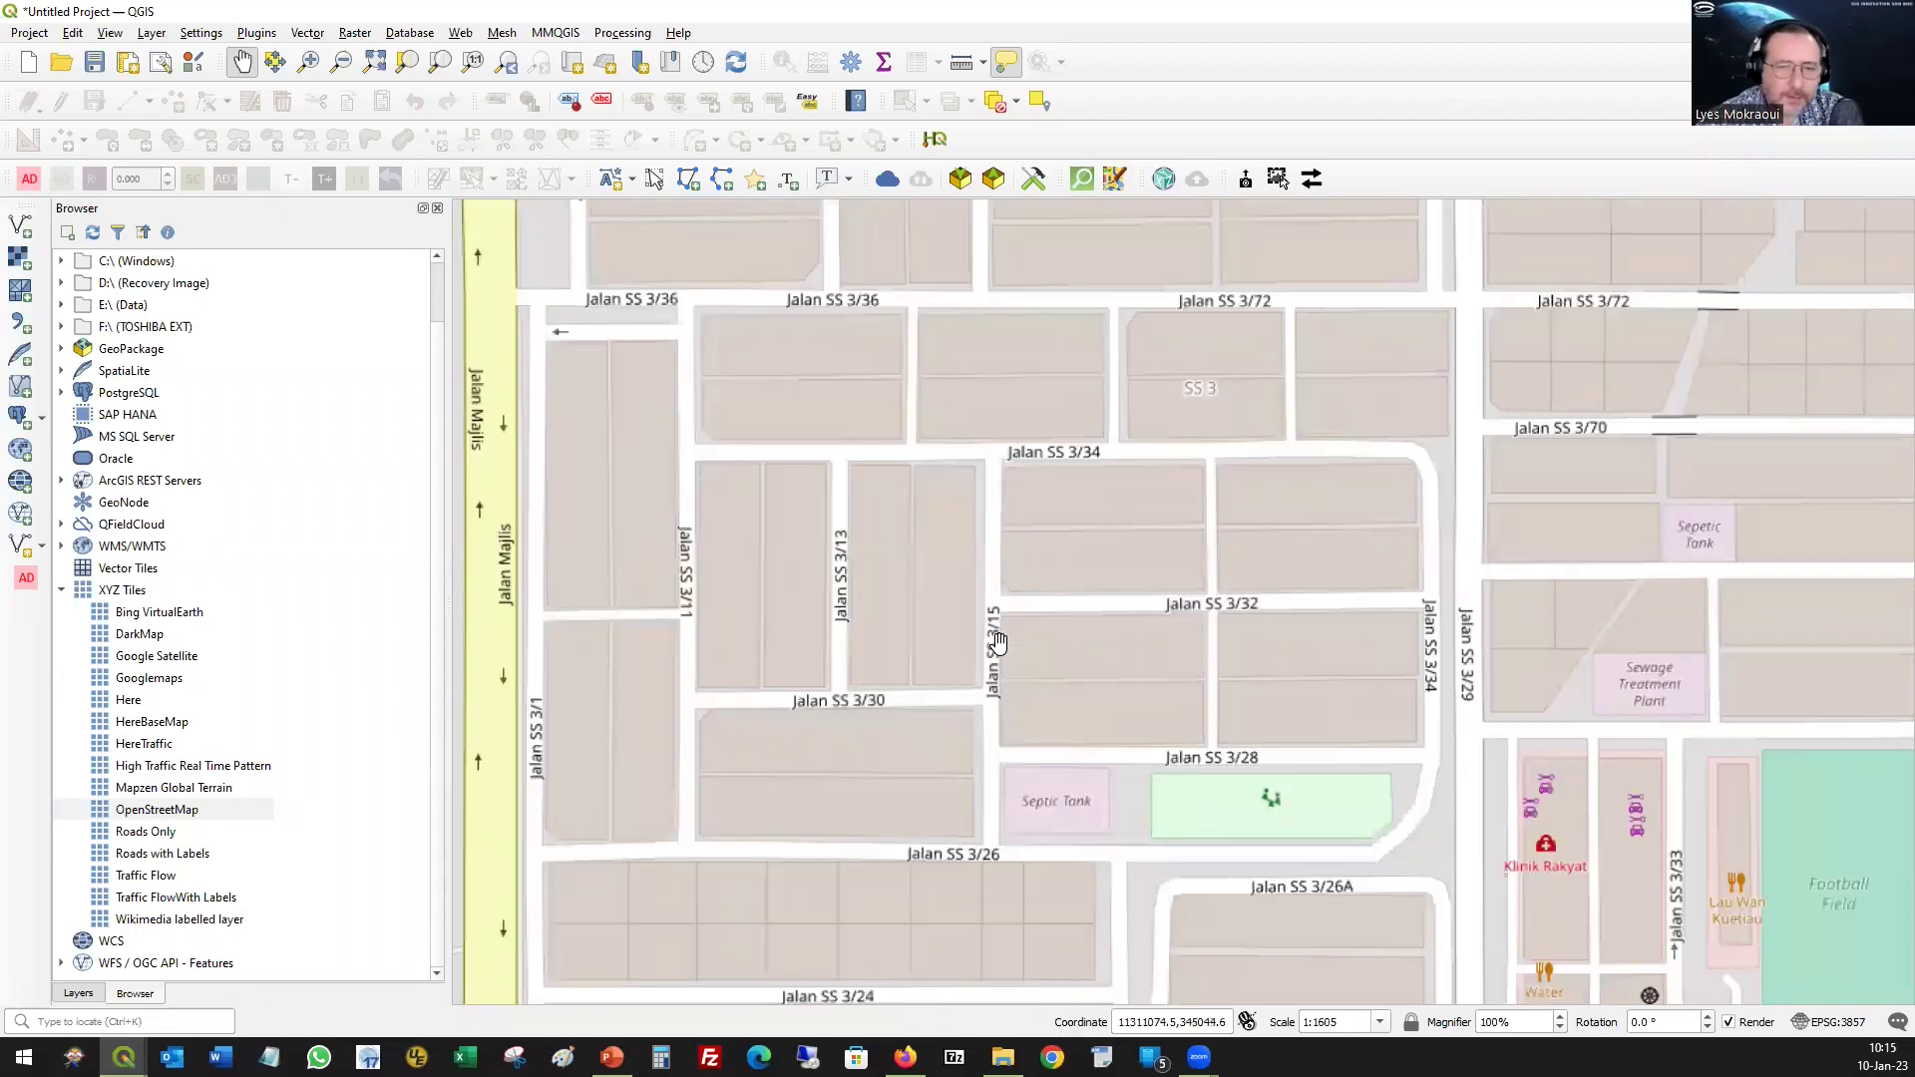
- Examine the OpenStreetMap streets, buildings and points of interest around SS 3 and the Dewan Serbaguna SS1
{"action": "scroll", "coordinate": [976, 669], "scroll_direction": "down", "scroll_amount": 1}
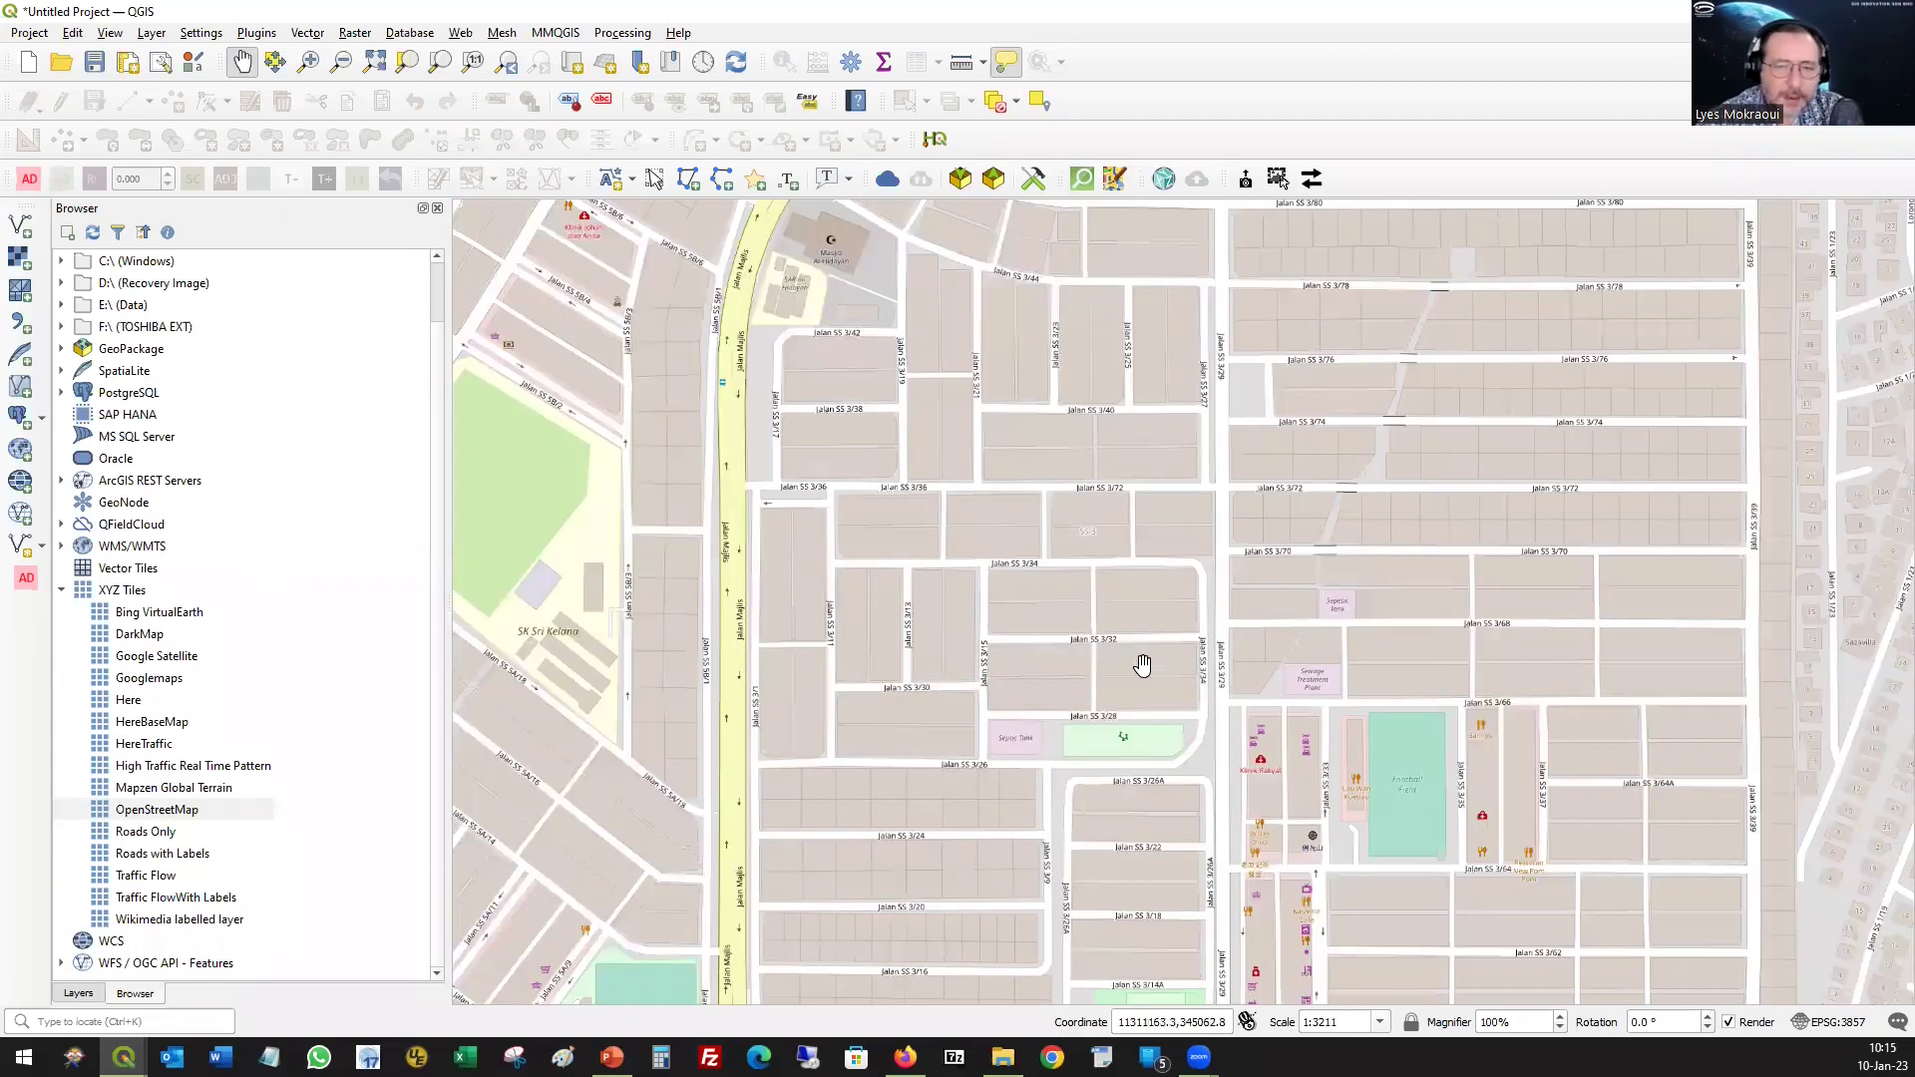
{"action": "left_click_drag", "start_coordinate": [1110, 473], "coordinate": [1110, 465]}
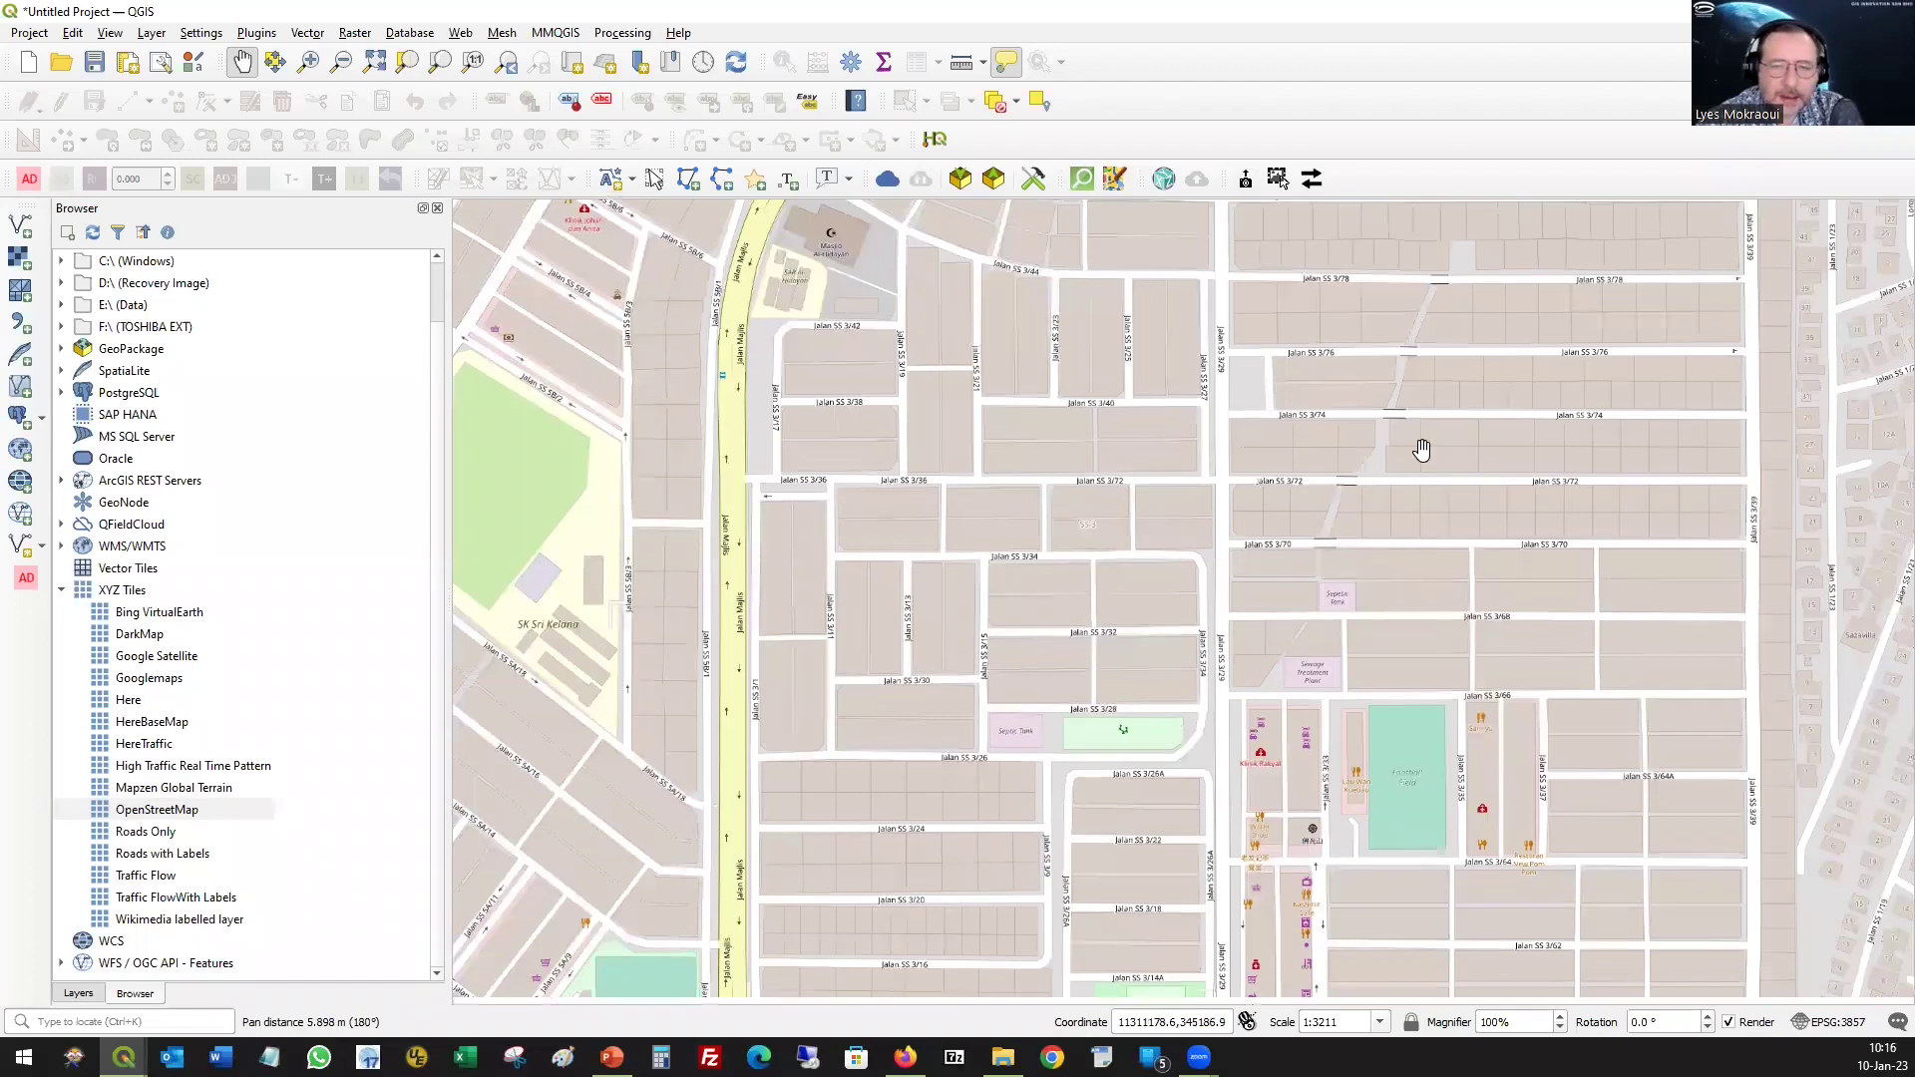
{"action": "left_click_drag", "start_coordinate": [1421, 450], "coordinate": [1247, 356]}
{"action": "scroll", "coordinate": [828, 498], "scroll_direction": "up", "scroll_amount": 1}
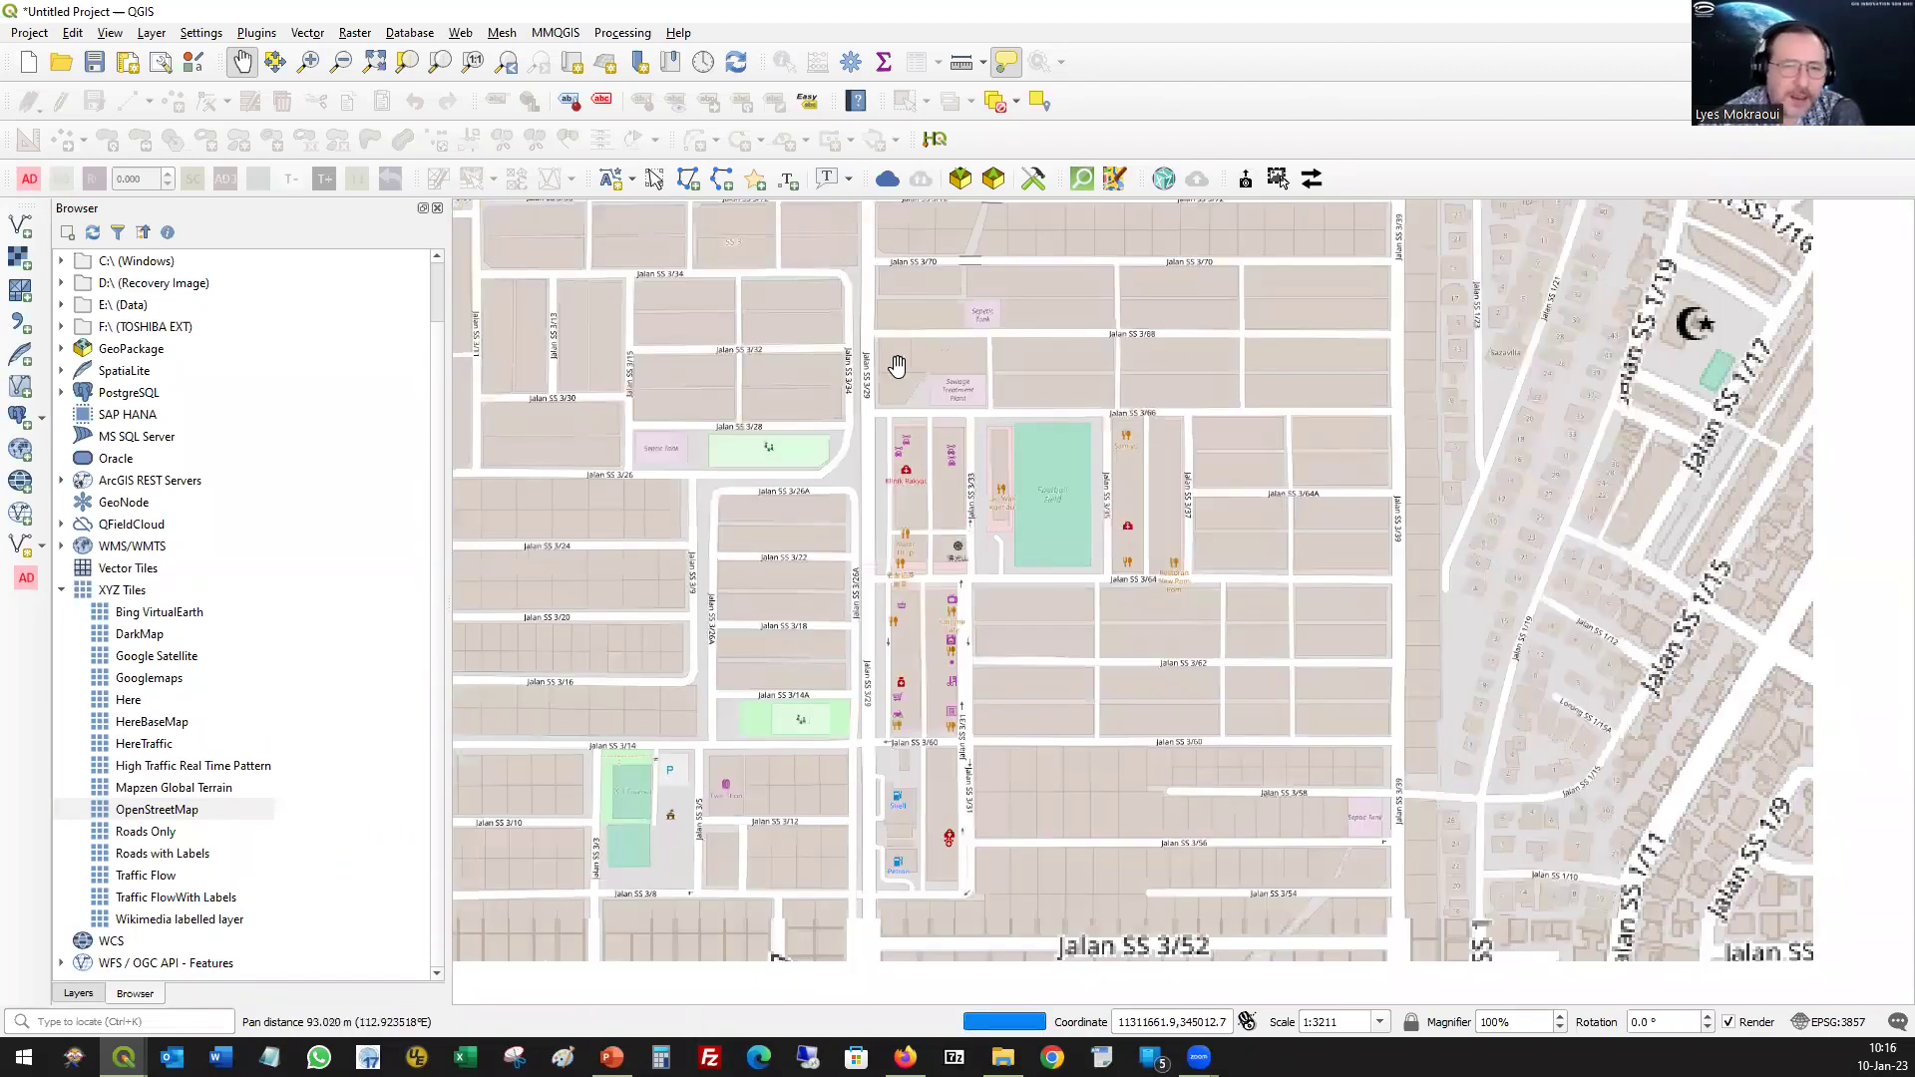
{"action": "left_click_drag", "start_coordinate": [901, 363], "coordinate": [946, 457]}
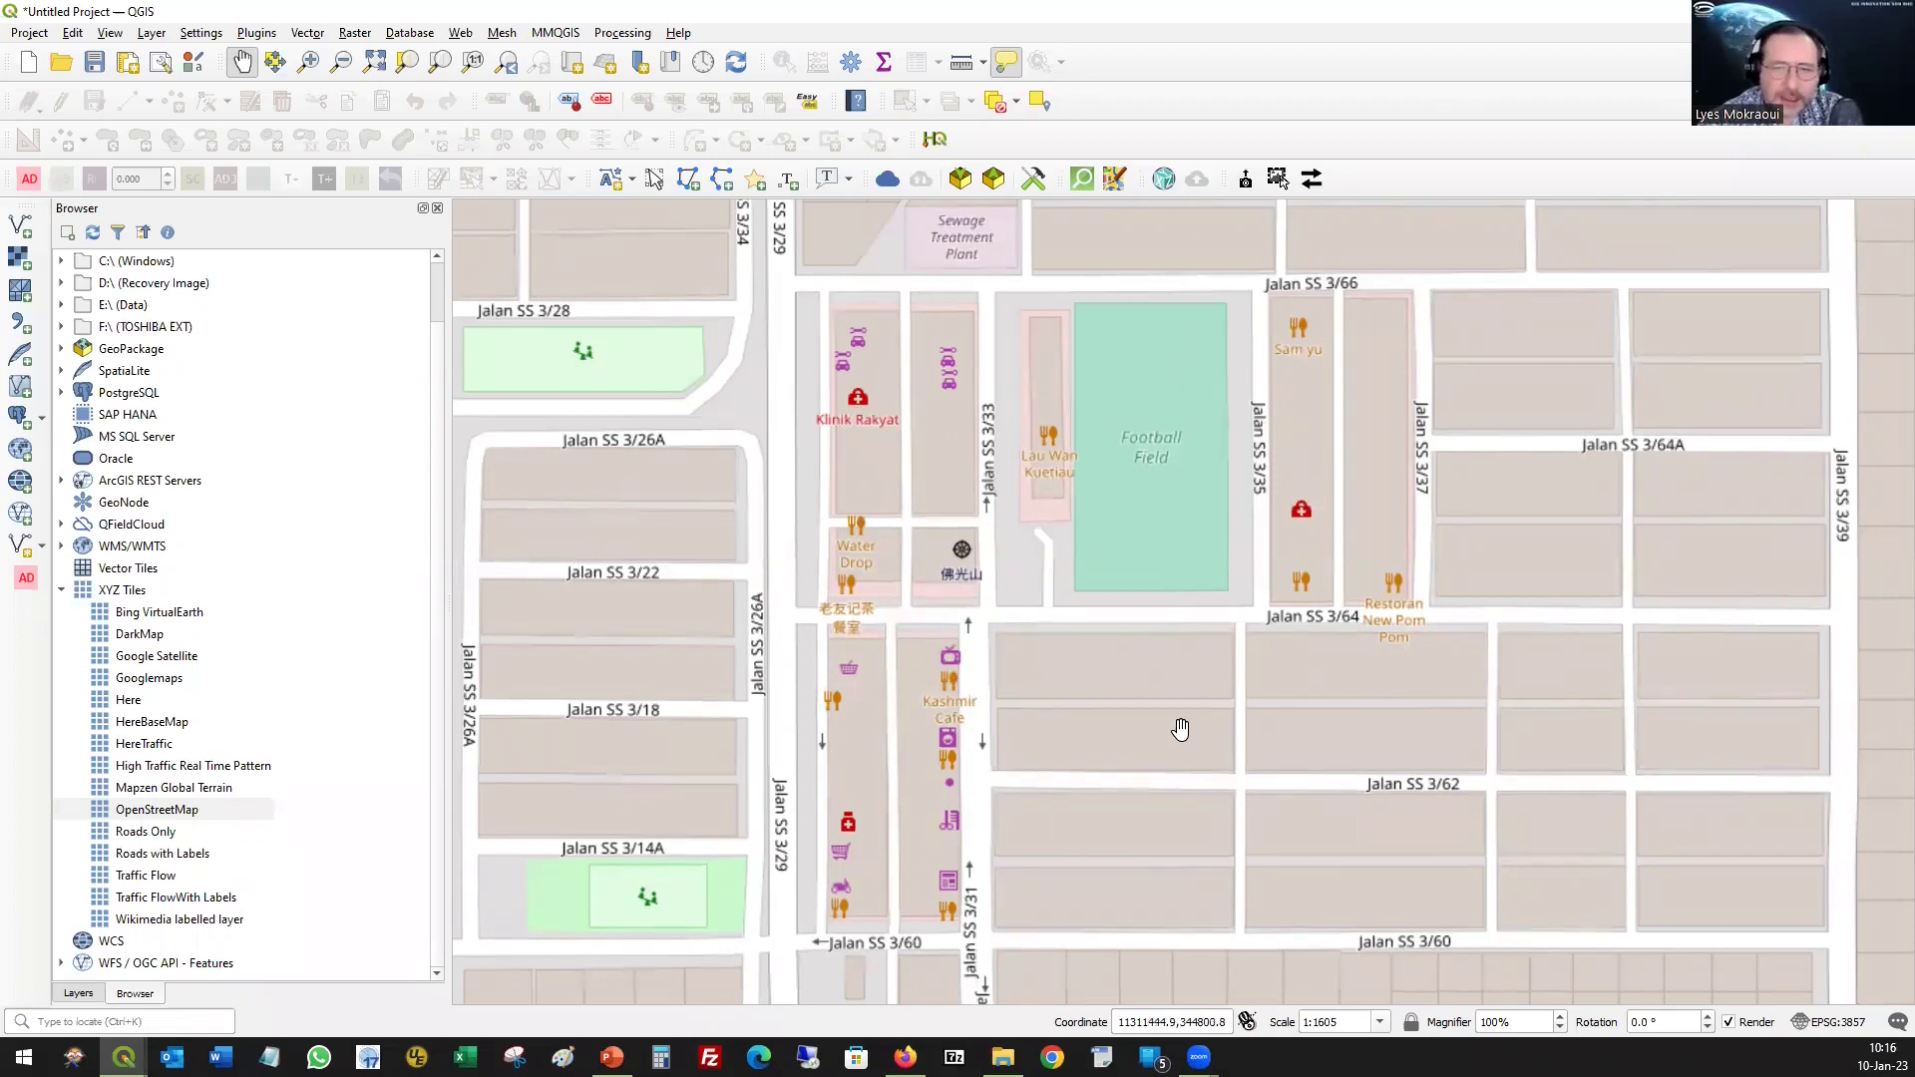
{"action": "scroll", "coordinate": [1150, 721], "scroll_direction": "down", "scroll_amount": 1}
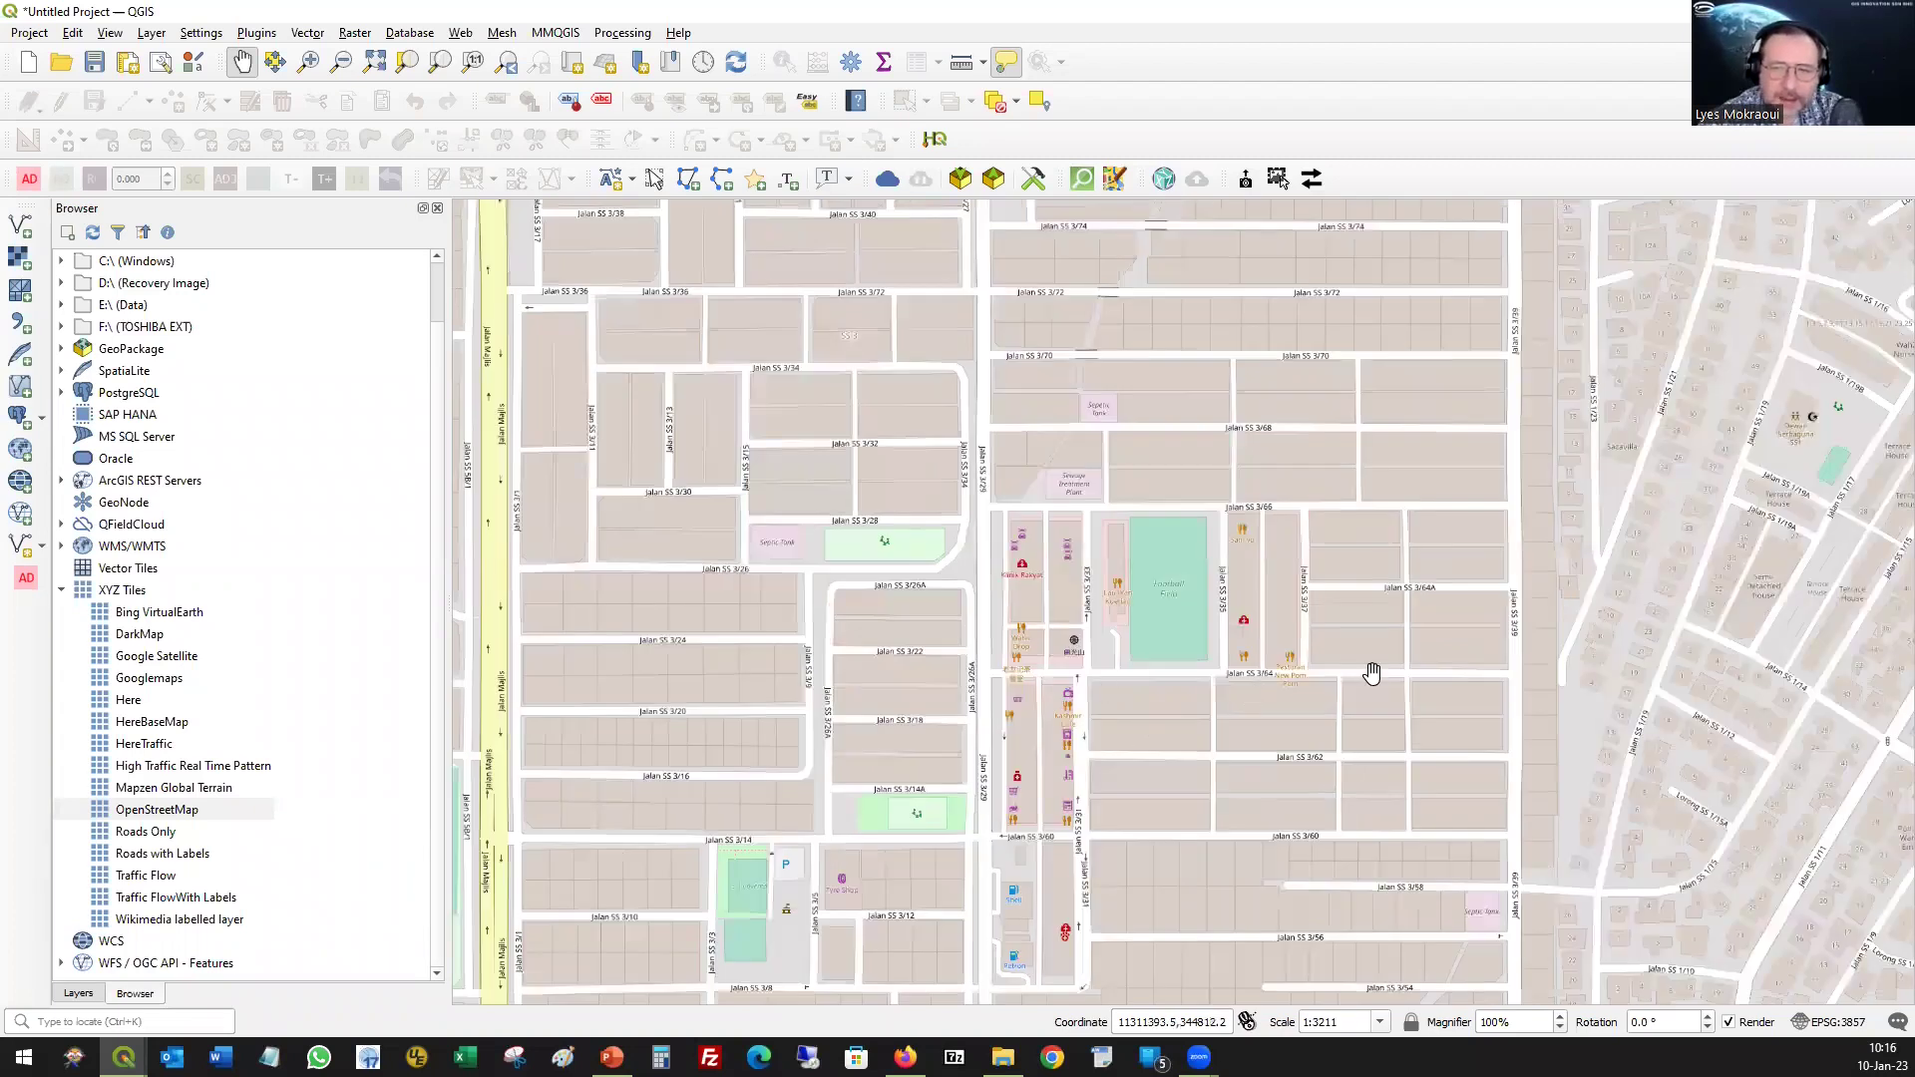
{"action": "scroll", "coordinate": [1253, 649], "scroll_direction": "down", "scroll_amount": 1}
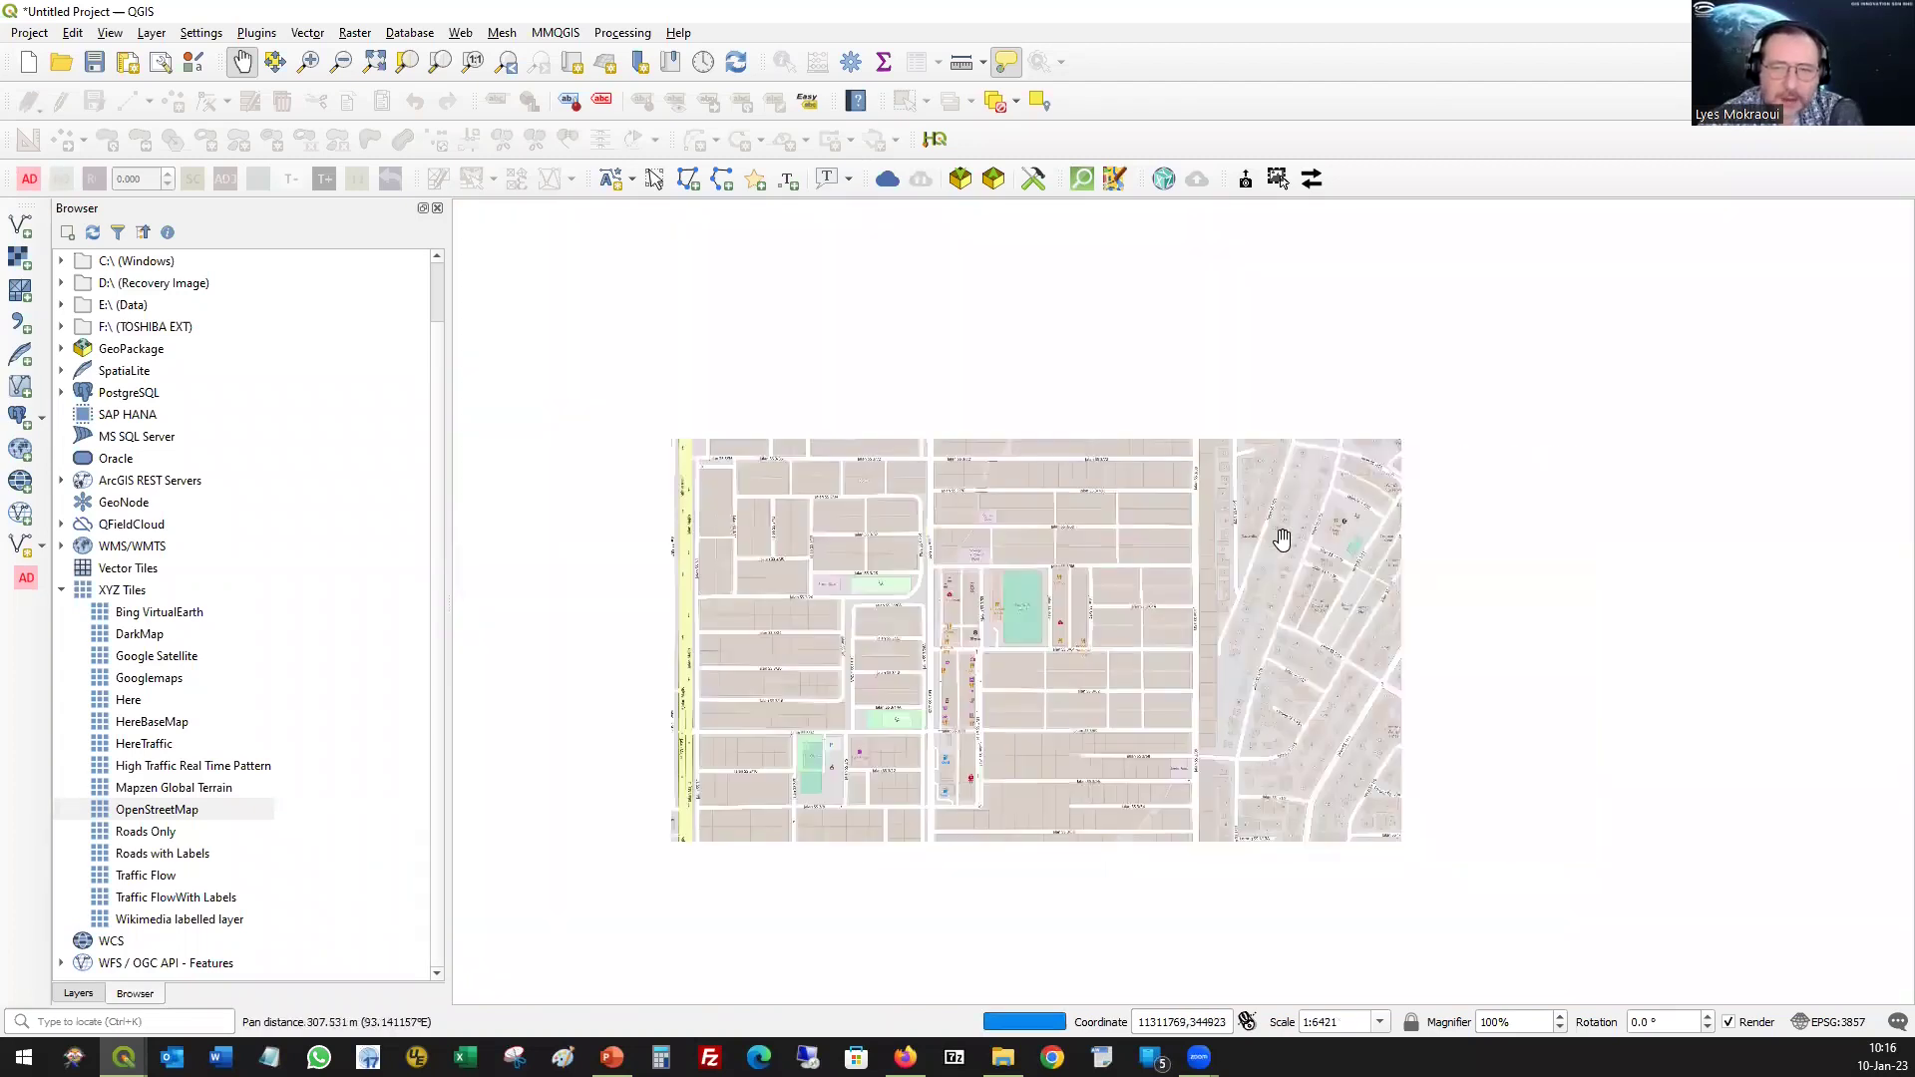
{"action": "scroll", "coordinate": [1302, 568], "scroll_direction": "up", "scroll_amount": 3}
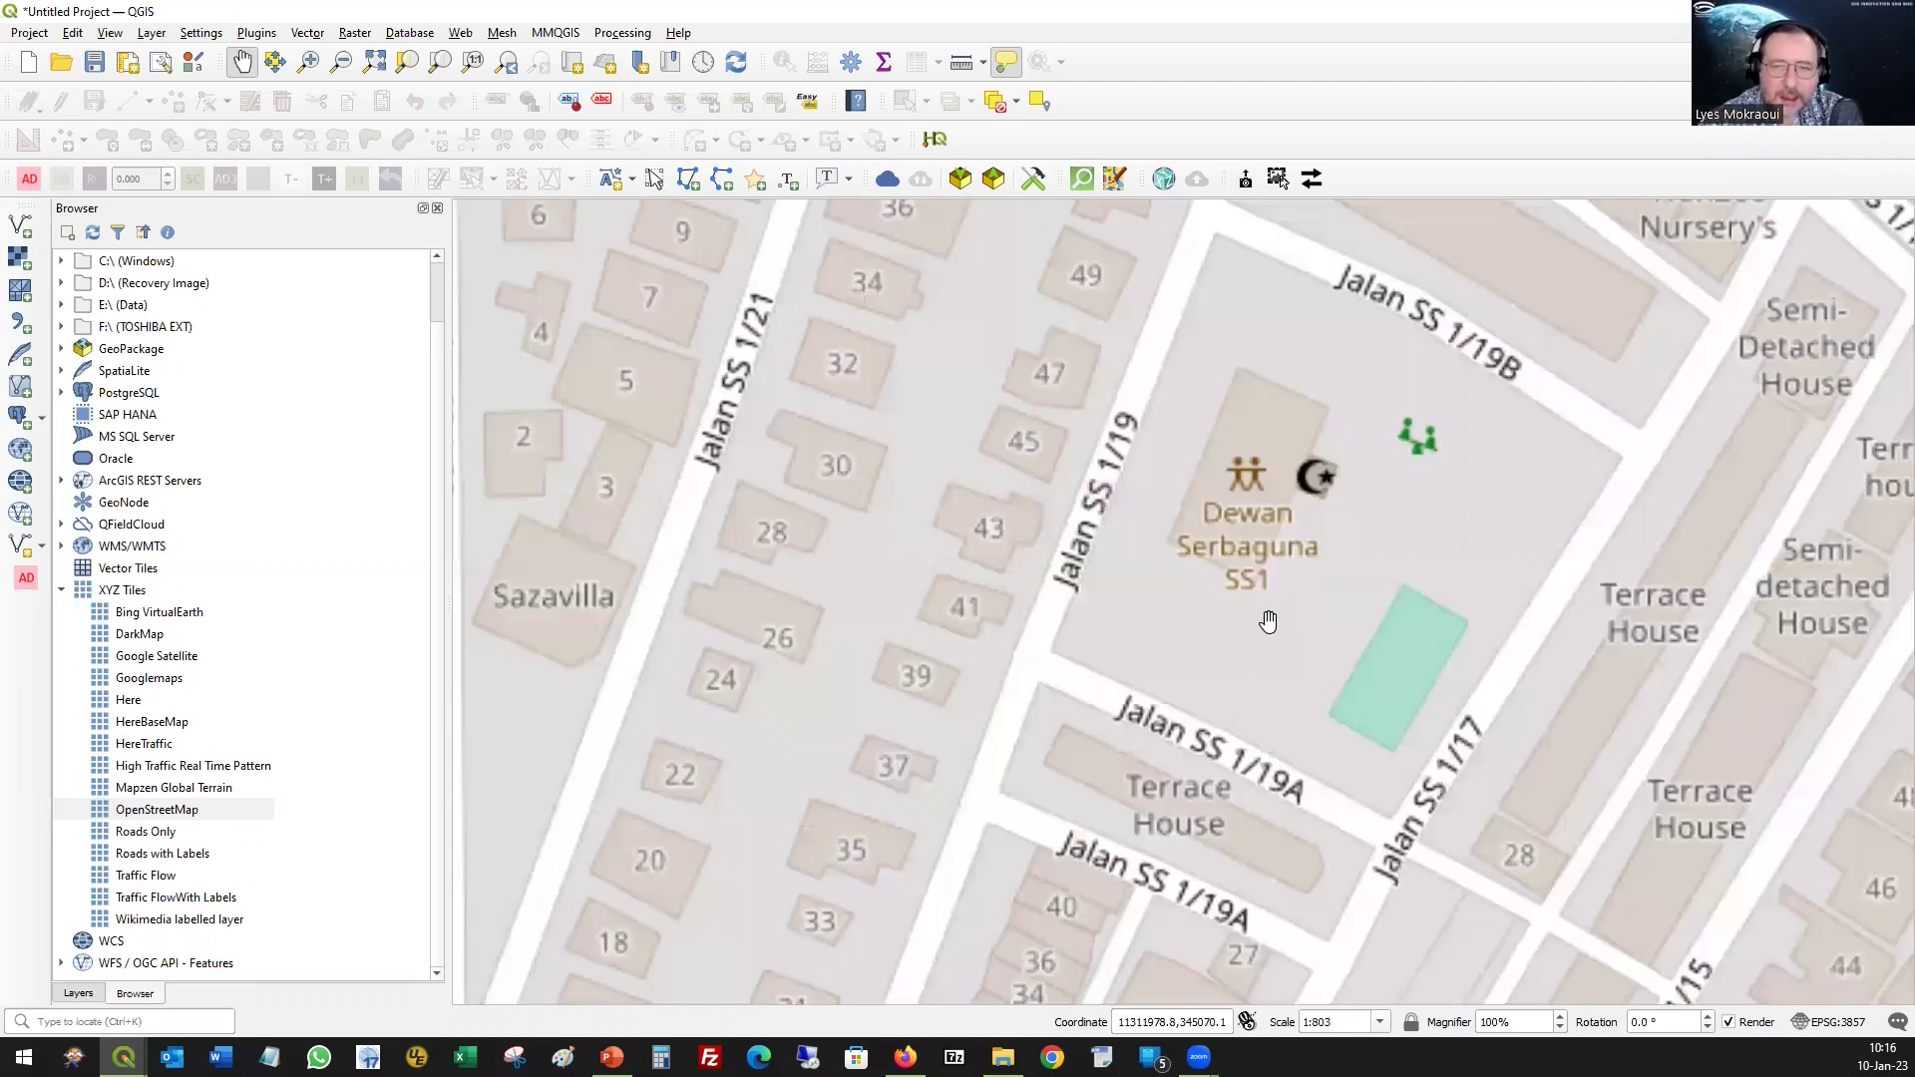
{"action": "left_click_drag", "start_coordinate": [1063, 704], "coordinate": [1134, 581]}
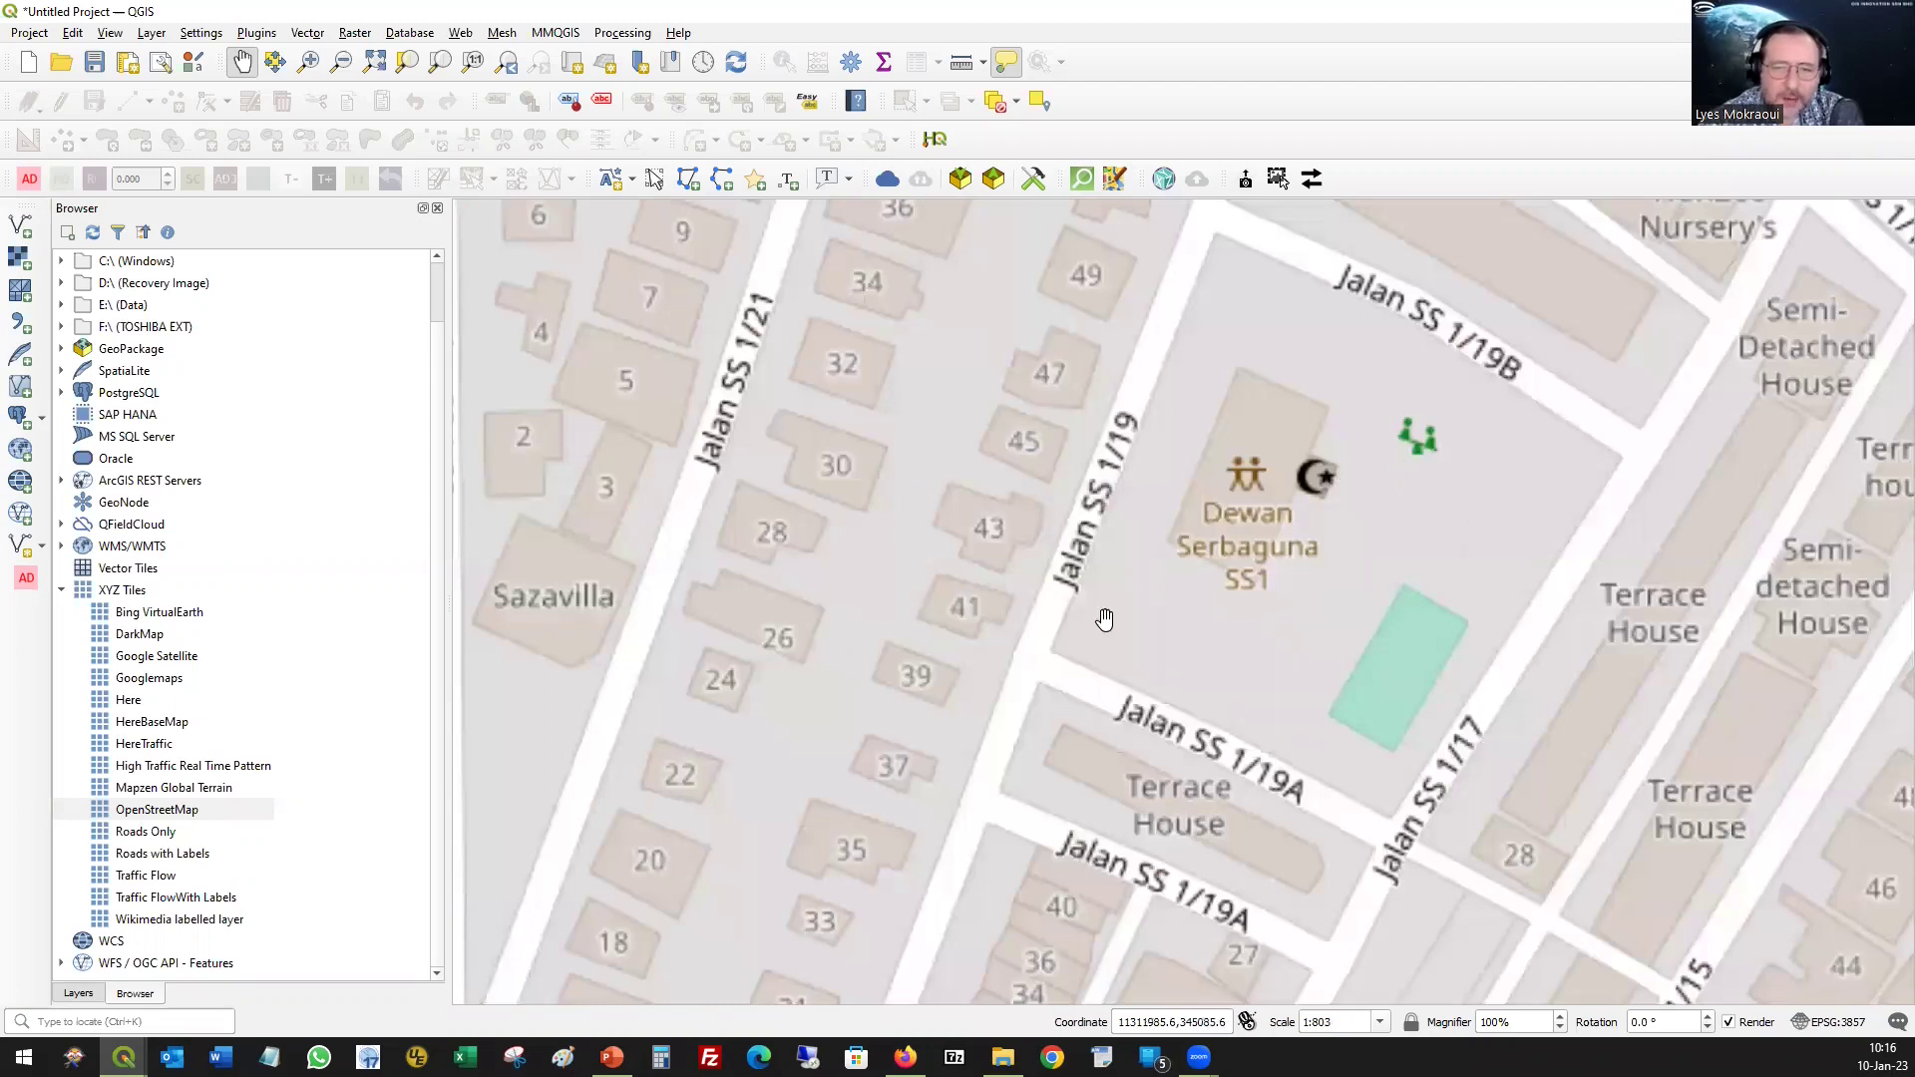
{"action": "scroll", "coordinate": [1102, 611], "scroll_direction": "down", "scroll_amount": 1}
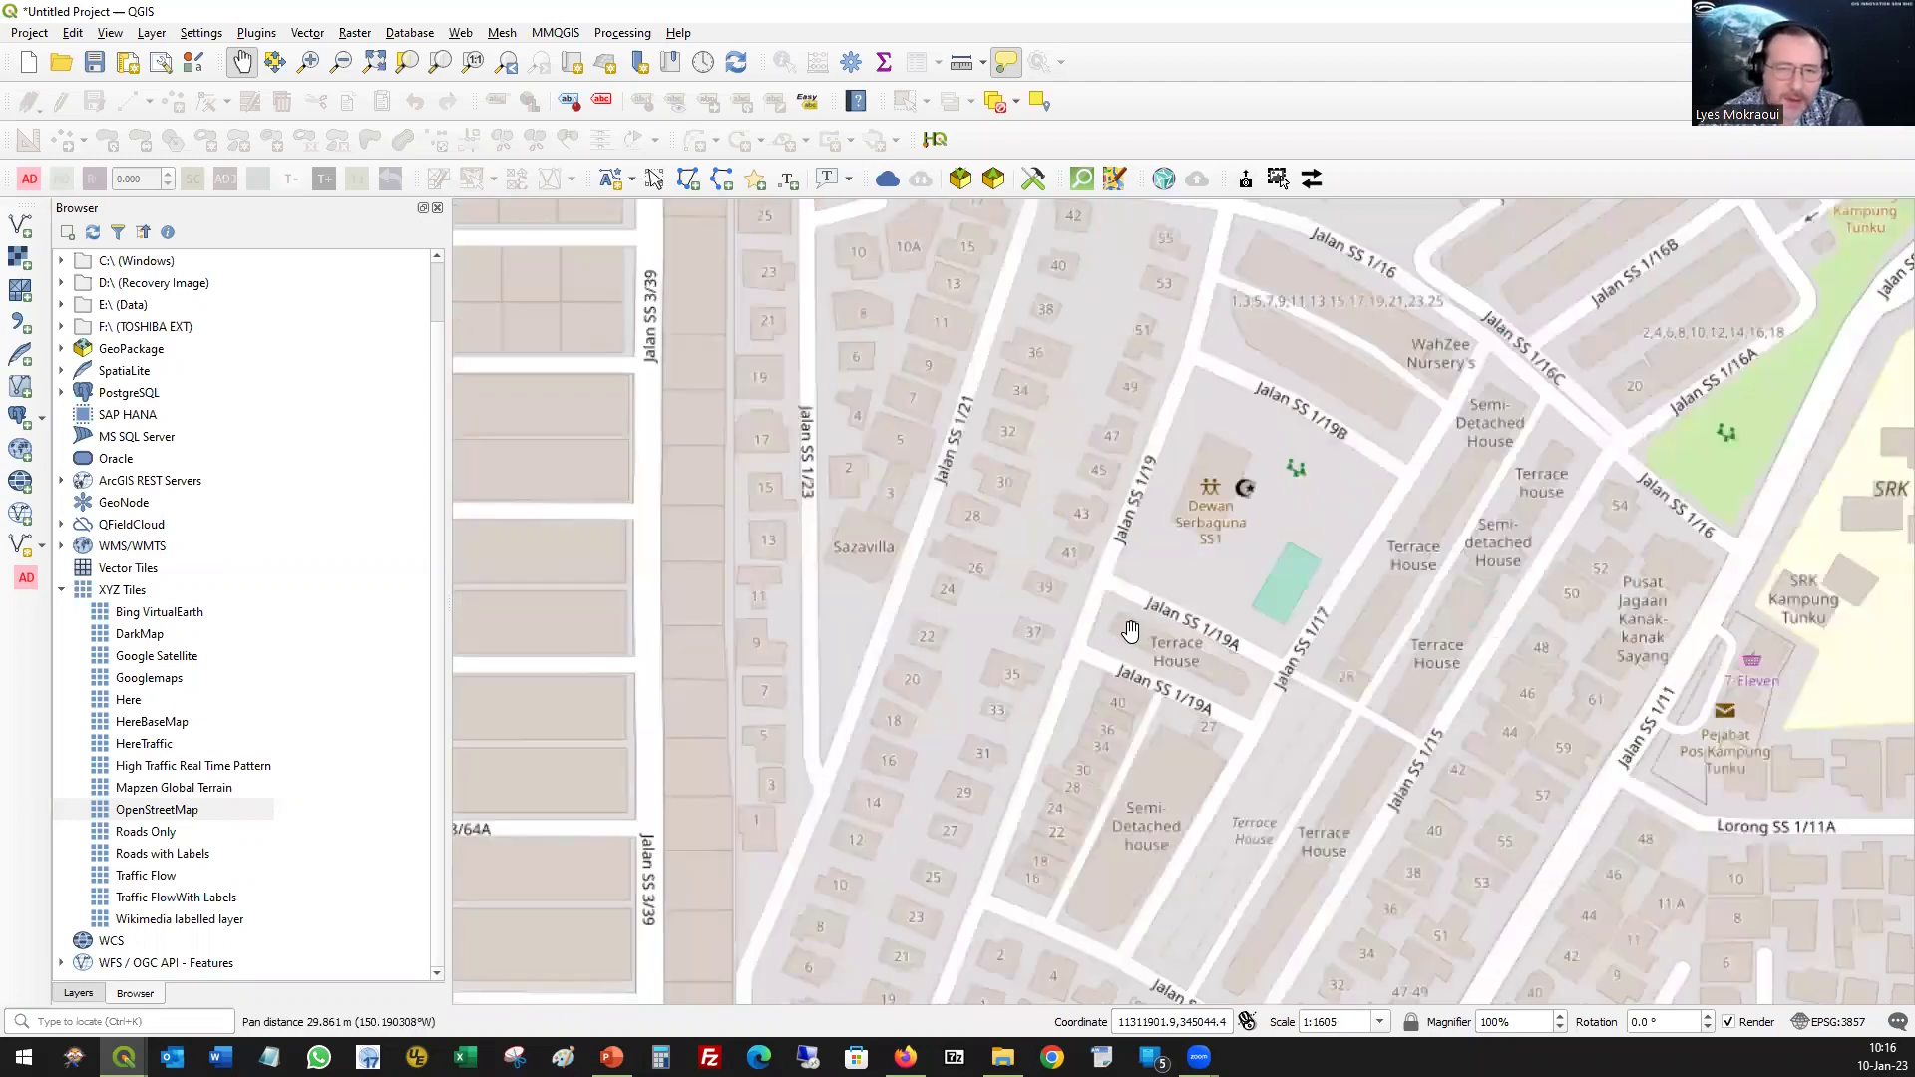
{"action": "scroll", "coordinate": [1134, 706], "scroll_direction": "down", "scroll_amount": 1}
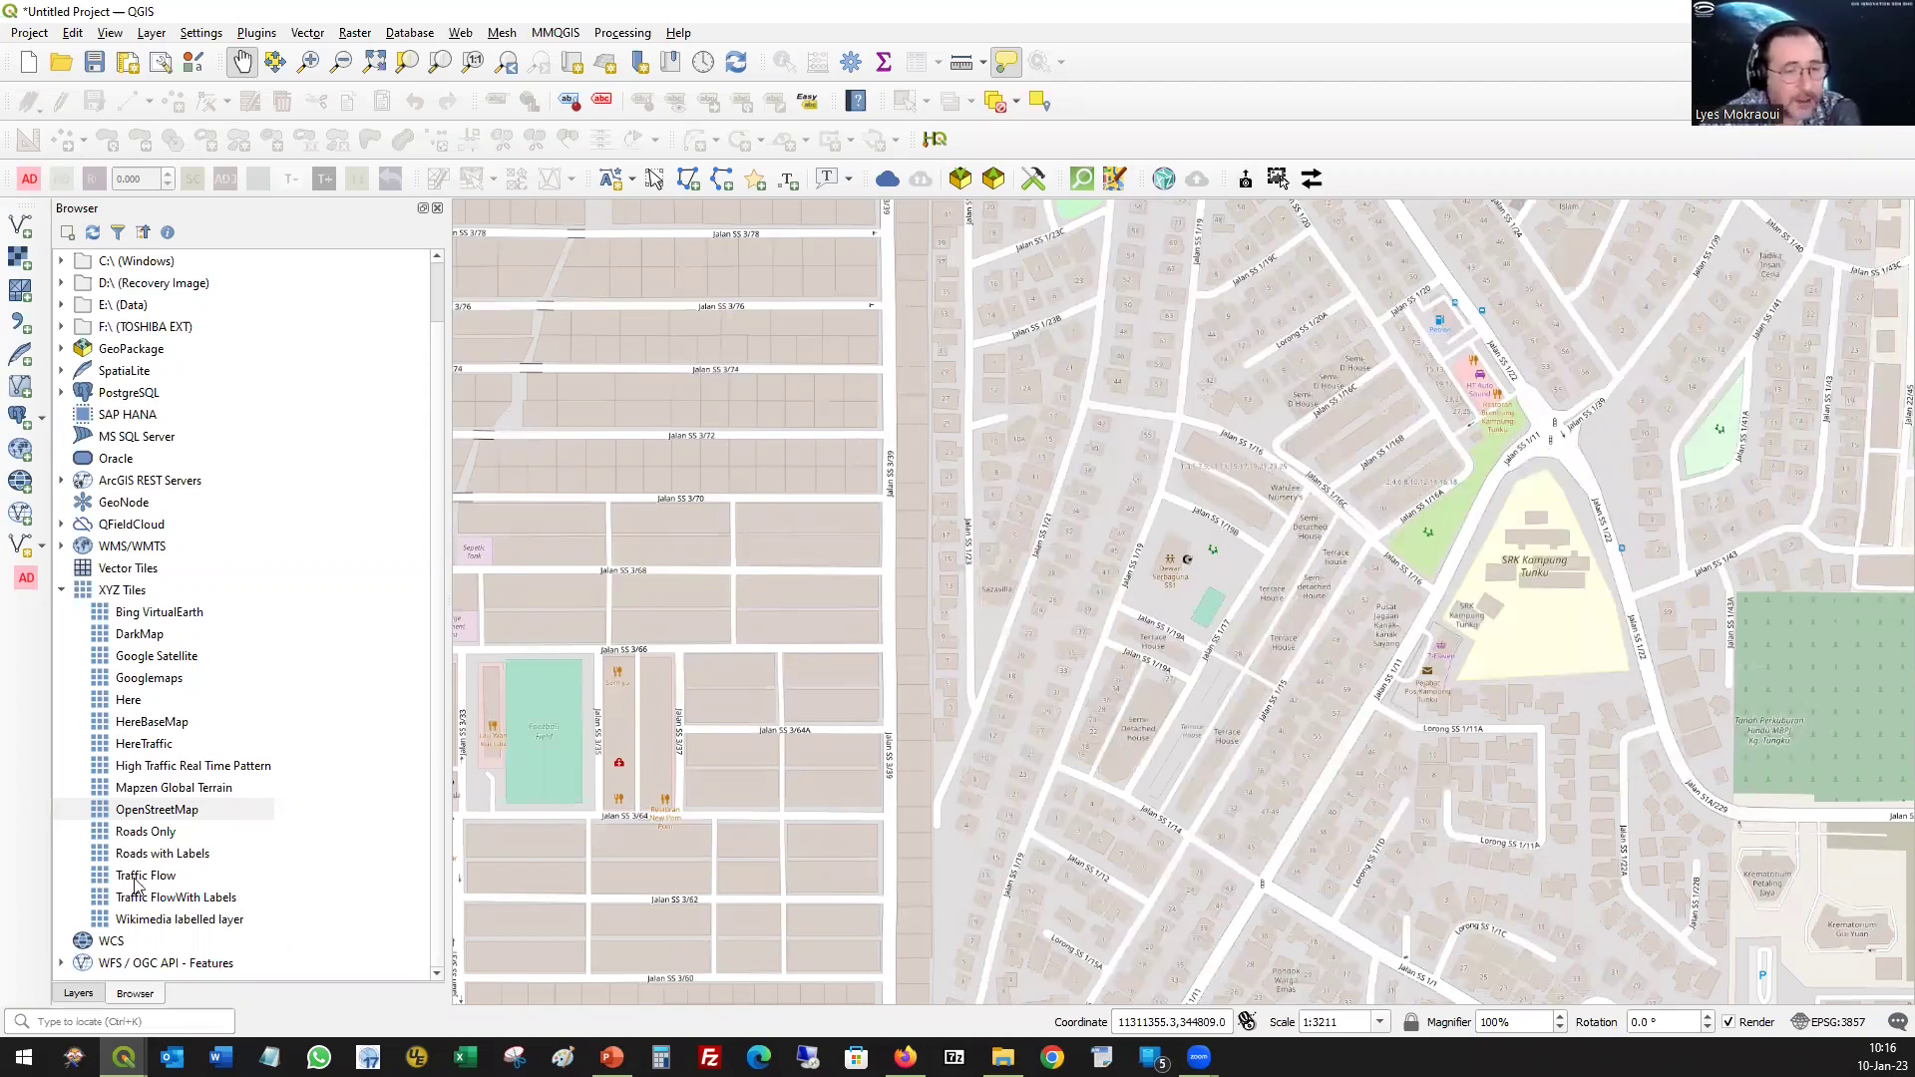
- Overlay the Traffic Flow XYZ tiles on OpenStreetMap and inspect the traffic colours on the surrounding roads
{"action": "left_click_drag", "start_coordinate": [137, 883], "coordinate": [898, 716]}
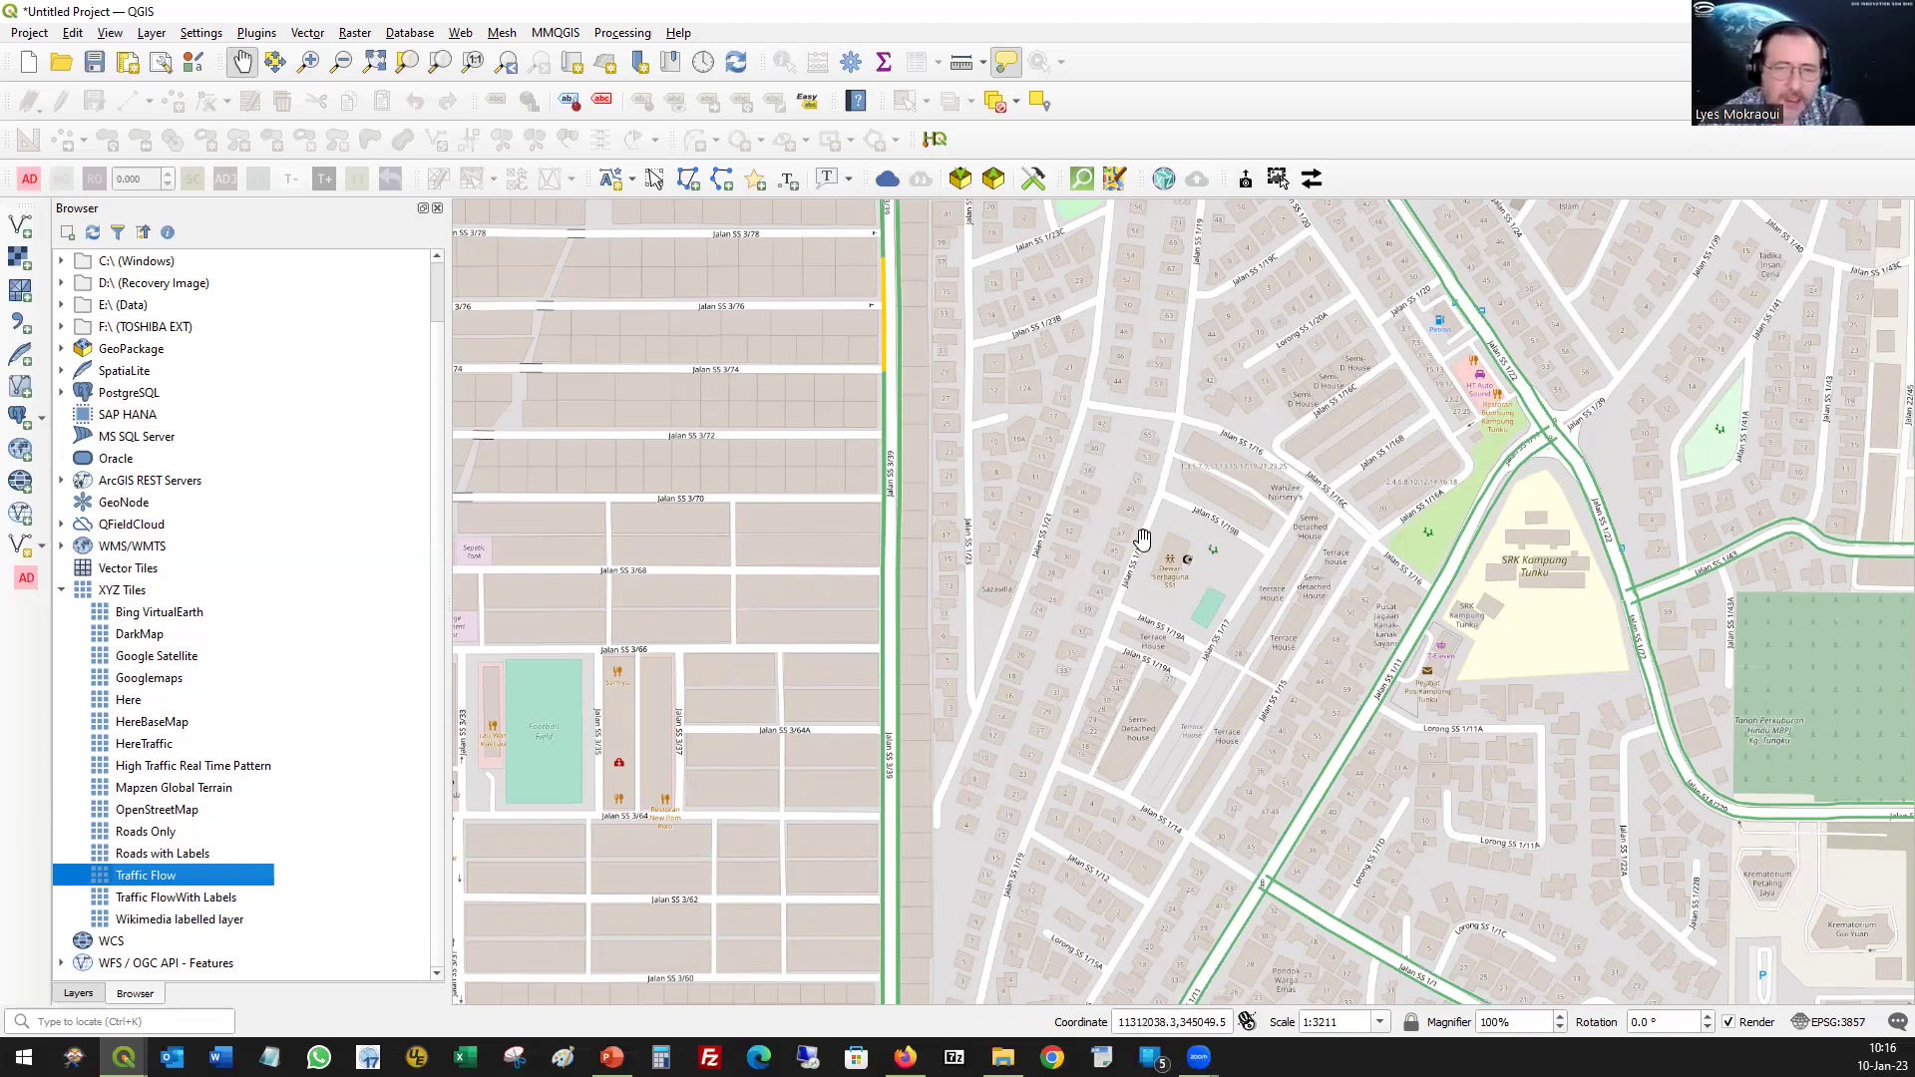
{"action": "scroll", "coordinate": [1144, 557], "scroll_direction": "down", "scroll_amount": 1}
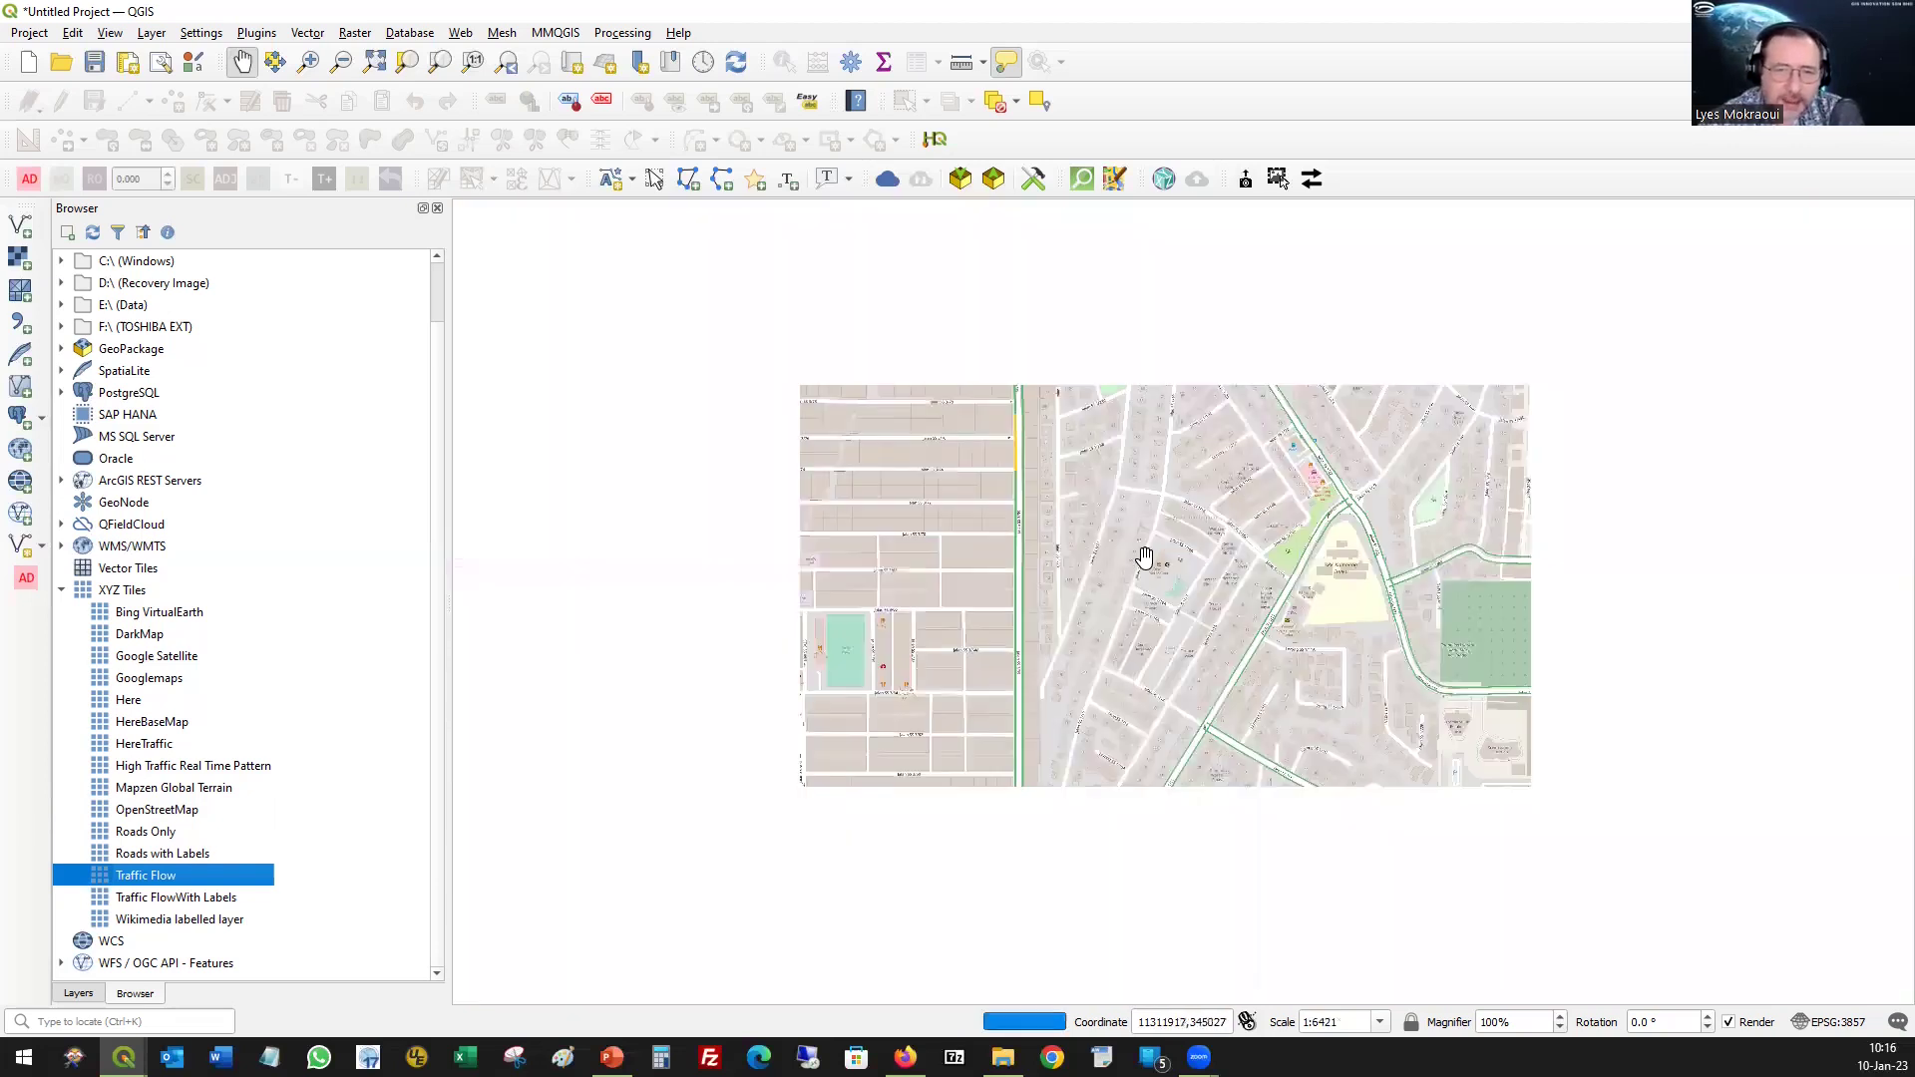
{"action": "scroll", "coordinate": [1144, 556], "scroll_direction": "down", "scroll_amount": 1}
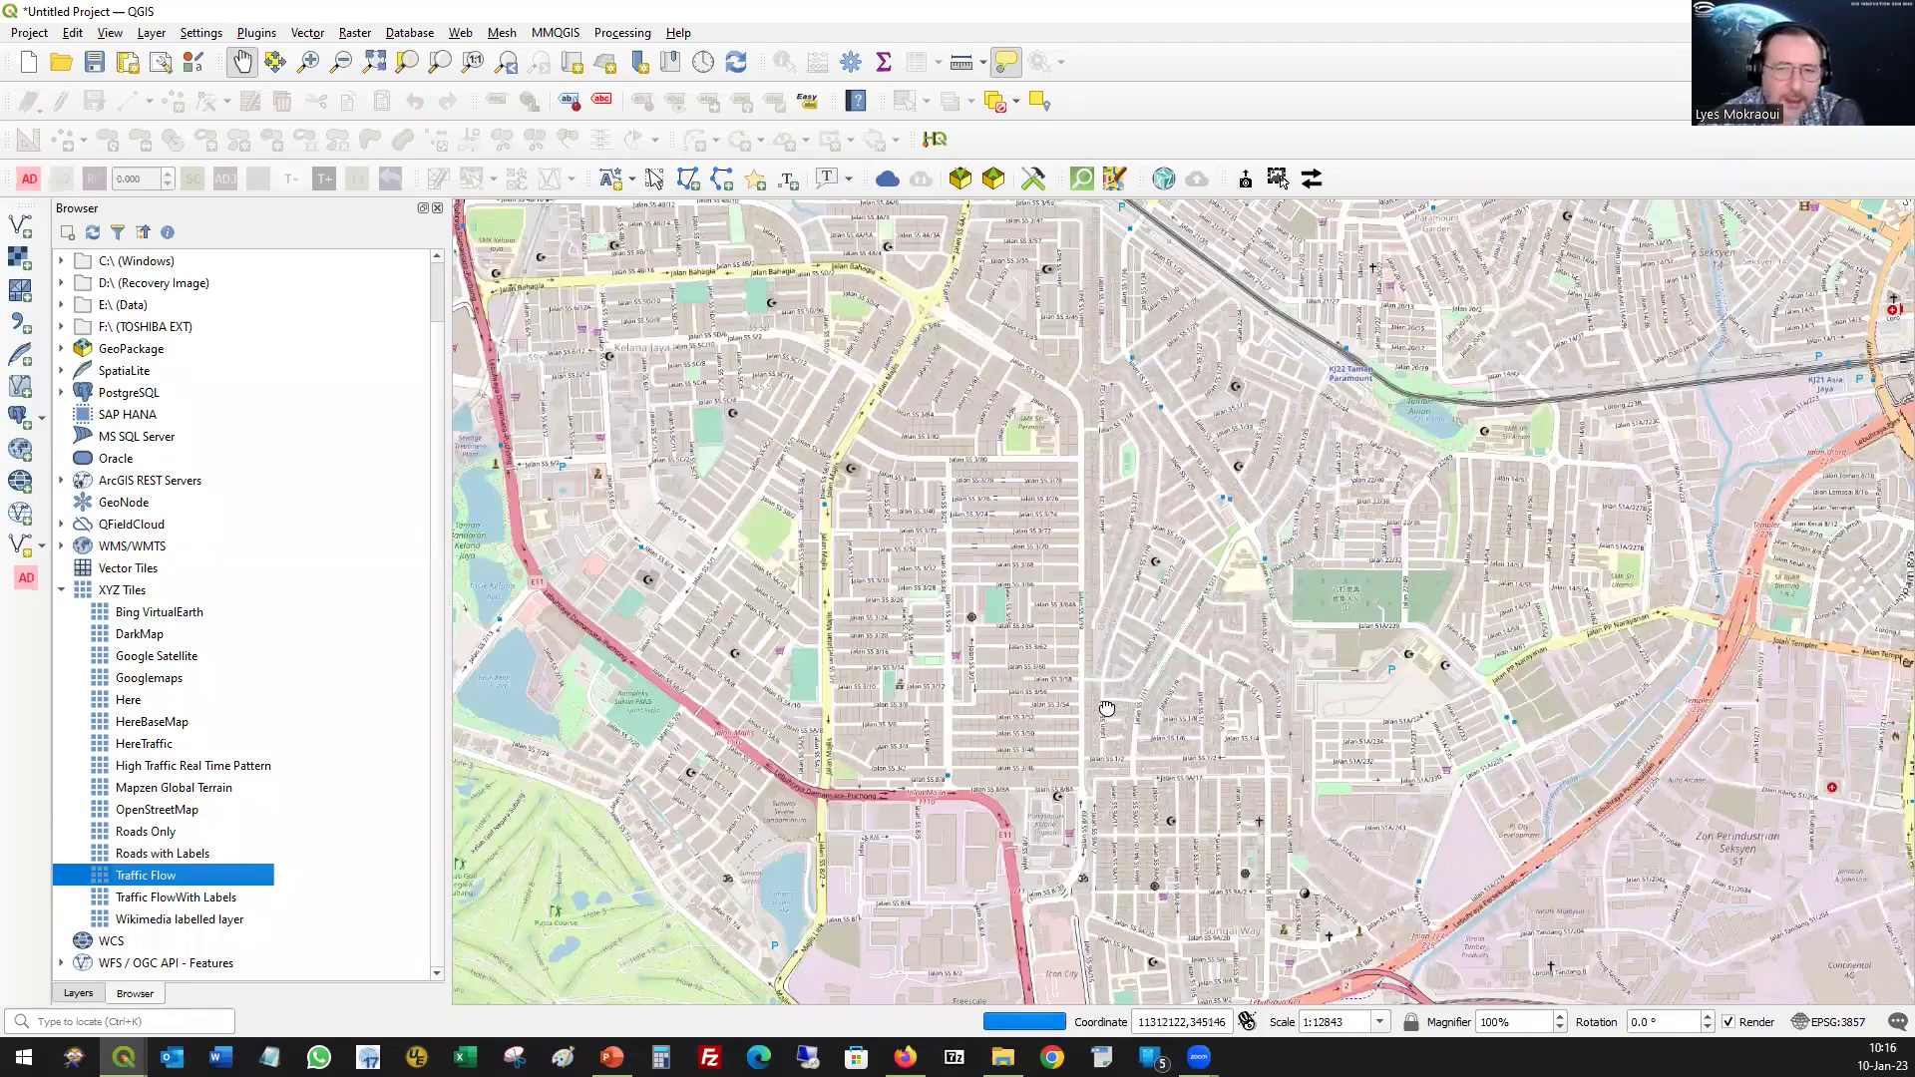
{"action": "left_click_drag", "start_coordinate": [1044, 517], "coordinate": [1128, 528]}
{"action": "scroll", "coordinate": [1105, 517], "scroll_direction": "up", "scroll_amount": 2}
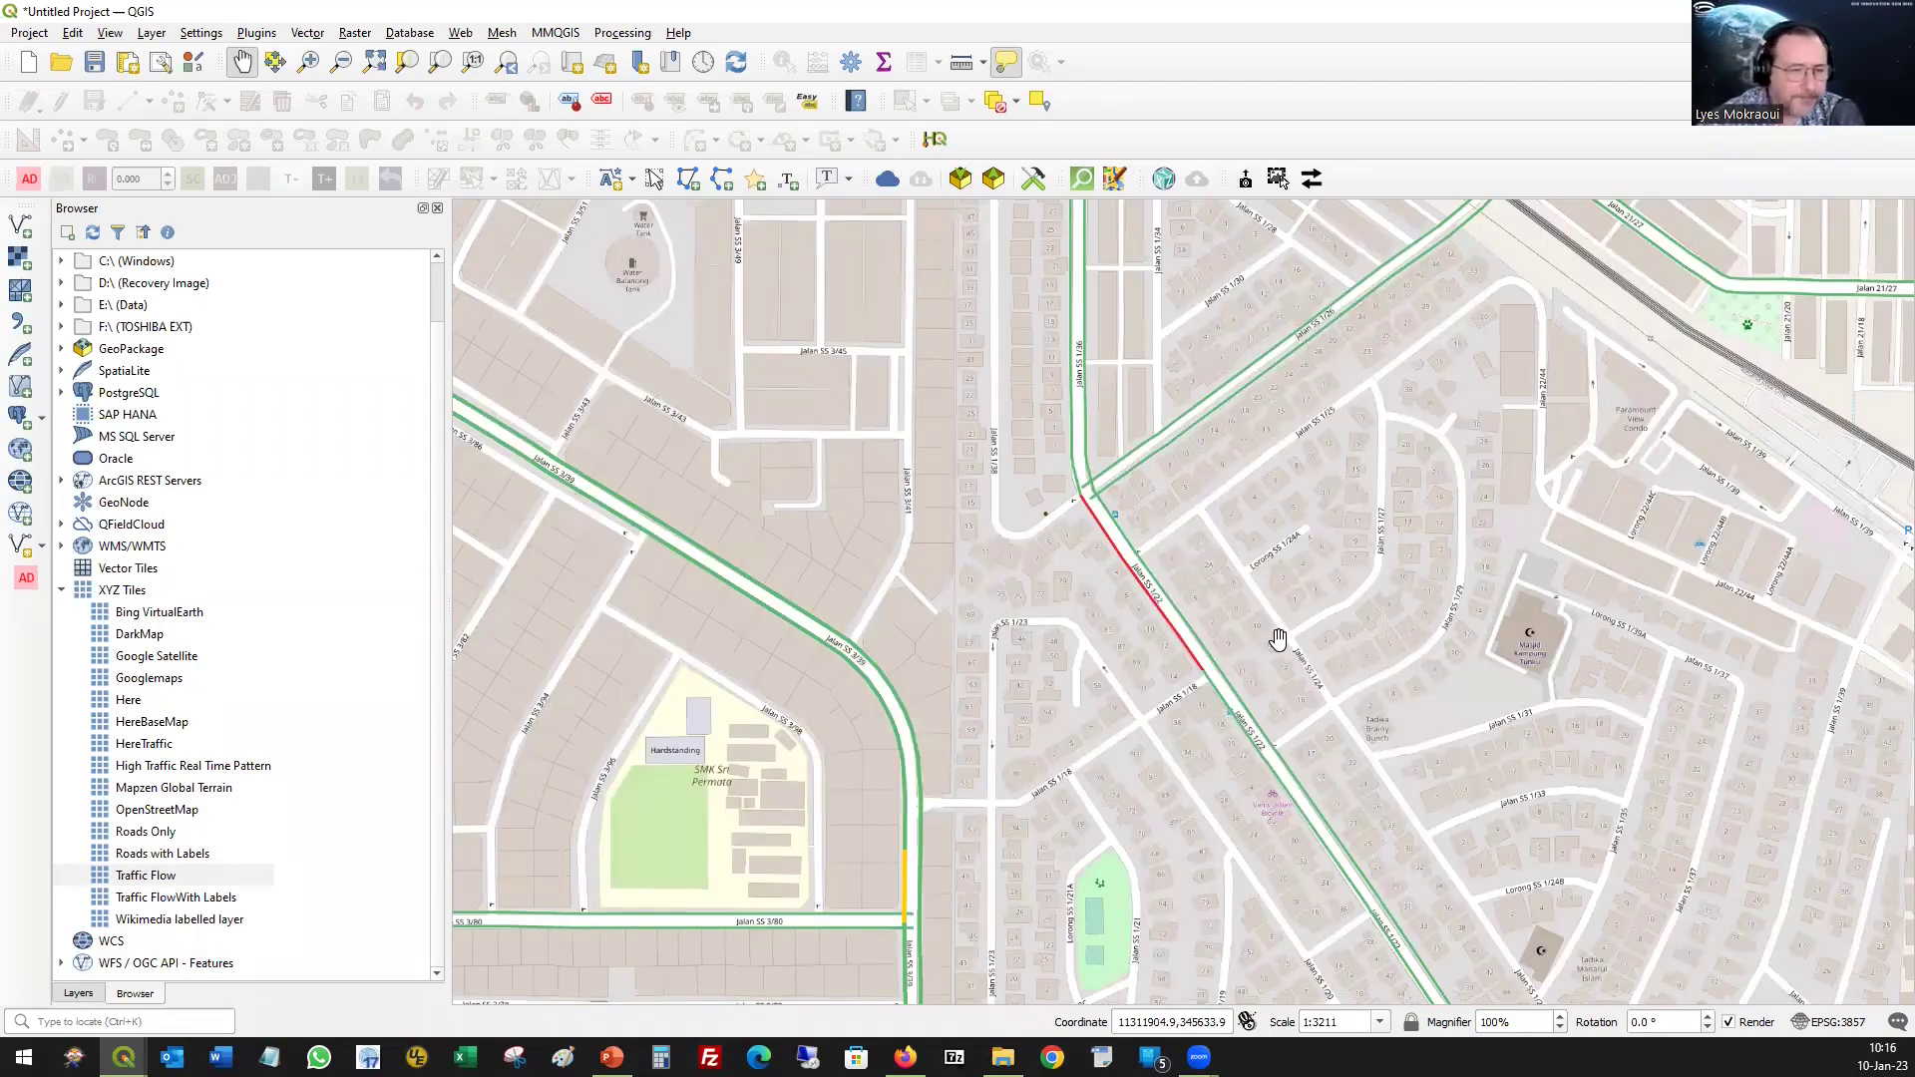
{"action": "scroll", "coordinate": [1370, 671], "scroll_direction": "down", "scroll_amount": 1}
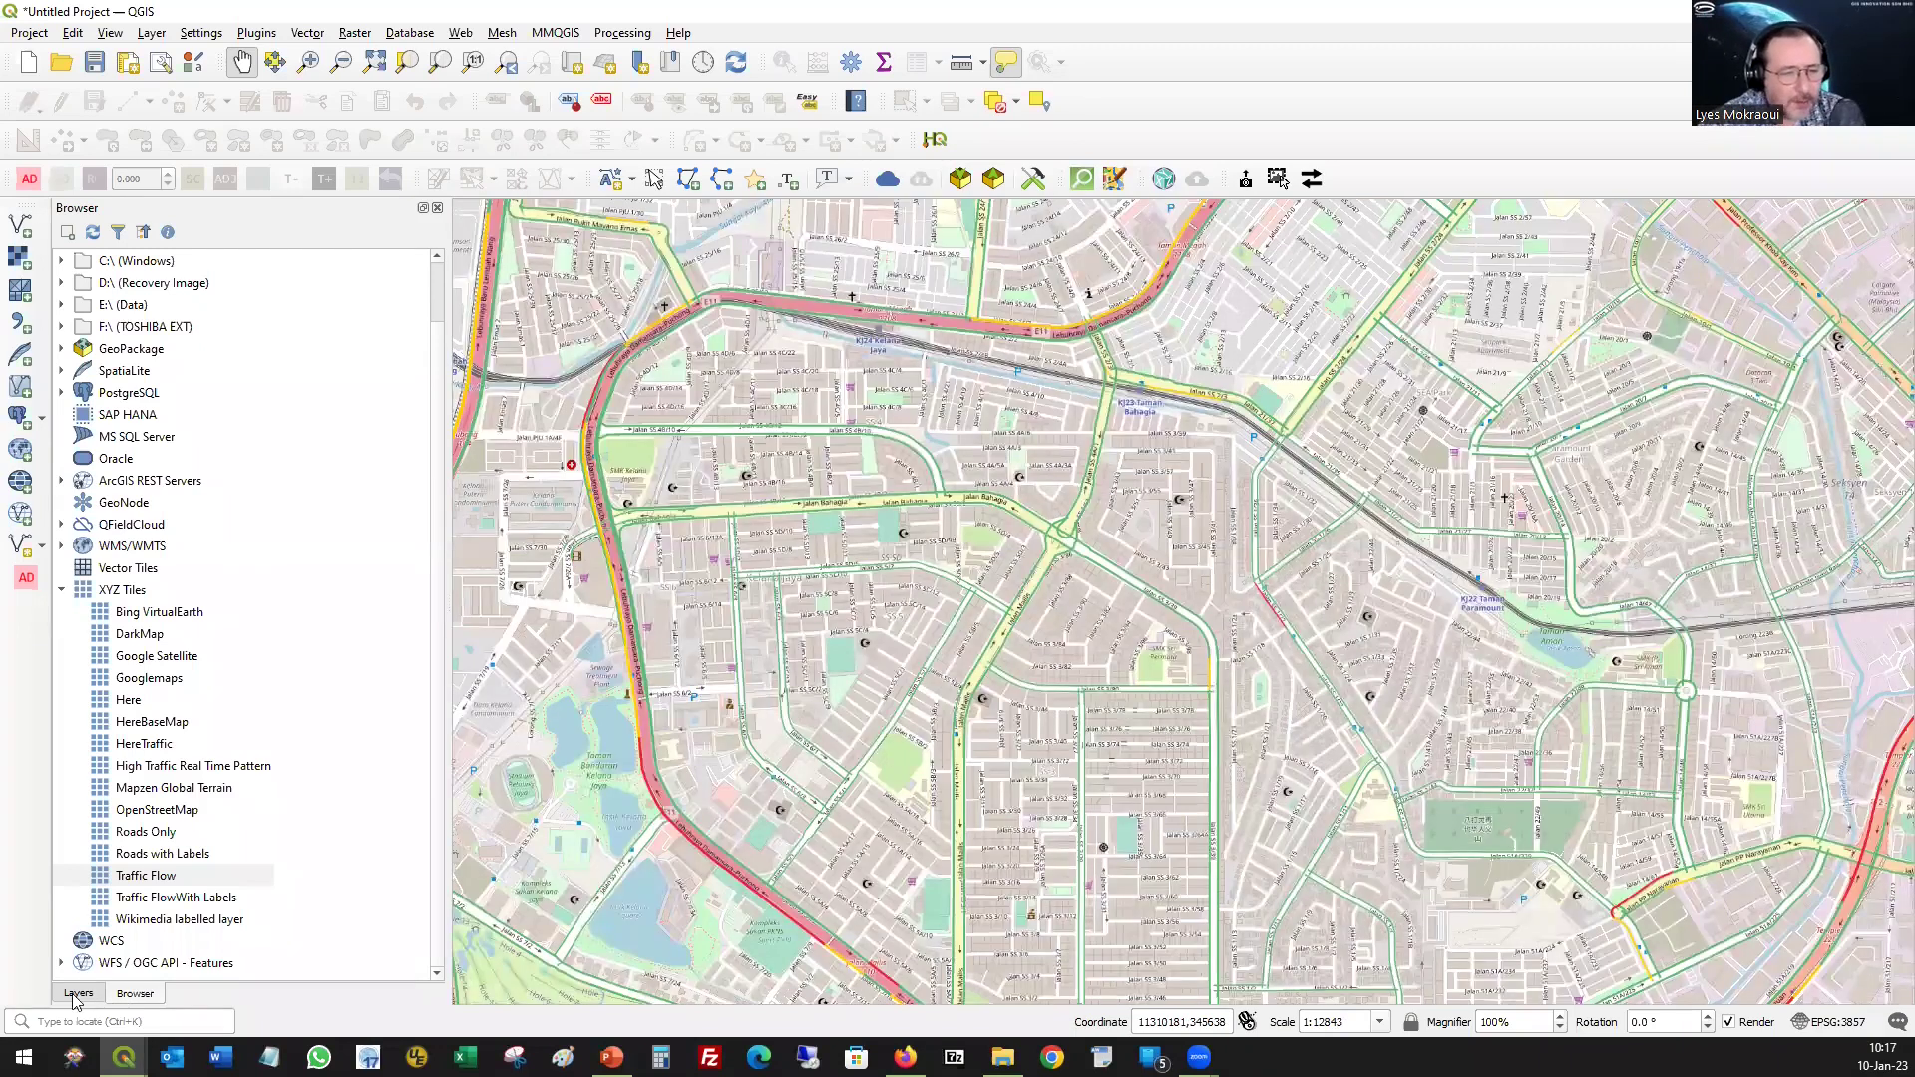
- Hide the Traffic Flow, OpenStreetMap and Googlemaps layers
{"action": "left_click", "coordinate": [76, 994]}
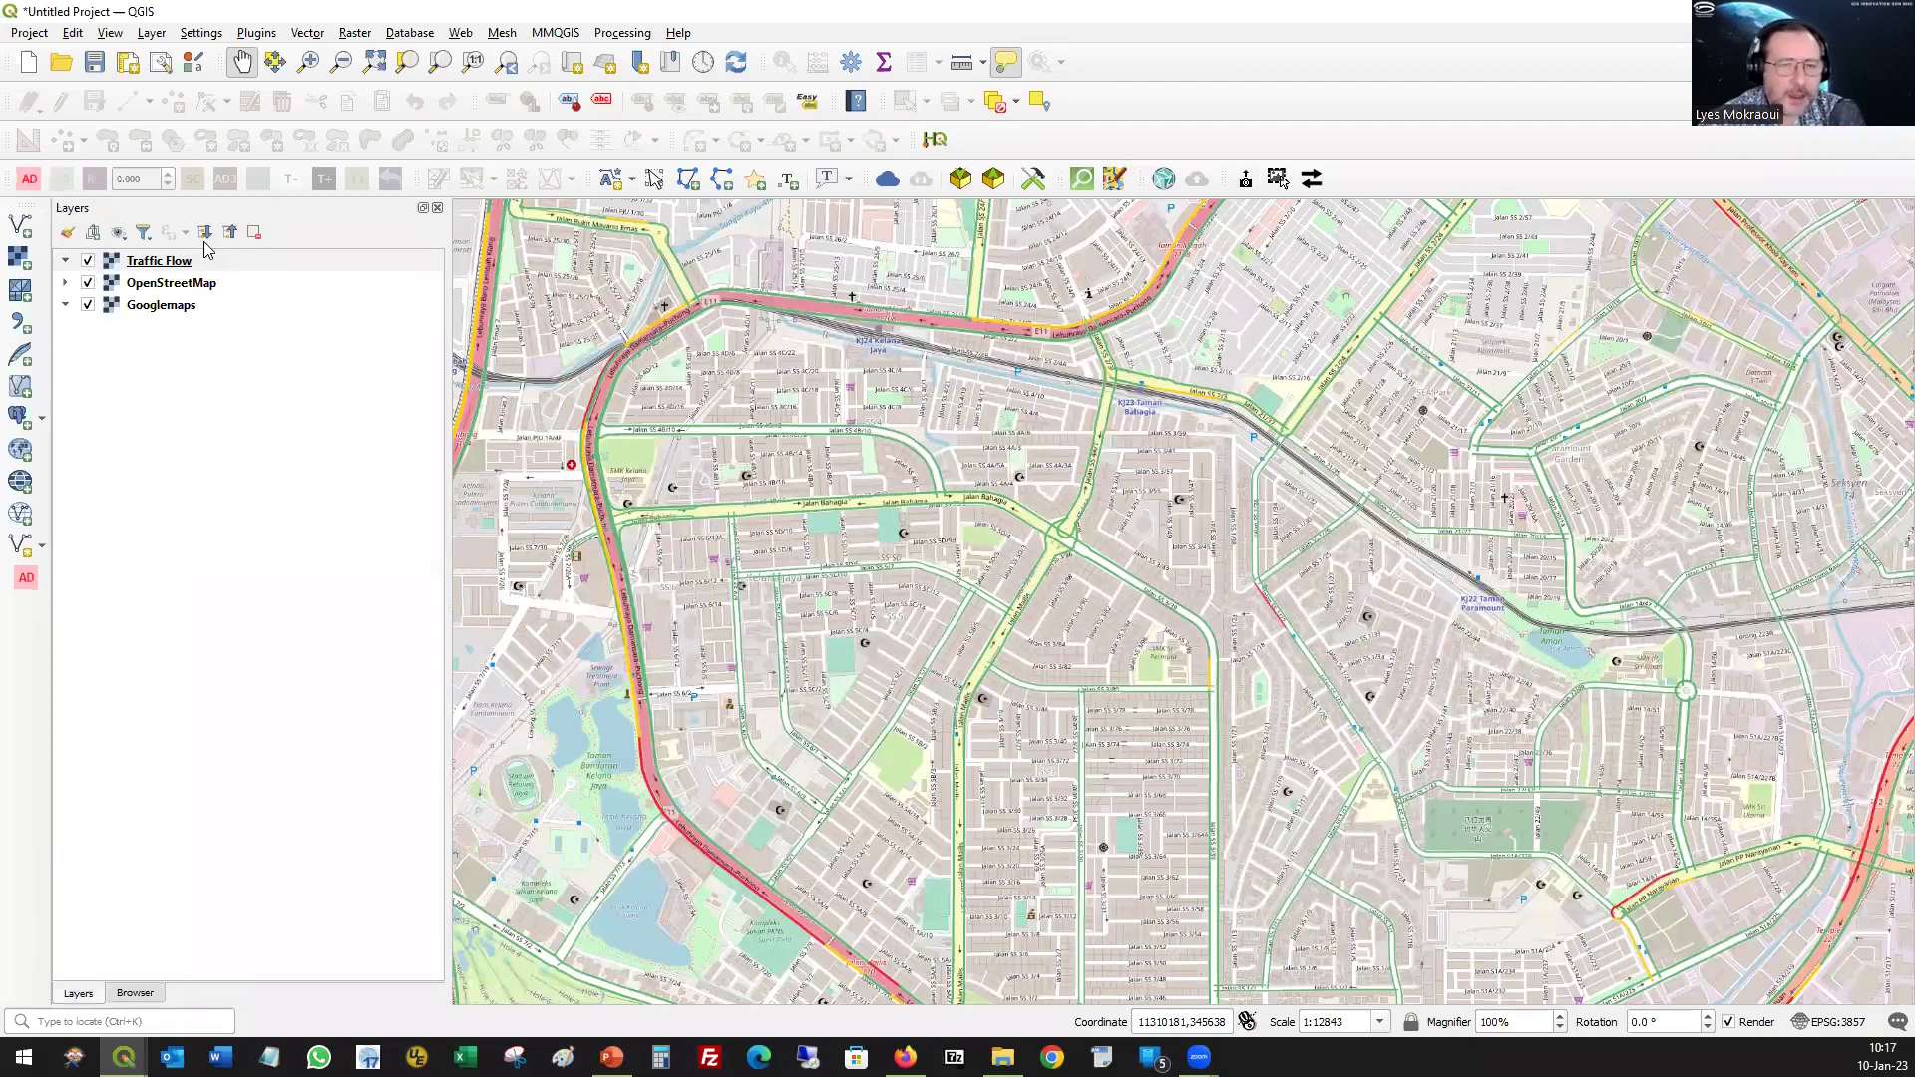
{"action": "left_click", "coordinate": [88, 262]}
{"action": "left_click", "coordinate": [88, 284]}
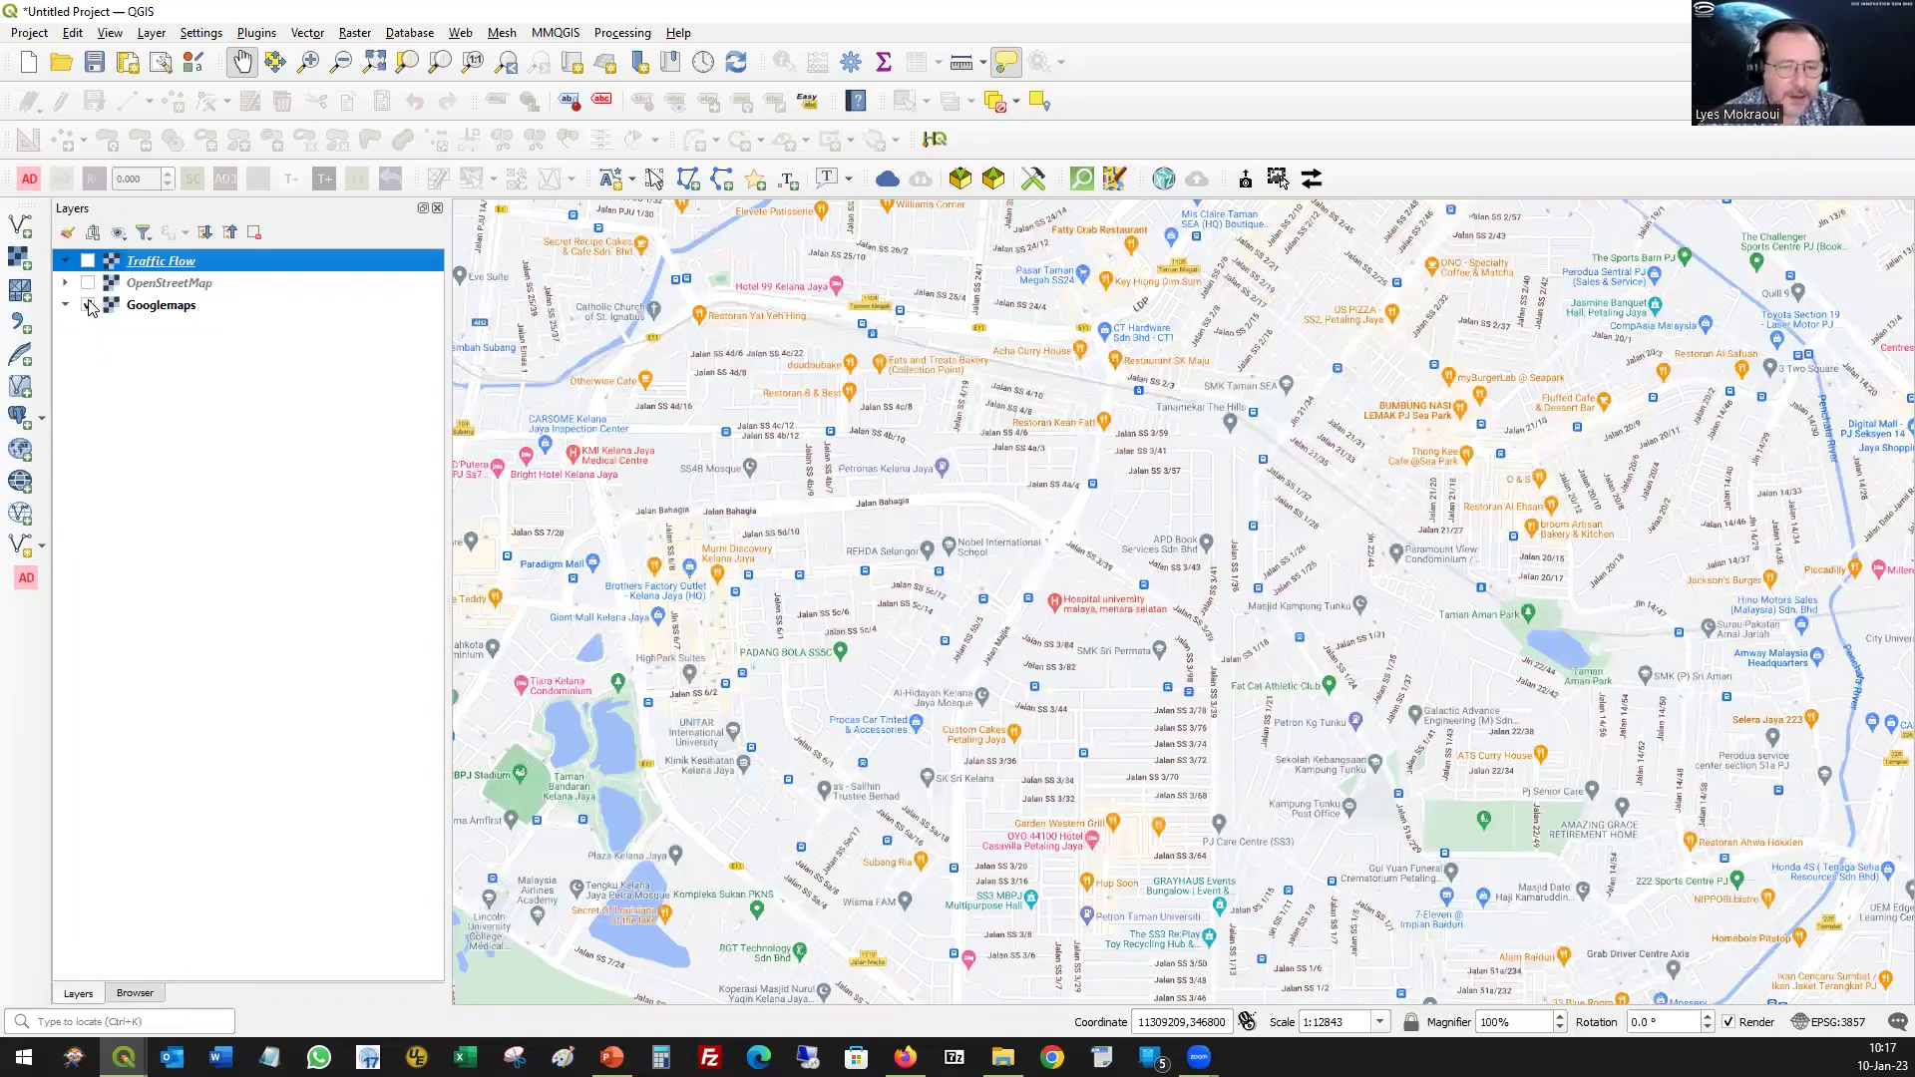
{"action": "left_click", "coordinate": [87, 305]}
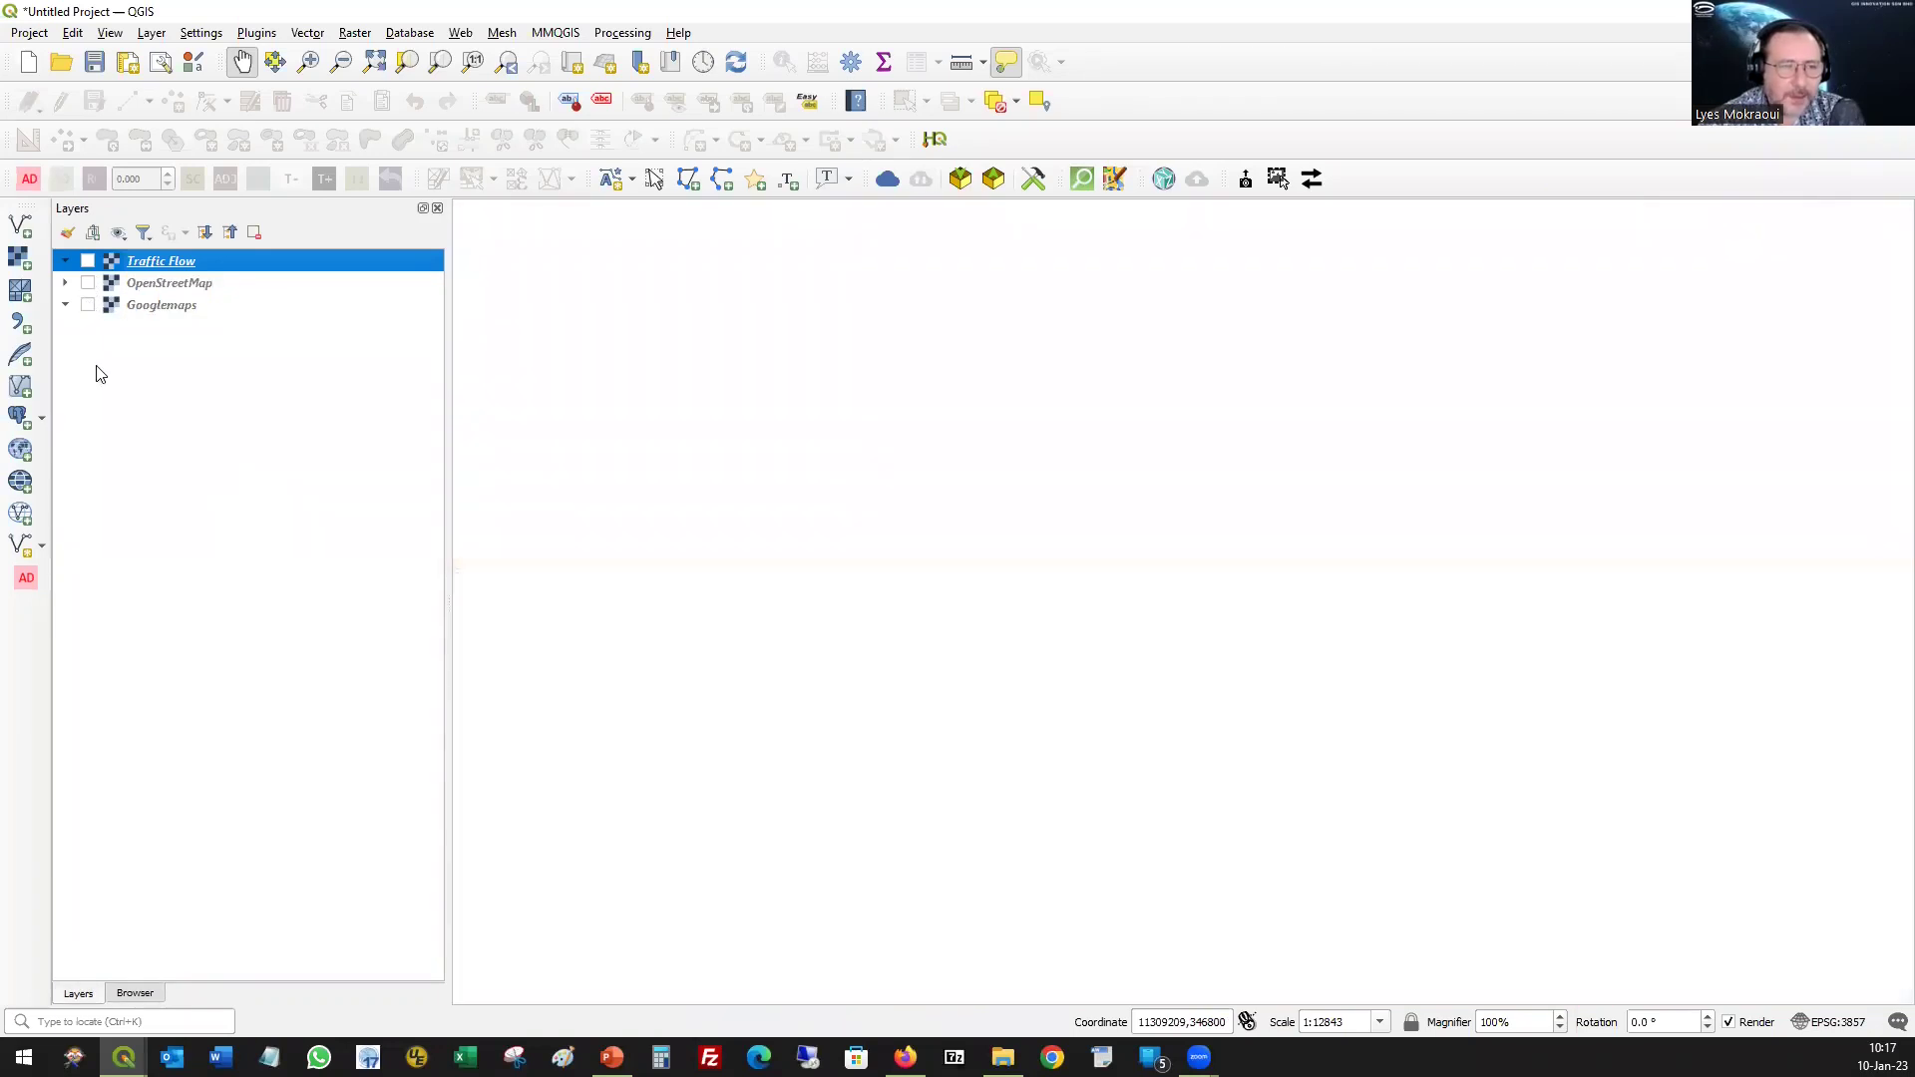
- Show only the Traffic Flow layer and examine the road traffic farther south without a basemap
{"action": "left_click", "coordinate": [86, 262]}
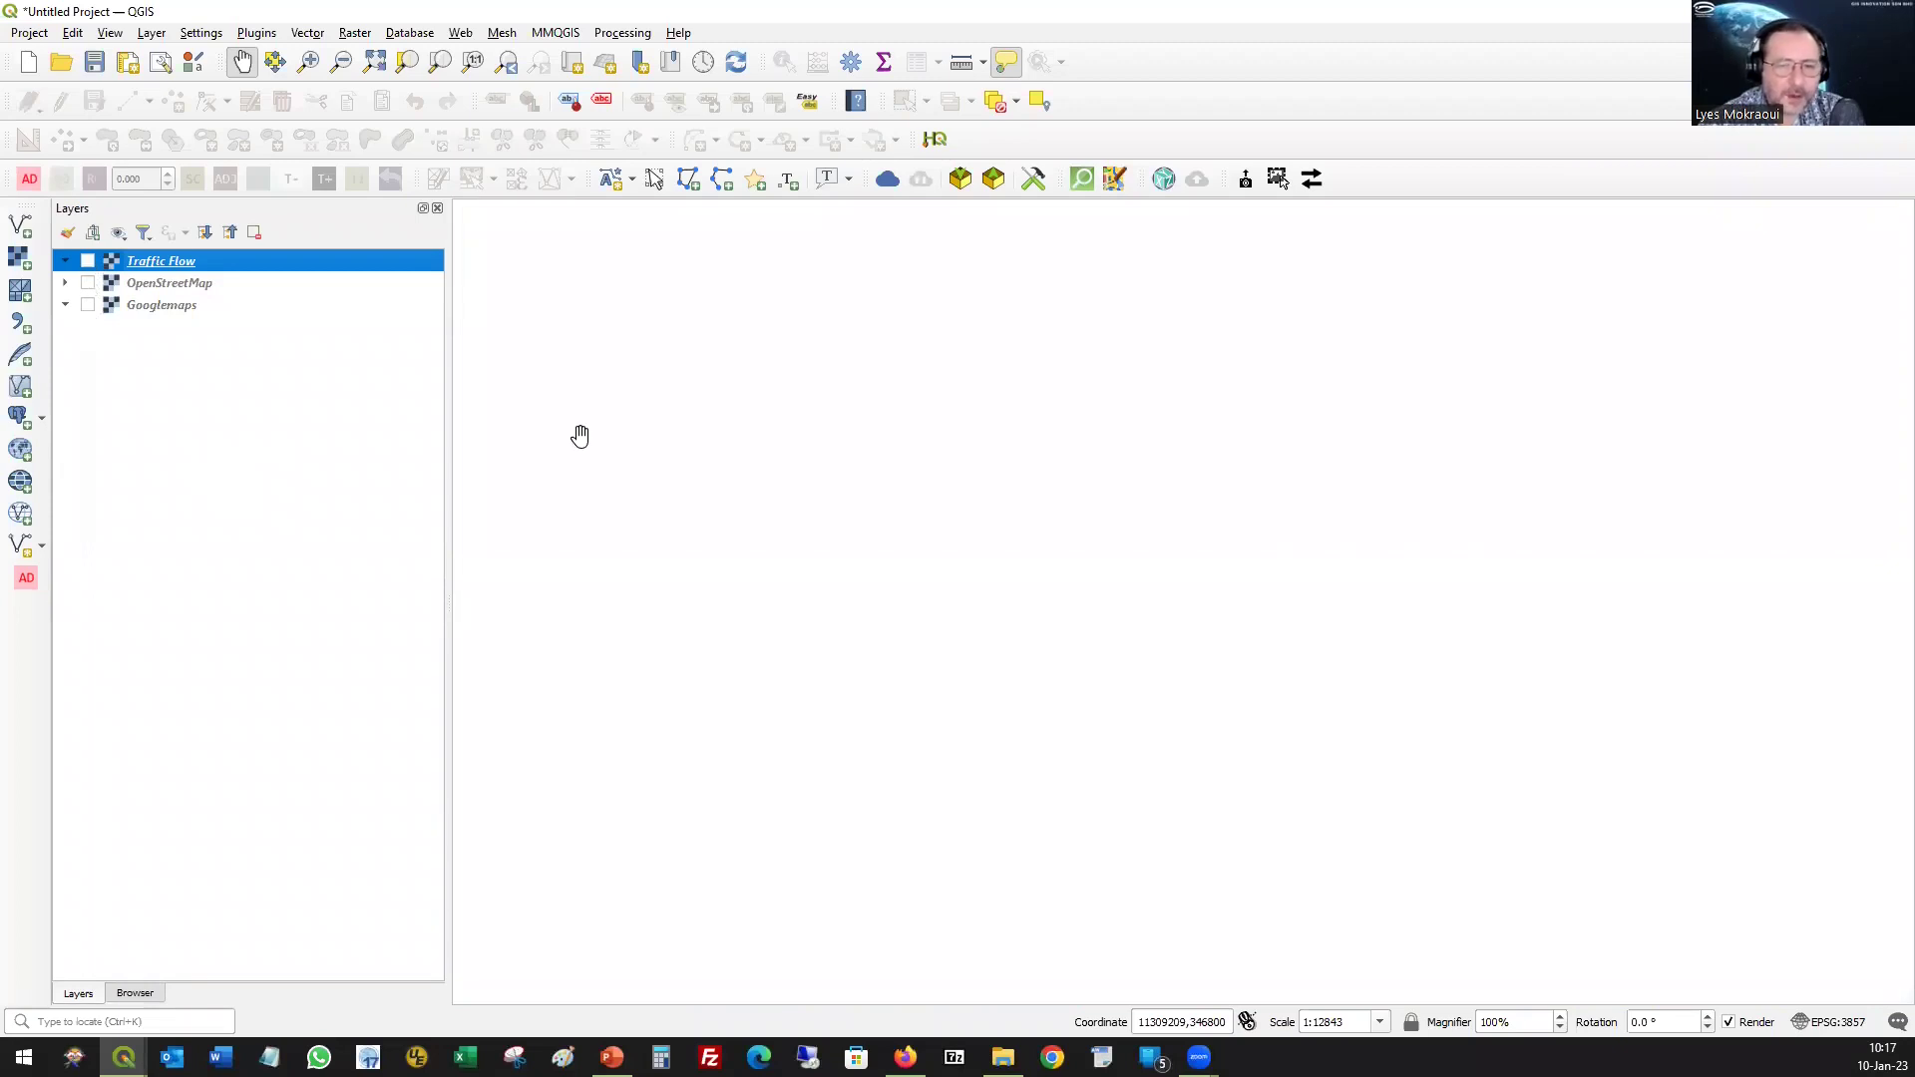
{"action": "scroll", "coordinate": [1050, 628], "scroll_direction": "down", "scroll_amount": 1}
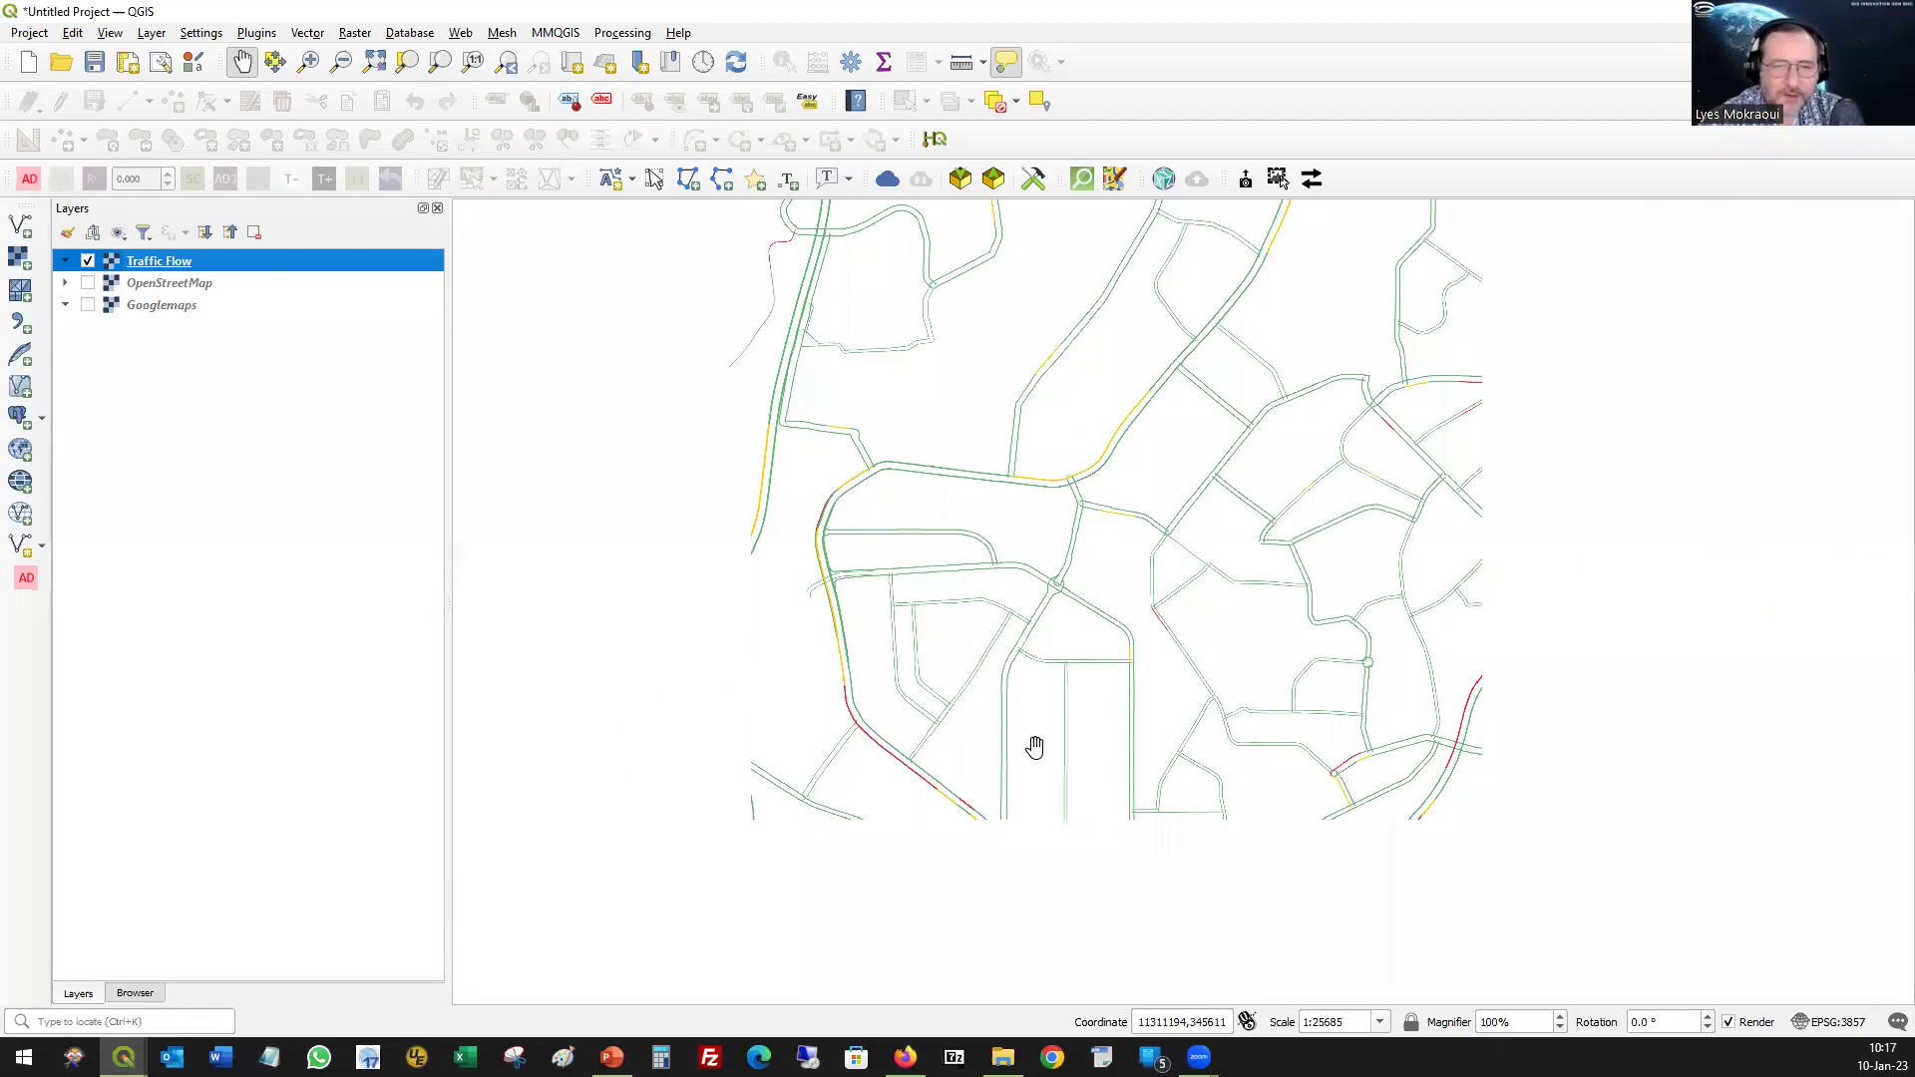
{"action": "left_click_drag", "start_coordinate": [944, 757], "coordinate": [1216, 400]}
{"action": "left_click_drag", "start_coordinate": [1080, 742], "coordinate": [1227, 676]}
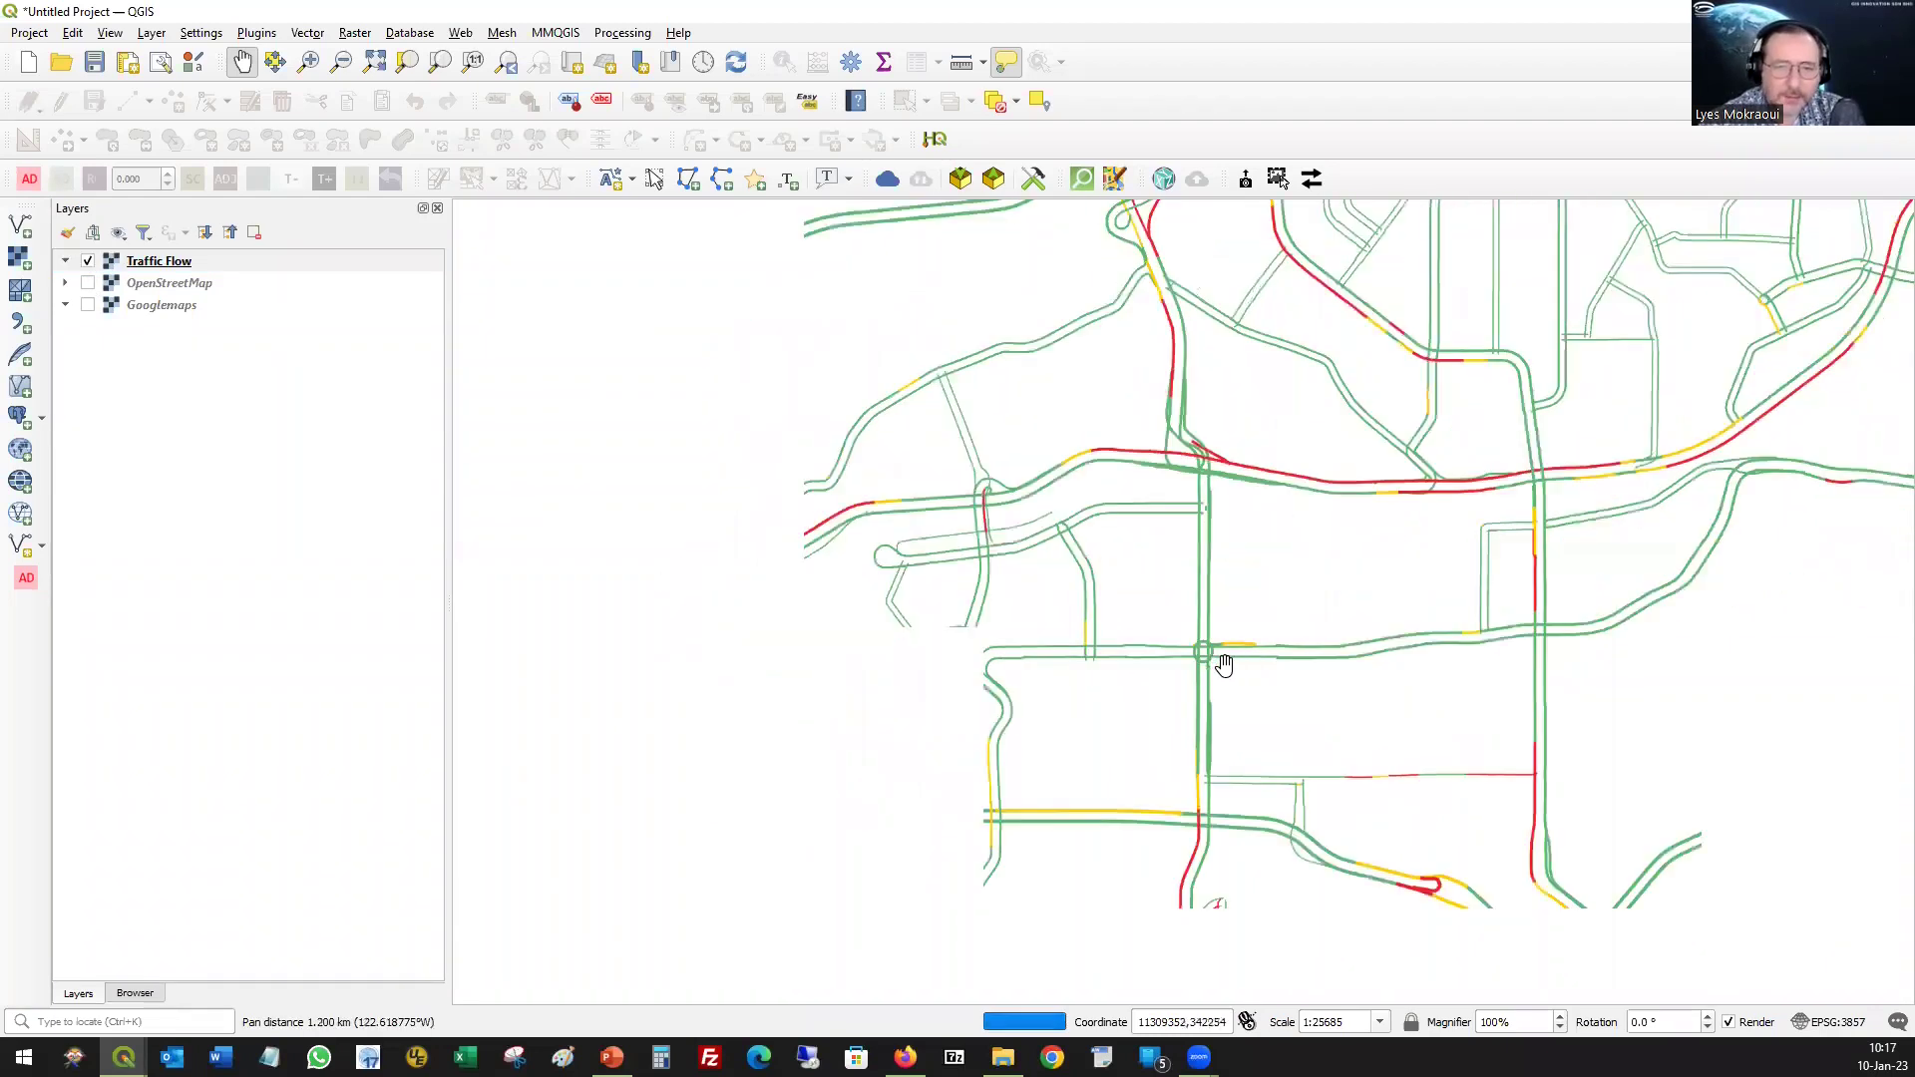
- Show the OpenStreetMap layer beneath Traffic Flow and inspect the traffic around Bandar Tasik Selatan and South Lake Residence
{"action": "scroll", "coordinate": [1213, 654], "scroll_direction": "down", "scroll_amount": 2}
{"action": "left_click_drag", "start_coordinate": [1471, 706], "coordinate": [873, 557]}
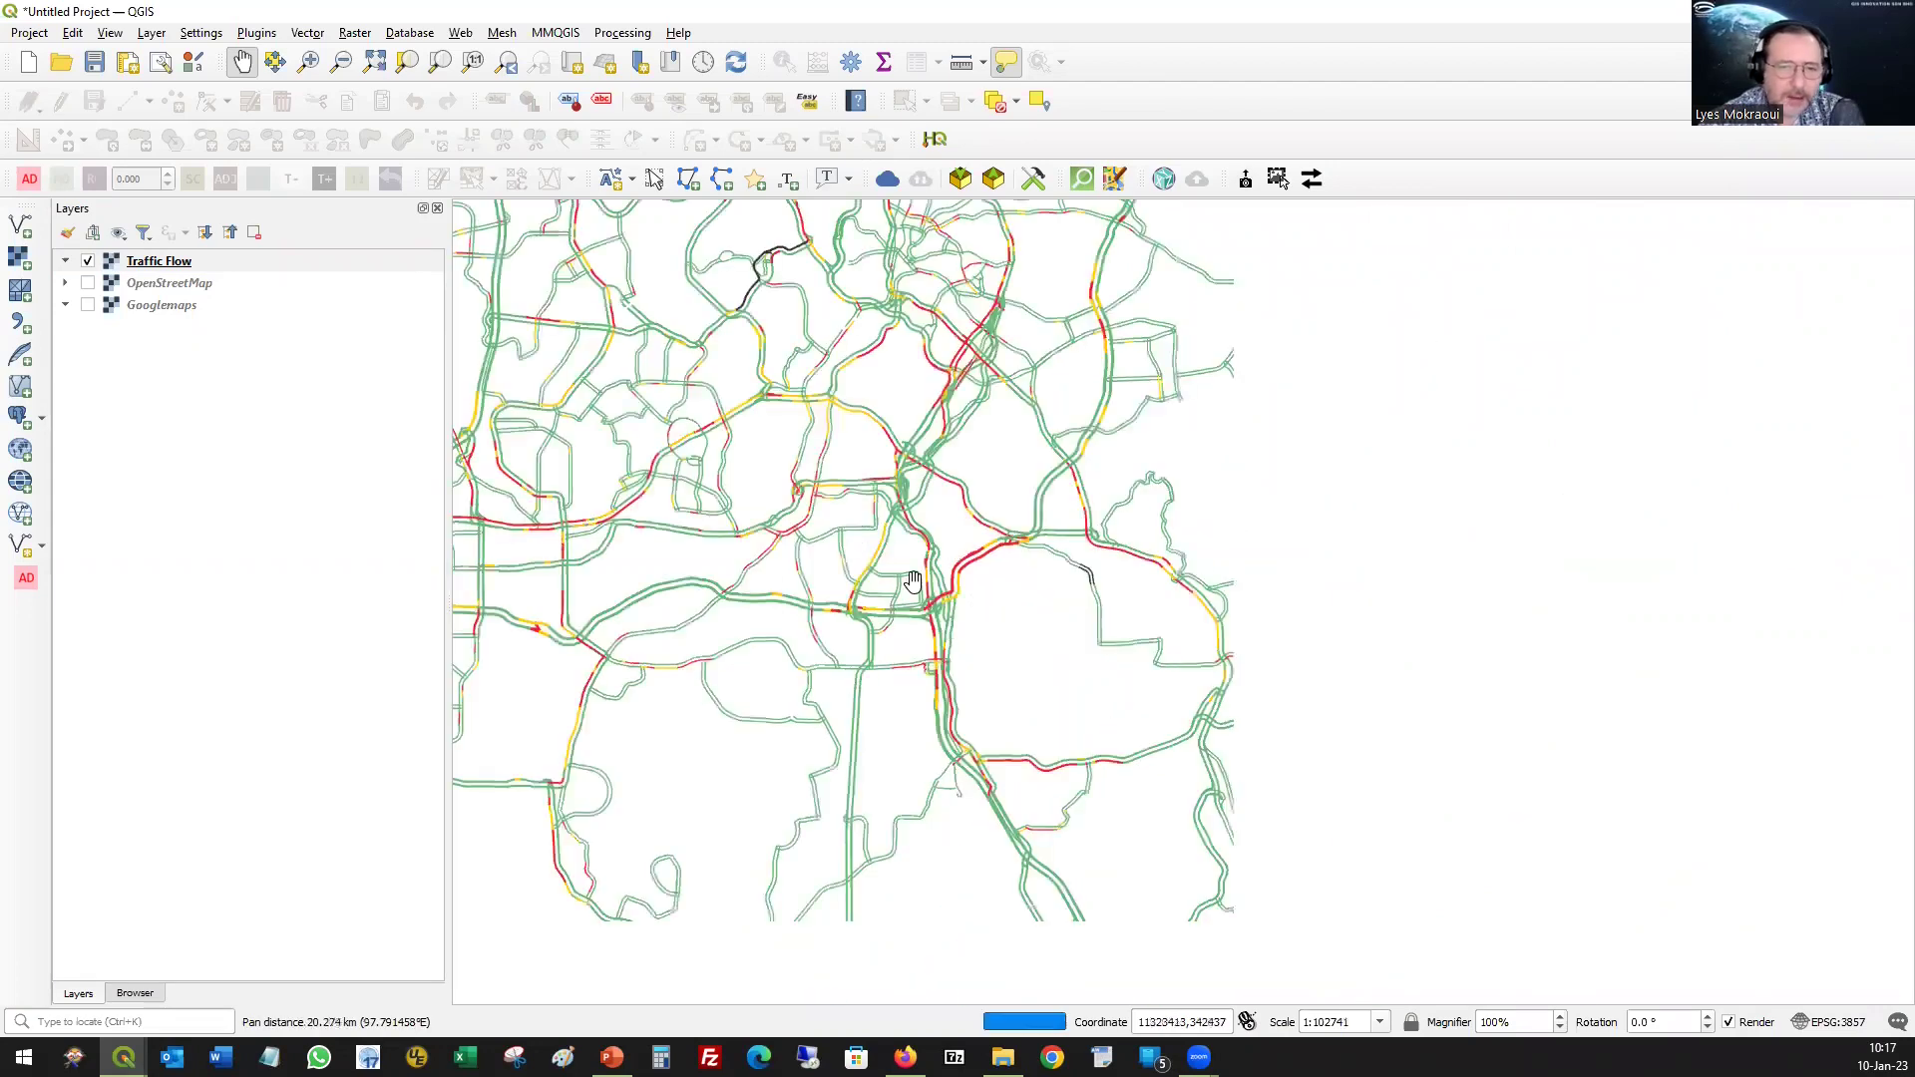
{"action": "scroll", "coordinate": [983, 602], "scroll_direction": "up", "scroll_amount": 2}
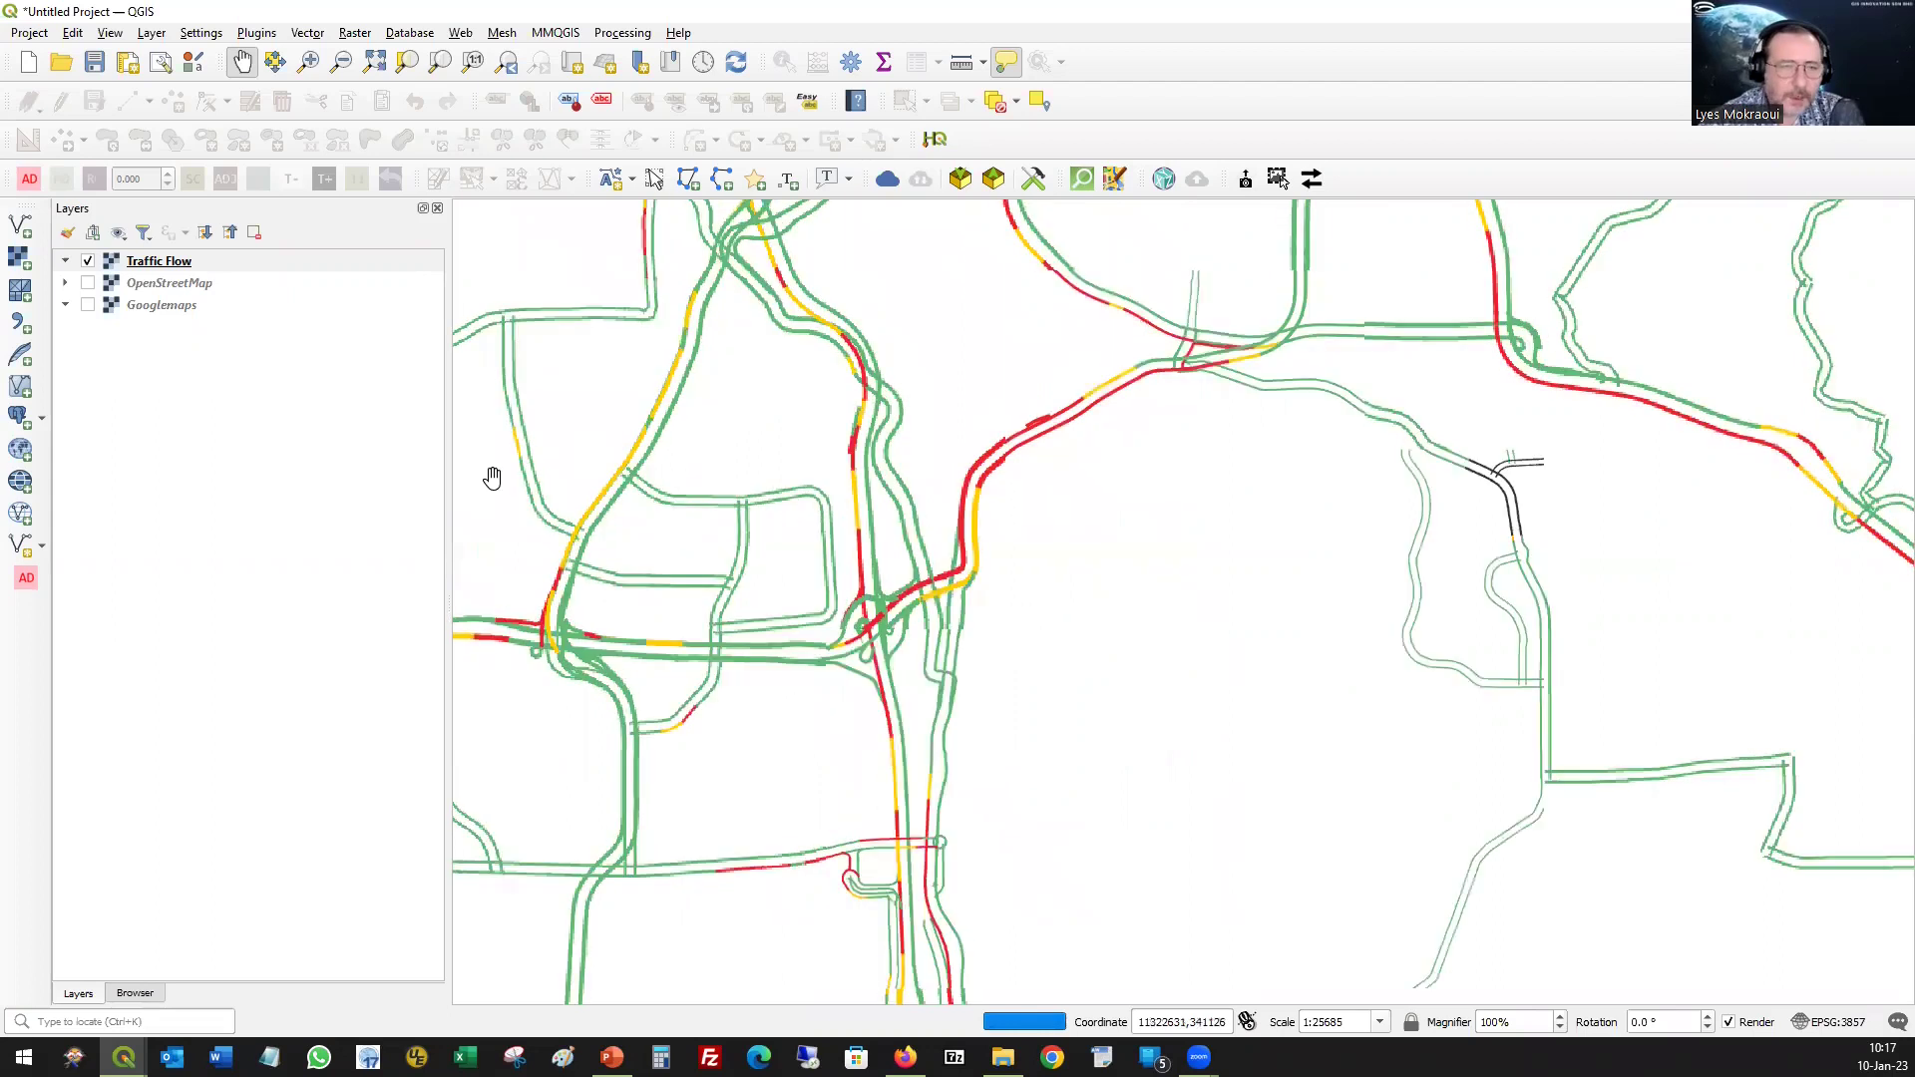
{"action": "left_click", "coordinate": [89, 284]}
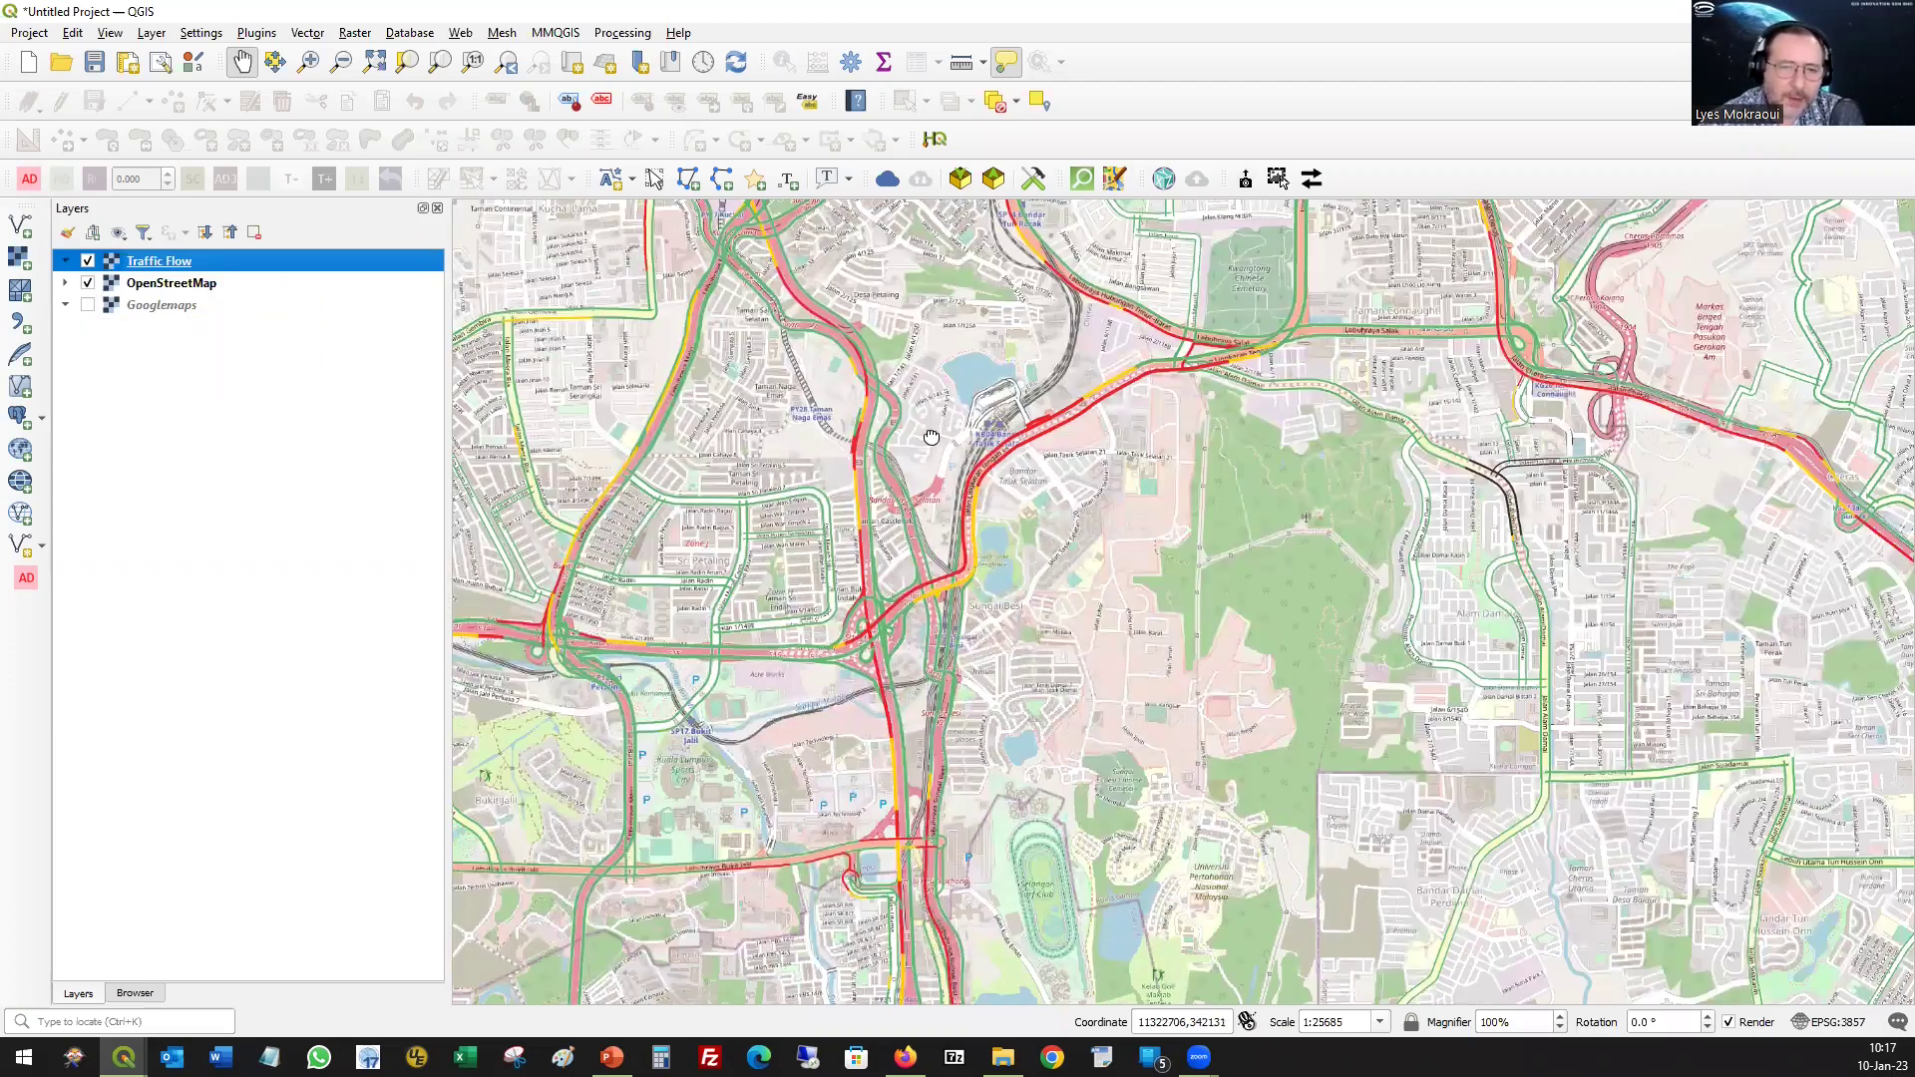
{"action": "scroll", "coordinate": [957, 437], "scroll_direction": "up", "scroll_amount": 2}
{"action": "left_click_drag", "start_coordinate": [893, 429], "coordinate": [962, 438]}
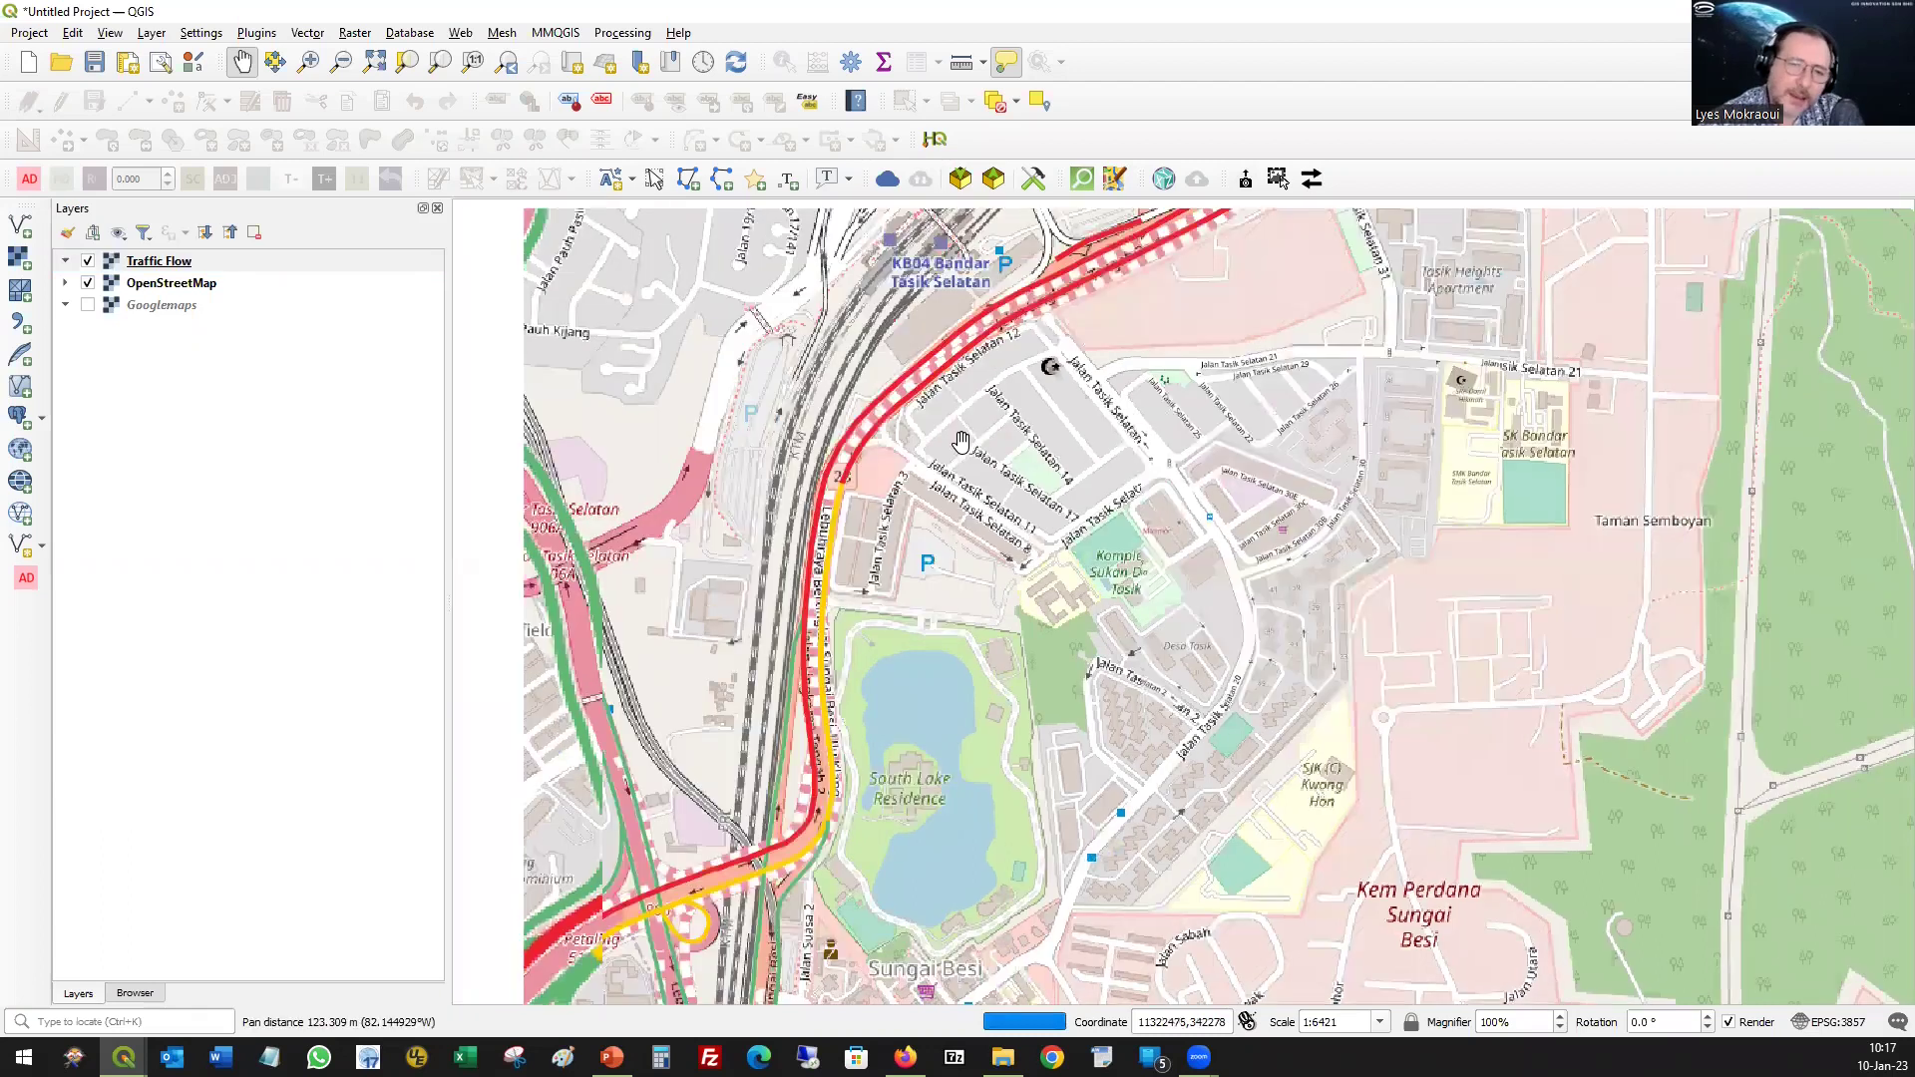
{"action": "scroll", "coordinate": [963, 439], "scroll_direction": "up", "scroll_amount": 1}
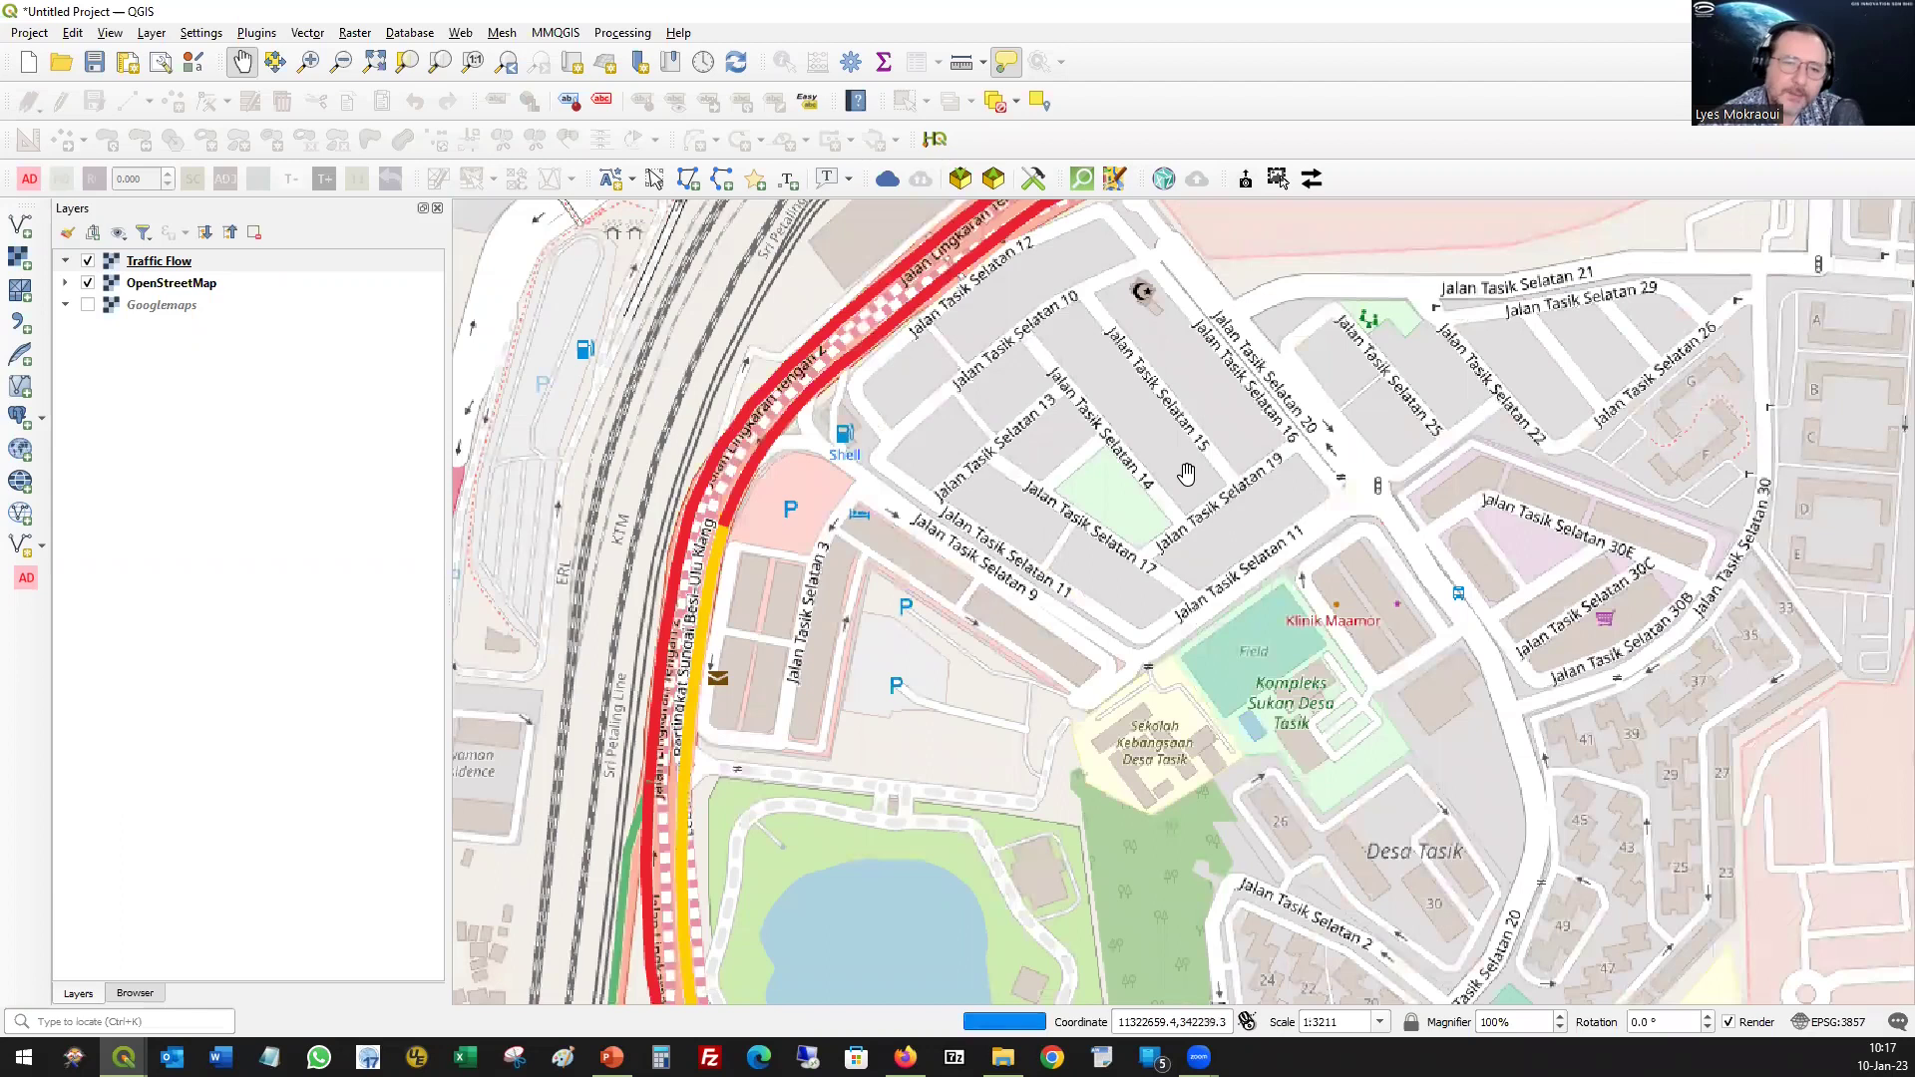
{"action": "scroll", "coordinate": [1186, 474], "scroll_direction": "down", "scroll_amount": 1}
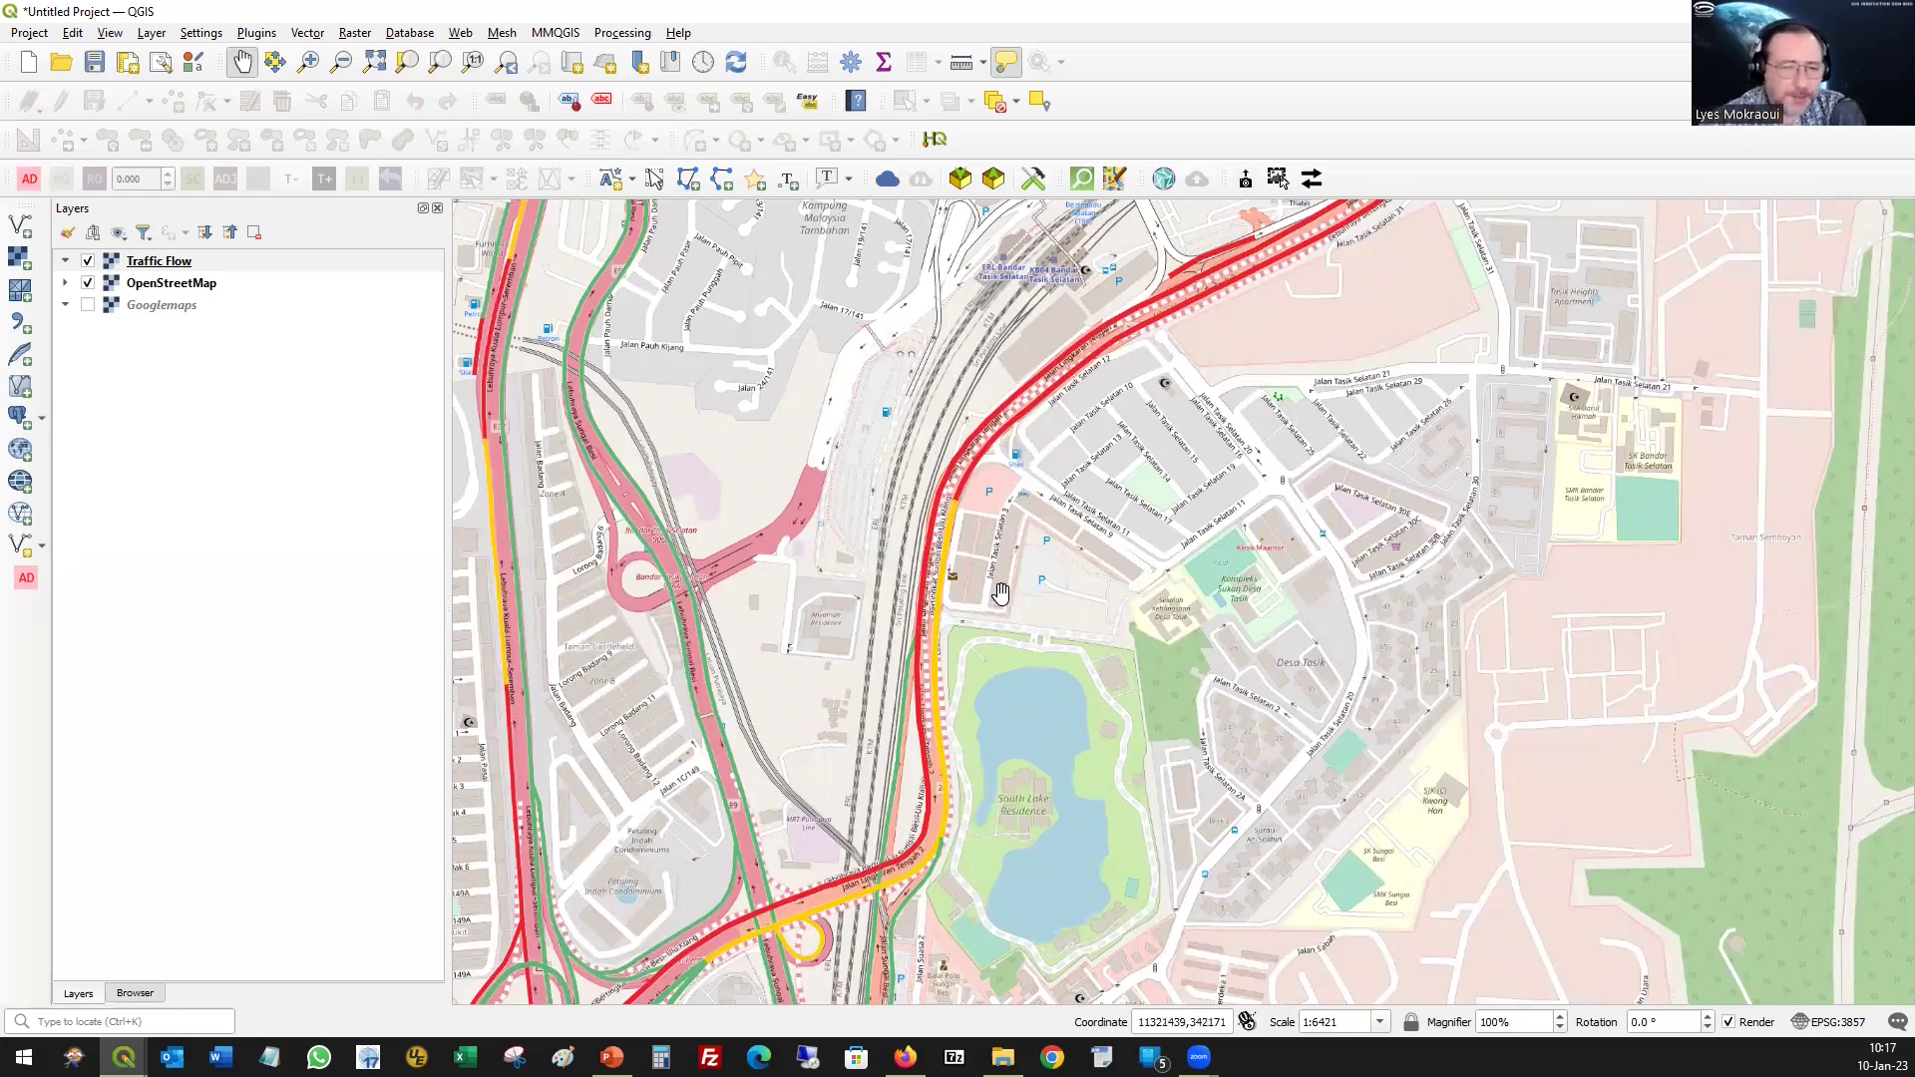
{"action": "scroll", "coordinate": [1002, 603], "scroll_direction": "down", "scroll_amount": 1}
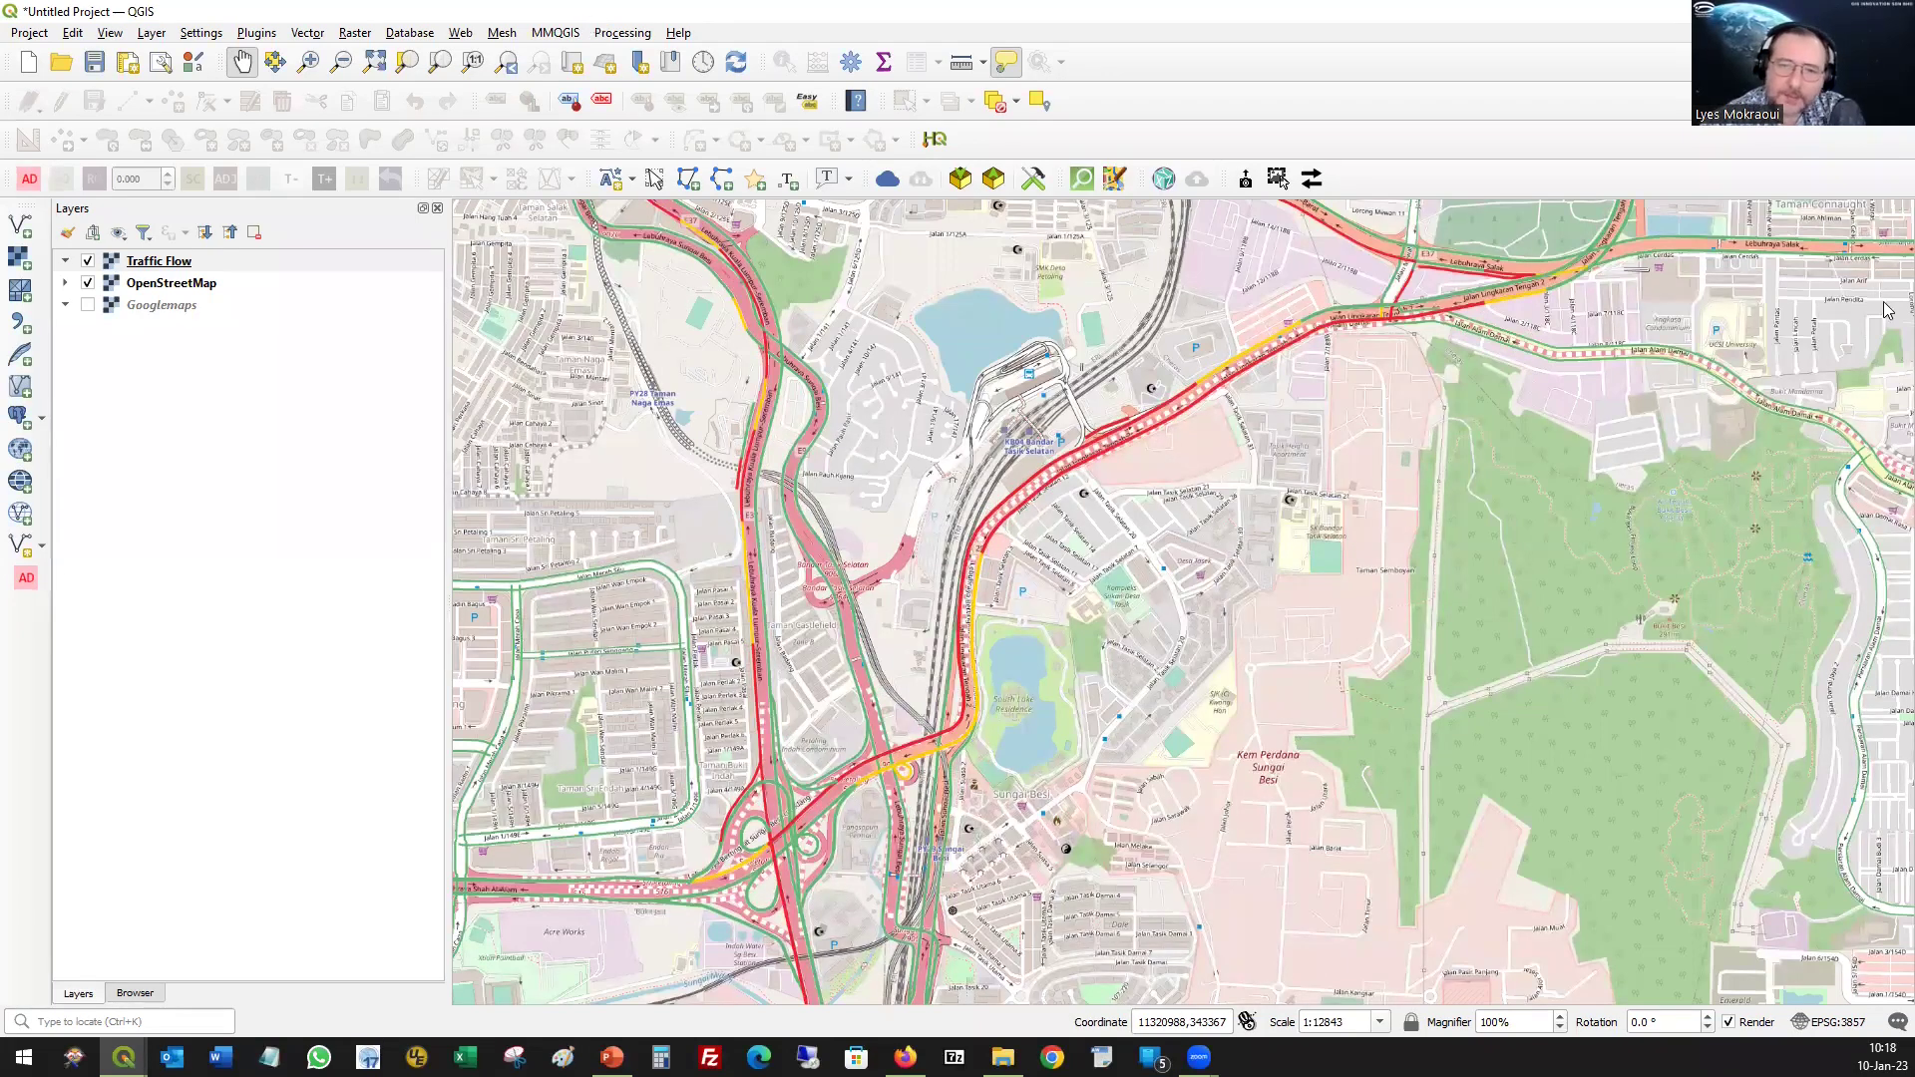
- Start a new empty project in the second QGIS window, dismissing the contour plugin warning there
{"action": "left_click", "coordinate": [1846, 12]}
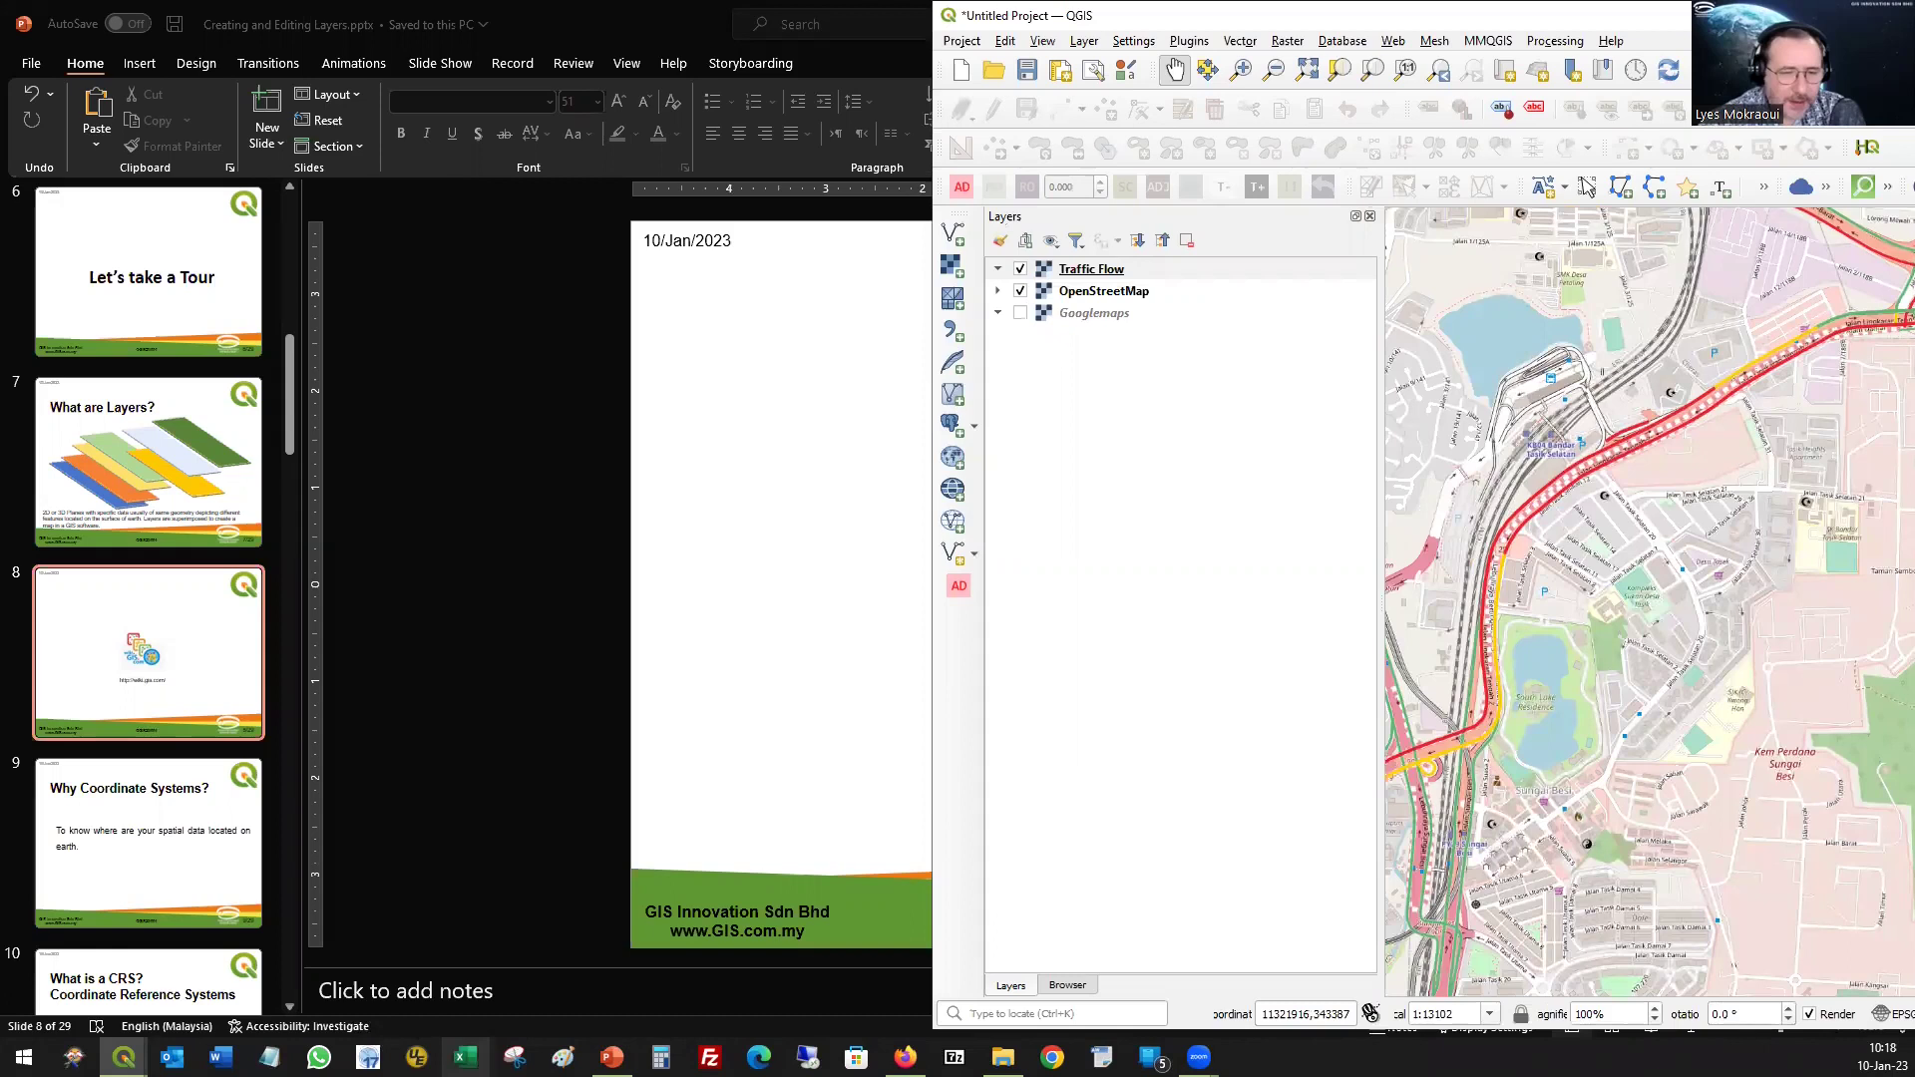
{"action": "left_click", "coordinate": [124, 1057]}
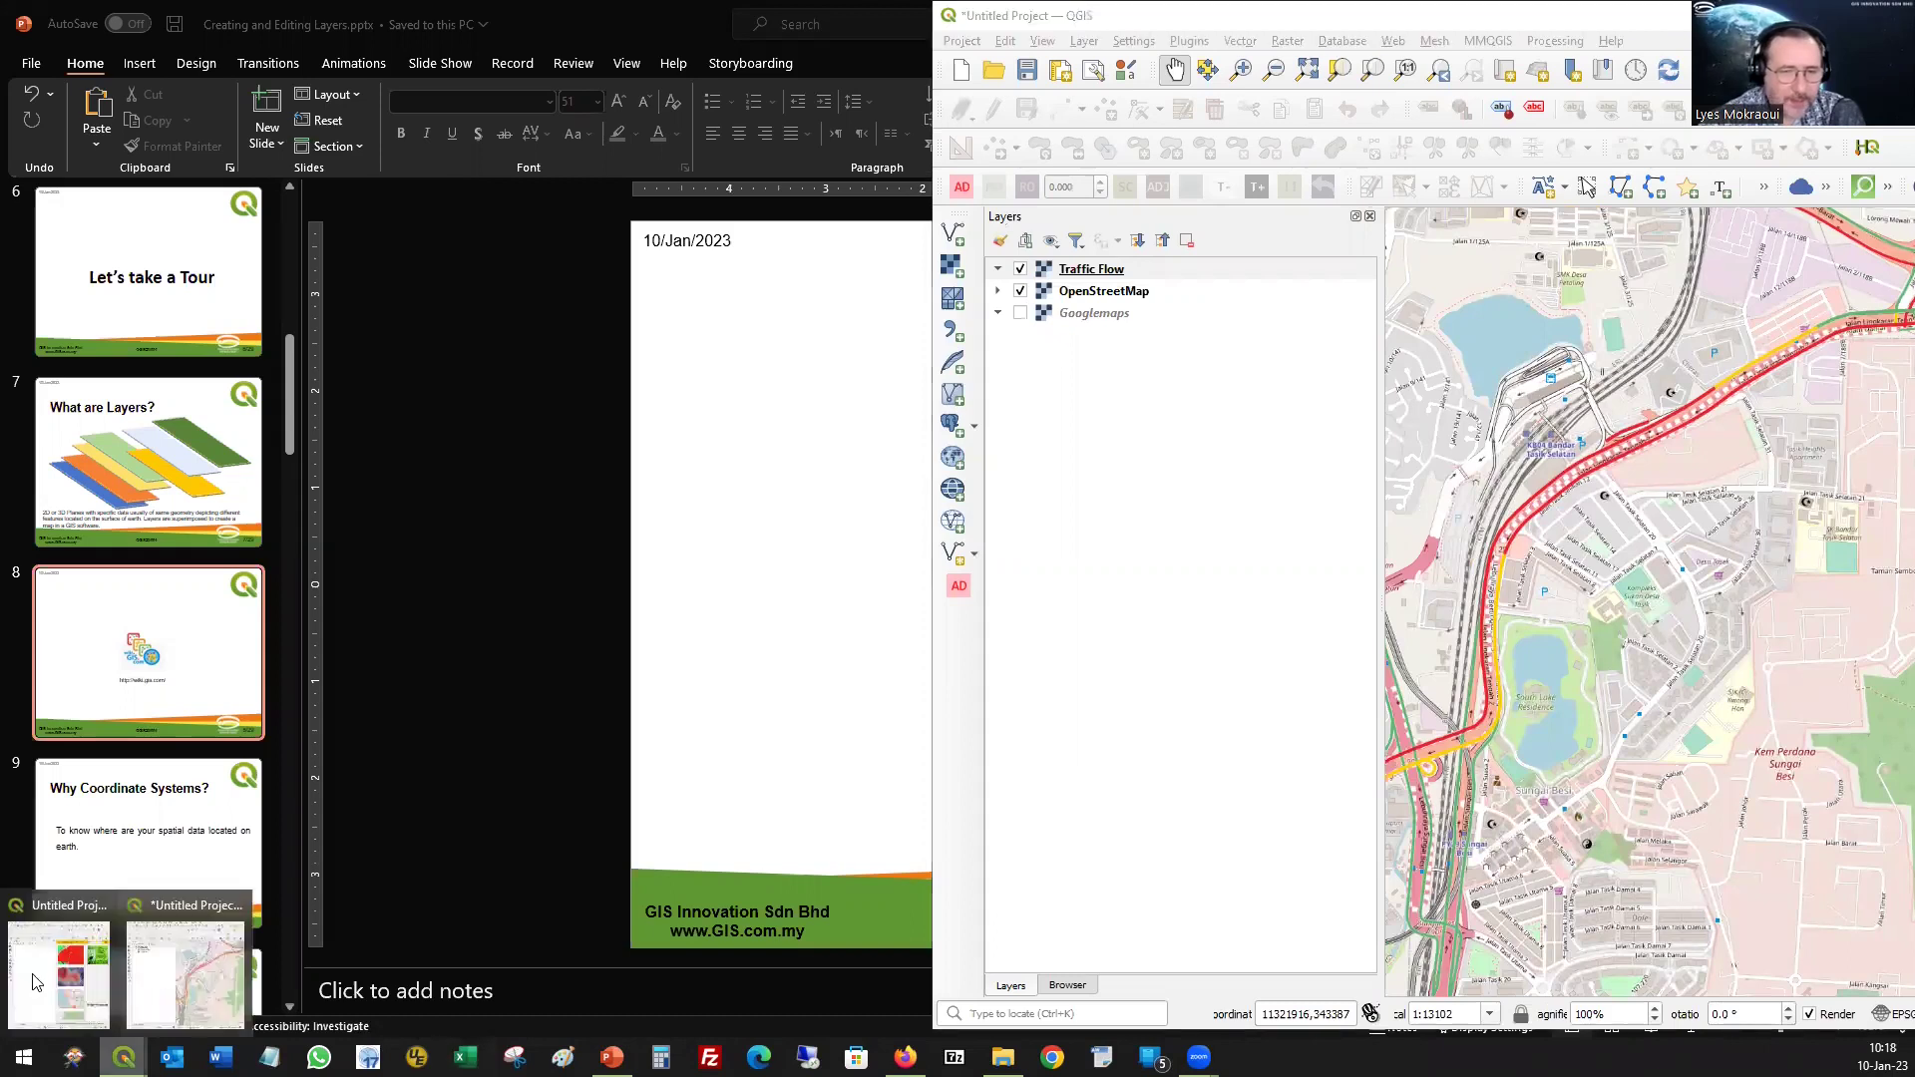
{"action": "left_click", "coordinate": [62, 967]}
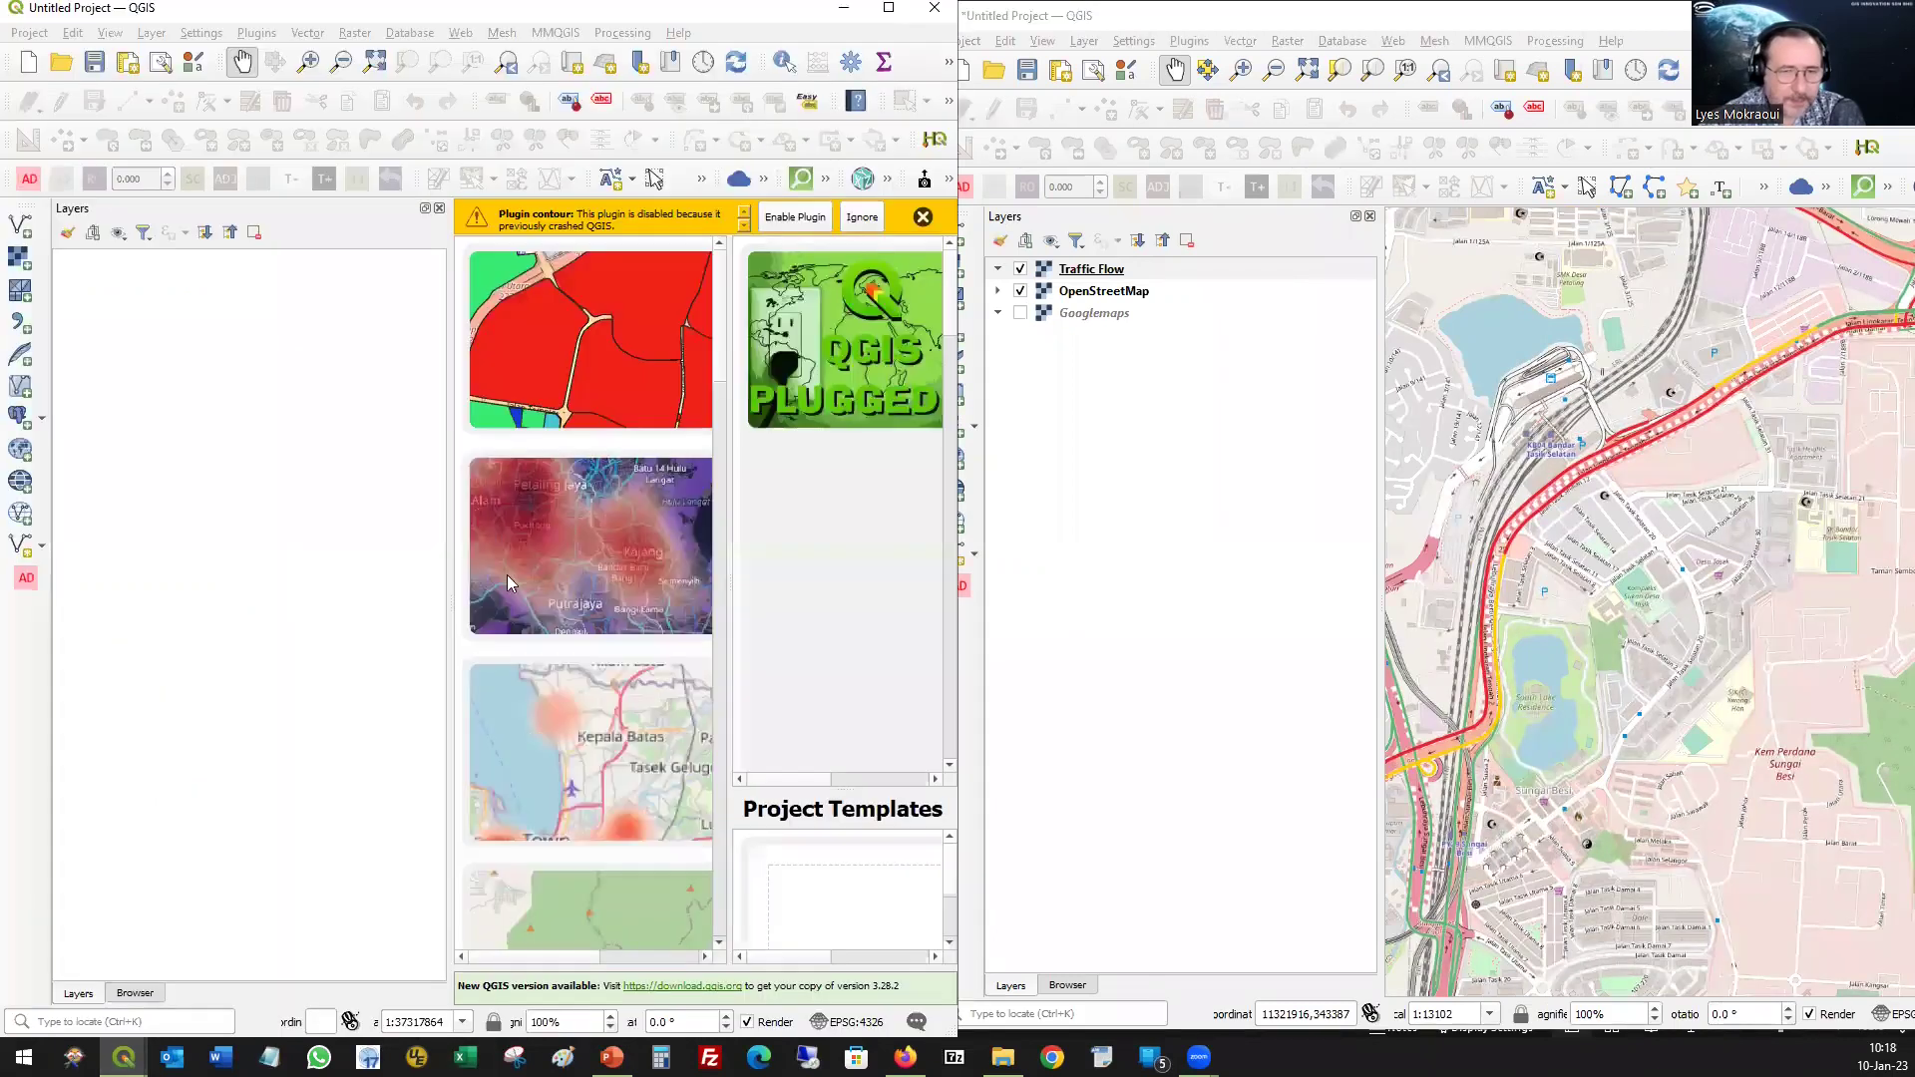
{"action": "left_click", "coordinate": [922, 217]}
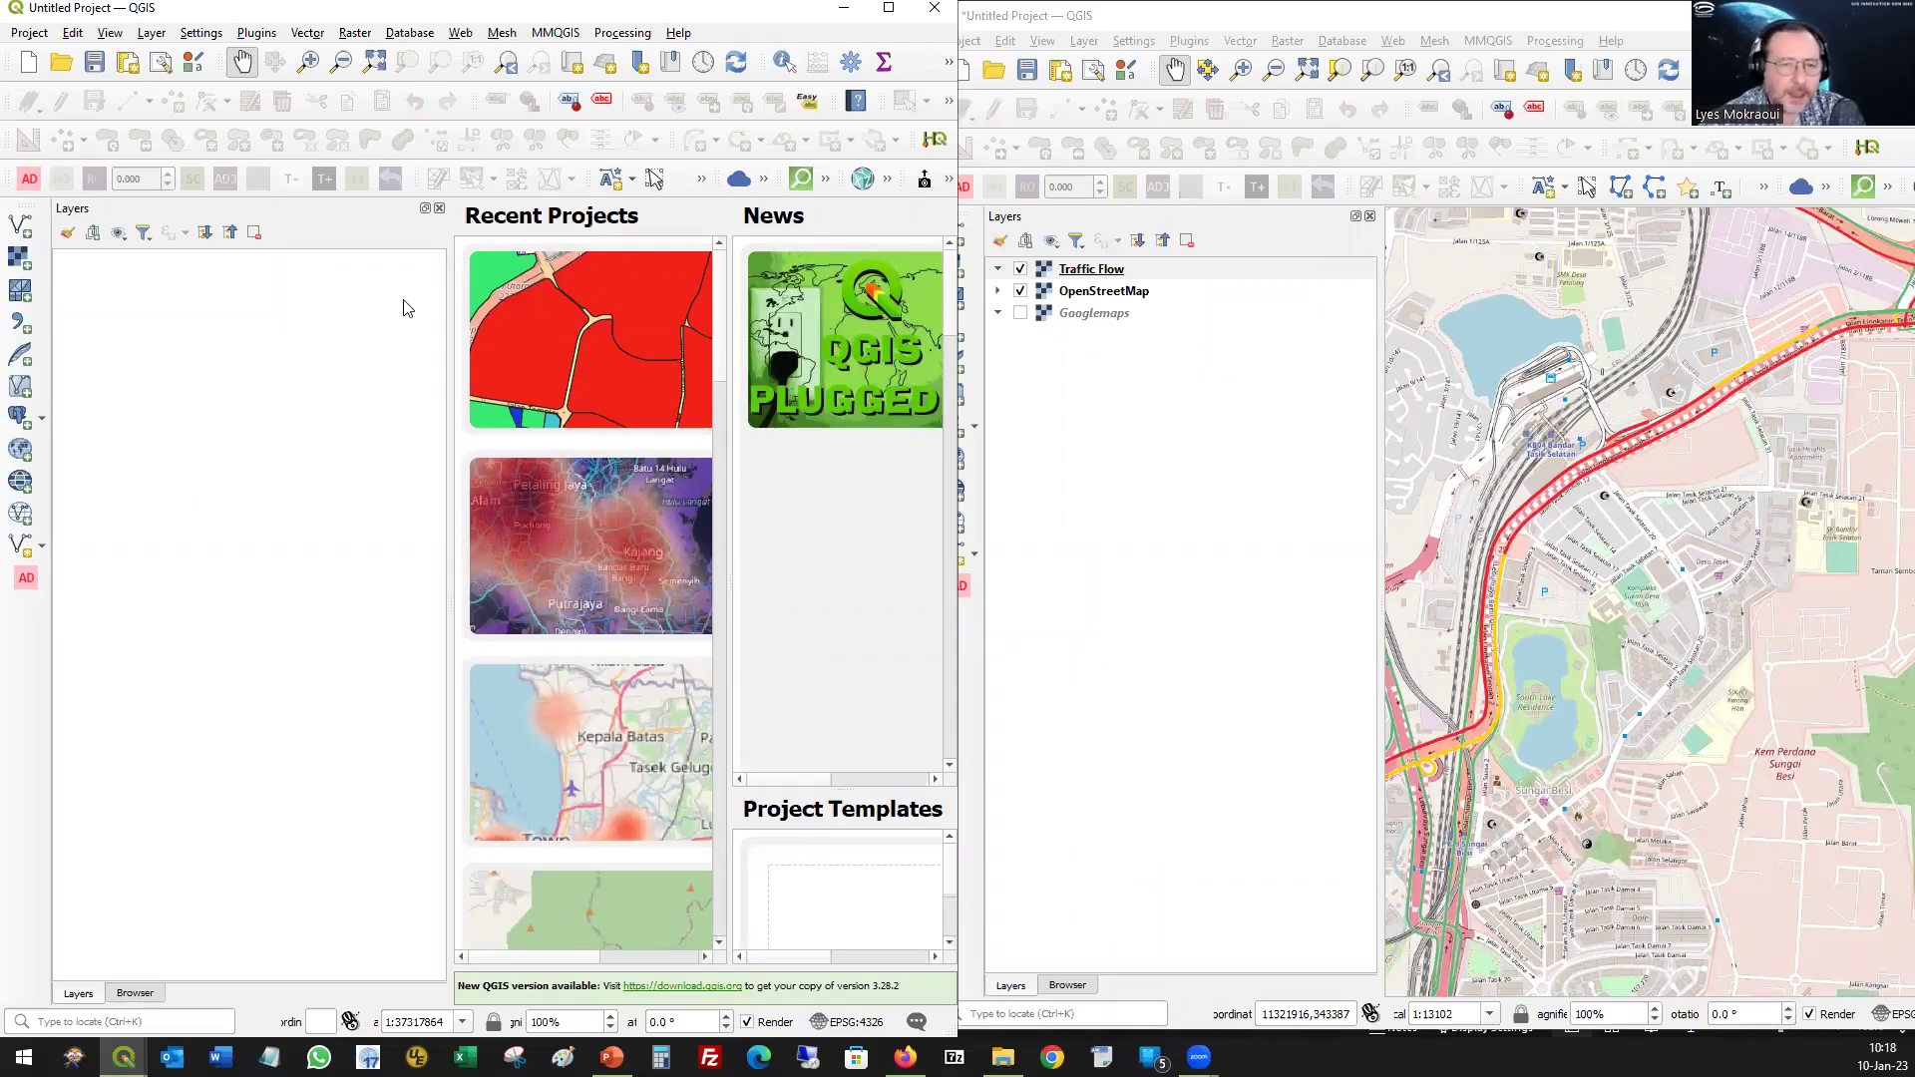
{"action": "left_click", "coordinate": [28, 66]}
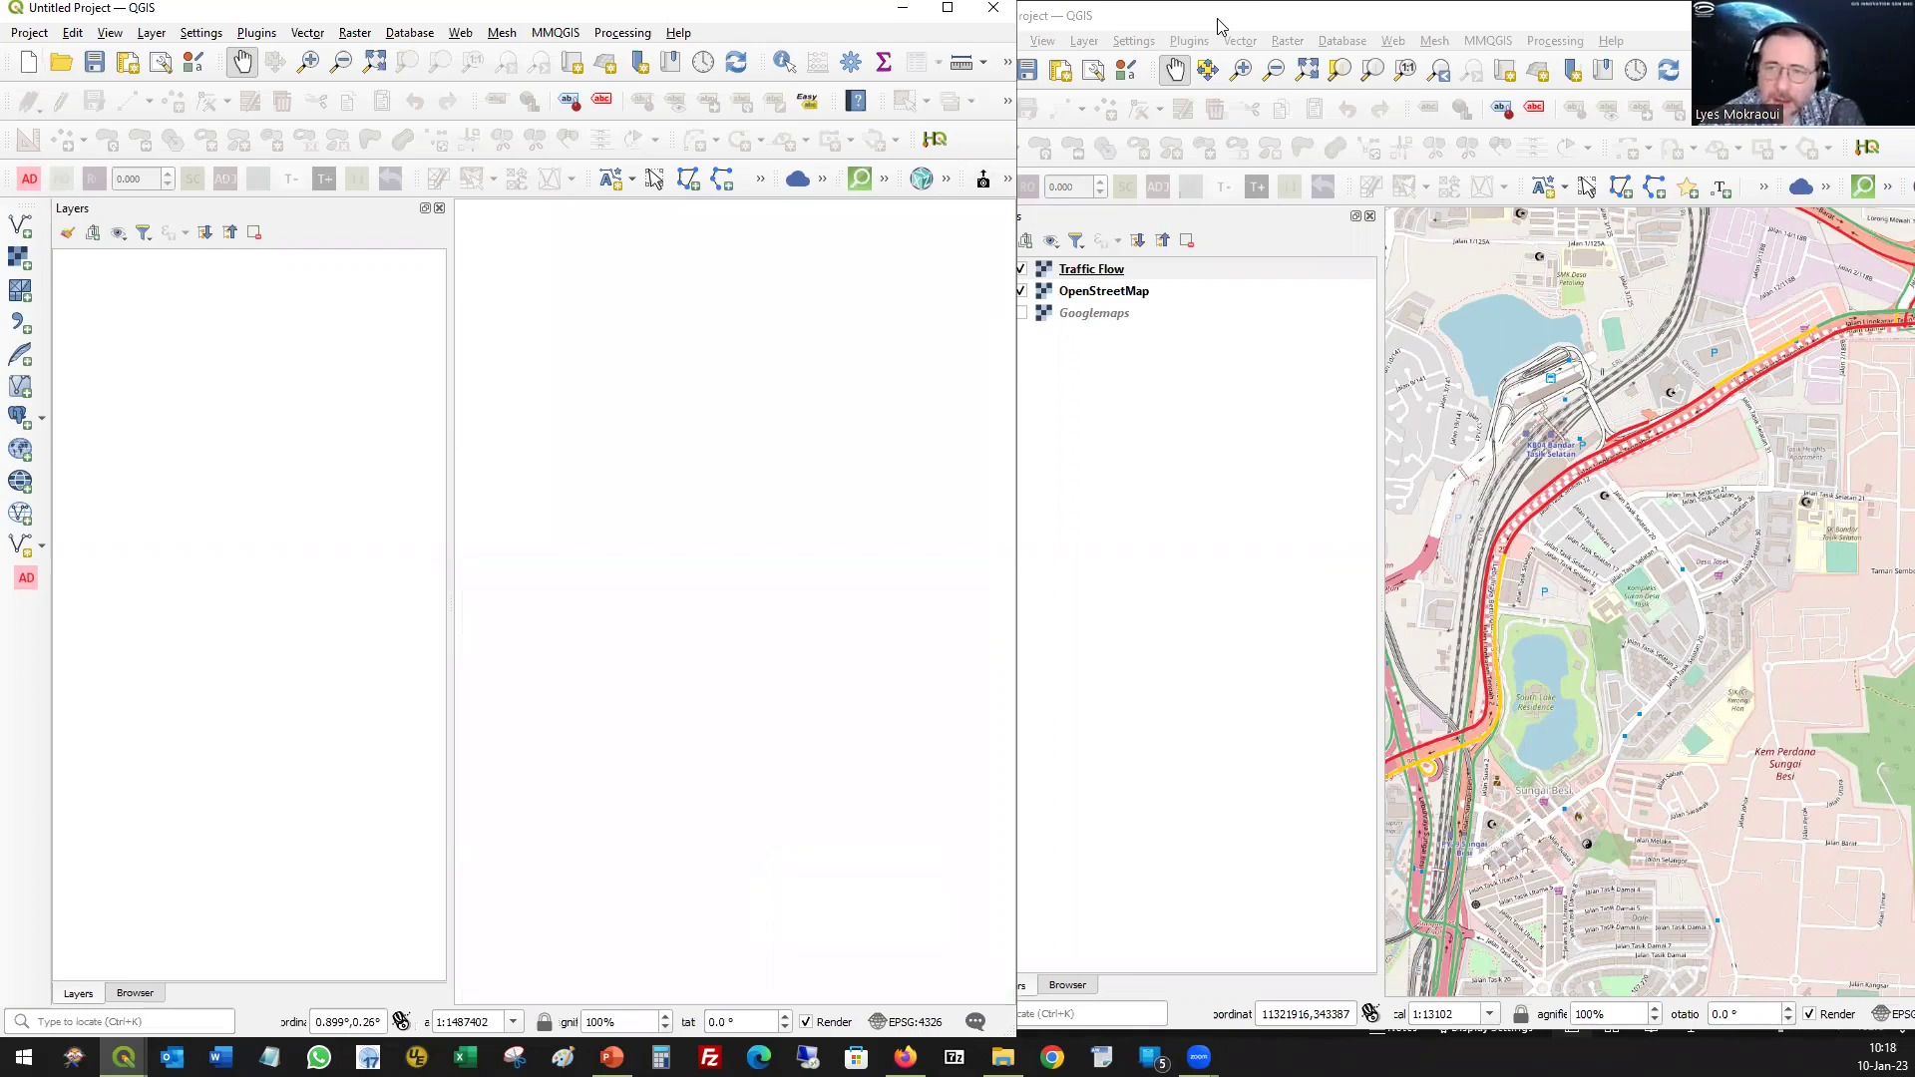
- Arrange the empty project window and the traffic map window side by side
{"action": "left_click", "coordinate": [1300, 393]}
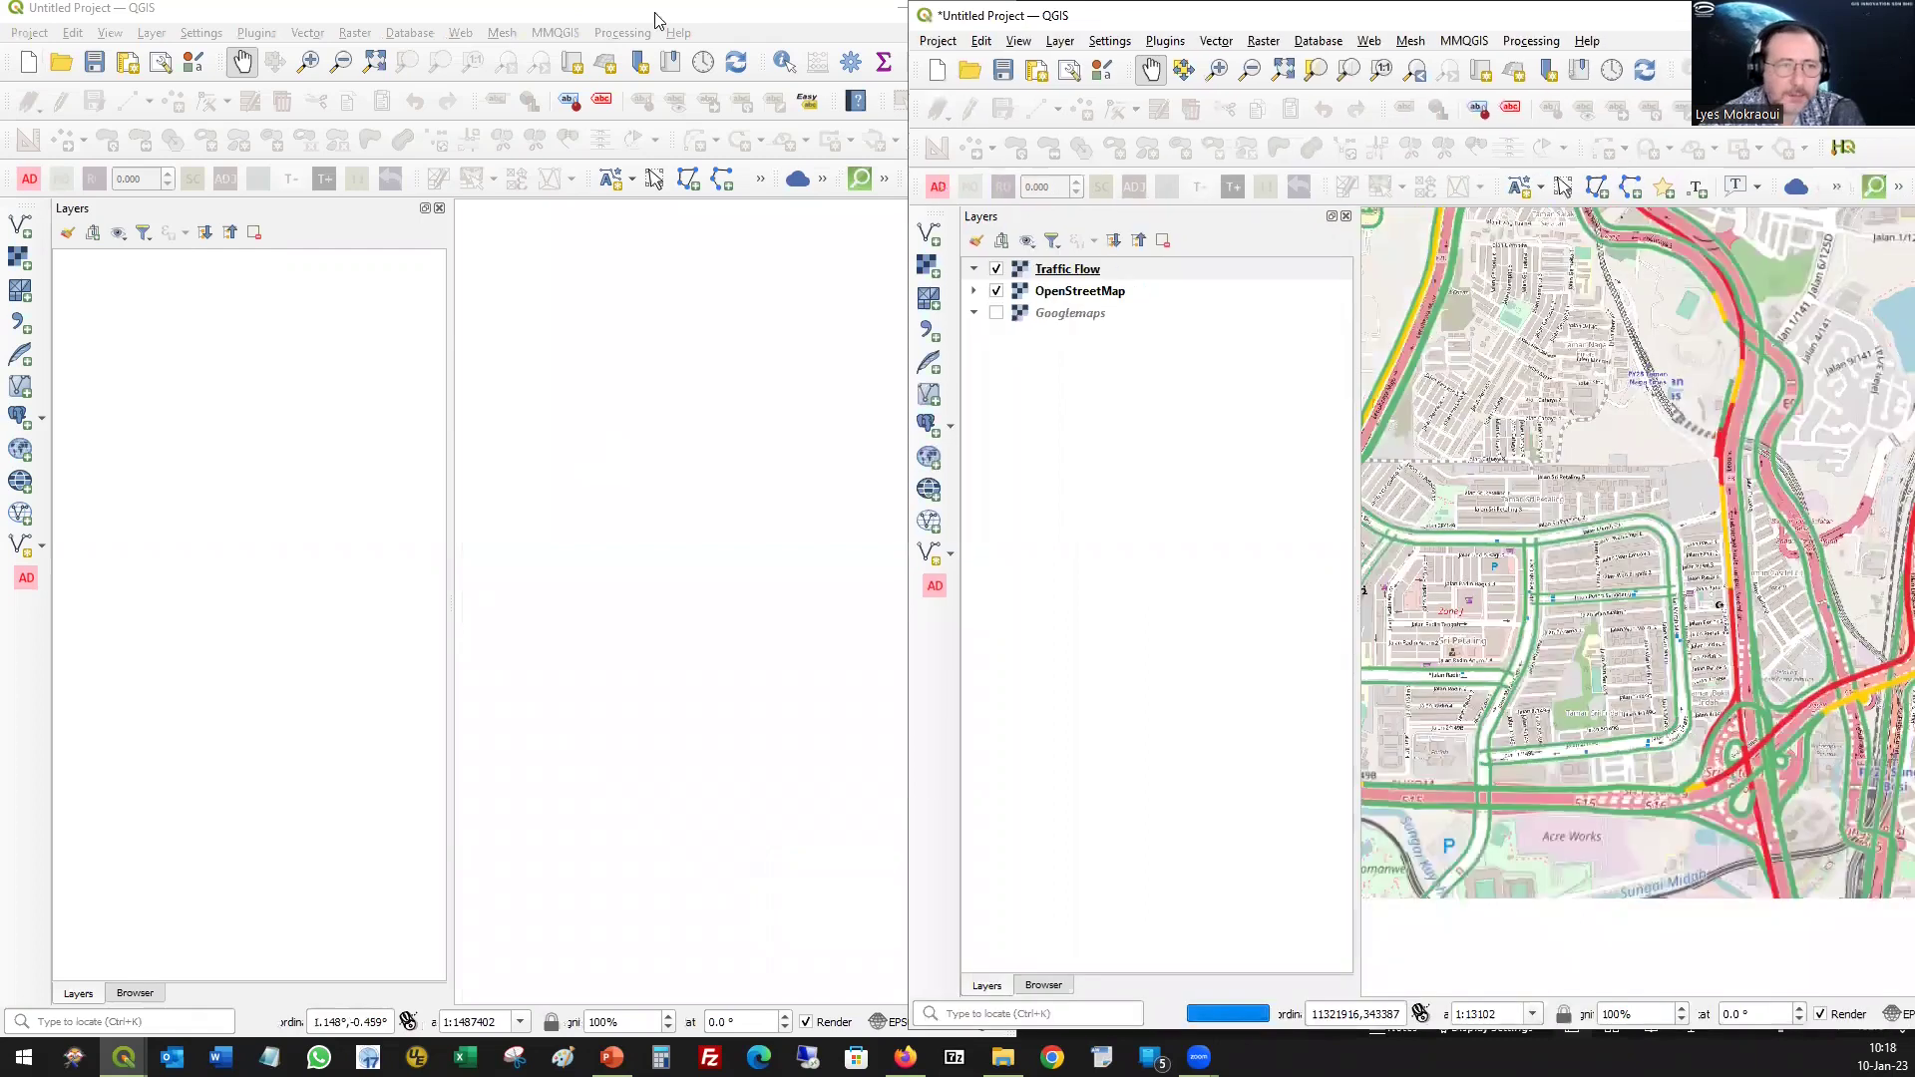
{"action": "key", "text": "super+Left"}
{"action": "left_click", "coordinate": [1247, 289]}
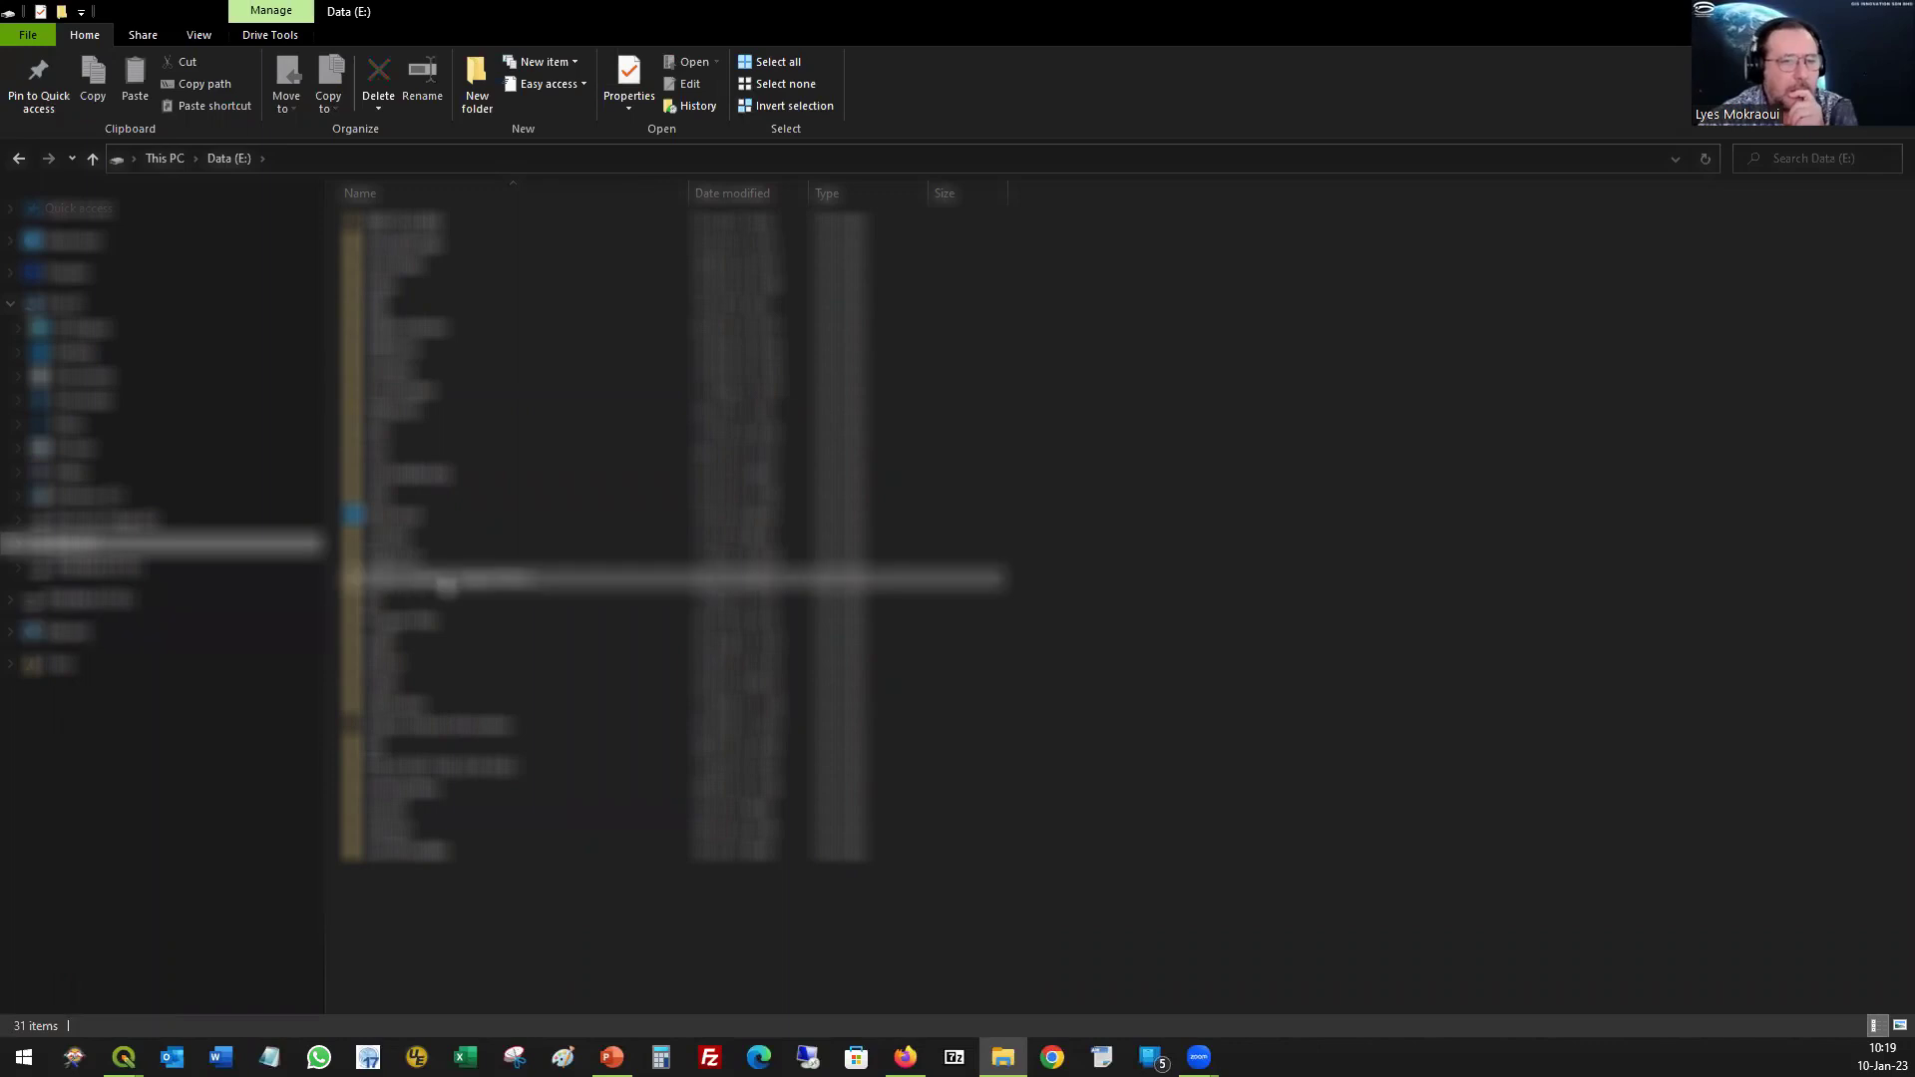
- Open the webinars\TrainingData folder on the Data (E:) drive in File Explorer and enlarge its file icons
{"action": "left_click", "coordinate": [396, 834]}
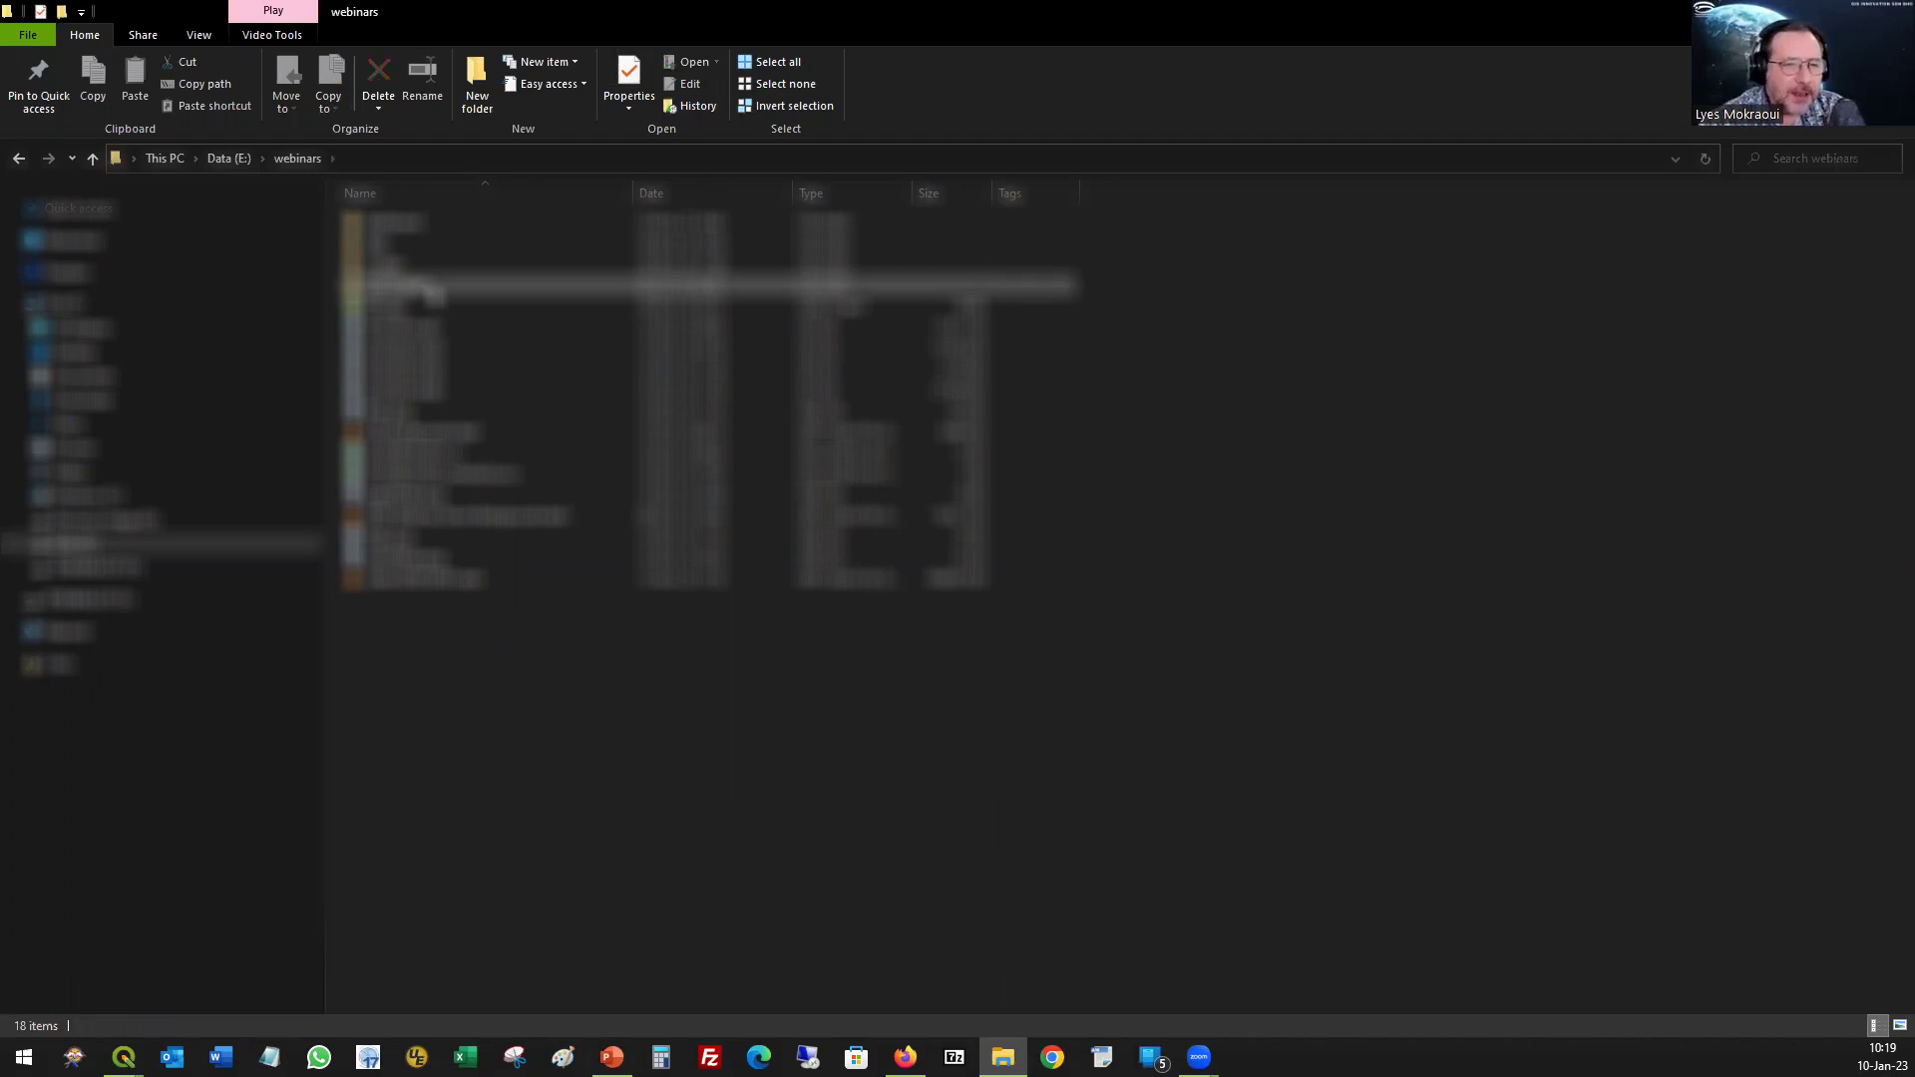
{"action": "left_click", "coordinate": [429, 289]}
{"action": "double_click", "coordinate": [429, 288]}
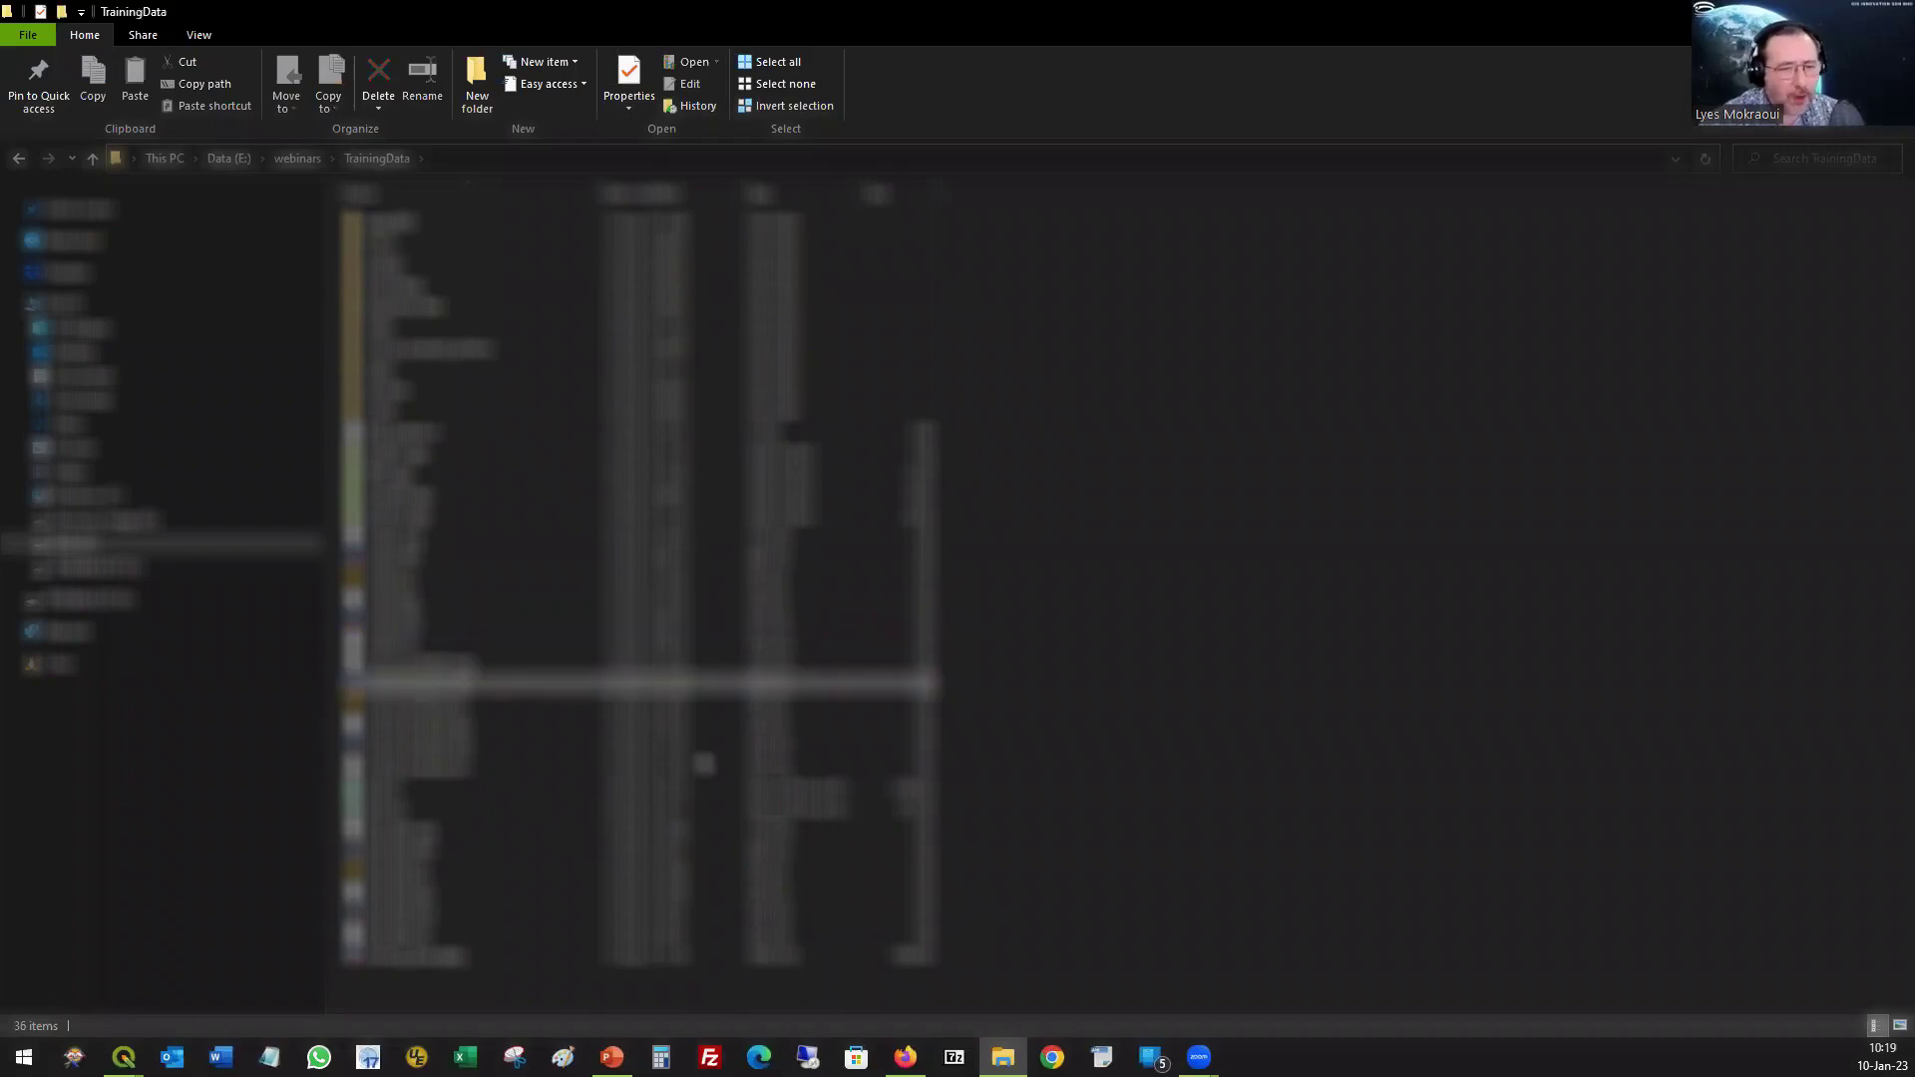
{"action": "scroll", "coordinate": [936, 513], "scroll_direction": "up", "scroll_amount": 2}
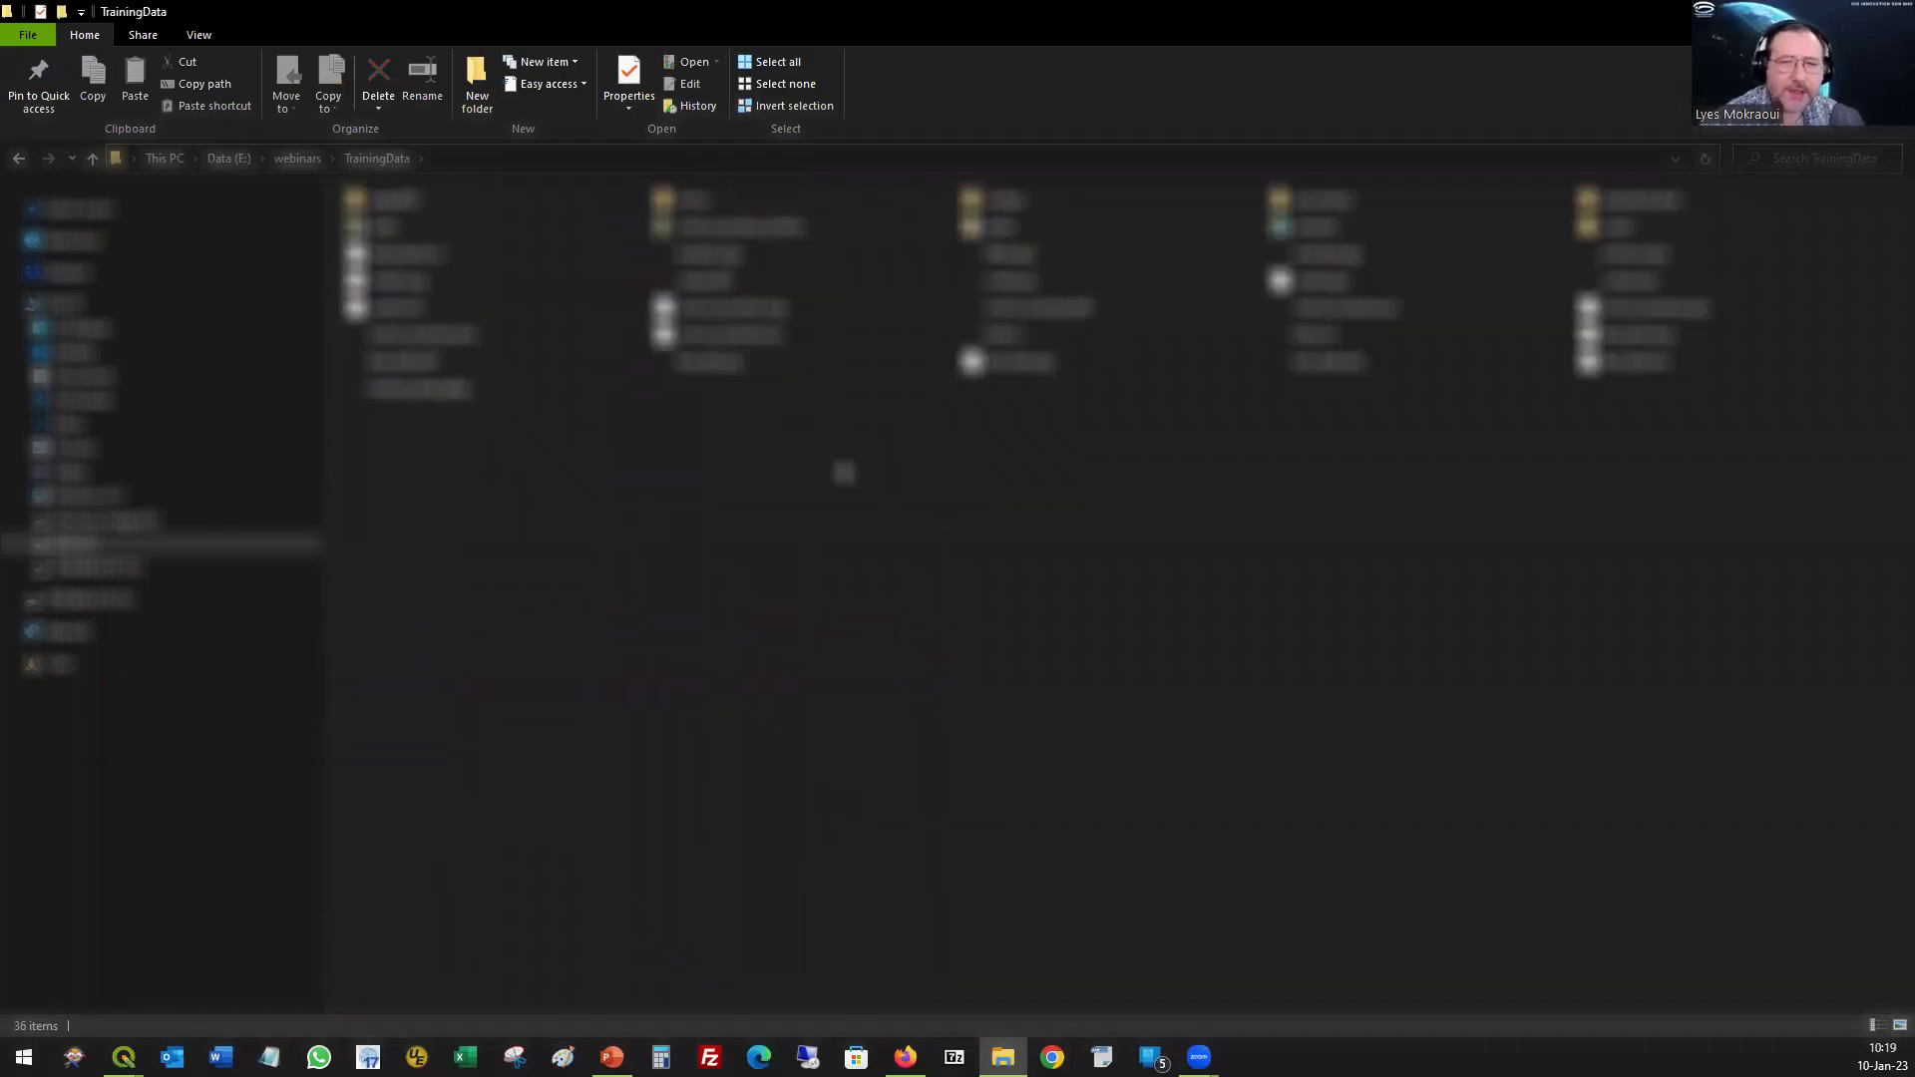
{"action": "scroll", "coordinate": [676, 520], "scroll_direction": "up", "scroll_amount": 1}
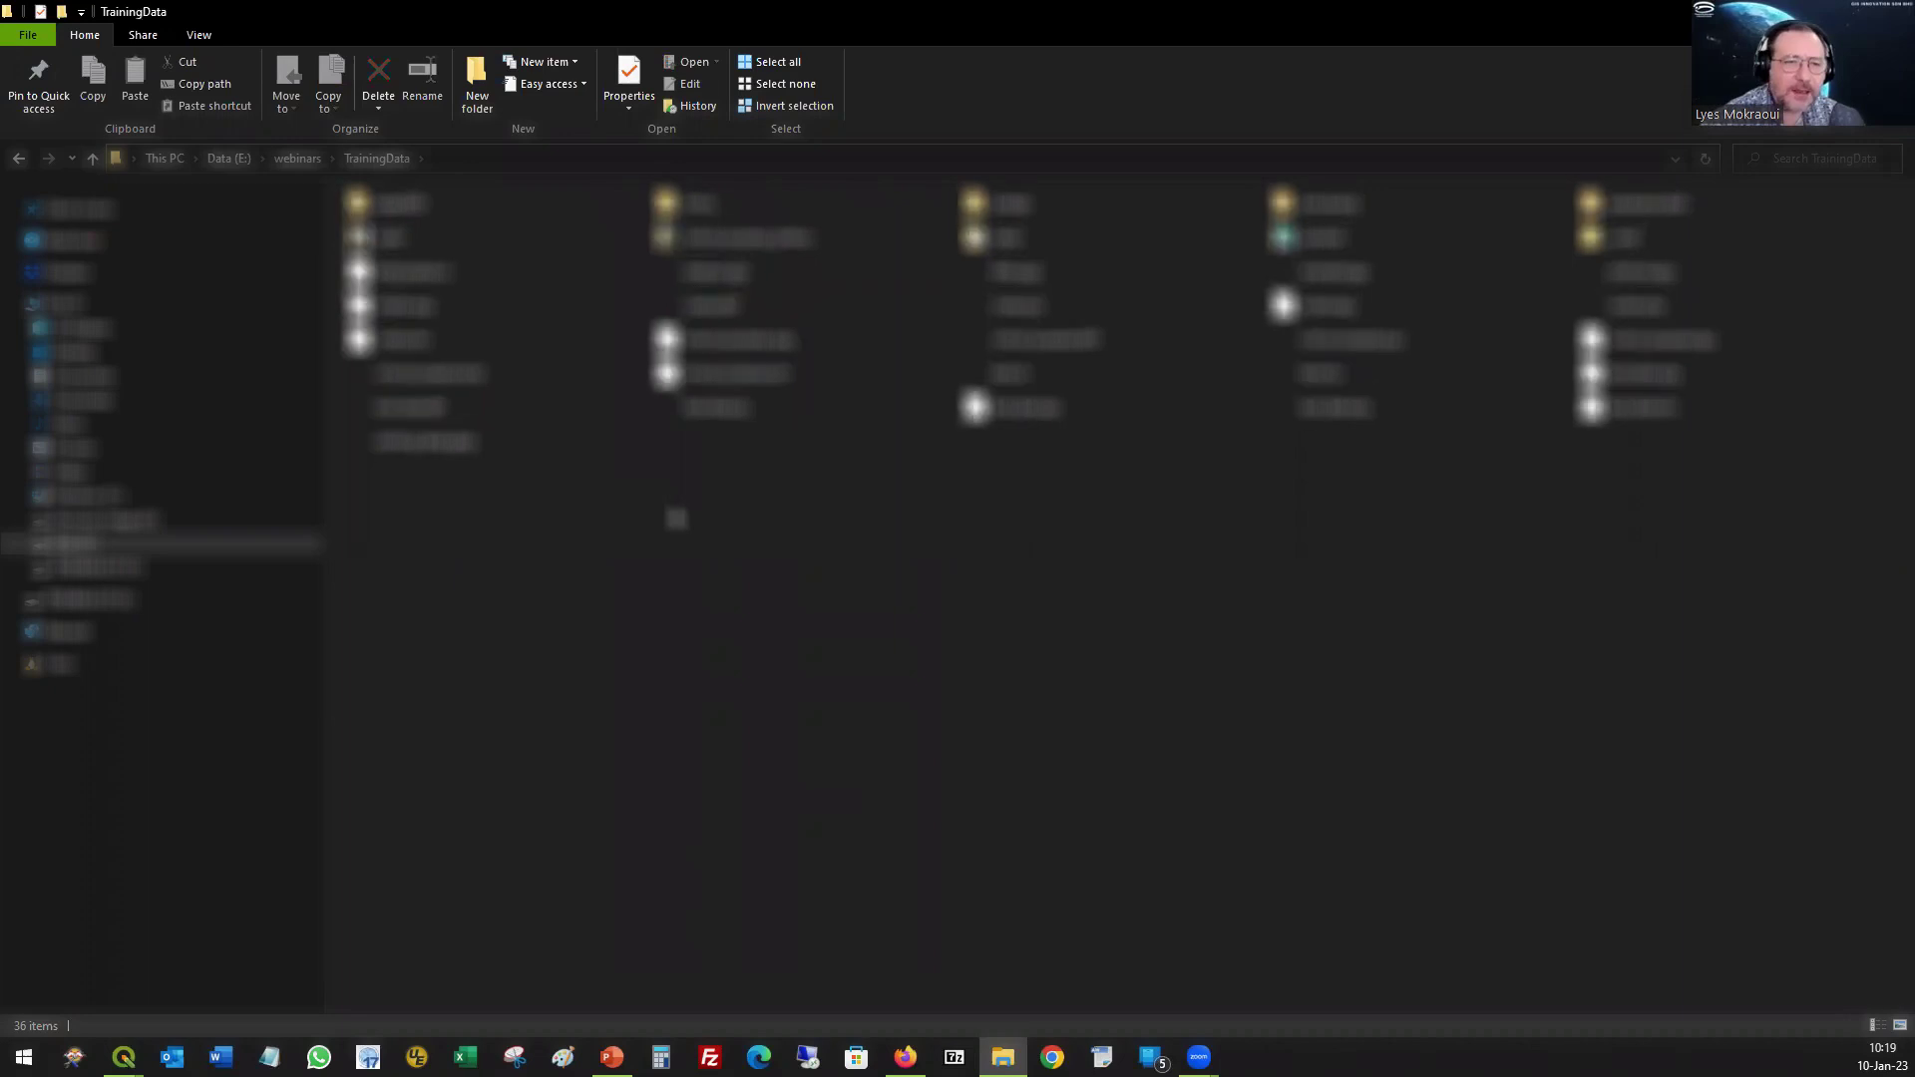
{"action": "scroll", "coordinate": [676, 520], "scroll_direction": "up", "scroll_amount": 1}
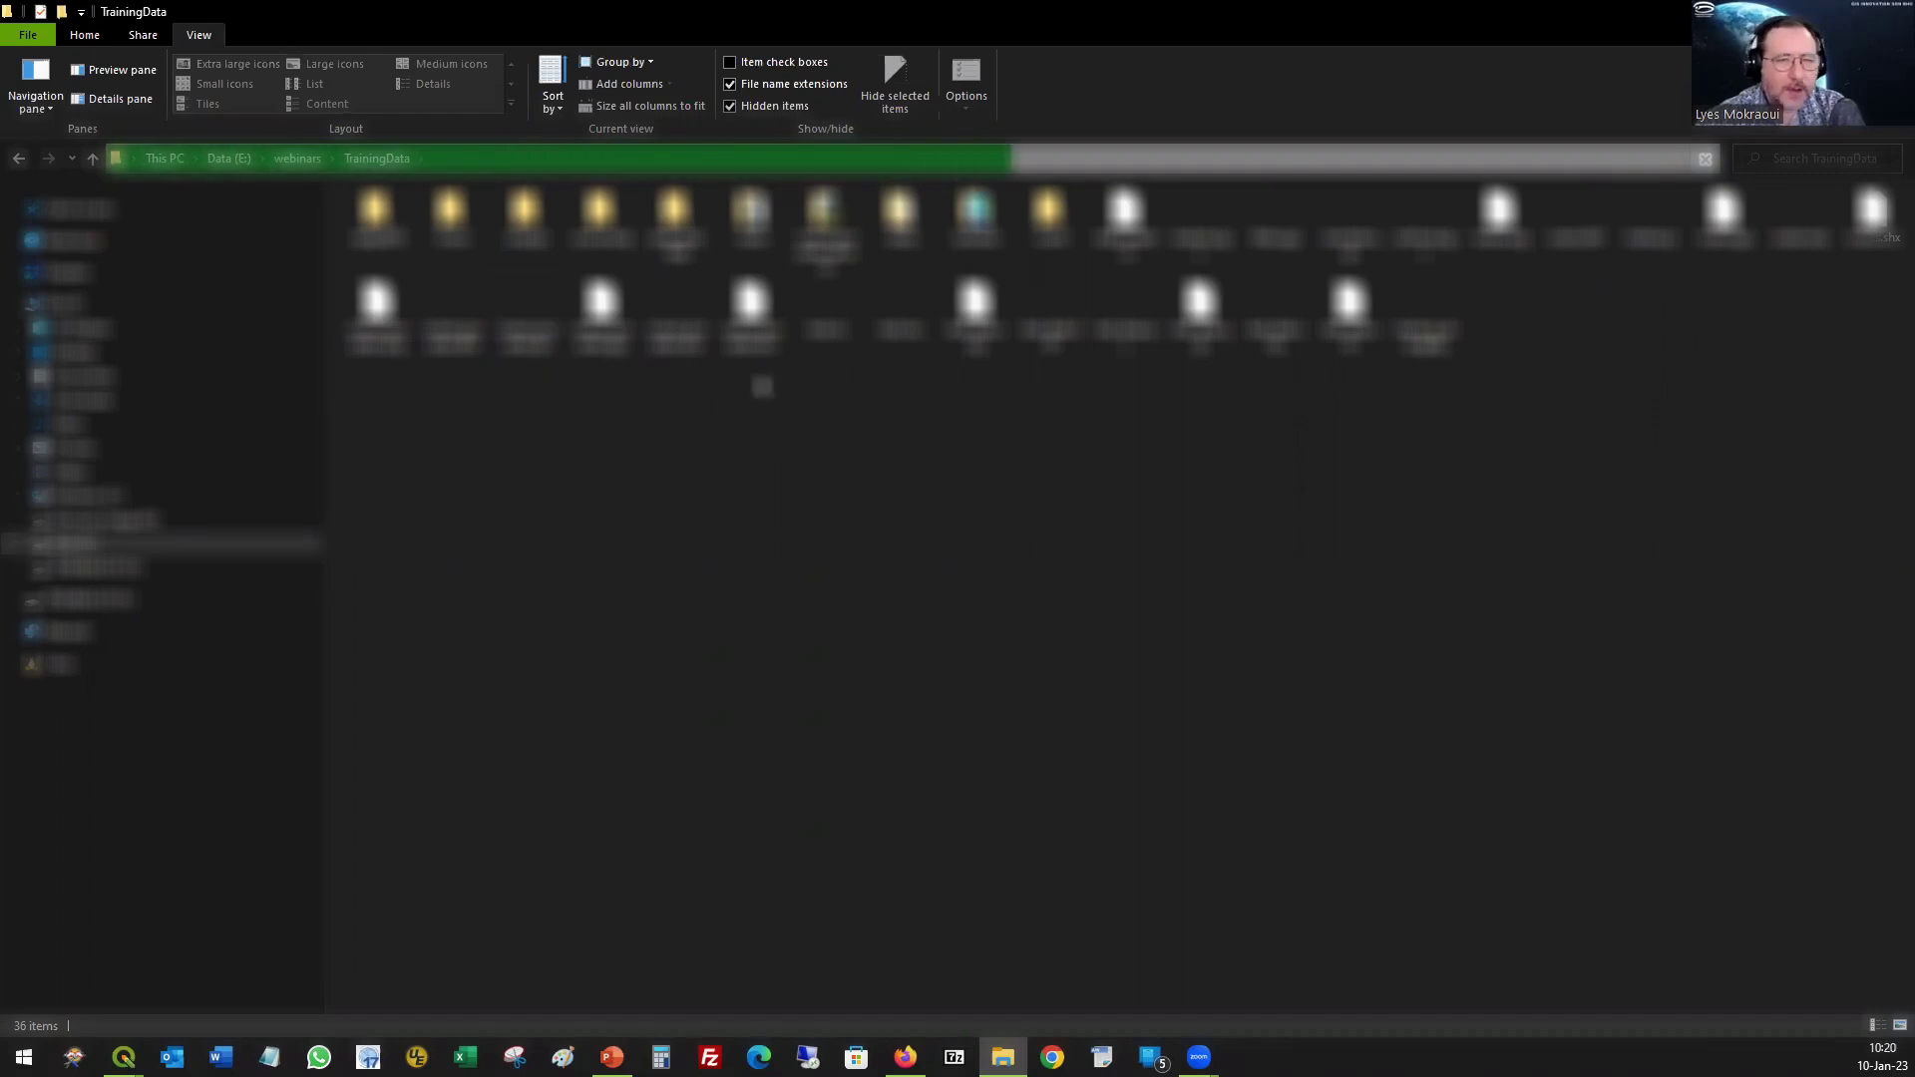
- Load the school_property.shp shapefile from TrainingData into the empty QGIS project and maximize the project window
{"action": "left_click", "coordinate": [674, 315]}
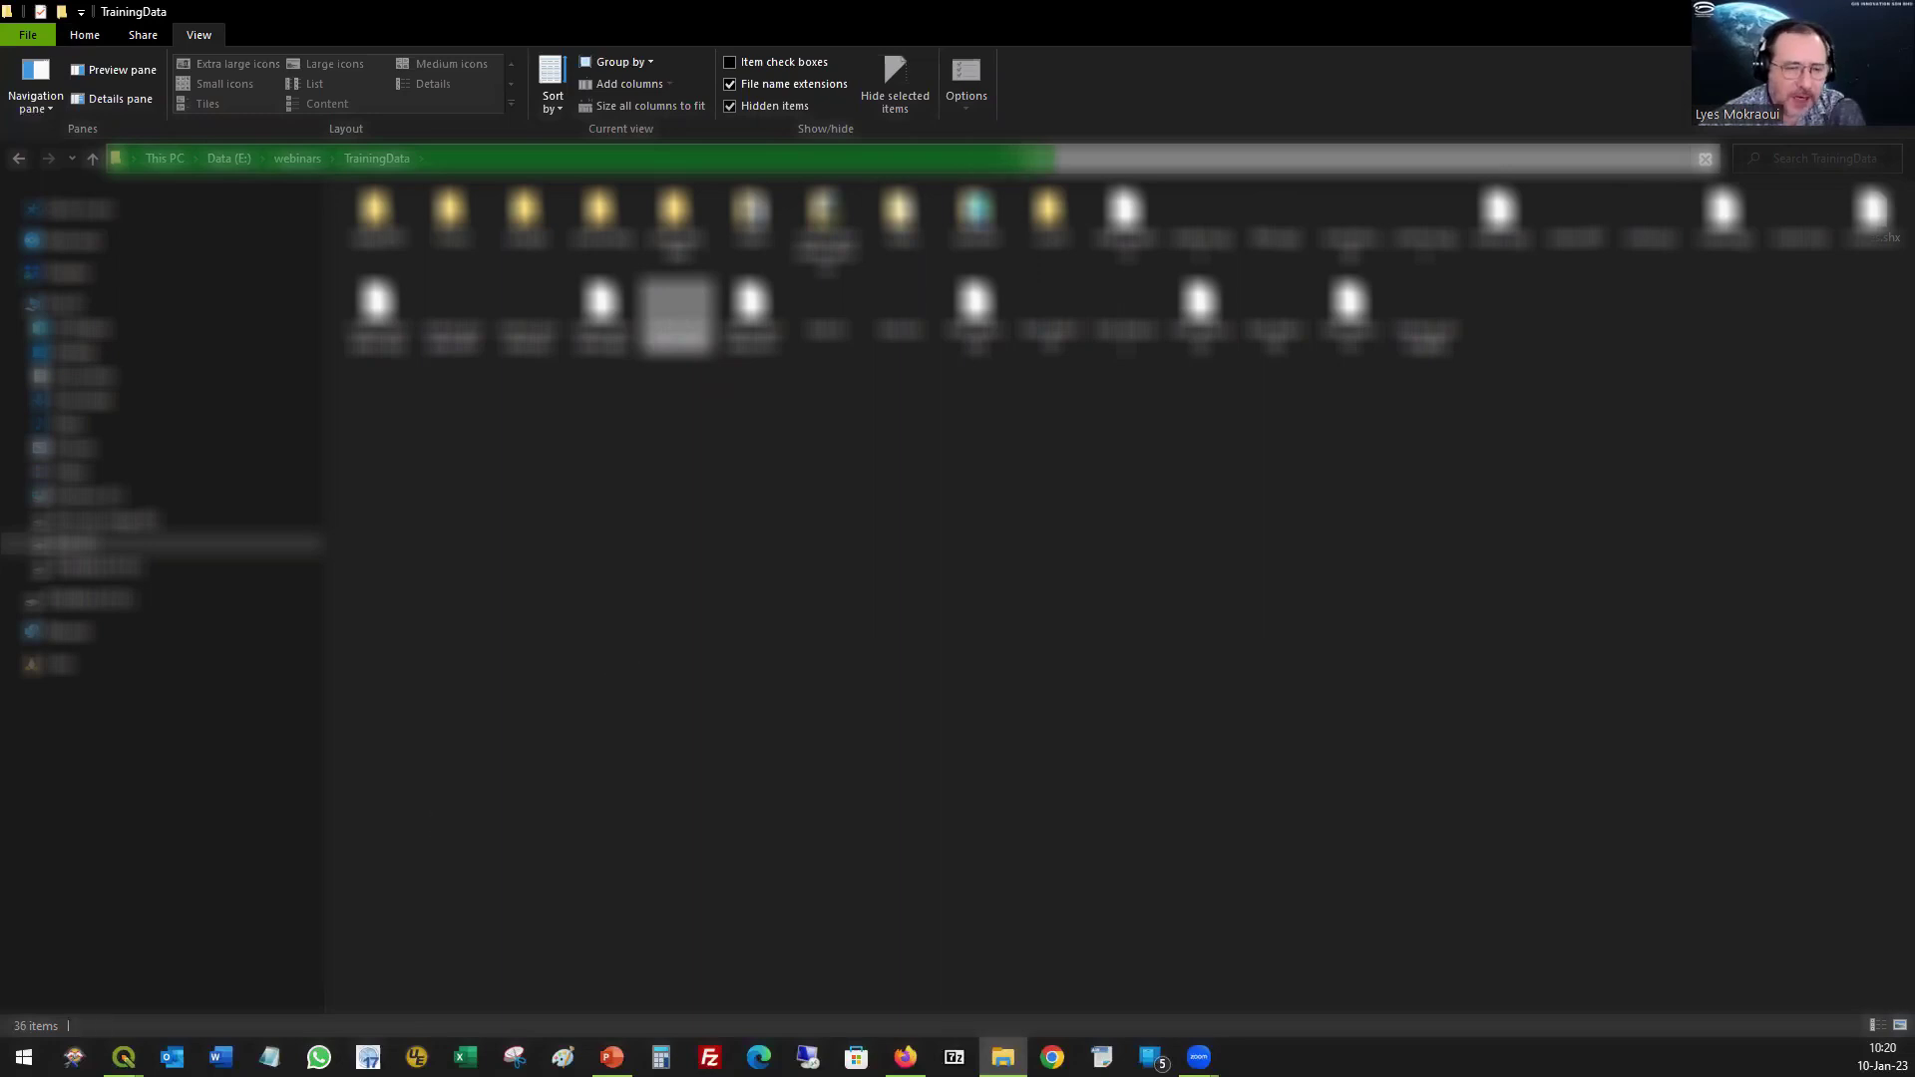
{"action": "mouse_move", "coordinate": [74, 1055]}
{"action": "left_click_drag", "start_coordinate": [74, 1055], "coordinate": [235, 541]}
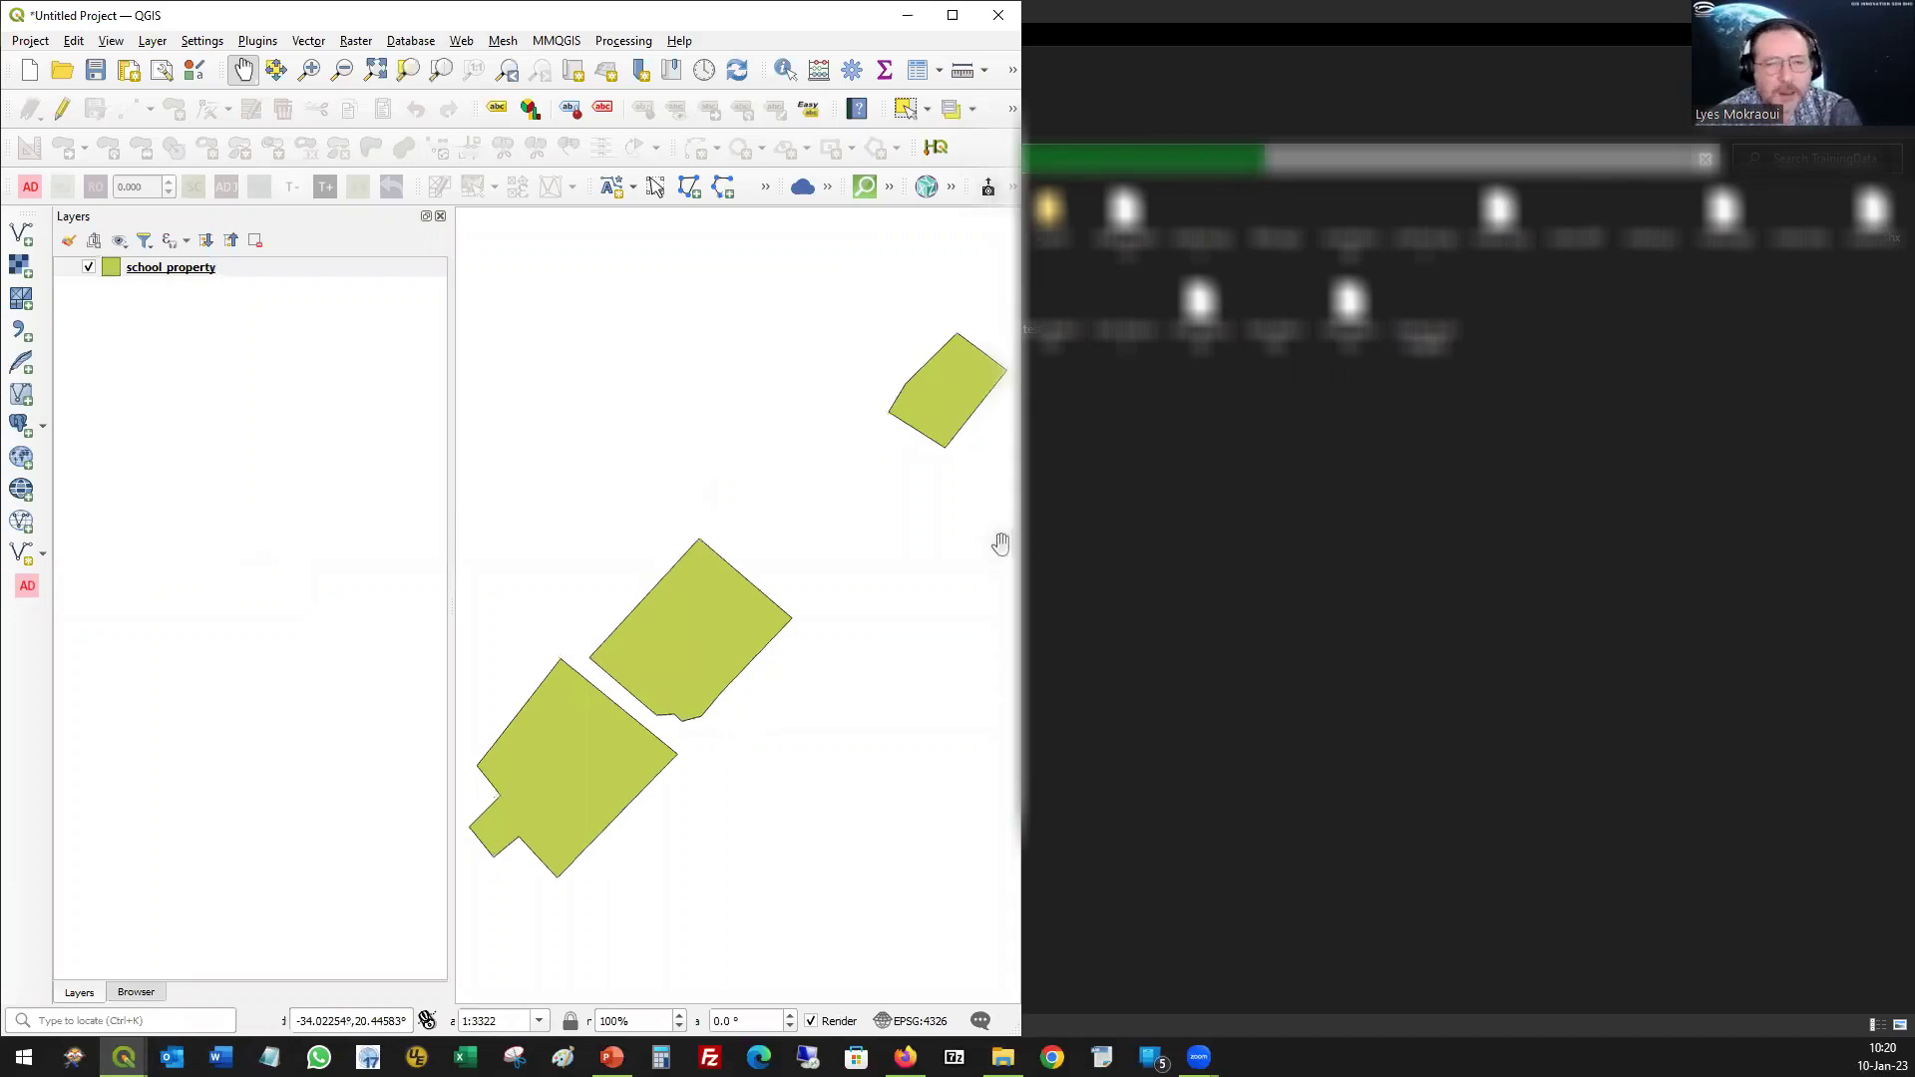
{"action": "left_click", "coordinate": [954, 17]}
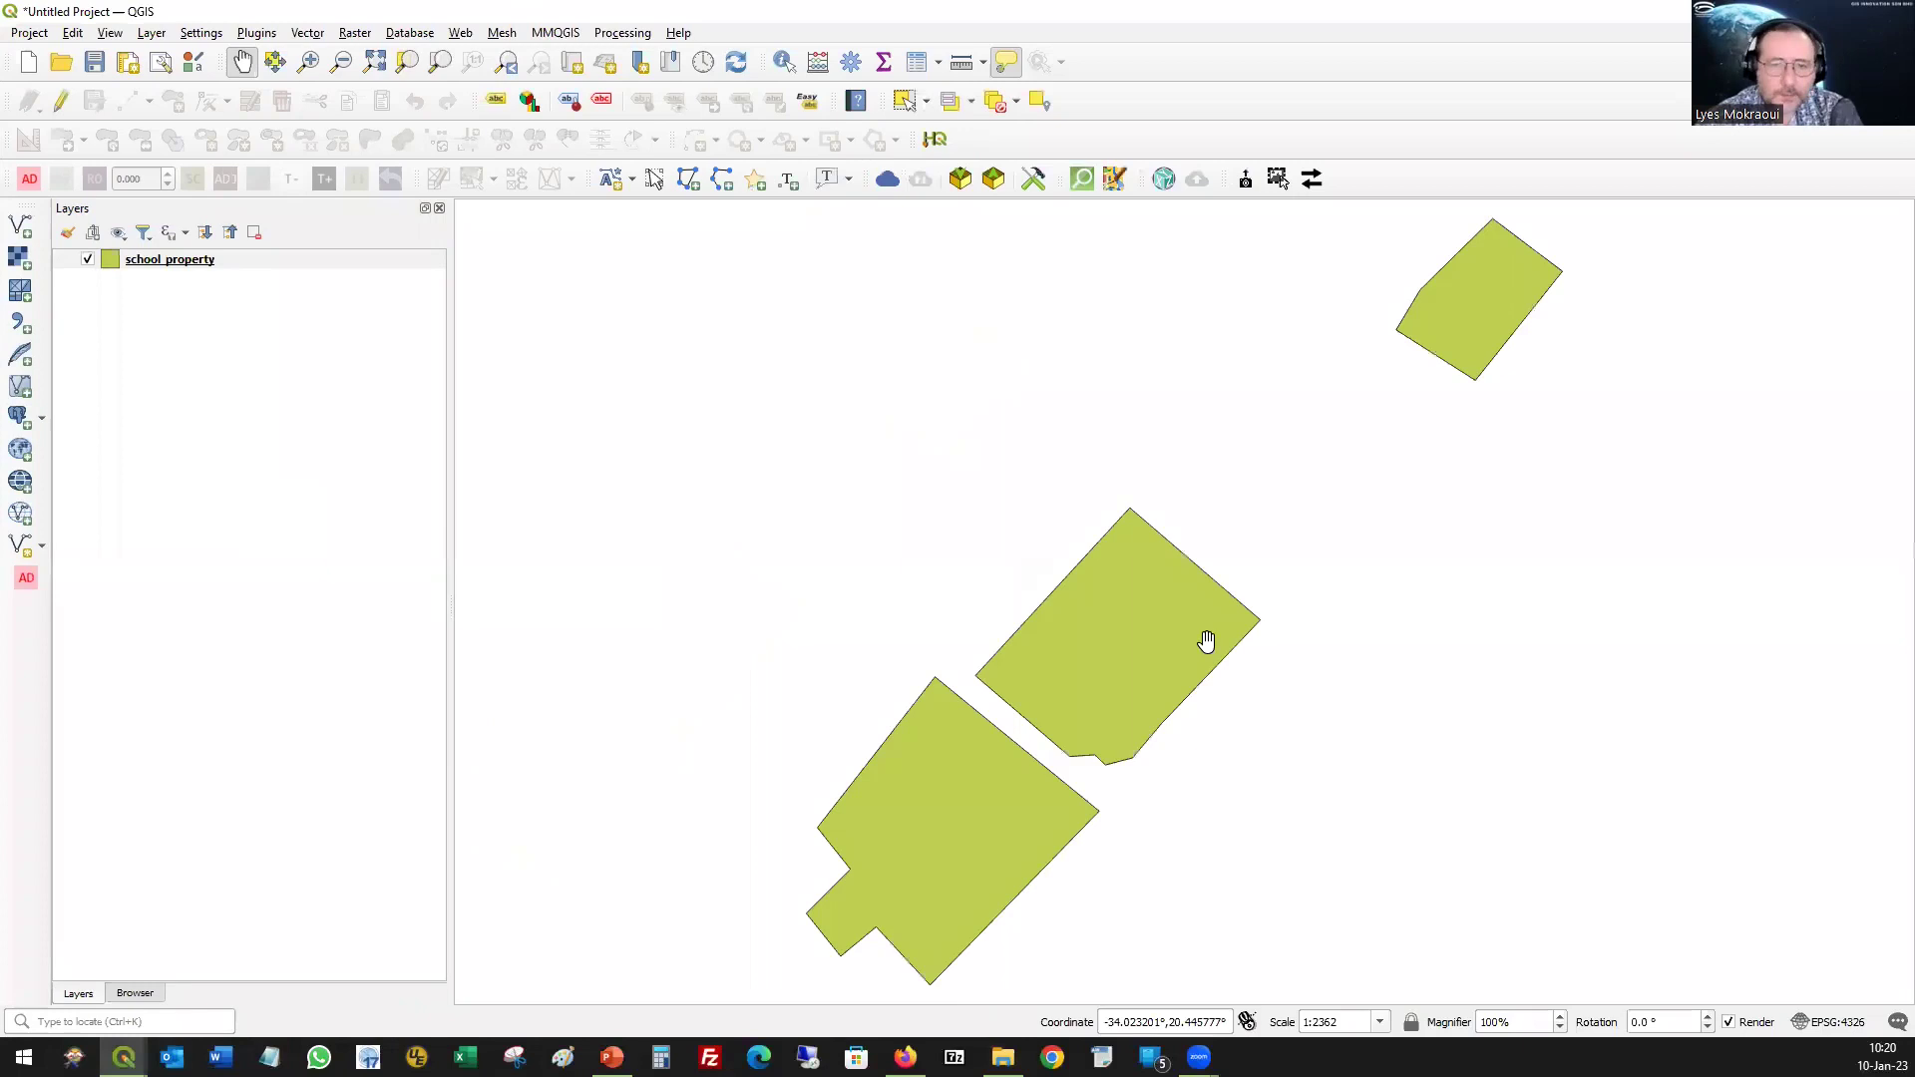
{"action": "scroll", "coordinate": [1207, 641], "scroll_direction": "down", "scroll_amount": 1}
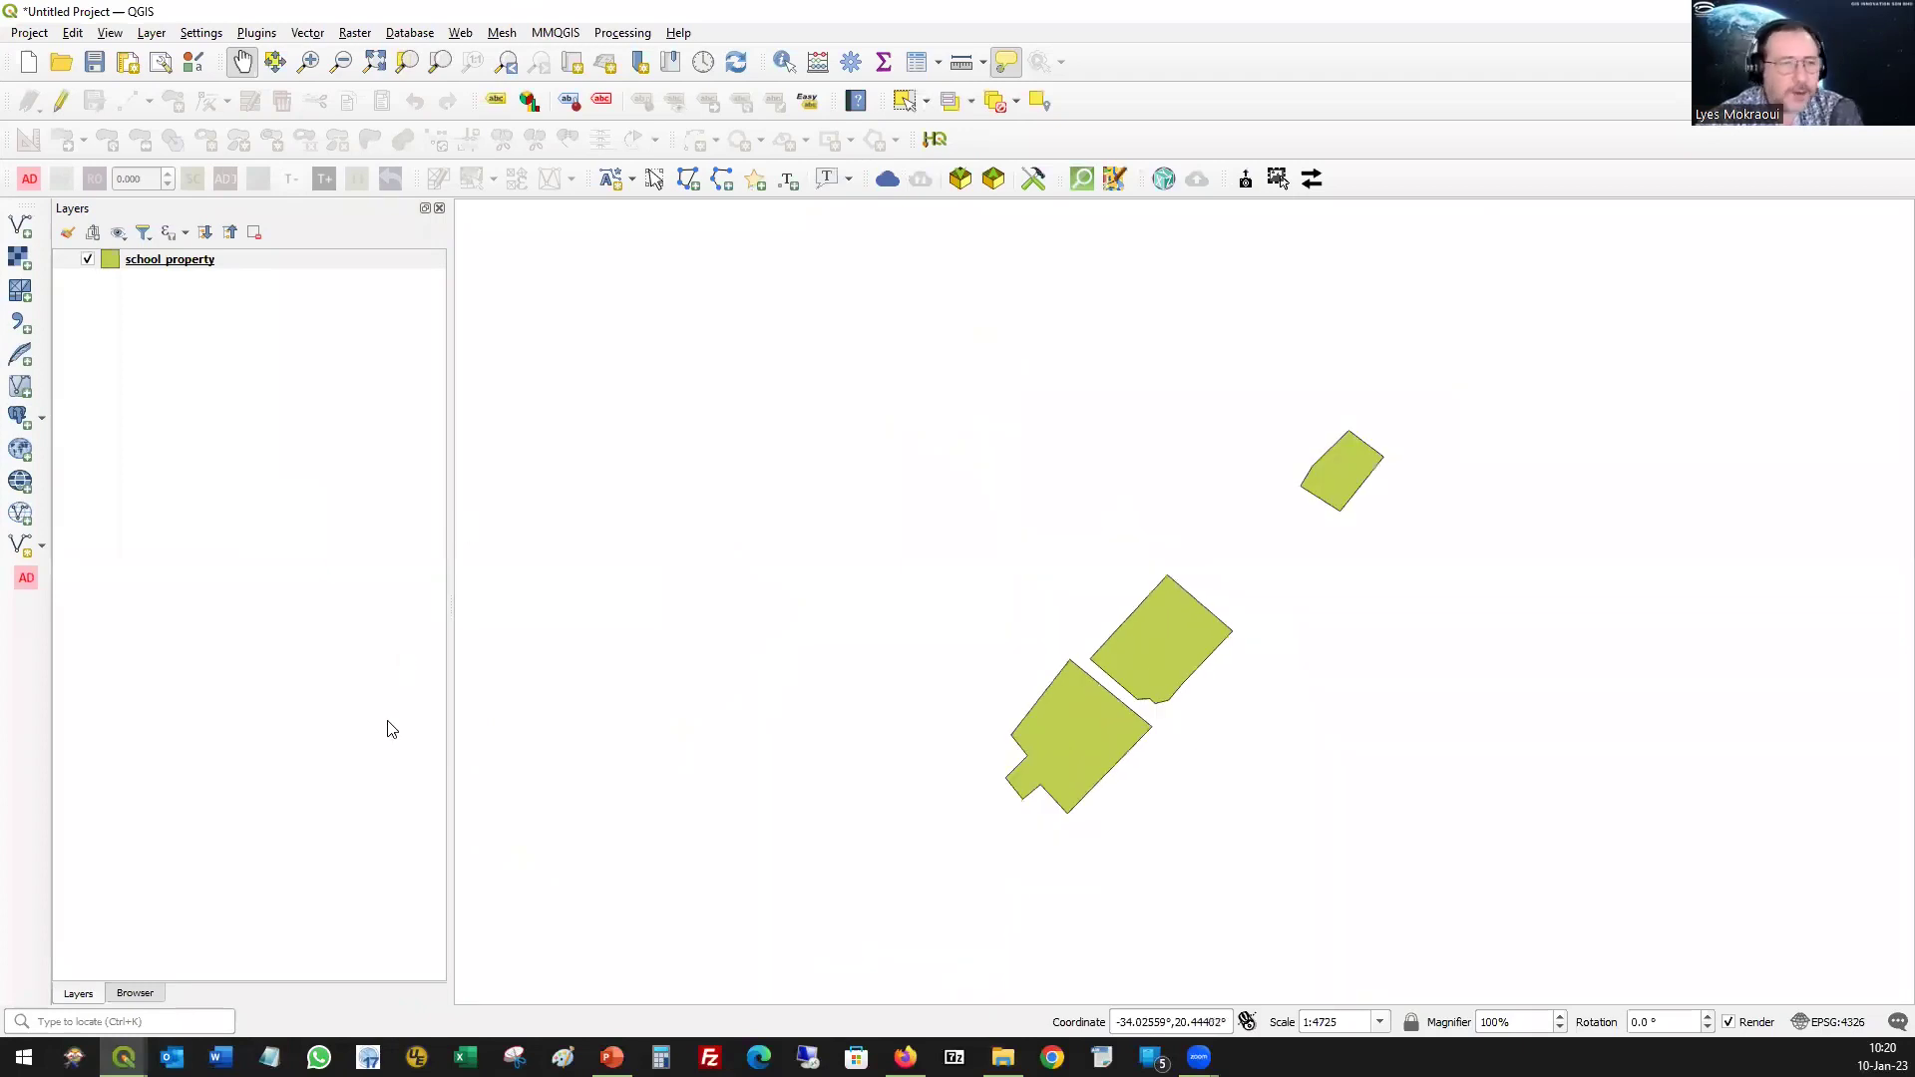
- Add the OpenStreetMap XYZ tiles as a basemap to the school_property project
{"action": "left_click", "coordinate": [132, 993]}
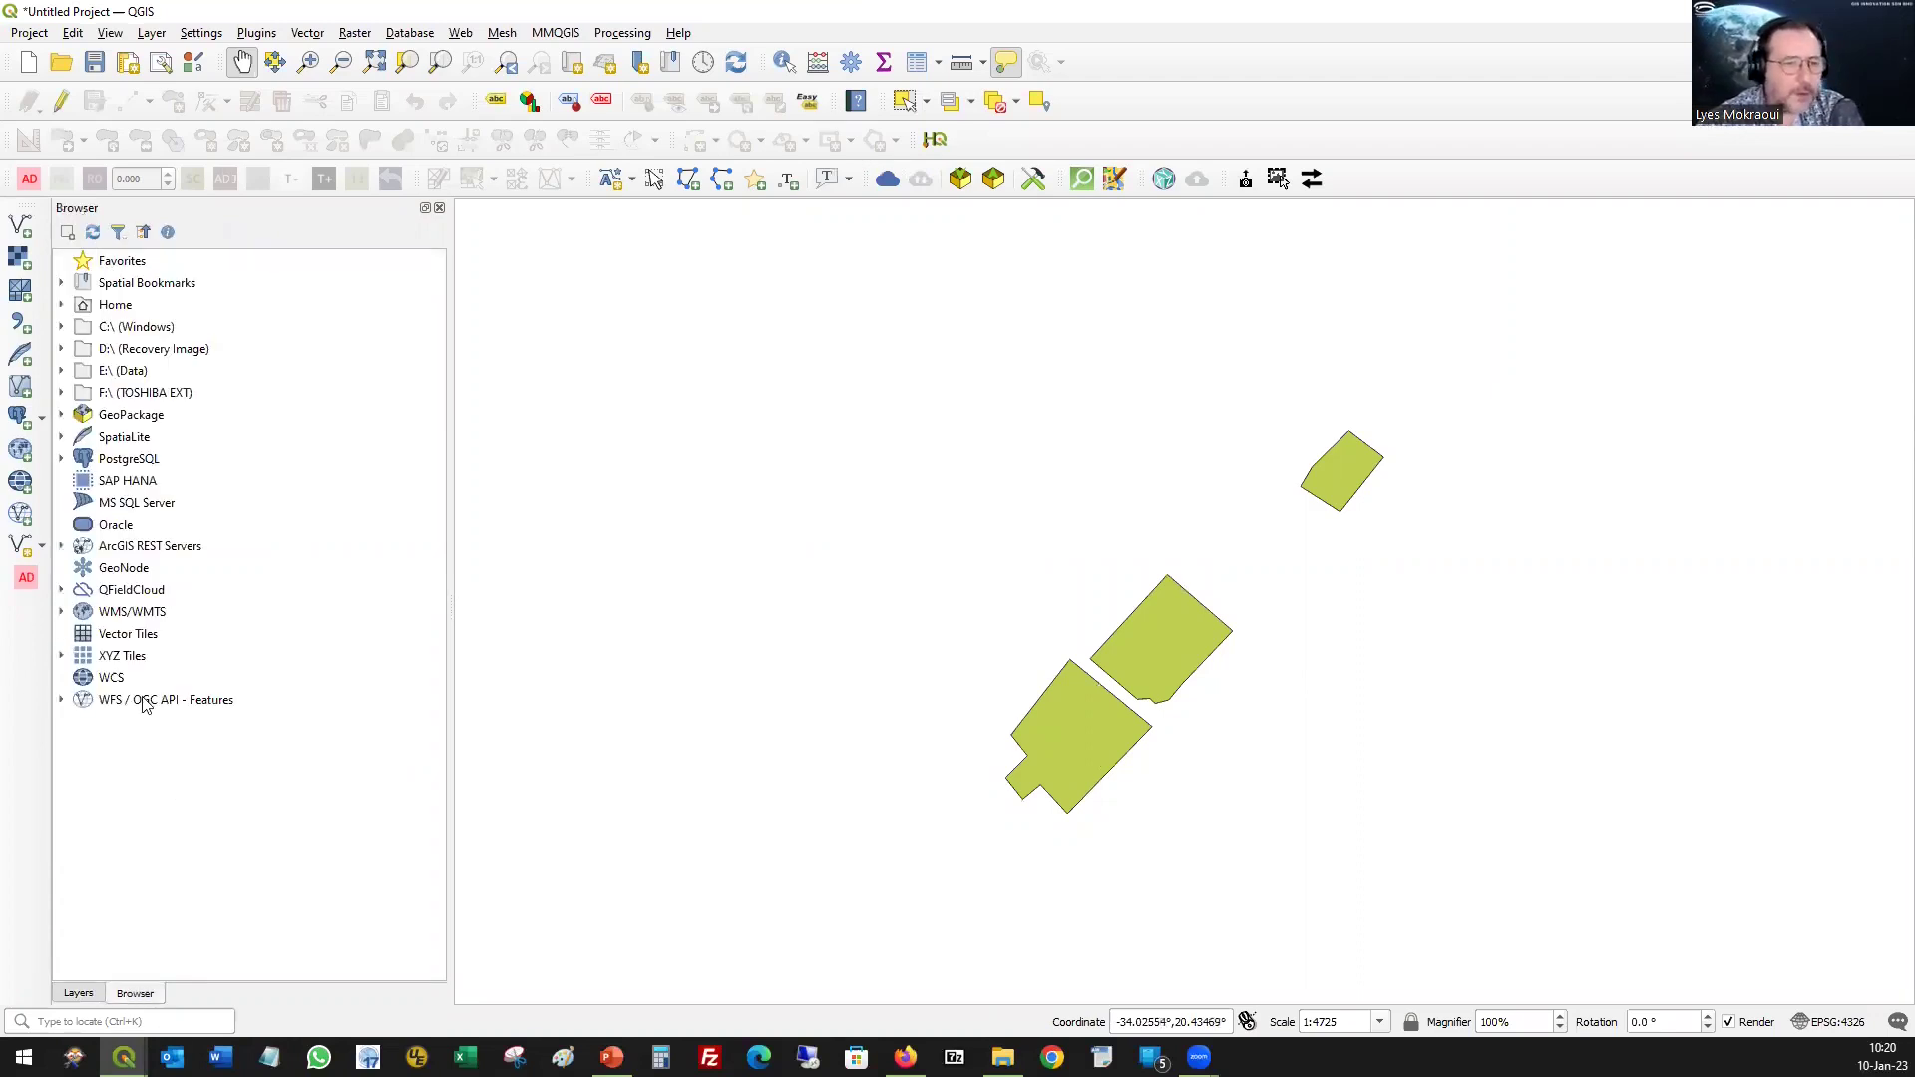
{"action": "left_click", "coordinate": [60, 656]}
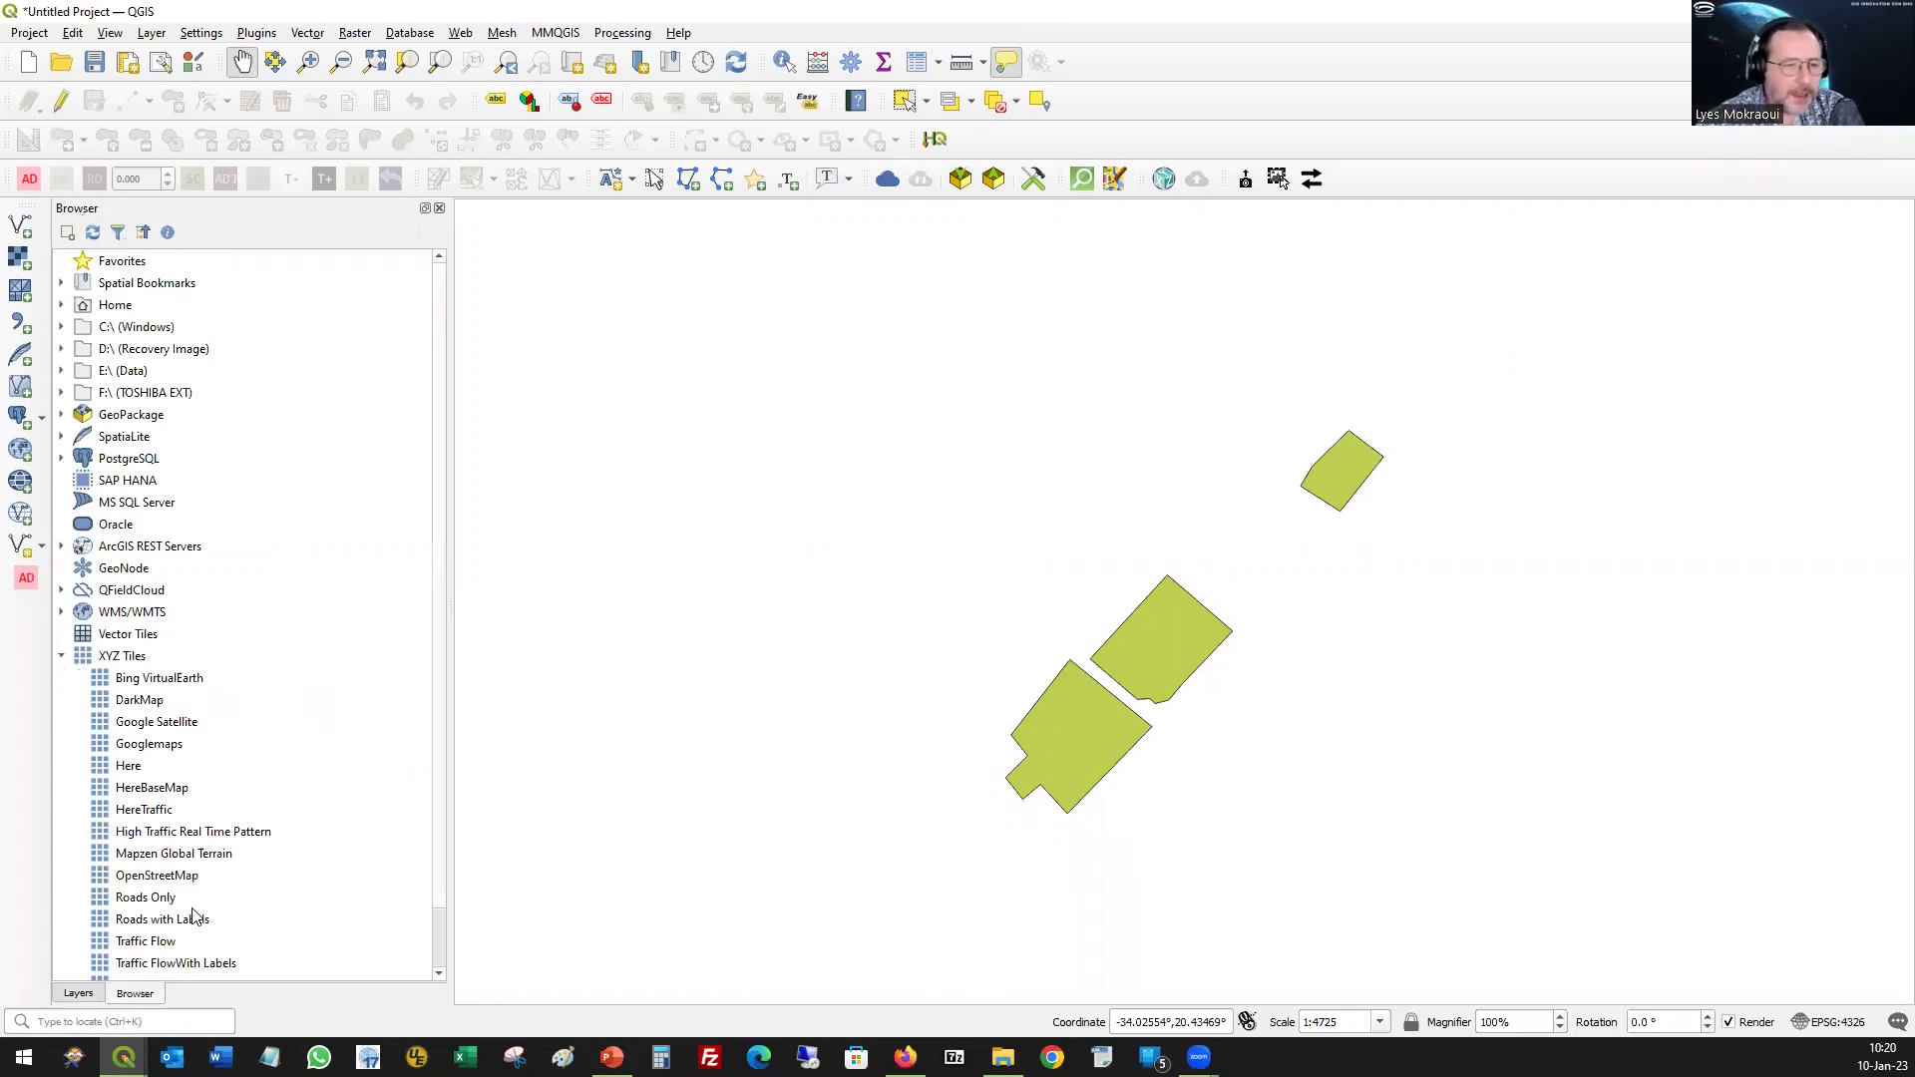
{"action": "scroll", "coordinate": [188, 909], "scroll_direction": "down", "scroll_amount": 1}
{"action": "left_click_drag", "start_coordinate": [157, 812], "coordinate": [813, 689]}
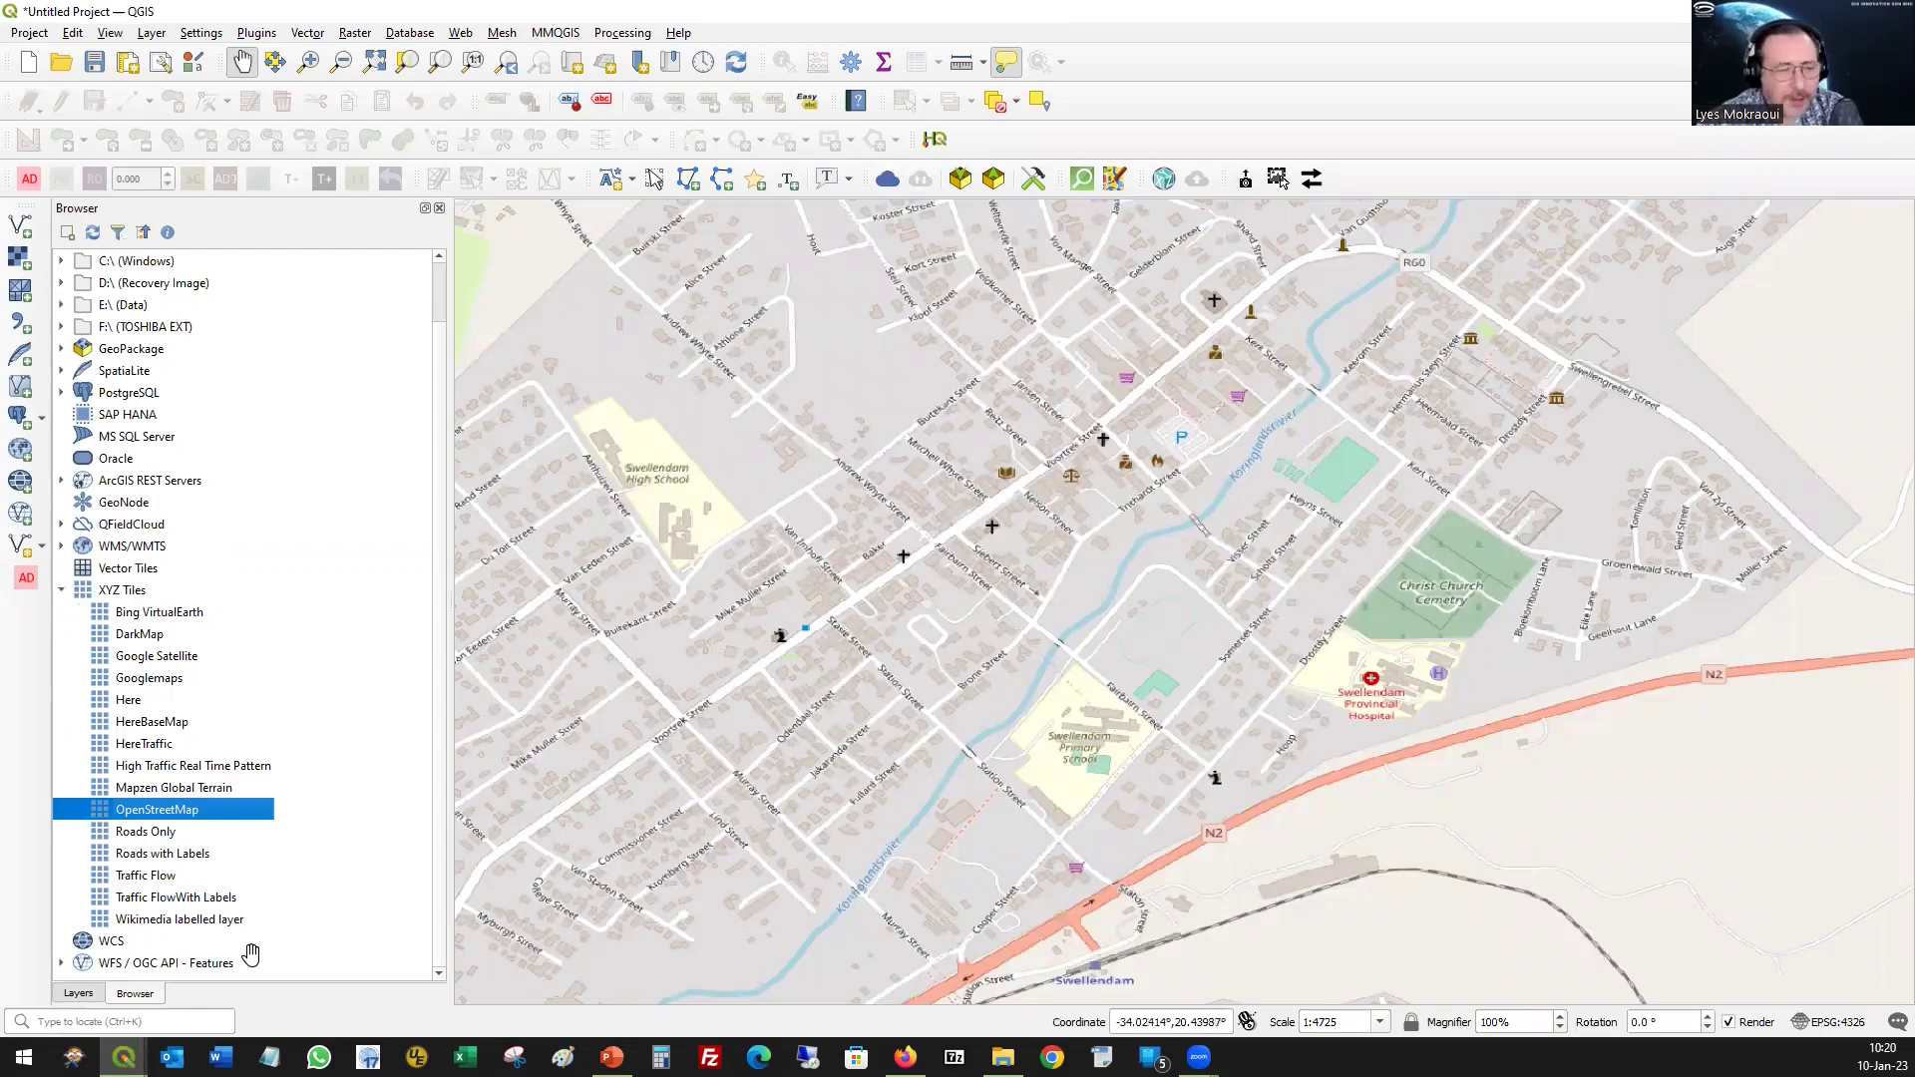
- Move the school_property layer above OpenStreetMap in the layer order and inspect its polygons over the Swellendam streets
{"action": "left_click", "coordinate": [78, 994]}
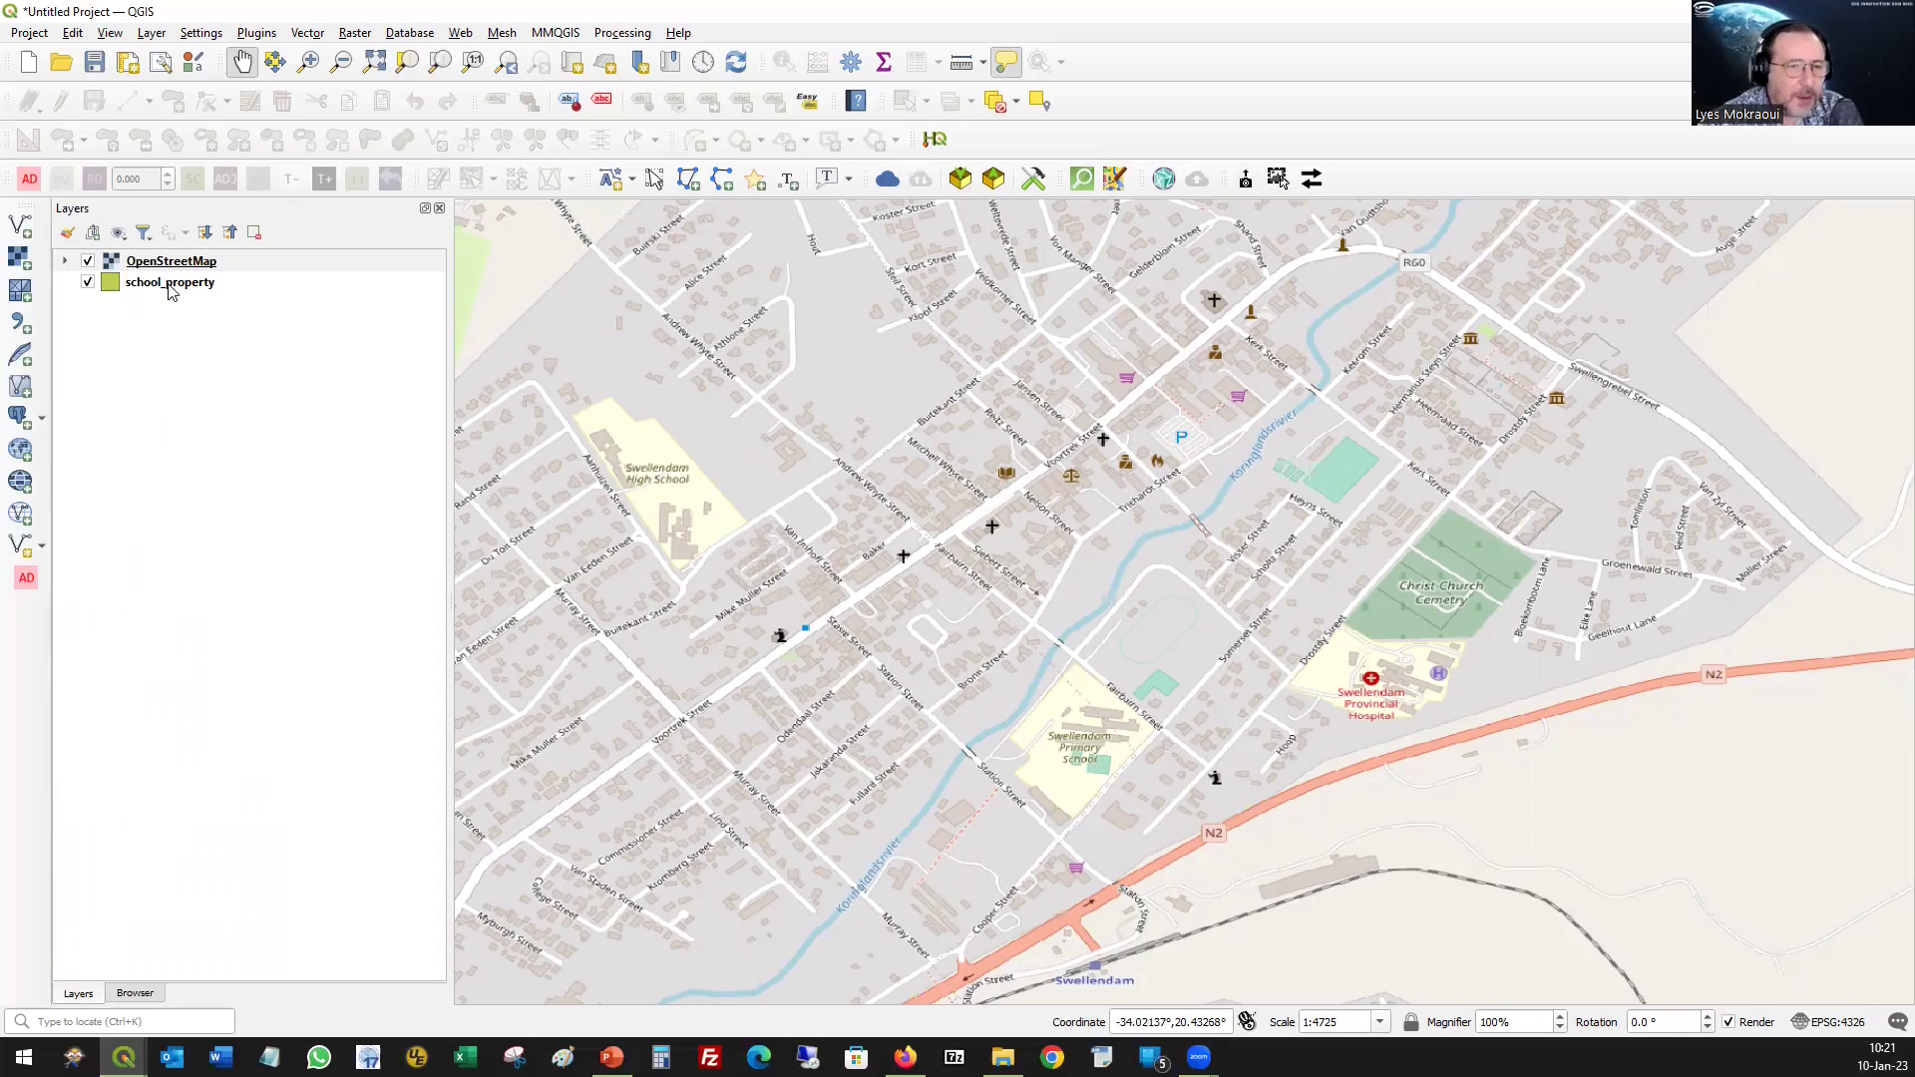
{"action": "mouse_move", "coordinate": [171, 291]}
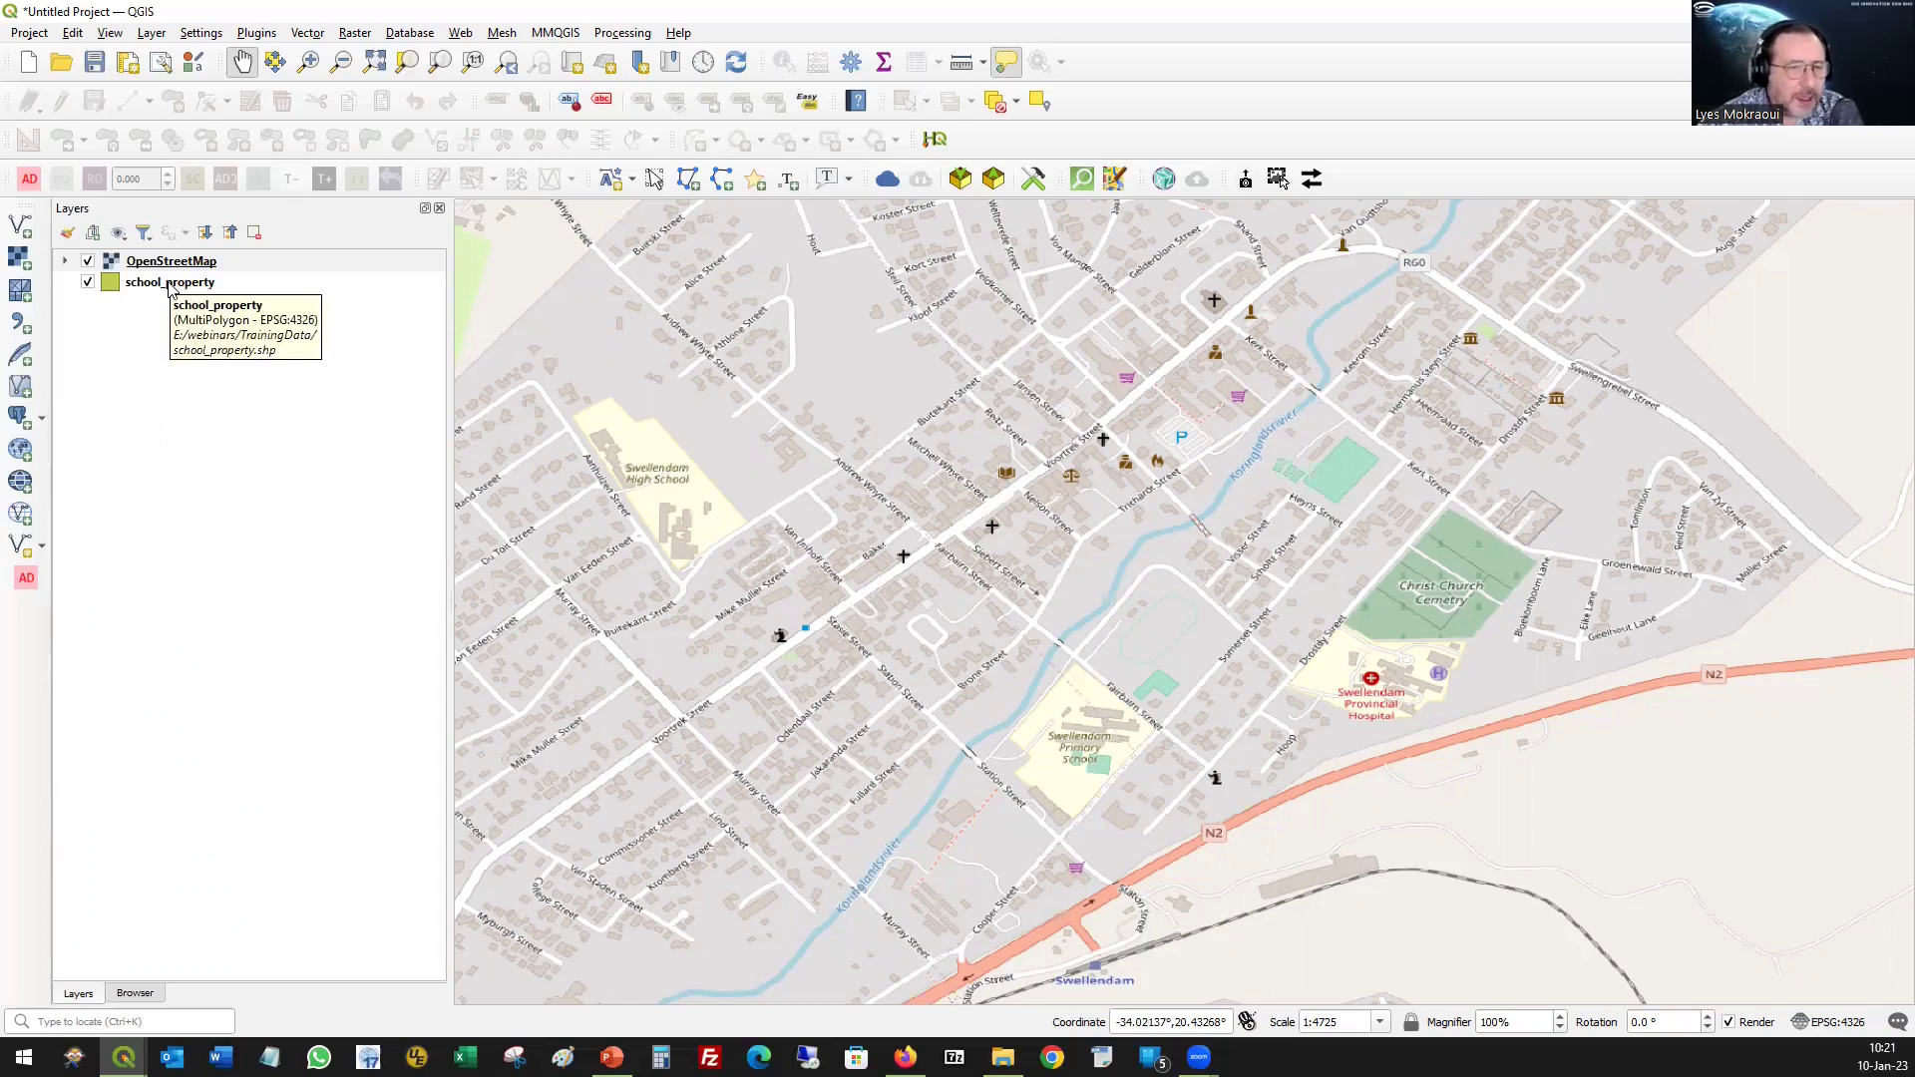
{"action": "left_click", "coordinate": [170, 285]}
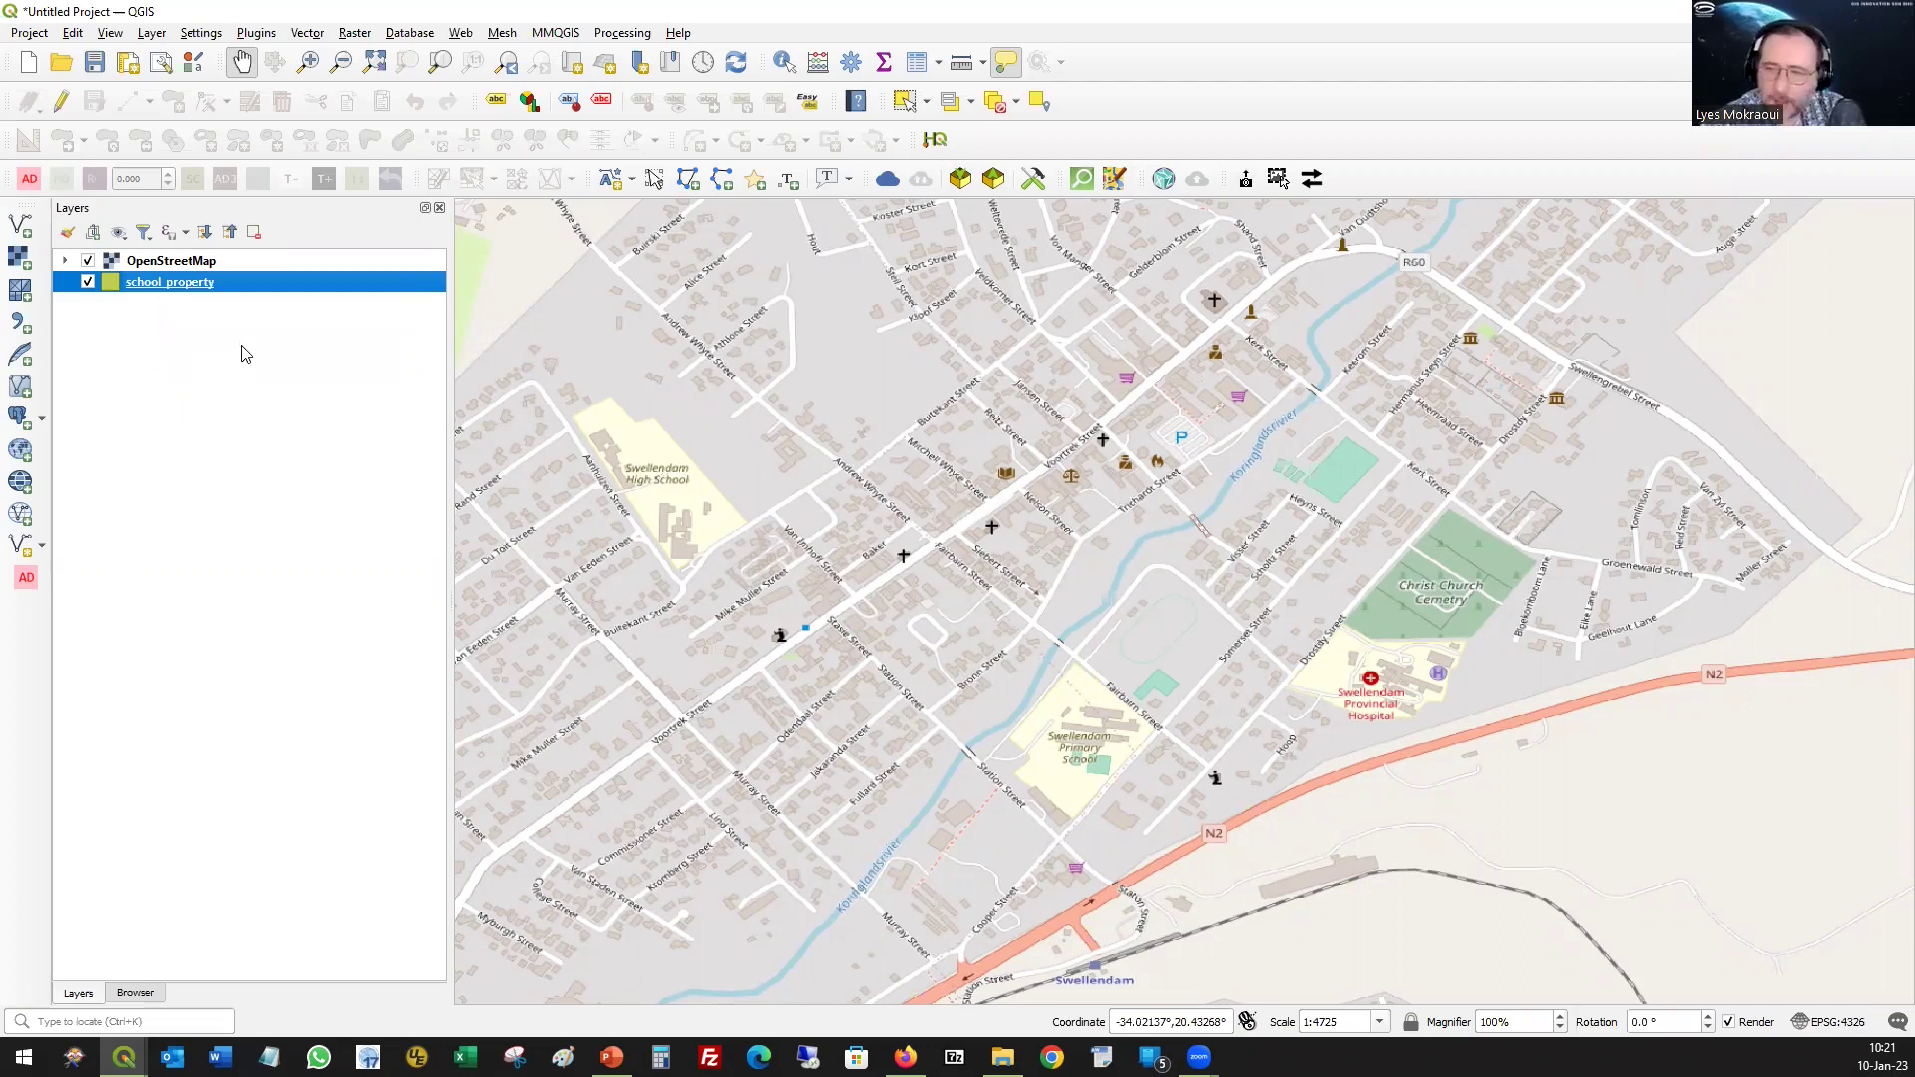
{"action": "left_click", "coordinate": [210, 263]}
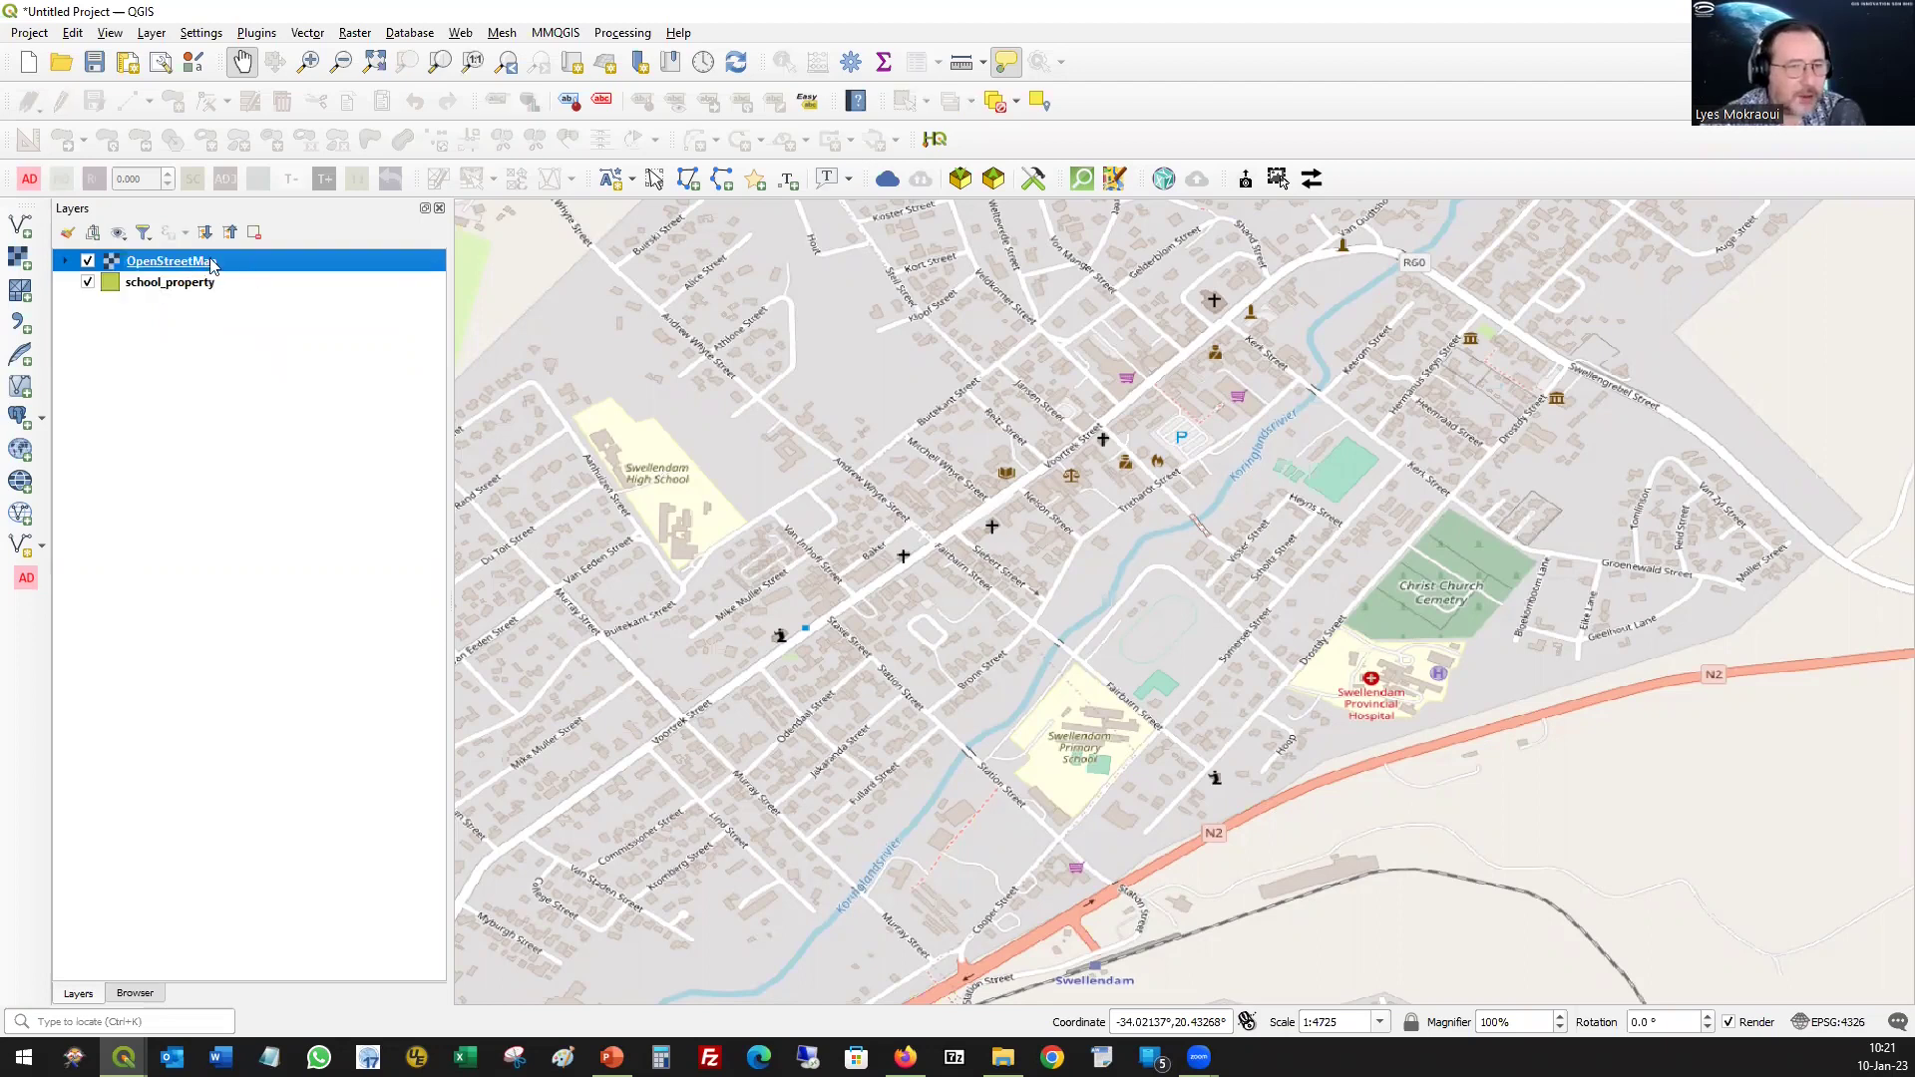
{"action": "mouse_move", "coordinate": [185, 304]}
{"action": "left_mouse_down"}
{"action": "mouse_move", "coordinate": [210, 289]}
{"action": "mouse_move", "coordinate": [210, 317]}
{"action": "left_mouse_up"}
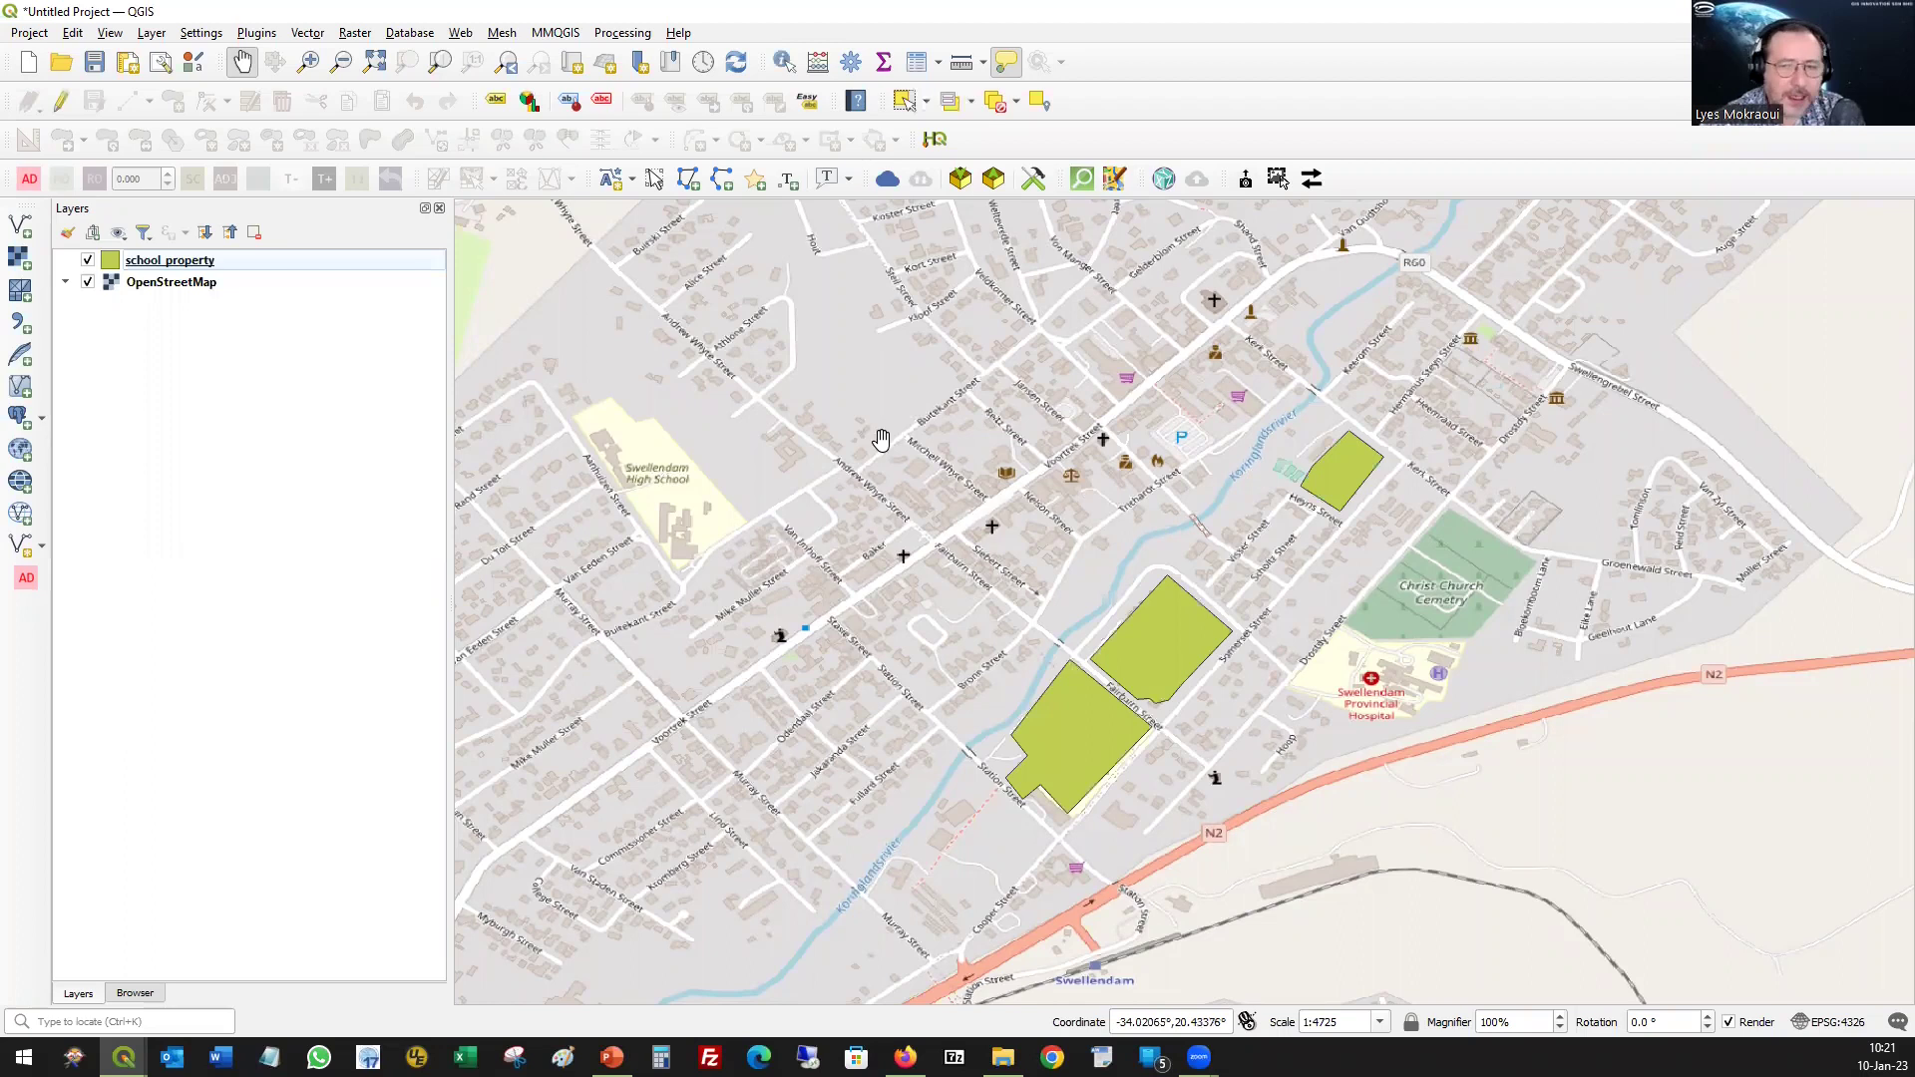
{"action": "left_click_drag", "start_coordinate": [1119, 666], "coordinate": [891, 564]}
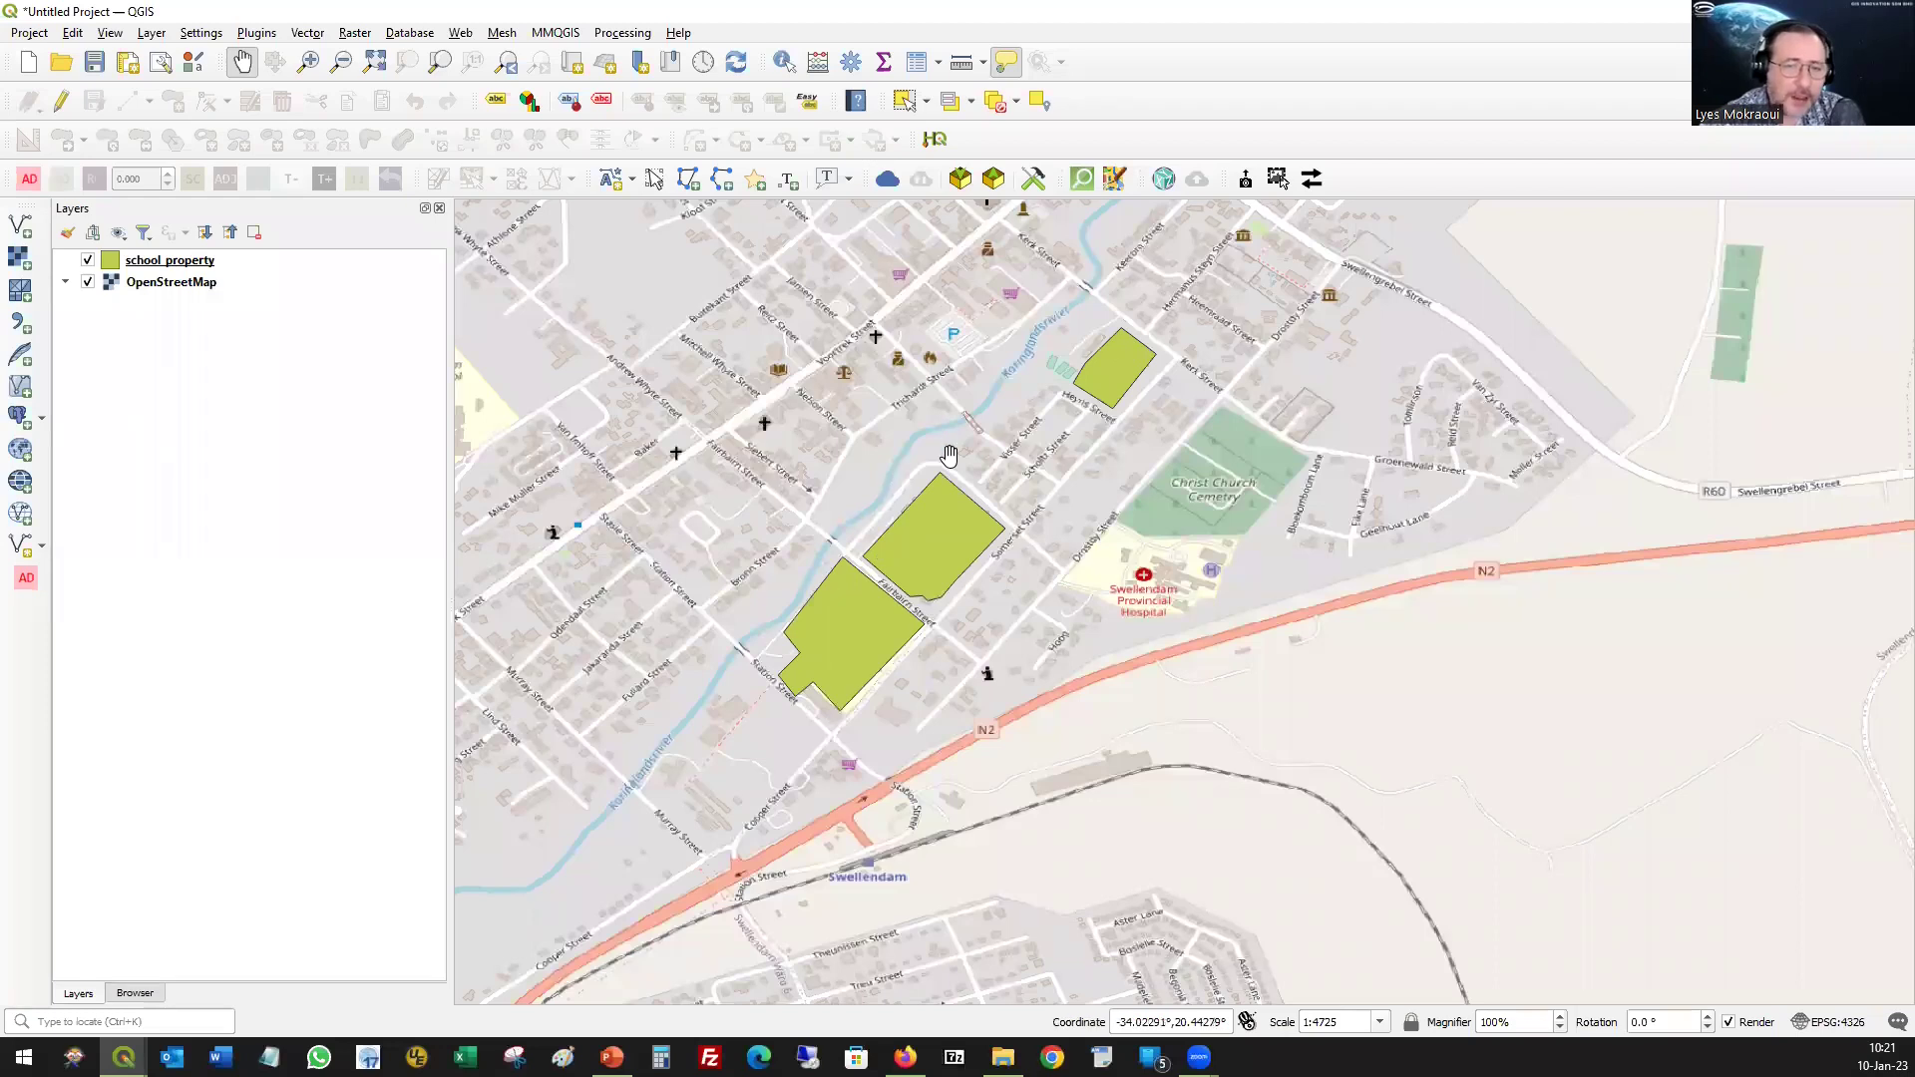
{"action": "scroll", "coordinate": [948, 456], "scroll_direction": "up", "scroll_amount": 1}
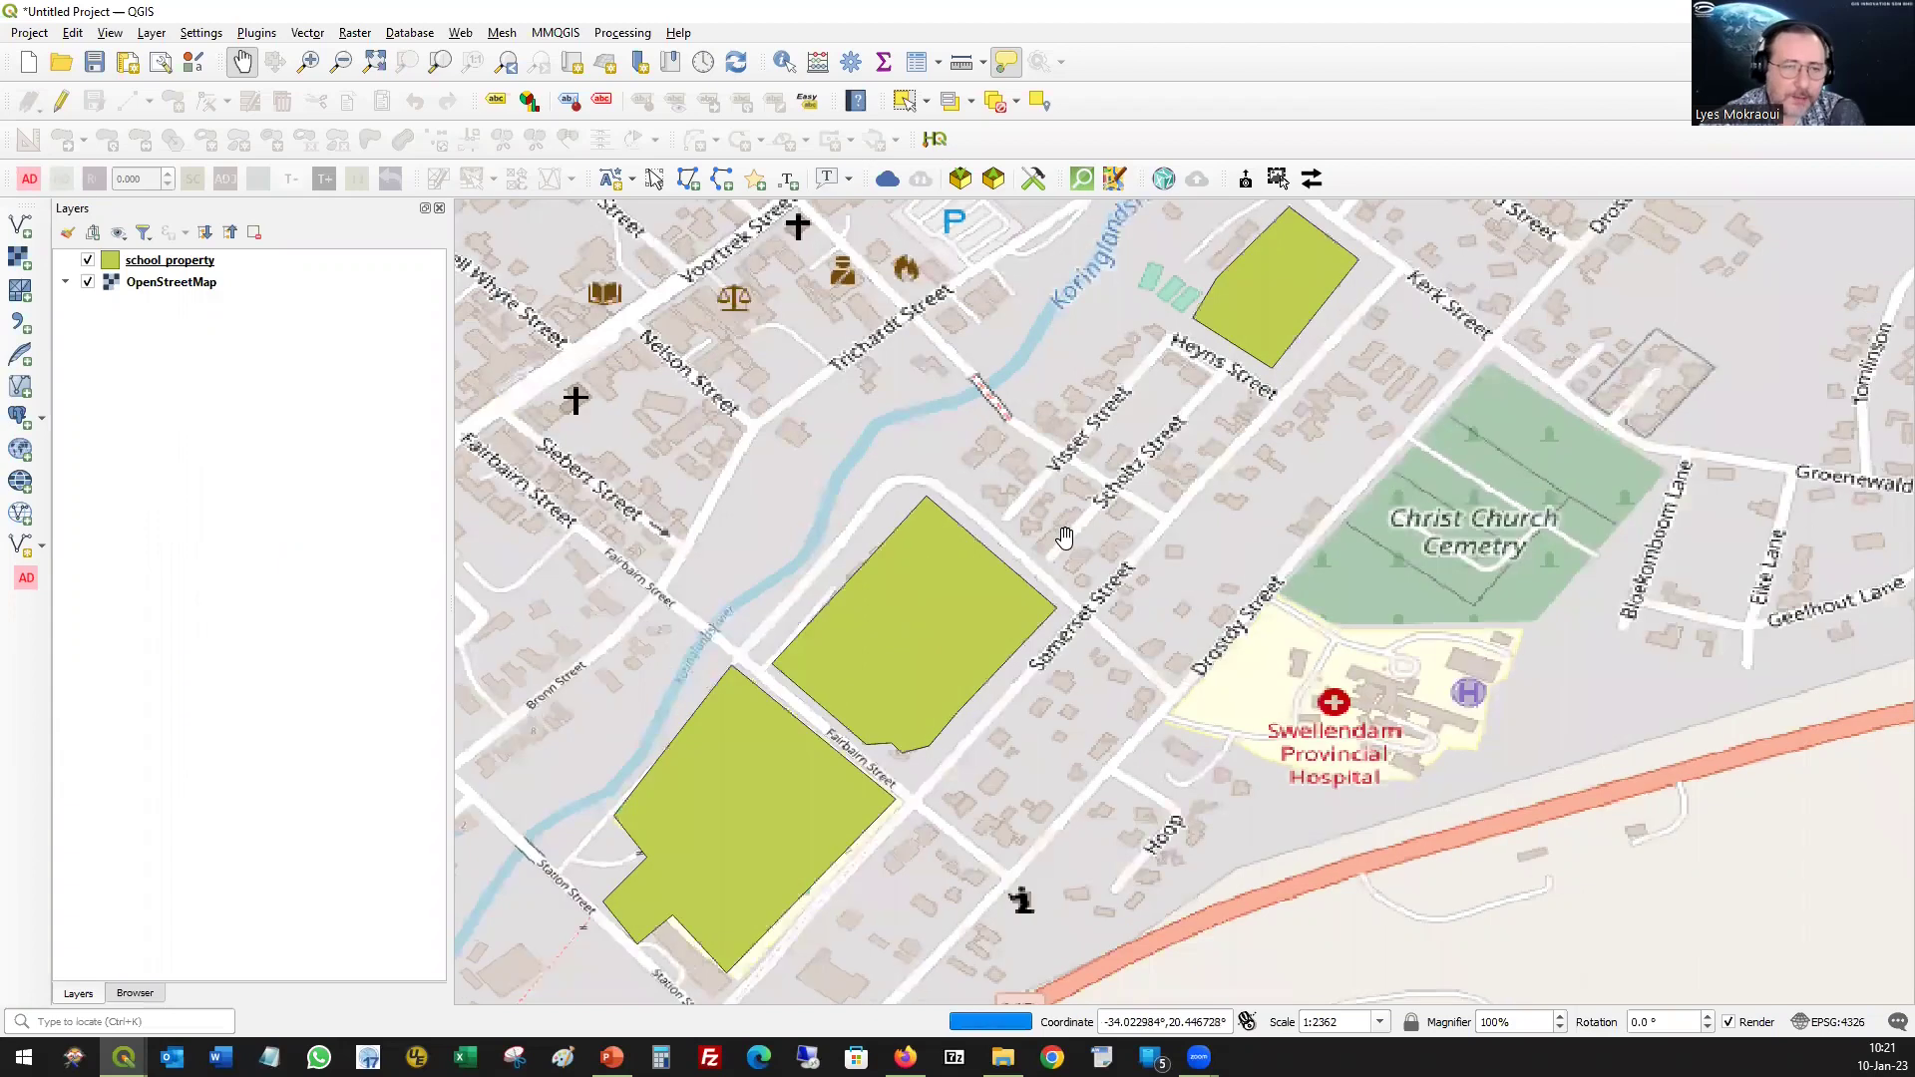
{"action": "scroll", "coordinate": [1076, 537], "scroll_direction": "down", "scroll_amount": 1}
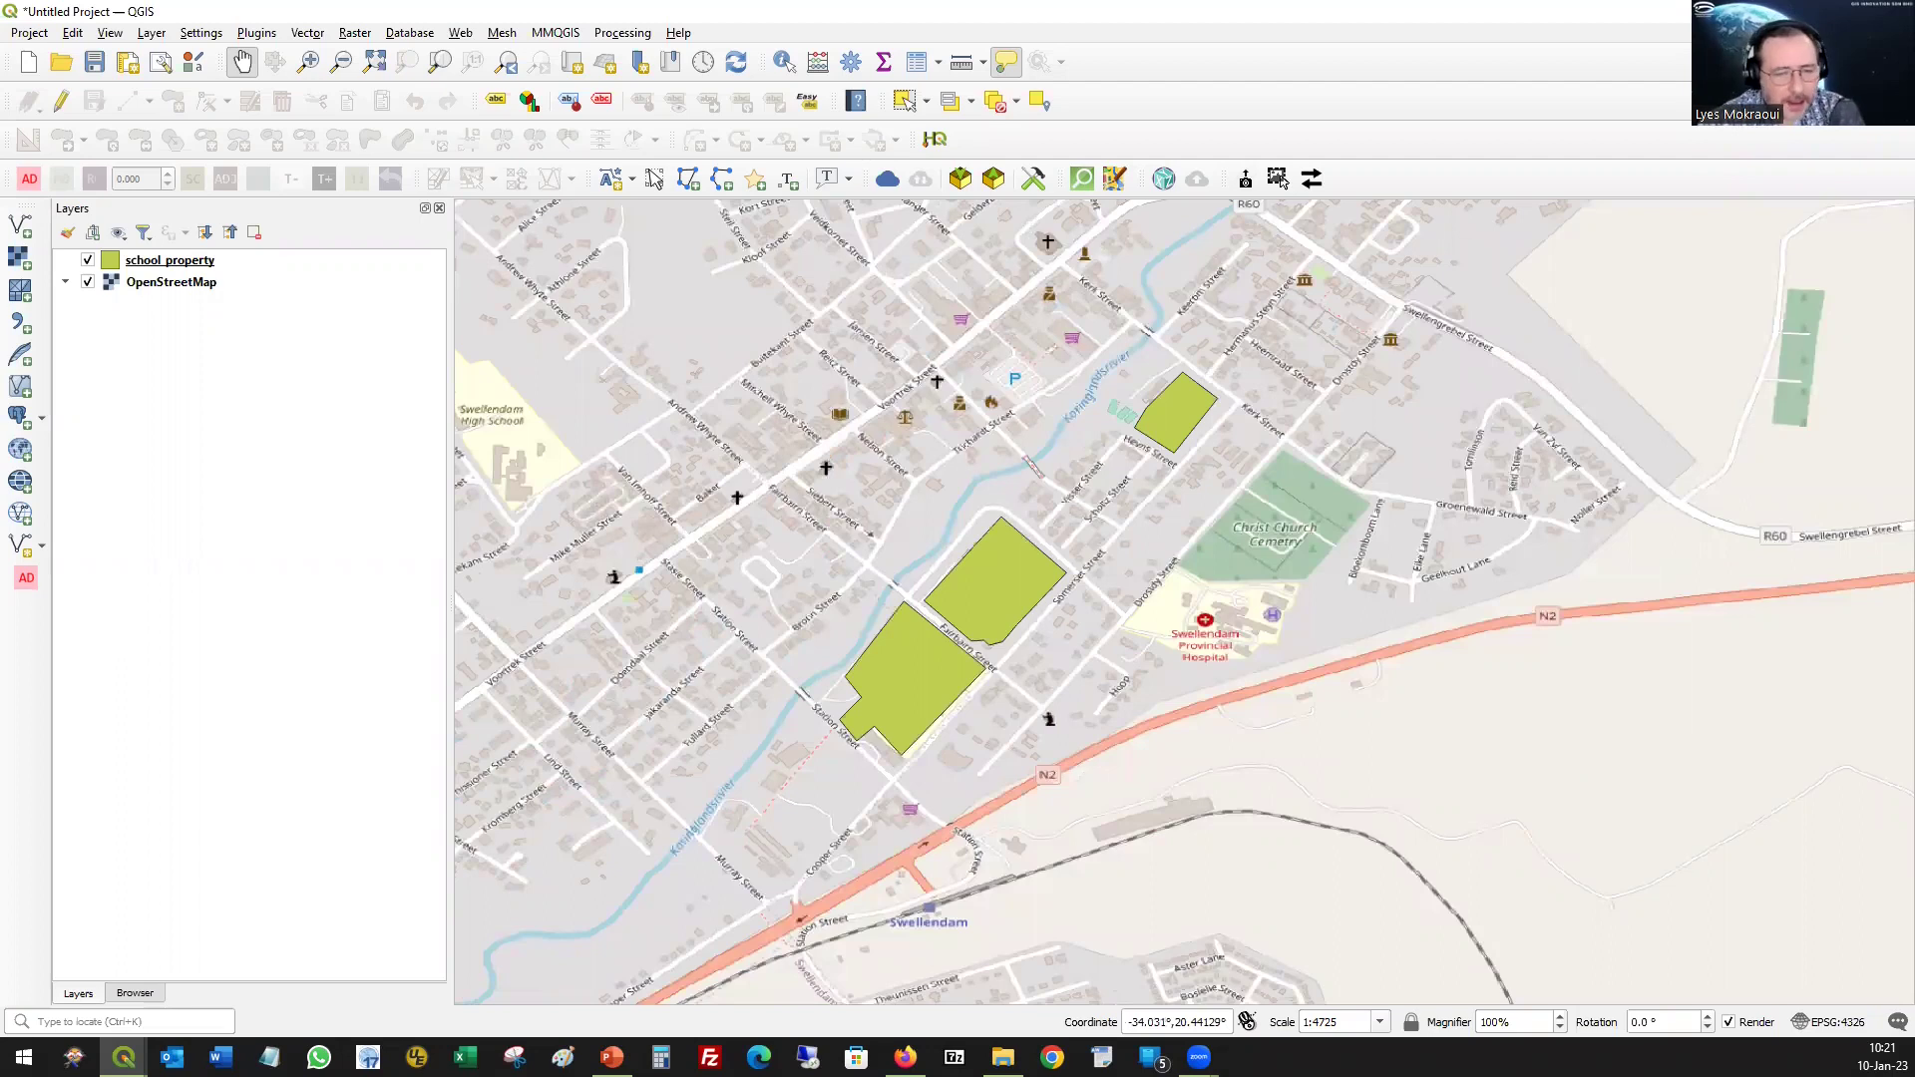
- Switch to File Explorer, list TrainingData in details view, and bring training_data.gpkg into the QGIS project containing the Traffic Flow layer
{"action": "key", "text": "alt+Tab"}
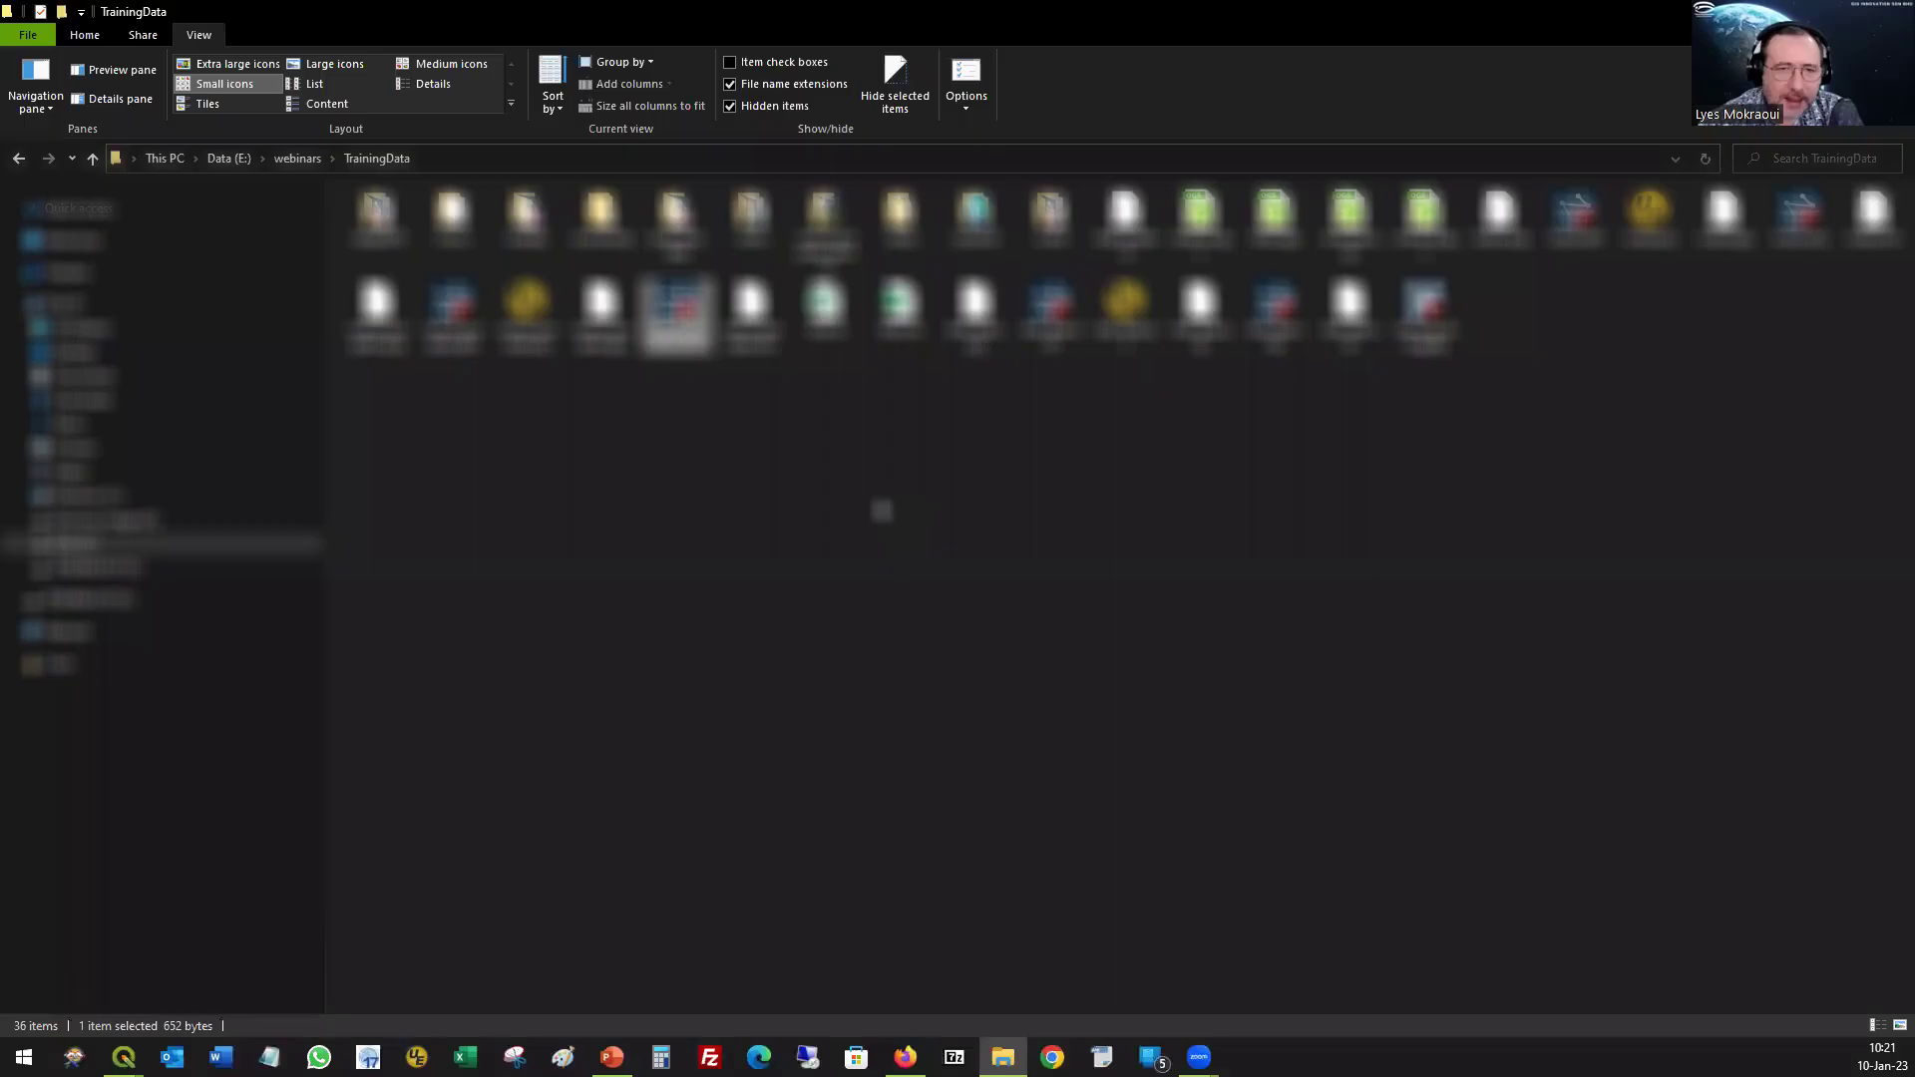
{"action": "left_click", "coordinate": [431, 84]}
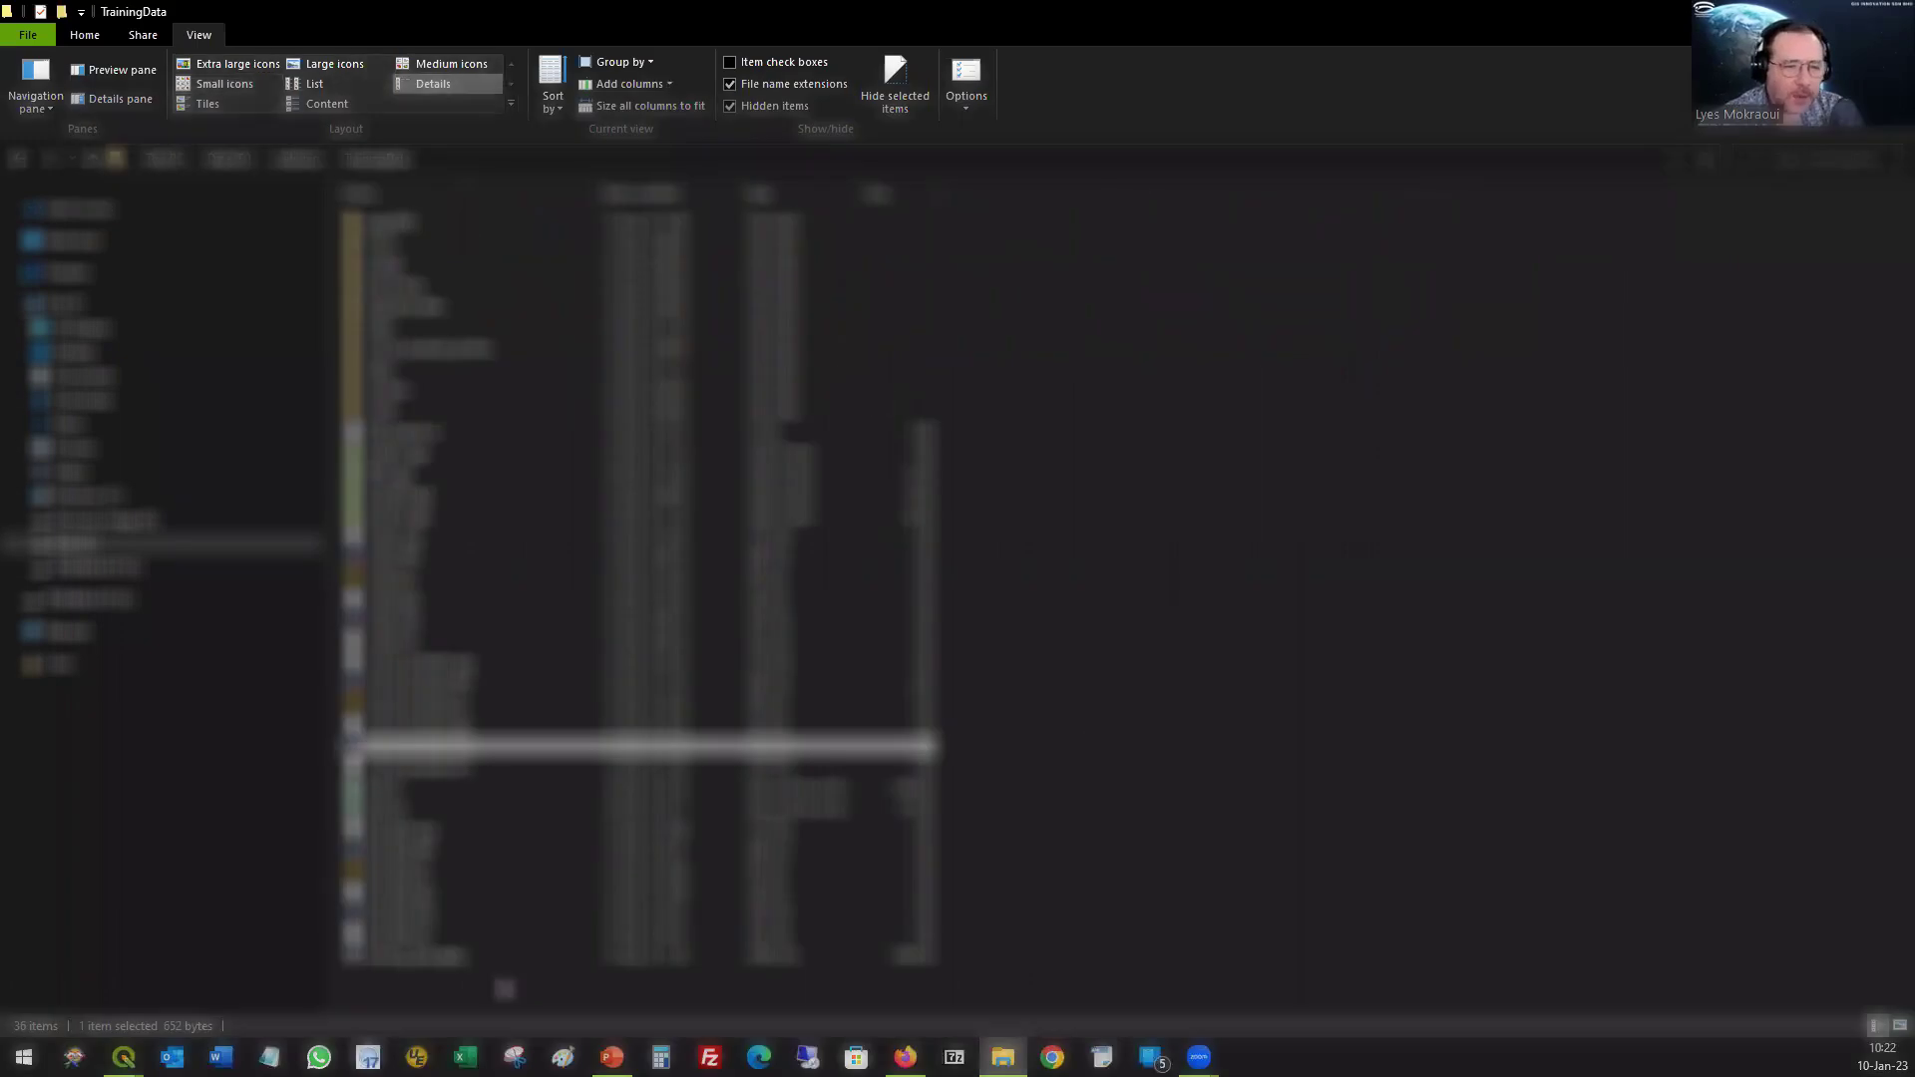
{"action": "double_click", "coordinate": [409, 958]}
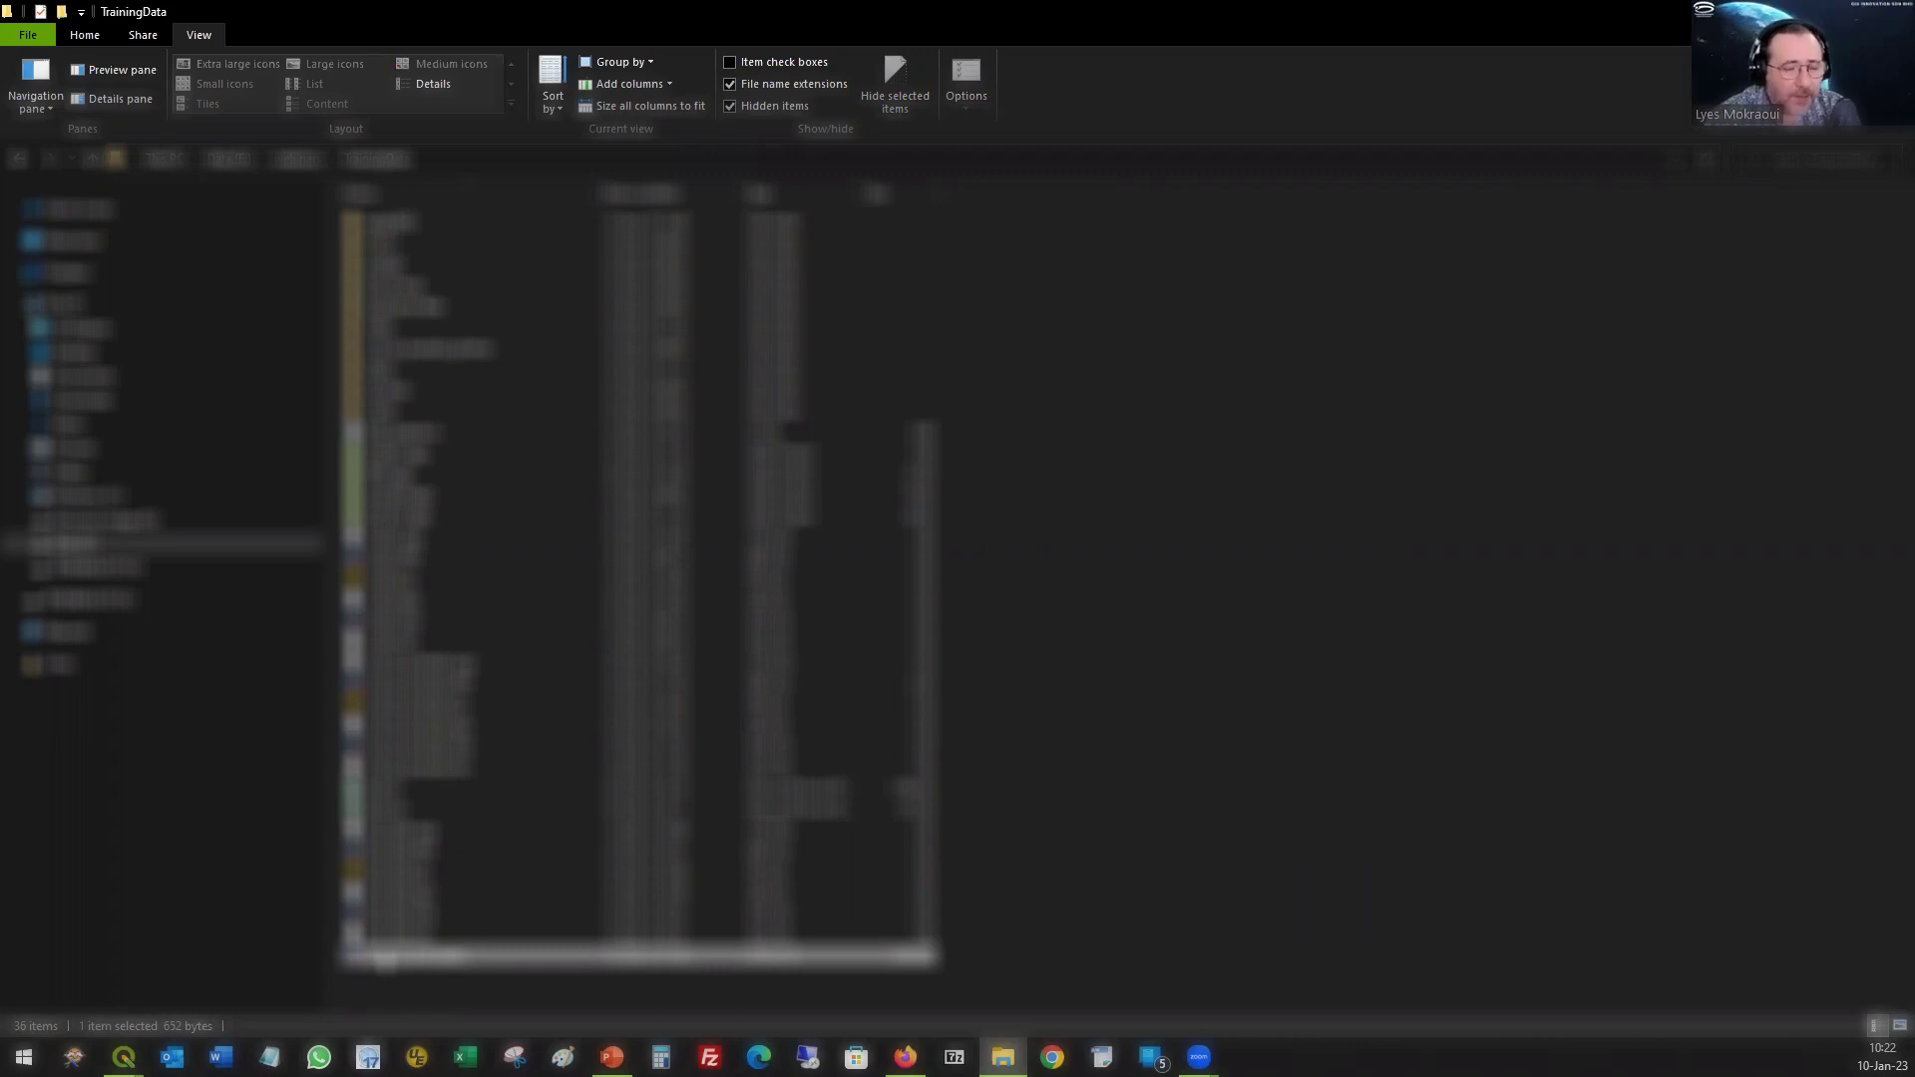
{"action": "left_click", "coordinate": [384, 957]}
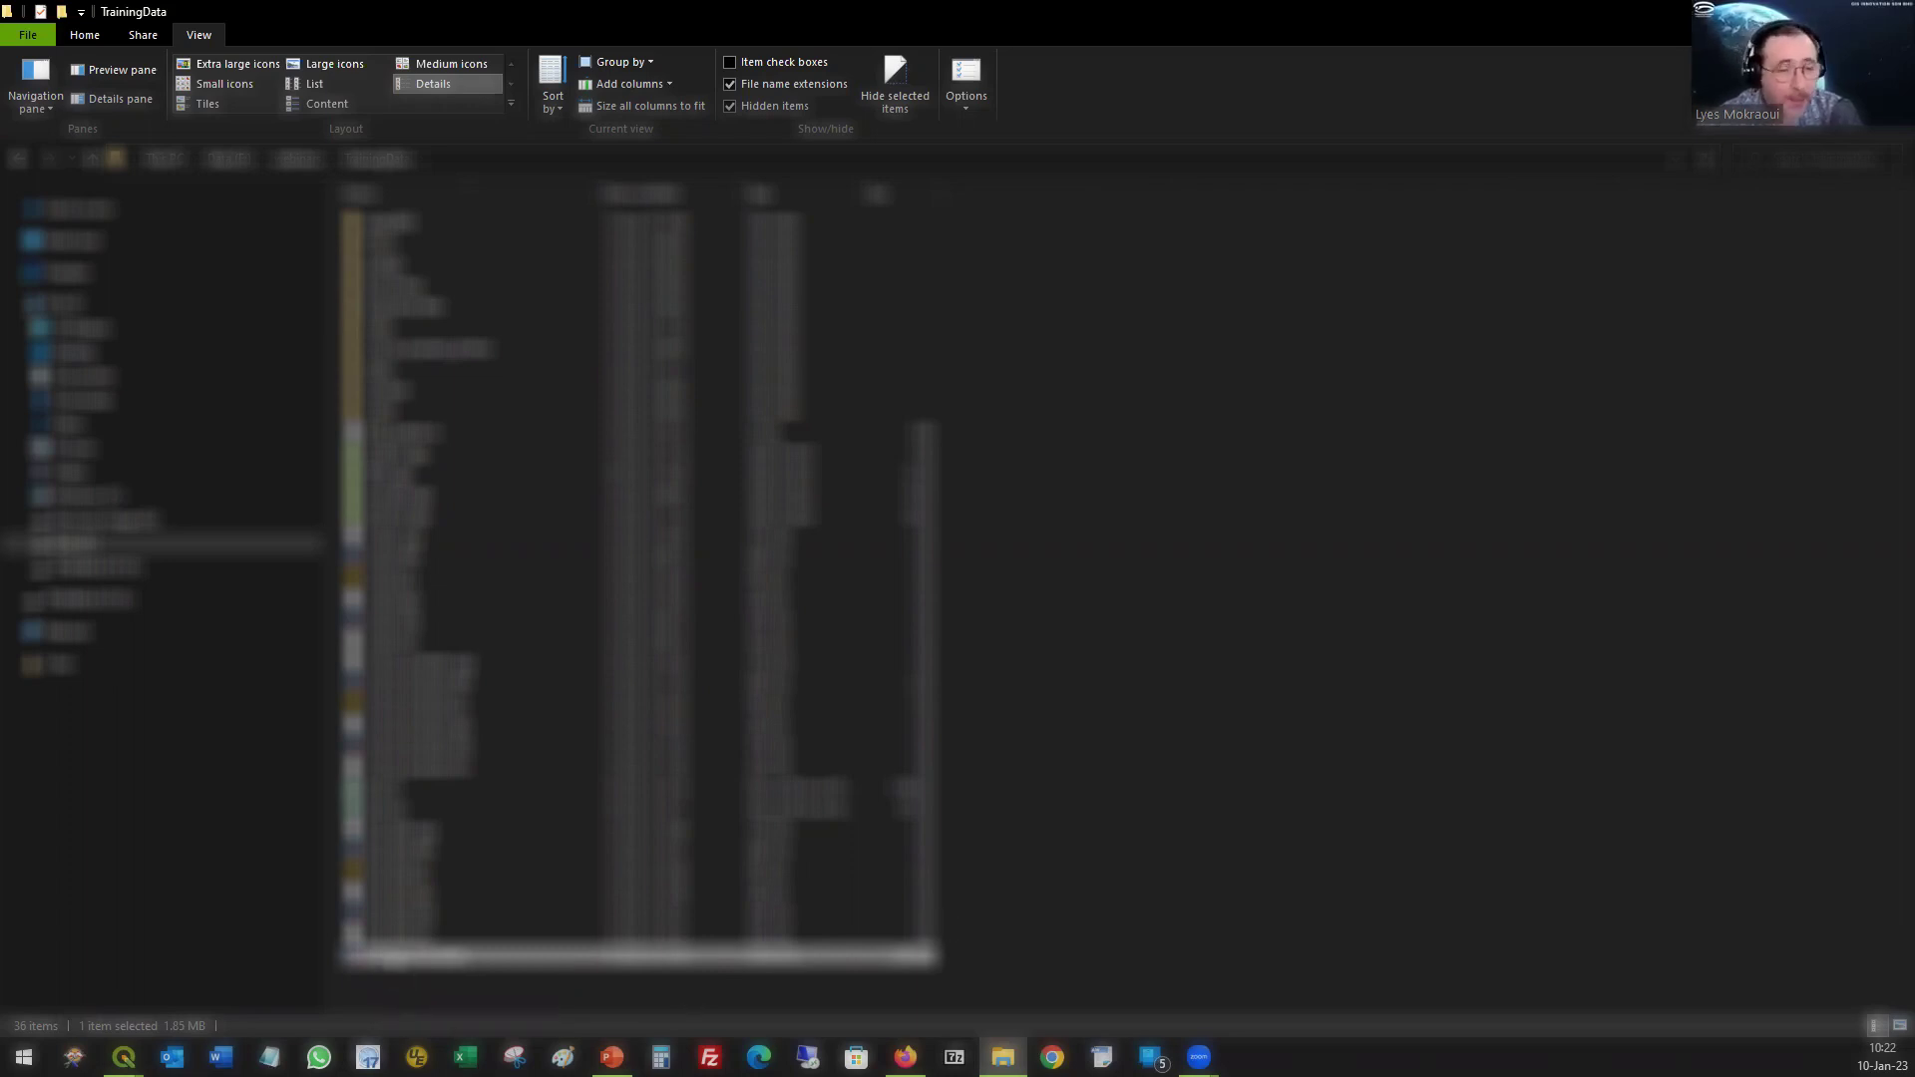
{"action": "left_click_drag", "start_coordinate": [391, 955], "coordinate": [125, 1054]}
{"action": "left_click_drag", "start_coordinate": [273, 996], "coordinate": [1047, 585]}
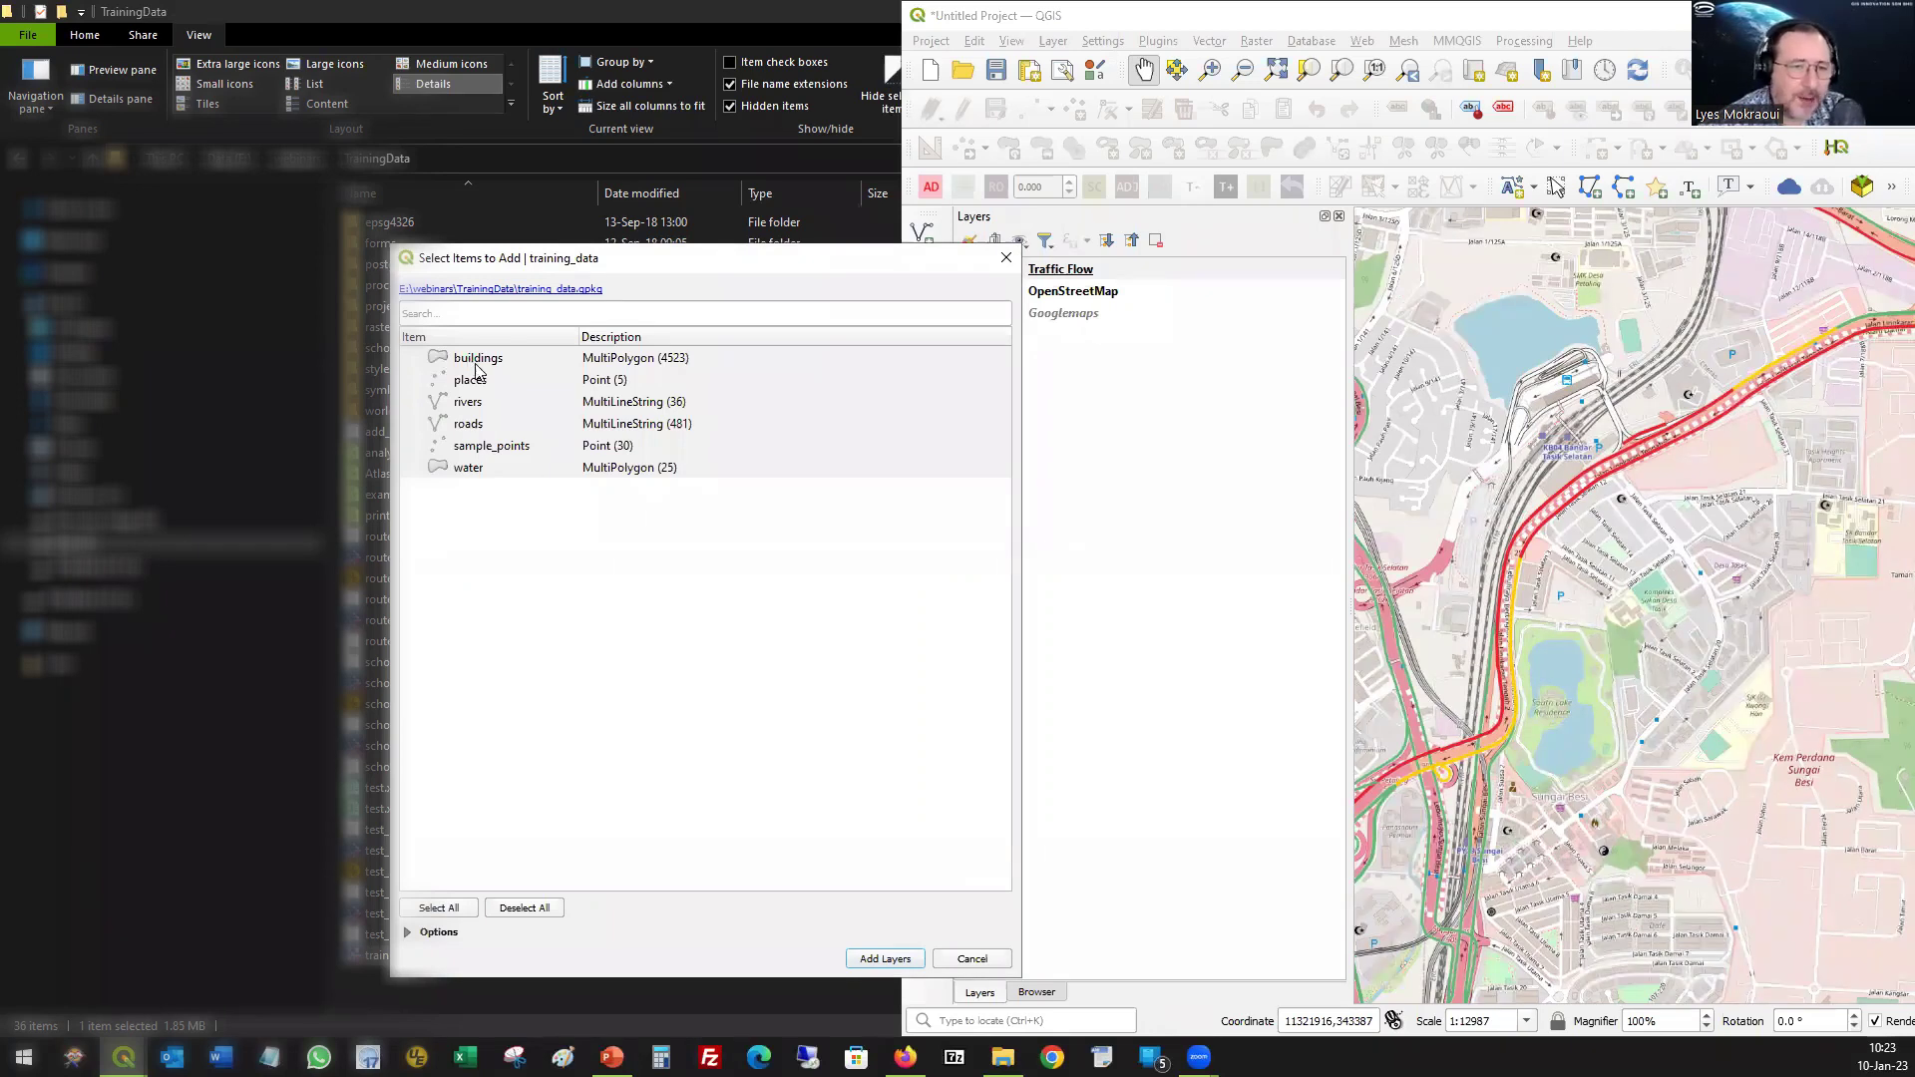
- Add all layers of the training_data GeoPackage: buildings, places, rivers, roads, sample_points and water
{"action": "left_click", "coordinate": [499, 399]}
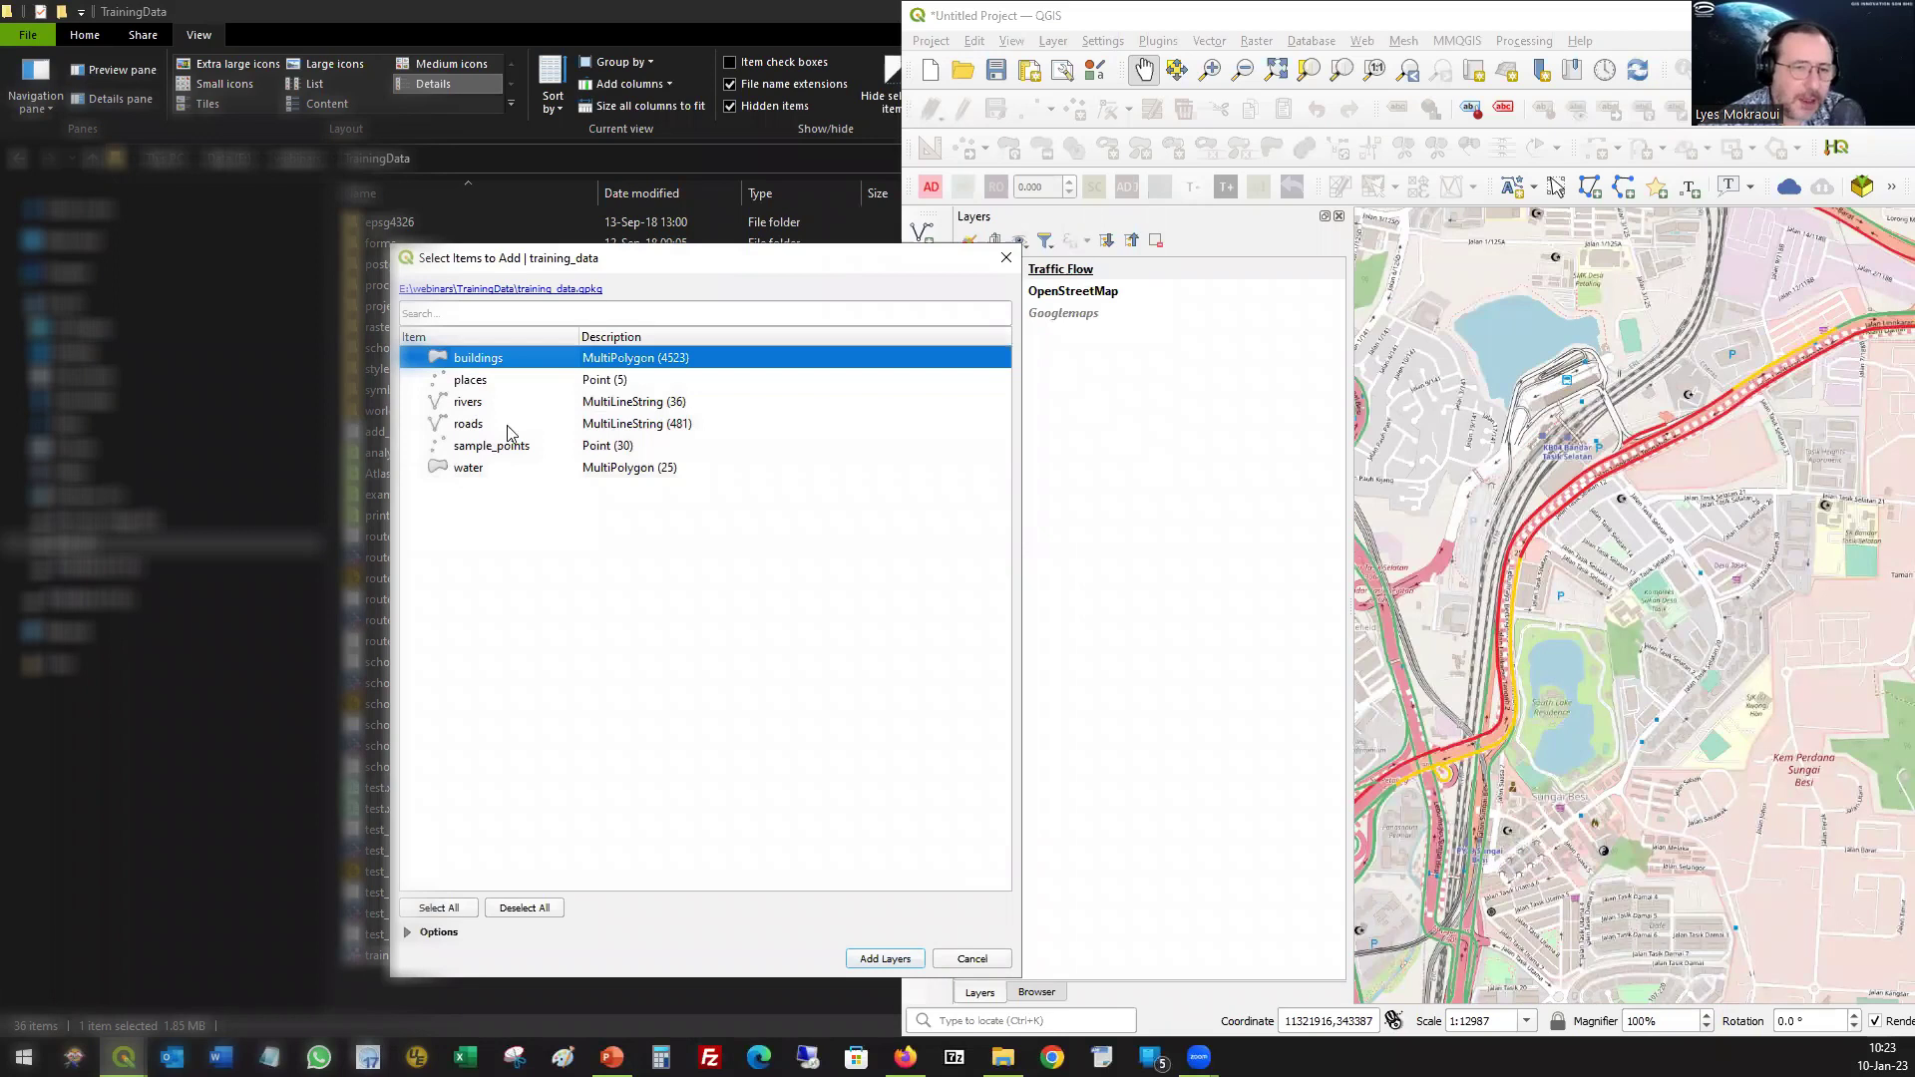
{"action": "key", "text": "Down"}
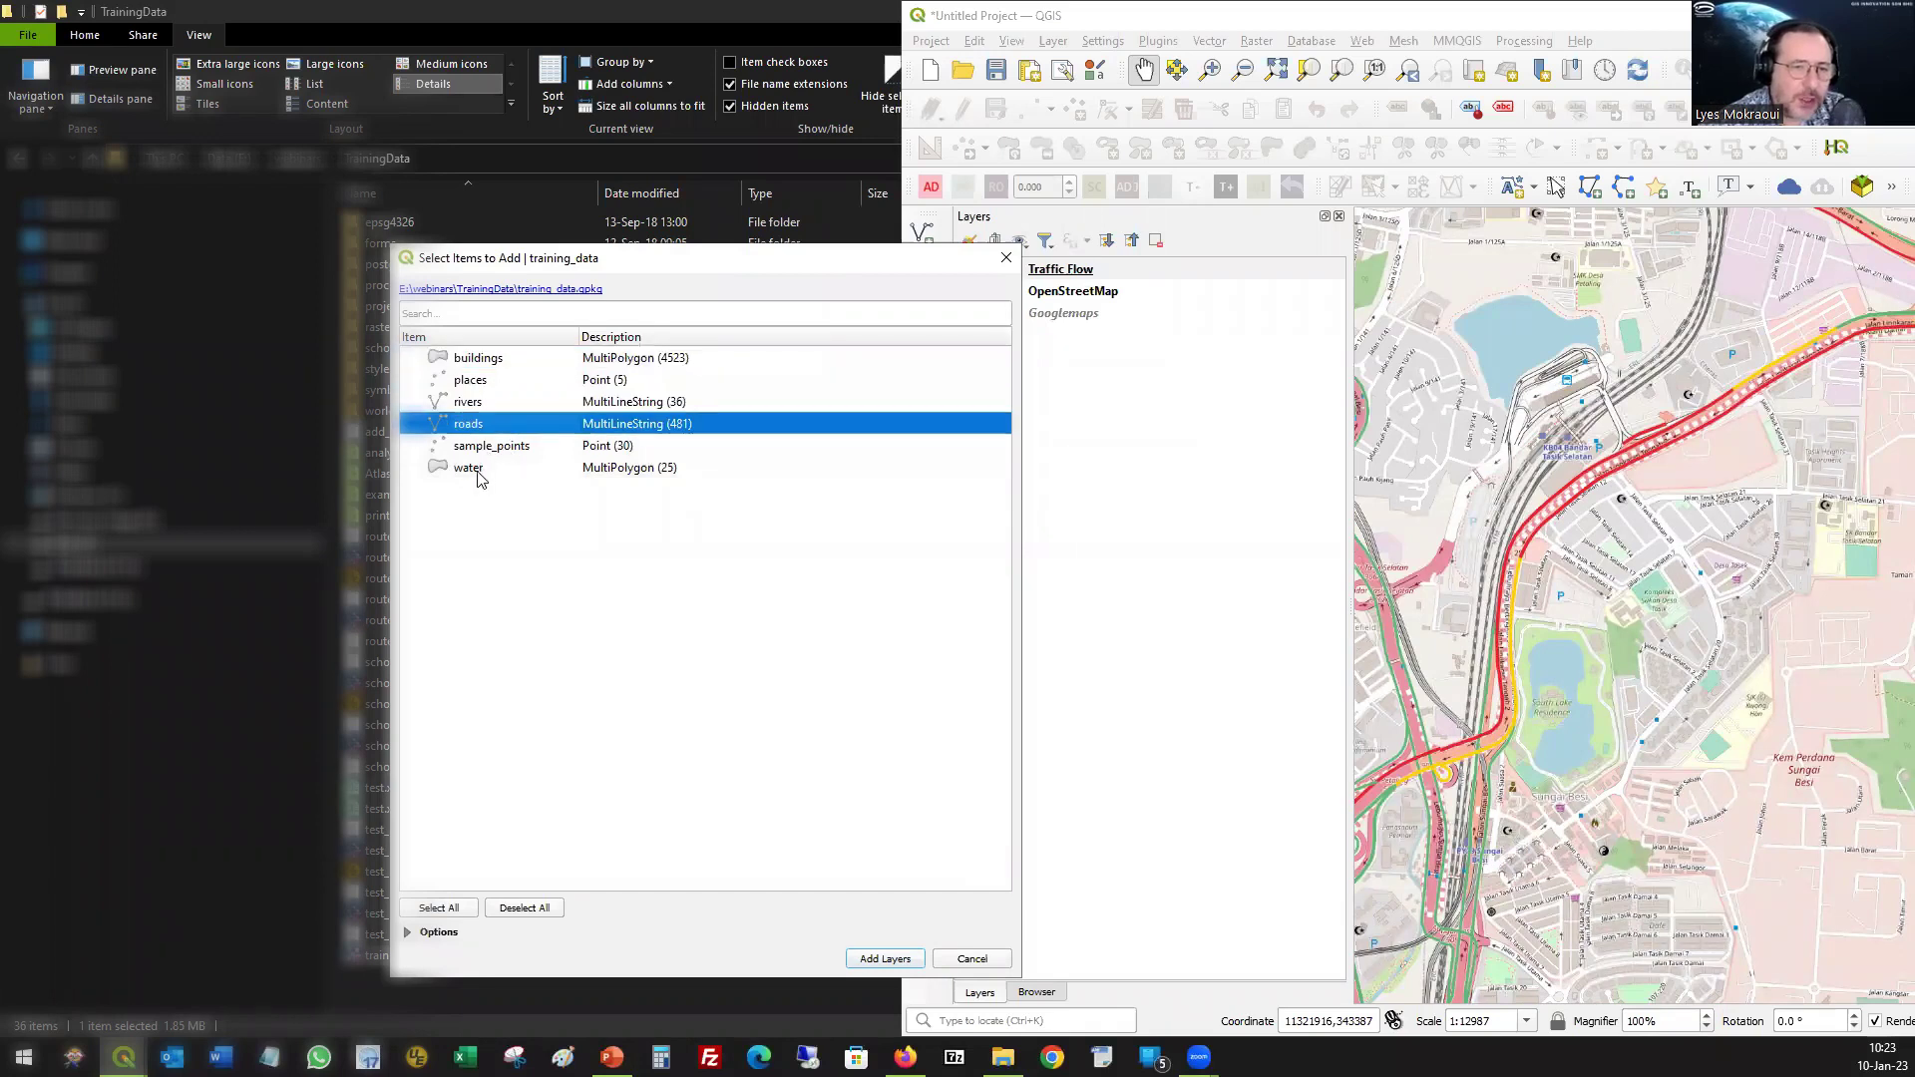
{"action": "left_click", "coordinate": [486, 448]}
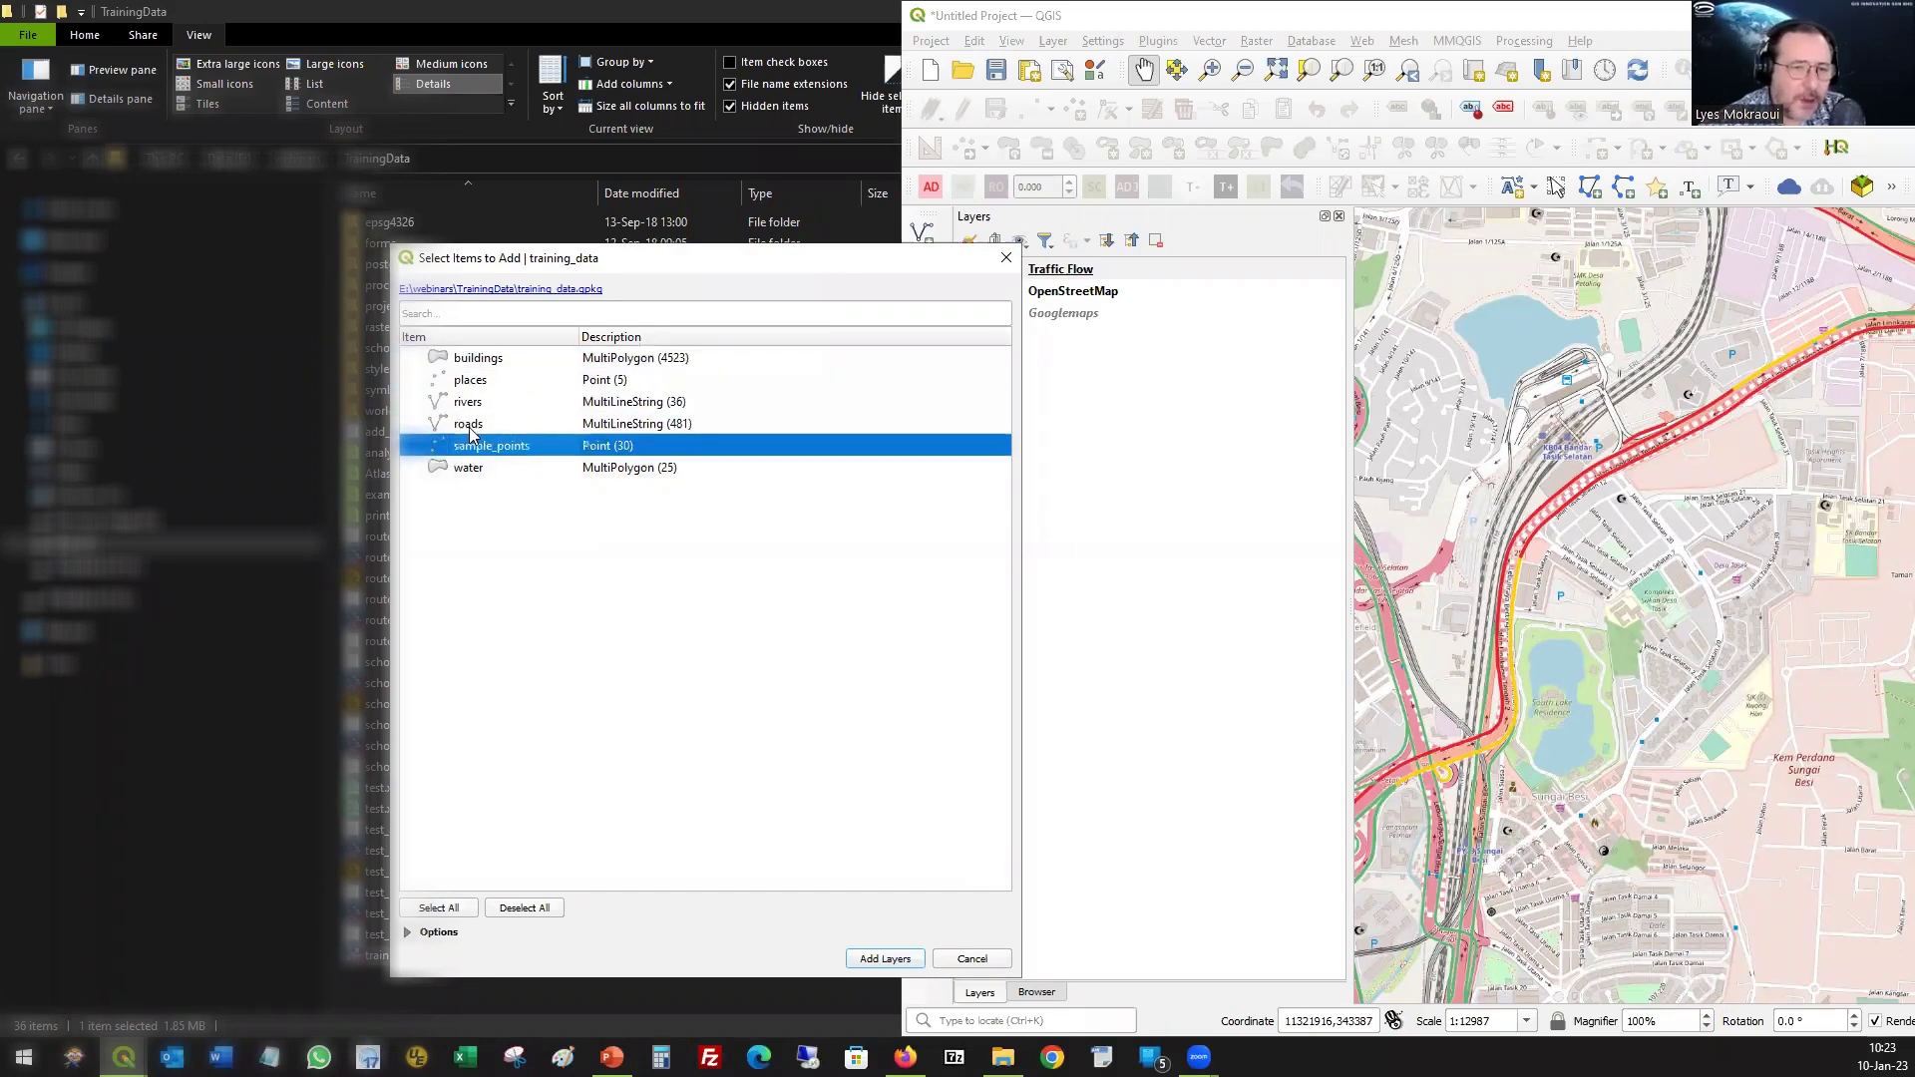
{"action": "key", "text": "Up"}
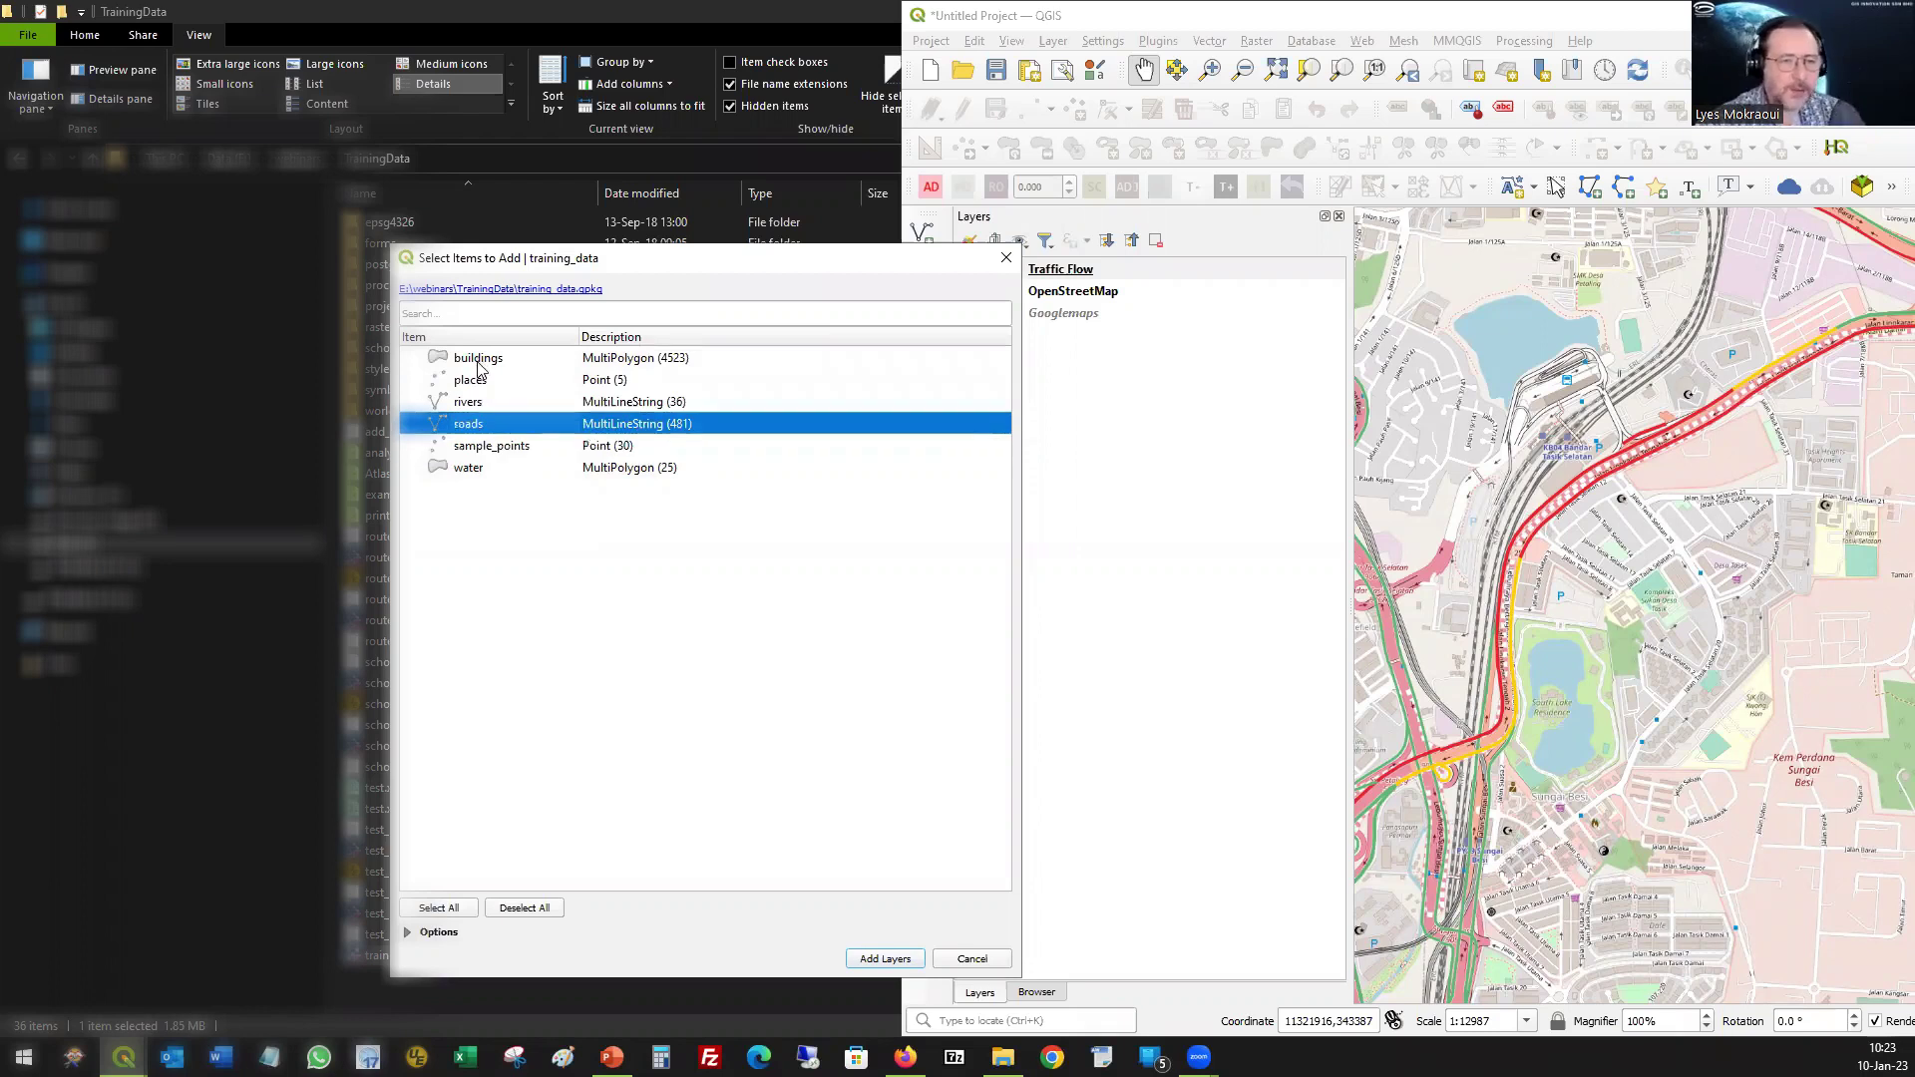
{"action": "left_click", "coordinate": [477, 361]}
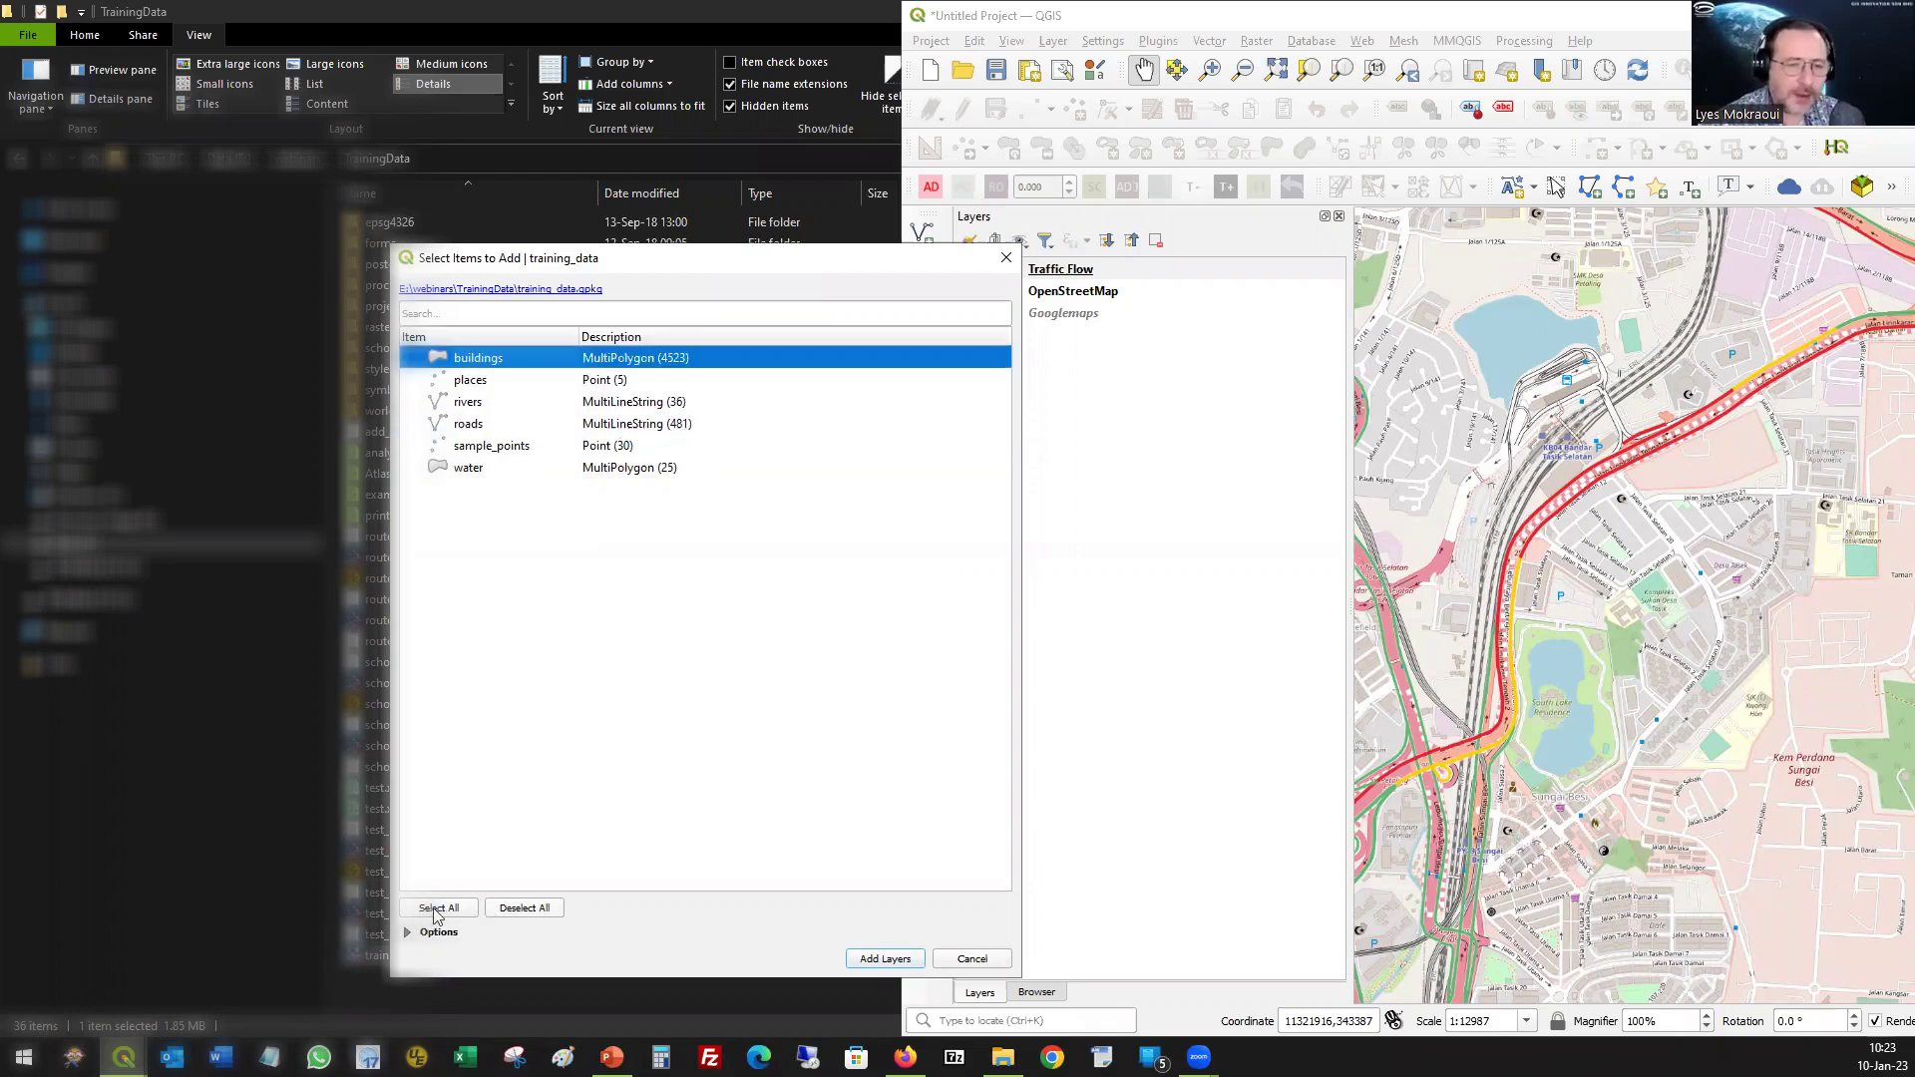
{"action": "left_click", "coordinate": [436, 910]}
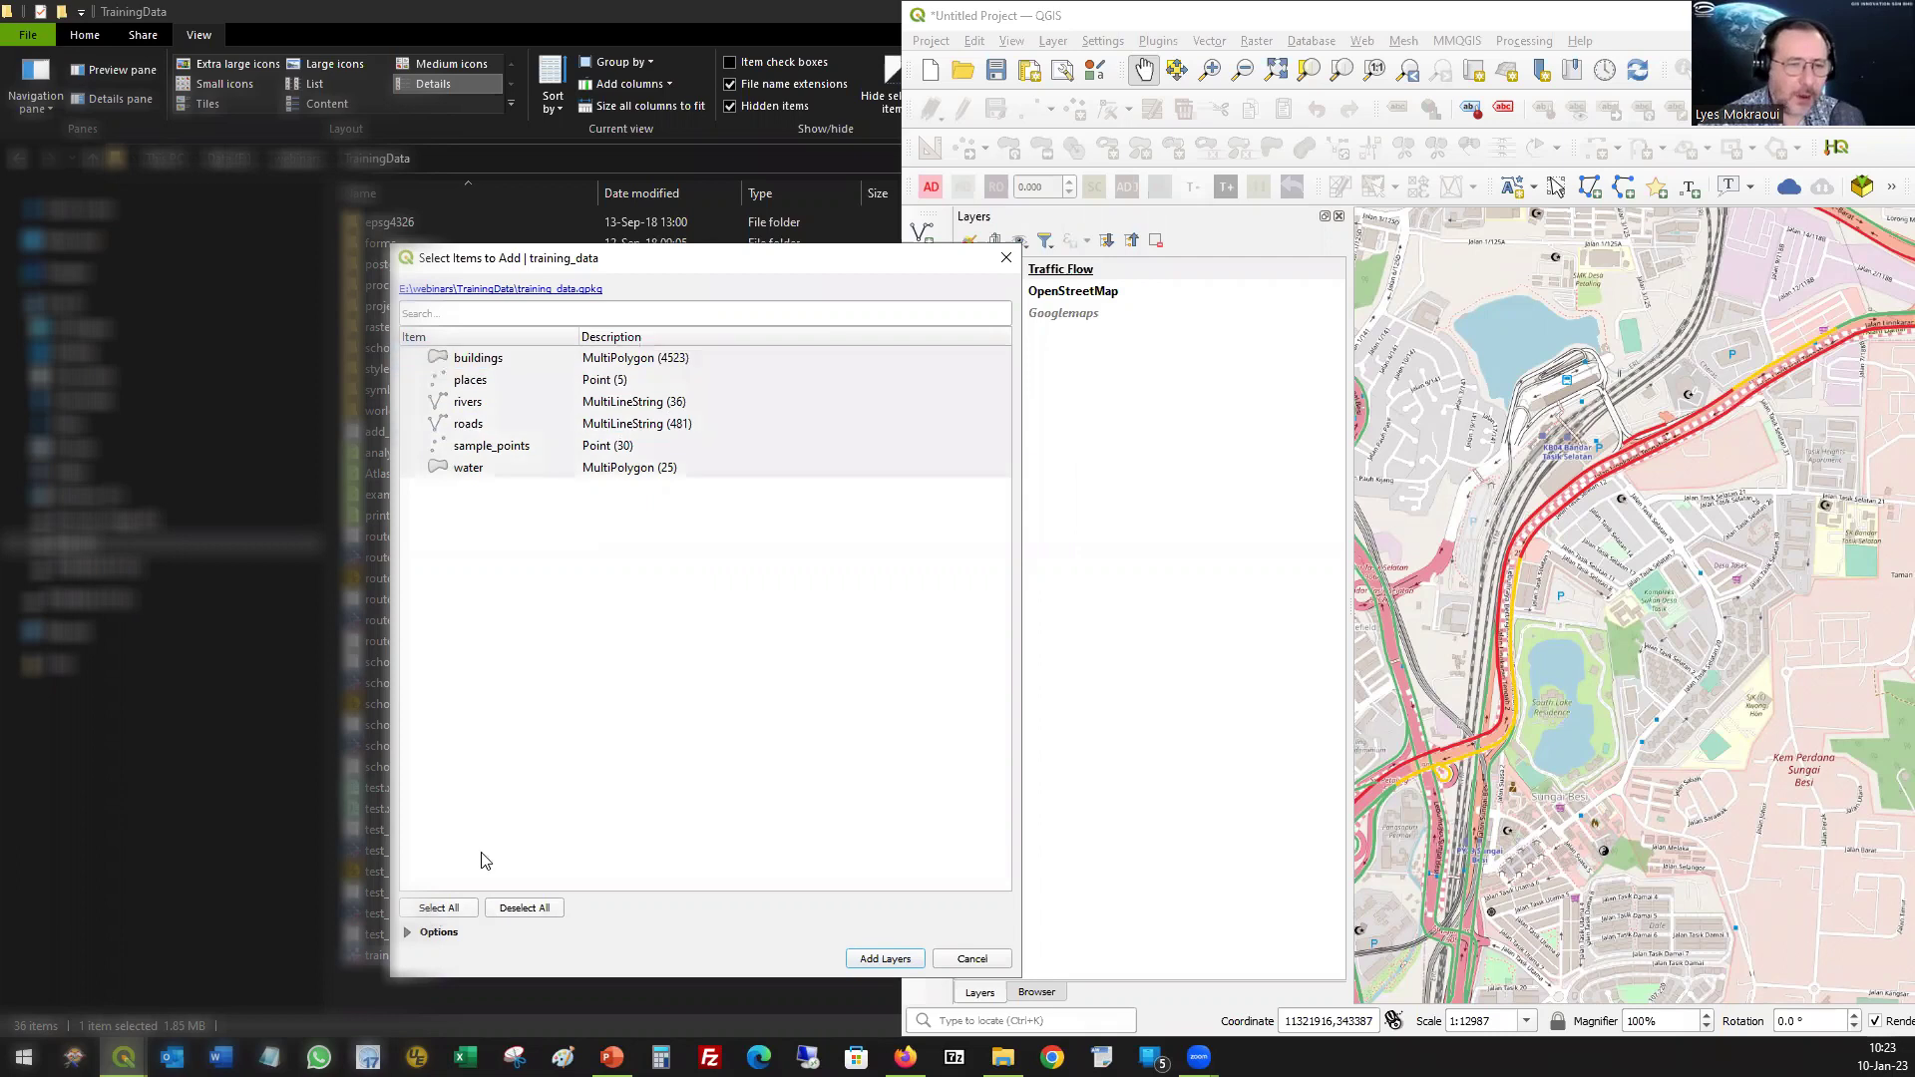
{"action": "left_click", "coordinate": [884, 959]}
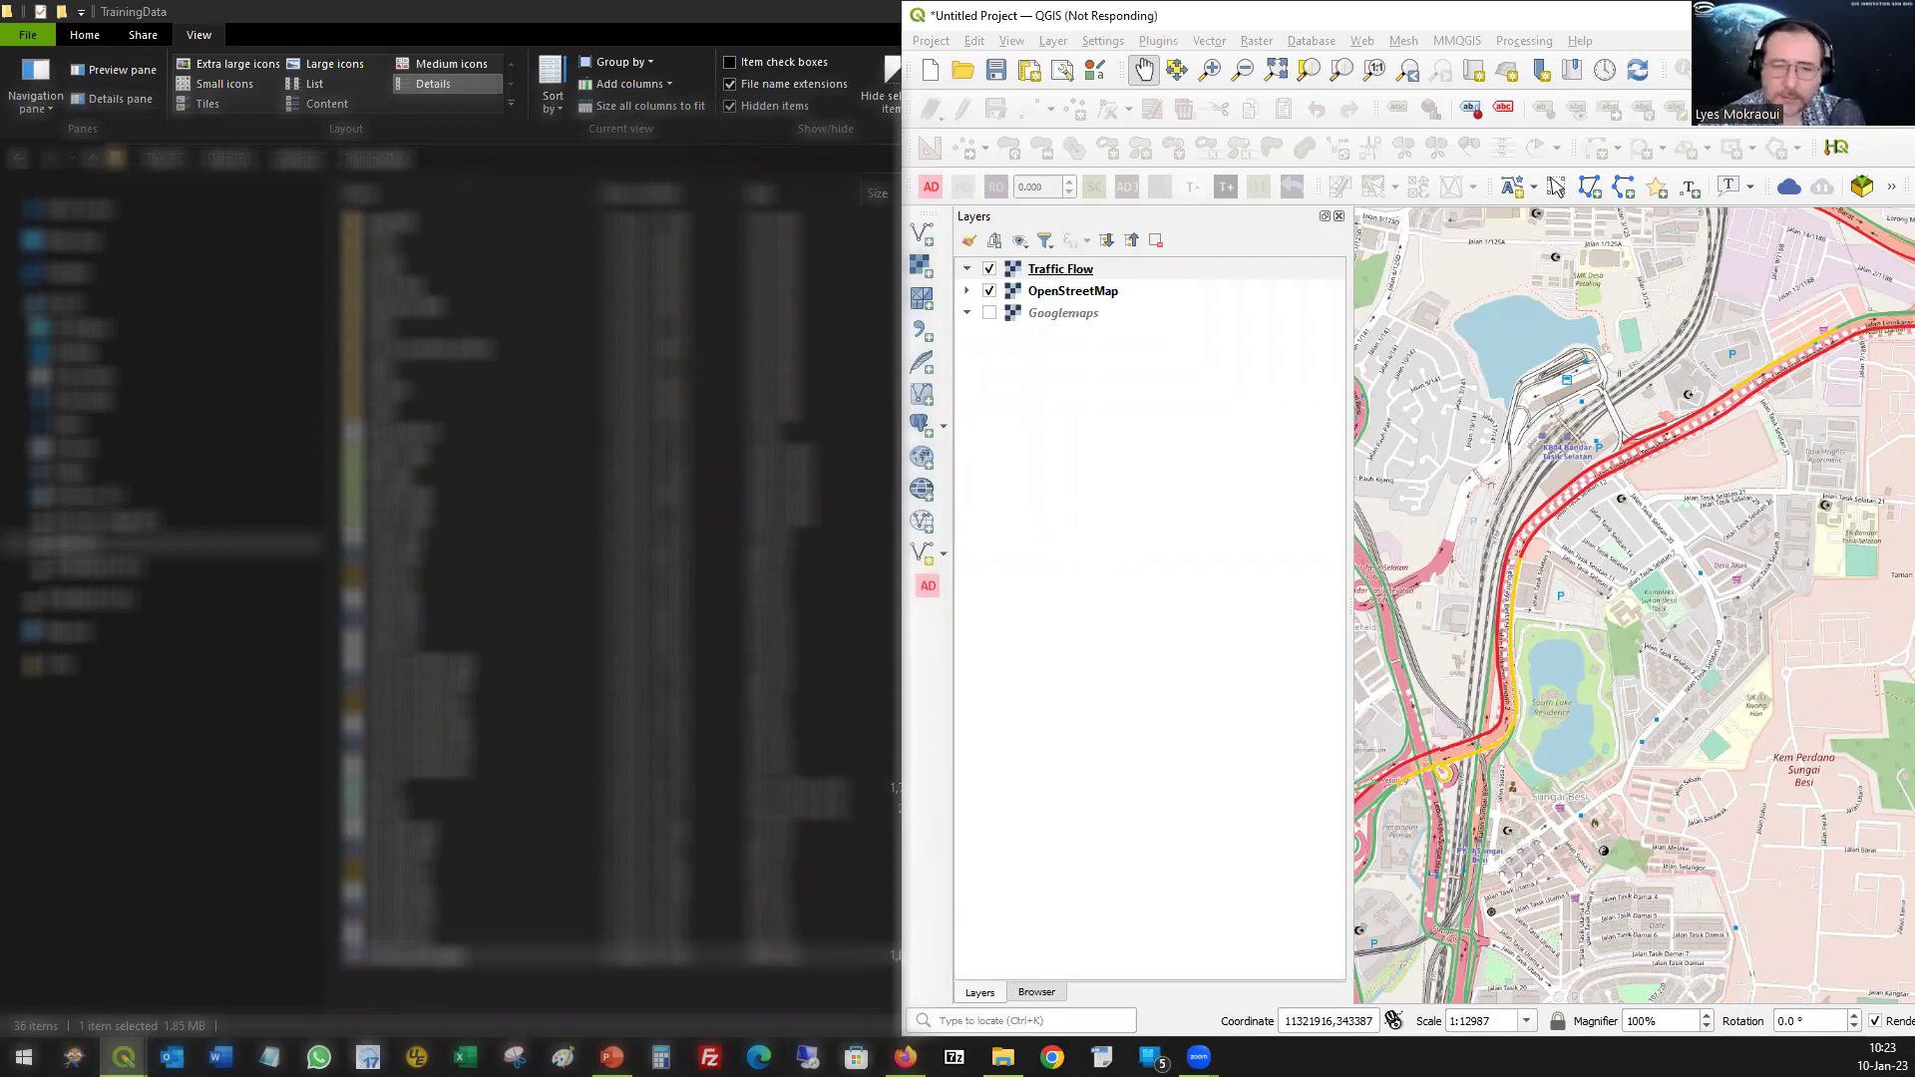
- Hide the OpenStreetMap and Traffic Flow layers so only the training_data group remains switched on
{"action": "mouse_move", "coordinate": [123, 1057]}
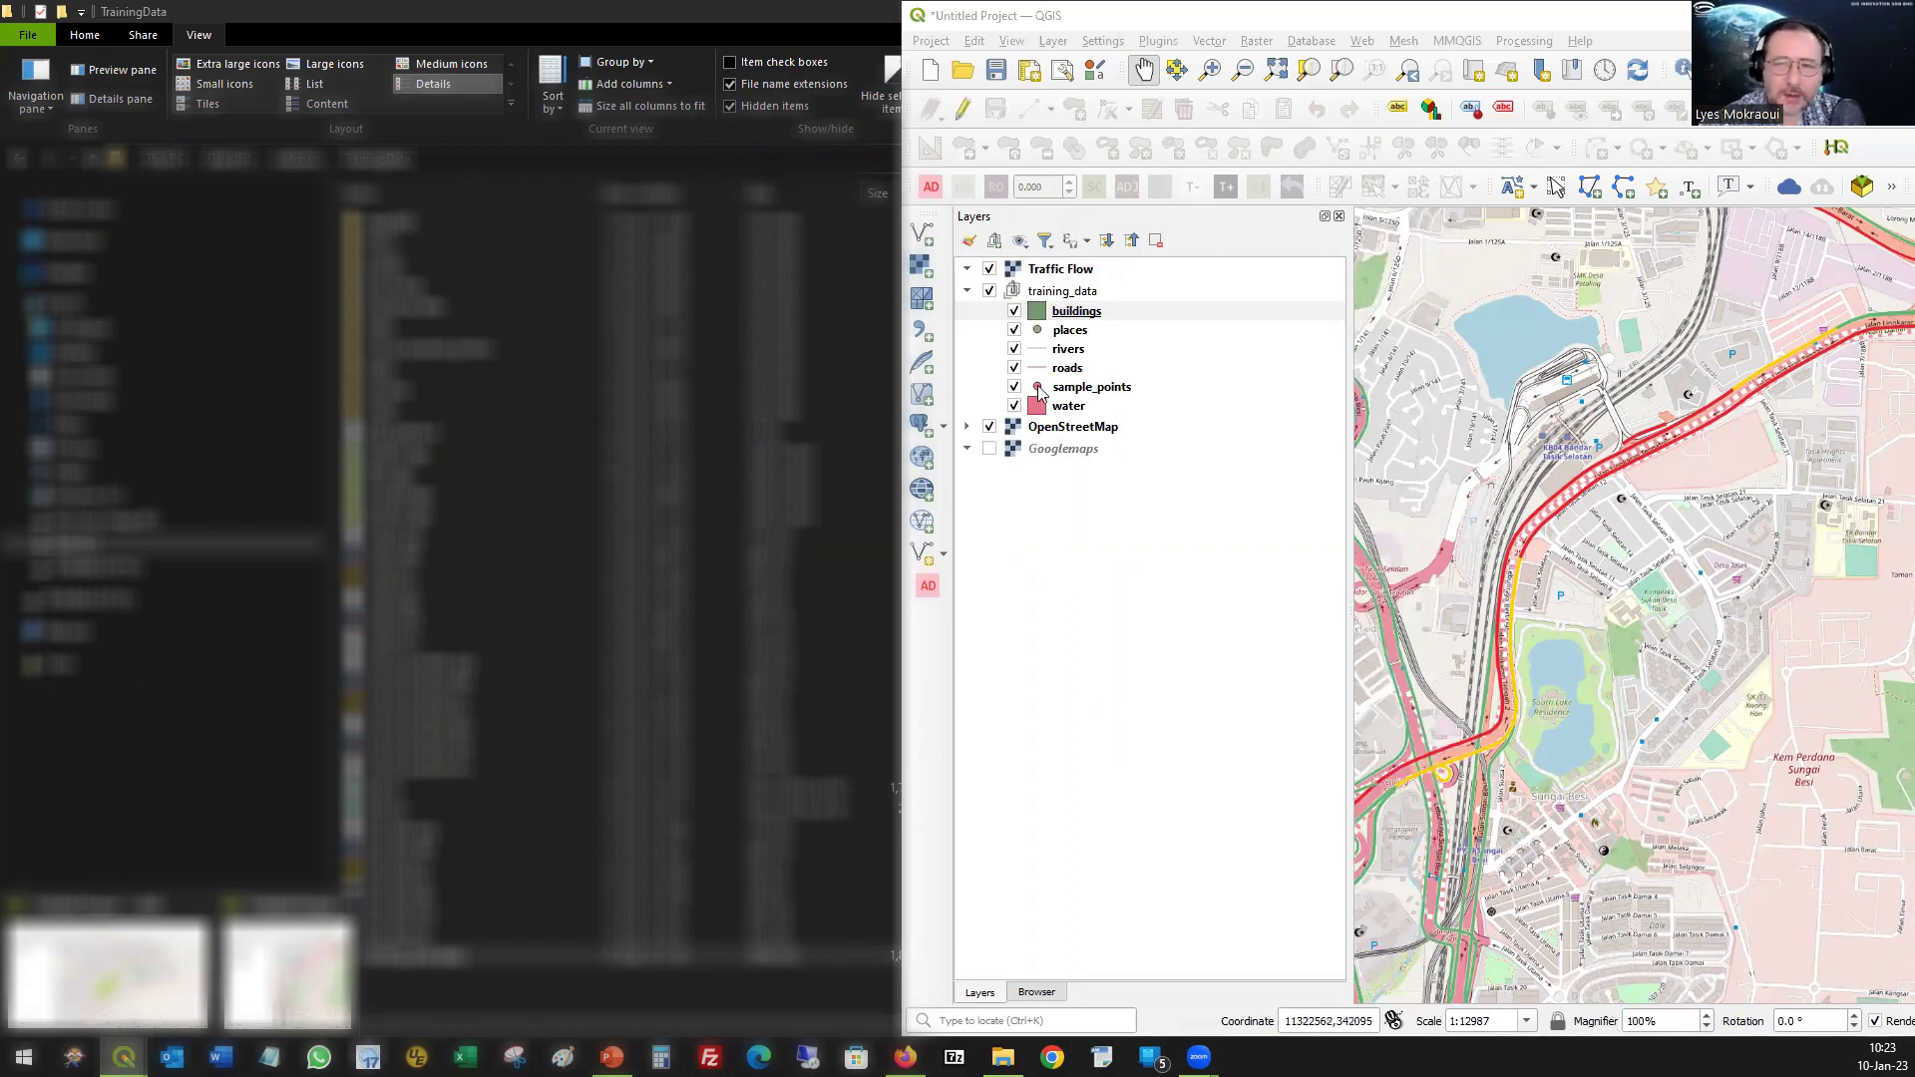
{"action": "left_click_drag", "start_coordinate": [1592, 632], "coordinate": [1398, 784]}
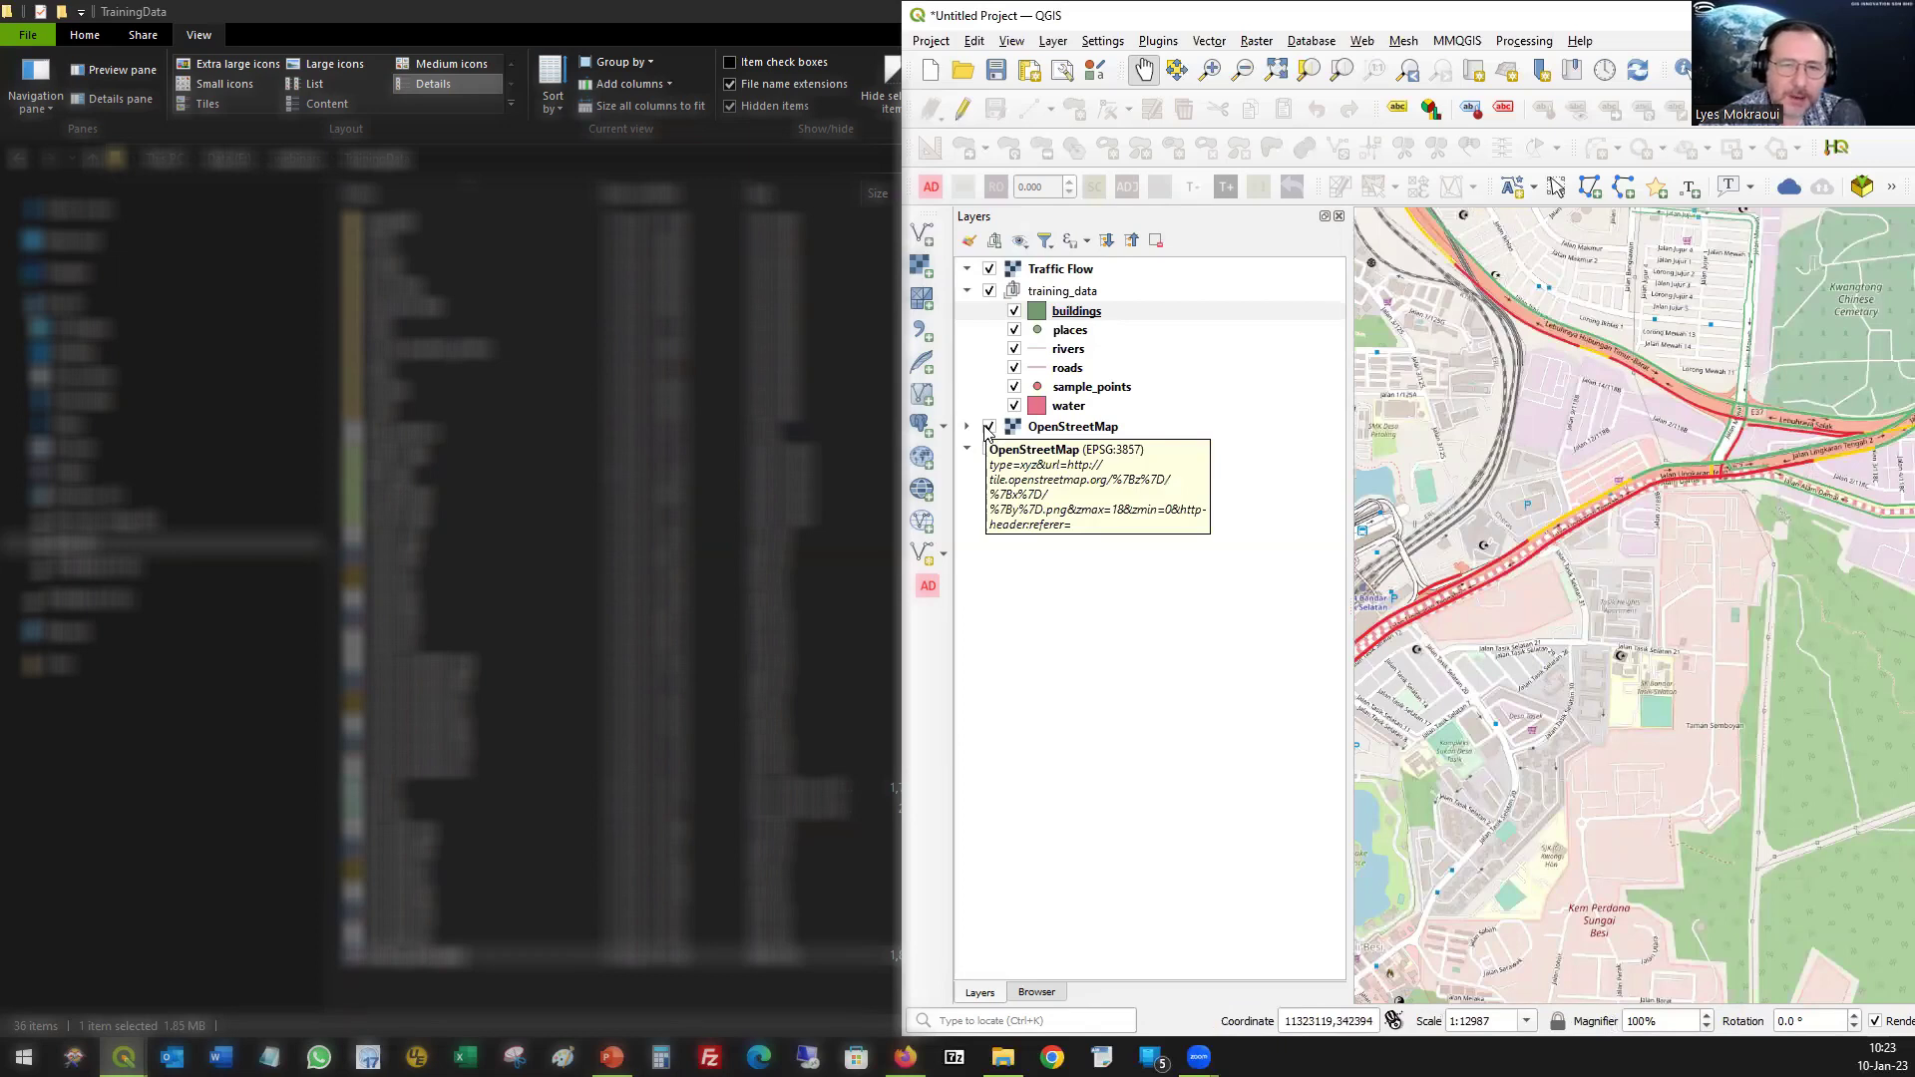
{"action": "left_click", "coordinate": [988, 427]}
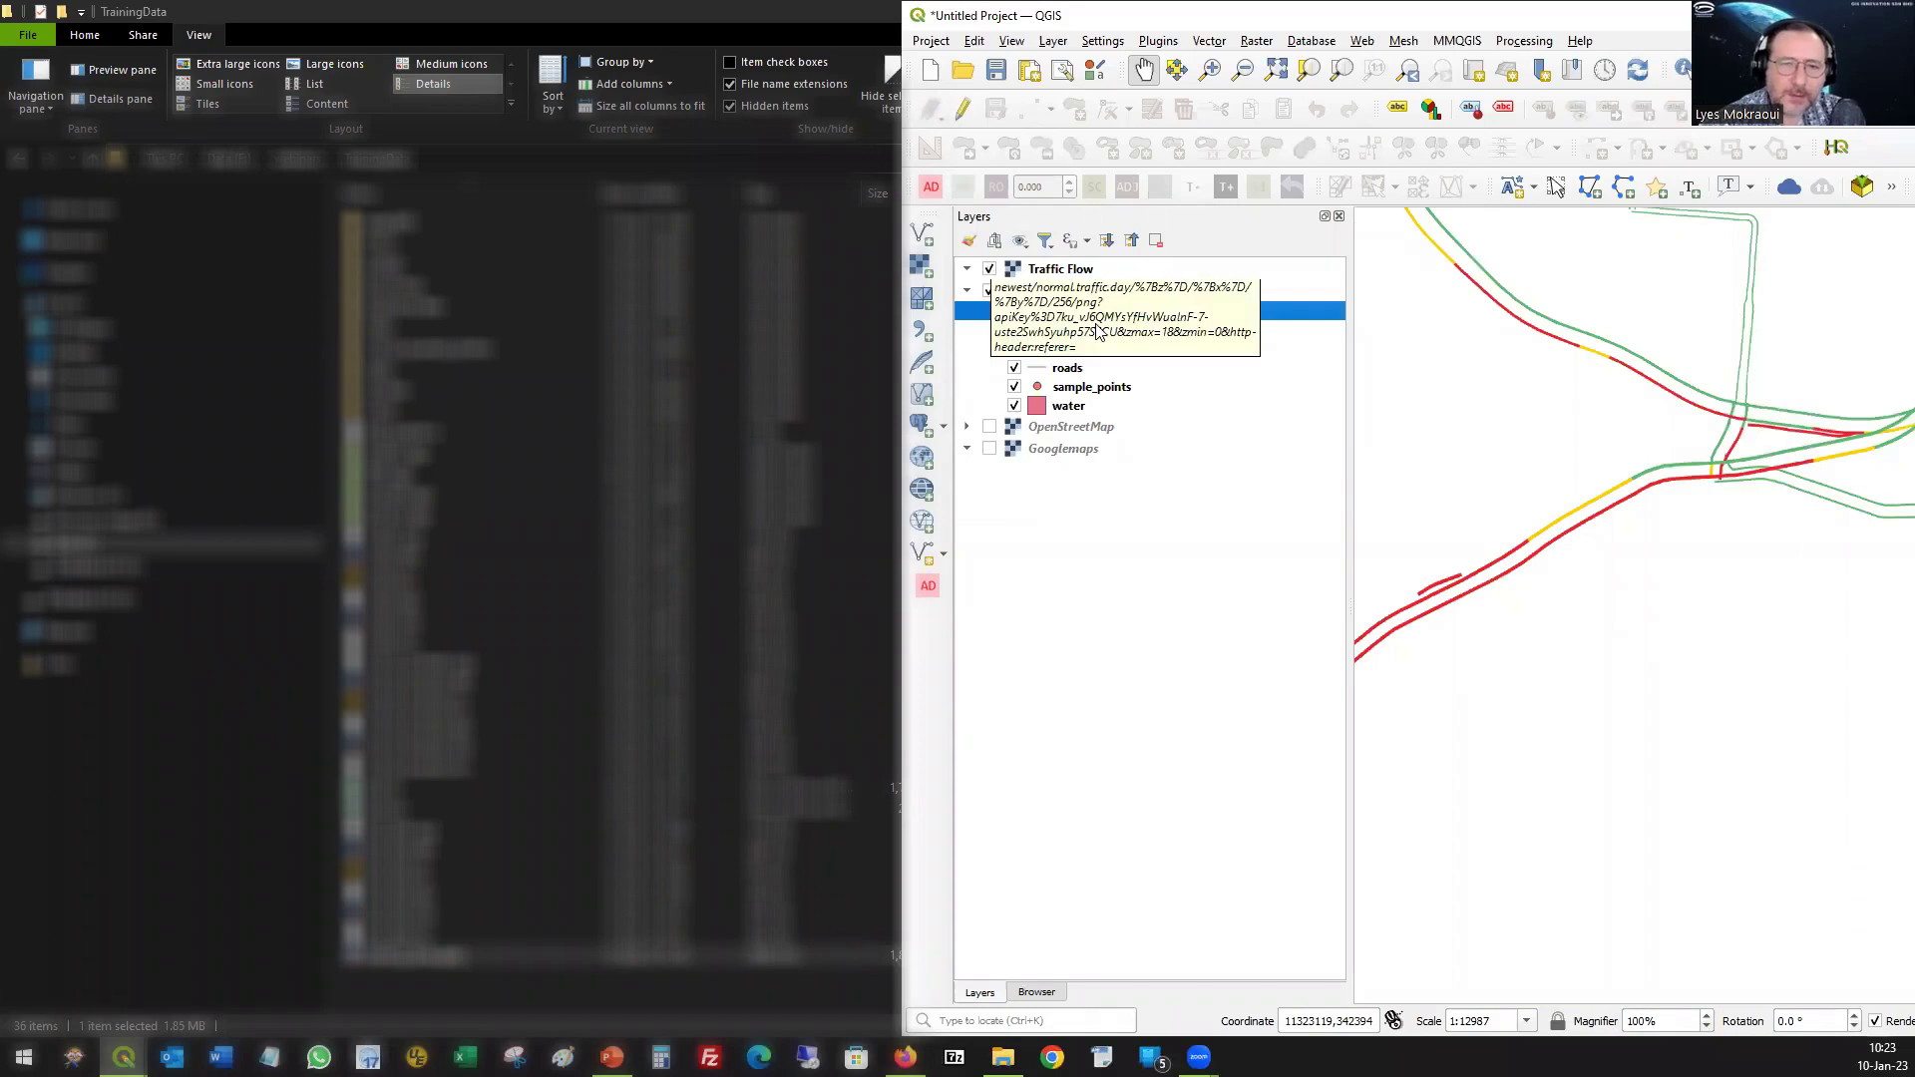
{"action": "left_click", "coordinate": [988, 268]}
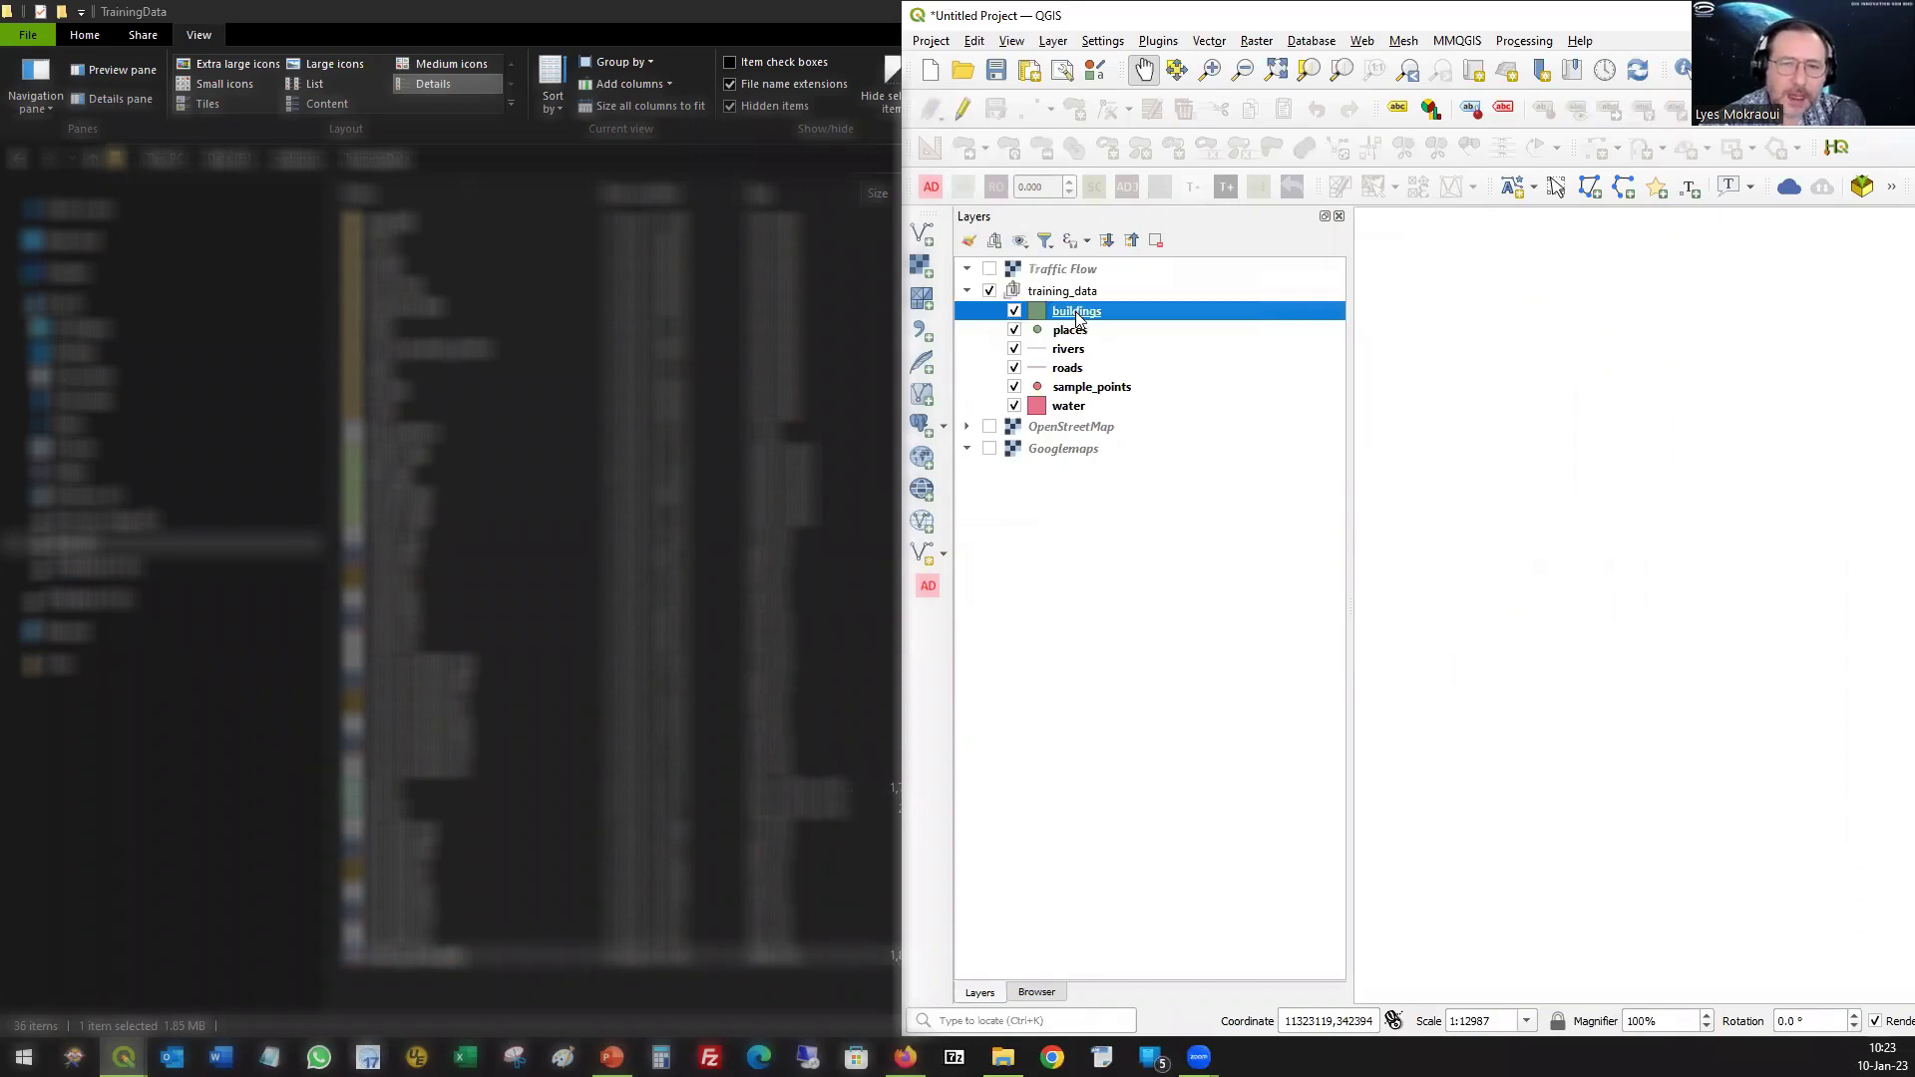
- Zoom to the buildings layer's extent, maximize the project window, and examine the town's building footprints up close
{"action": "right_click", "coordinate": [1078, 316]}
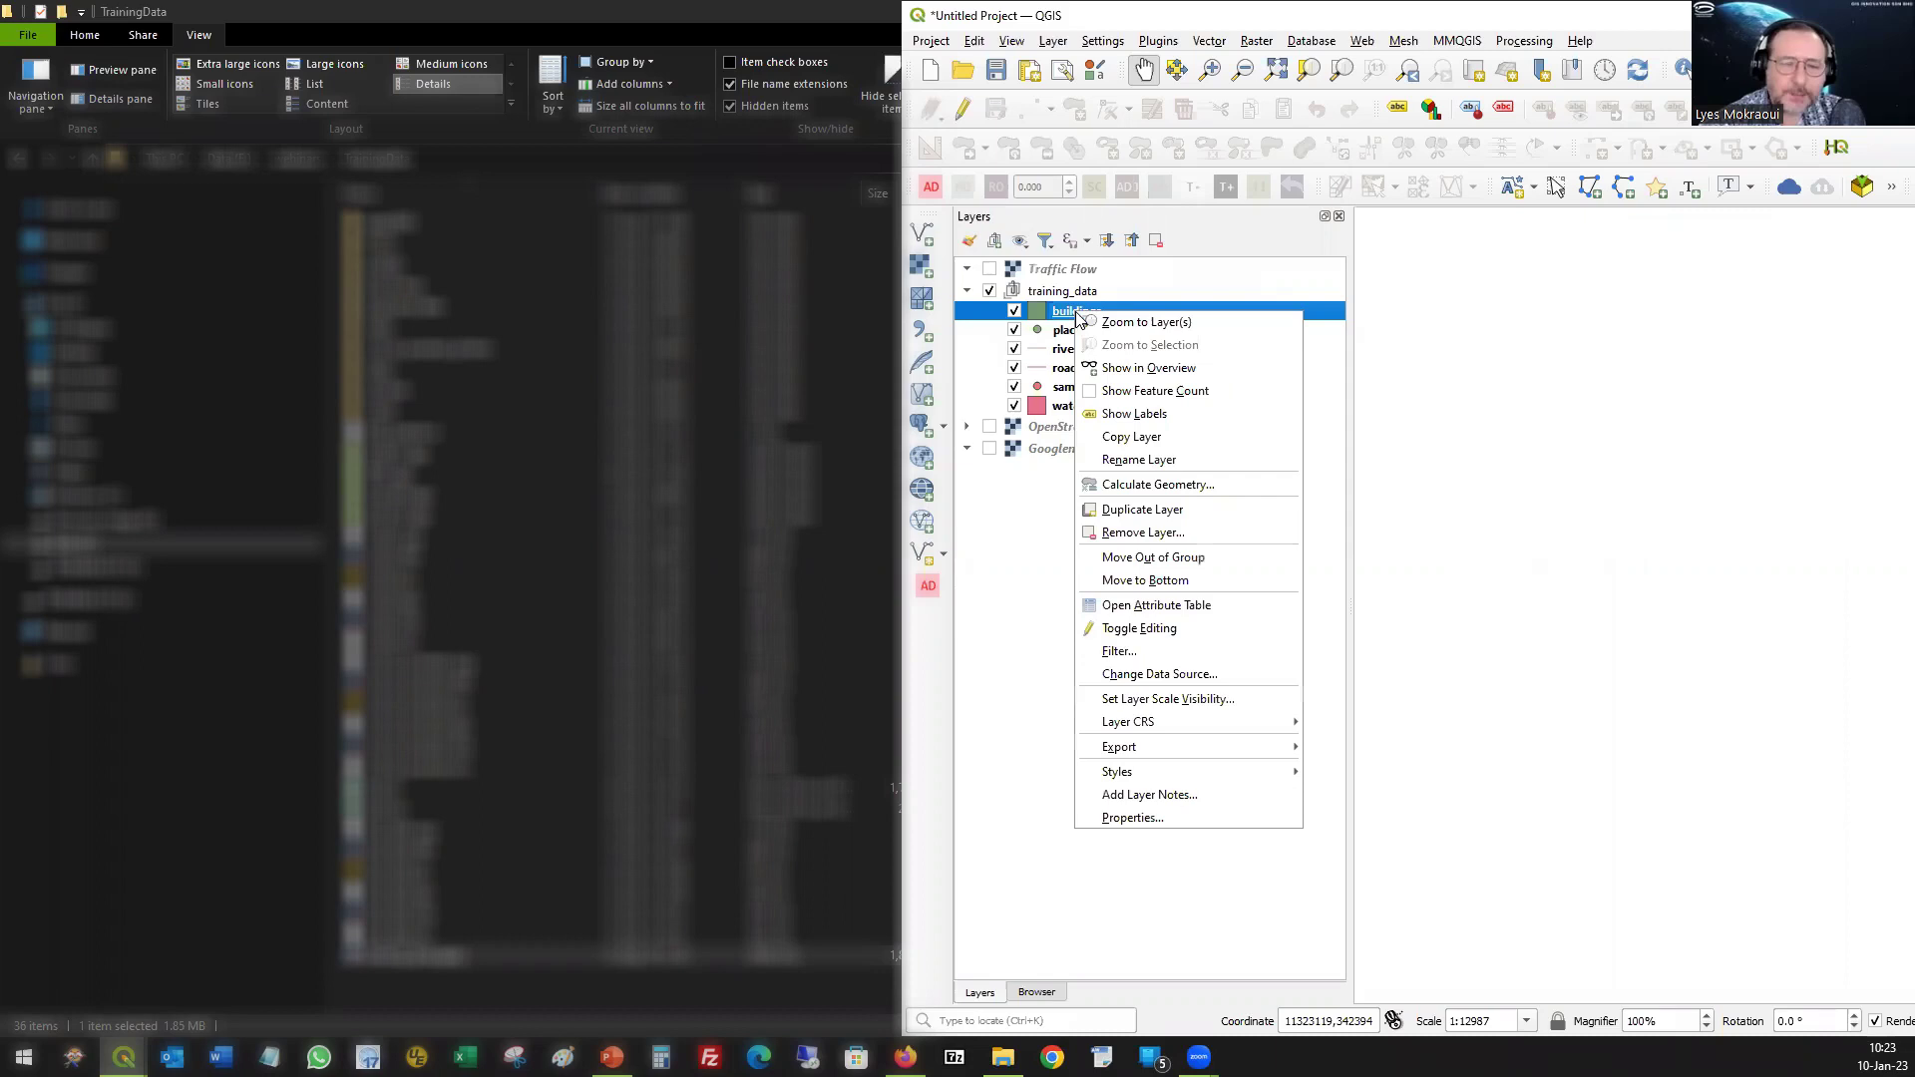
{"action": "left_click", "coordinate": [1240, 332]}
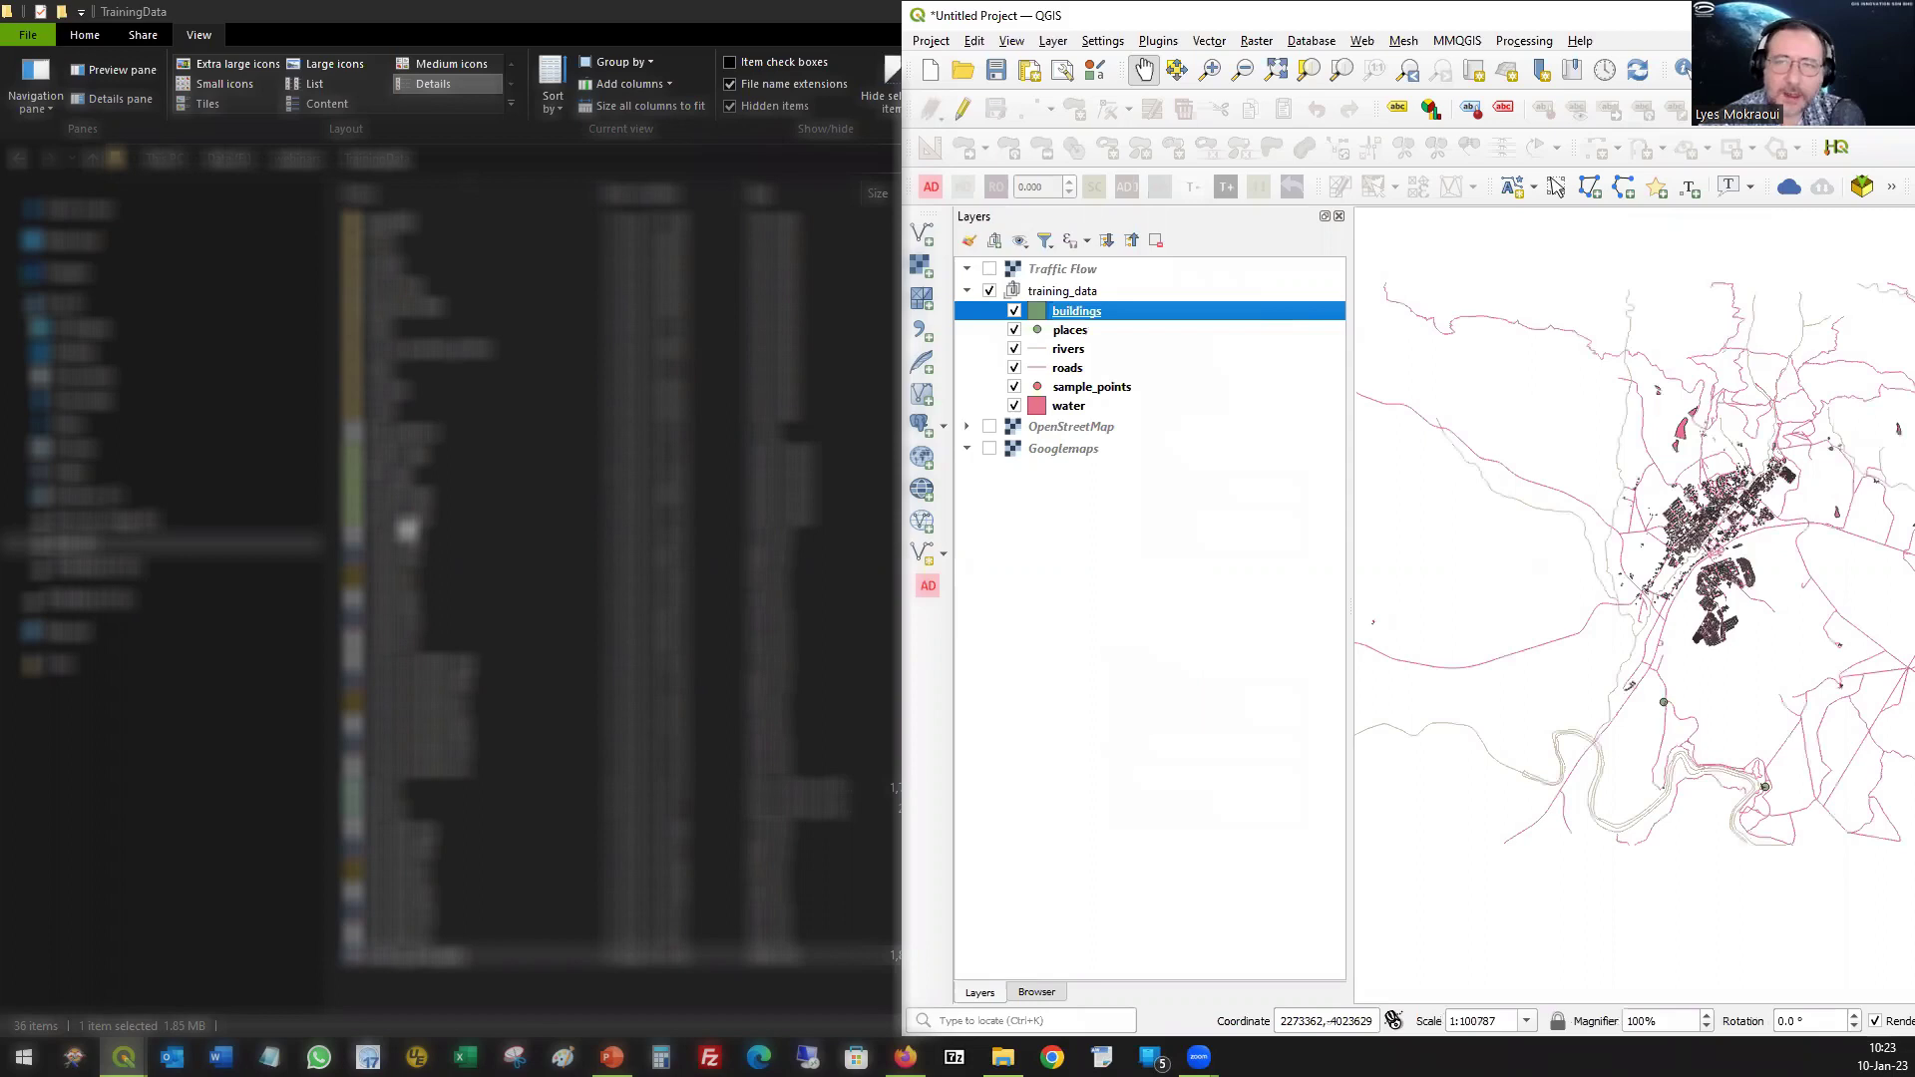
{"action": "key", "text": "super+Up"}
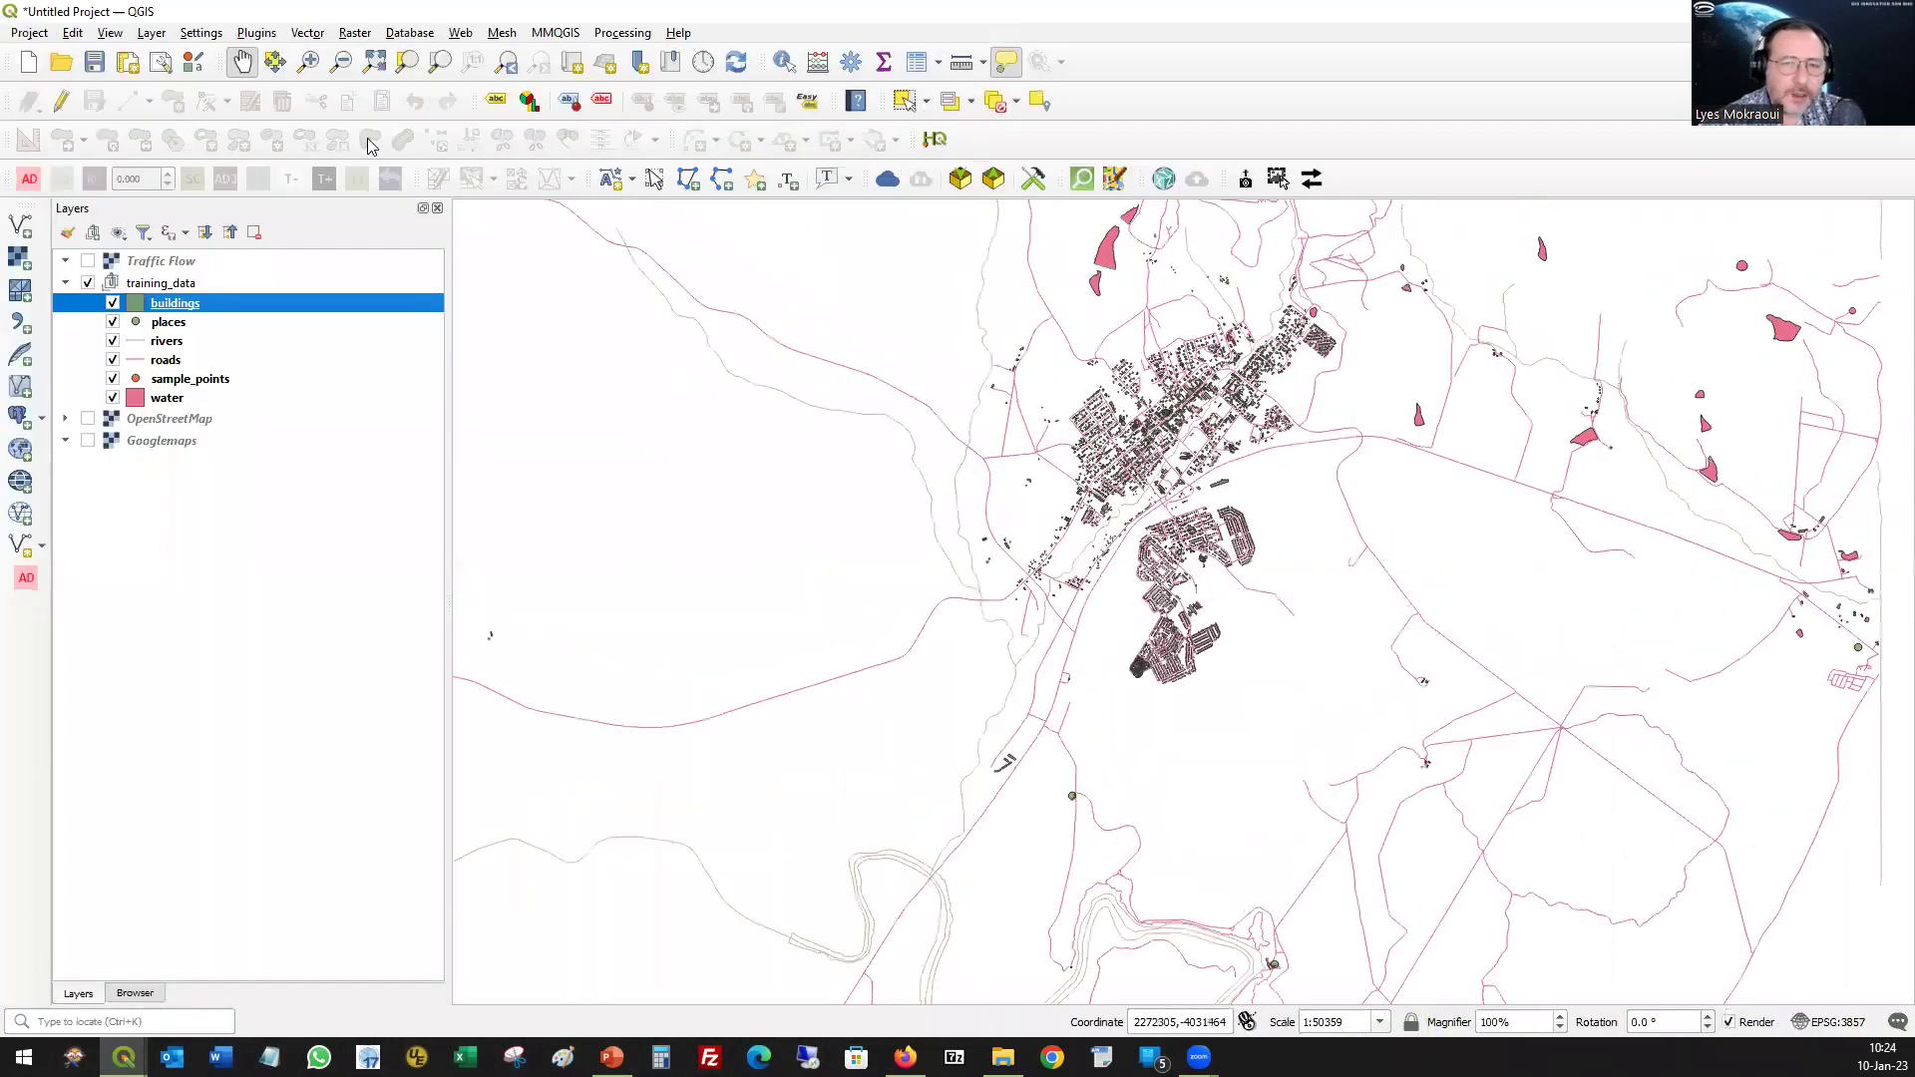
{"action": "left_click", "coordinate": [309, 61]}
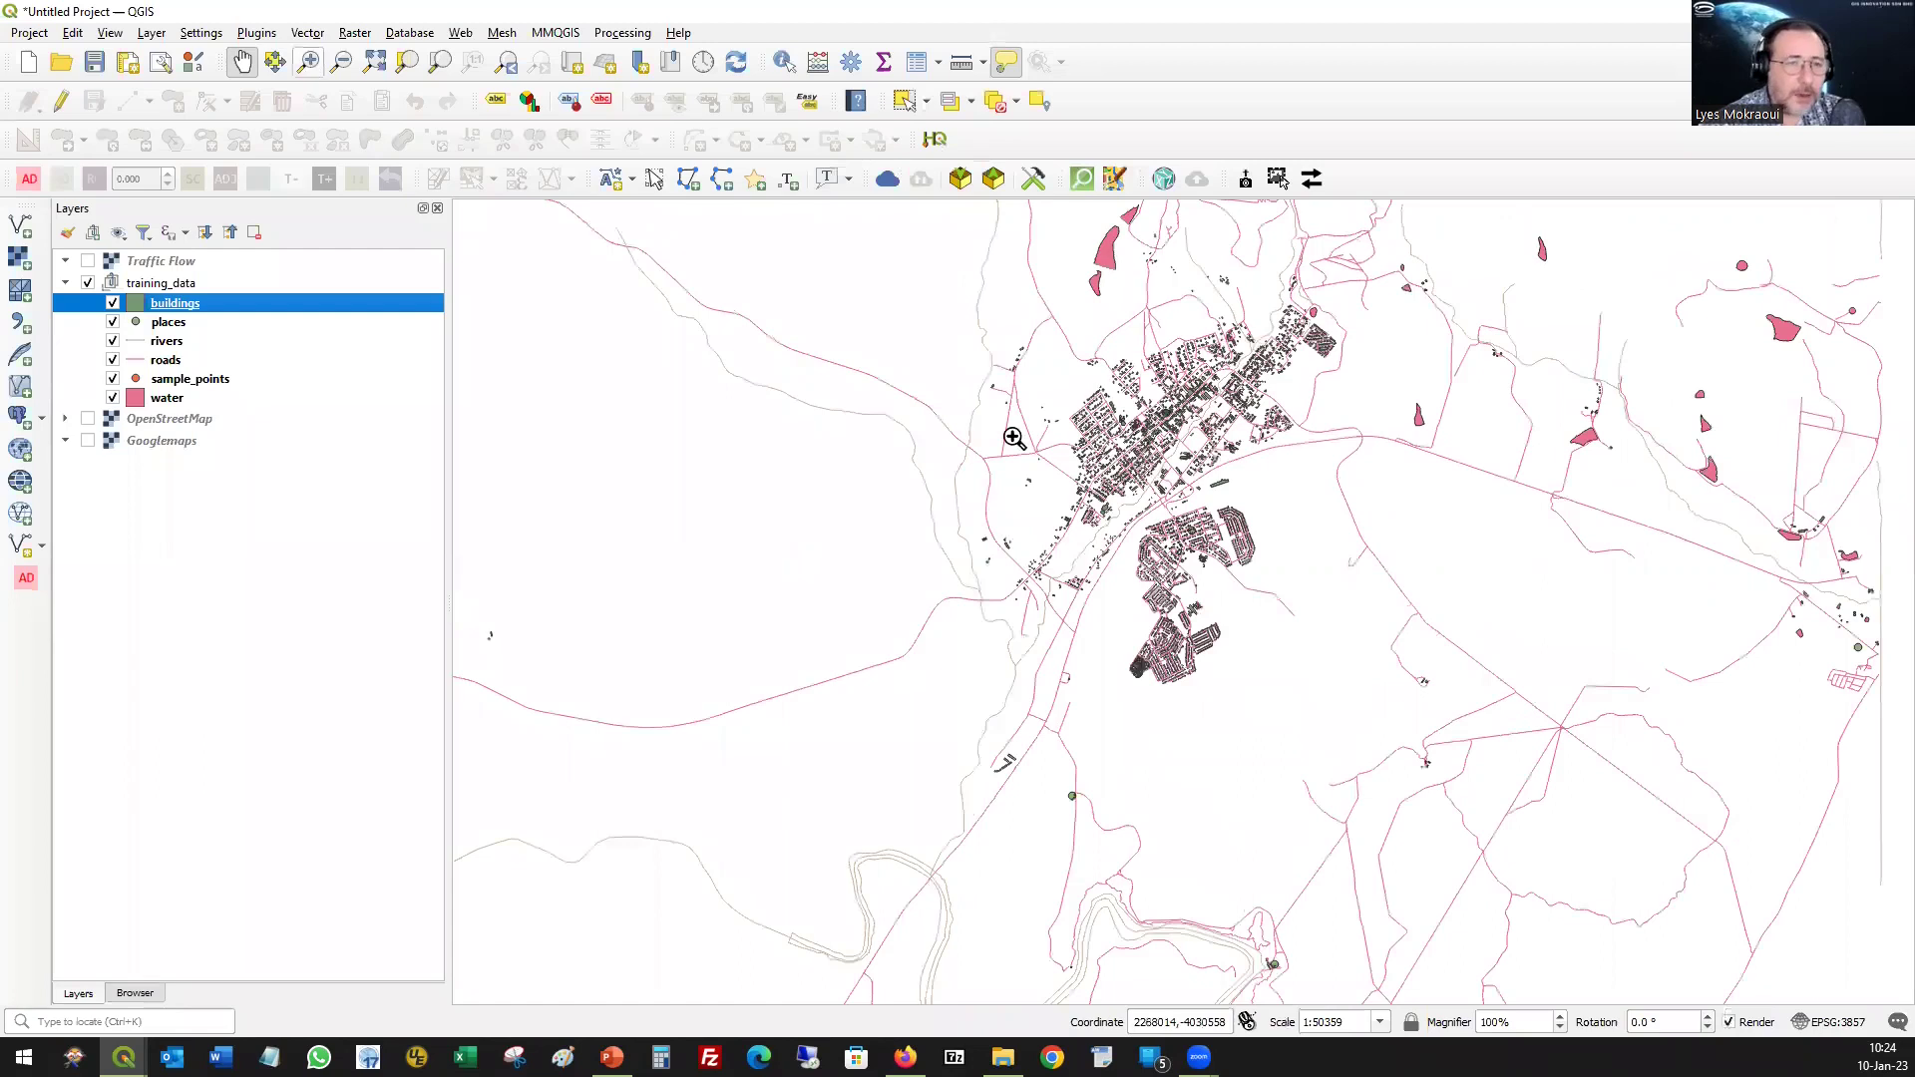
{"action": "left_click_drag", "start_coordinate": [1084, 386], "coordinate": [1226, 545]}
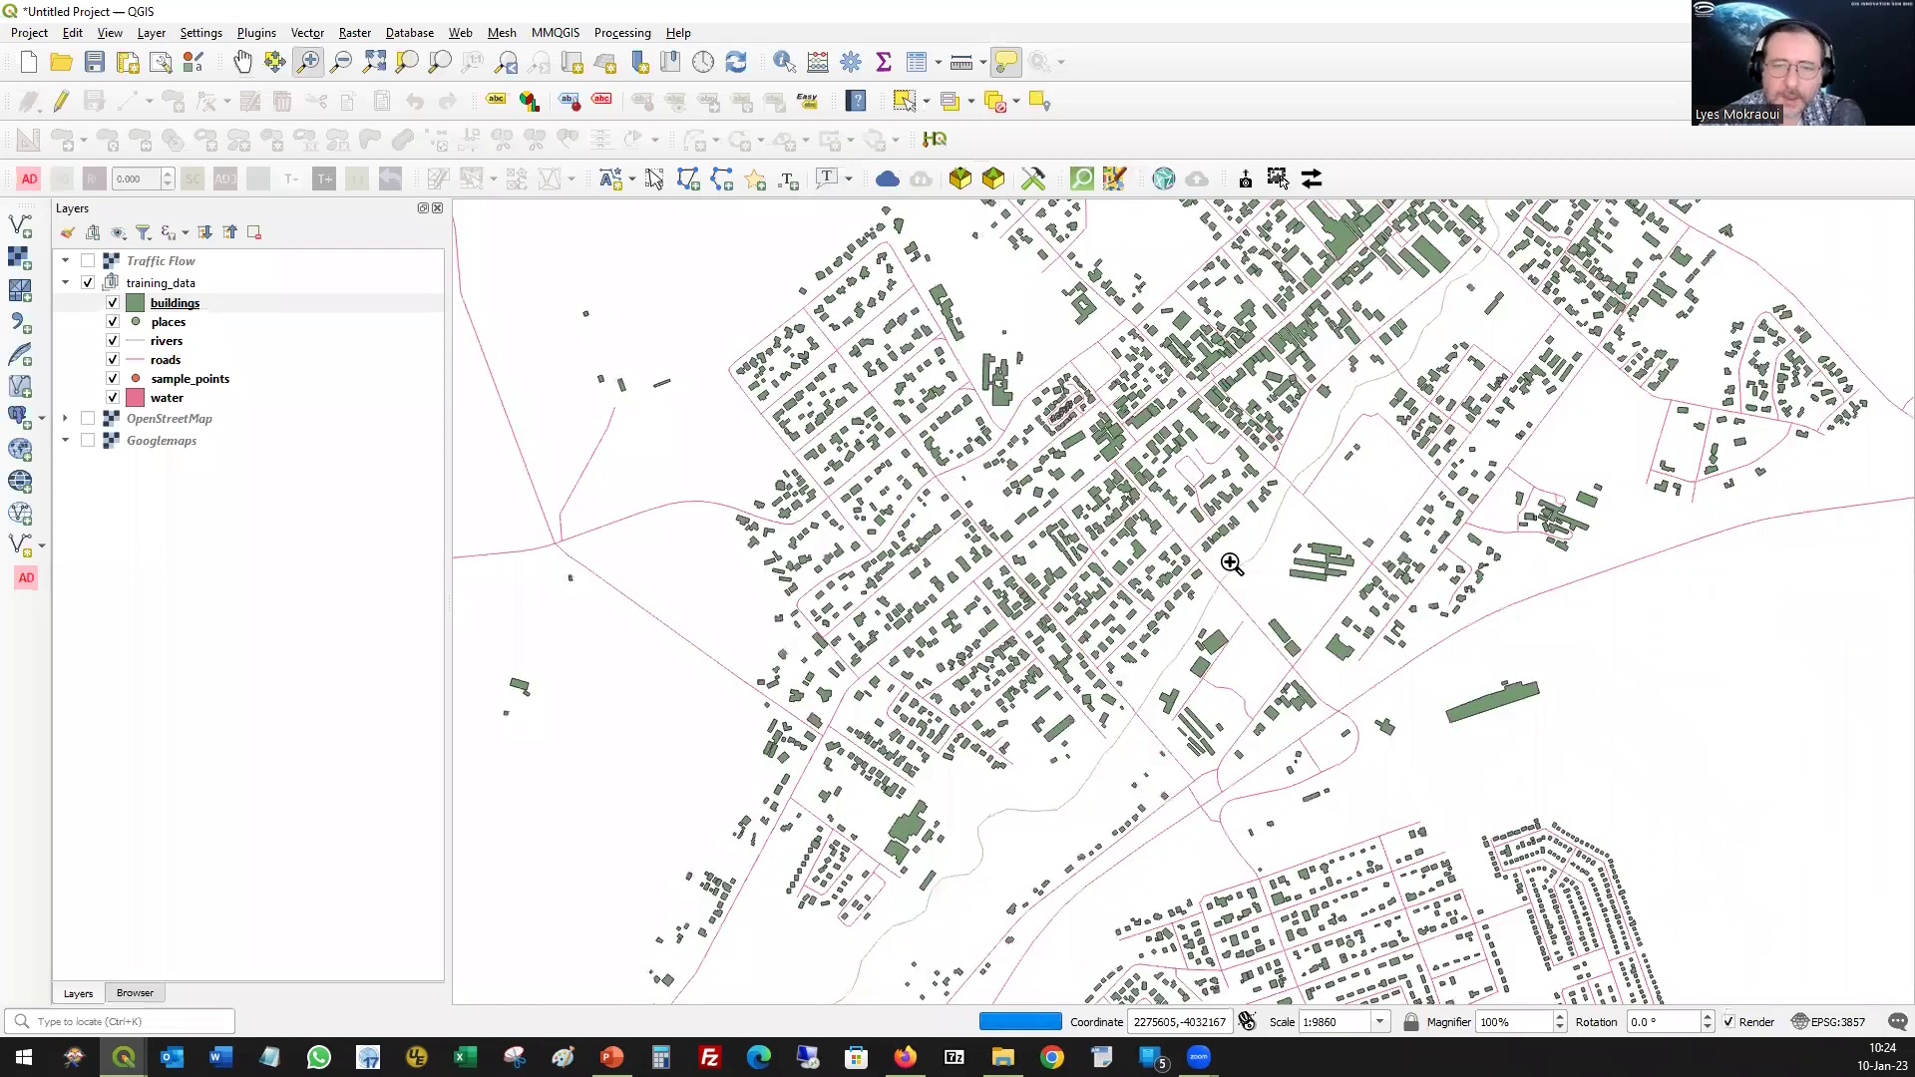
{"action": "left_click", "coordinate": [1227, 582]}
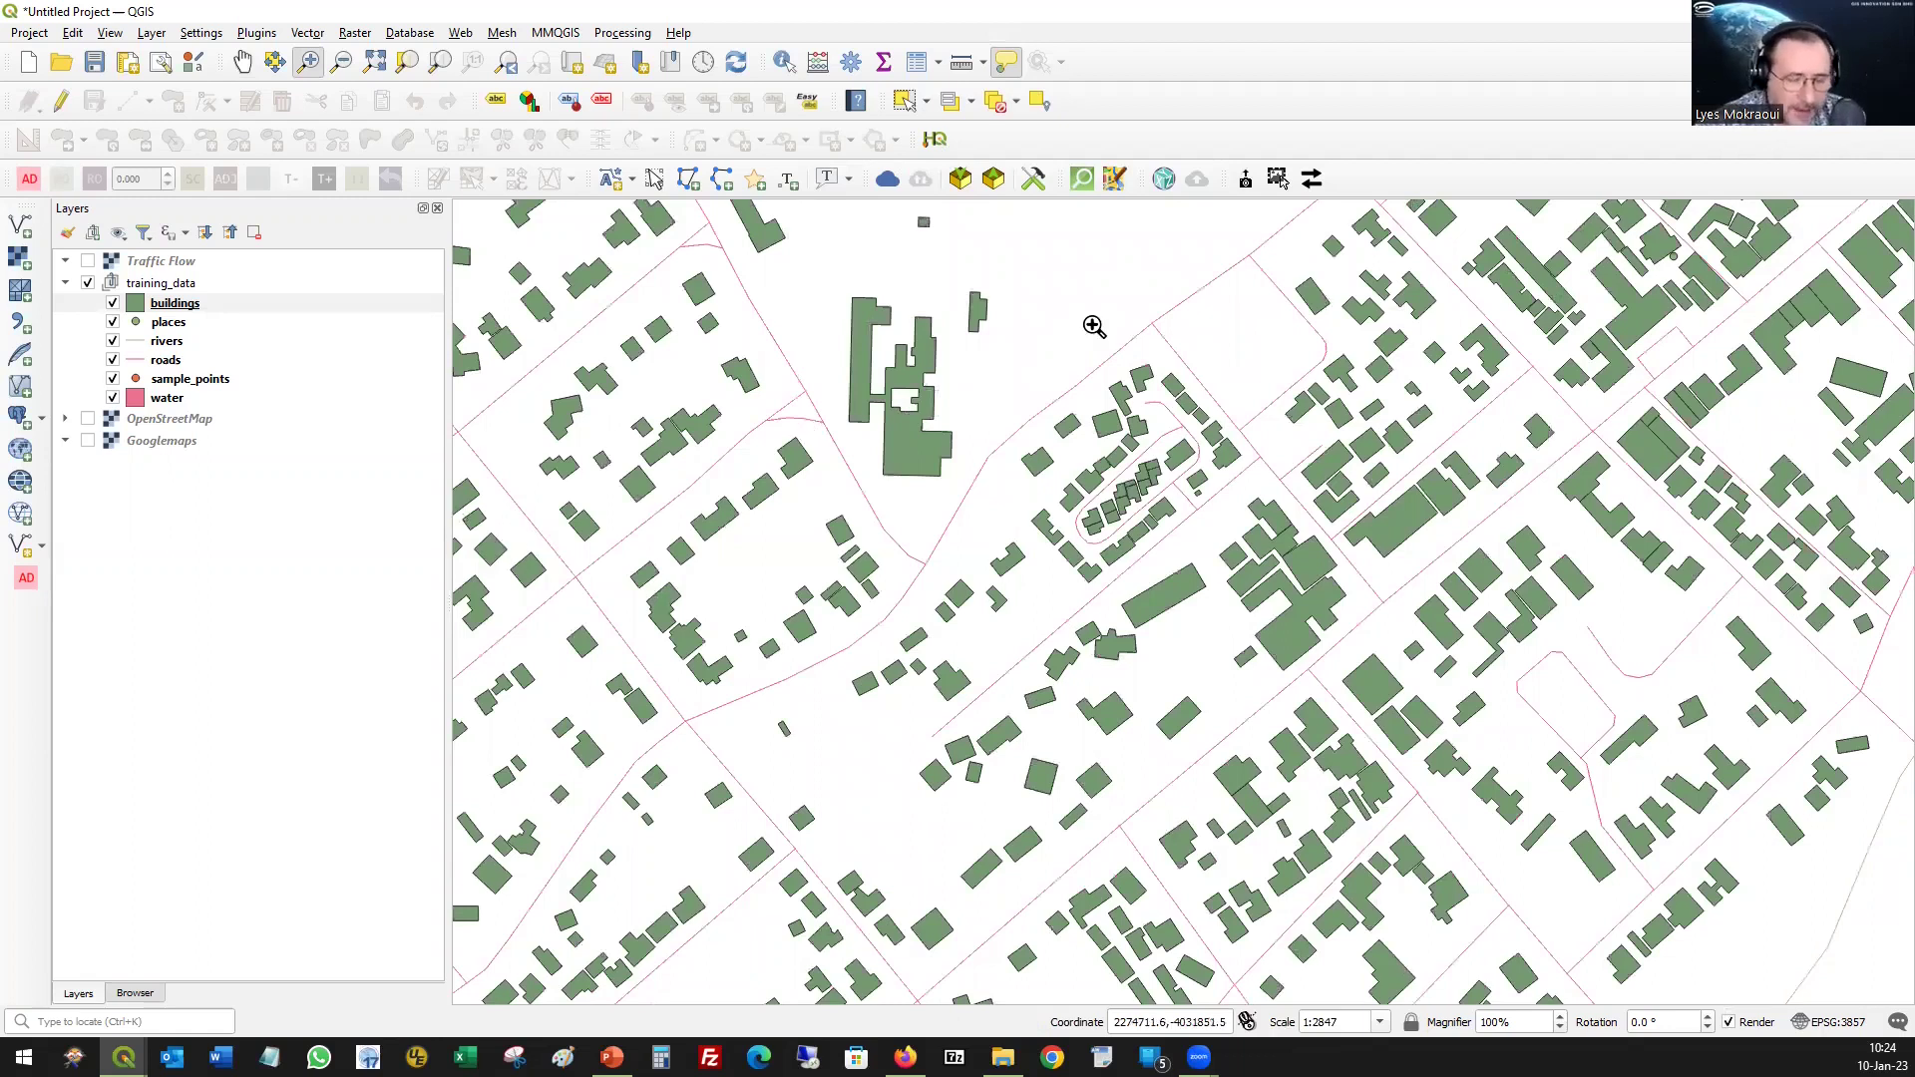
- Open the attribute table of the buildings layer, select the record with fid 2, and close the table
{"action": "left_click", "coordinate": [918, 64]}
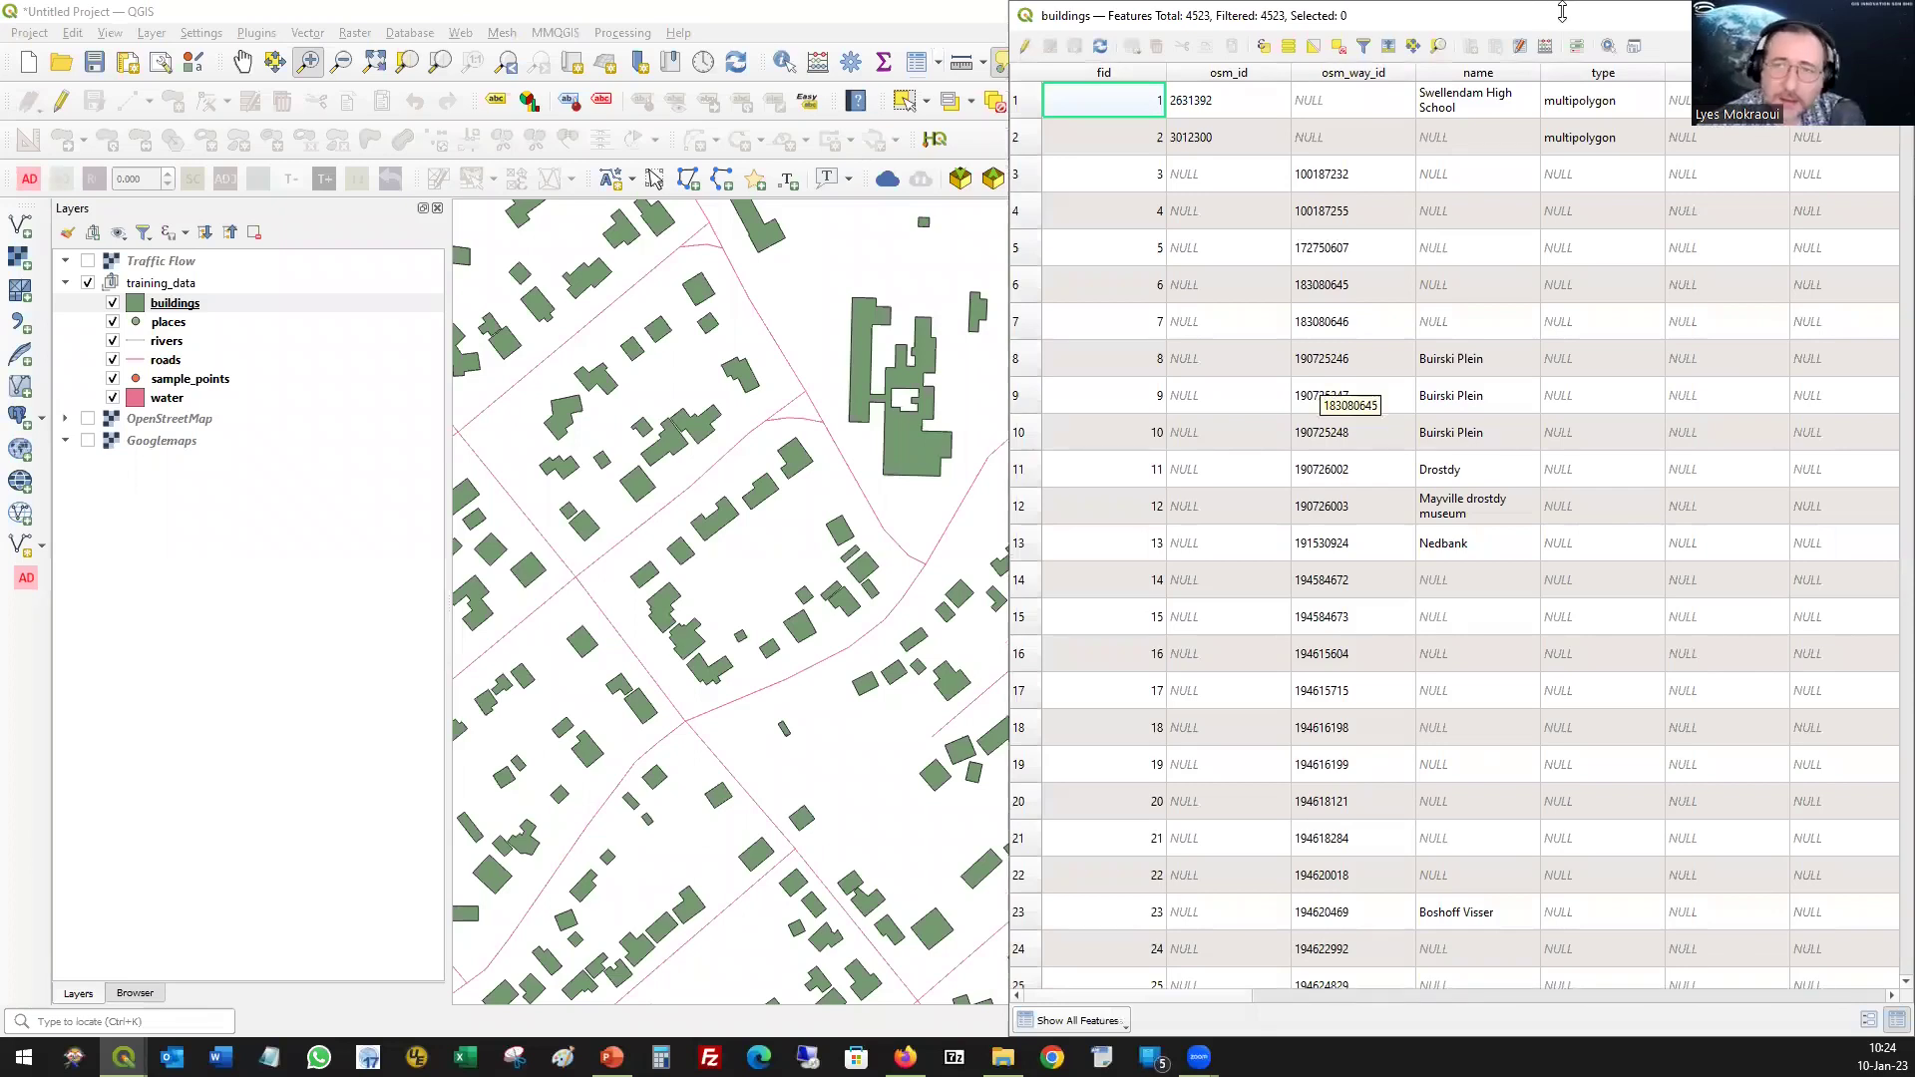
{"action": "left_click_drag", "start_coordinate": [1562, 12], "coordinate": [1530, 339]}
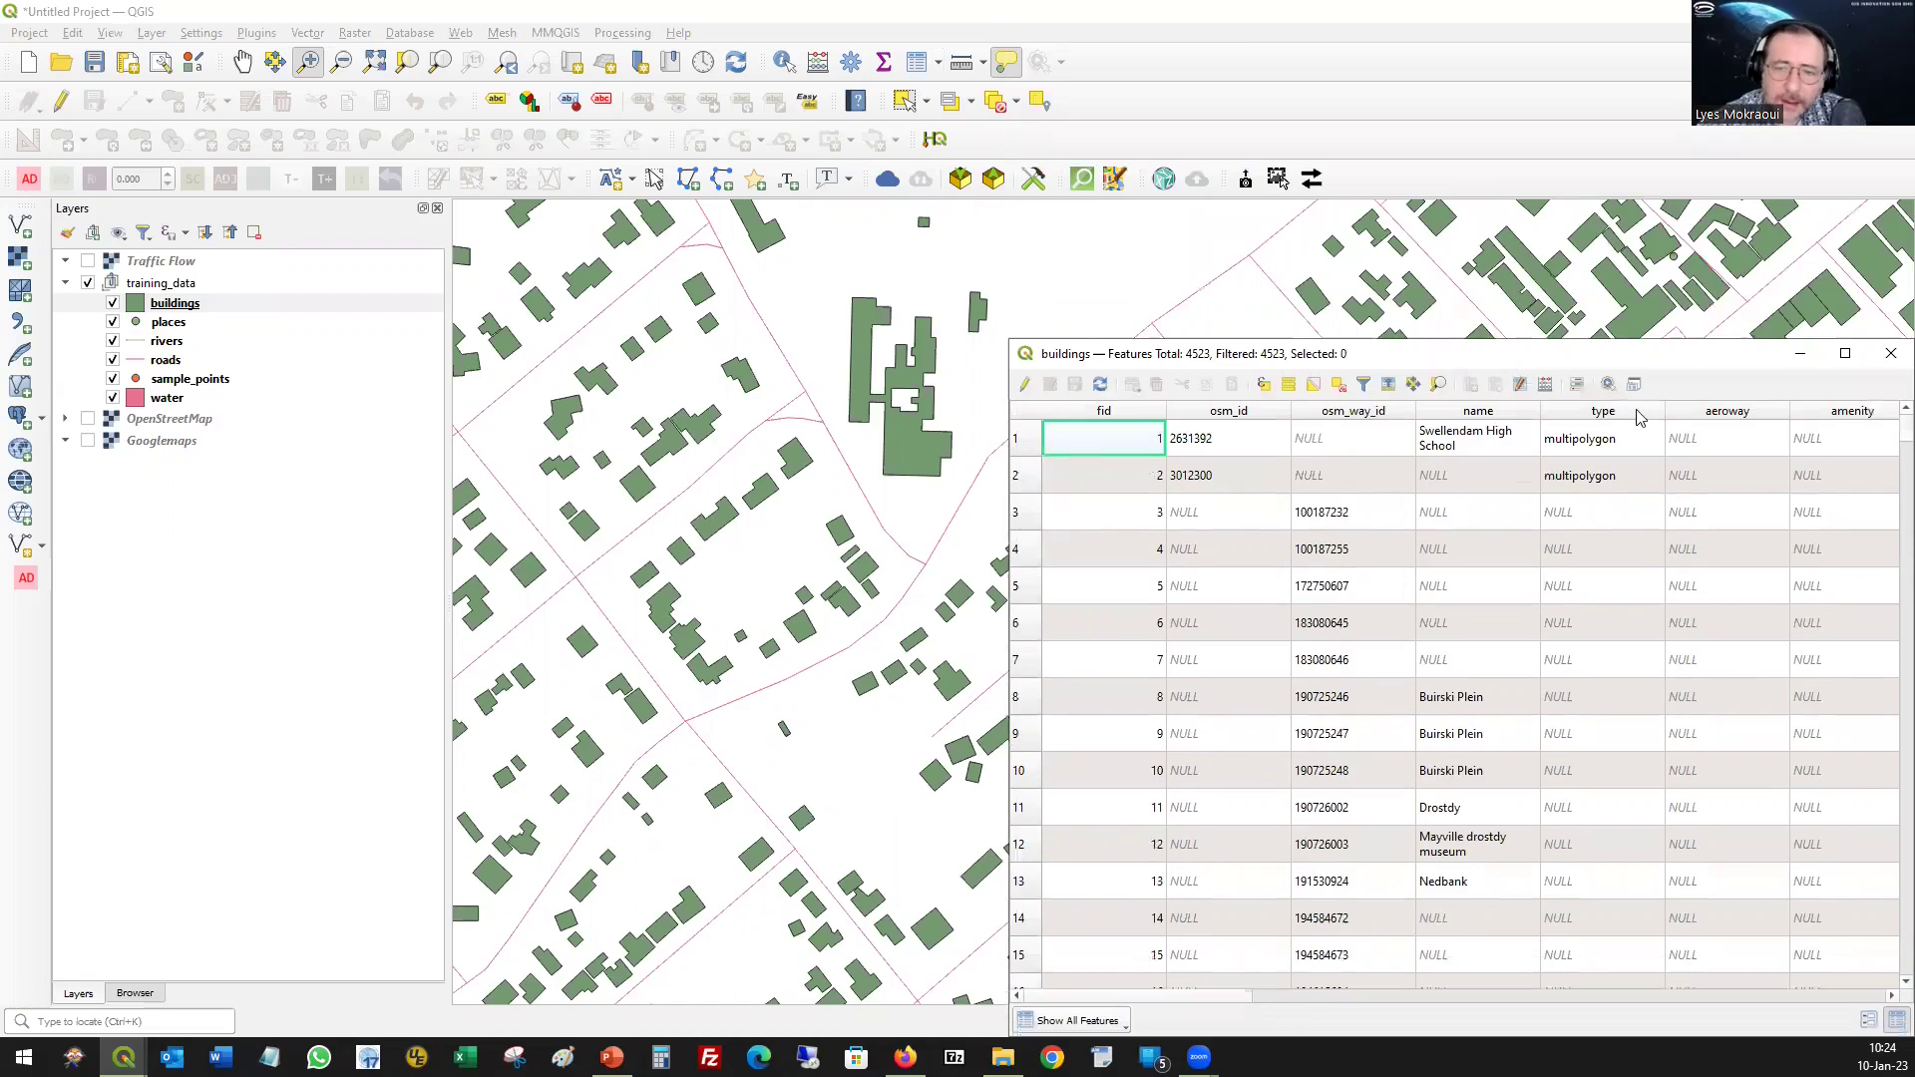
{"action": "left_click_drag", "start_coordinate": [1631, 354], "coordinate": [1426, 206]}
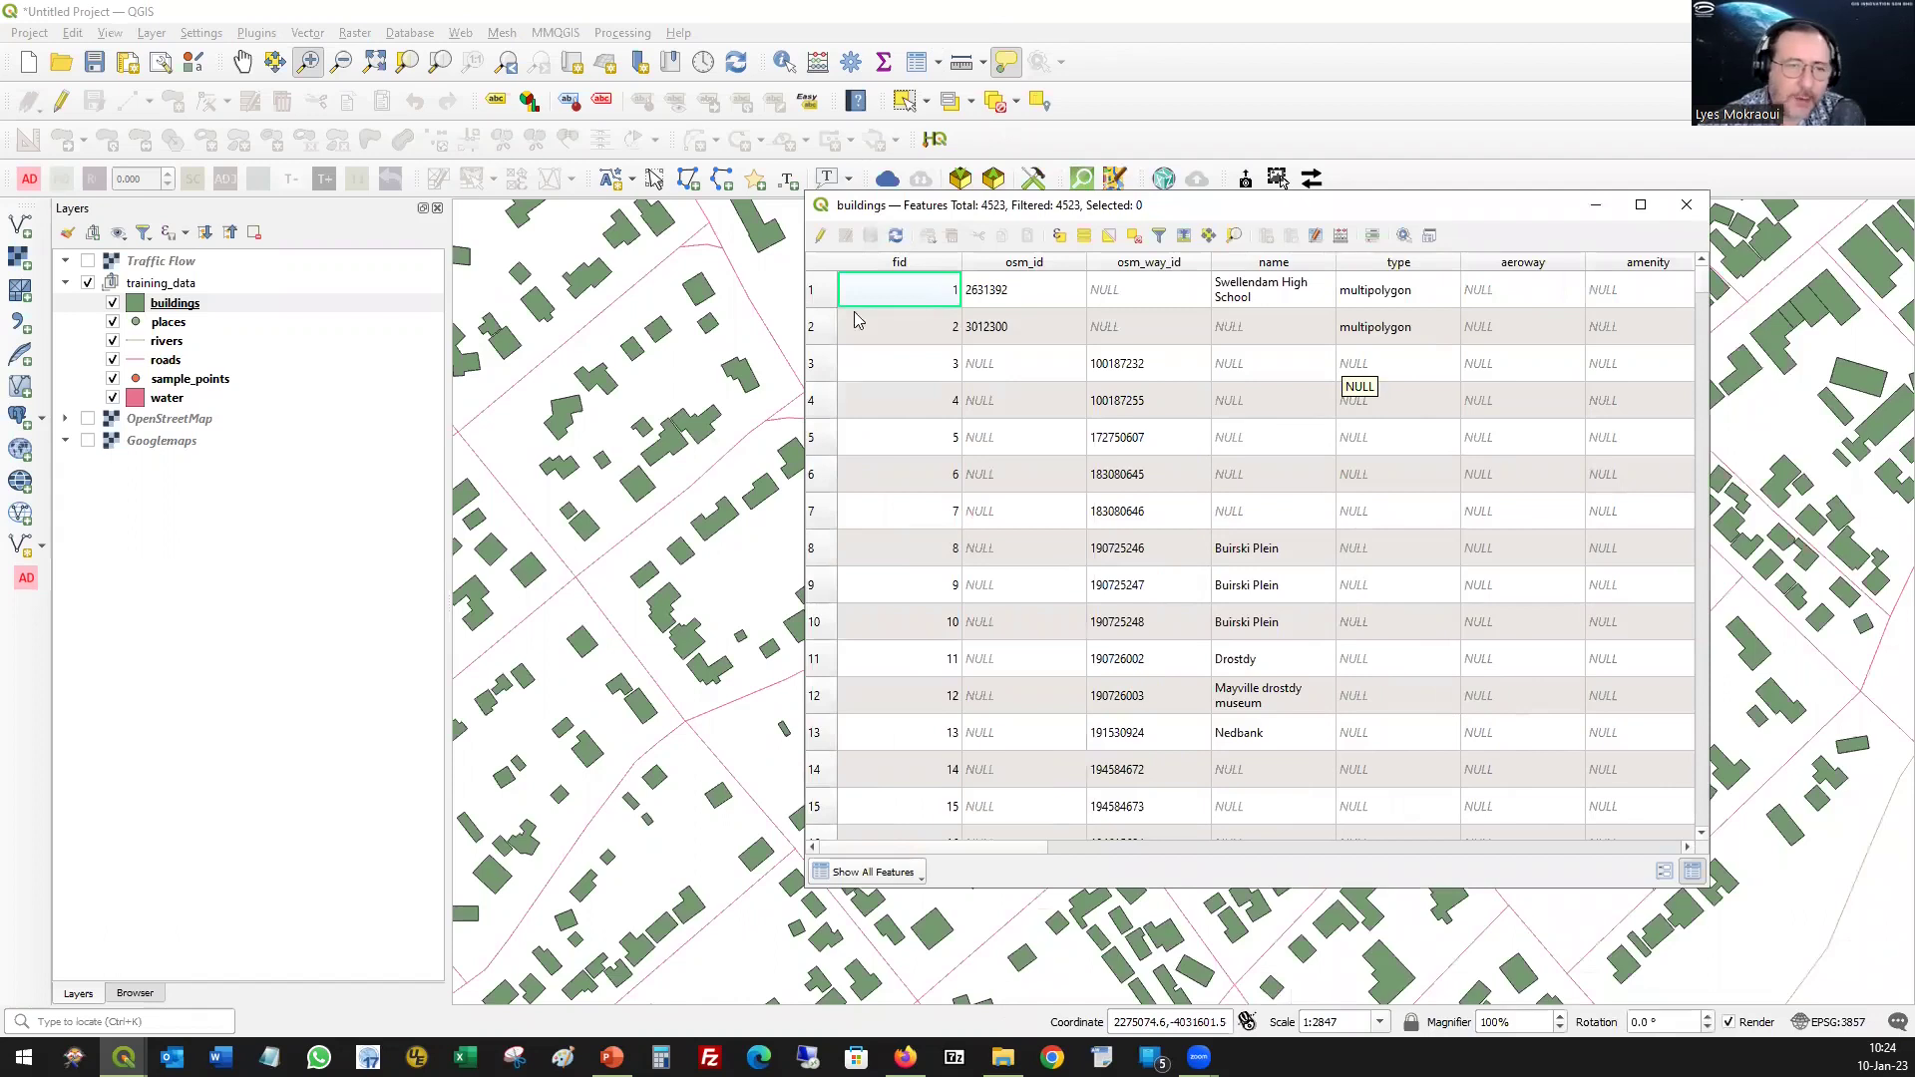
{"action": "left_click", "coordinate": [813, 336]}
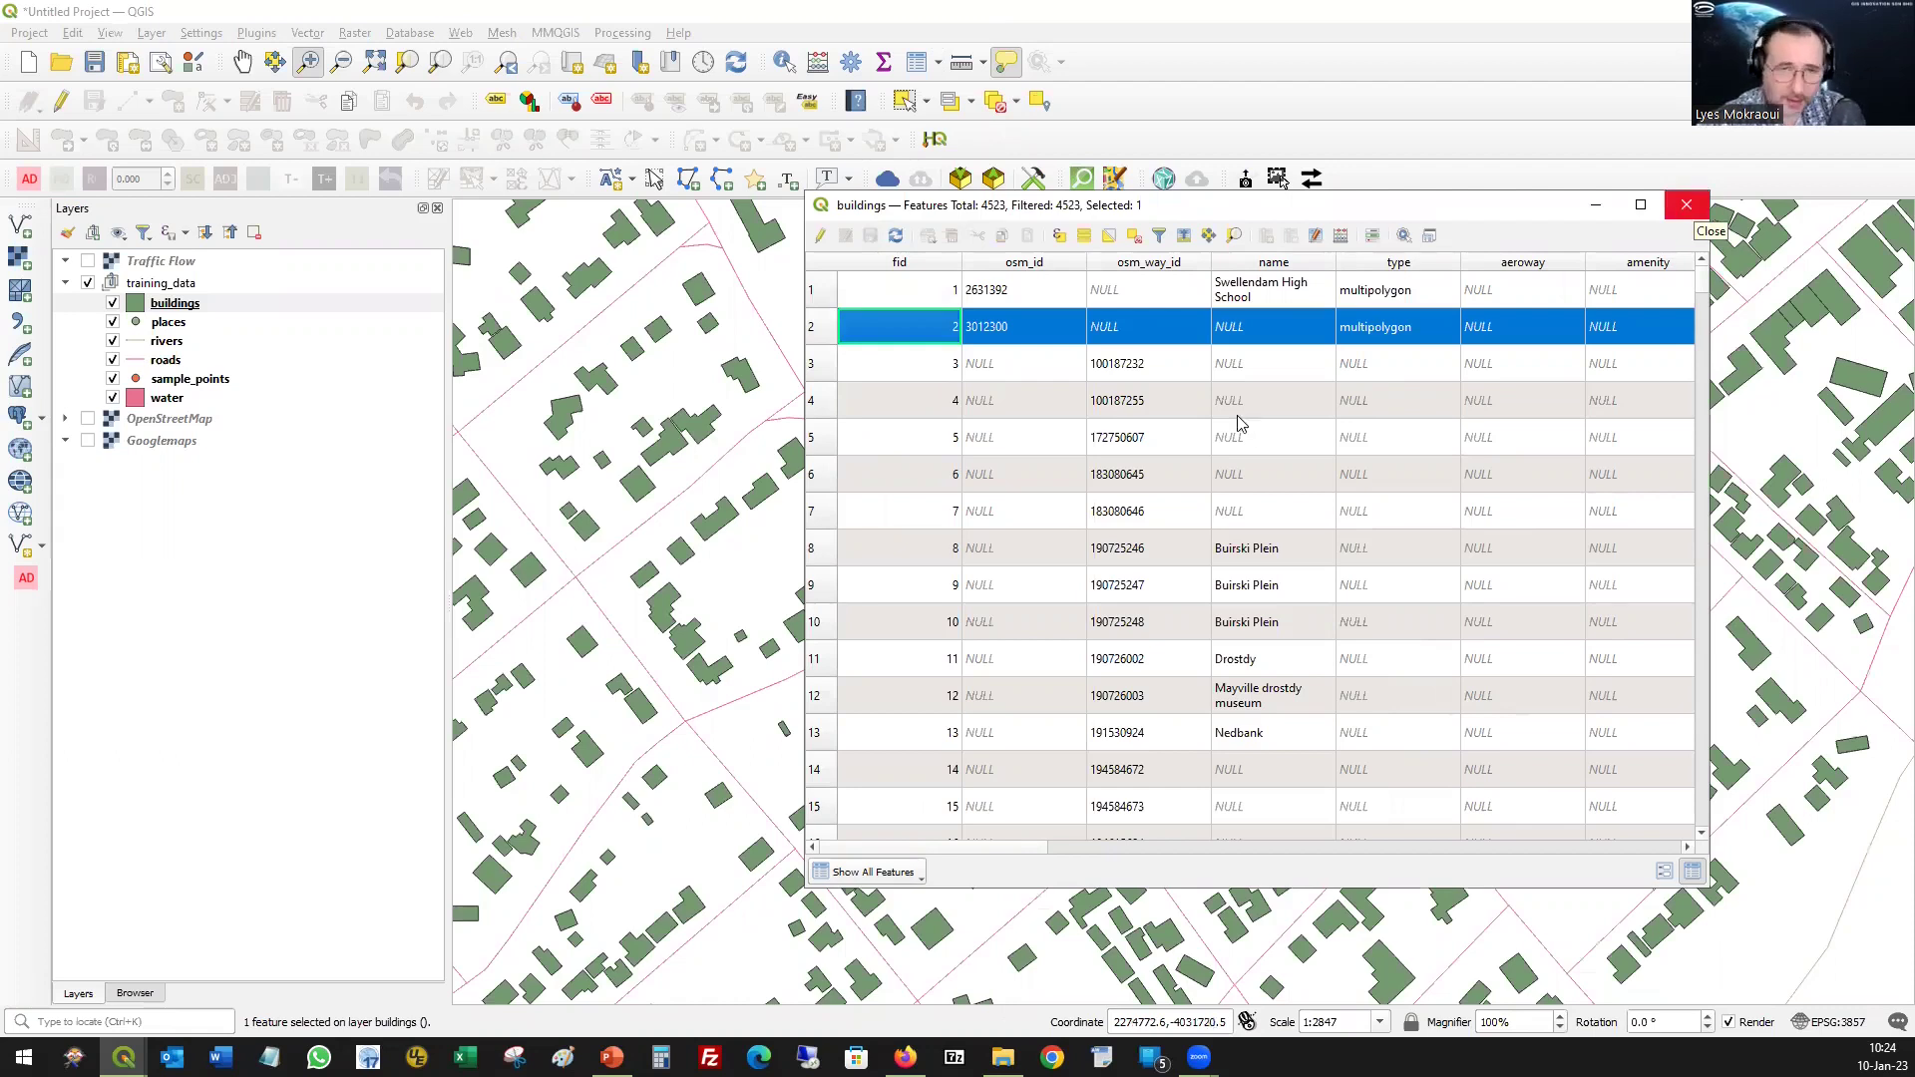
{"action": "key", "text": "Escape"}
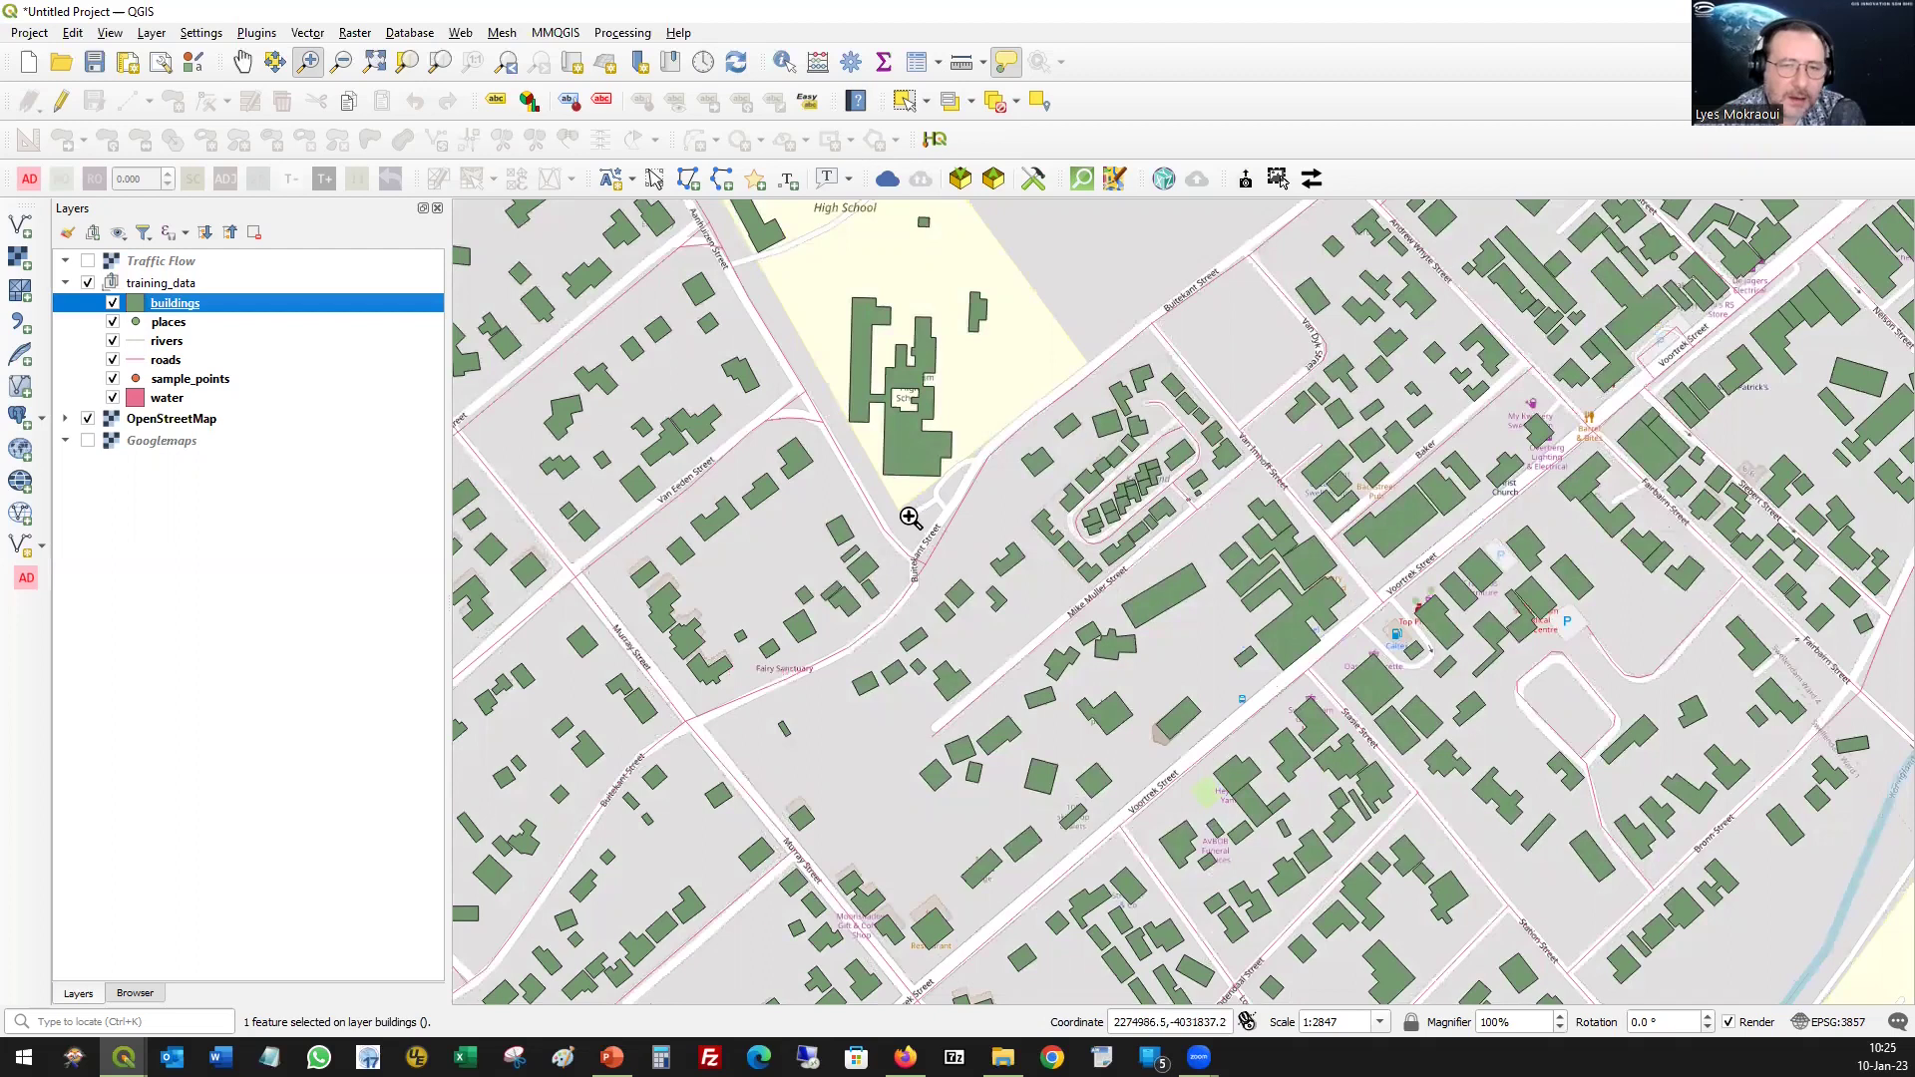
- Inspect where the training data lies within southern Africa on OpenStreetMap, and return to the buildings layer's extent
{"action": "scroll", "coordinate": [910, 516], "scroll_direction": "down", "scroll_amount": 1}
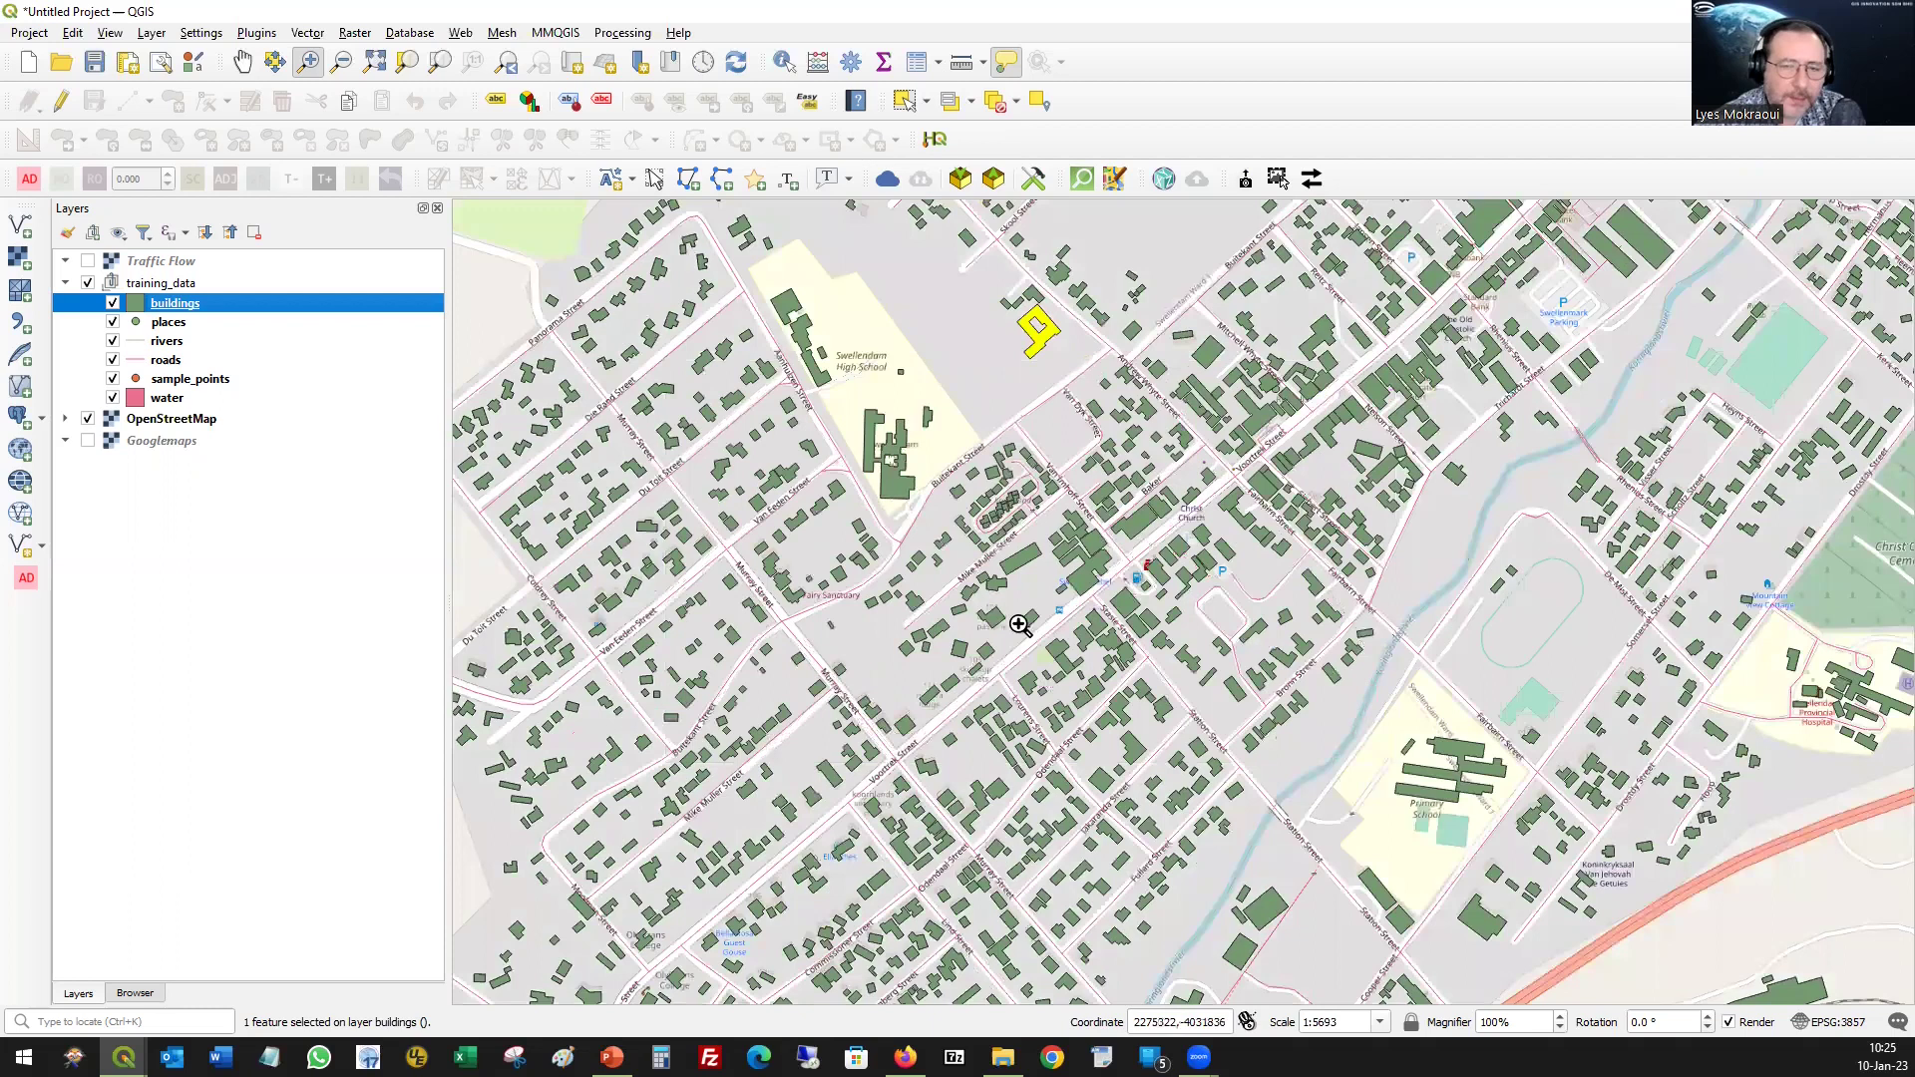
{"action": "scroll", "coordinate": [1019, 625], "scroll_direction": "down", "scroll_amount": 1}
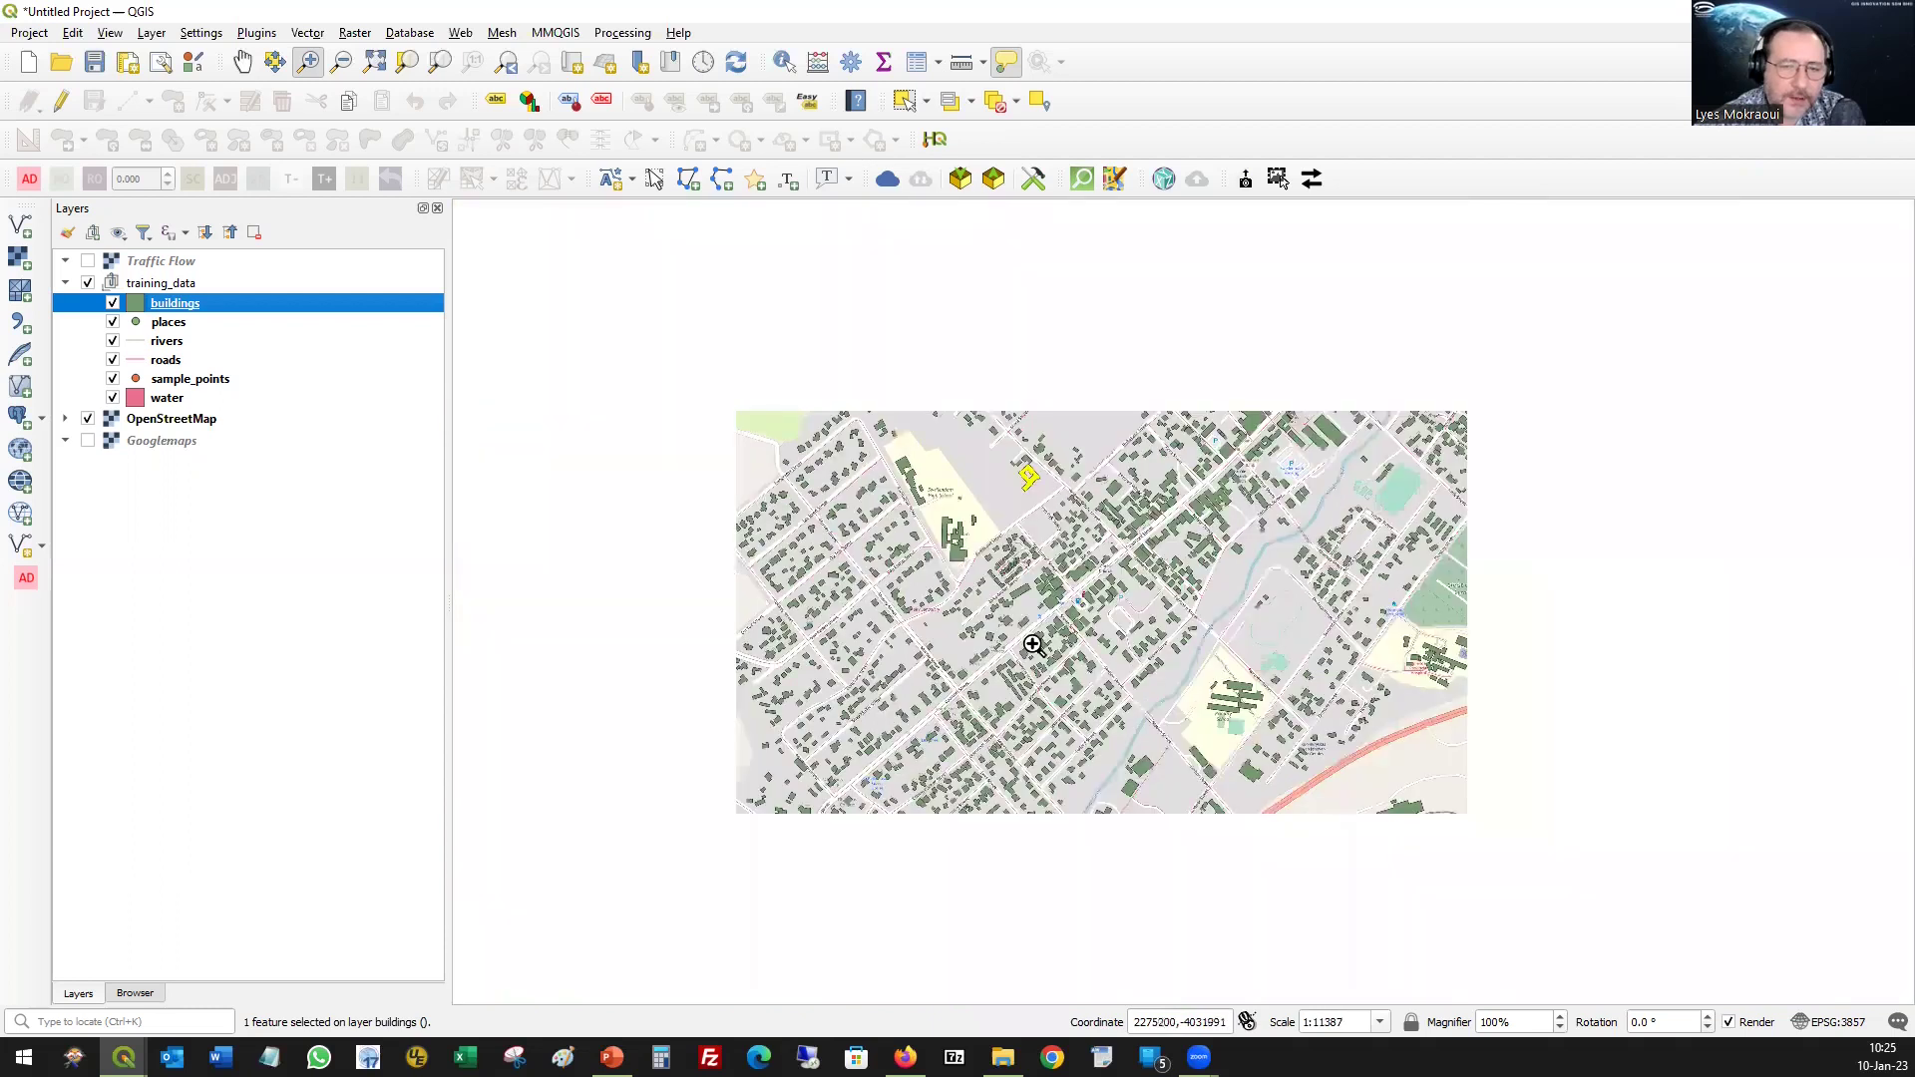
{"action": "scroll", "coordinate": [1033, 645], "scroll_direction": "down", "scroll_amount": 2}
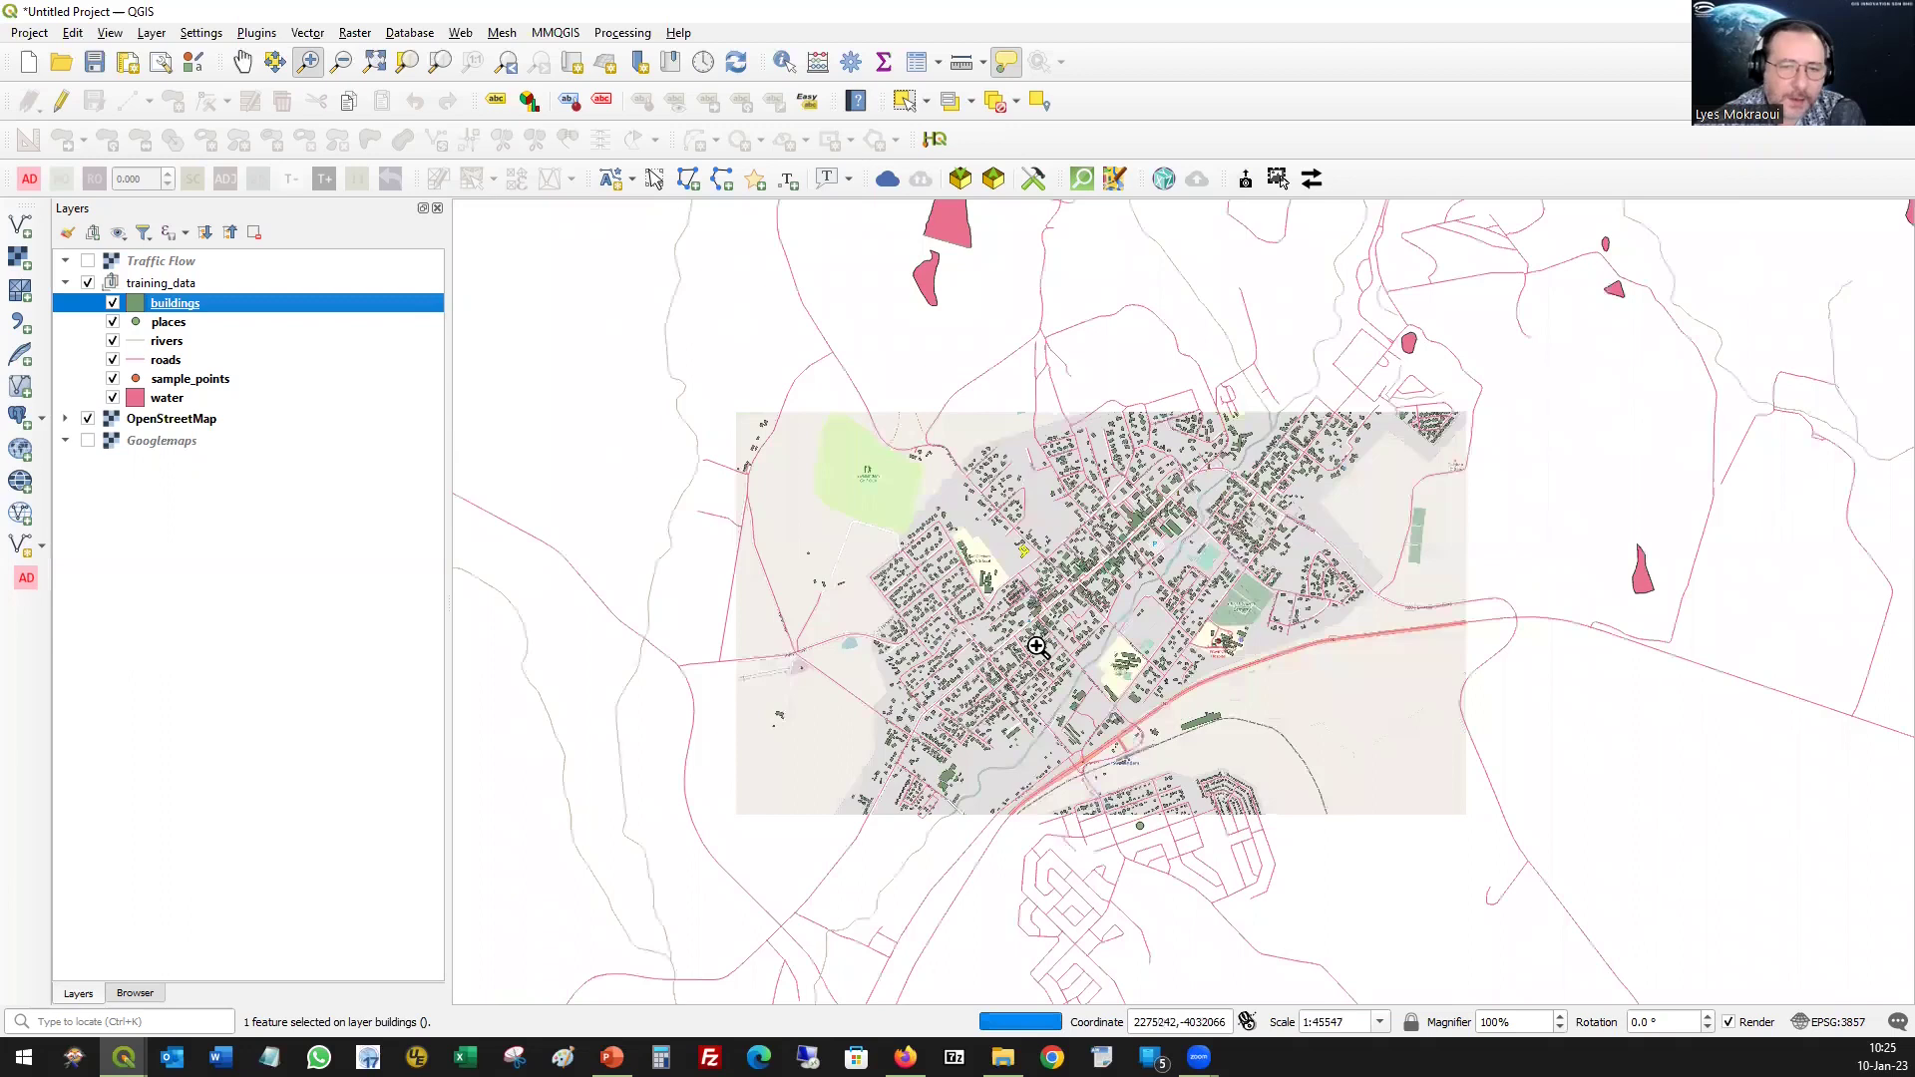
{"action": "scroll", "coordinate": [1038, 646], "scroll_direction": "down", "scroll_amount": 9}
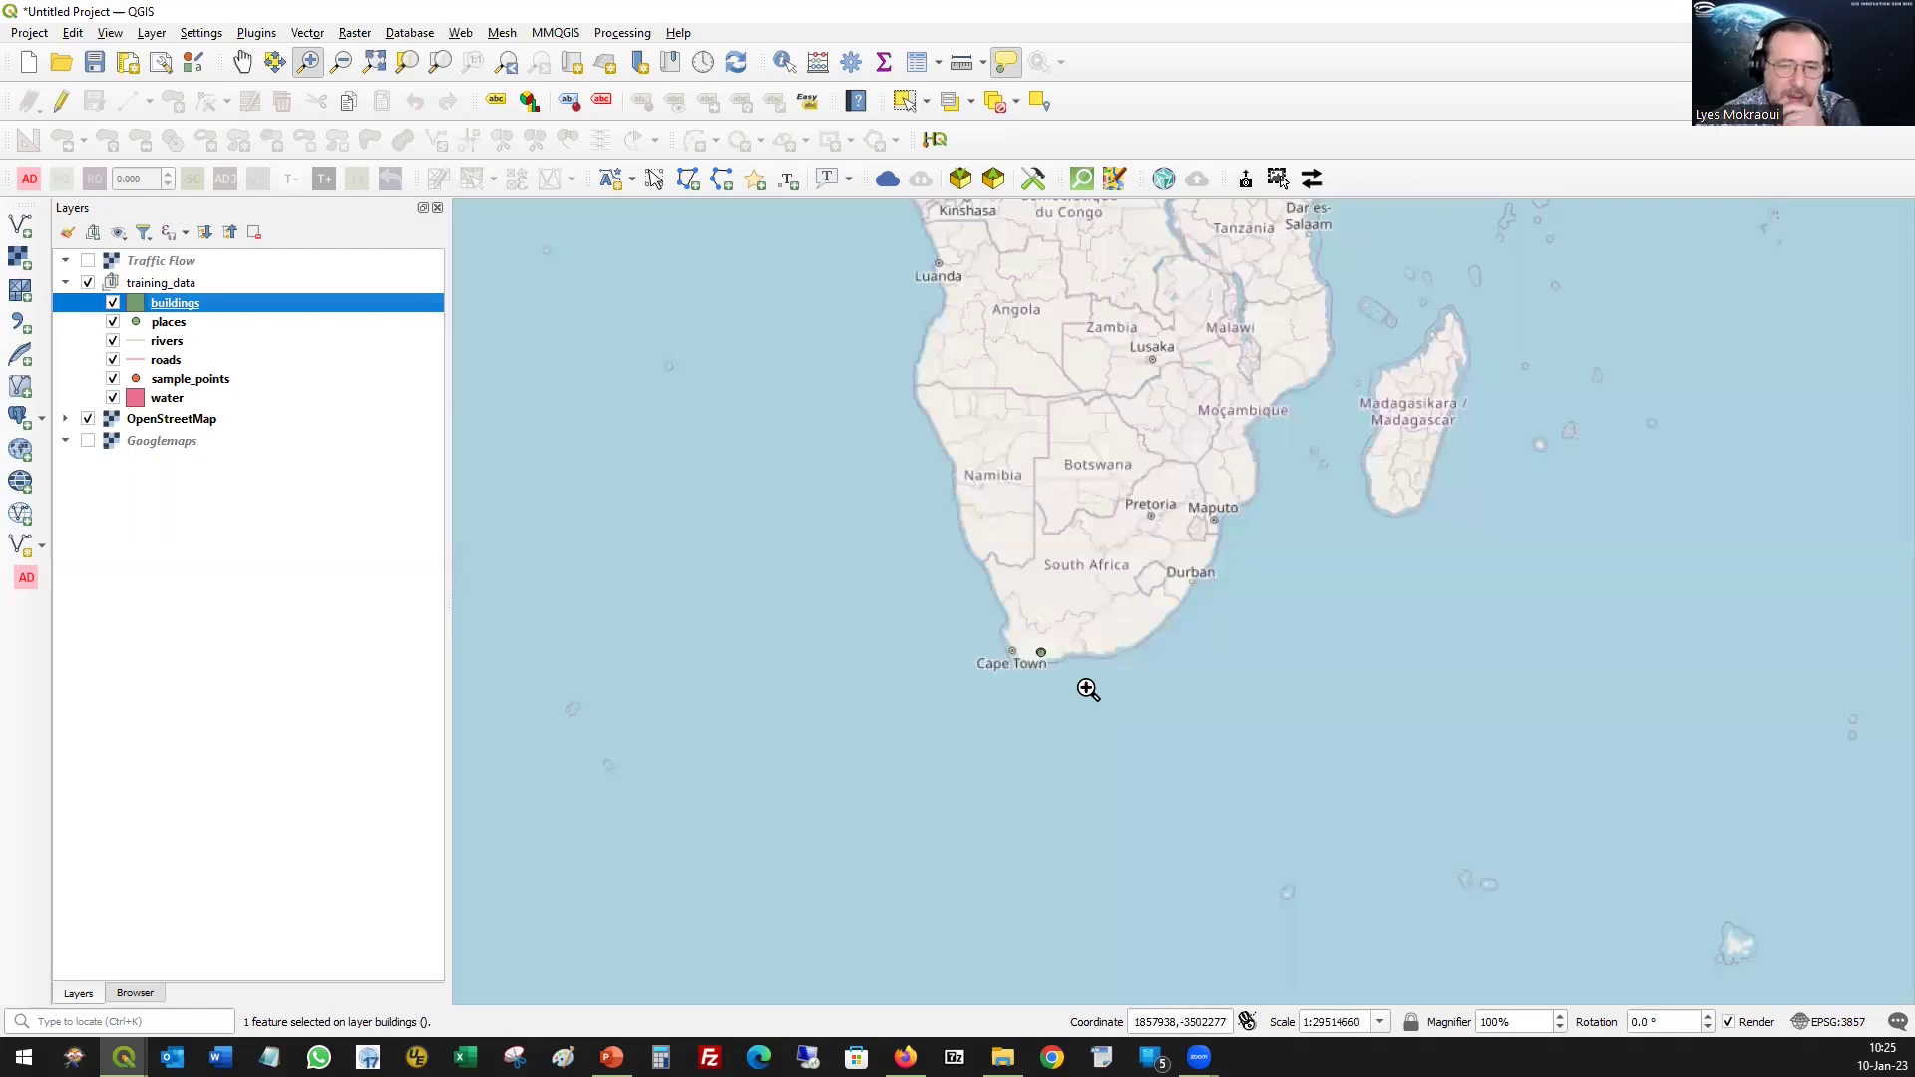
{"action": "left_click_drag", "start_coordinate": [1027, 626], "coordinate": [1101, 686]}
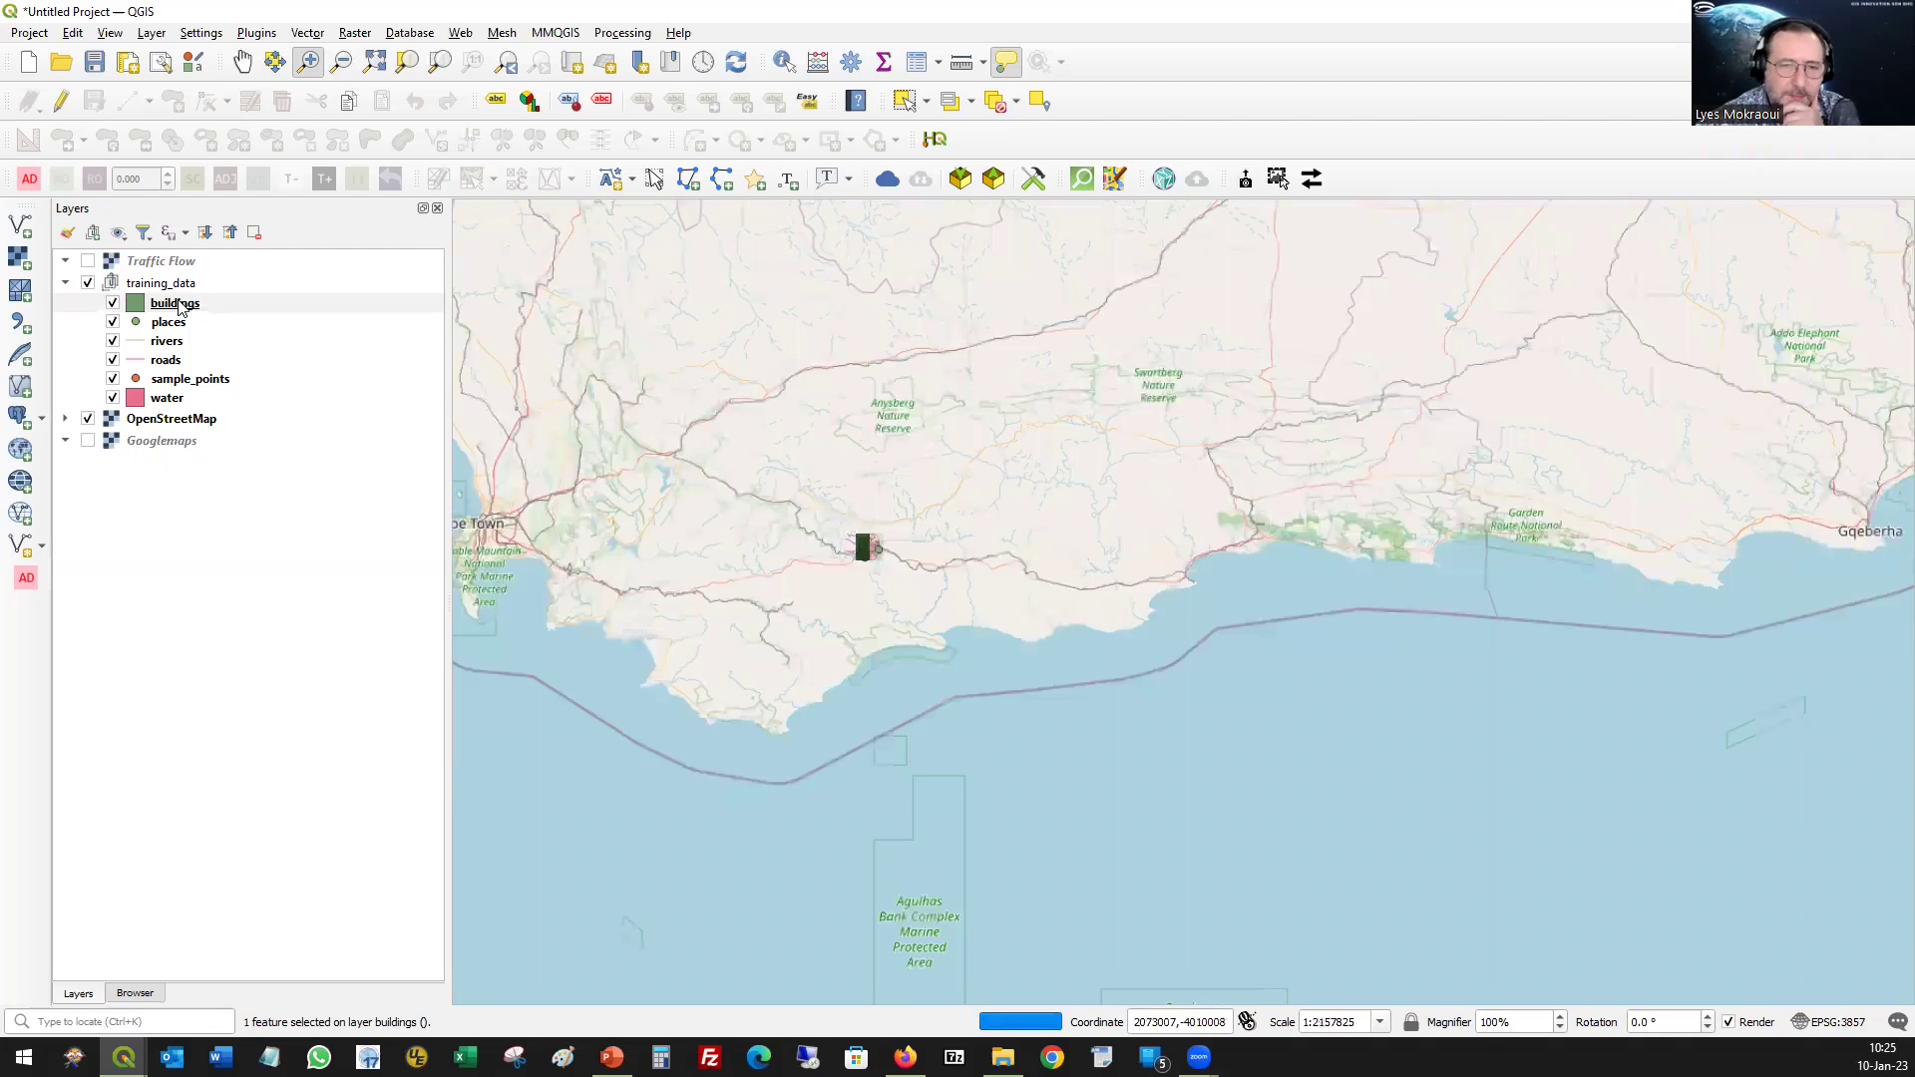
{"action": "right_click", "coordinate": [180, 306]}
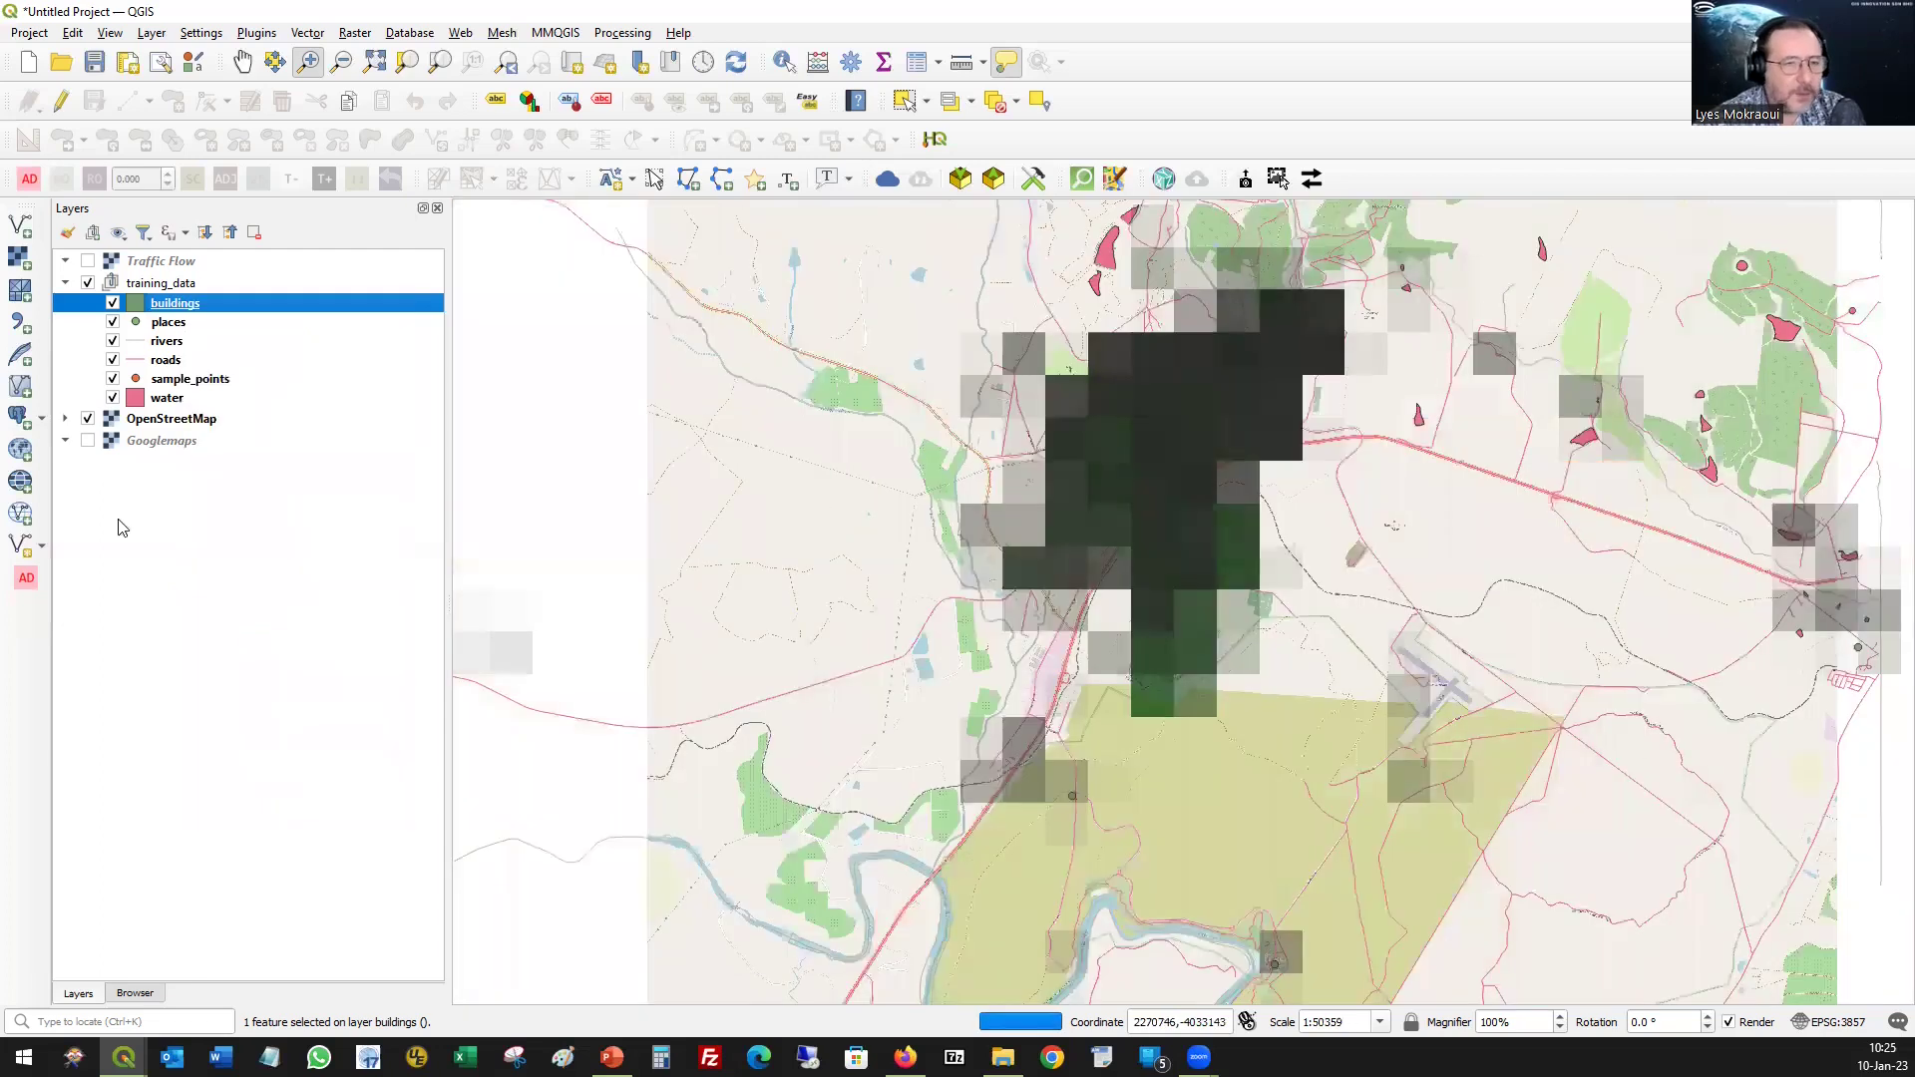
- Hide the OpenStreetMap basemap and place the QGIS window side by side with the TrainingData folder
{"action": "left_click", "coordinate": [88, 420]}
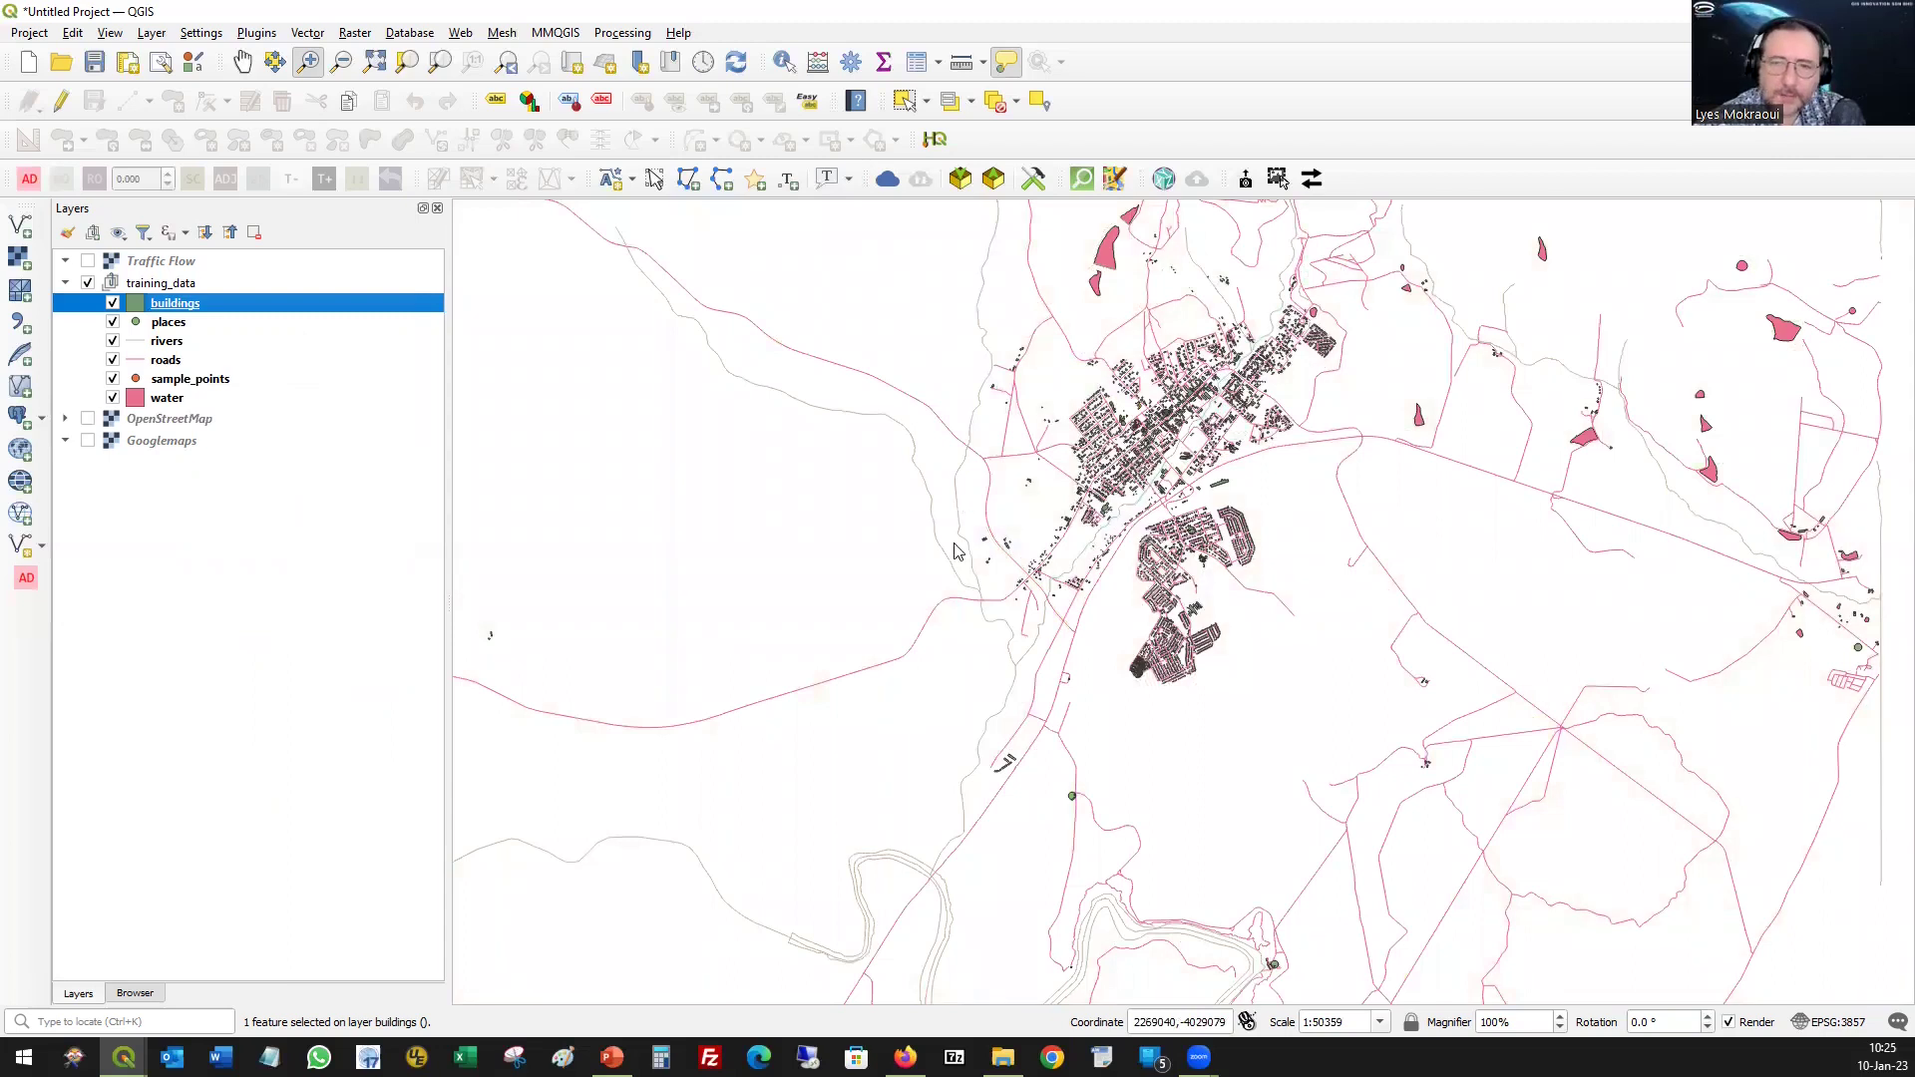
{"action": "key", "text": "super+Right"}
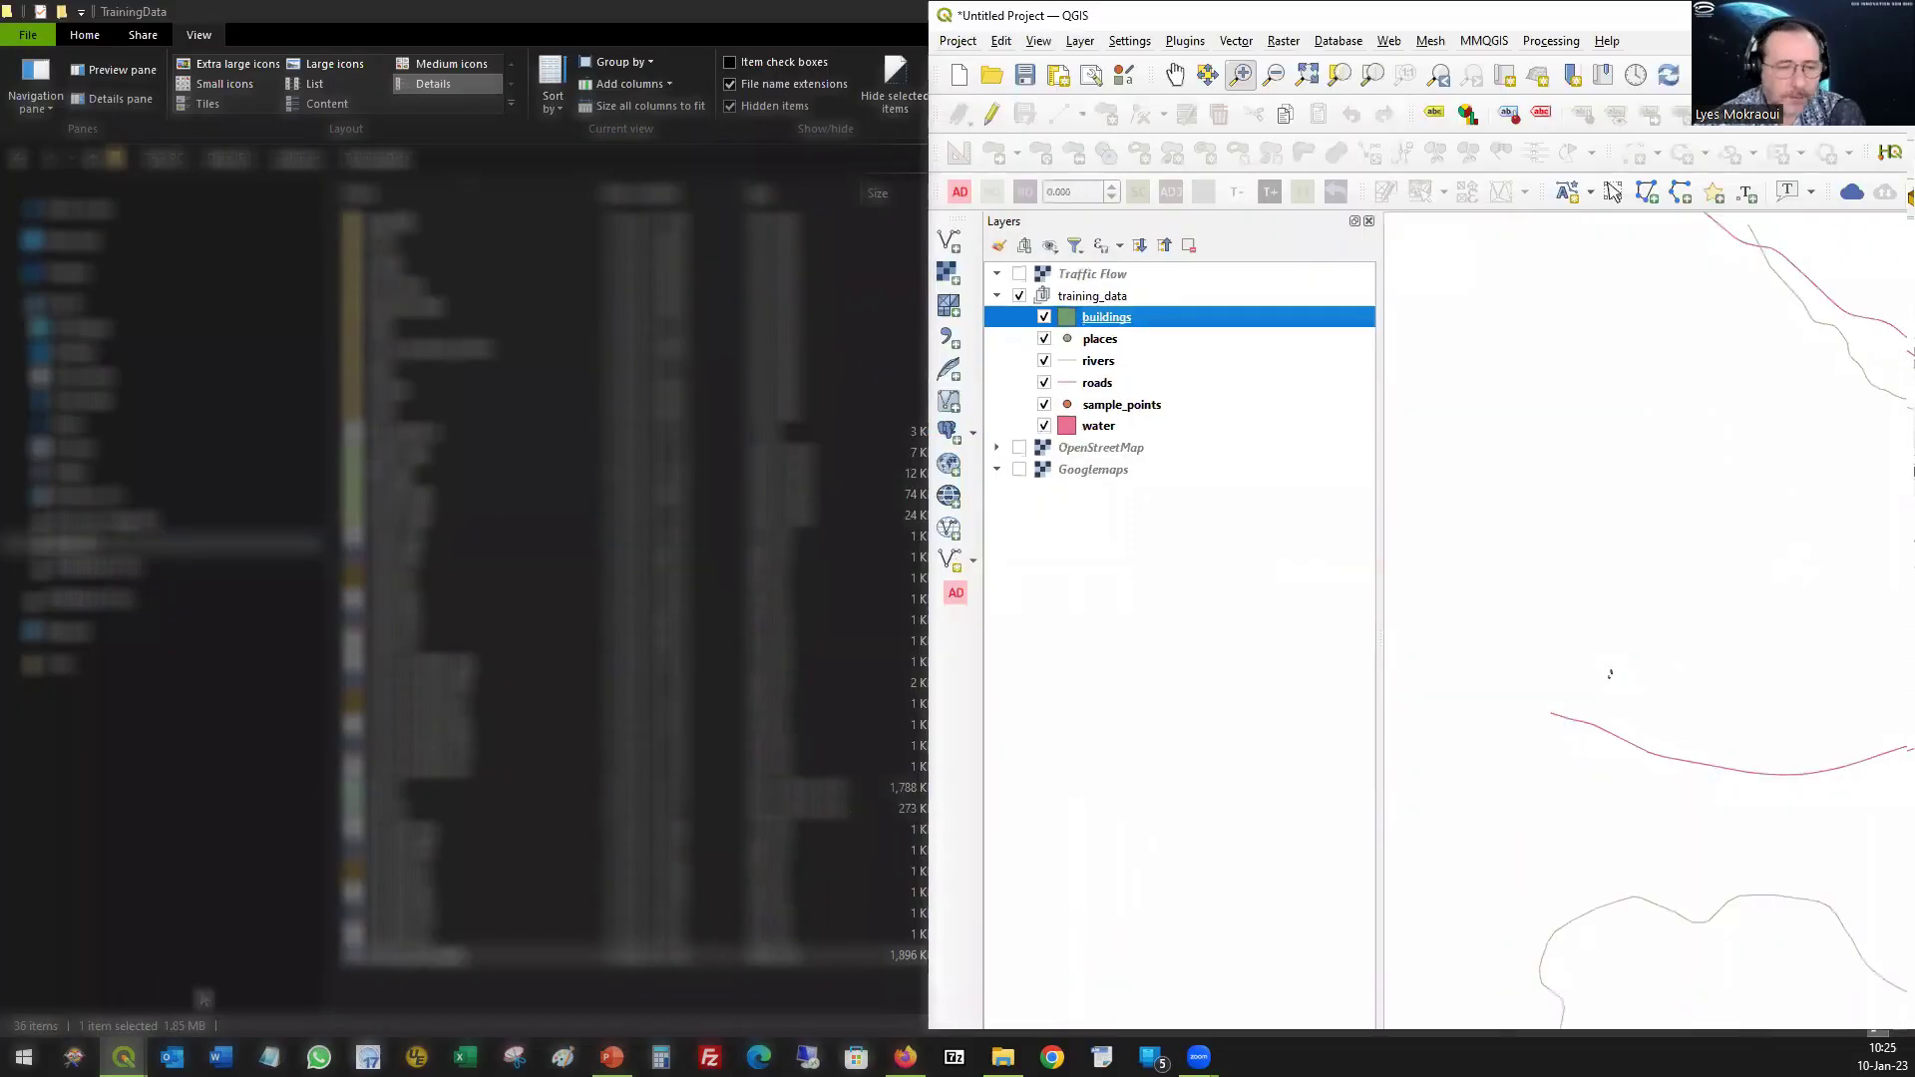
- Arrange the school_property project and the training_data project side by side, and narrow the school_property project's window
{"action": "left_click", "coordinate": [124, 1057]}
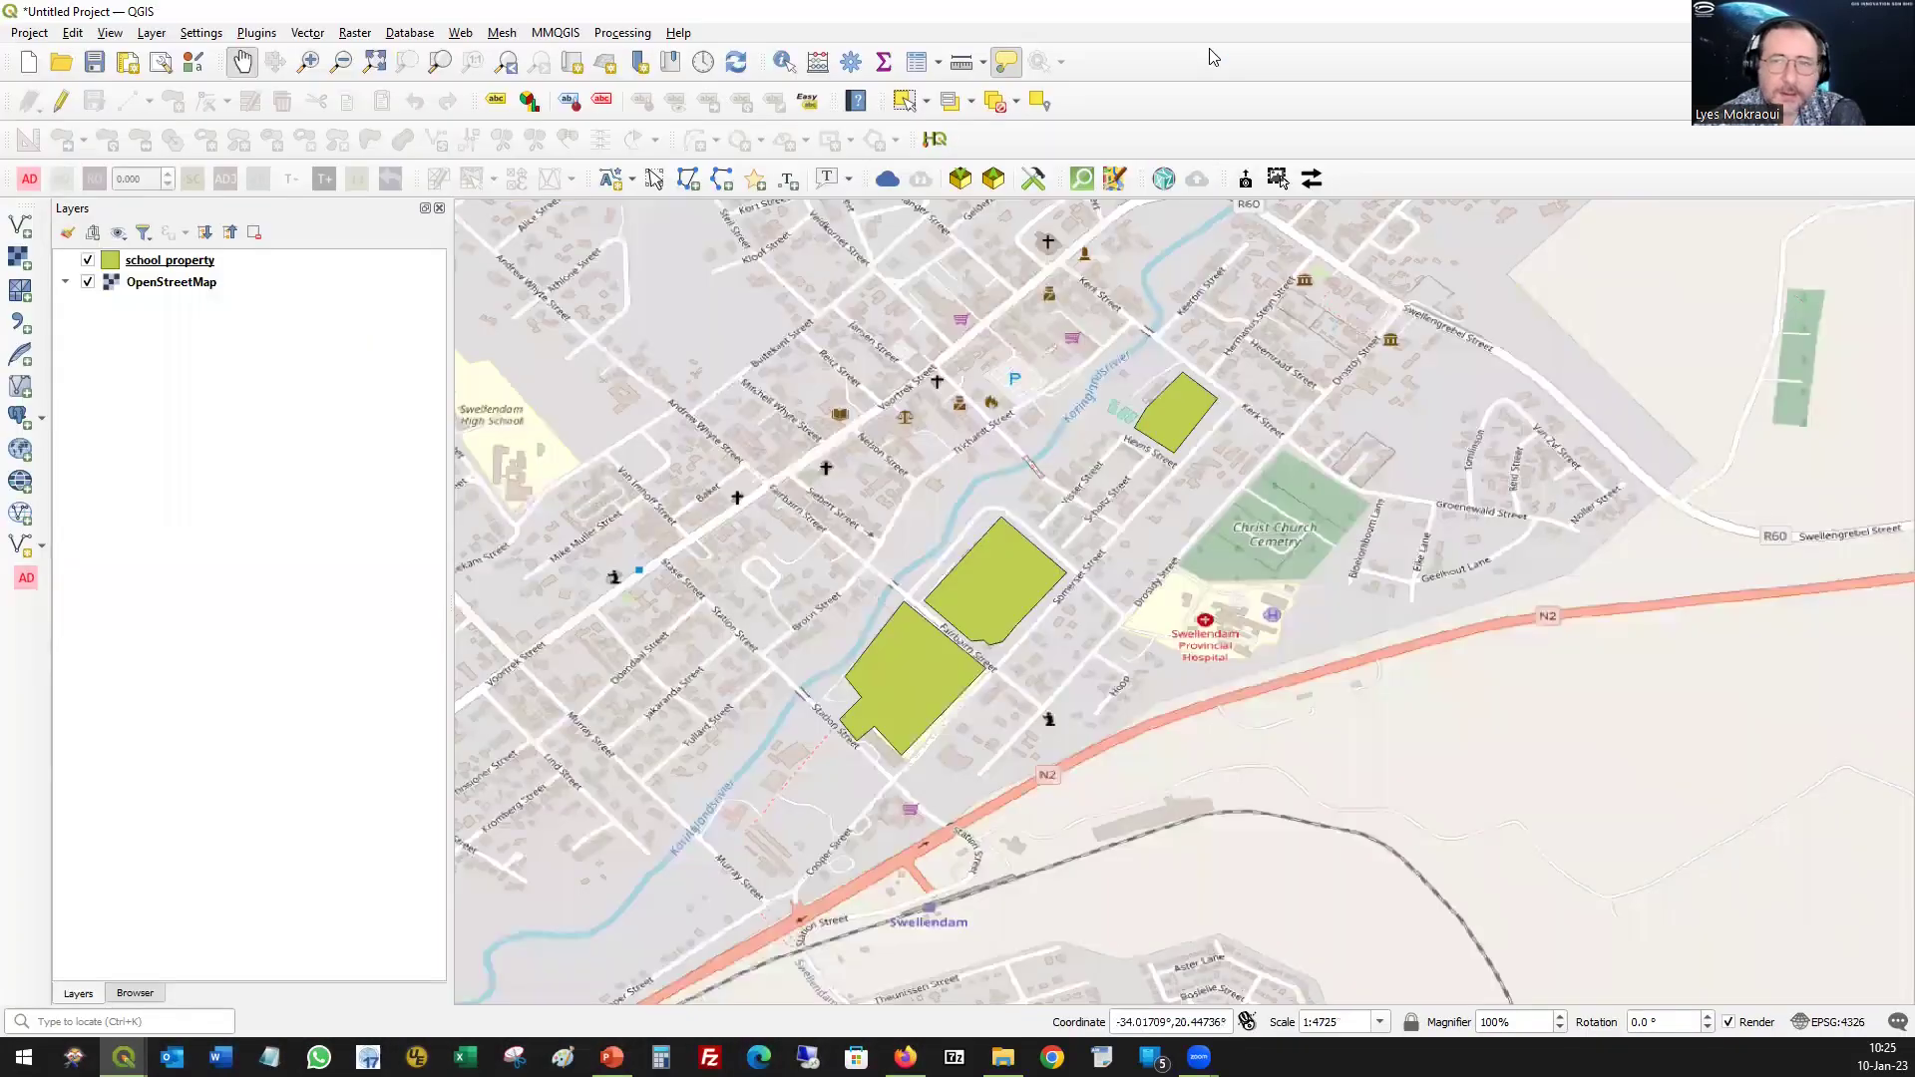
{"action": "left_click", "coordinate": [1846, 11]}
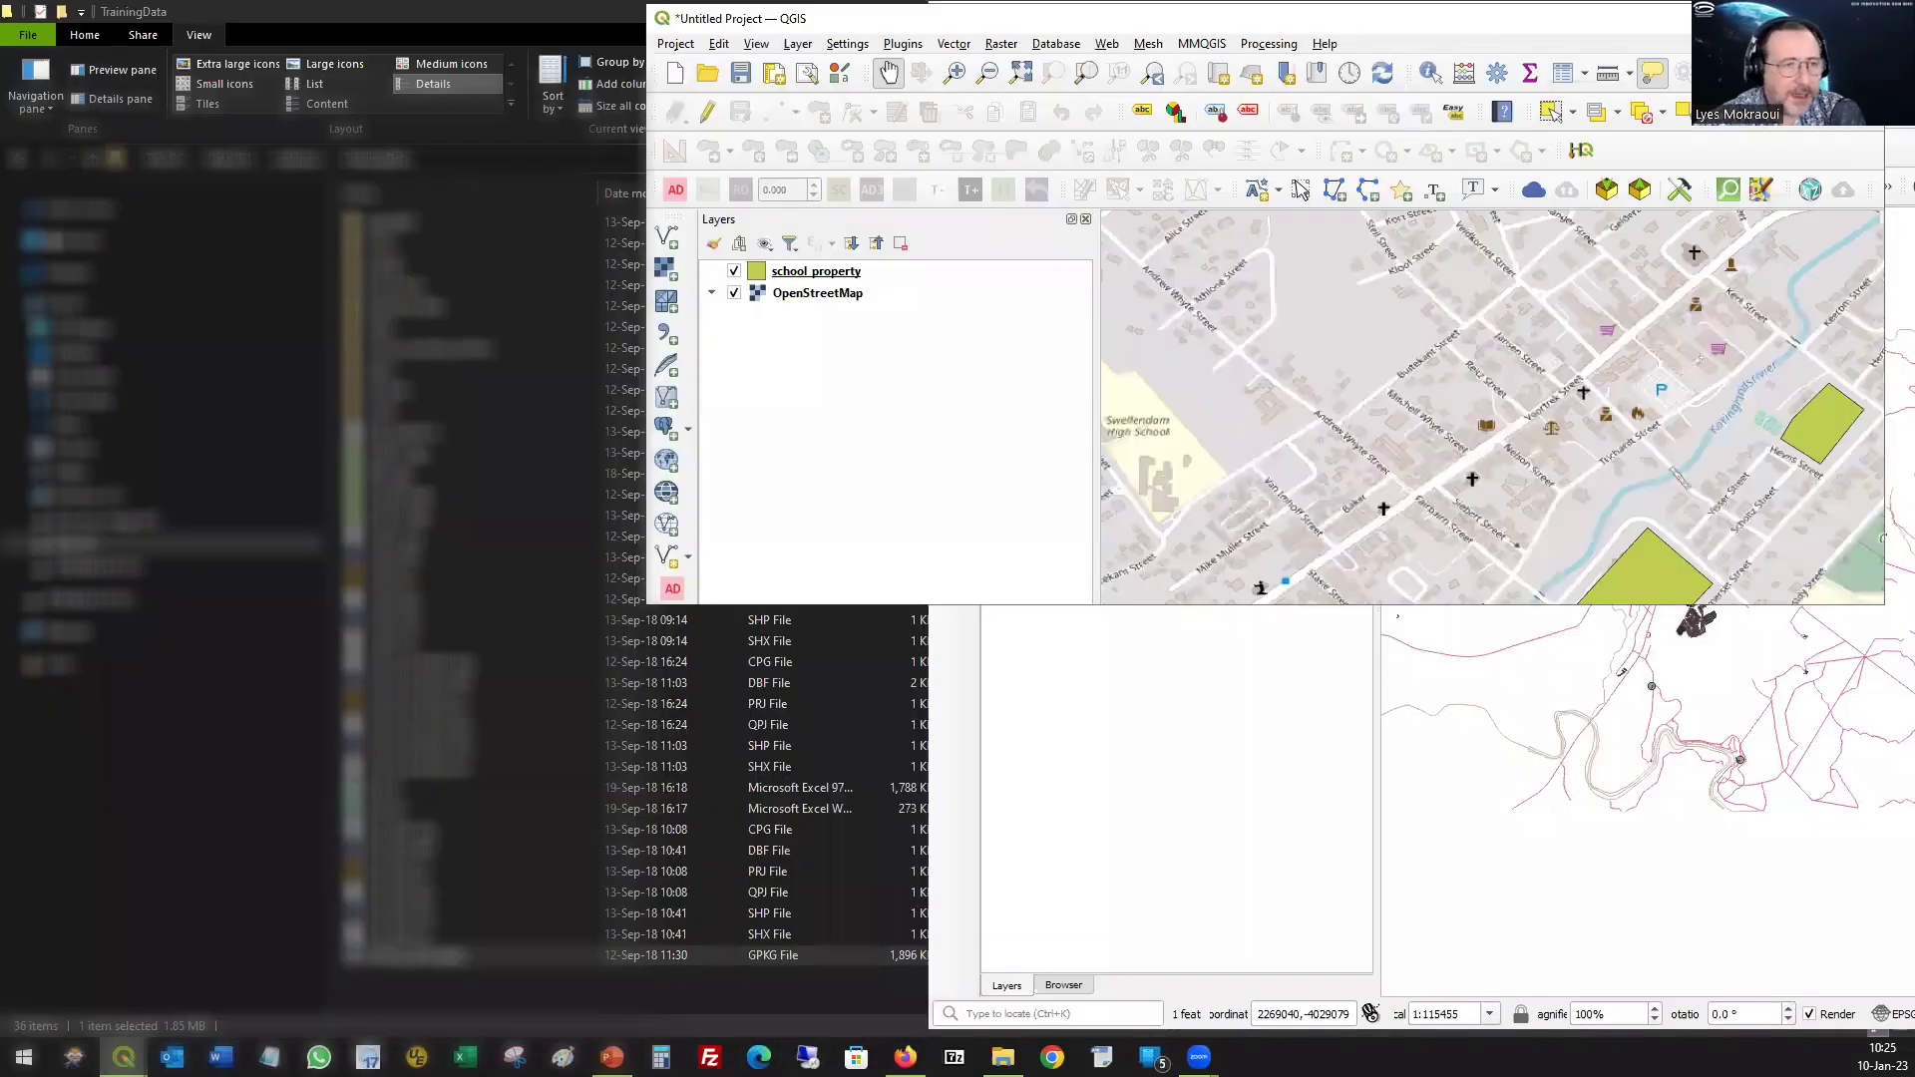
{"action": "key", "text": "super+Left"}
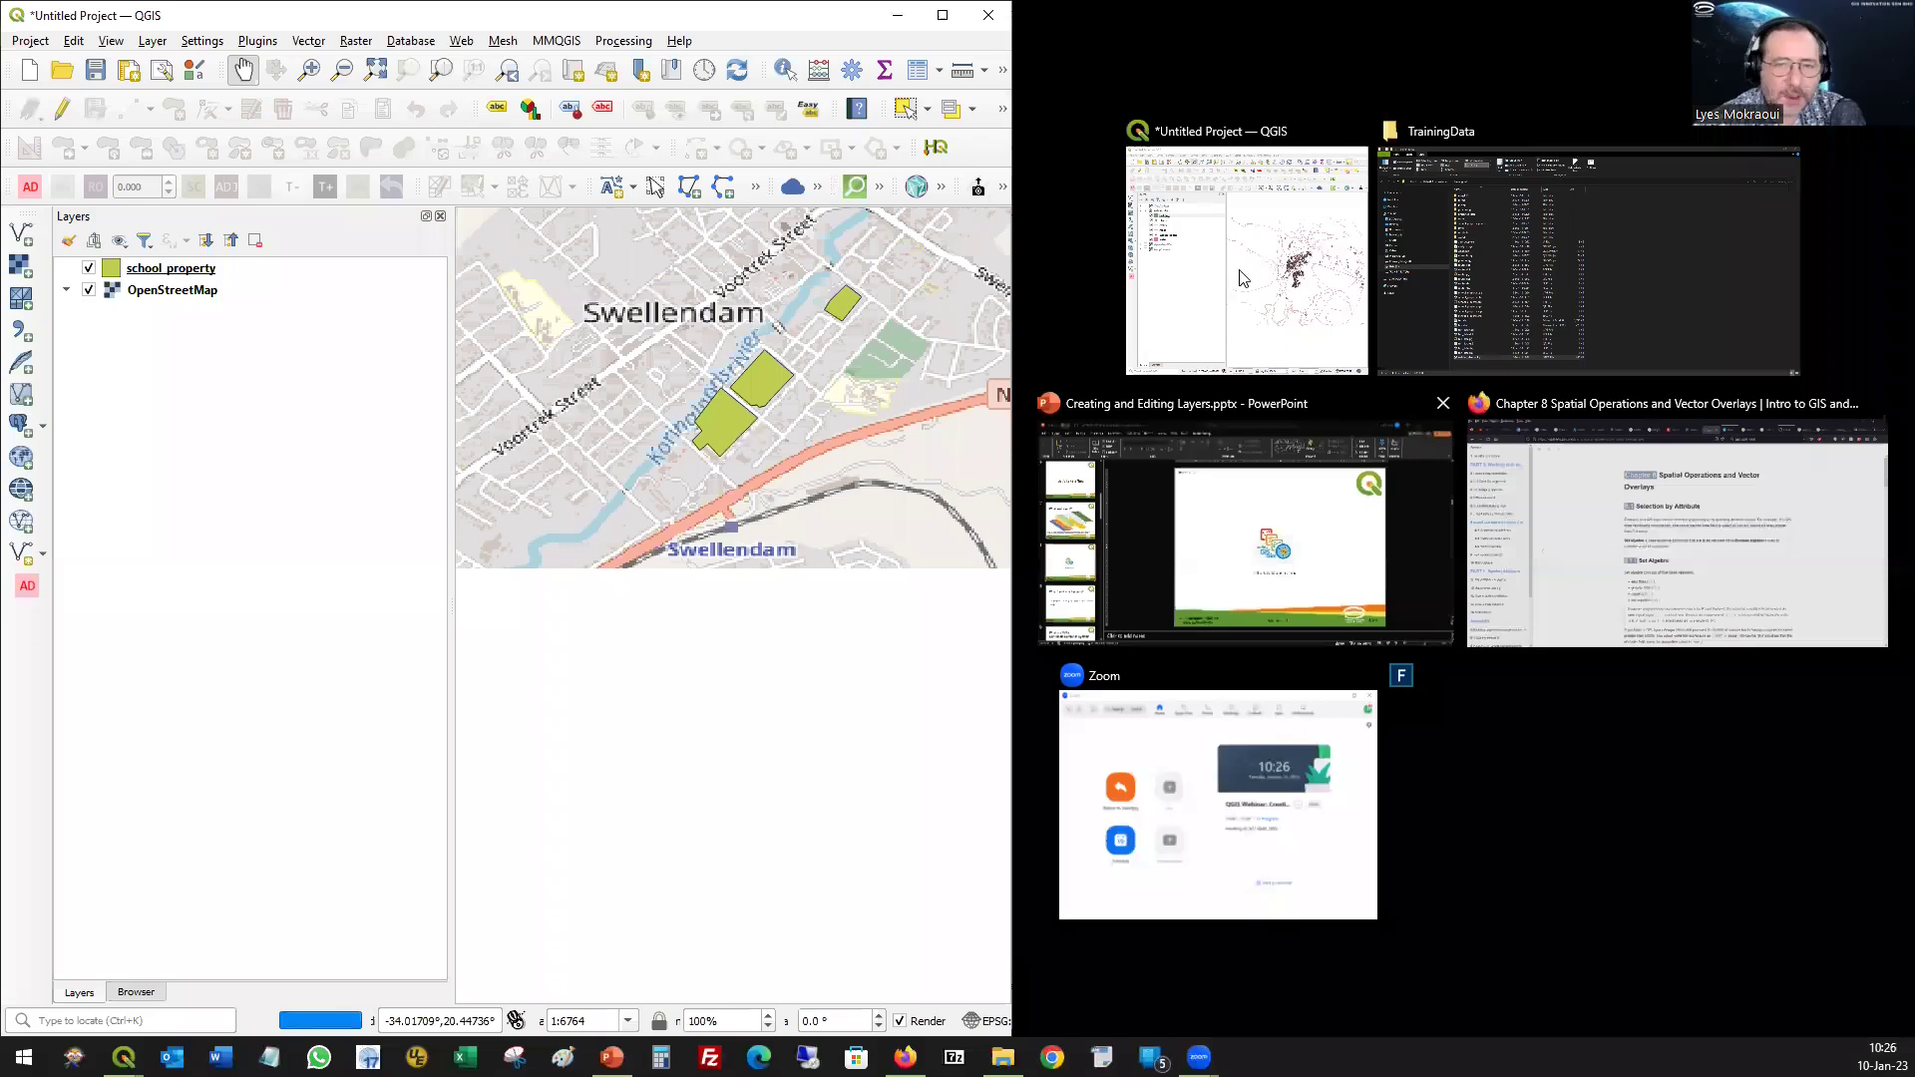
{"action": "left_click", "coordinate": [1243, 278]}
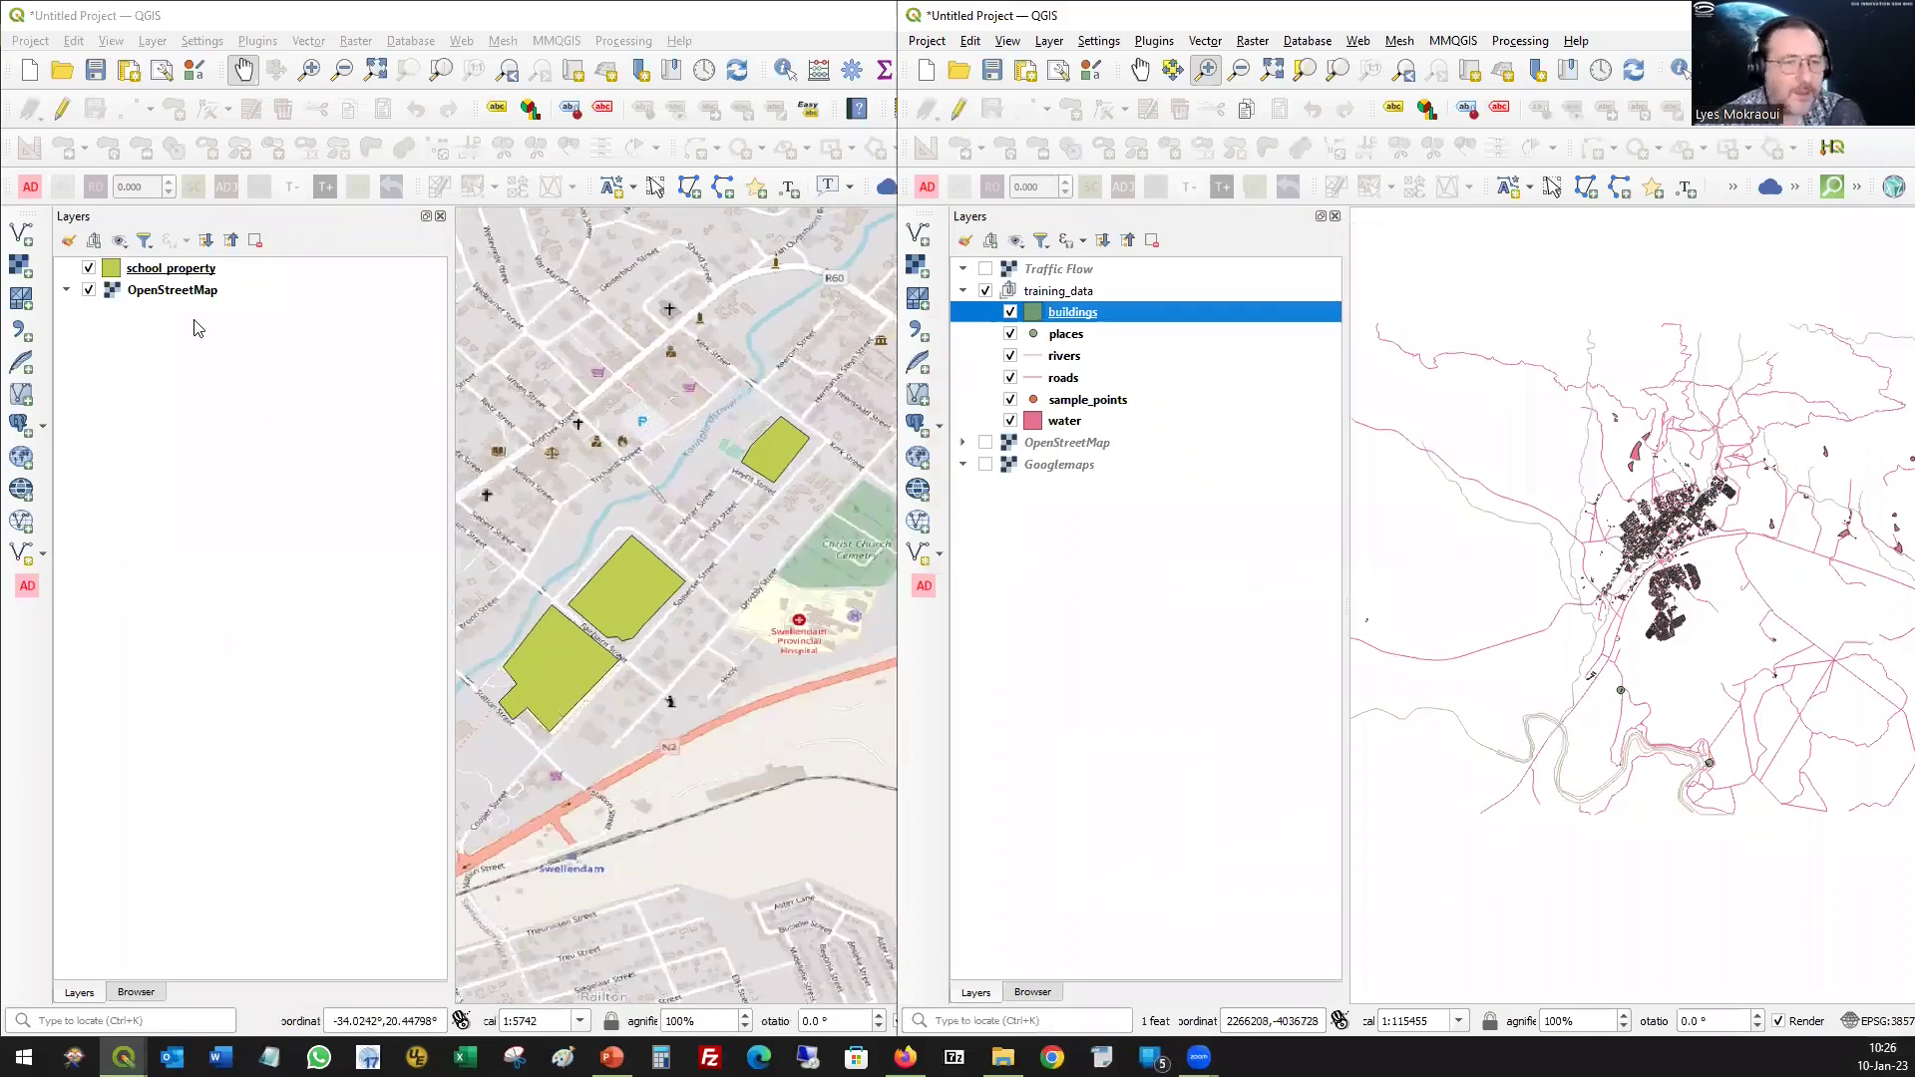
{"action": "left_click", "coordinate": [159, 271]}
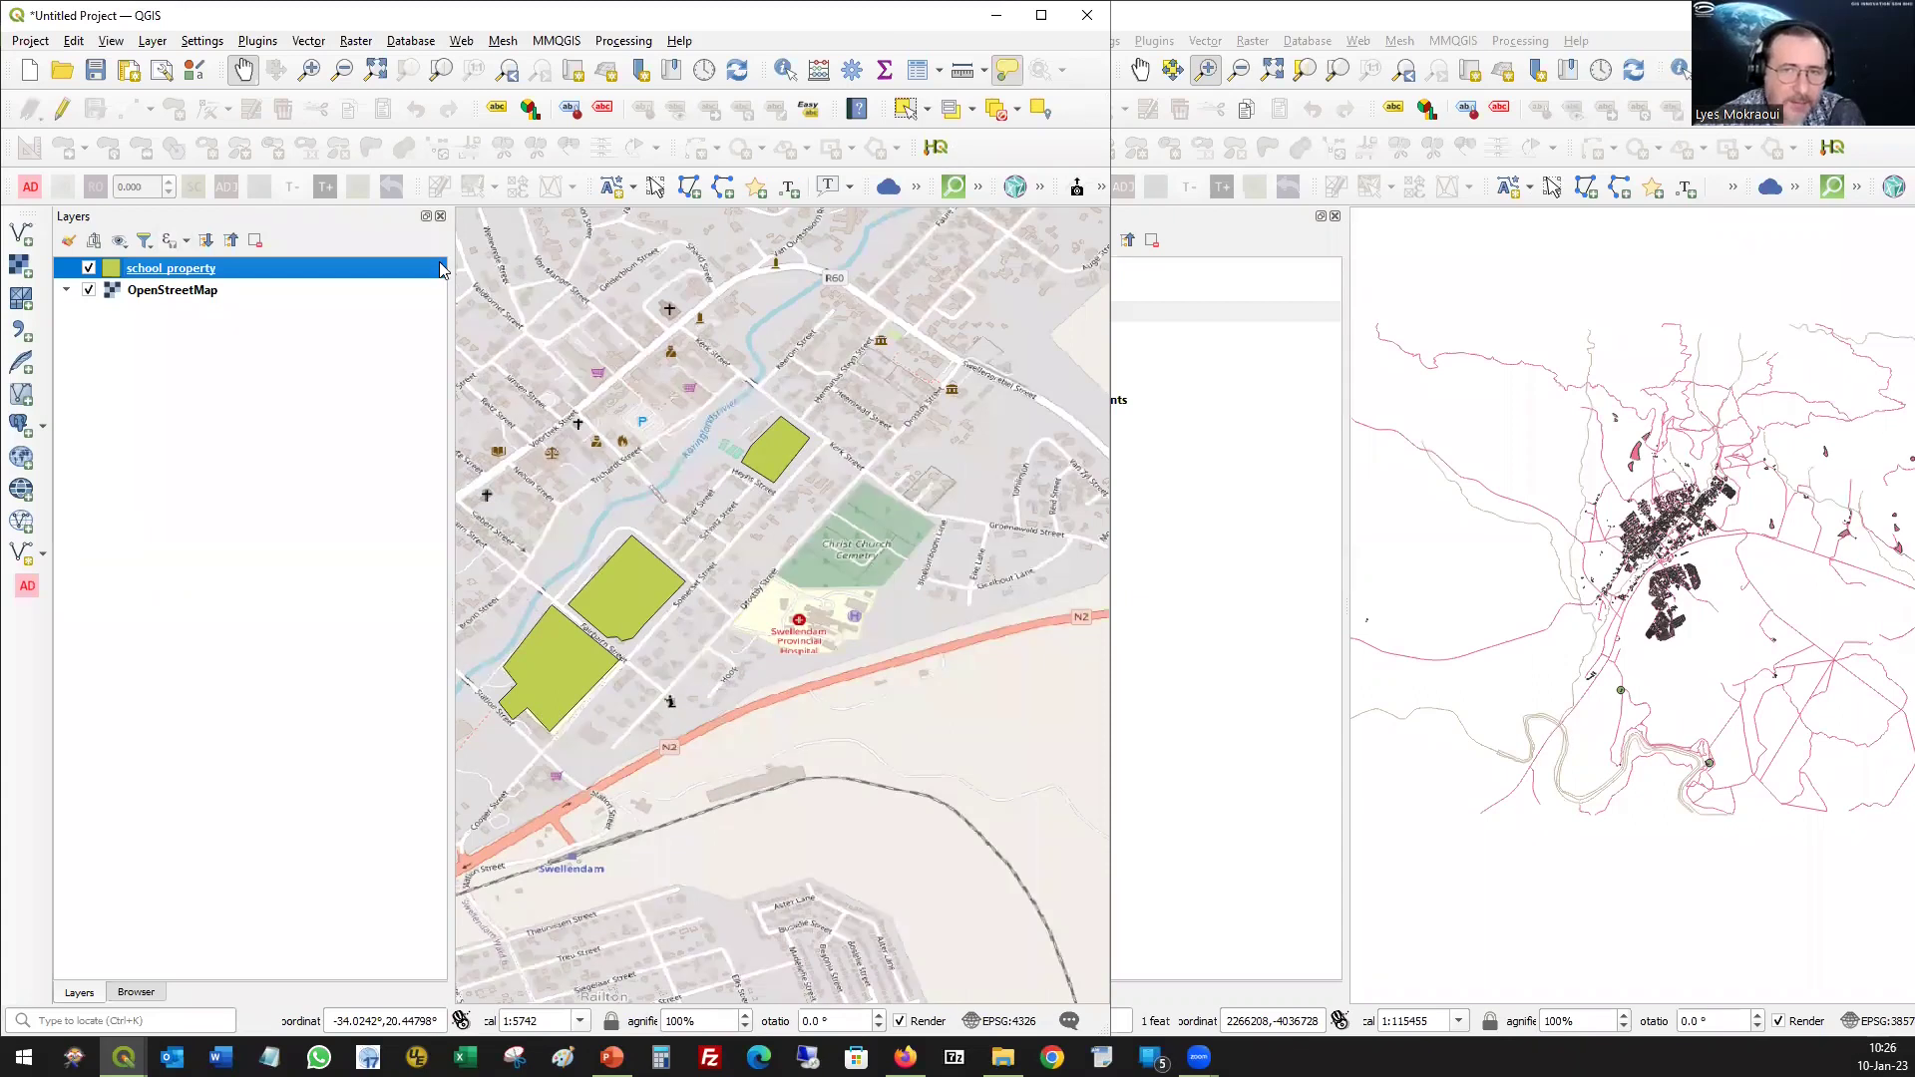
{"action": "left_click_drag", "start_coordinate": [1112, 97], "coordinate": [1022, 97]}
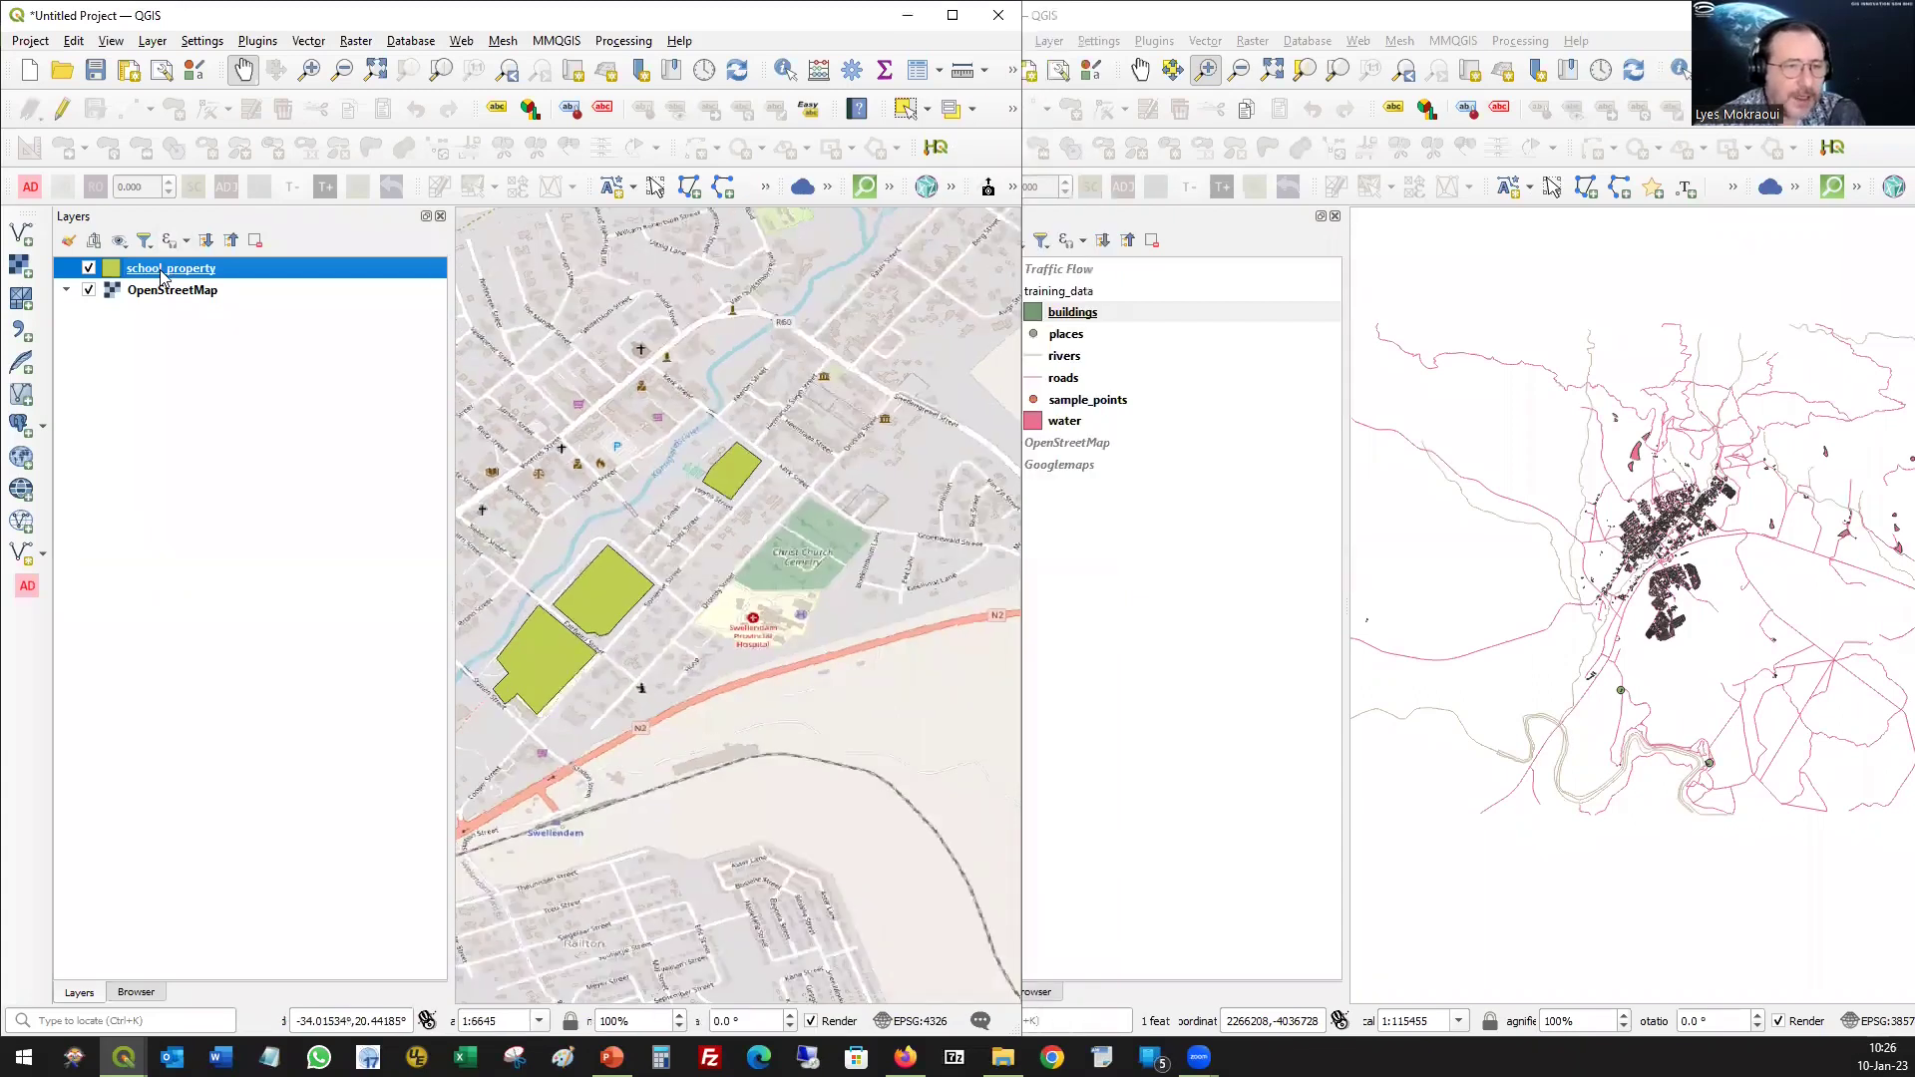
- Copy the school_property layer from its project and paste it into the project containing training_data
{"action": "right_click", "coordinate": [162, 274]}
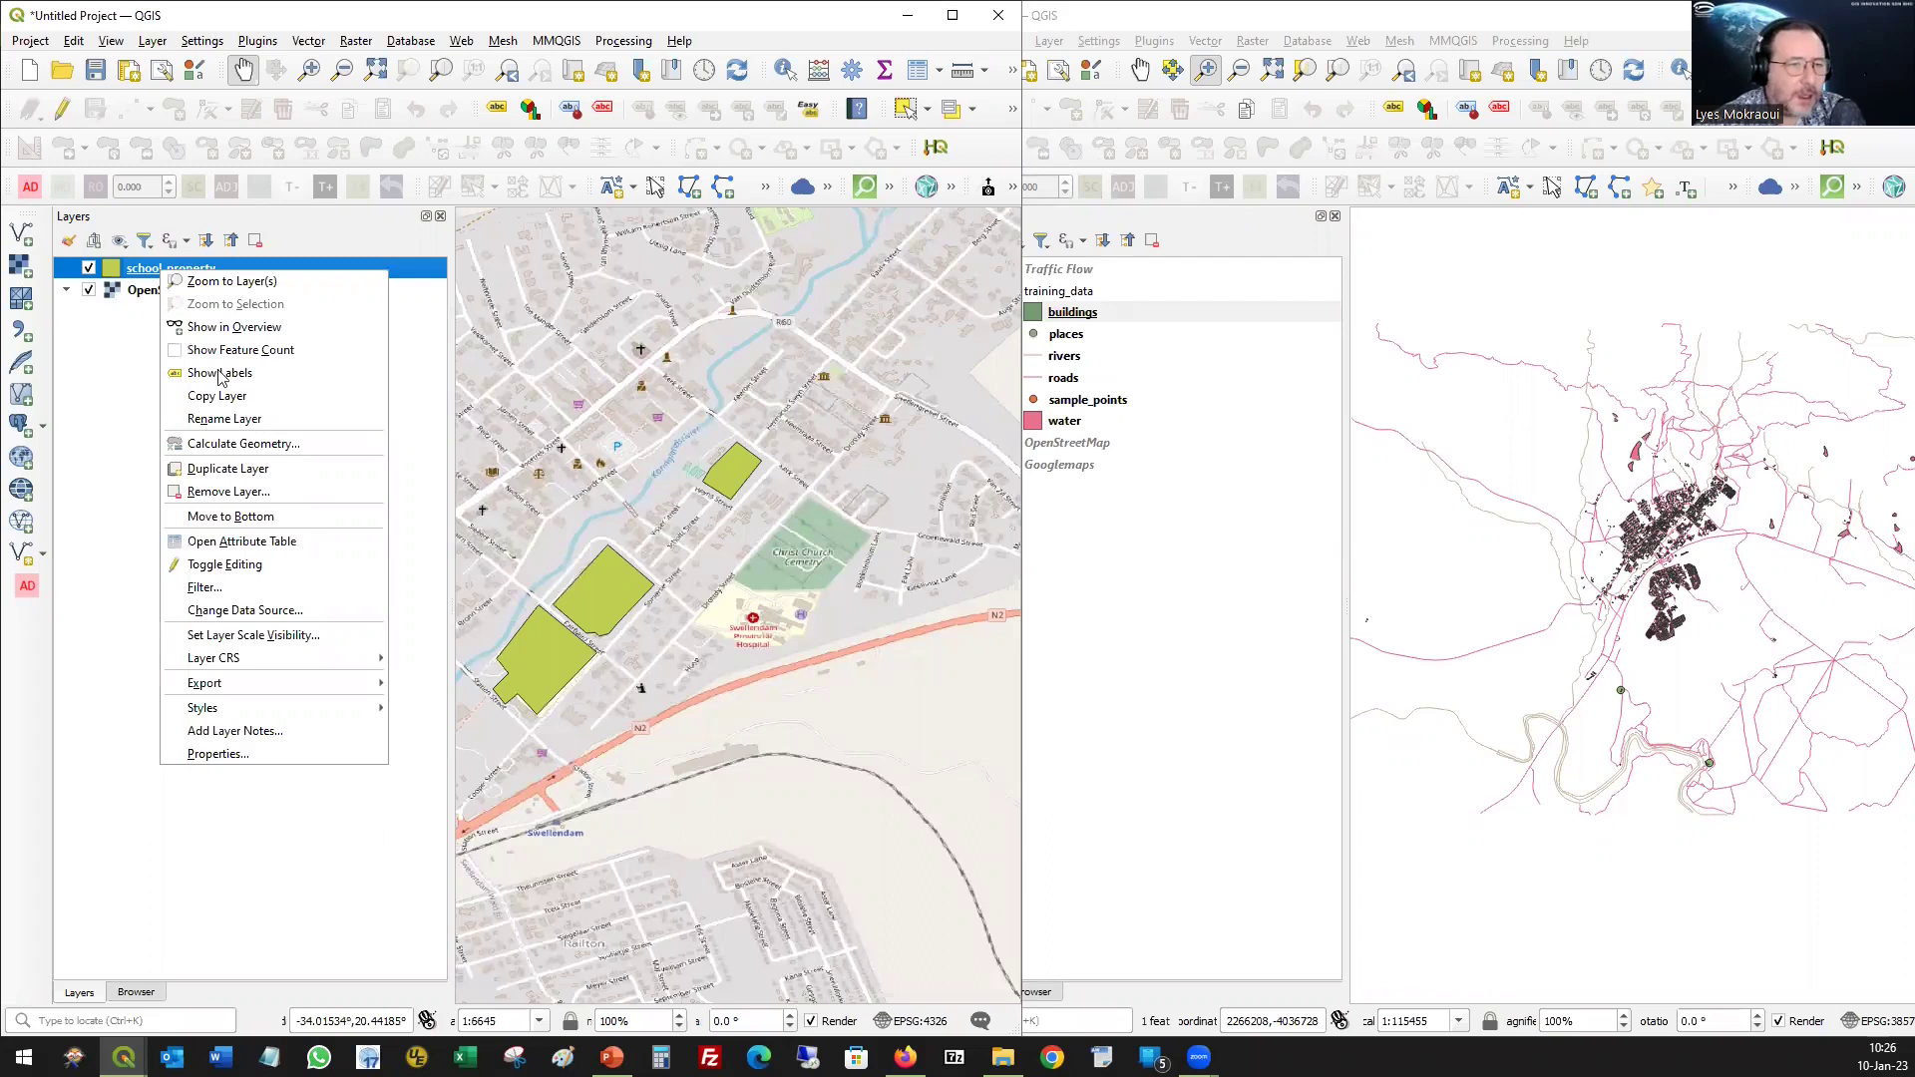
{"action": "left_click", "coordinate": [228, 396]}
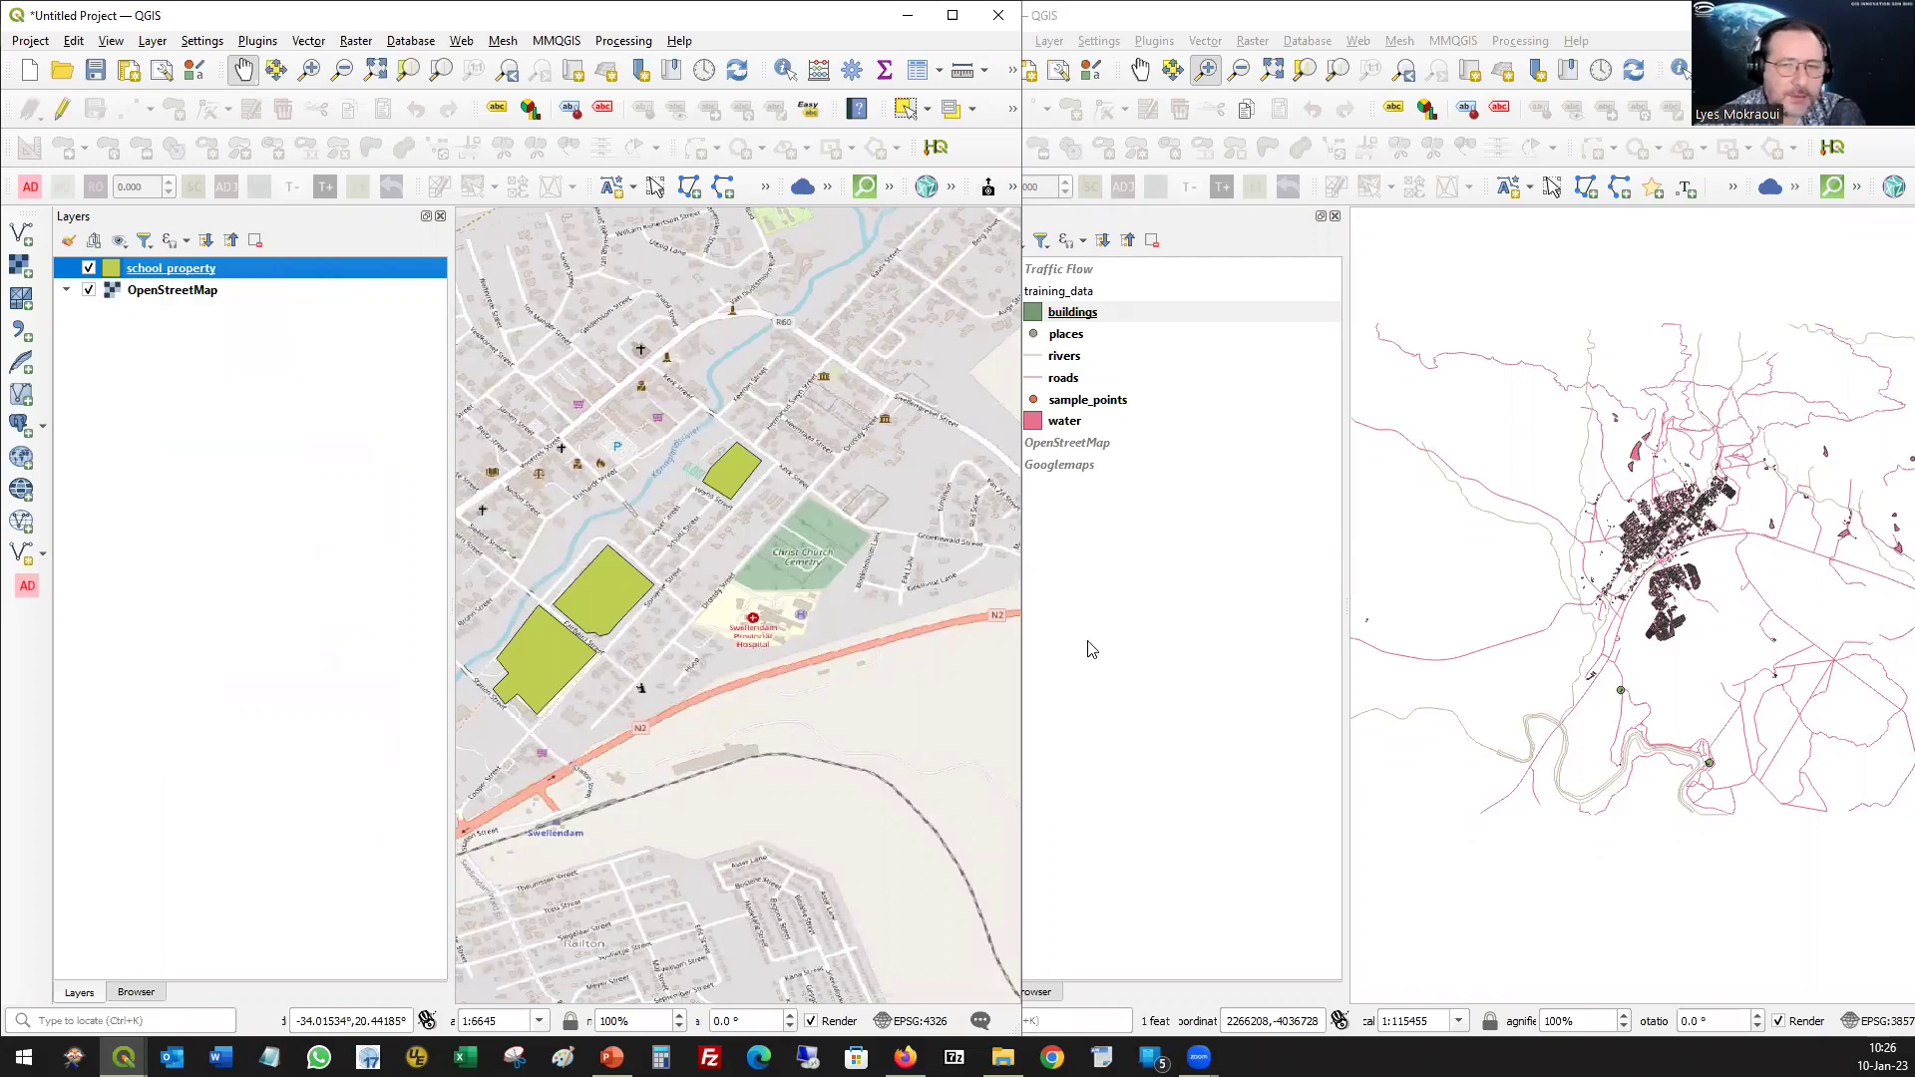
{"action": "left_click", "coordinate": [1137, 643]}
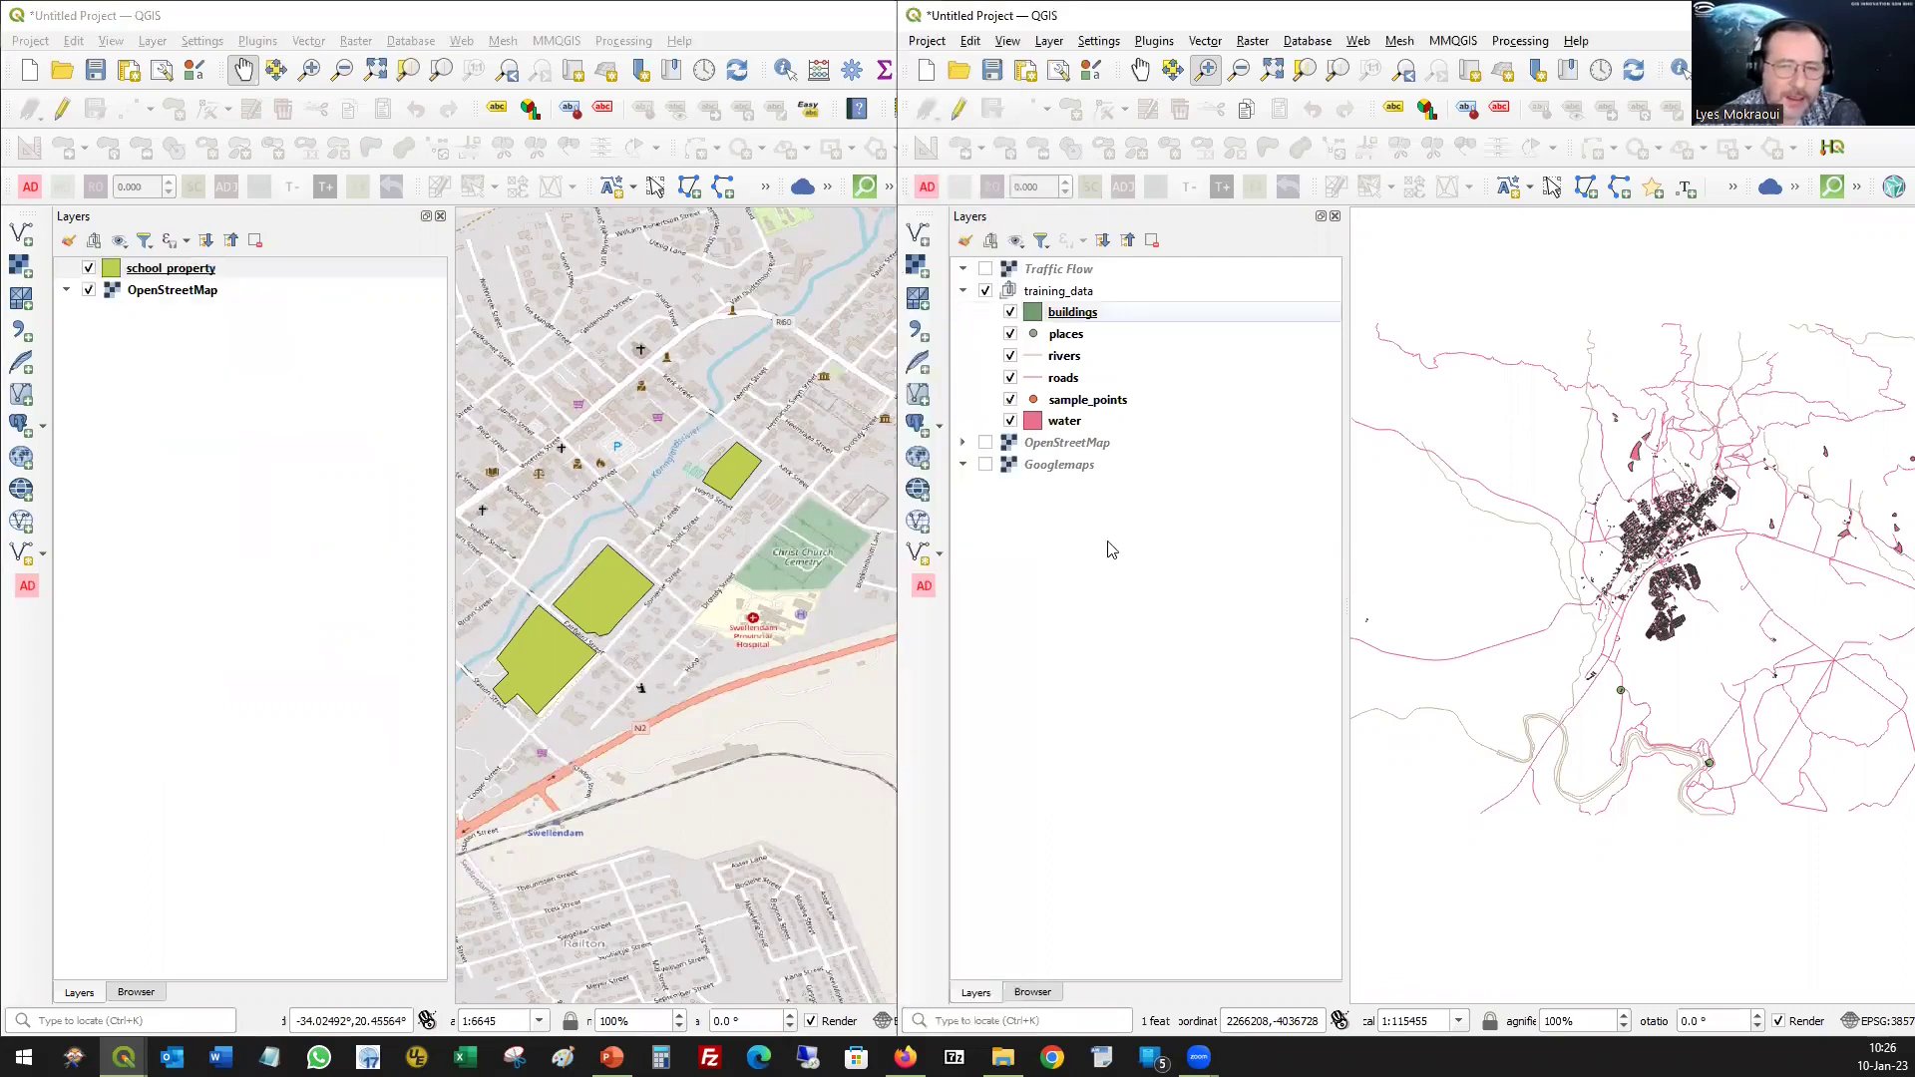
{"action": "right_click", "coordinate": [1109, 544]}
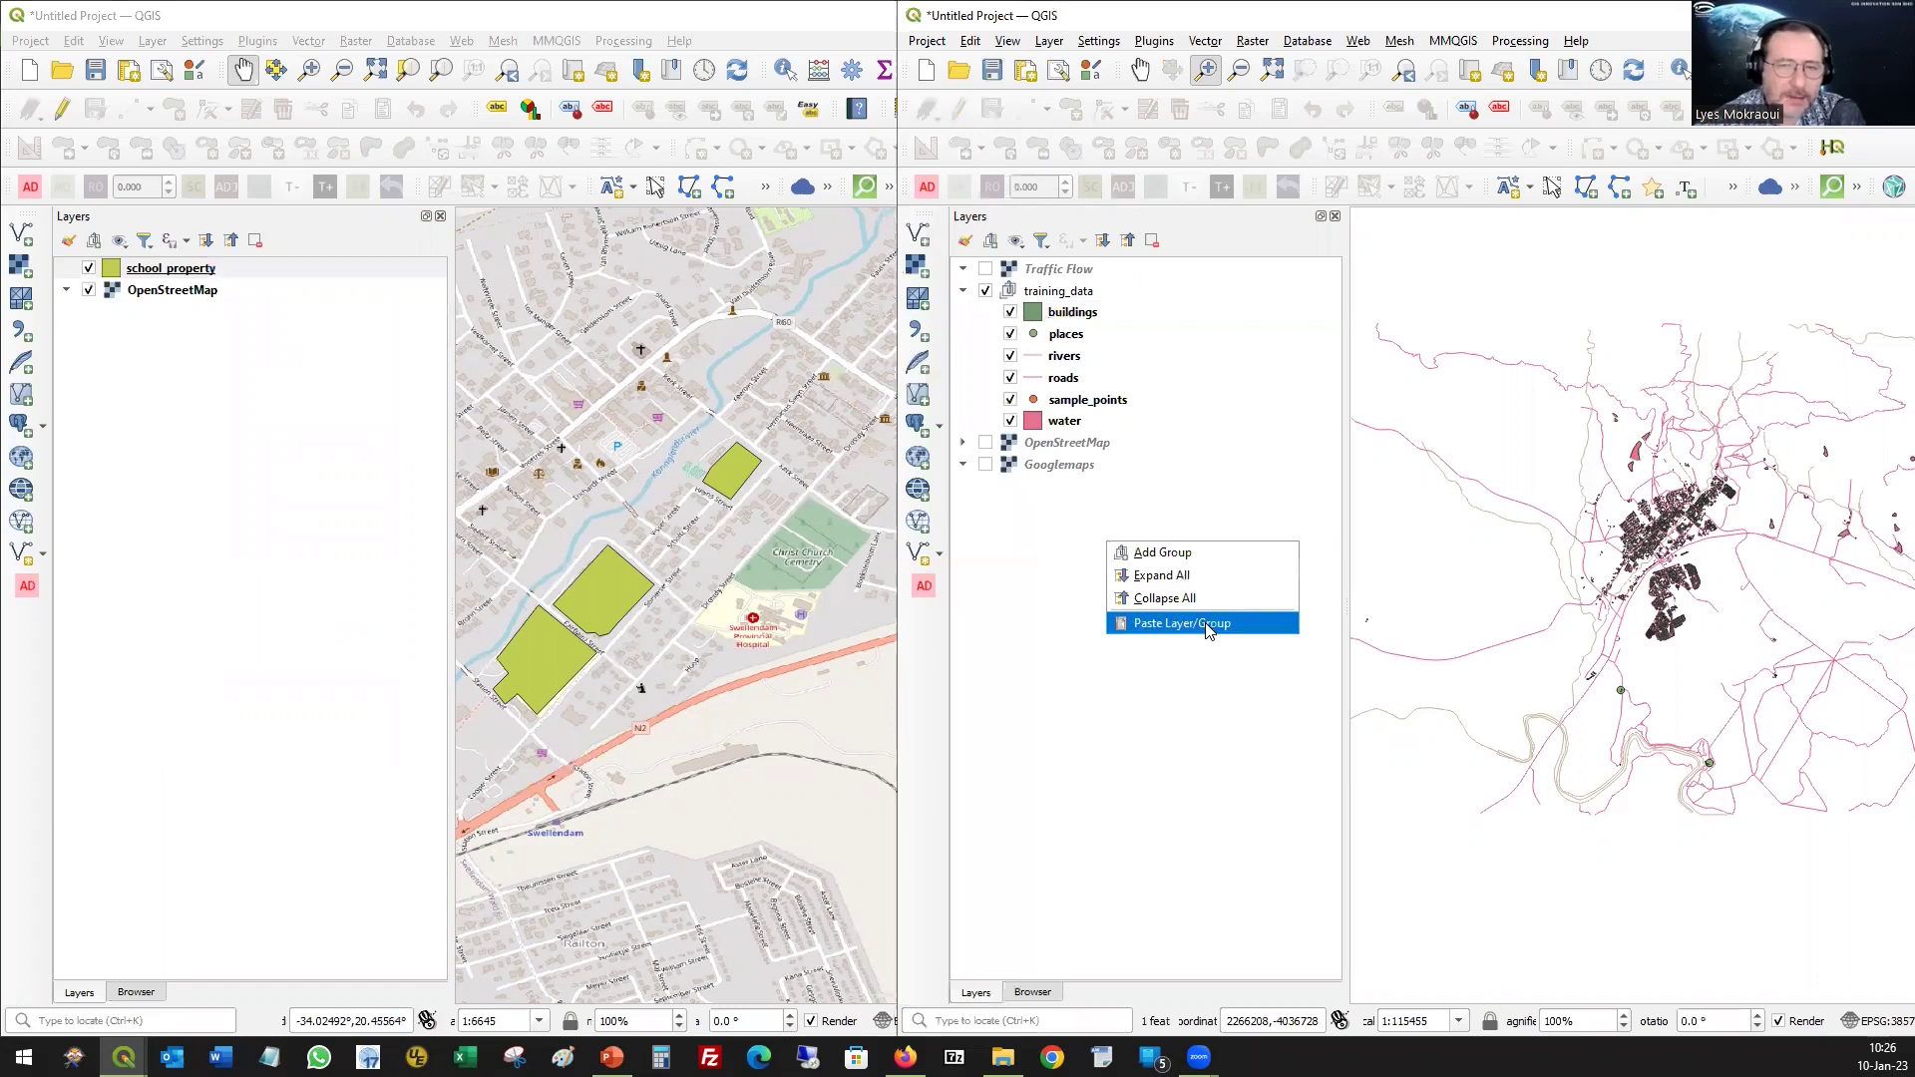
{"action": "left_click", "coordinate": [1208, 628]}
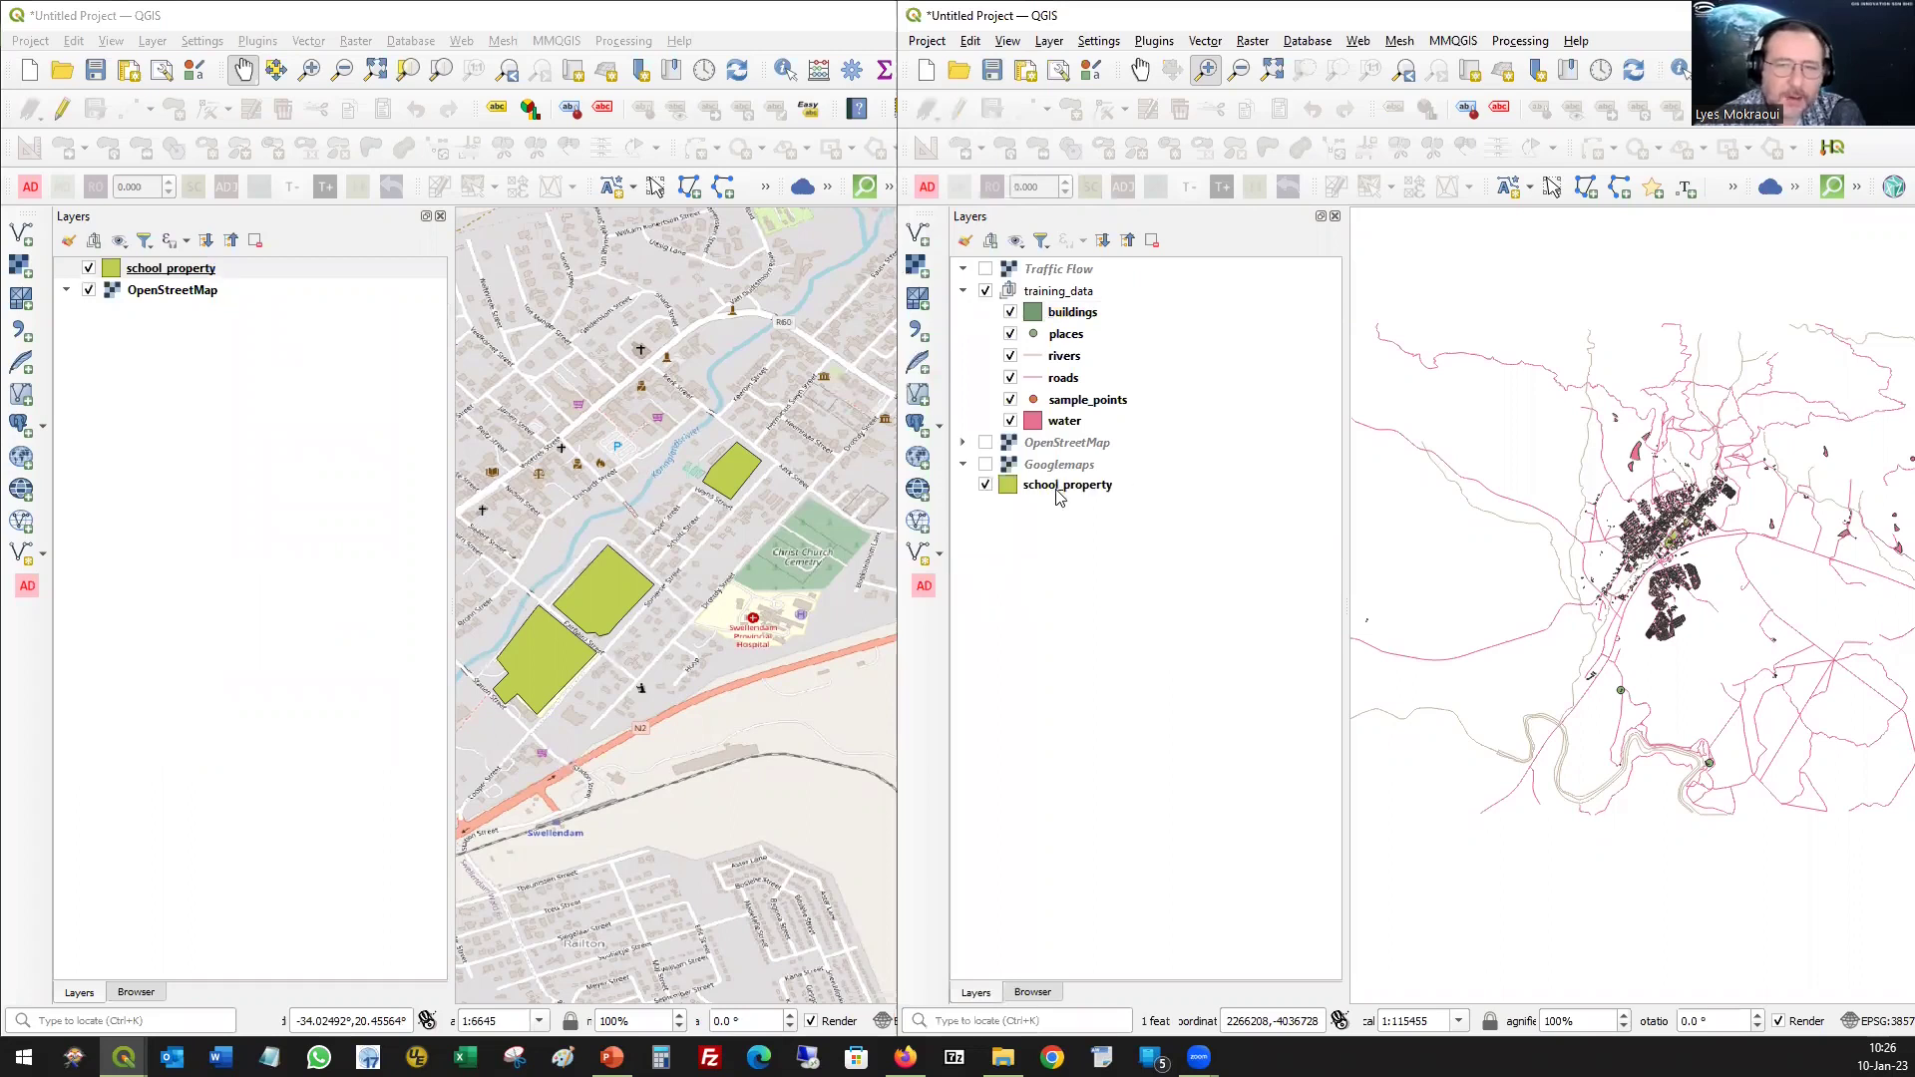
- Move the pasted school_property layer directly above the training_data group and zoom to its extent
{"action": "left_click_drag", "start_coordinate": [1066, 482], "coordinate": [1074, 281]}
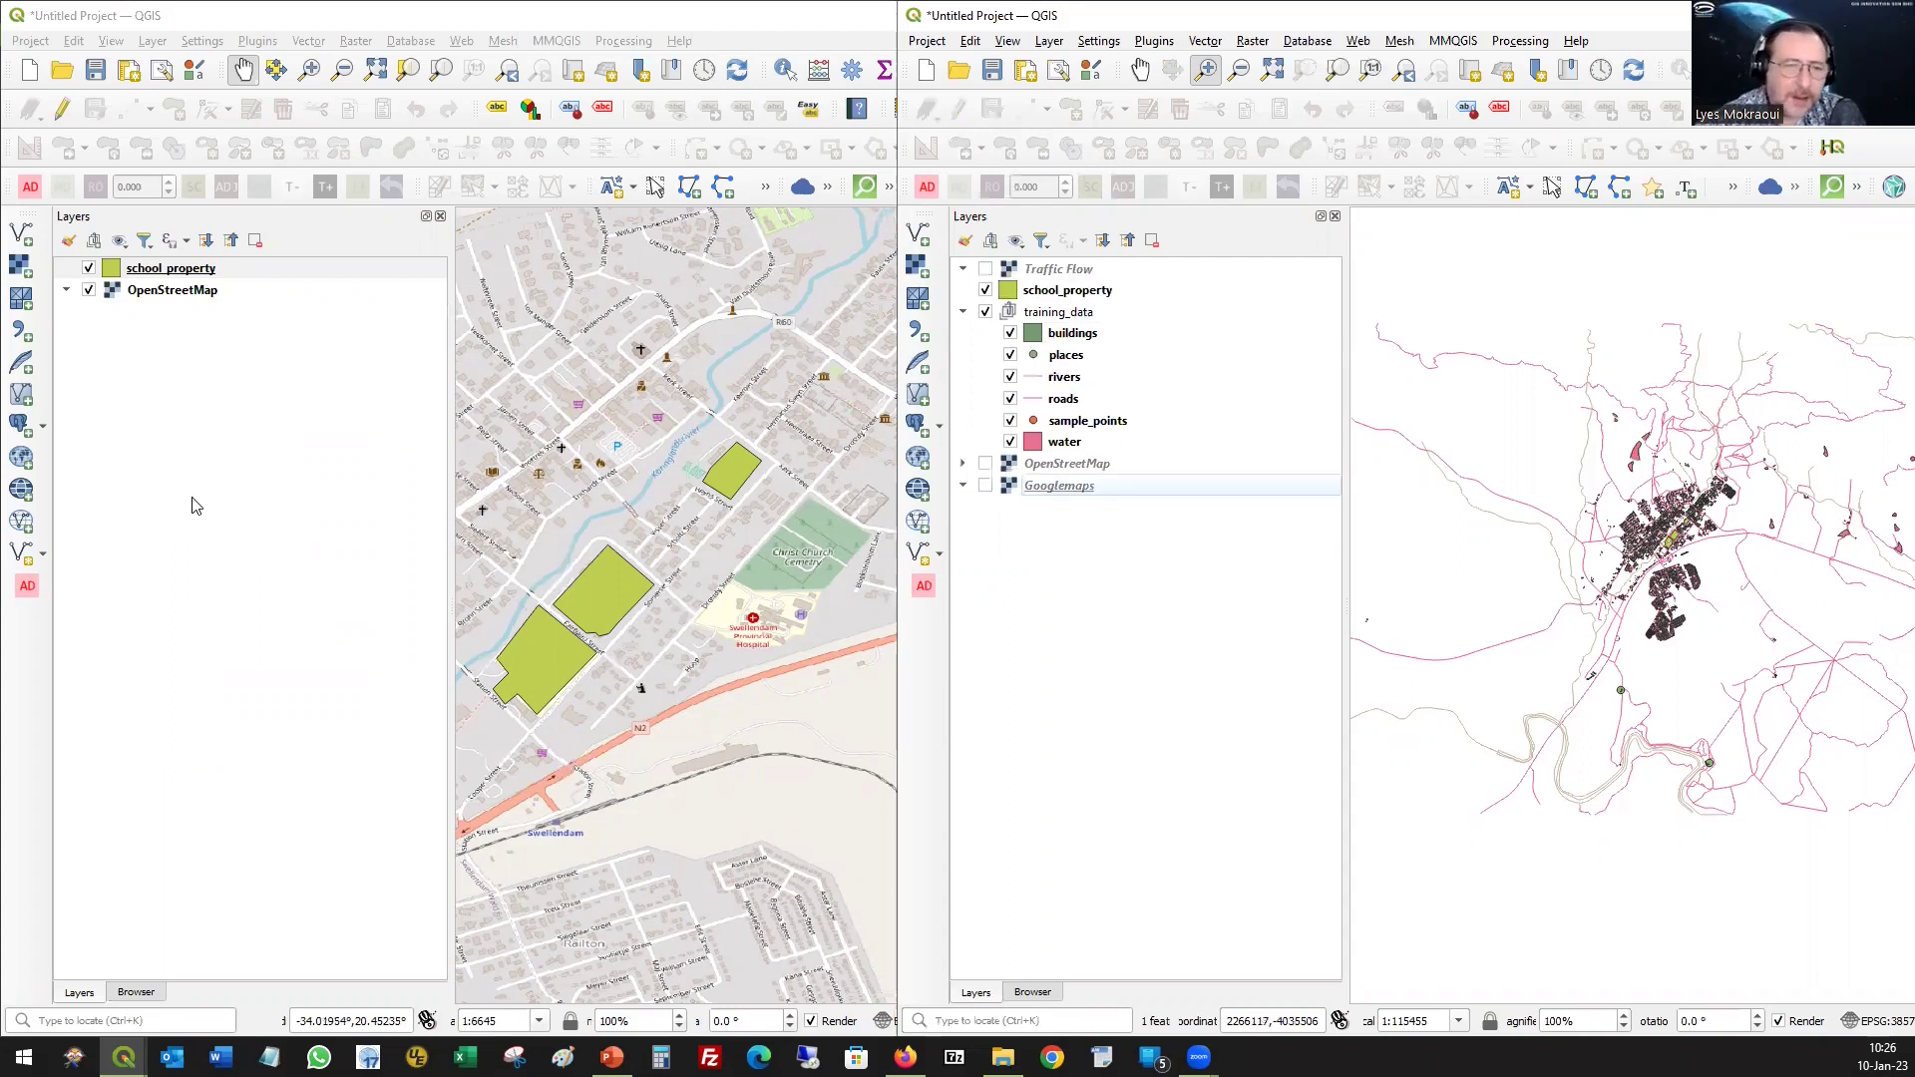
{"action": "right_click", "coordinate": [1079, 293]}
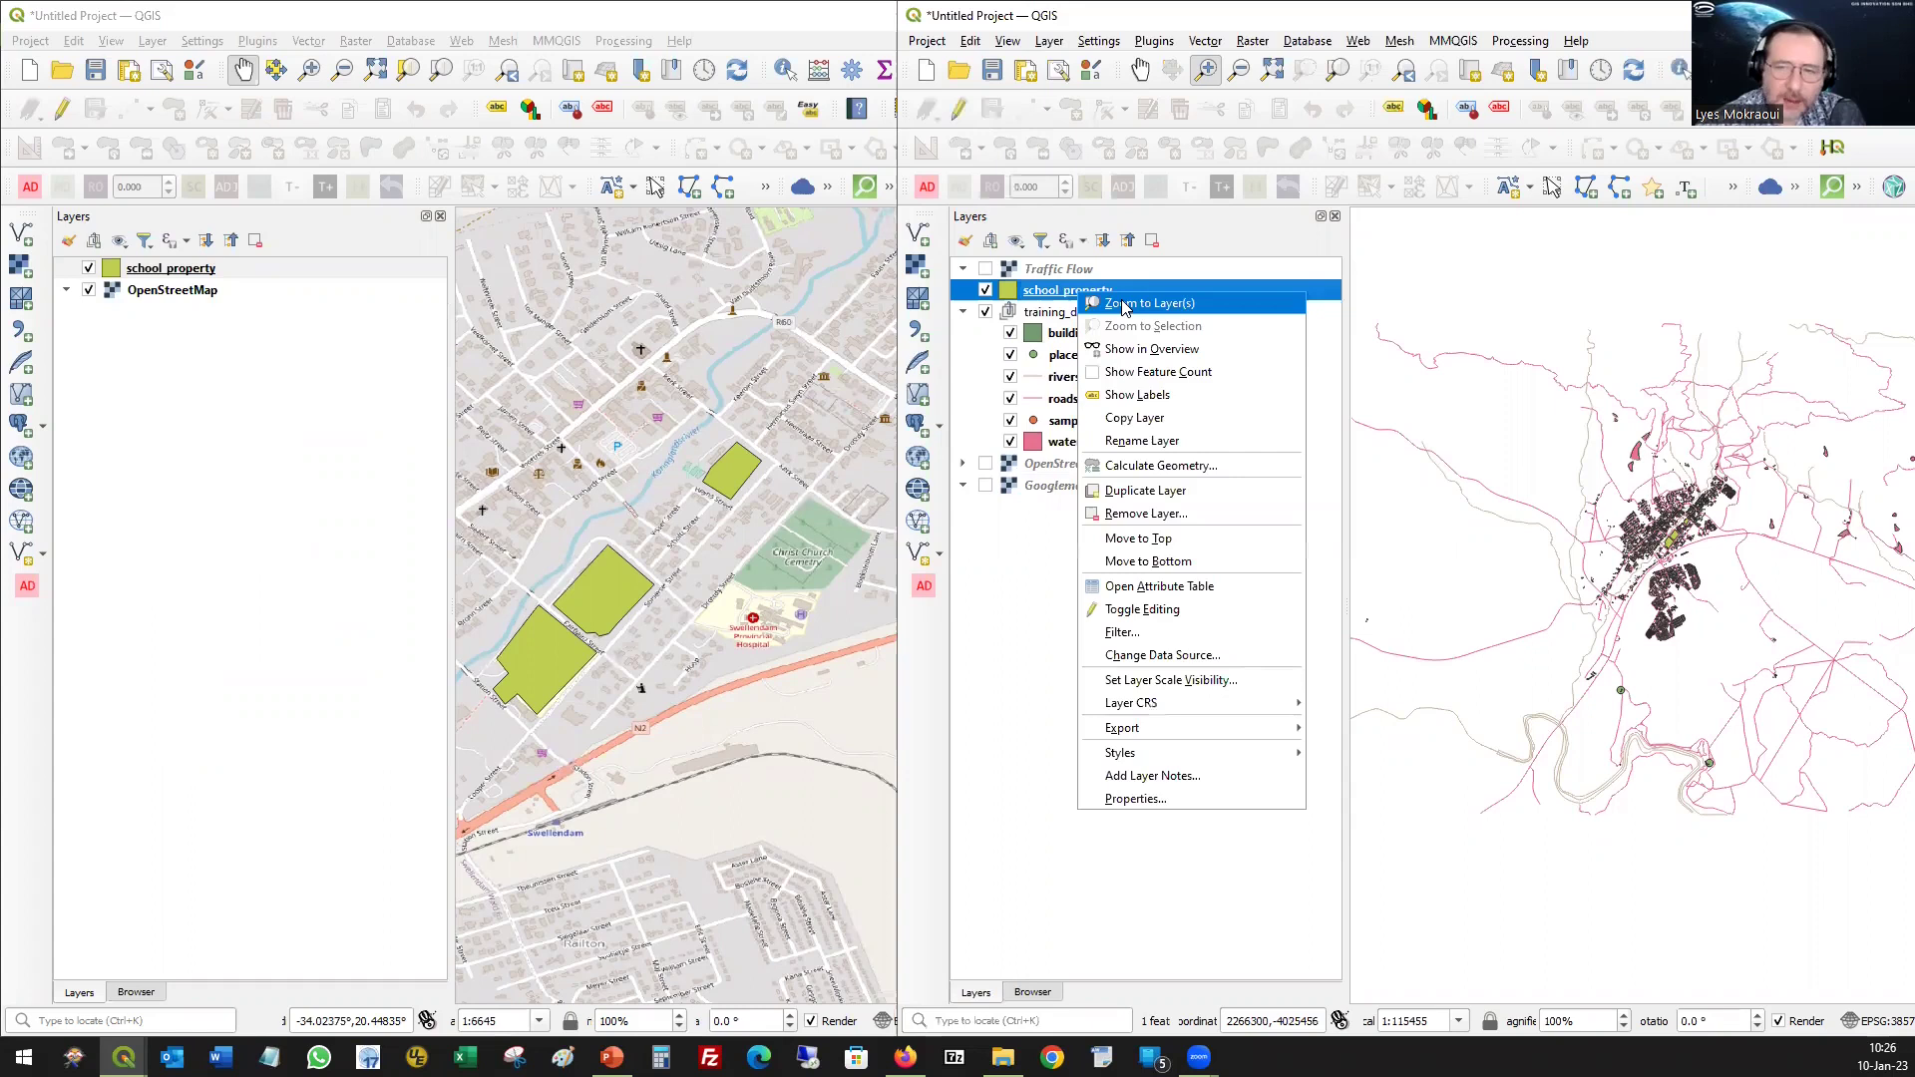
{"action": "left_click", "coordinate": [1125, 306]}
- Toggle the school_property layer's visibility repeatedly to compare it with the buildings beneath, leaving it shown
{"action": "left_click", "coordinate": [986, 290]}
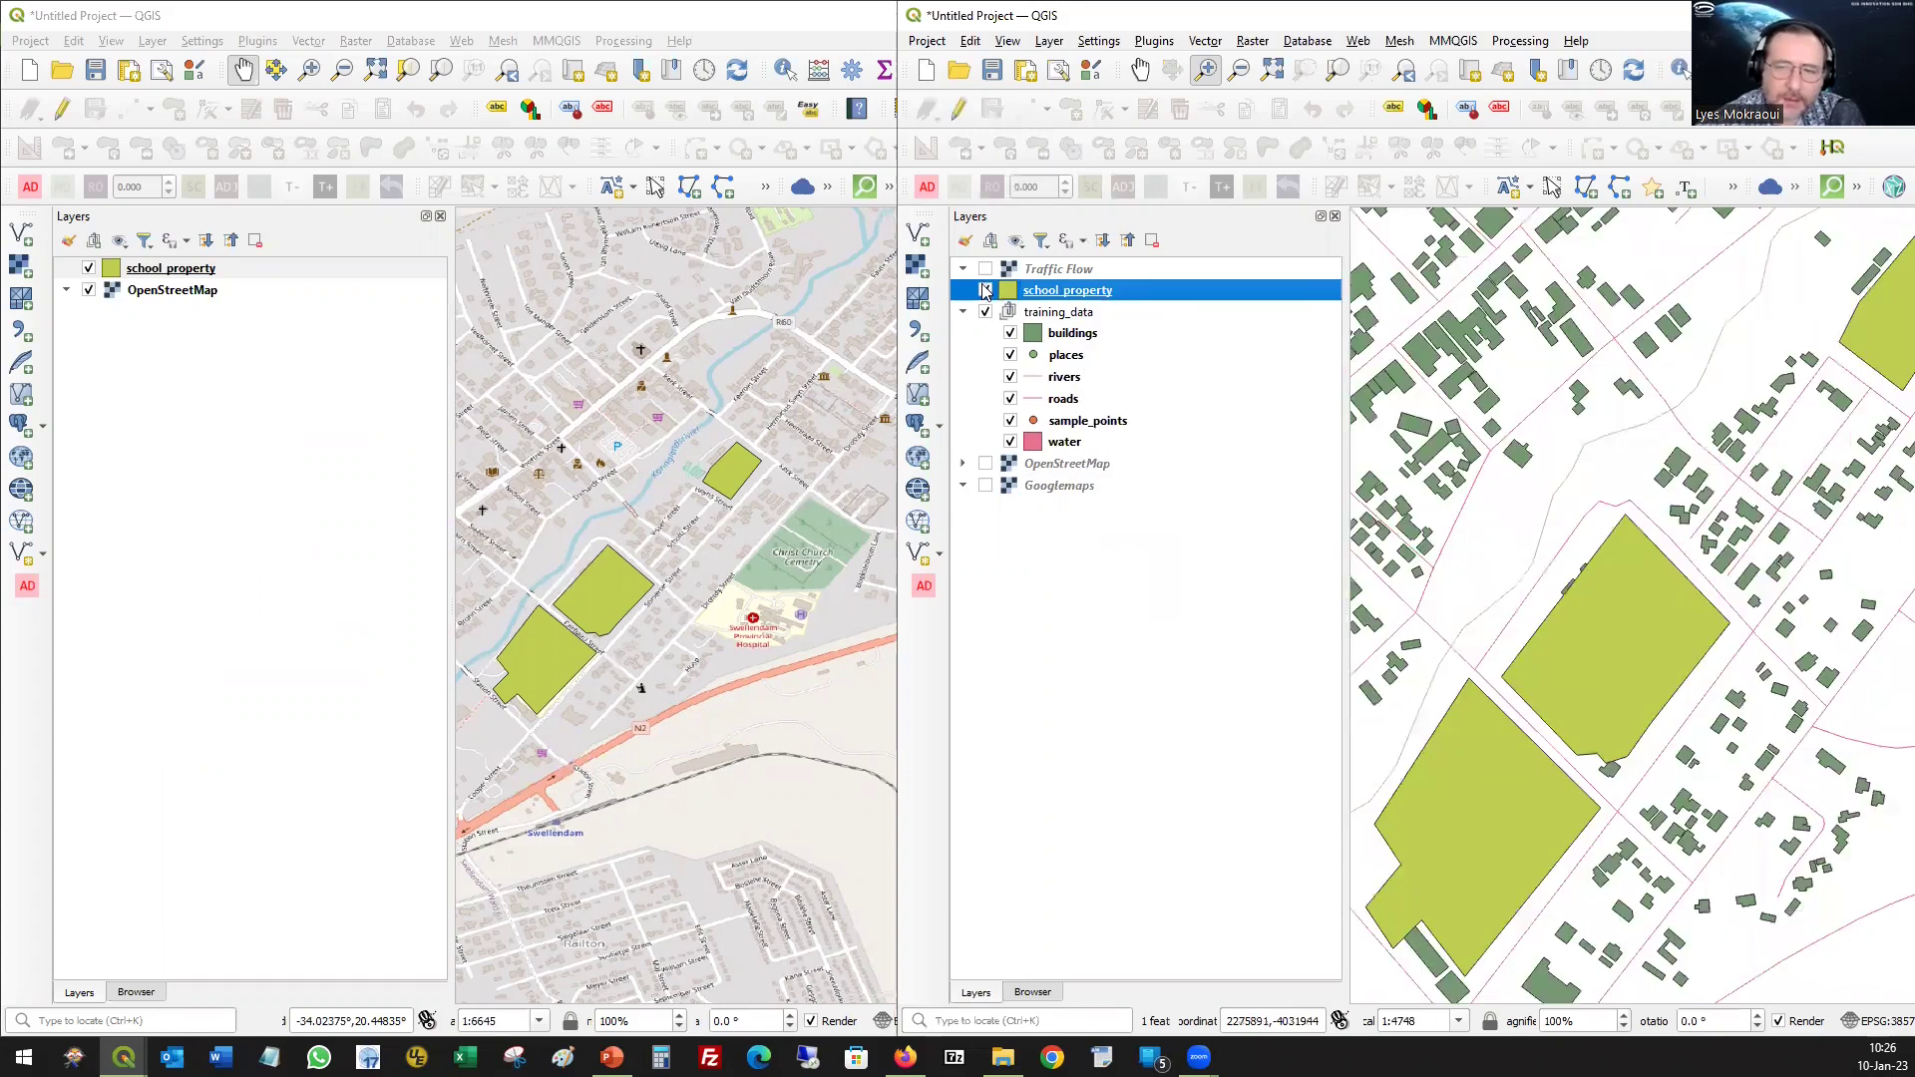
{"action": "left_click", "coordinate": [986, 291]}
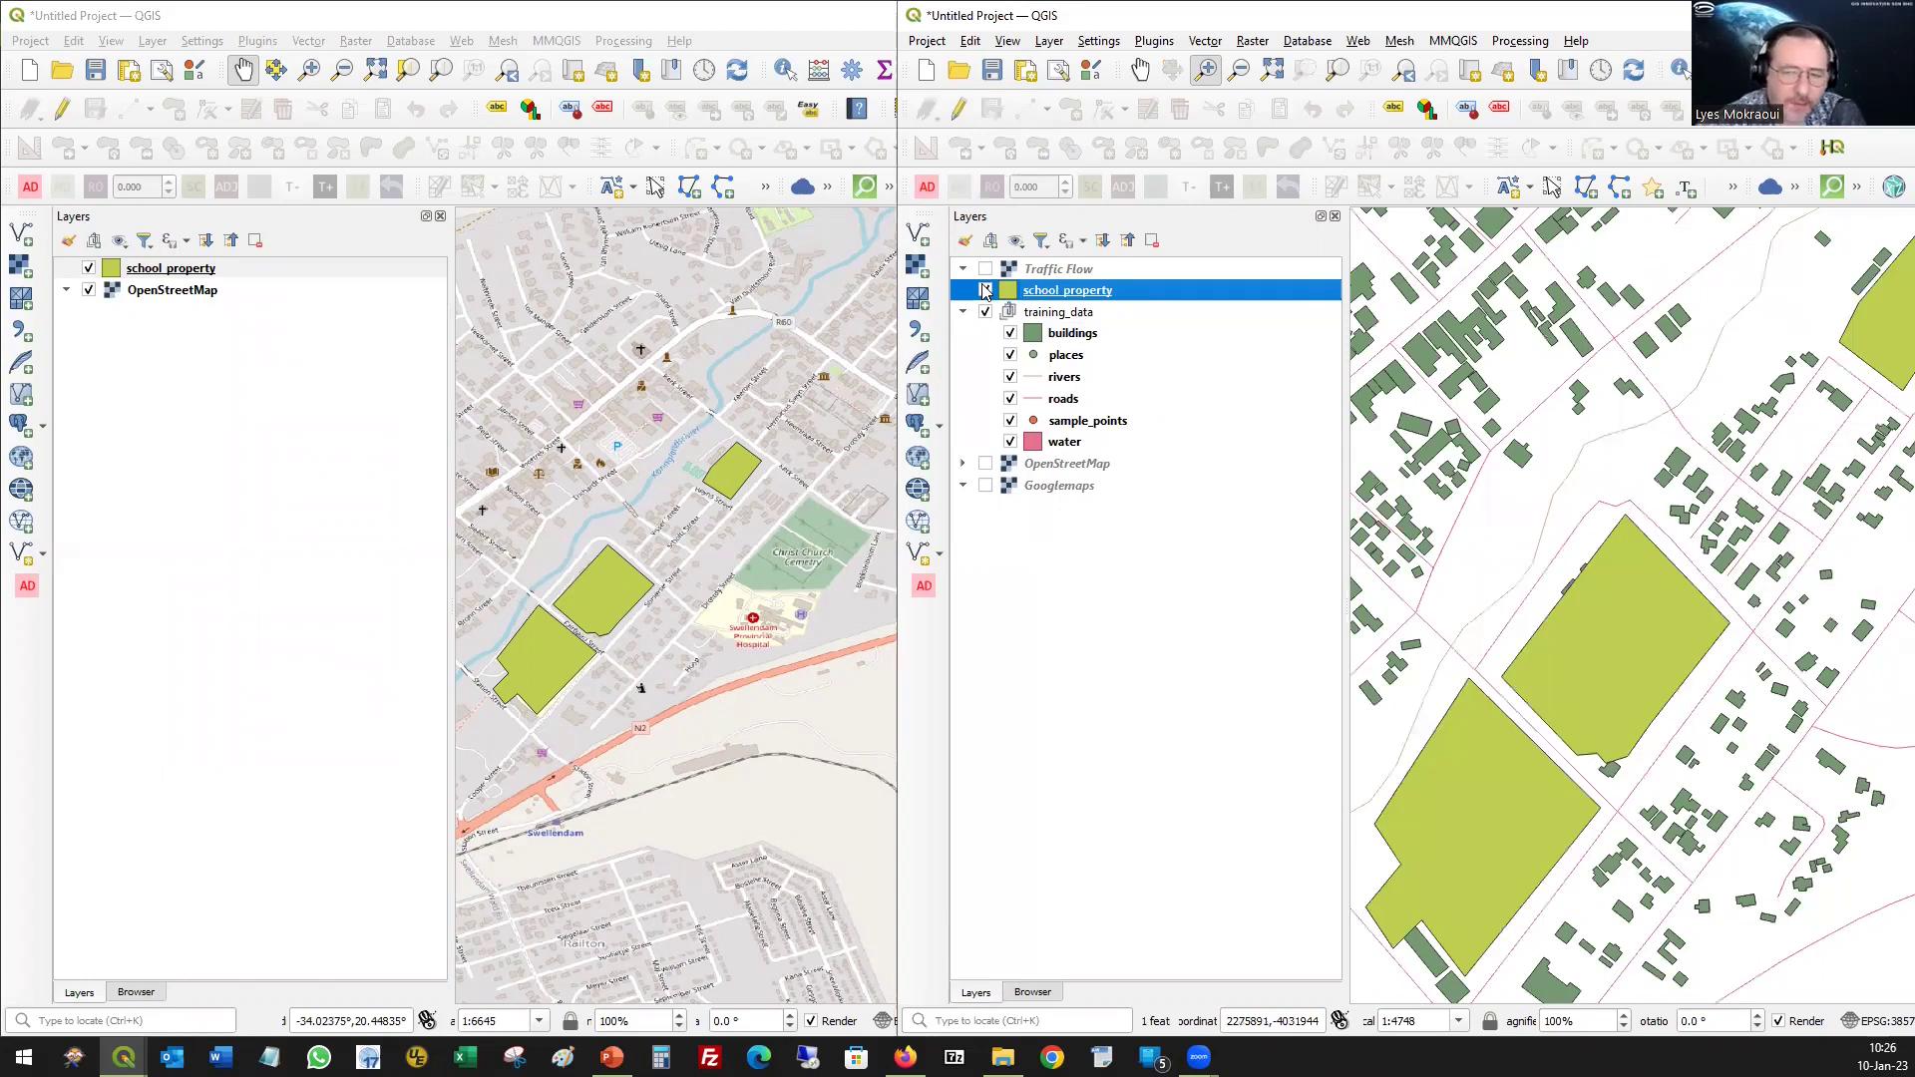
{"action": "left_click", "coordinate": [985, 291]}
{"action": "left_click", "coordinate": [986, 290]}
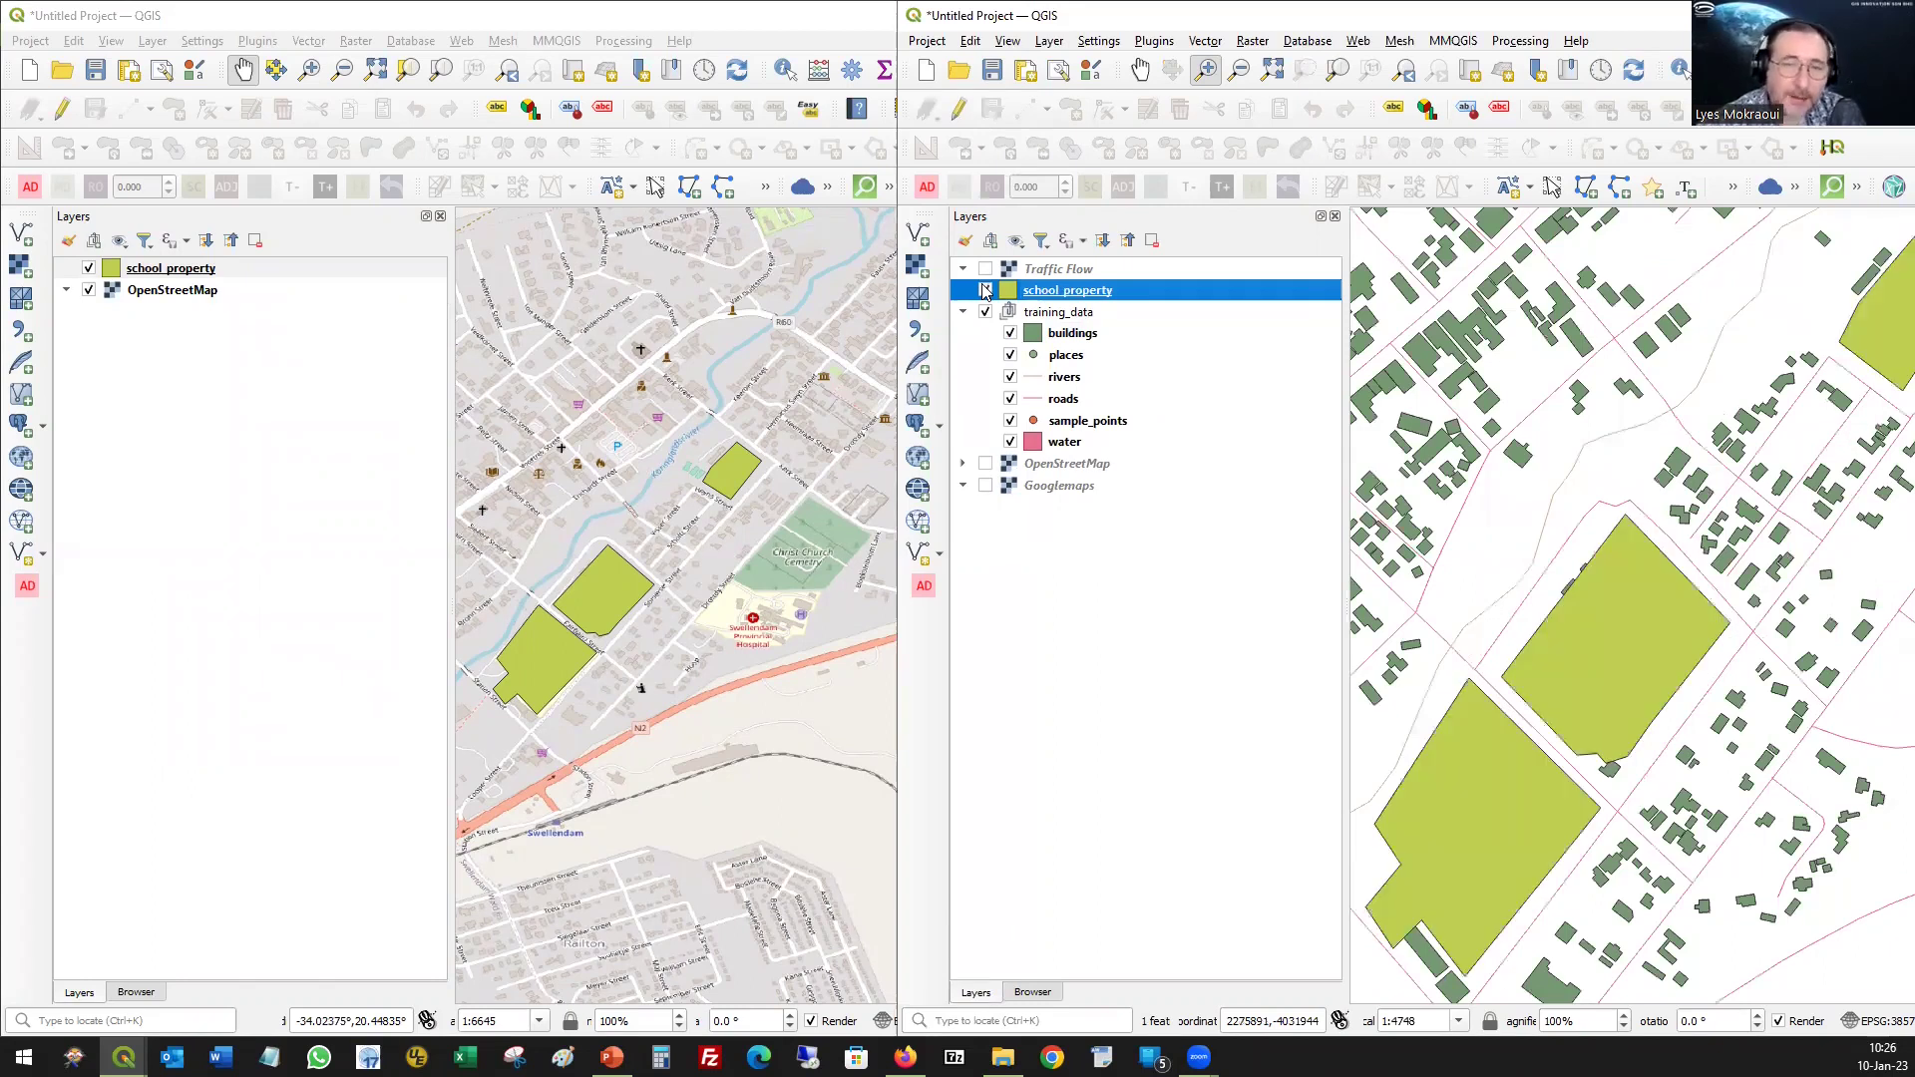
{"action": "left_click", "coordinate": [985, 291]}
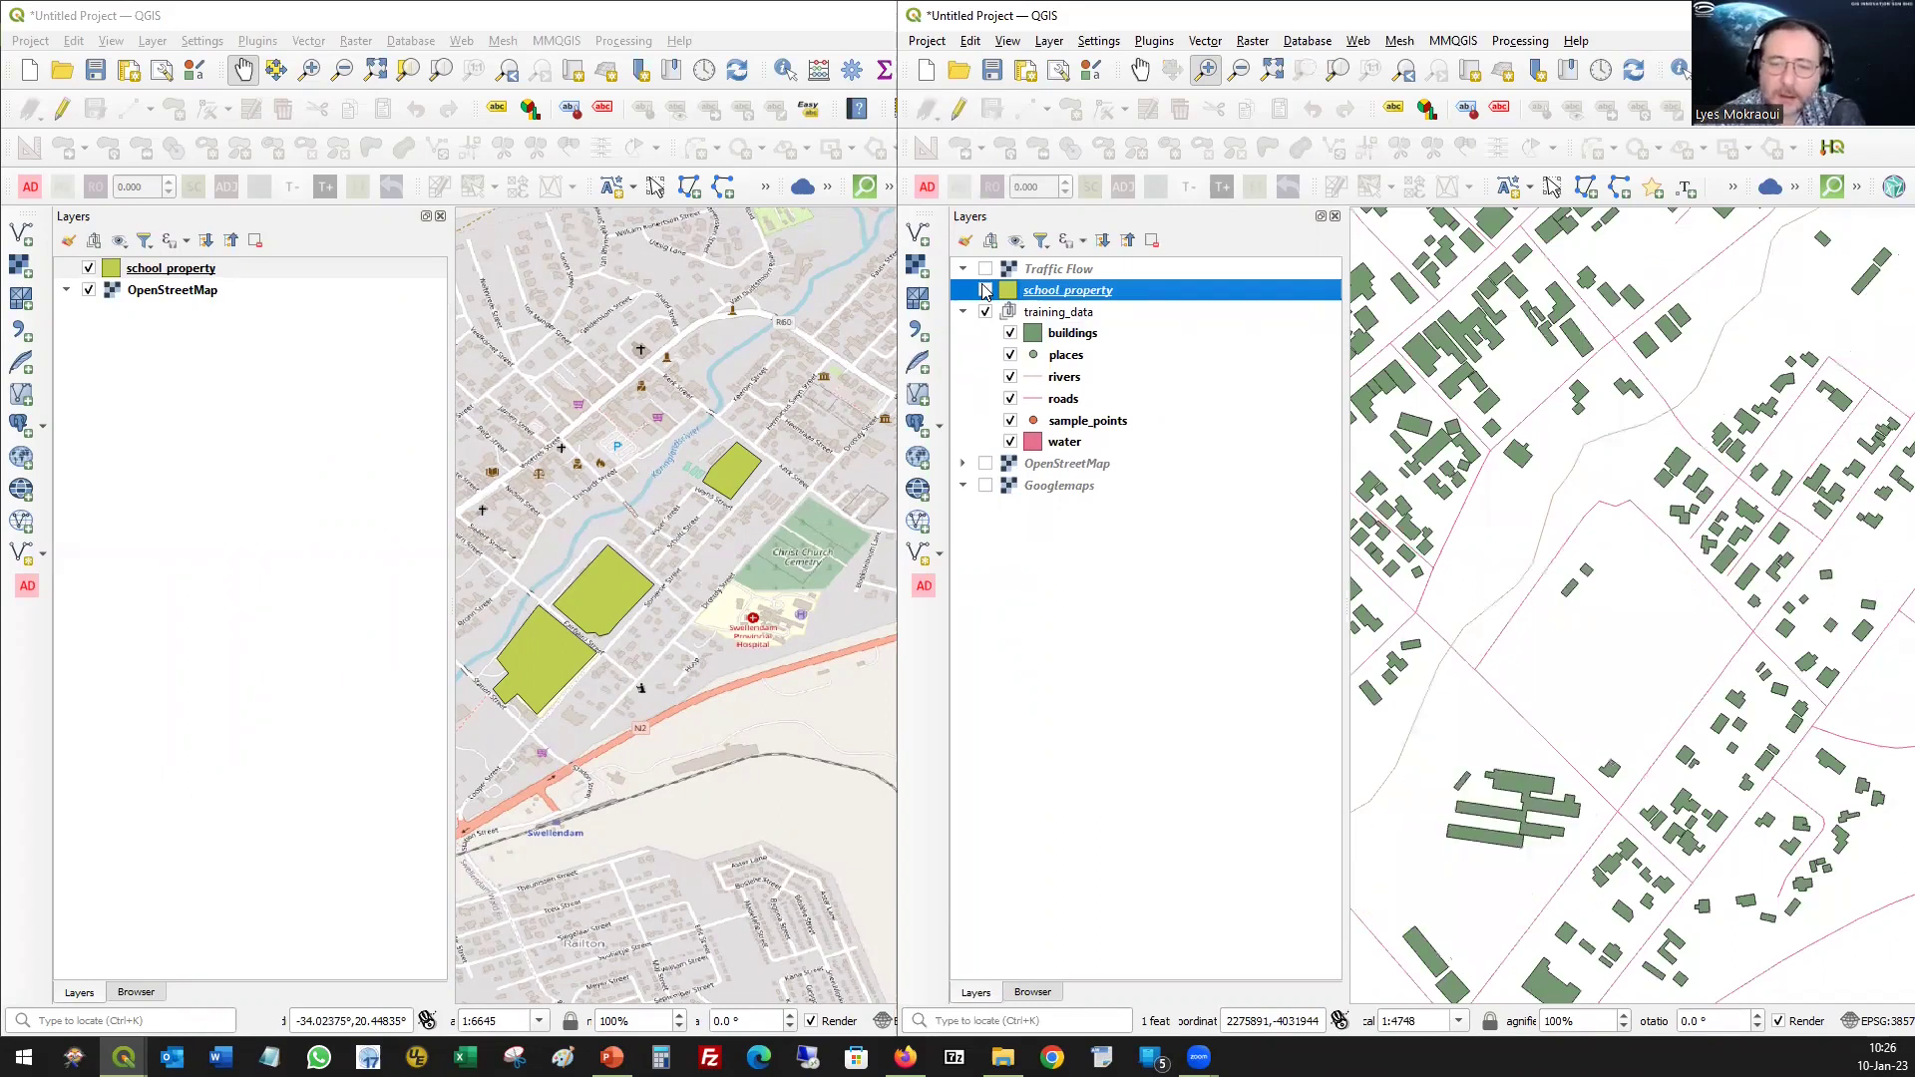
{"action": "left_click", "coordinate": [985, 290]}
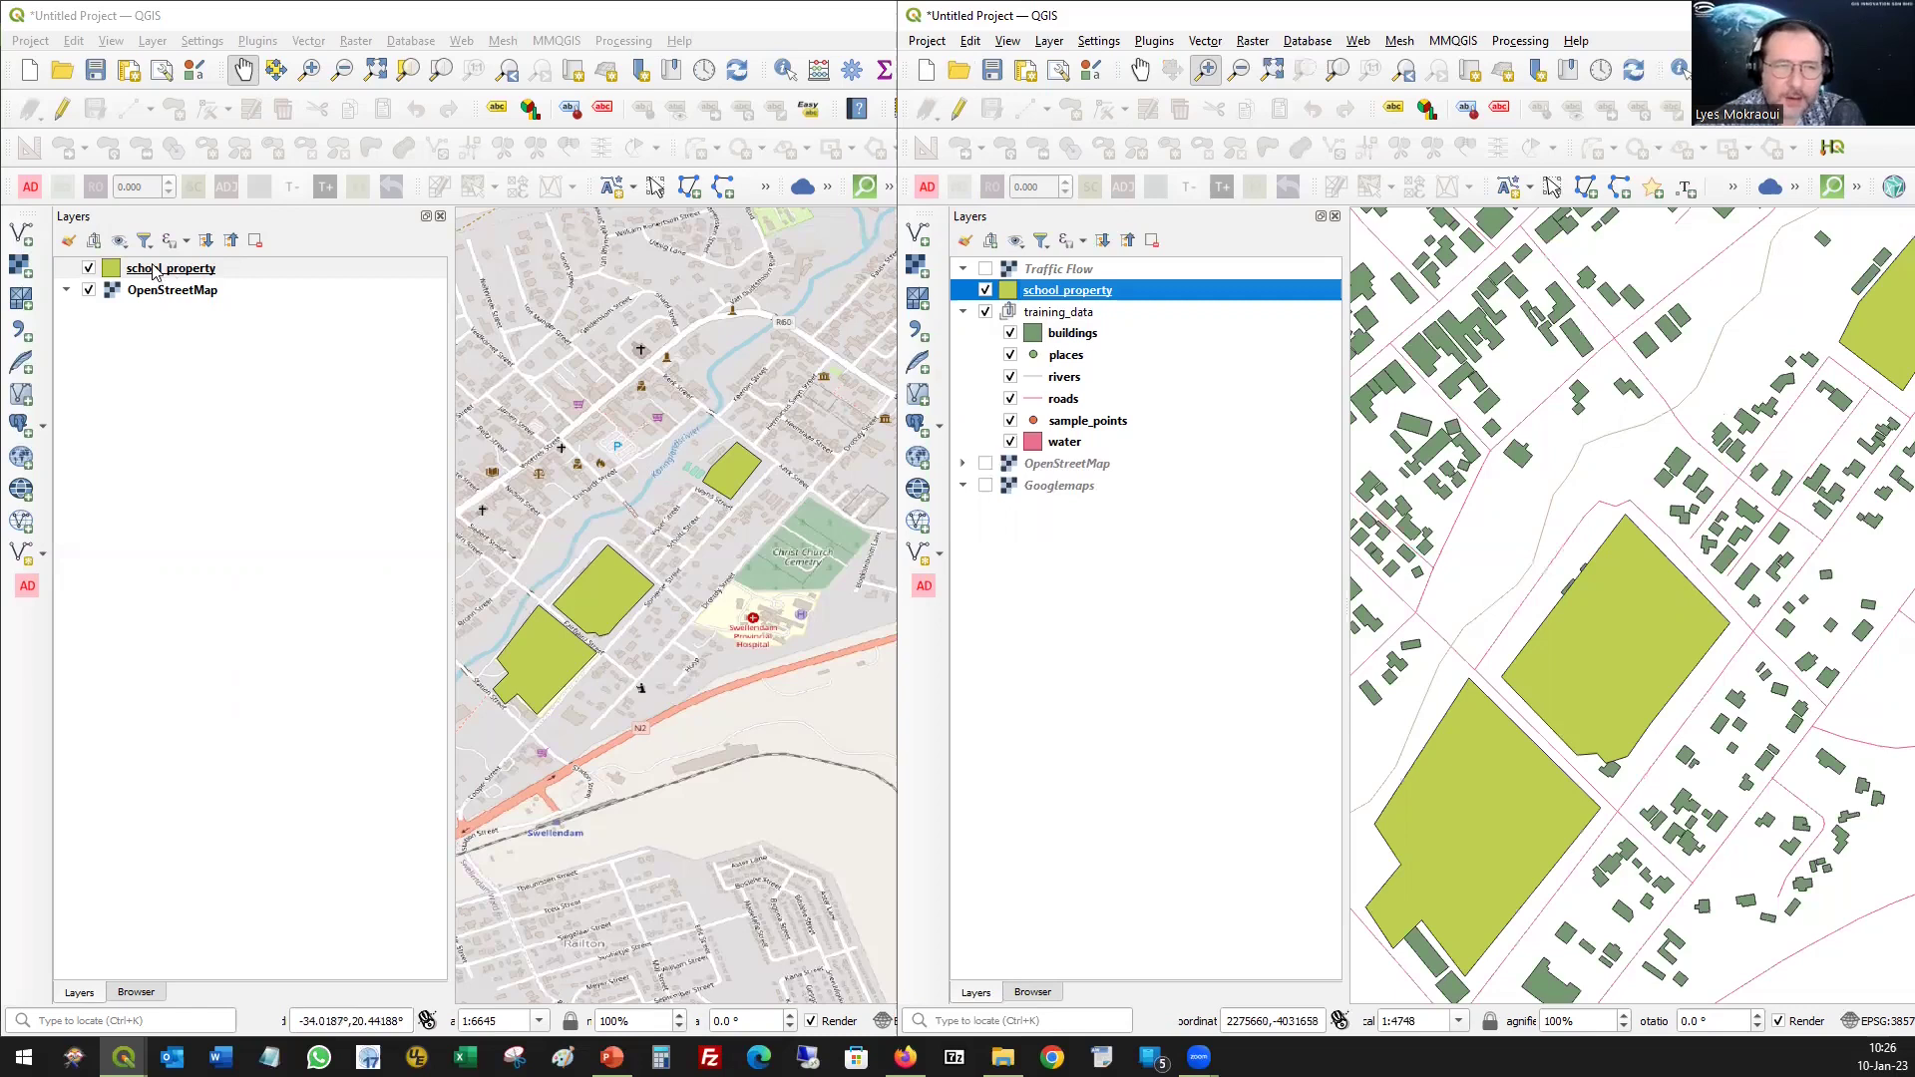
- Transfer the school_property layer directly from its project window into the training_data project's layer list as a second copy
{"action": "left_click", "coordinate": [214, 402]}
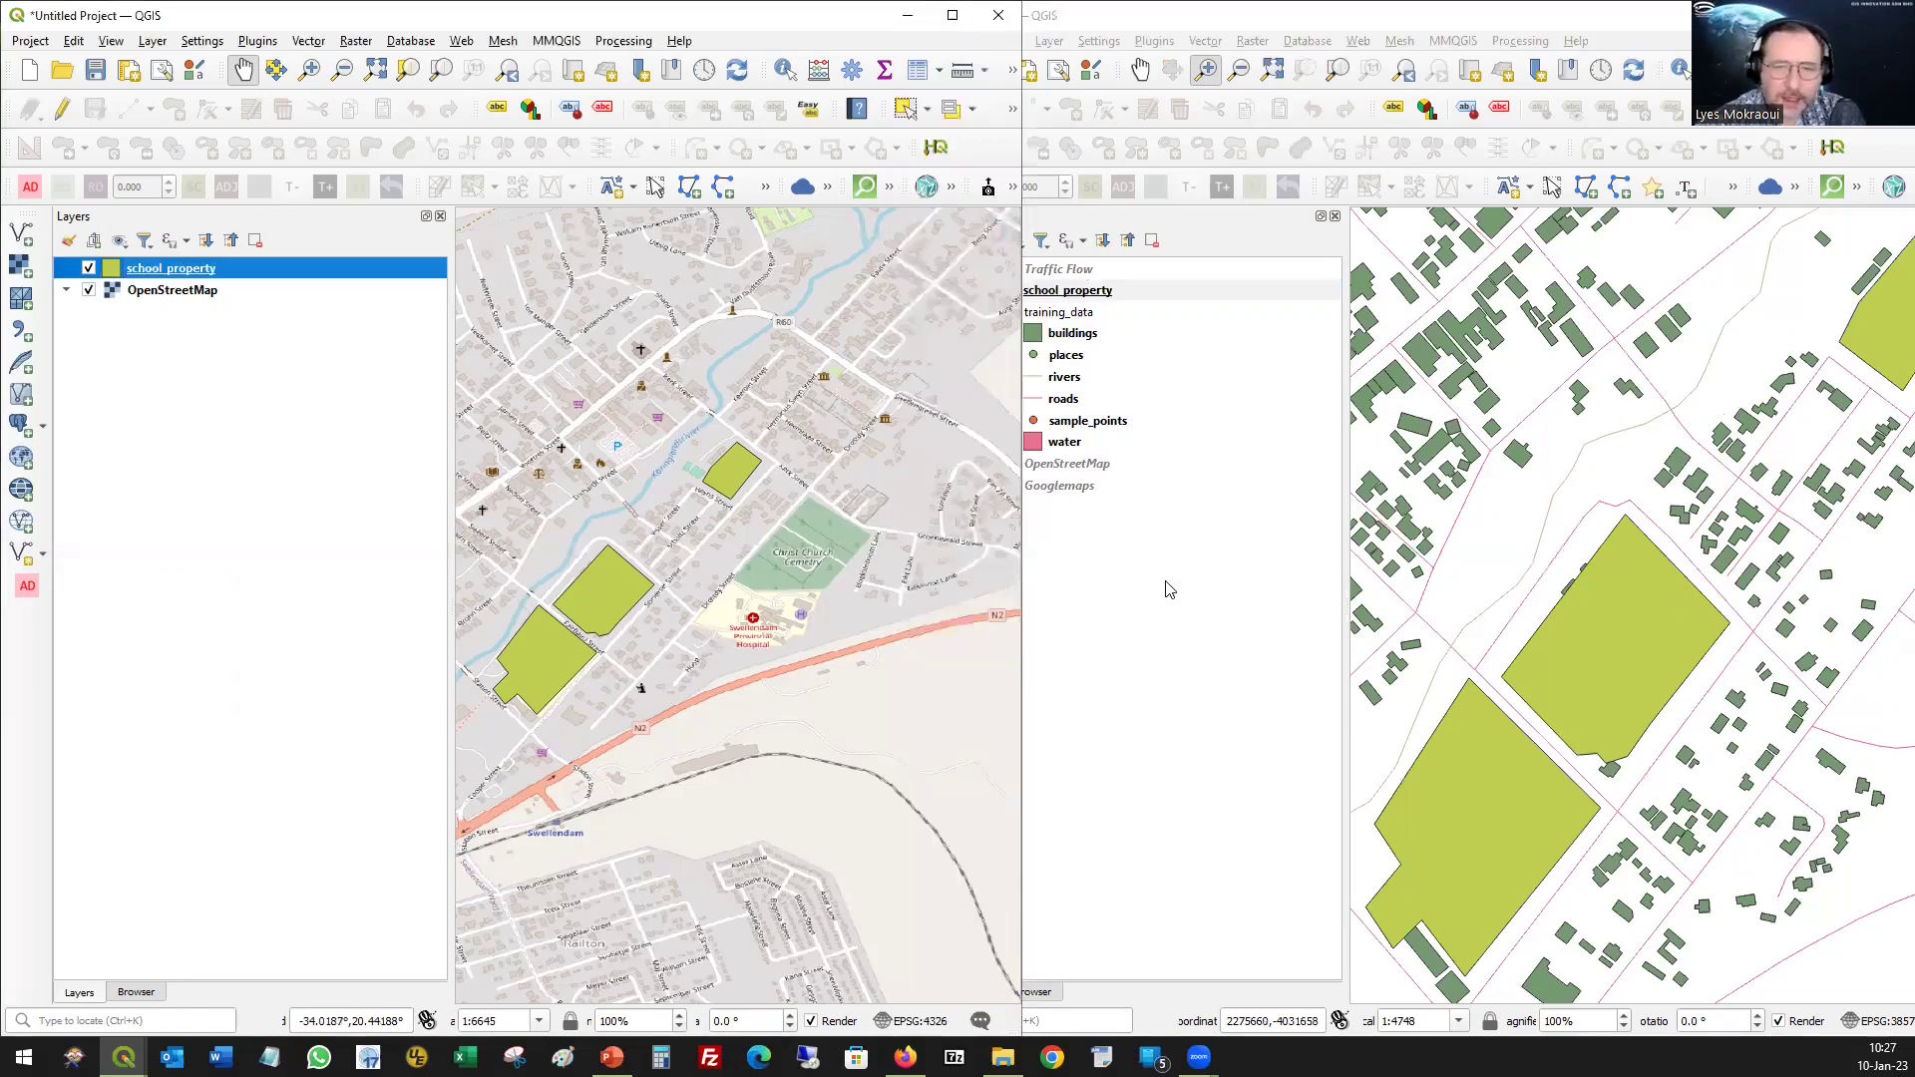
{"action": "left_click_drag", "start_coordinate": [1169, 590], "coordinate": [1193, 590]}
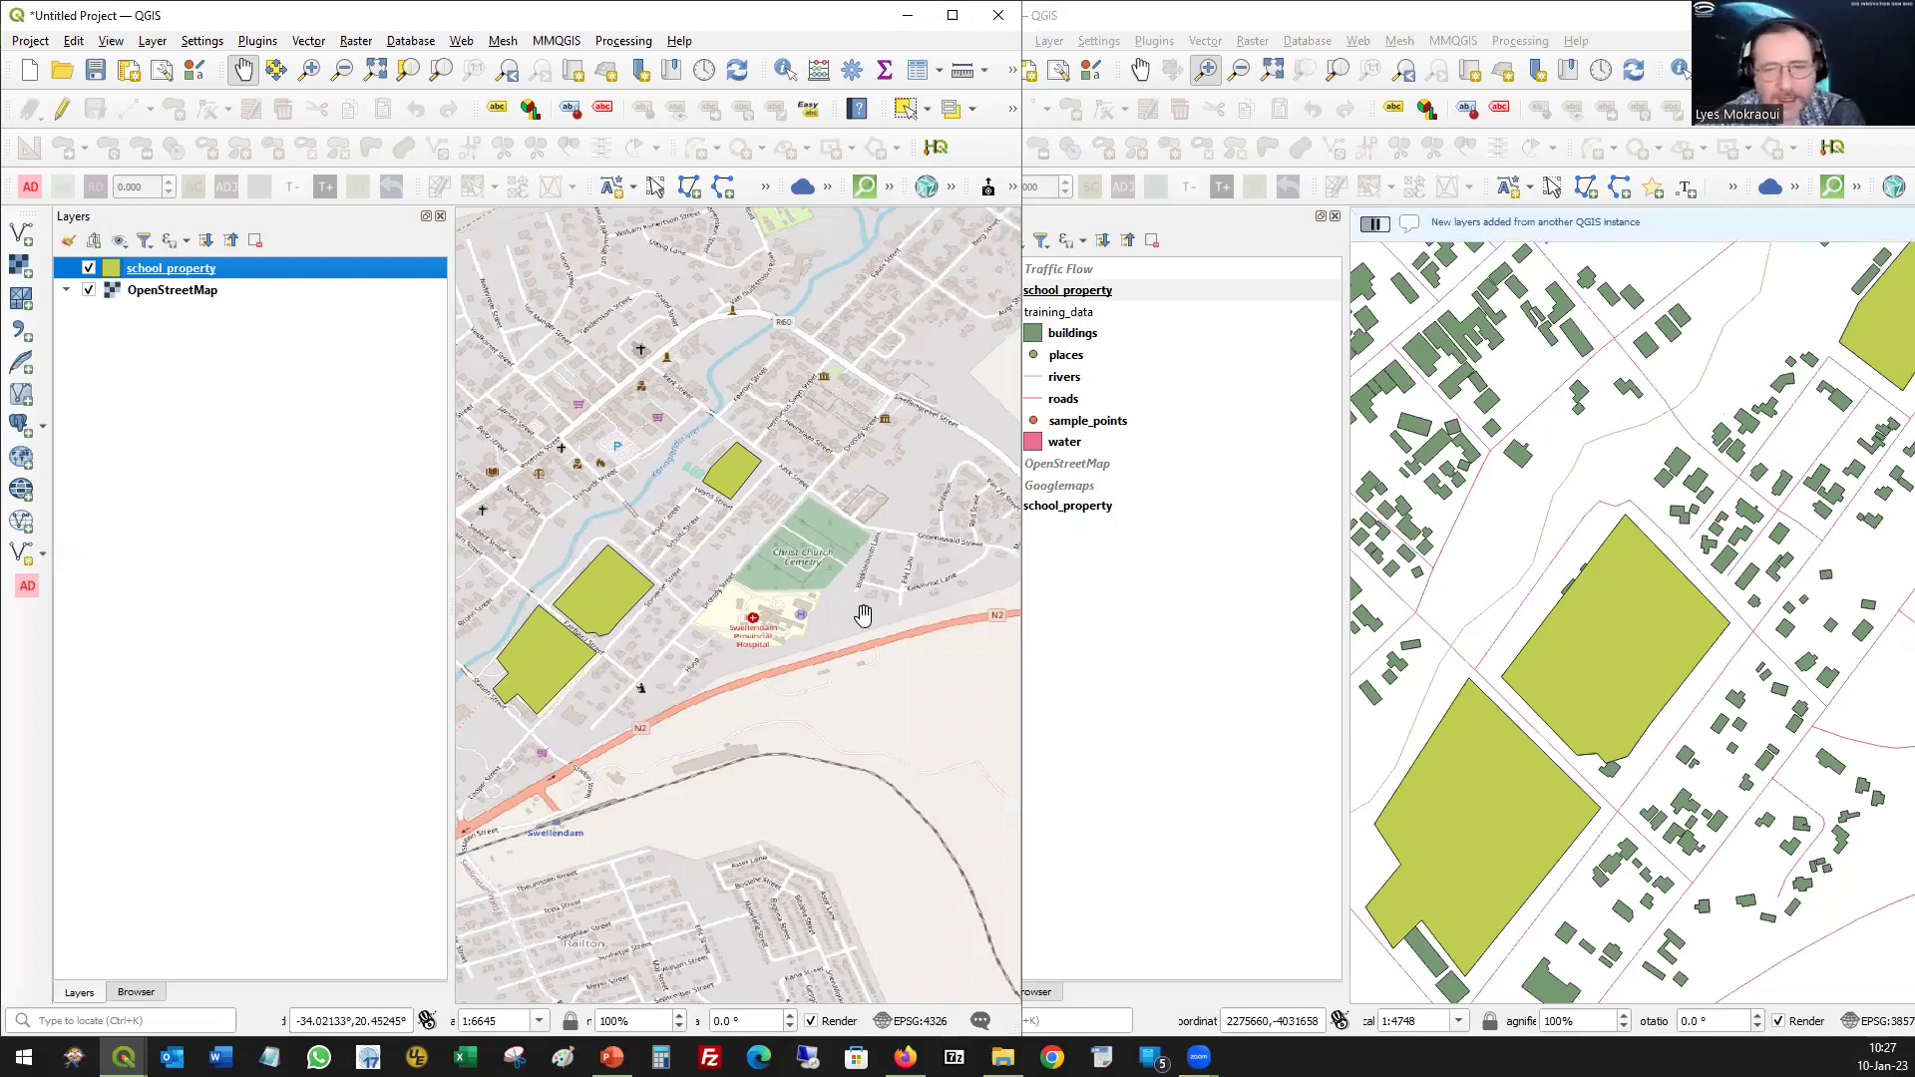
{"action": "left_click", "coordinate": [1060, 556]}
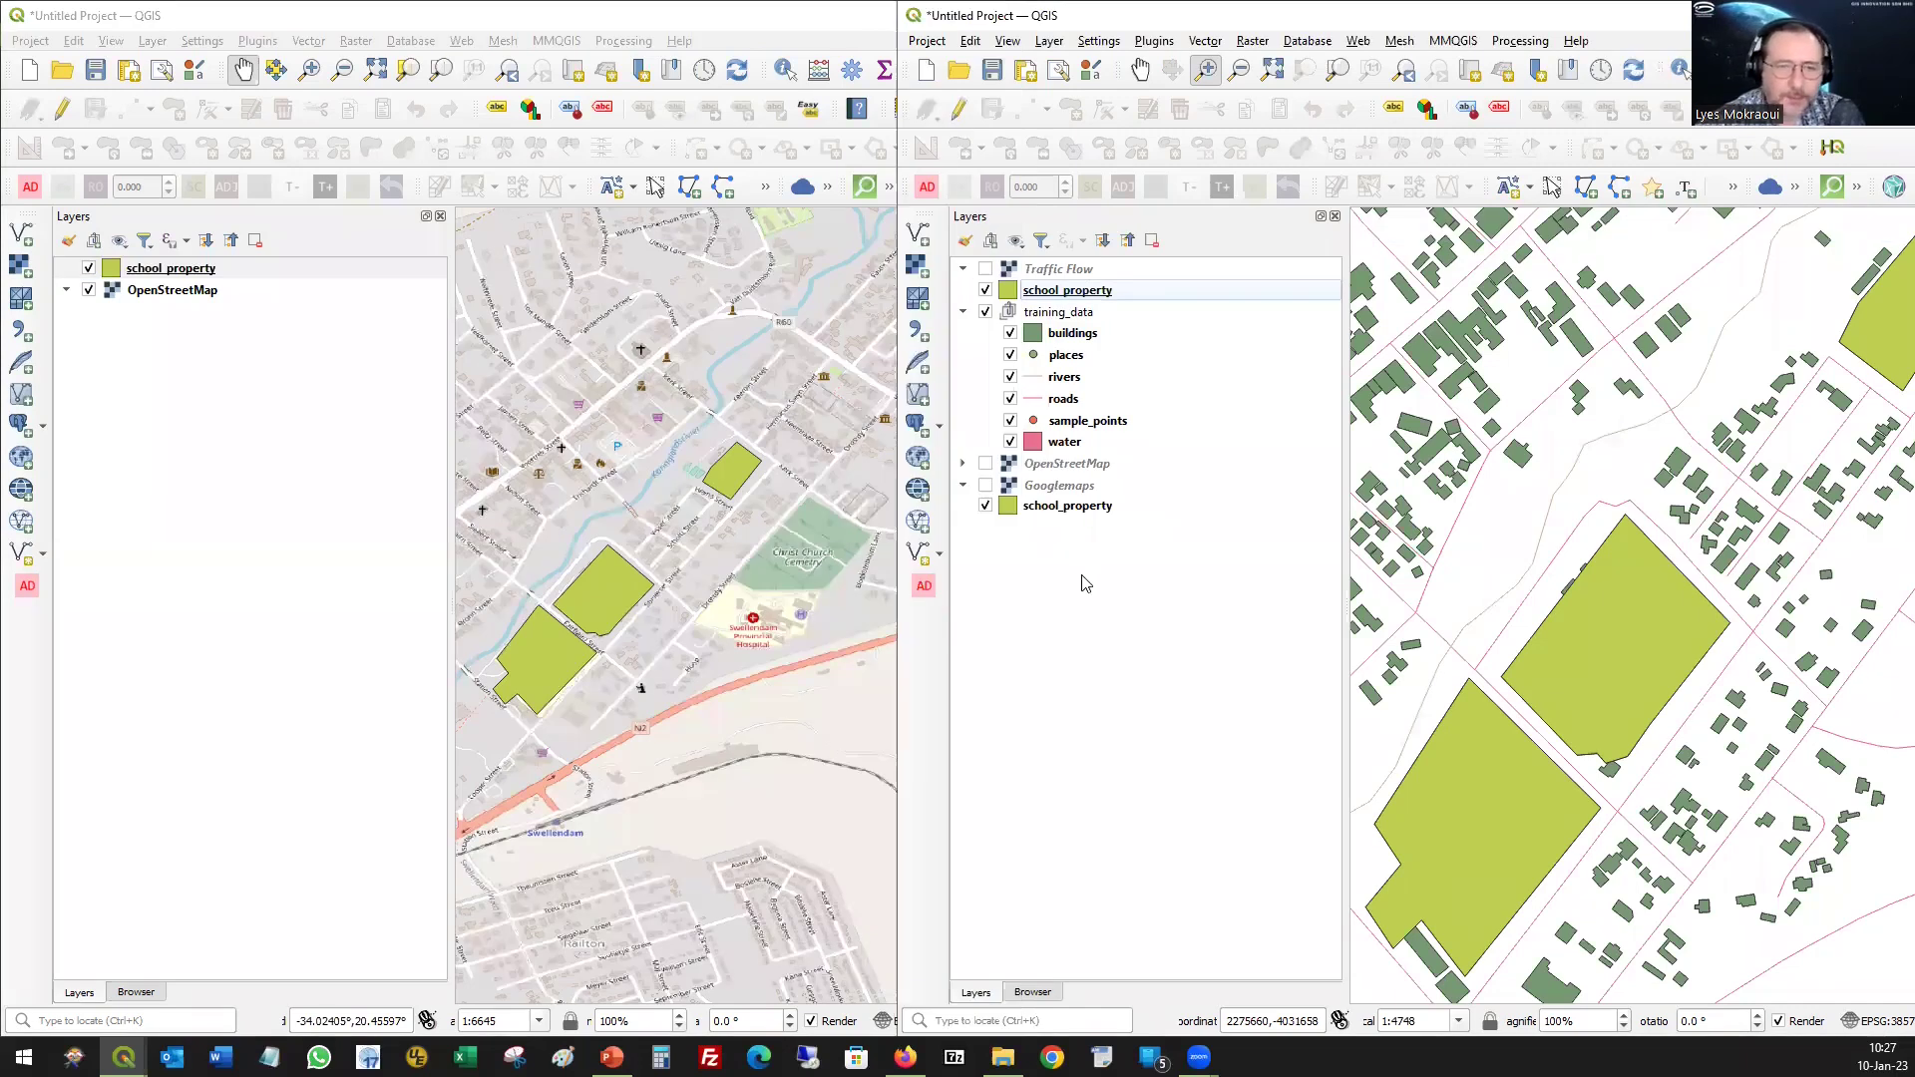
- Remove the duplicate school_property layer below Googlemaps from the training_data project
{"action": "left_click", "coordinate": [1065, 511]}
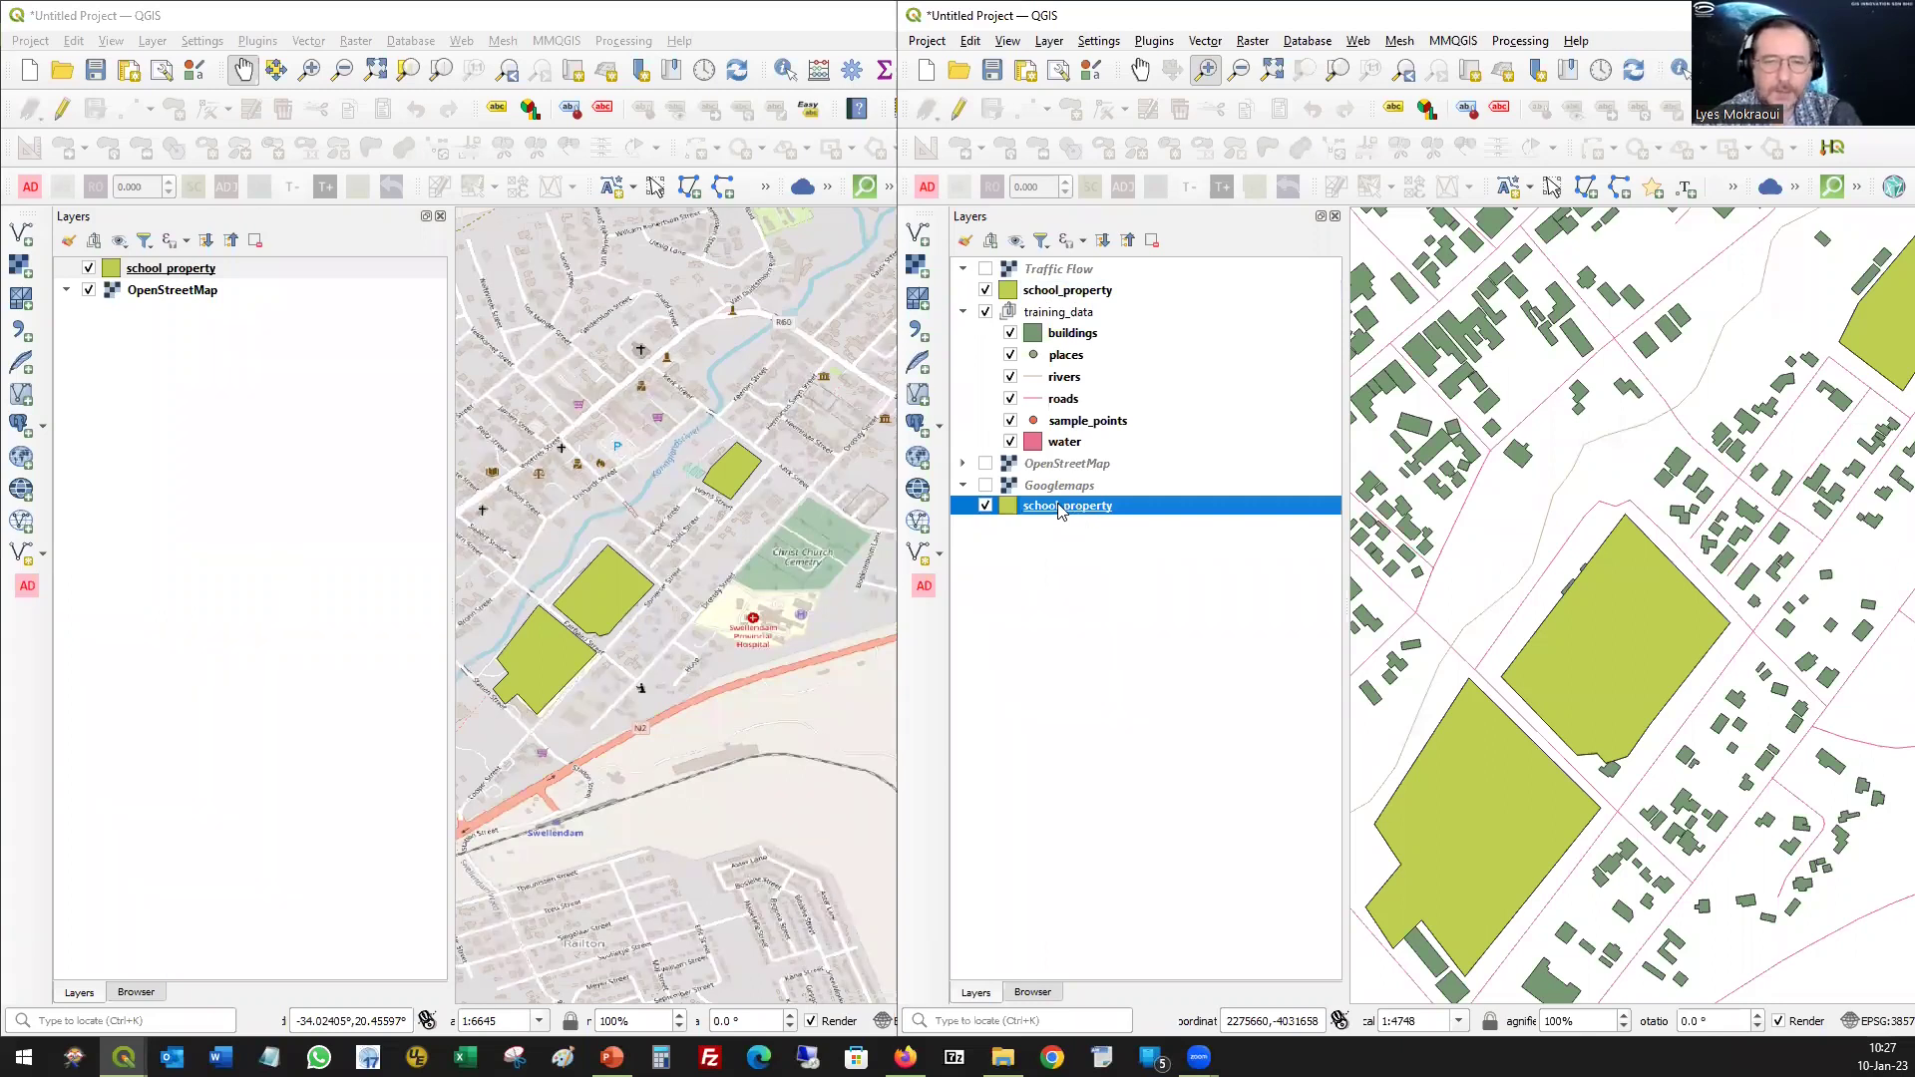
{"action": "right_click", "coordinate": [1061, 511]}
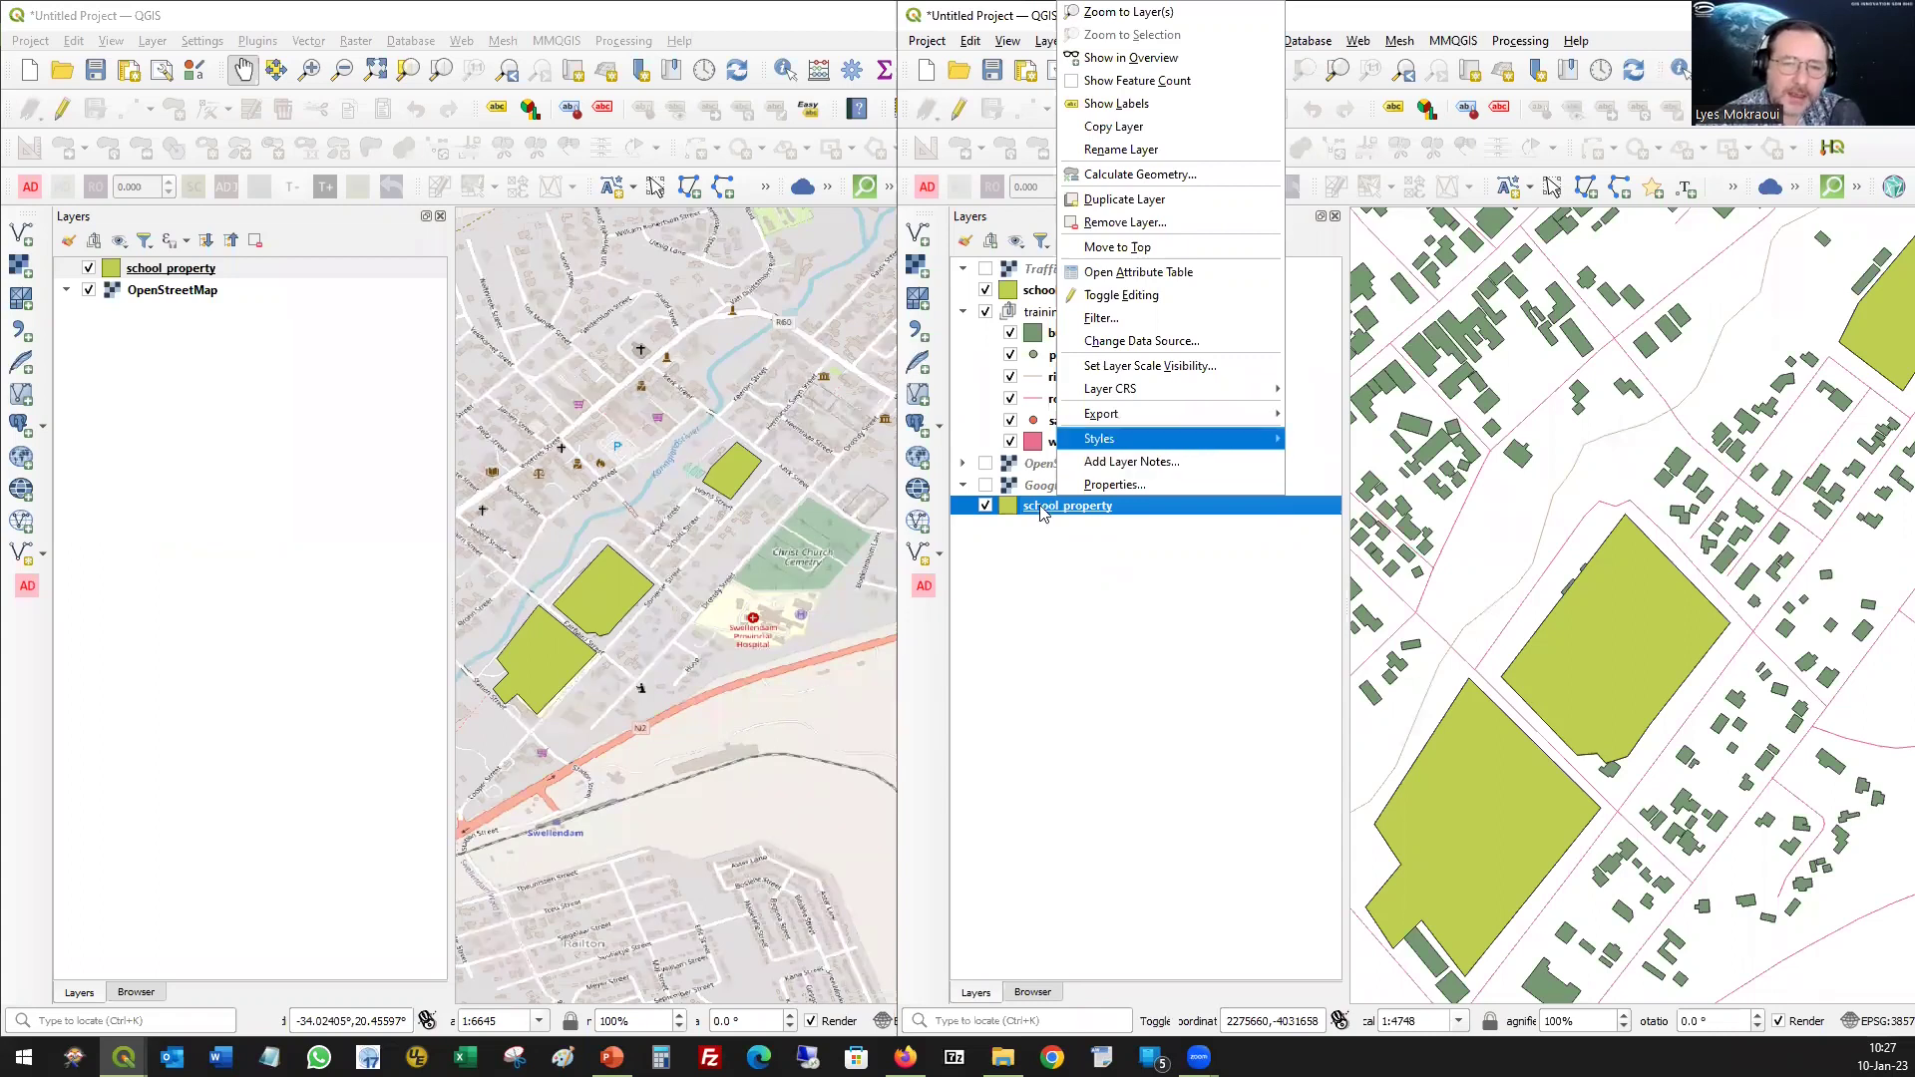
{"action": "left_click", "coordinate": [1179, 233]}
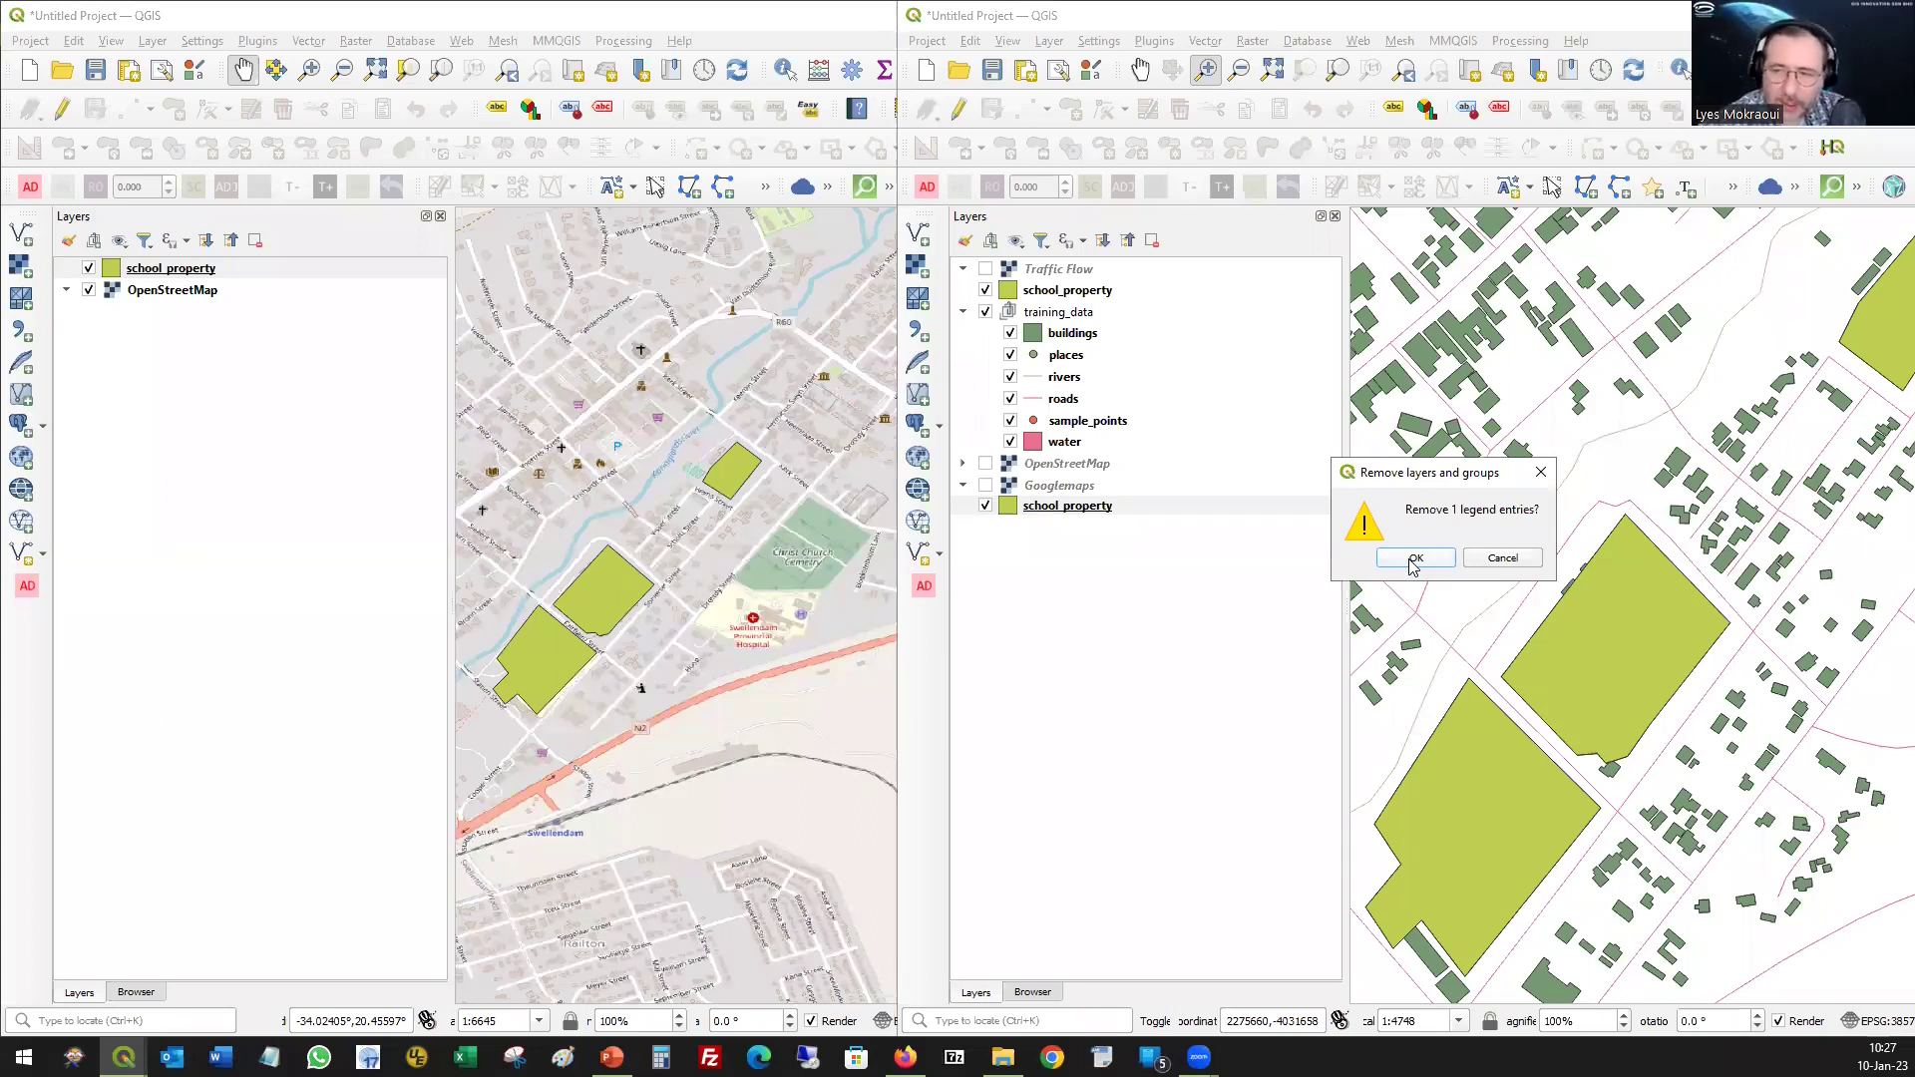
{"action": "left_click", "coordinate": [1414, 560]}
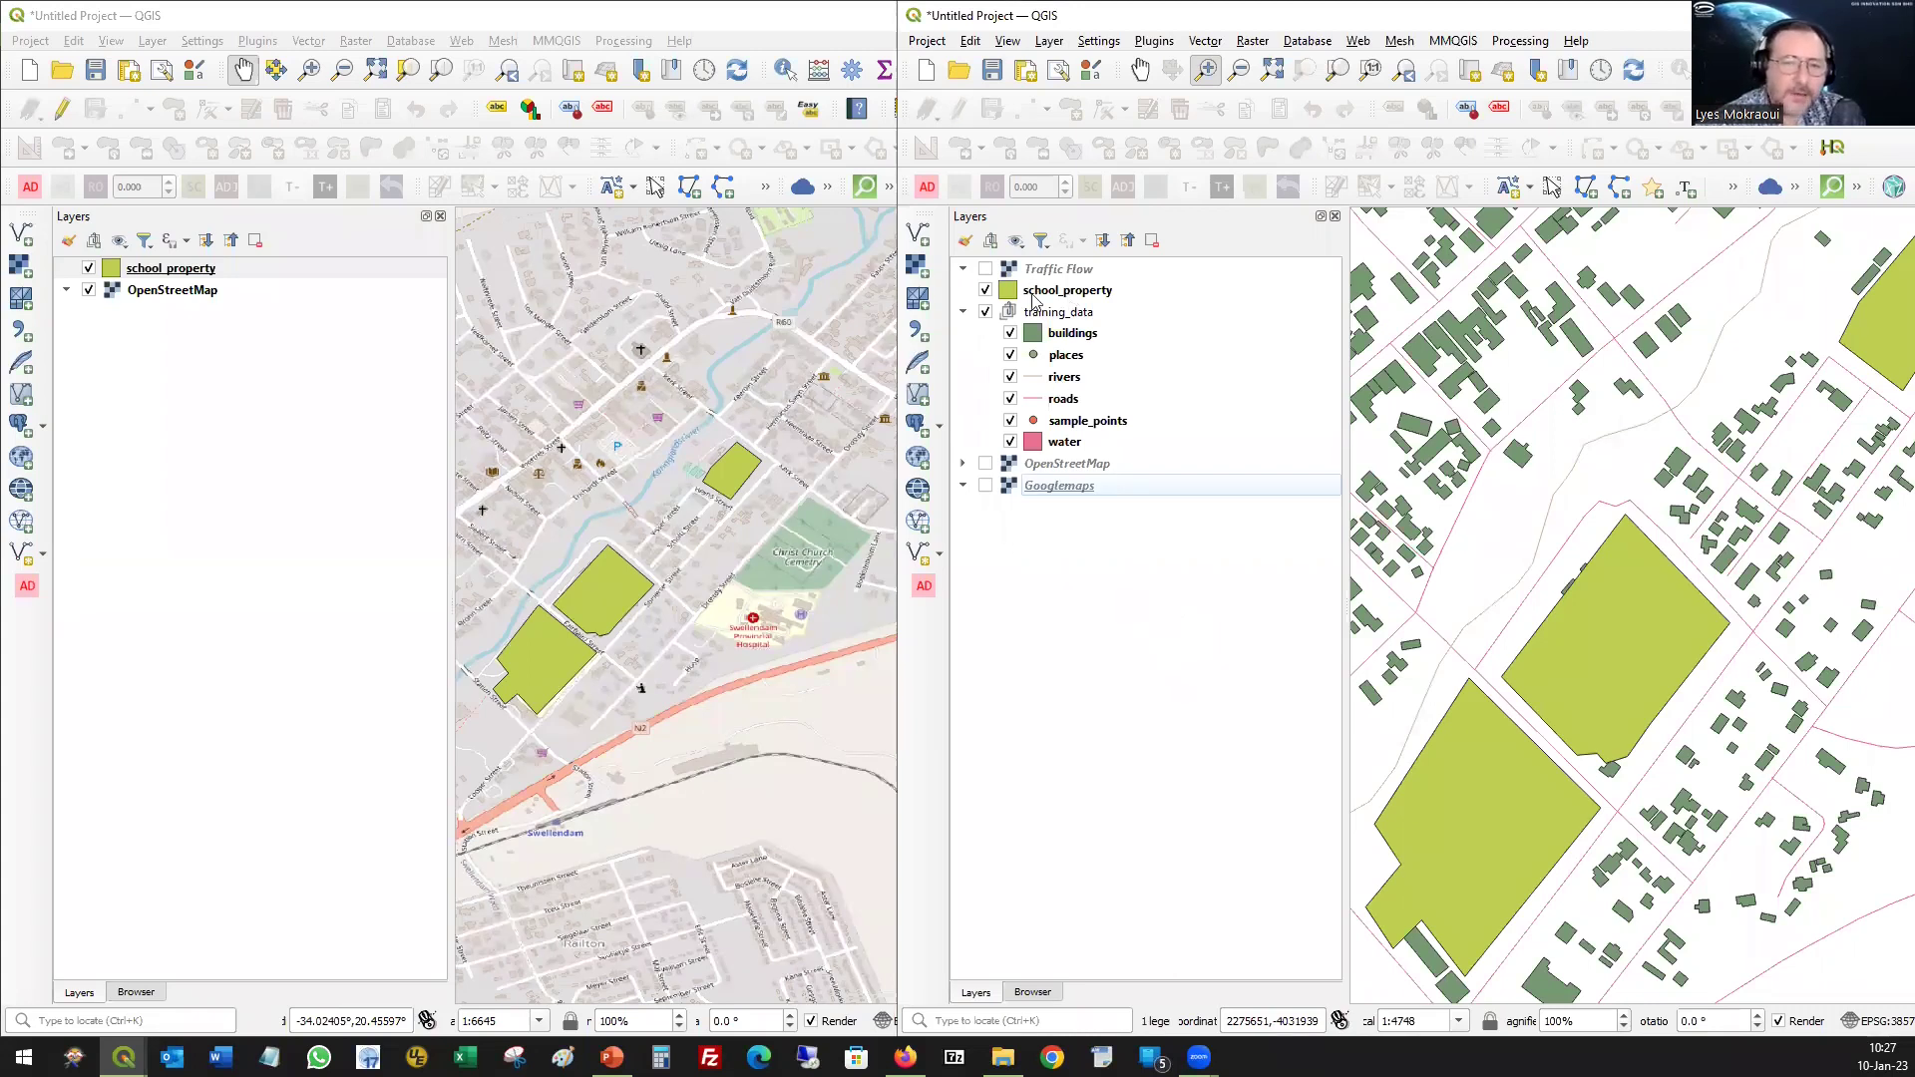
- Rename the school_property layer in the training_data project as Schools
{"action": "left_click", "coordinate": [1096, 293]}
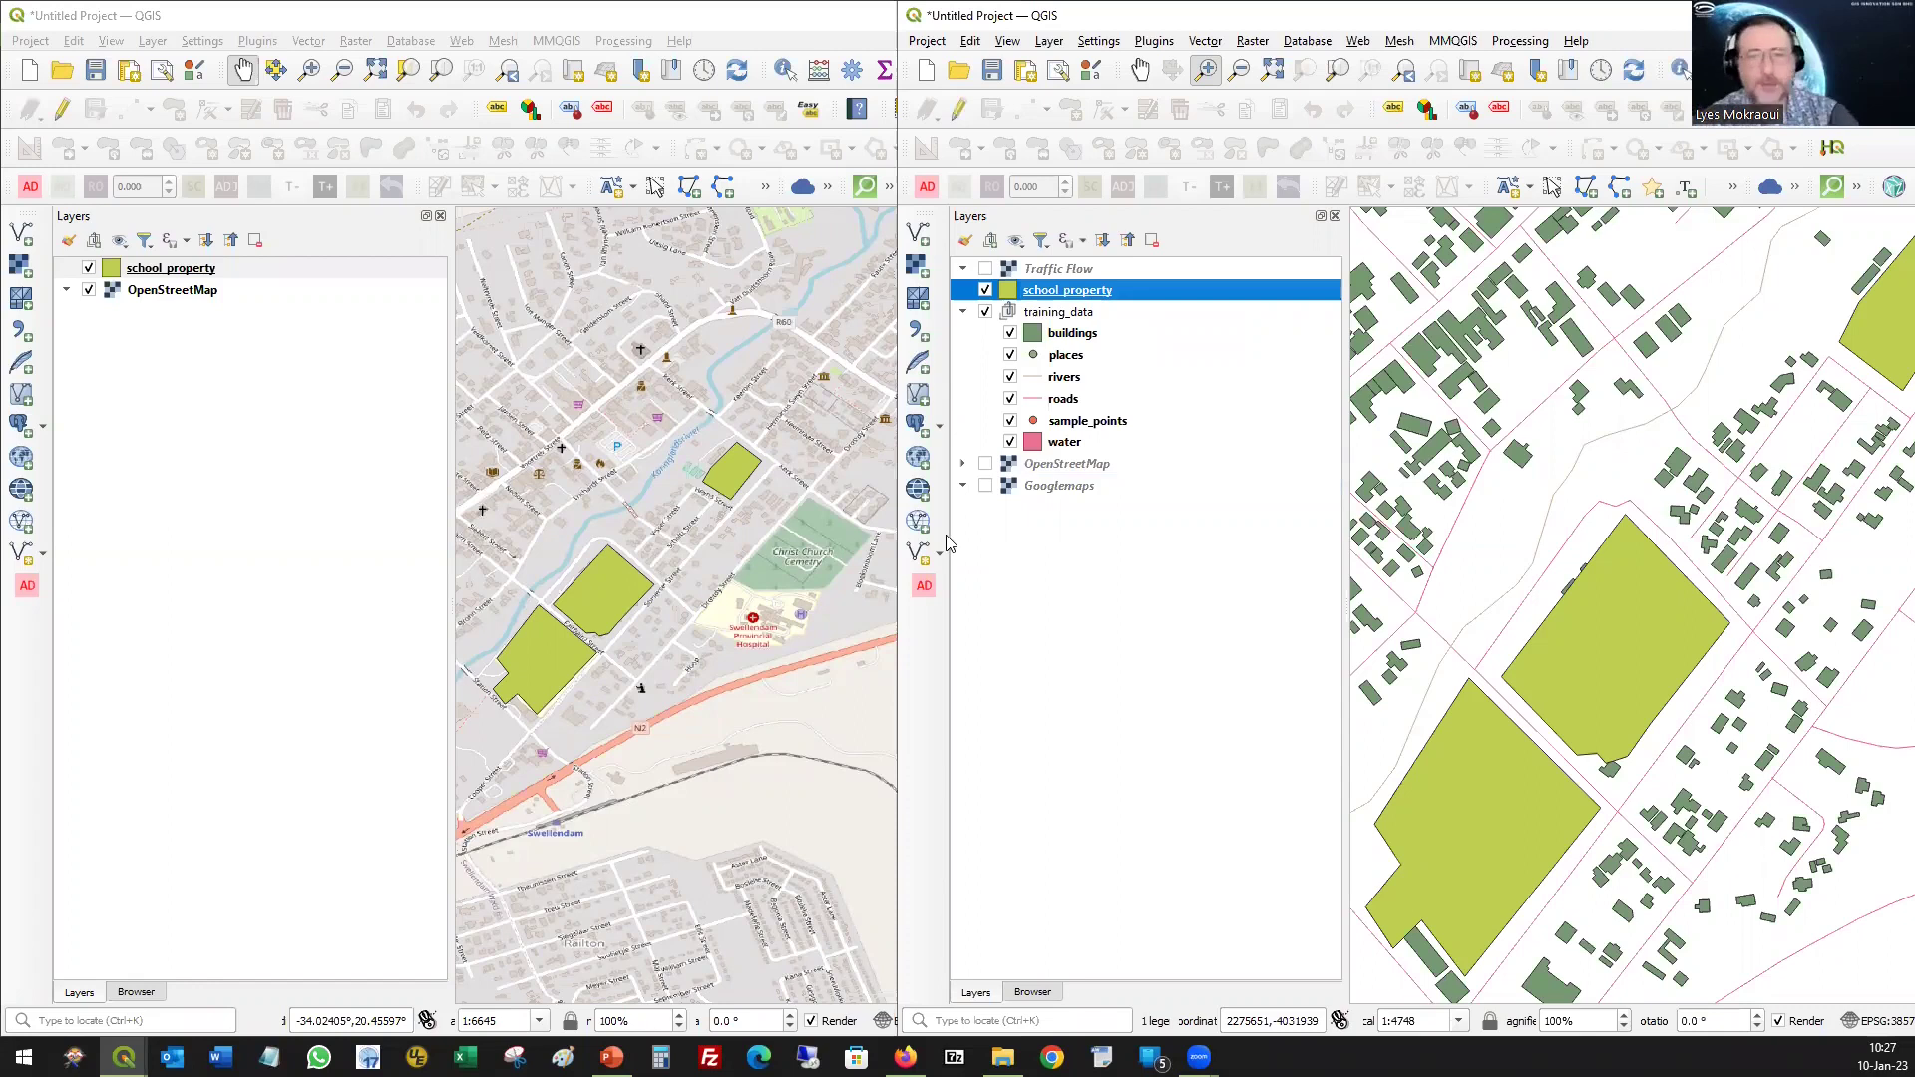
{"action": "key", "text": "F2"}
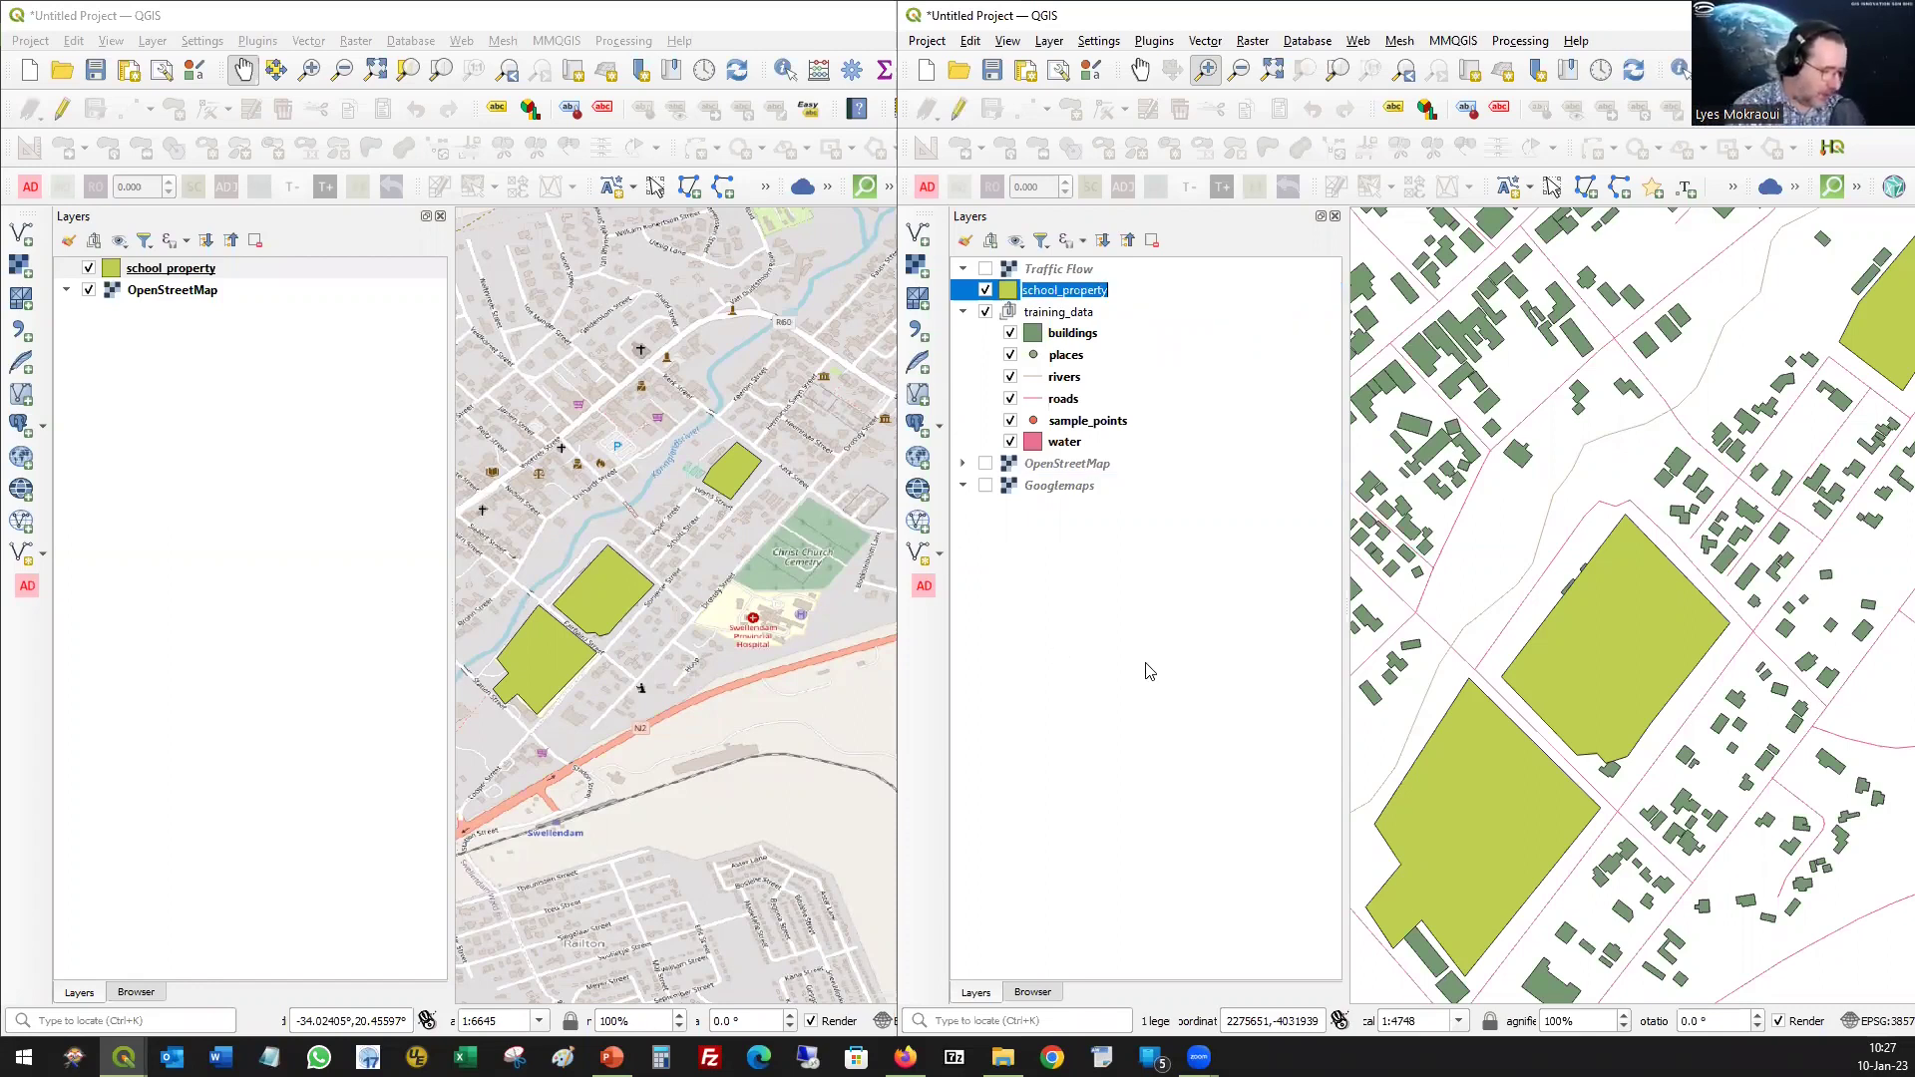
{"action": "type", "text": "Schools"}
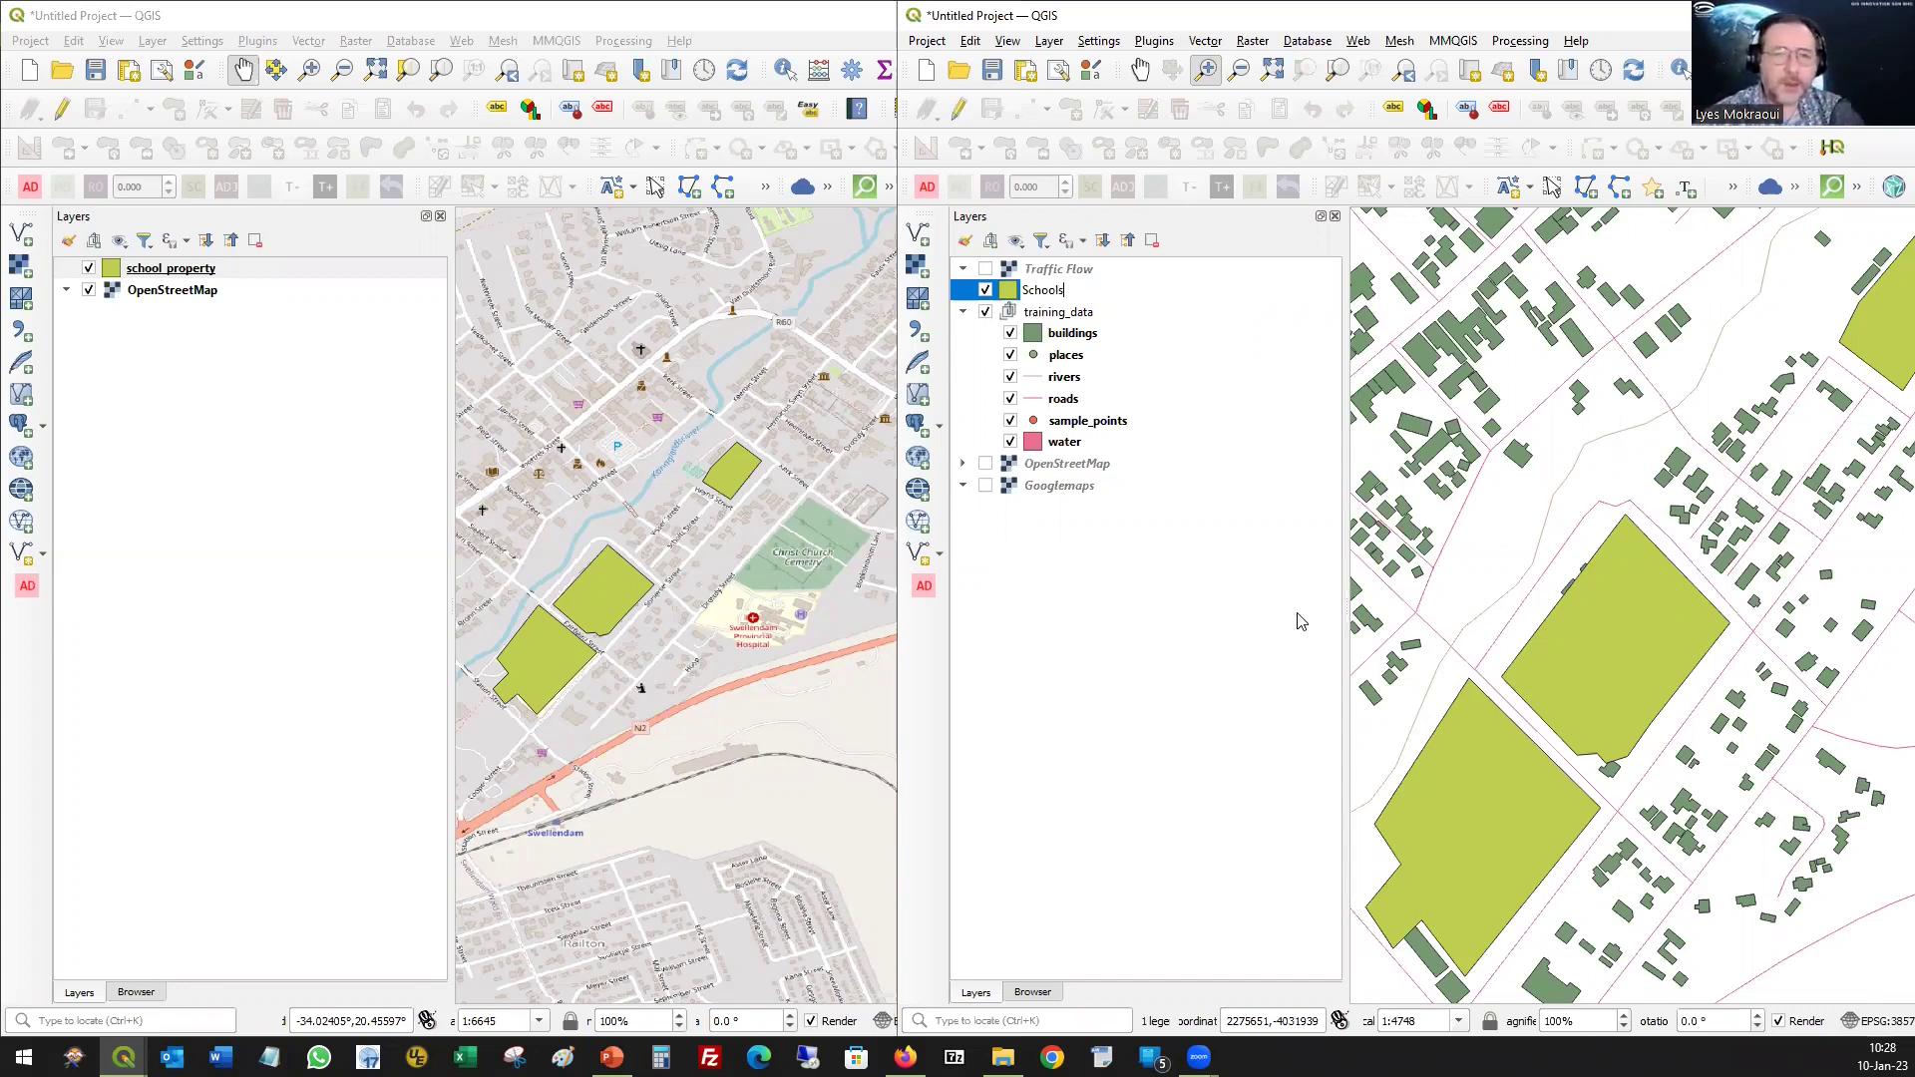
{"action": "key", "text": "Return"}
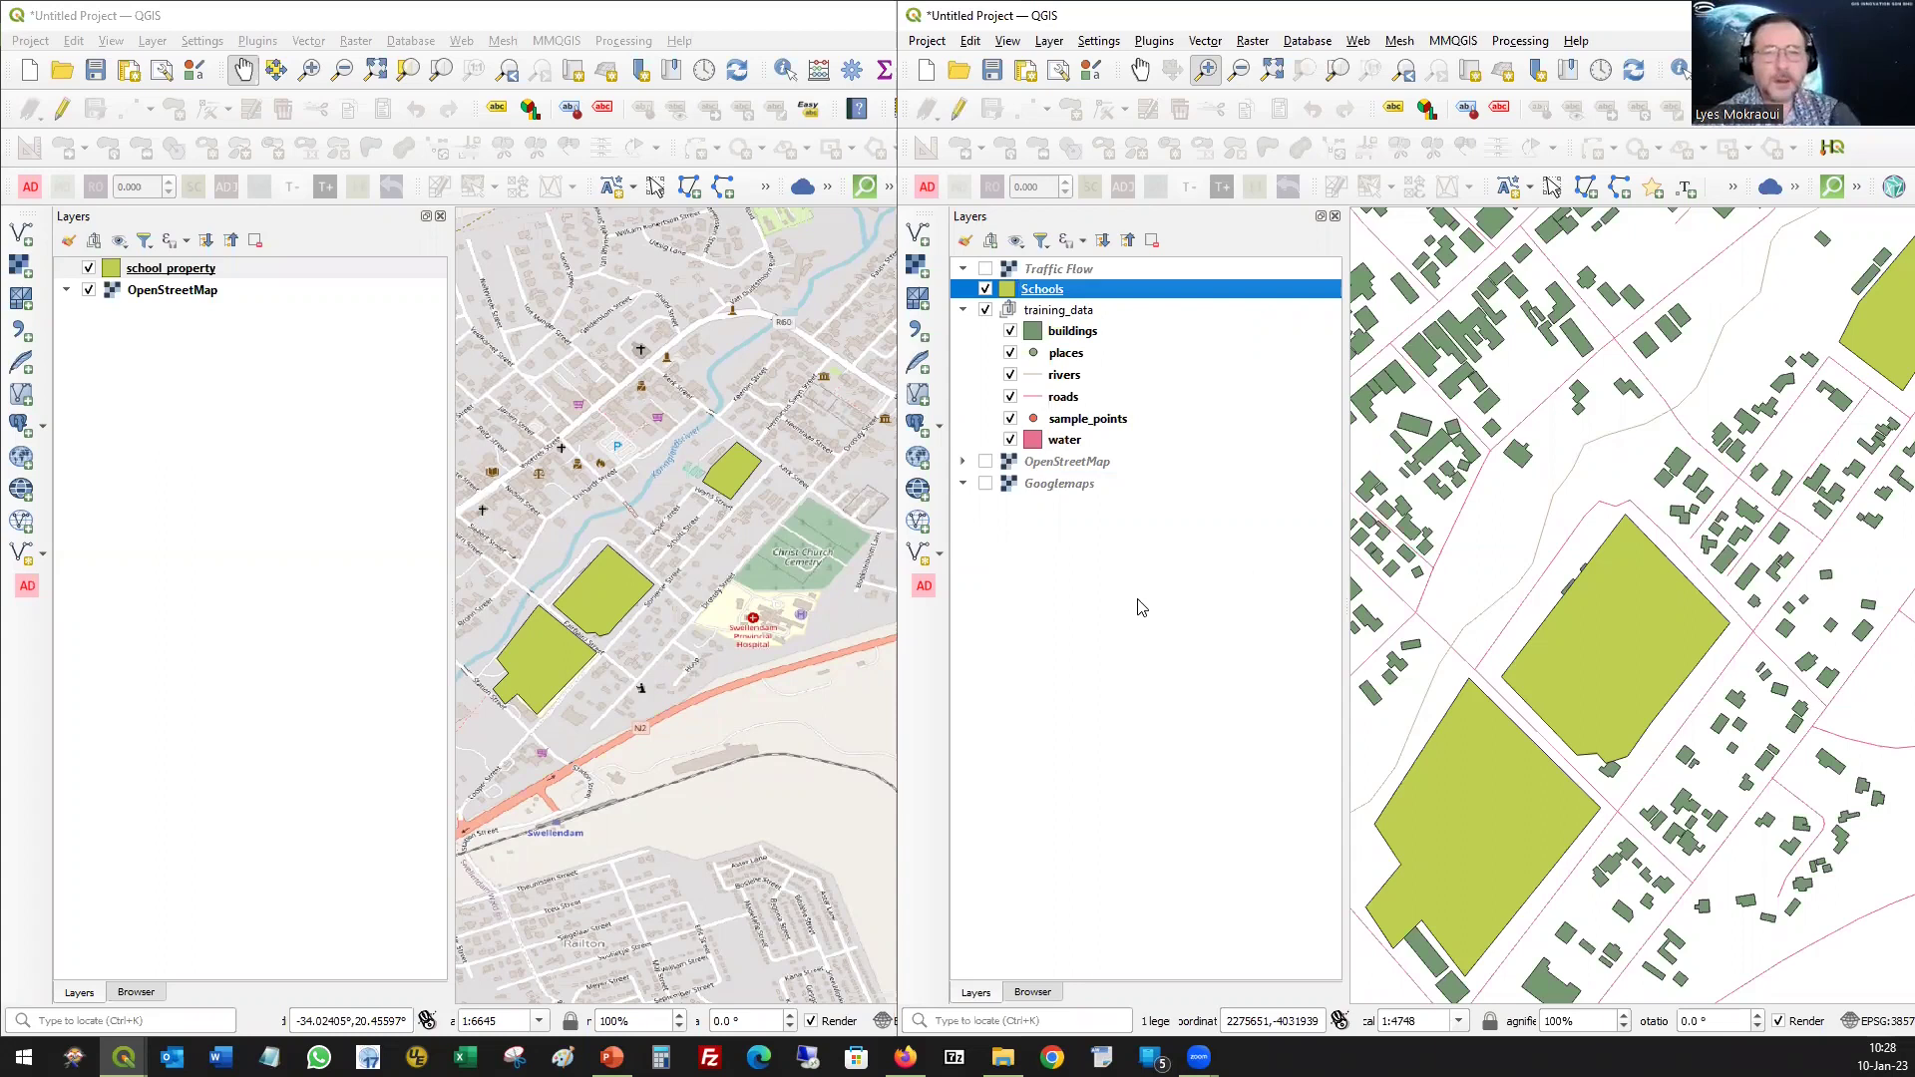
{"action": "key", "text": "F2"}
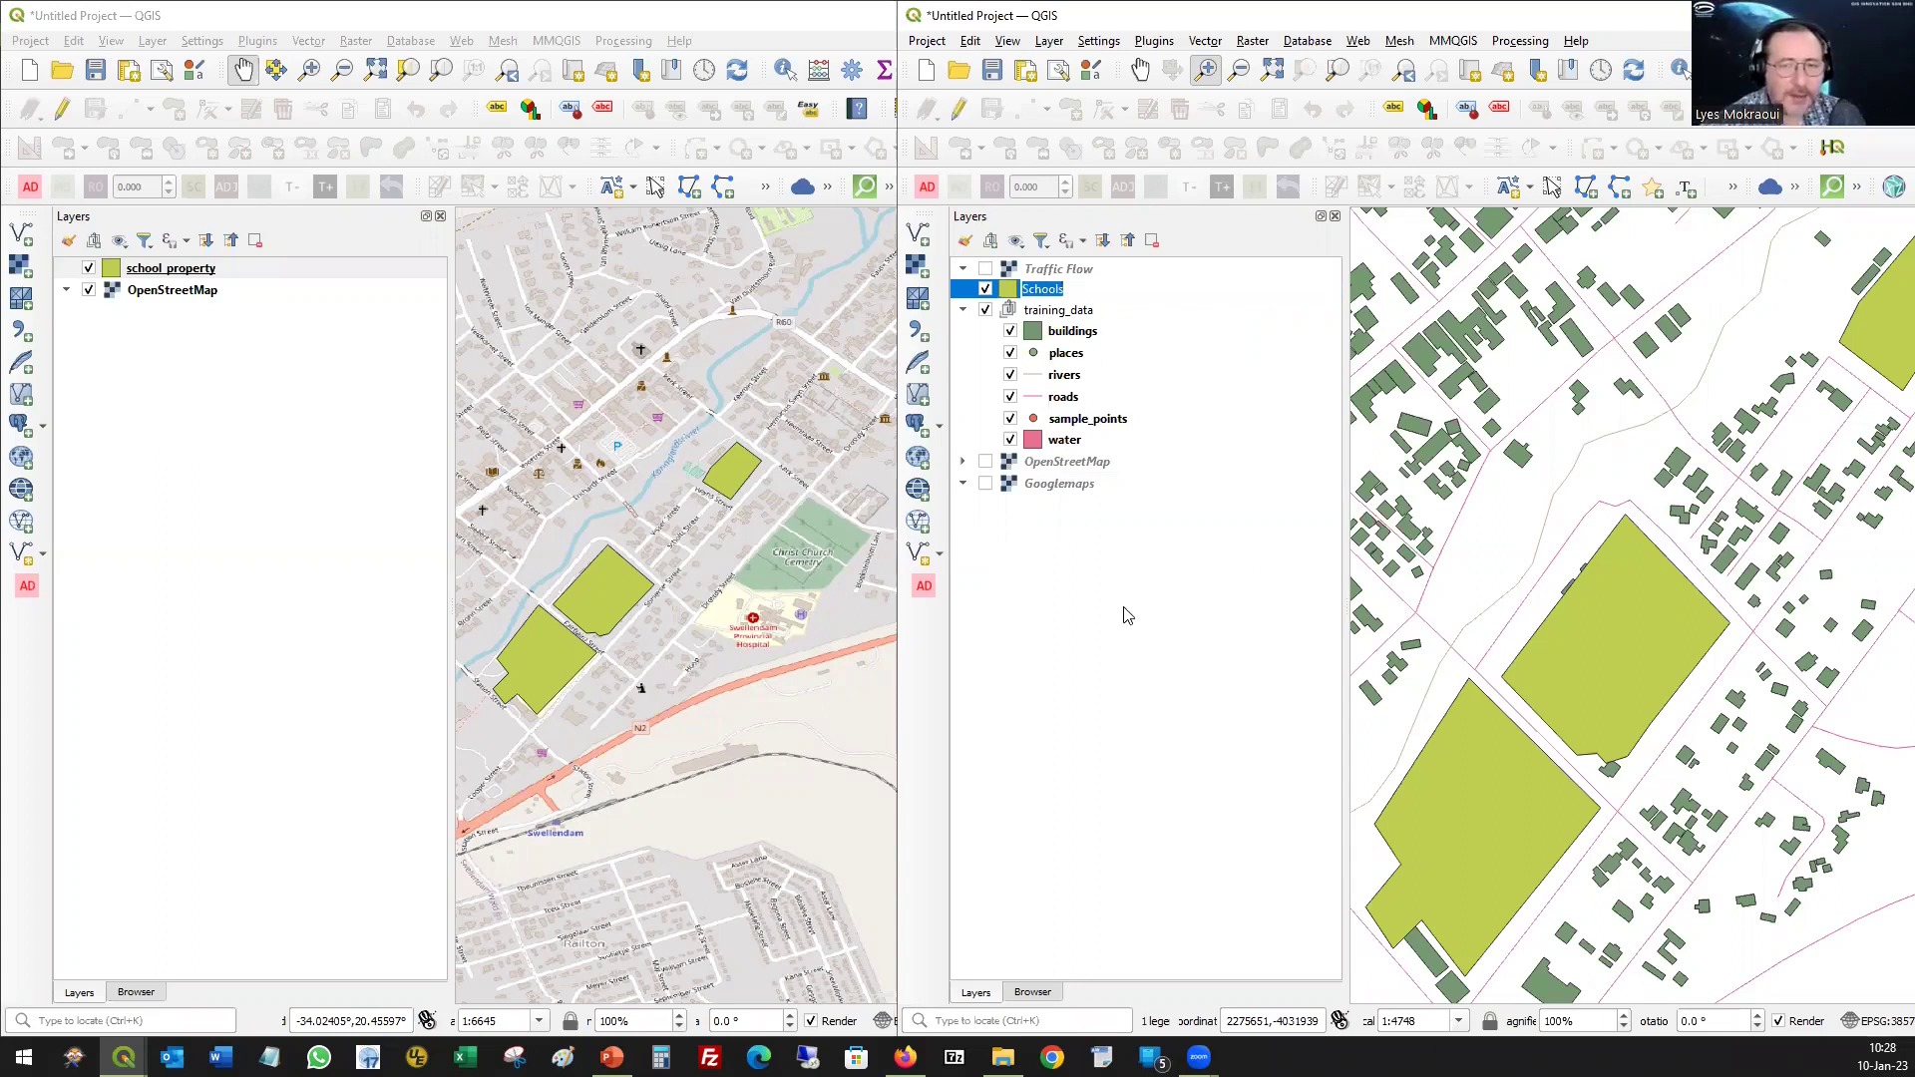
{"action": "key", "text": "Return"}
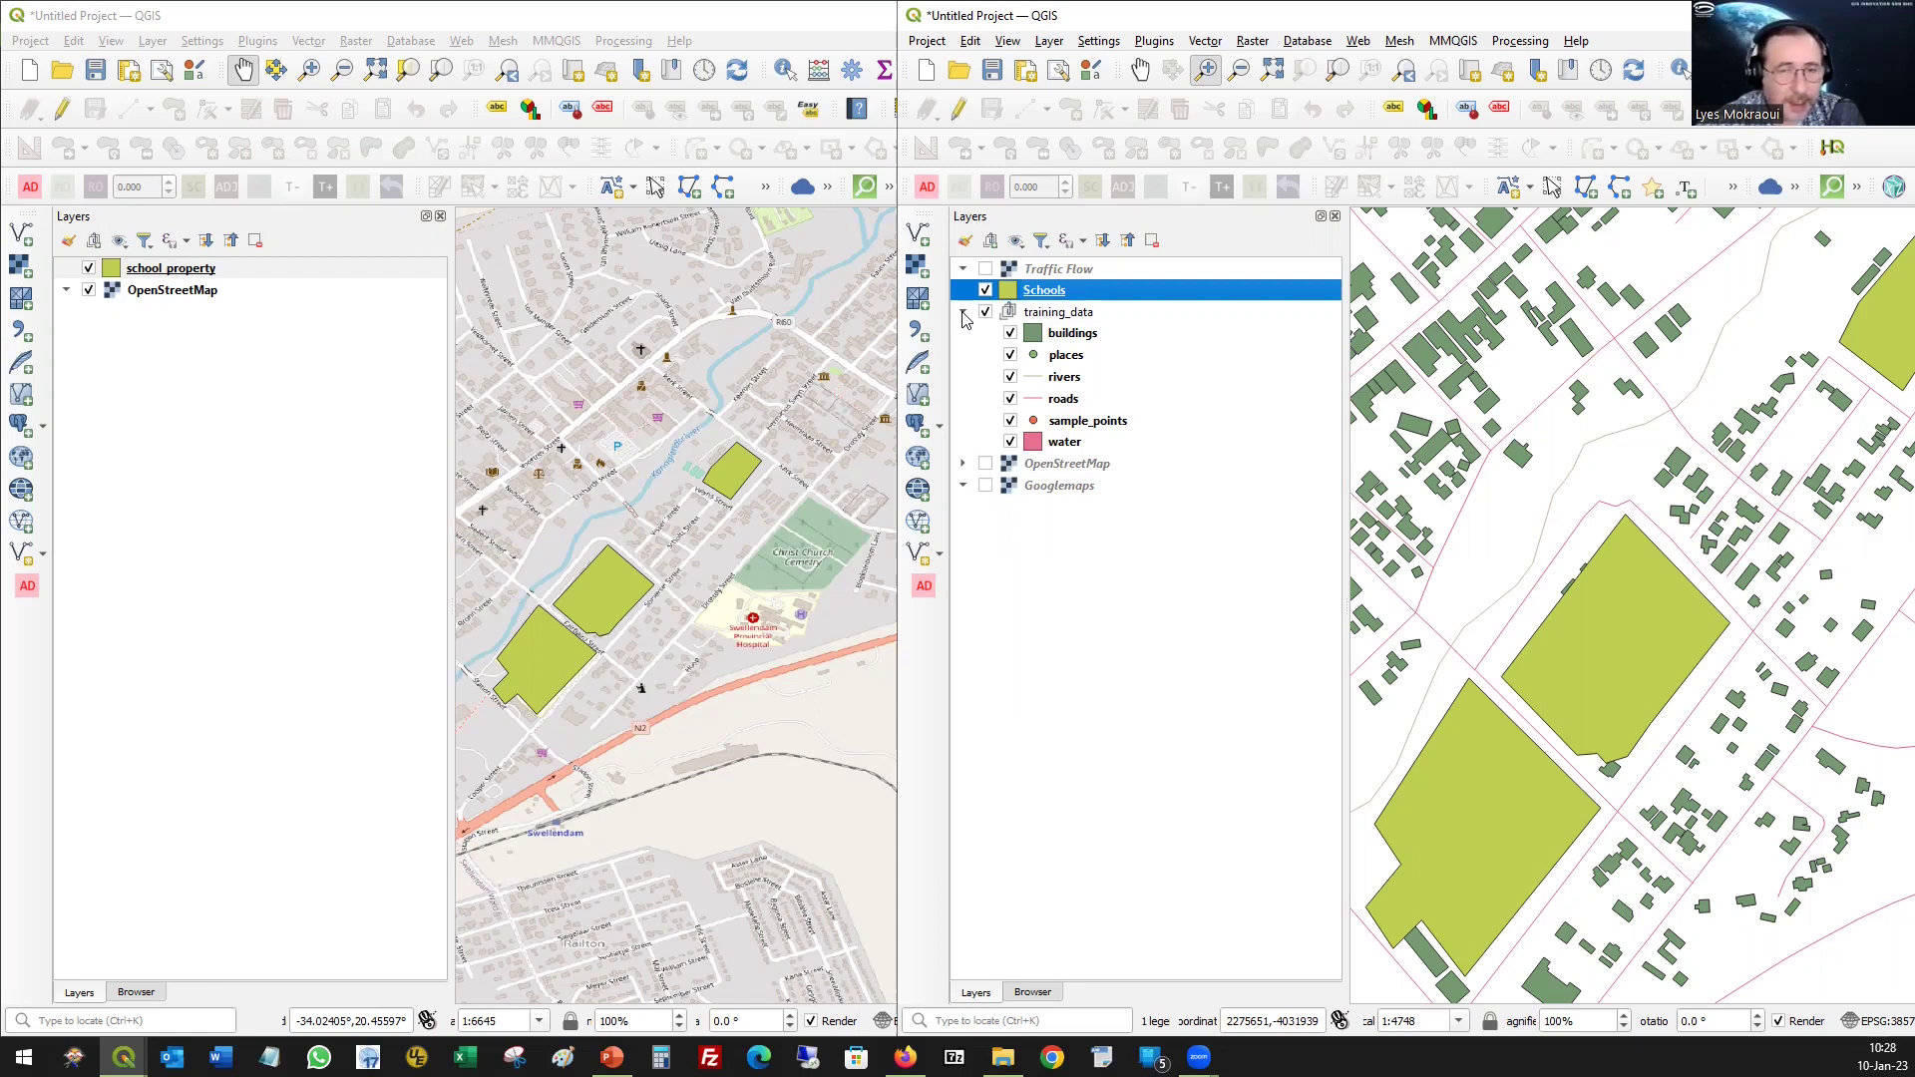
- Turn the Schools layer off and back on, and maximize the training_data project window
{"action": "left_click", "coordinate": [988, 292]}
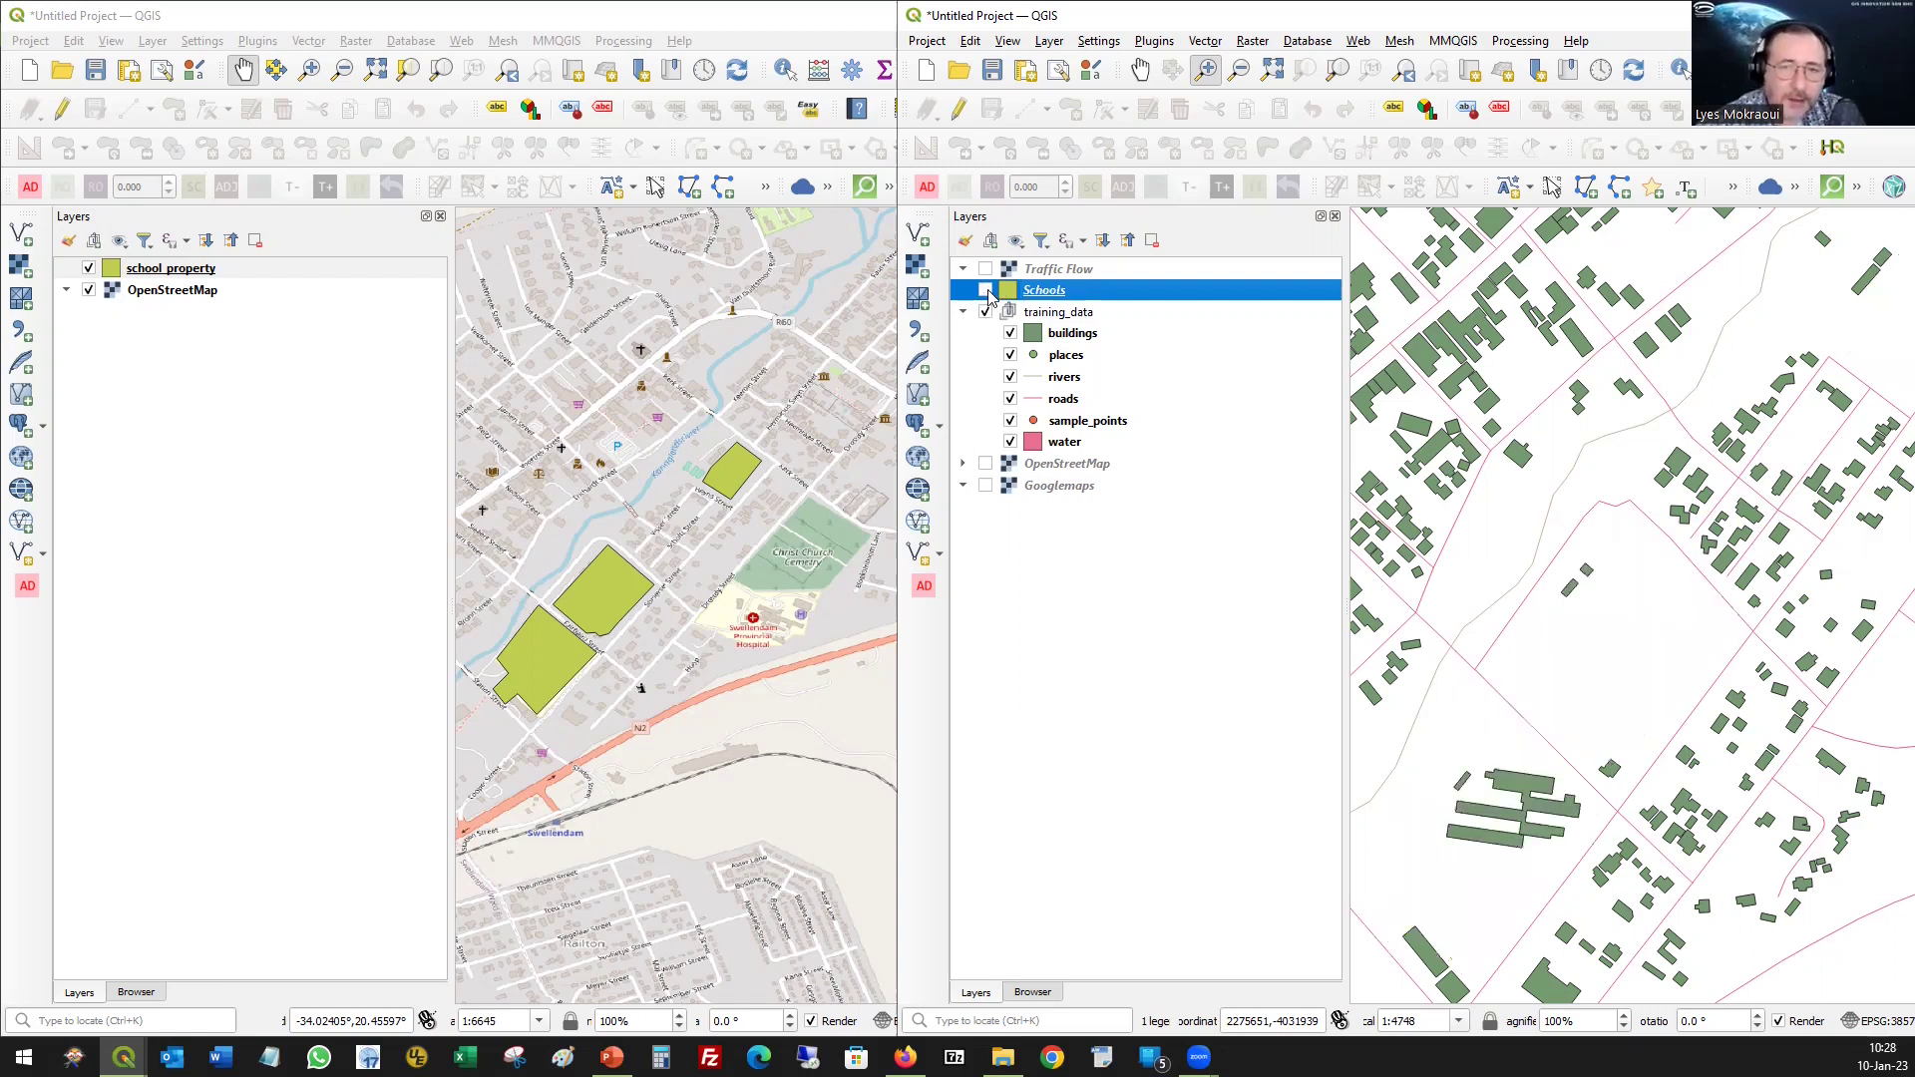
{"action": "left_click", "coordinate": [986, 291]}
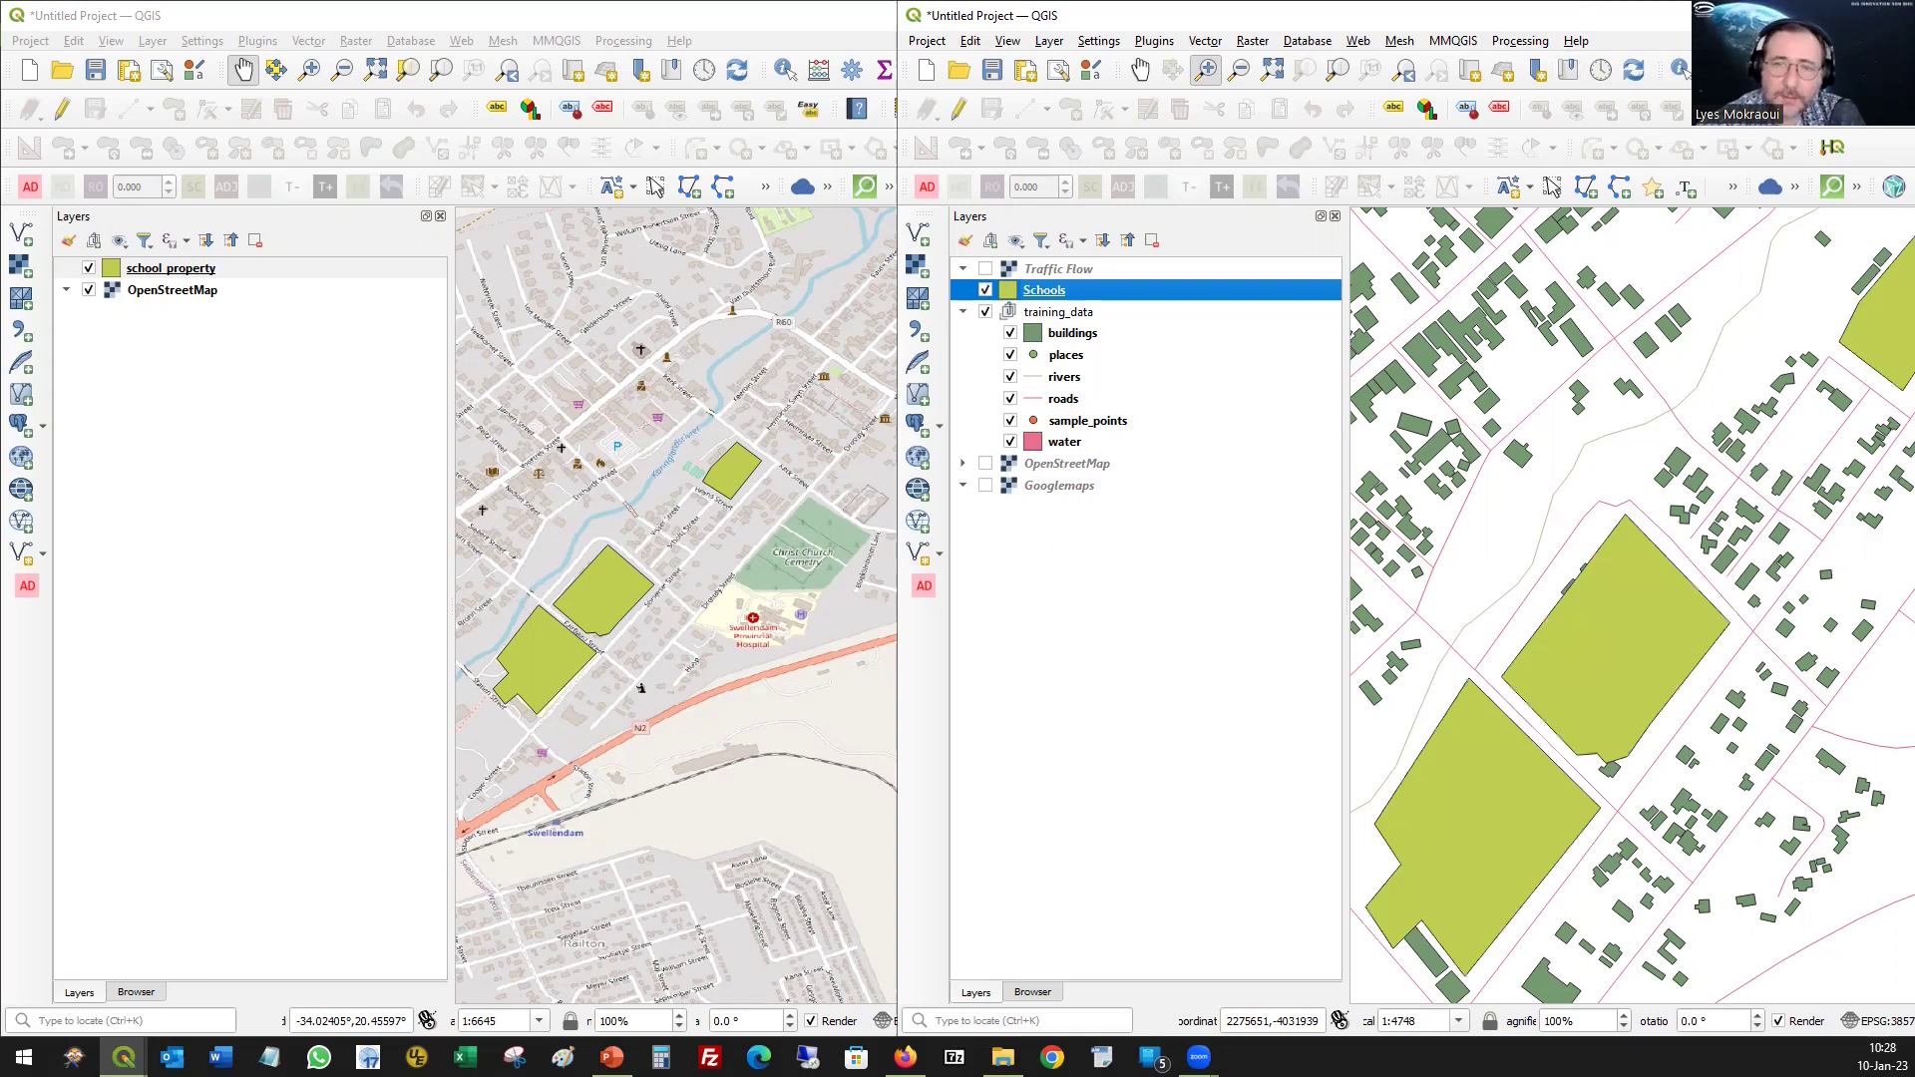
{"action": "left_click", "coordinate": [1846, 15]}
{"action": "scroll", "coordinate": [1113, 646], "scroll_direction": "down", "scroll_amount": 1}
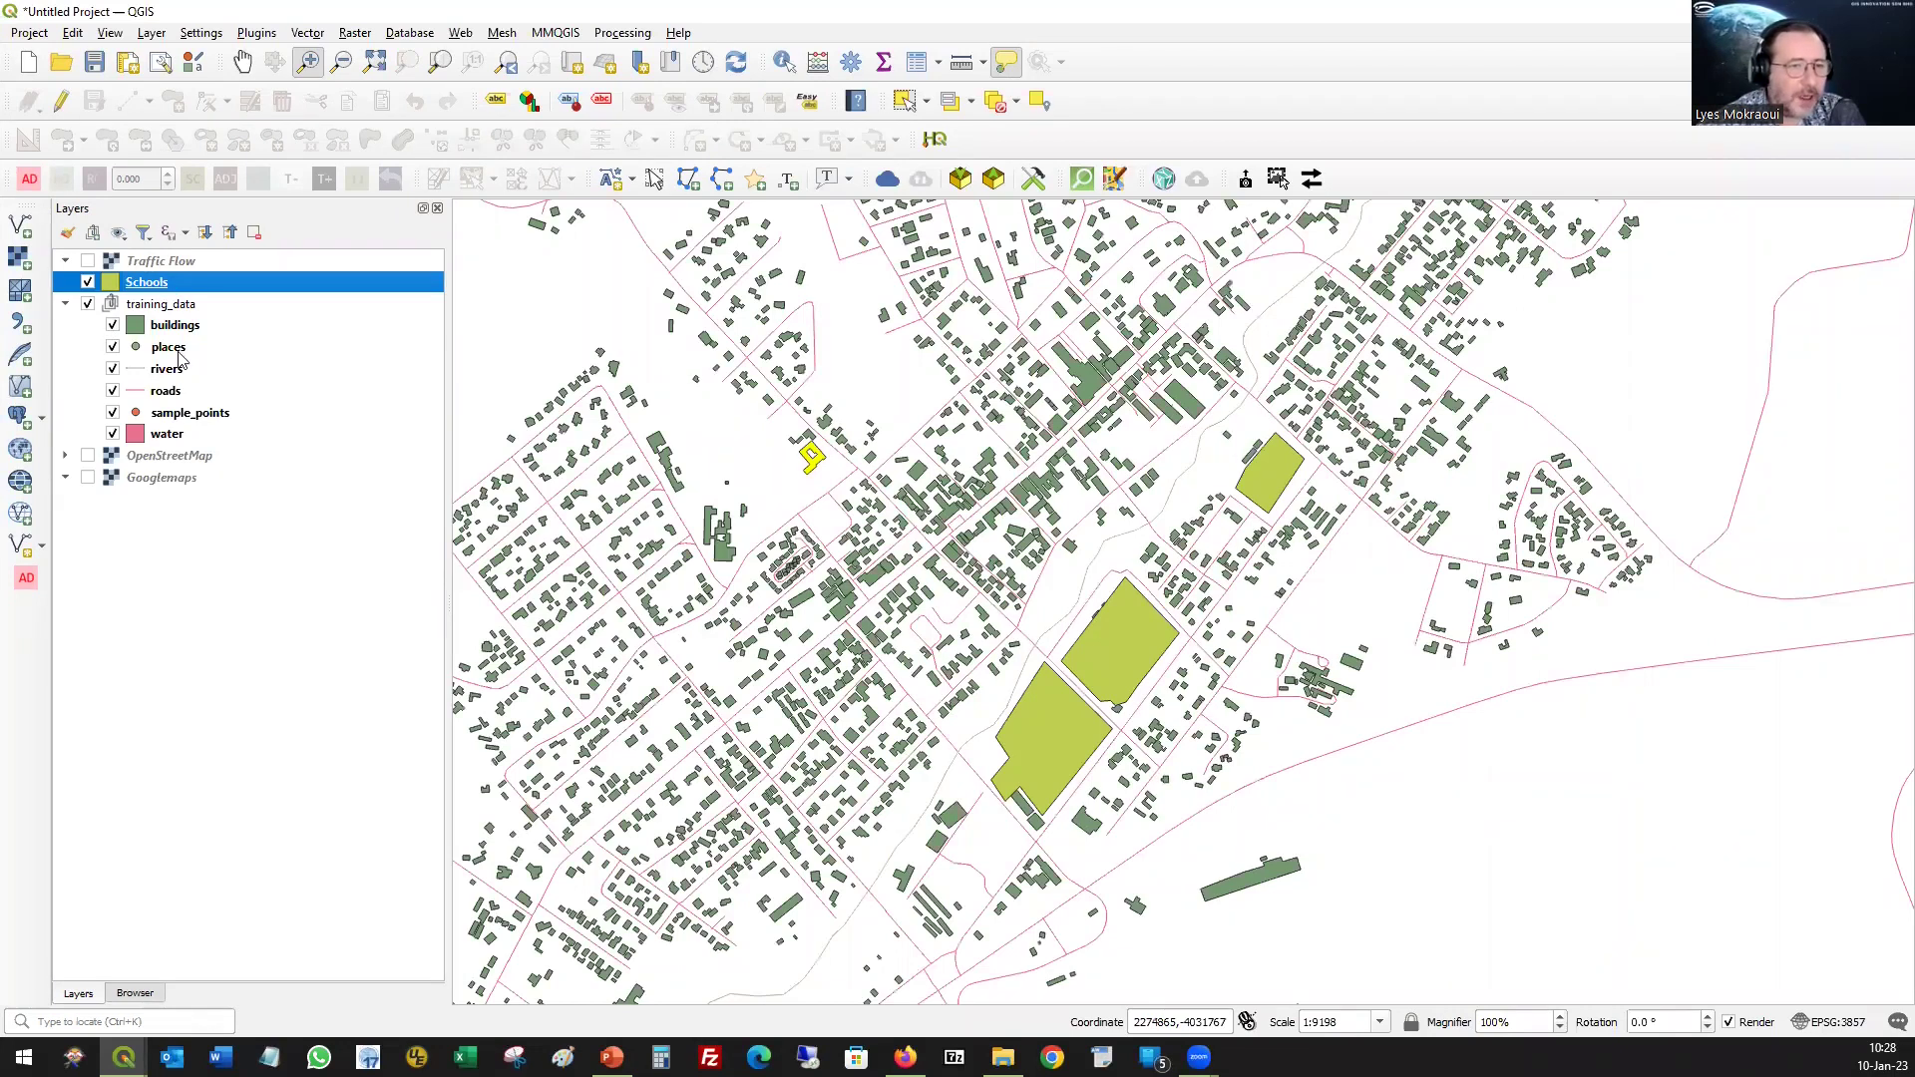
- Remove the Schools layer from the training_data project
{"action": "right_click", "coordinate": [146, 287]}
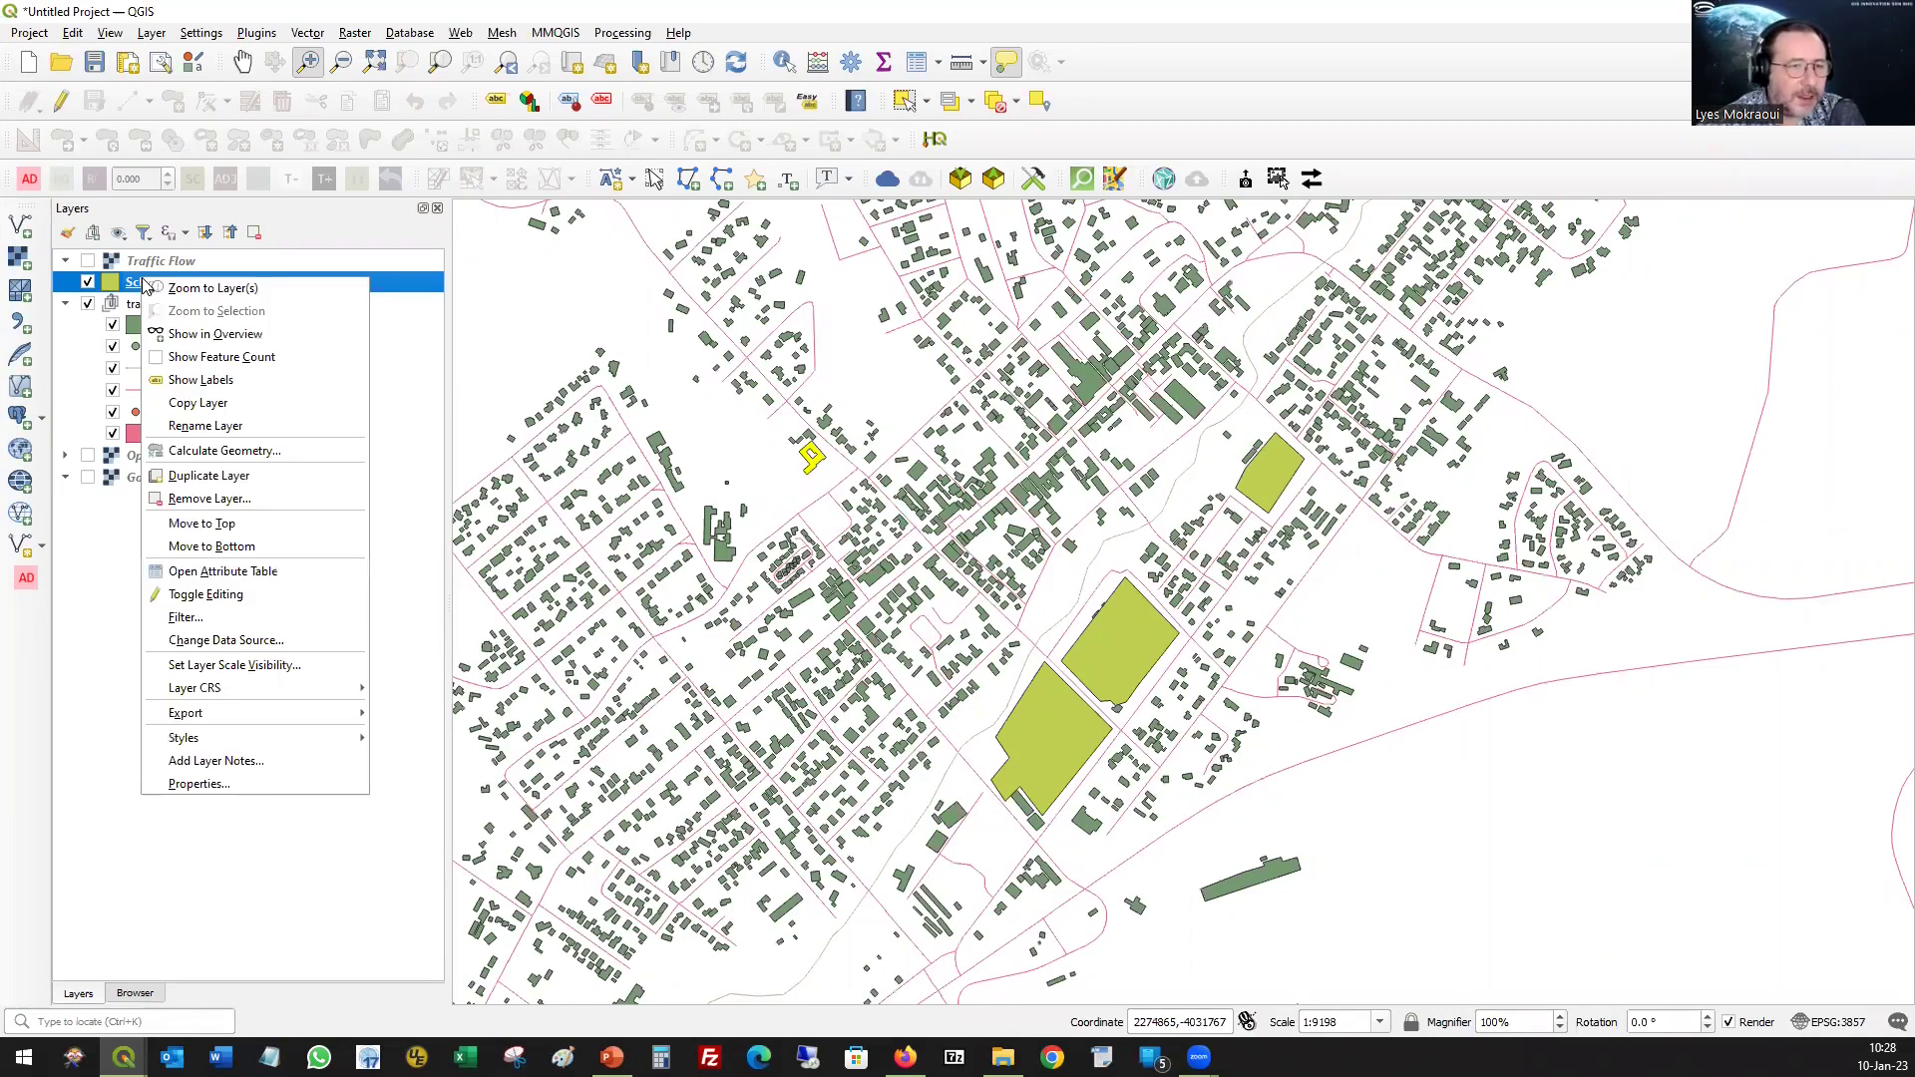
{"action": "left_click", "coordinate": [250, 504]}
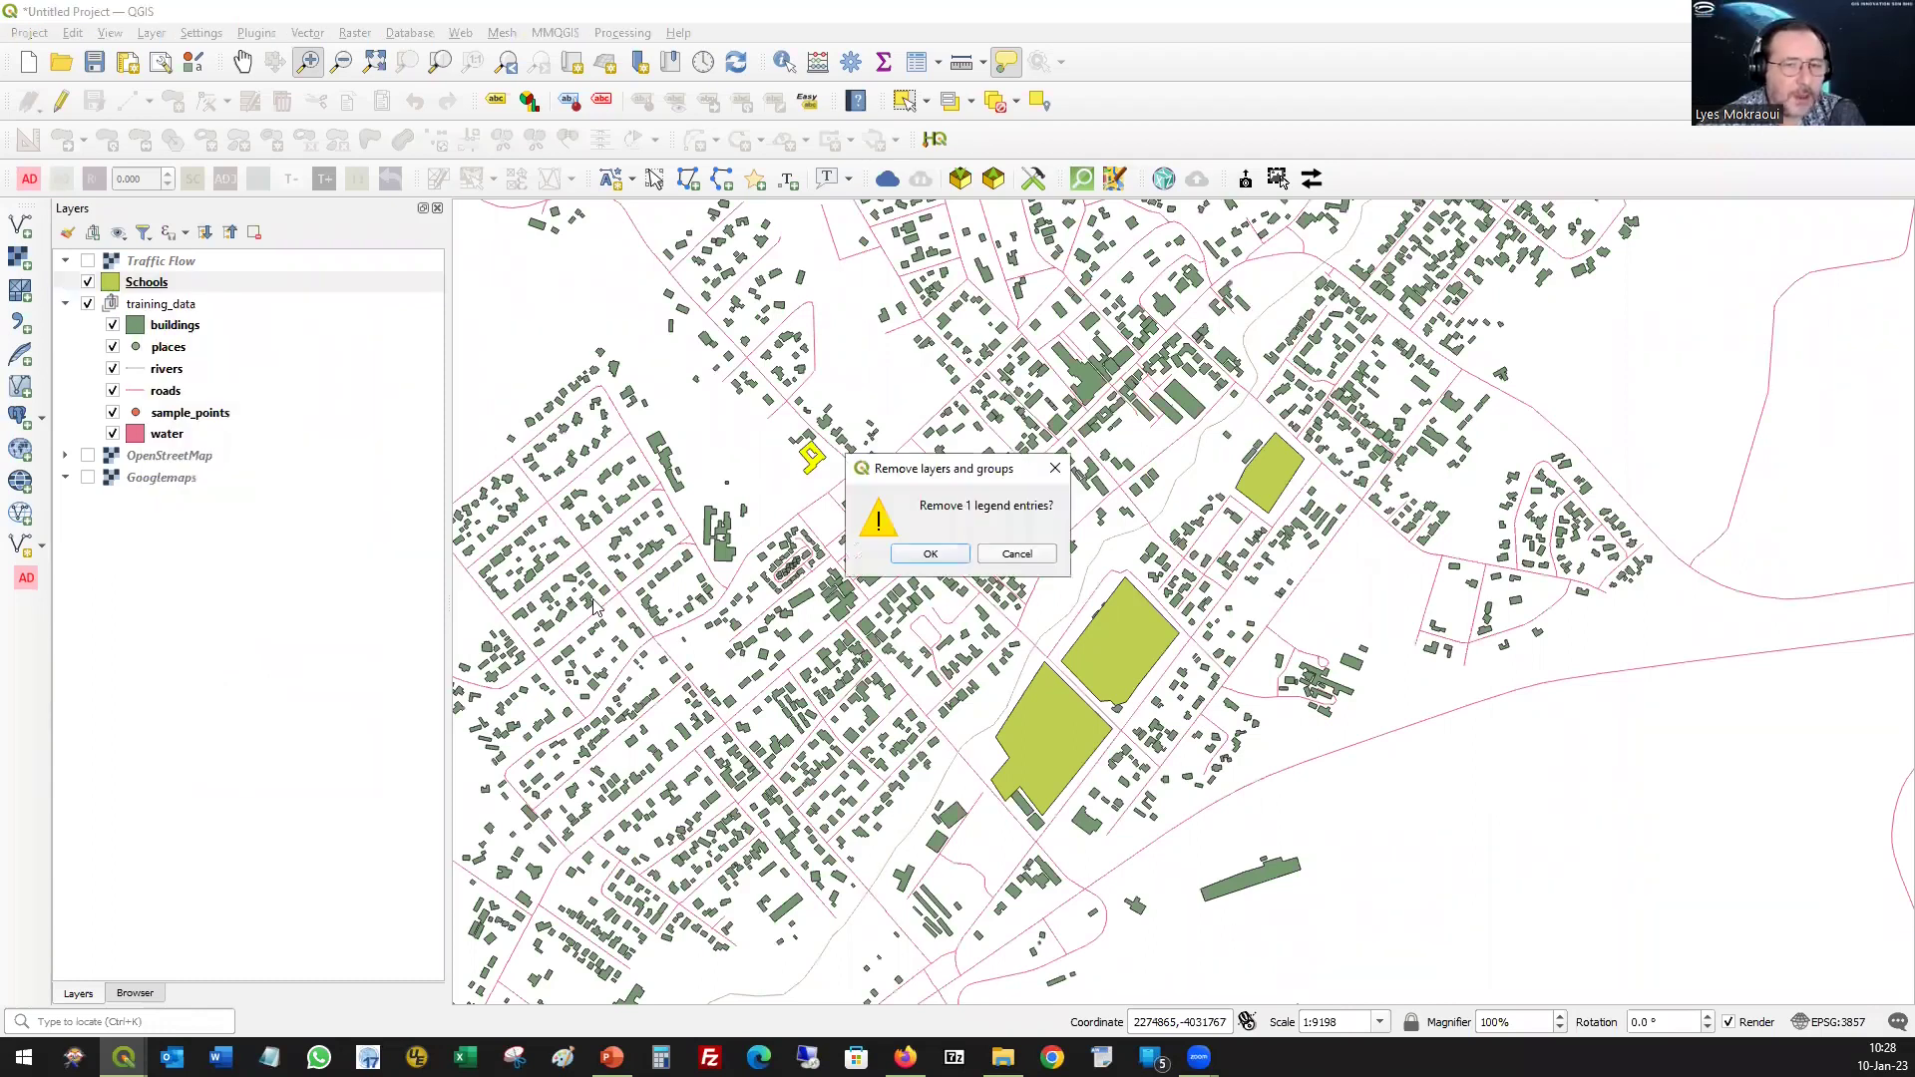
{"action": "left_click", "coordinate": [929, 554]}
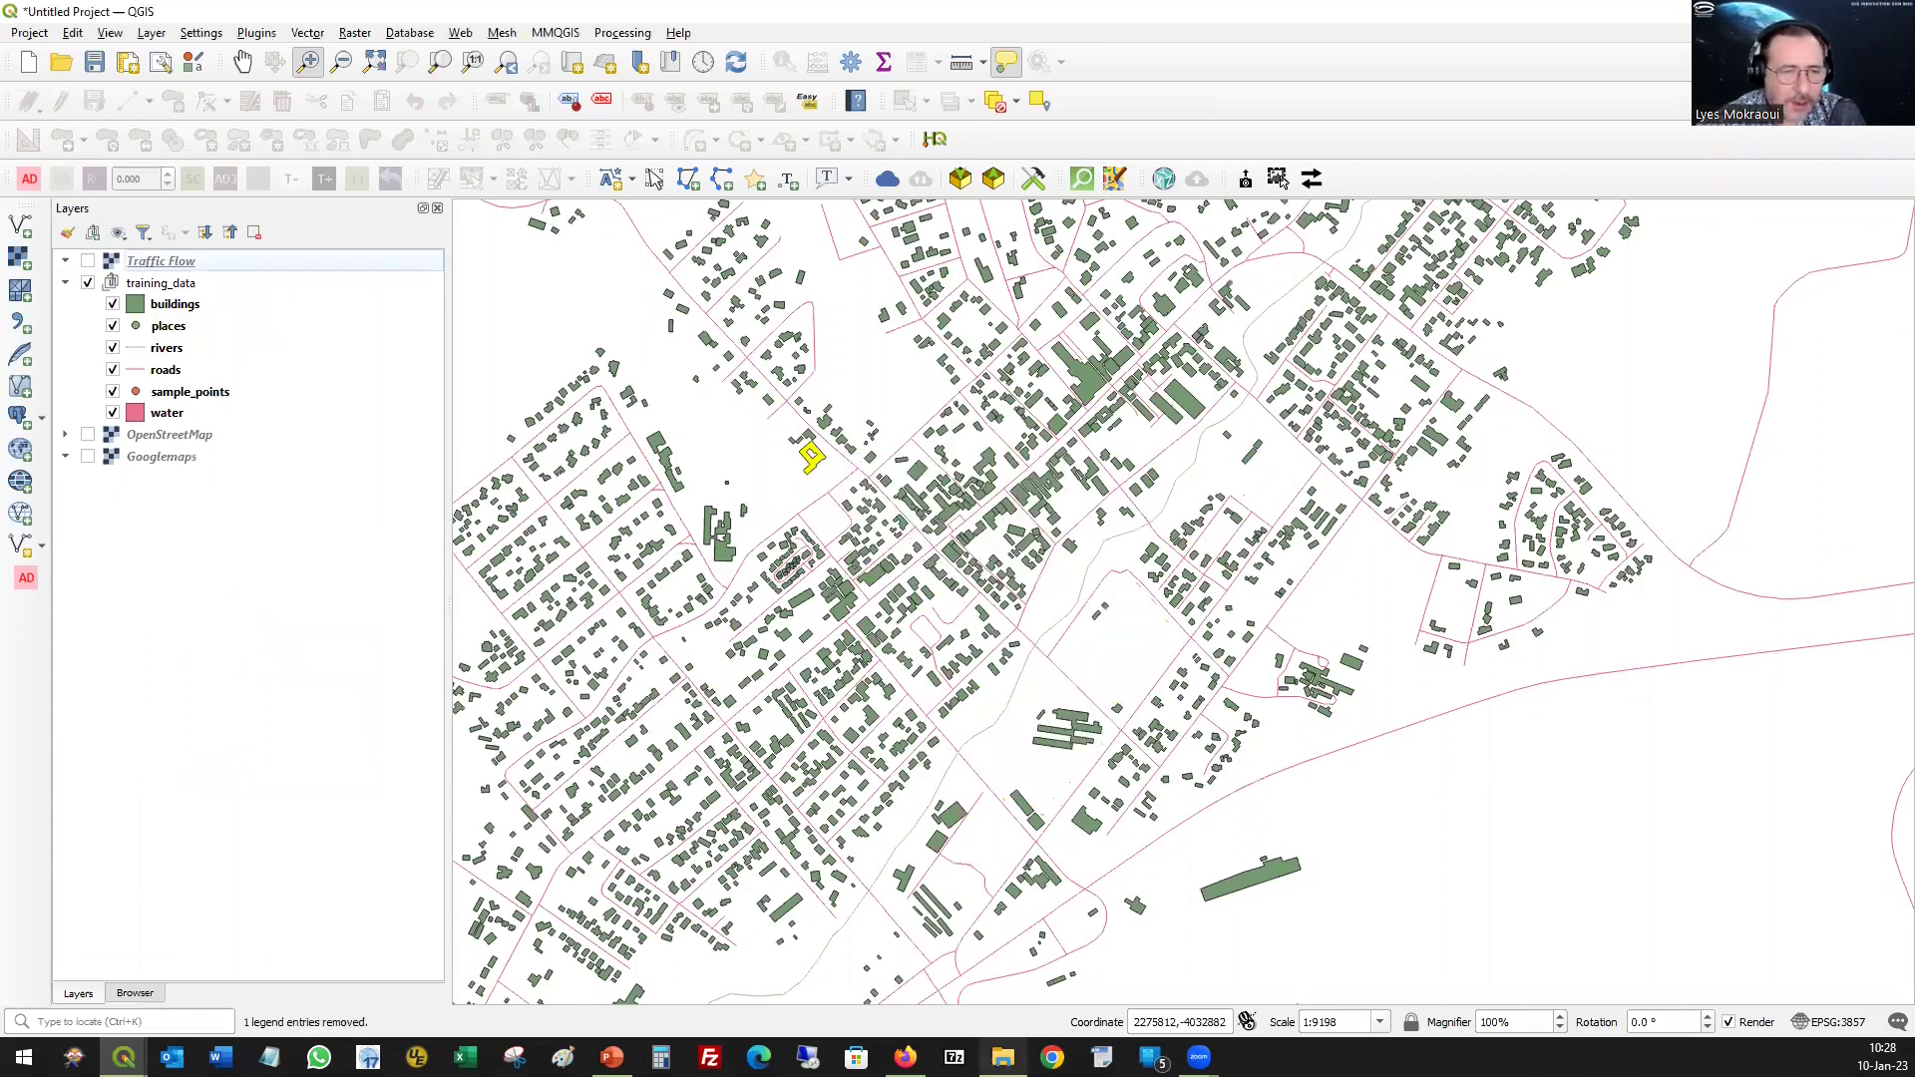
- Switch to File Explorer and add the school_property file from the TrainingData folder to the training_data project as a new layer
{"action": "left_click", "coordinate": [1003, 1056]}
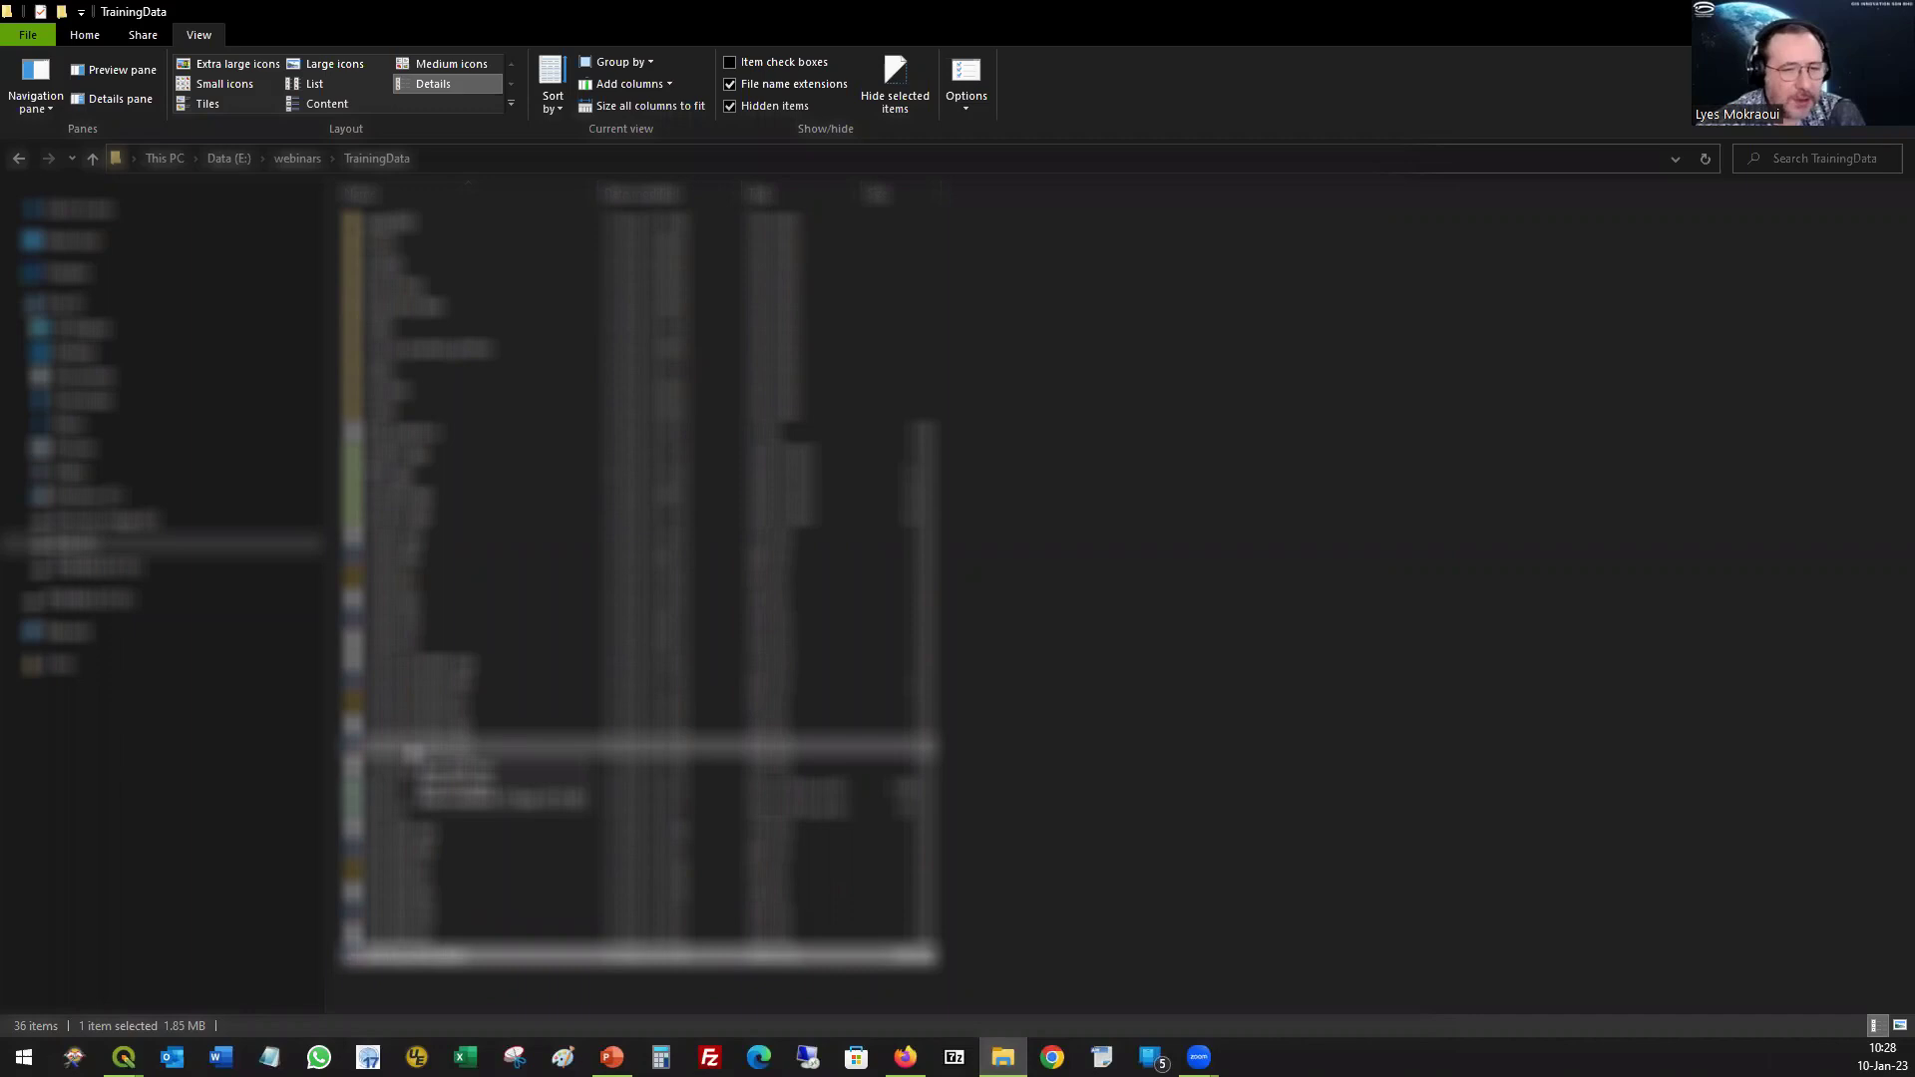
{"action": "left_click", "coordinate": [405, 750]}
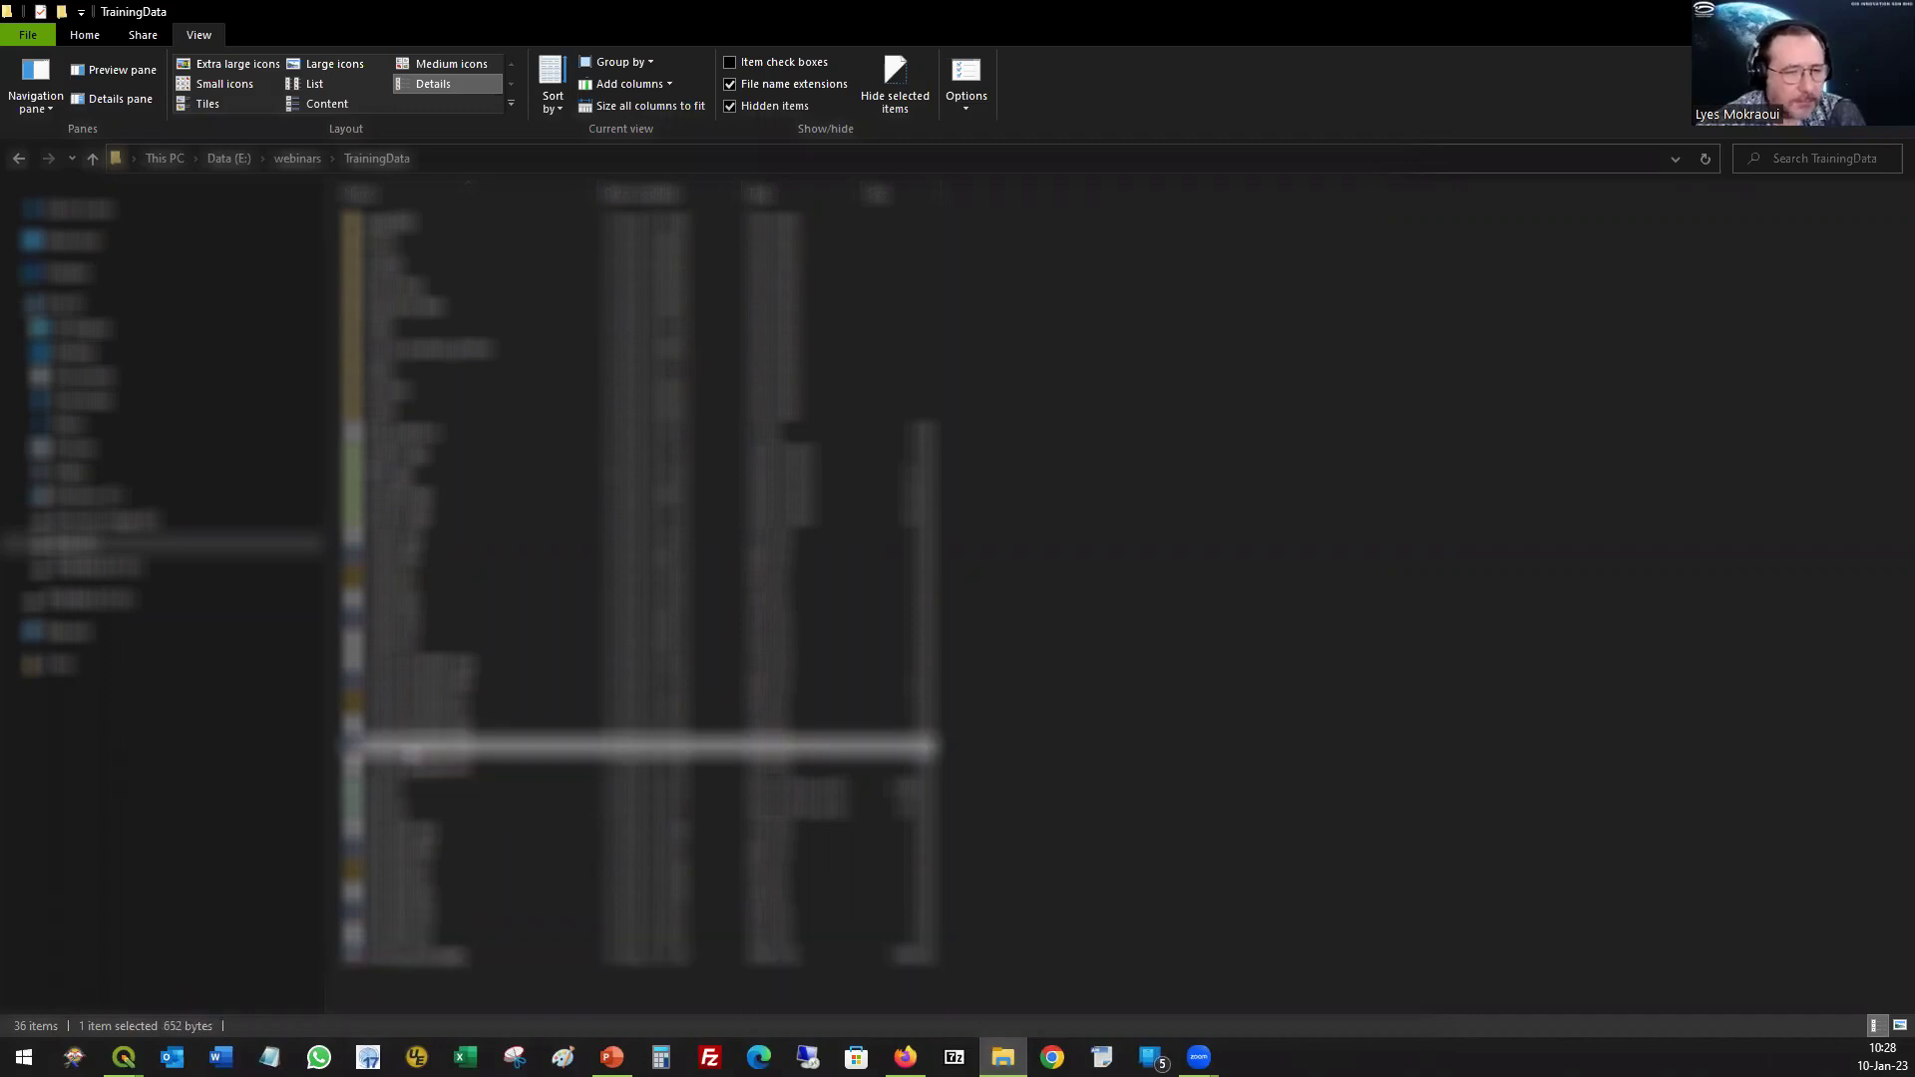
{"action": "left_click_drag", "start_coordinate": [409, 754], "coordinate": [1034, 975]}
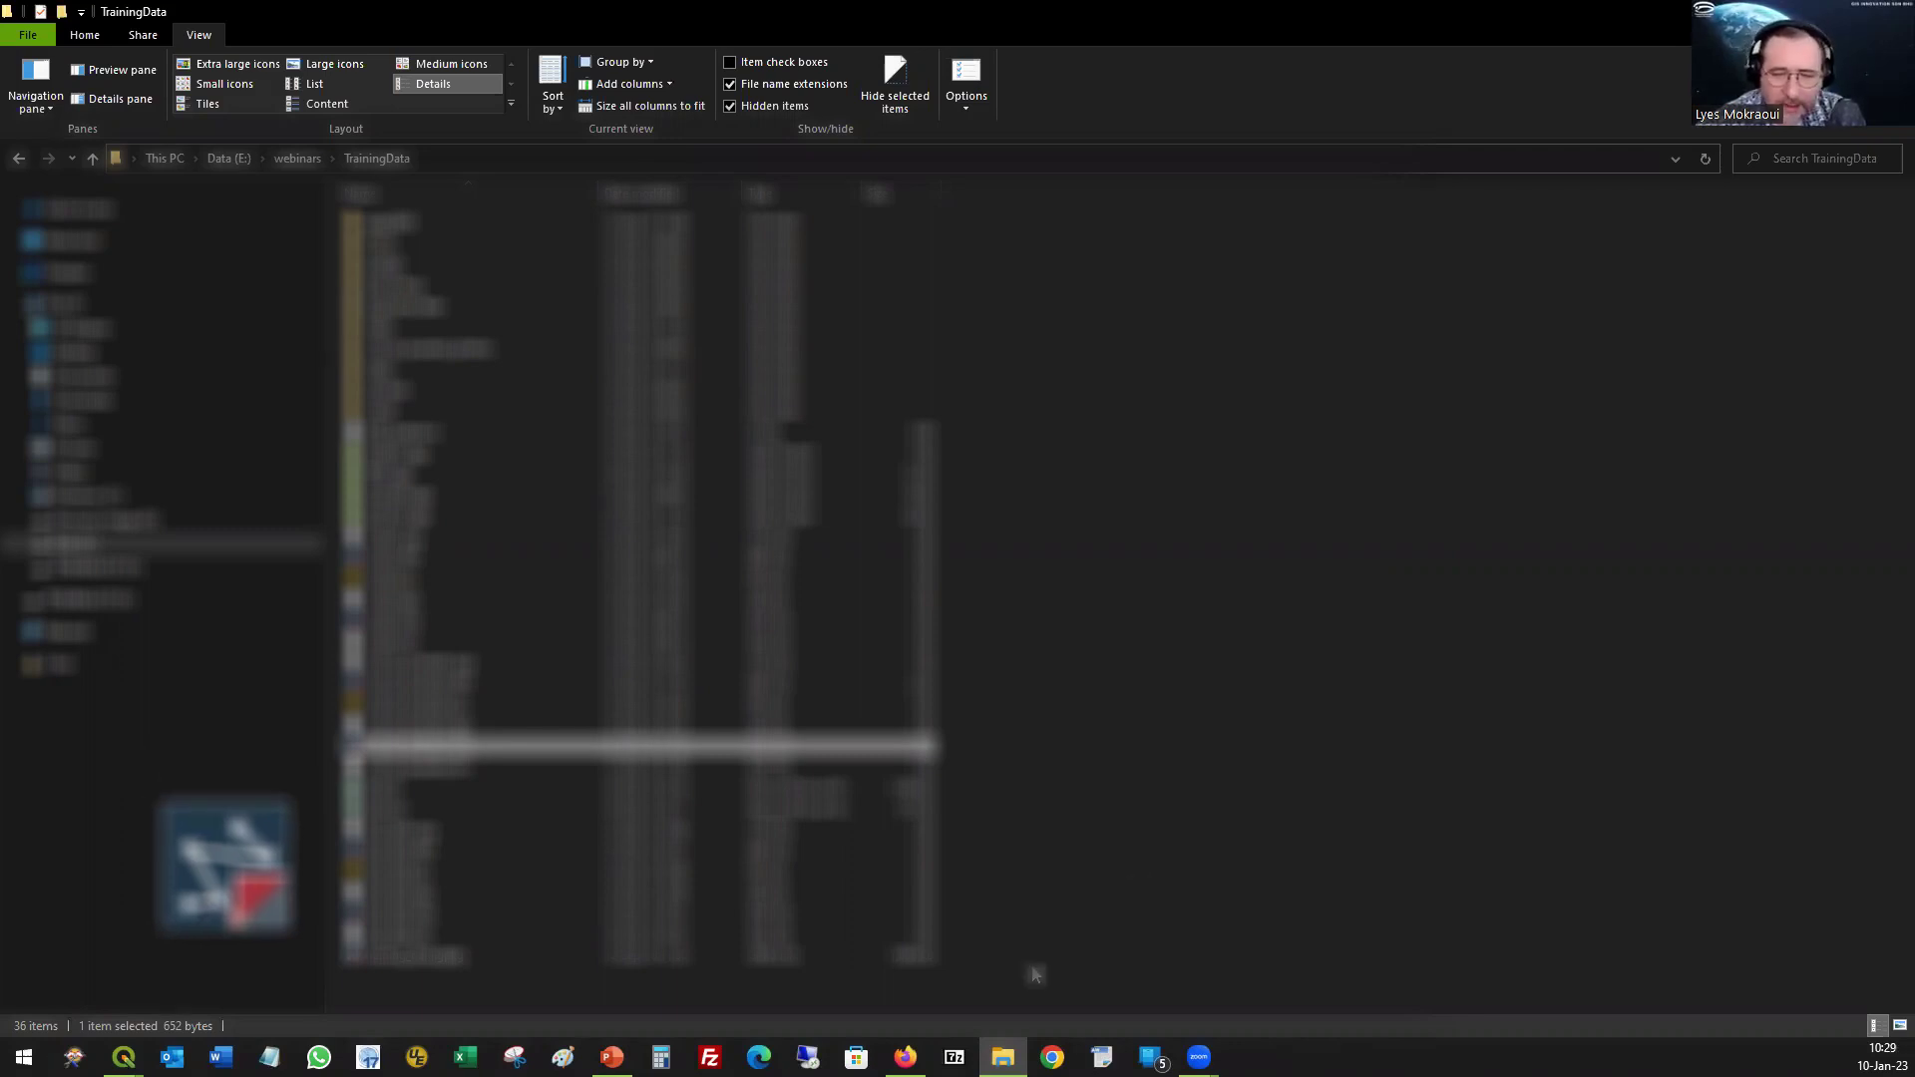
{"action": "left_click_drag", "start_coordinate": [1002, 1047], "coordinate": [419, 732]}
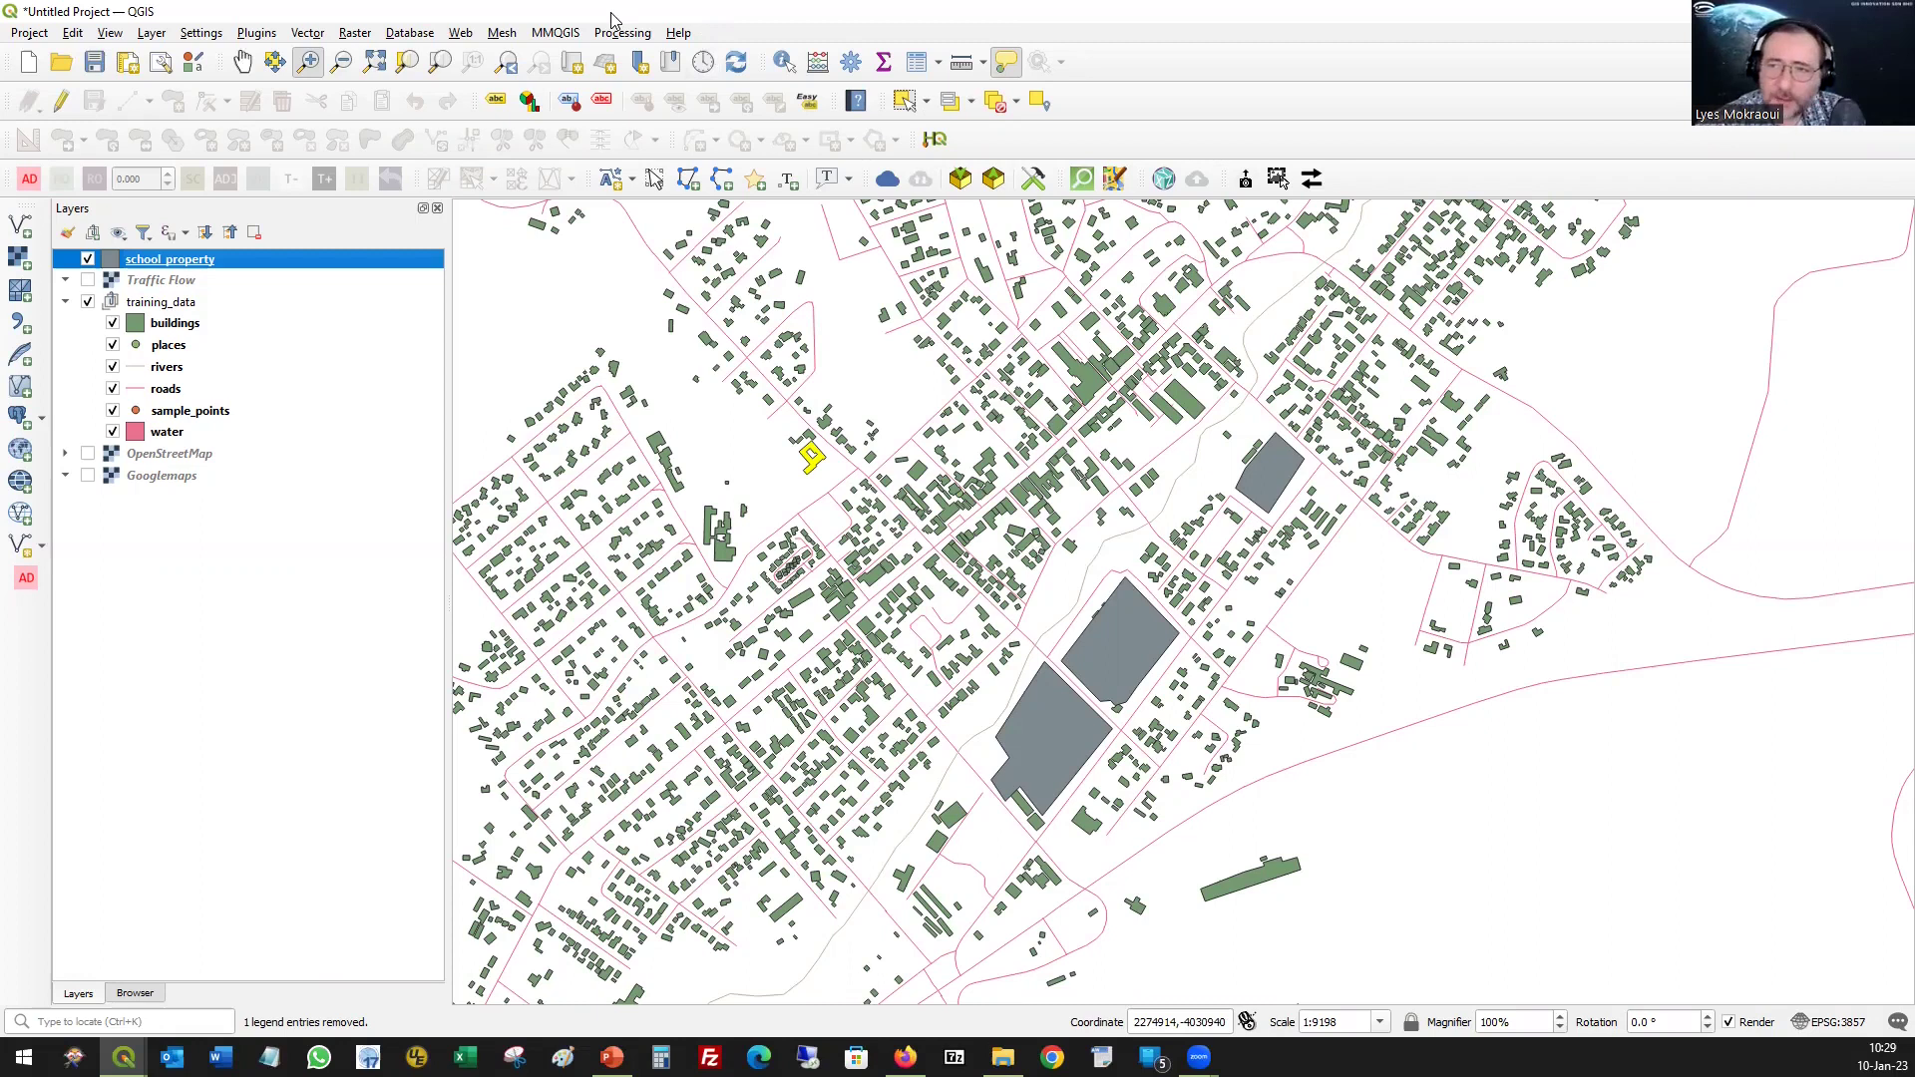
- Restore the side-by-side project windows and copy all style categories from the school_property layer in the other project
{"action": "left_click", "coordinate": [1845, 11]}
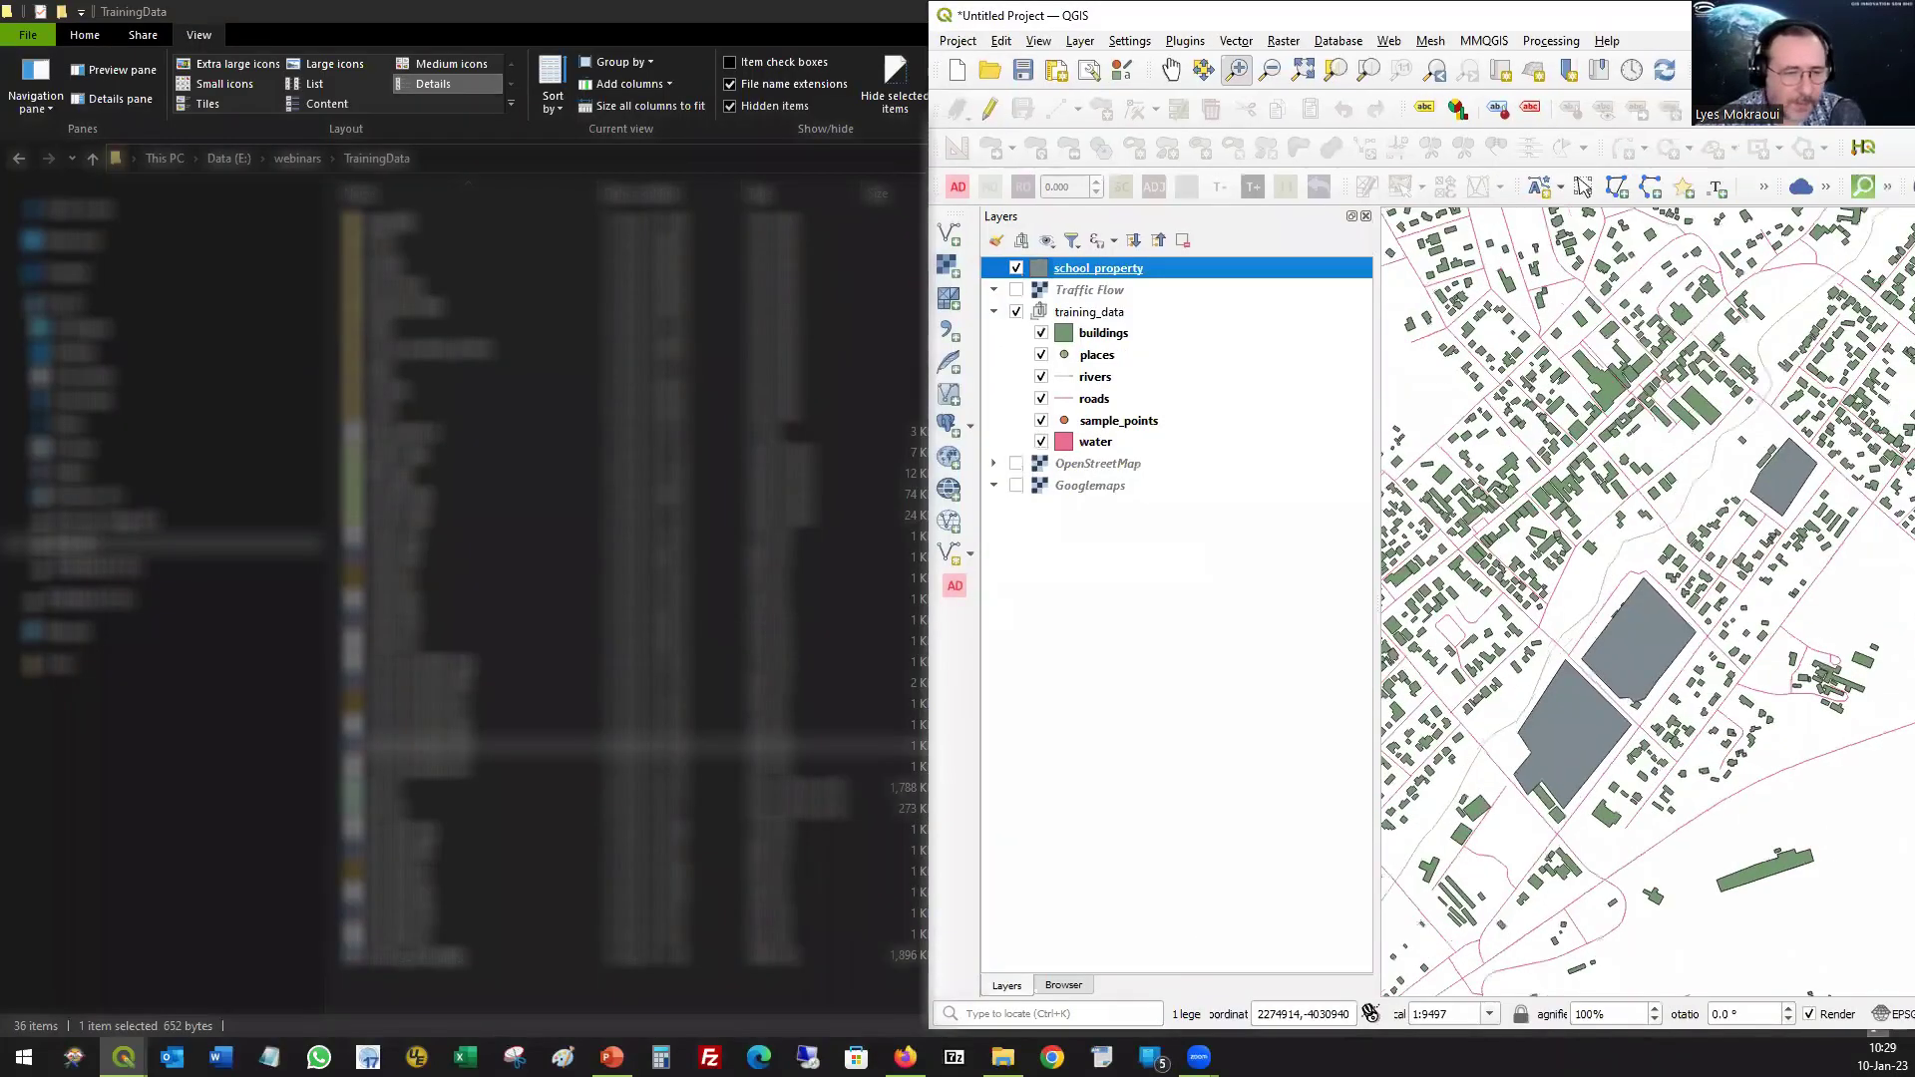
{"action": "left_click", "coordinate": [124, 1057]}
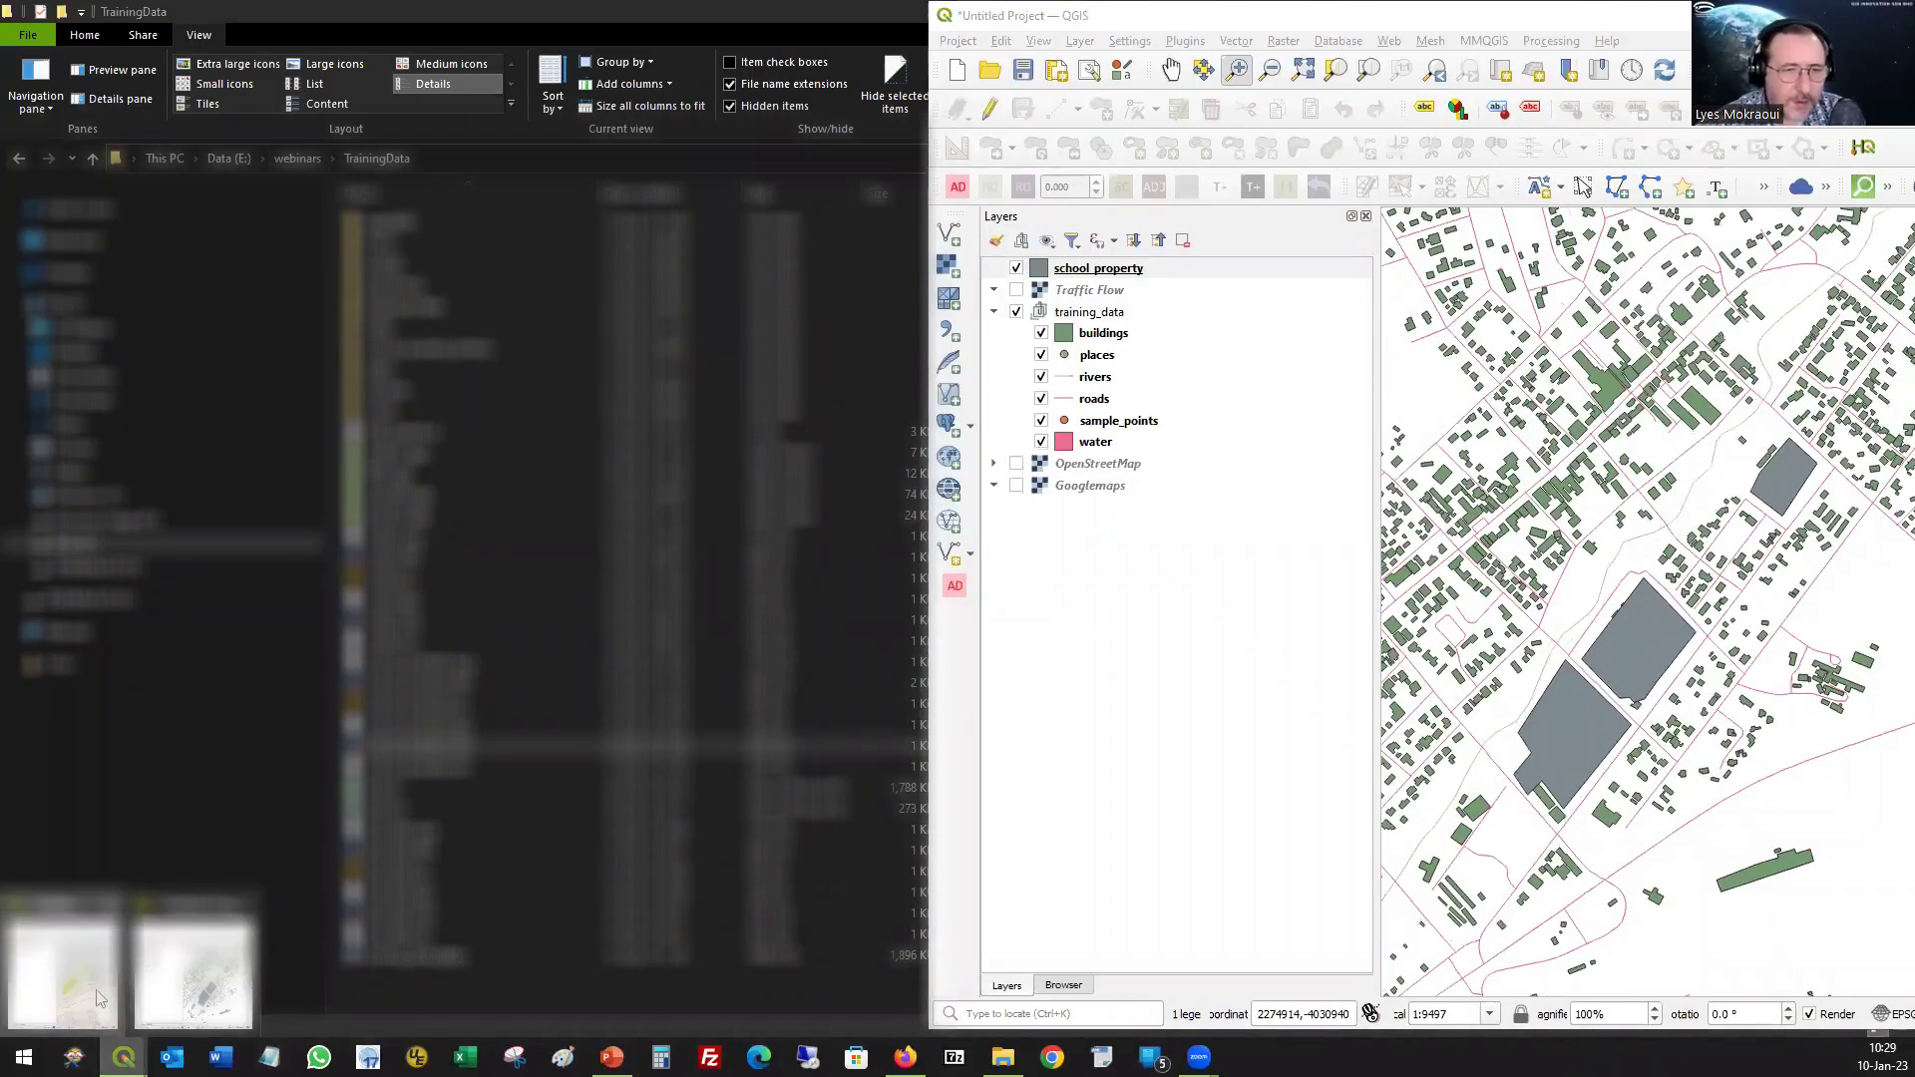
{"action": "left_click", "coordinate": [97, 998]}
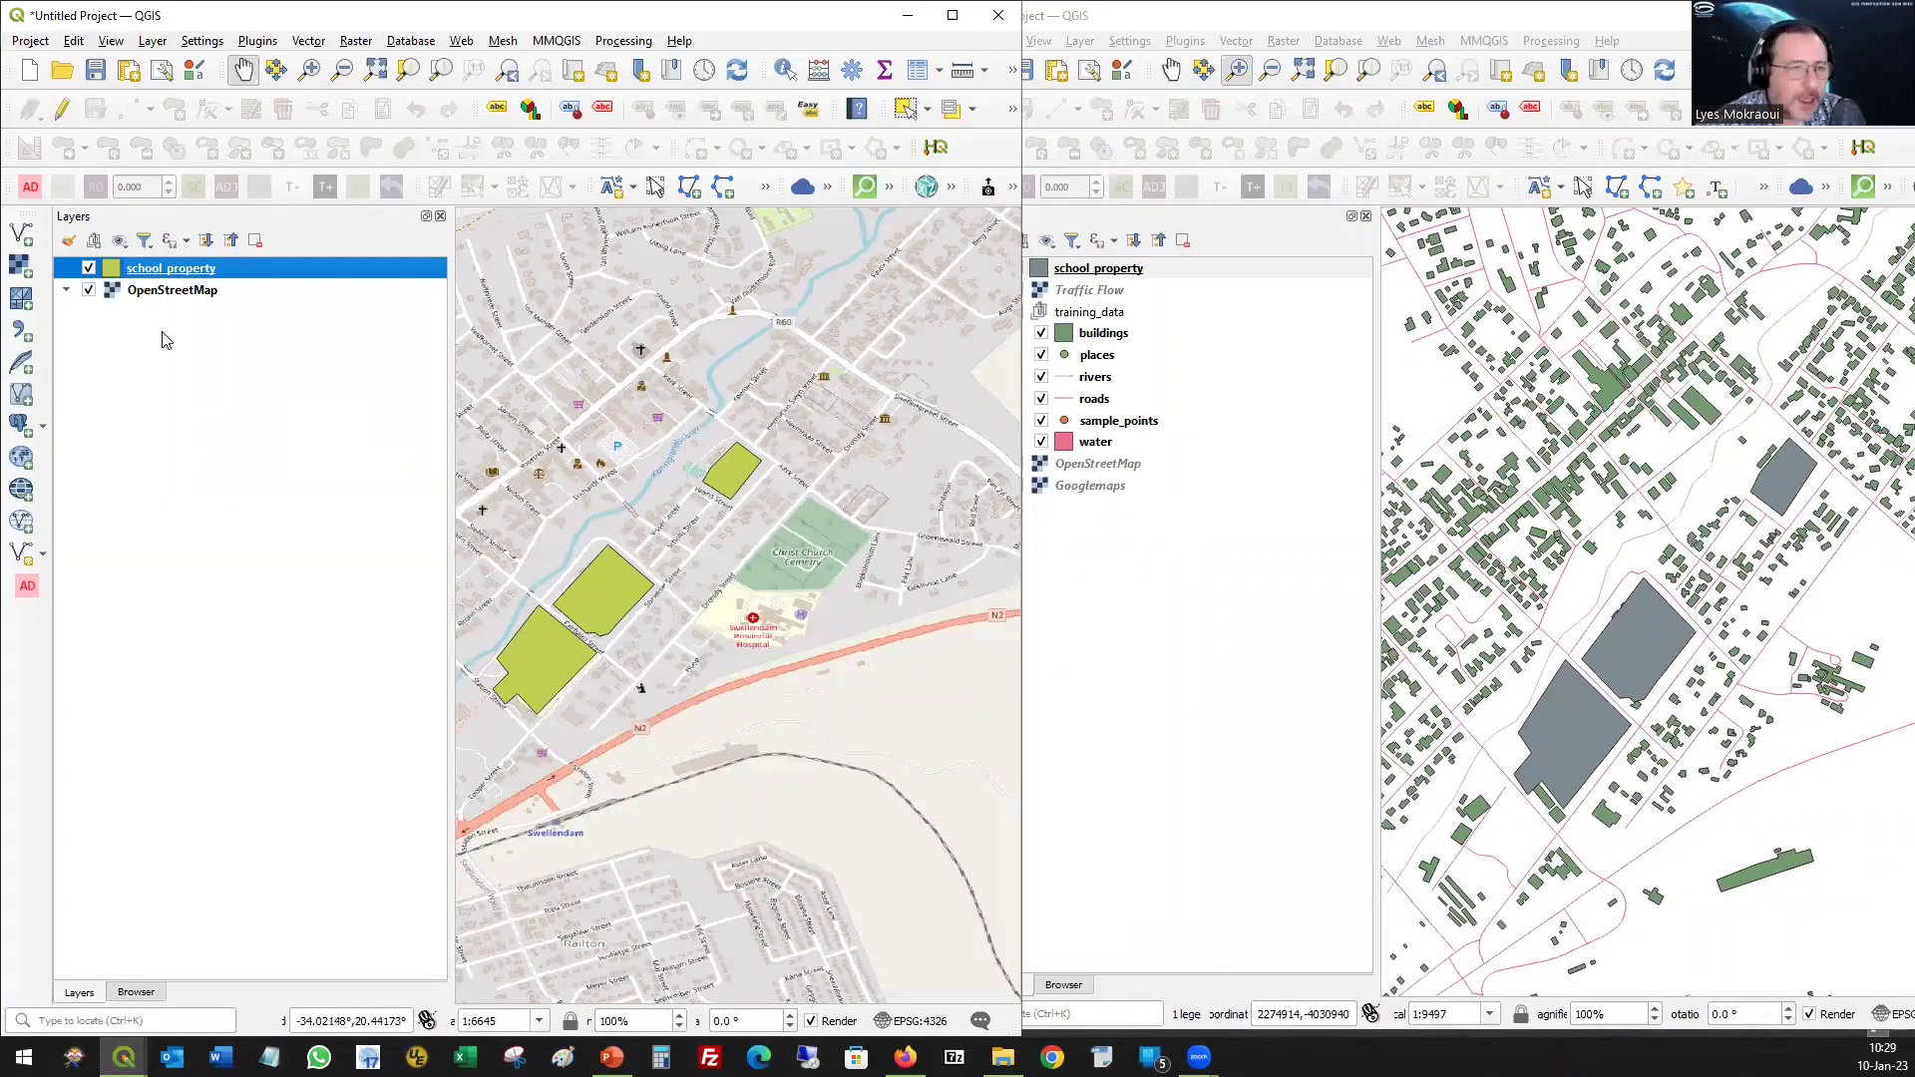
{"action": "right_click", "coordinate": [166, 271]}
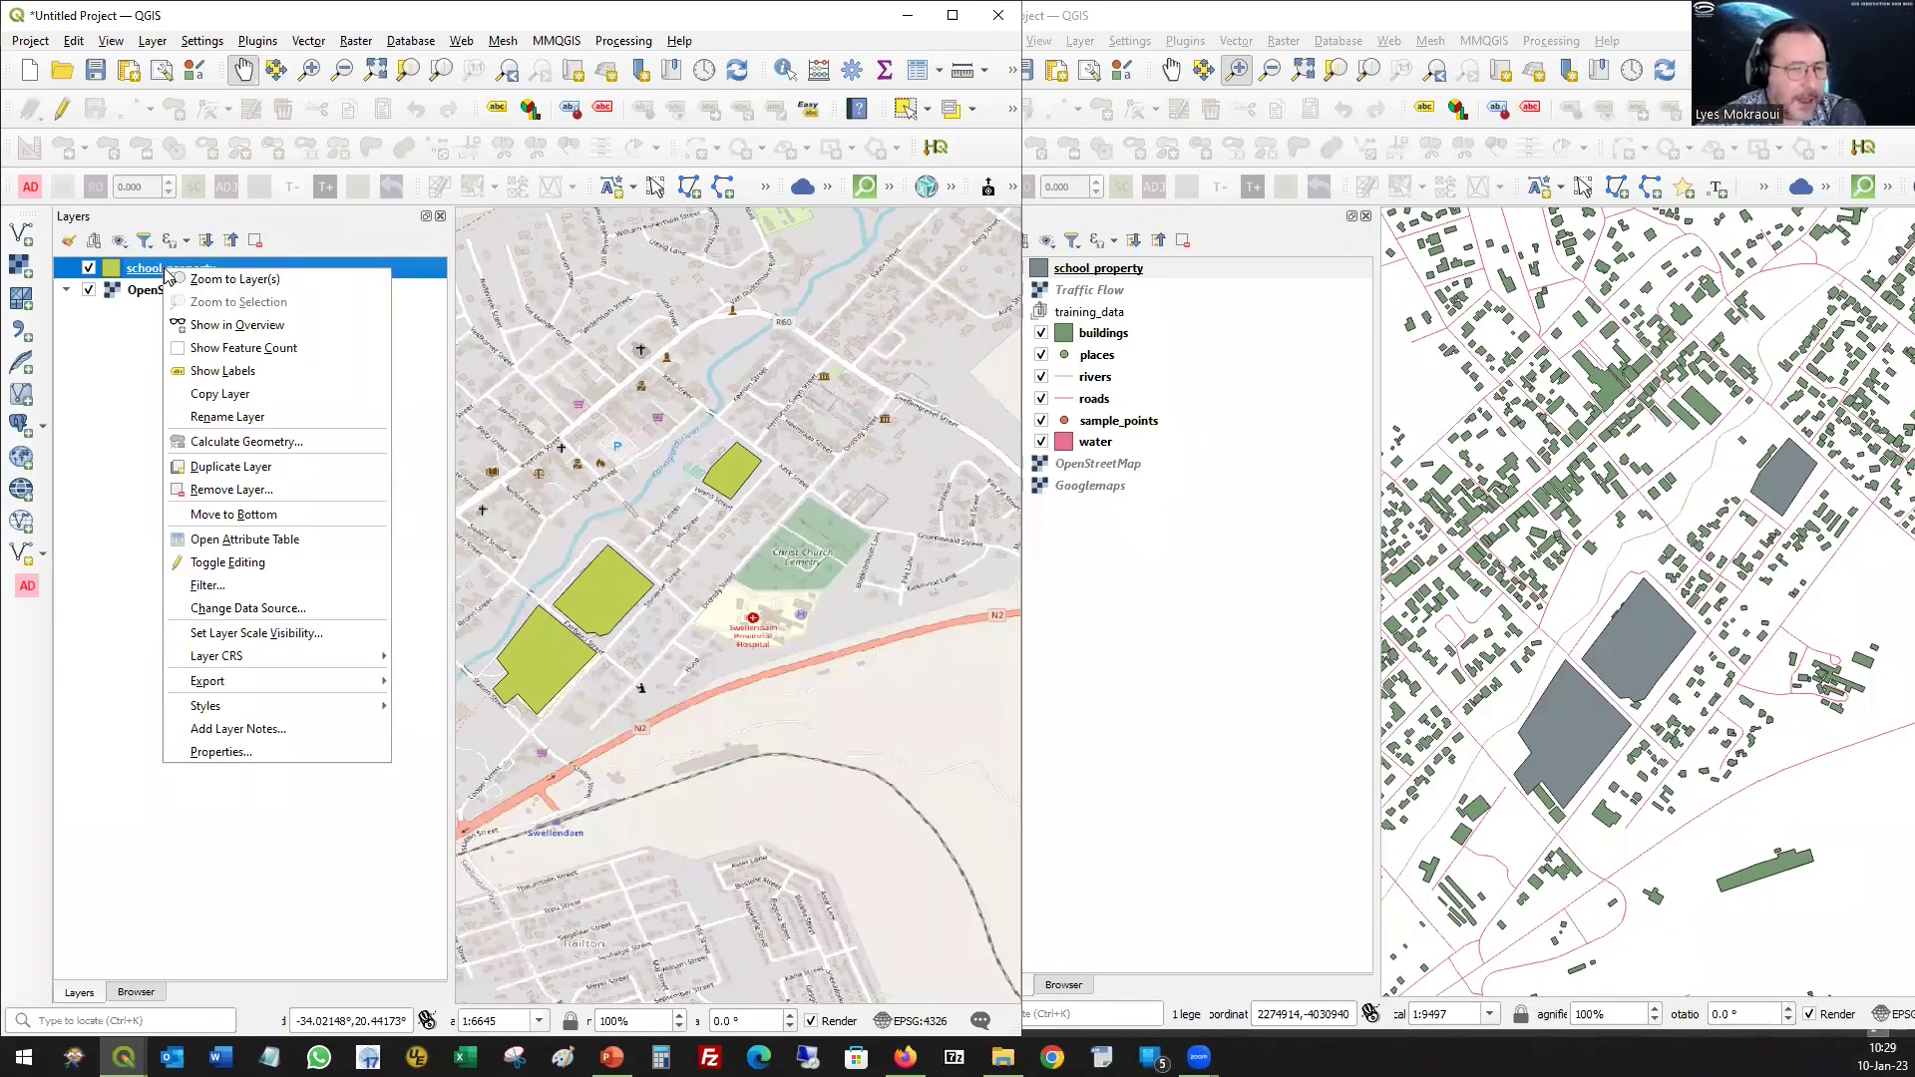
{"action": "mouse_move", "coordinate": [354, 711]}
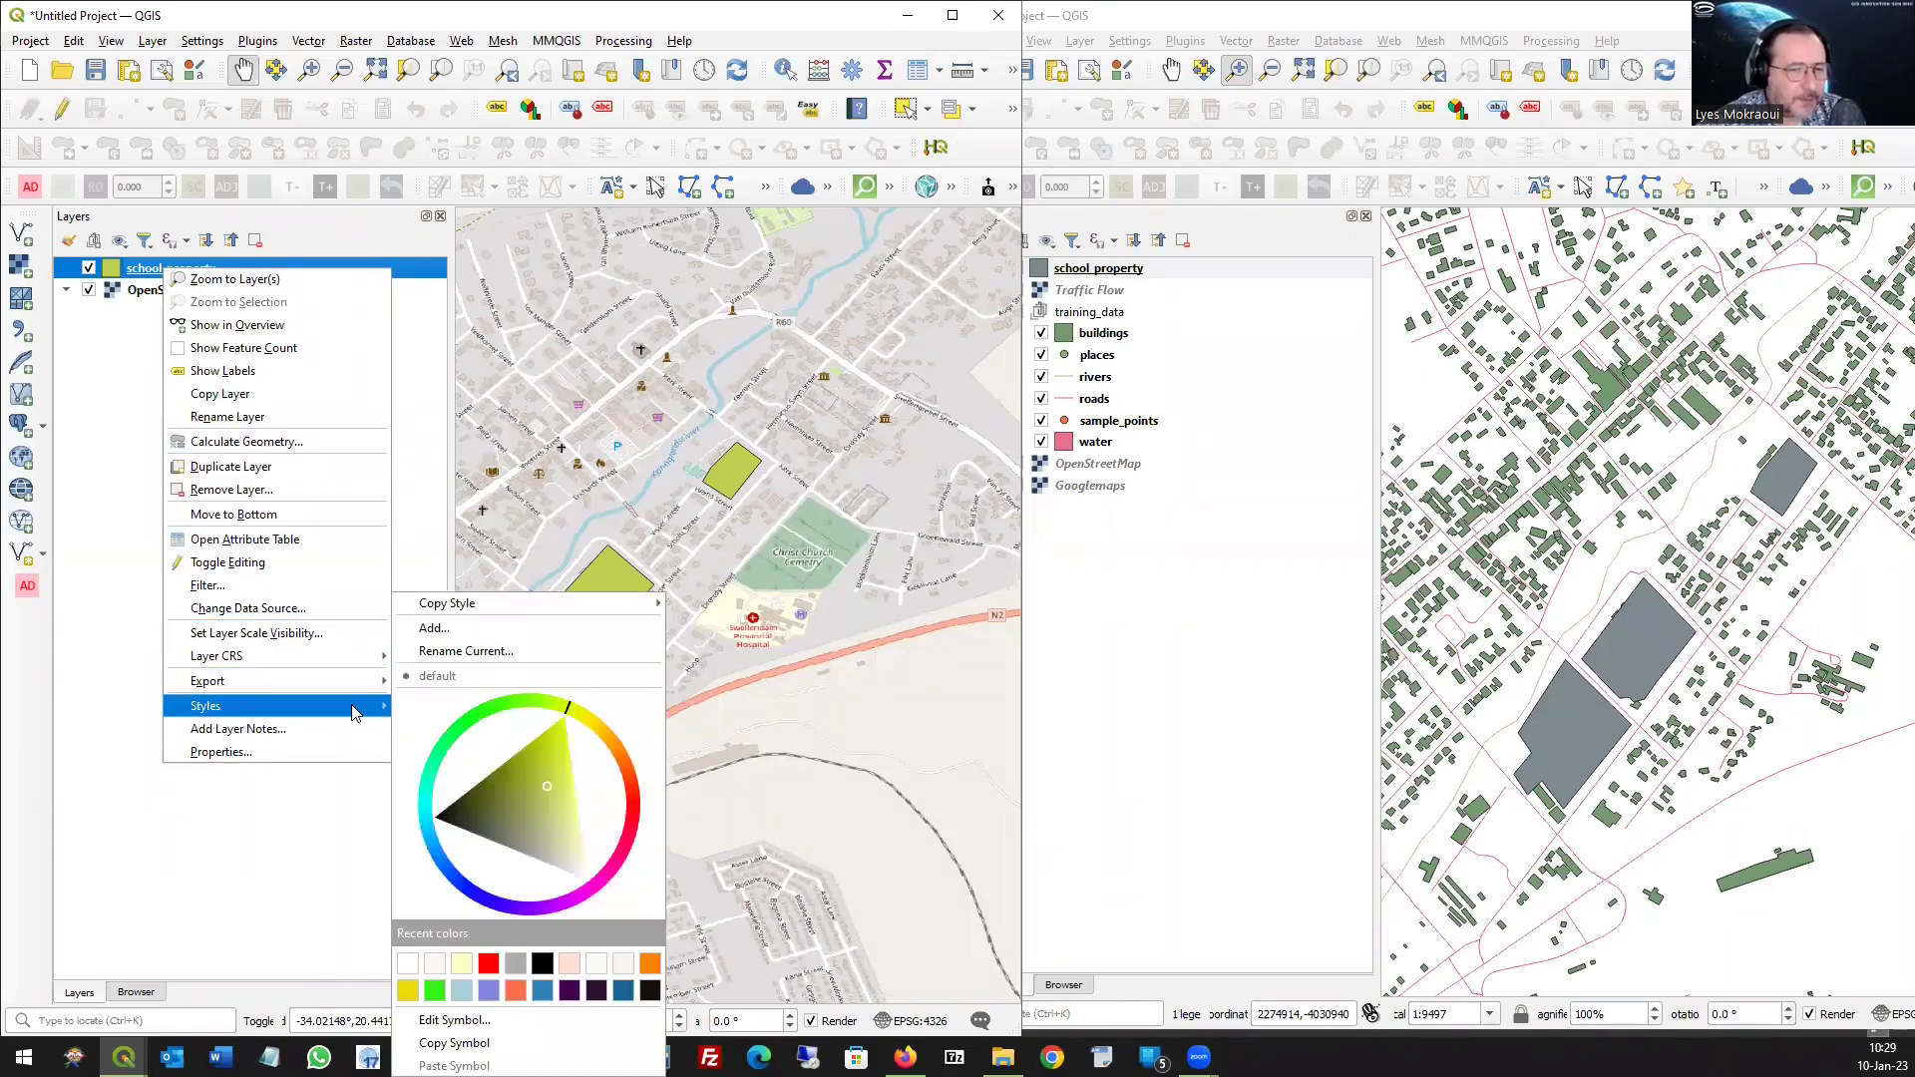
{"action": "mouse_move", "coordinate": [623, 614]}
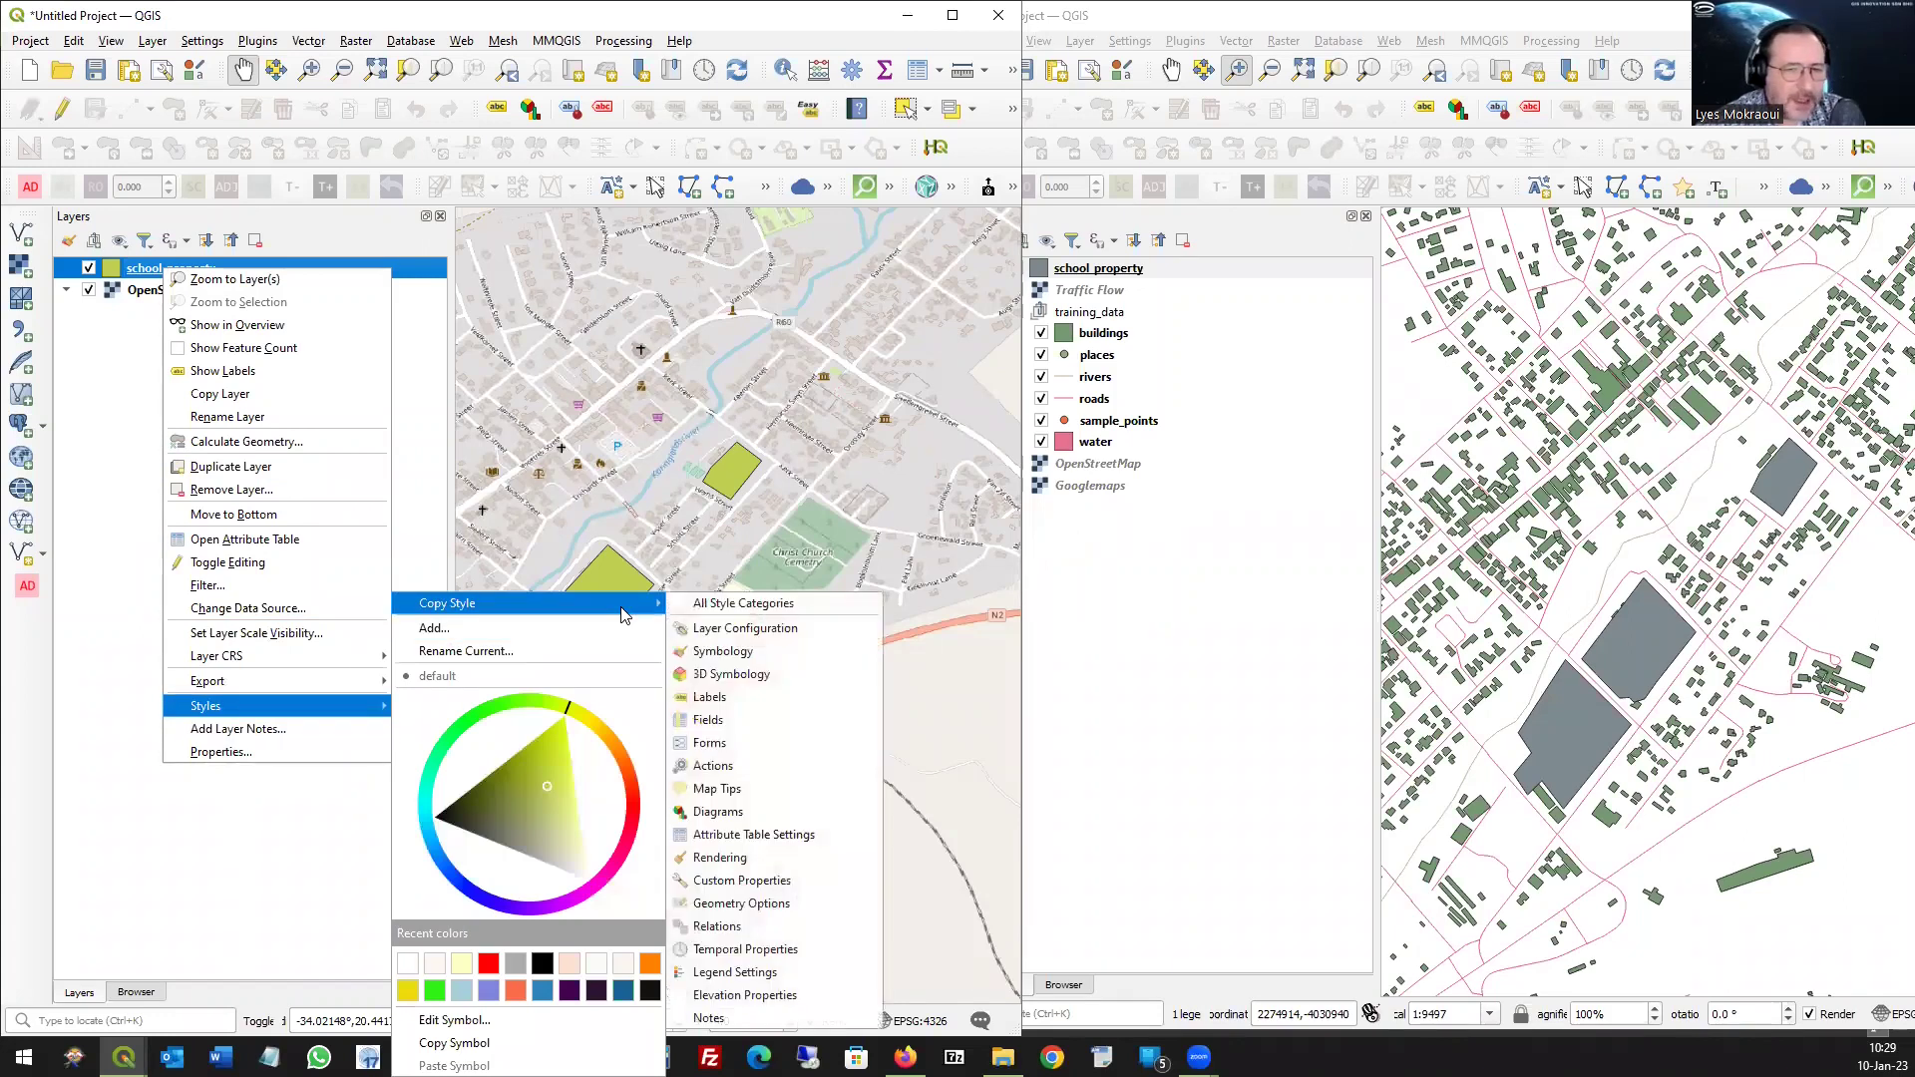
{"action": "left_click", "coordinate": [810, 605]}
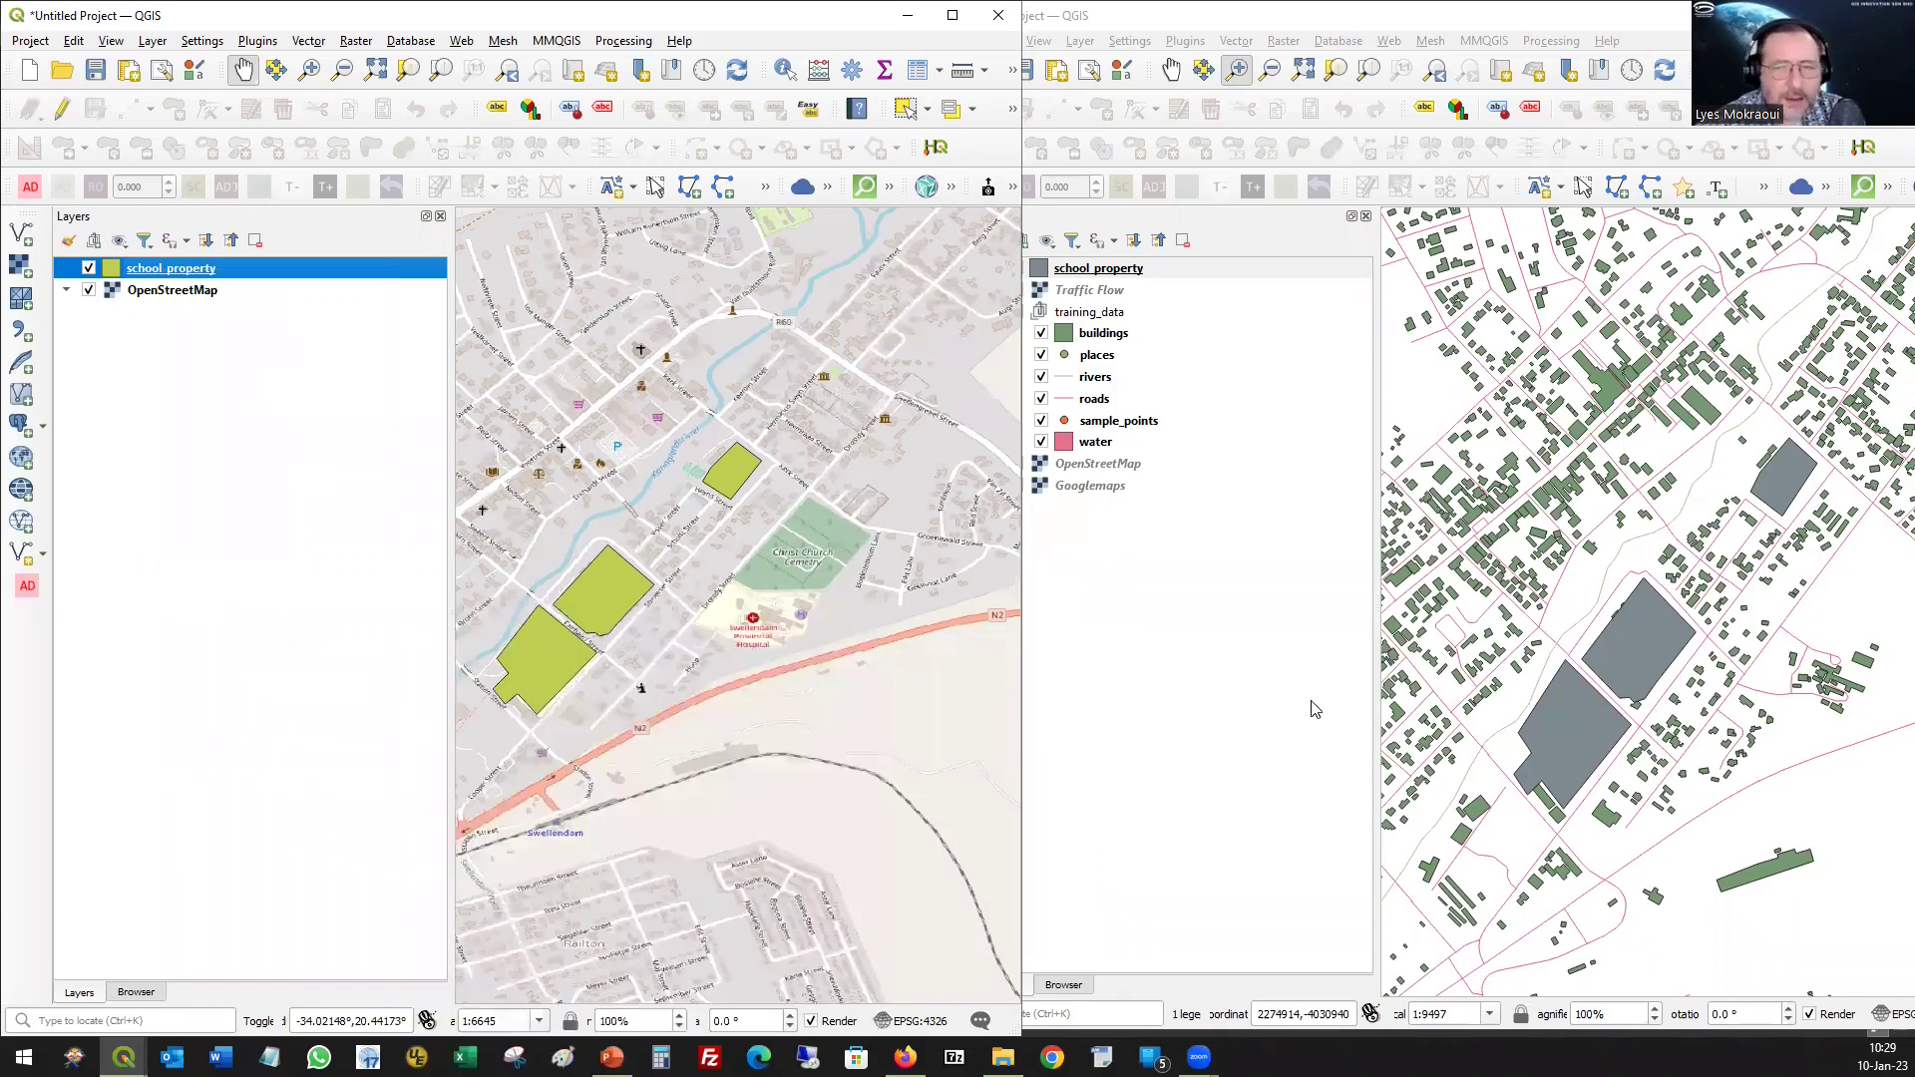
- Paste all style categories onto the school_property layer in the training_data project
{"action": "left_click", "coordinate": [1113, 276]}
{"action": "right_click", "coordinate": [1114, 277]}
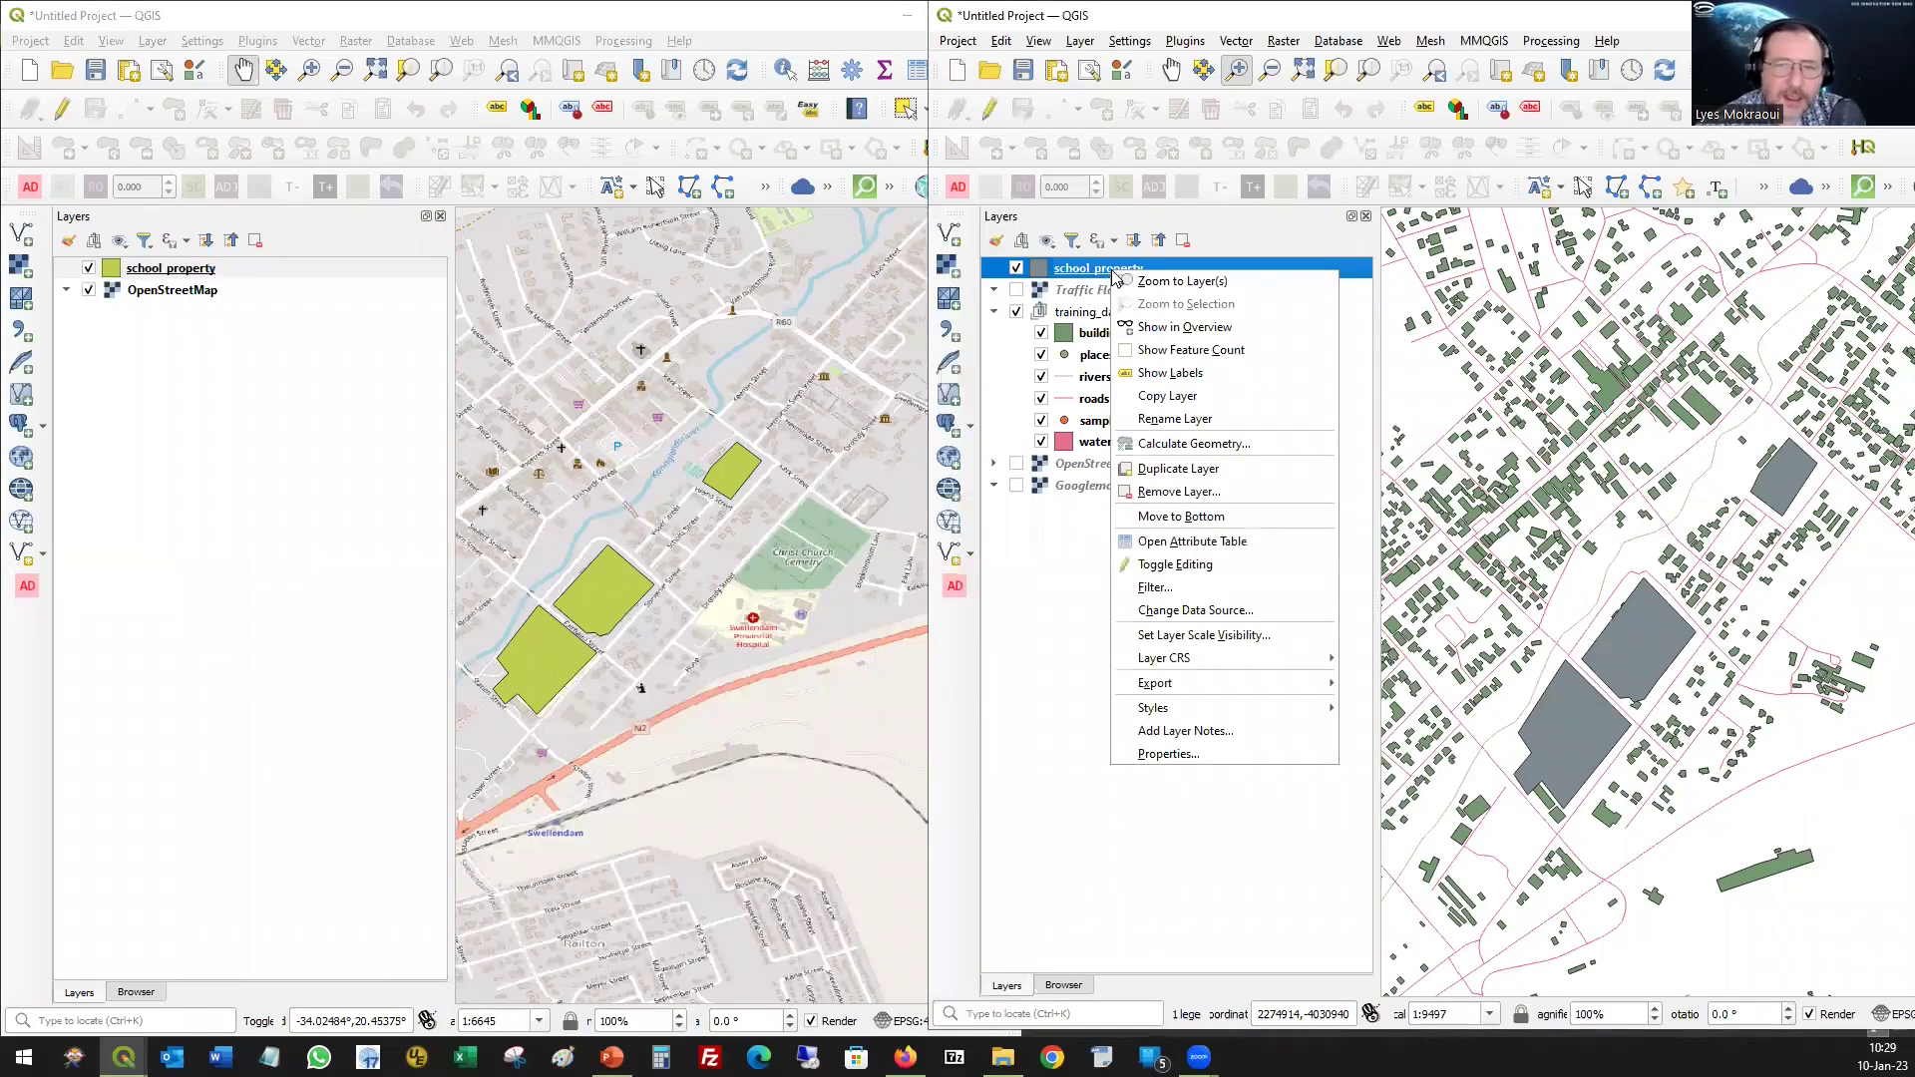
{"action": "mouse_move", "coordinate": [1263, 706]}
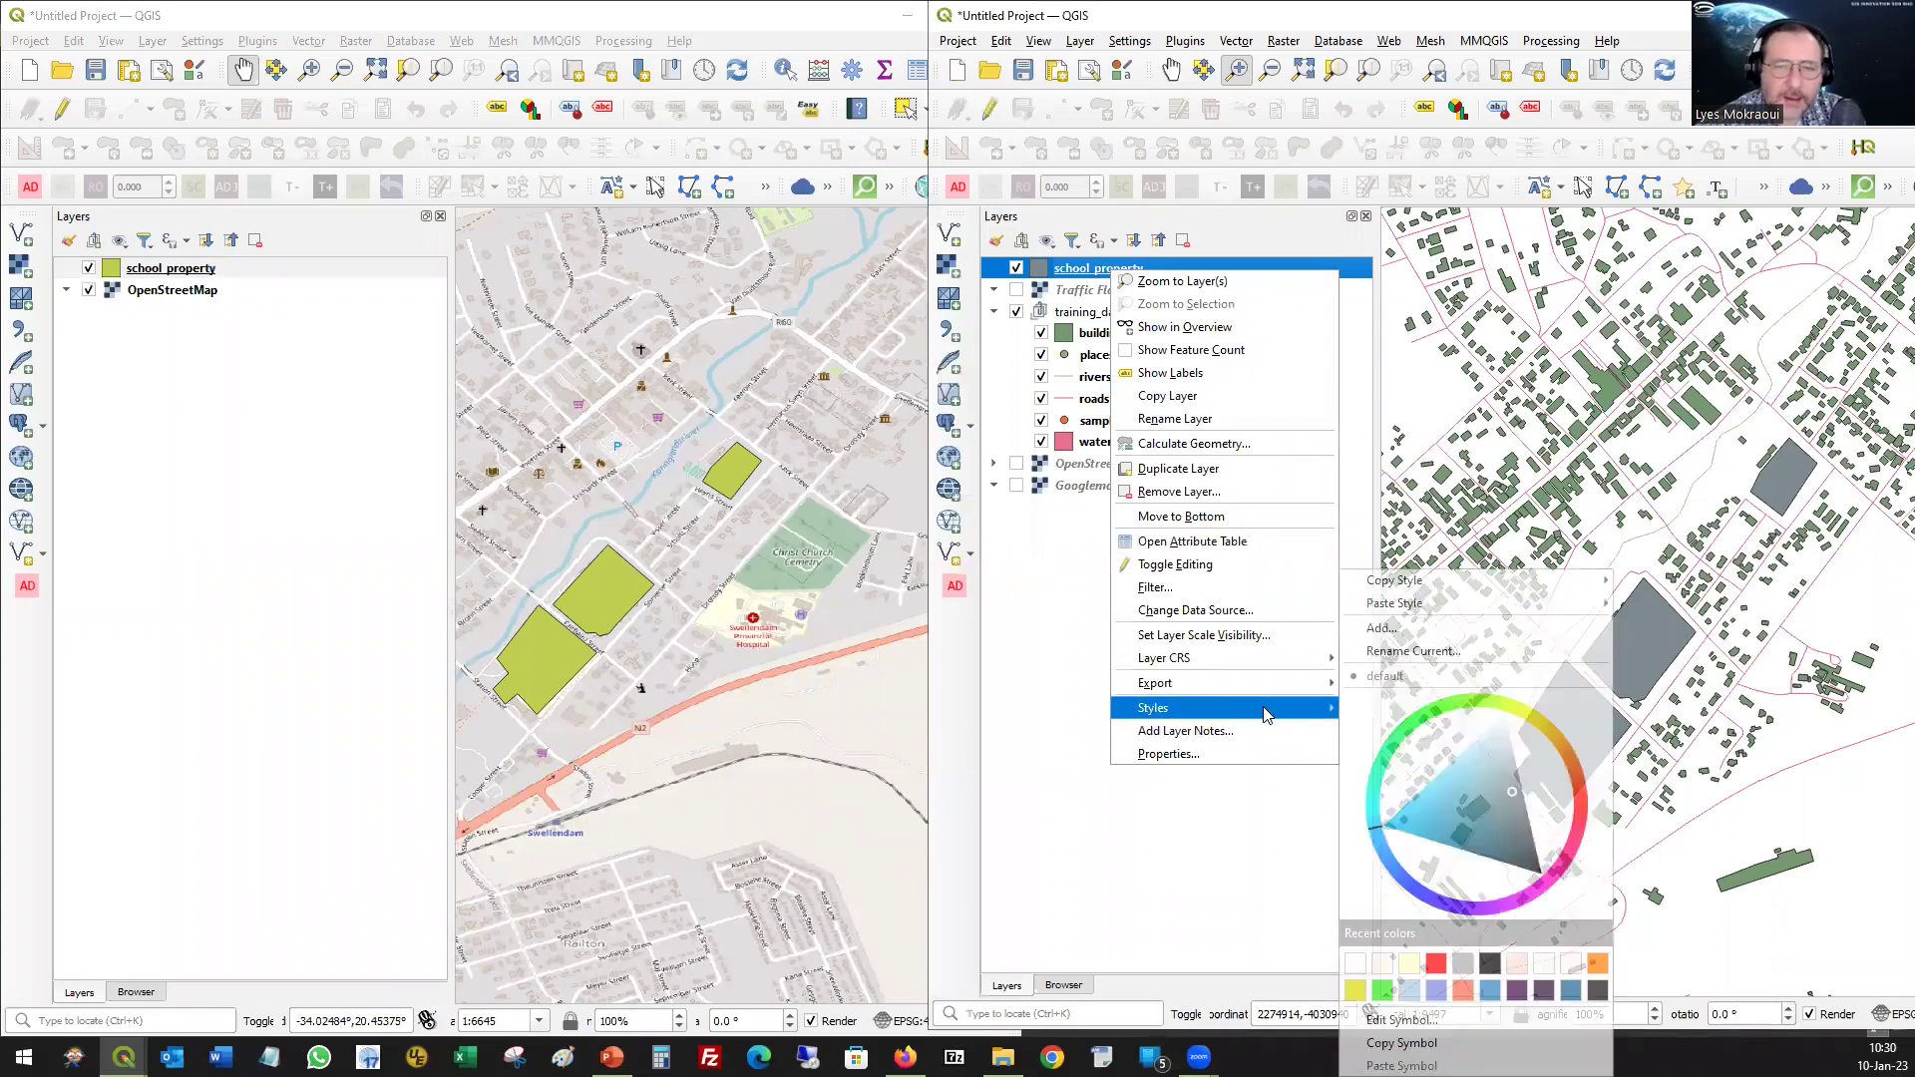
{"action": "mouse_move", "coordinate": [1511, 604]}
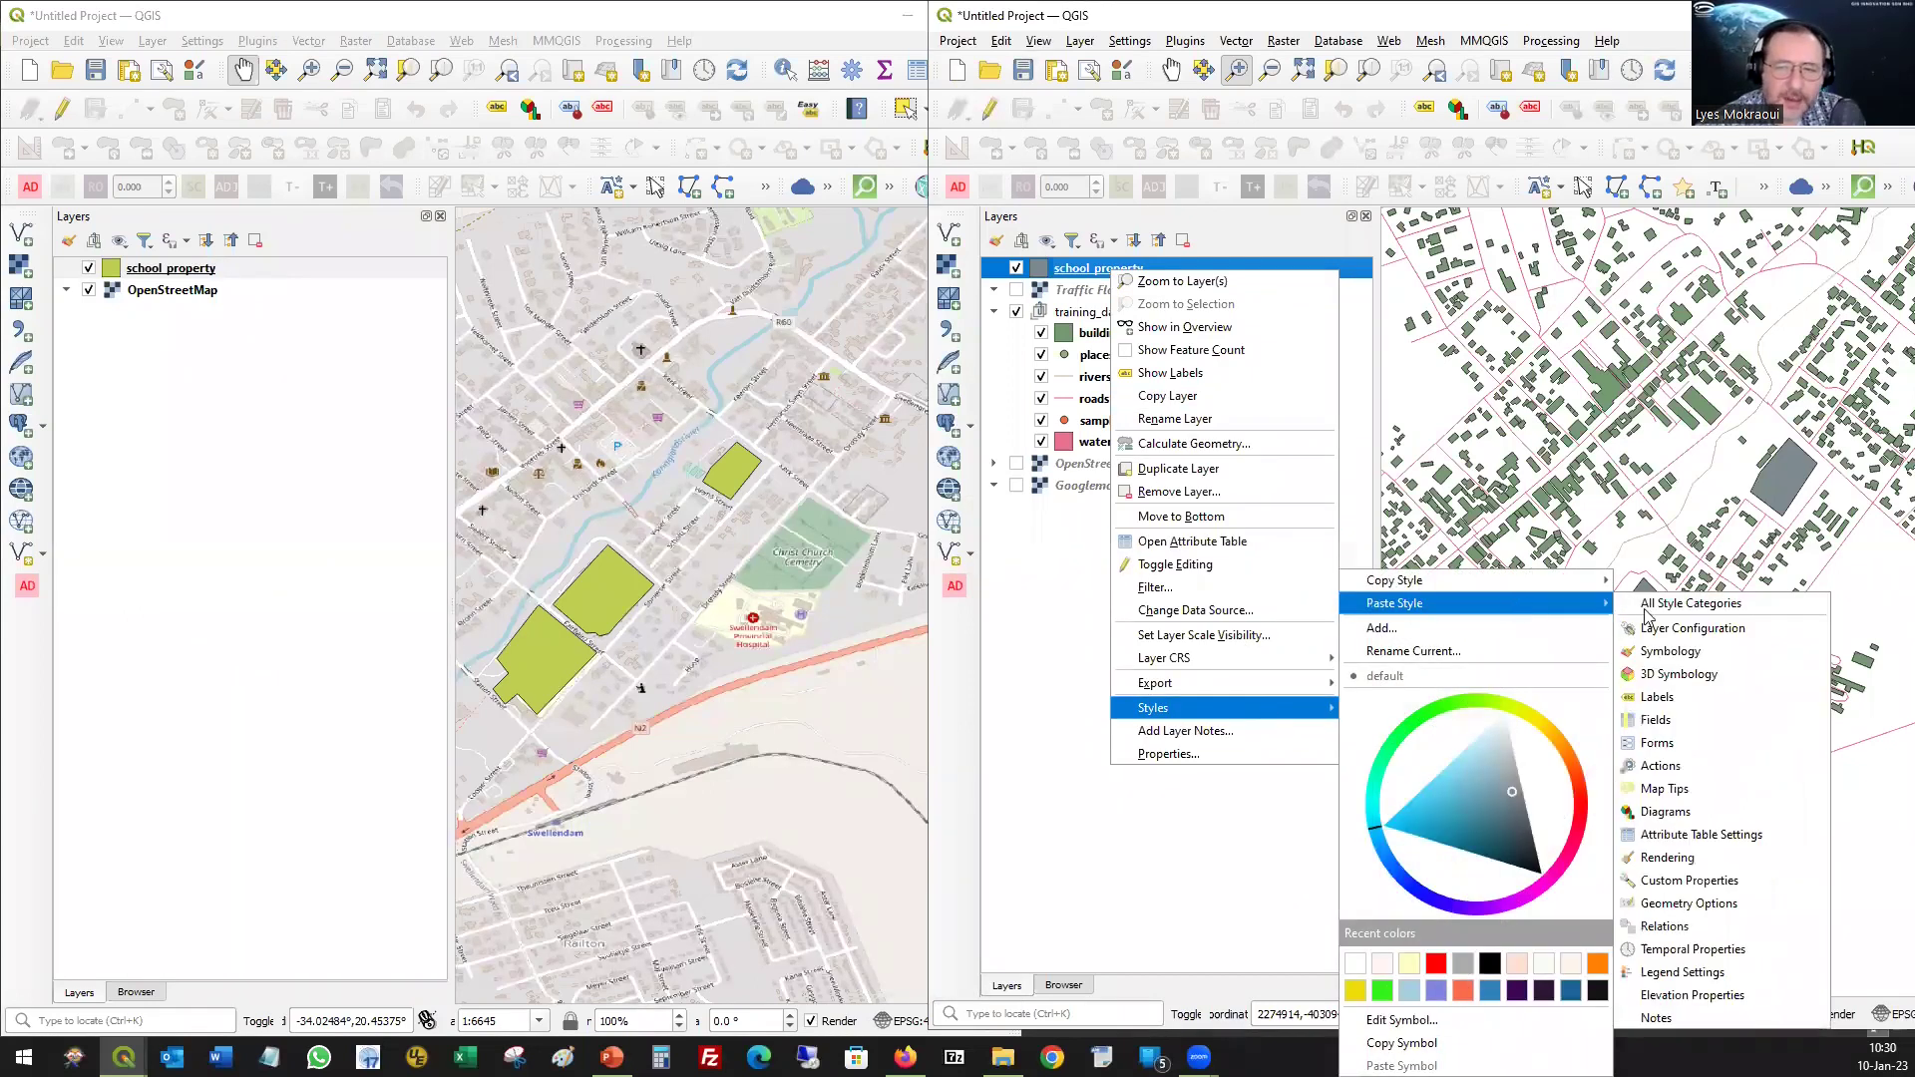
{"action": "left_click", "coordinate": [1695, 603]}
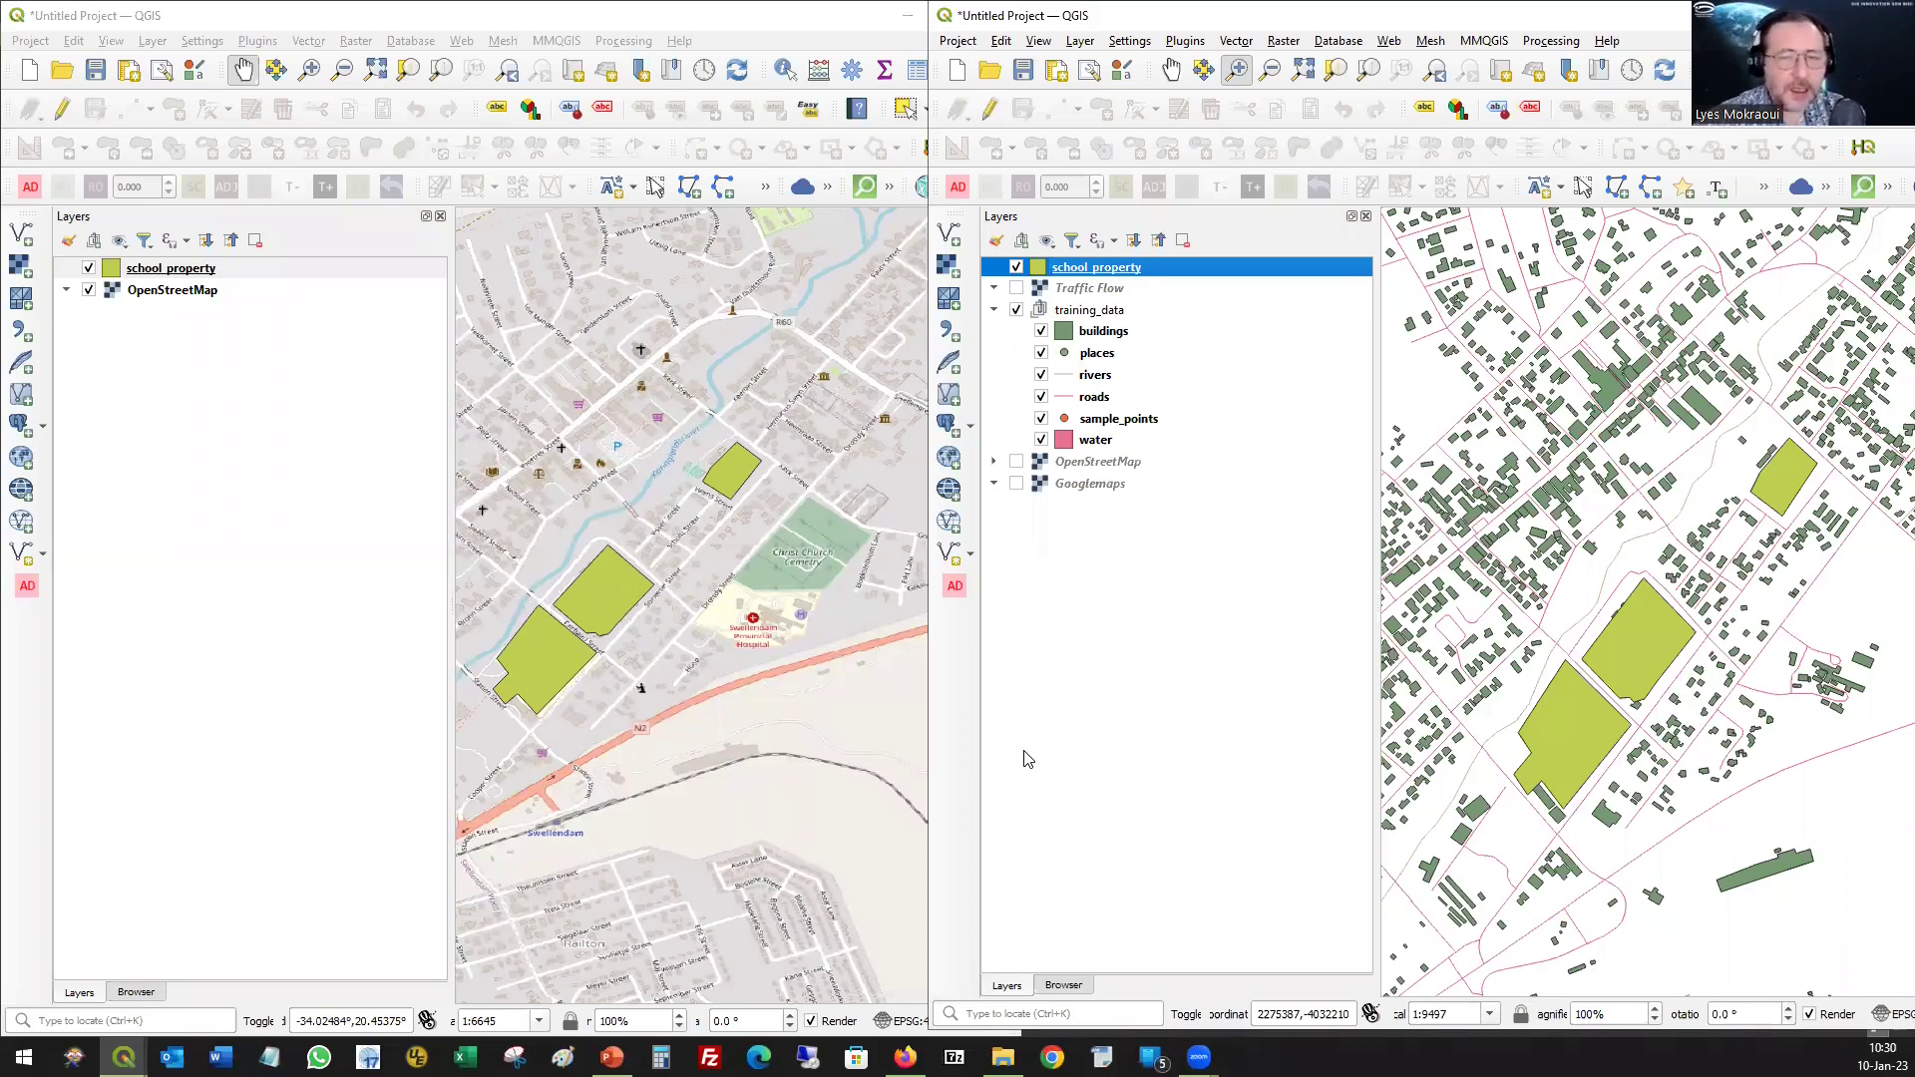
- Change the water layer's simple fill color to a medium blue and accept the symbology
{"action": "left_click", "coordinate": [1094, 446]}
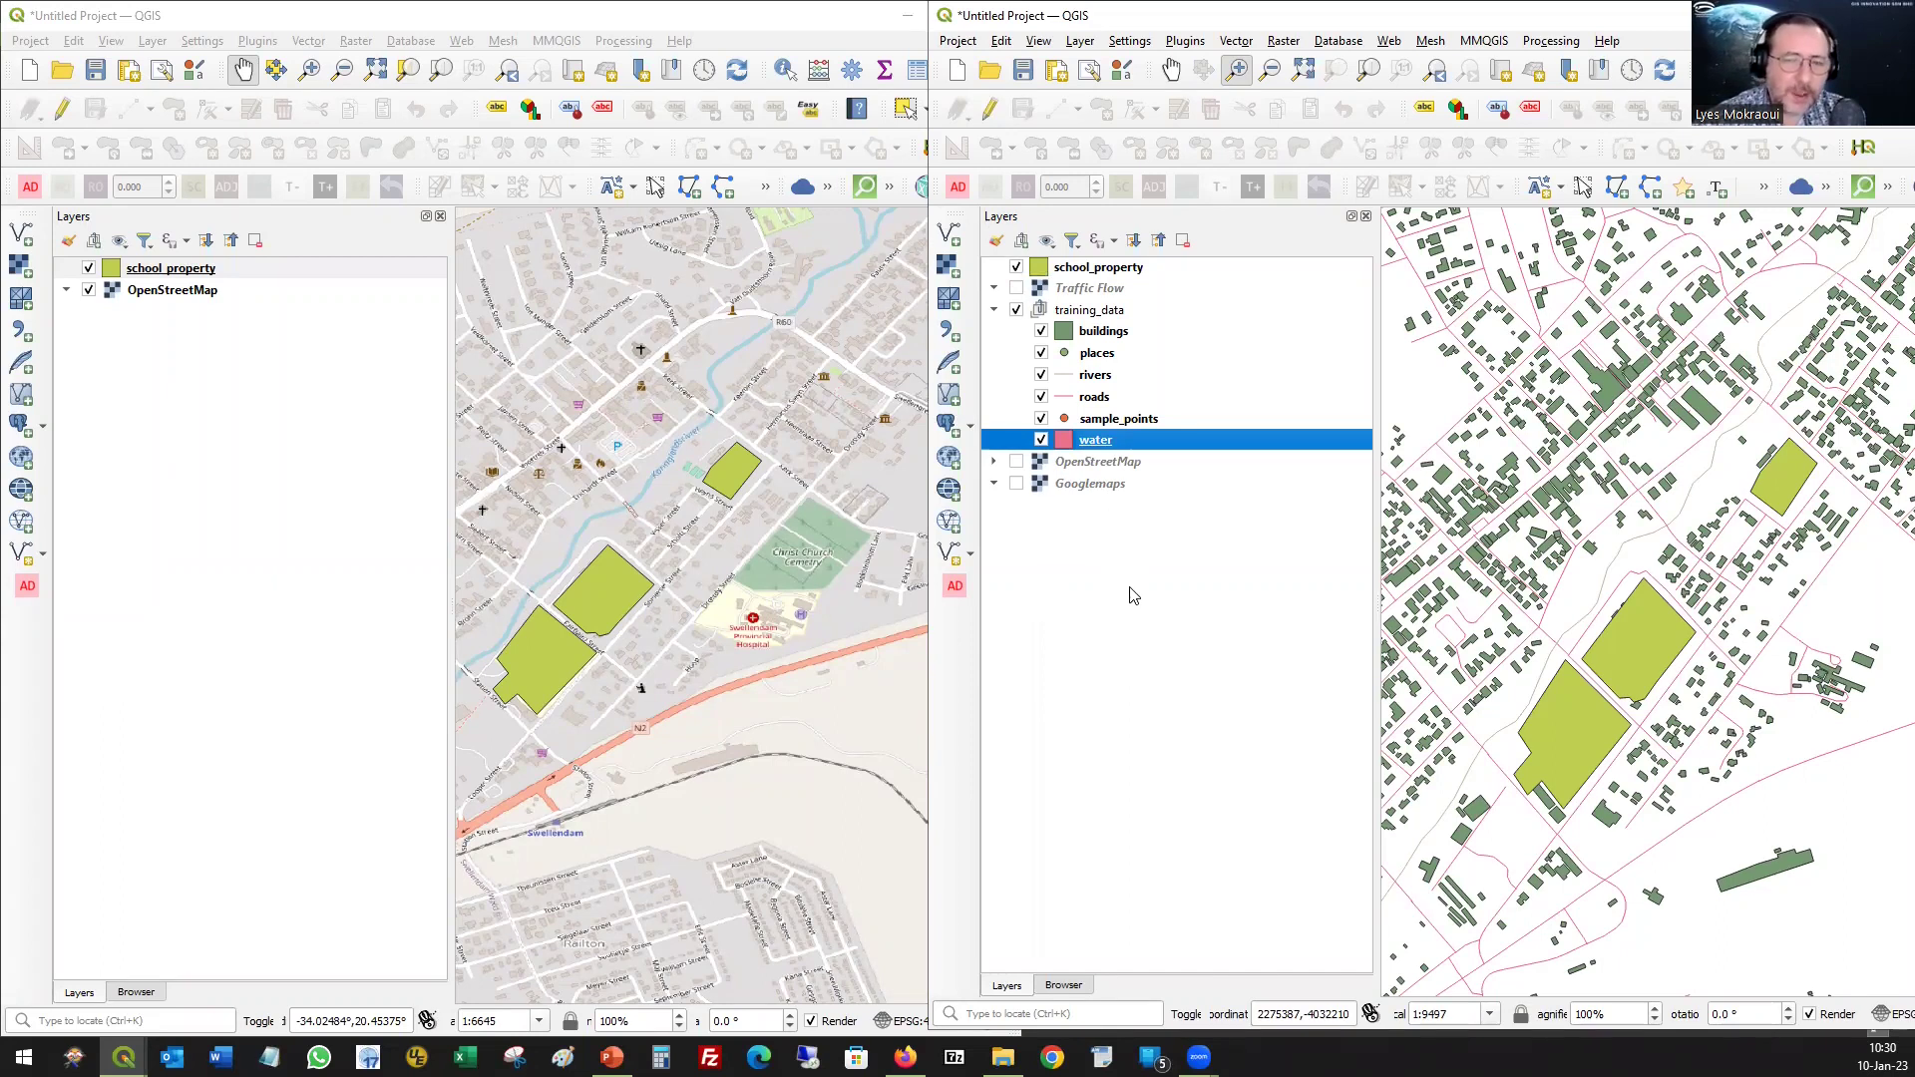
{"action": "double_click", "coordinate": [1068, 440]}
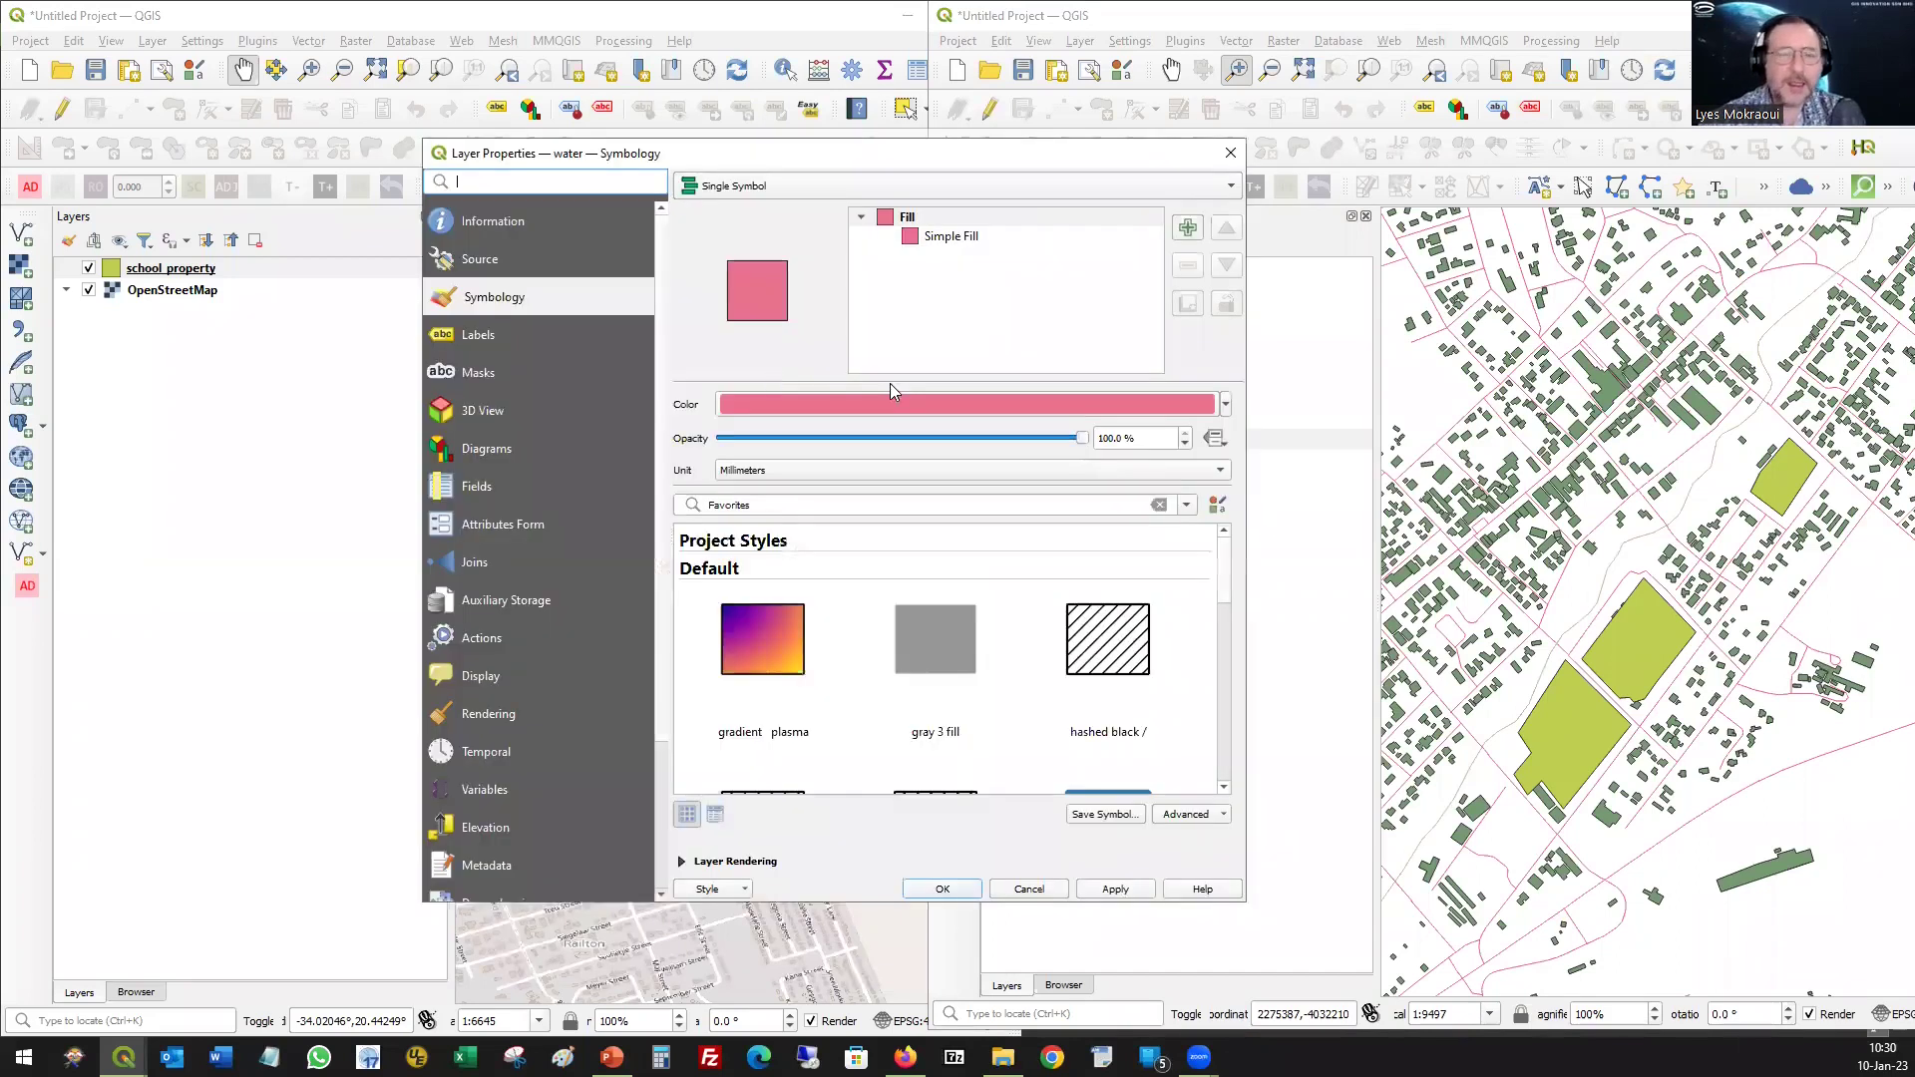
{"action": "left_click", "coordinate": [910, 239]}
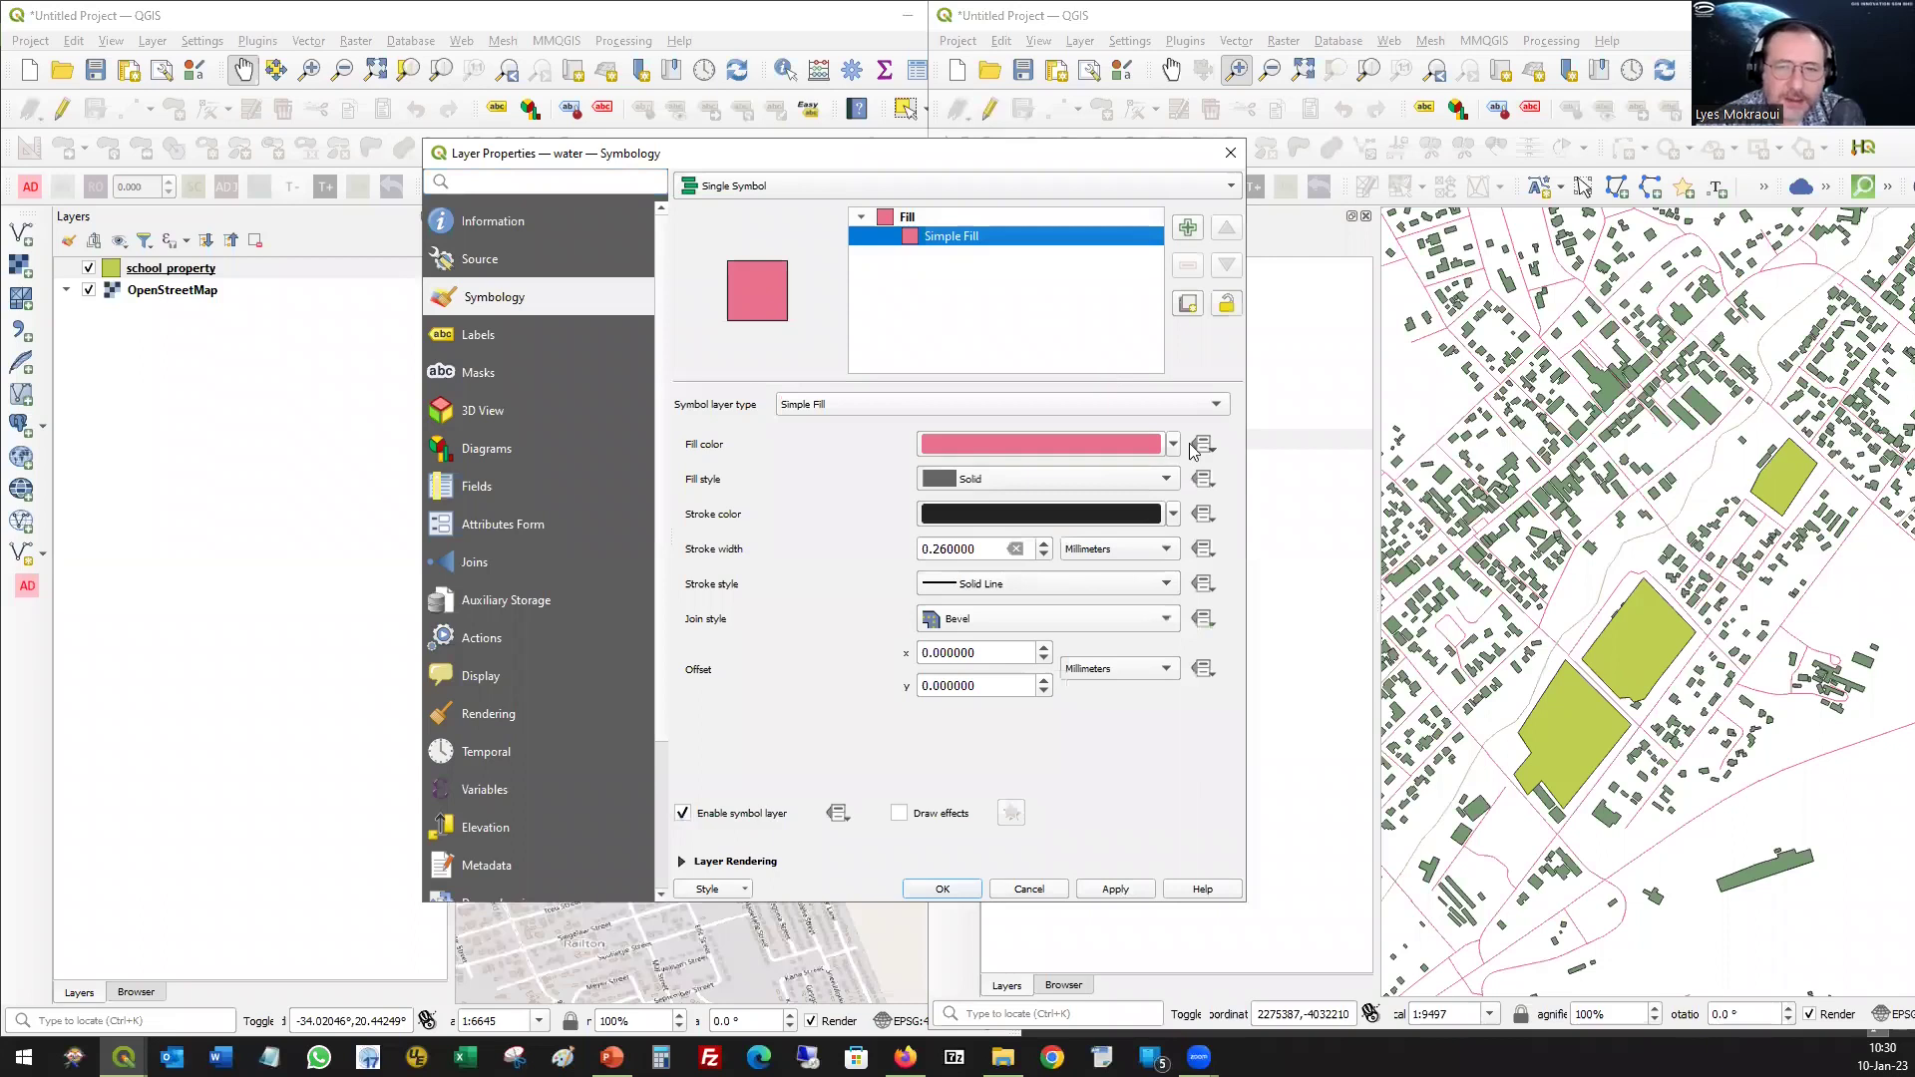
{"action": "left_click", "coordinate": [1174, 444]}
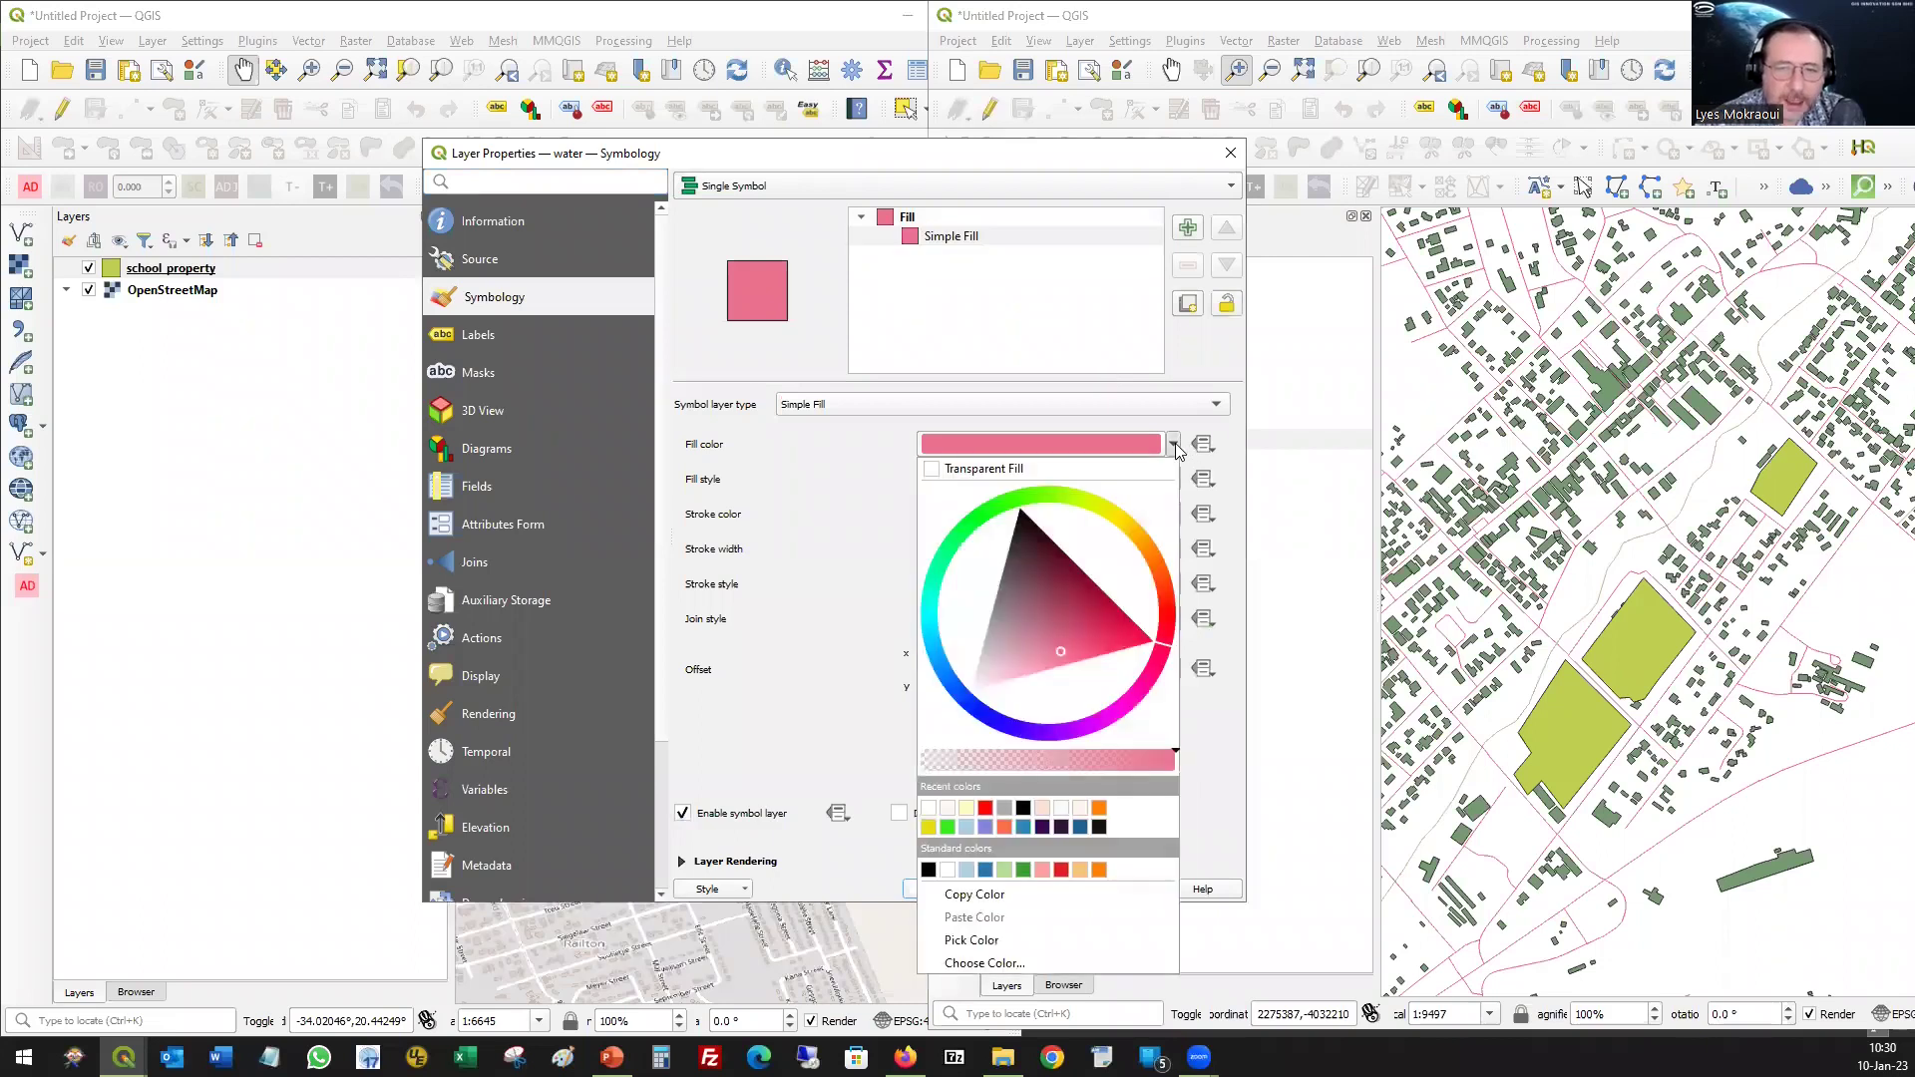
{"action": "left_click", "coordinate": [955, 687]}
{"action": "left_click_drag", "start_coordinate": [955, 686], "coordinate": [968, 701]}
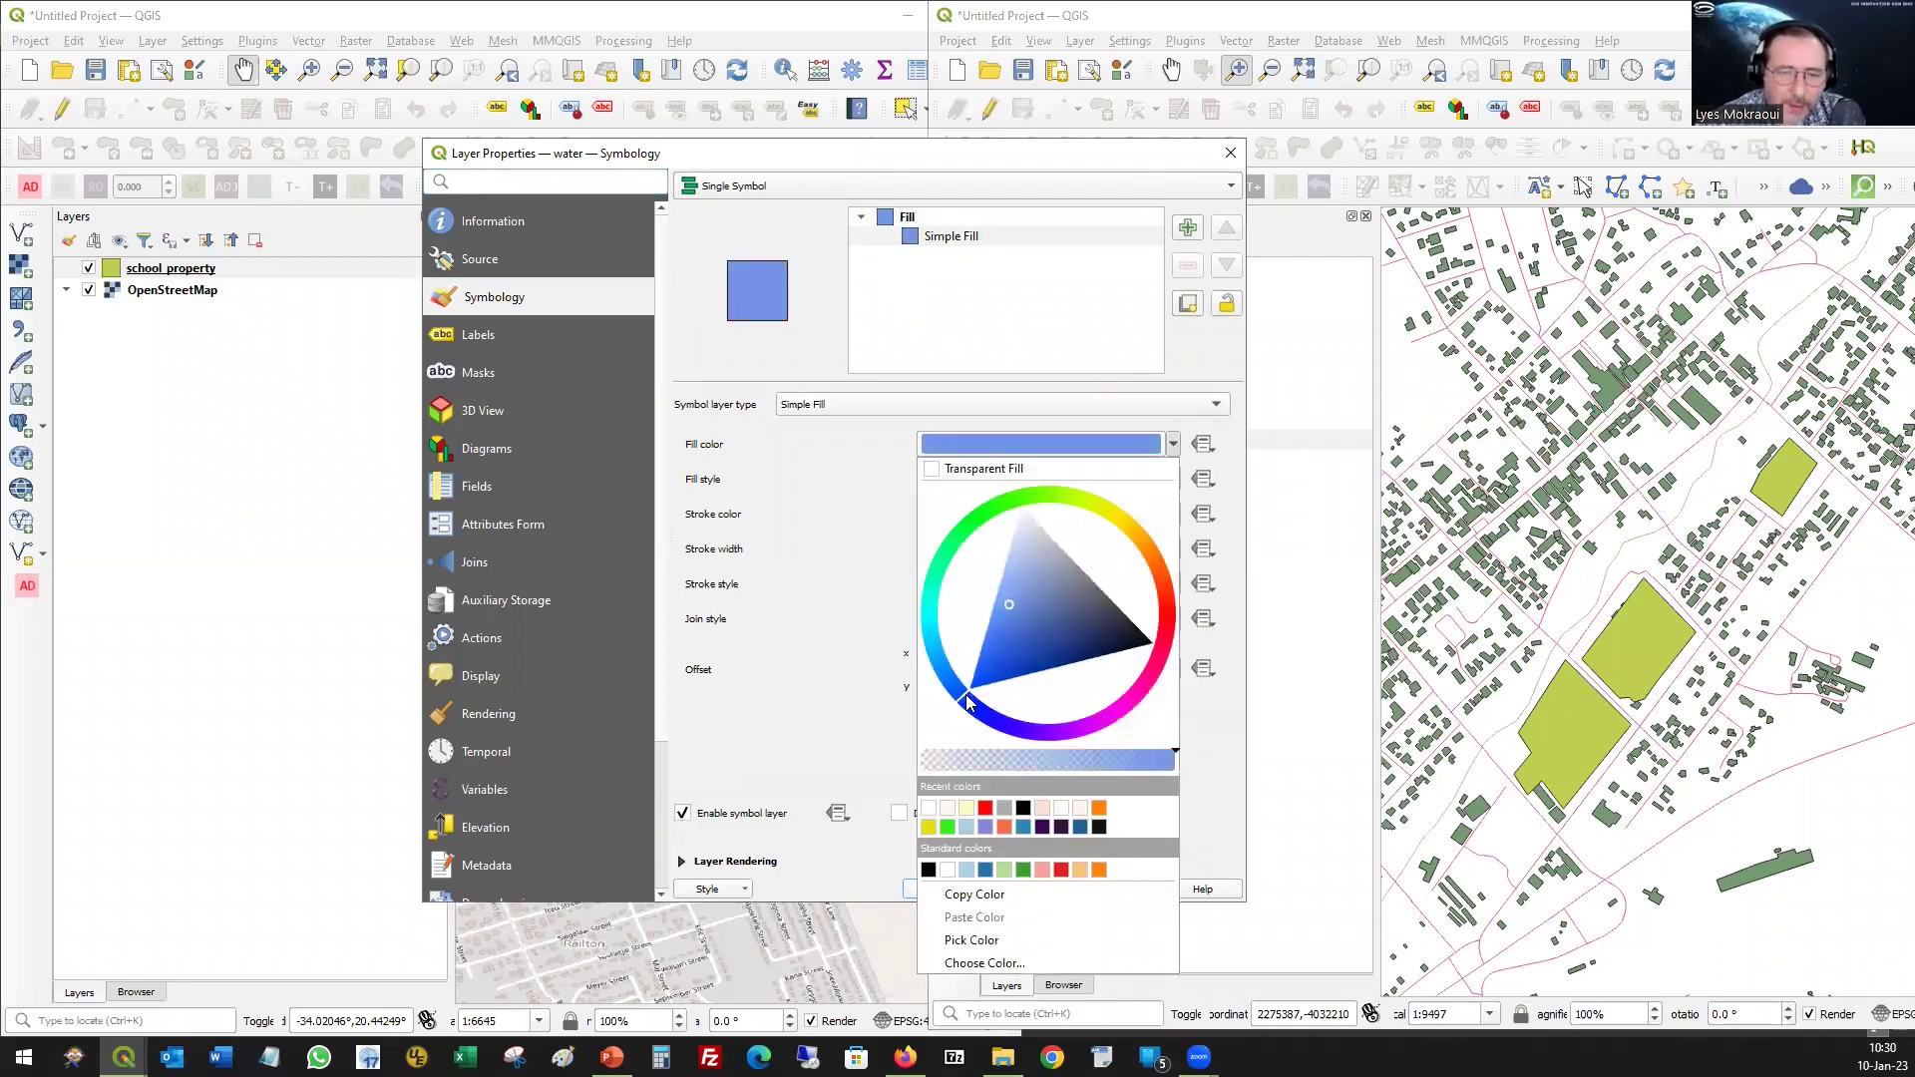
{"action": "left_click_drag", "start_coordinate": [1002, 616], "coordinate": [1000, 636]}
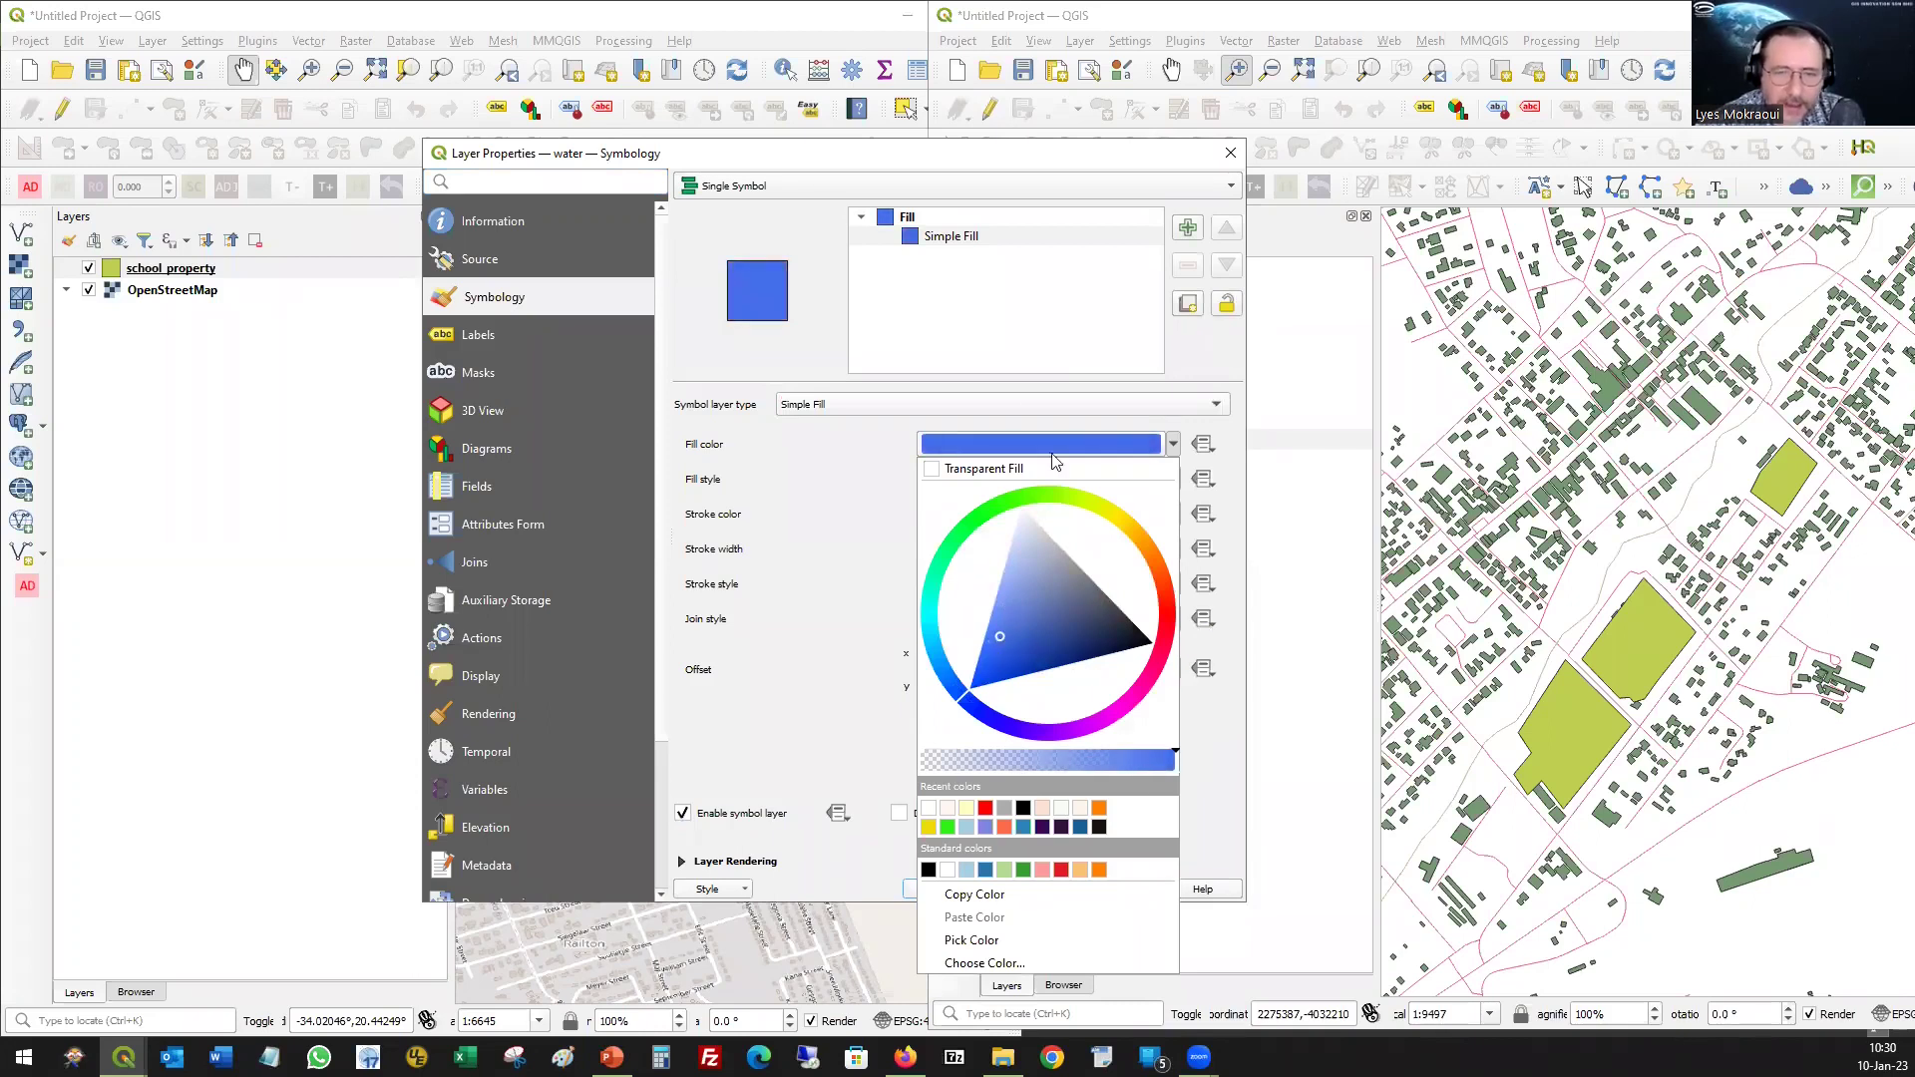
{"action": "left_click", "coordinate": [830, 689]}
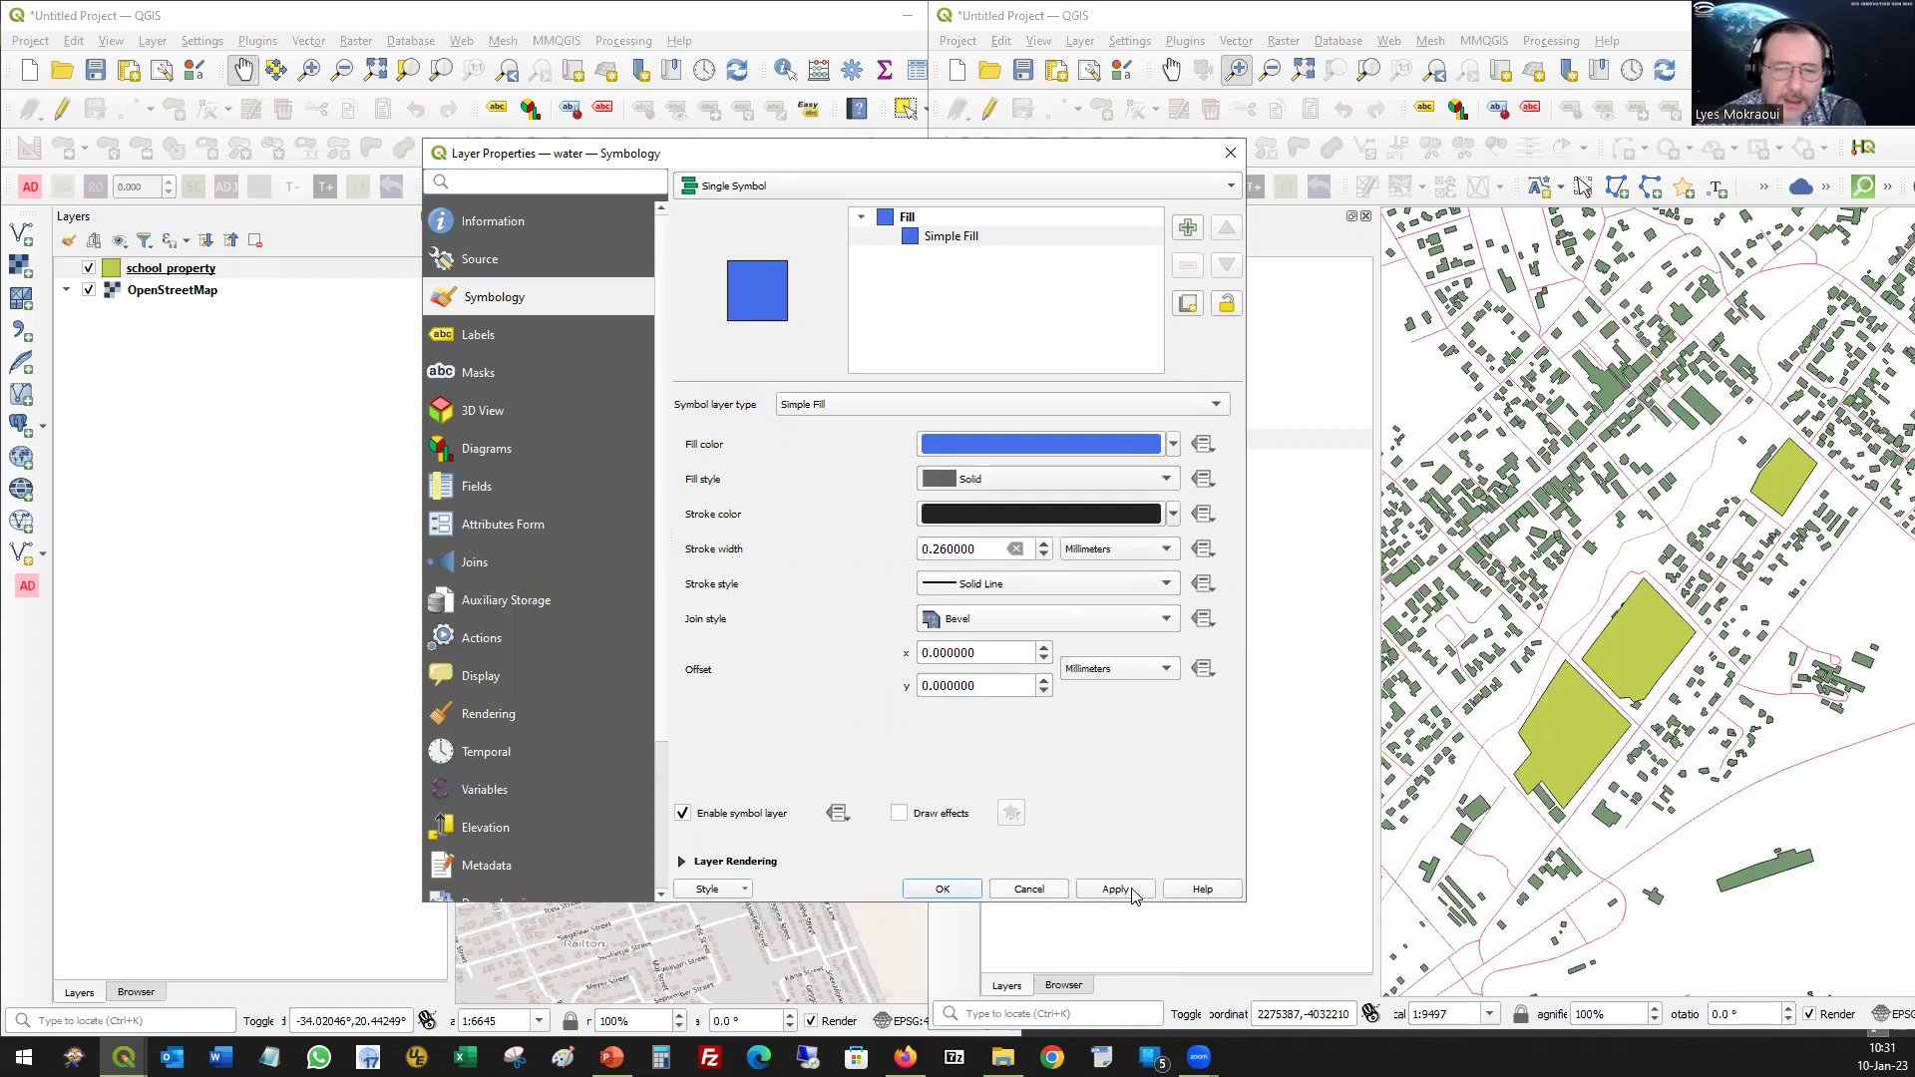
{"action": "left_click", "coordinate": [950, 888]}
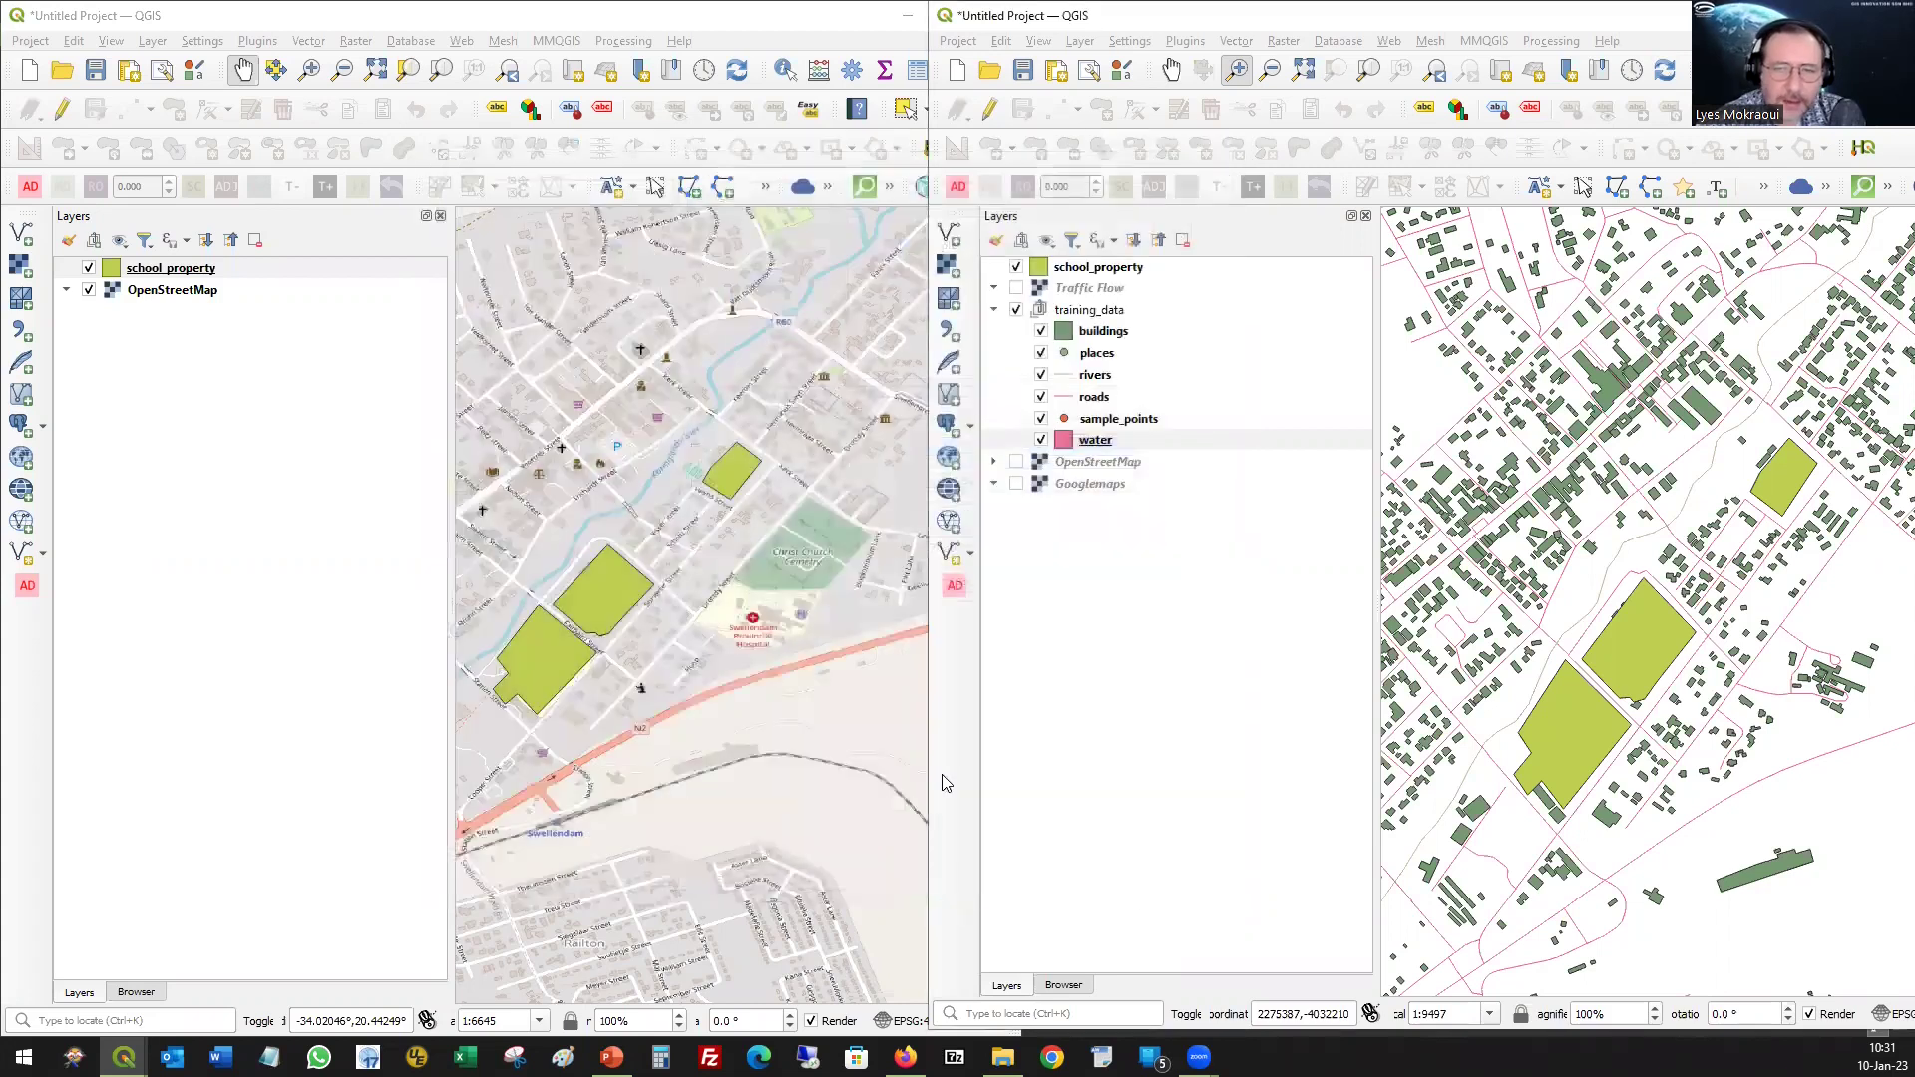
- Zoom to the water layer's extent and turn off the school_property, buildings, places, rivers and roads layers
{"action": "right_click", "coordinate": [1091, 445]}
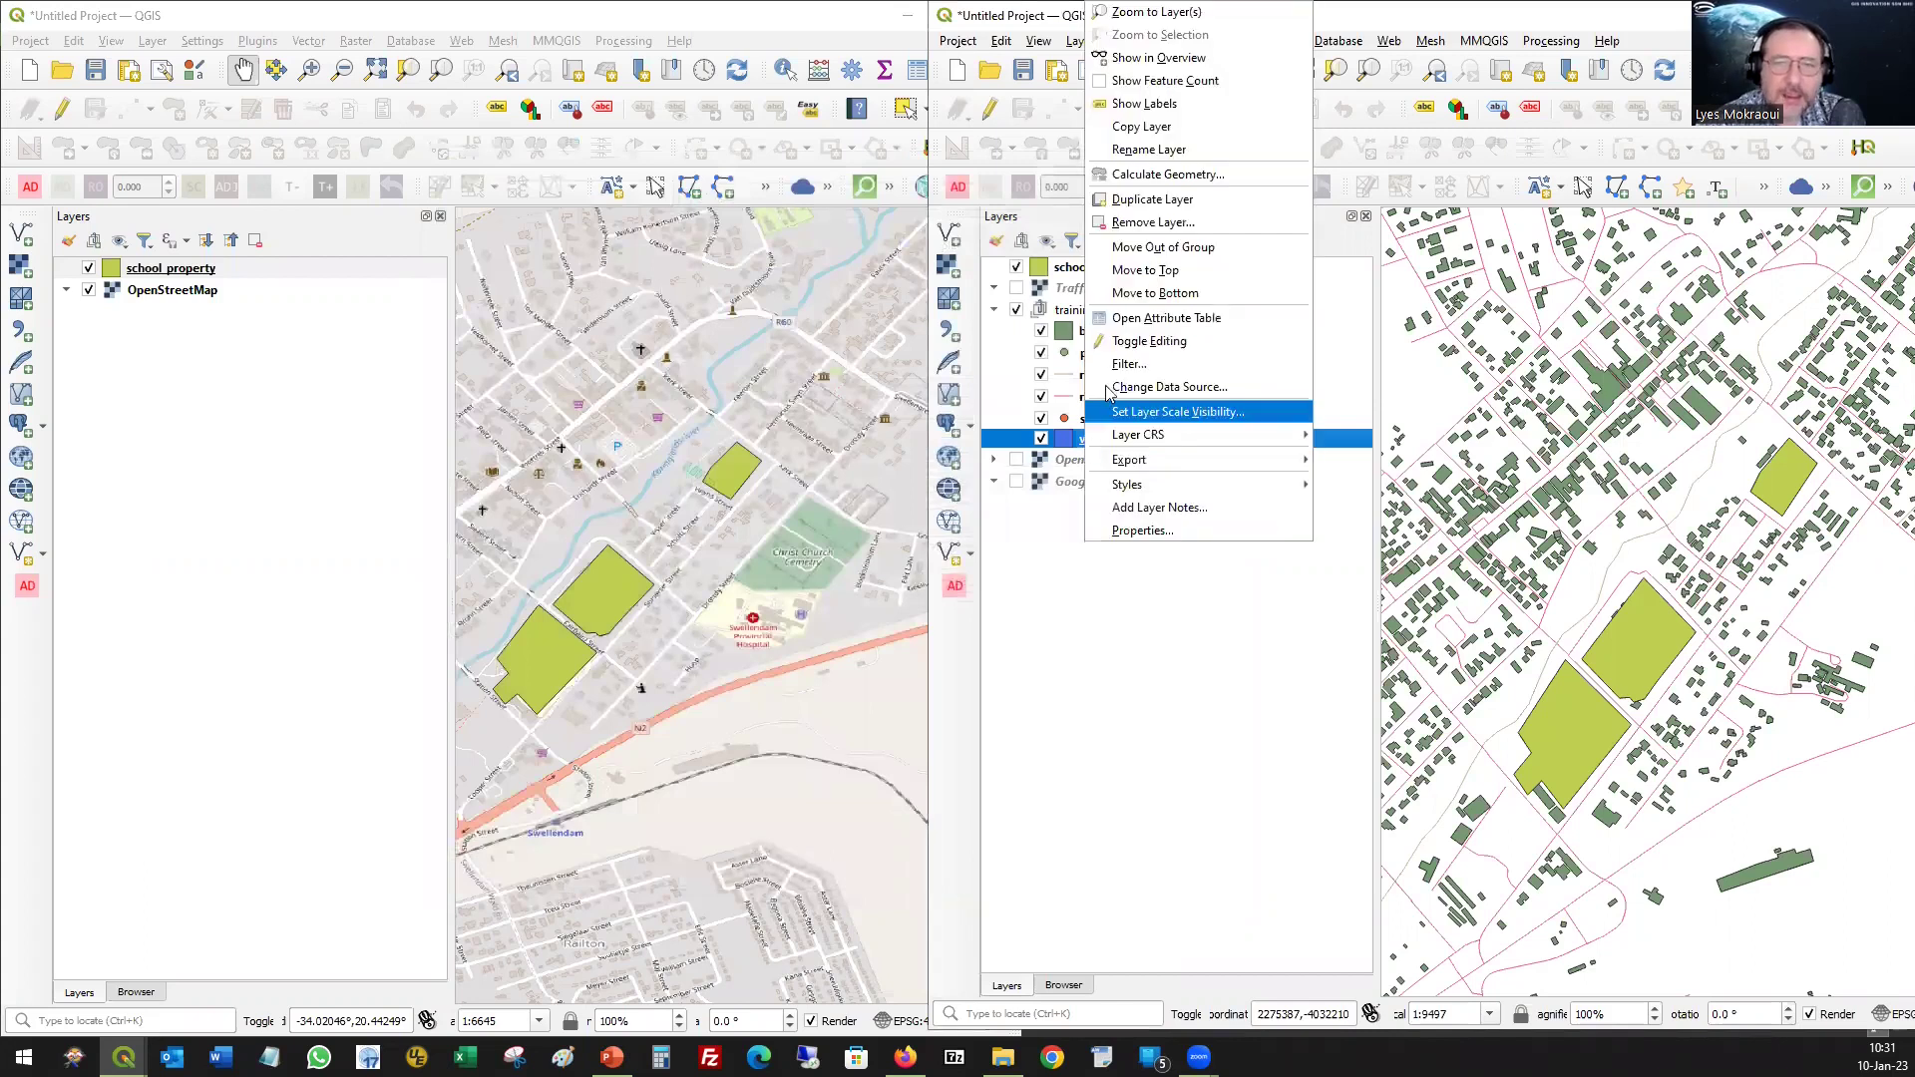
{"action": "left_click", "coordinate": [1157, 12]}
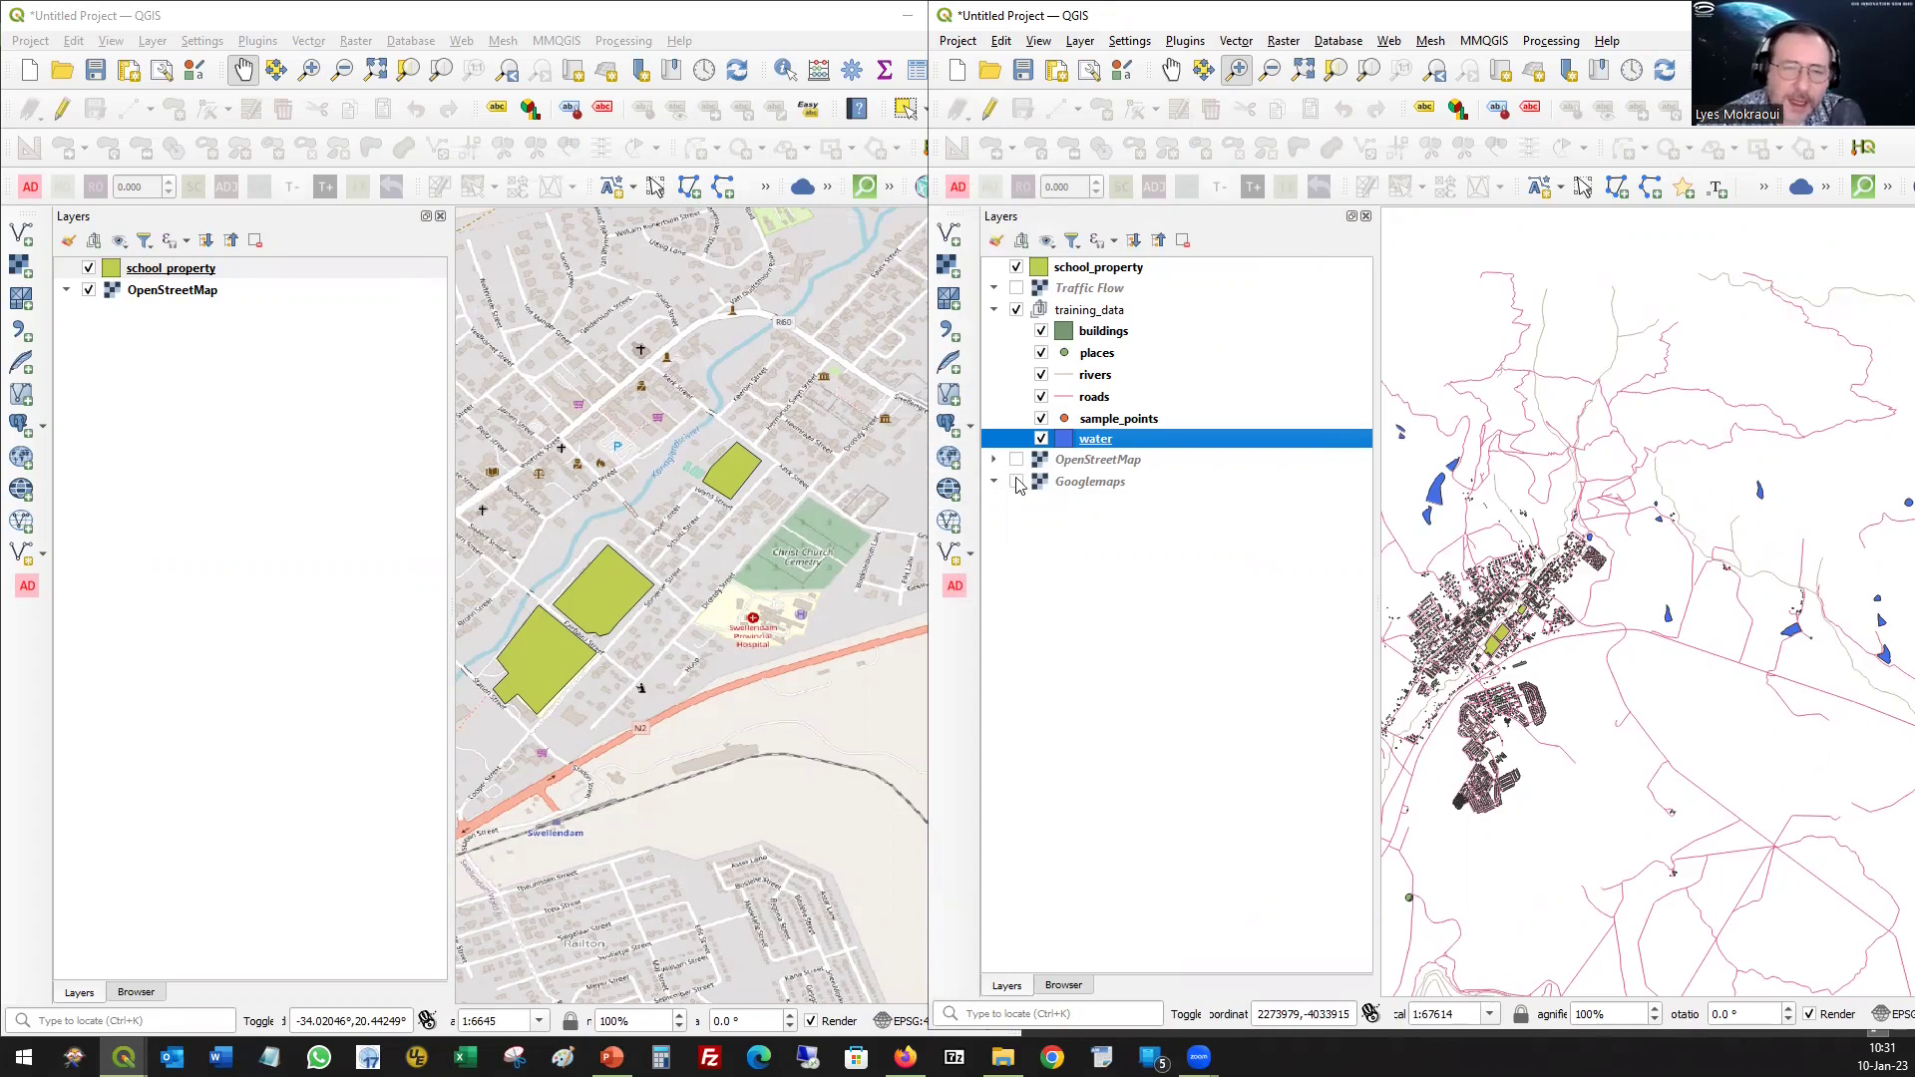
{"action": "left_click", "coordinate": [1016, 267]}
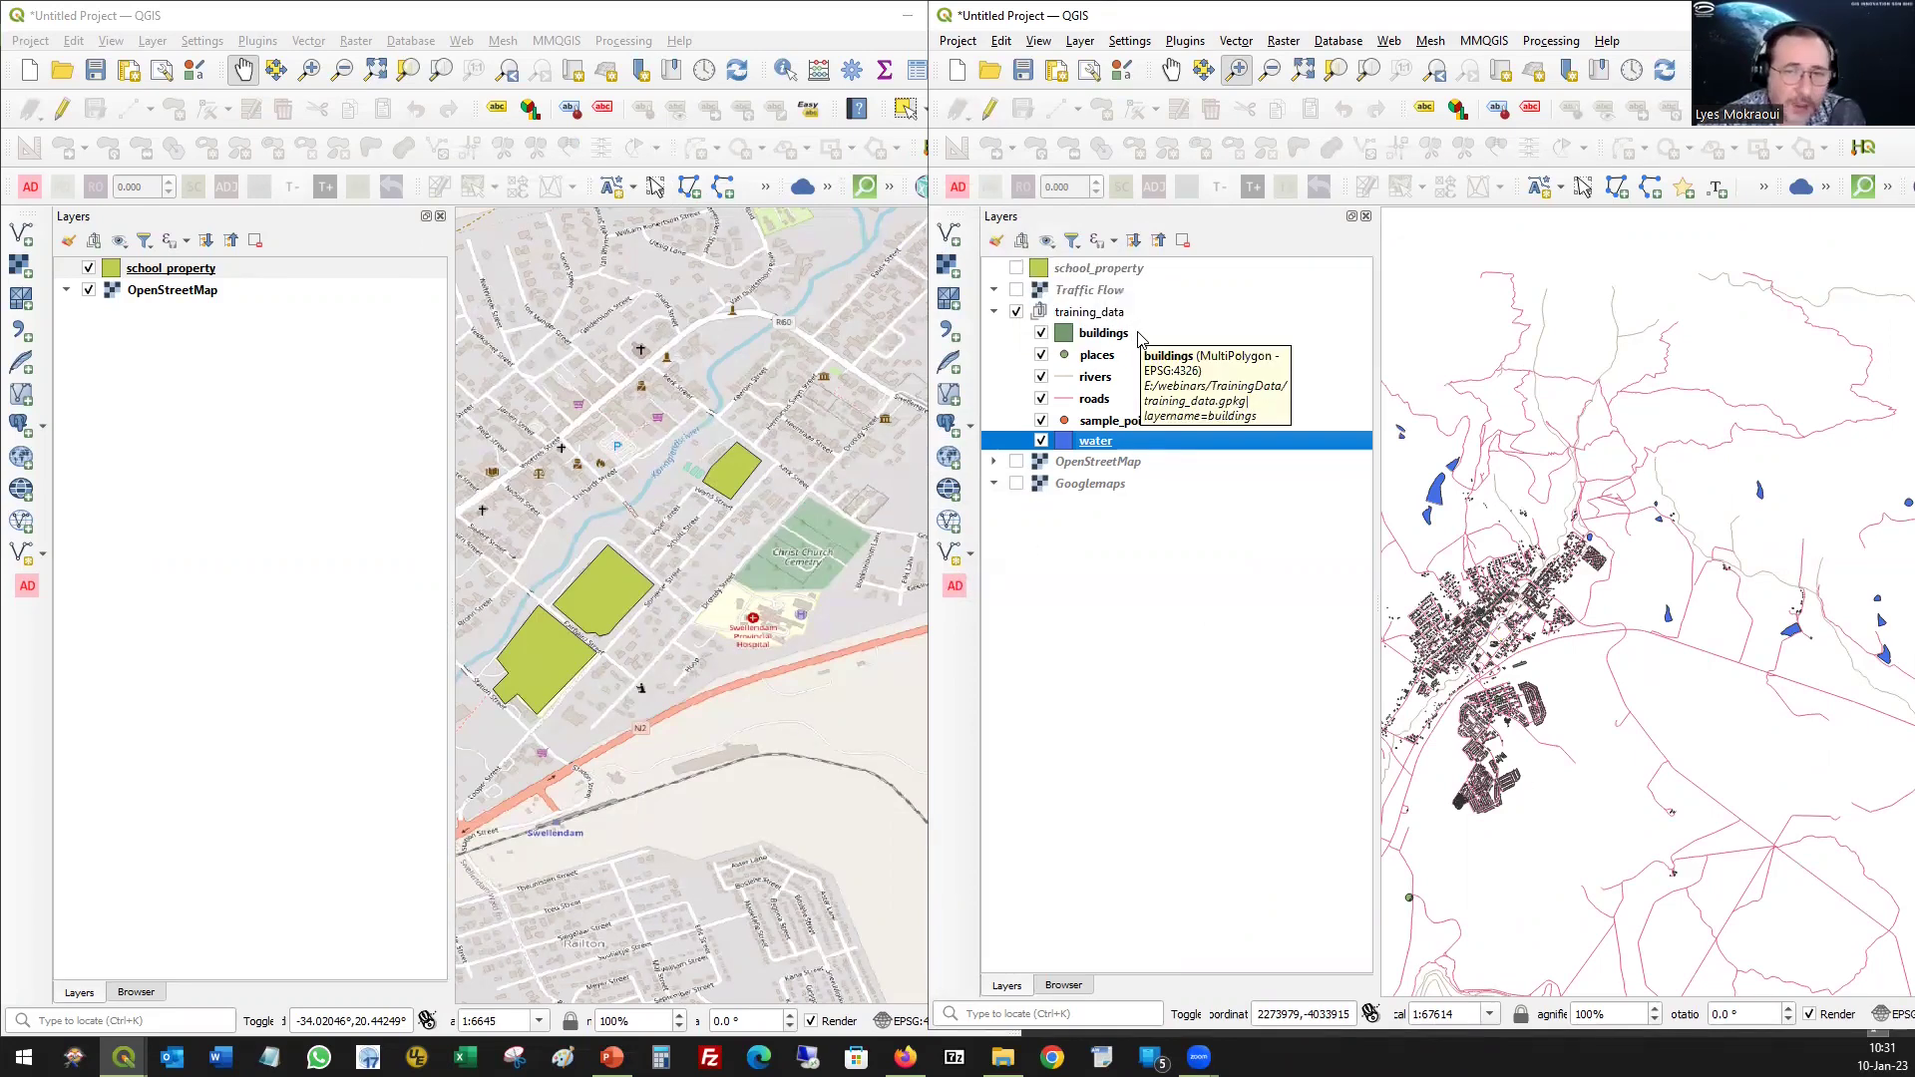
{"action": "left_click", "coordinate": [1041, 333]}
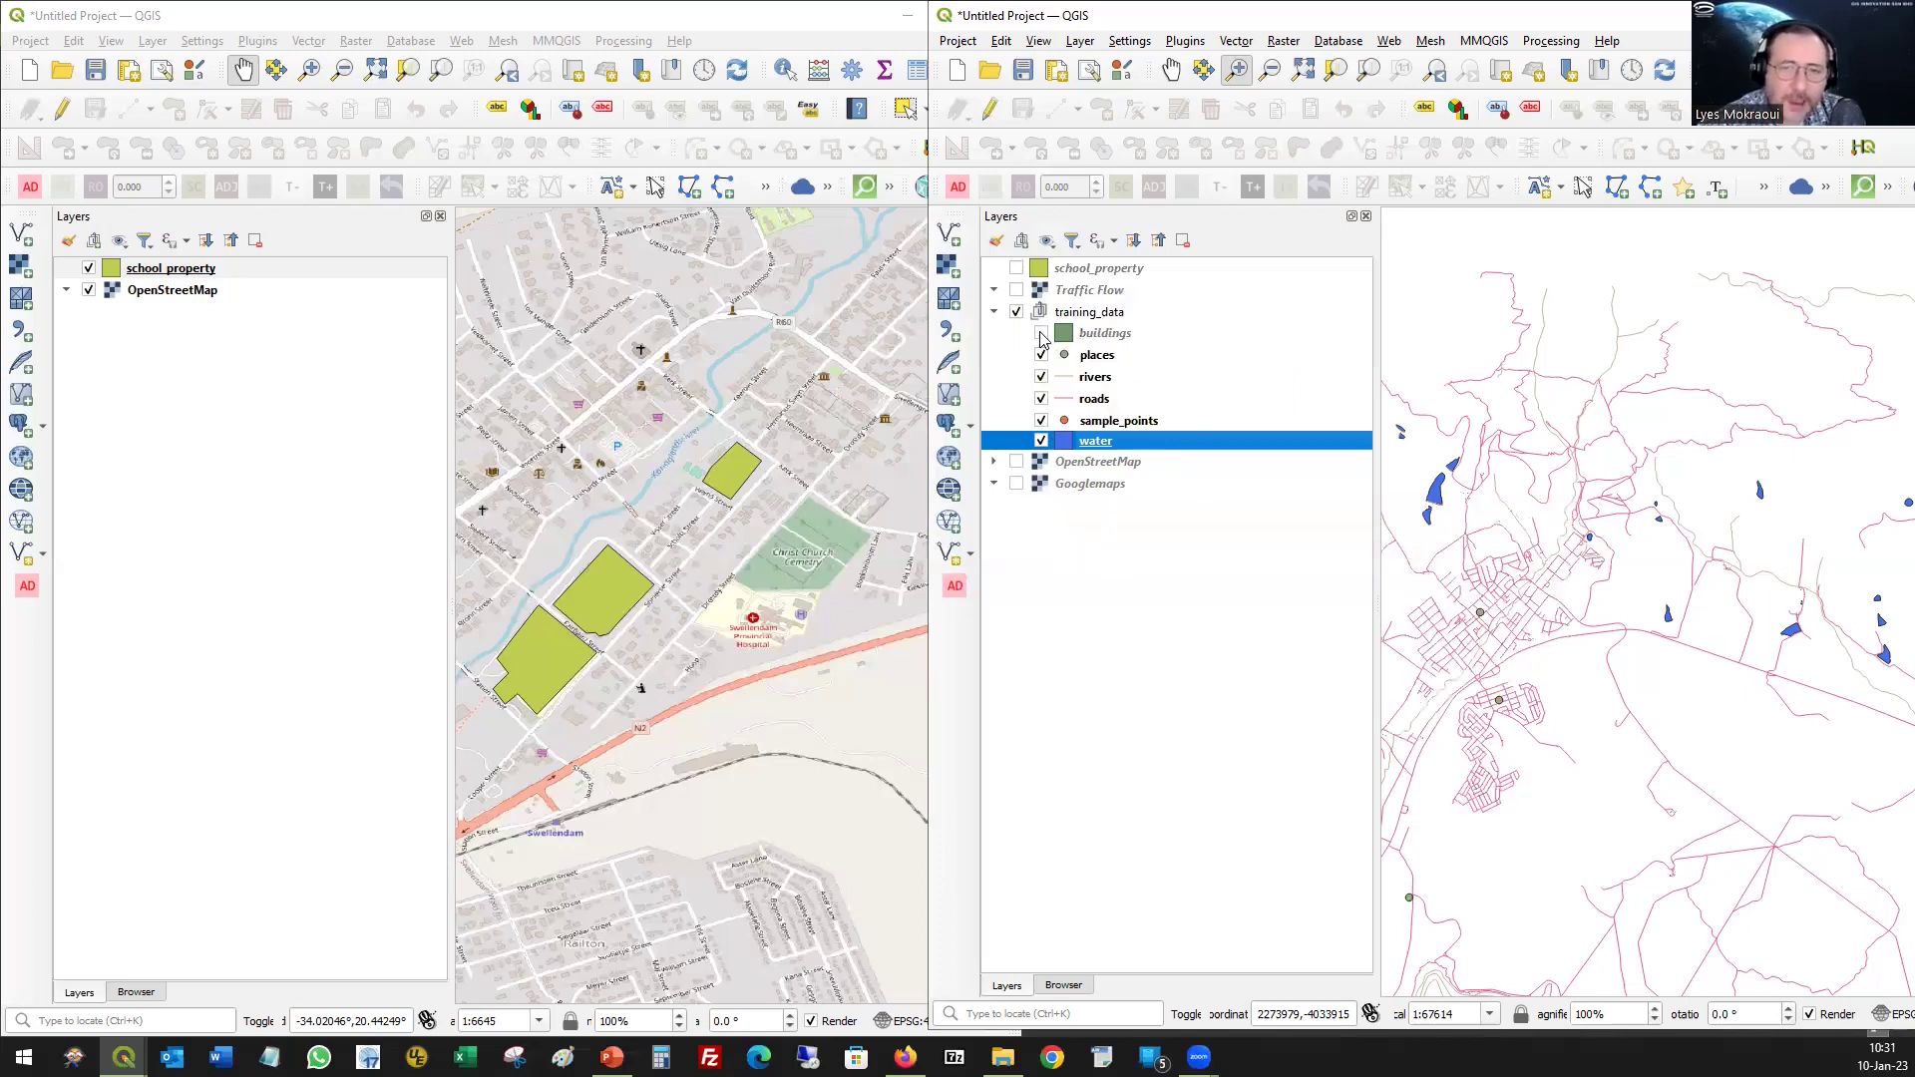
{"action": "left_click", "coordinate": [1041, 354]}
{"action": "left_click", "coordinate": [1042, 378]}
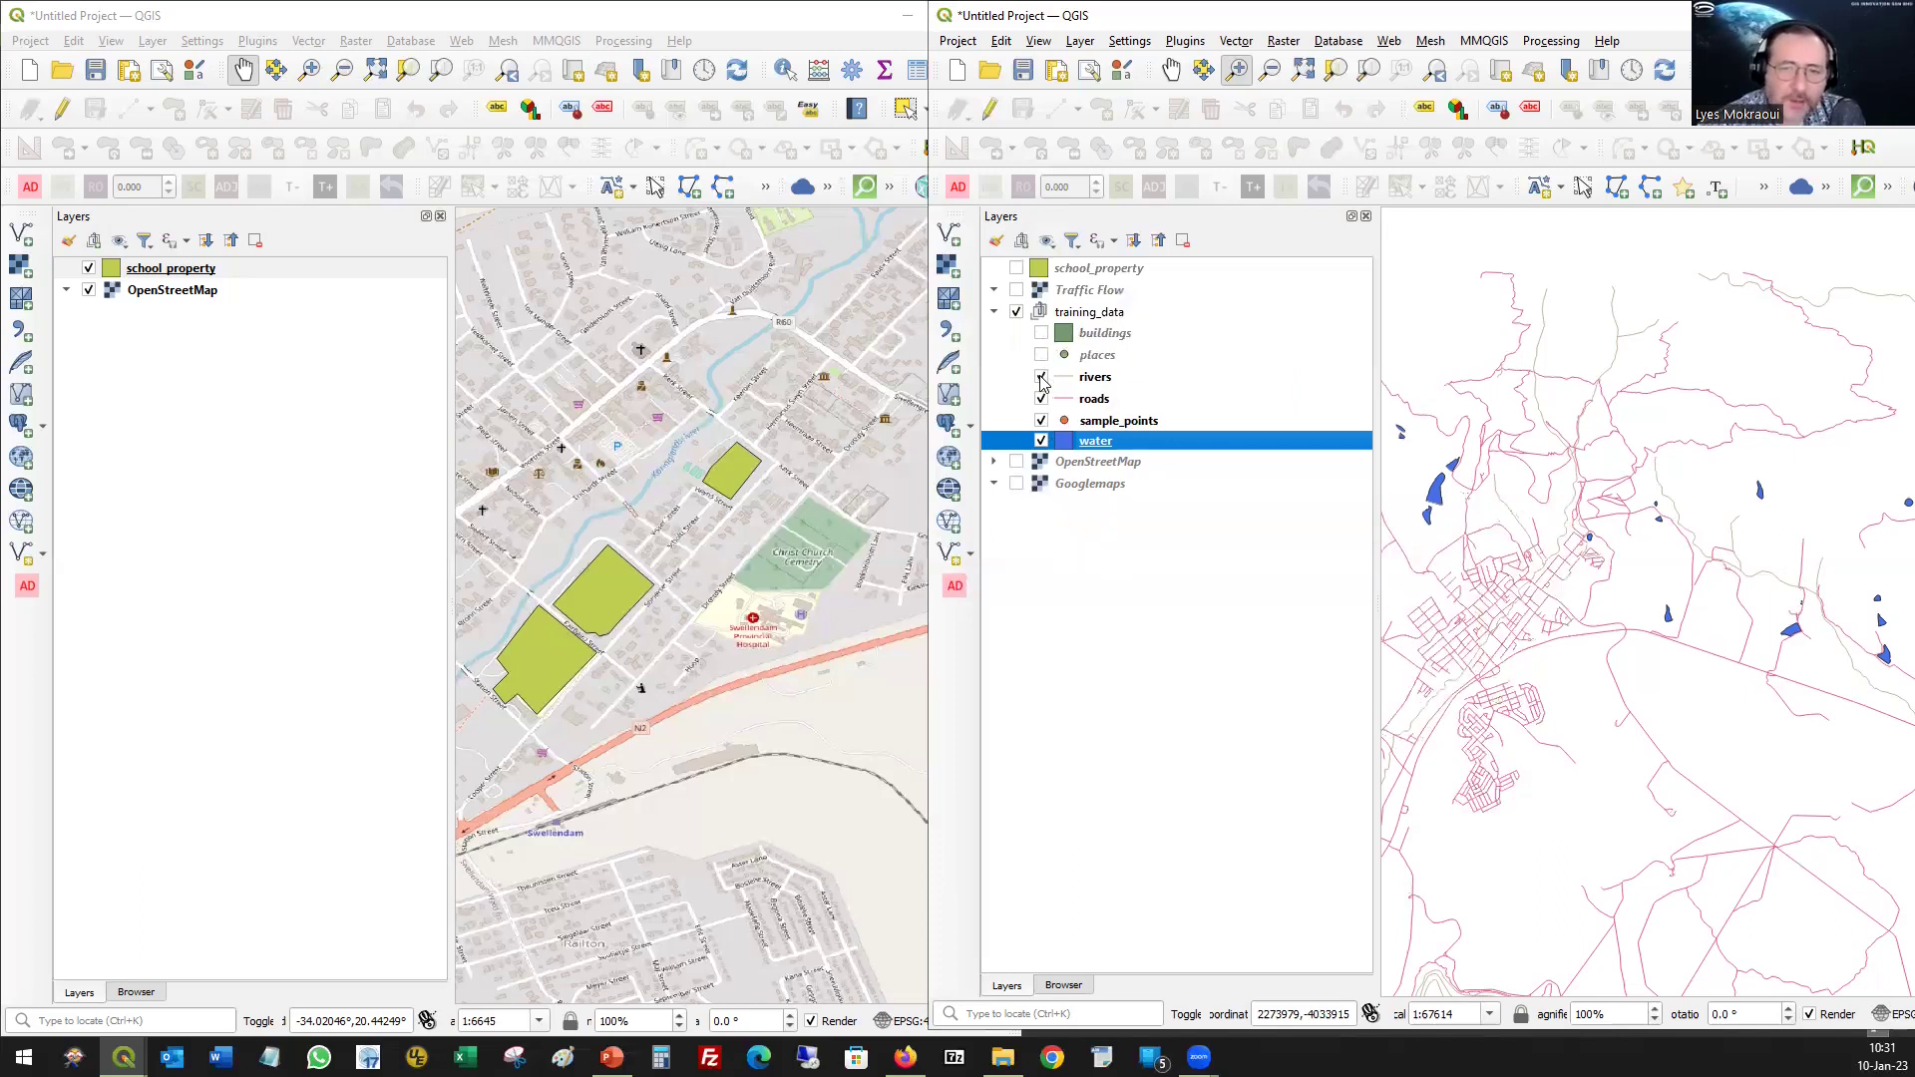
{"action": "left_click", "coordinate": [1042, 399]}
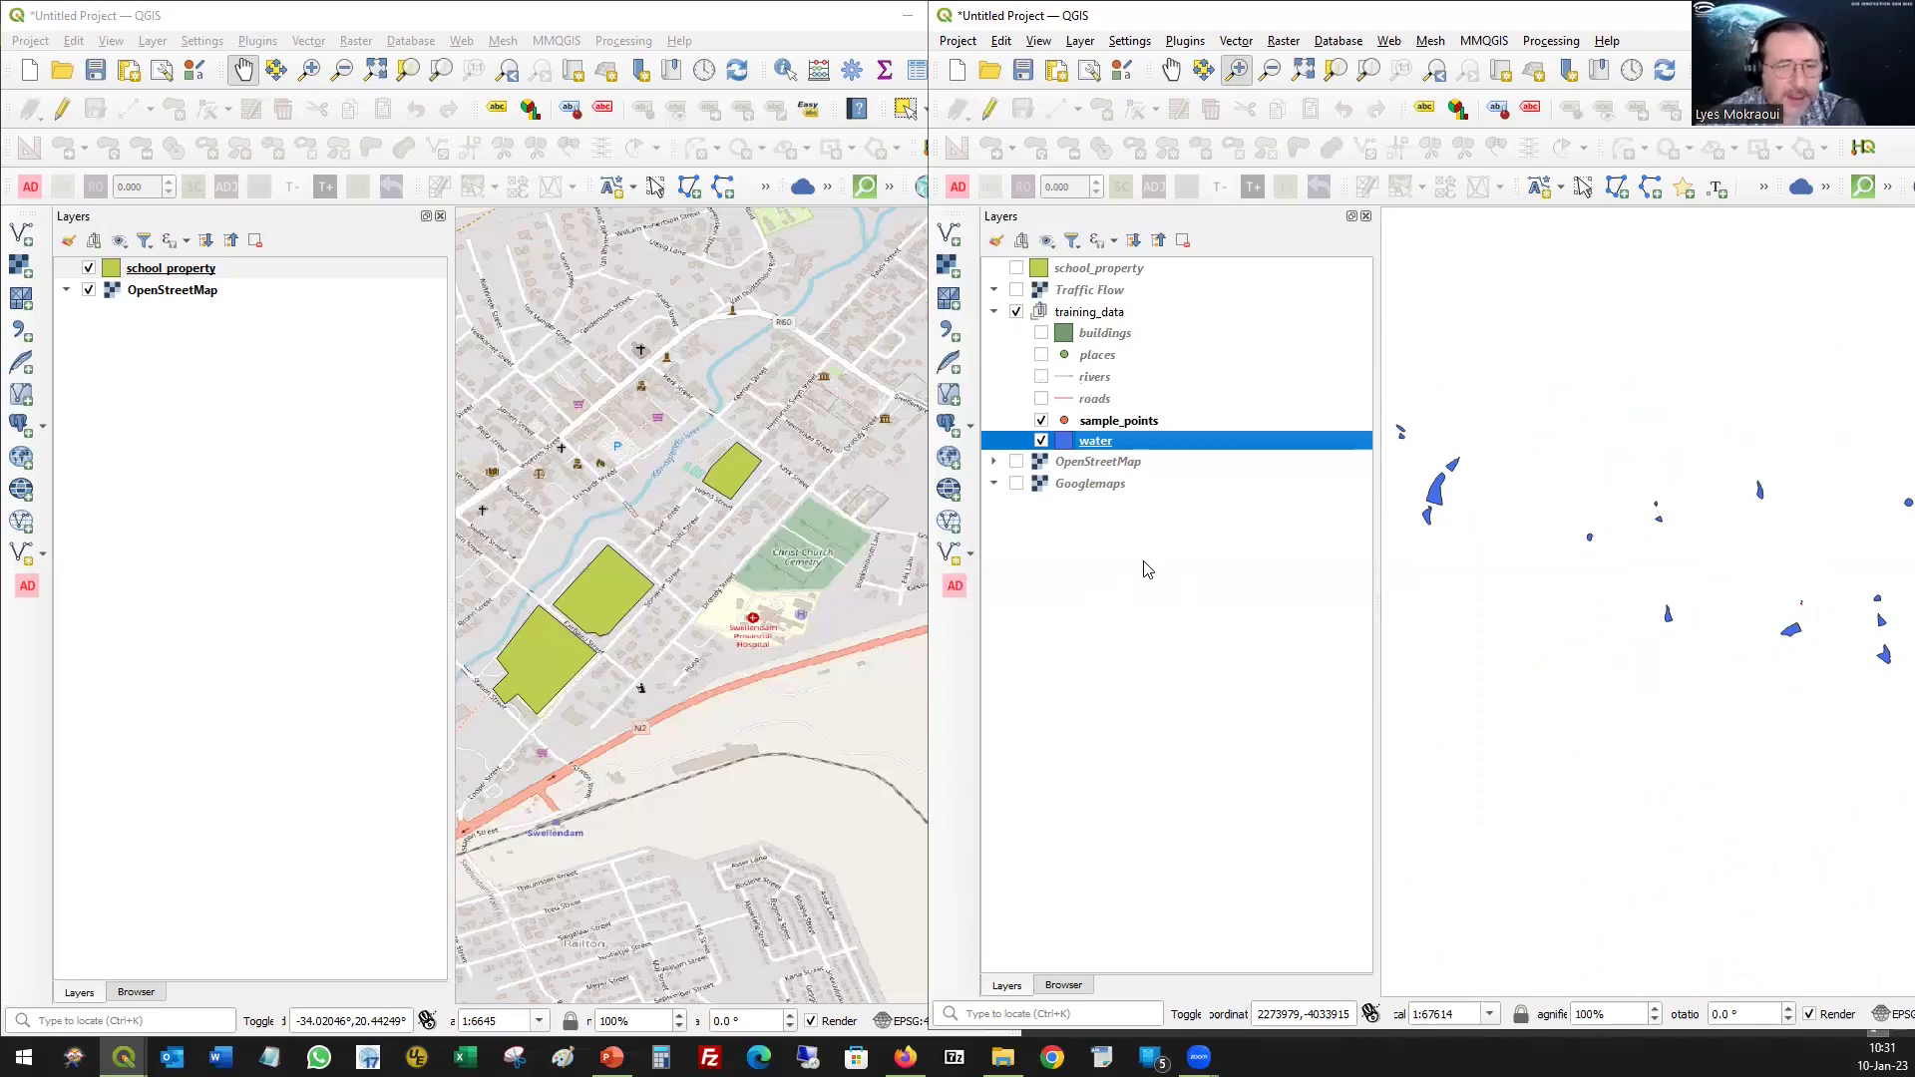
- Bring the training_data project window back into focus and maximize it
{"action": "left_click", "coordinate": [303, 412]}
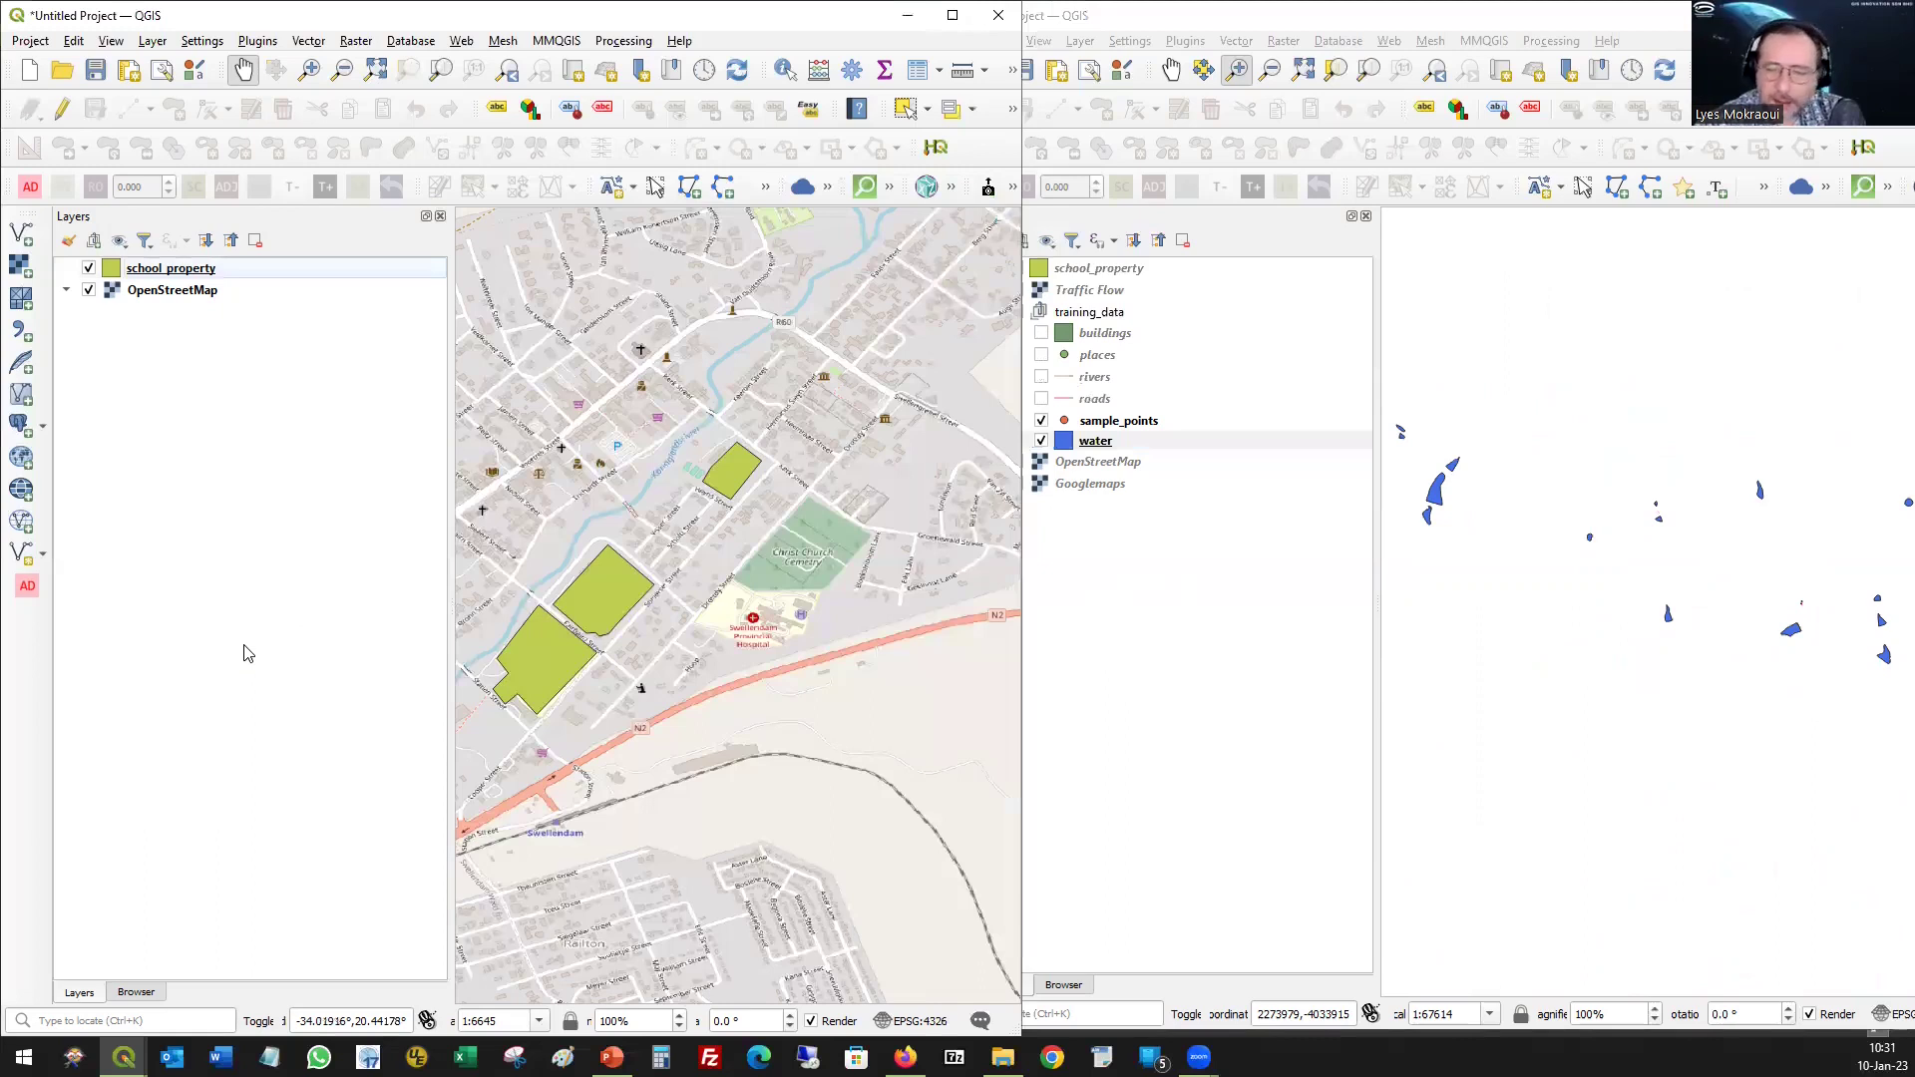
{"action": "left_click", "coordinate": [1438, 20]}
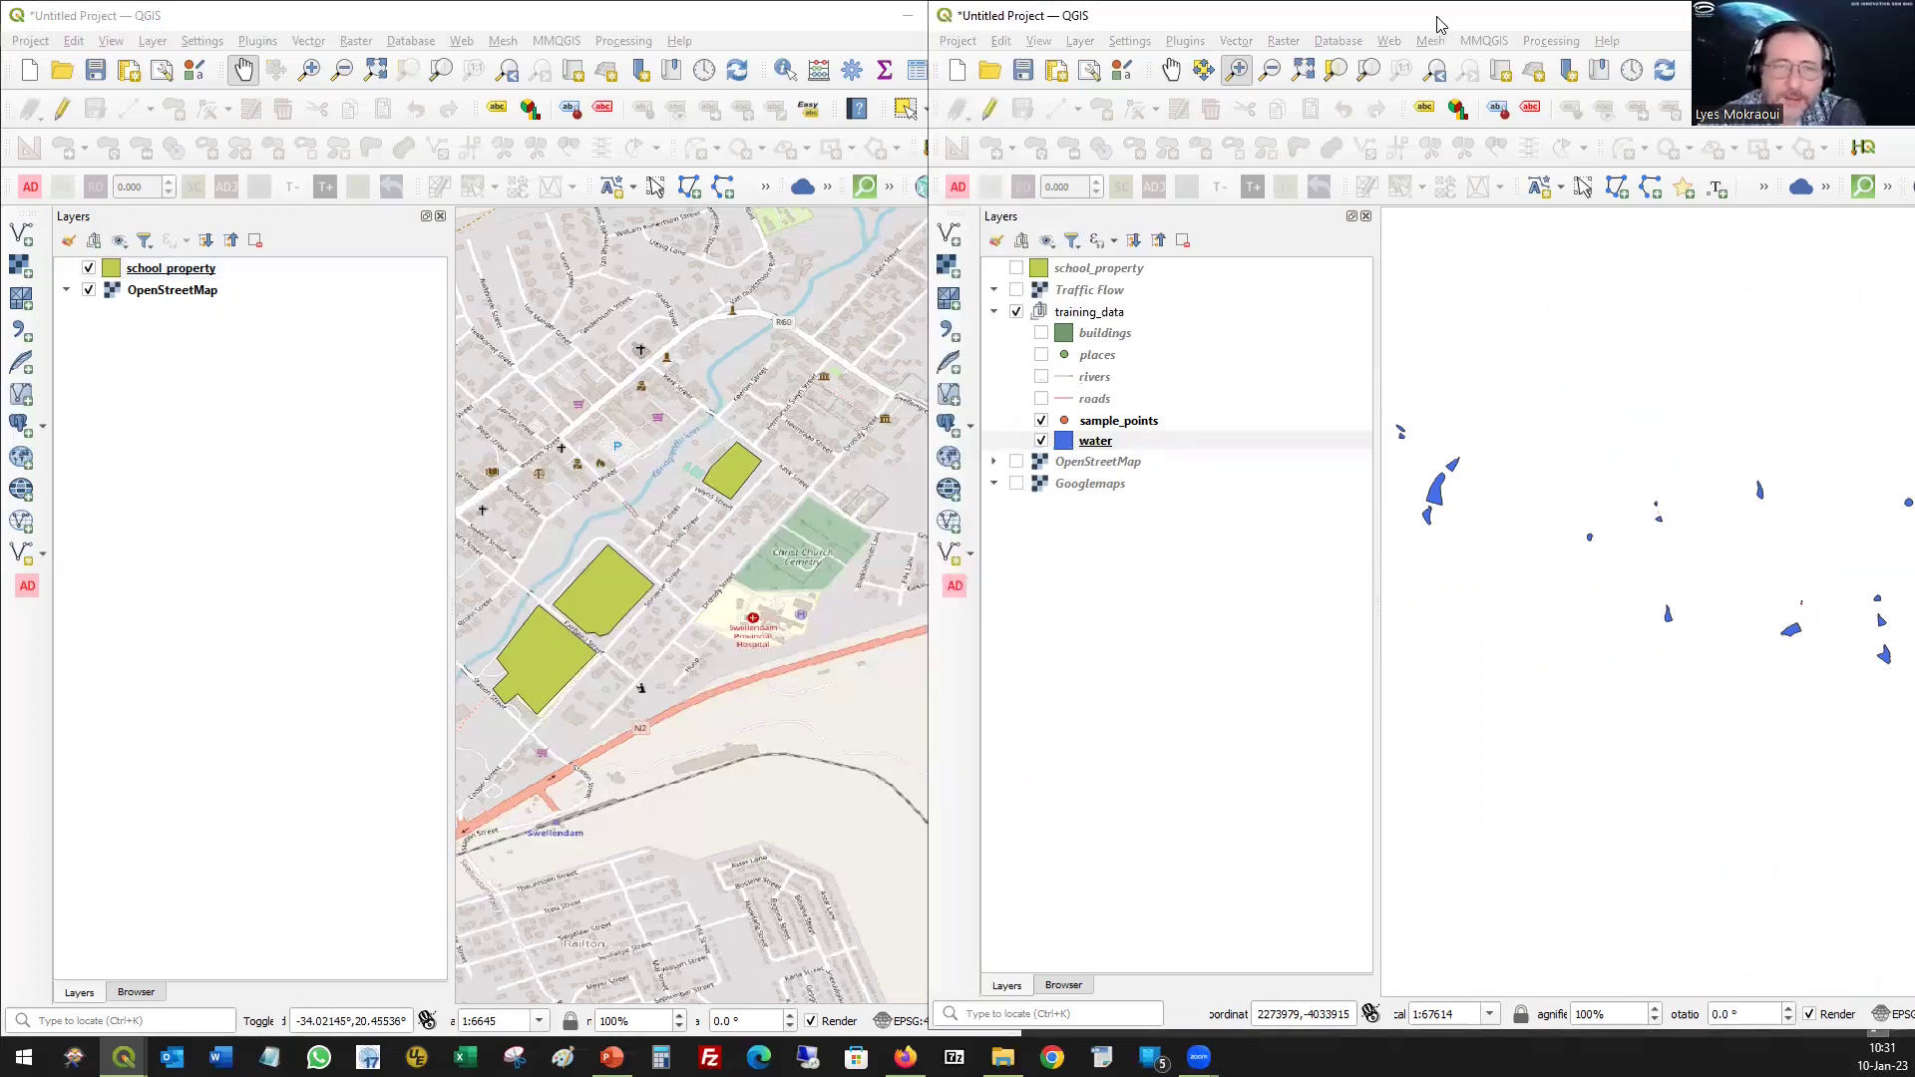
{"action": "double_click", "coordinate": [1437, 20]}
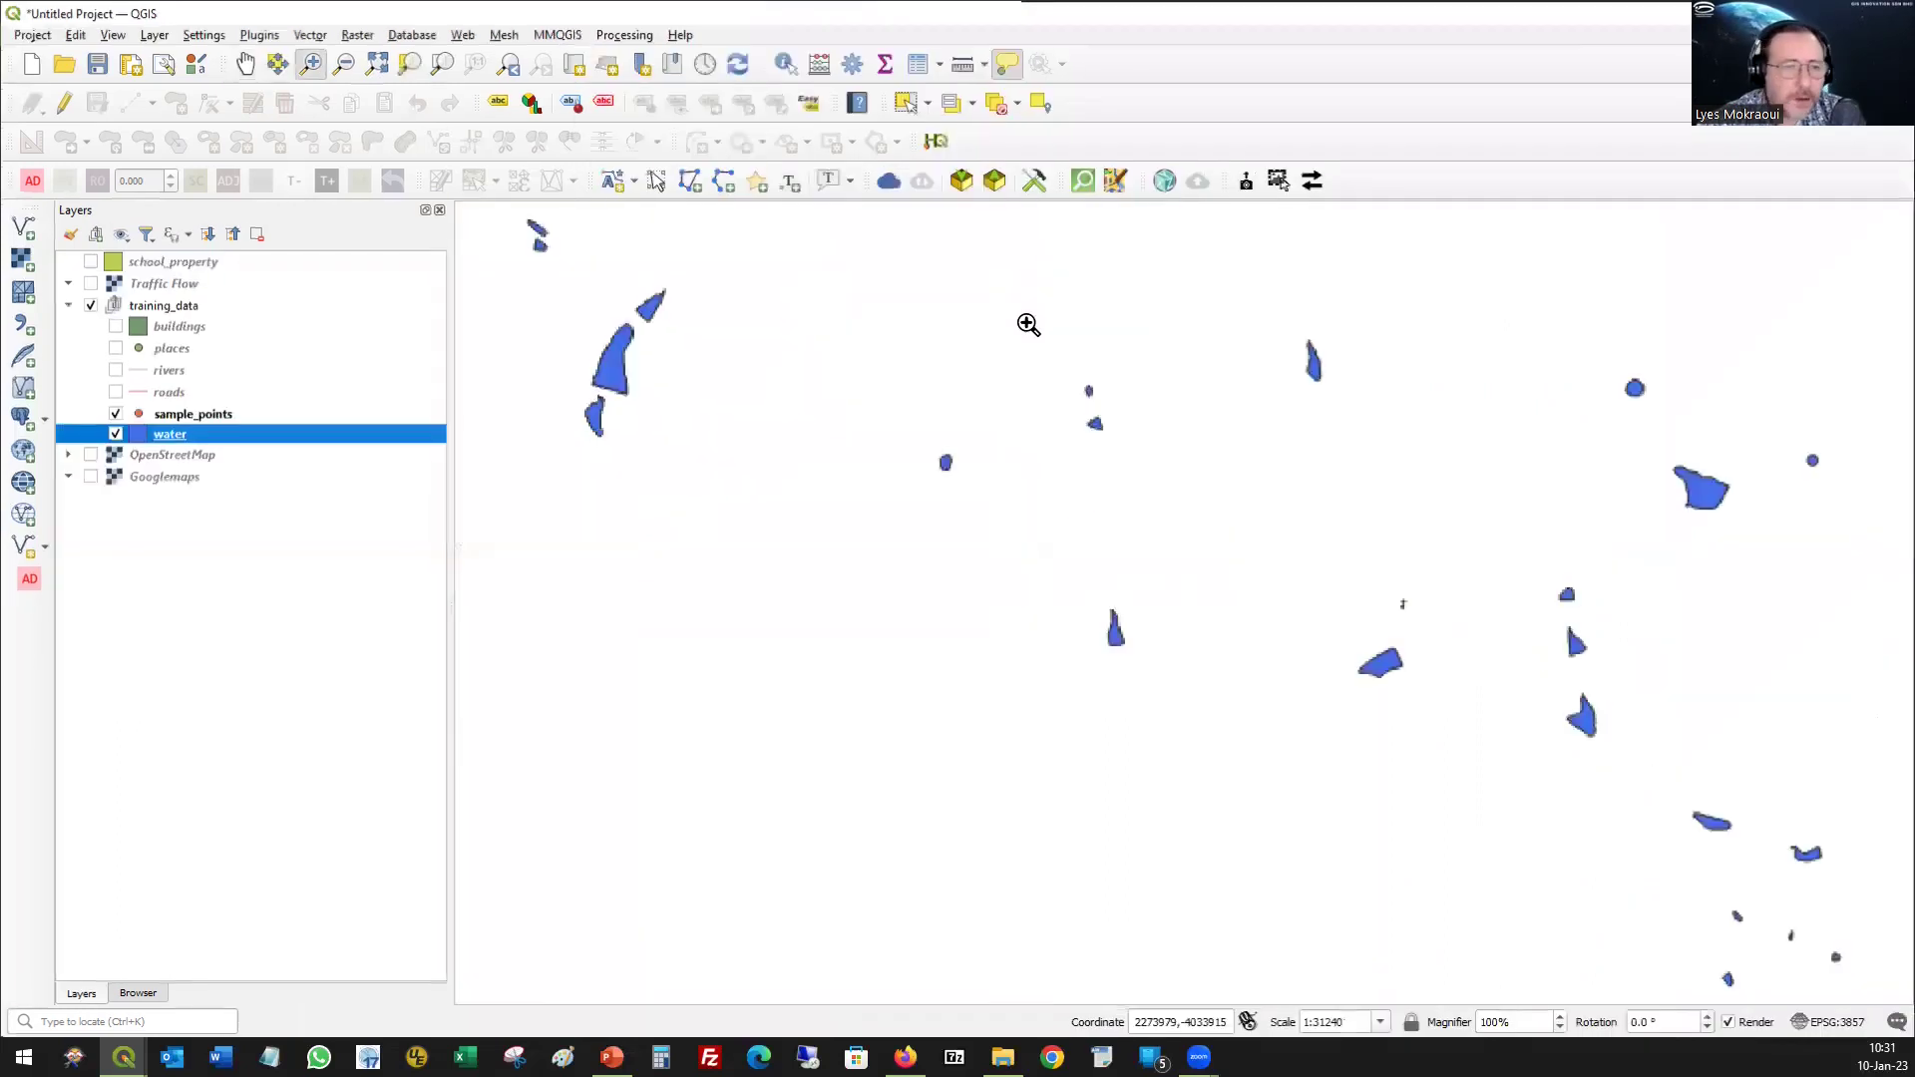
- Start a new shapefile layer above school_property and set its file name to pois in the webinars data folder
{"action": "left_click", "coordinate": [168, 263]}
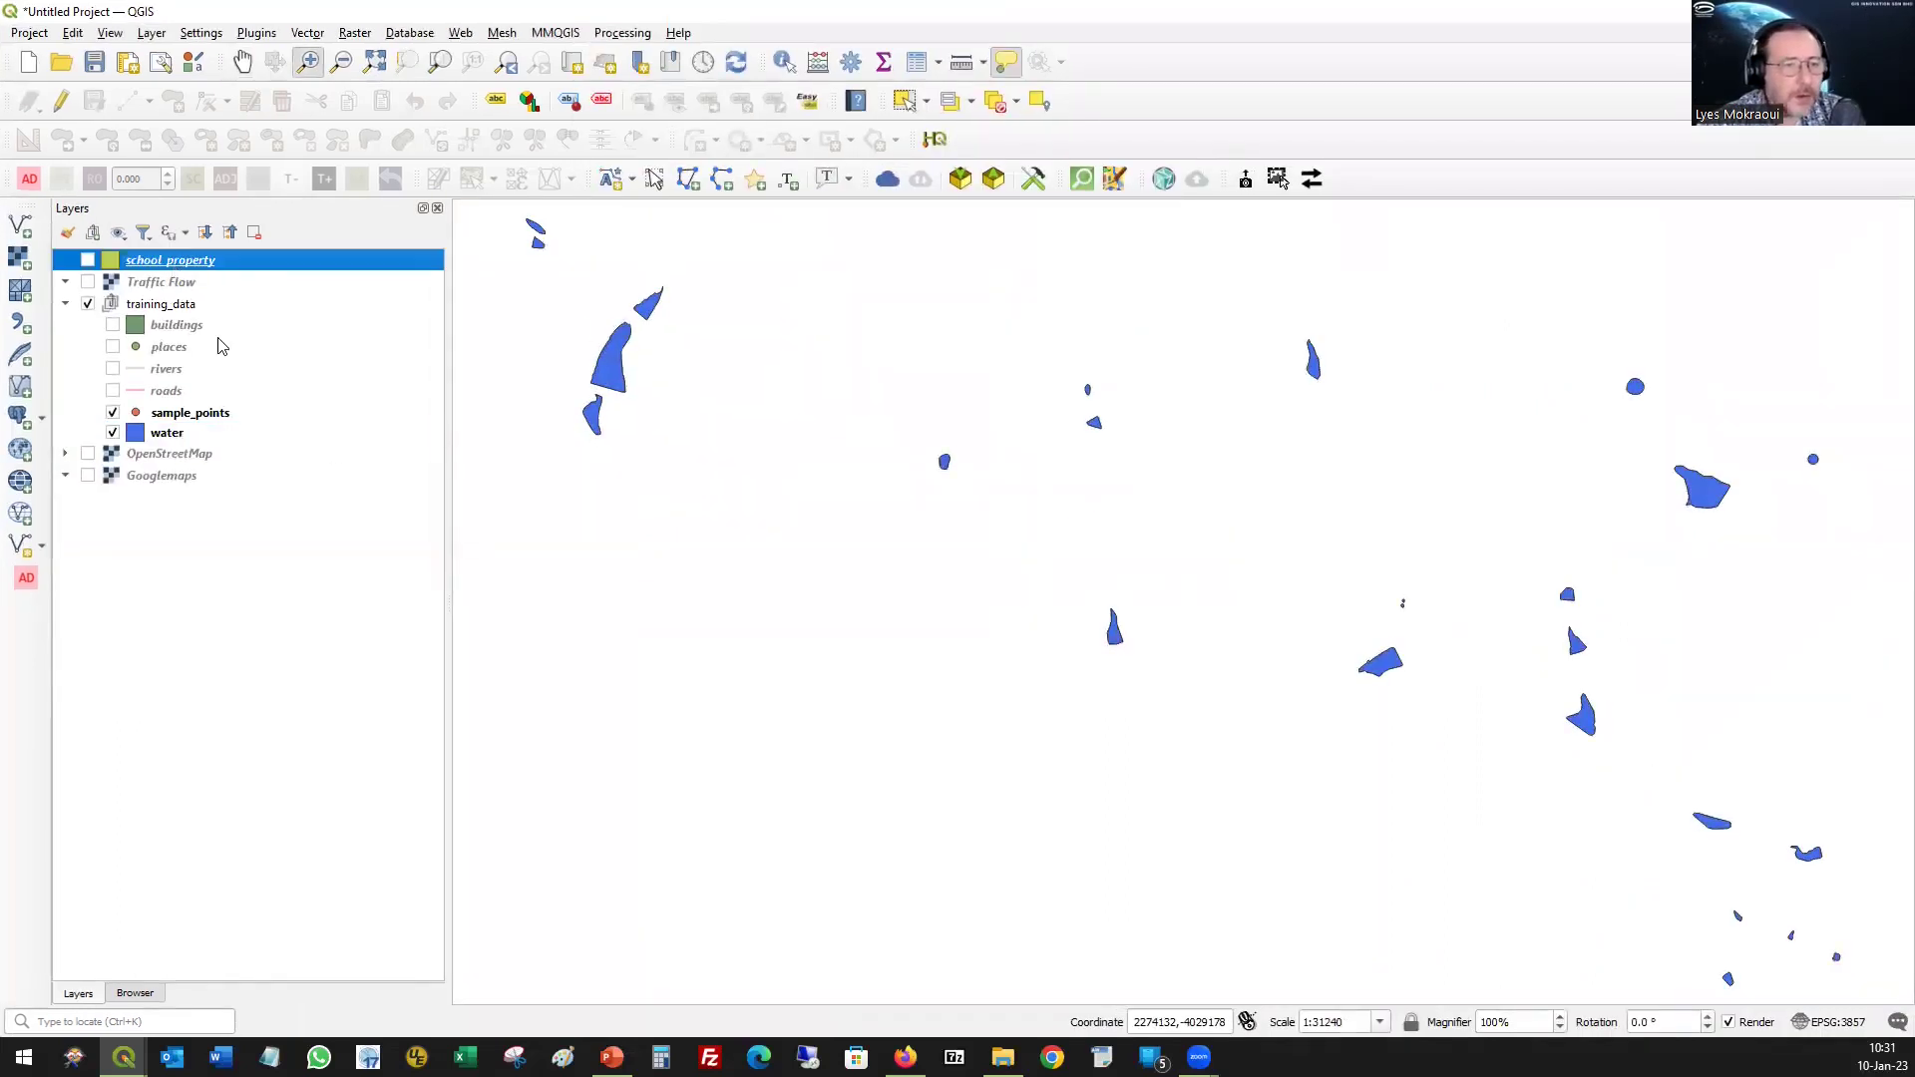
{"action": "left_click", "coordinate": [40, 546]}
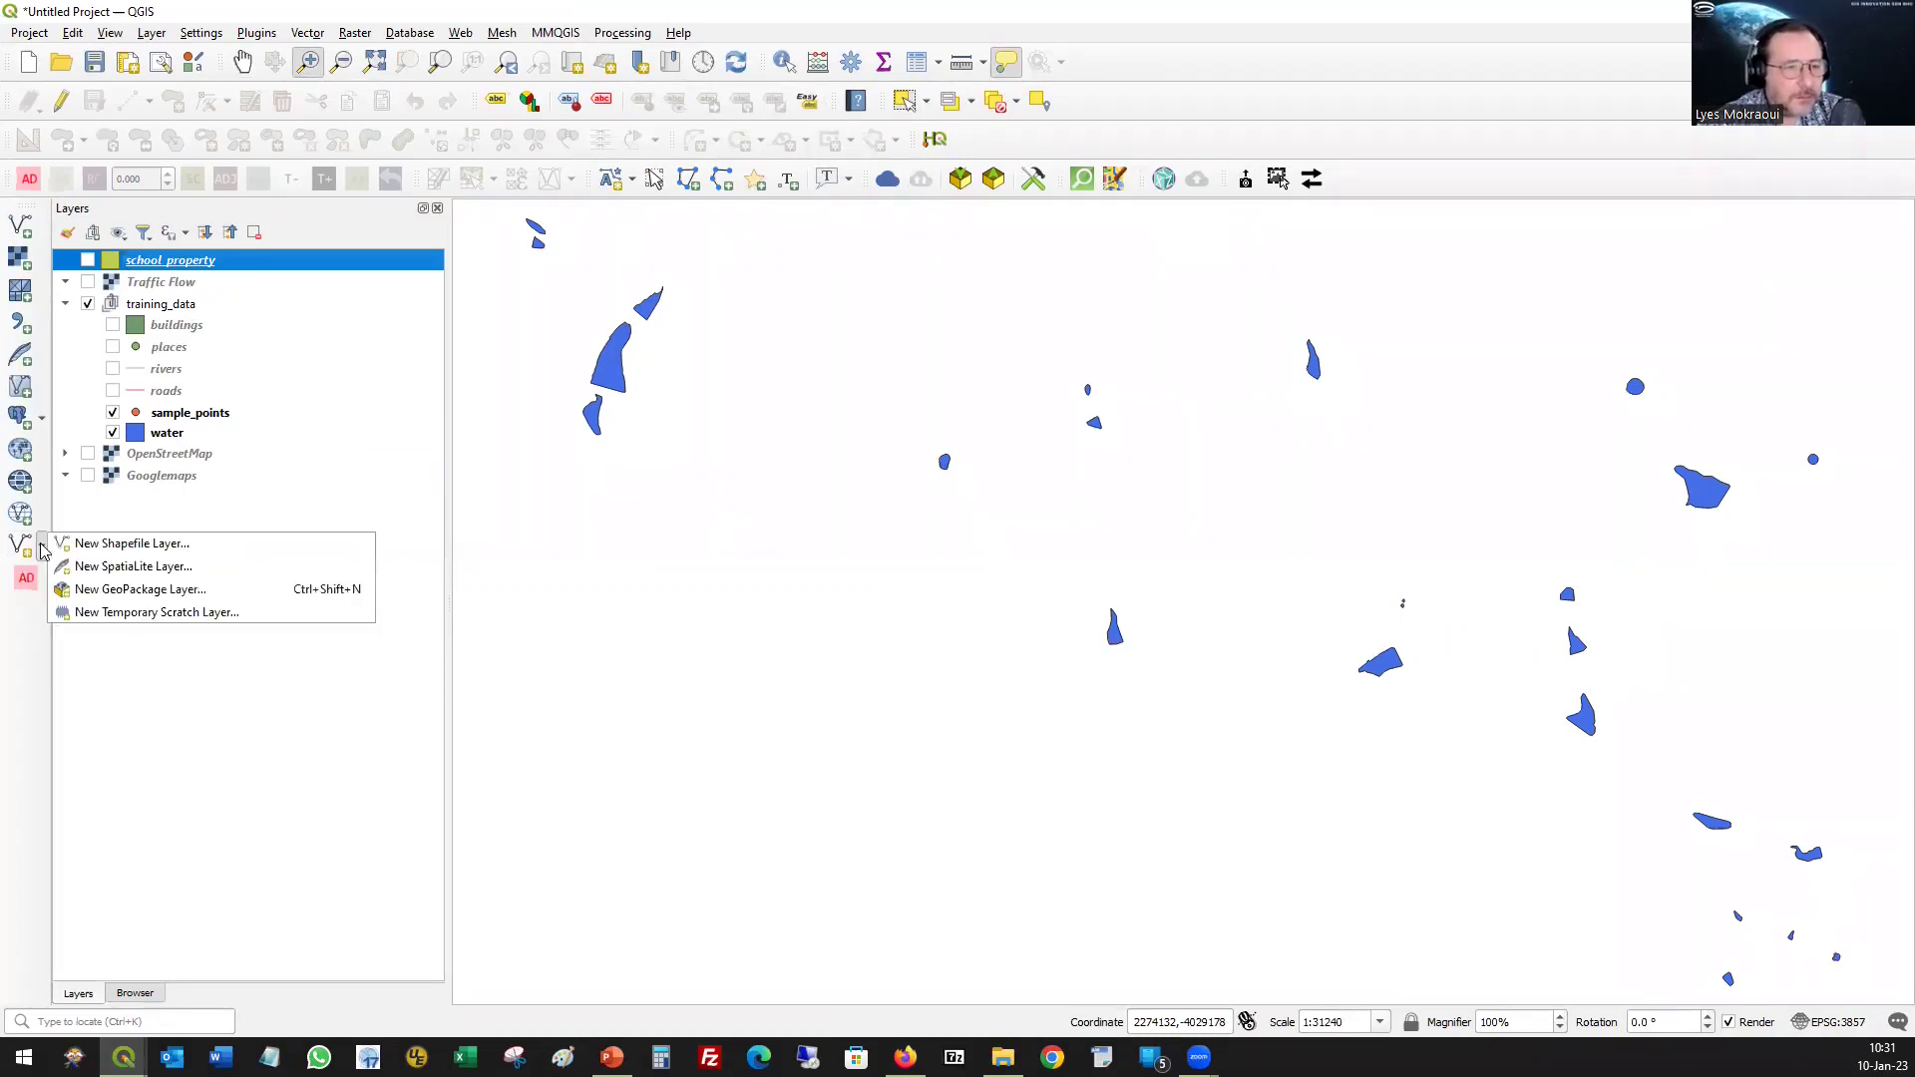
{"action": "left_click", "coordinate": [184, 547]}
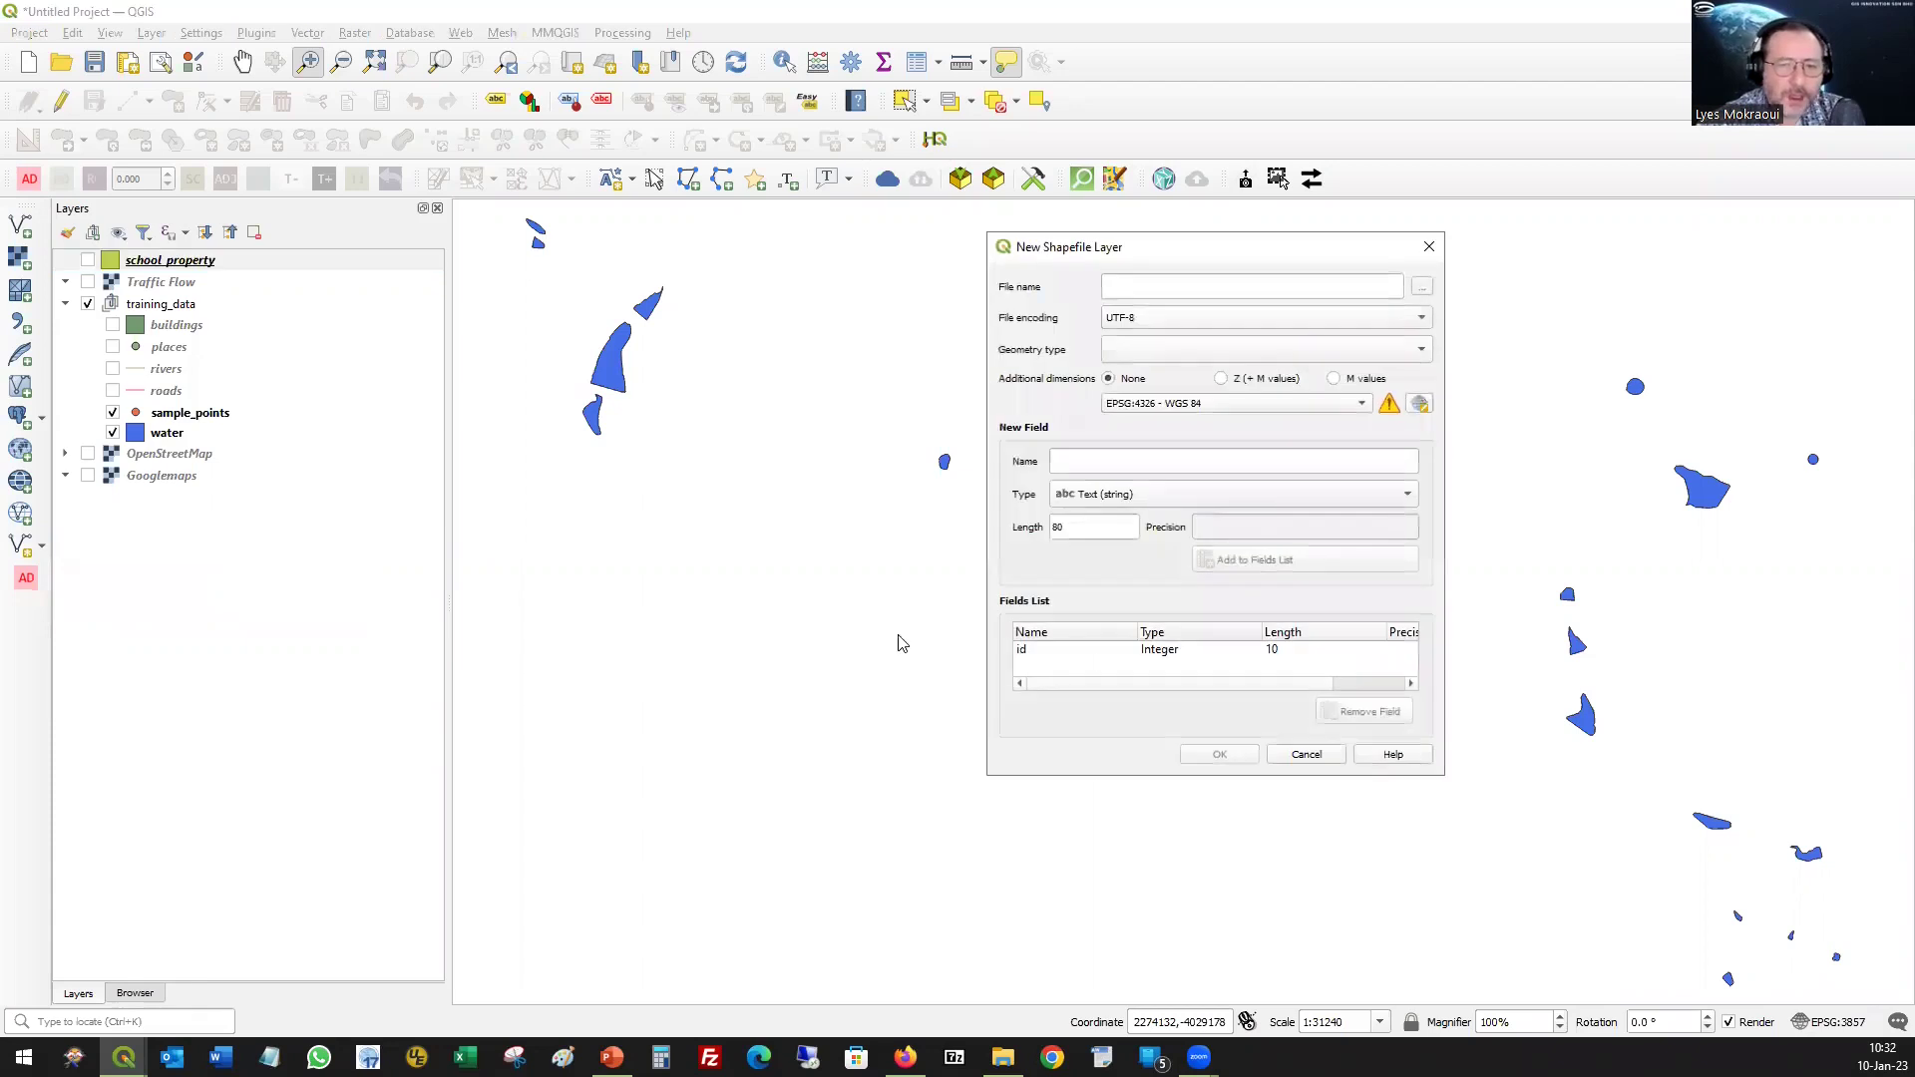
{"action": "left_click", "coordinate": [1424, 290]}
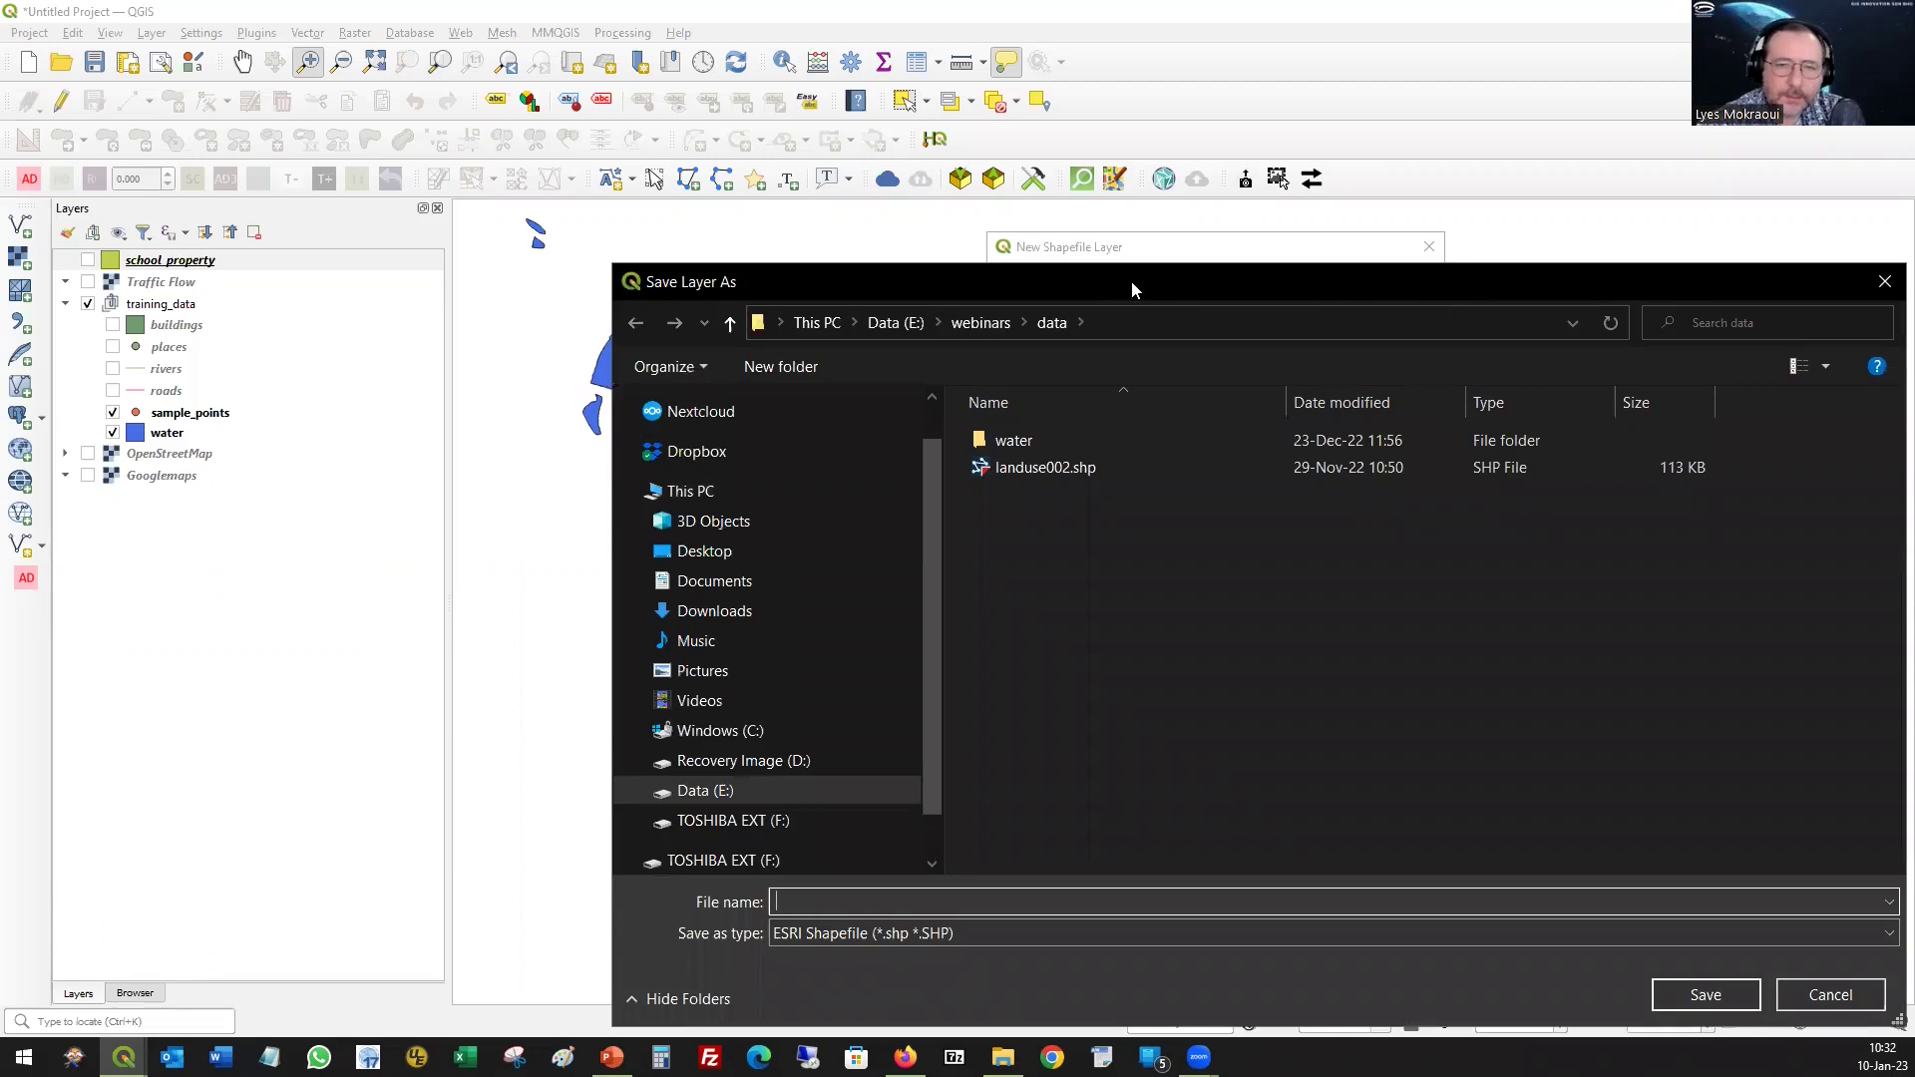
{"action": "left_click_drag", "start_coordinate": [1129, 279], "coordinate": [1069, 231]}
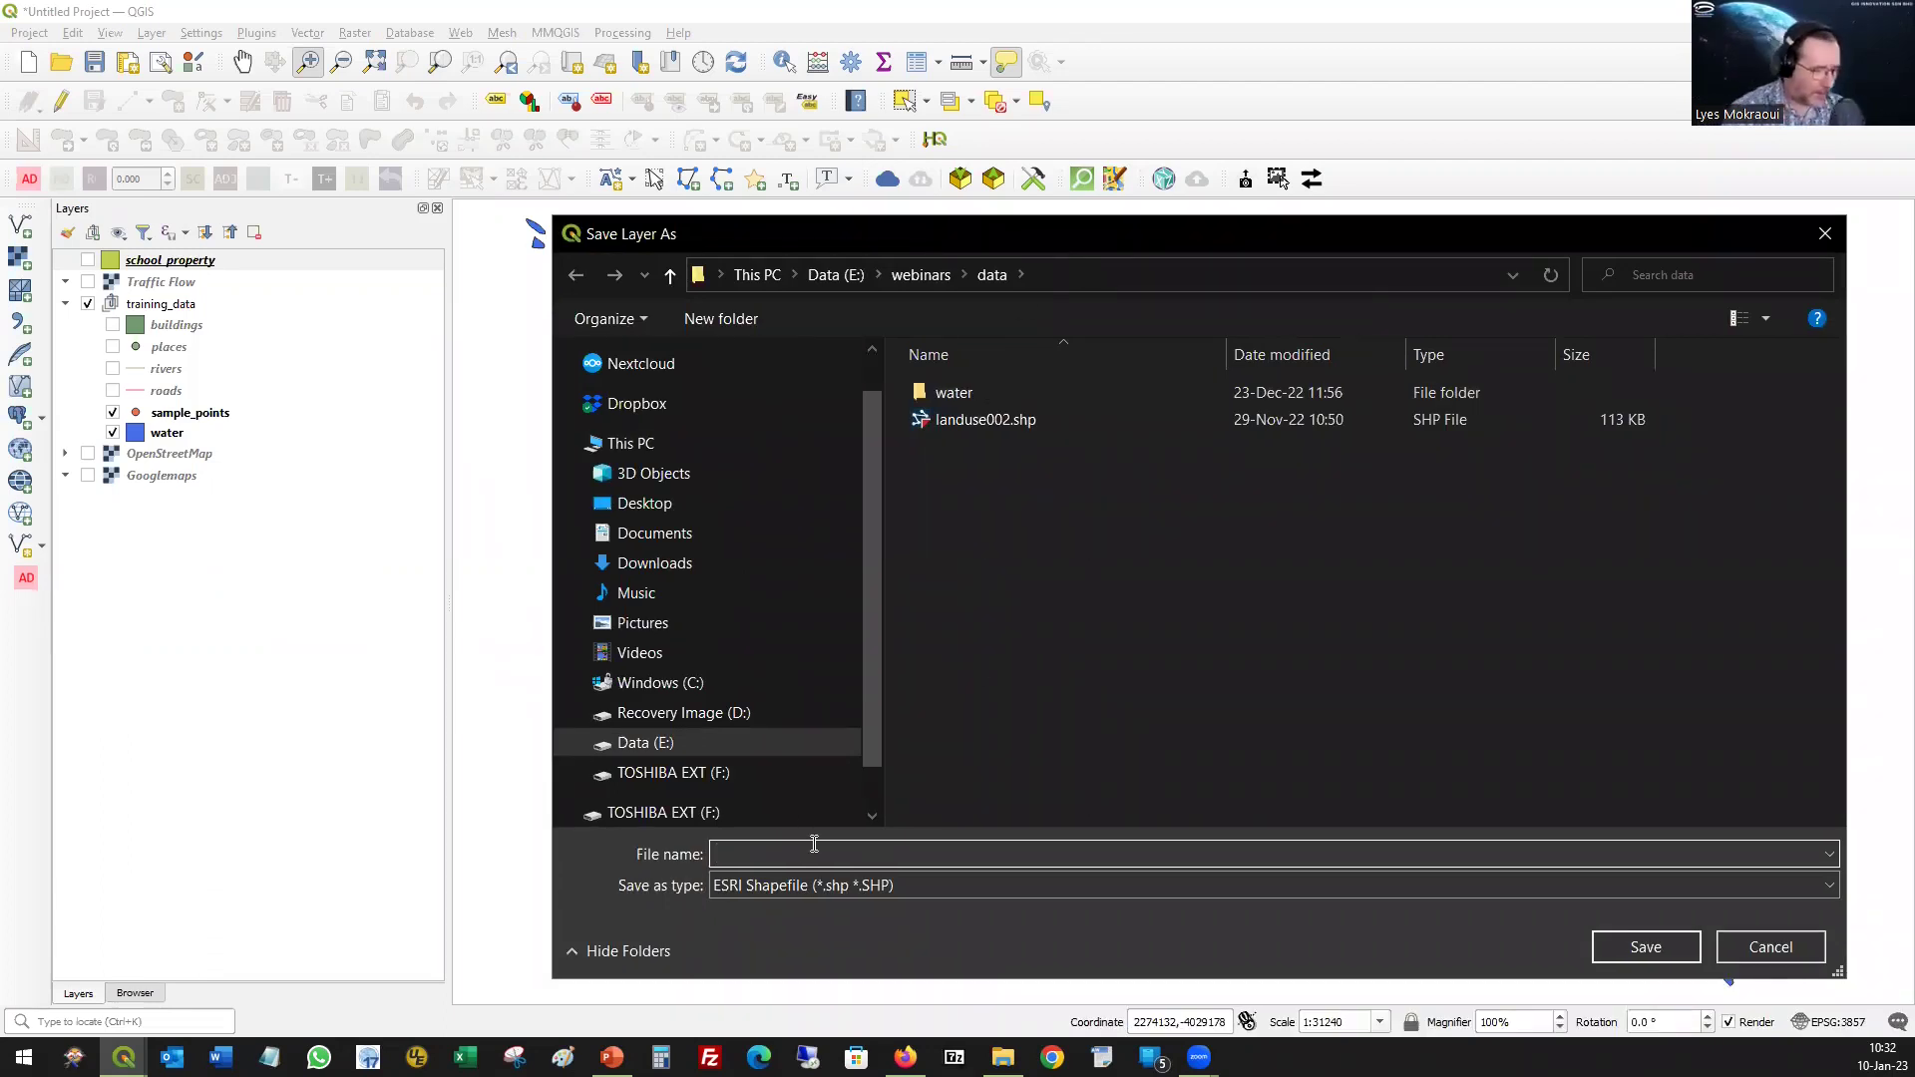
{"action": "type", "text": "pois"}
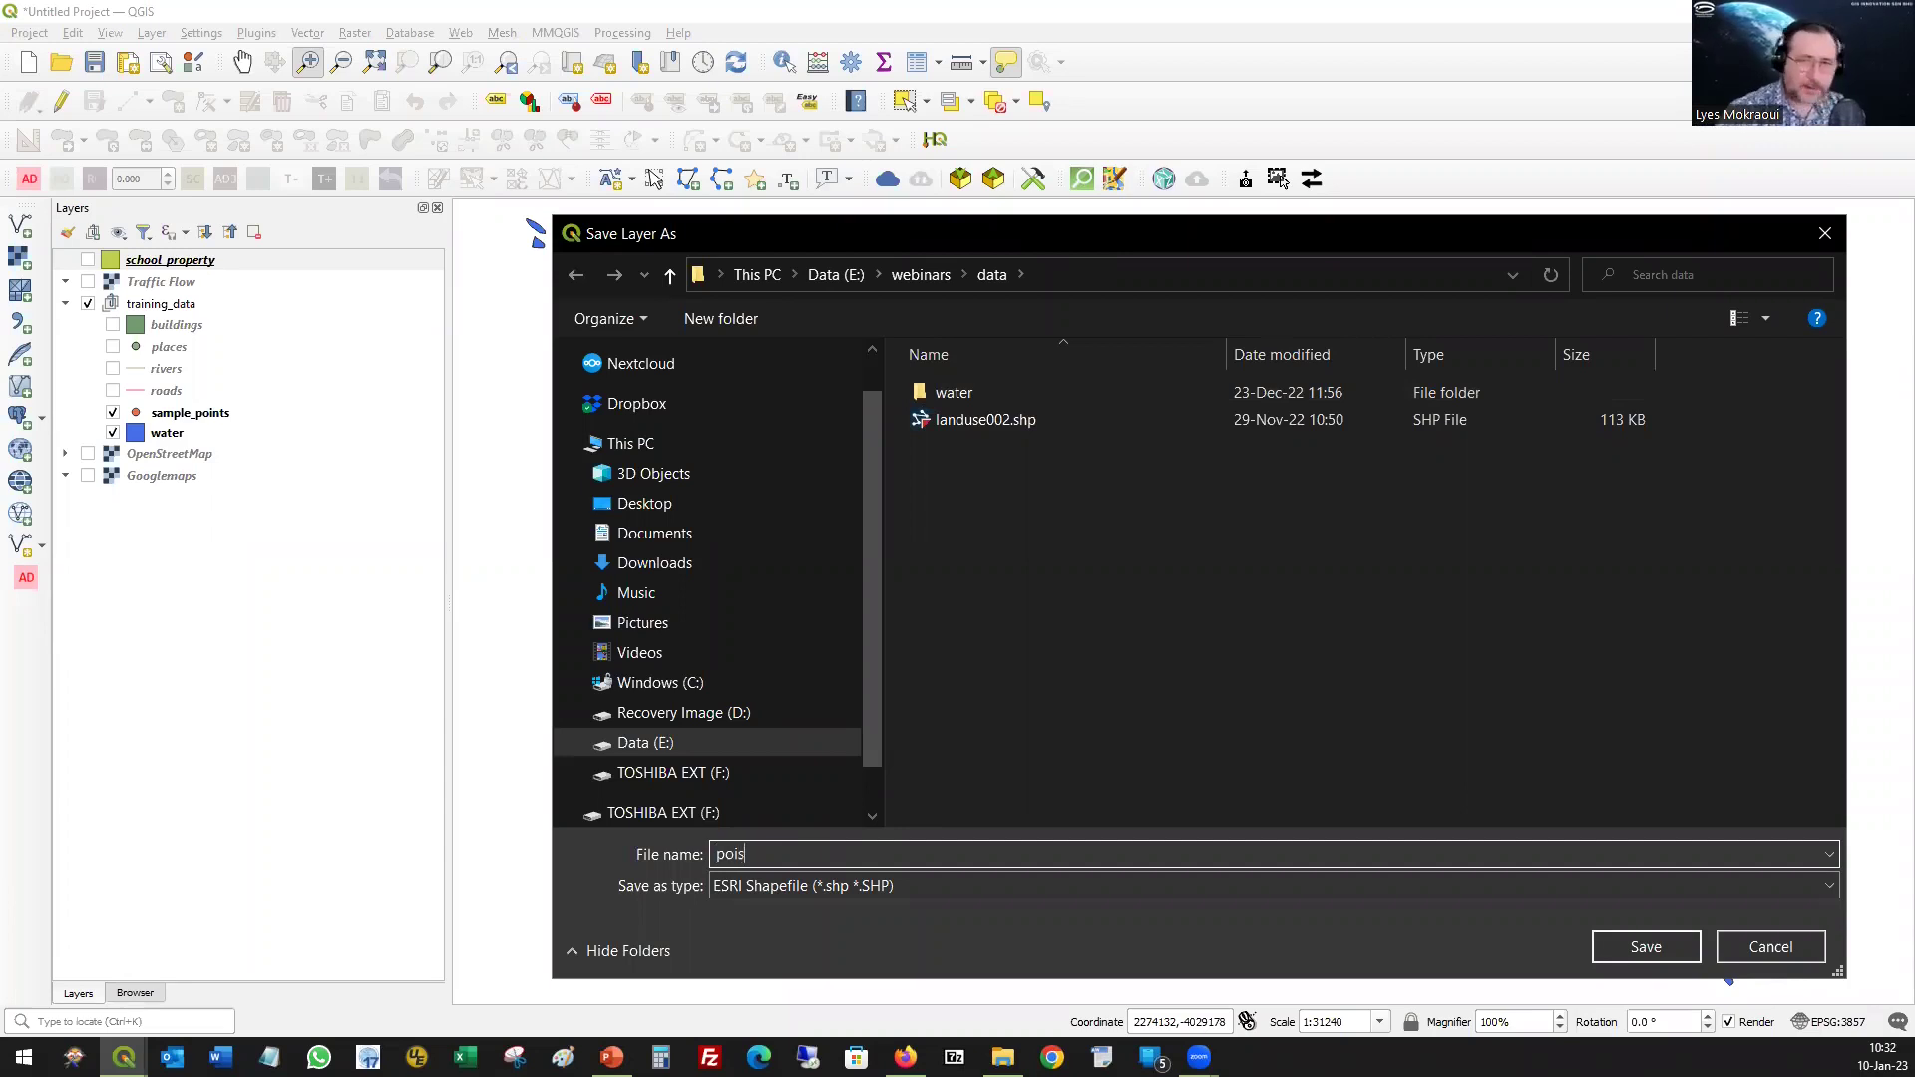
{"action": "type", "text": ".shp"}
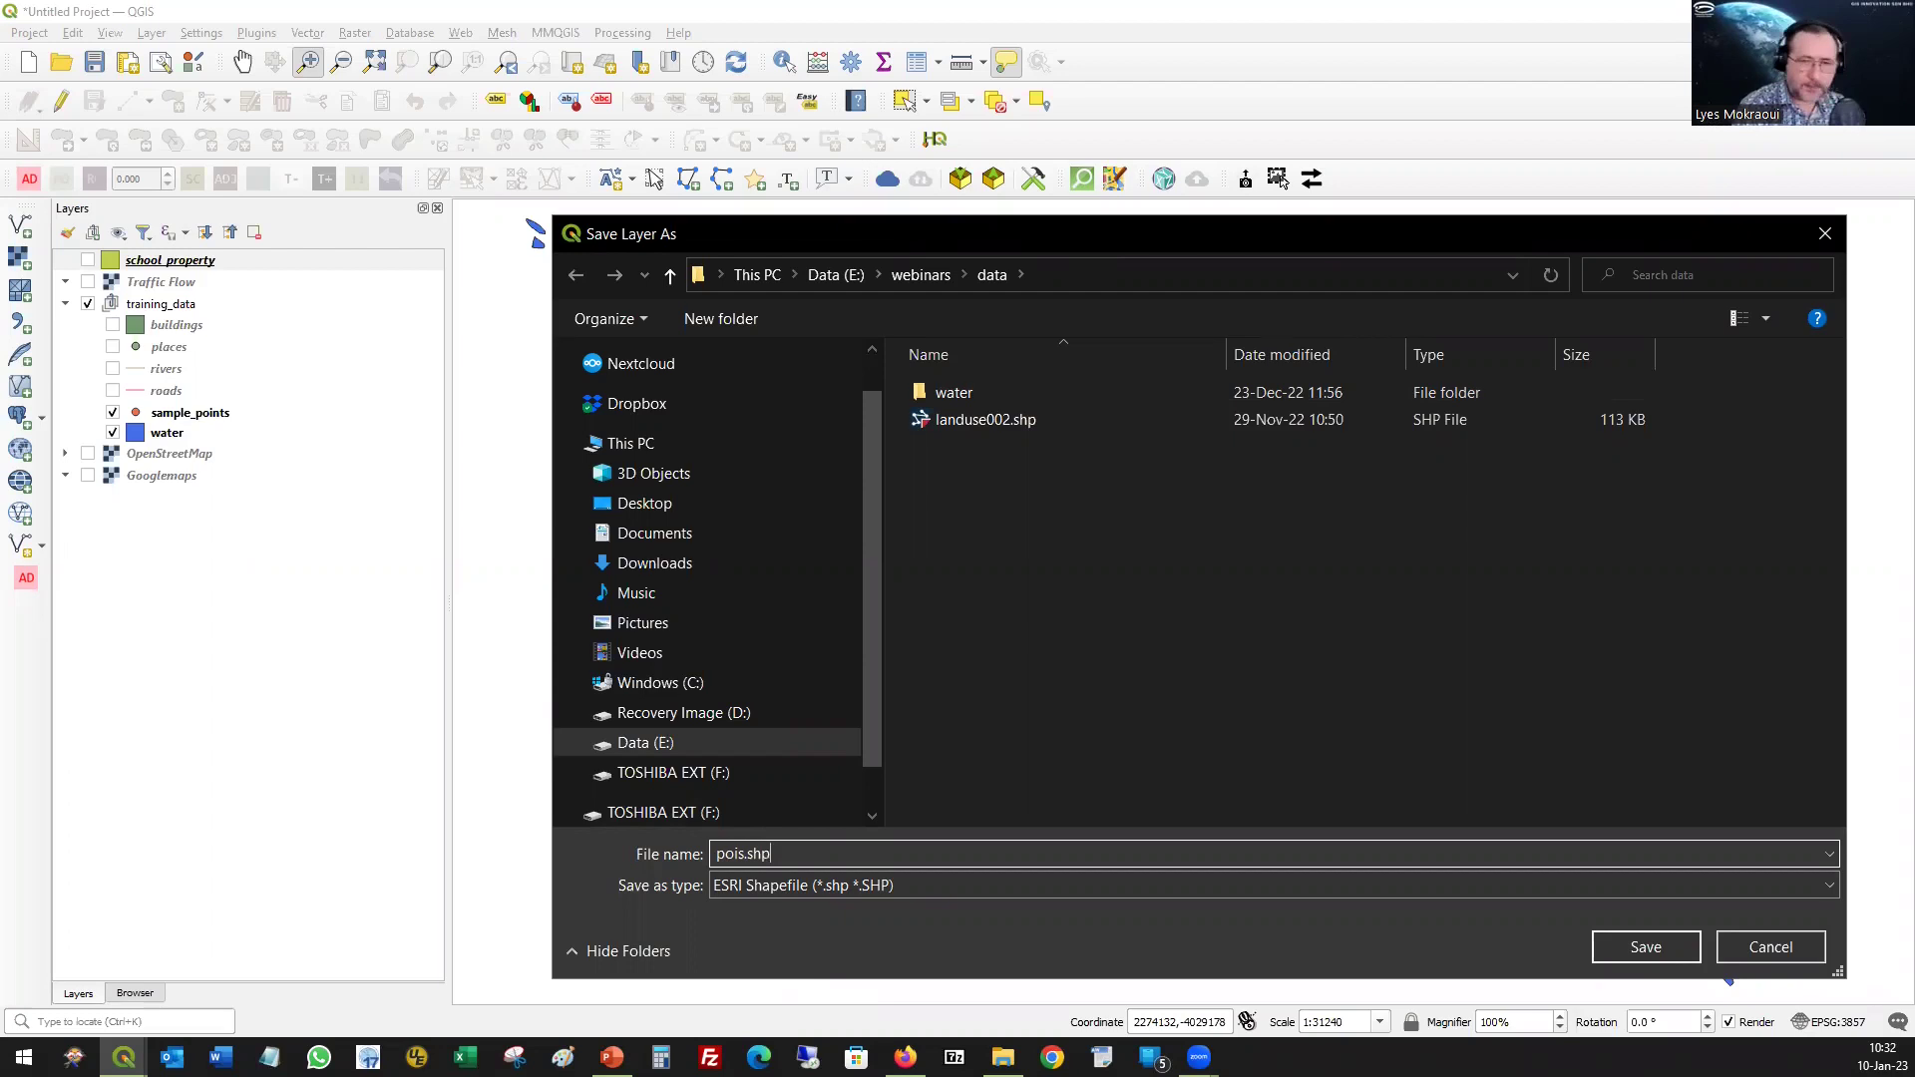
{"action": "key", "text": "BackSpace"}
{"action": "key", "text": "BackSpace"}
{"action": "key", "text": "BackSpace"}
{"action": "key", "text": "BackSpace"}
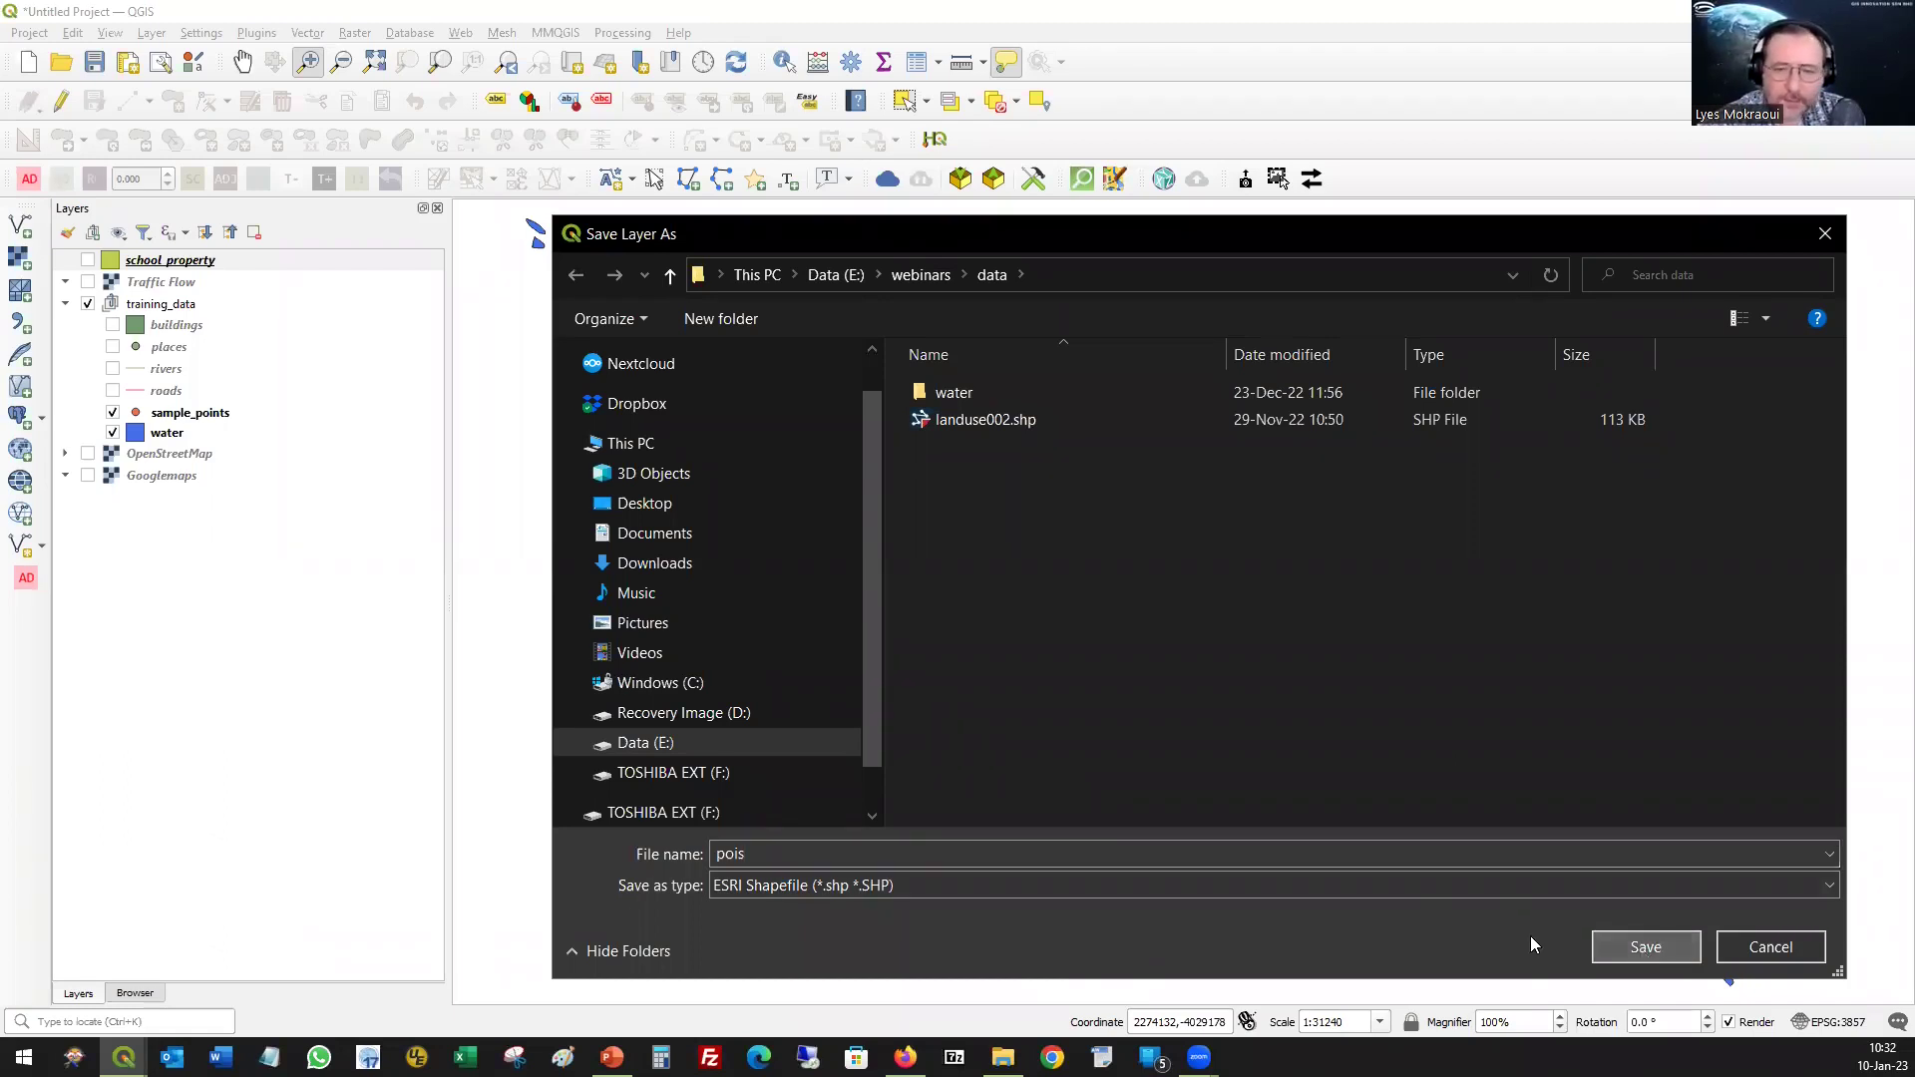
{"action": "left_click", "coordinate": [1604, 882]}
{"action": "left_click", "coordinate": [1500, 949]}
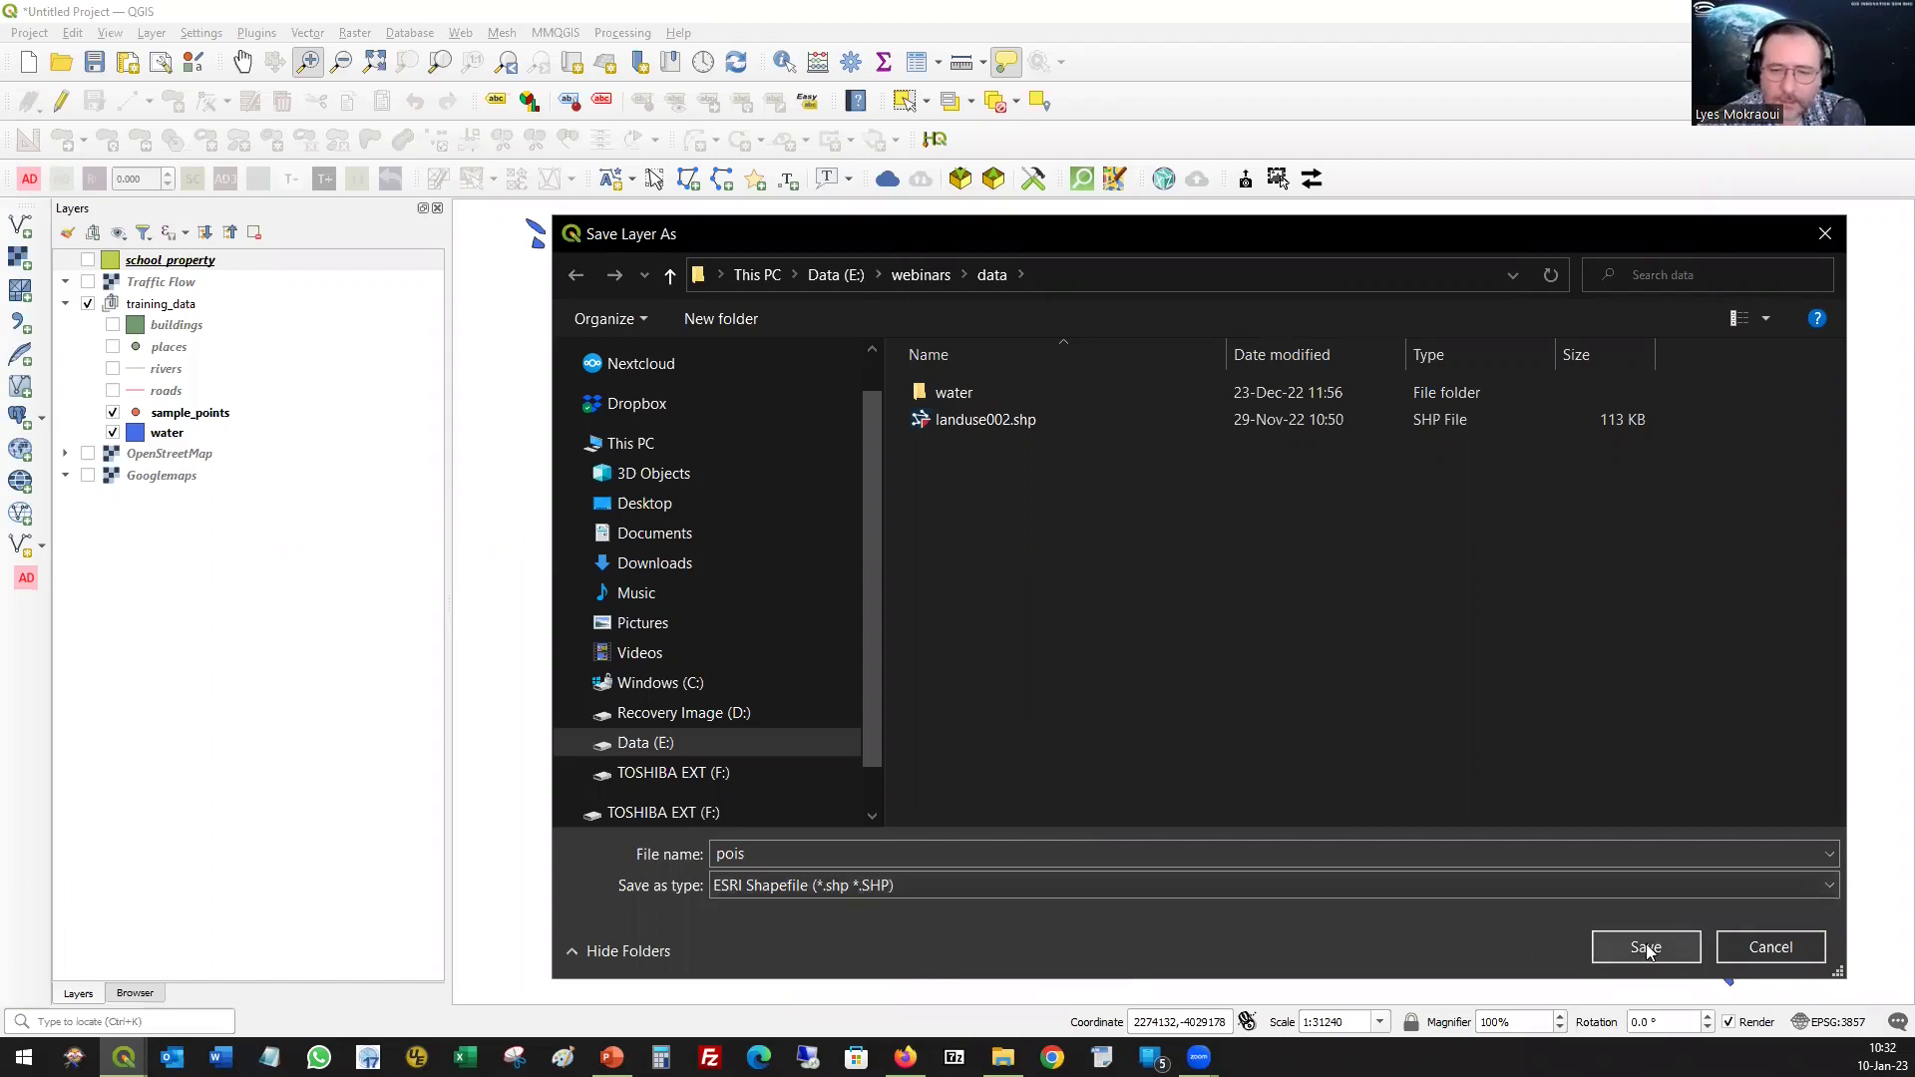
{"action": "left_click", "coordinate": [1648, 948]}
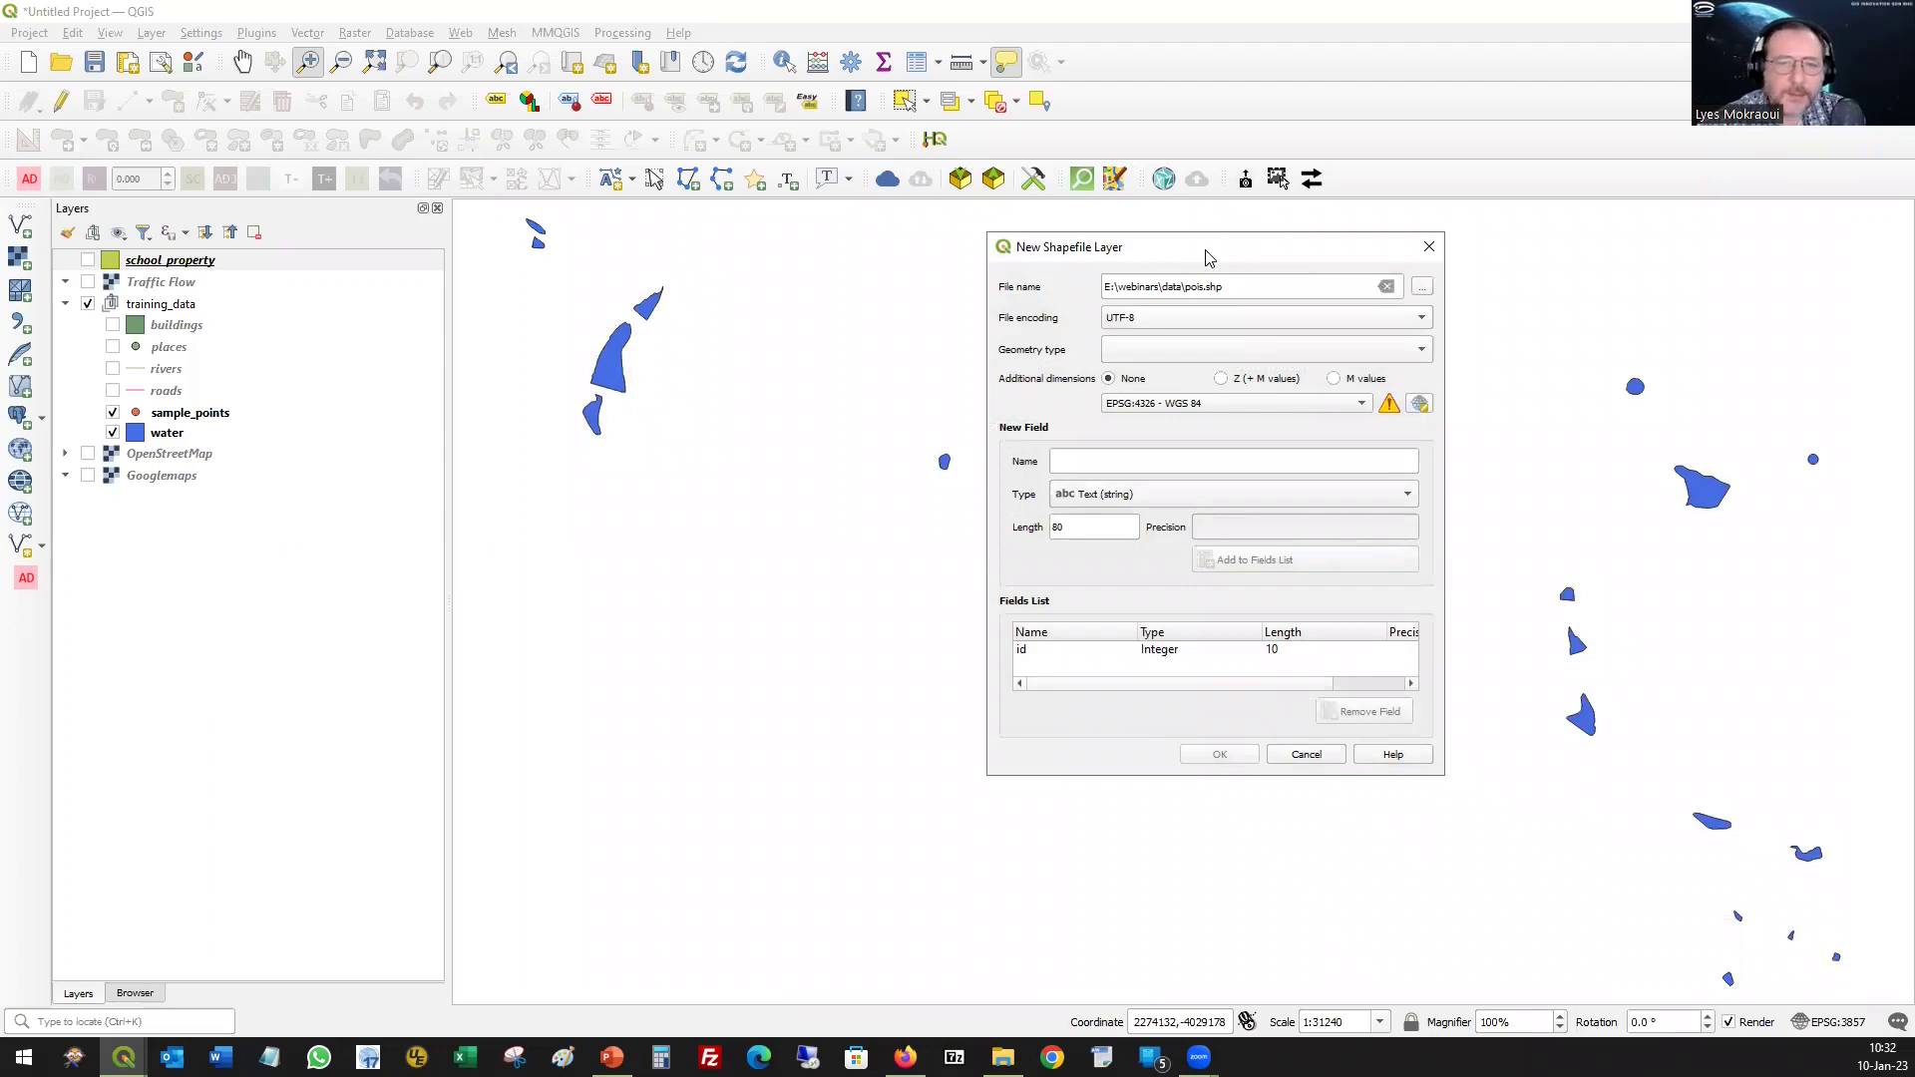
- Enlarge the new shapefile dialog and set the layer's geometry type to Point
{"action": "left_click_drag", "start_coordinate": [1209, 257], "coordinate": [1009, 267]}
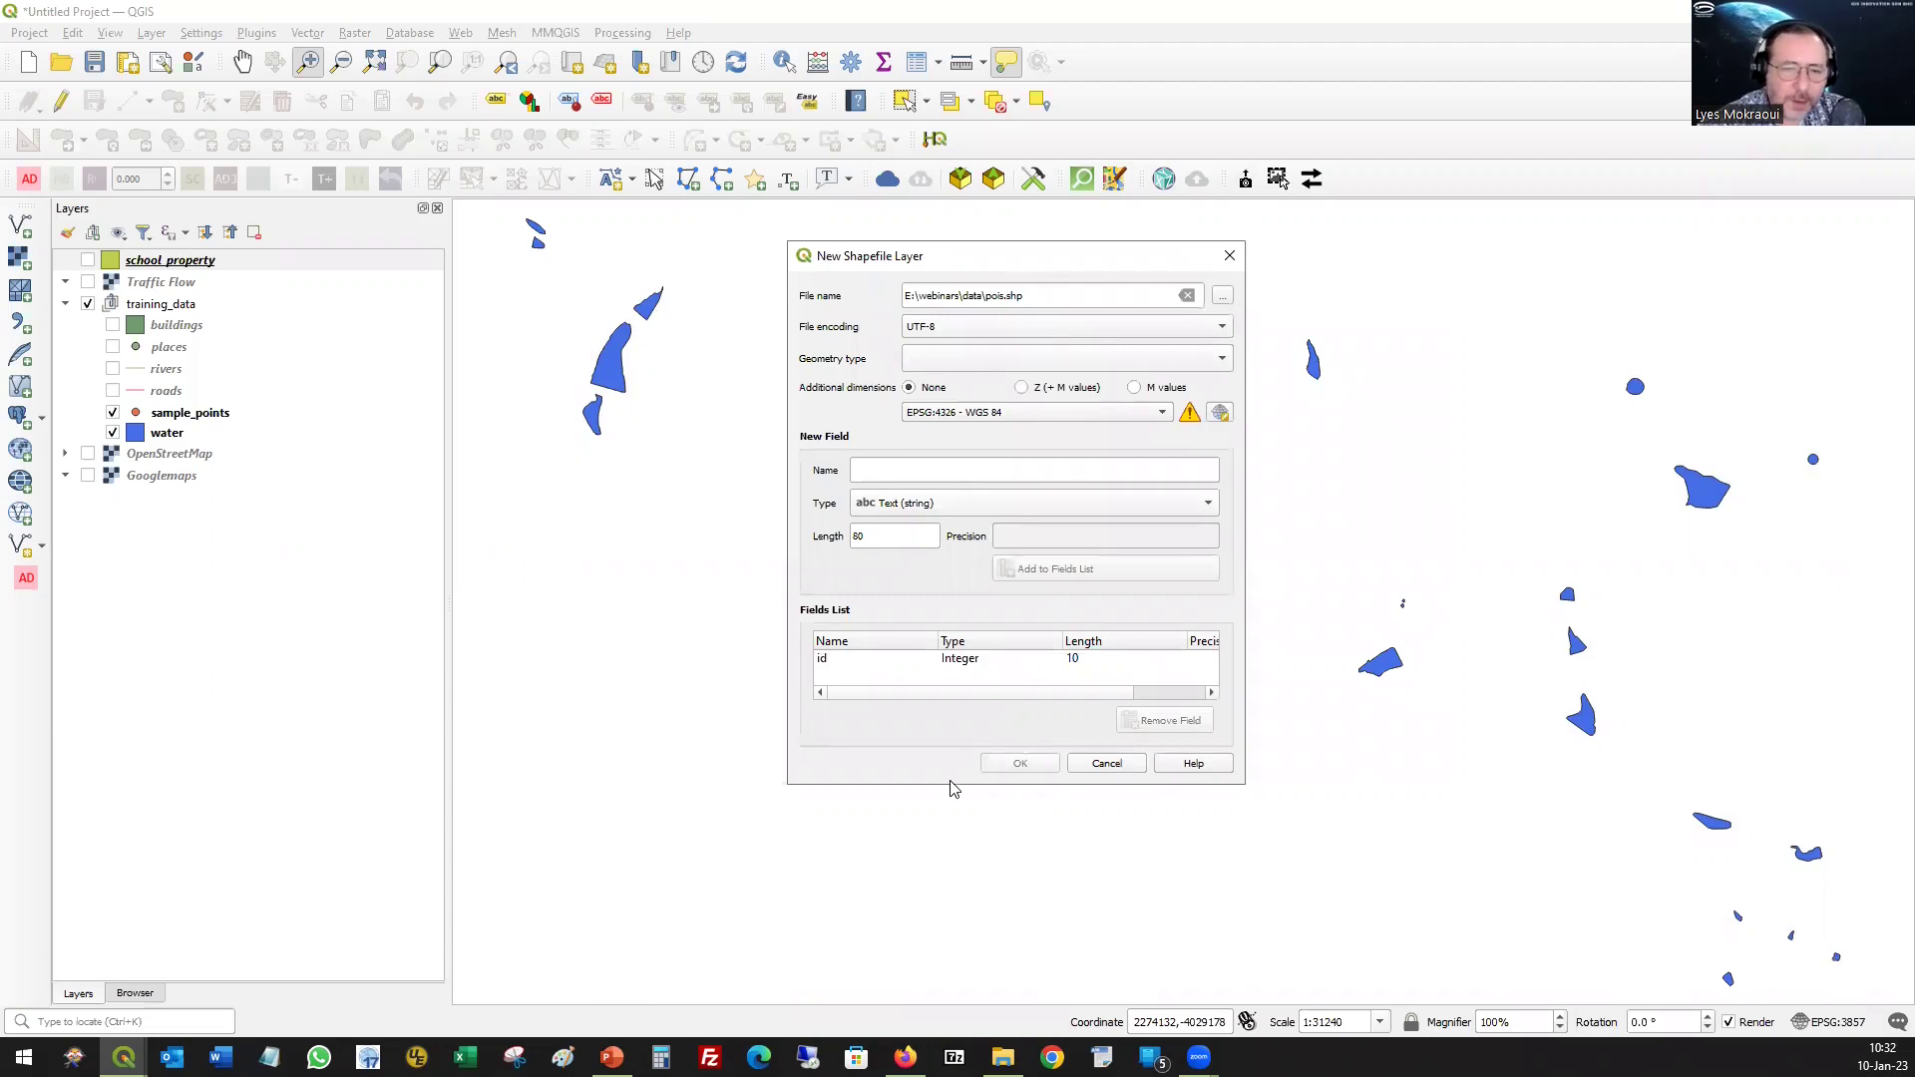
{"action": "left_click_drag", "start_coordinate": [940, 788], "coordinate": [918, 895]}
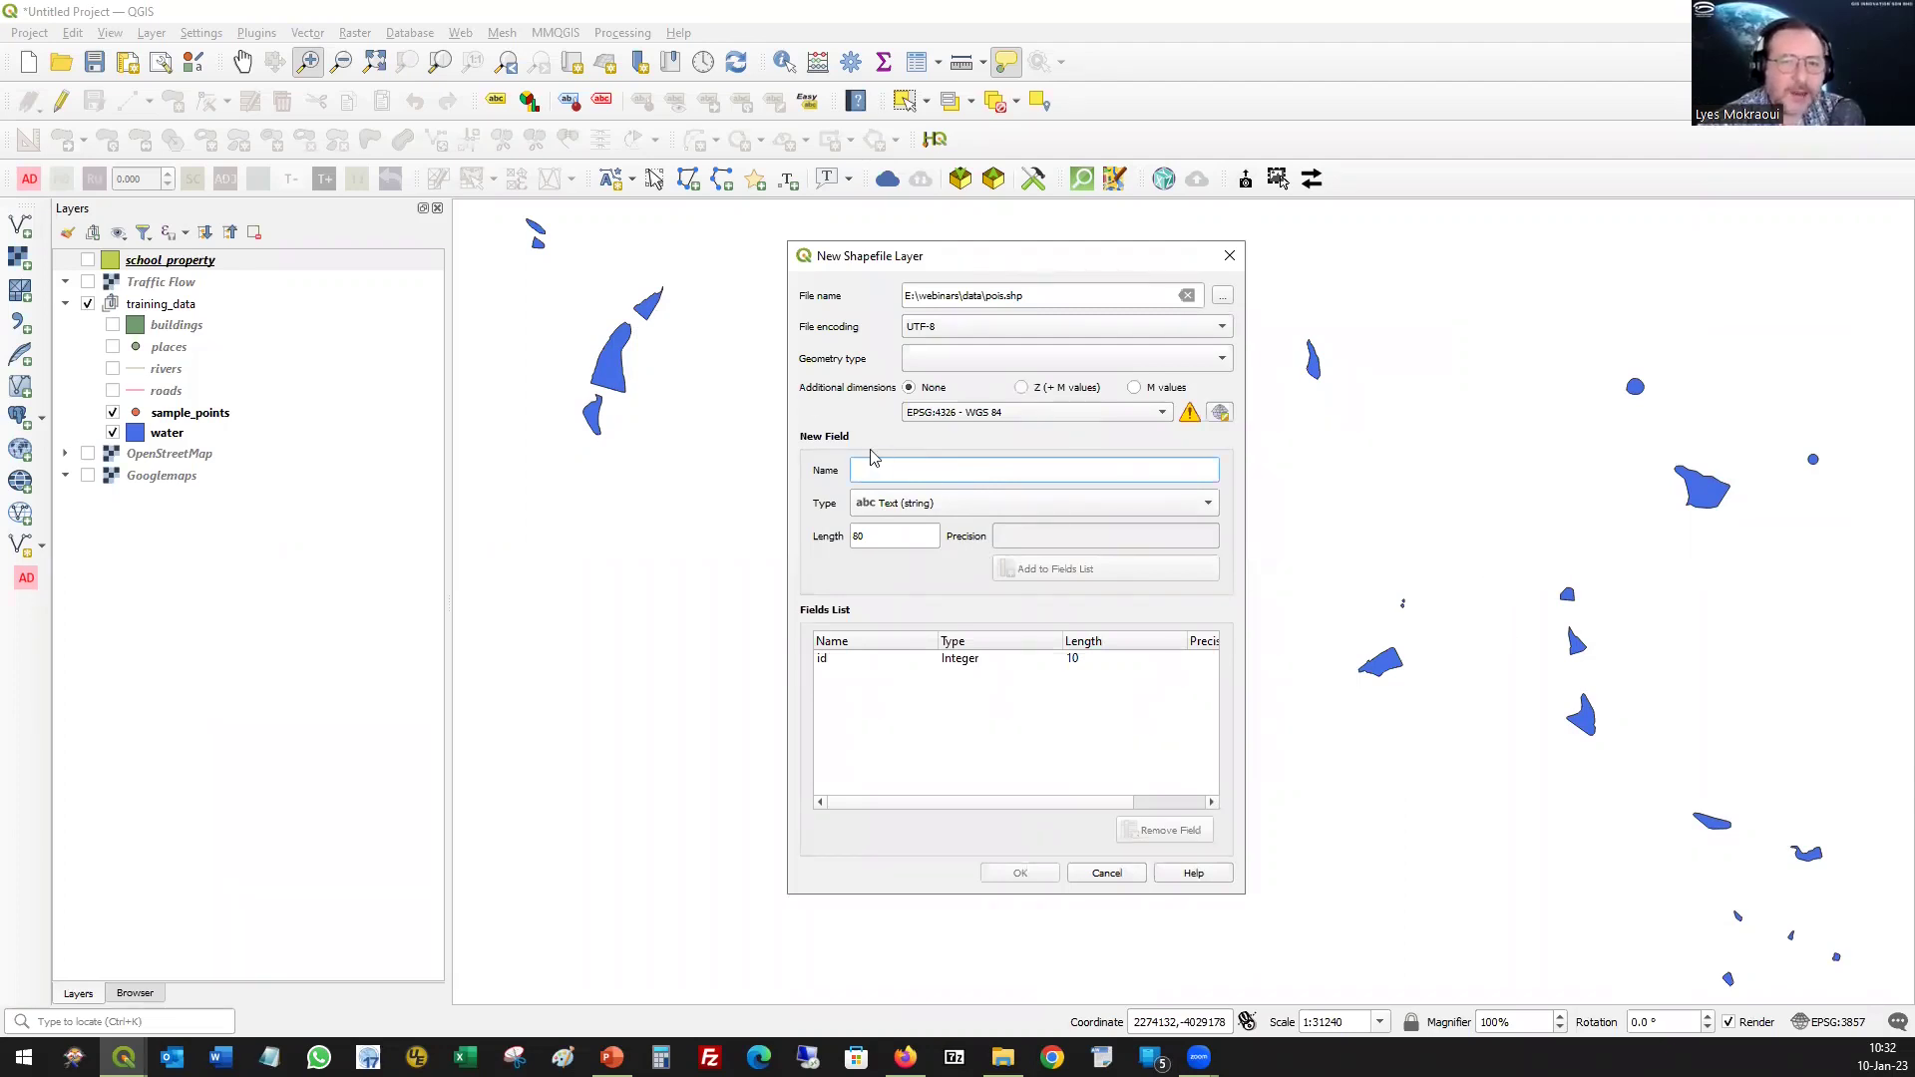
{"action": "left_click", "coordinate": [1222, 361]}
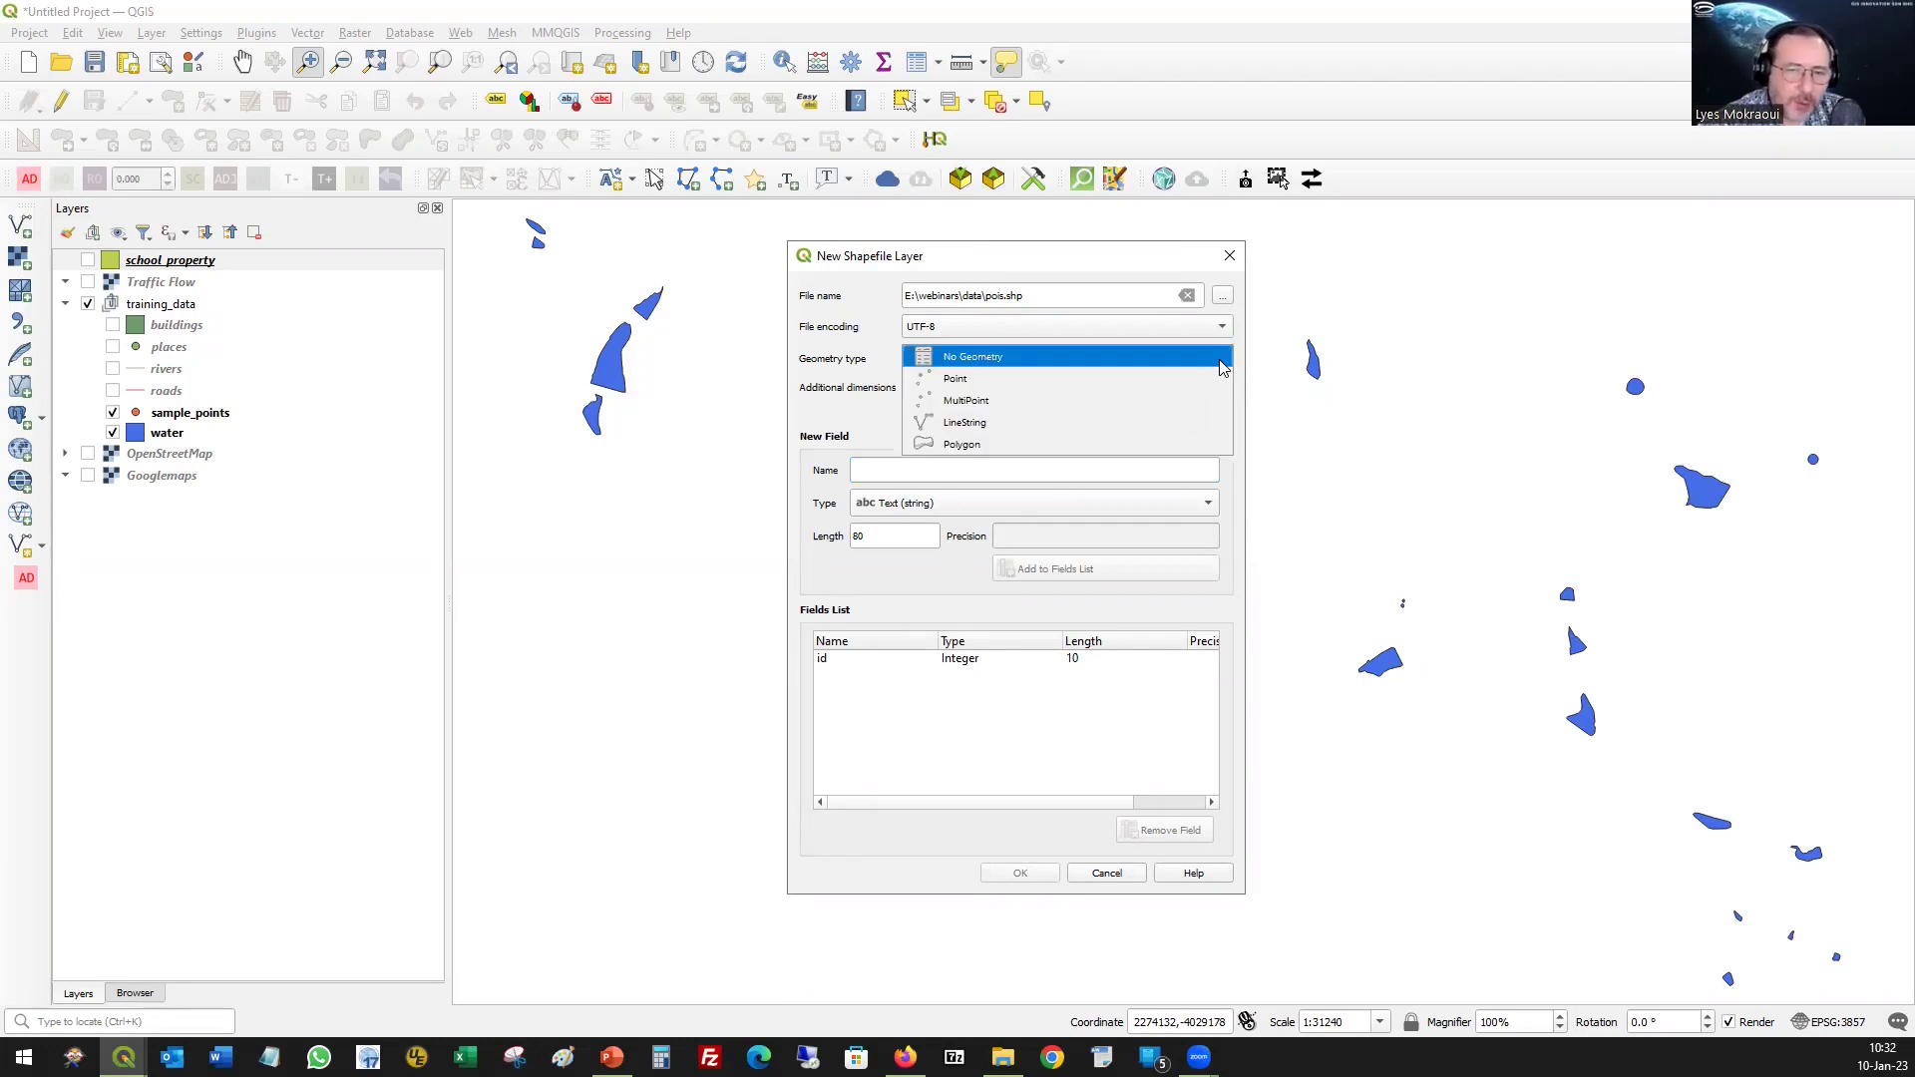
{"action": "left_click", "coordinate": [1012, 385]}
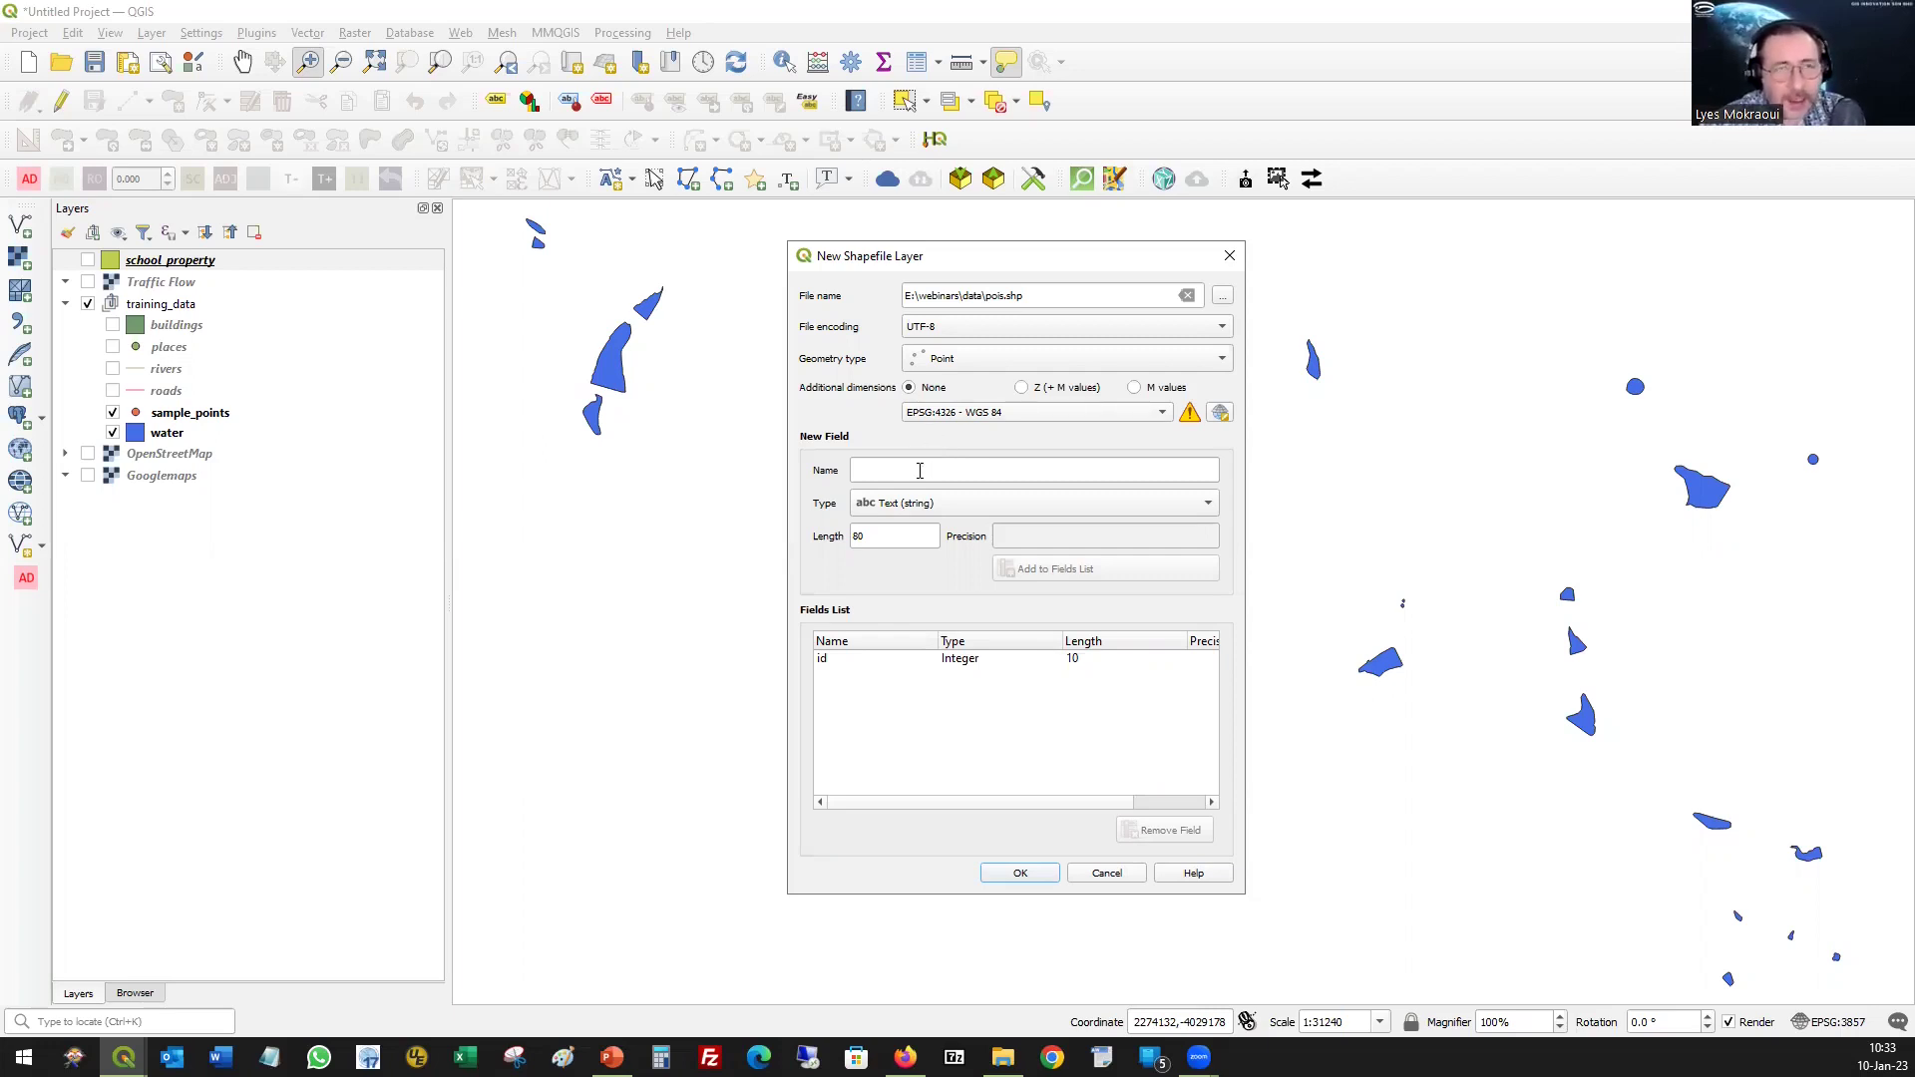
{"action": "left_click", "coordinate": [920, 470]}
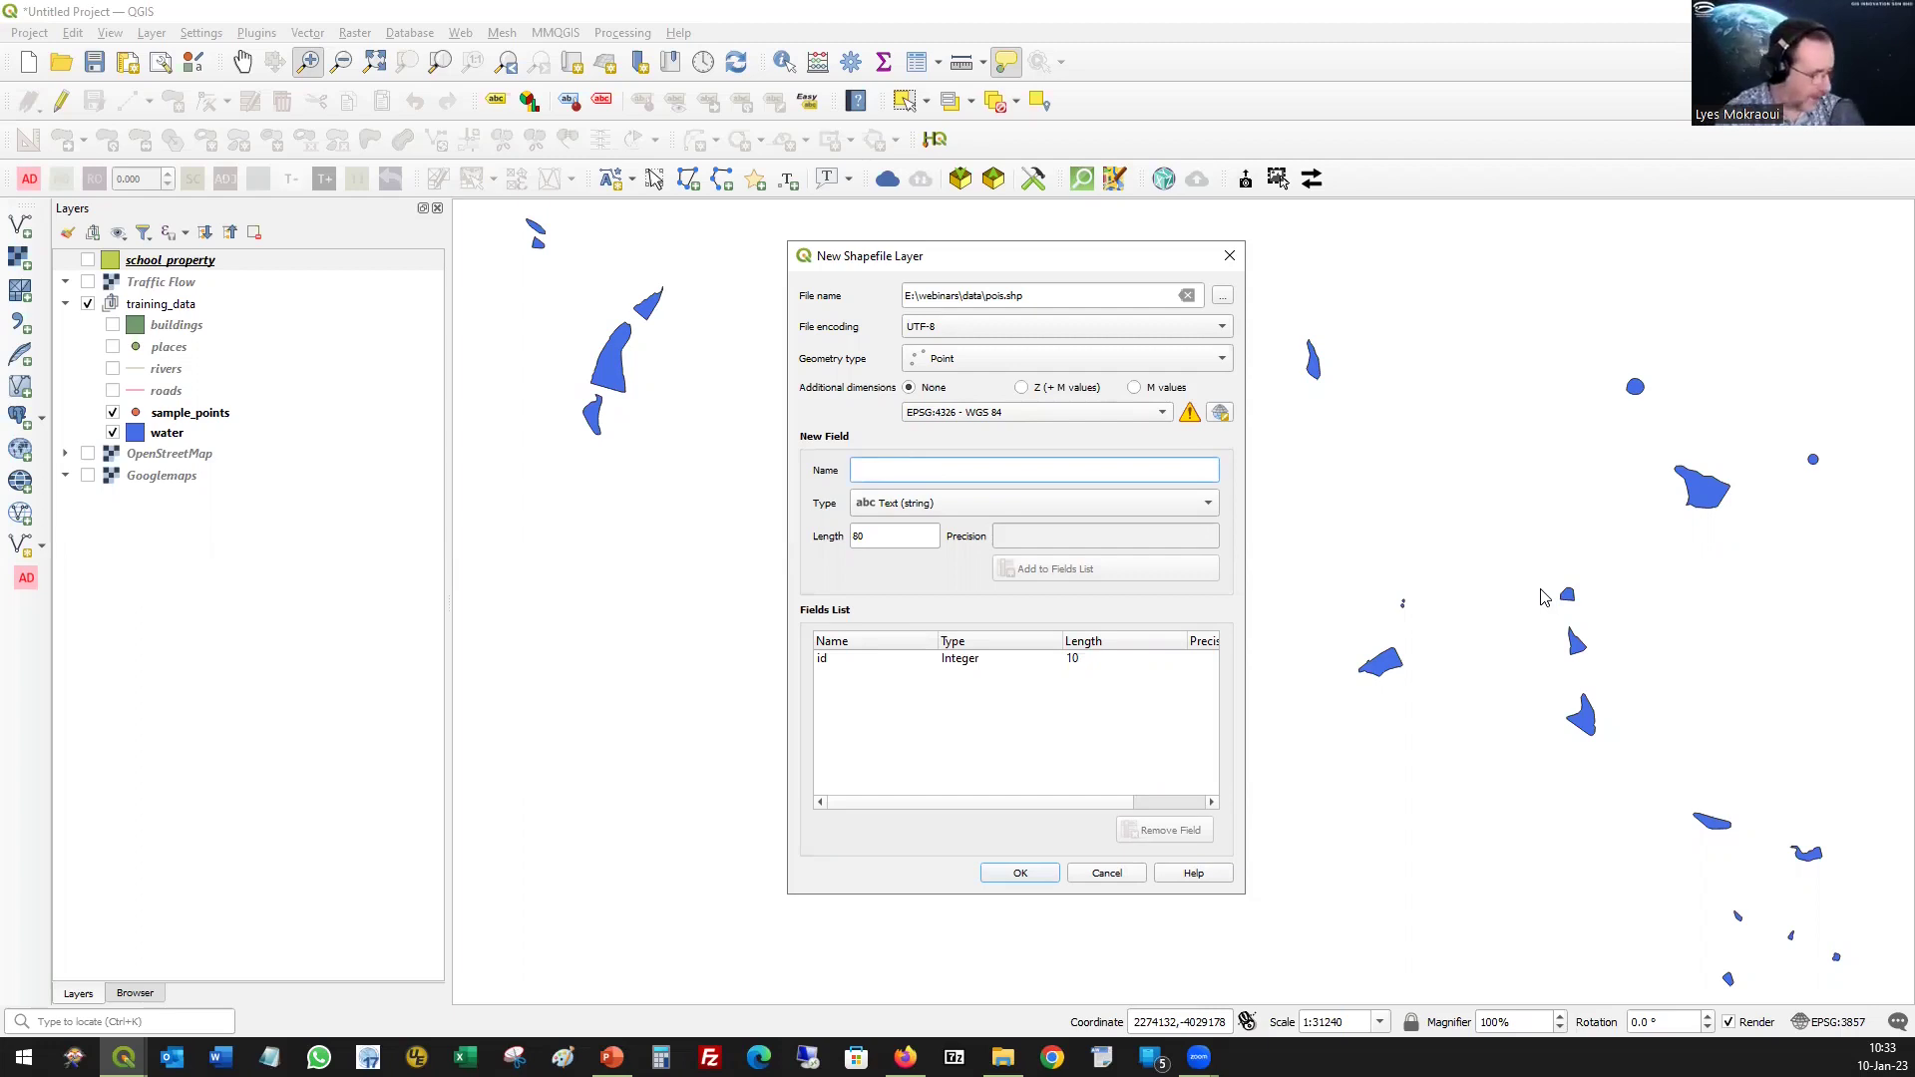
{"action": "type", "text": "ID"}
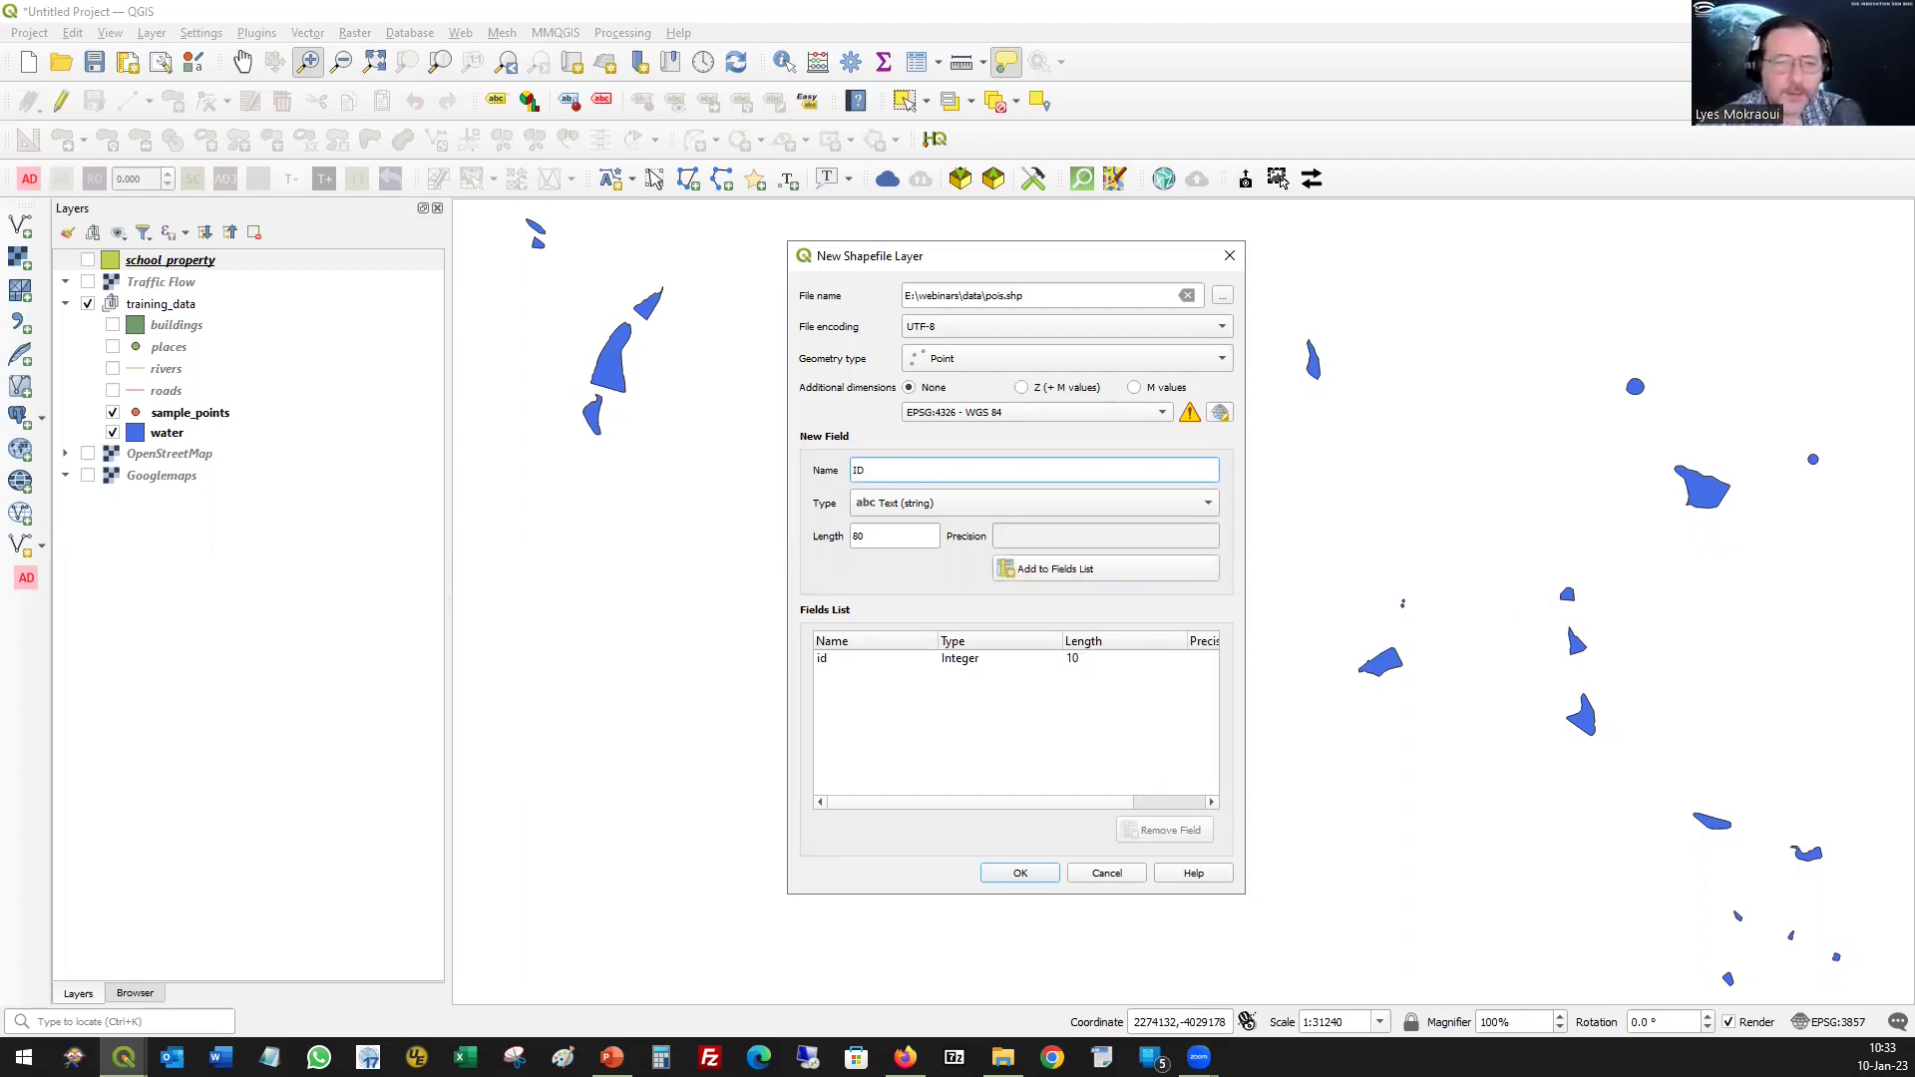
{"action": "left_click", "coordinate": [966, 507]}
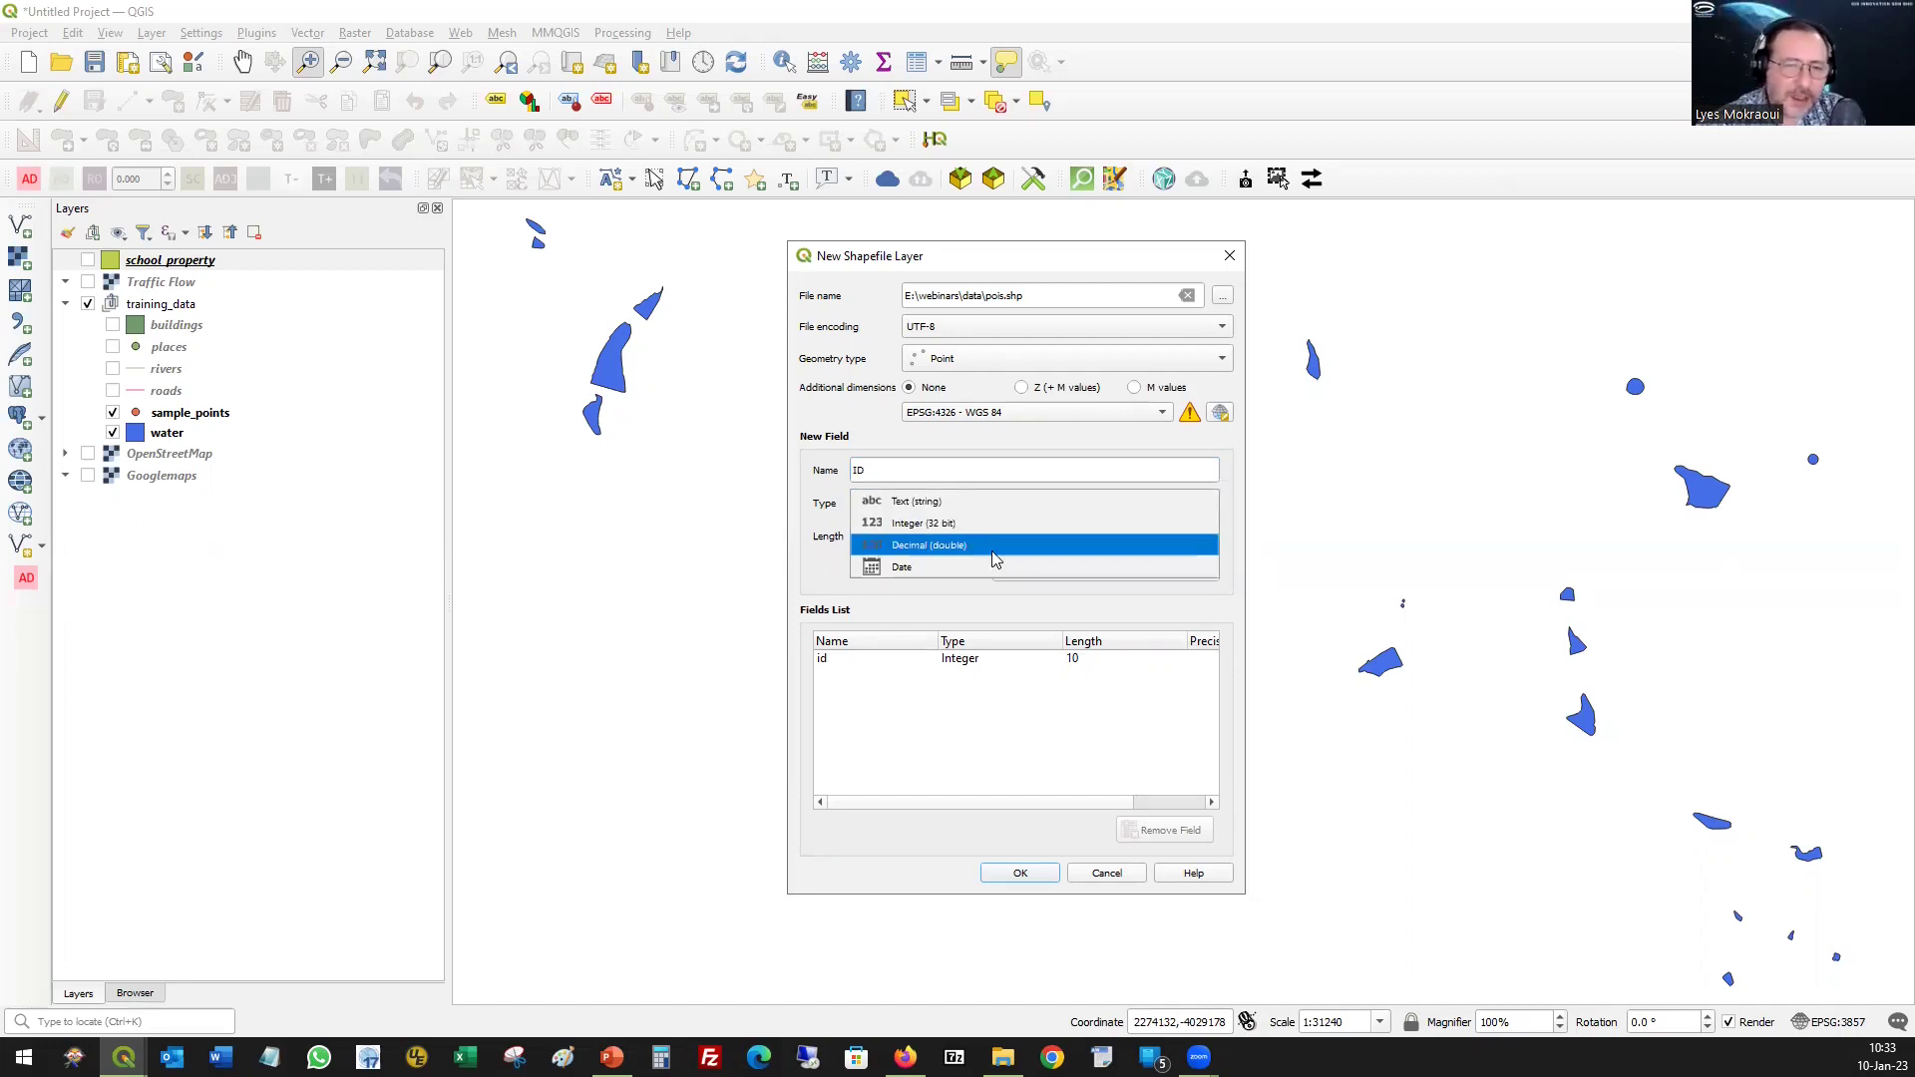
{"action": "left_click", "coordinate": [901, 252]}
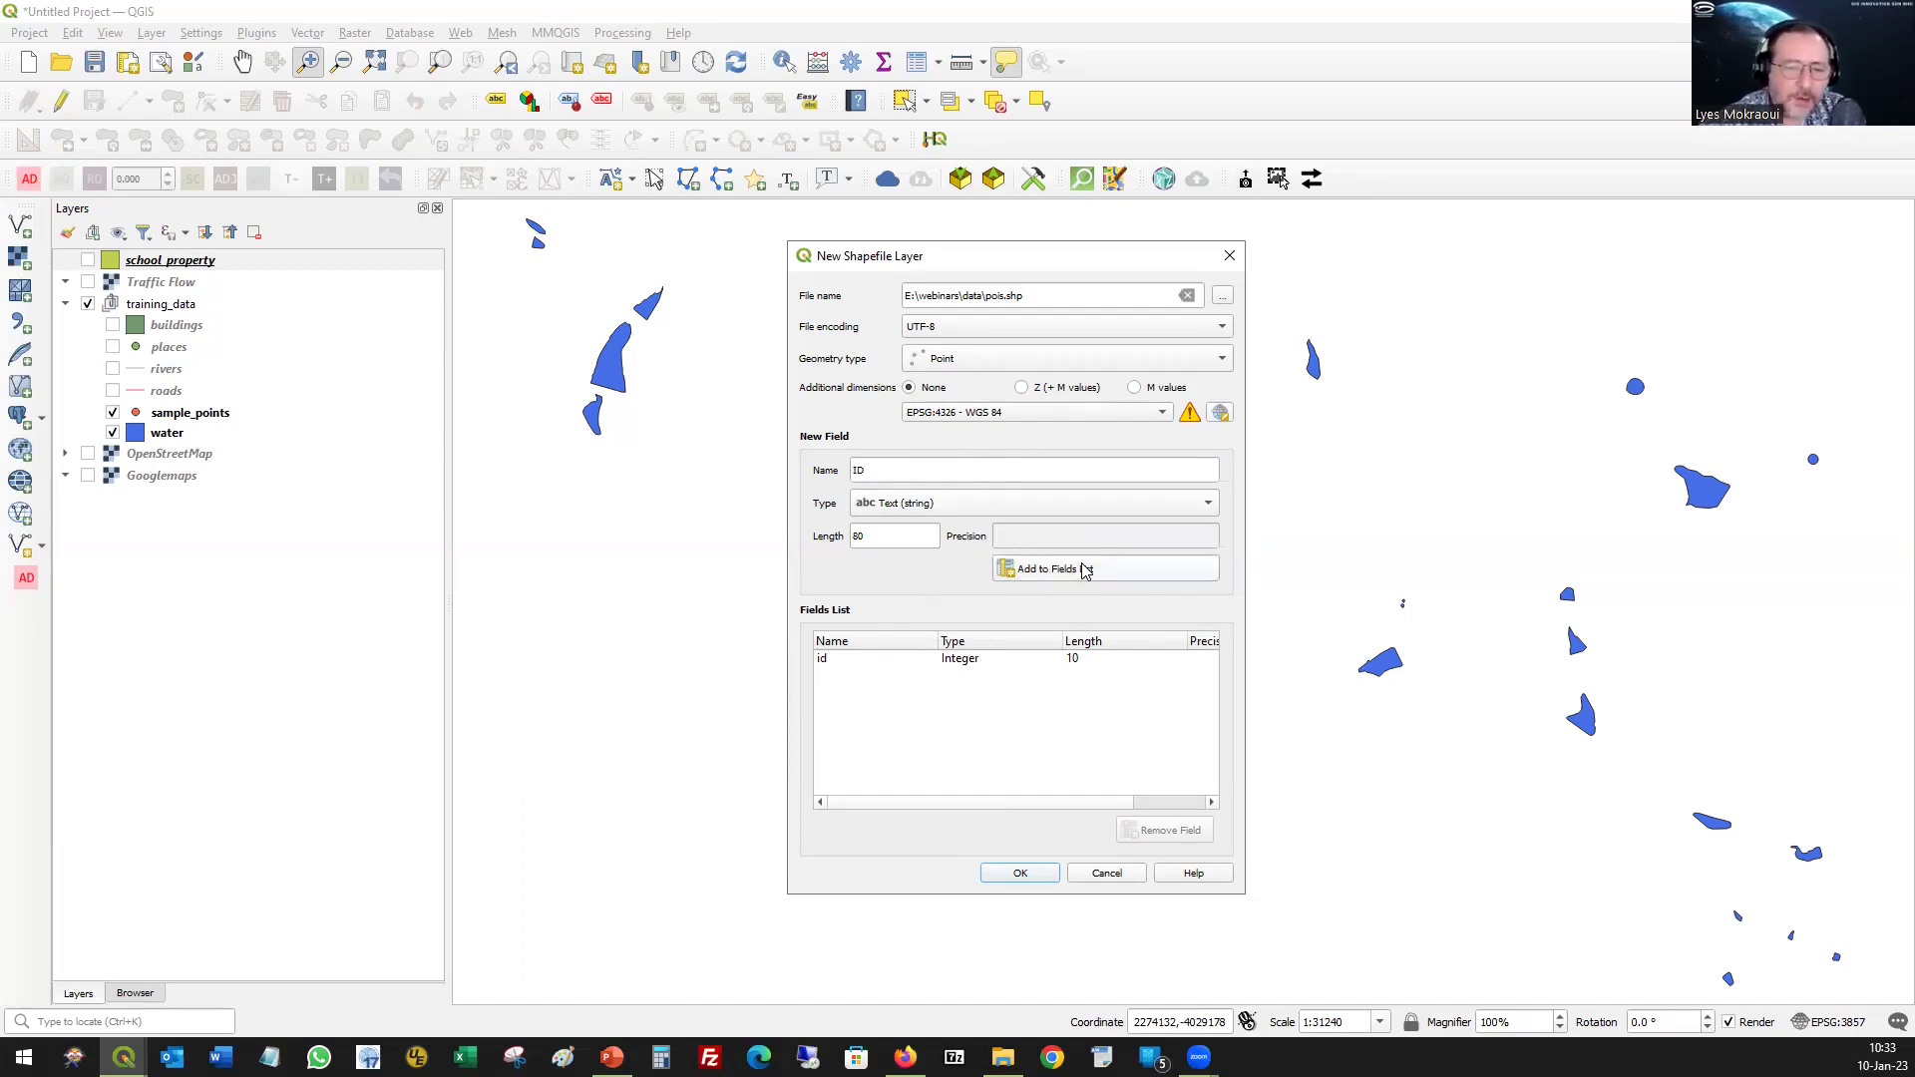
- Create the shapefile with an 80-character text field Name and decimal fields X and Y, each with length 20 and precision 6
{"action": "left_click_drag", "start_coordinate": [893, 469], "coordinate": [794, 466]}
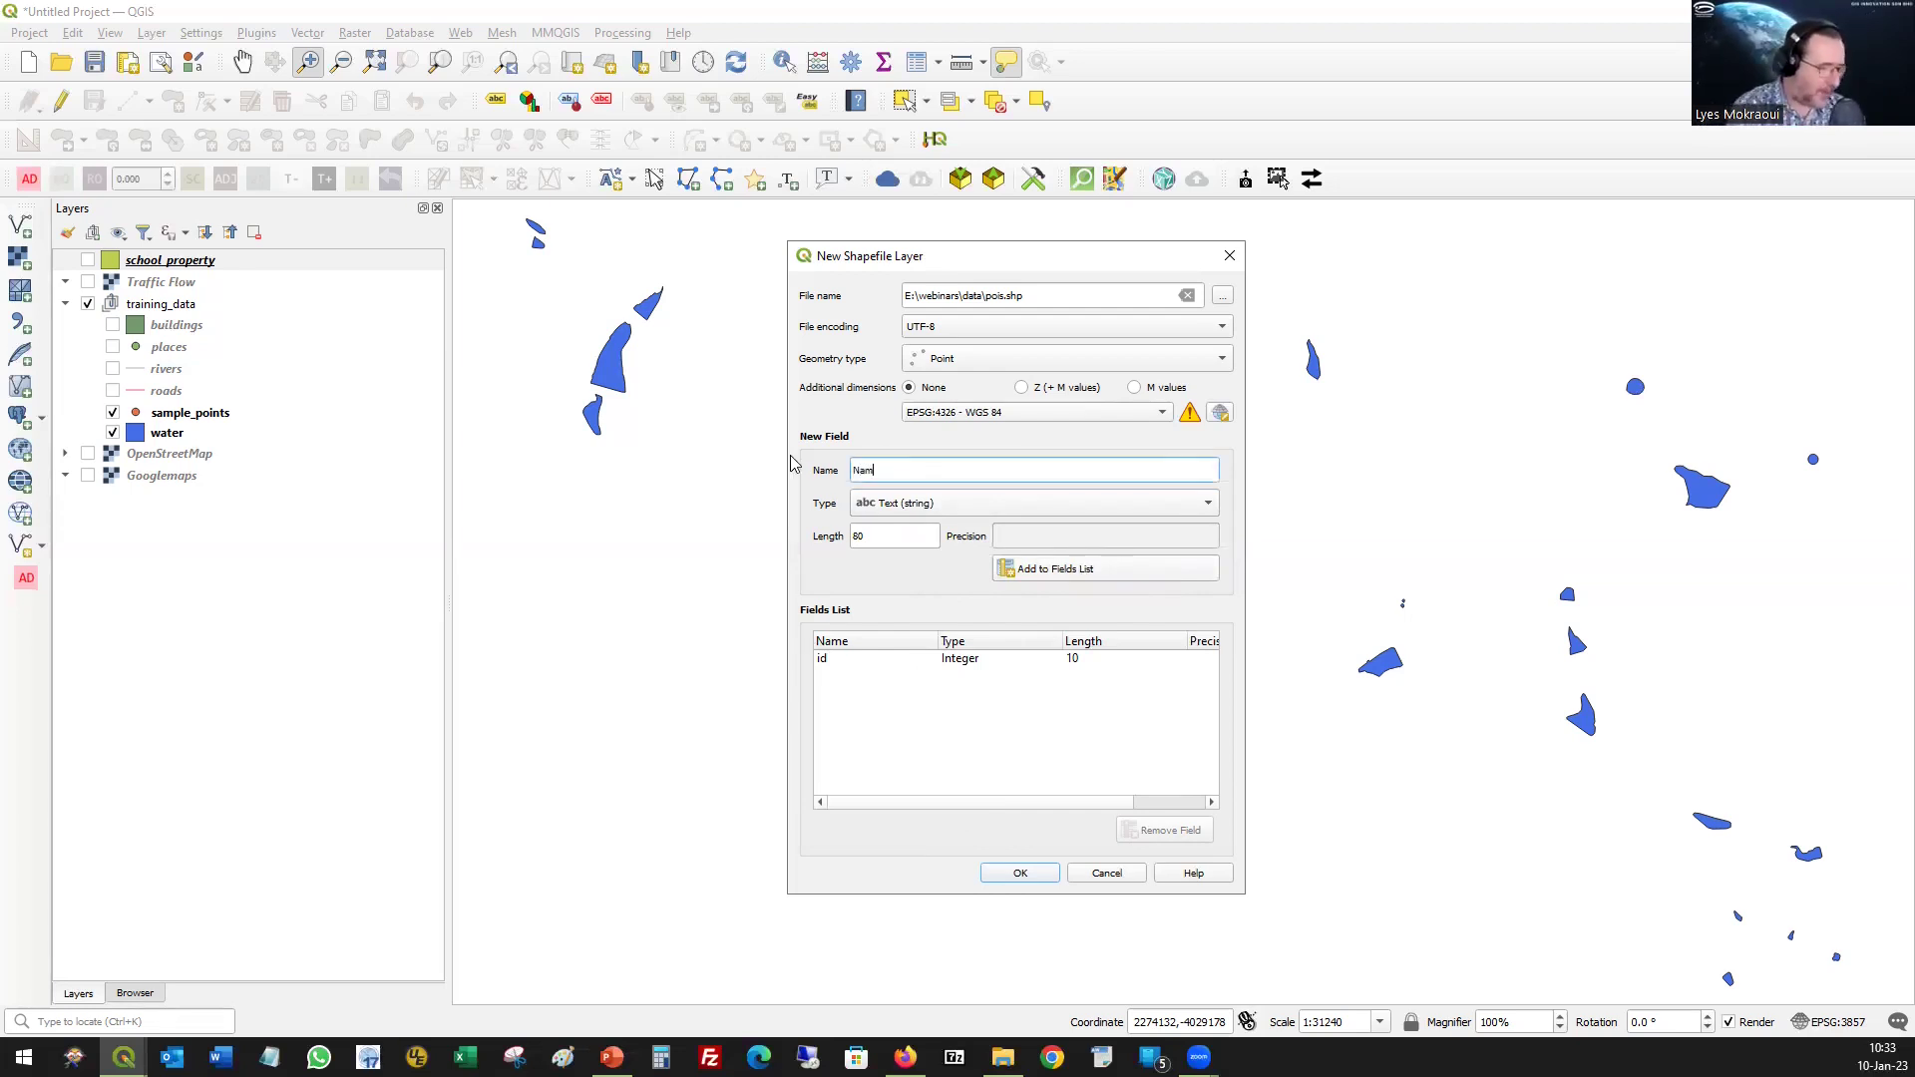
{"action": "left_click", "coordinate": [1076, 572]}
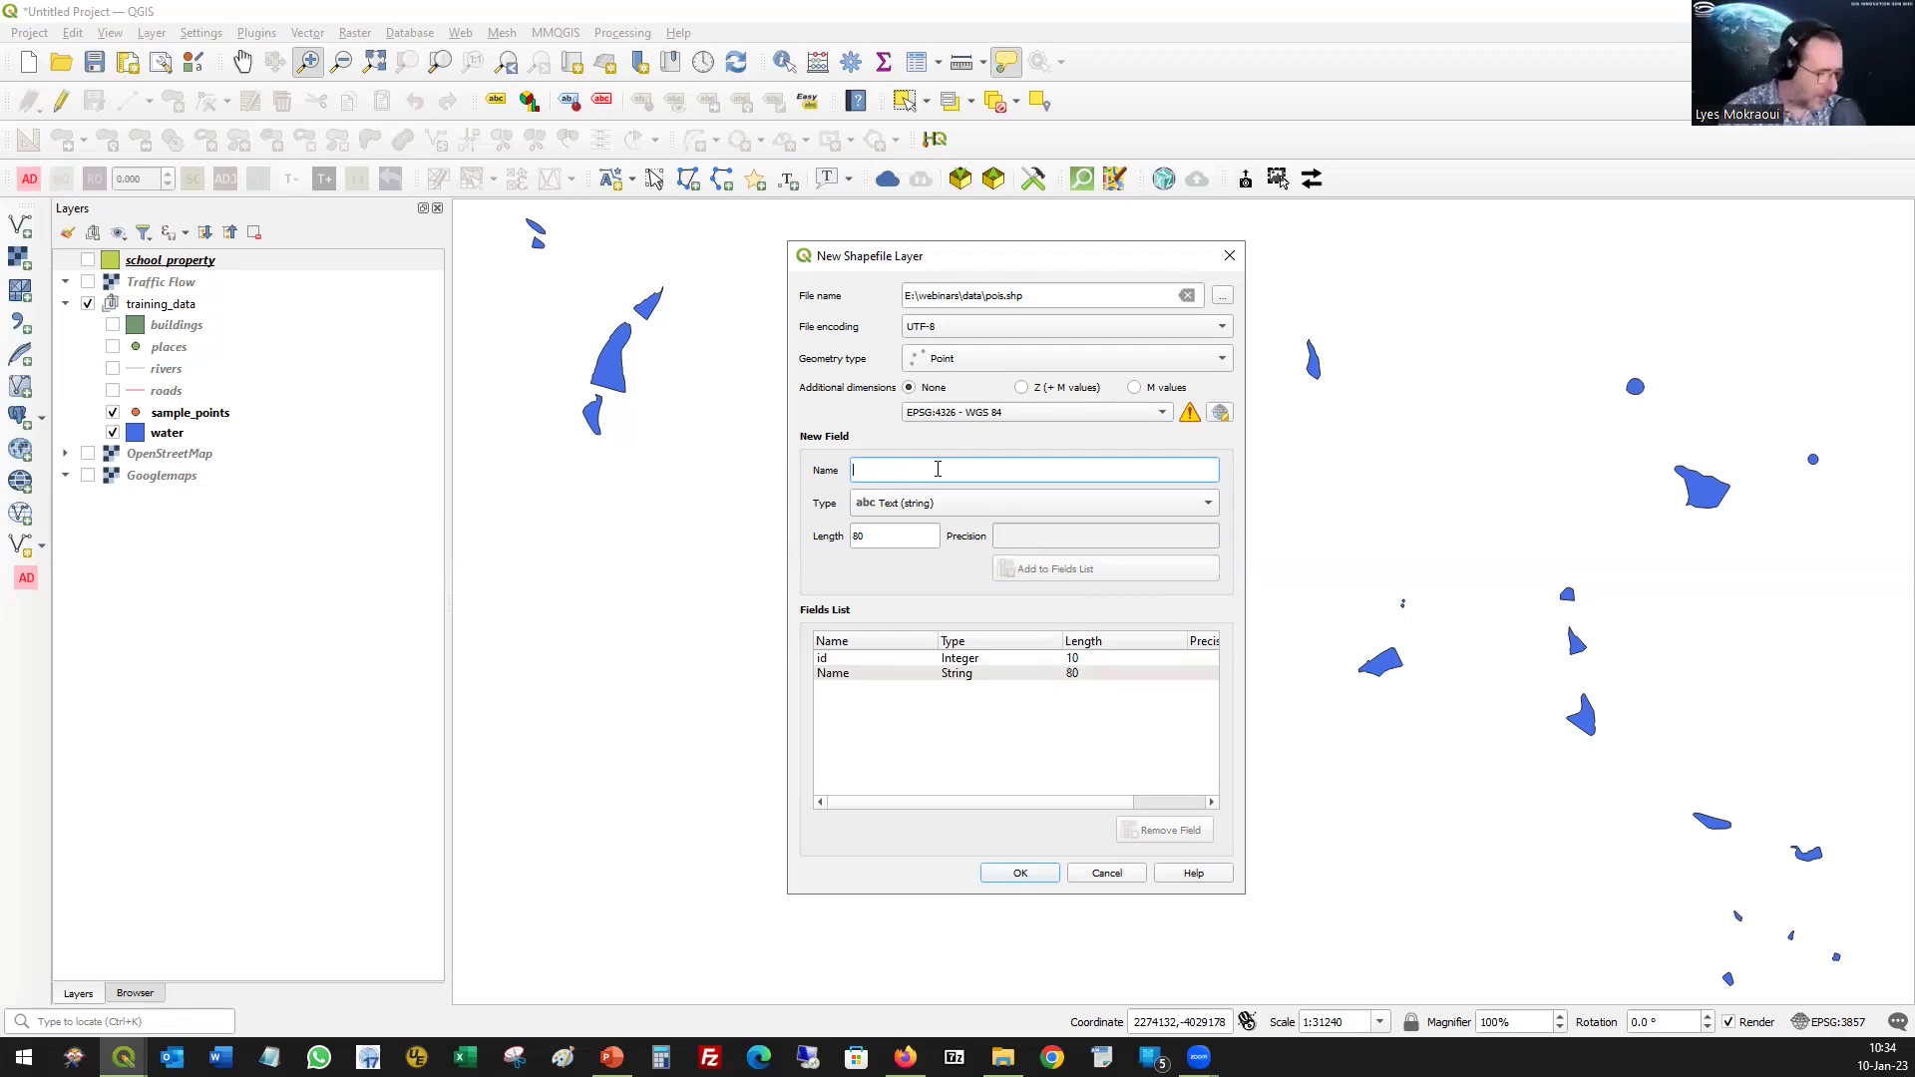
{"action": "type", "text": "X"}
{"action": "left_click", "coordinate": [952, 507]}
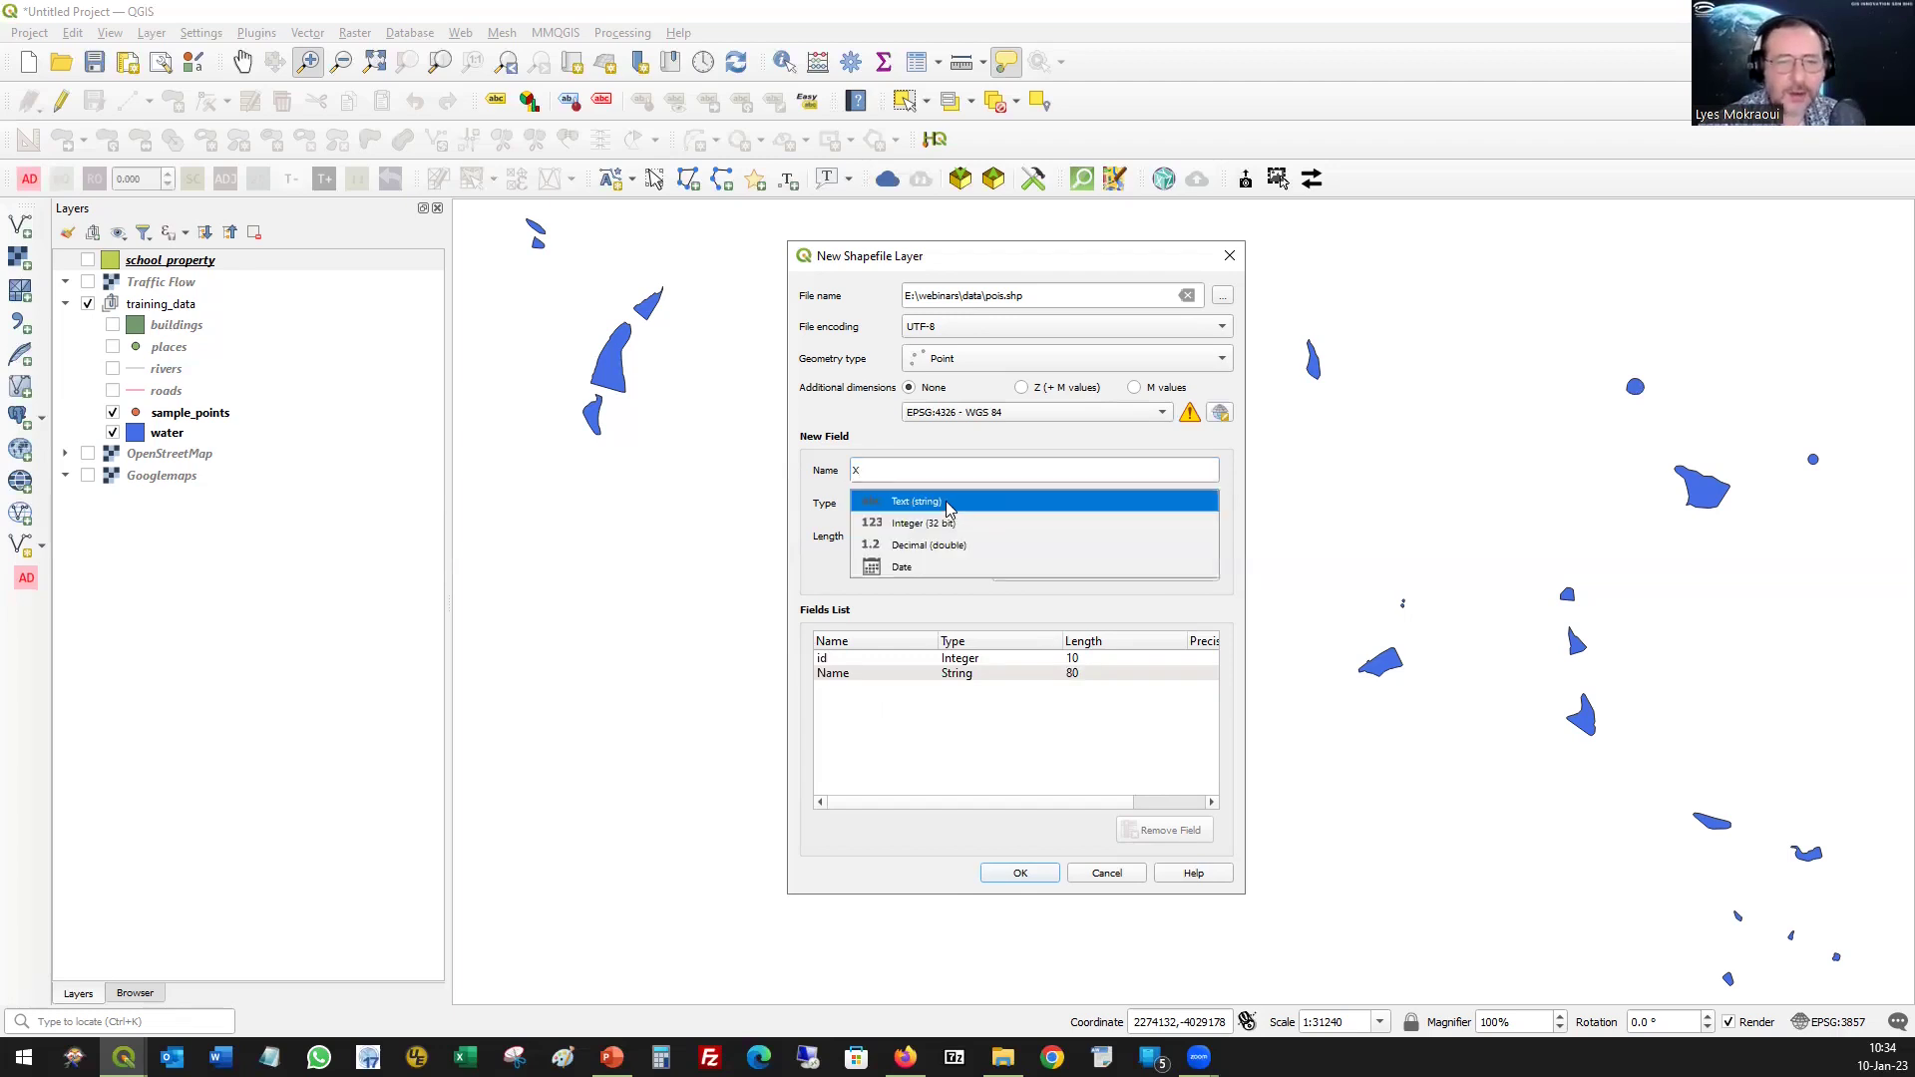
{"action": "left_click", "coordinate": [982, 550]}
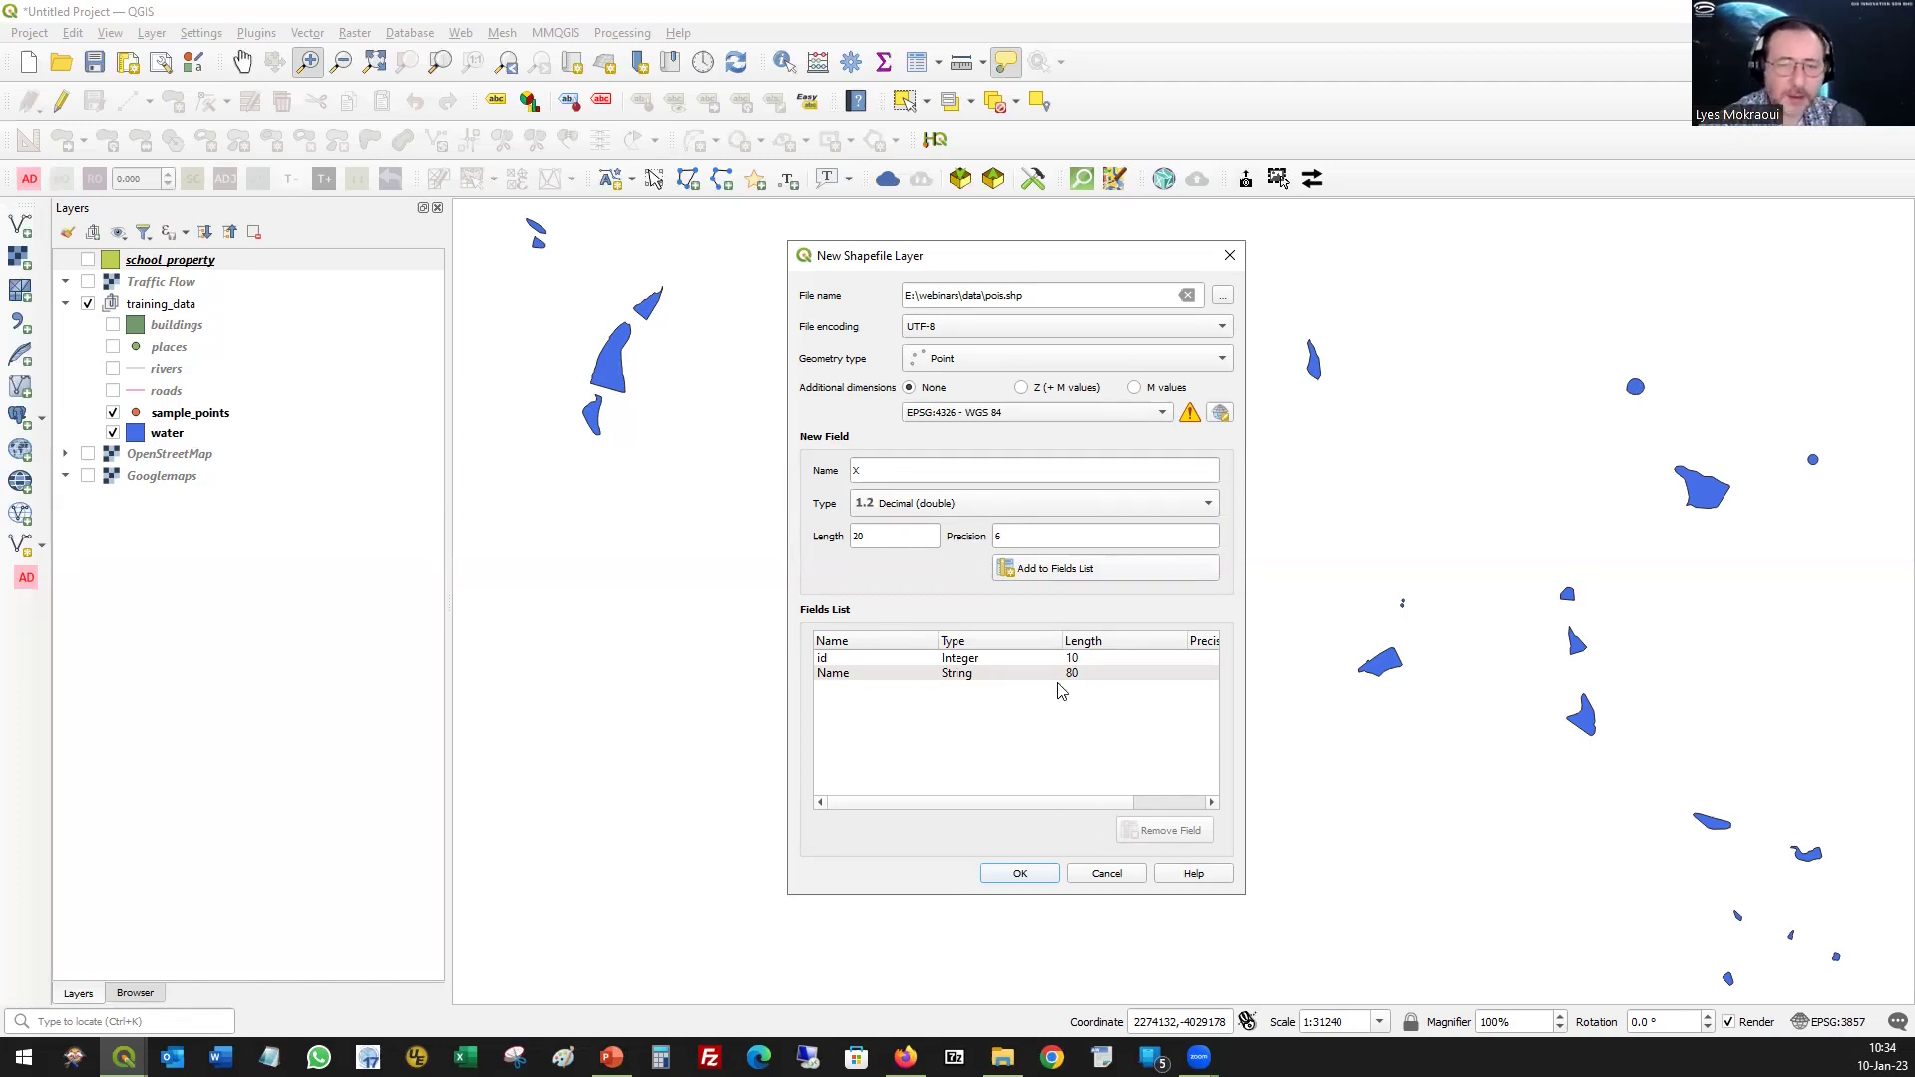
{"action": "left_click", "coordinate": [1044, 575]}
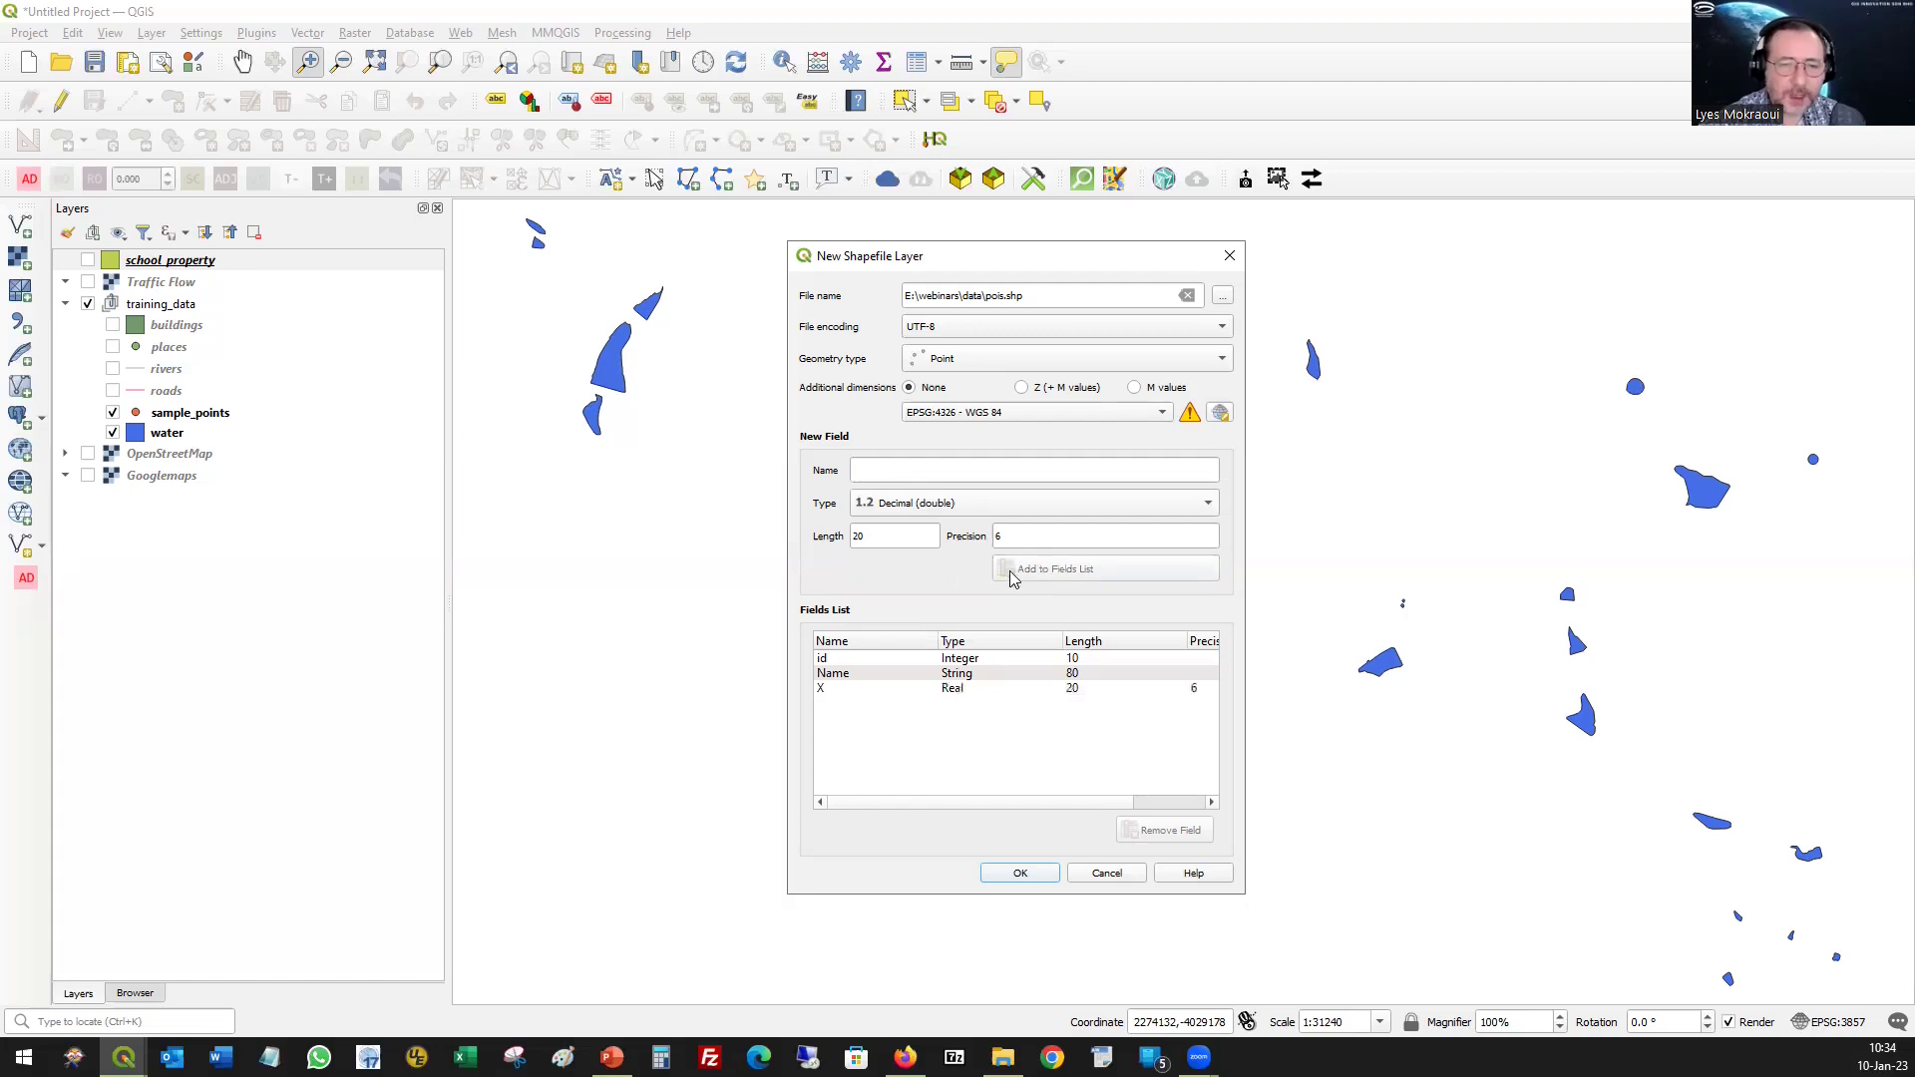
{"action": "type", "text": "Y"}
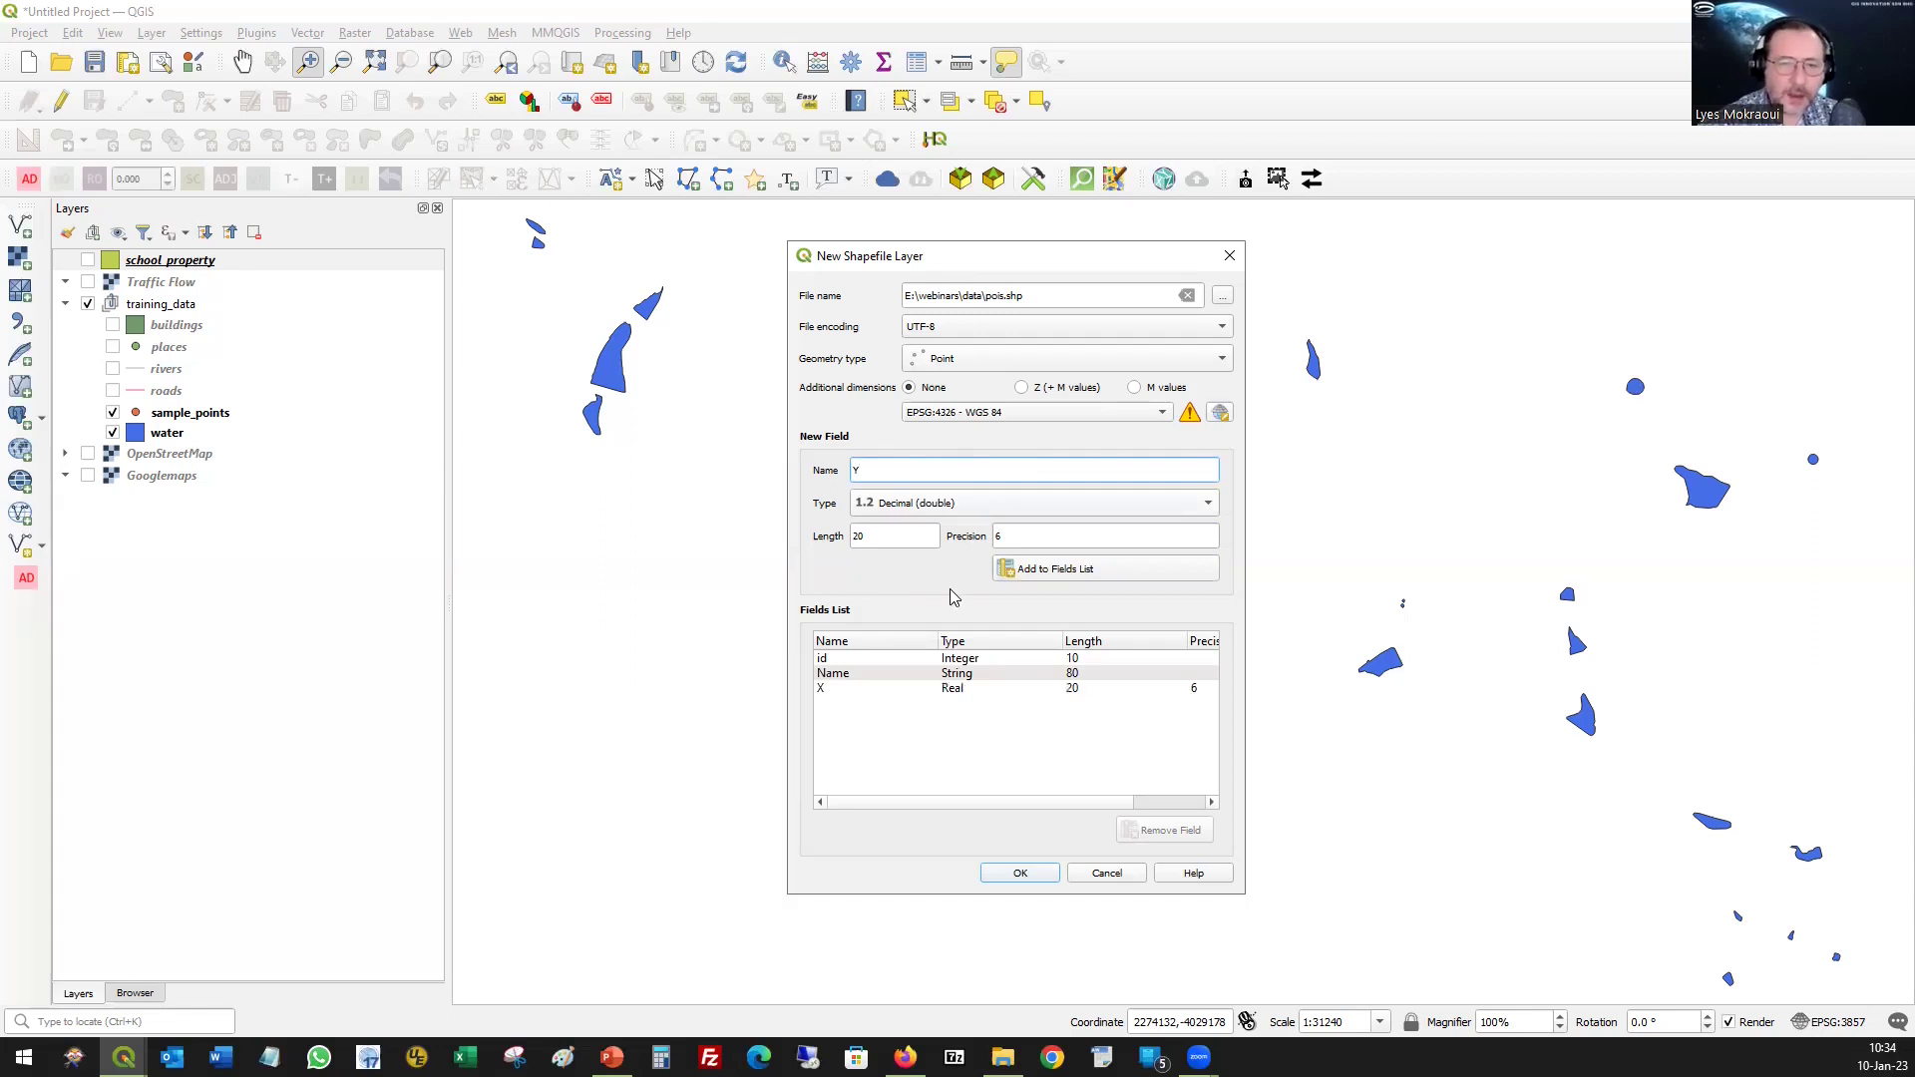
{"action": "left_click", "coordinate": [1042, 572]}
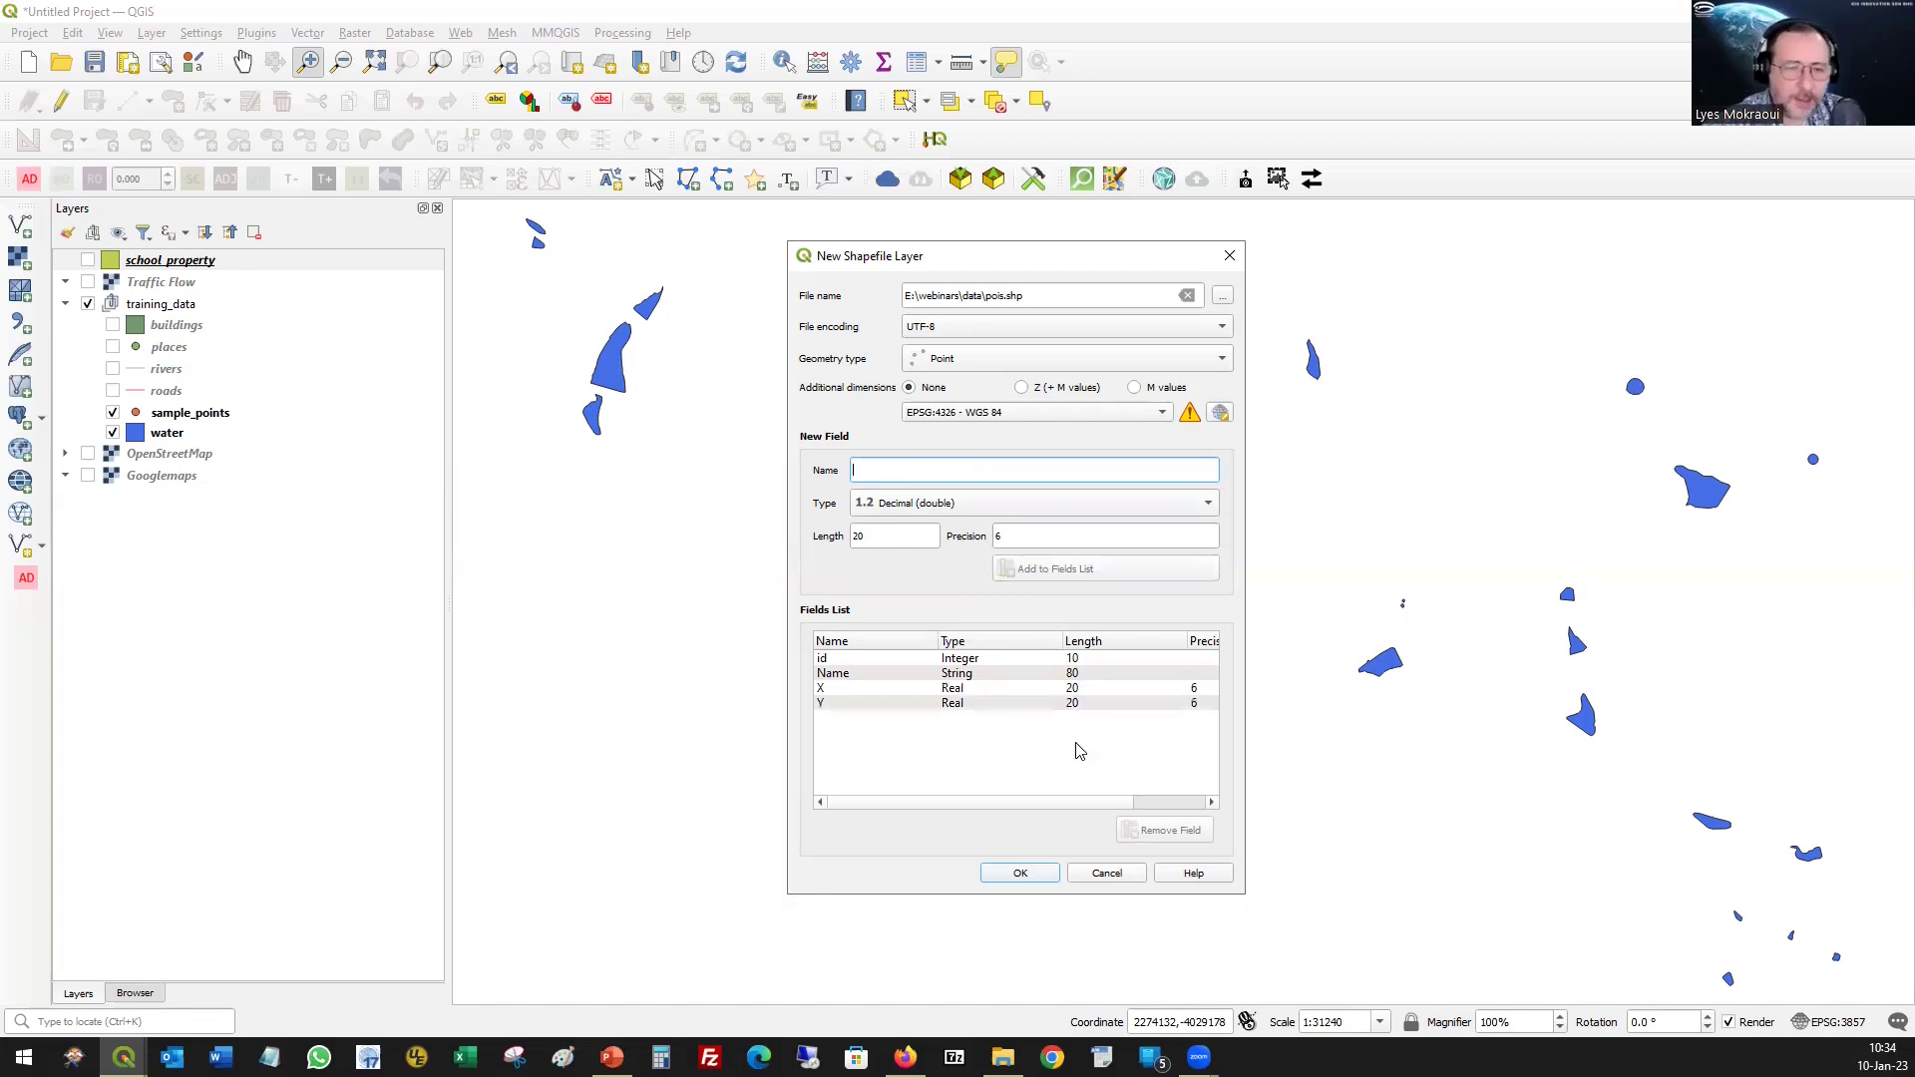
{"action": "left_click", "coordinate": [1015, 874]}
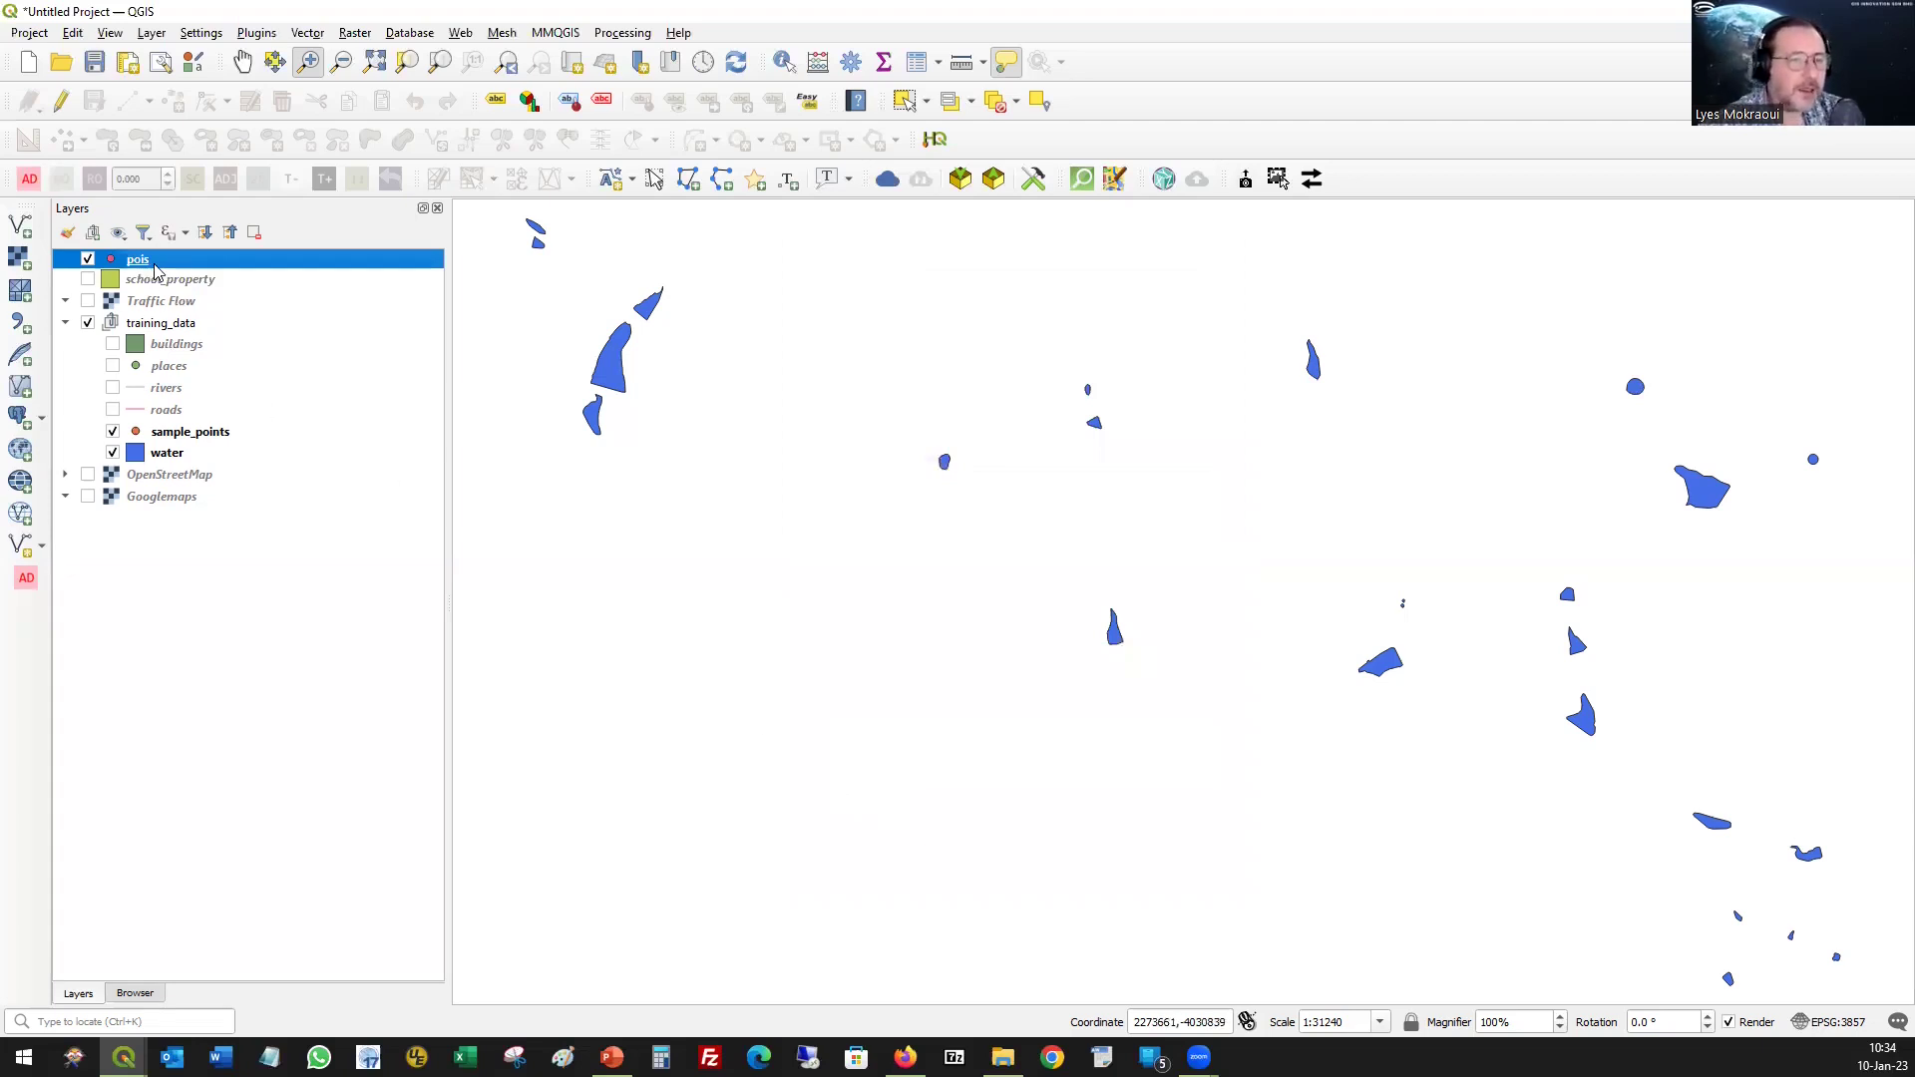
- Rename the pois layer as Point of Interest
{"action": "left_click", "coordinate": [183, 259]}
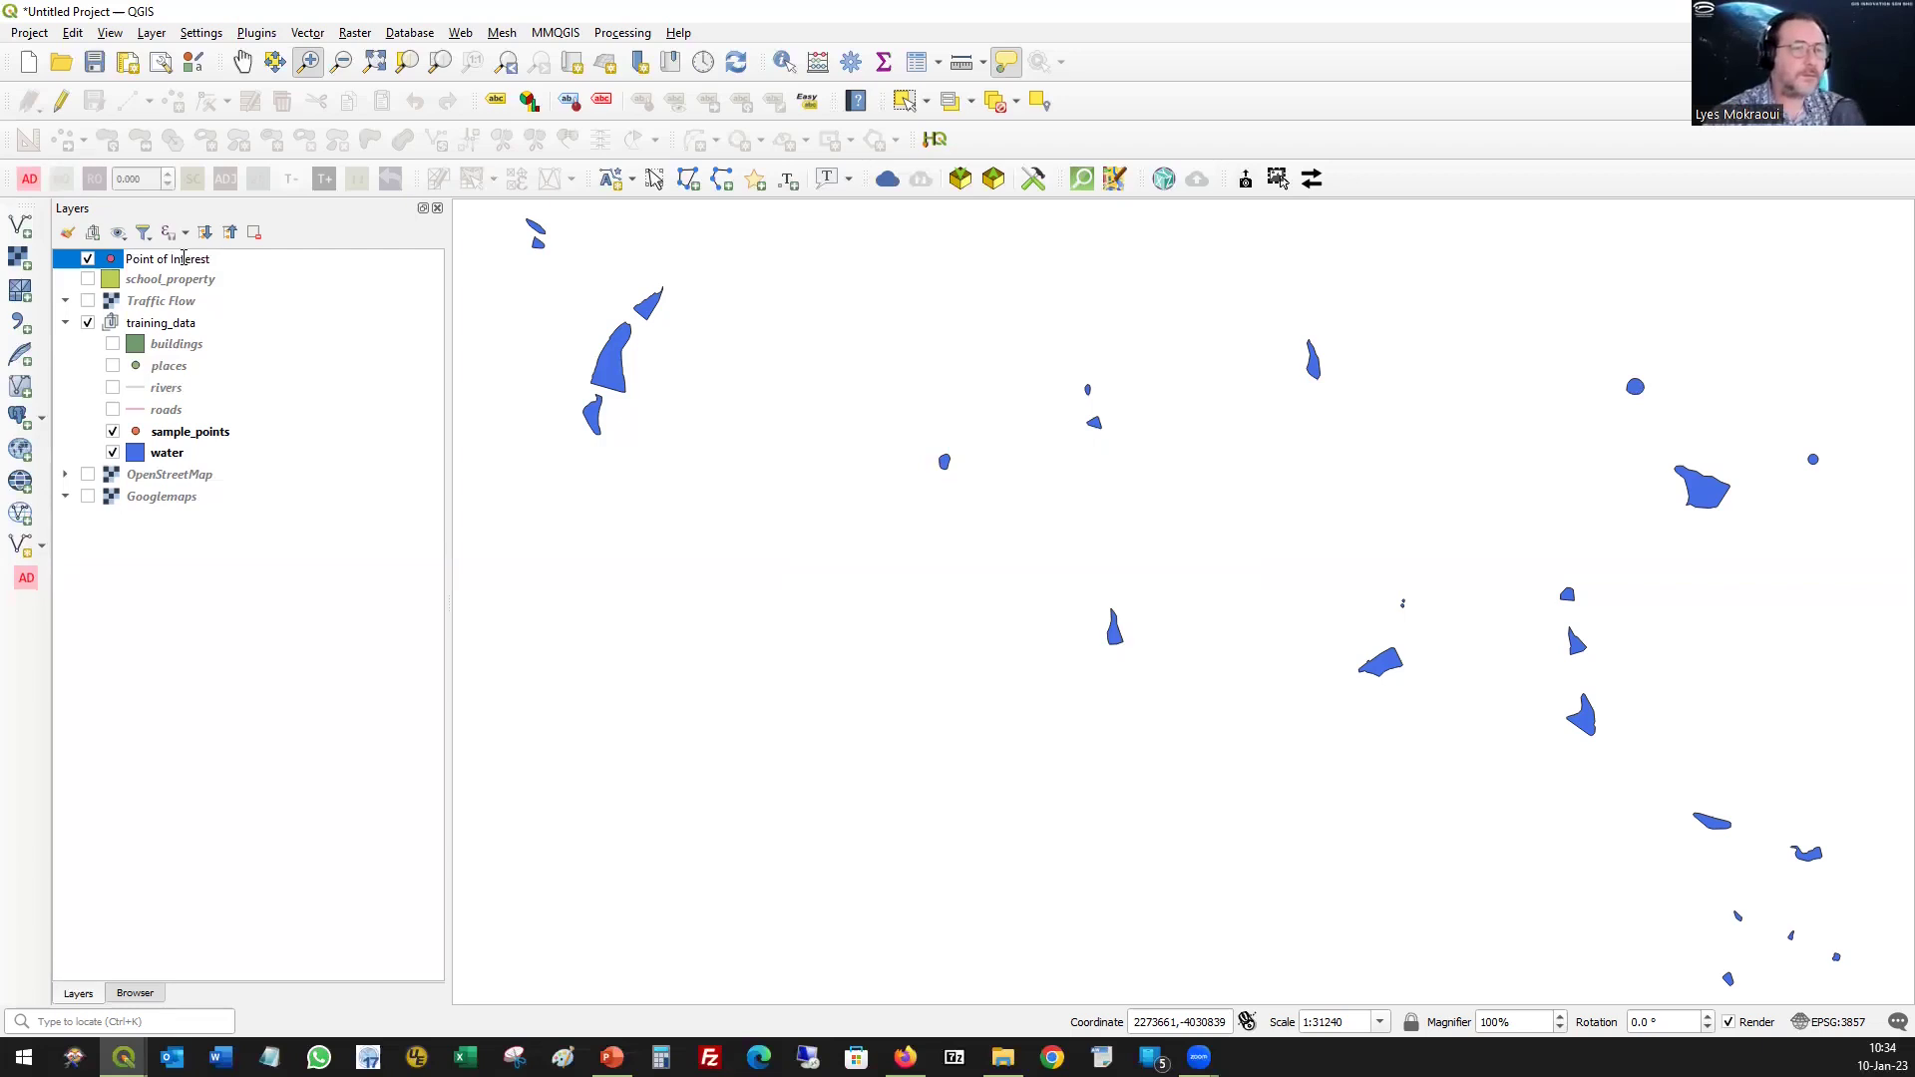
{"action": "key", "text": "Return"}
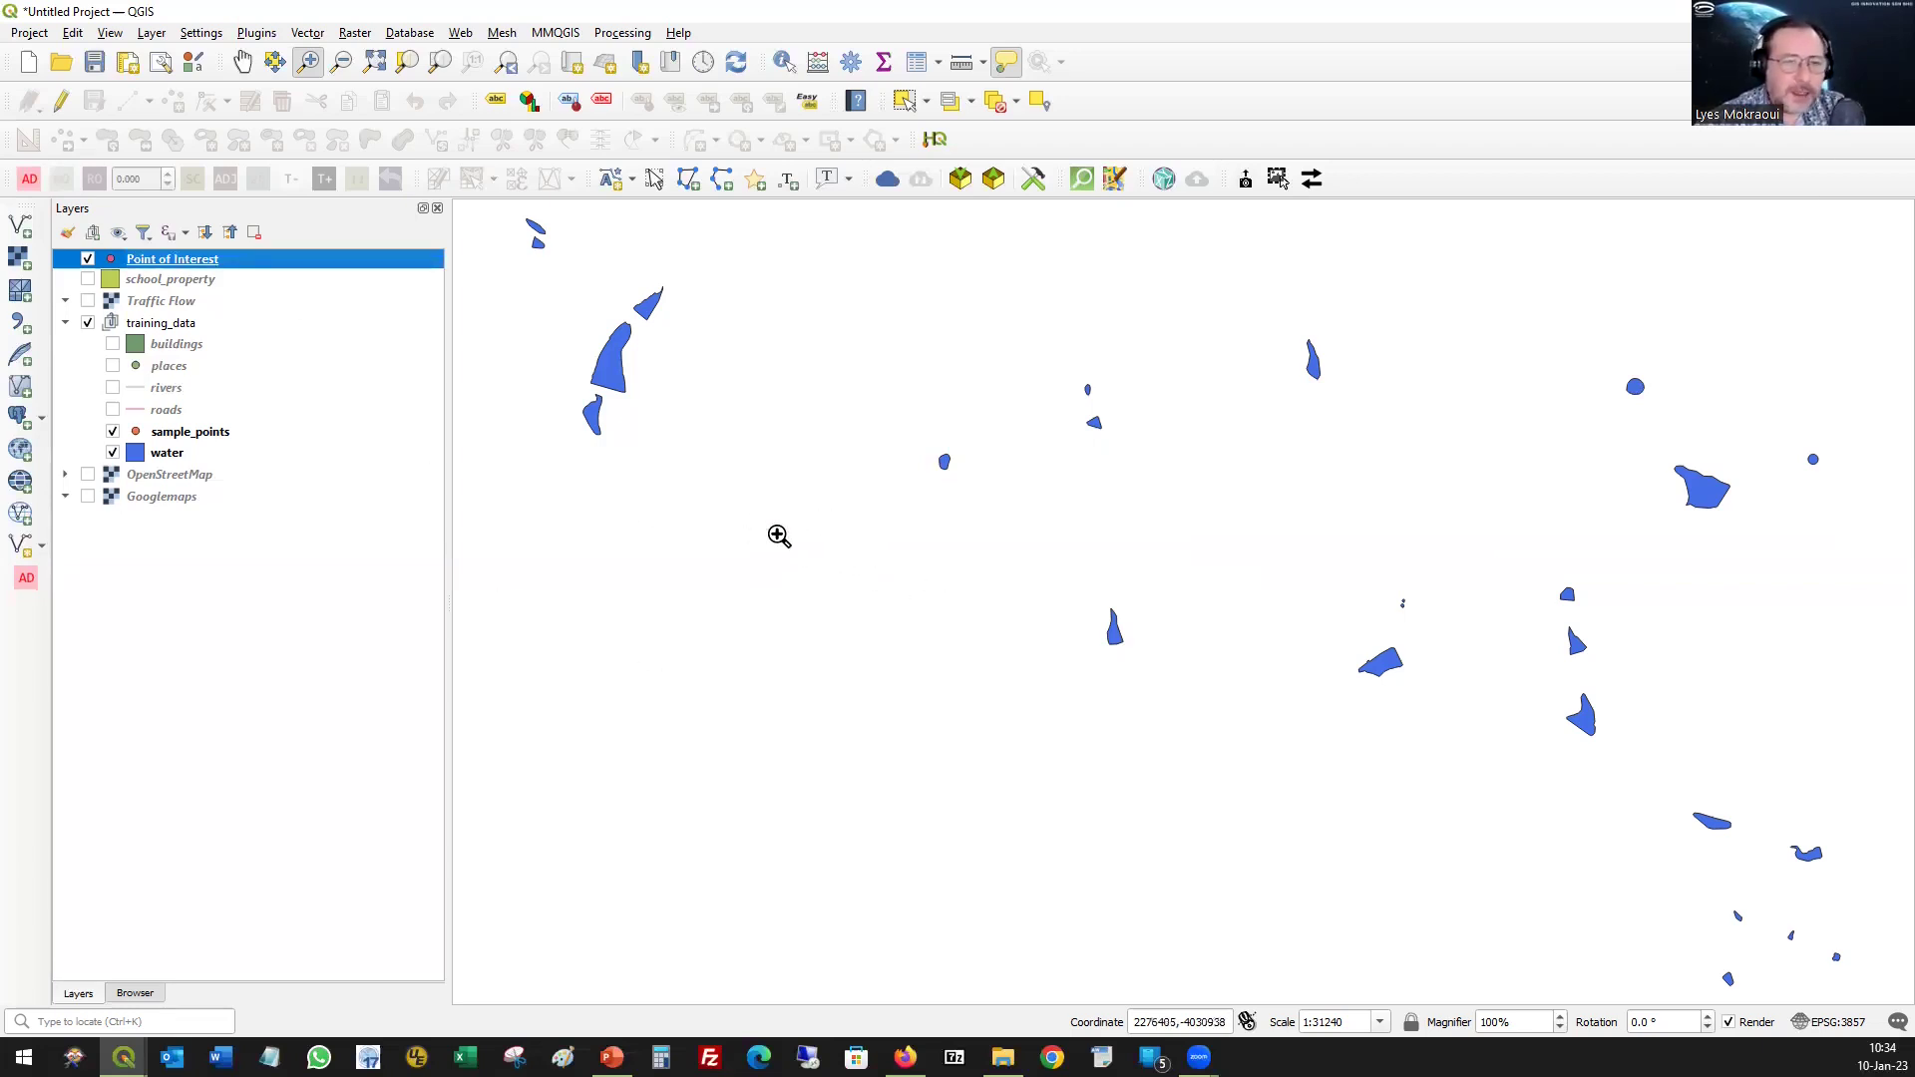
- Turn off the training_data group, turn on the OpenStreetMap basemap and bring the Kuala Lumpur area into view
{"action": "left_click", "coordinate": [88, 323]}
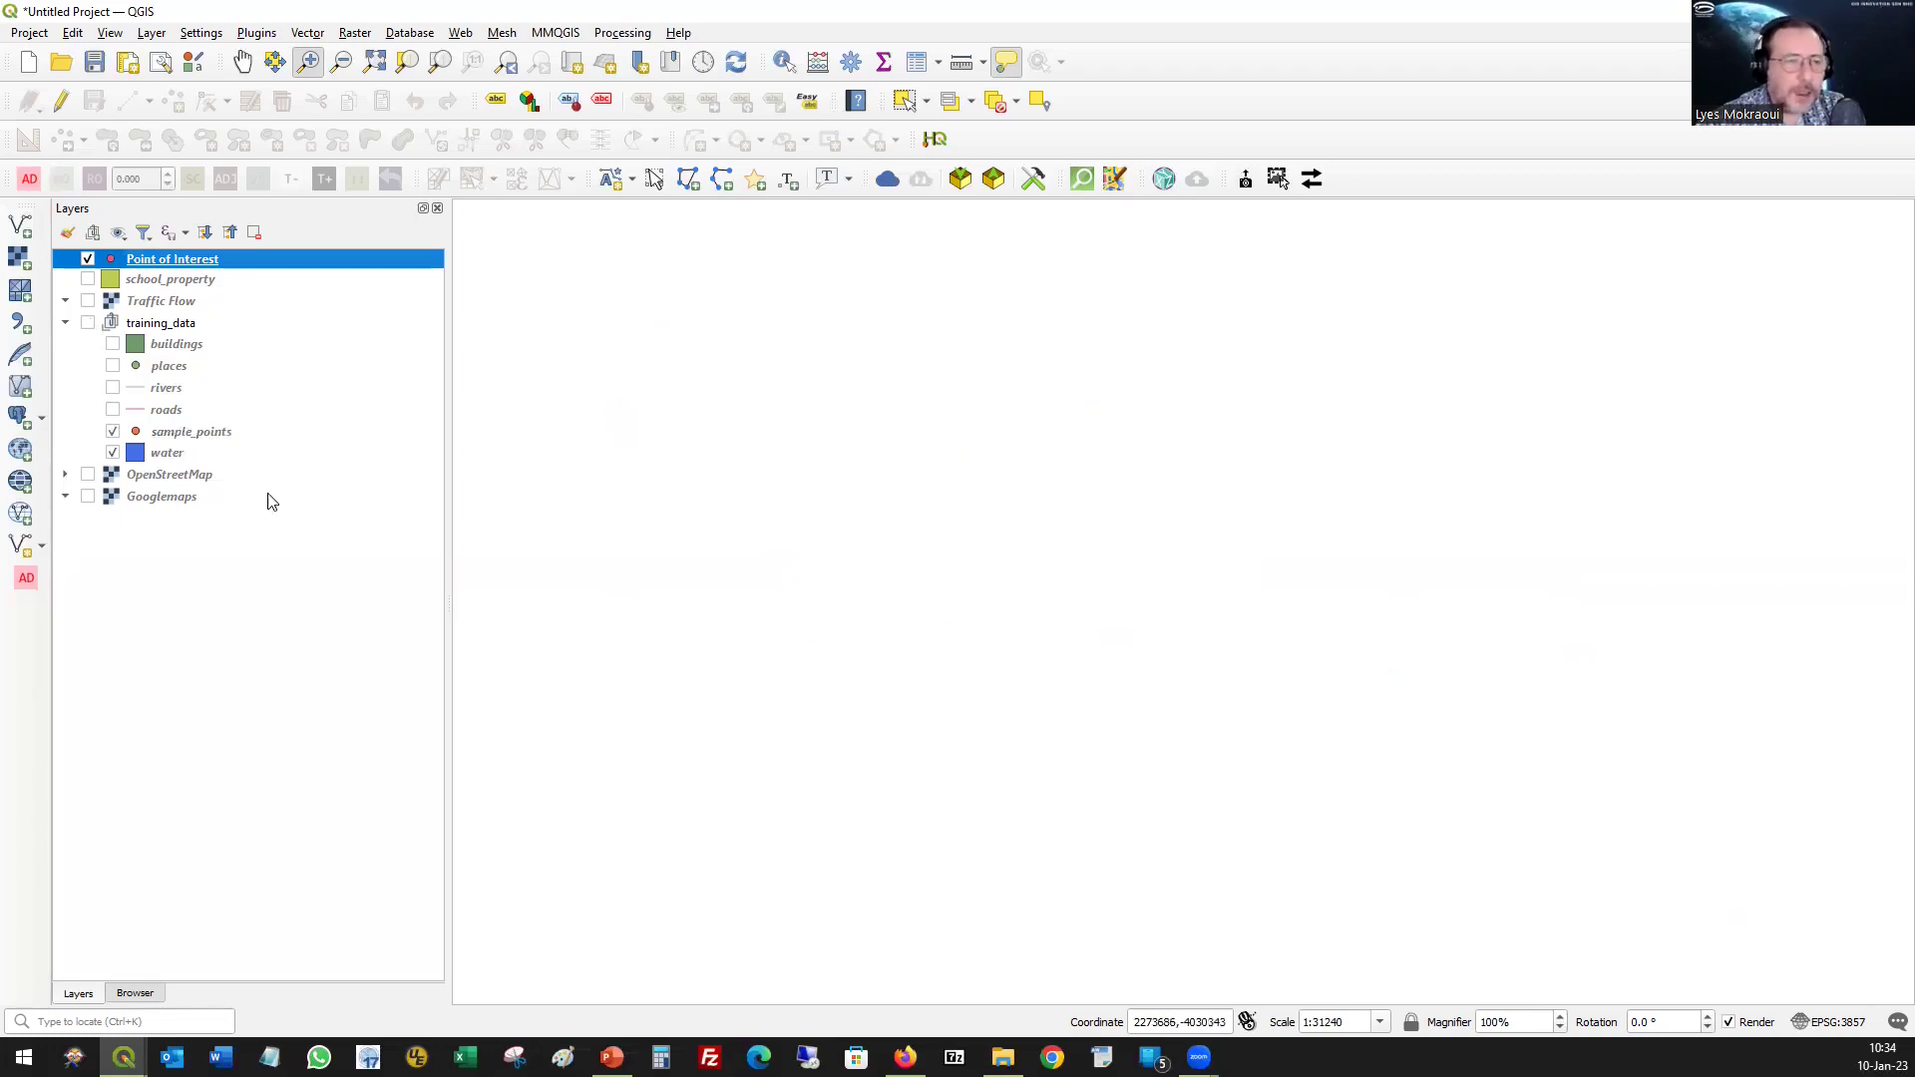
{"action": "left_click", "coordinate": [88, 476]}
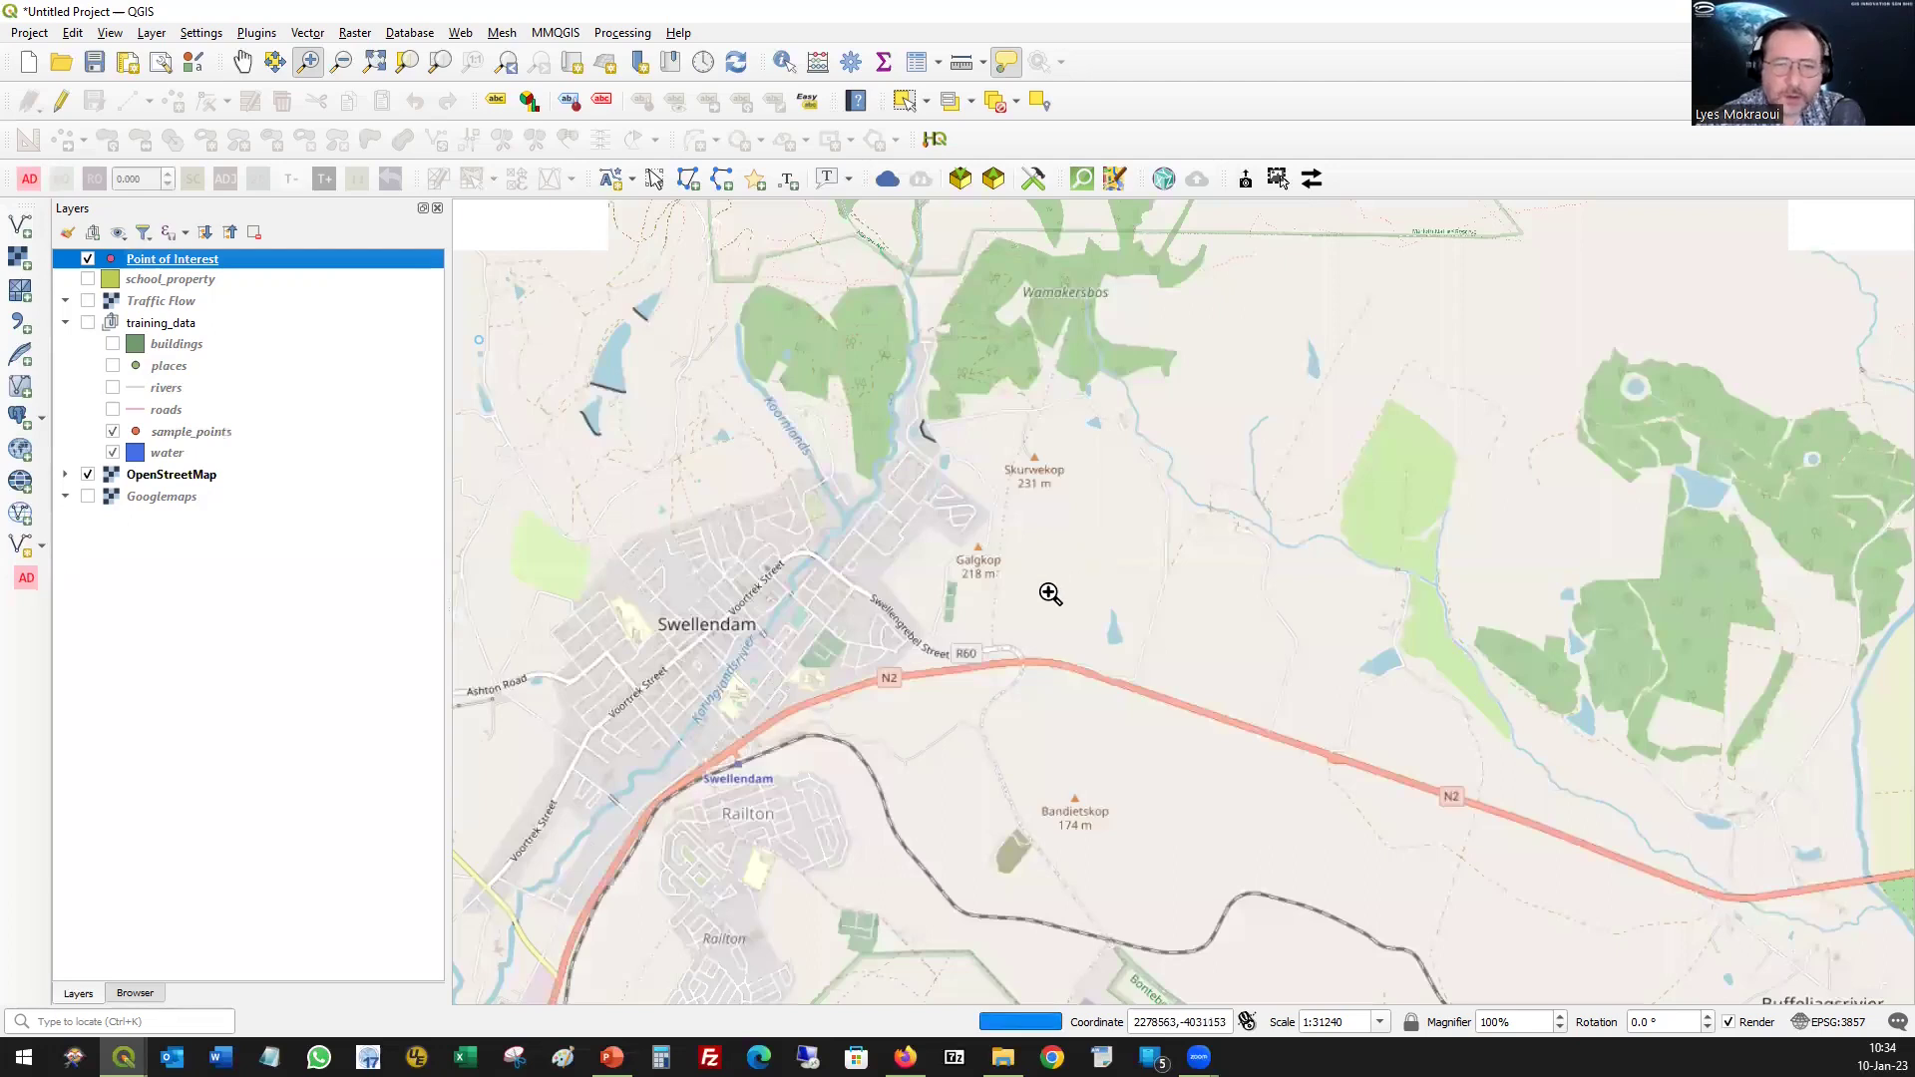
{"action": "scroll", "coordinate": [1042, 611], "scroll_direction": "down", "scroll_amount": 2}
{"action": "scroll", "coordinate": [1025, 685], "scroll_direction": "down", "scroll_amount": 4}
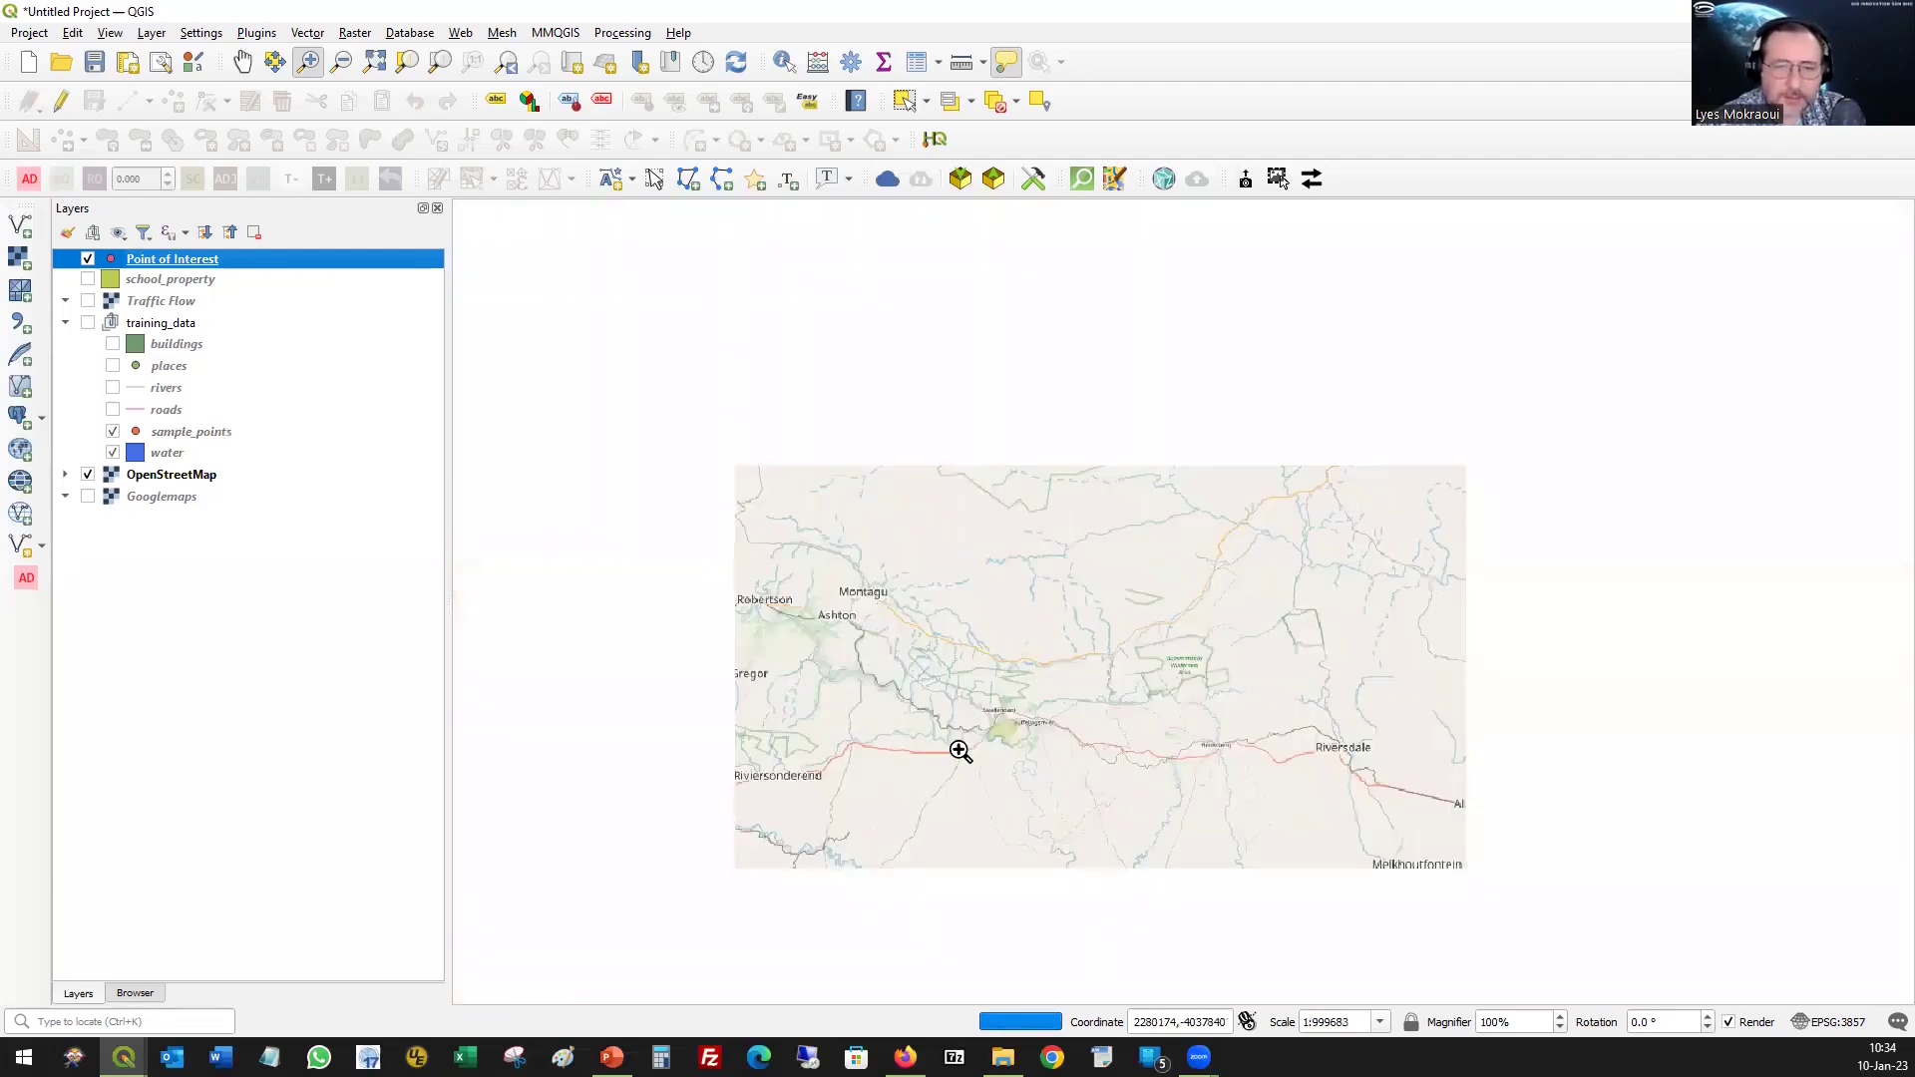
{"action": "scroll", "coordinate": [1082, 771], "scroll_direction": "down", "scroll_amount": 7}
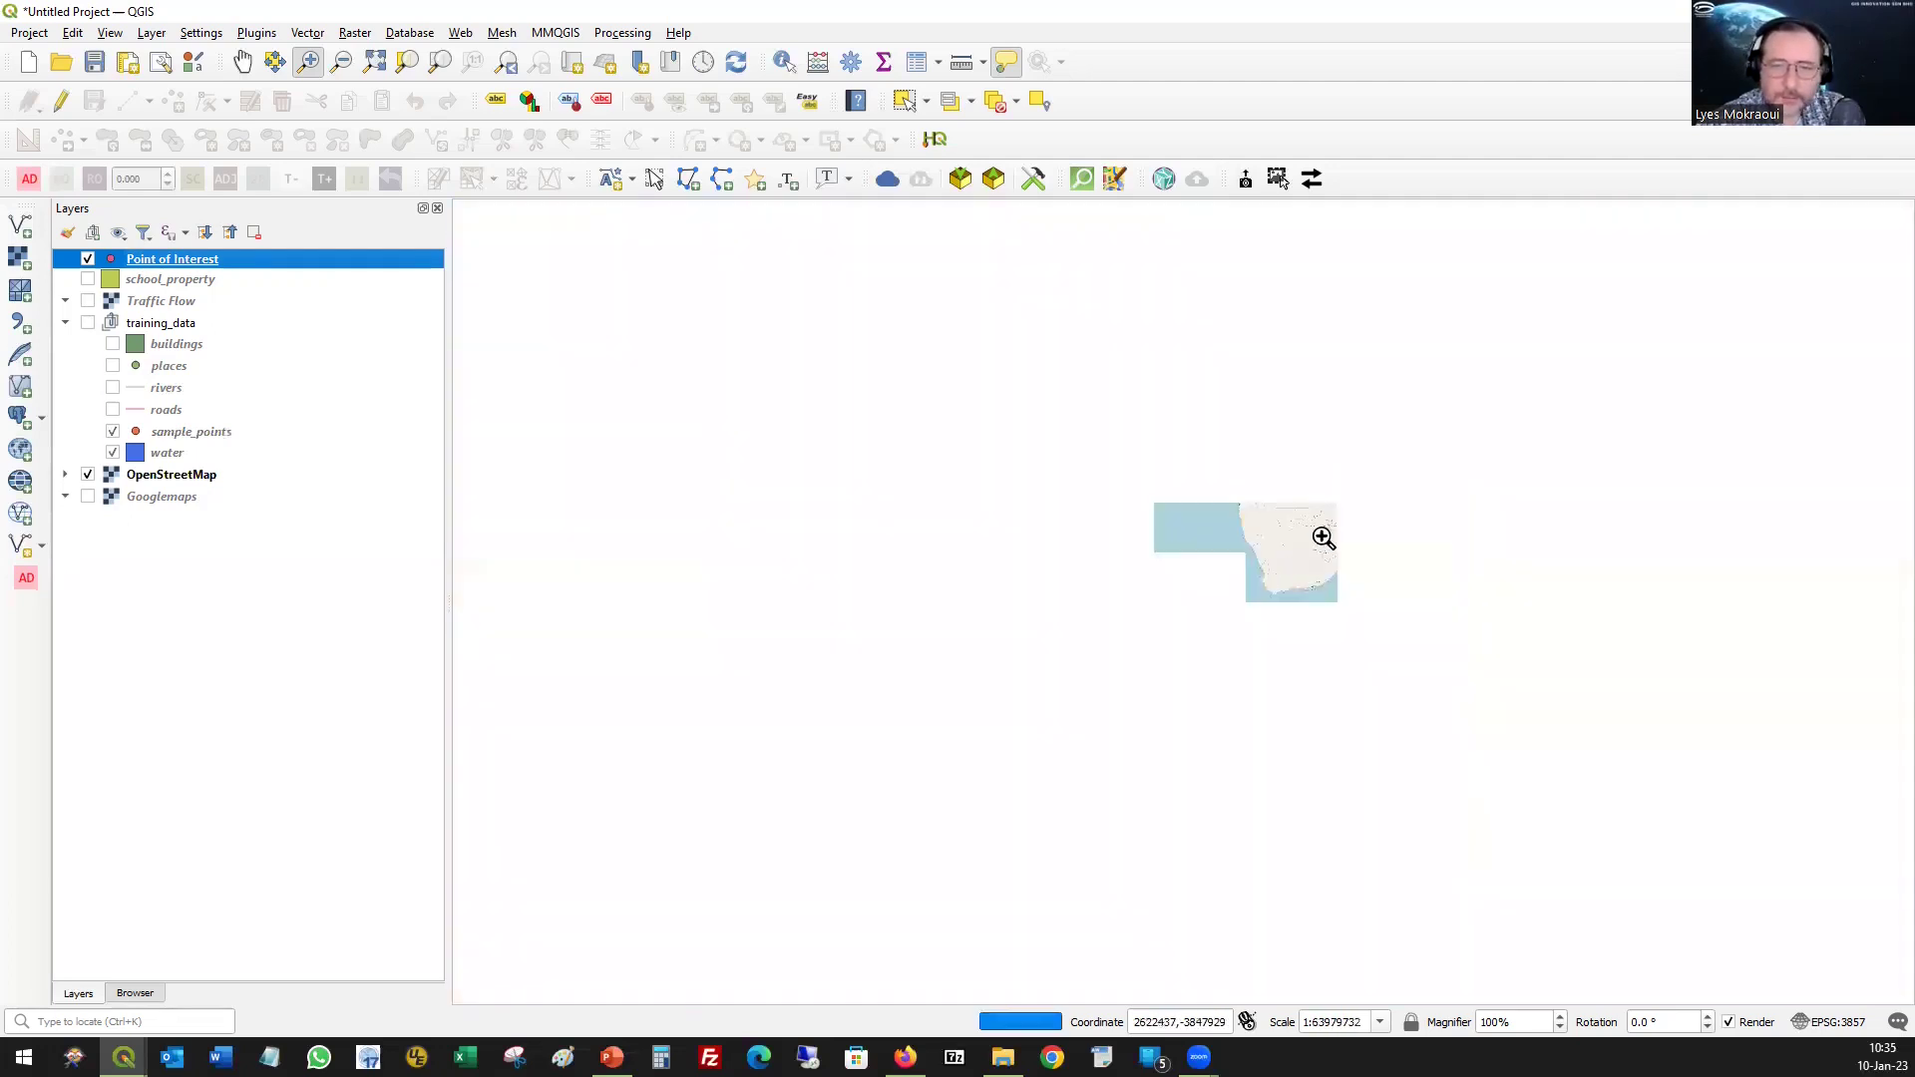
{"action": "left_click_drag", "start_coordinate": [1406, 483], "coordinate": [1459, 538]}
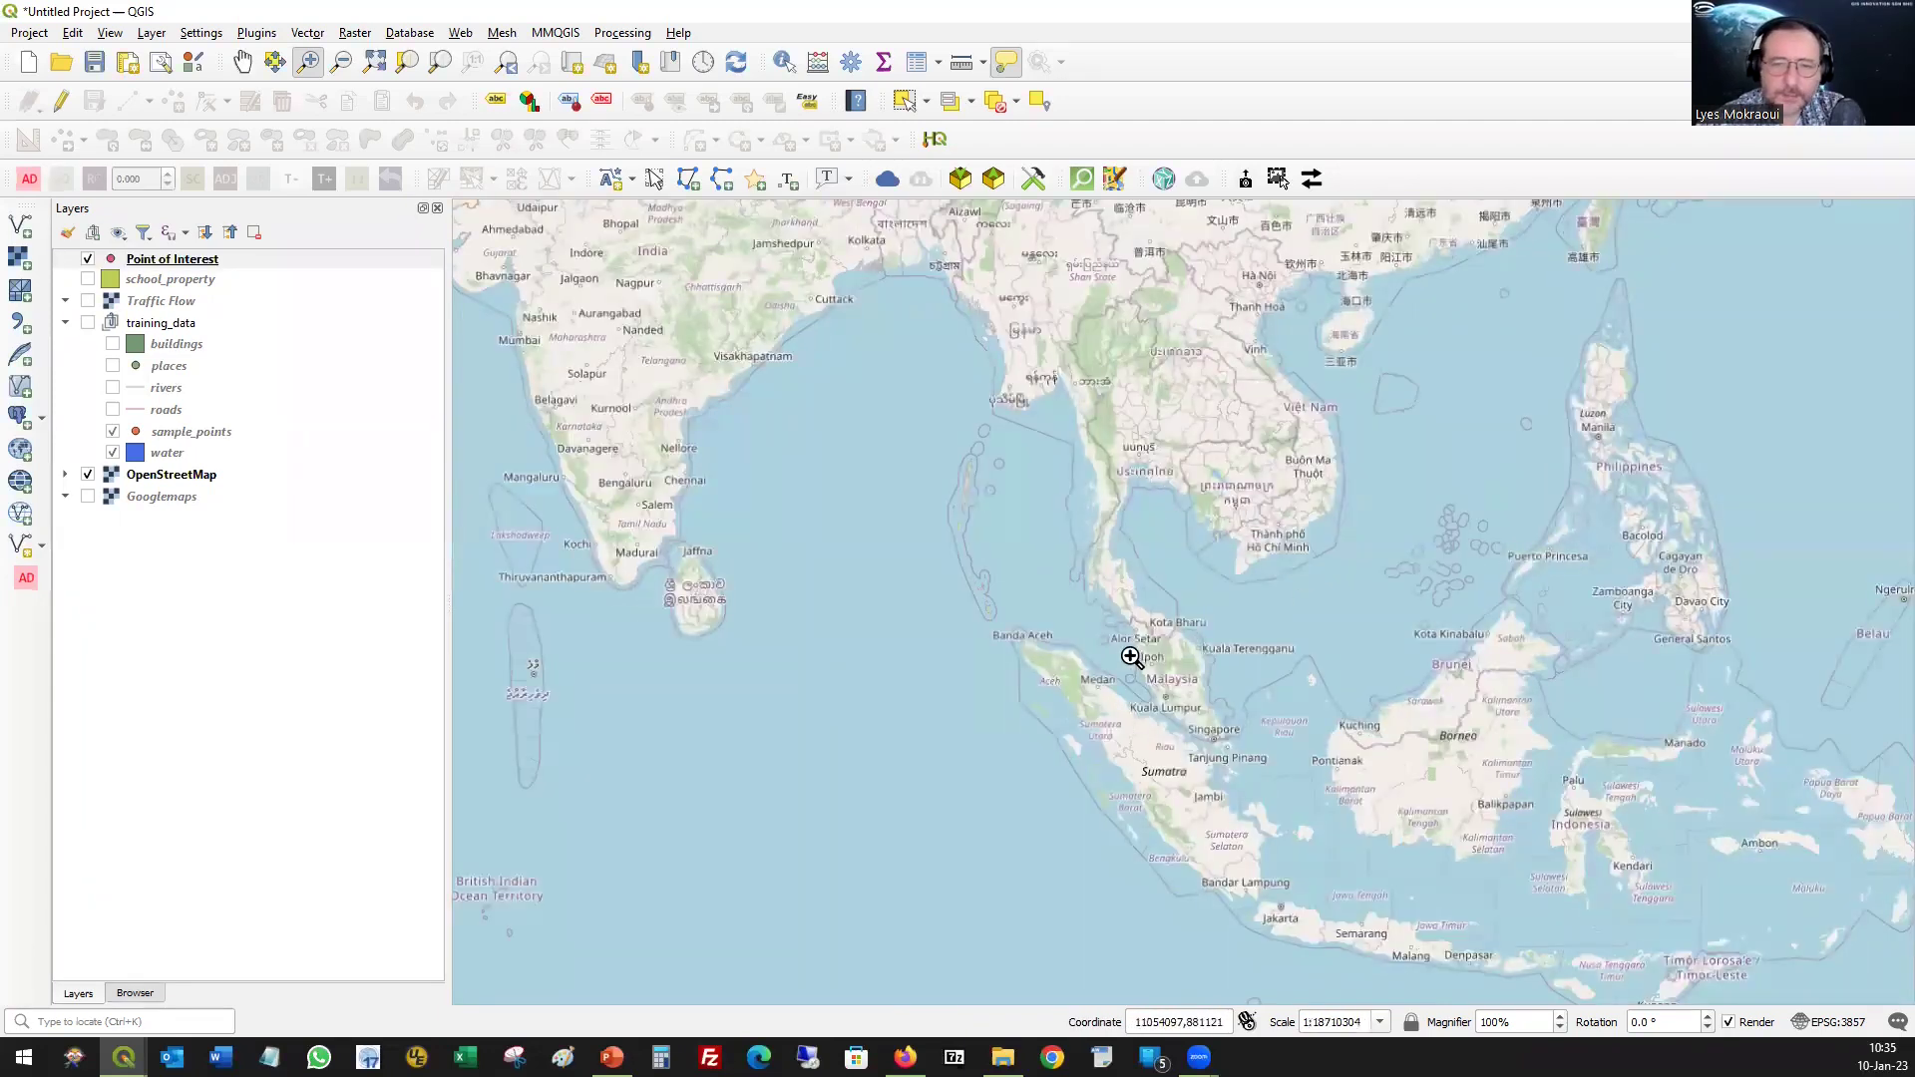
{"action": "left_click_drag", "start_coordinate": [1120, 613], "coordinate": [1245, 757]}
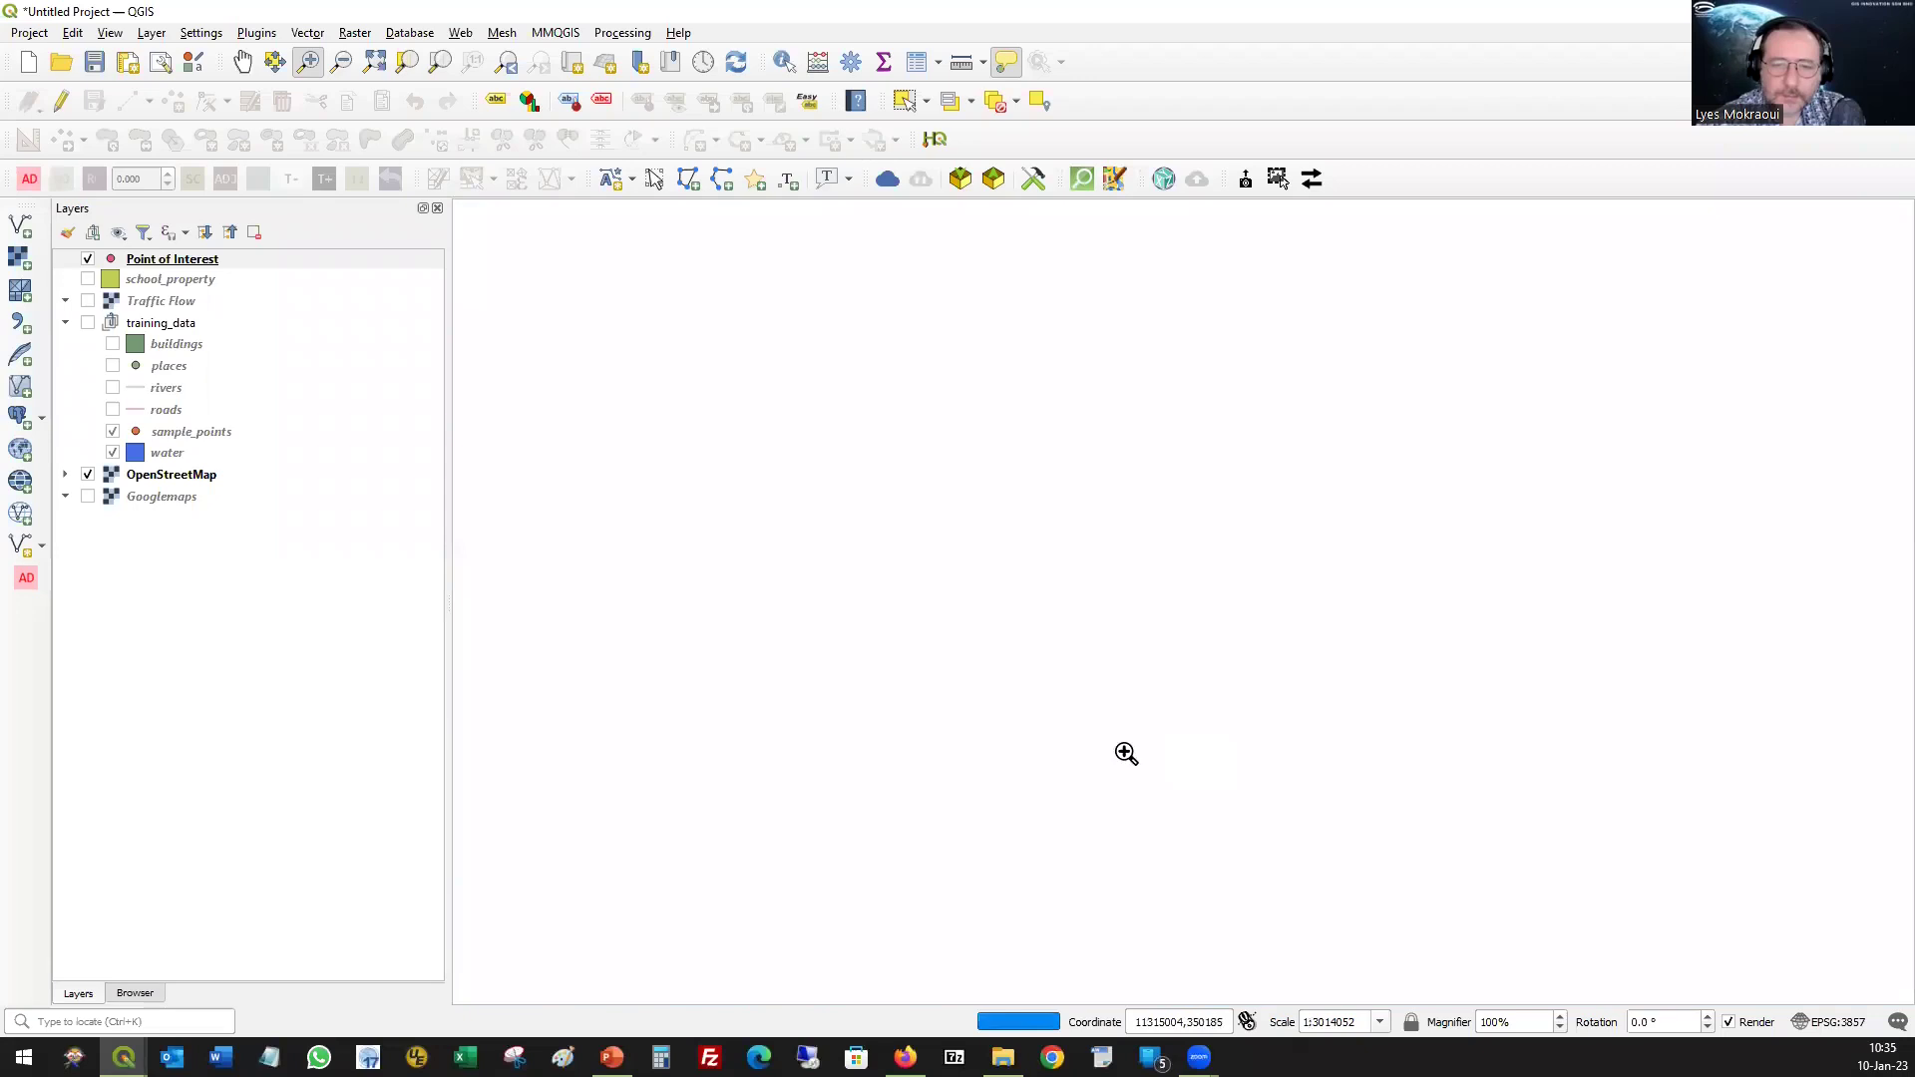
{"action": "left_click_drag", "start_coordinate": [1105, 702], "coordinate": [1189, 780]}
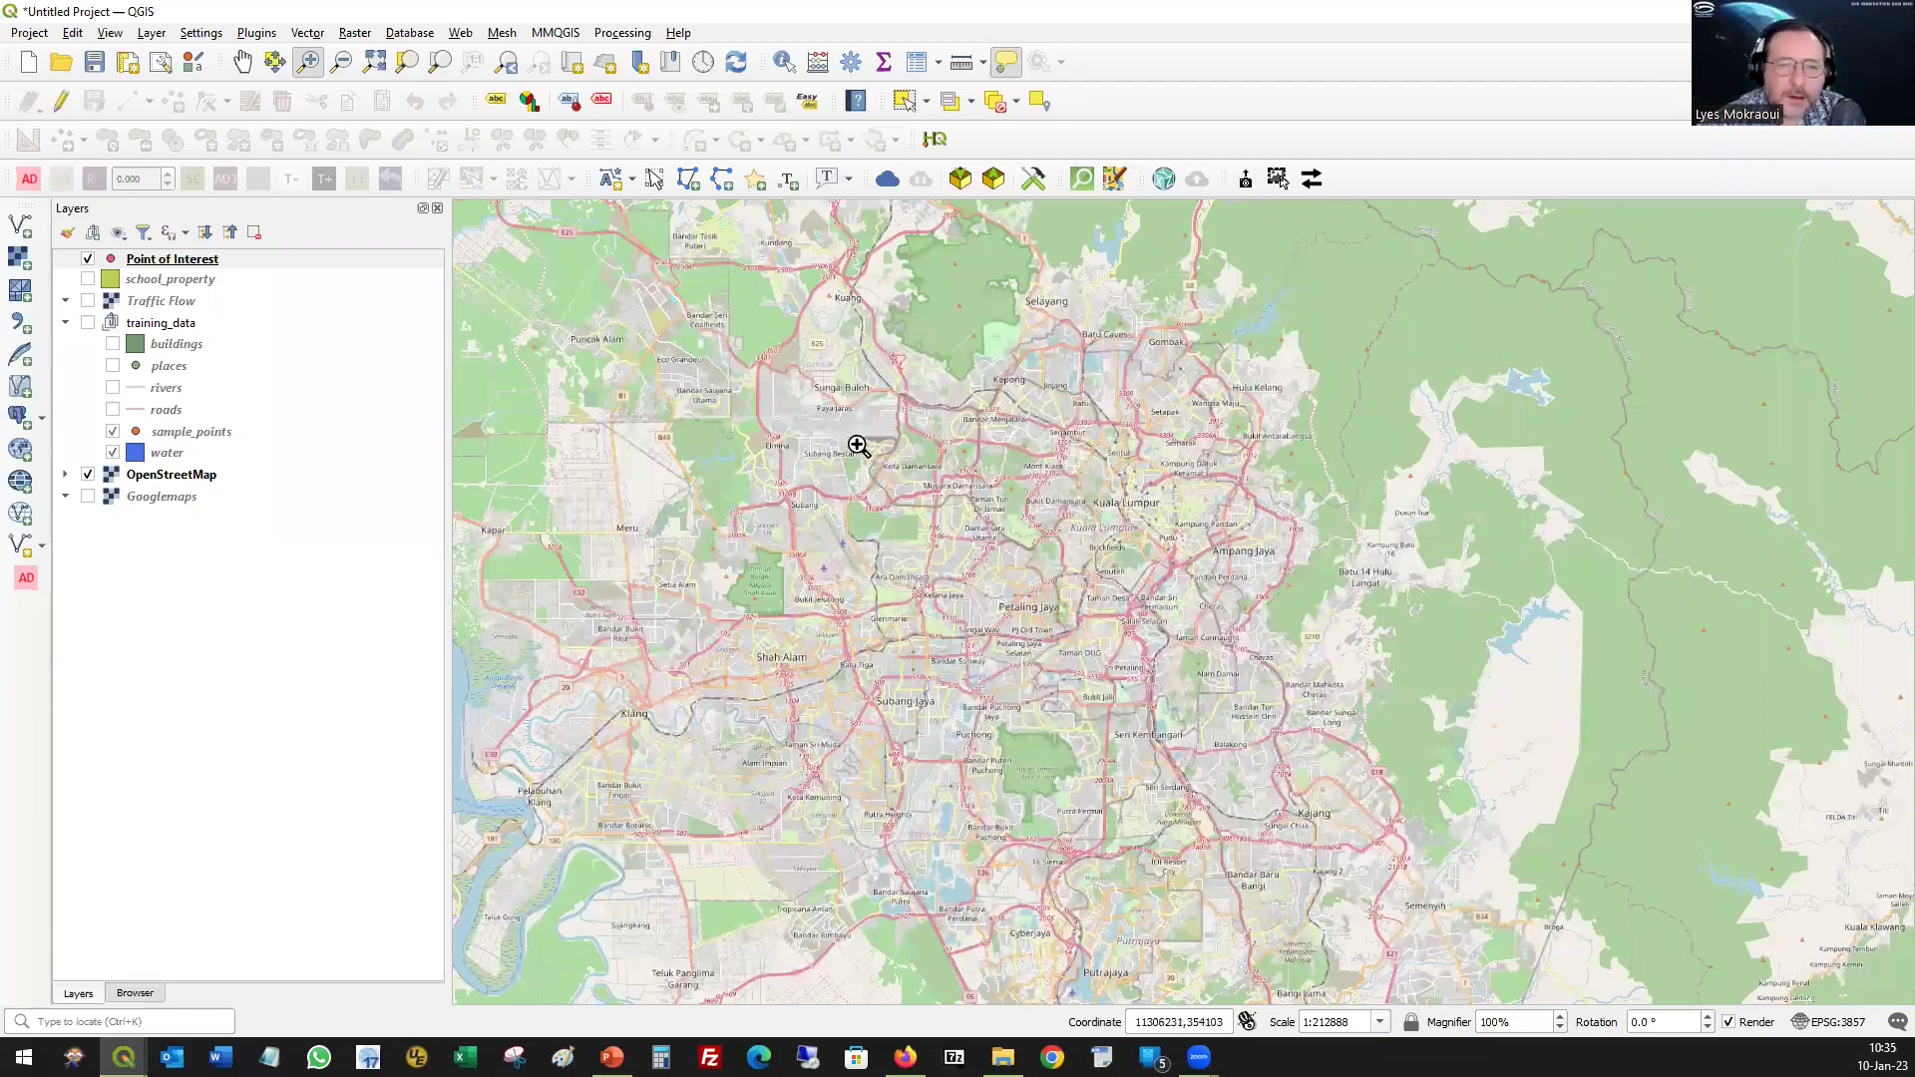
- Zoom the map in to the street blocks around Jalan Dang Wangi in central Kuala Lumpur
{"action": "left_click_drag", "start_coordinate": [1047, 439], "coordinate": [1235, 621]}
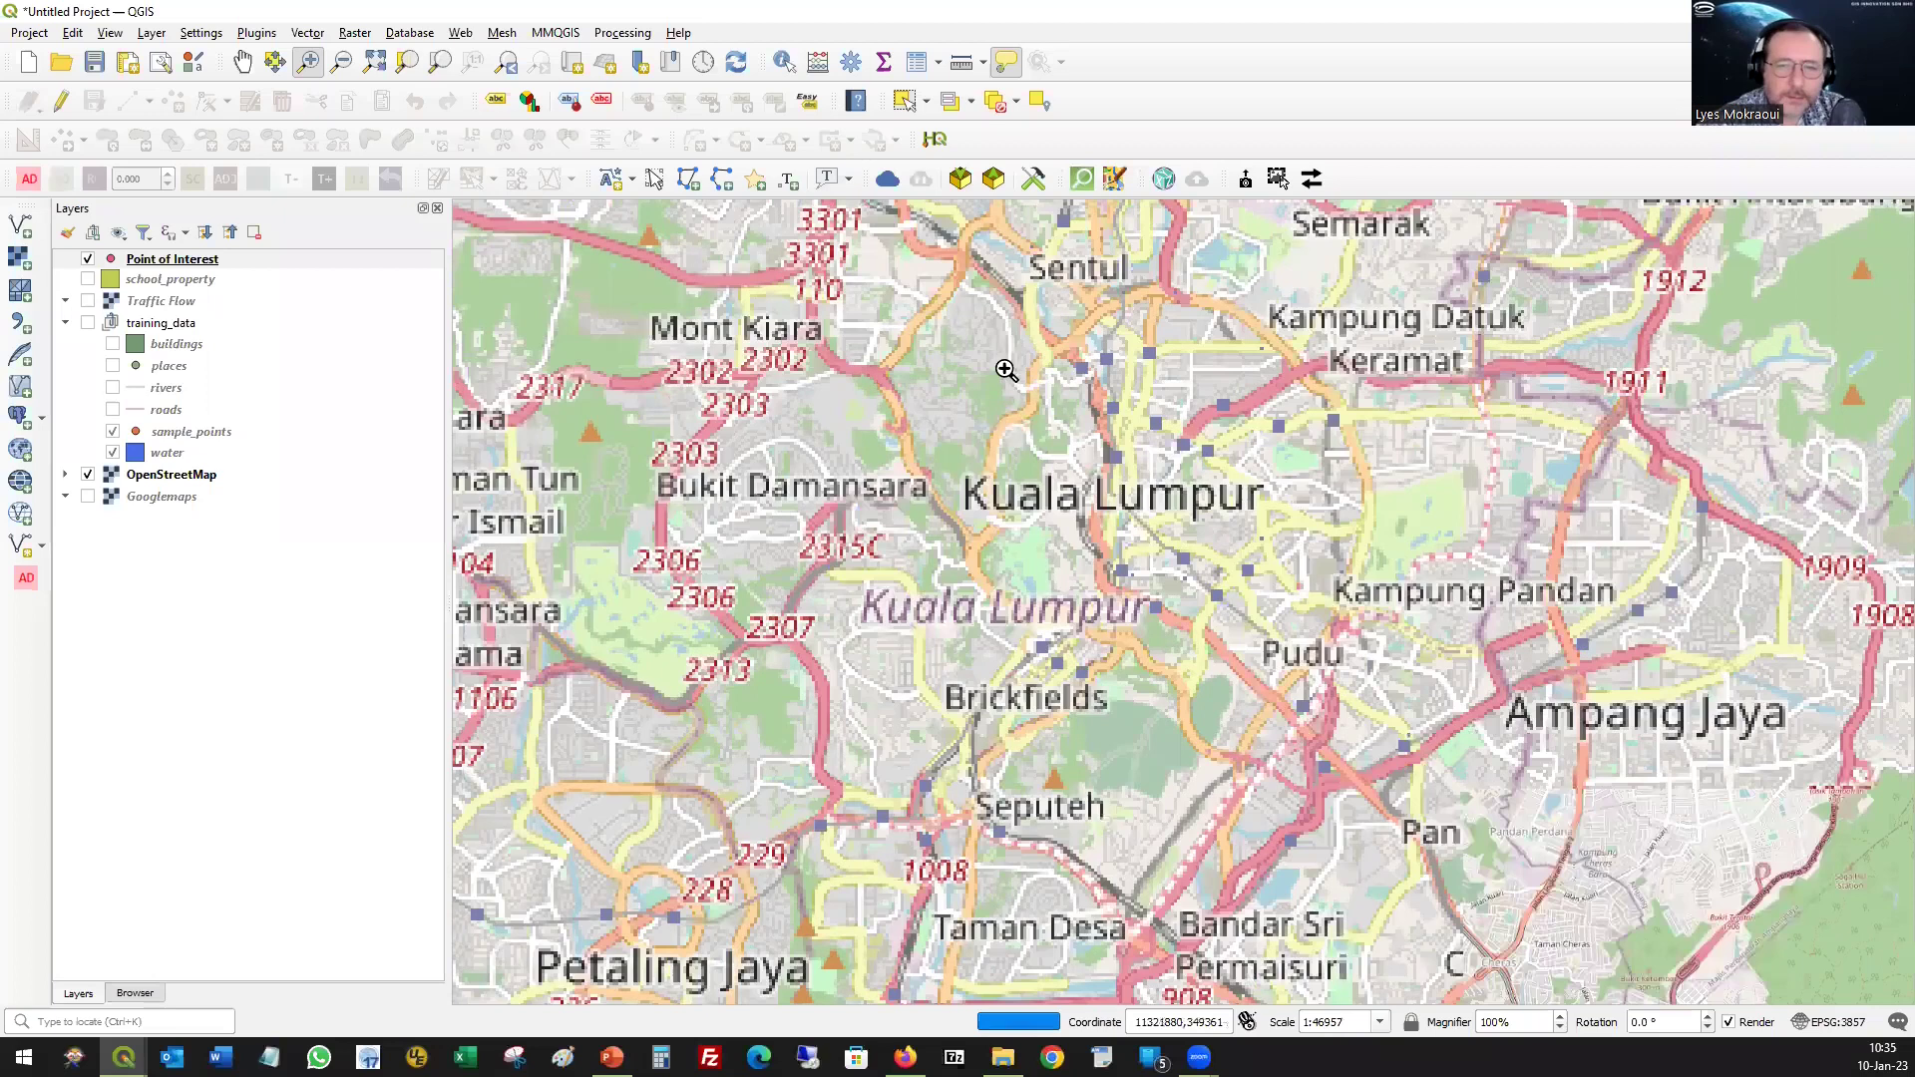
{"action": "left_click_drag", "start_coordinate": [1005, 368], "coordinate": [1358, 662]}
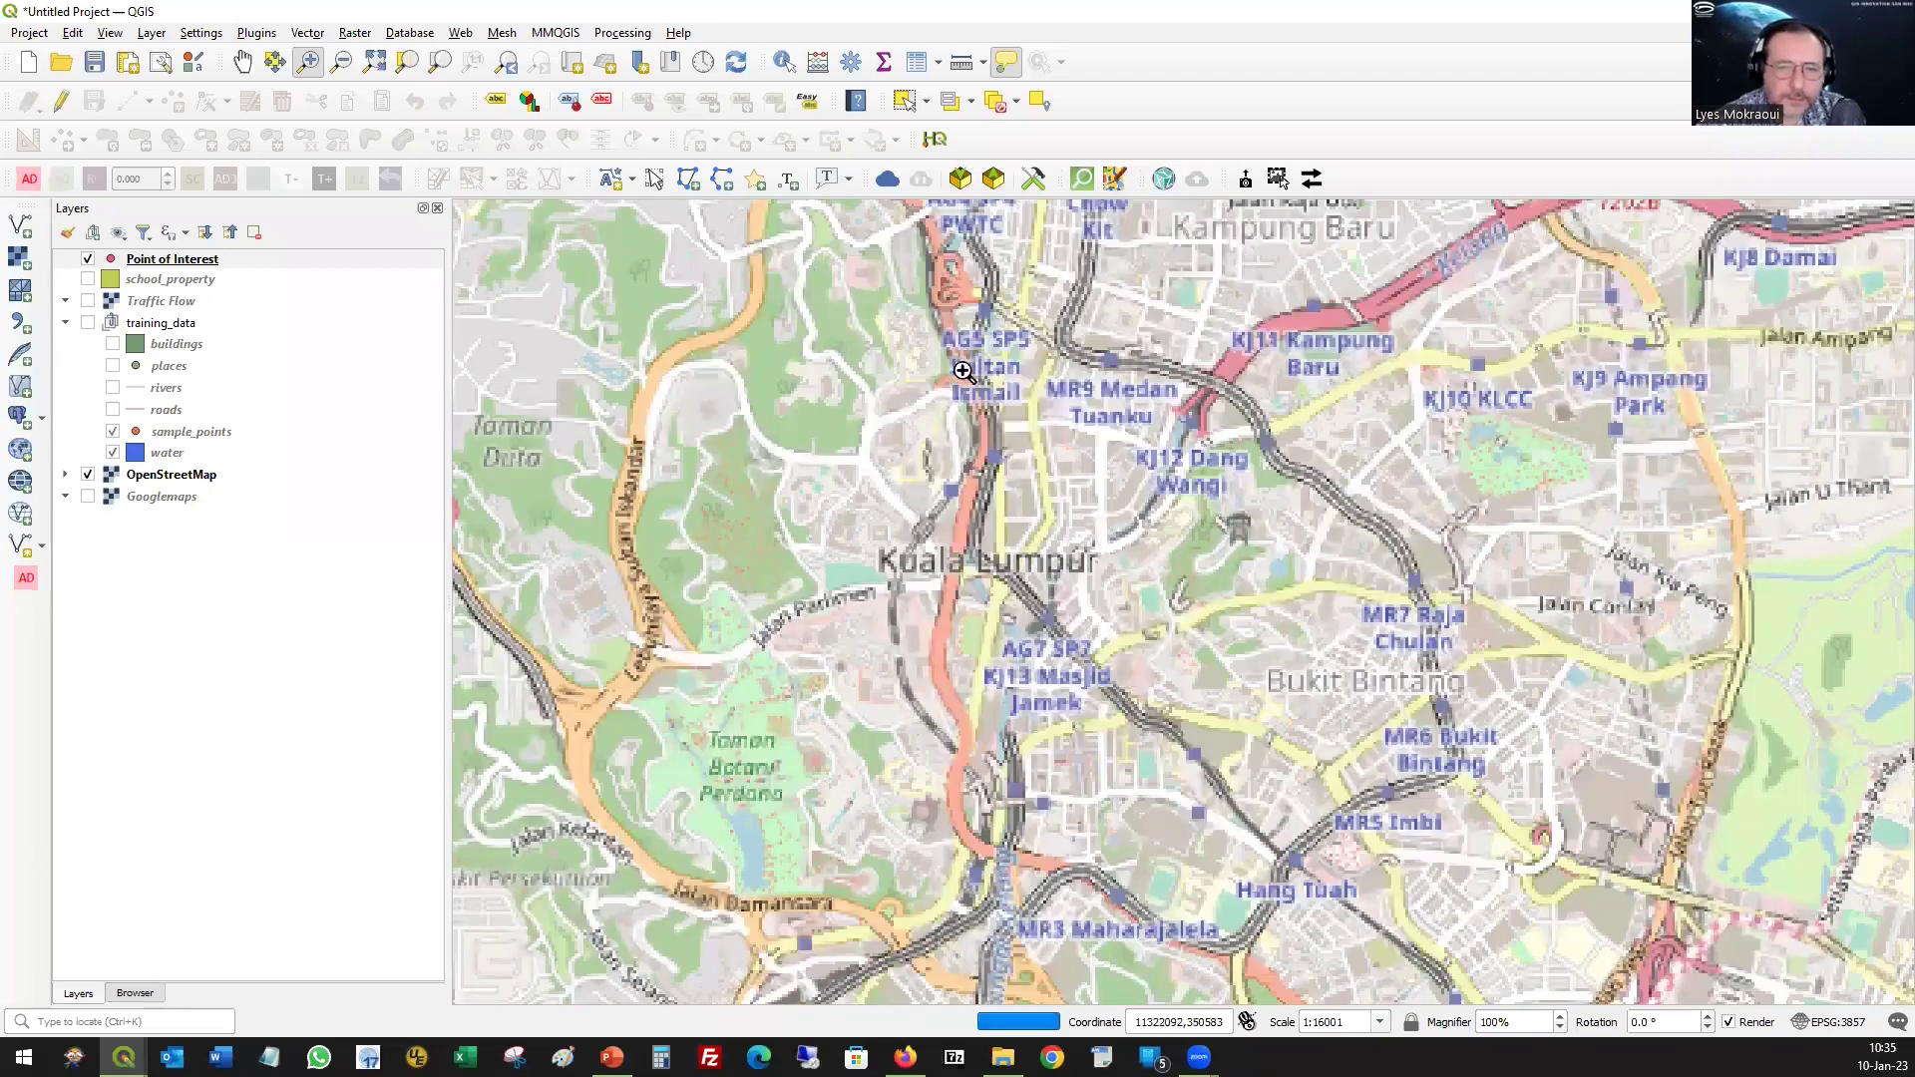
{"action": "left_click_drag", "start_coordinate": [938, 297], "coordinate": [1293, 602]}
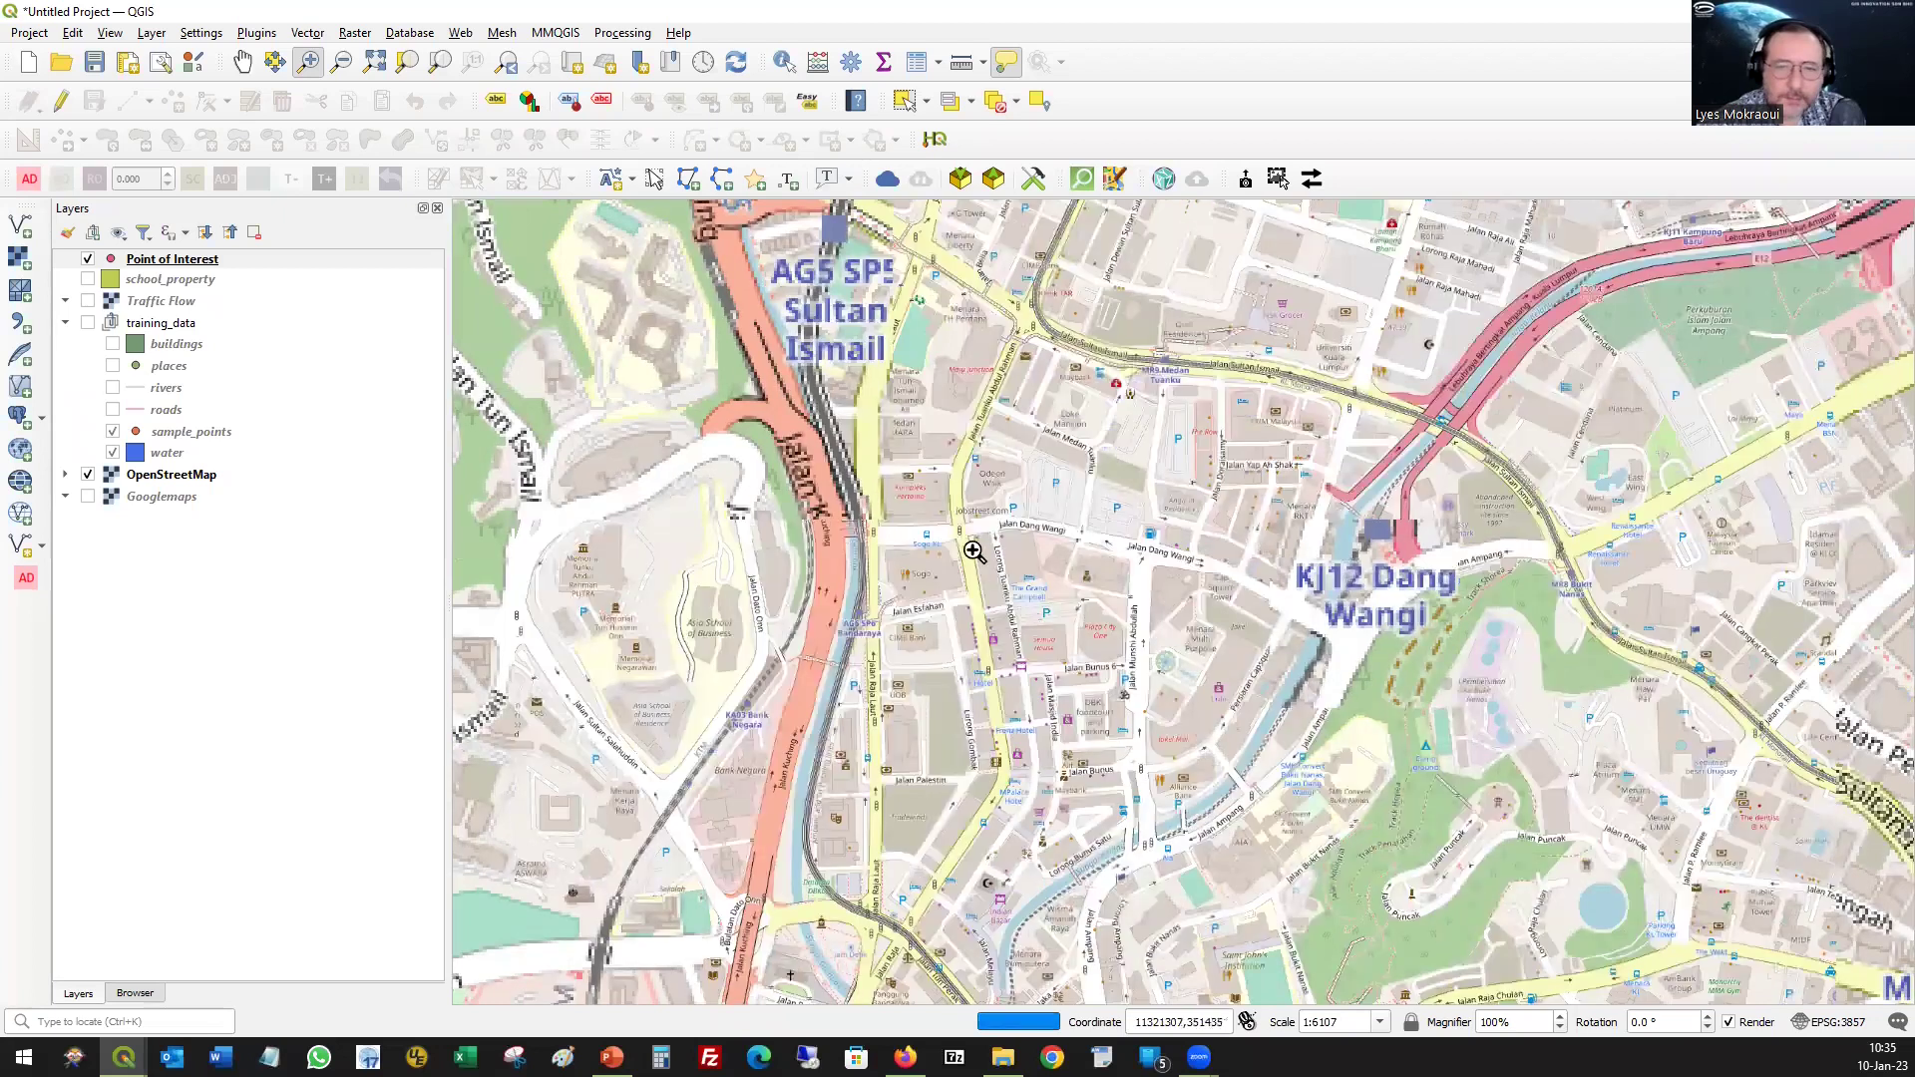
{"action": "left_click_drag", "start_coordinate": [790, 429], "coordinate": [1292, 849]}
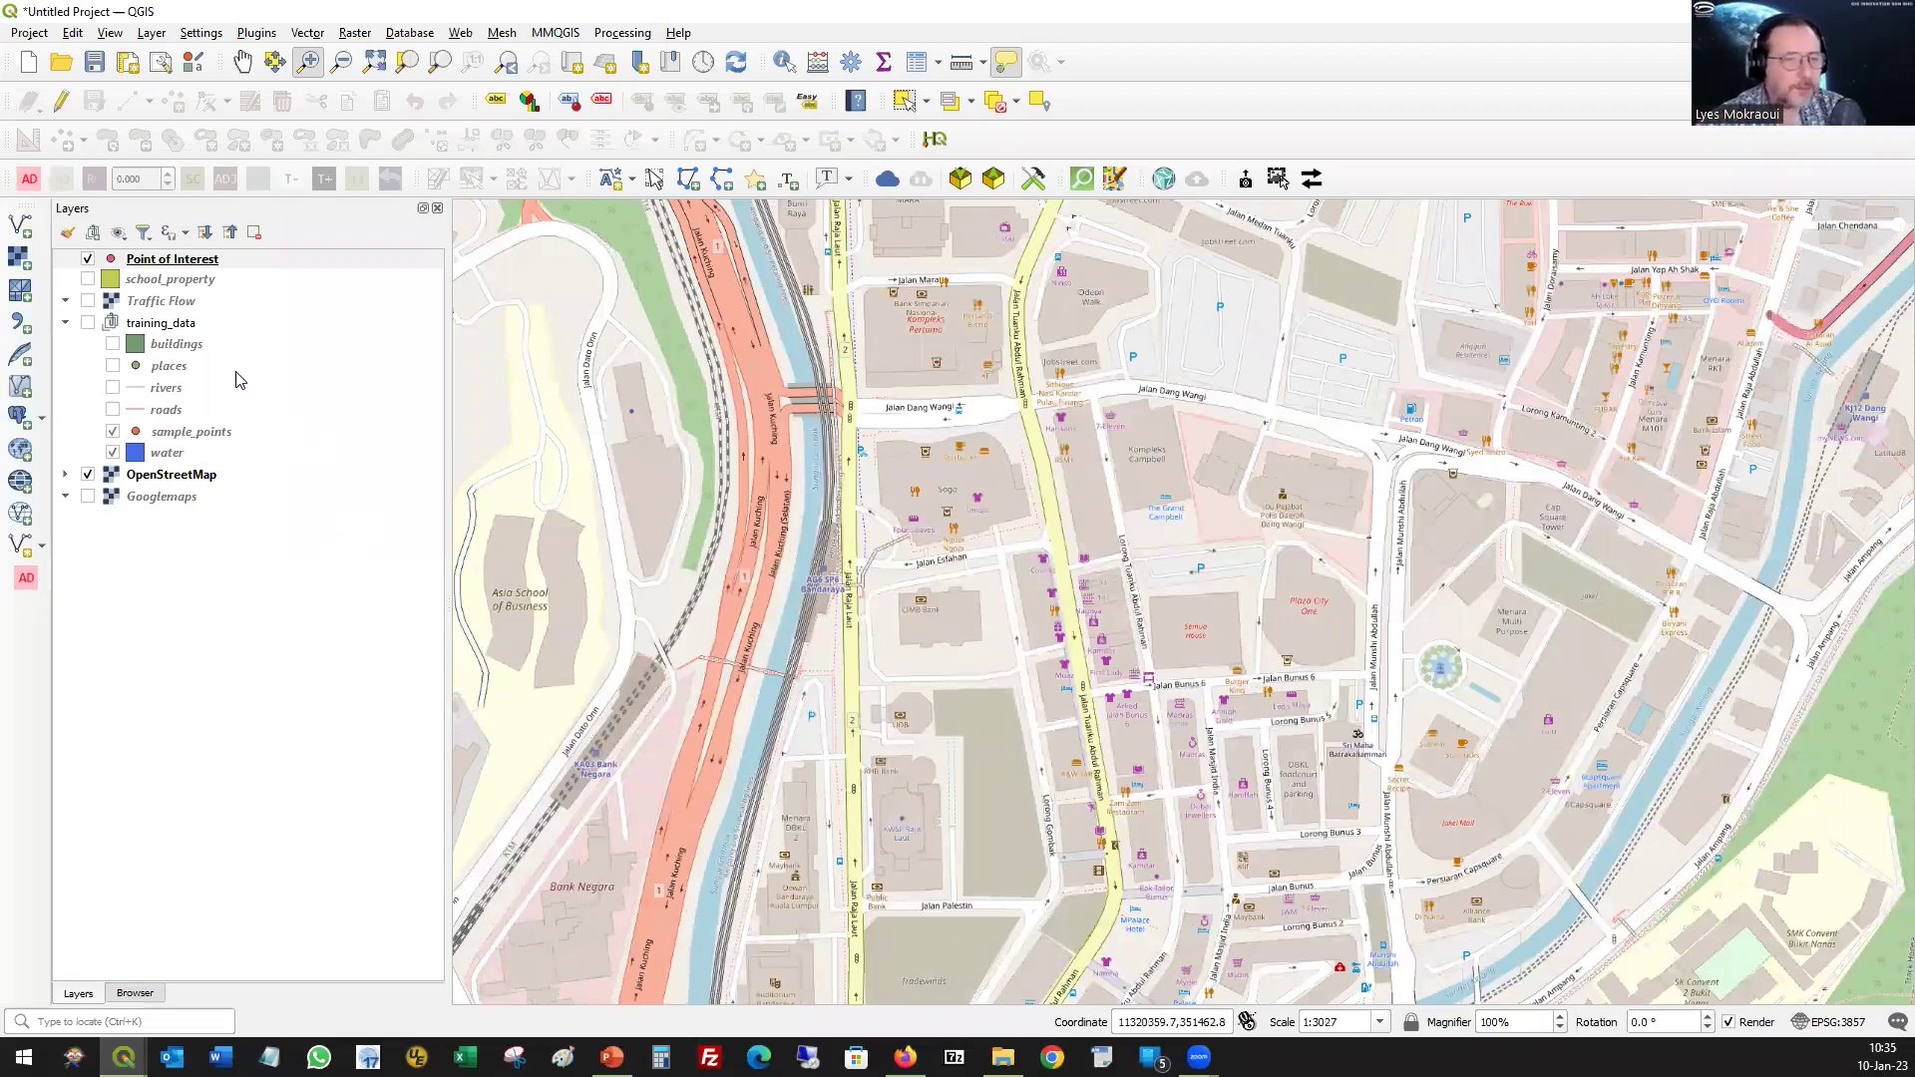
- Remove the school_property and Traffic Flow layers and the training_data group from the project
{"action": "left_click", "coordinate": [169, 283]}
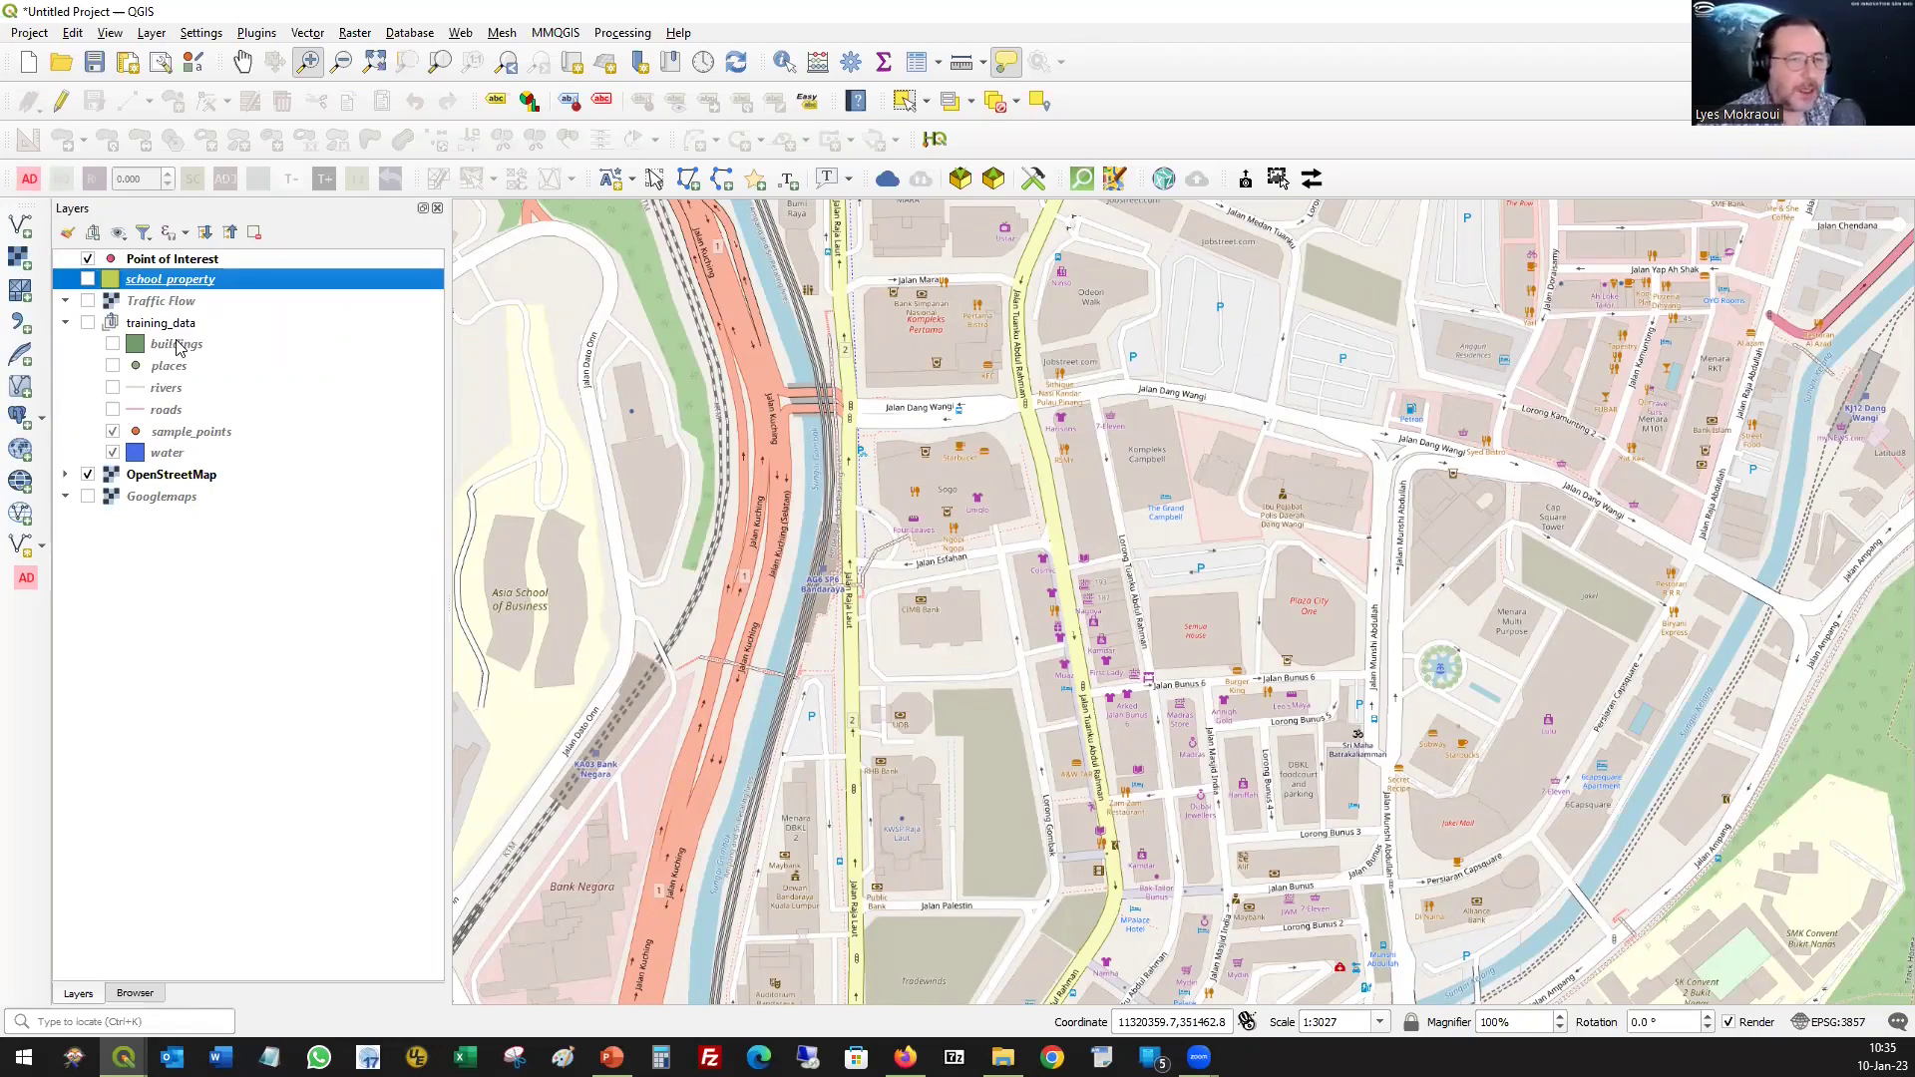
{"action": "left_click", "coordinate": [165, 304], "text": "ctrl"}
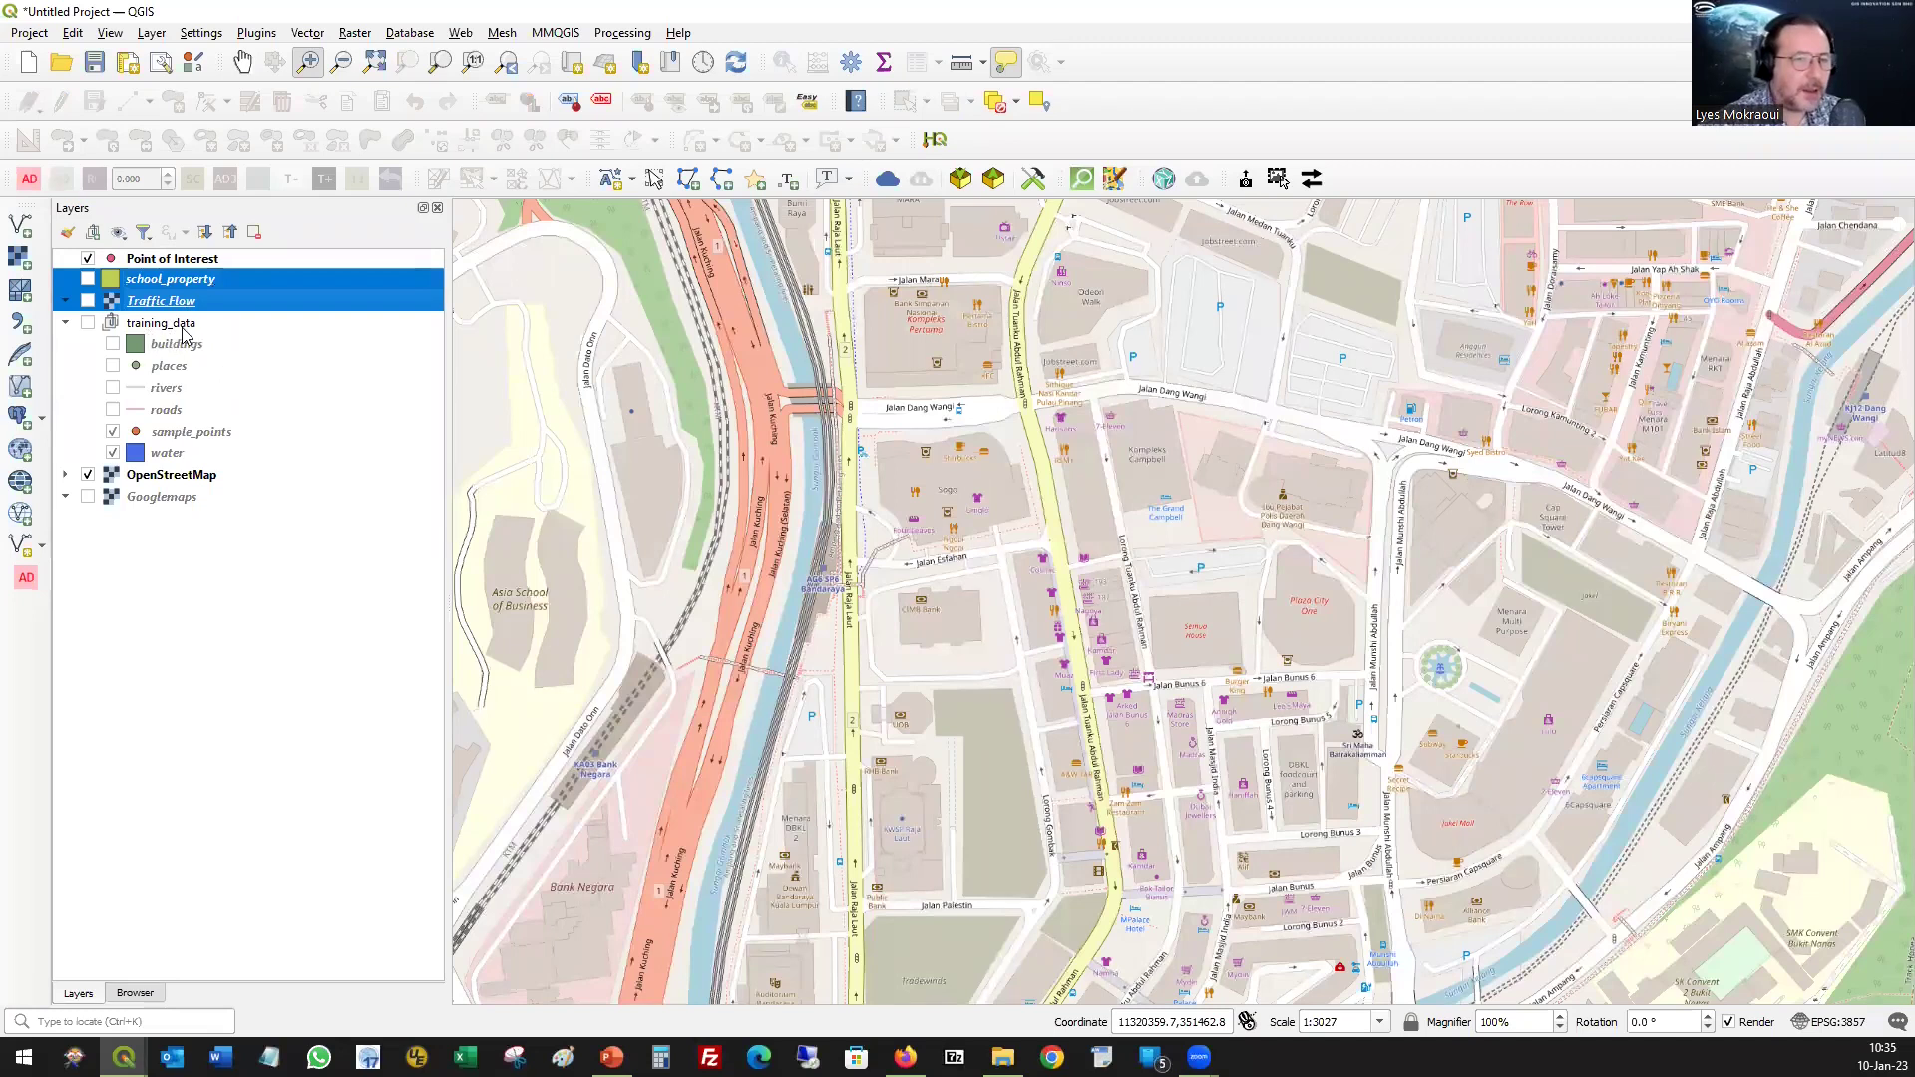
{"action": "left_click", "coordinate": [183, 329], "text": "ctrl"}
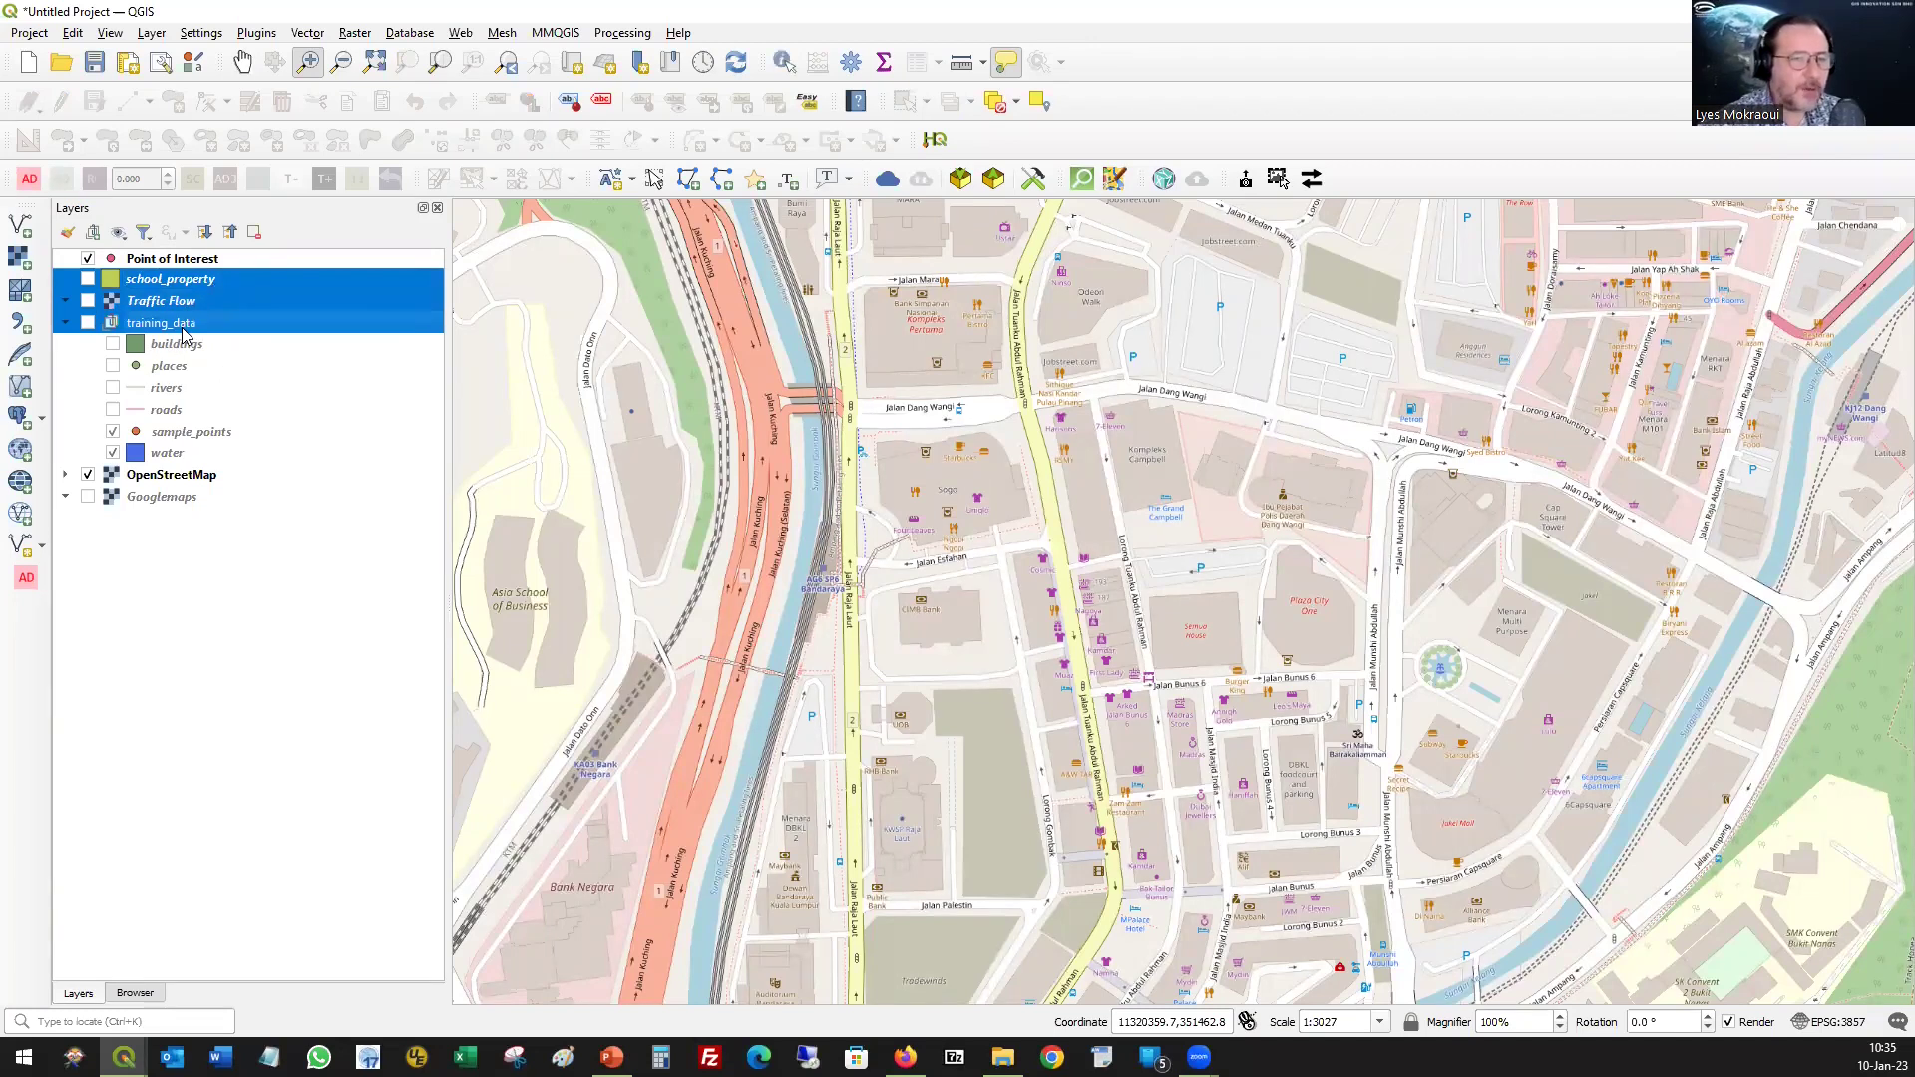
{"action": "right_click", "coordinate": [183, 335]}
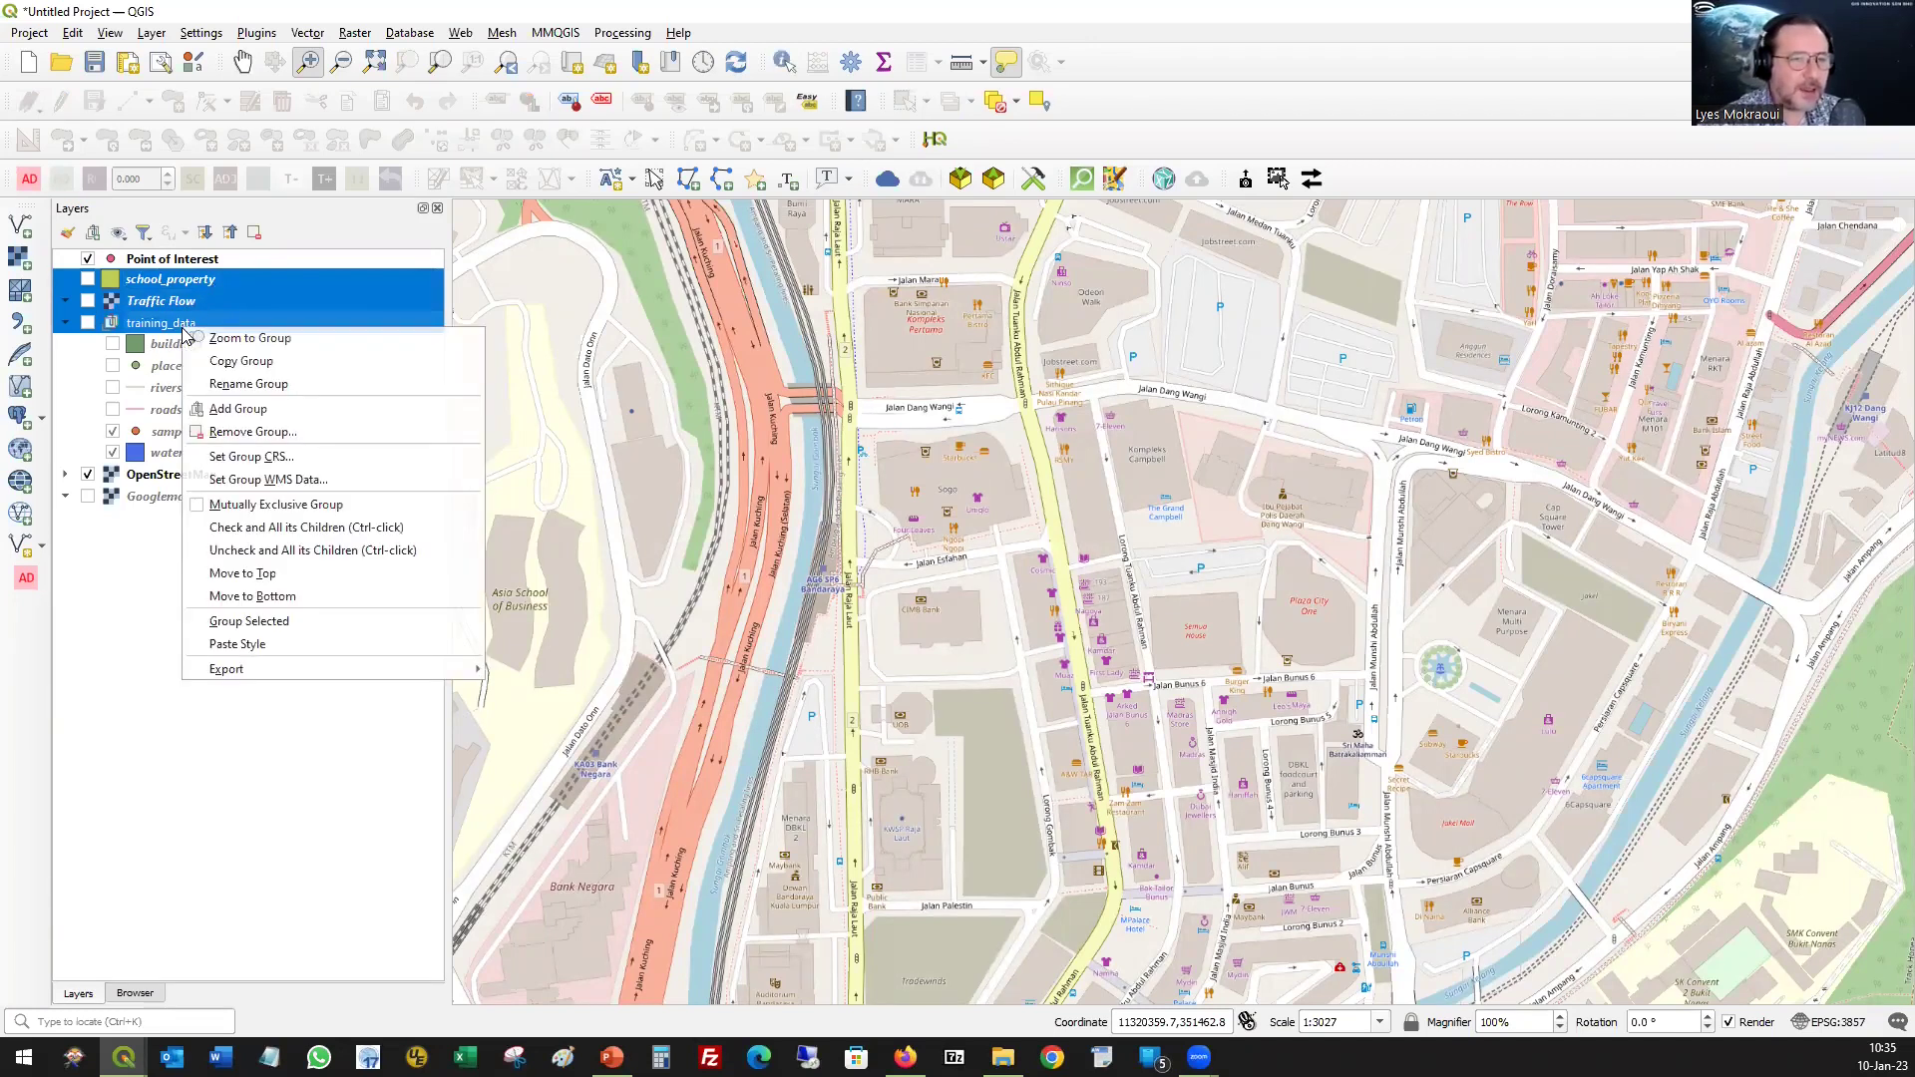
{"action": "left_click", "coordinate": [291, 440]}
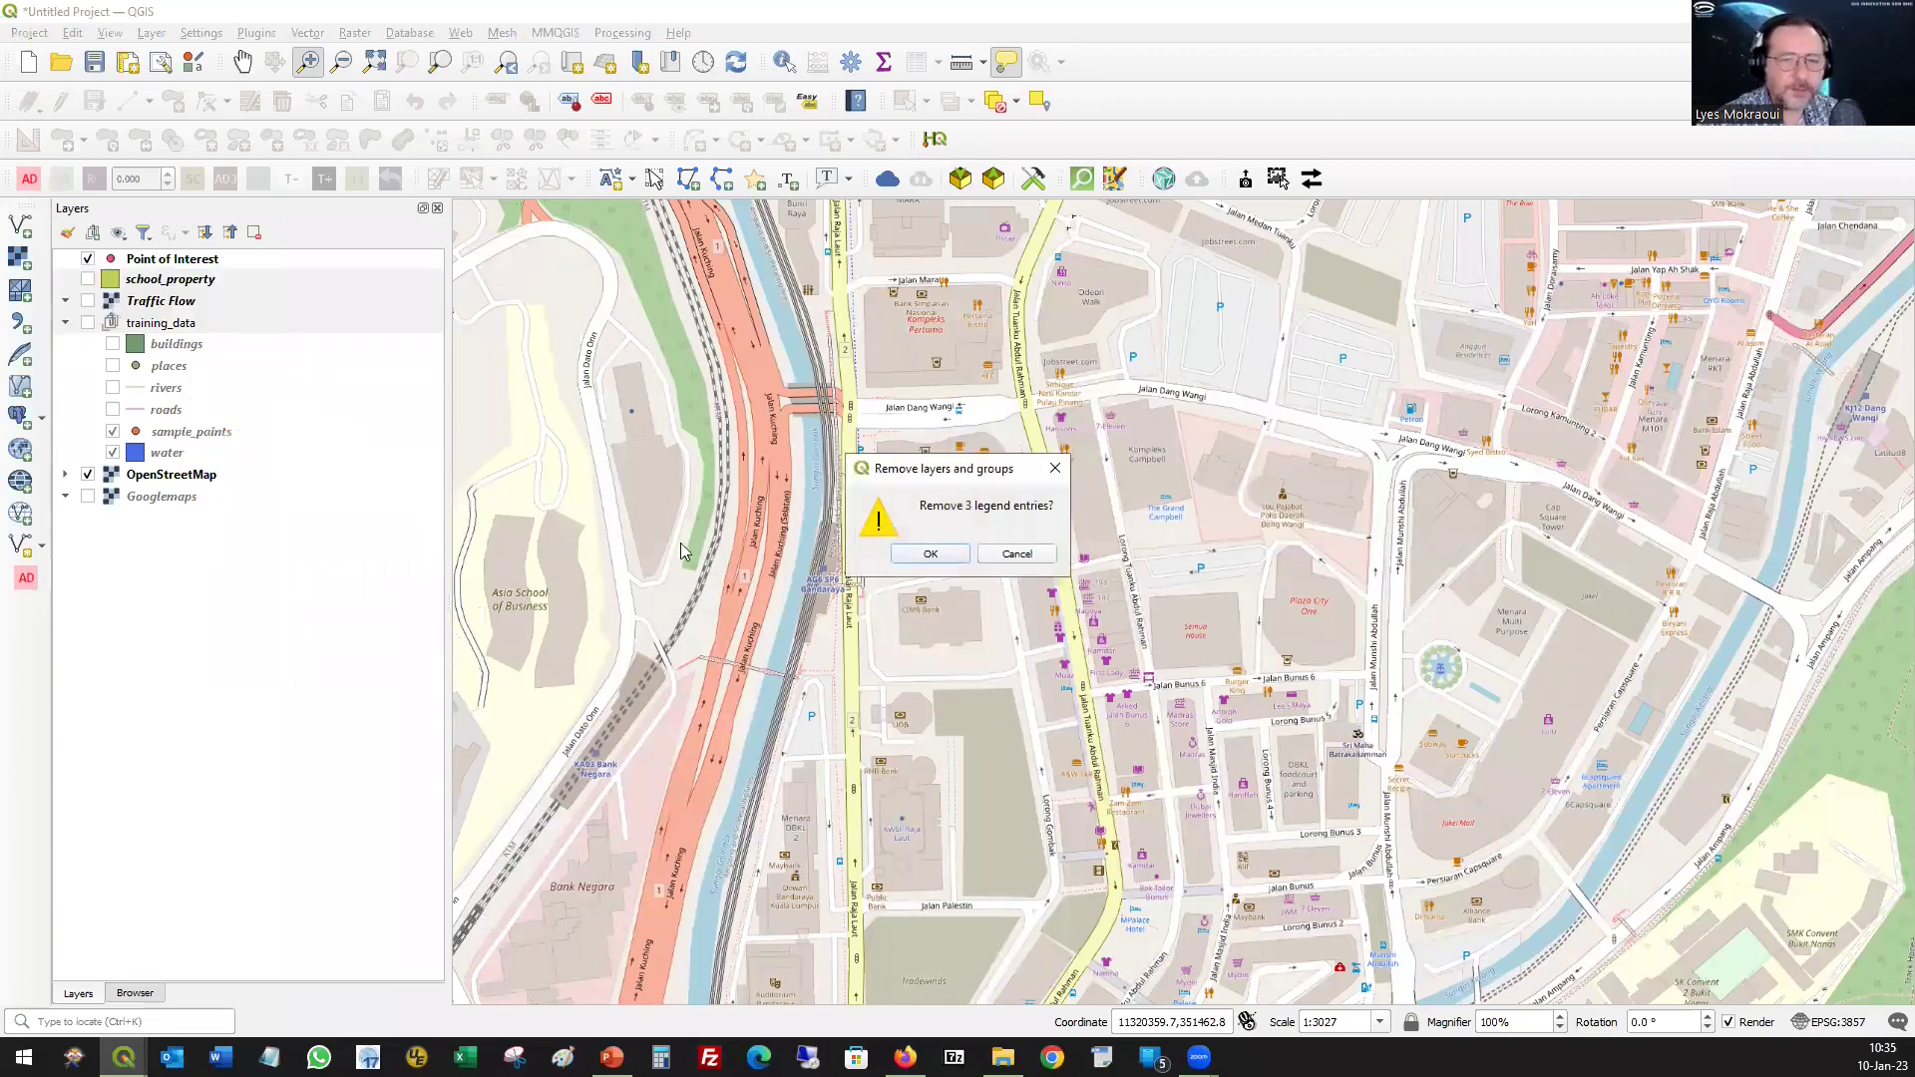
{"action": "left_click", "coordinate": [927, 554]}
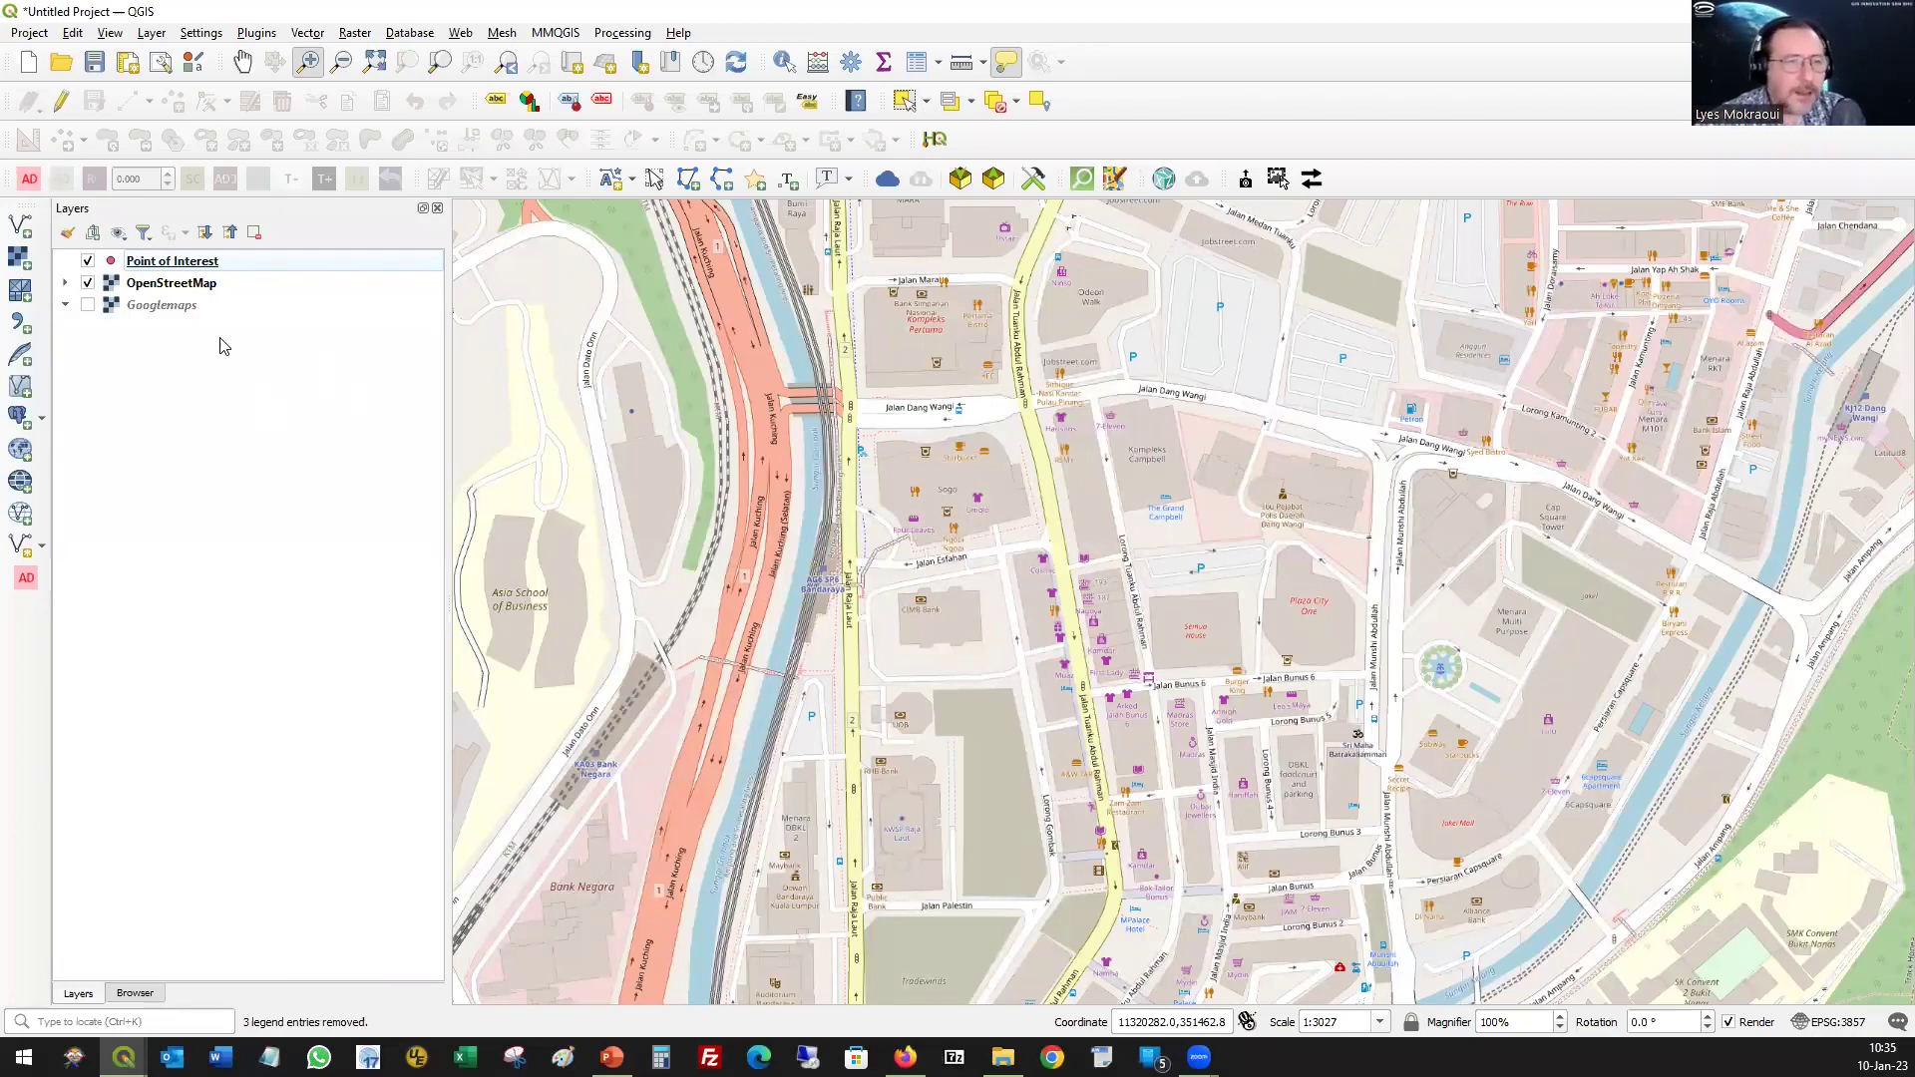
- Start editing the Point of Interest layer and add a point on the CIMB Bank building with id 01 and Name CIMB Bank
{"action": "left_click", "coordinate": [60, 103]}
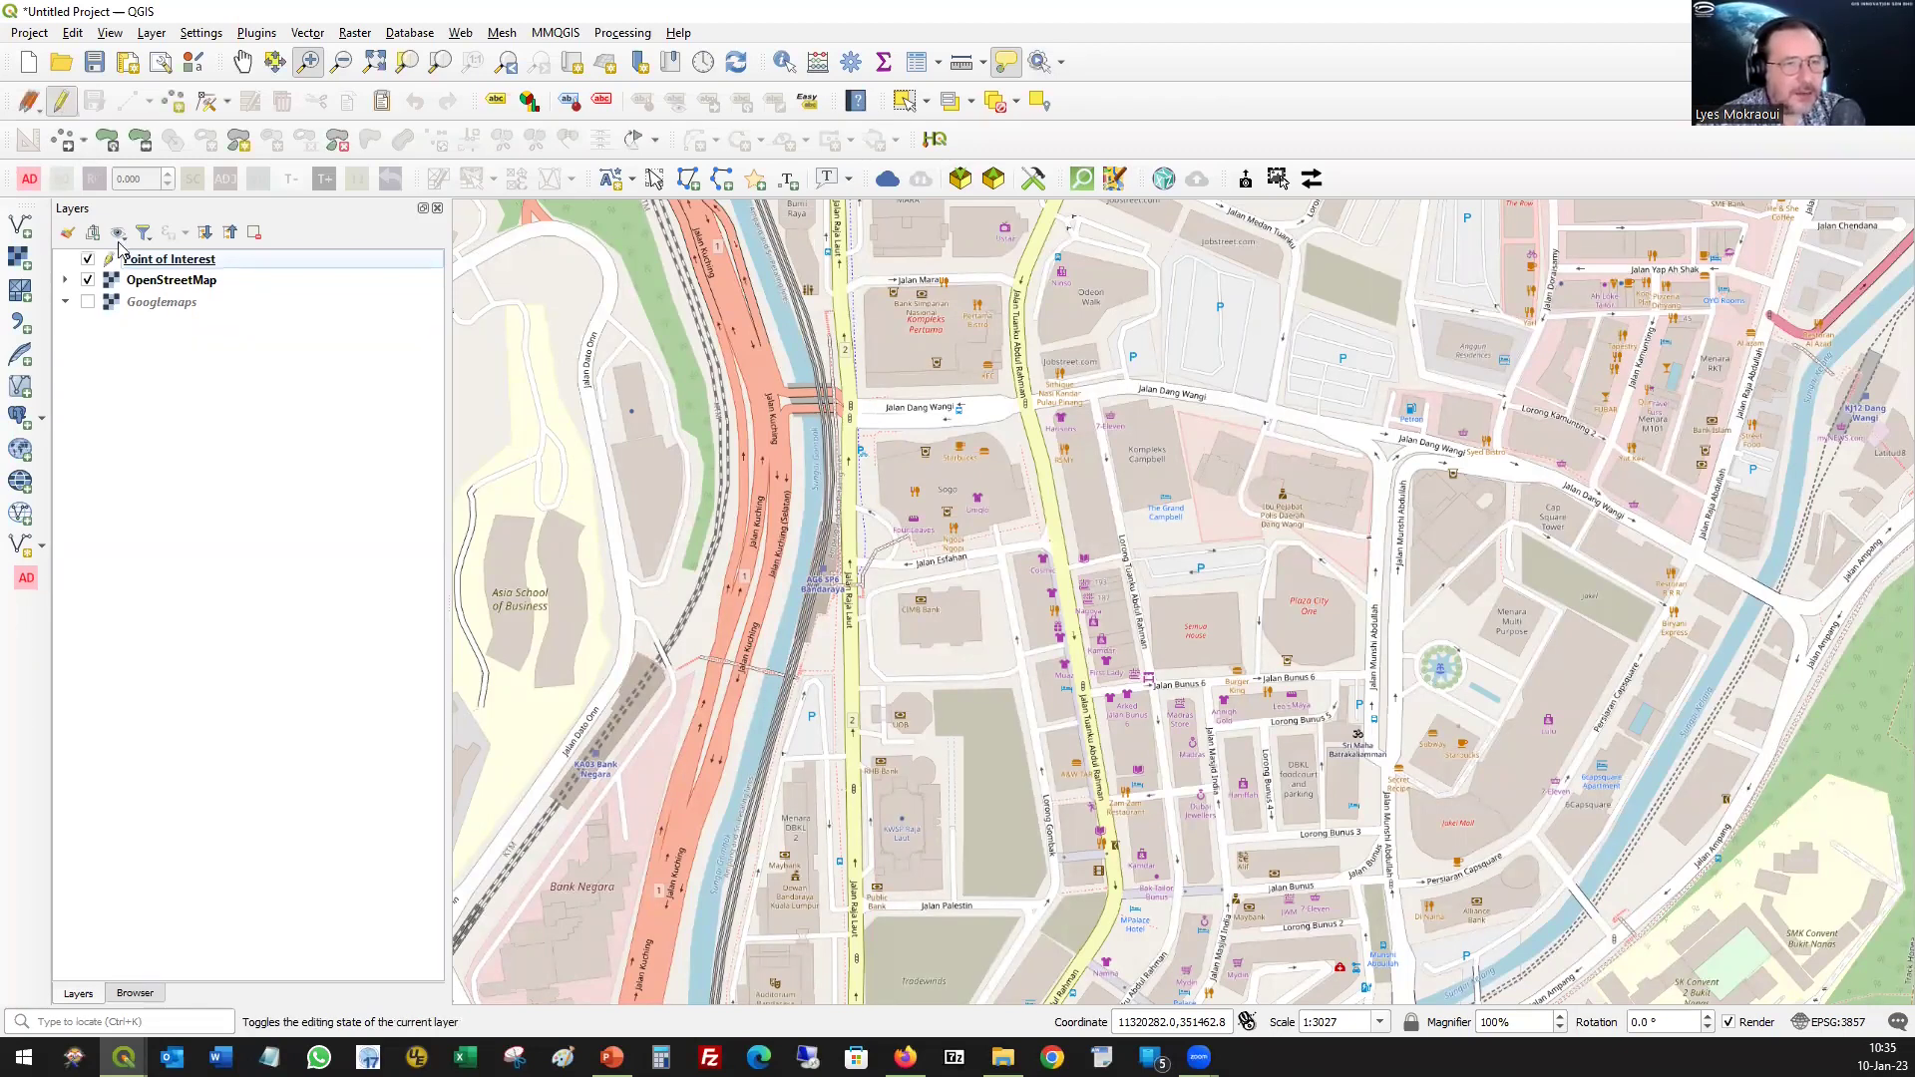
{"action": "left_click", "coordinate": [172, 106]}
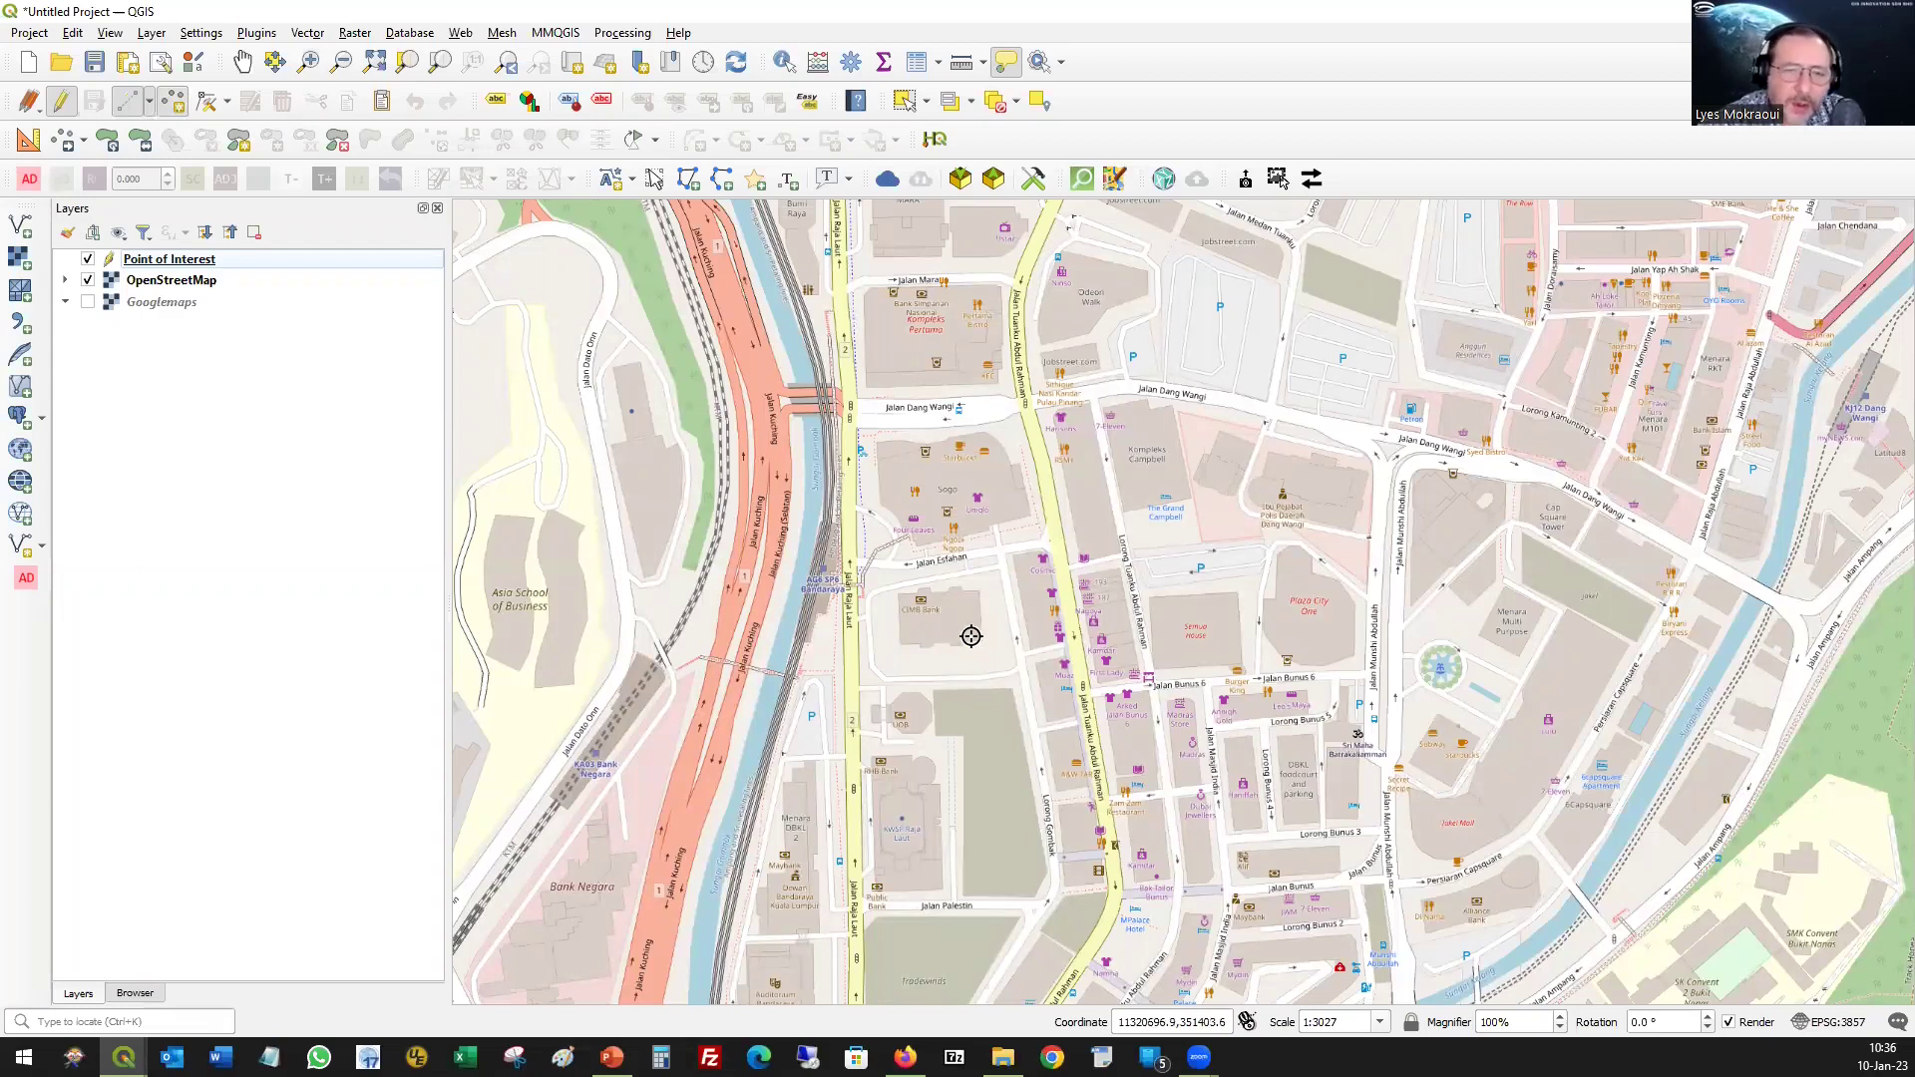
{"action": "left_click", "coordinate": [924, 610]}
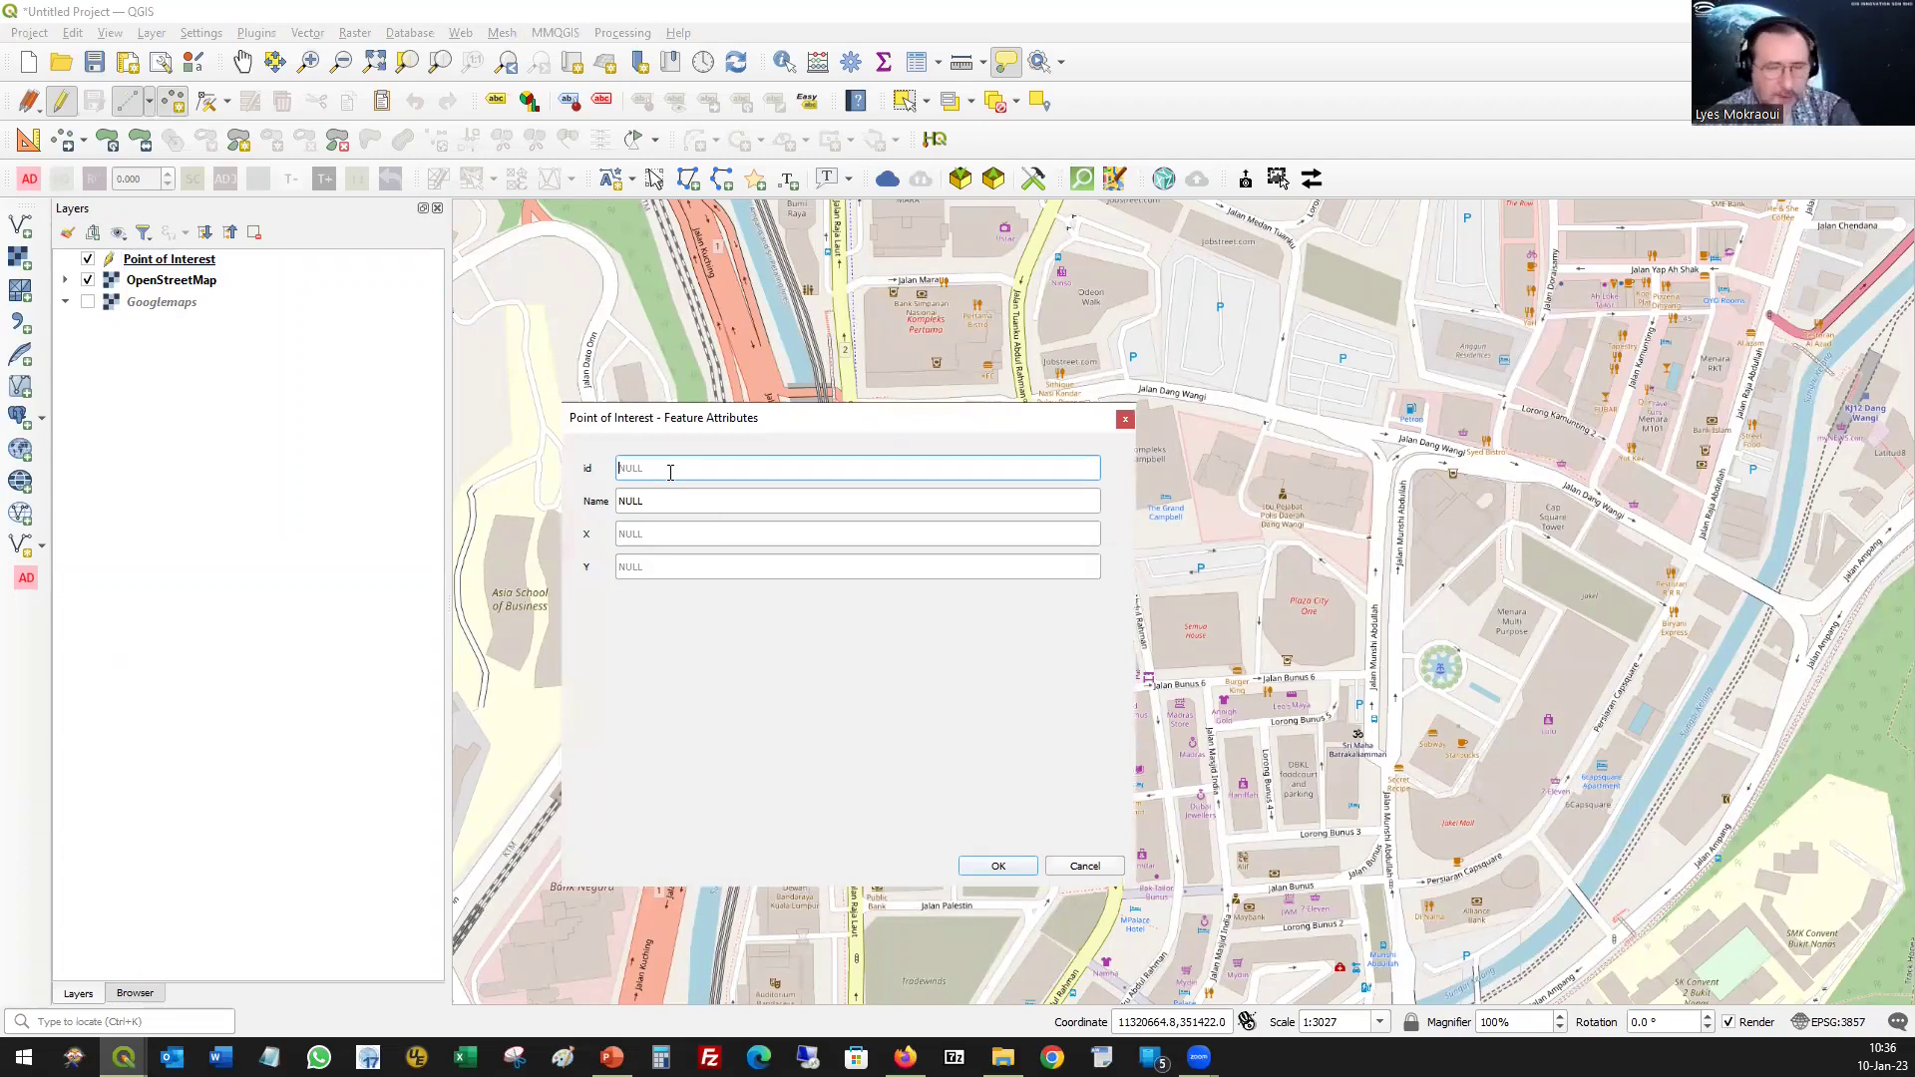
{"action": "type", "text": "01"}
{"action": "left_click", "coordinate": [675, 511]}
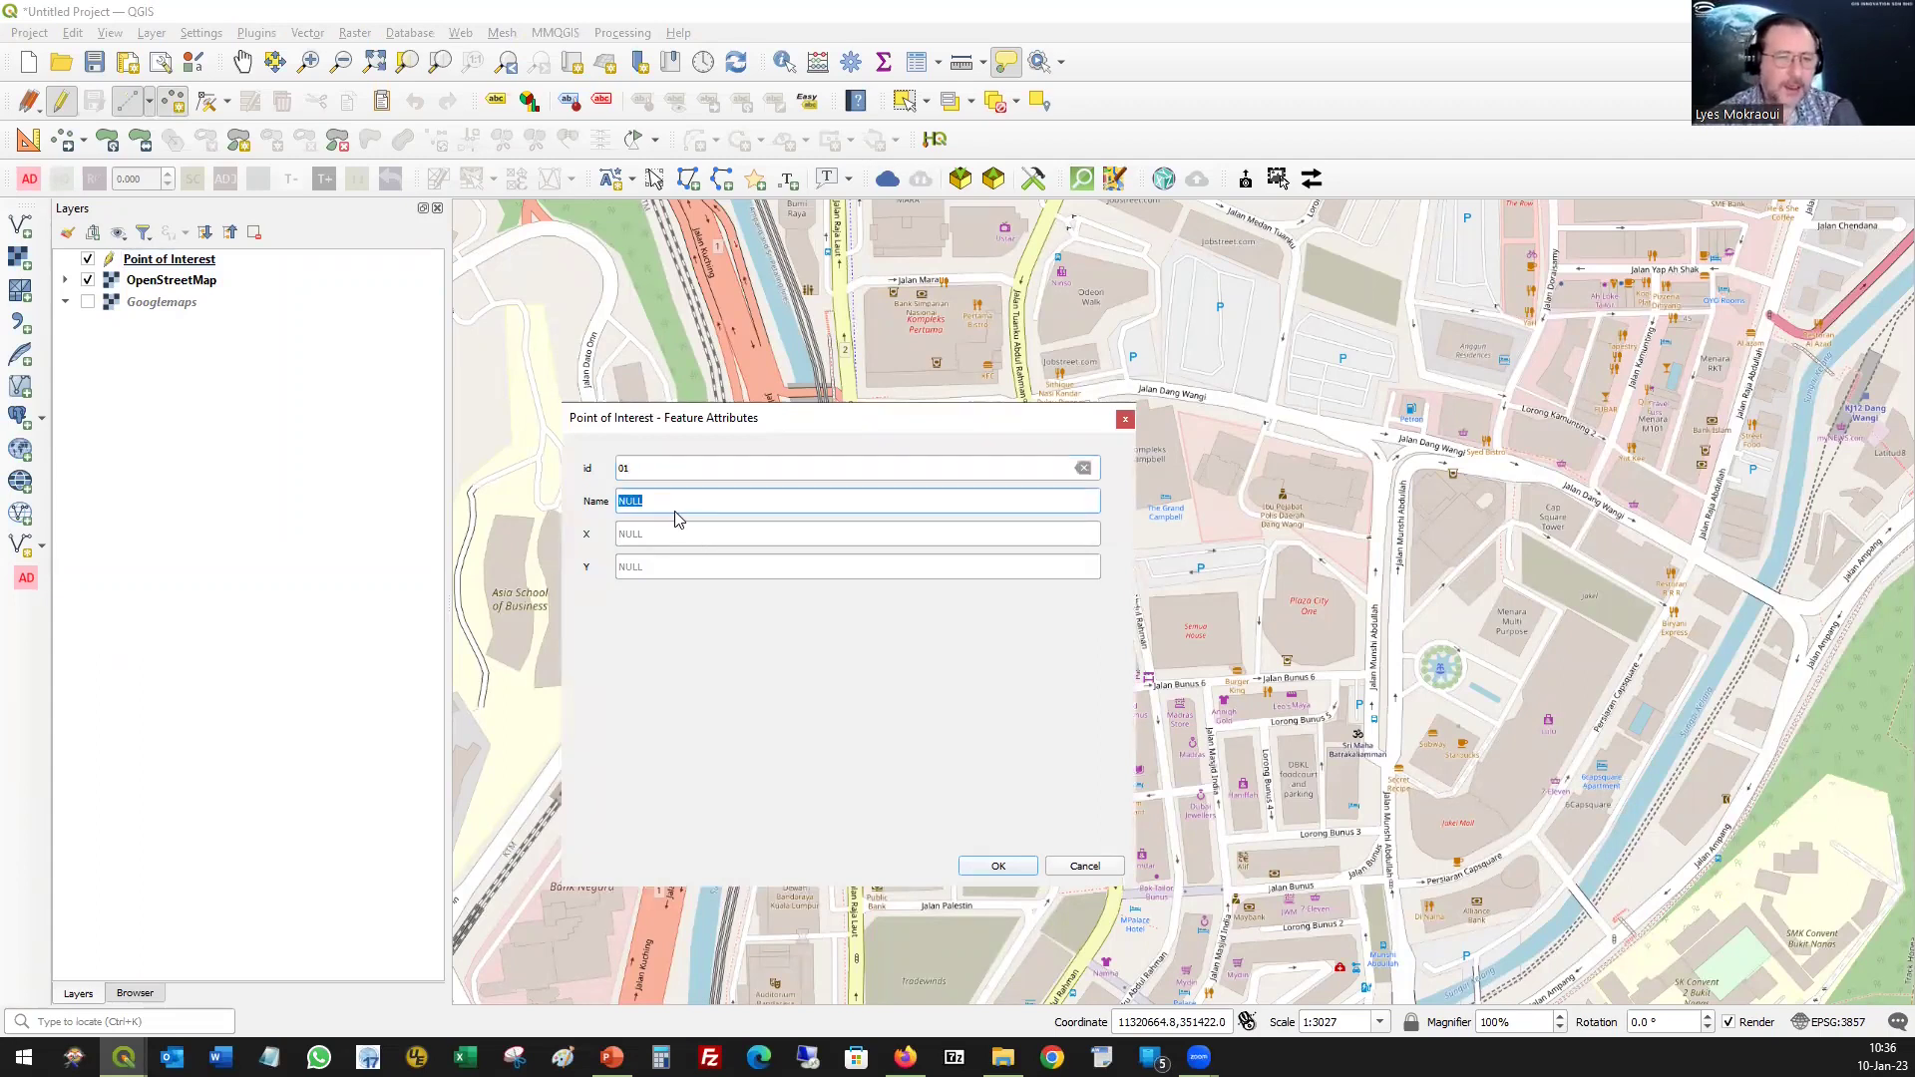
{"action": "type", "text": "CIMB Bank"}
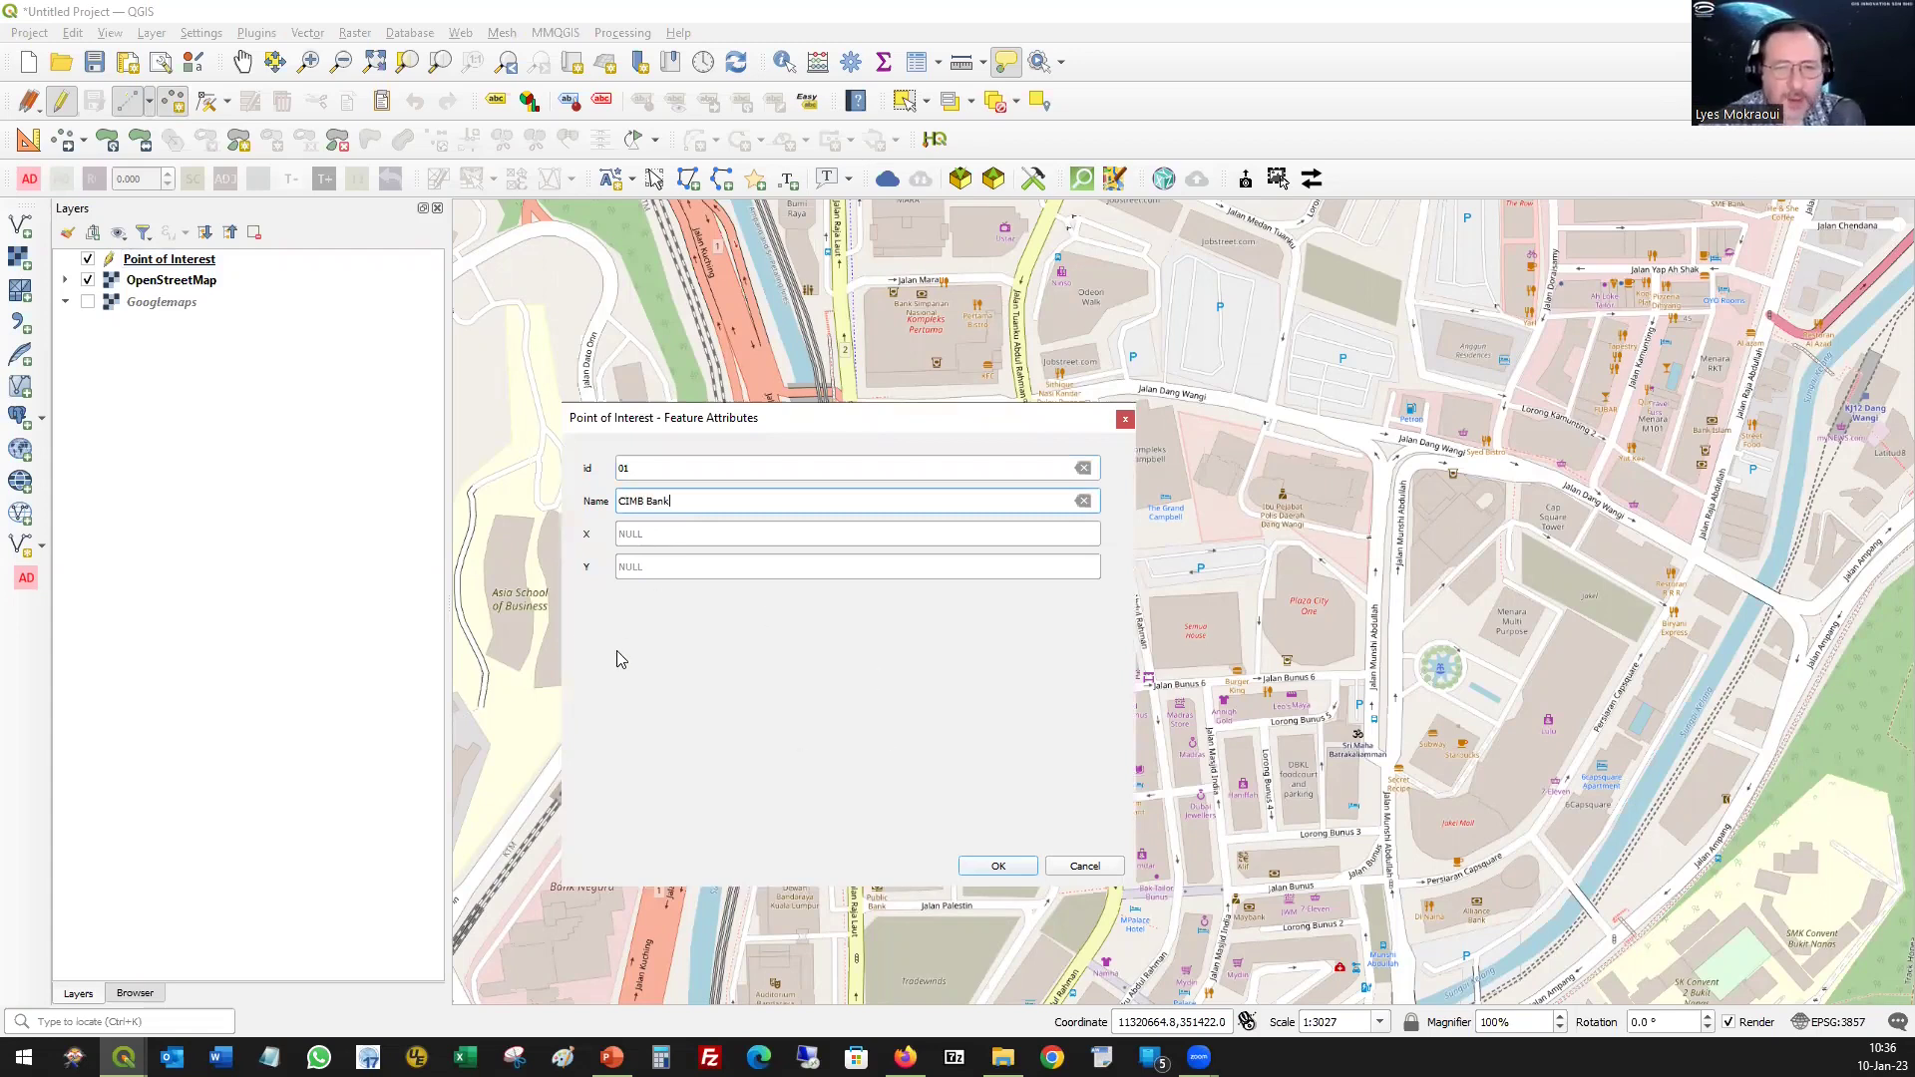
{"action": "left_click", "coordinate": [999, 867]}
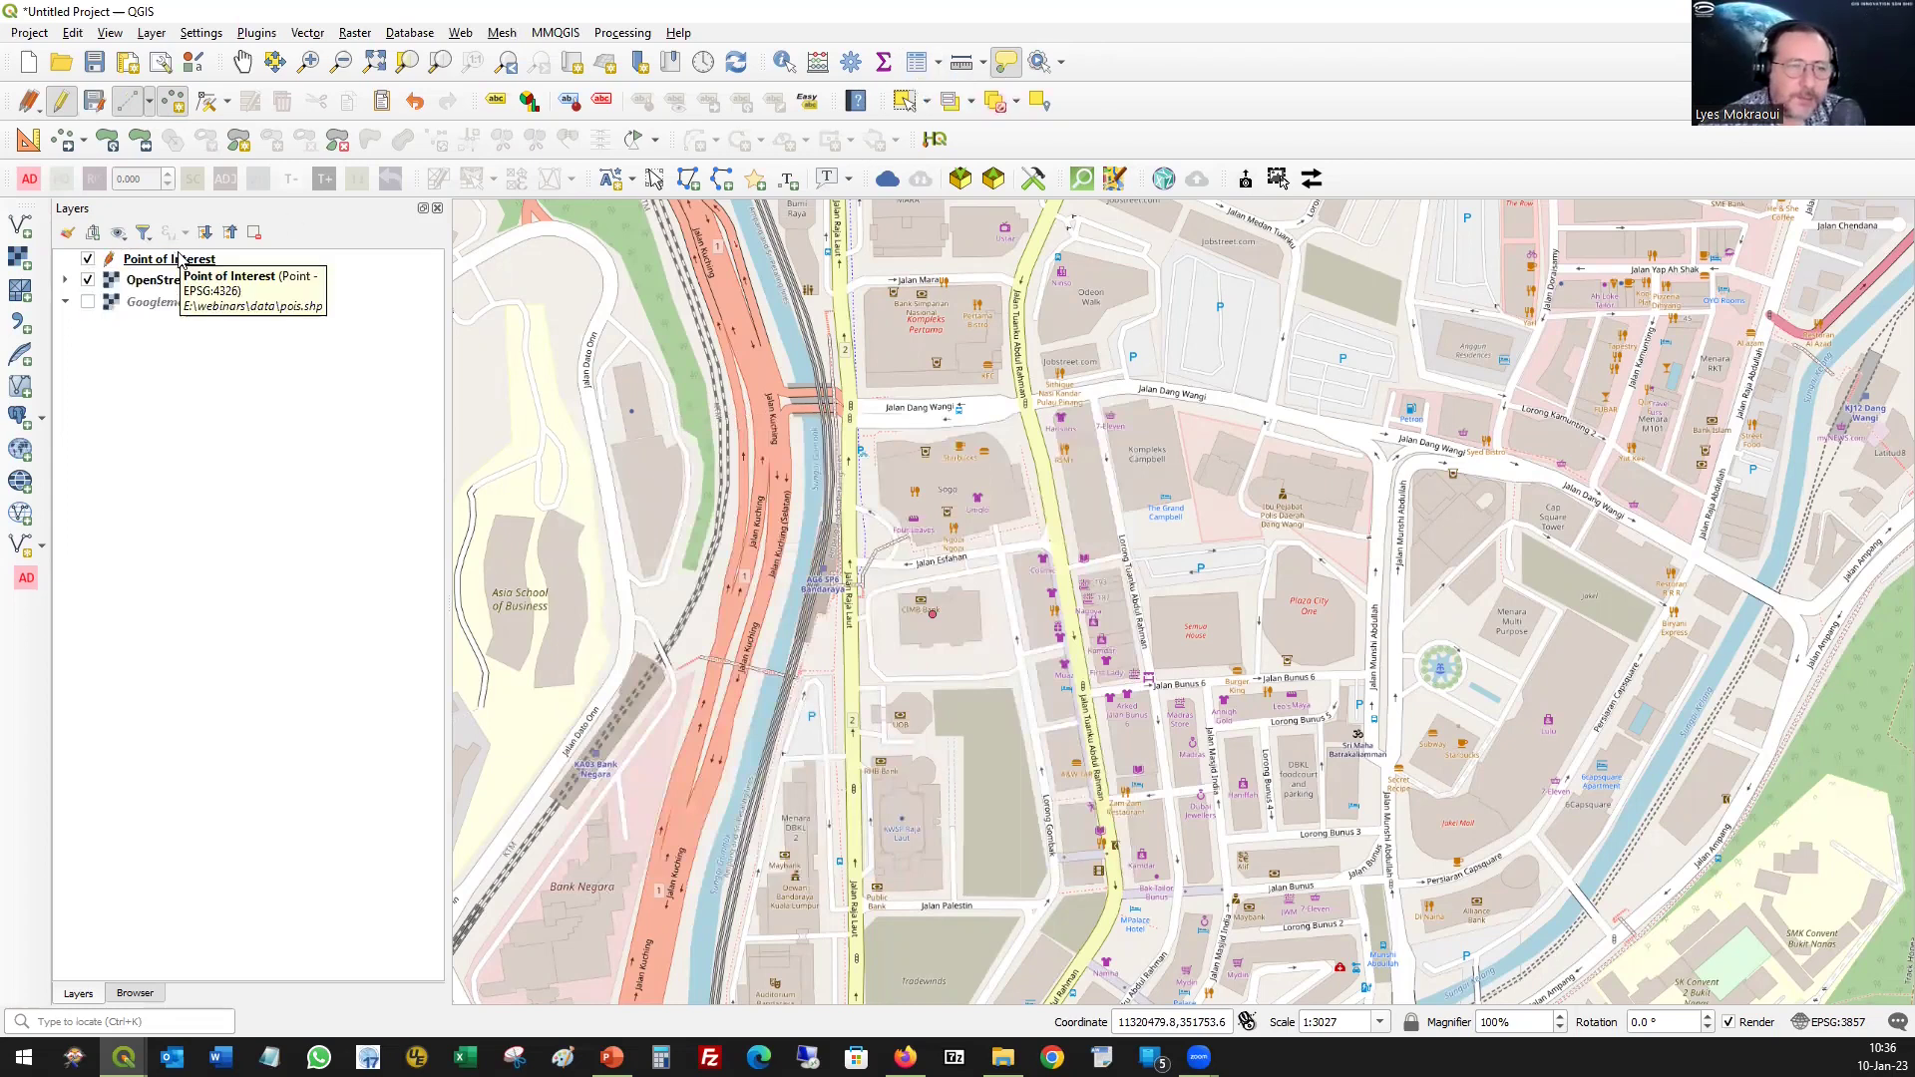
- Check the new point's record in the Point of Interest attribute table and close the table
{"action": "left_click", "coordinate": [220, 259]}
{"action": "left_click", "coordinate": [917, 62]}
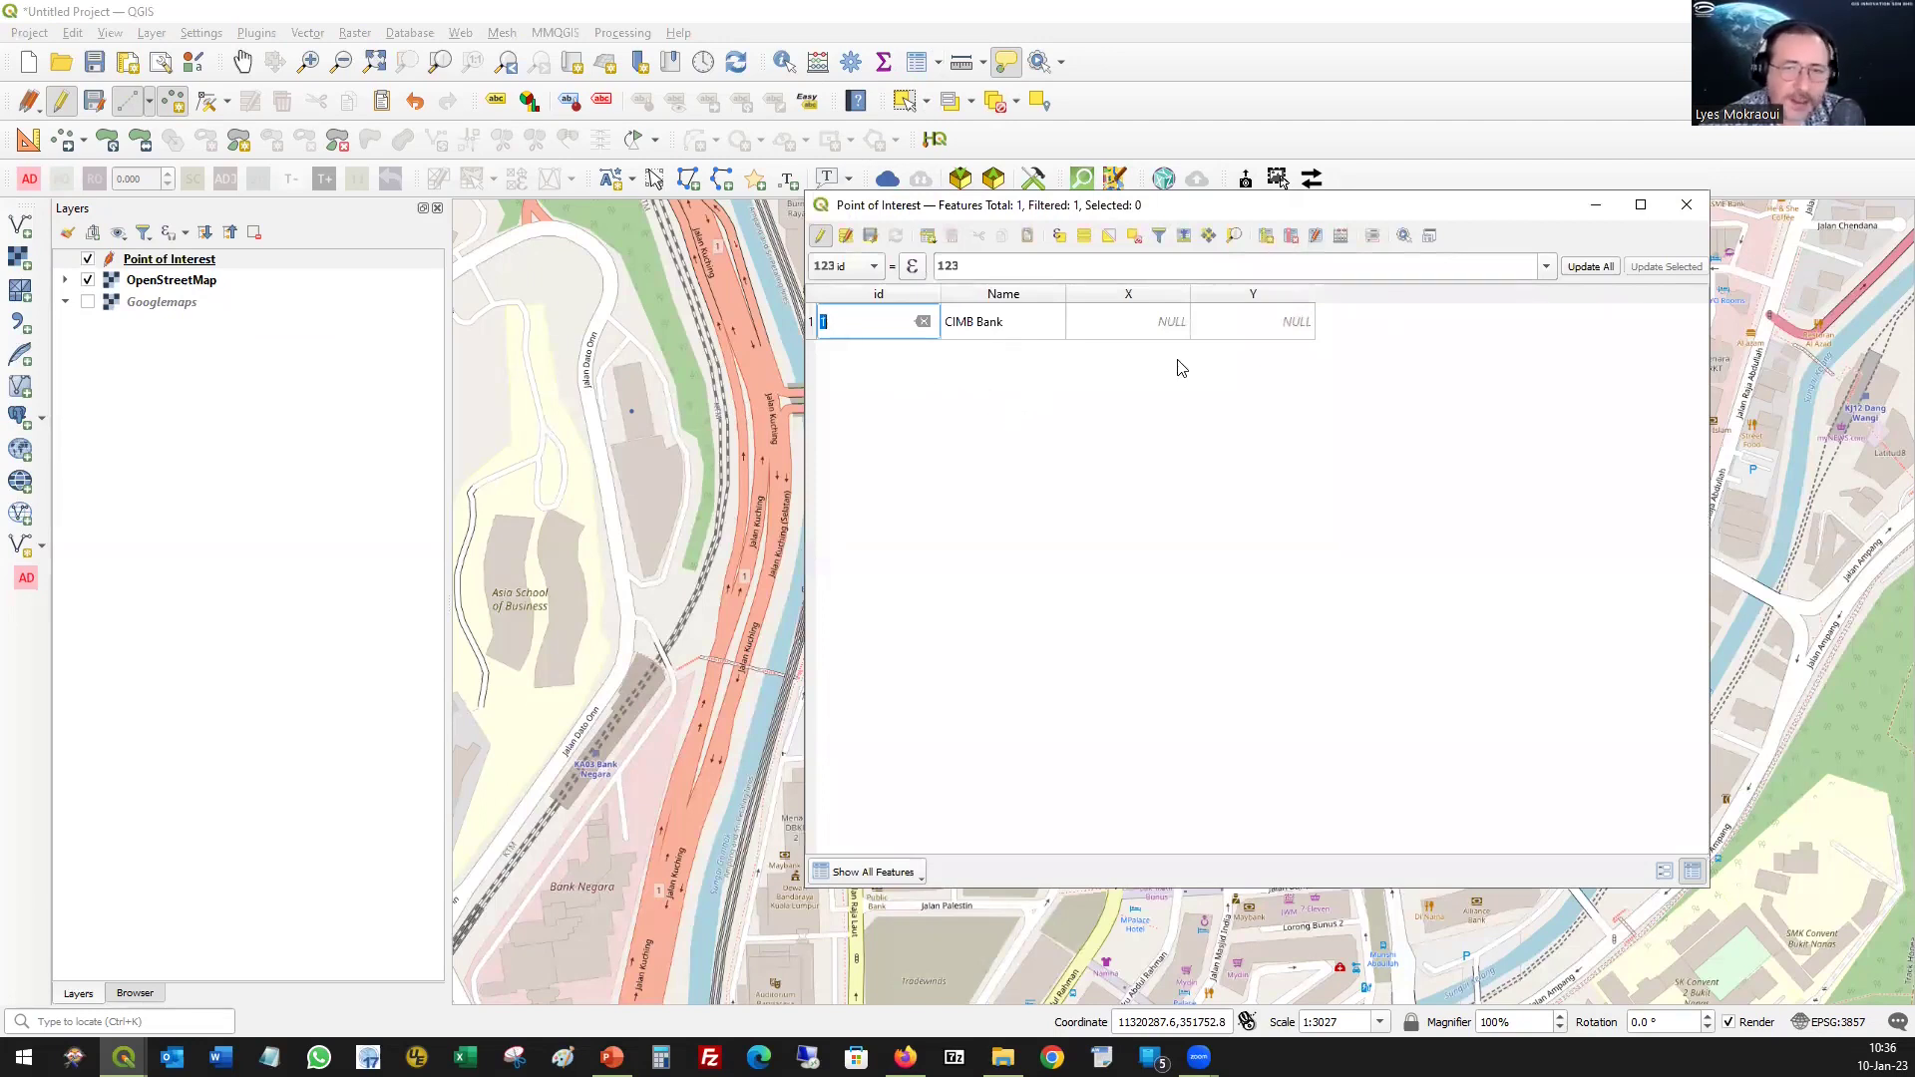
{"action": "left_click", "coordinate": [1699, 207]}
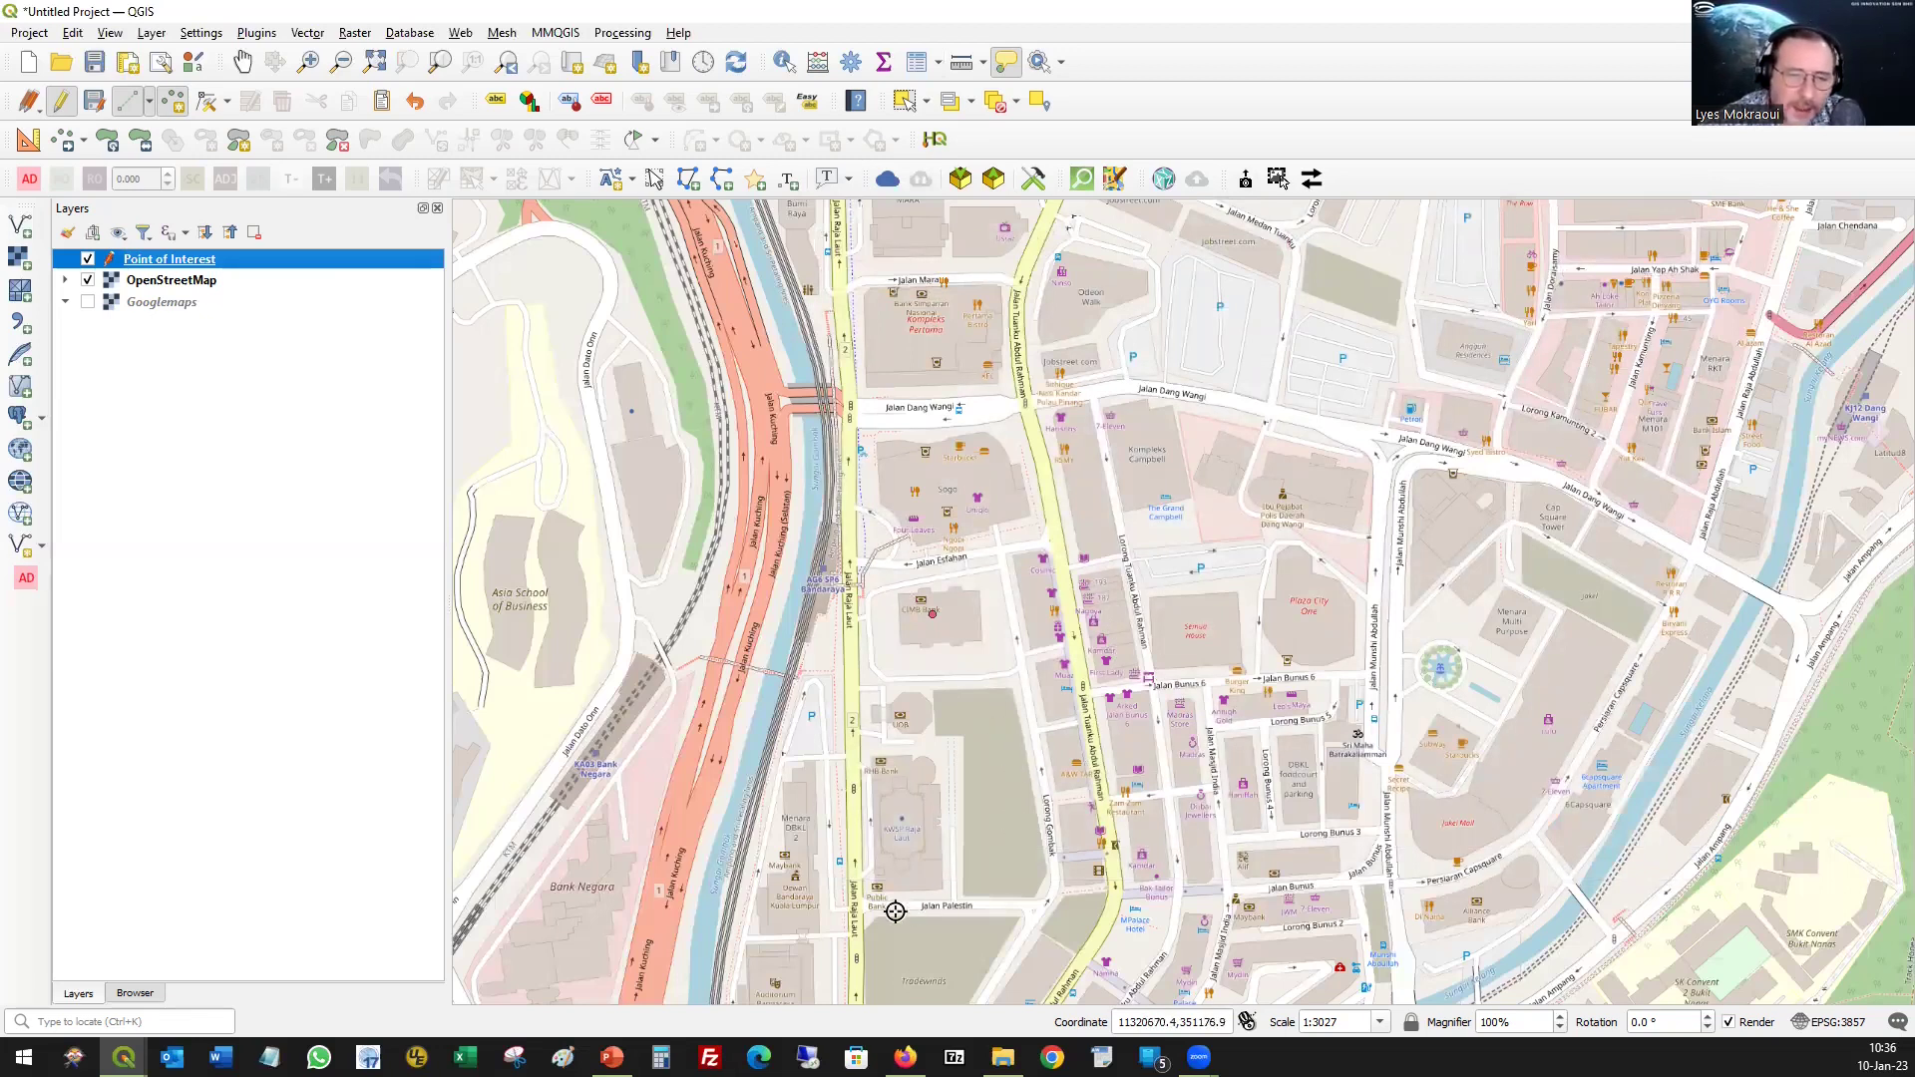
- Add a point on the Masjid India mosque symbol with id 02 and Name Mosque
{"action": "left_click_drag", "start_coordinate": [1029, 666], "coordinate": [888, 93]}
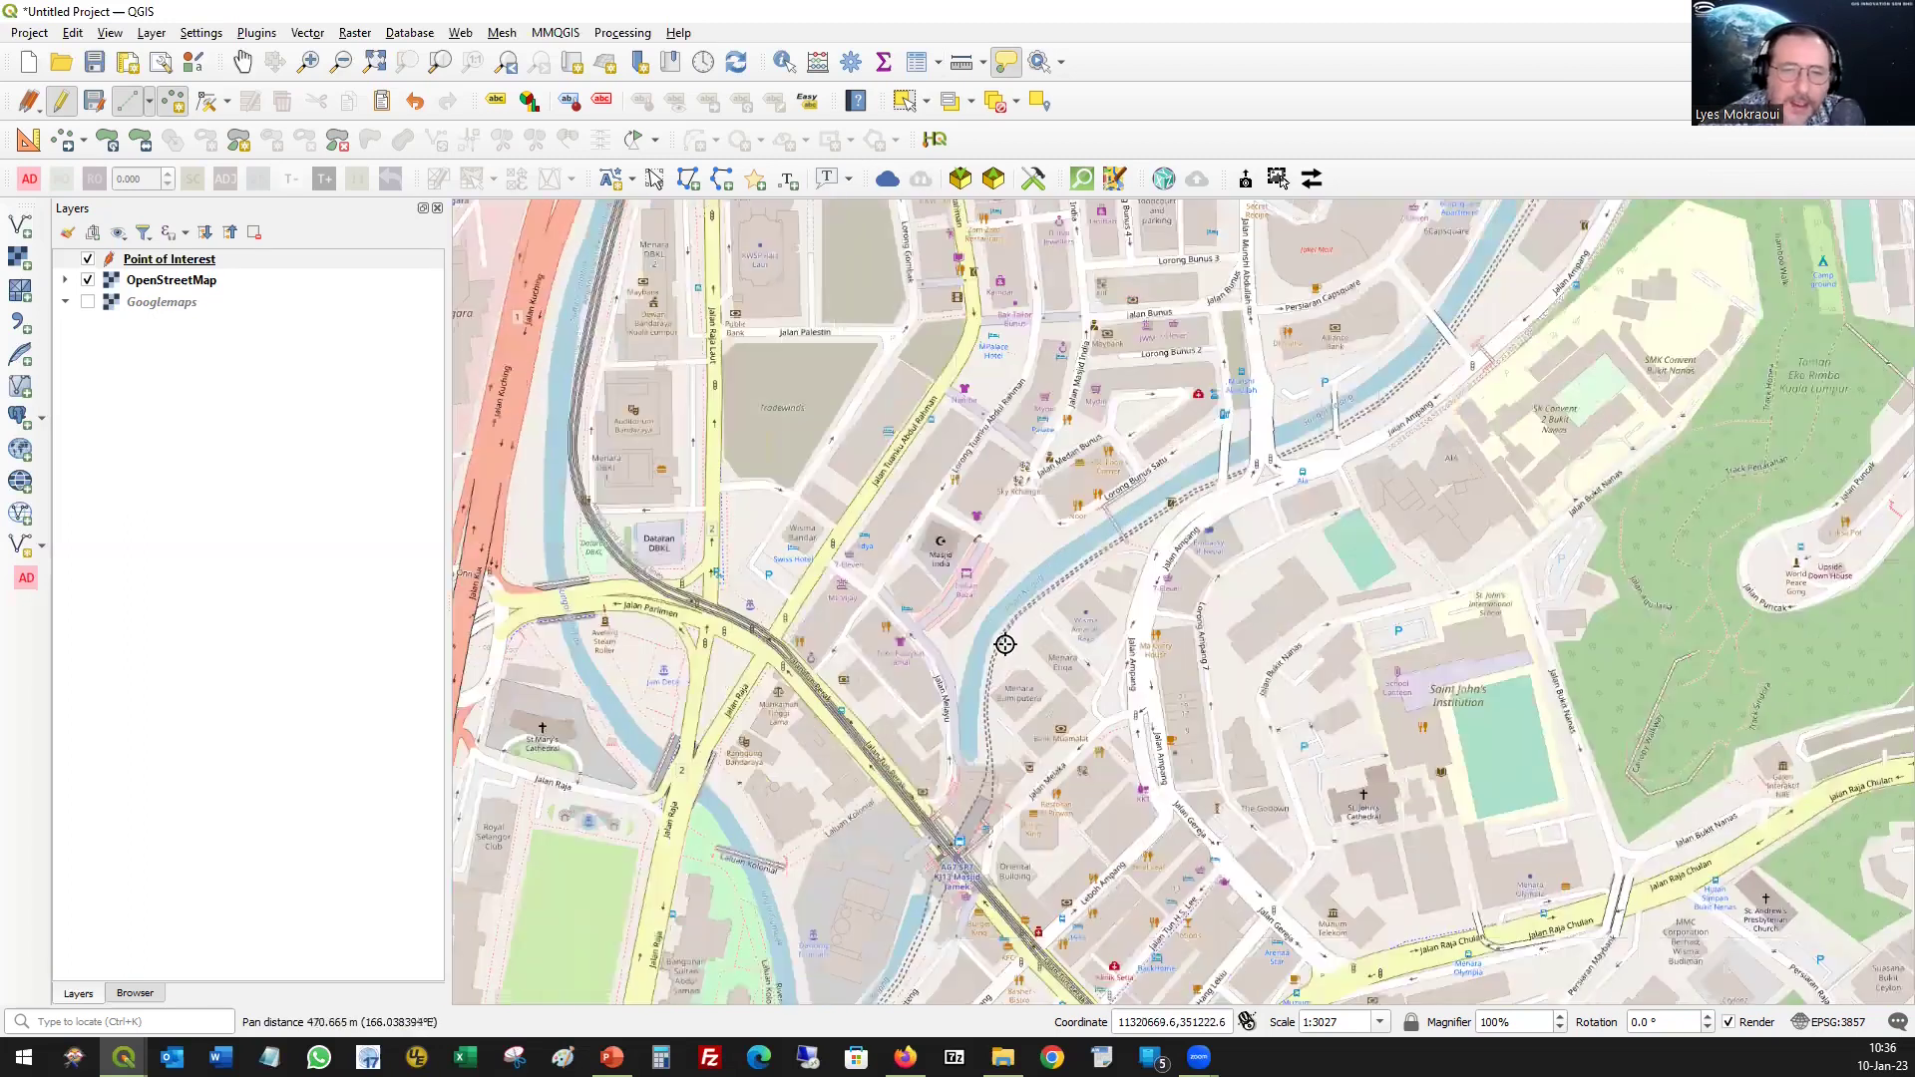
{"action": "left_click", "coordinate": [937, 543]}
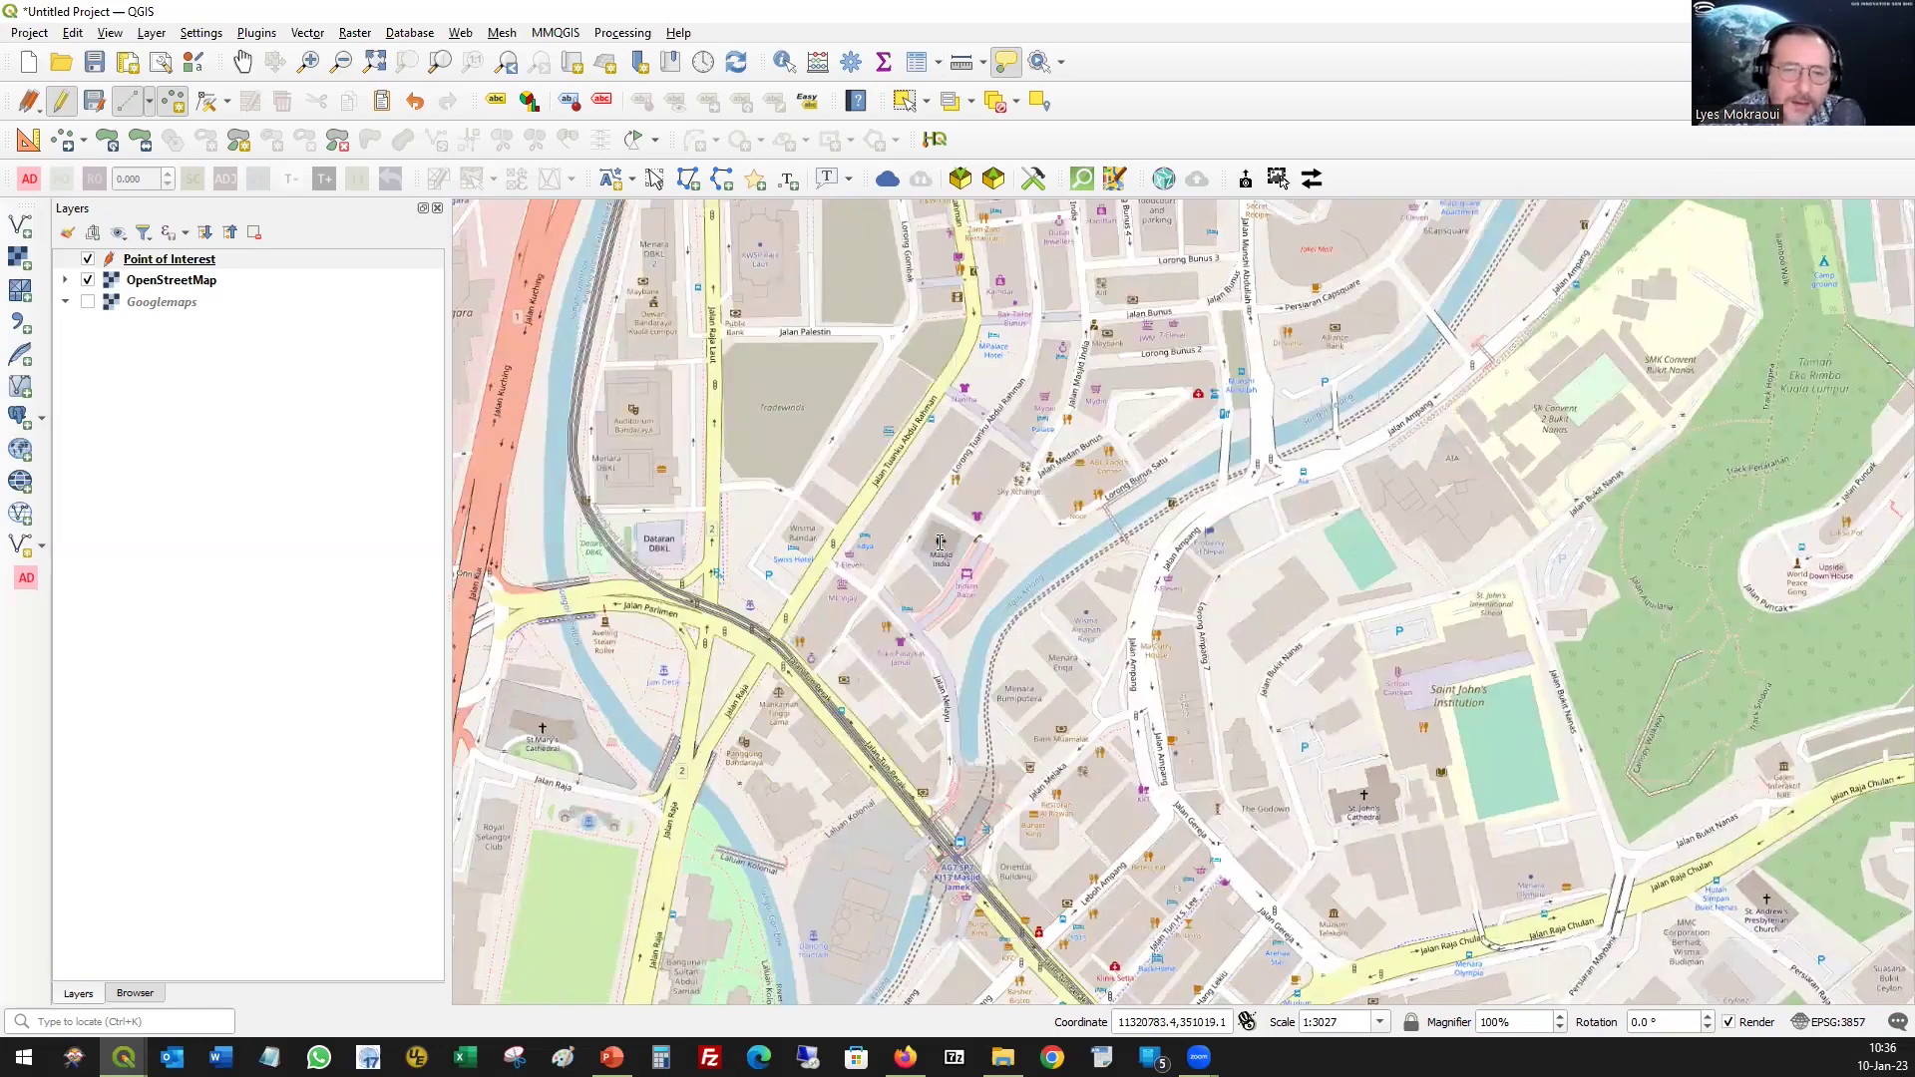
{"action": "type", "text": "02"}
{"action": "key", "text": "Tab"}
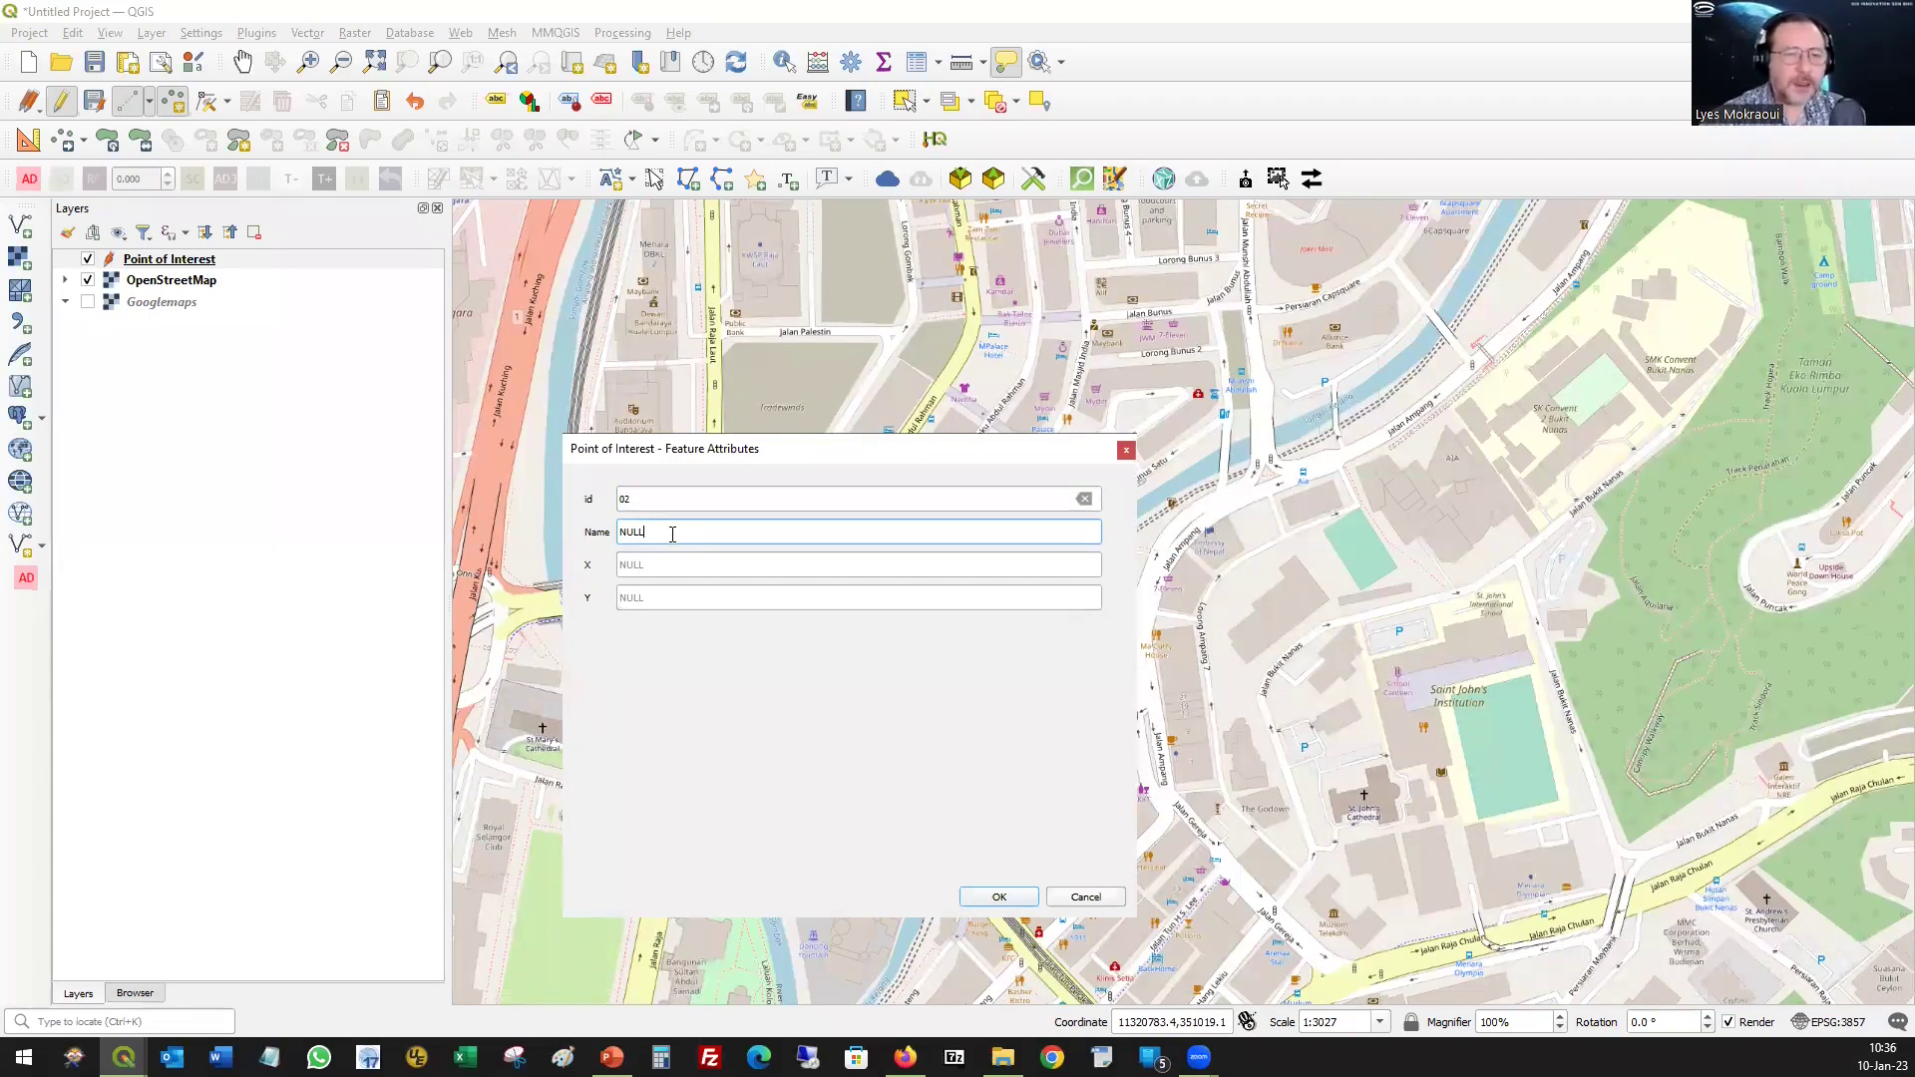
{"action": "type", "text": "Mosque"}
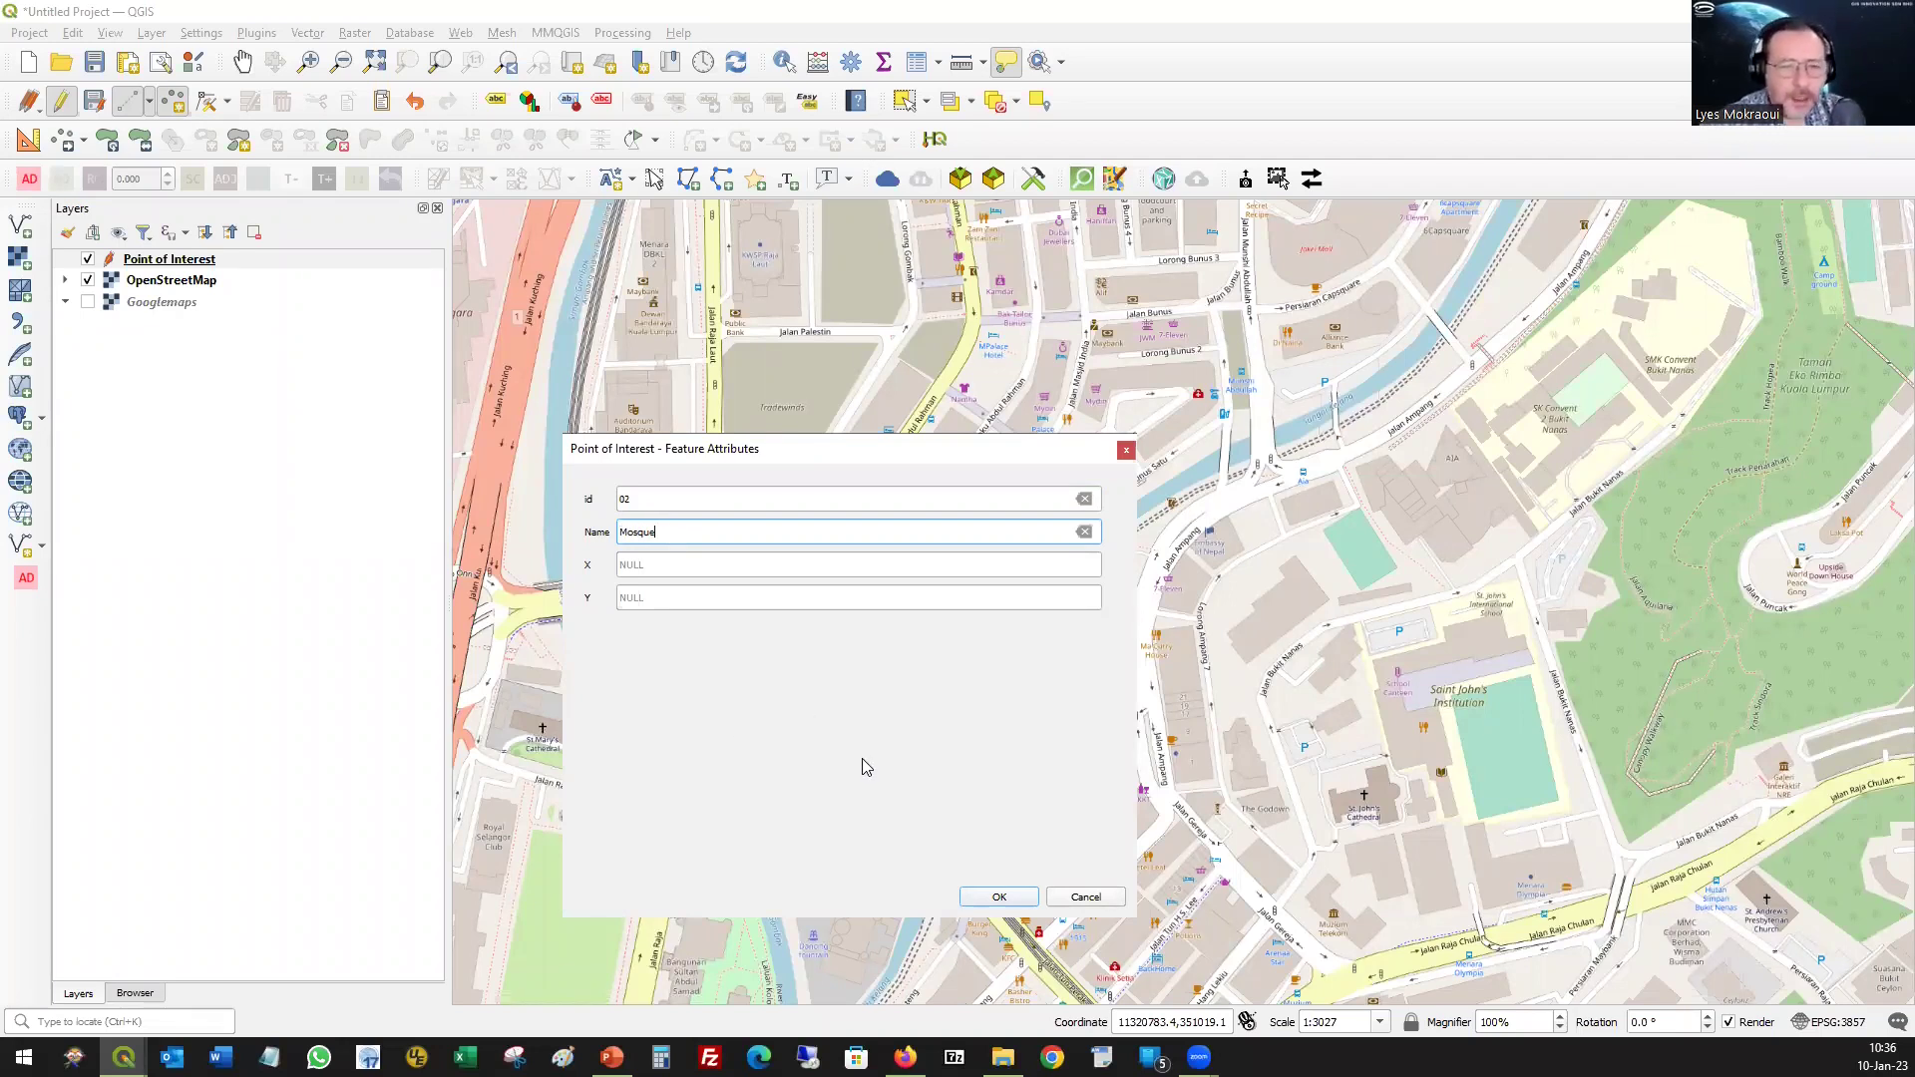
- Accept the Mosque point and add a point just east of Menara Maybank with id 03 and name Food Court
{"action": "left_click", "coordinate": [973, 893]}
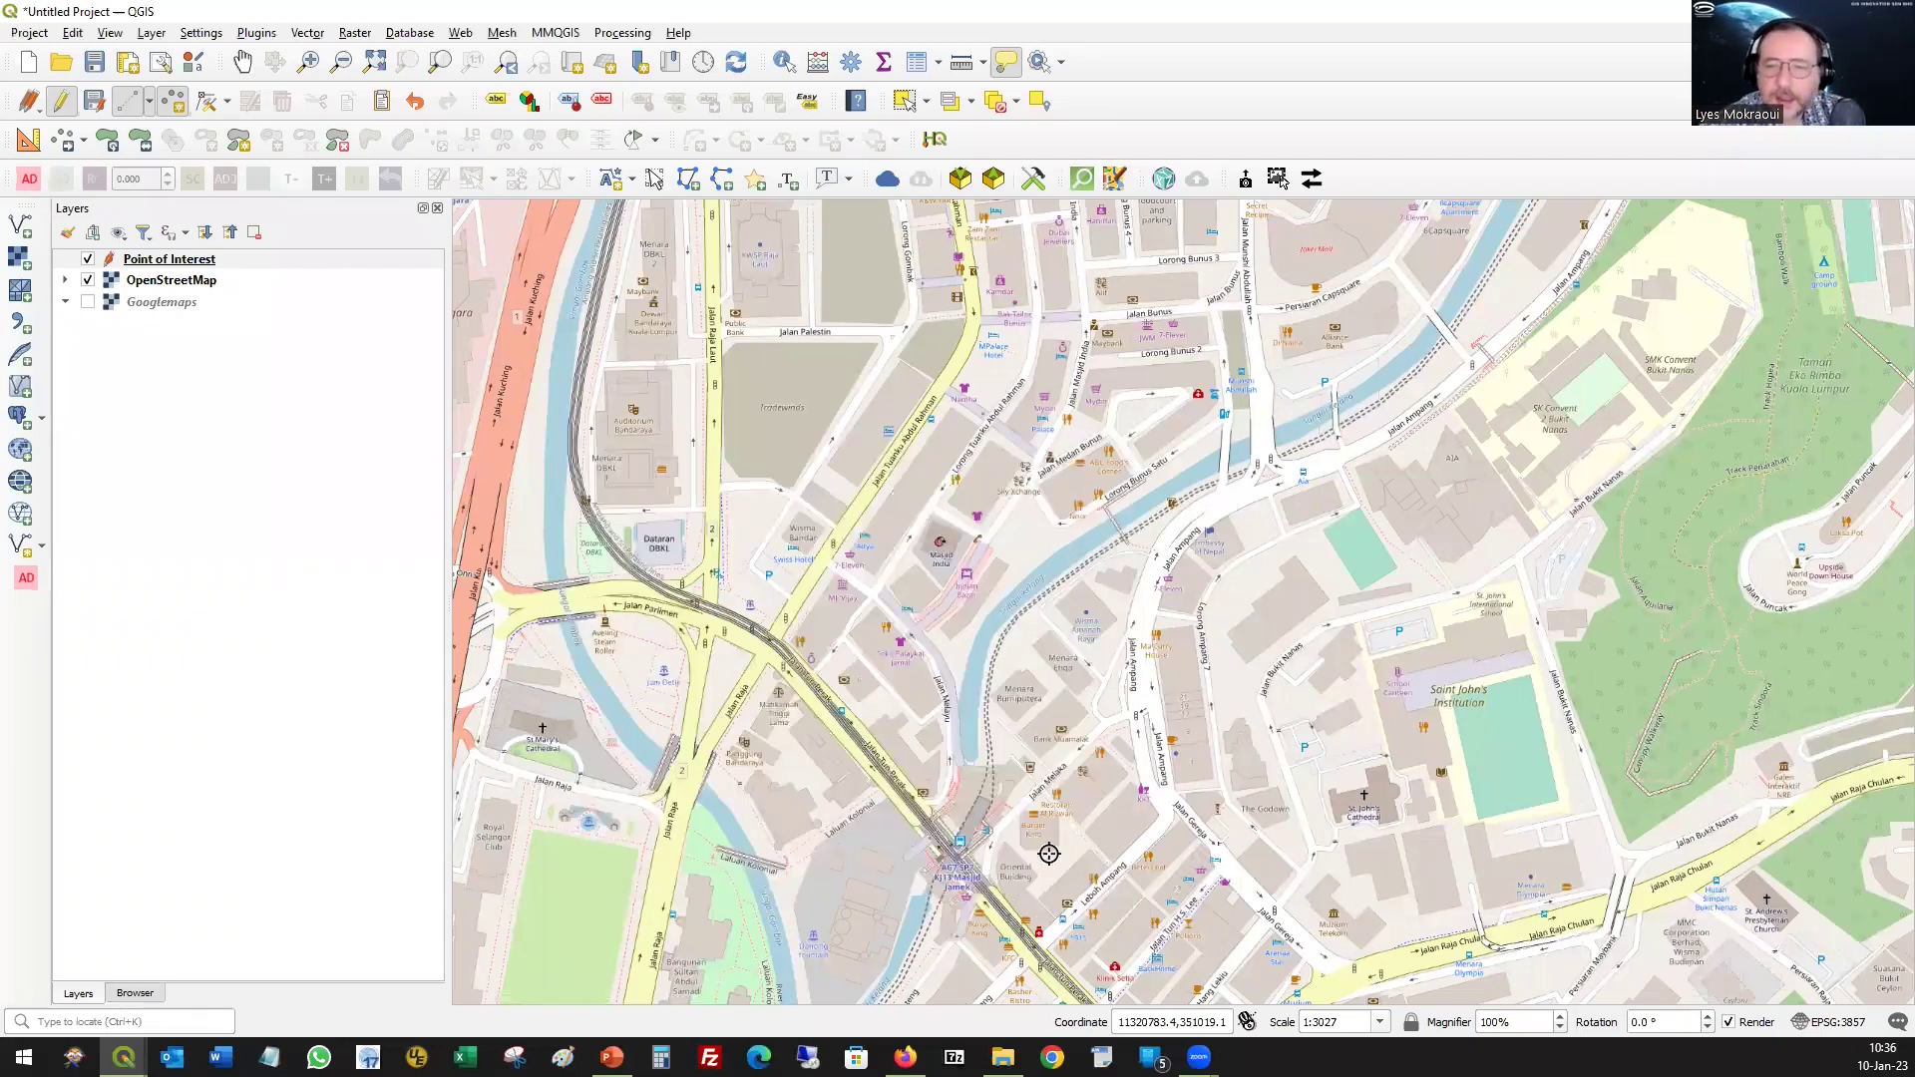
{"action": "left_click_drag", "start_coordinate": [1236, 748], "coordinate": [1427, 513]}
{"action": "left_click_drag", "start_coordinate": [1398, 475], "coordinate": [1005, 255]}
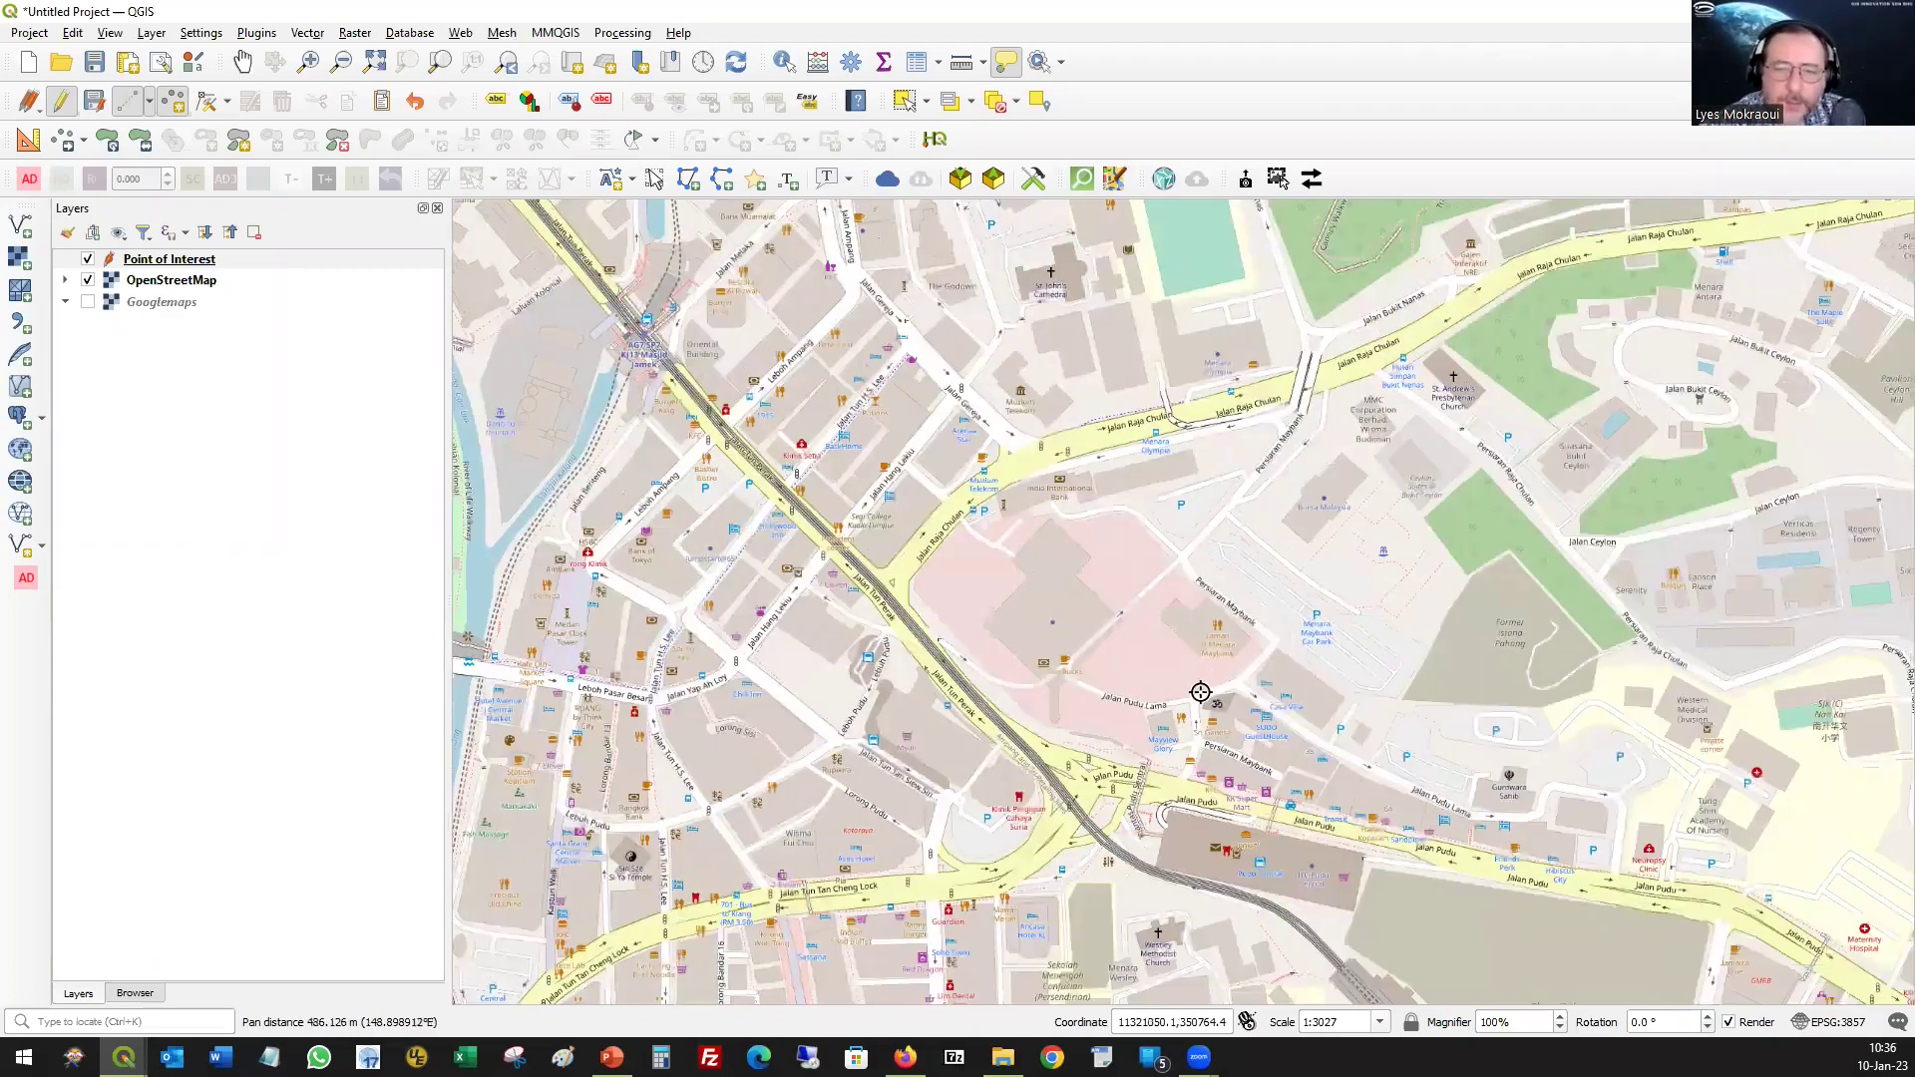
{"action": "left_click", "coordinate": [1205, 628]}
{"action": "type", "text": "03"}
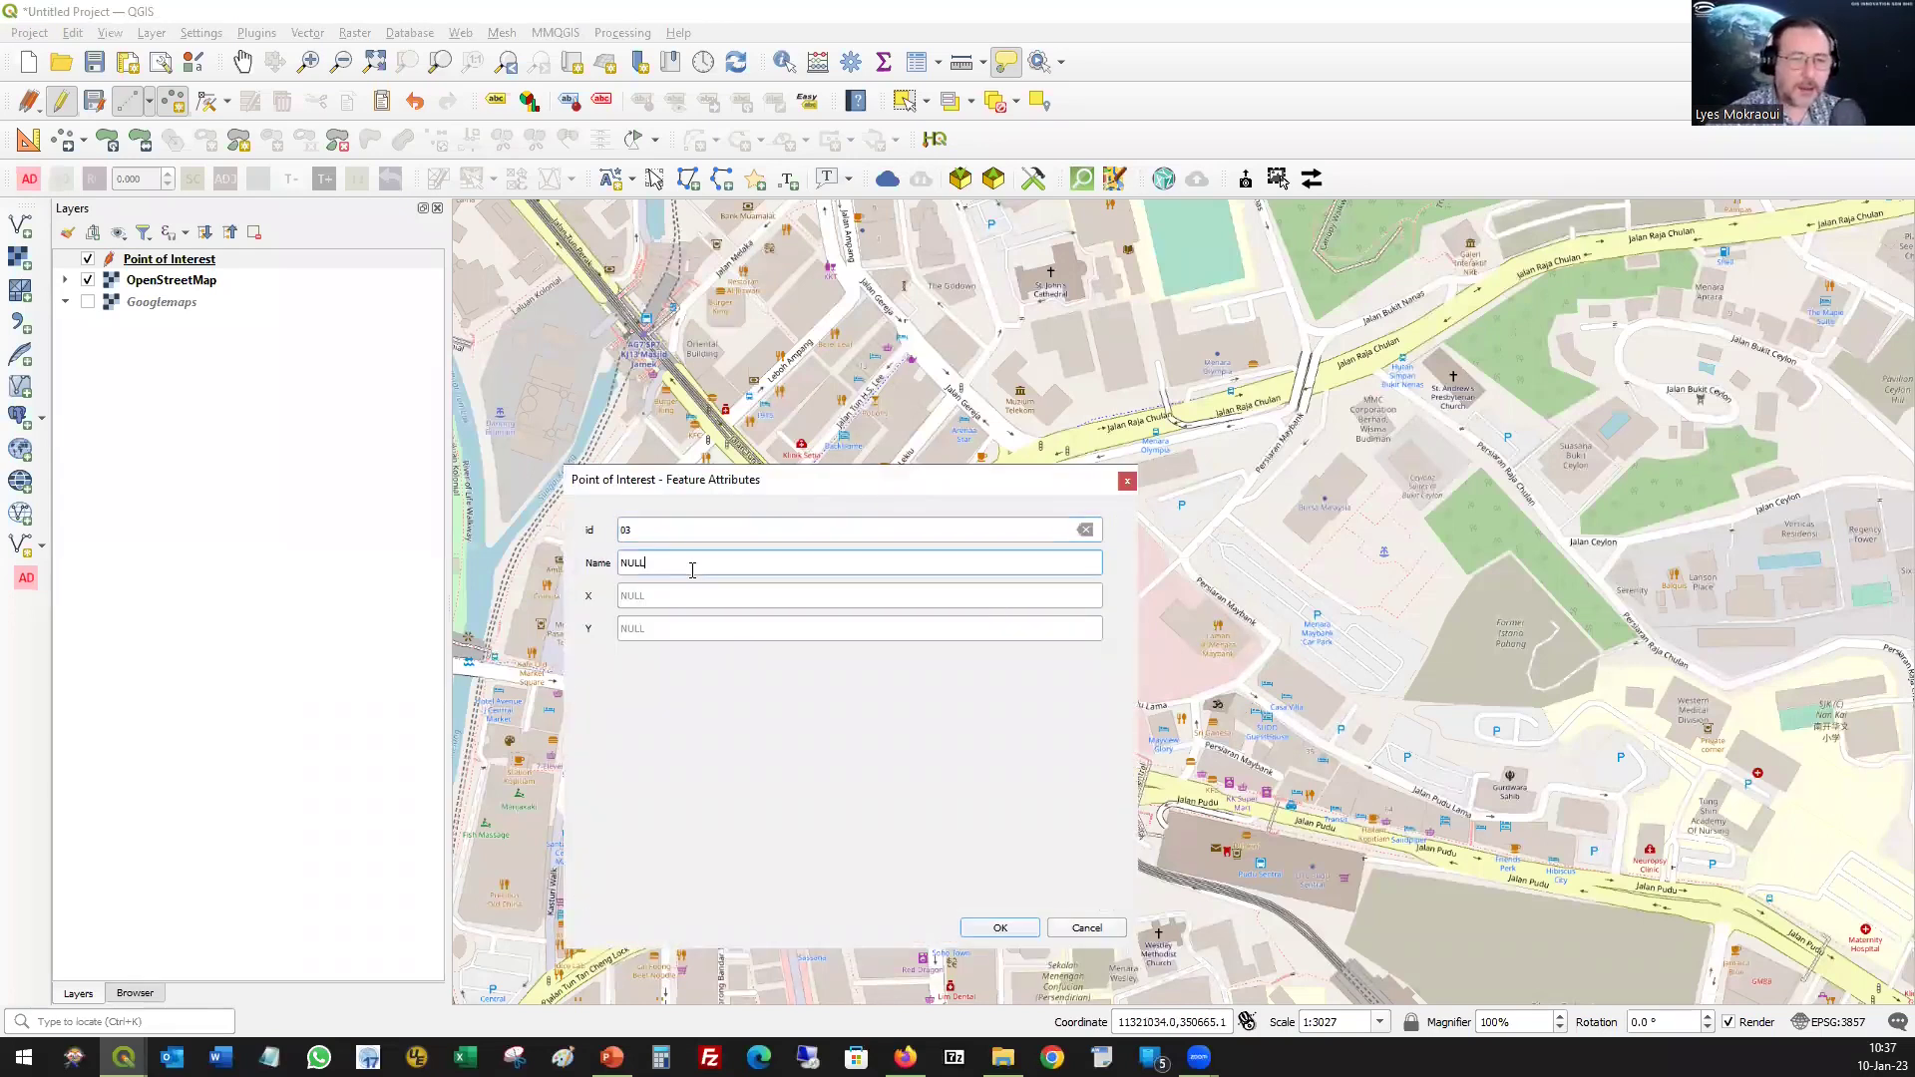
{"action": "type", "text": "Food Court"}
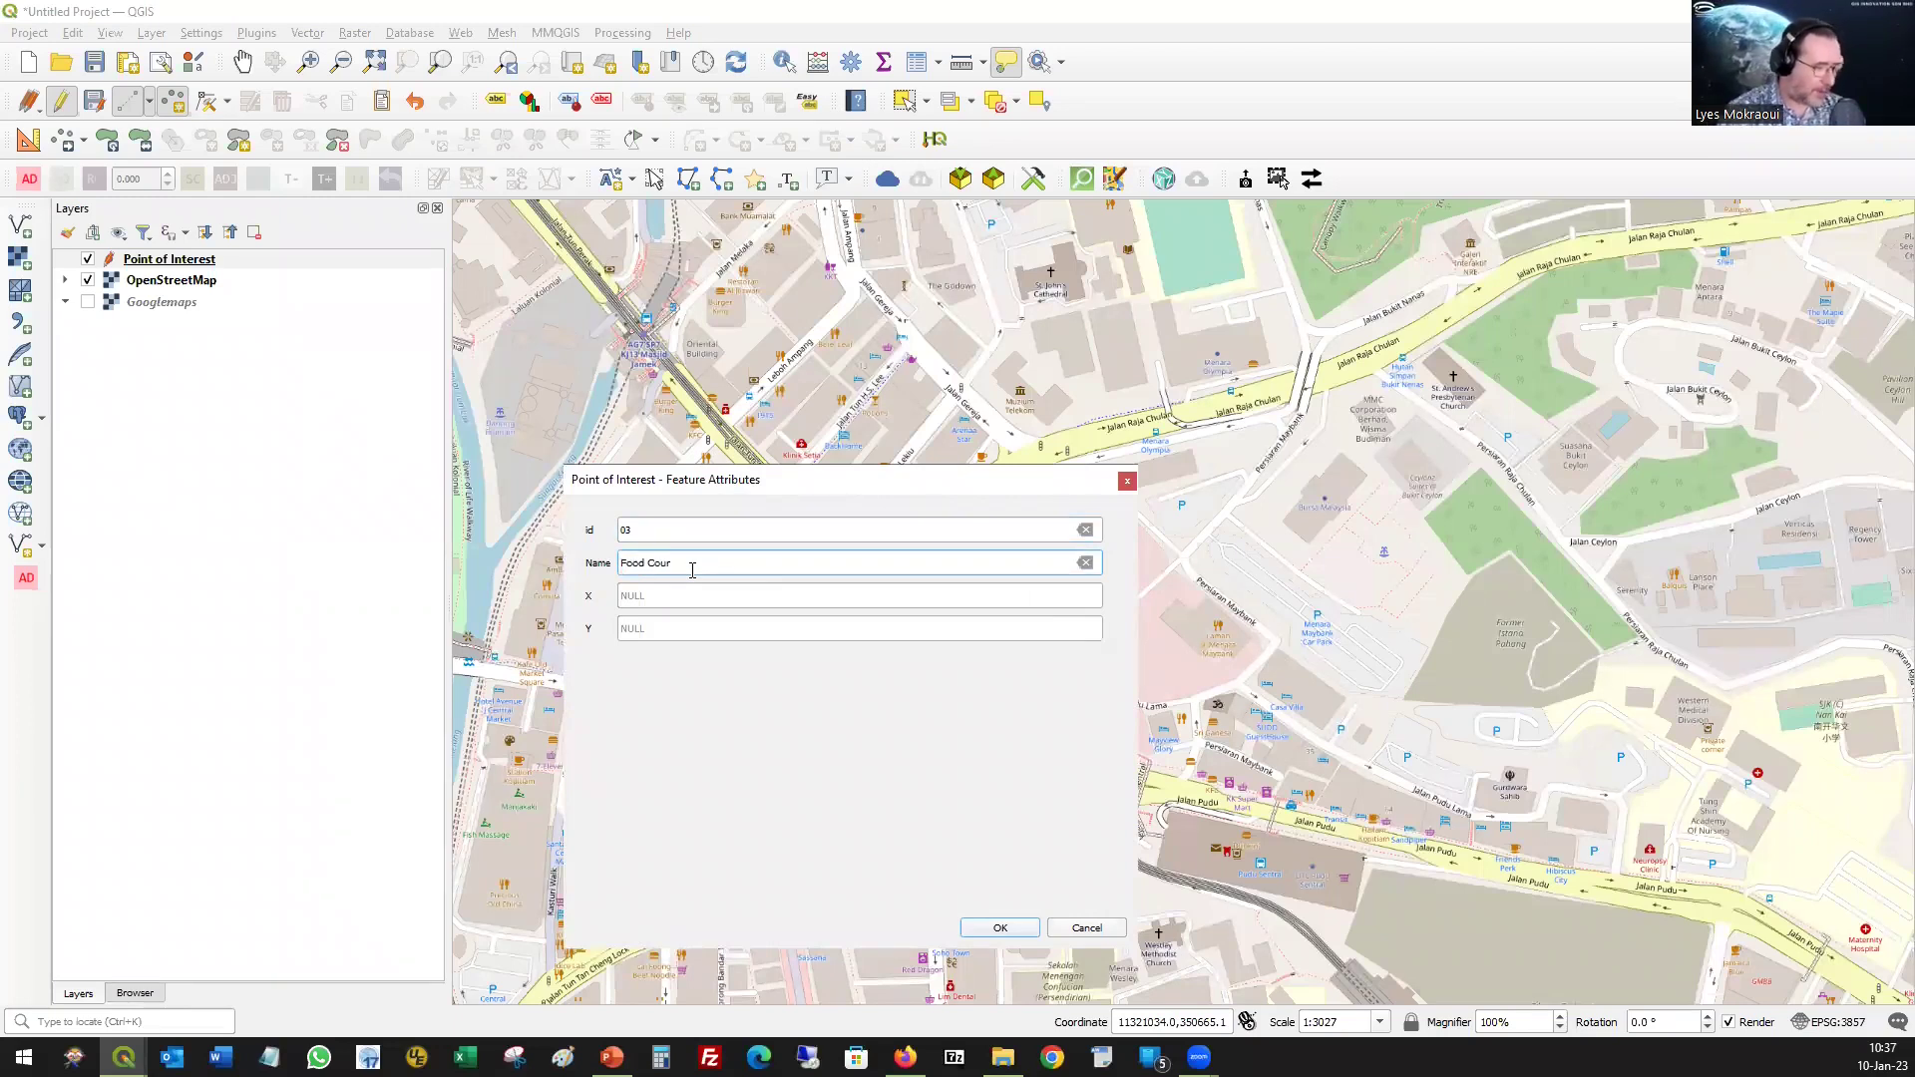
{"action": "left_click", "coordinate": [1003, 928]}
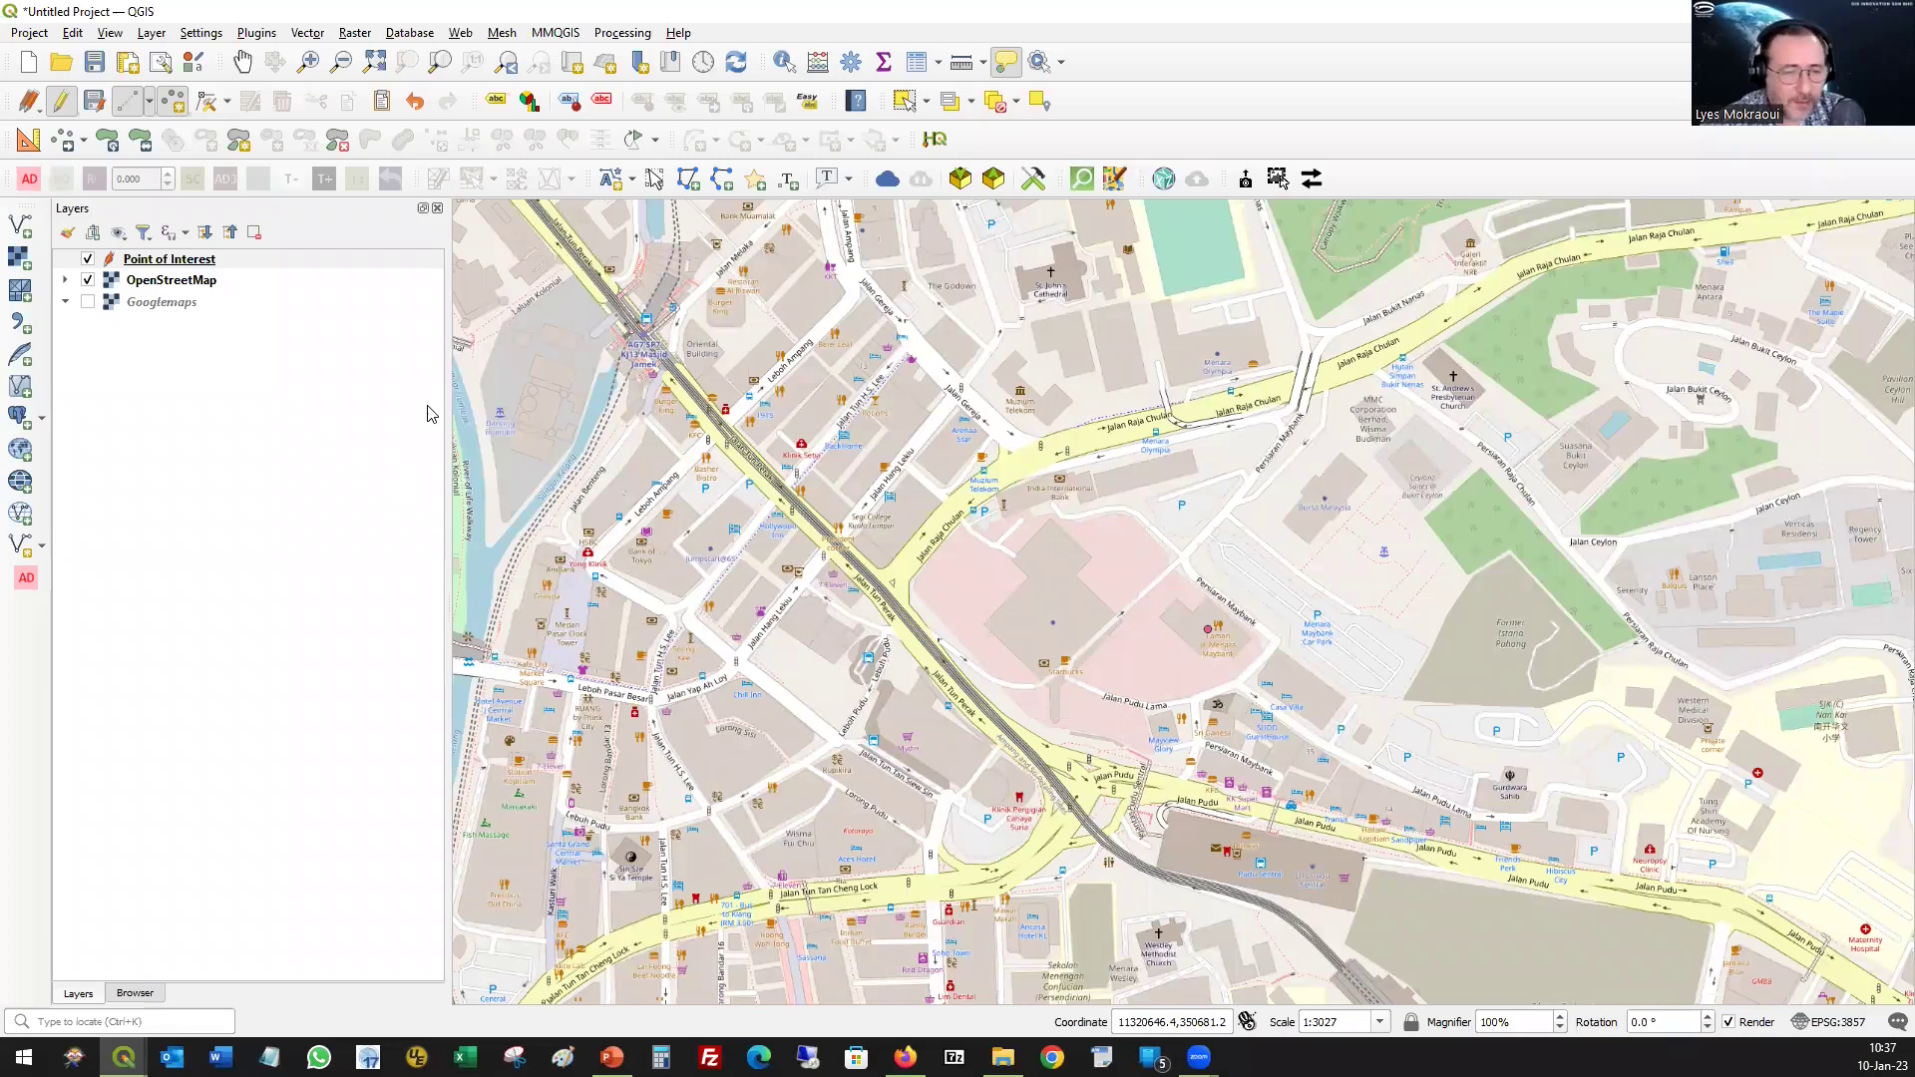
- Save the edits of the Point of Interest layer and end its editing session
{"action": "left_click", "coordinate": [95, 105]}
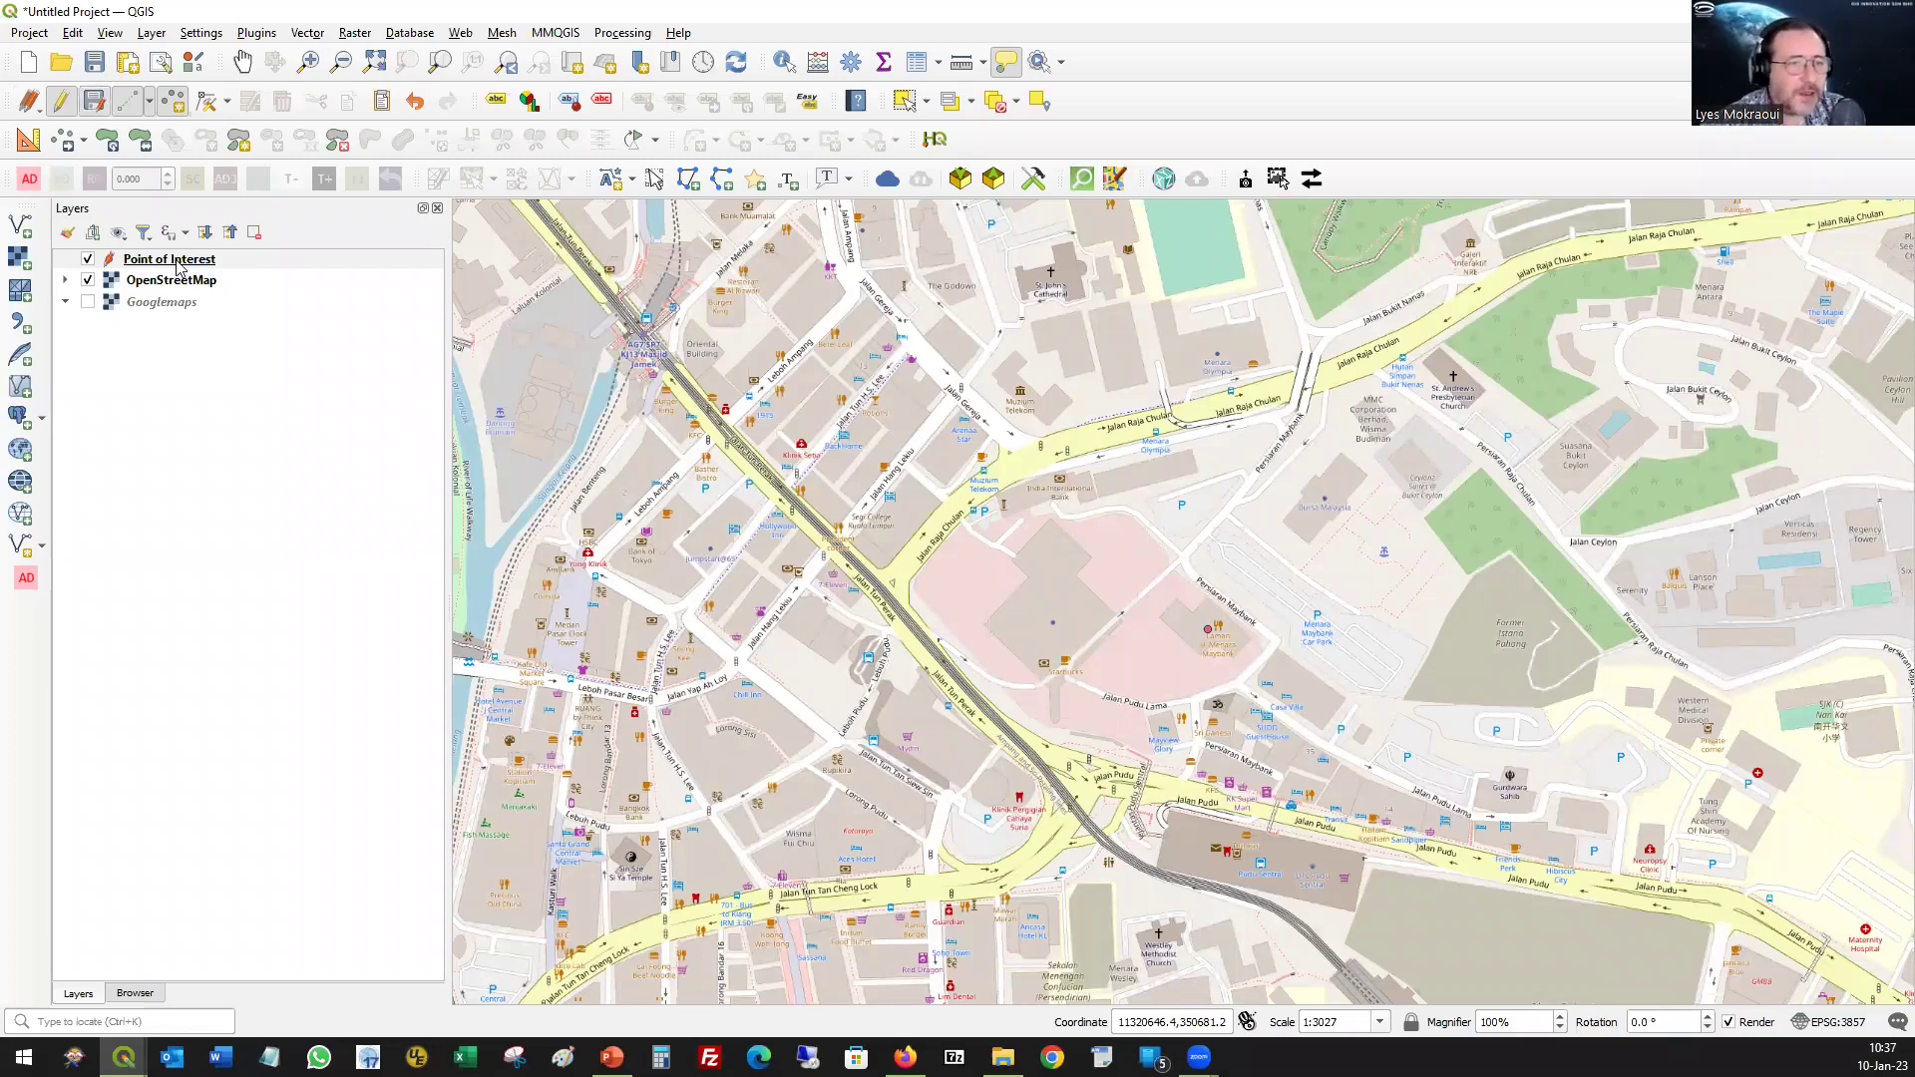
{"action": "left_click", "coordinate": [62, 103]}
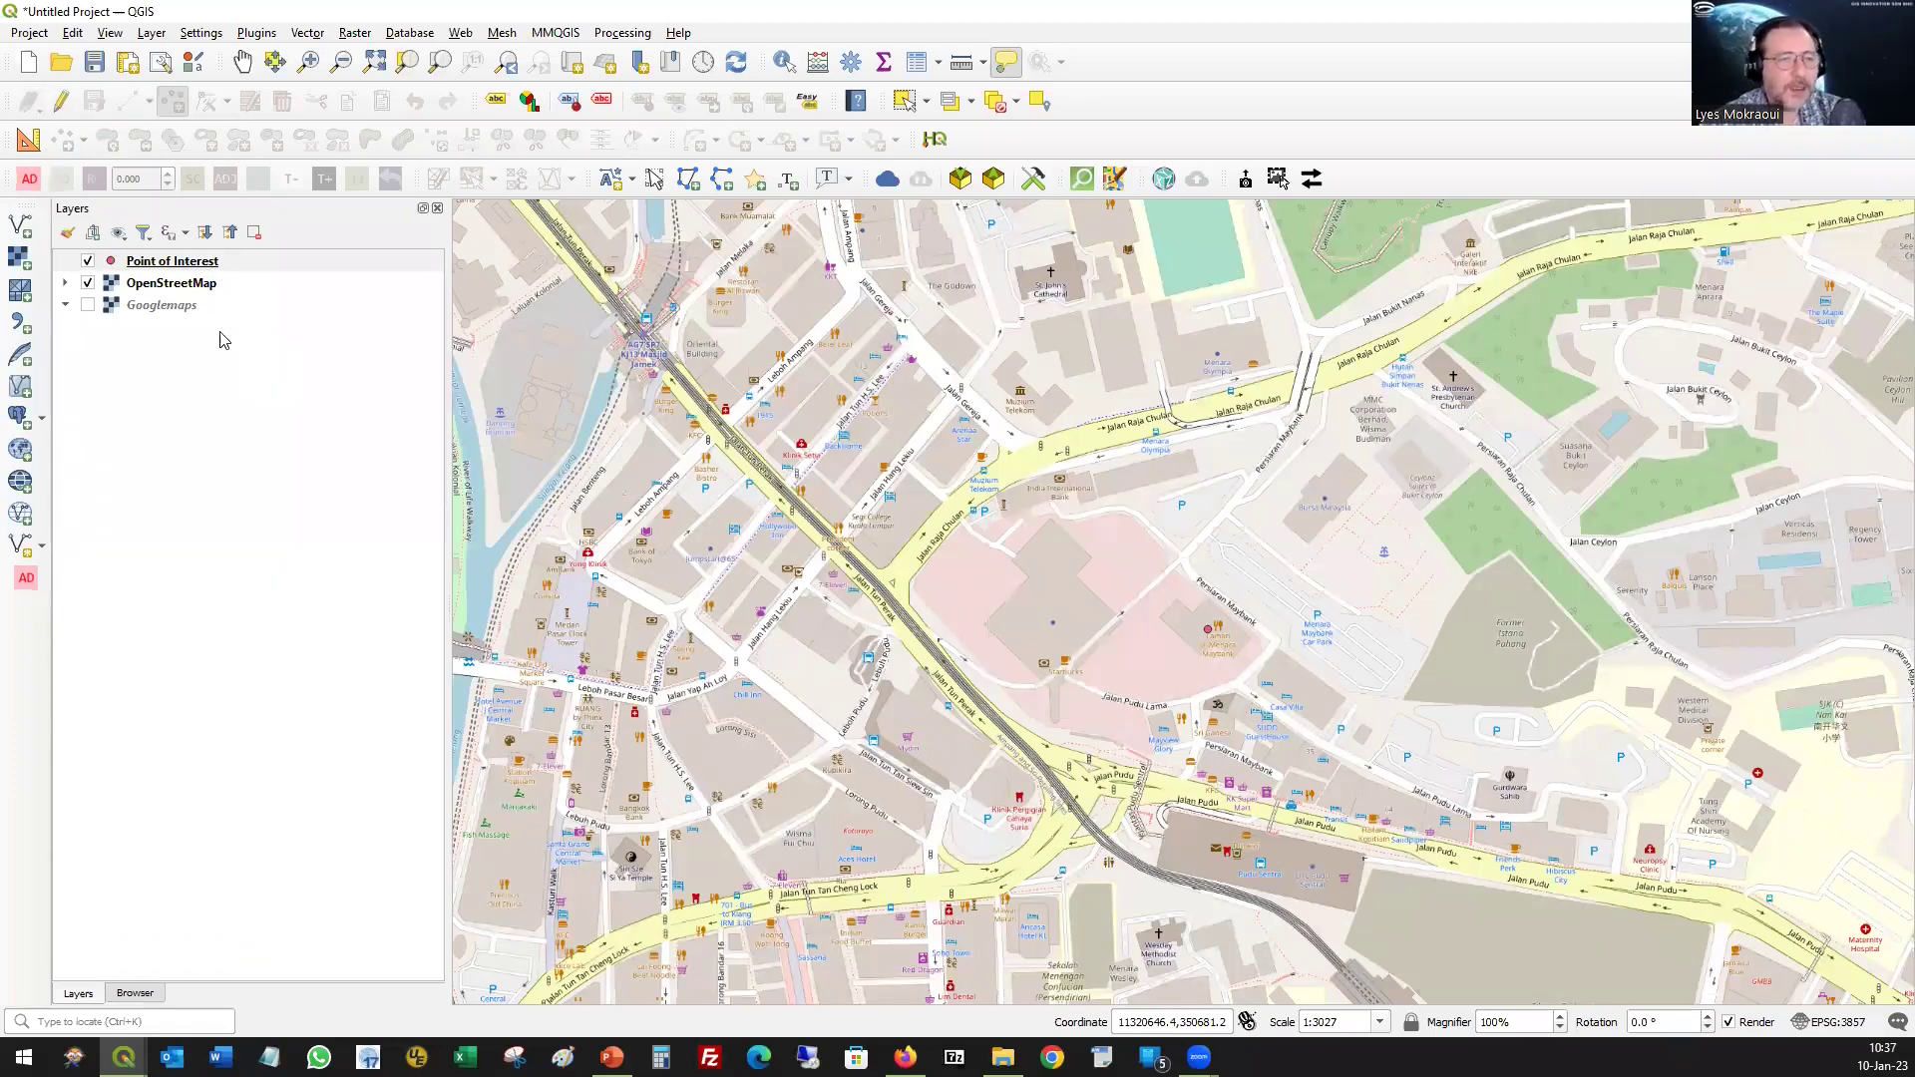
- Hide the OpenStreetMap basemap and zoom to the full extent of the Point of Interest layer
{"action": "left_click", "coordinate": [83, 286]}
{"action": "left_click", "coordinate": [87, 284]}
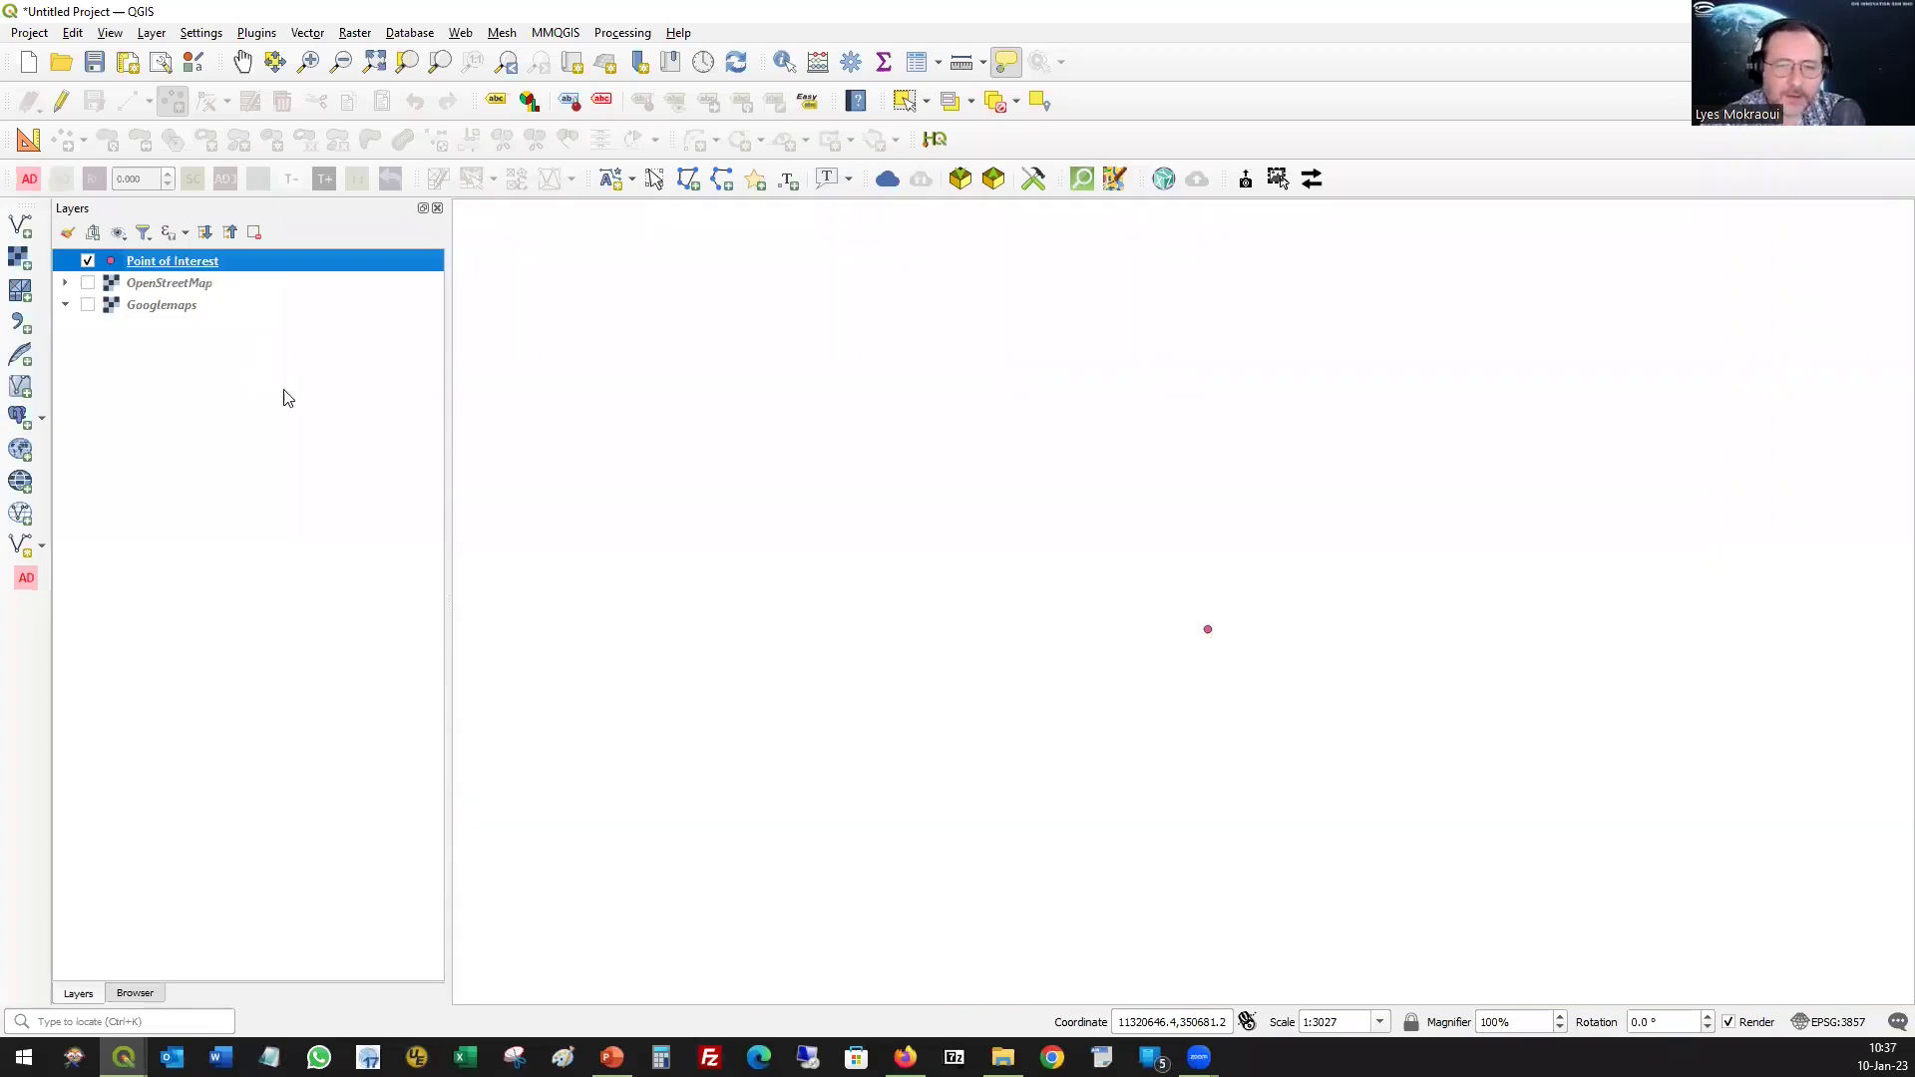
{"action": "right_click", "coordinate": [202, 265]}
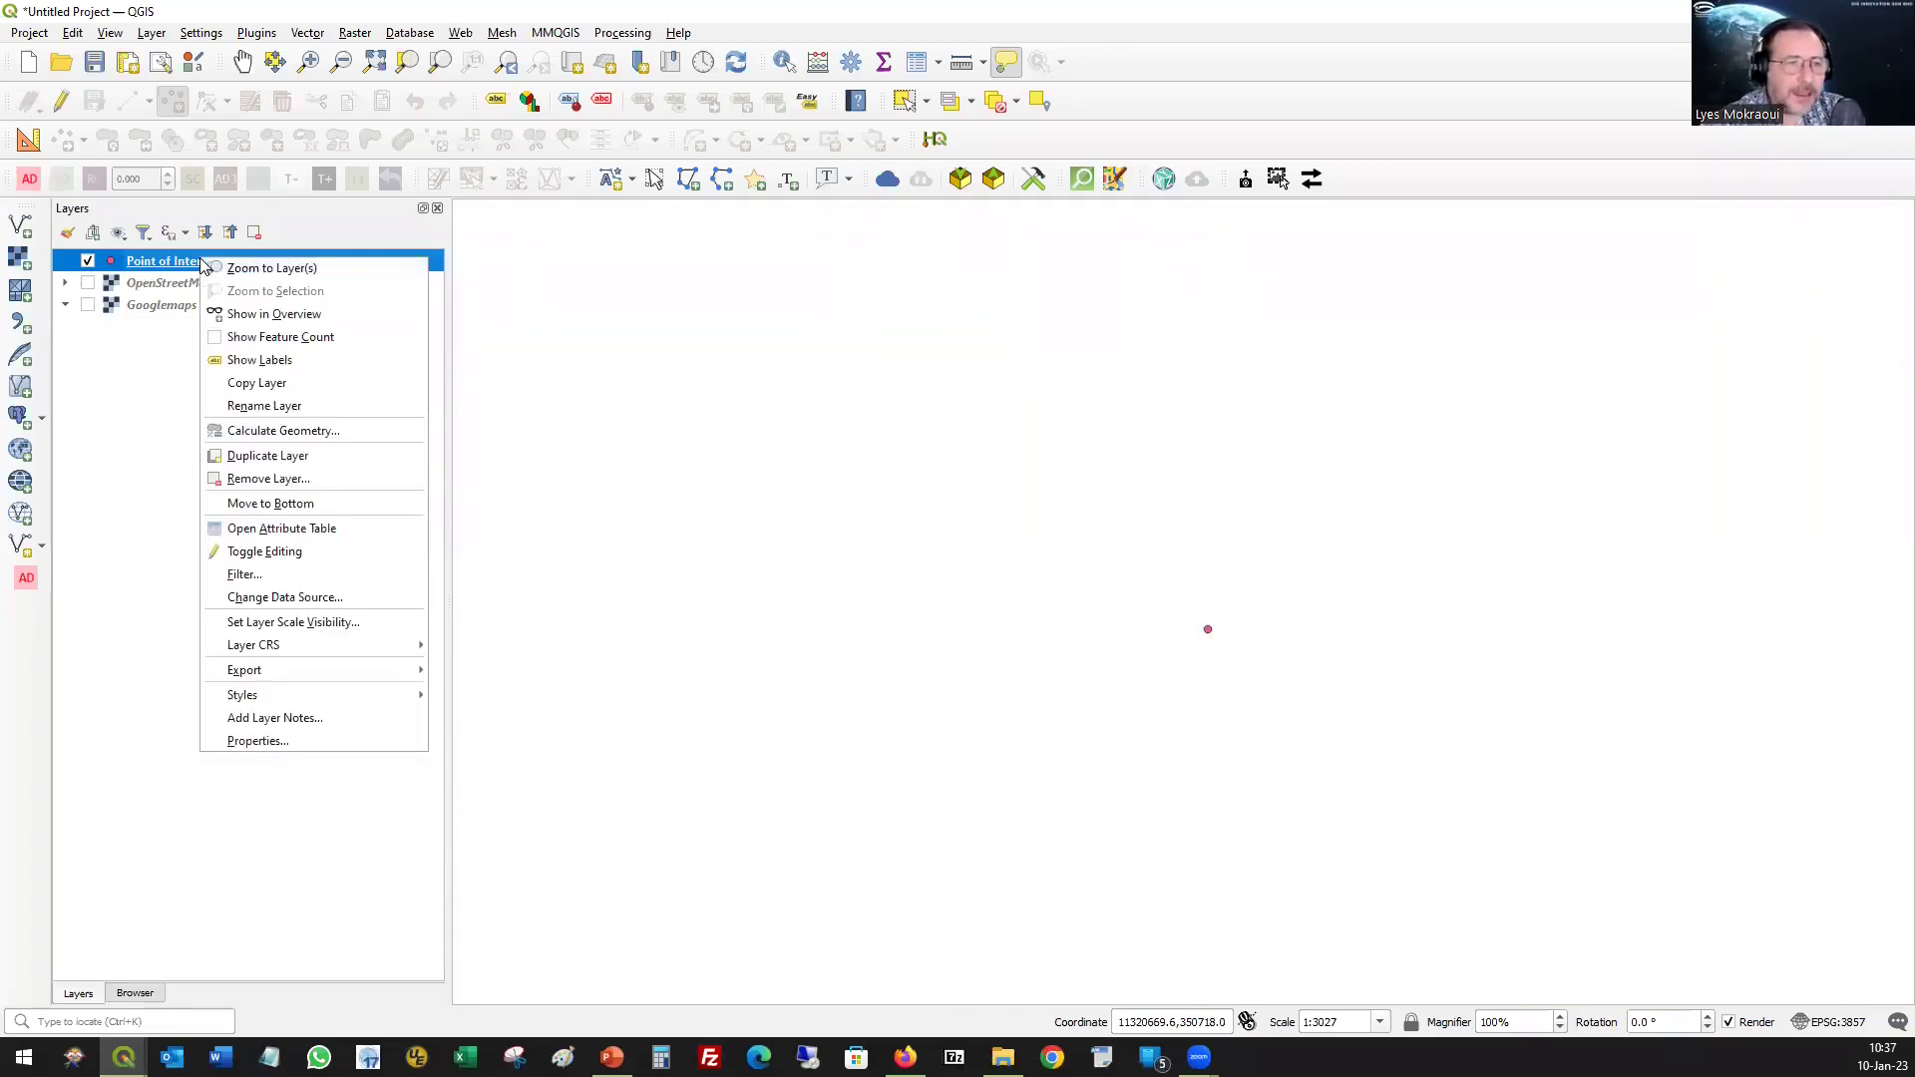
{"action": "left_click", "coordinate": [257, 279]}
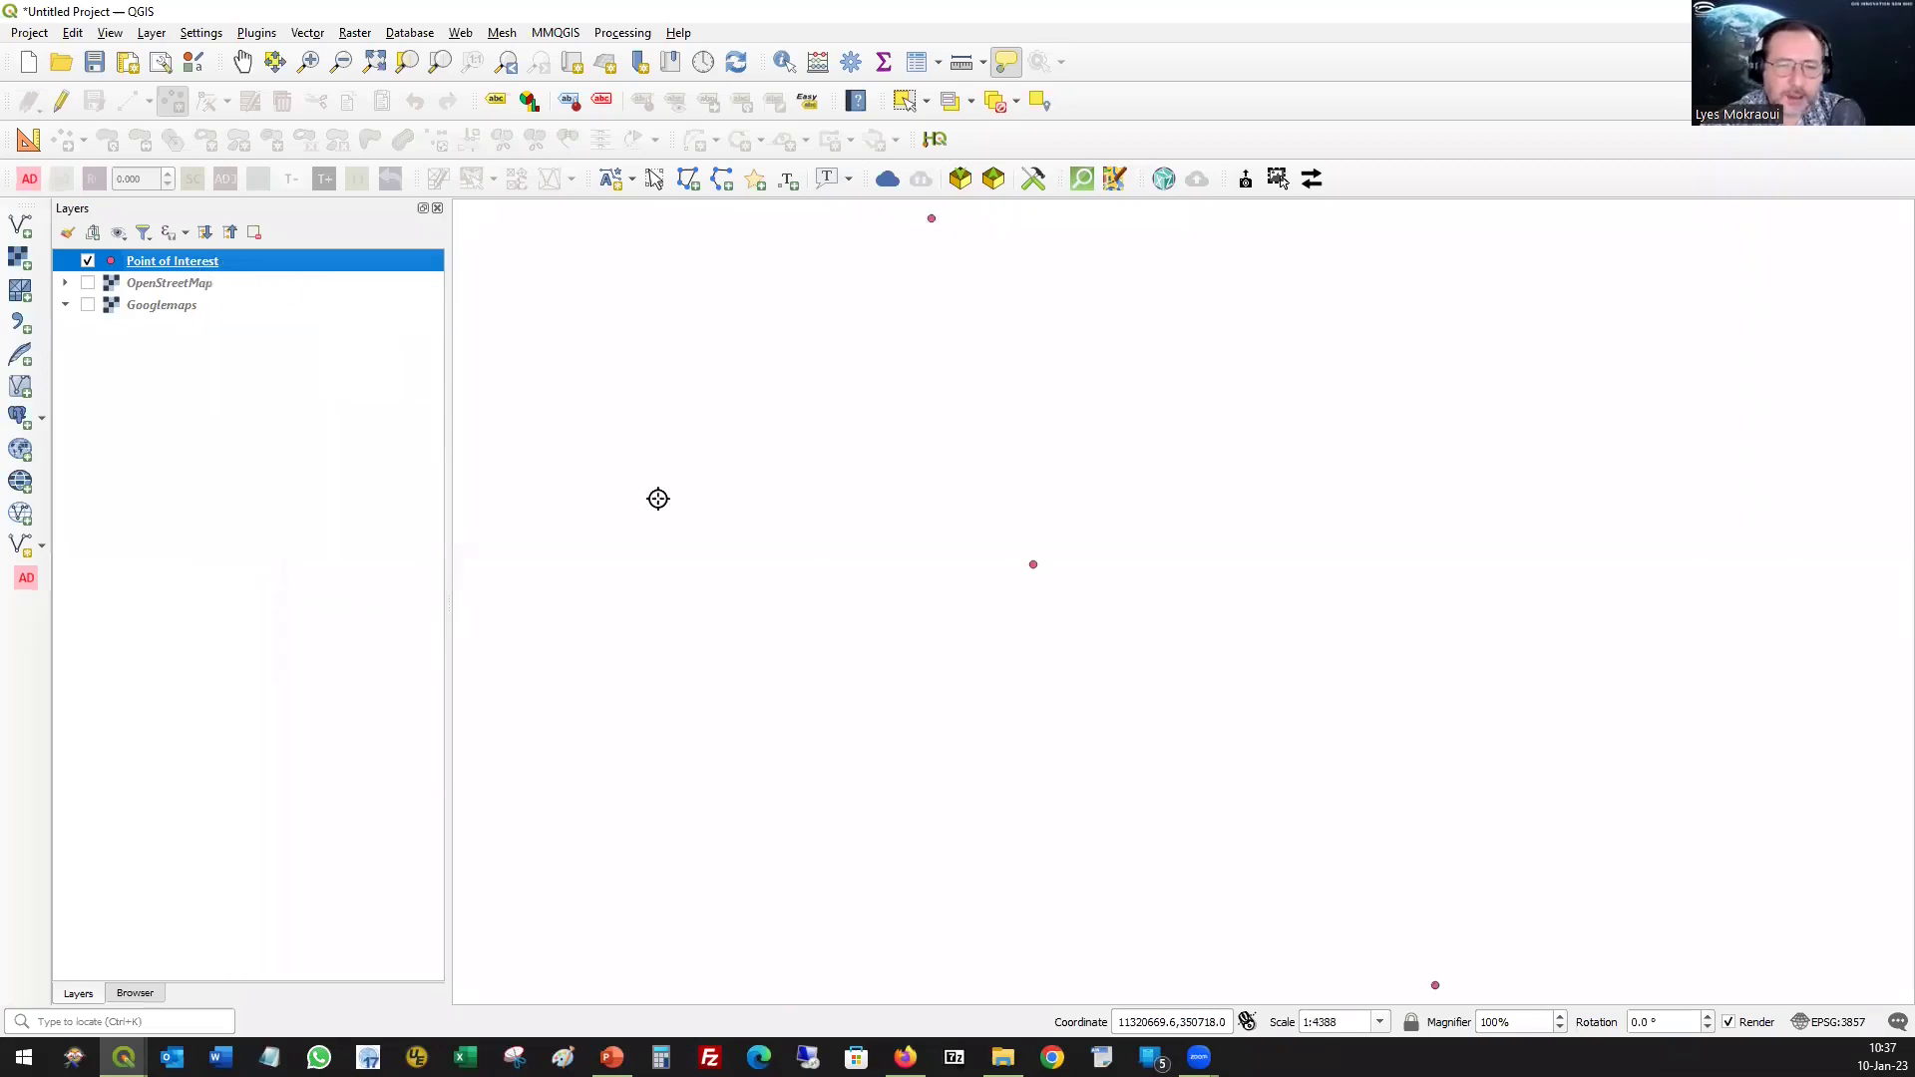
- Check the Point of Interest records in the attribute table, and show the OpenStreetMap basemap again
{"action": "left_click", "coordinate": [918, 65]}
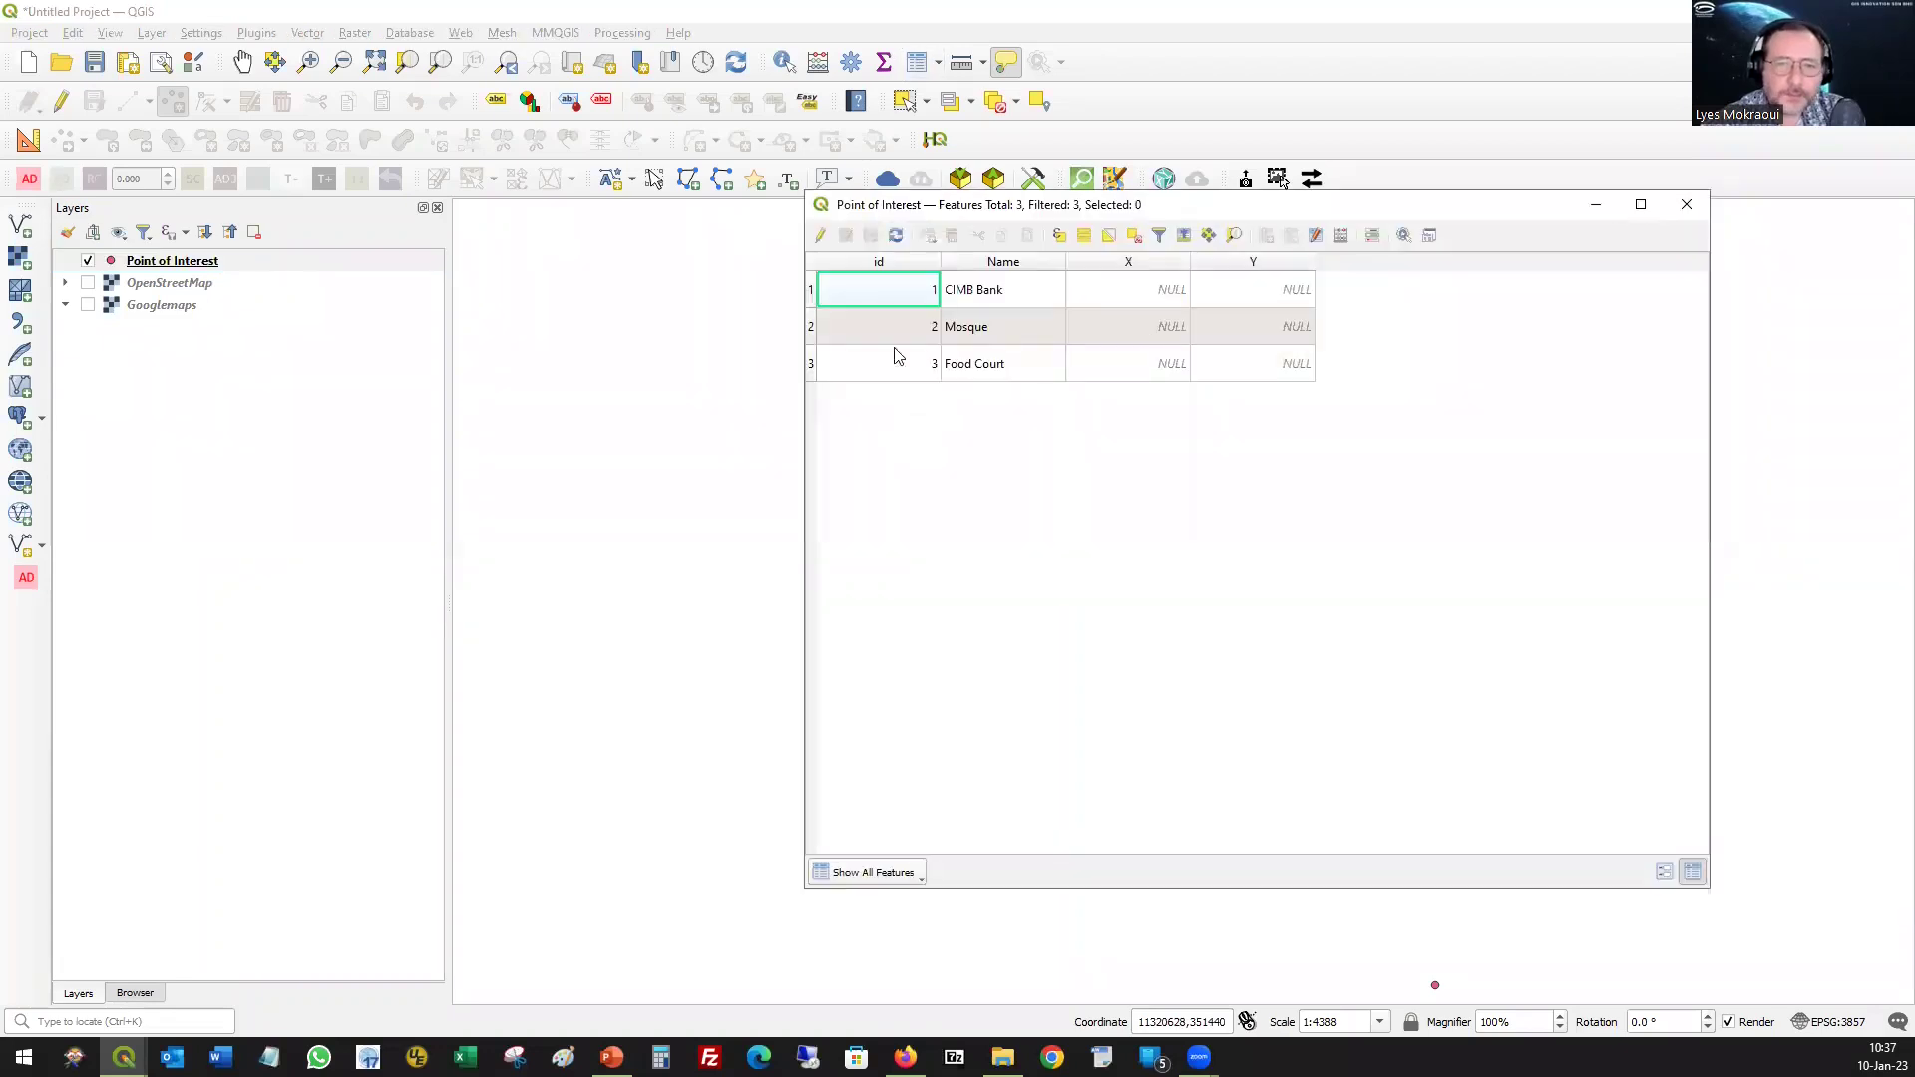
{"action": "left_click", "coordinate": [1699, 209]}
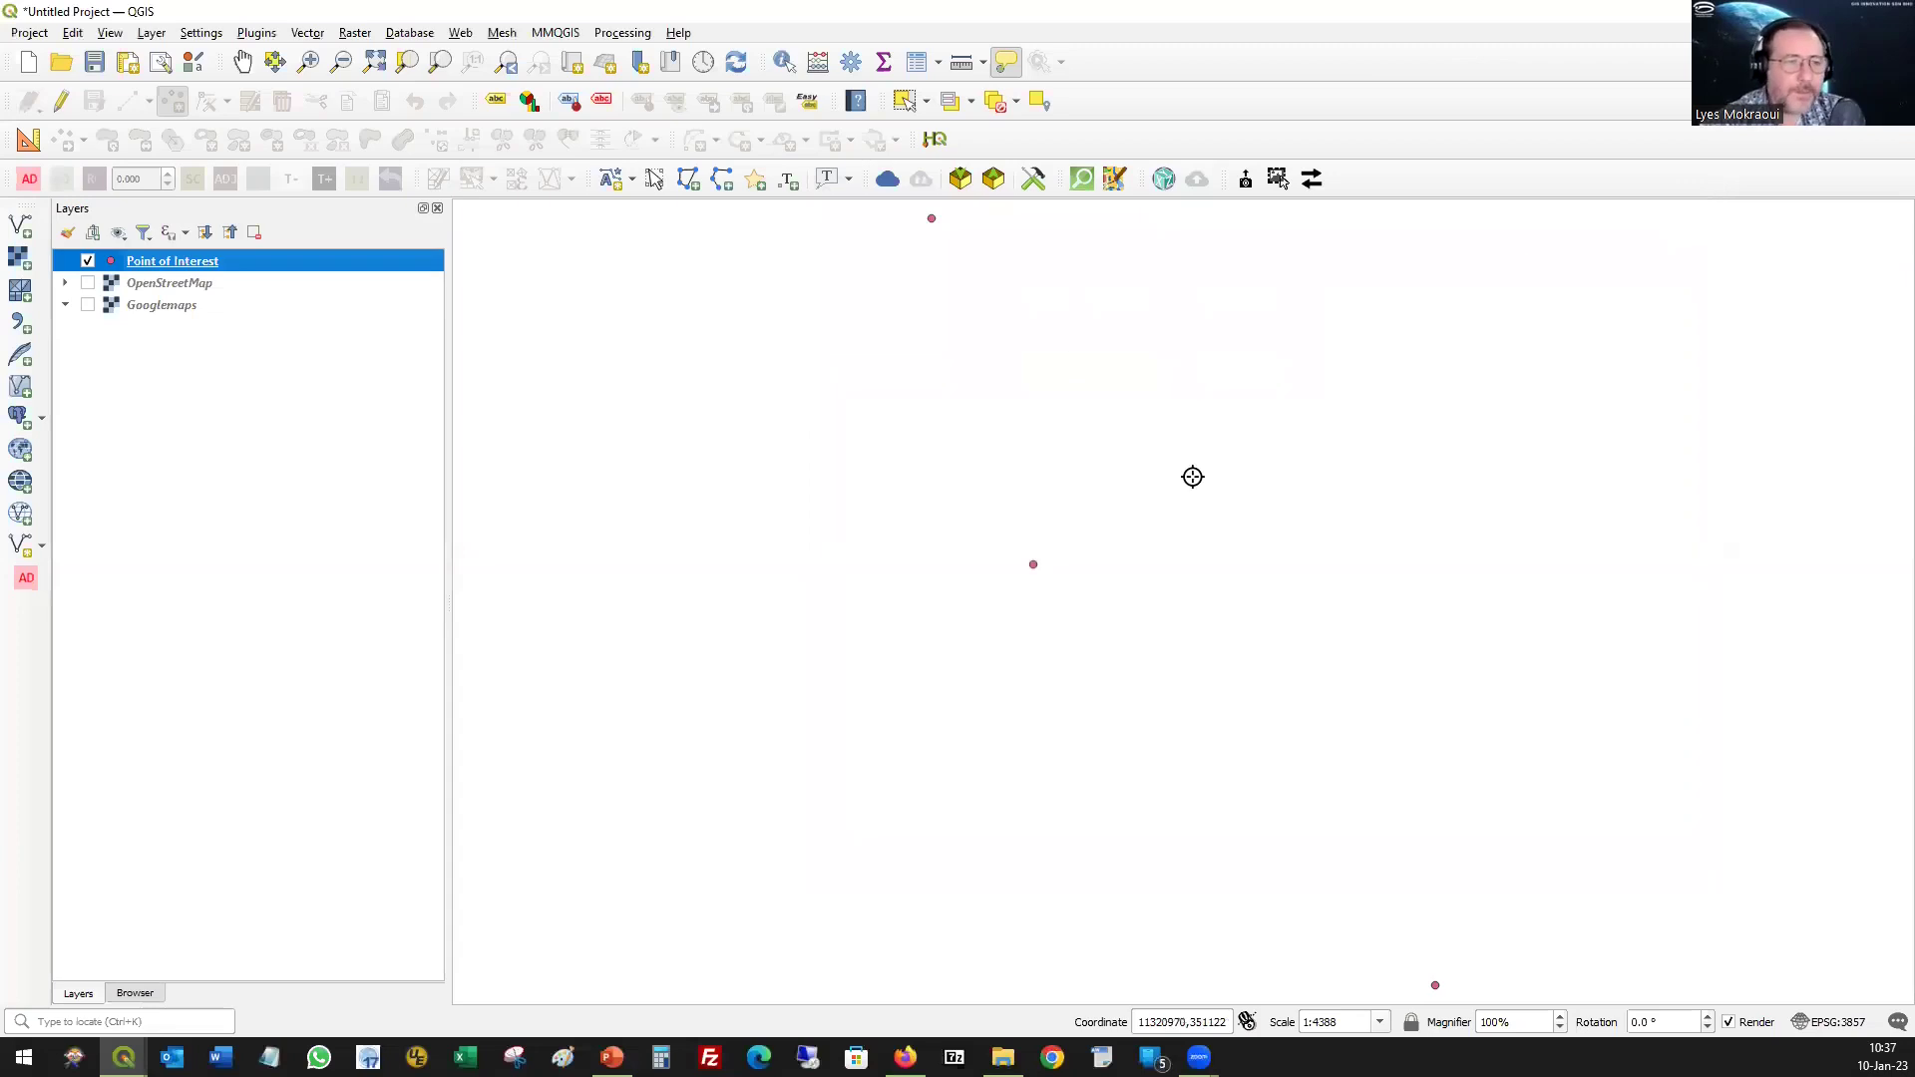
{"action": "left_click", "coordinate": [88, 283]}
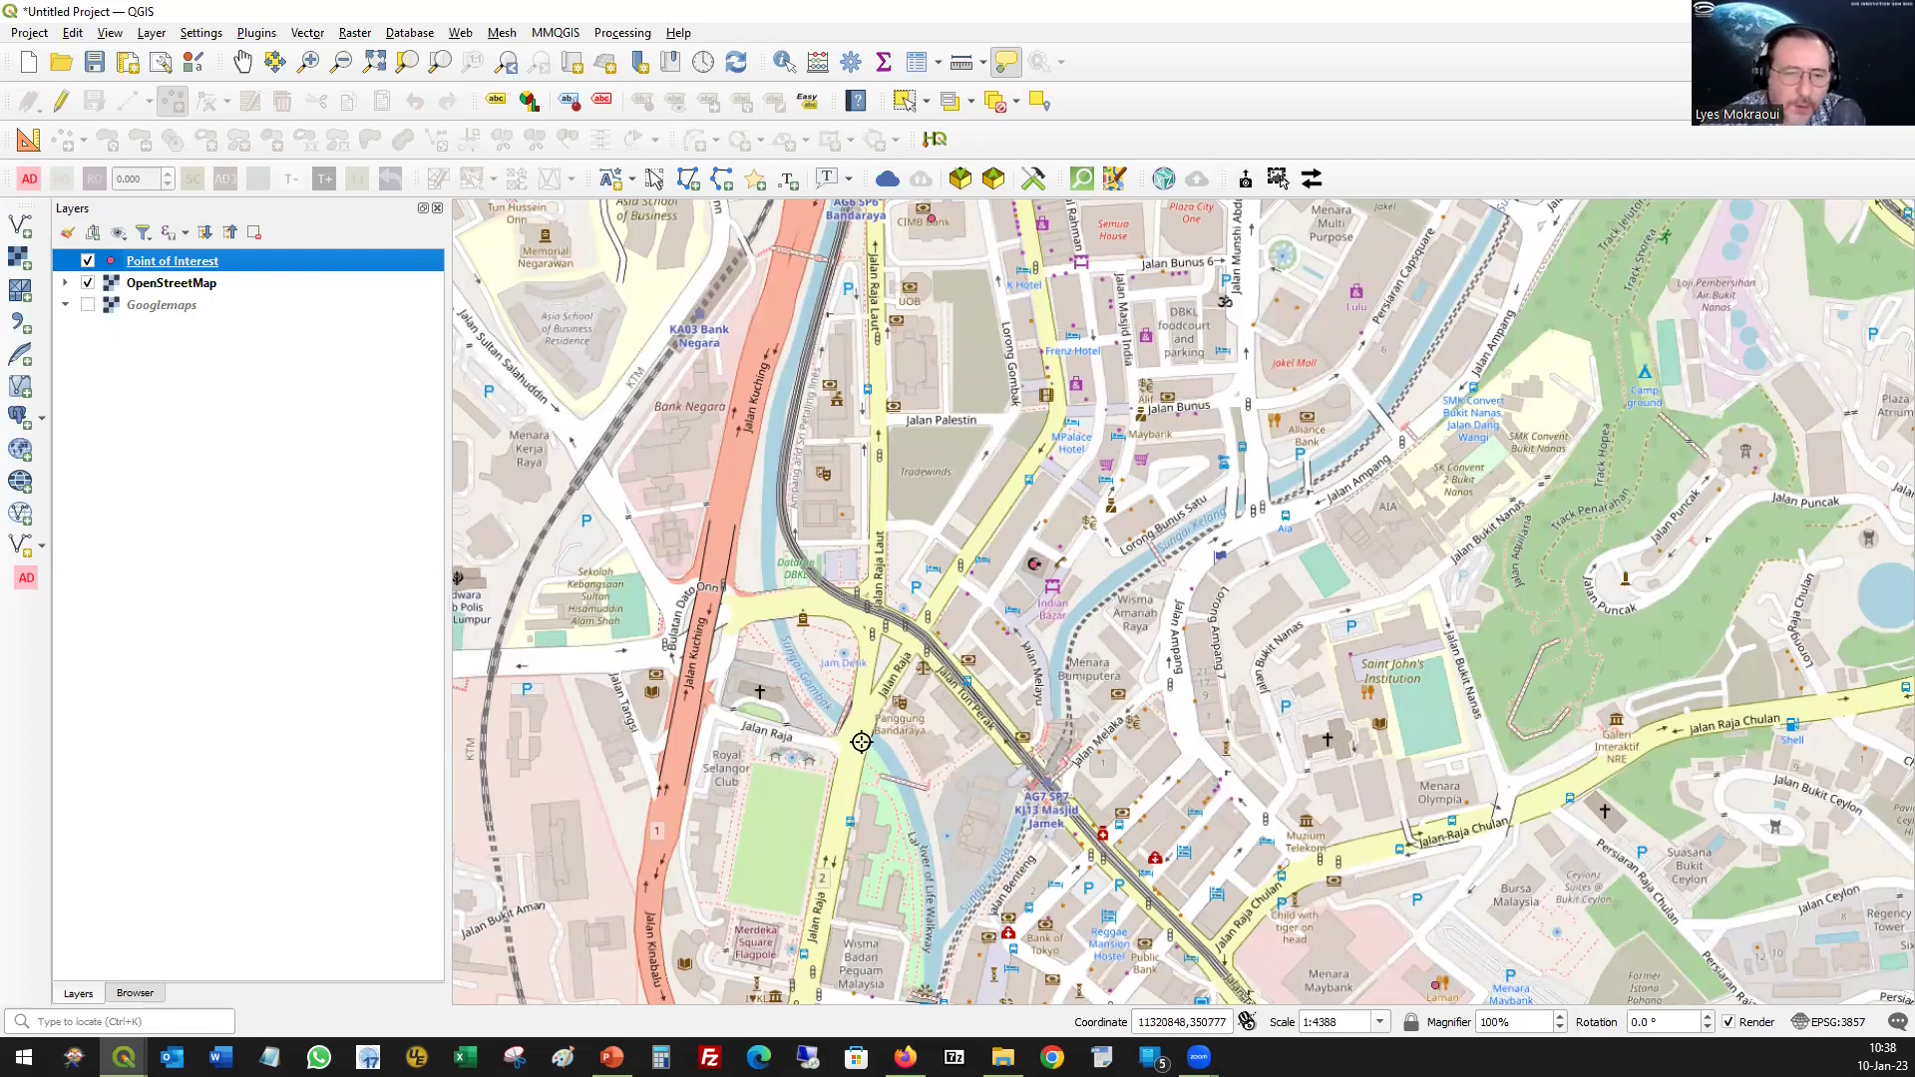
{"action": "left_click_drag", "start_coordinate": [930, 764], "coordinate": [958, 362]}
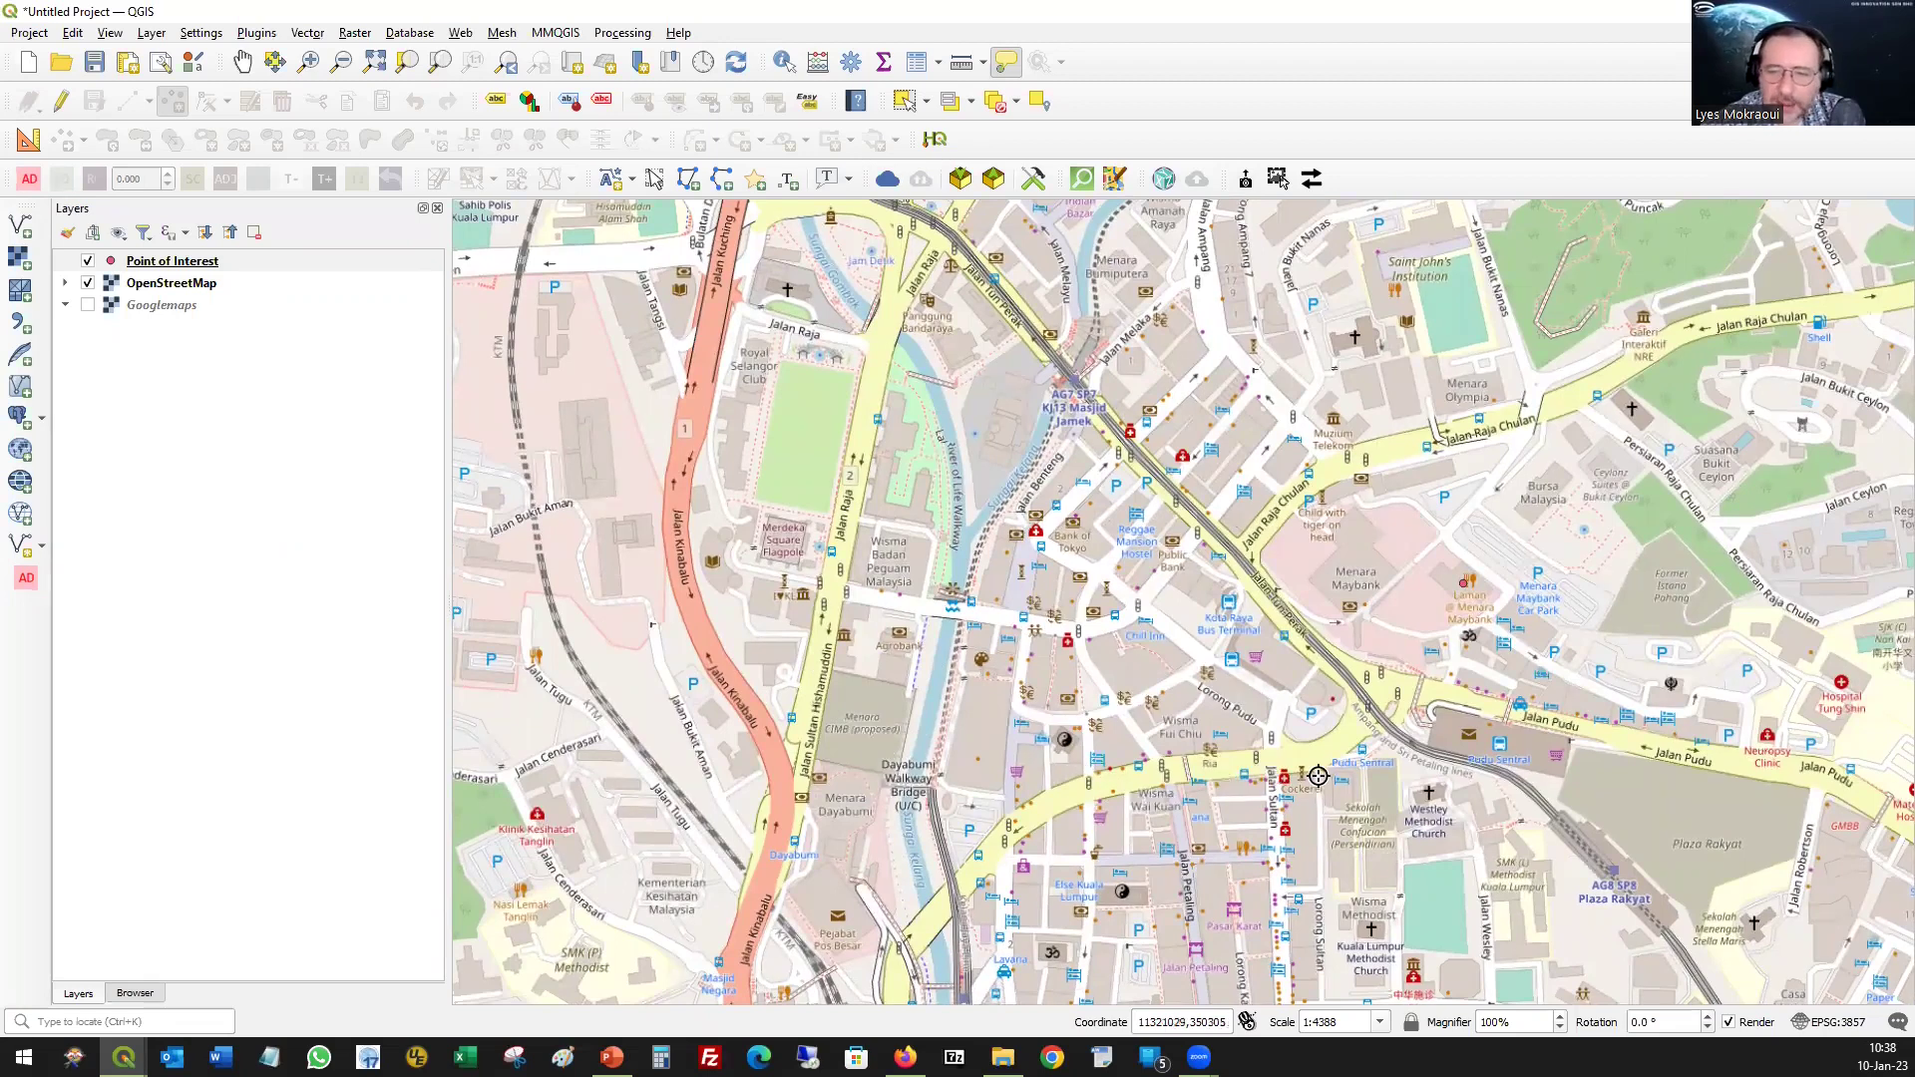
{"action": "left_click_drag", "start_coordinate": [1676, 698], "coordinate": [947, 535]}
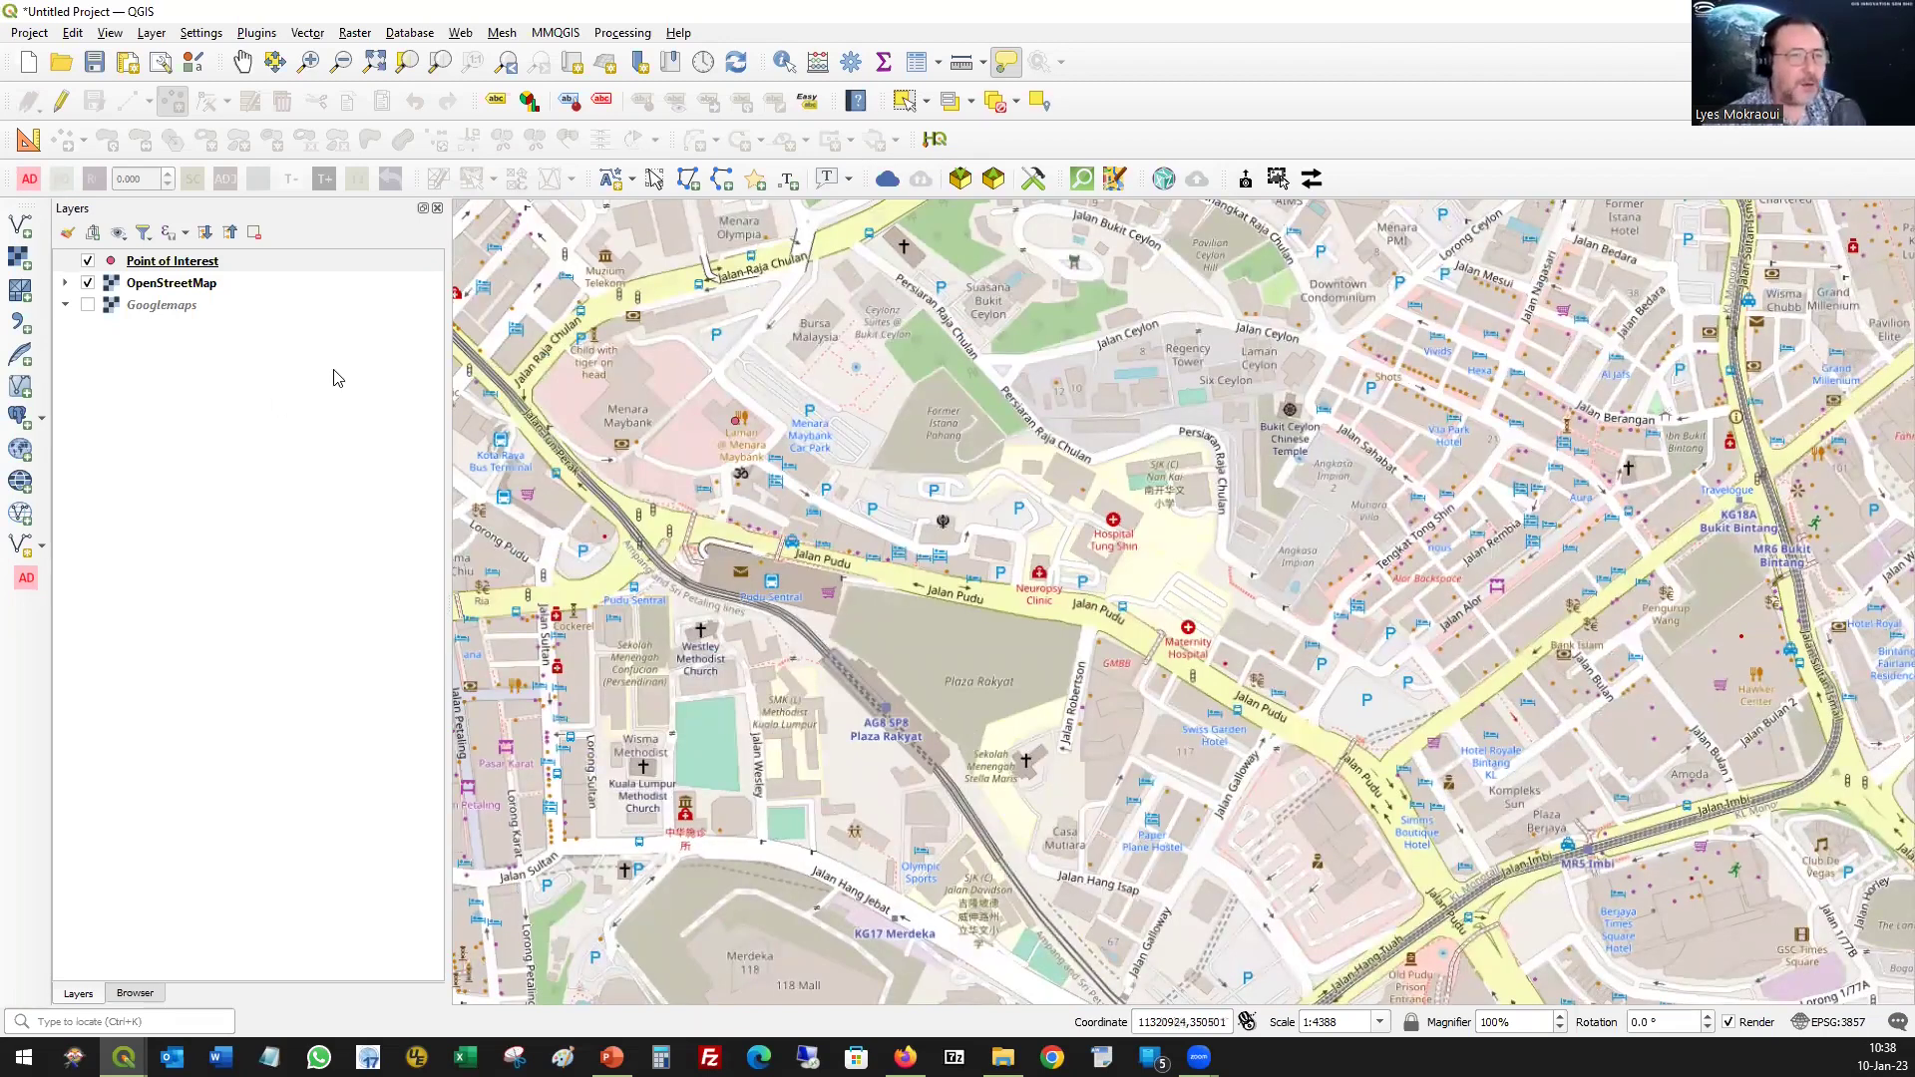
- Set up a new shapefile layer stored as Buildings in the webinars data folder, with Polygon geometry
{"action": "left_click", "coordinate": [17, 546]}
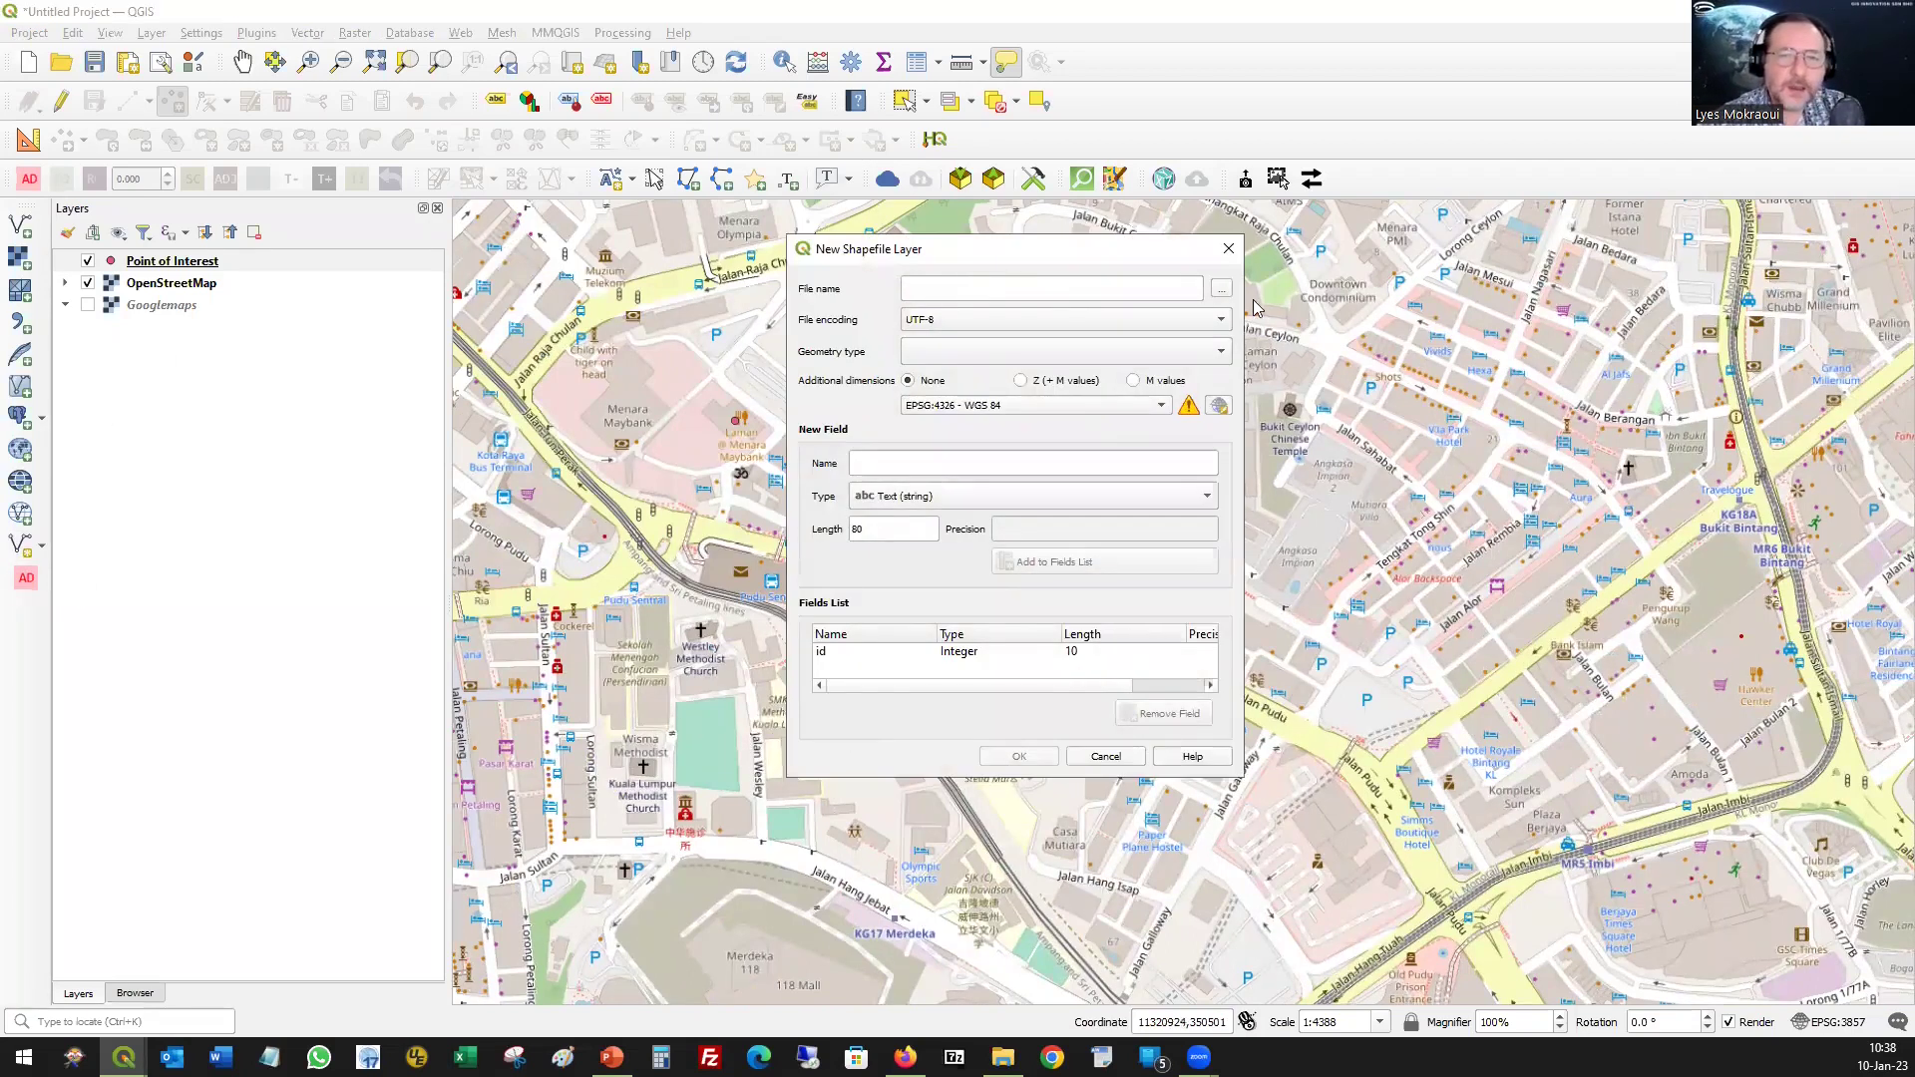
{"action": "left_click", "coordinate": [1223, 290]}
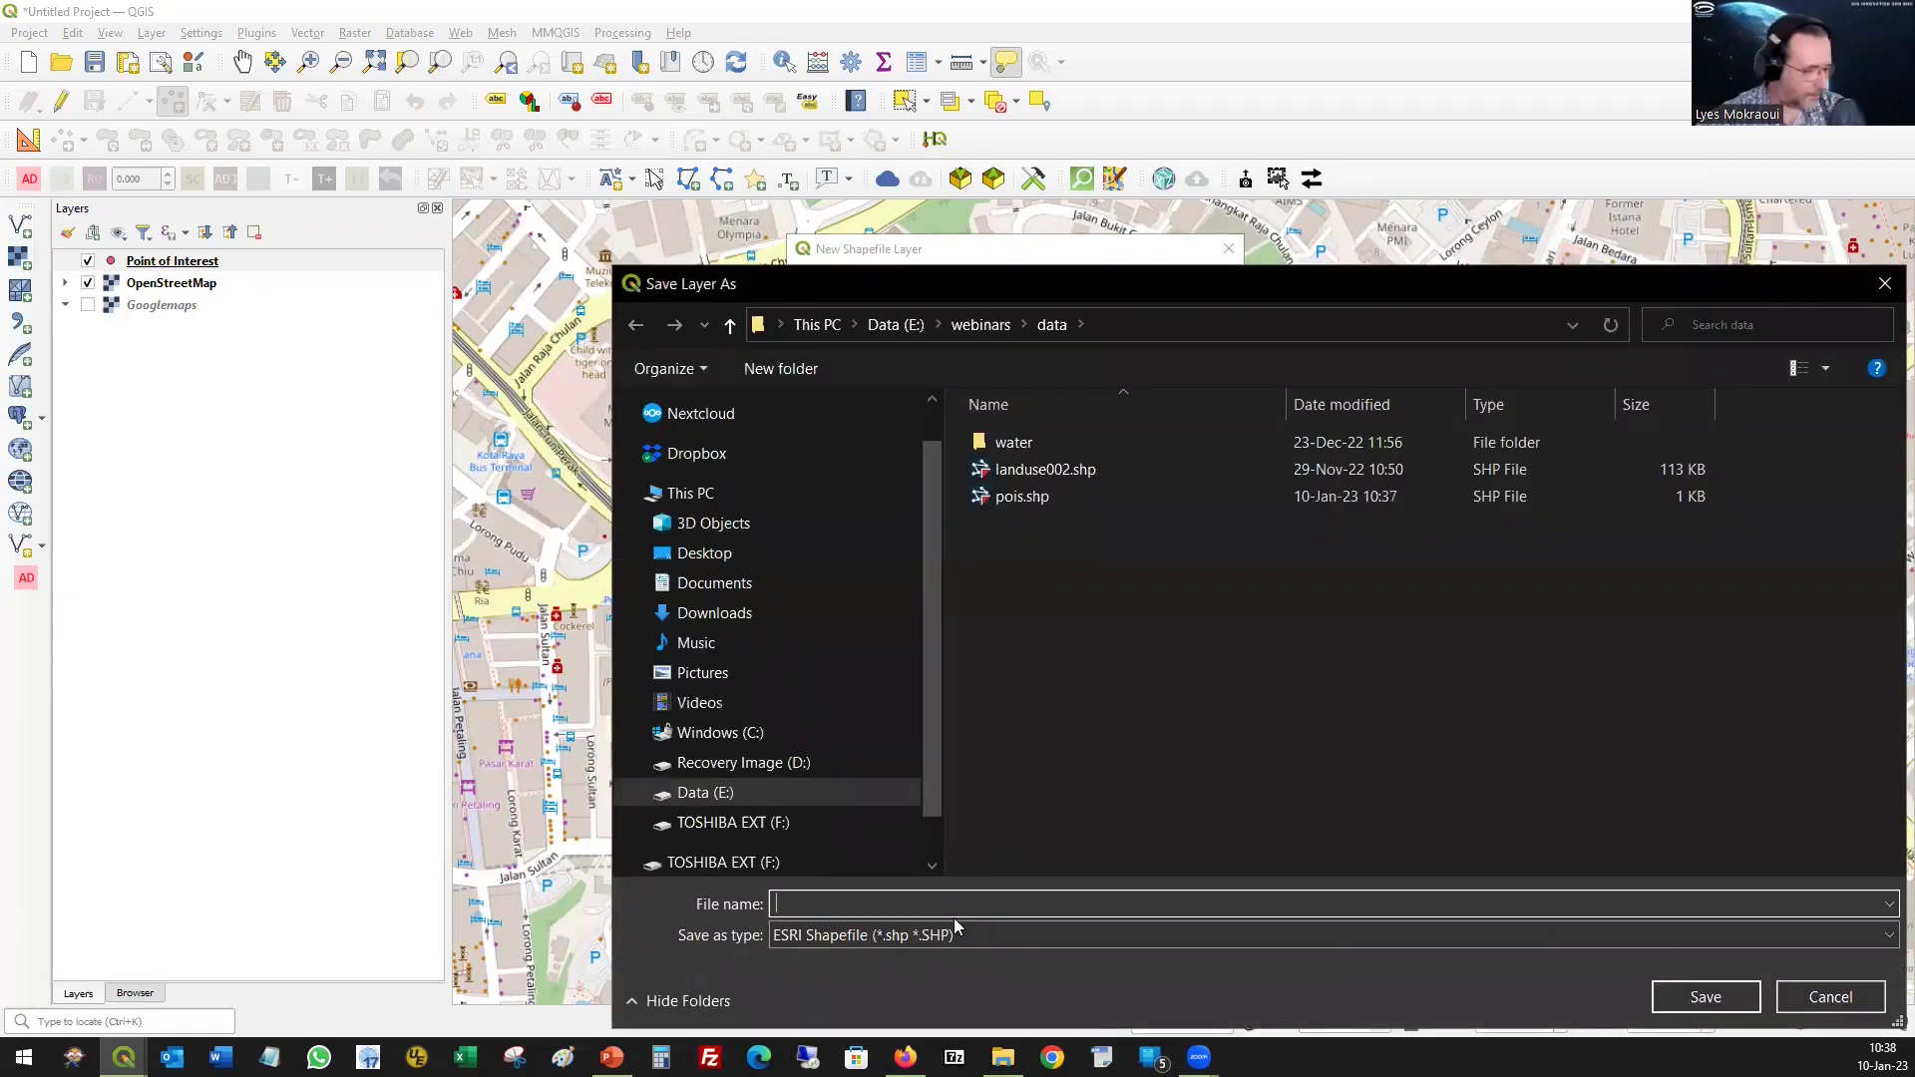
{"action": "type", "text": "Buildings"}
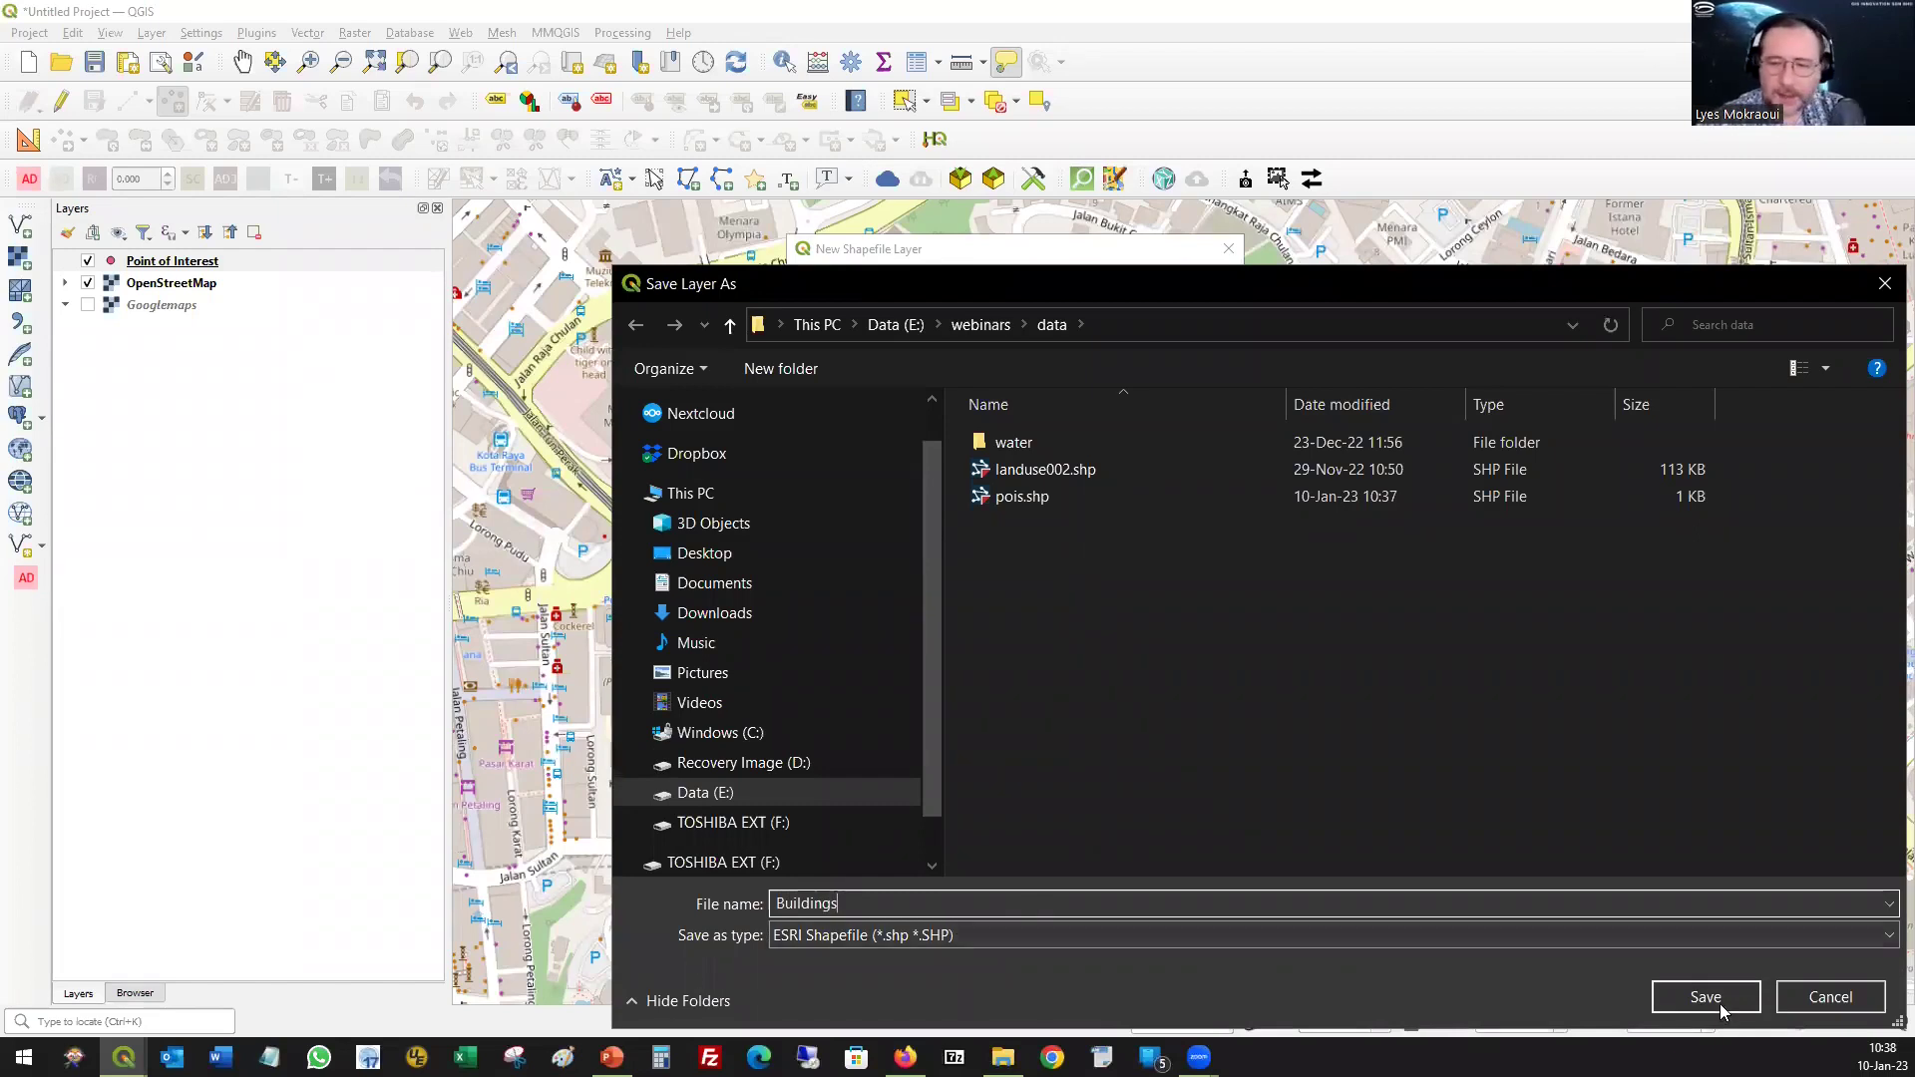
{"action": "left_click", "coordinate": [1720, 1009]}
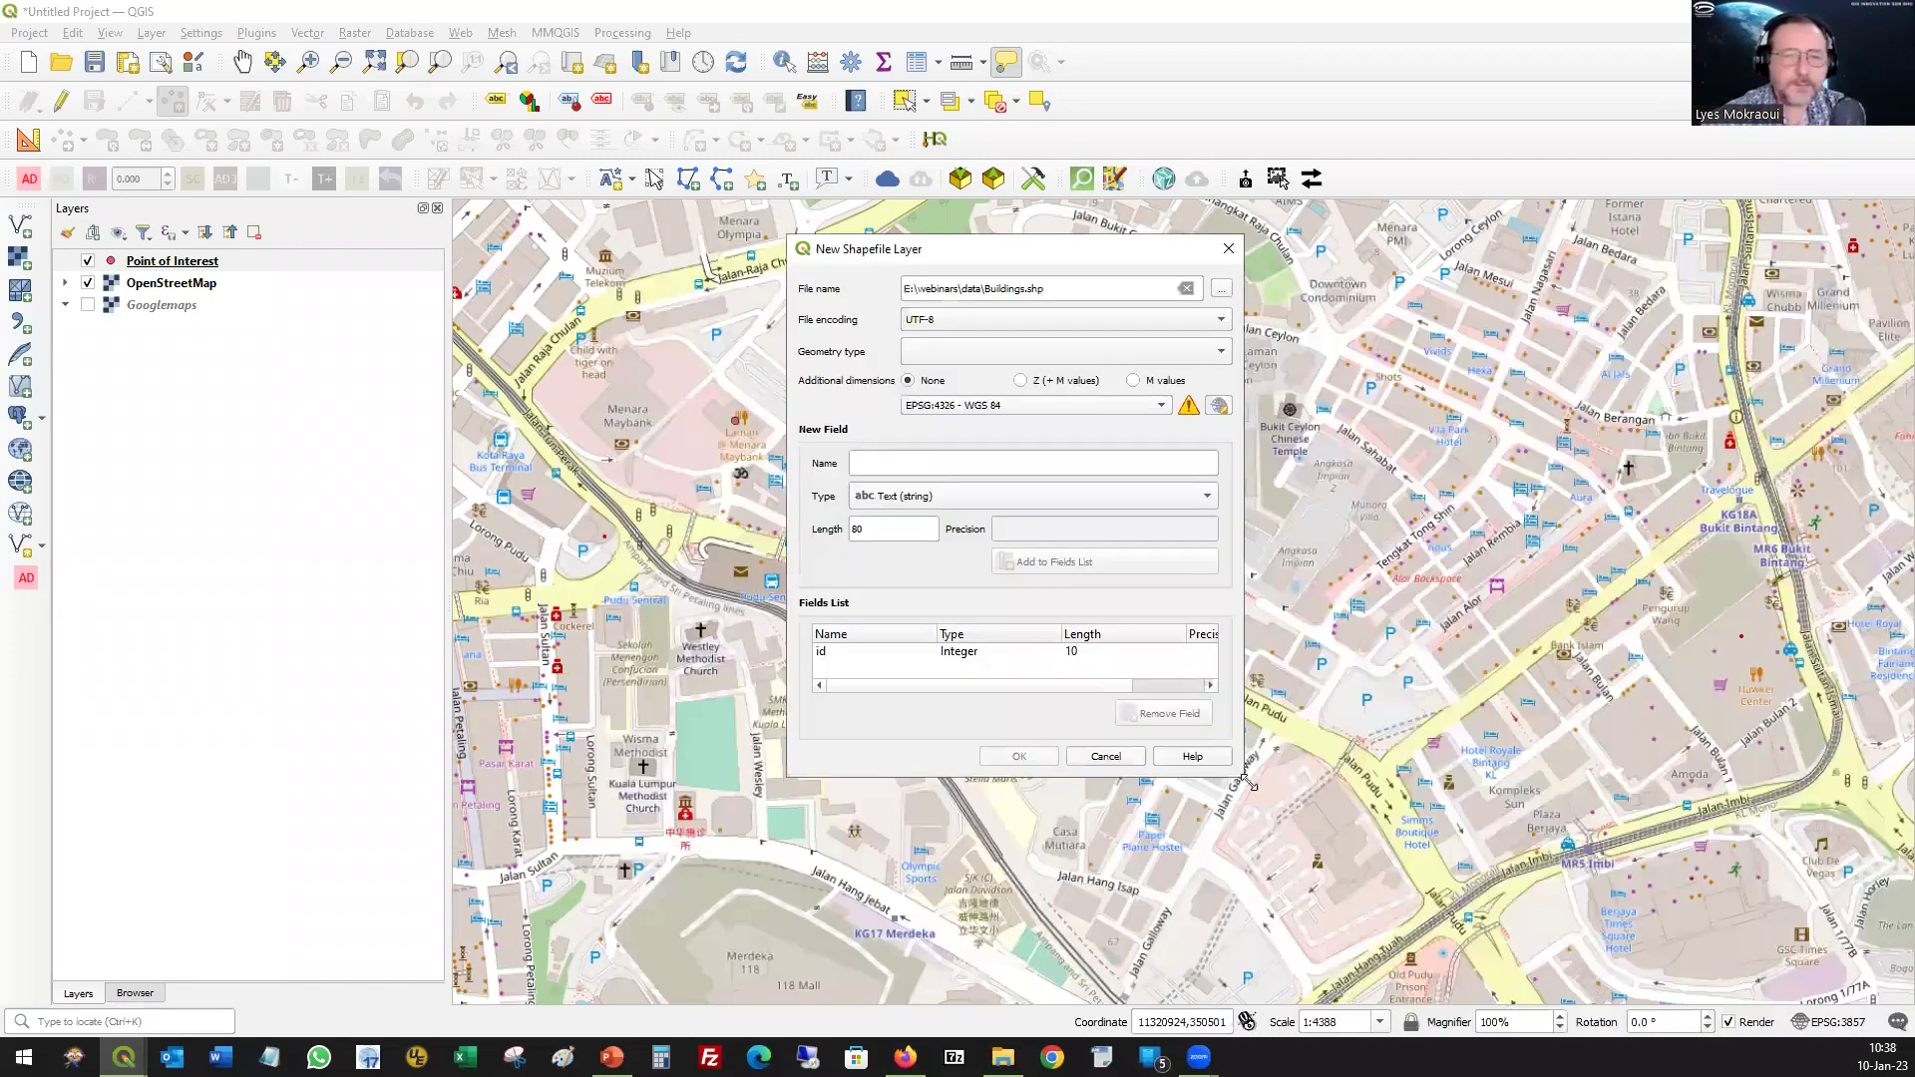
{"action": "left_click", "coordinate": [1193, 355]}
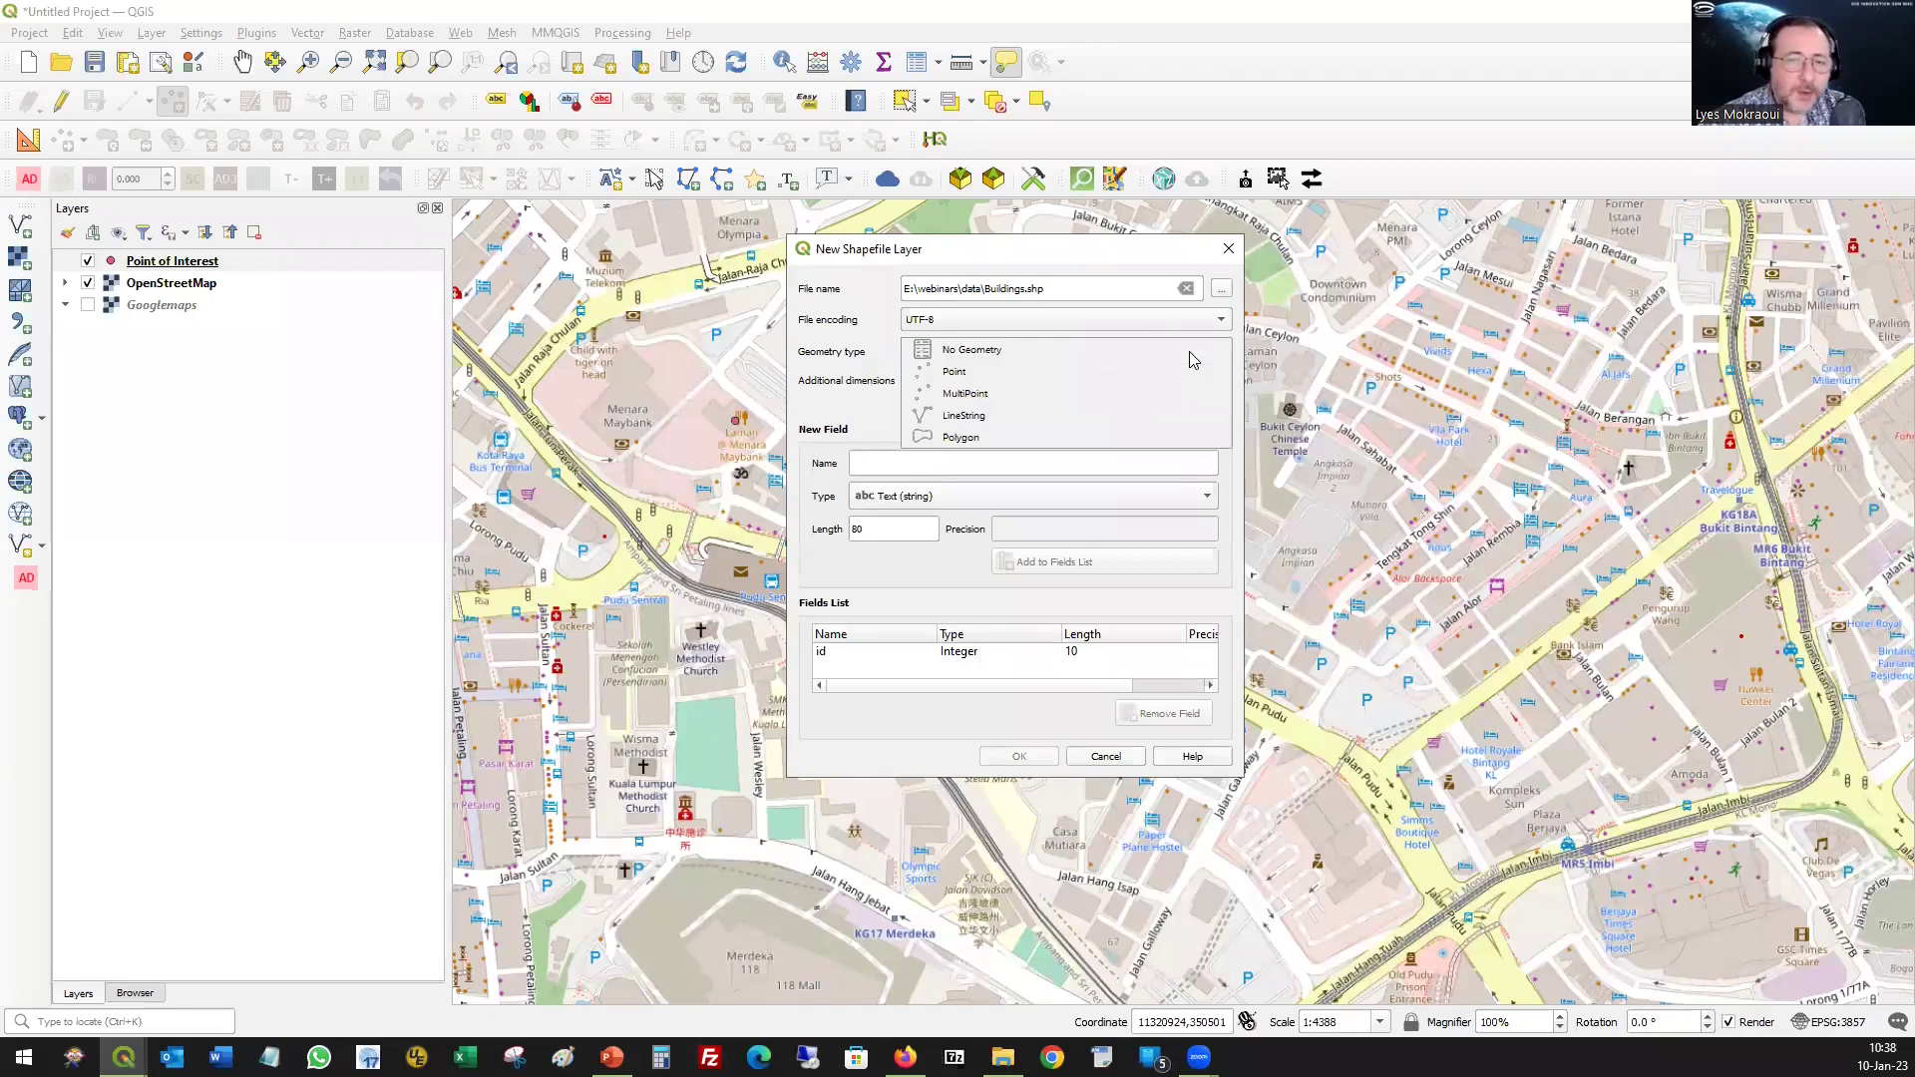
{"action": "left_click", "coordinate": [995, 438]}
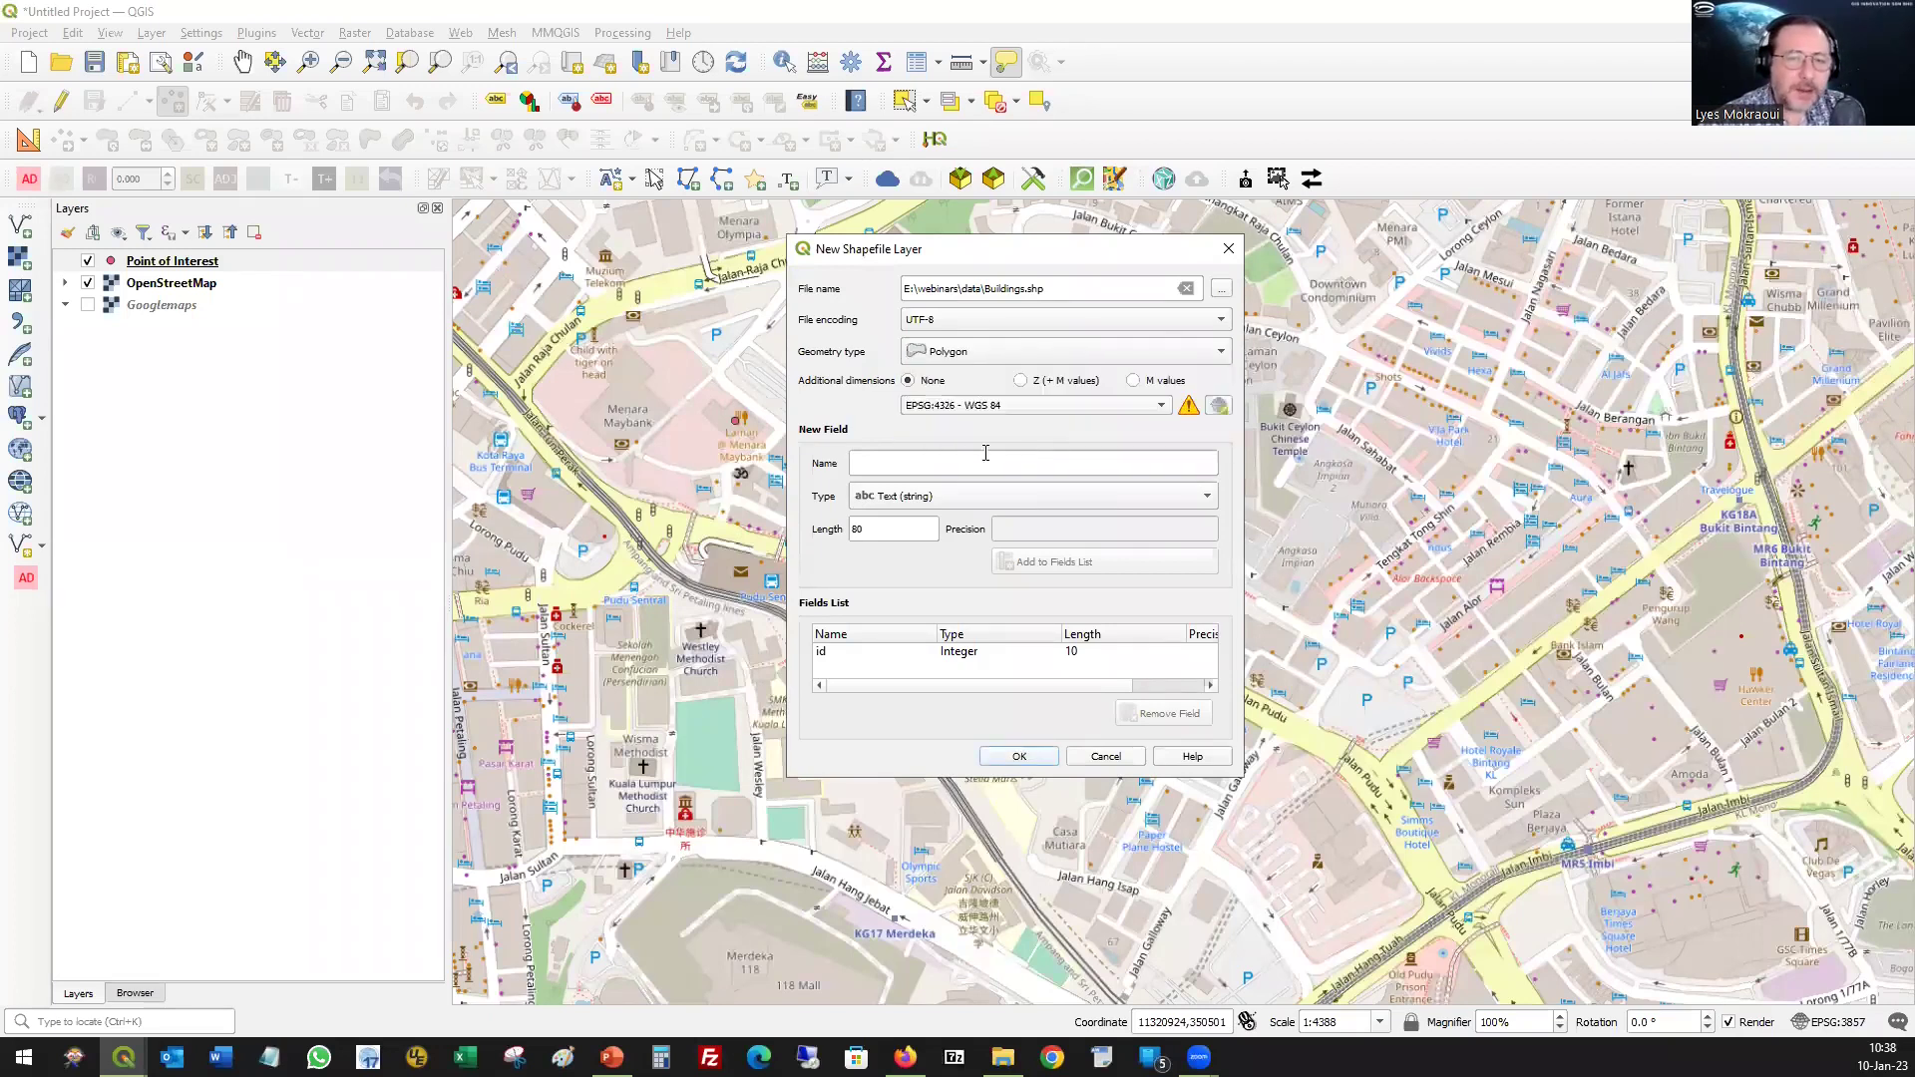
- Add a text field called Name to the new layer's field list
{"action": "left_click", "coordinate": [917, 465]}
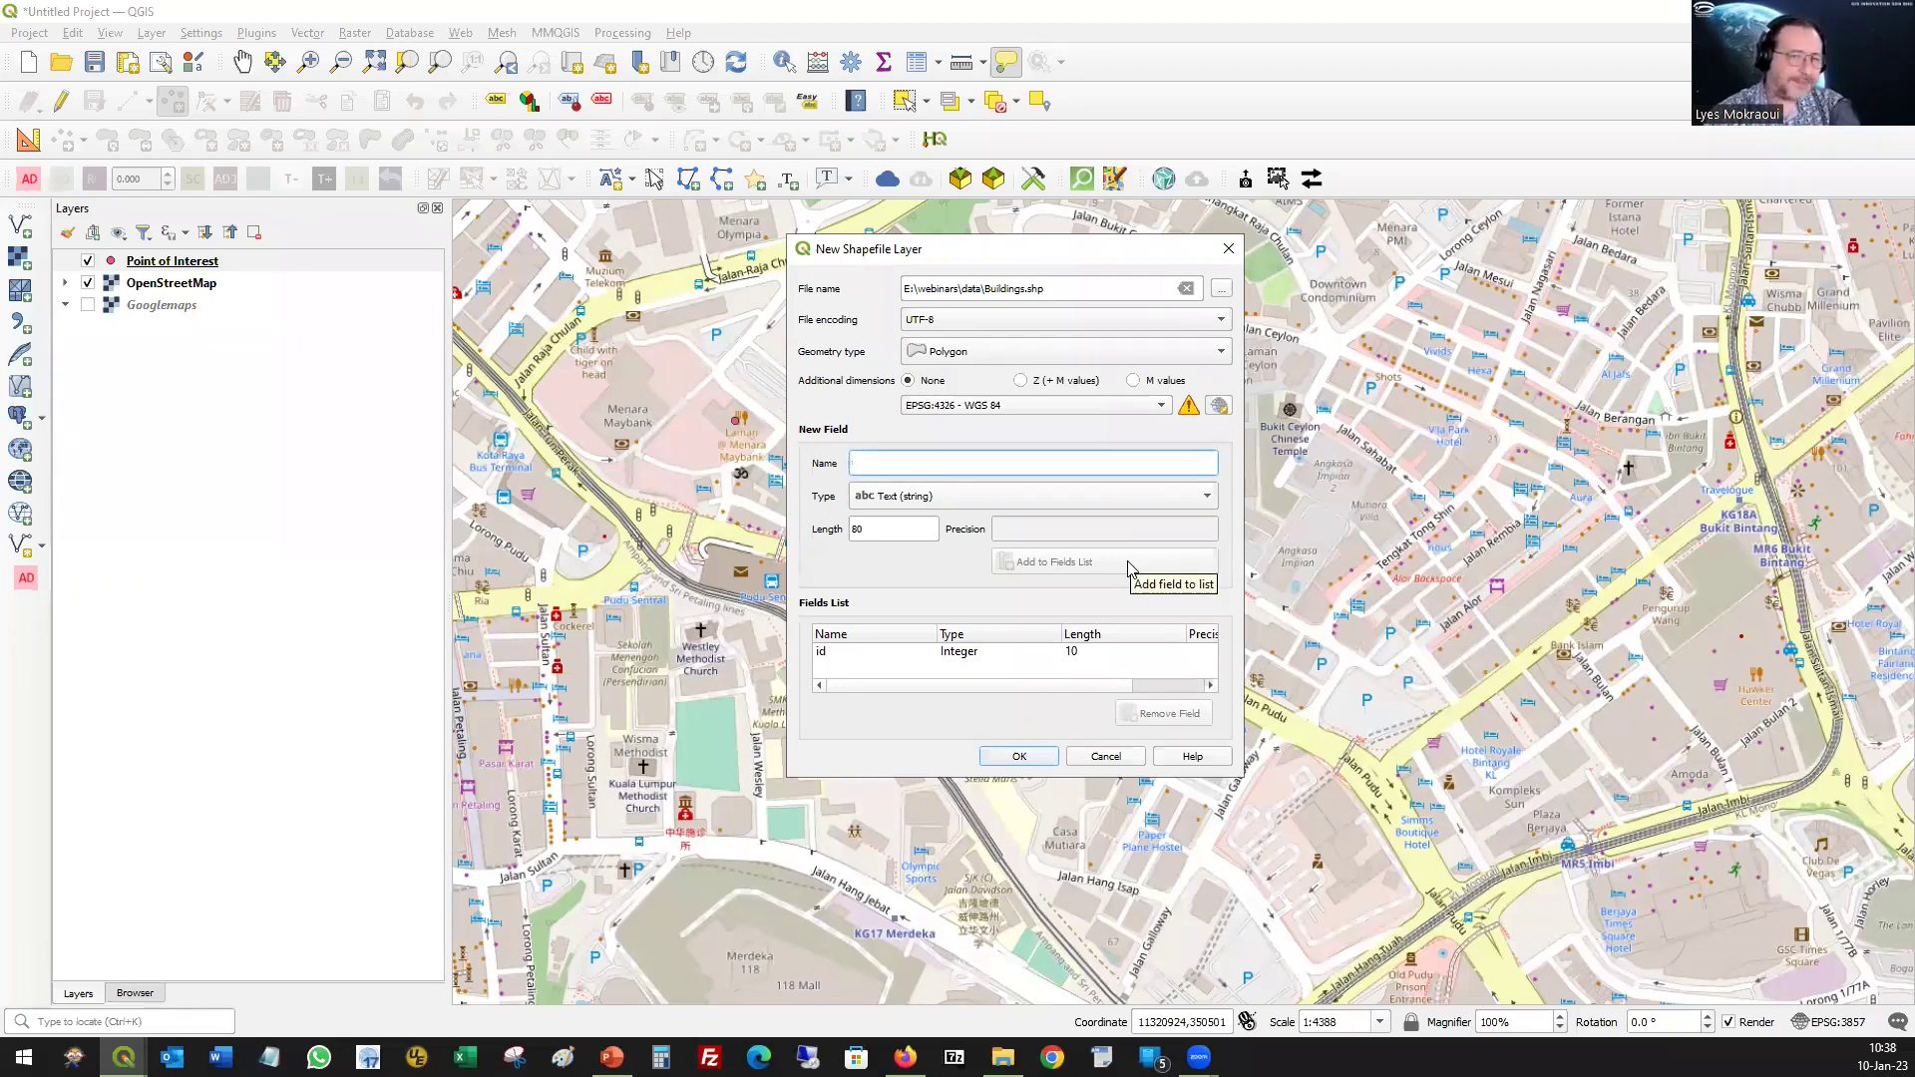
{"action": "type", "text": "Name"}
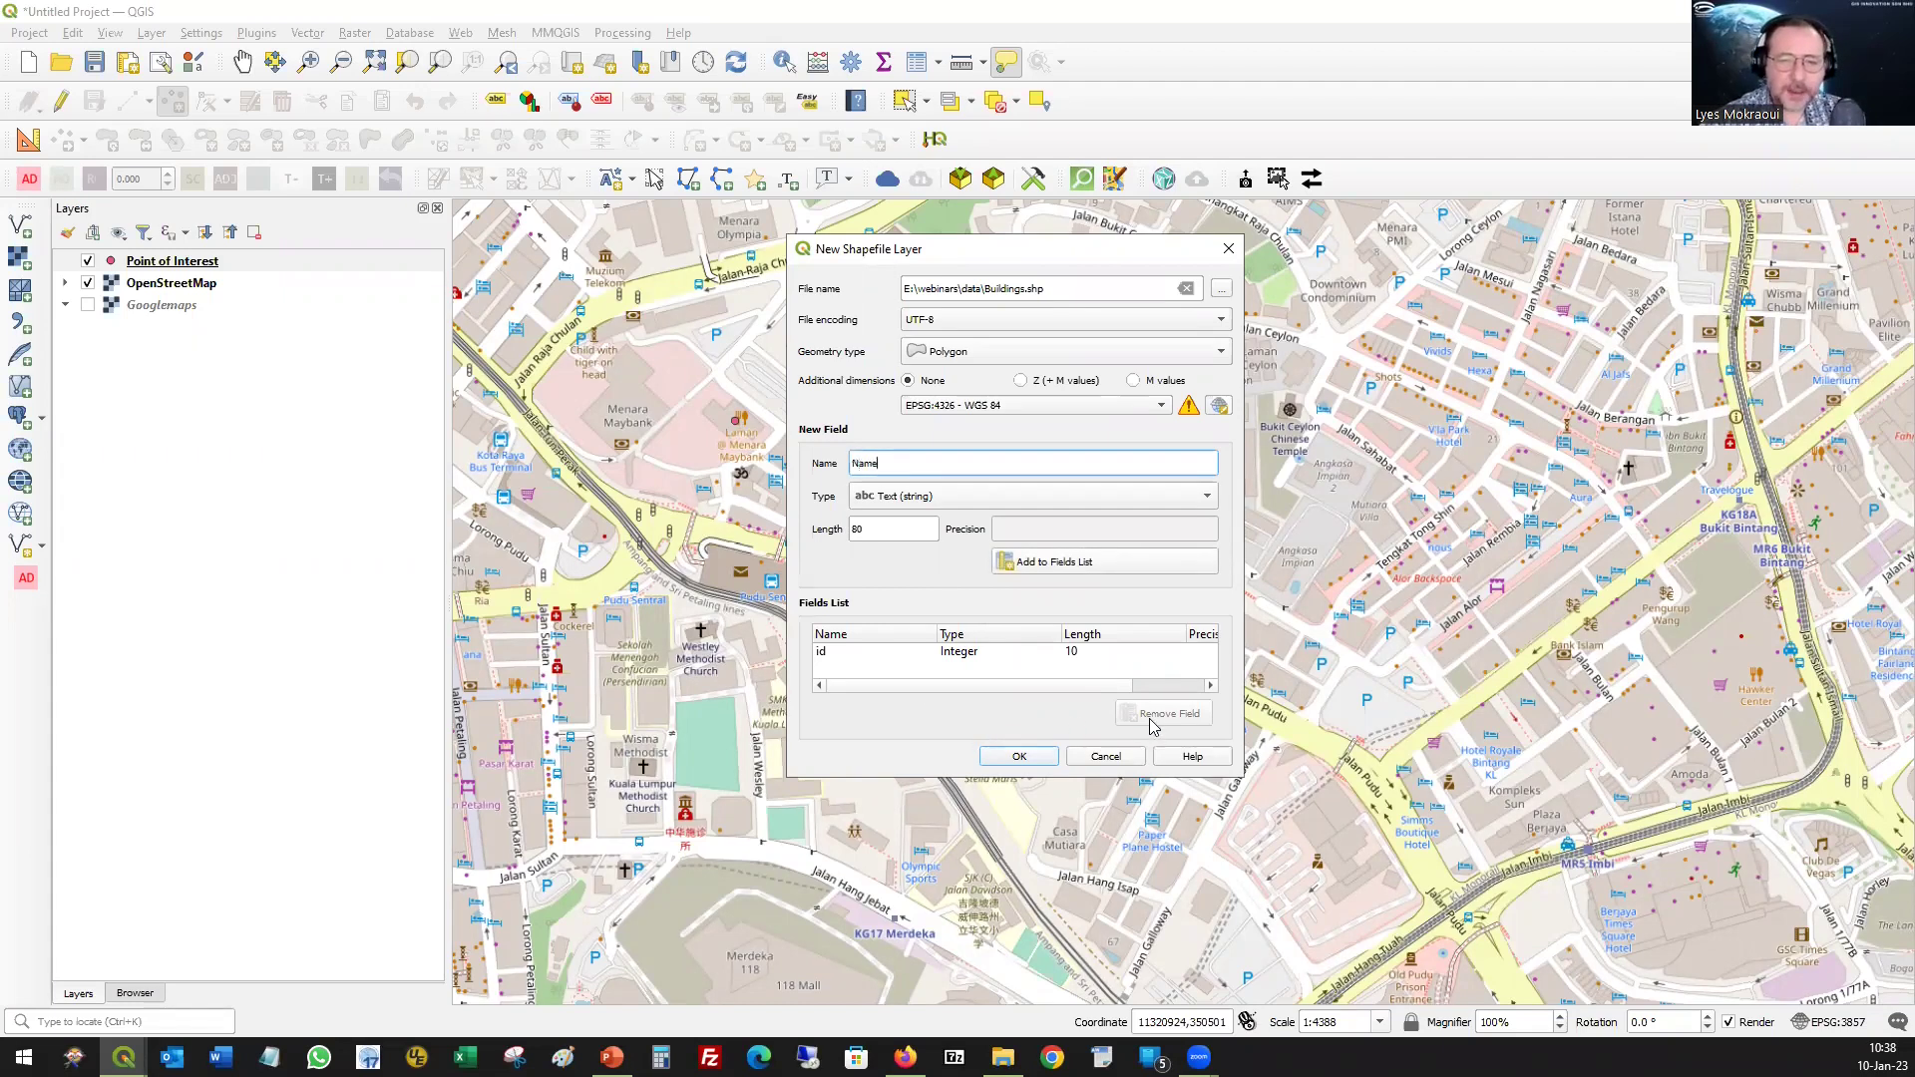
{"action": "left_click", "coordinate": [1064, 564]}
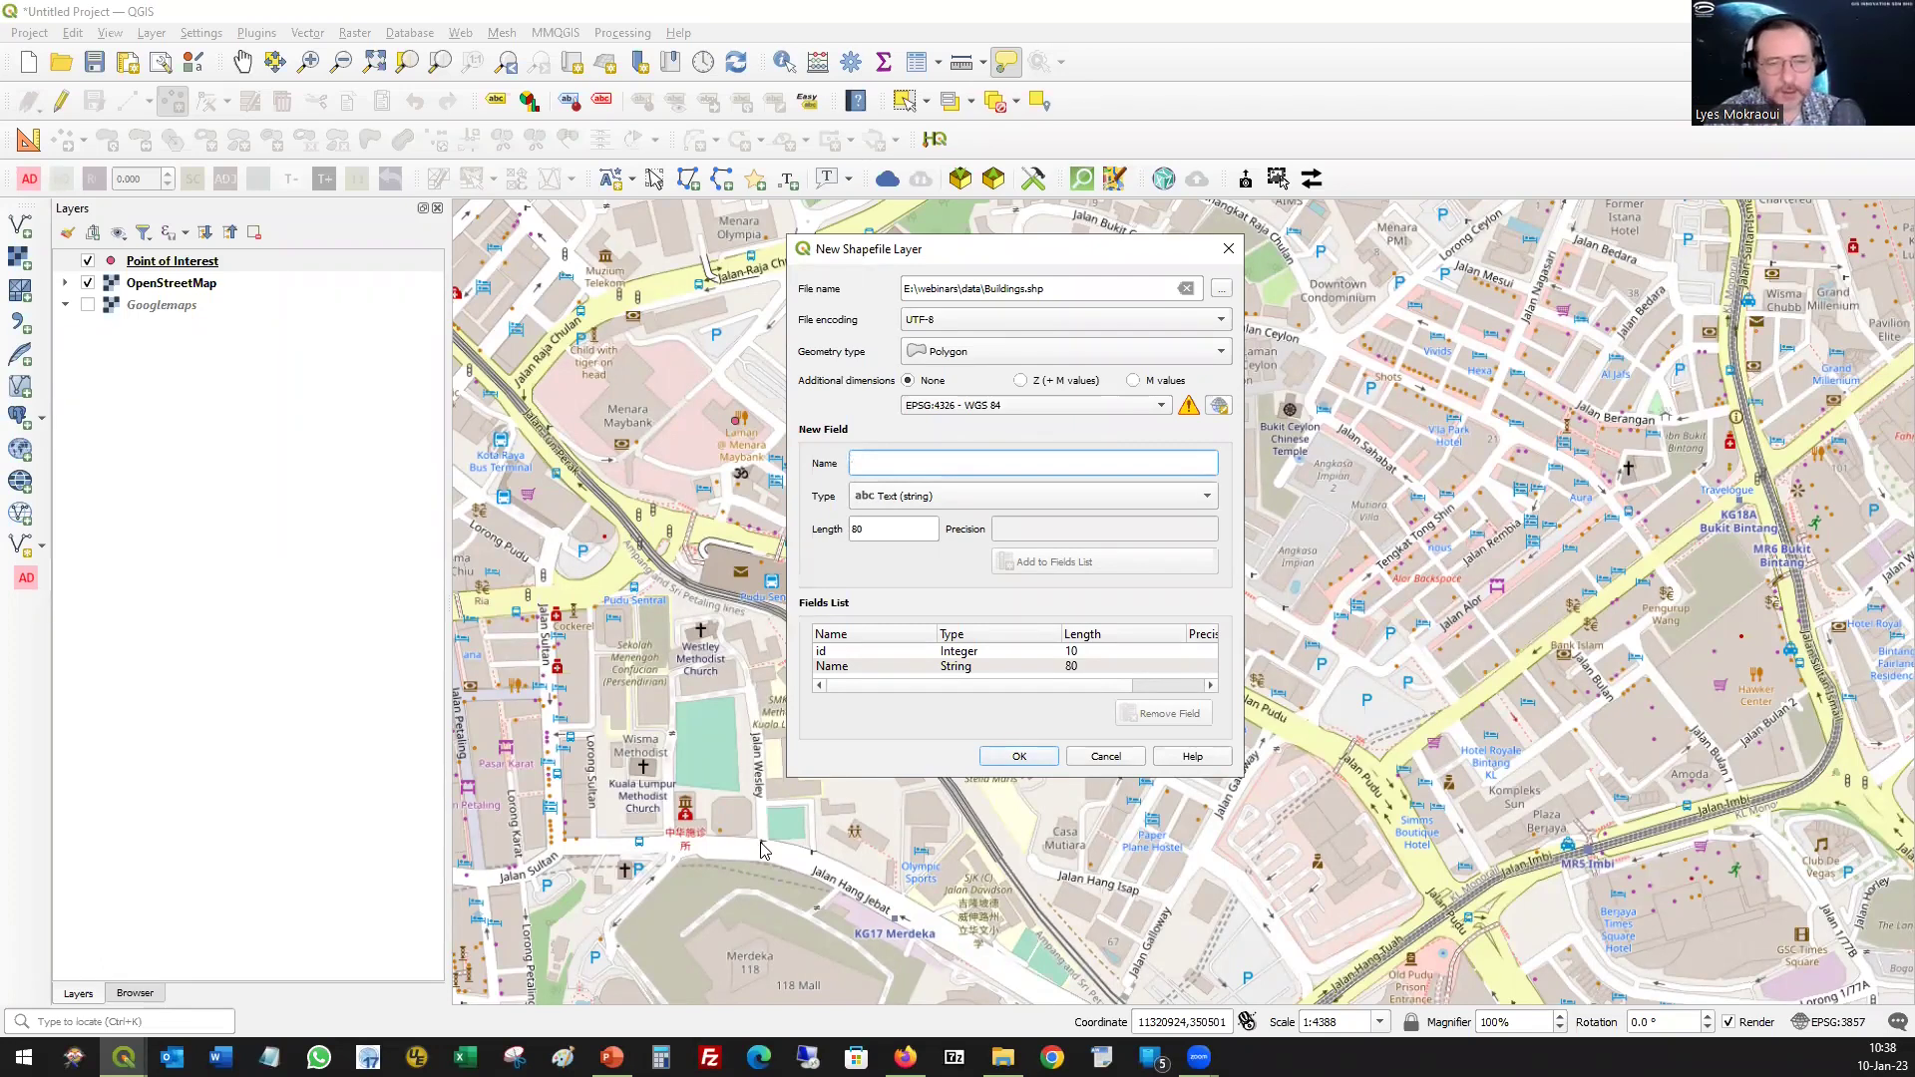
- Add a decimal field called Area with precision 2 to the field list and create the Buildings layer
{"action": "type", "text": "Area"}
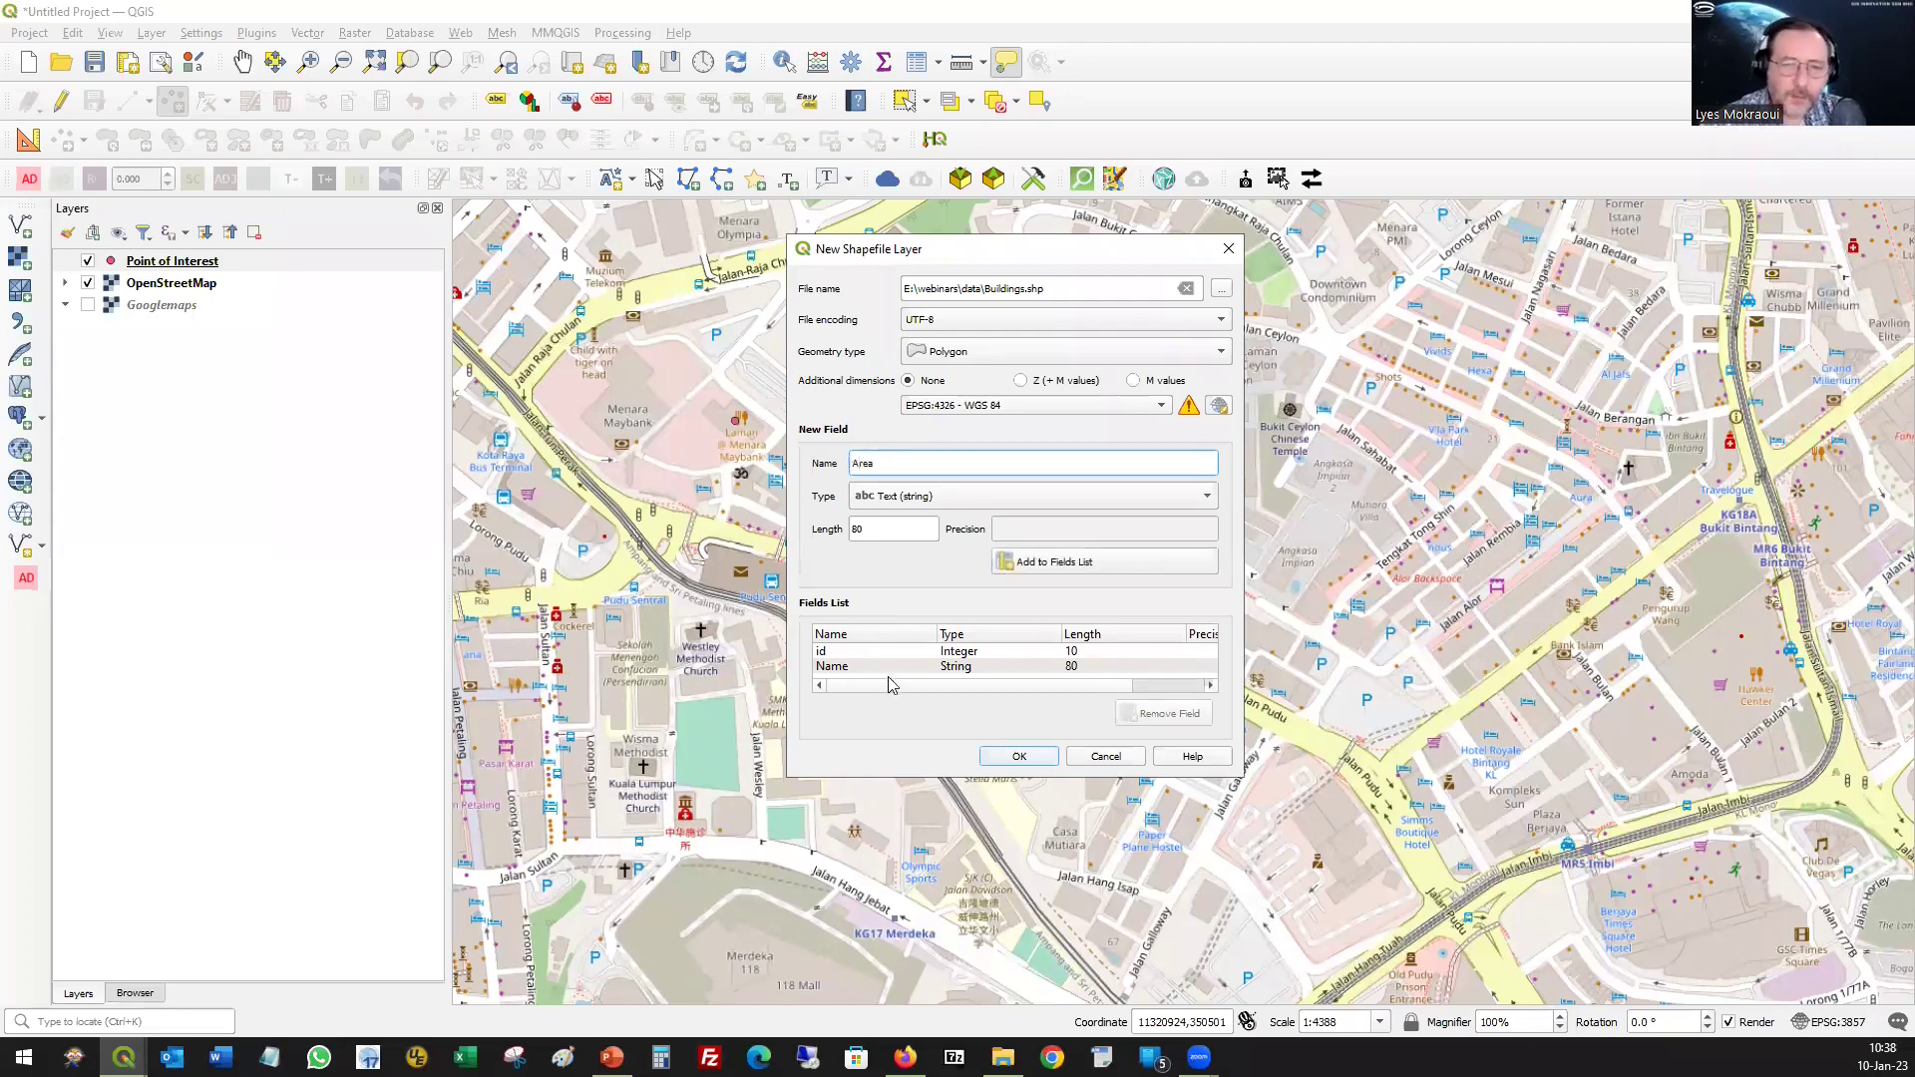
{"action": "left_click", "coordinate": [943, 495]}
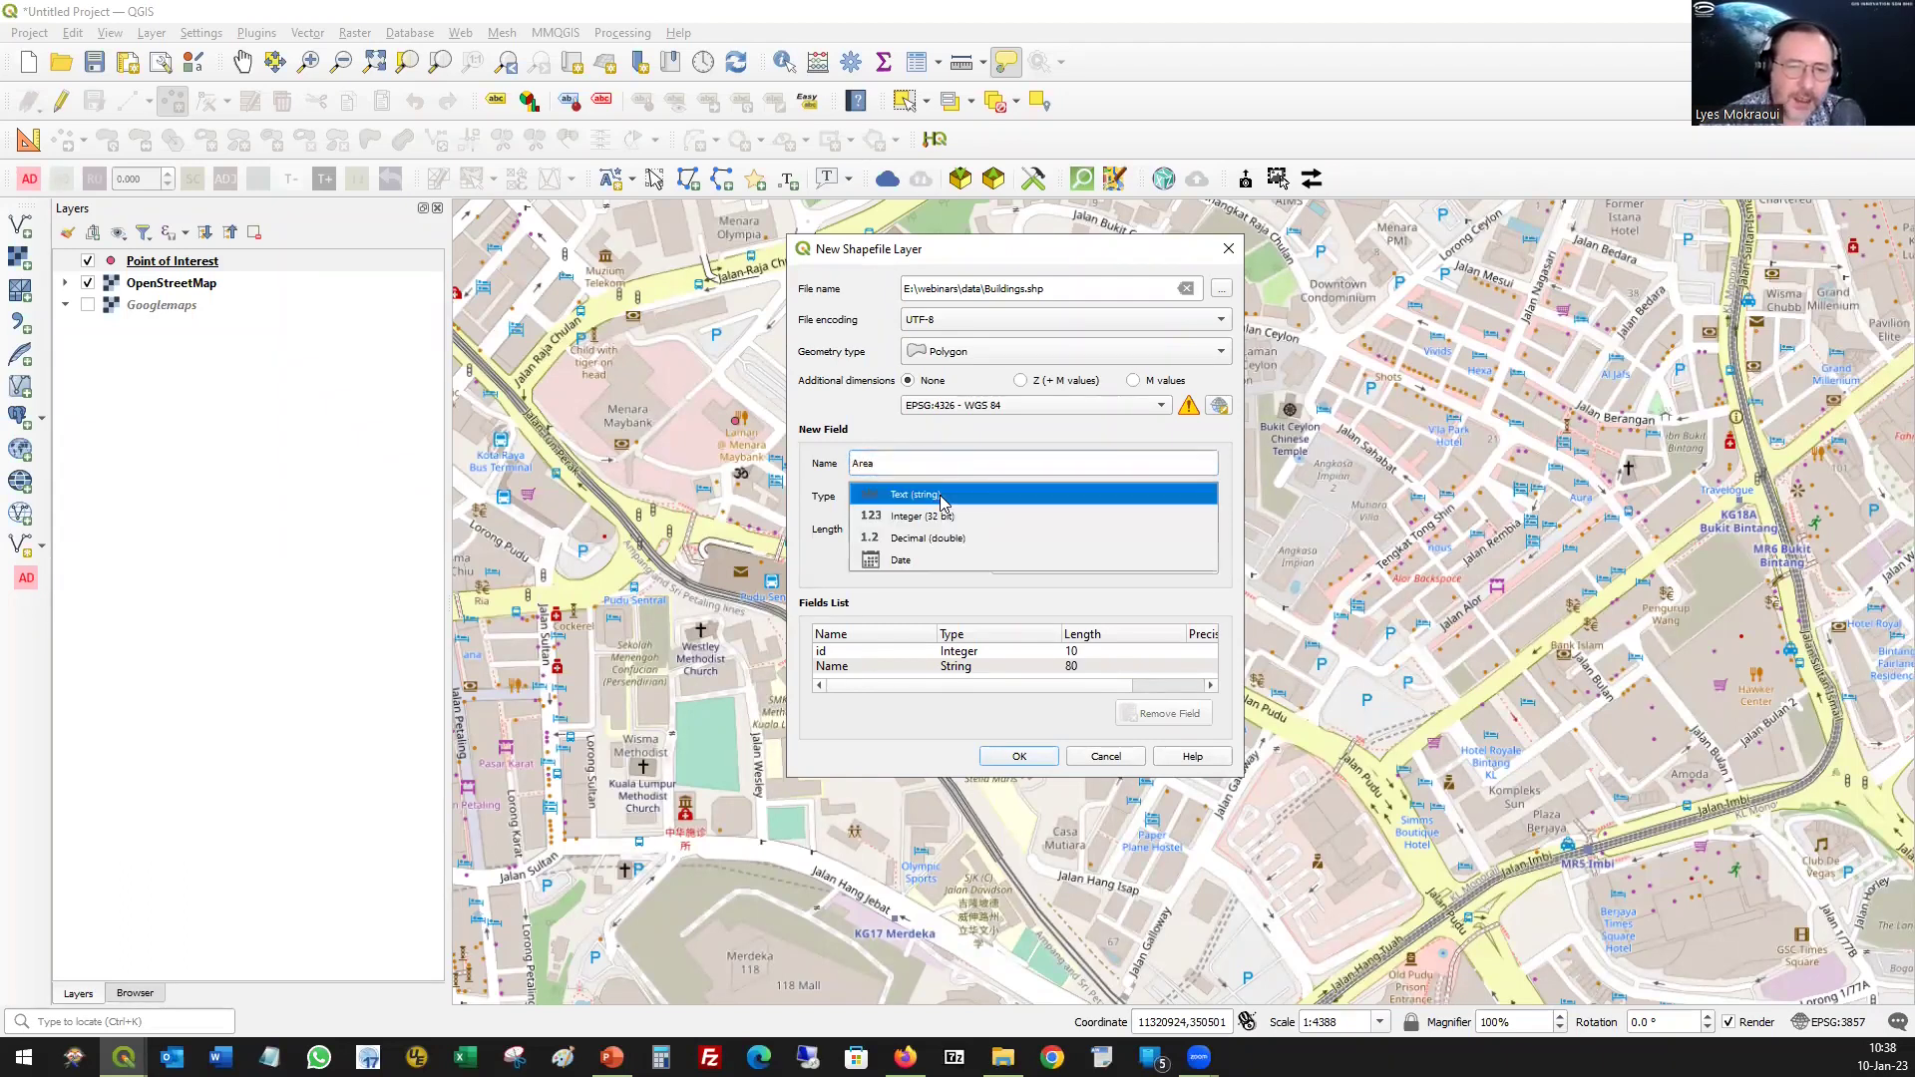
{"action": "left_click", "coordinate": [977, 538]}
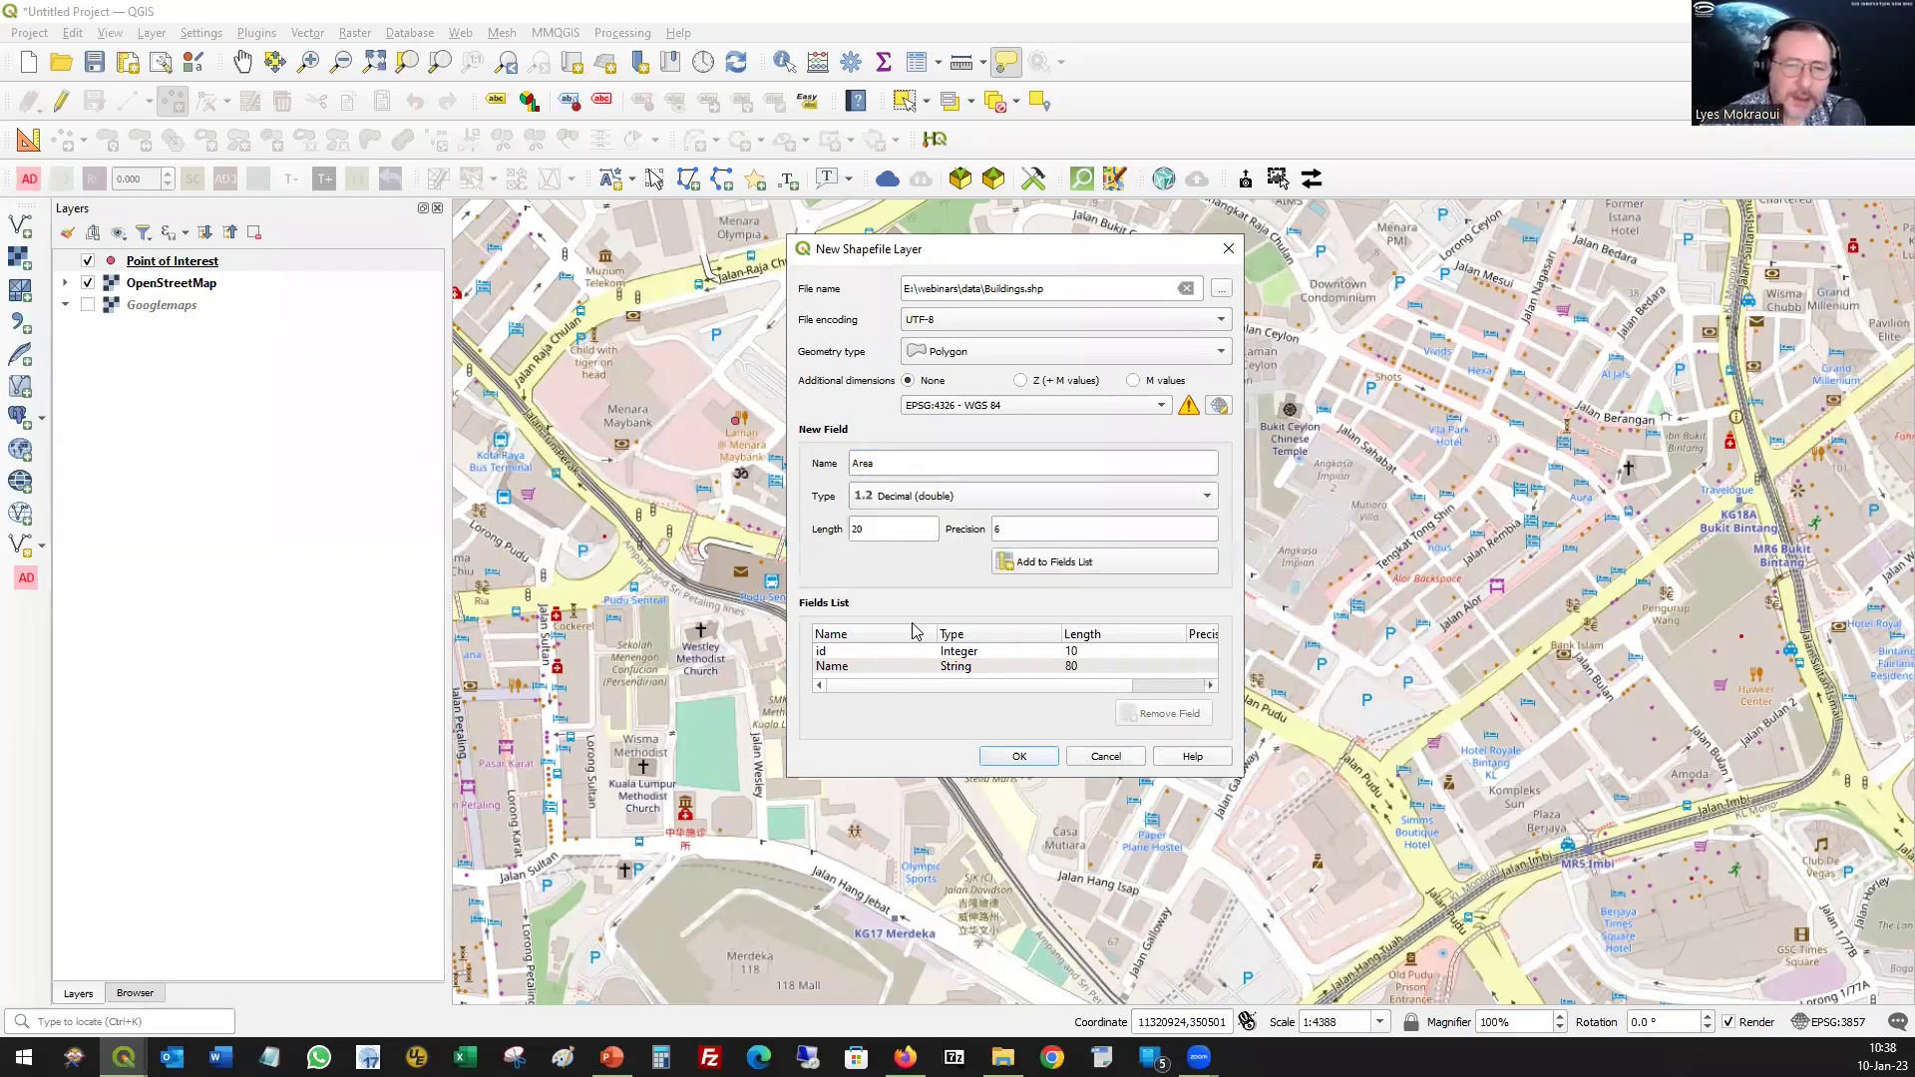
{"action": "double_click", "coordinate": [1015, 529]}
{"action": "type", "text": "2"}
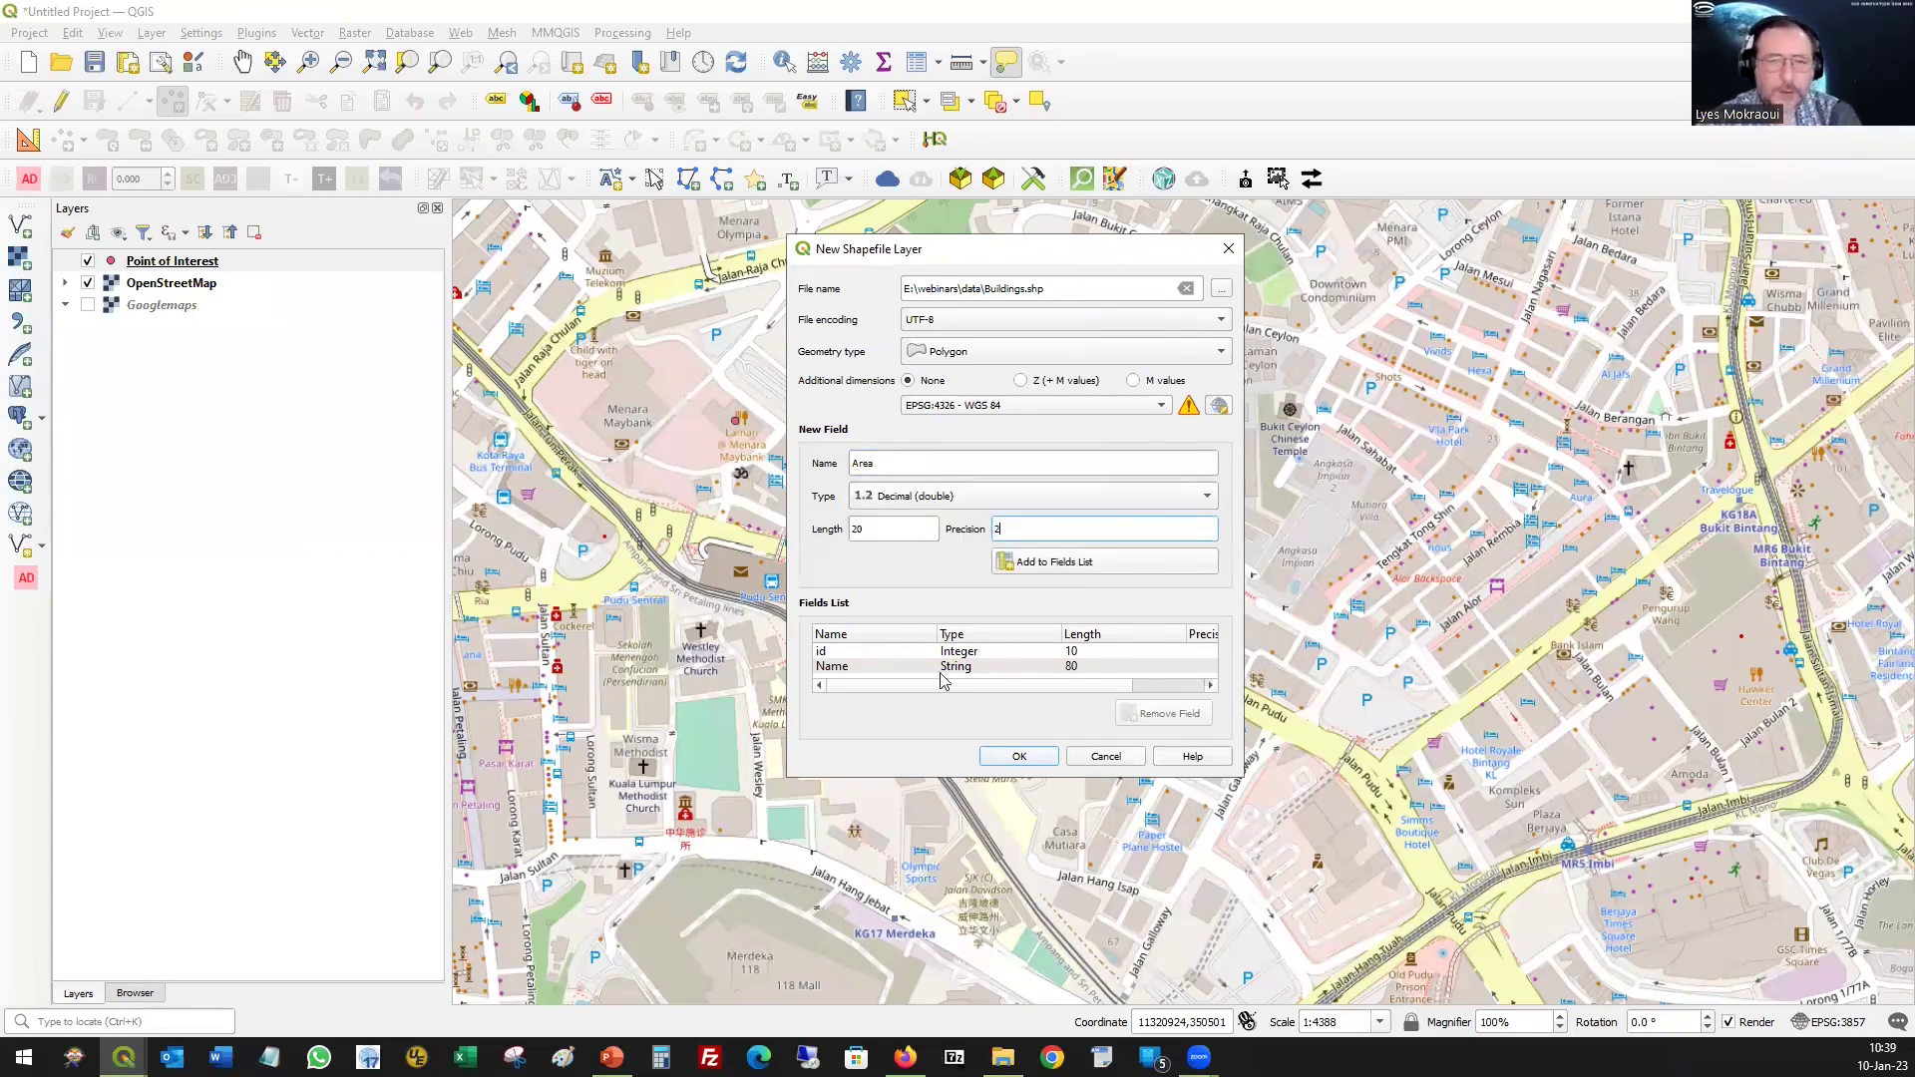
{"action": "left_click", "coordinate": [1057, 566]}
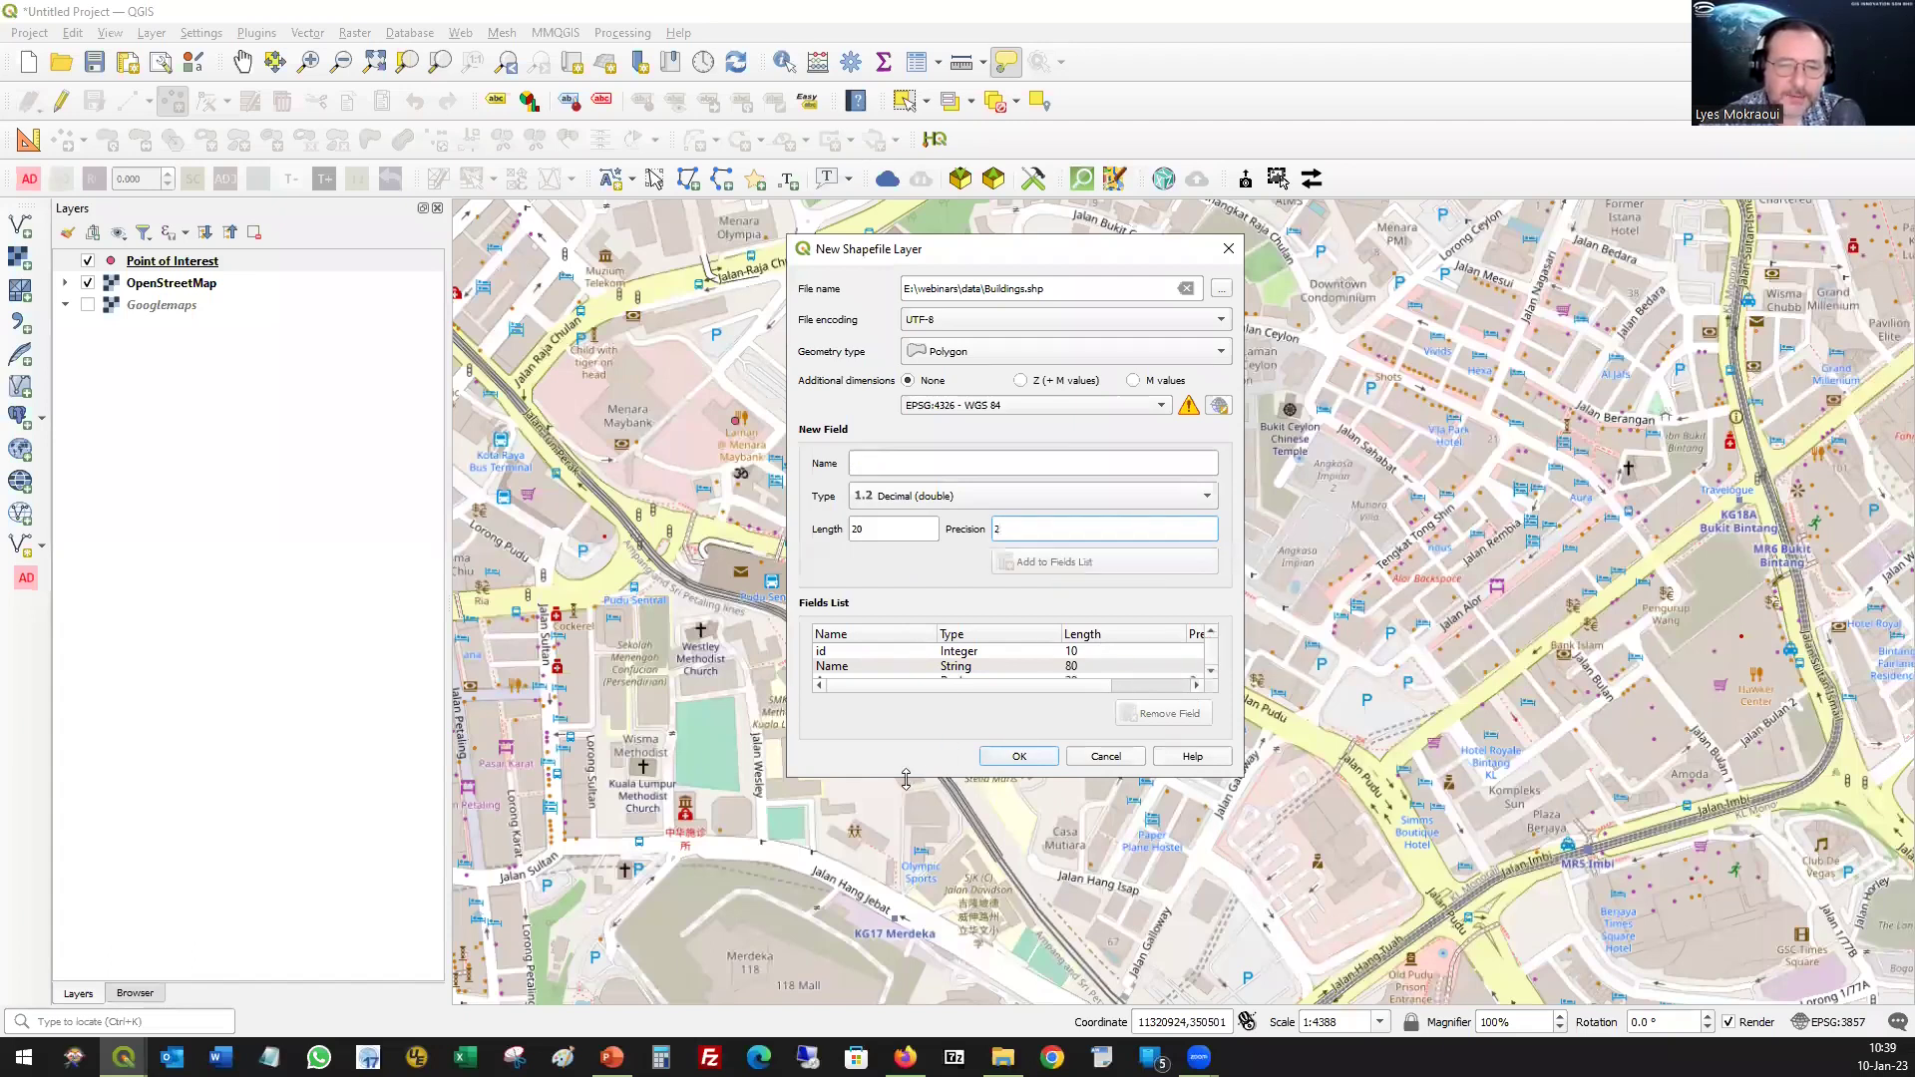
{"action": "left_click_drag", "start_coordinate": [905, 779], "coordinate": [888, 822]}
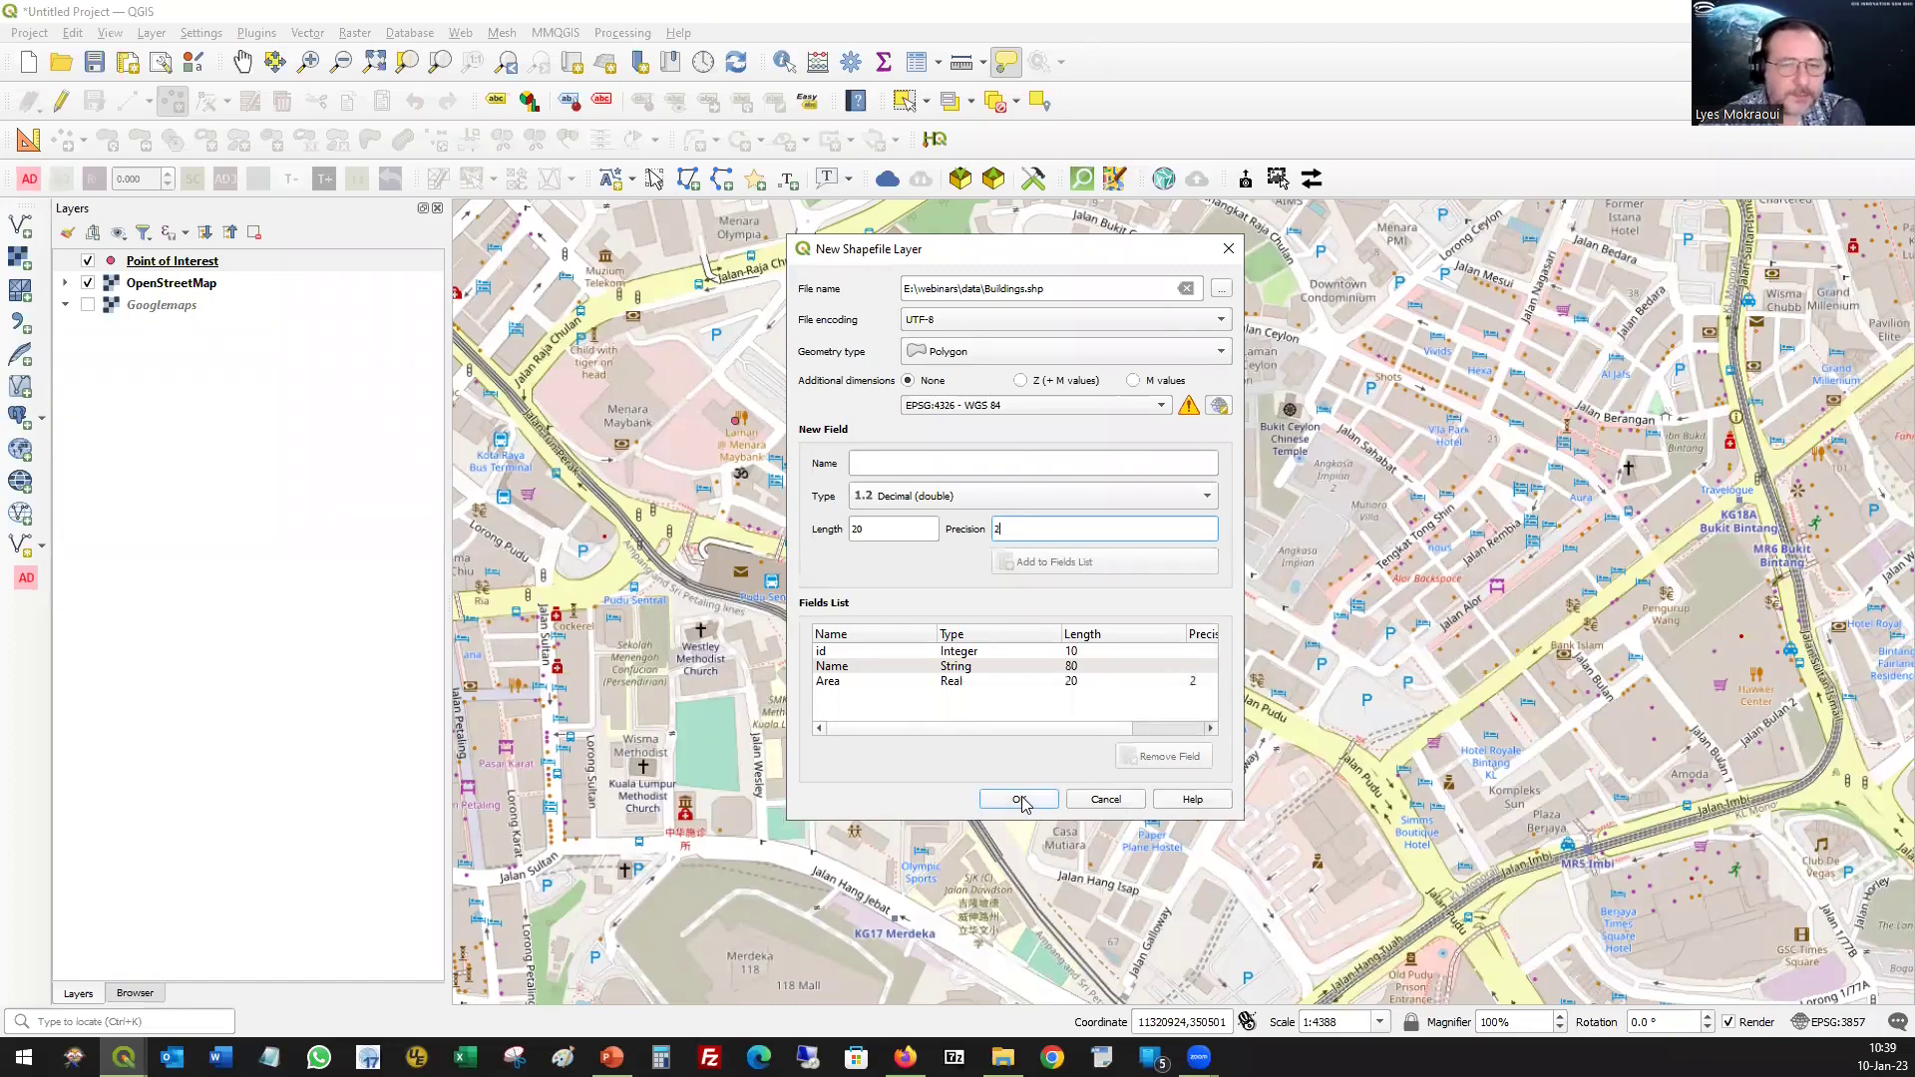
{"action": "left_click", "coordinate": [1022, 801]}
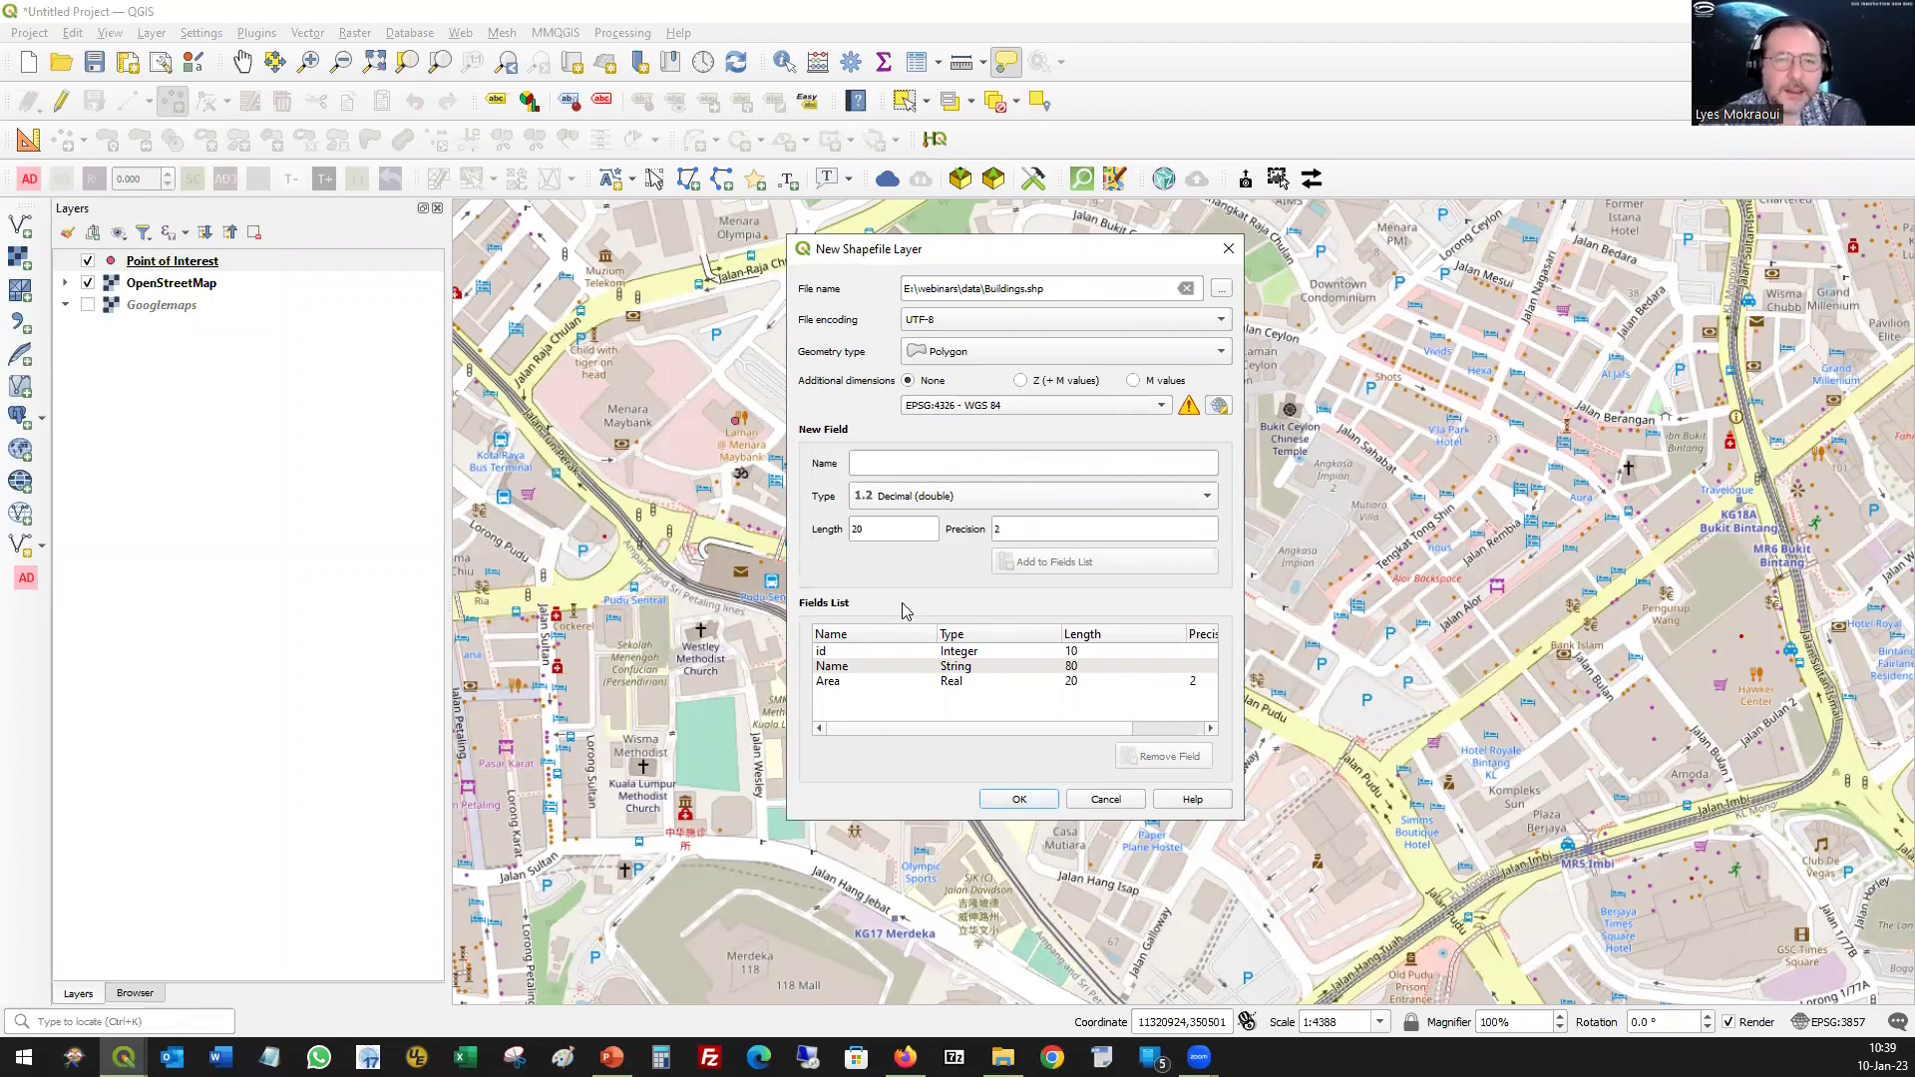
{"action": "left_click", "coordinate": [1018, 800]}
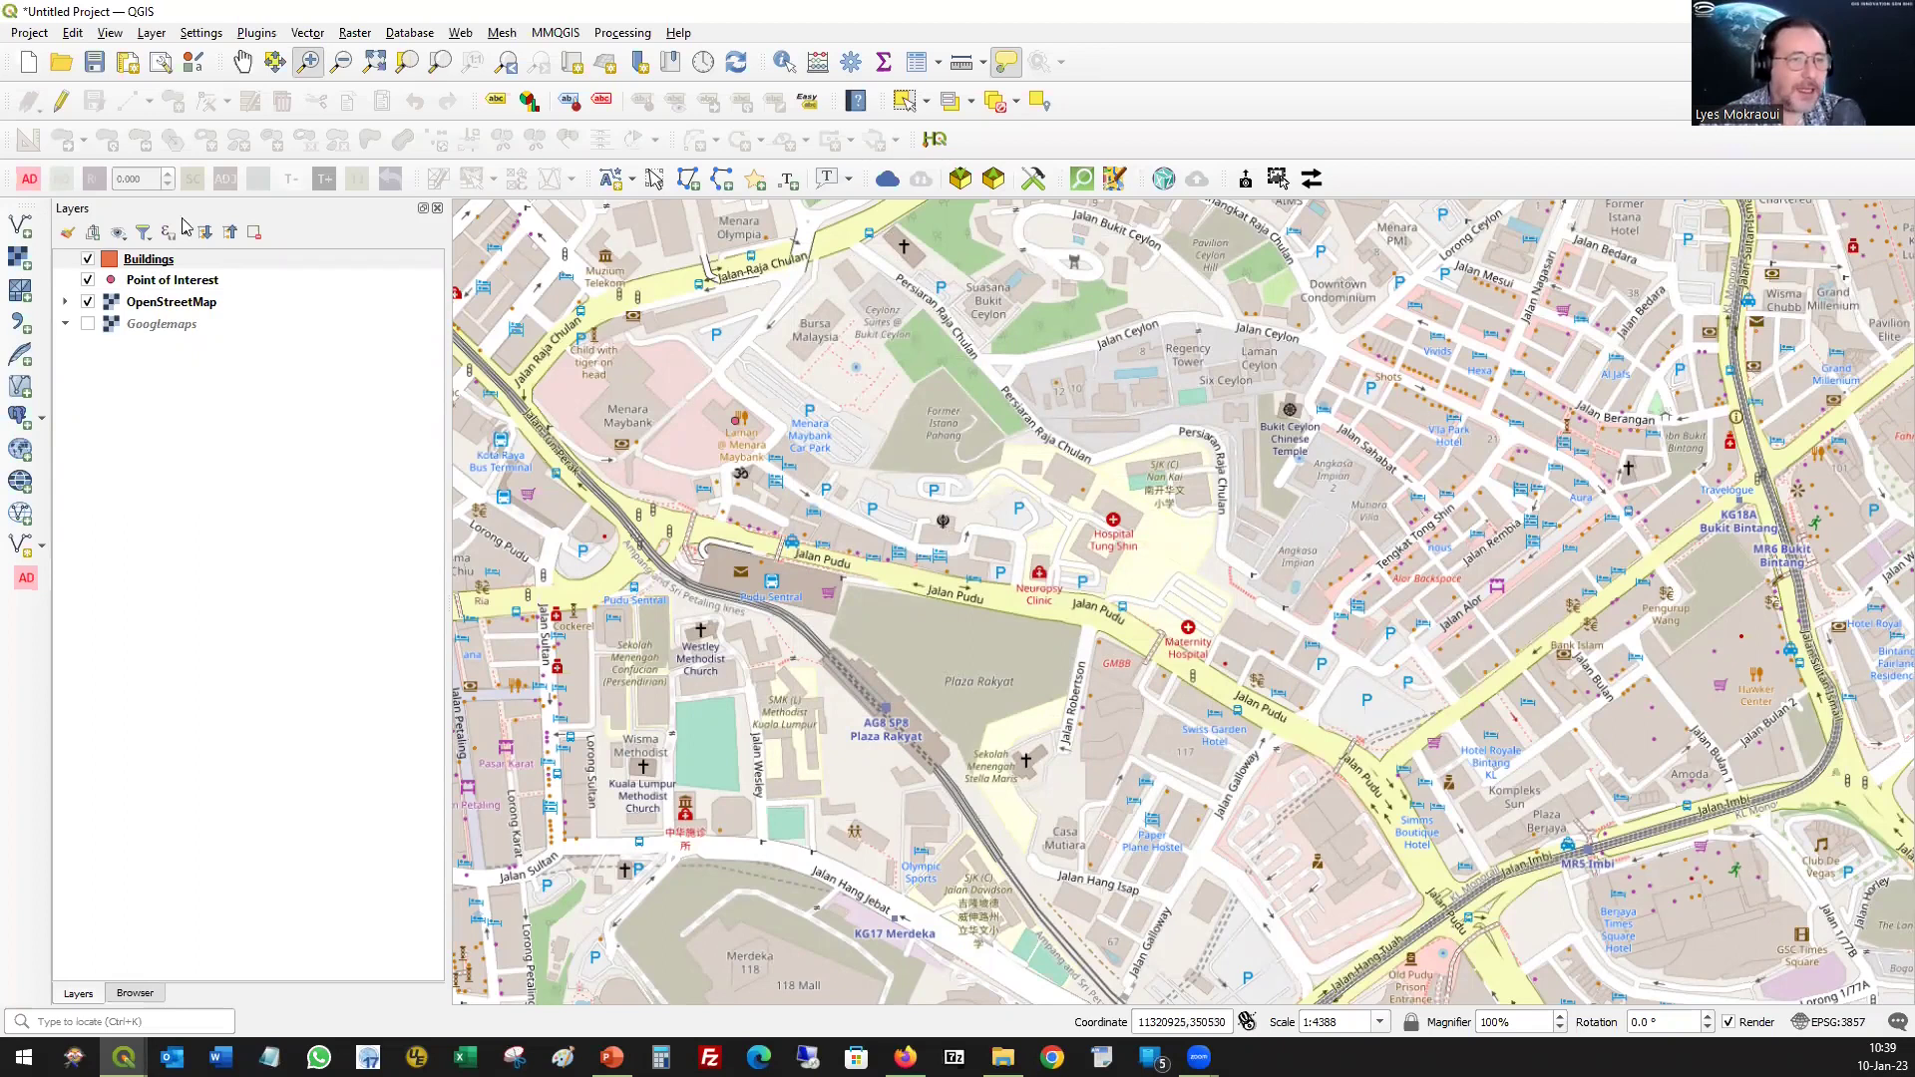
- Start editing the Buildings layer and digitize a polygon tracing the outline of the Plaza Rakyat block on the basemap
{"action": "left_click", "coordinate": [59, 102]}
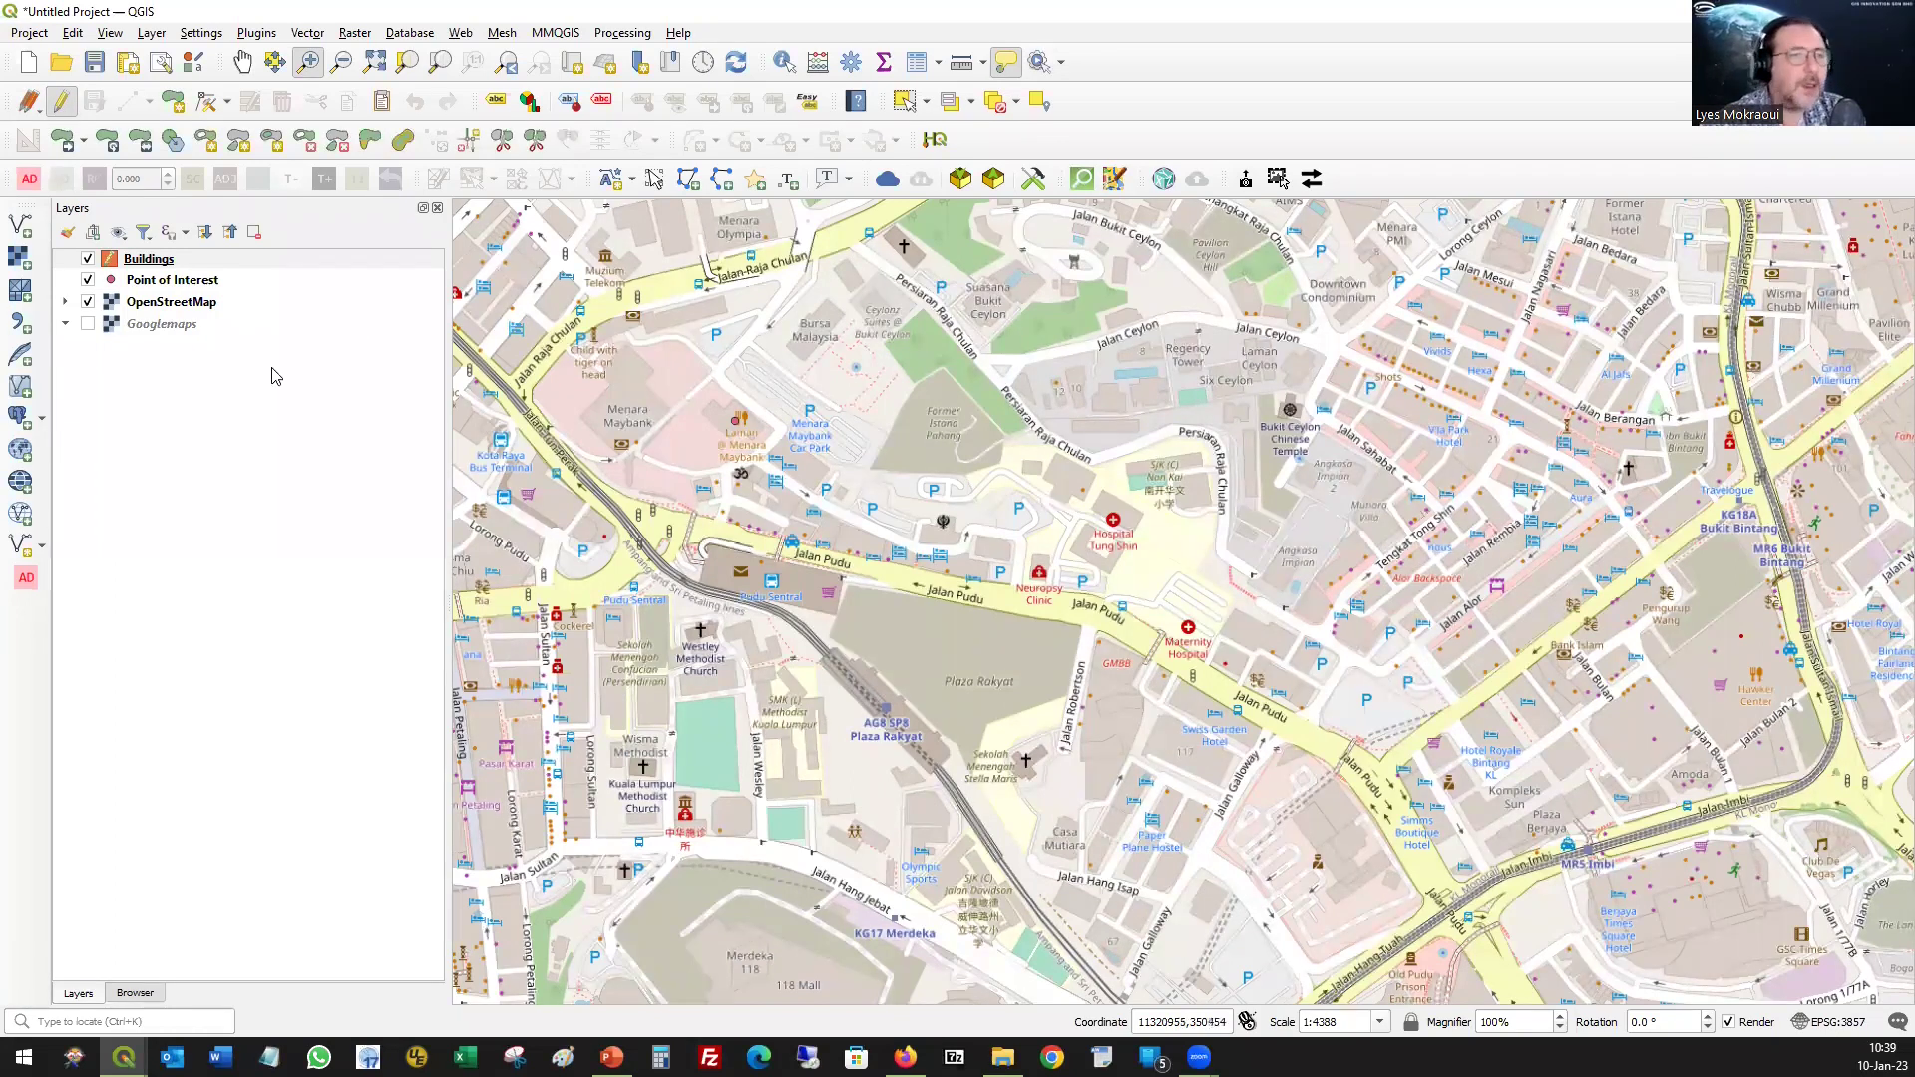
{"action": "left_click", "coordinate": [179, 109]}
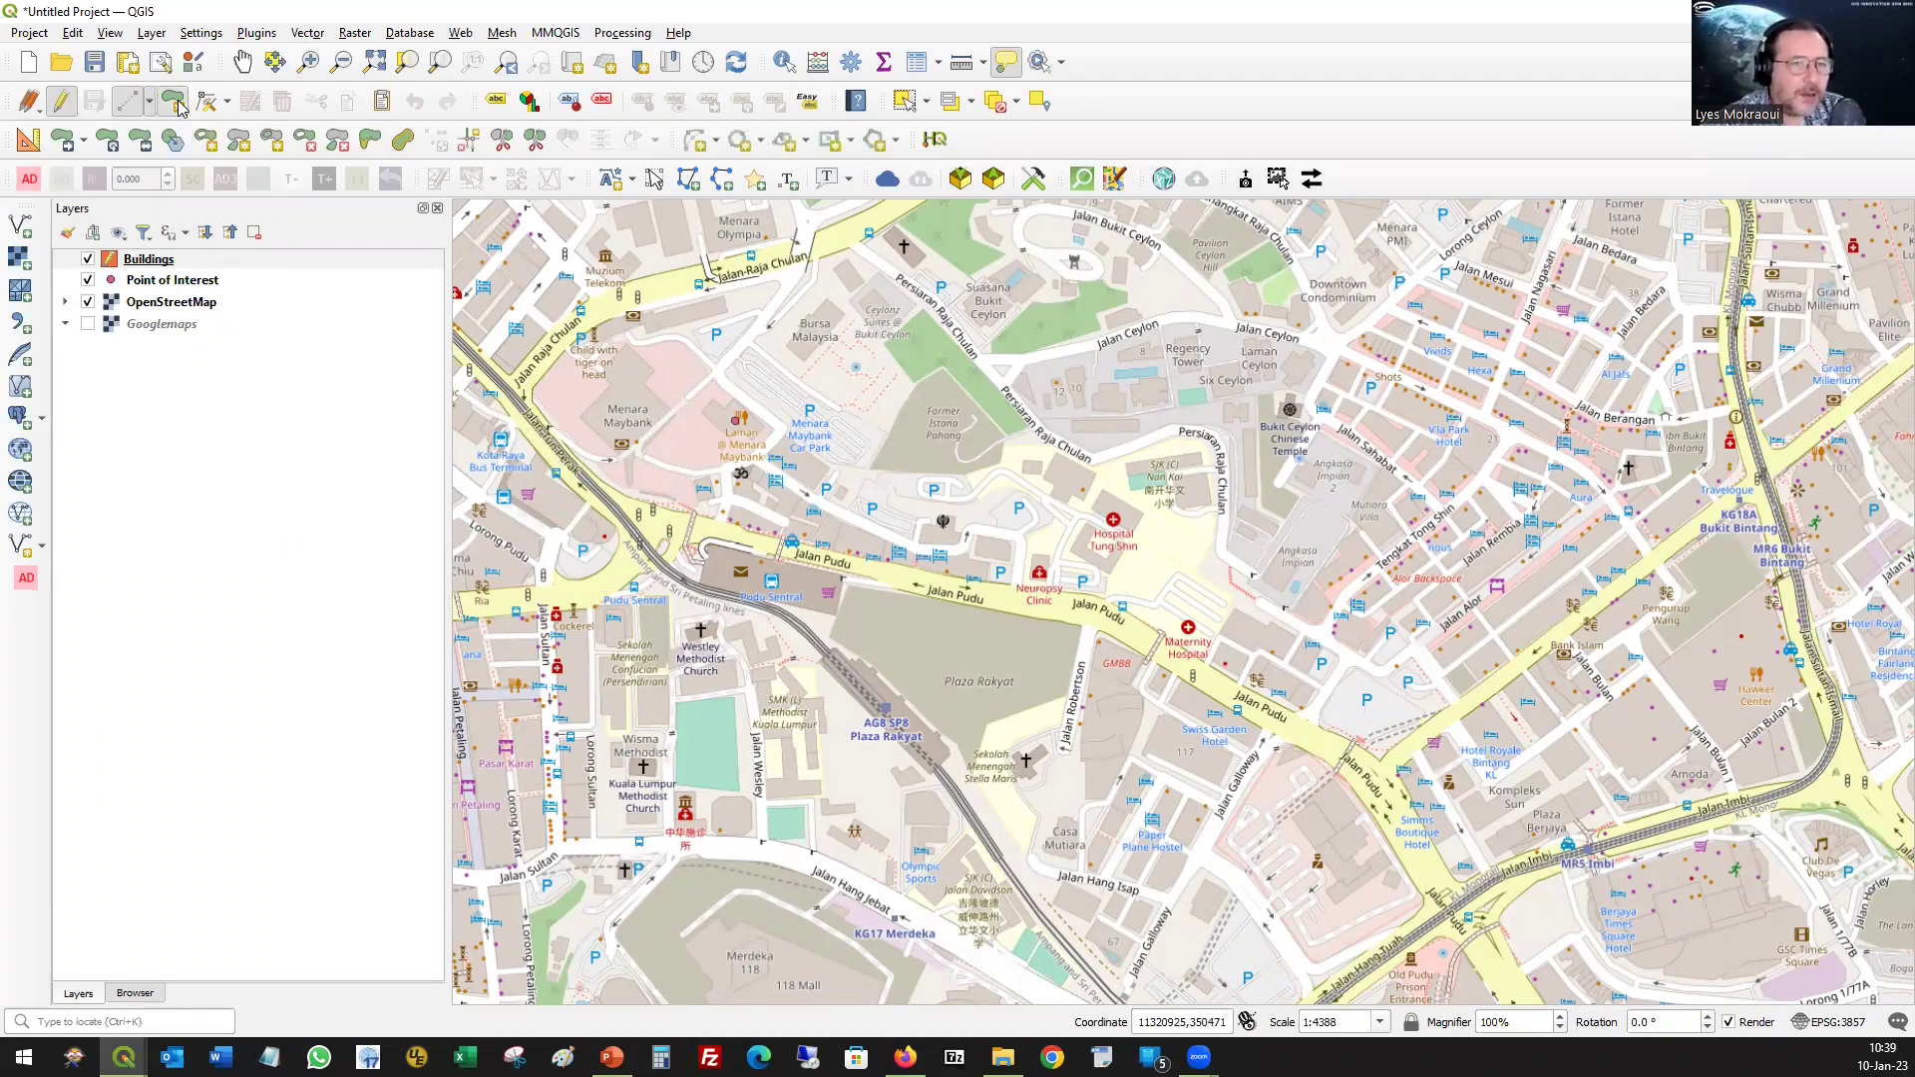
{"action": "scroll", "coordinate": [880, 653], "scroll_direction": "up", "scroll_amount": 1}
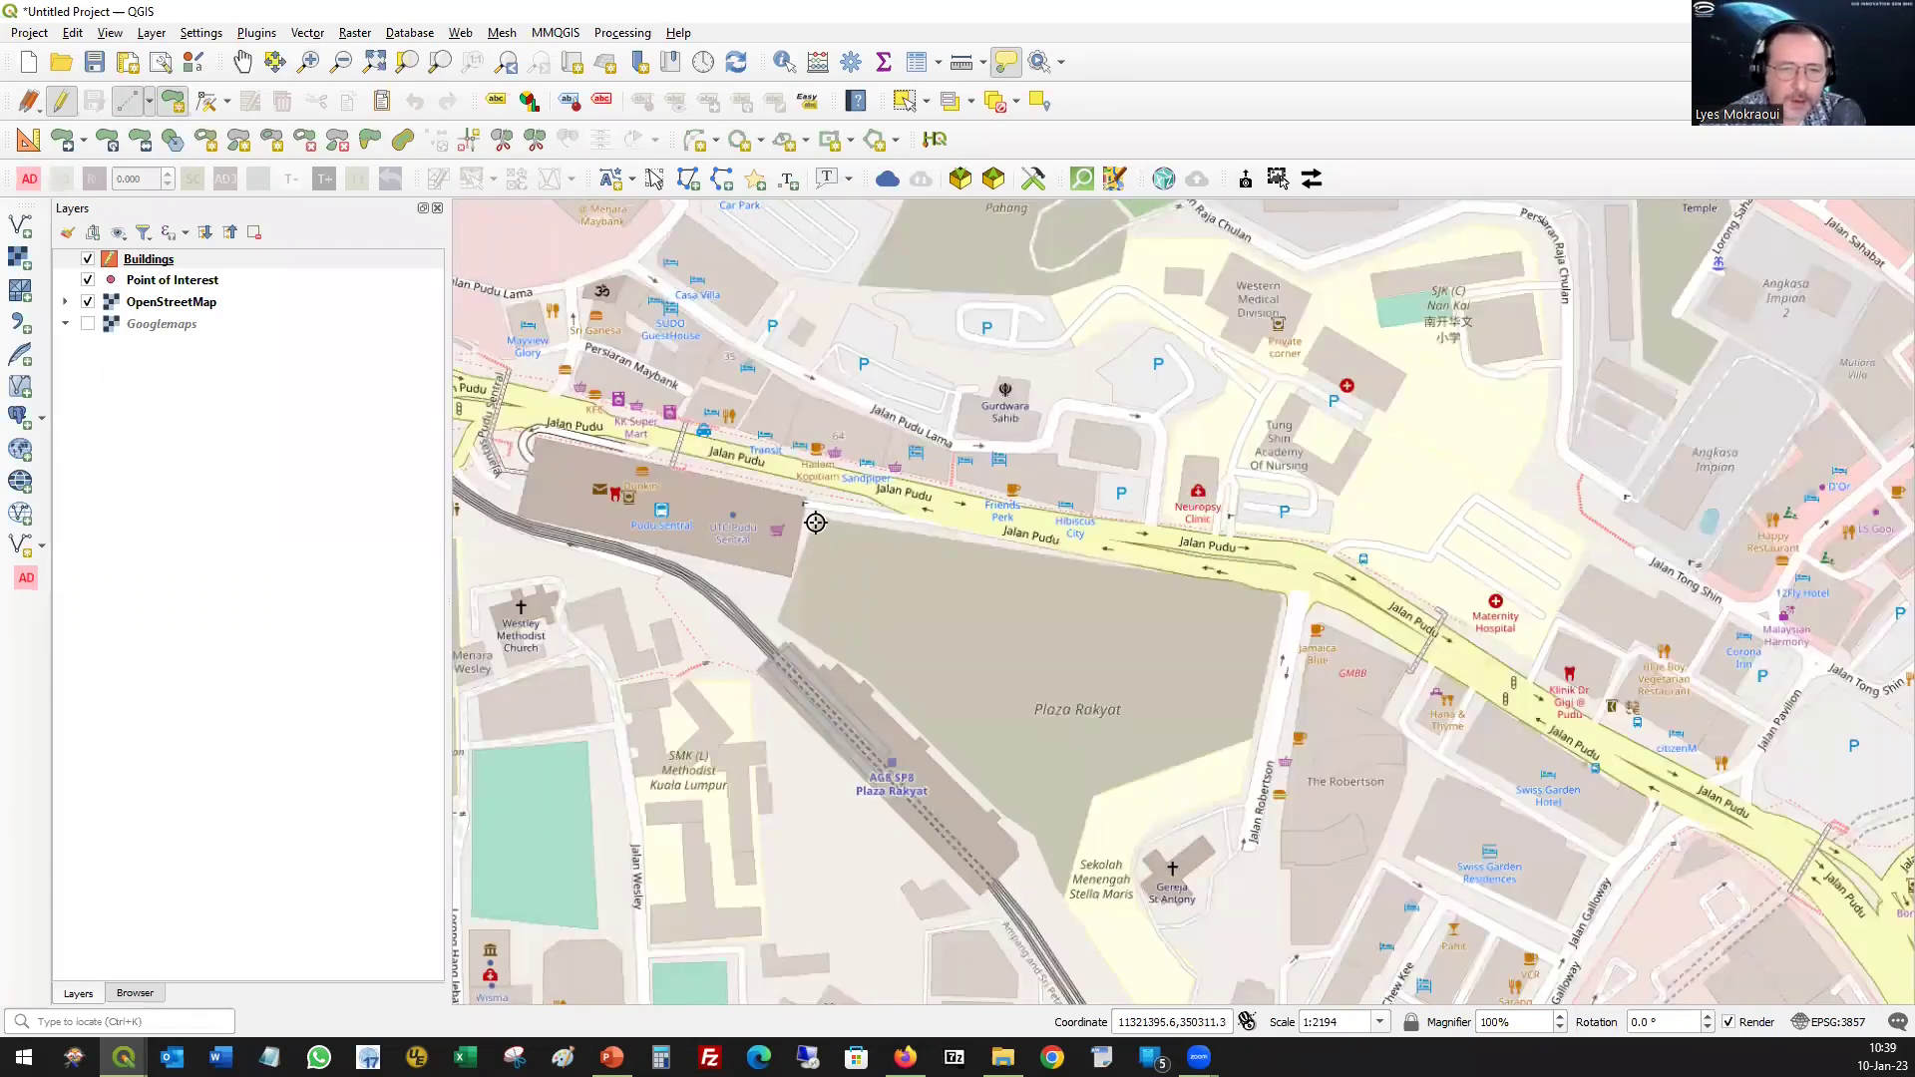
{"action": "left_click", "coordinate": [1212, 581]}
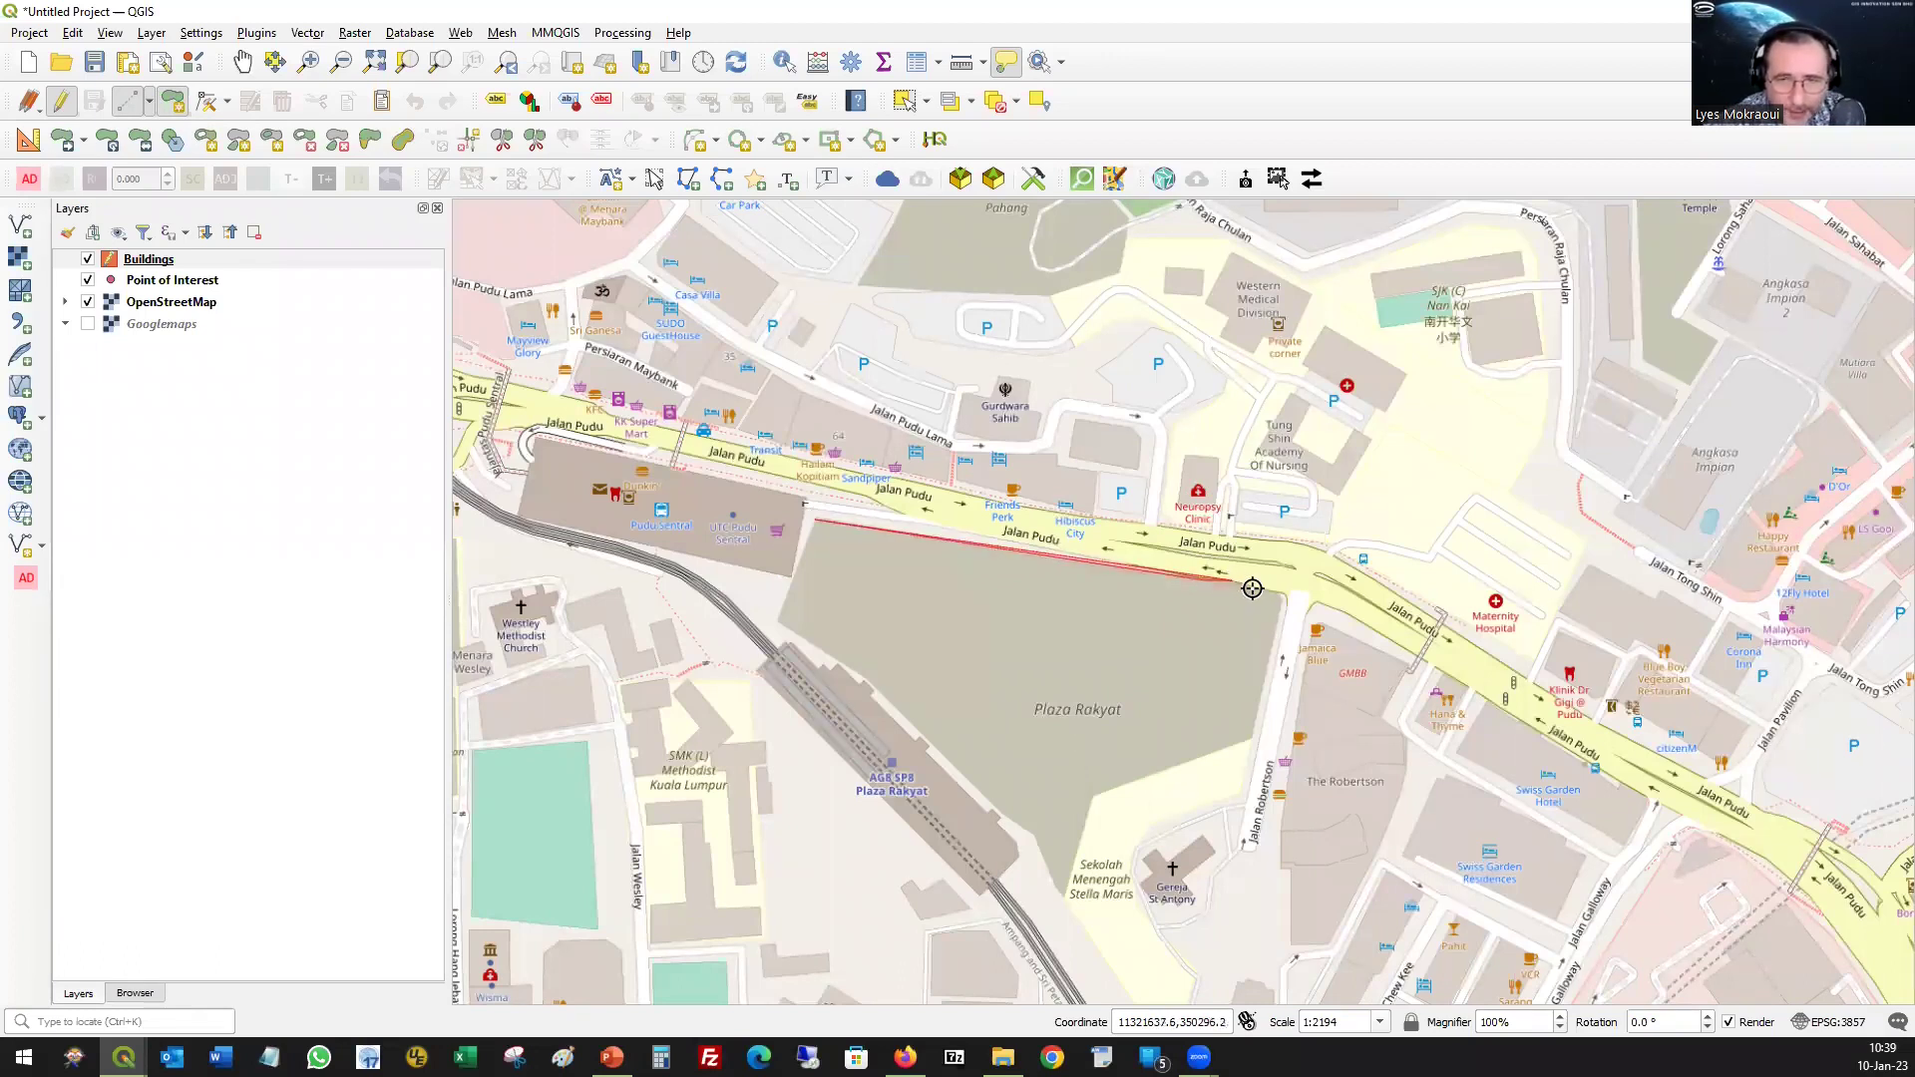
{"action": "left_click", "coordinate": [1280, 597]}
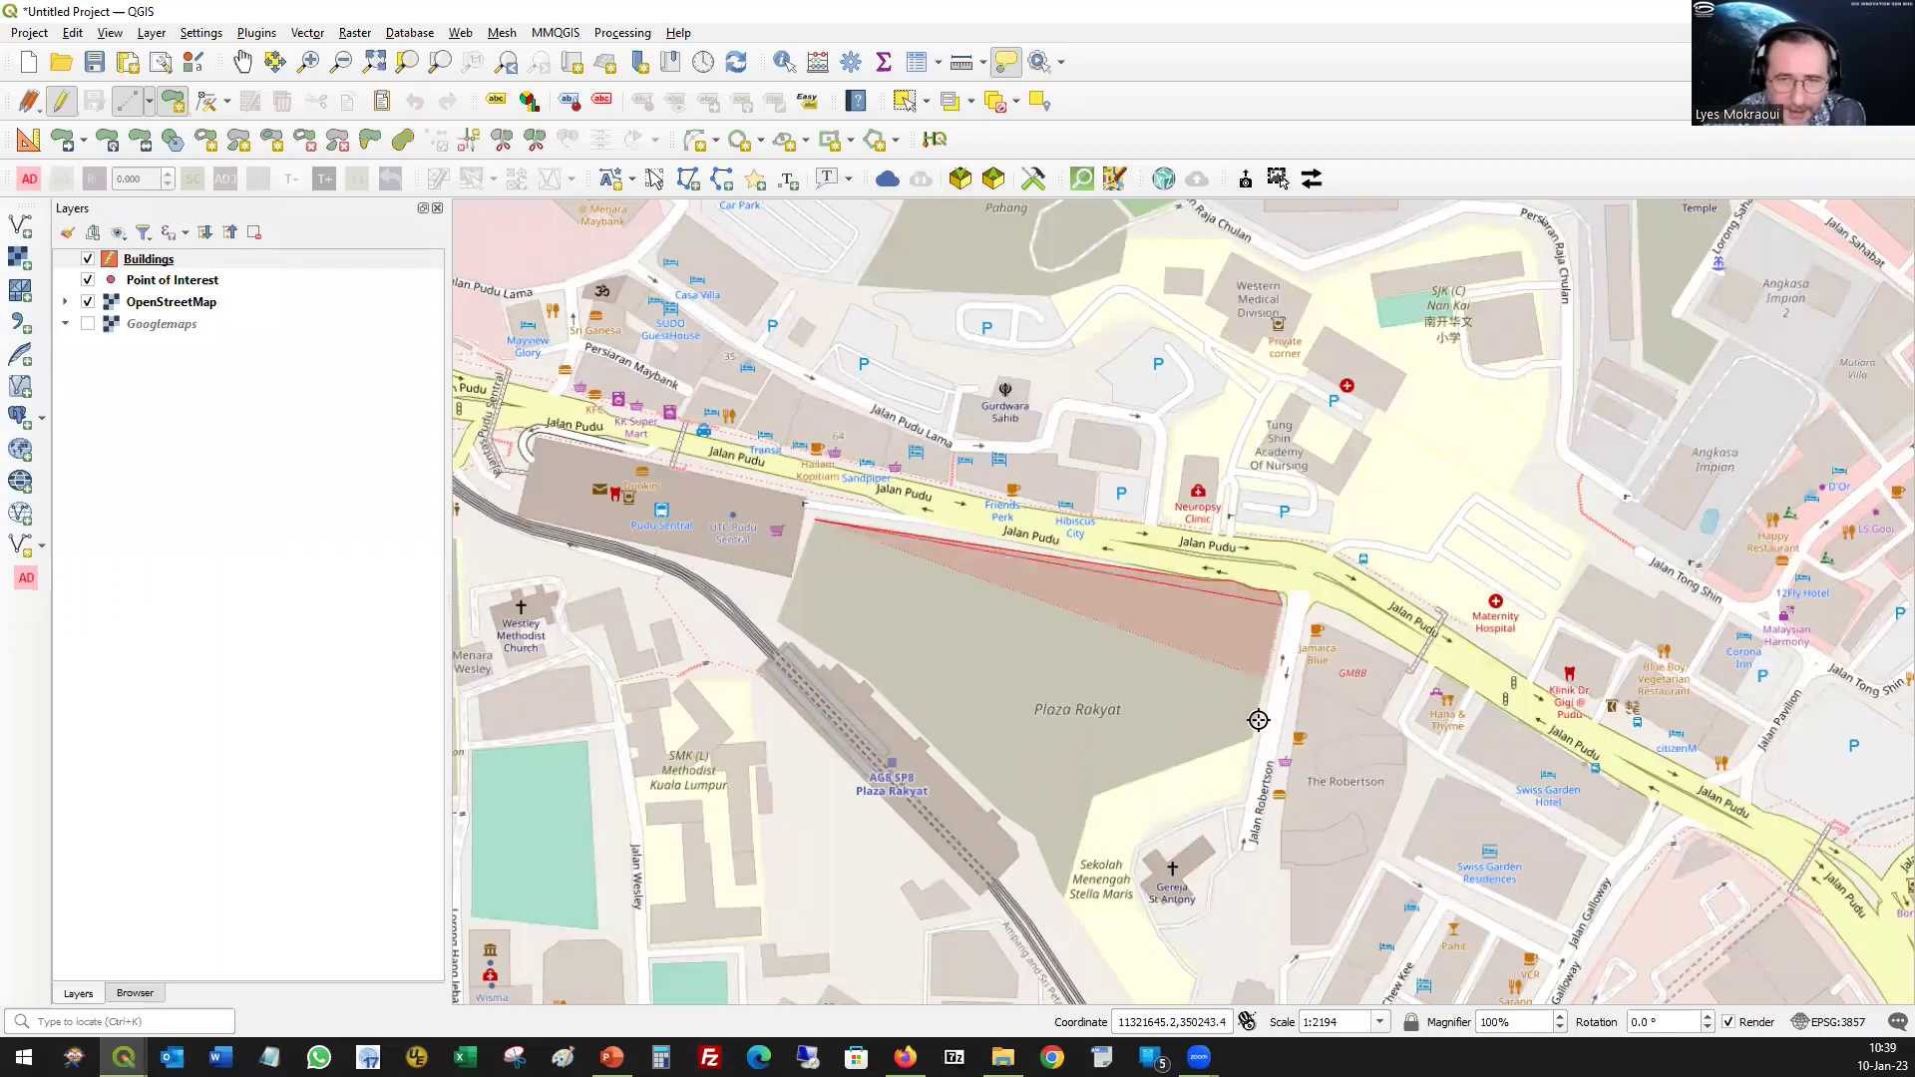
{"action": "left_click", "coordinate": [1251, 736]}
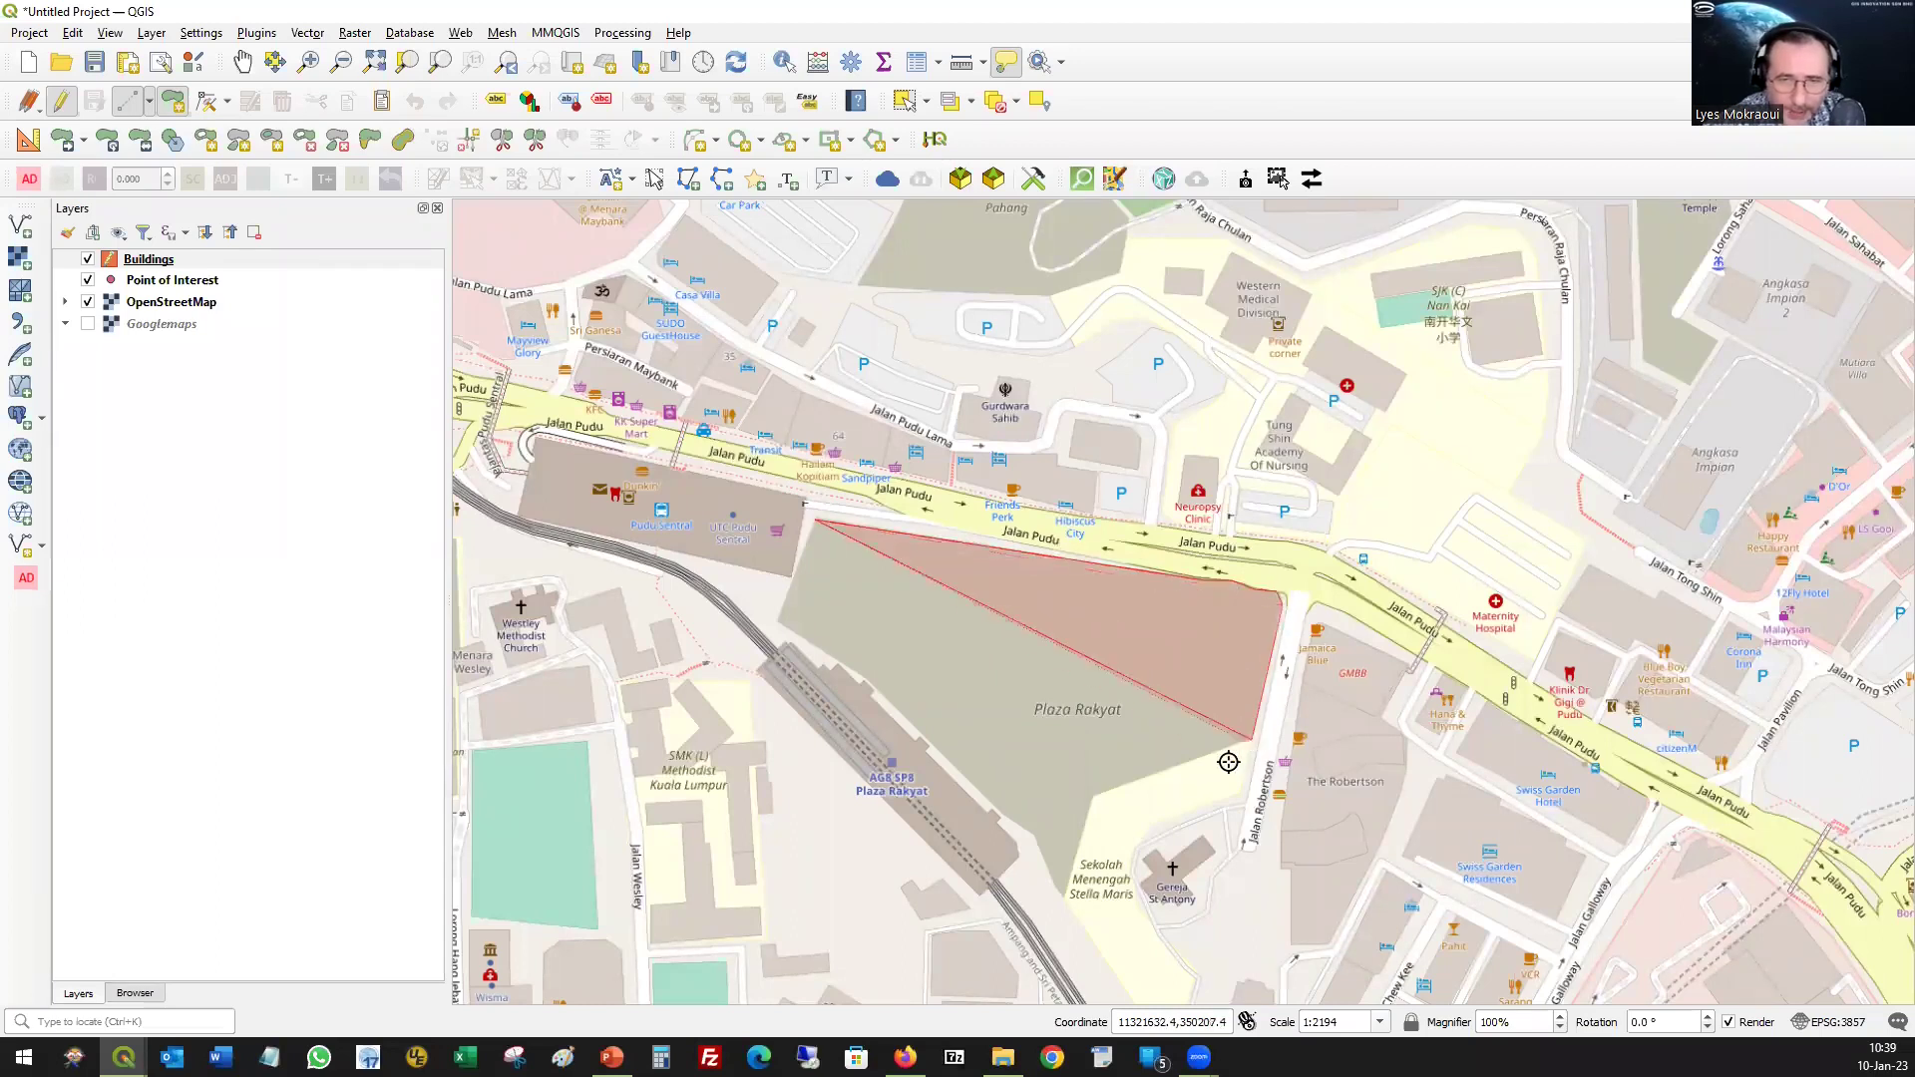
{"action": "left_click", "coordinate": [1092, 794]}
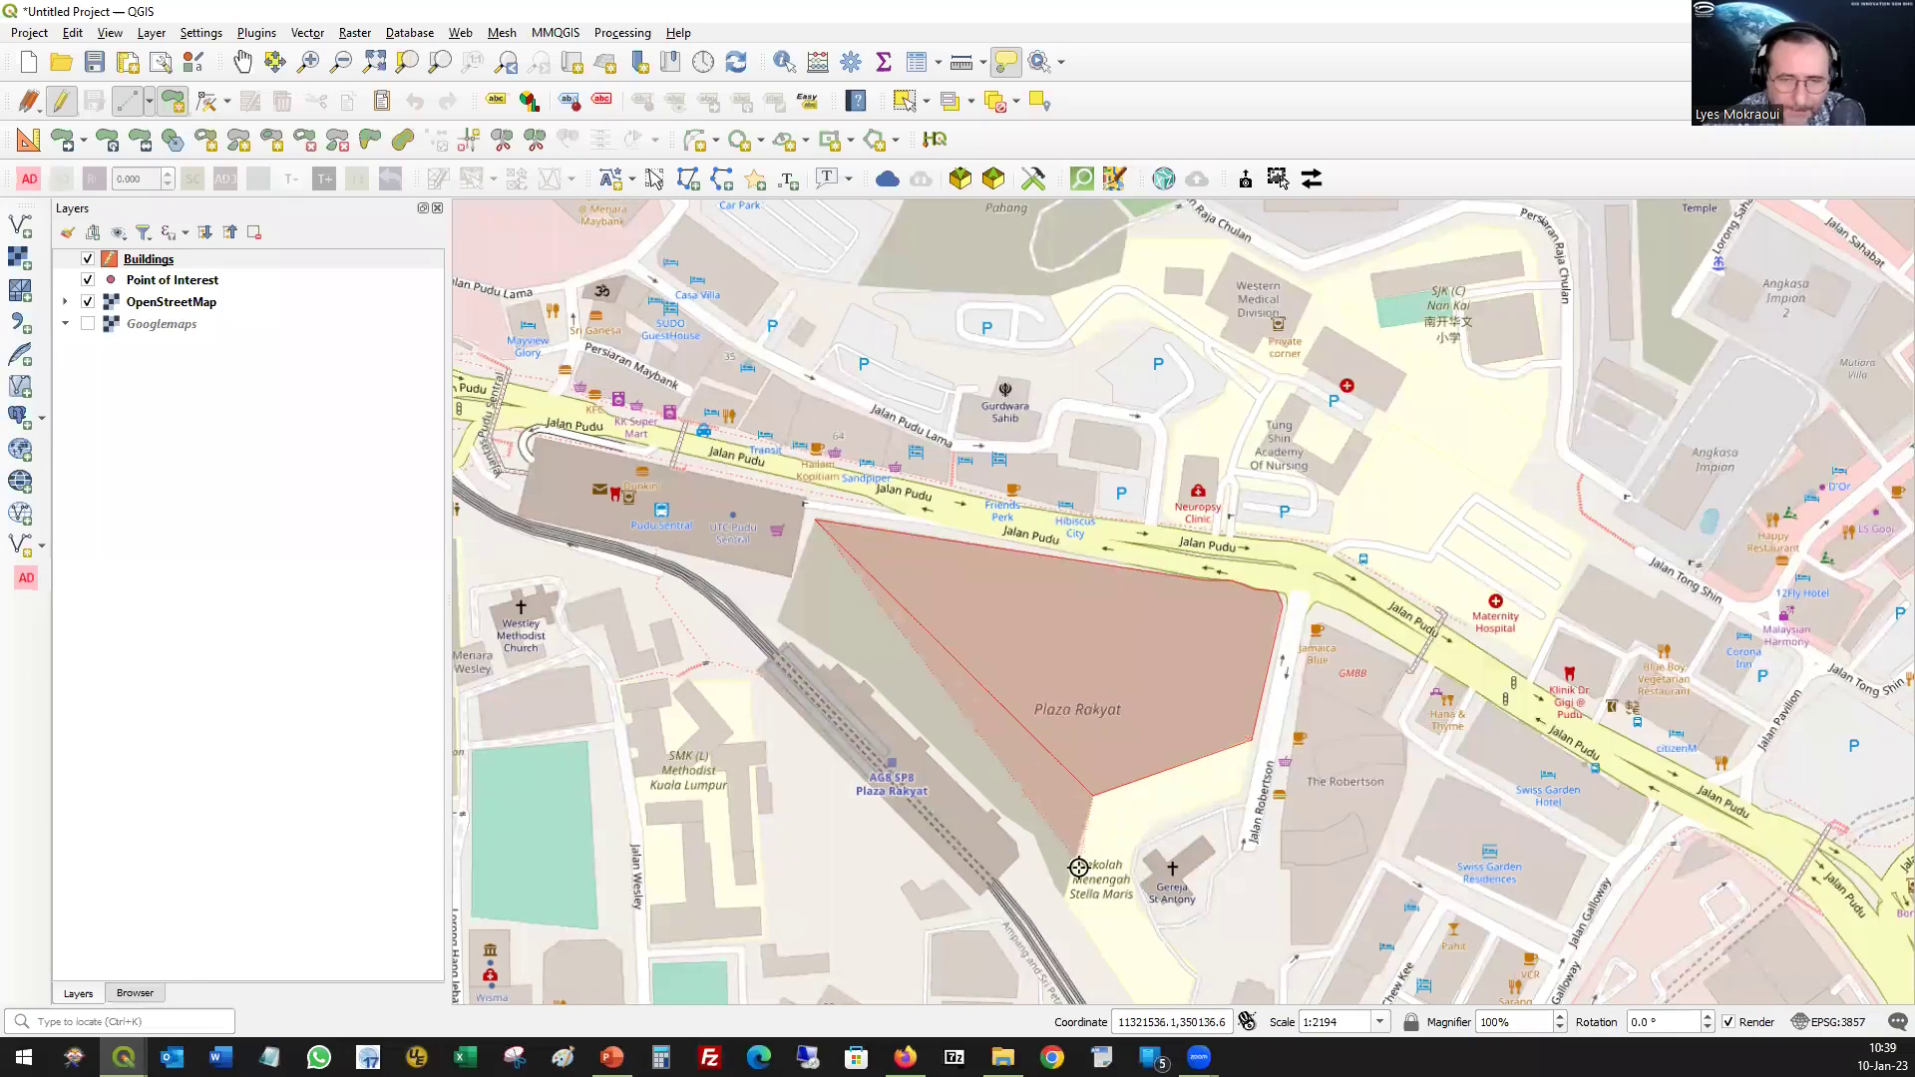
{"action": "left_click", "coordinate": [1062, 889]}
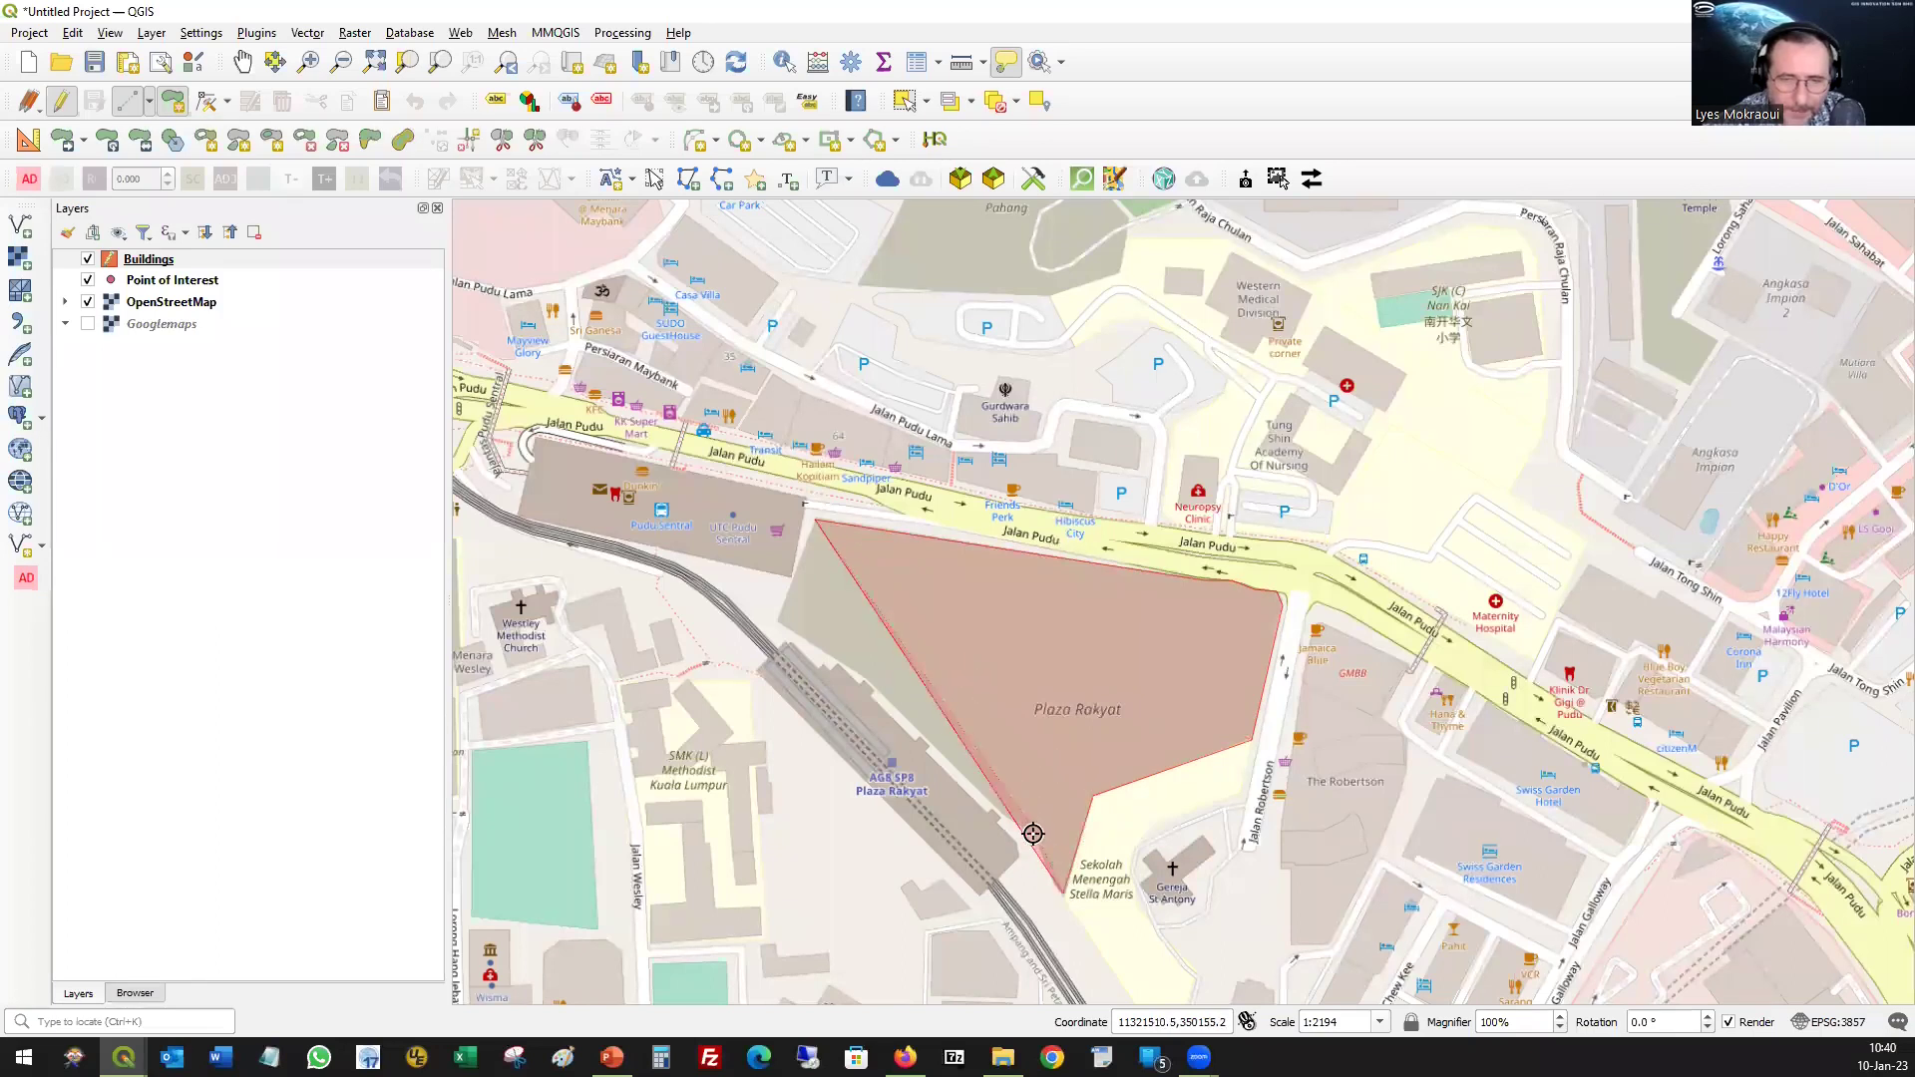
{"action": "left_click", "coordinate": [1002, 815]}
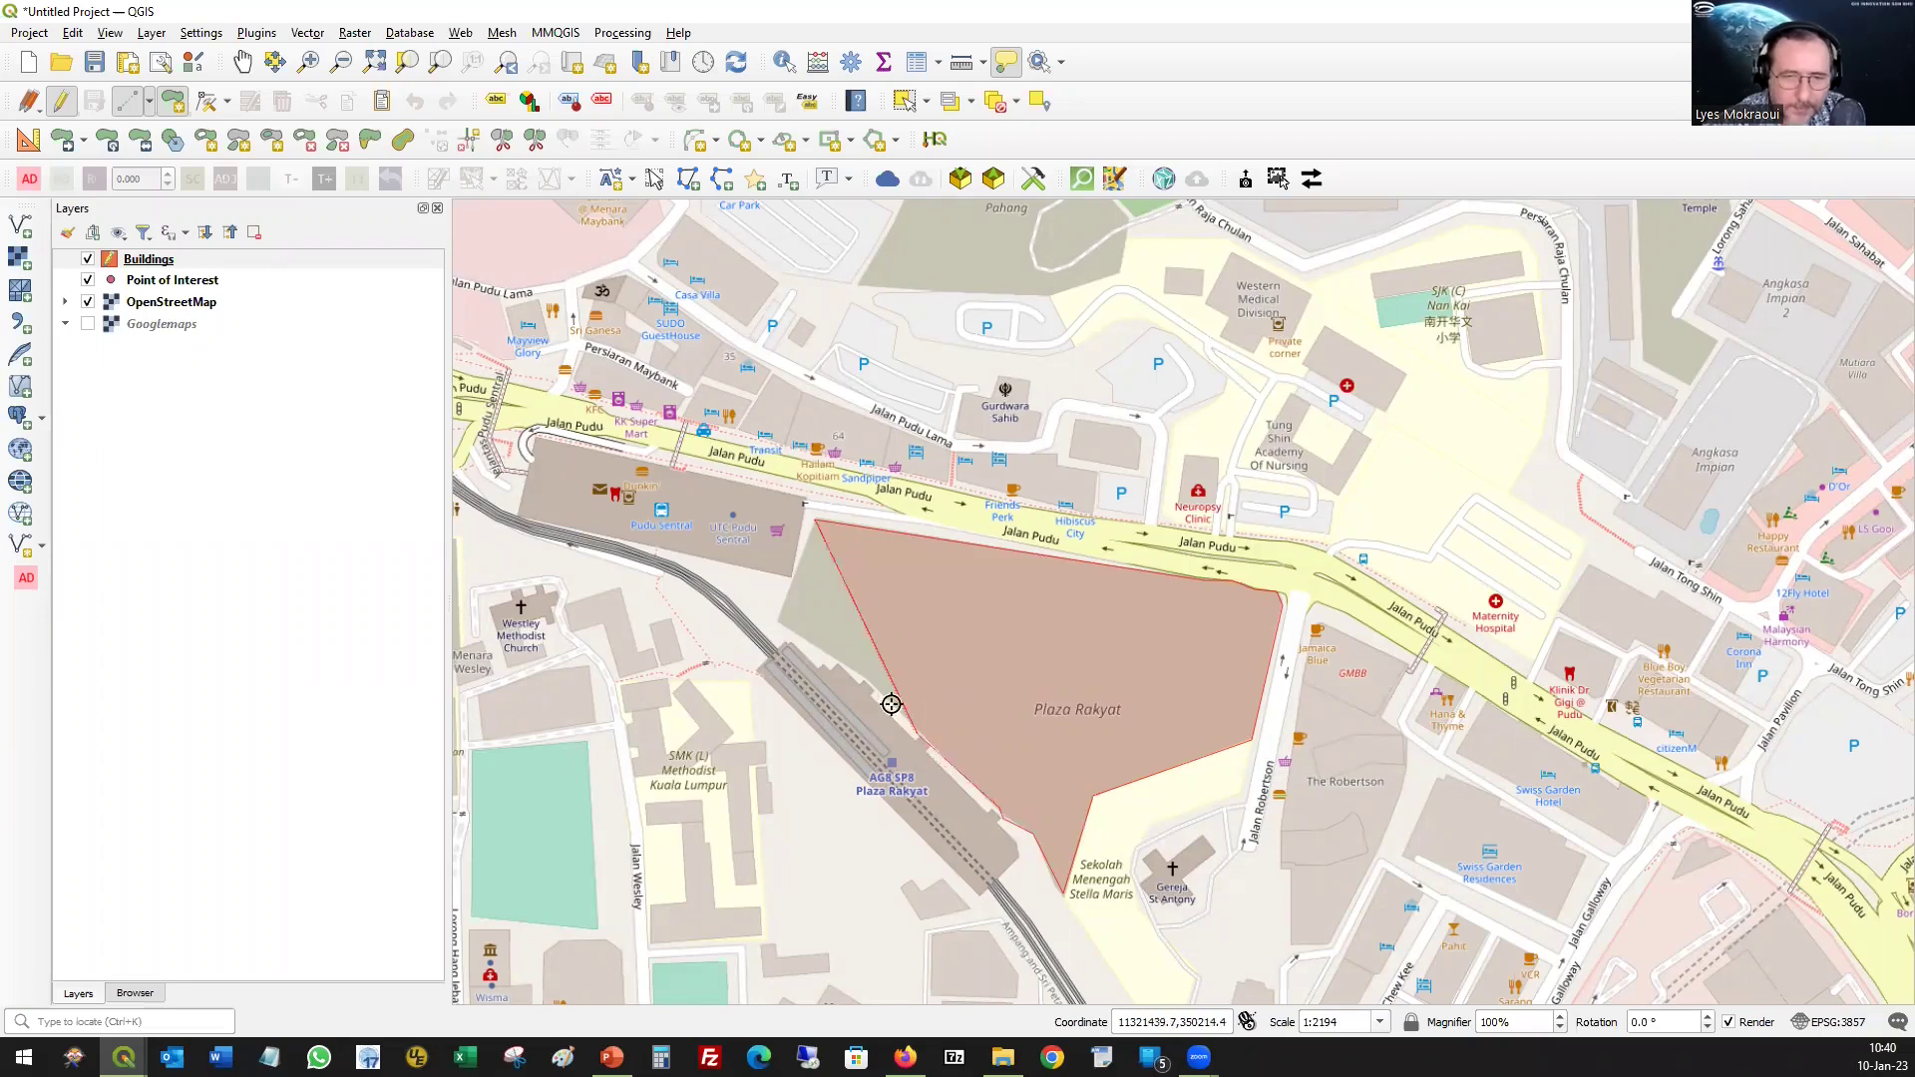
{"action": "left_click", "coordinate": [818, 645]}
{"action": "right_click", "coordinate": [813, 643]}
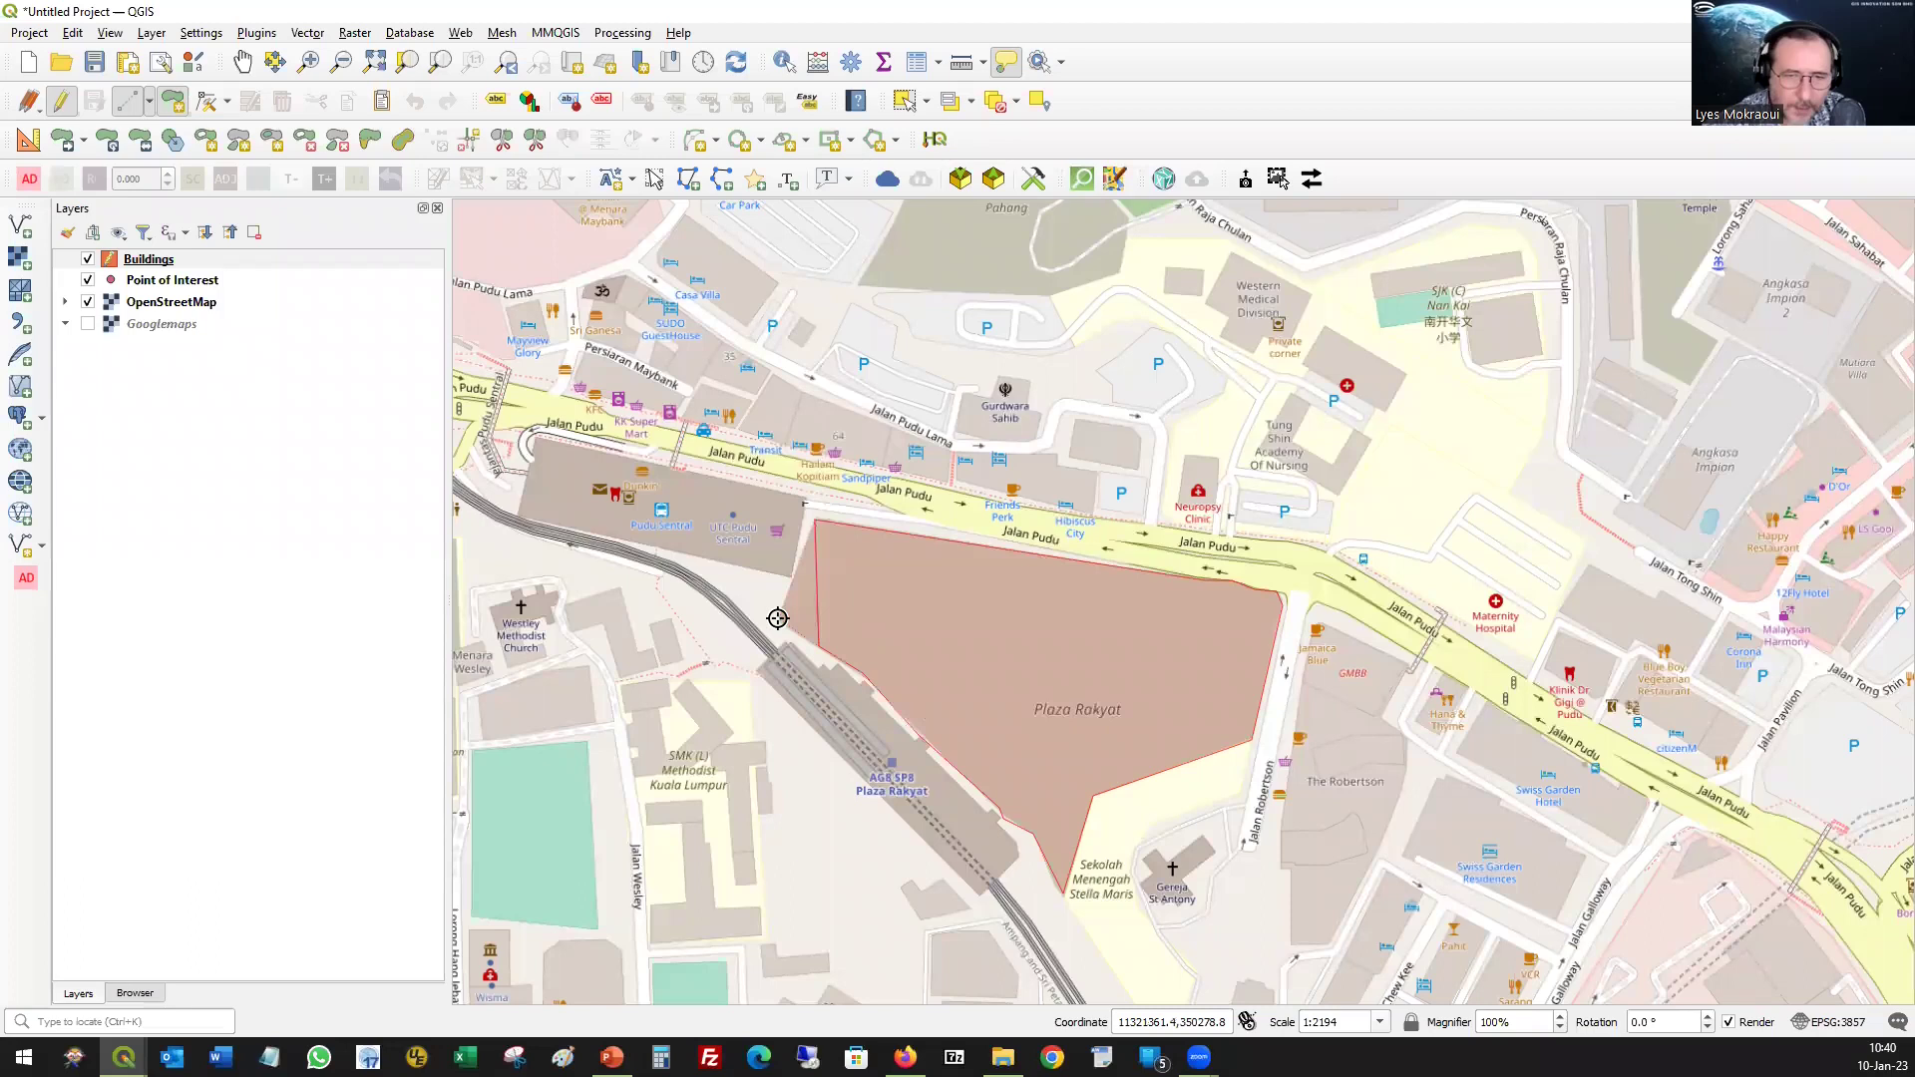
{"action": "left_click", "coordinate": [778, 619]}
{"action": "right_click", "coordinate": [778, 618]}
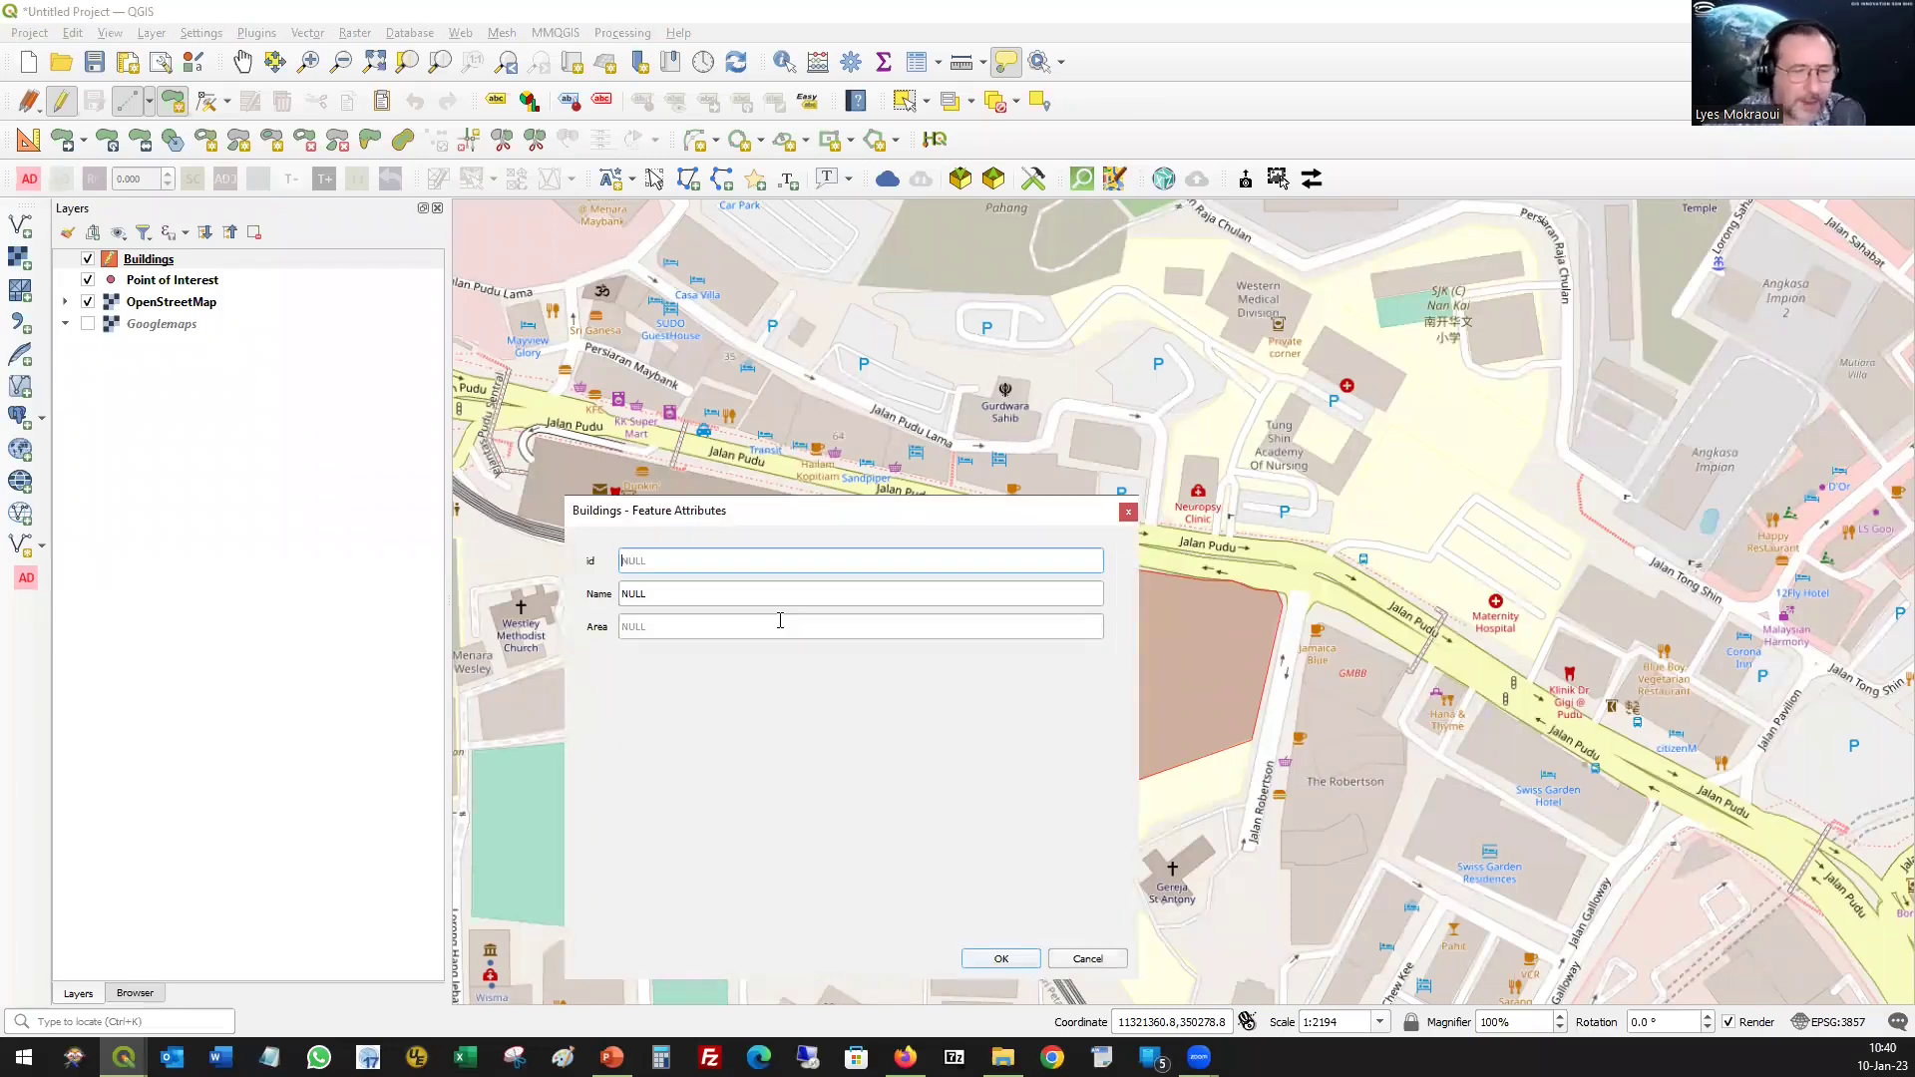
- Give the new polygon id 01 and the name Plaza Rakyat, save the Buildings layer edits and end its editing session
{"action": "type", "text": "01"}
{"action": "left_click", "coordinate": [689, 592]}
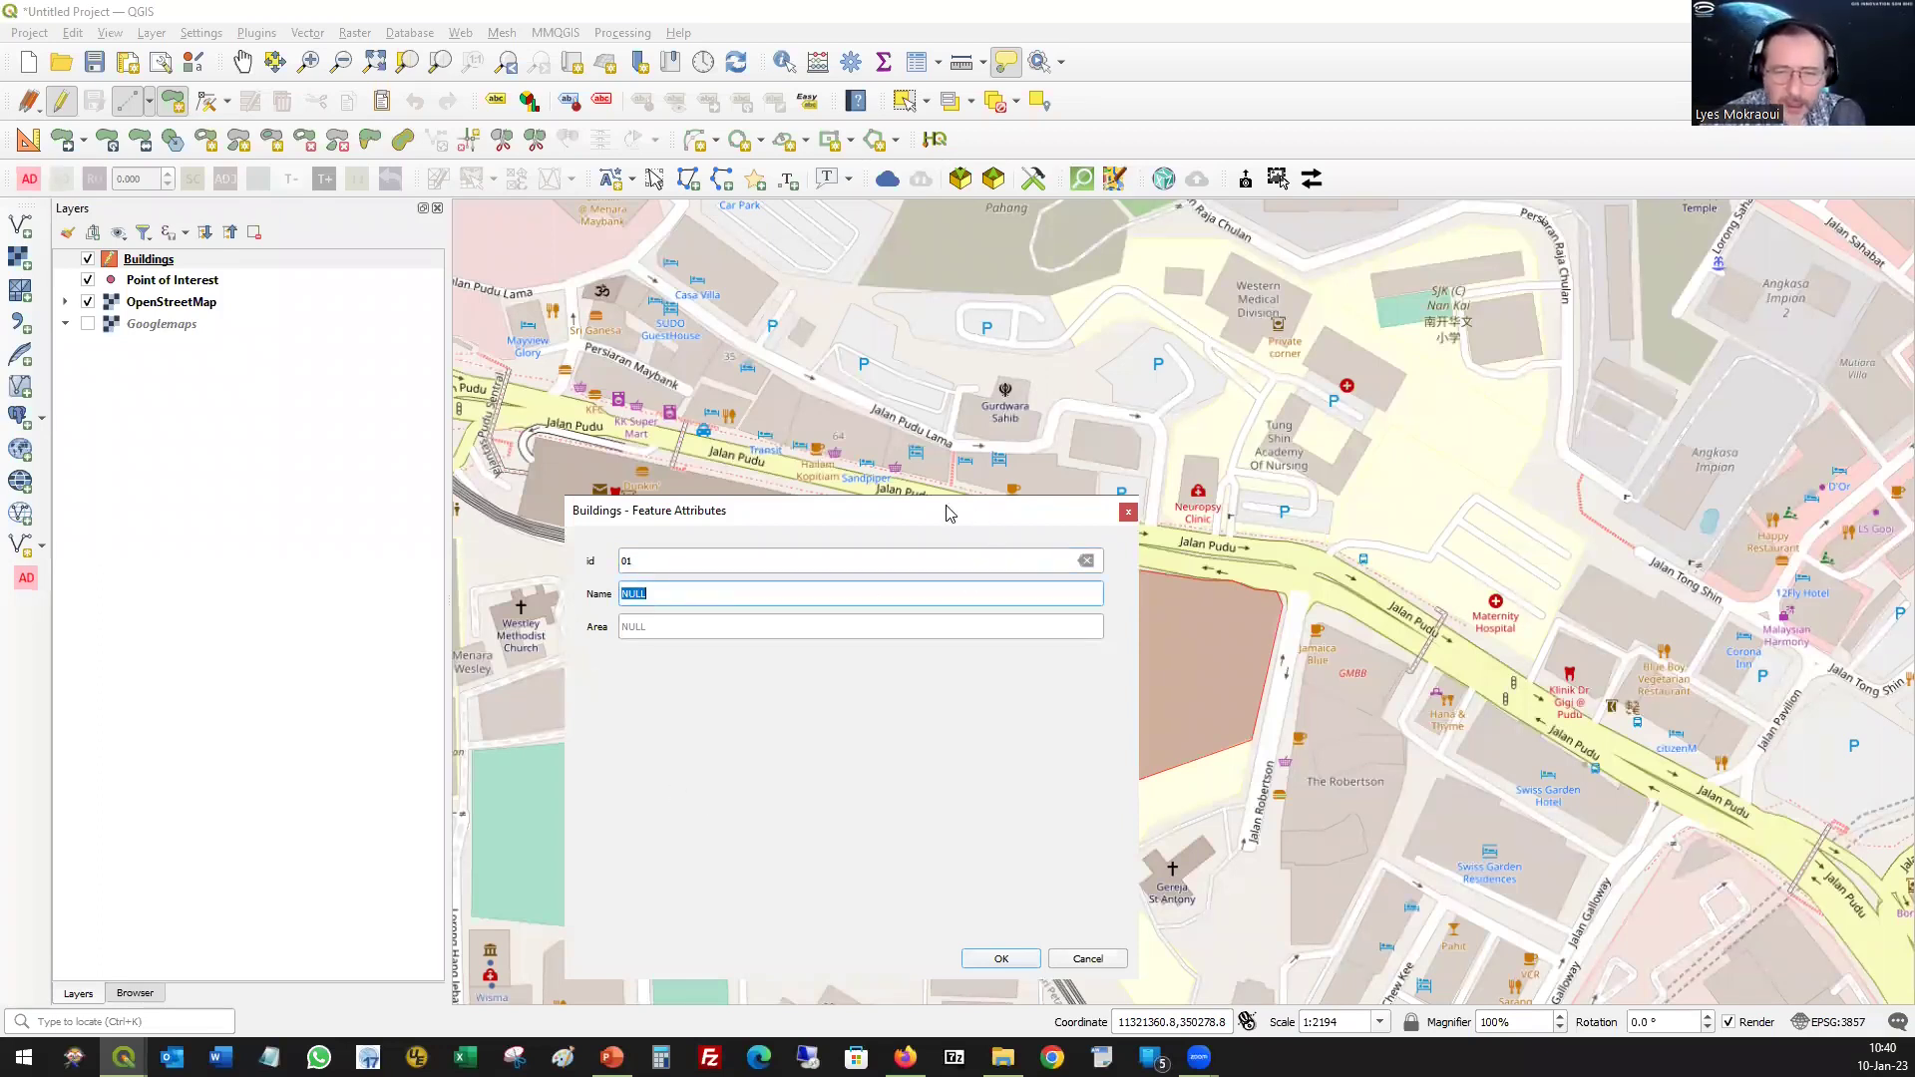
{"action": "left_click_drag", "start_coordinate": [950, 513], "coordinate": [1059, 550]}
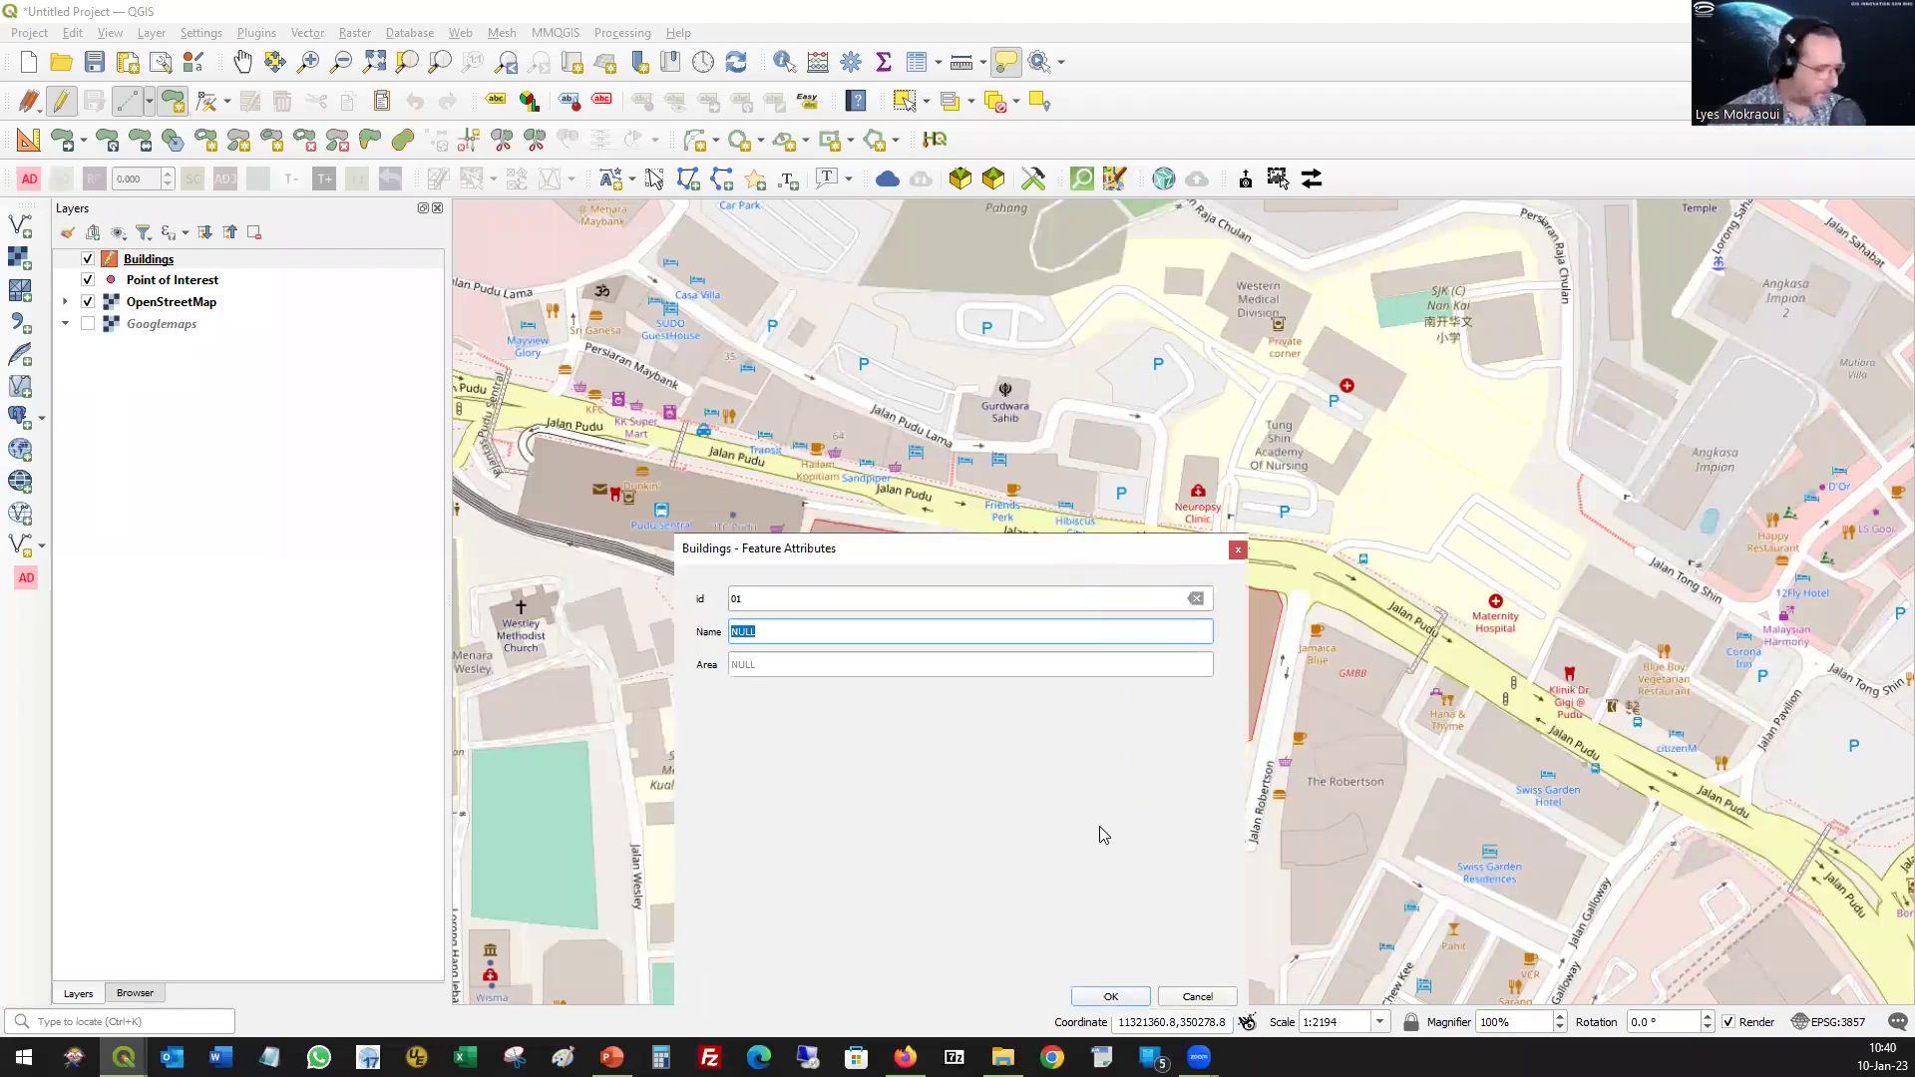
{"action": "type", "text": "Plaza Rak"}
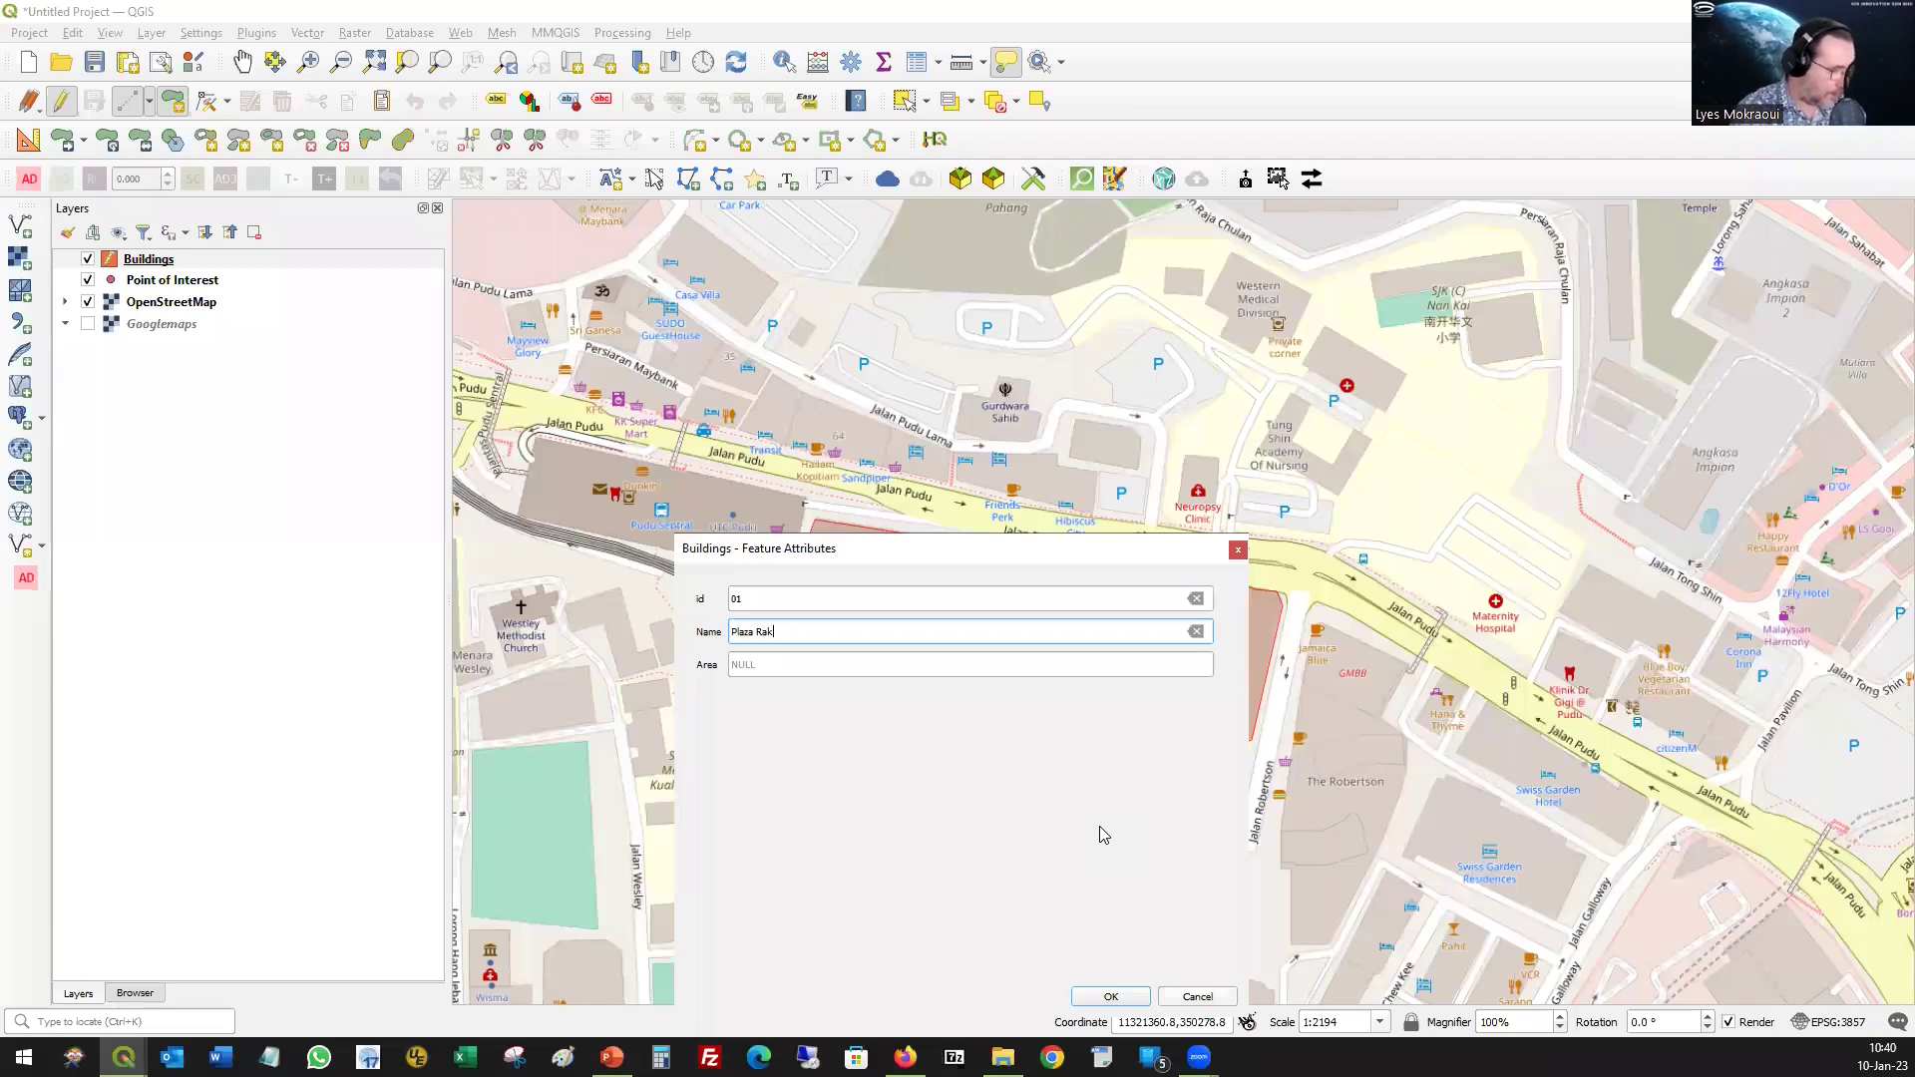
{"action": "type", "text": "yat"}
{"action": "left_click", "coordinate": [1108, 998]}
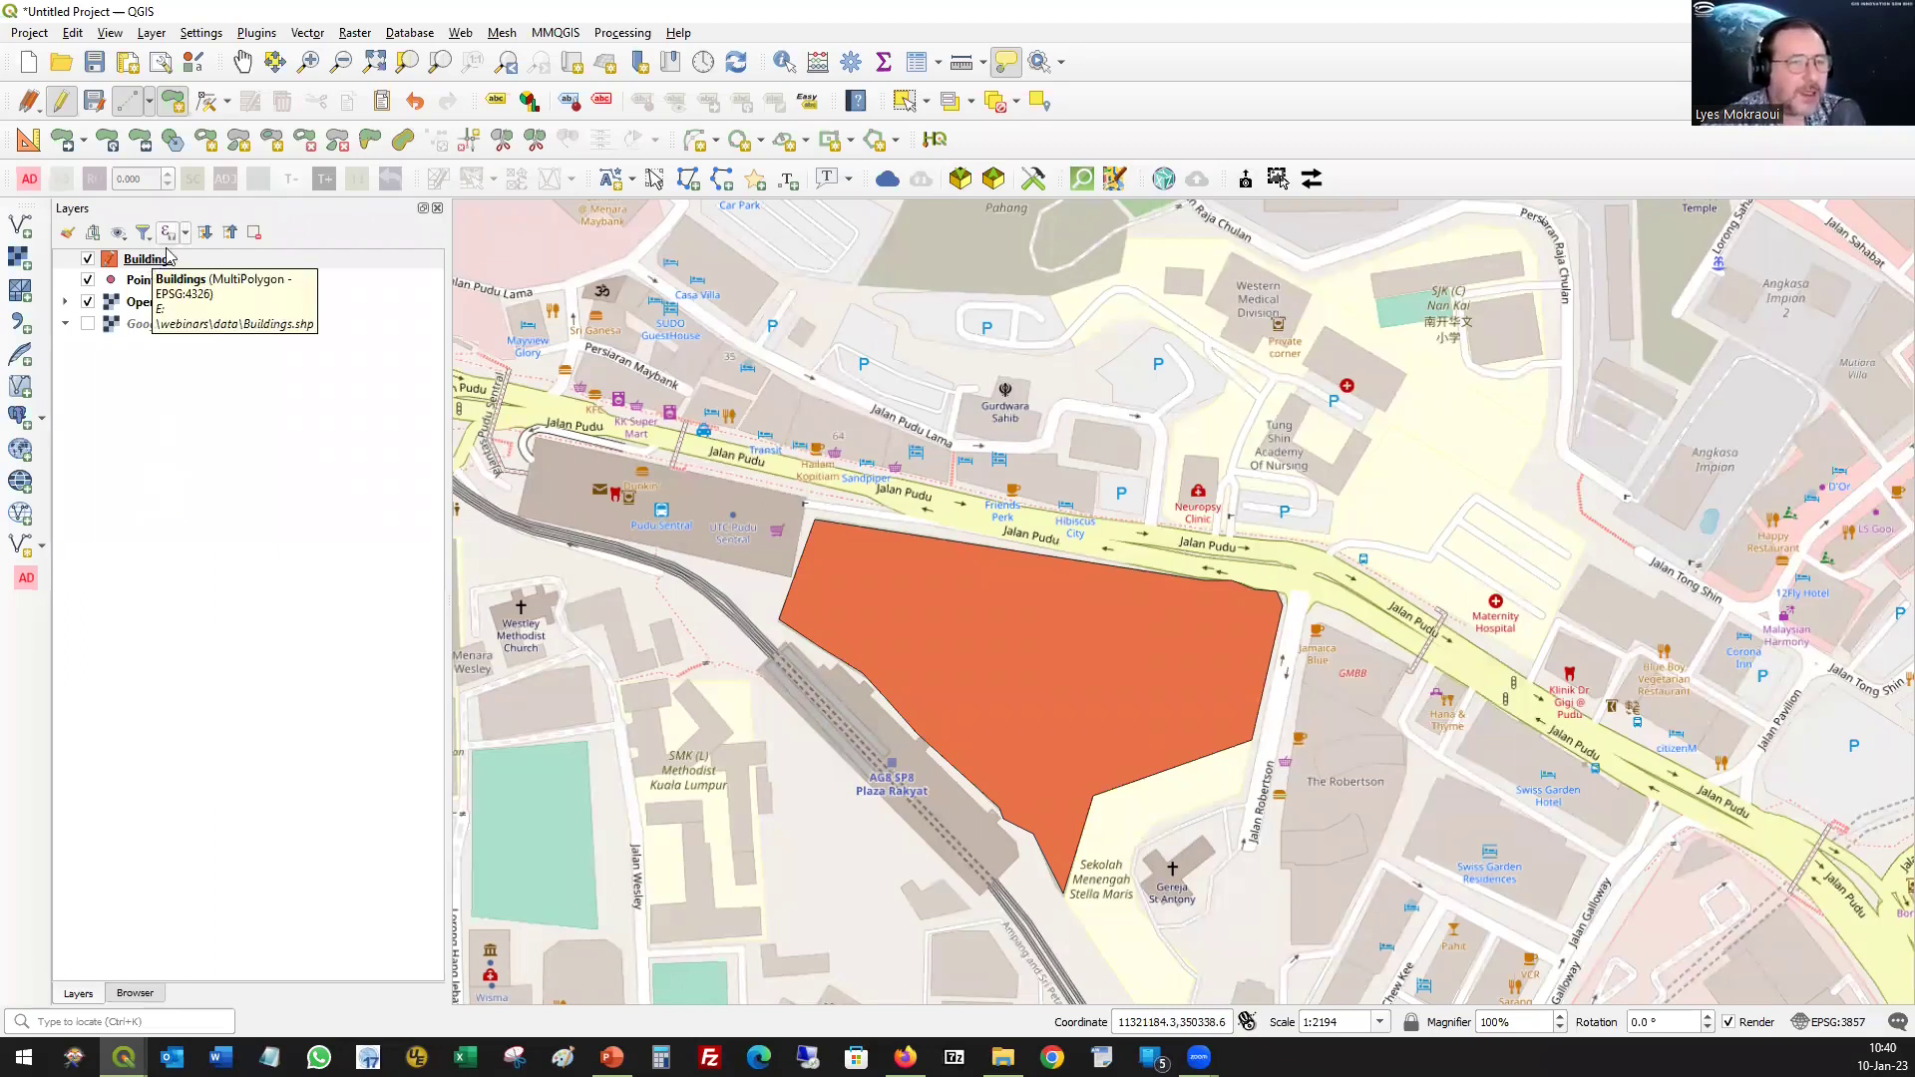
{"action": "left_click", "coordinate": [93, 101]}
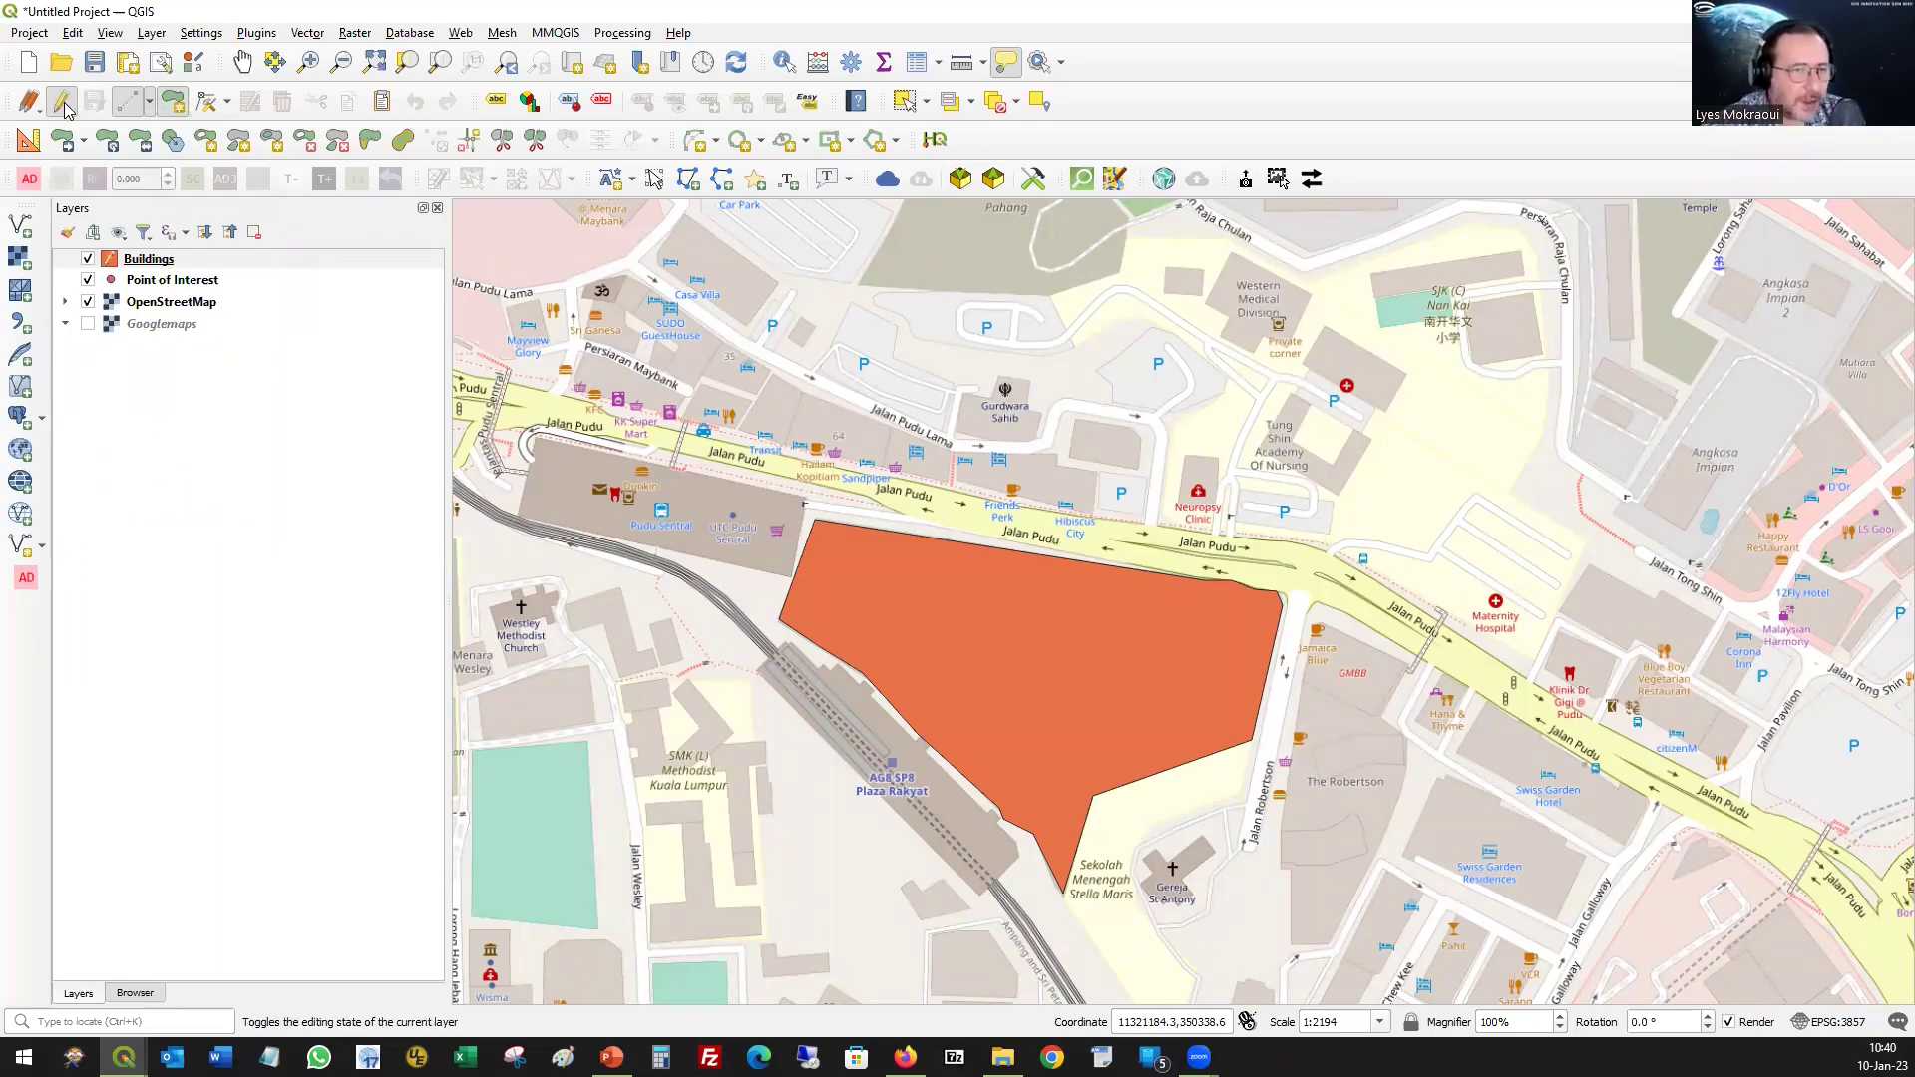
{"action": "left_click", "coordinate": [64, 105]}
- Set the Buildings layer's fill symbol opacity to 65% and apply it to the map
{"action": "left_click", "coordinate": [155, 263]}
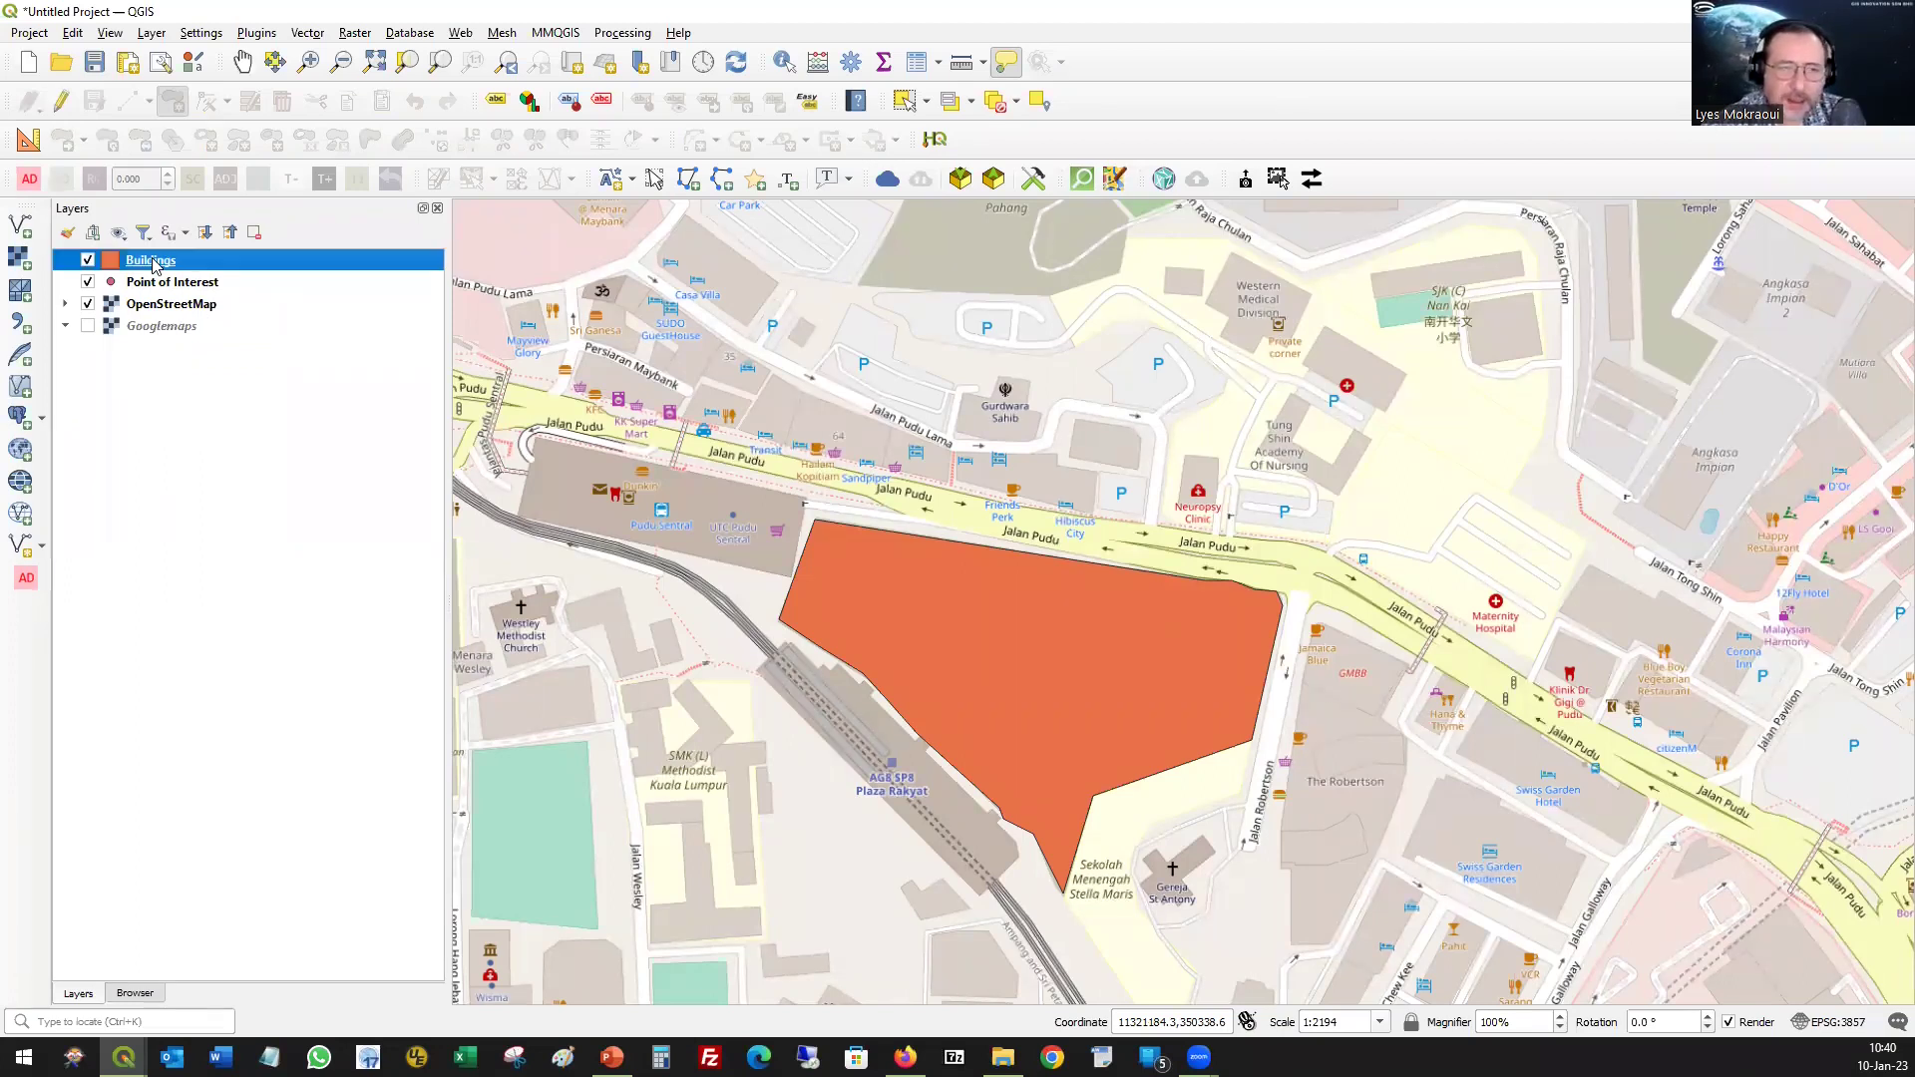
{"action": "double_click", "coordinate": [154, 263]}
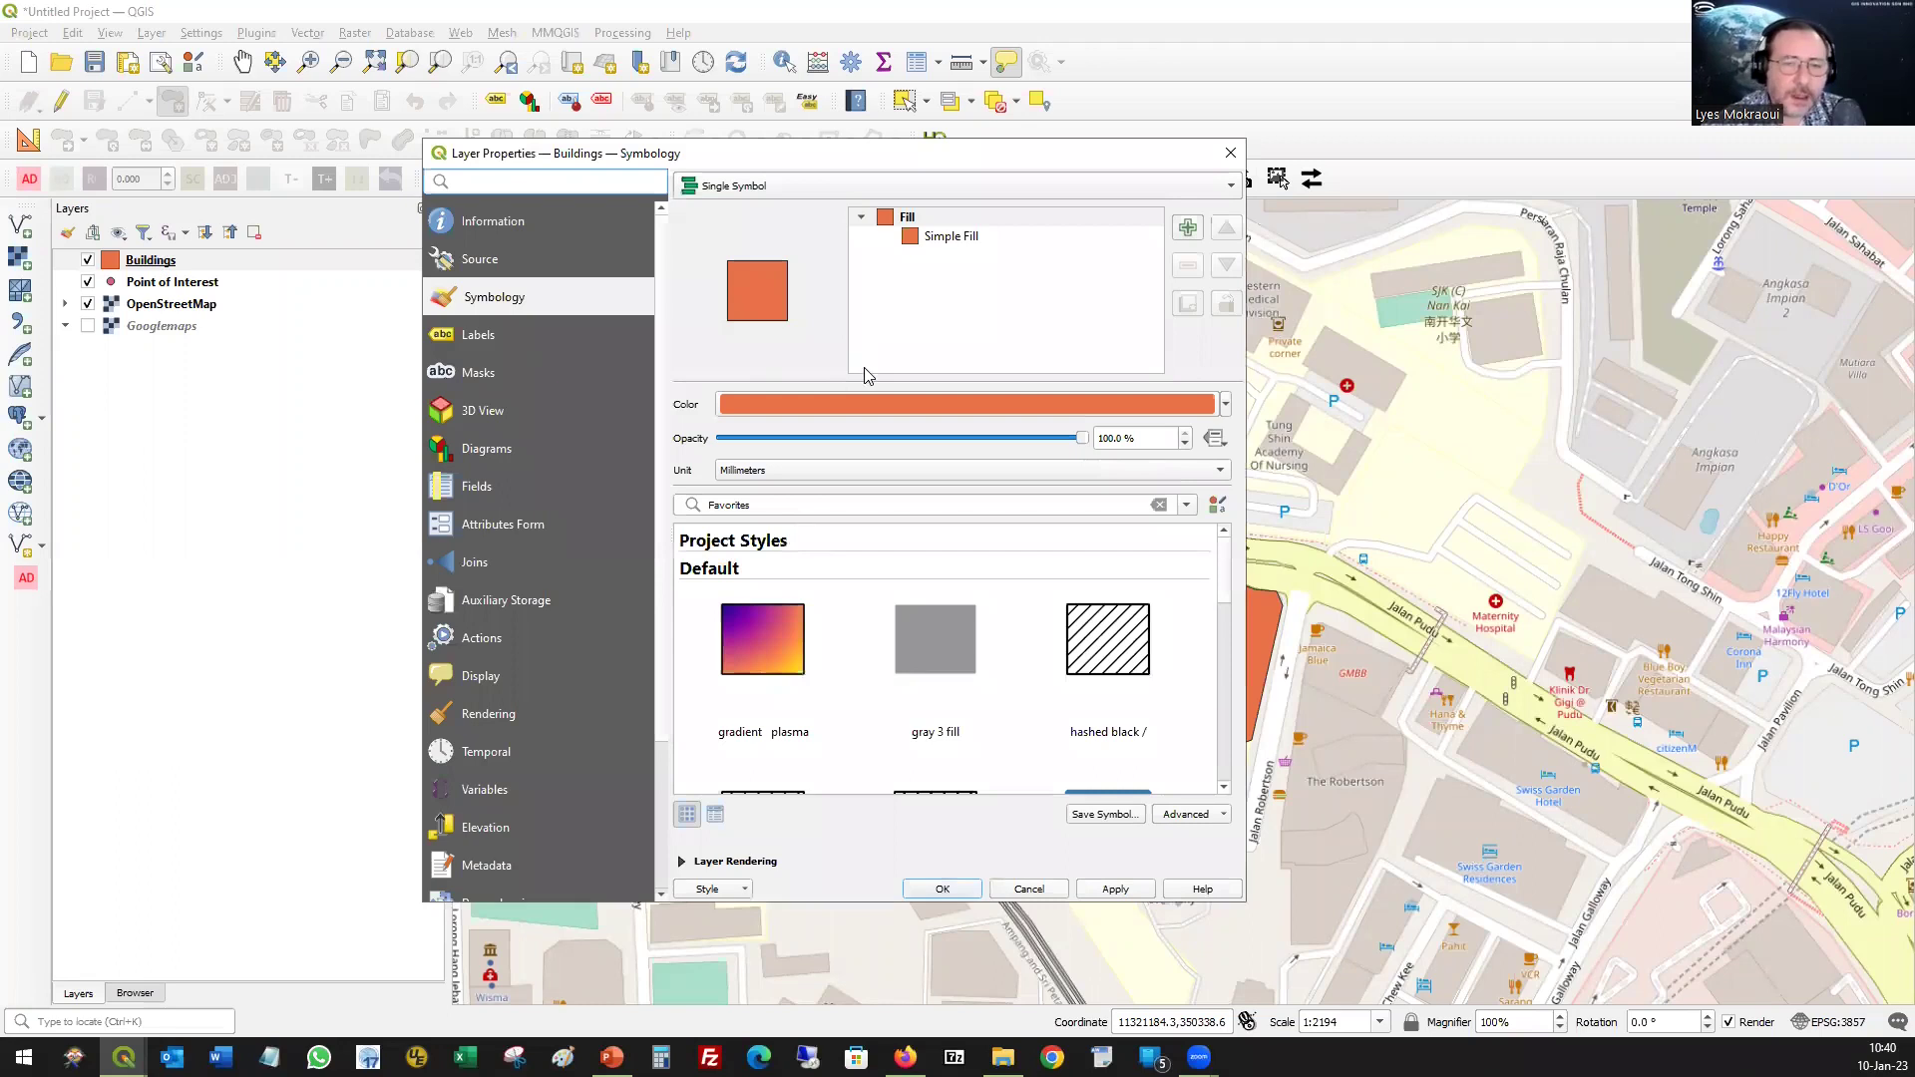
{"action": "left_click", "coordinate": [953, 238]}
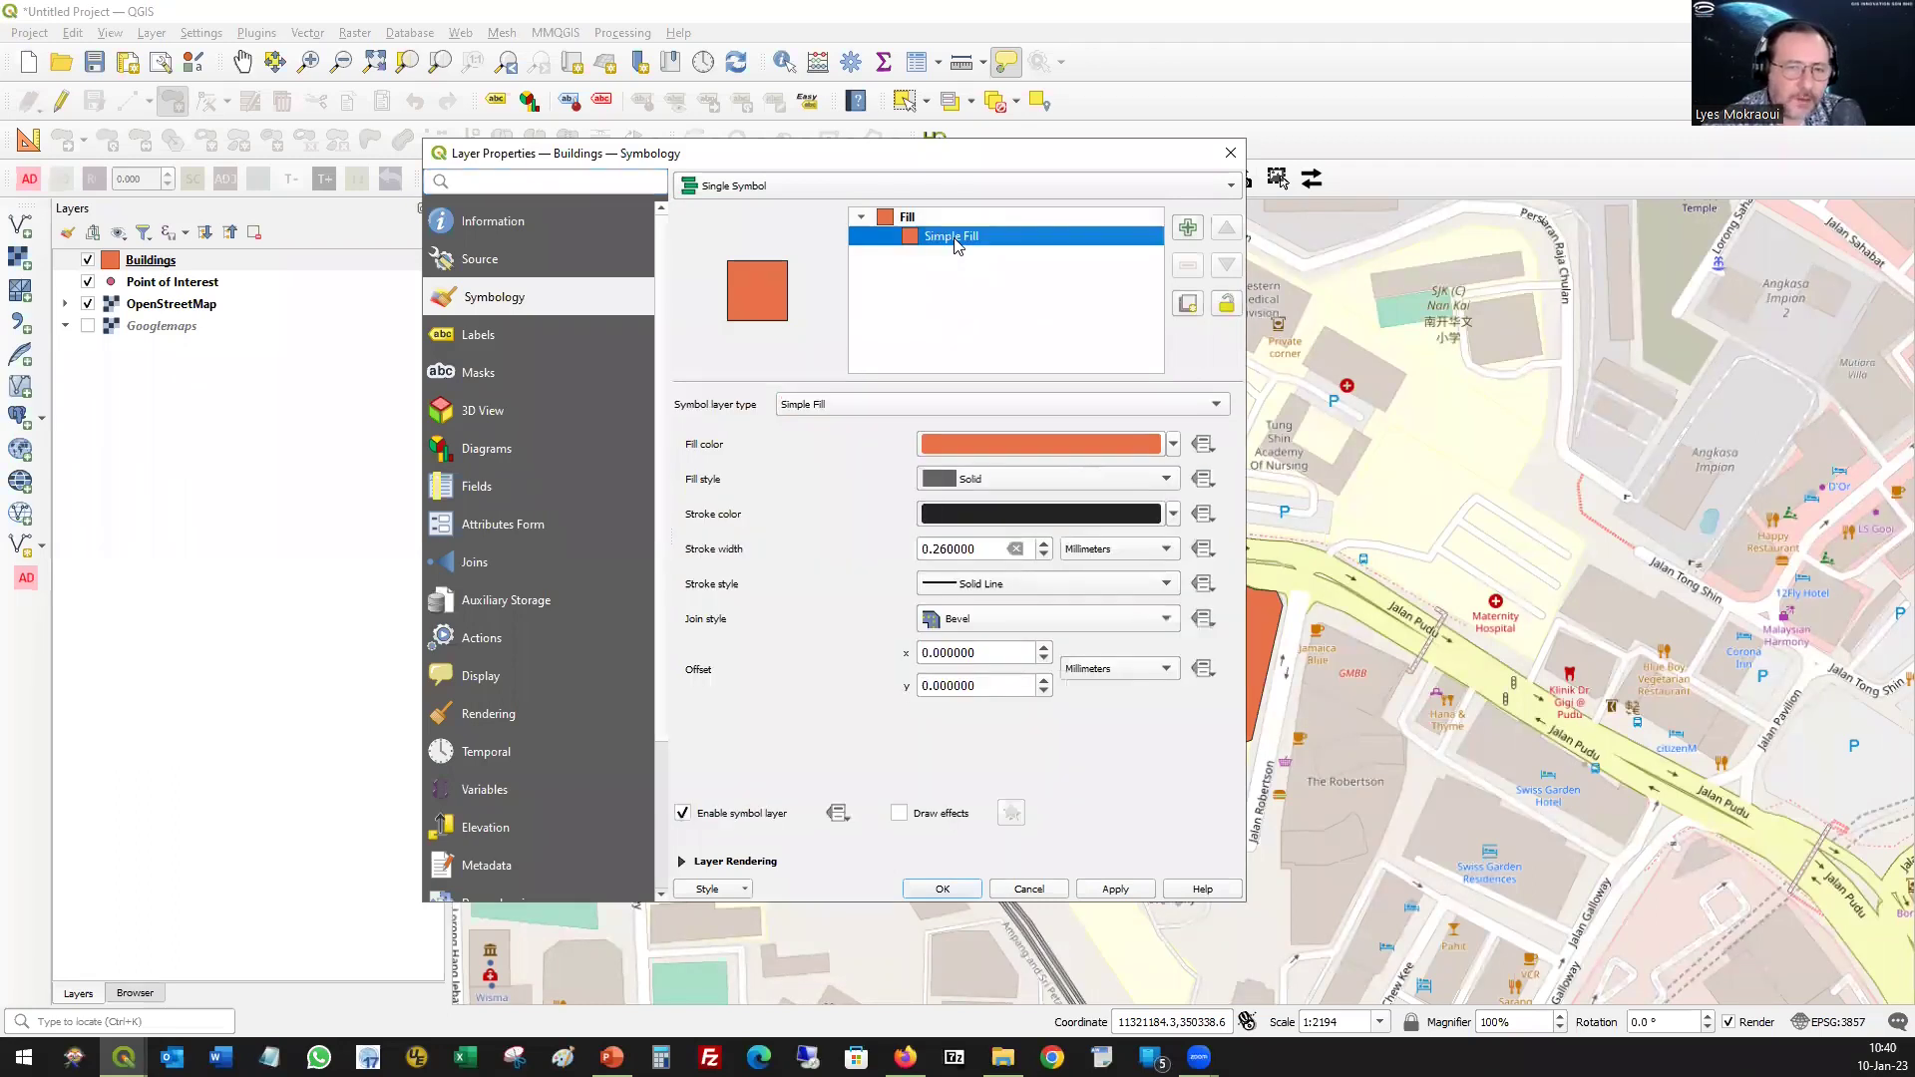
{"action": "left_click", "coordinate": [905, 217]}
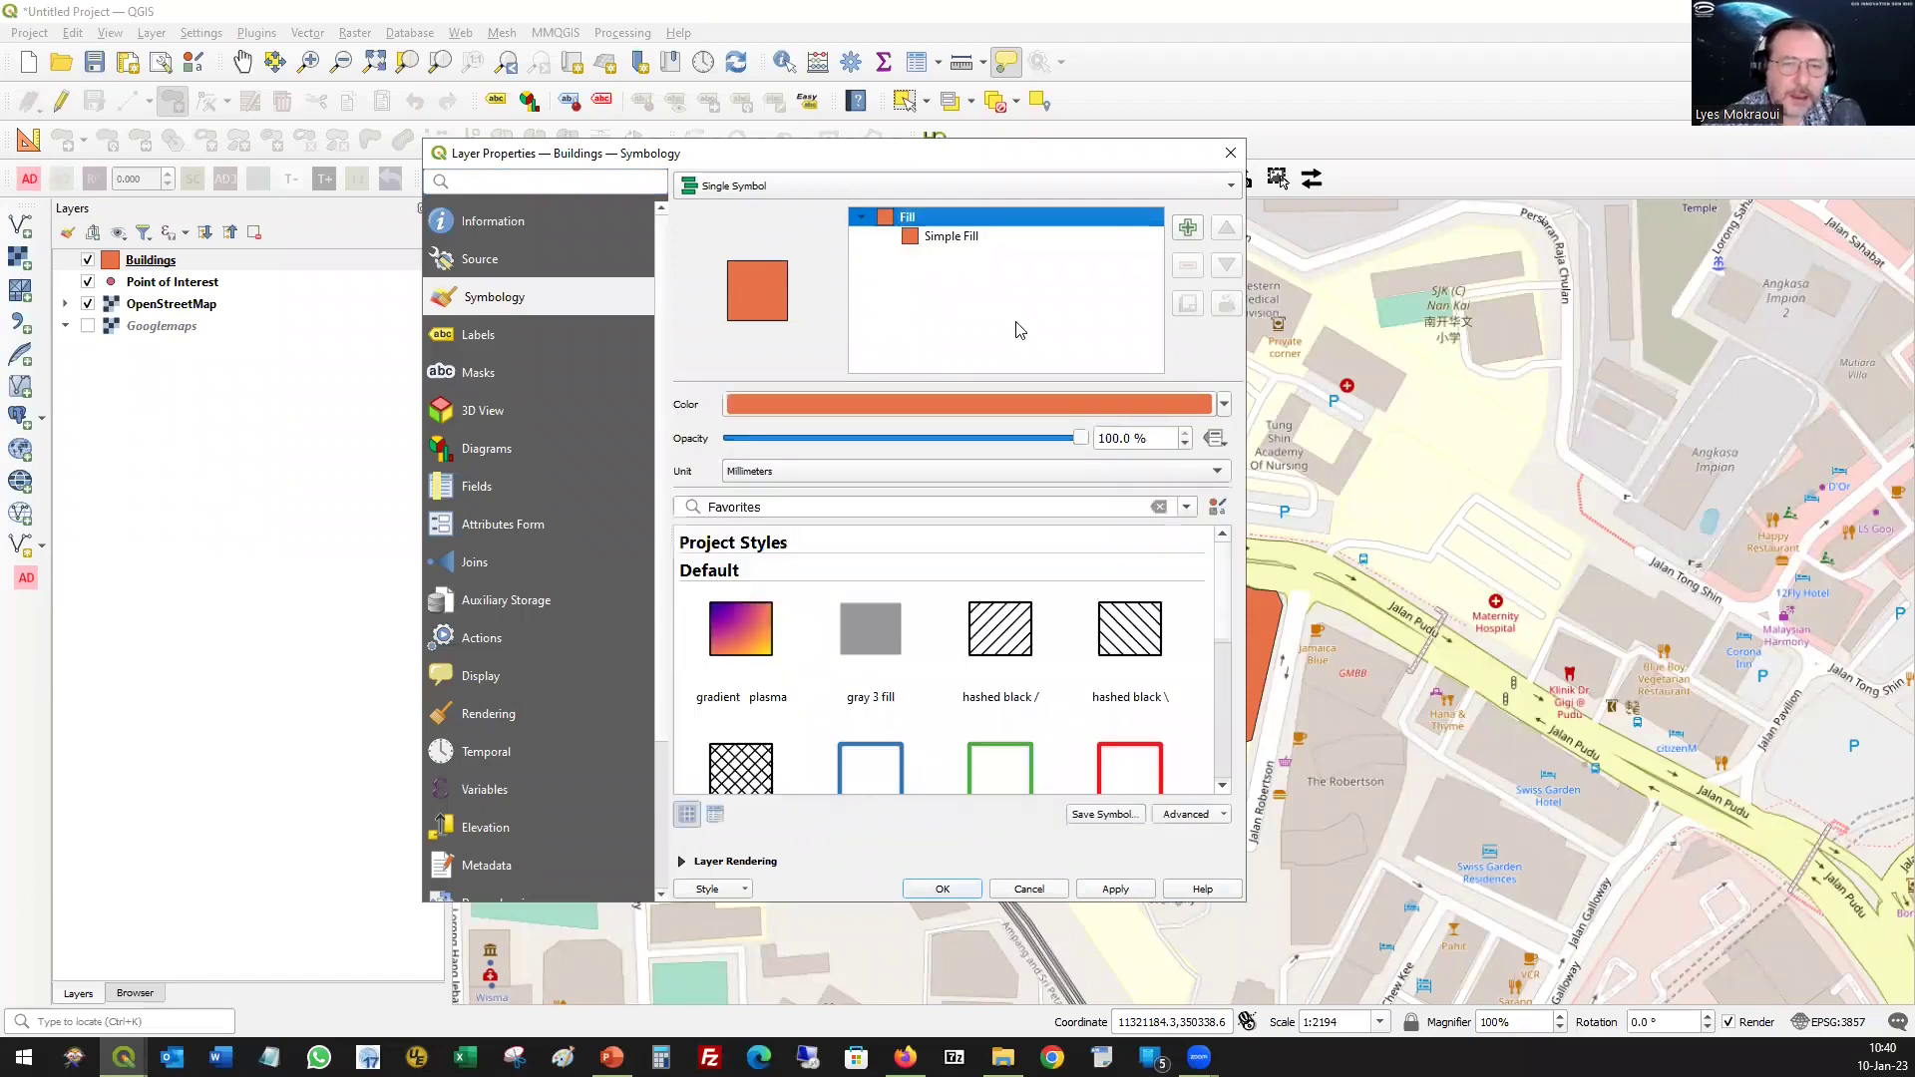
{"action": "left_click", "coordinate": [1154, 438]}
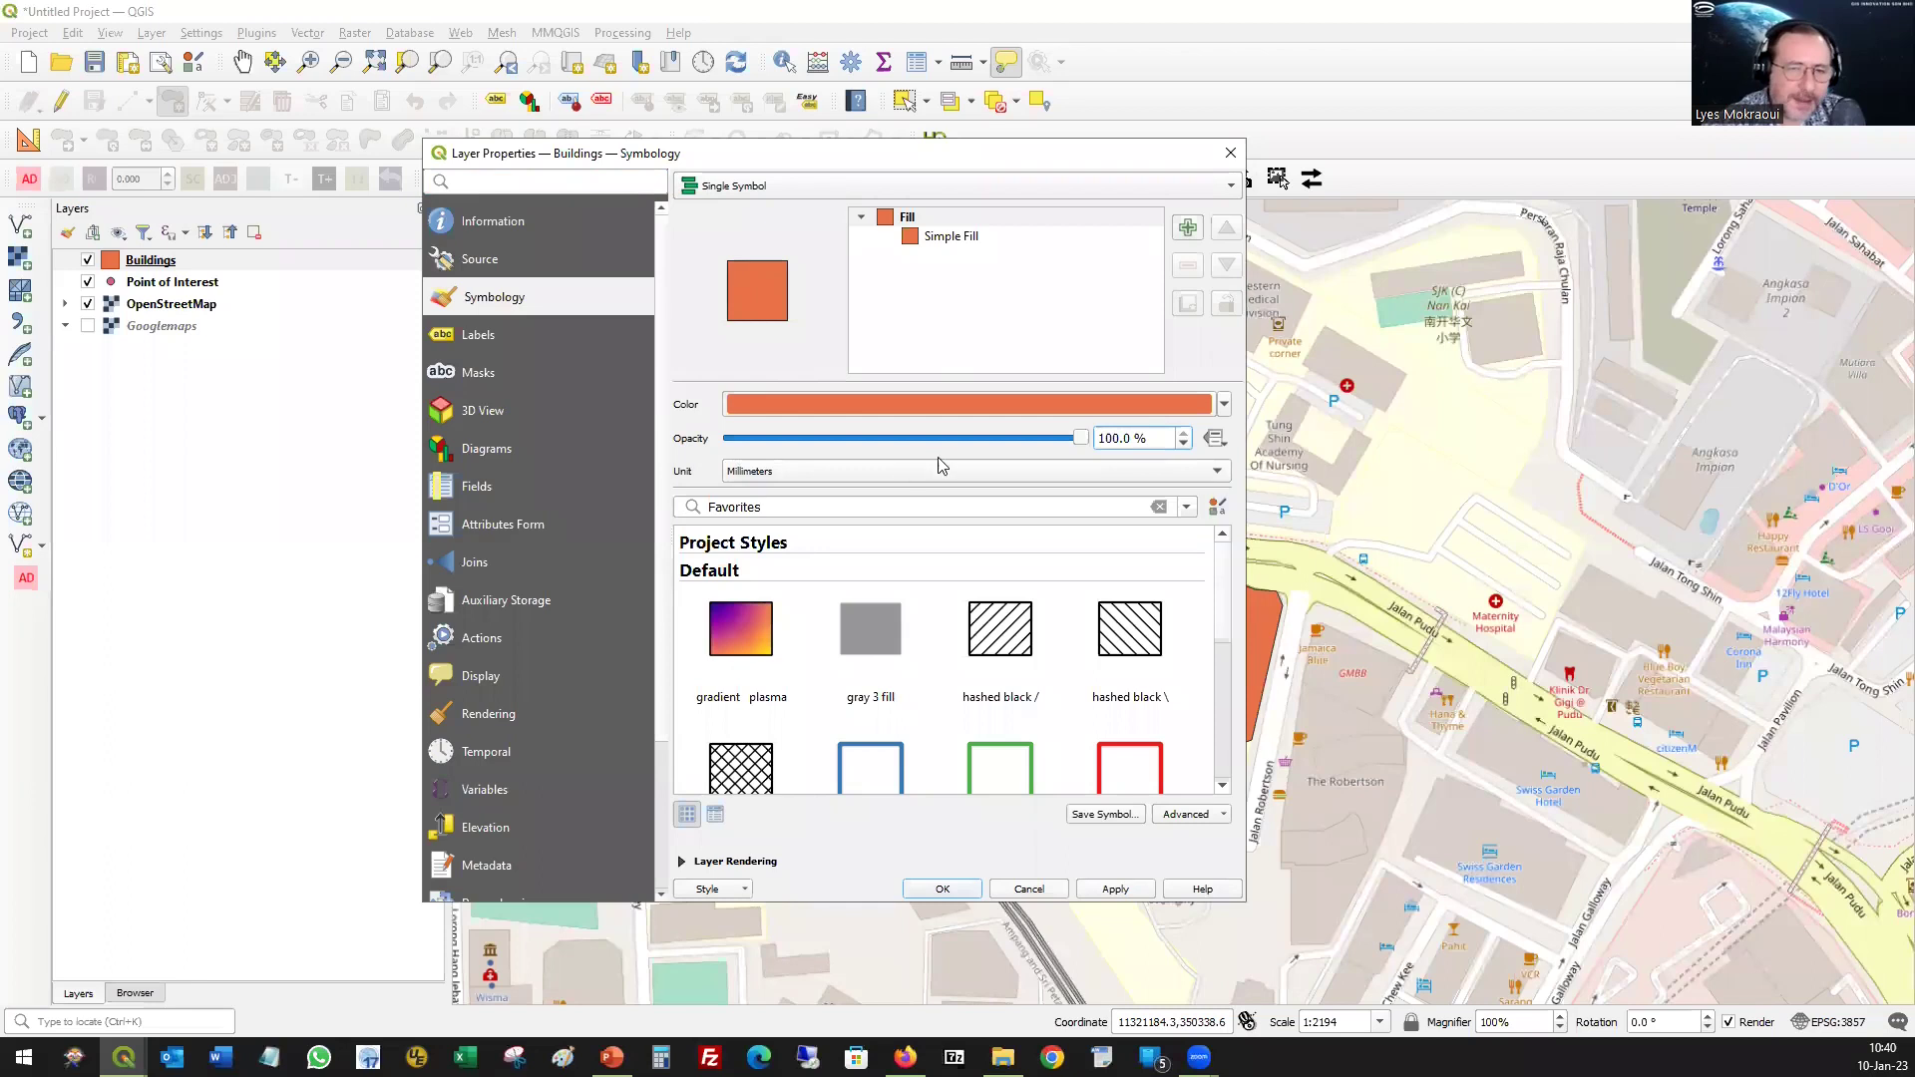
{"action": "left_click_drag", "start_coordinate": [1161, 436], "coordinate": [994, 419]}
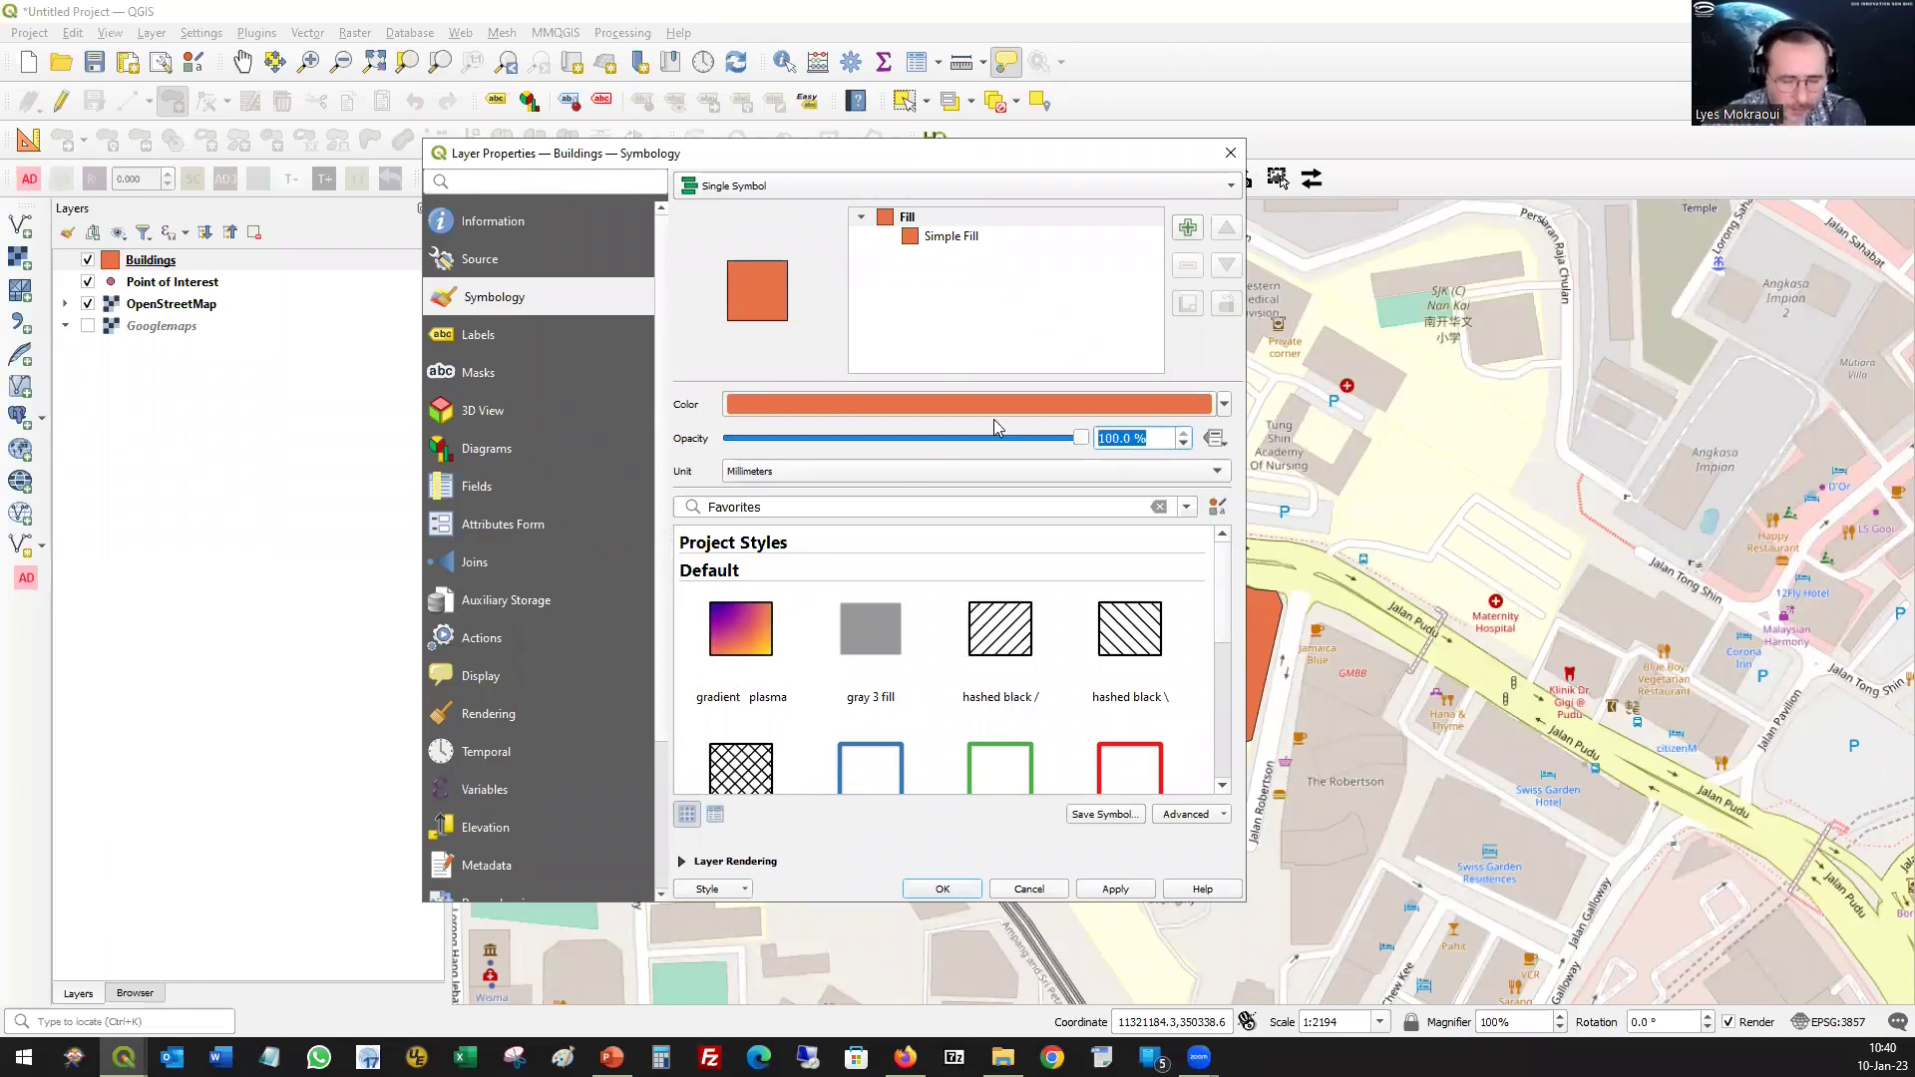
{"action": "type", "text": "65"}
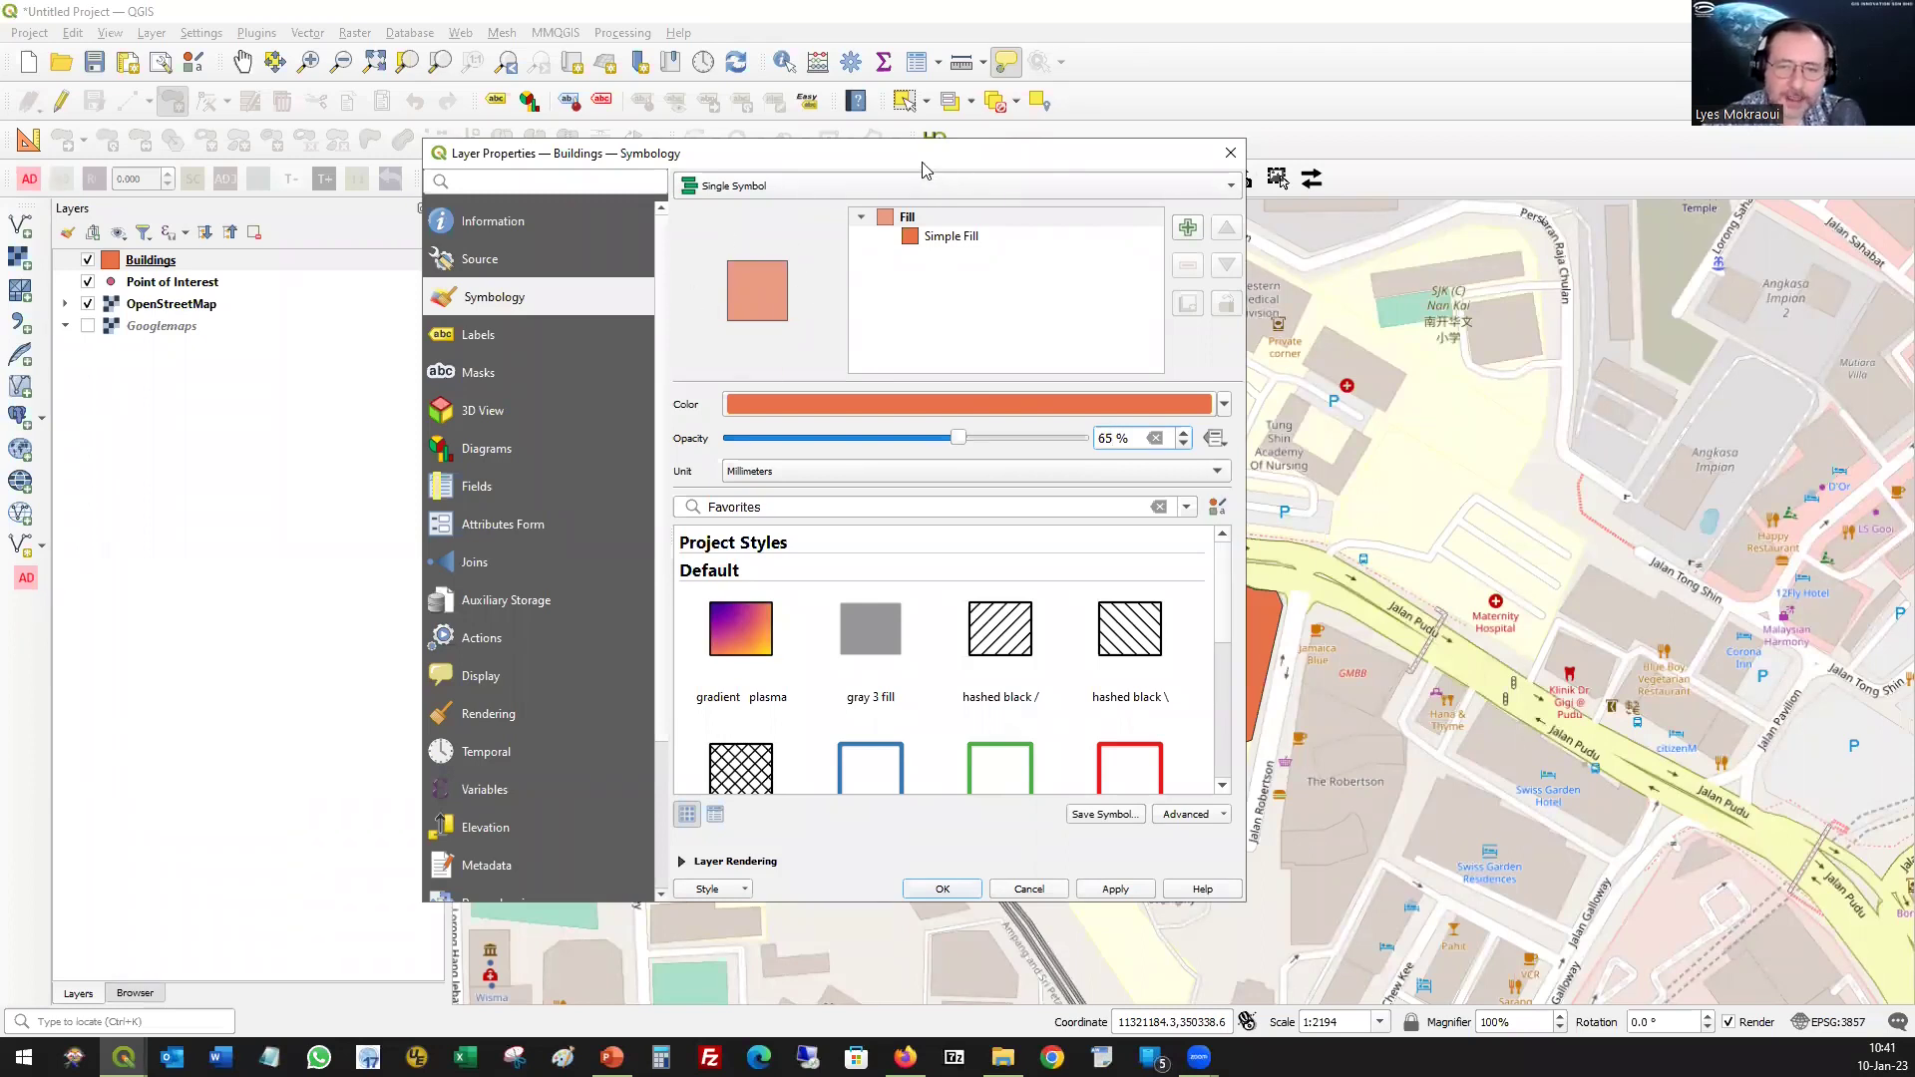
{"action": "left_click_drag", "start_coordinate": [922, 170], "coordinate": [437, 132]}
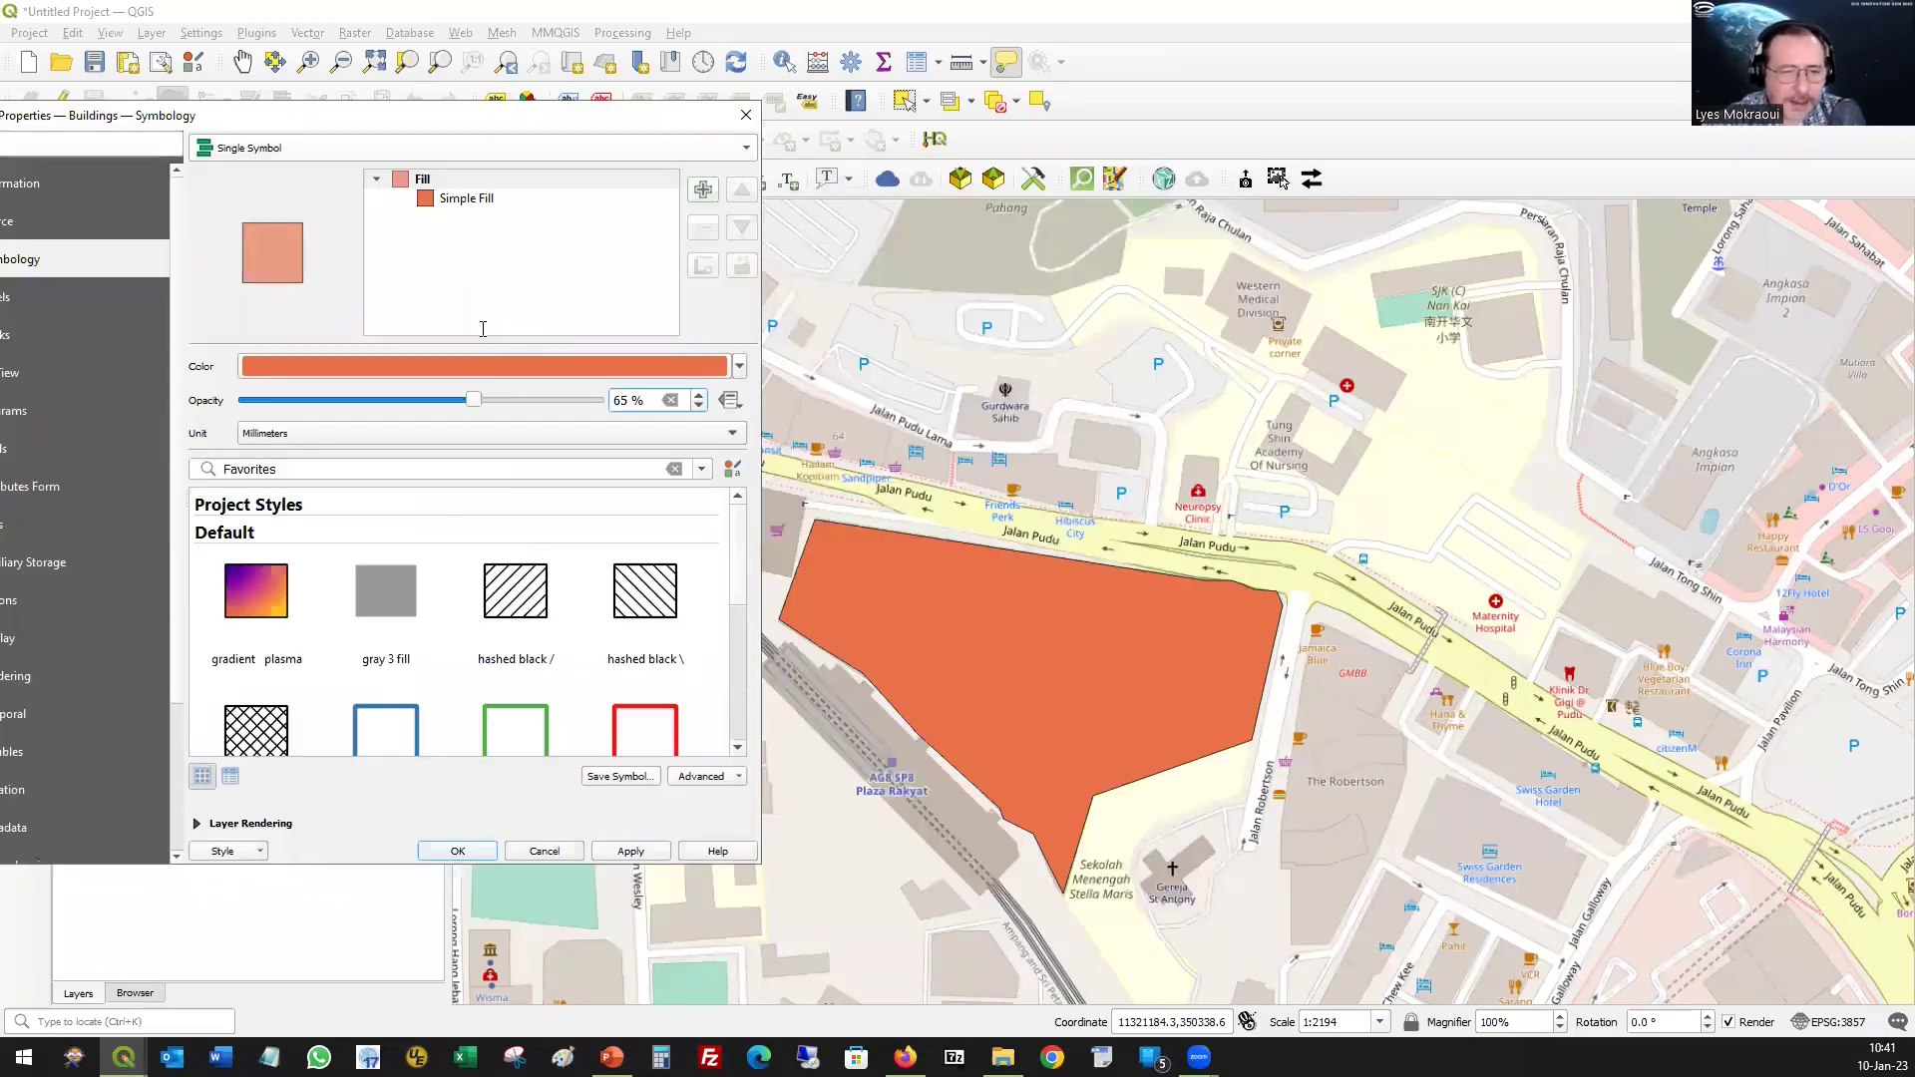
{"action": "left_click", "coordinate": [628, 852]}
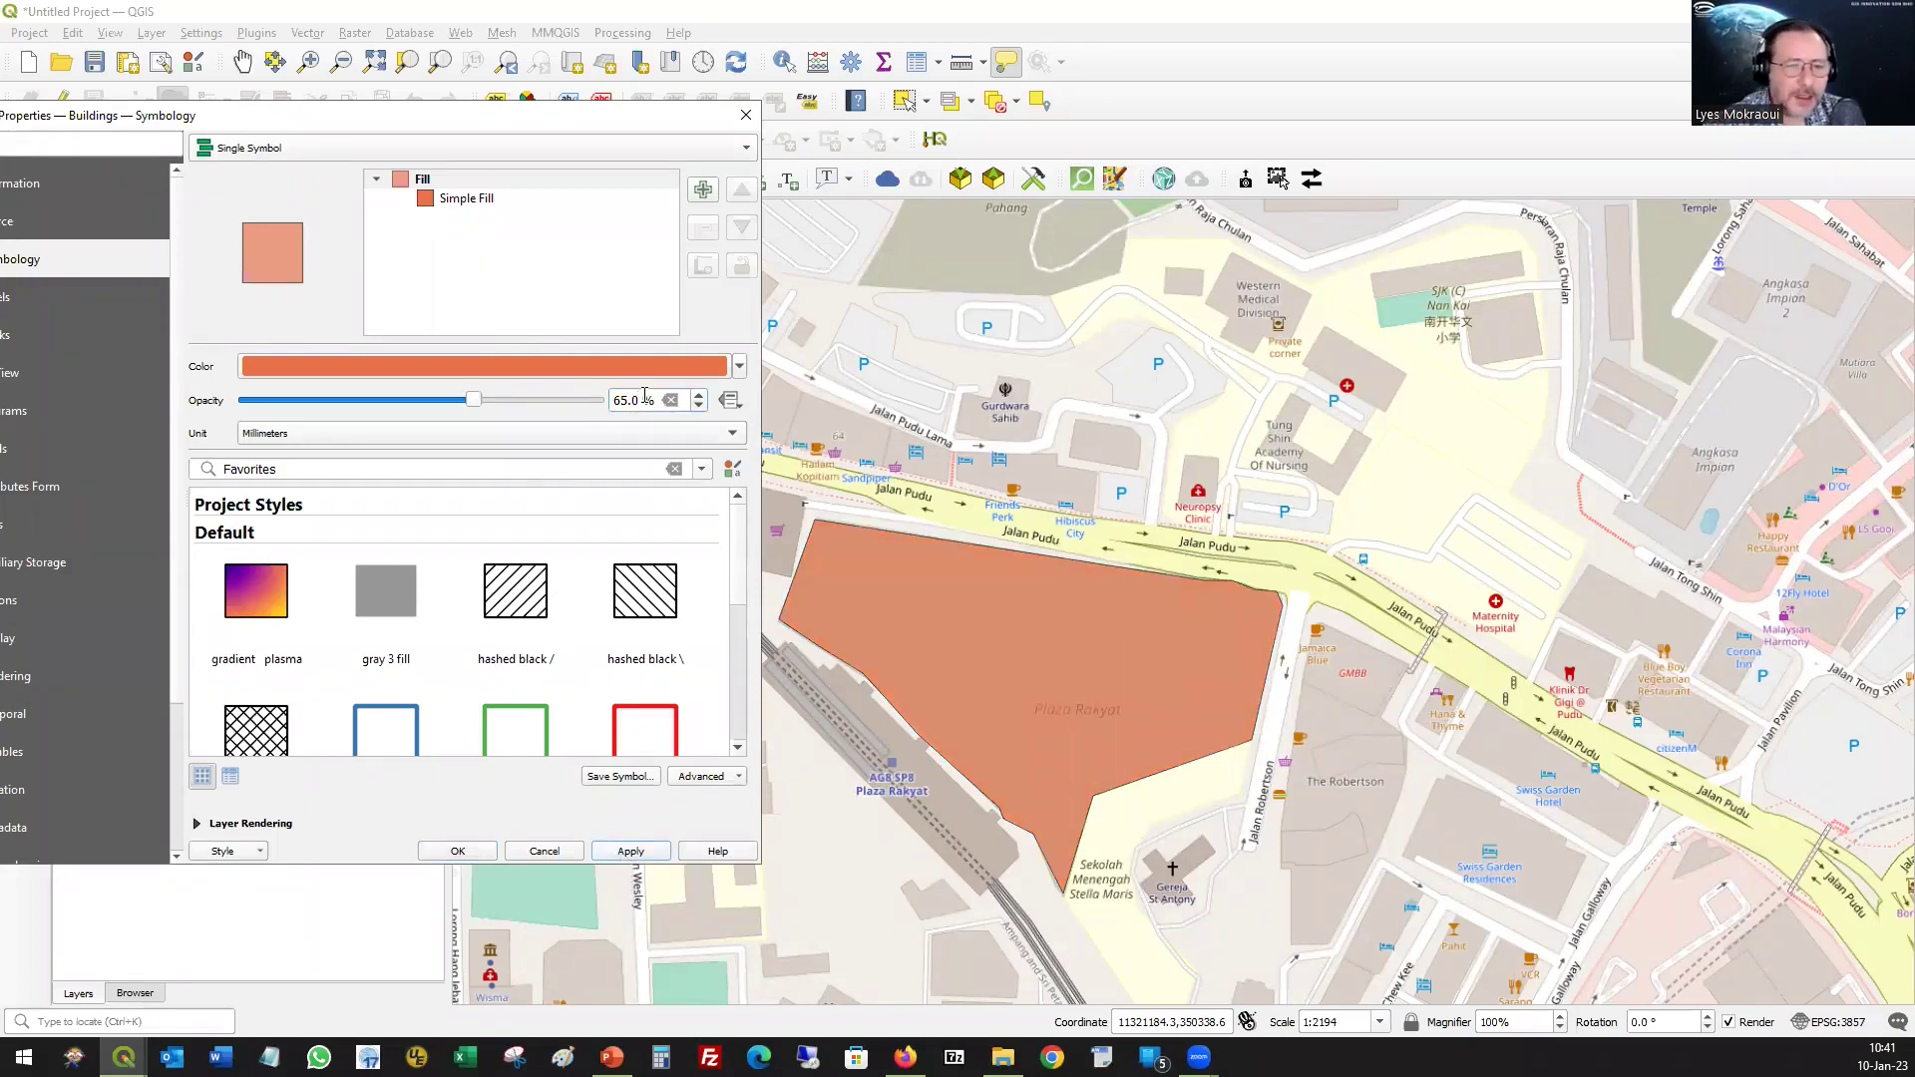
- Try the Buildings fill symbol at 75% opacity on the map
{"action": "left_click_drag", "start_coordinate": [621, 401], "coordinate": [582, 391]}
{"action": "type", "text": "7"}
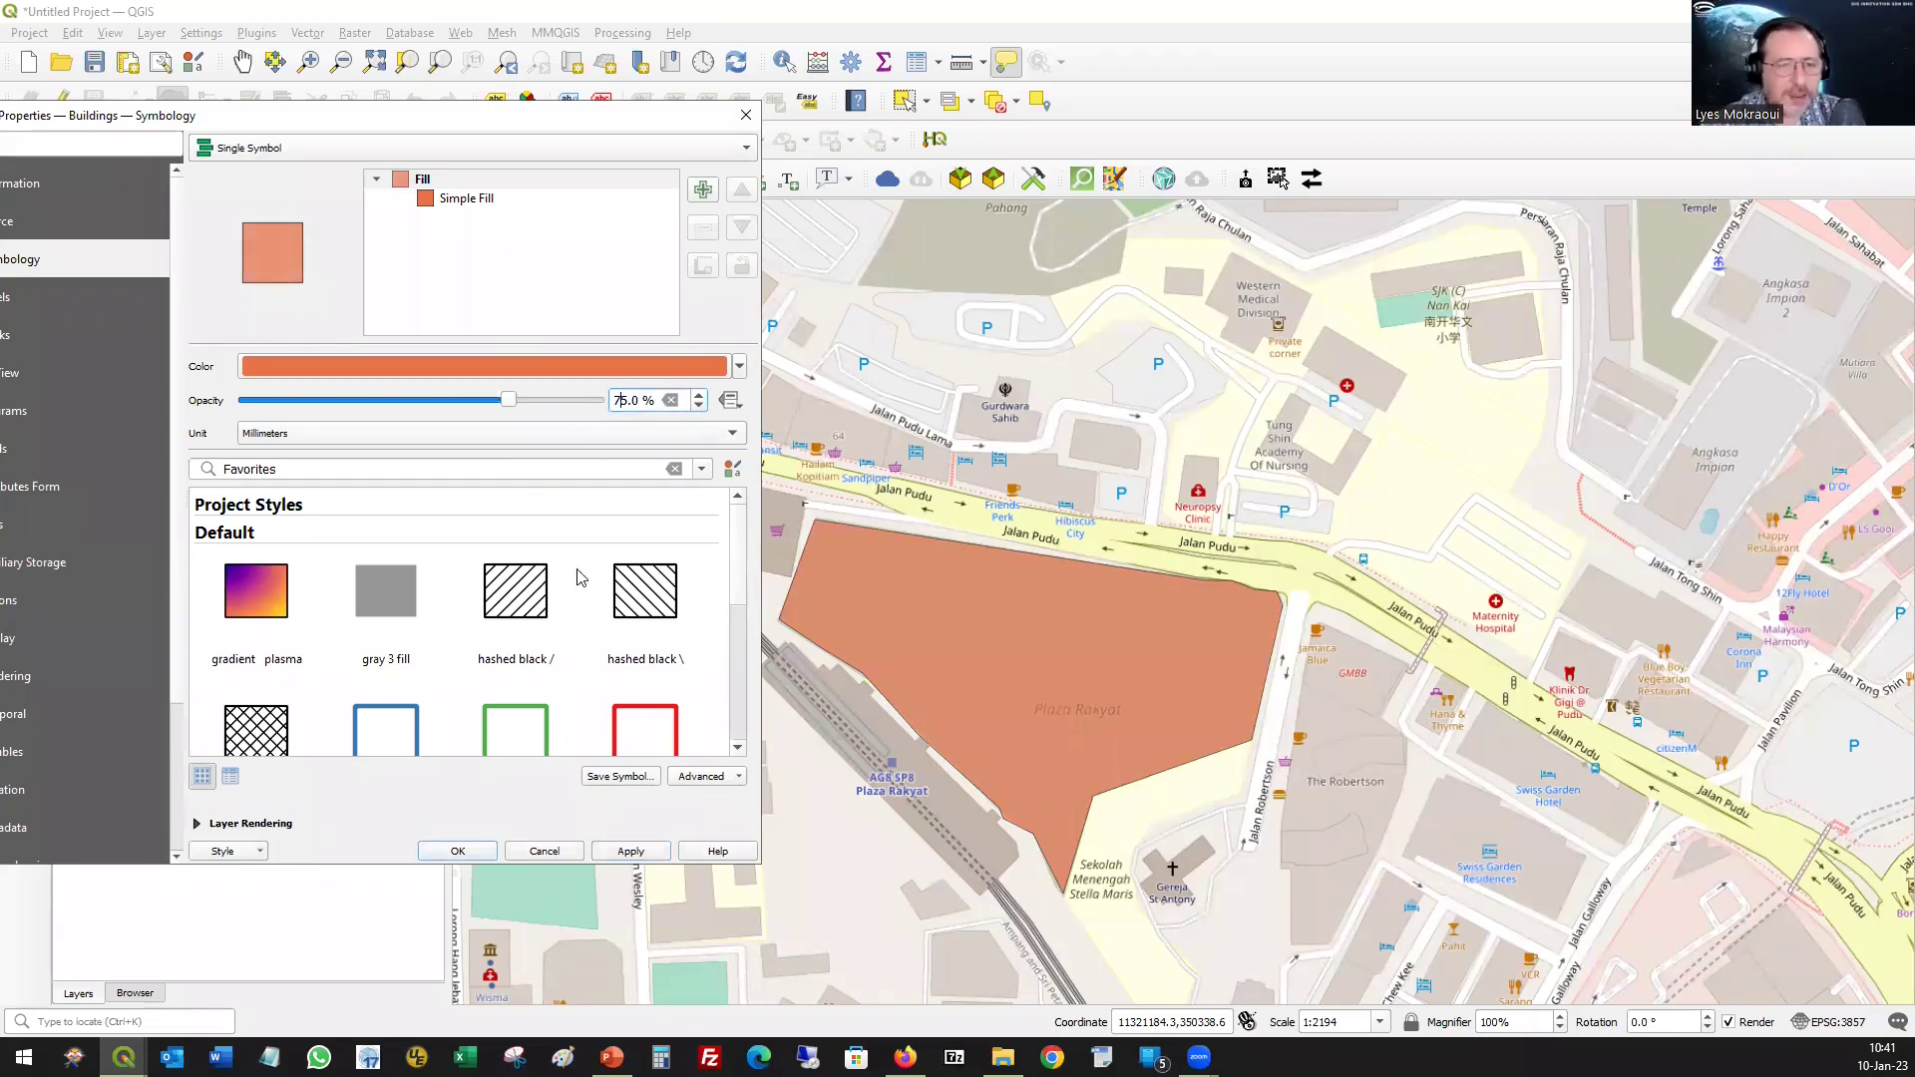
{"action": "left_click", "coordinate": [615, 853]}
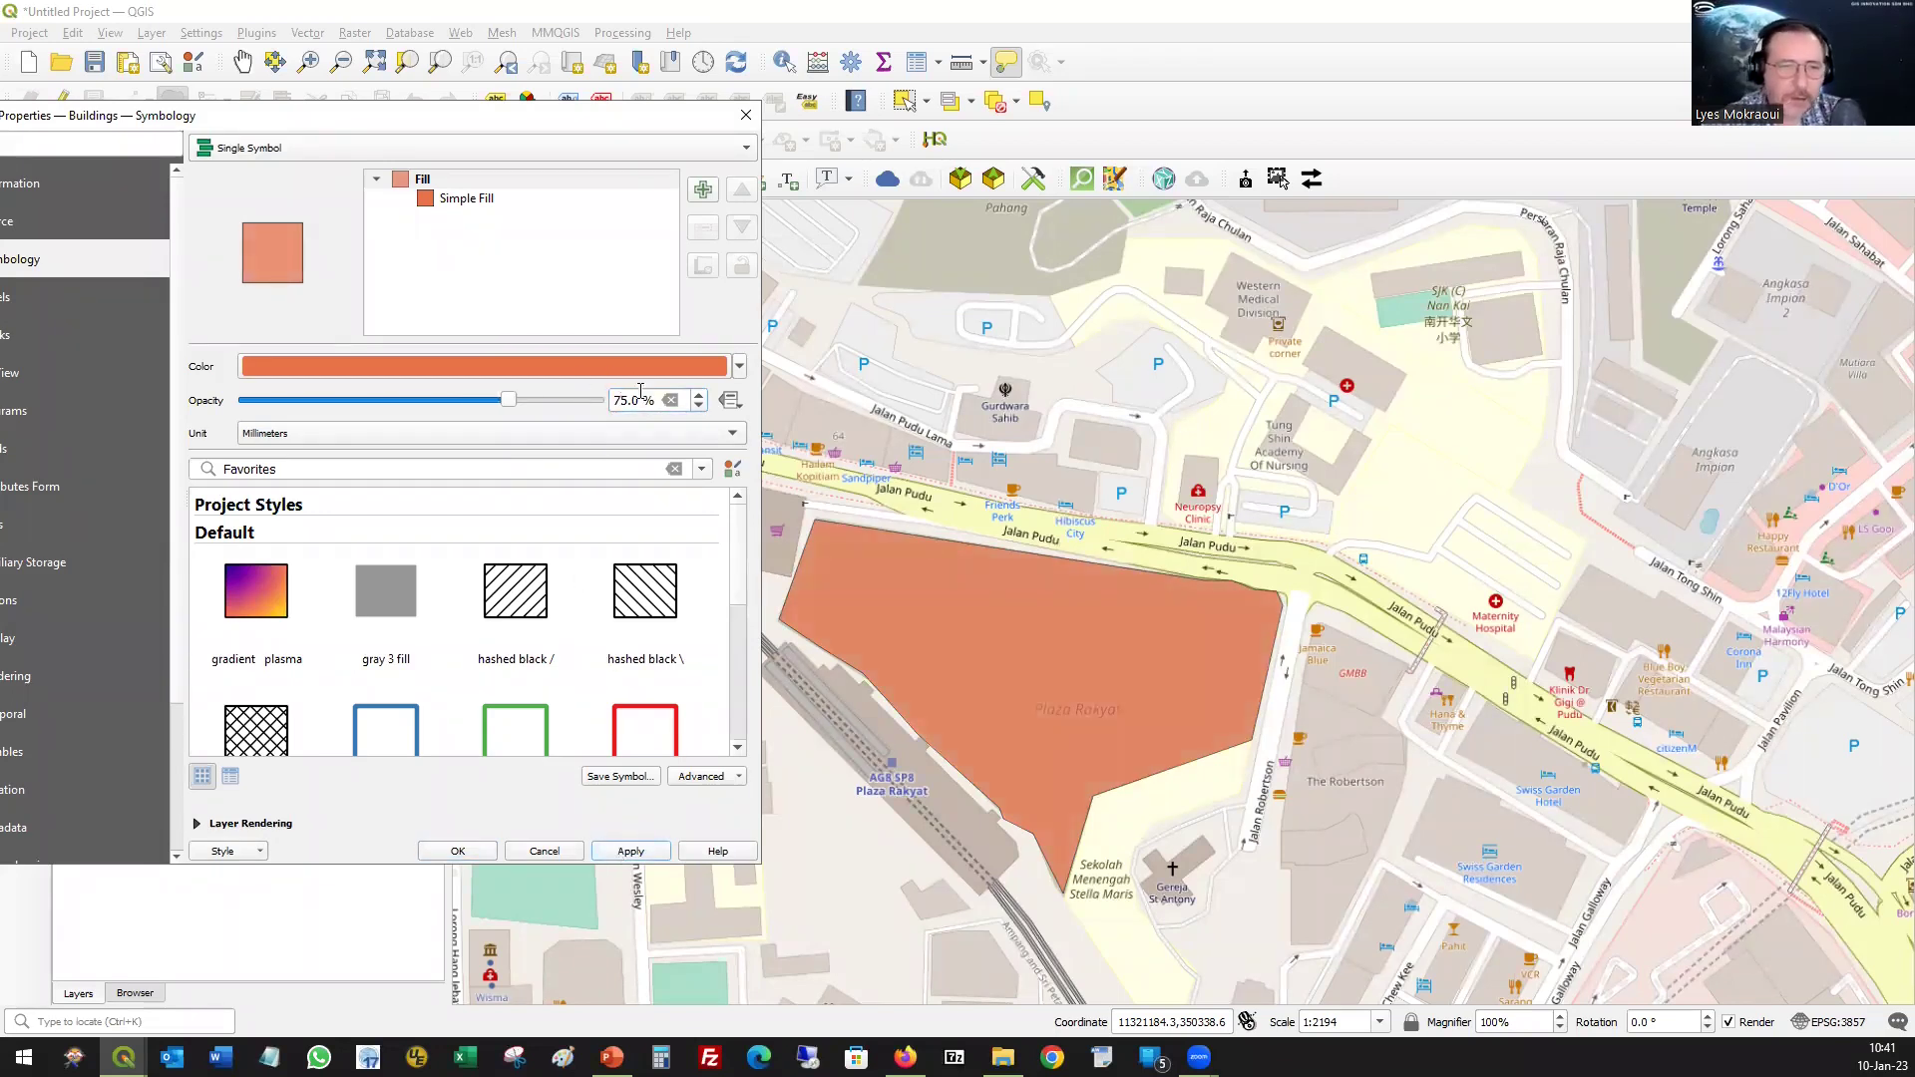
- Set the Buildings fill symbol opacity to 55%, apply it and close the layer properties
{"action": "key", "text": "BackSpace"}
{"action": "type", "text": "5"}
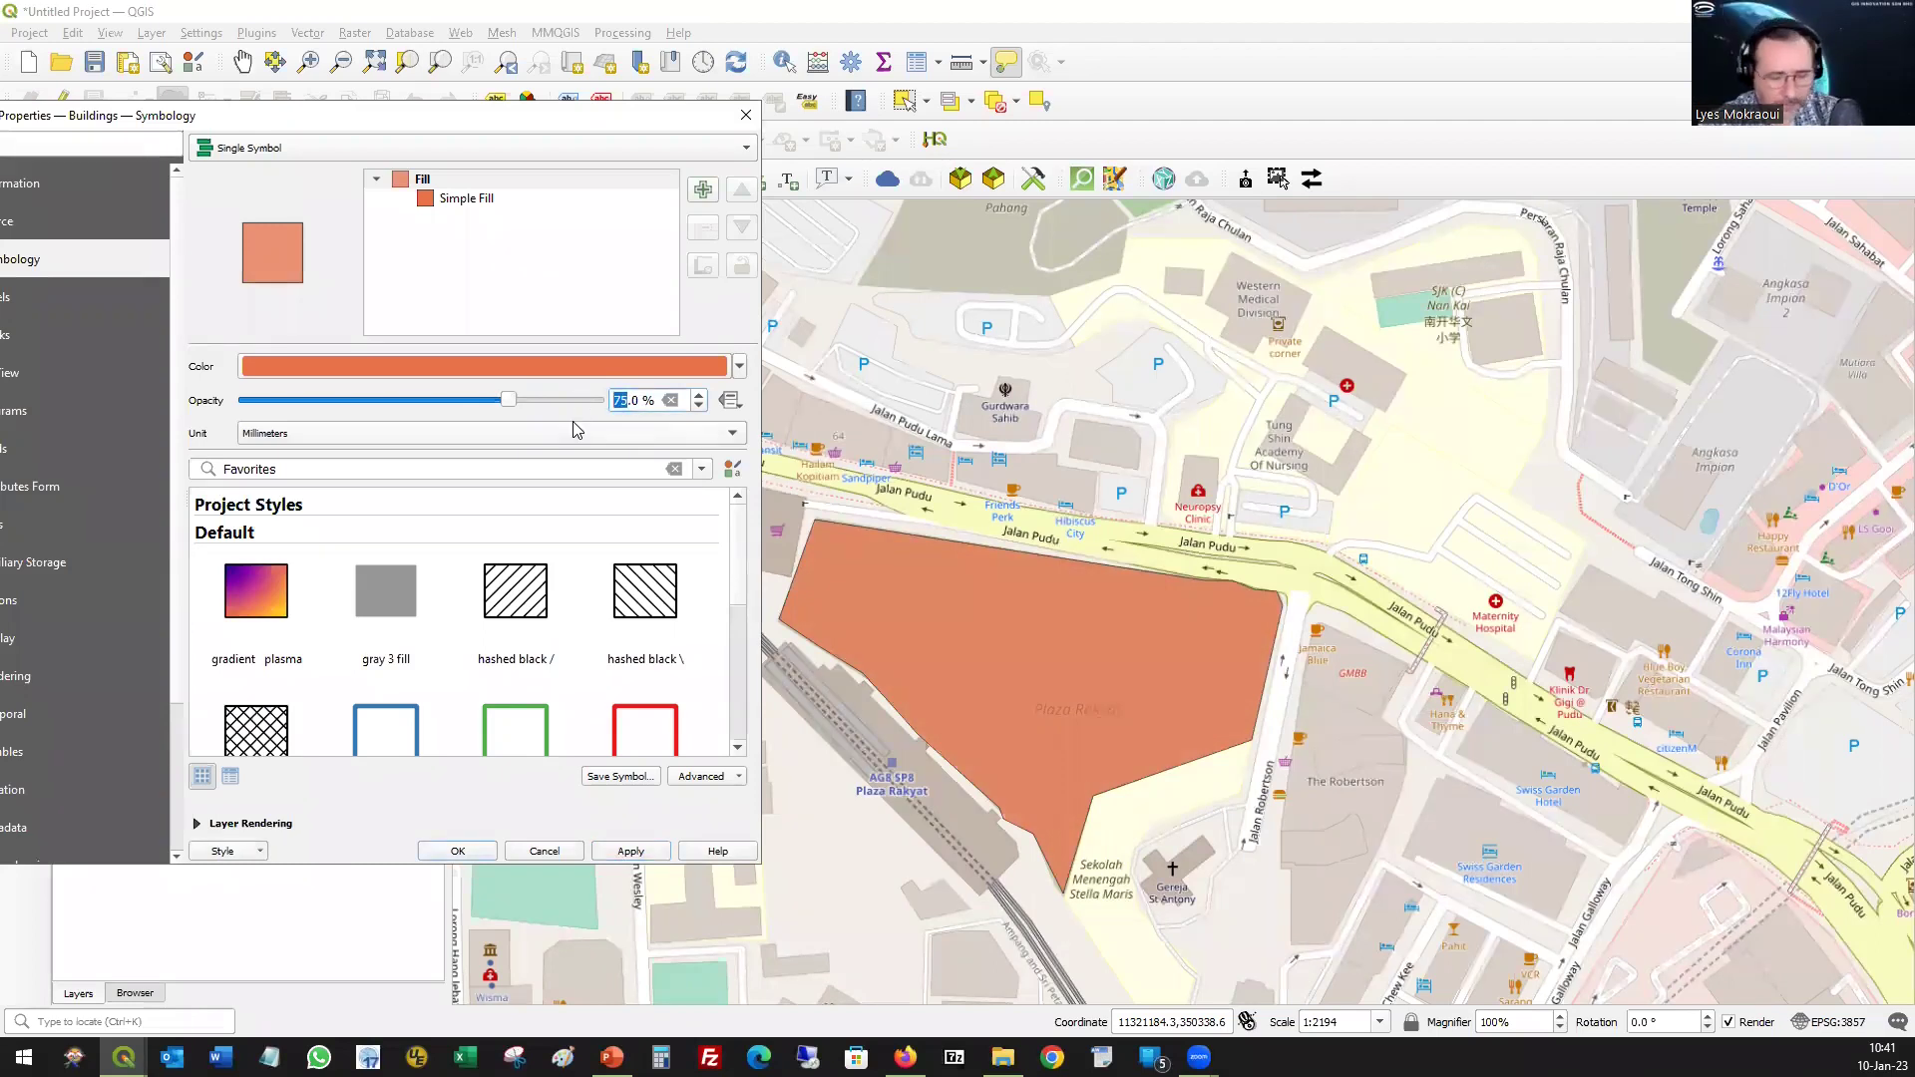
{"action": "left_click", "coordinate": [620, 853]}
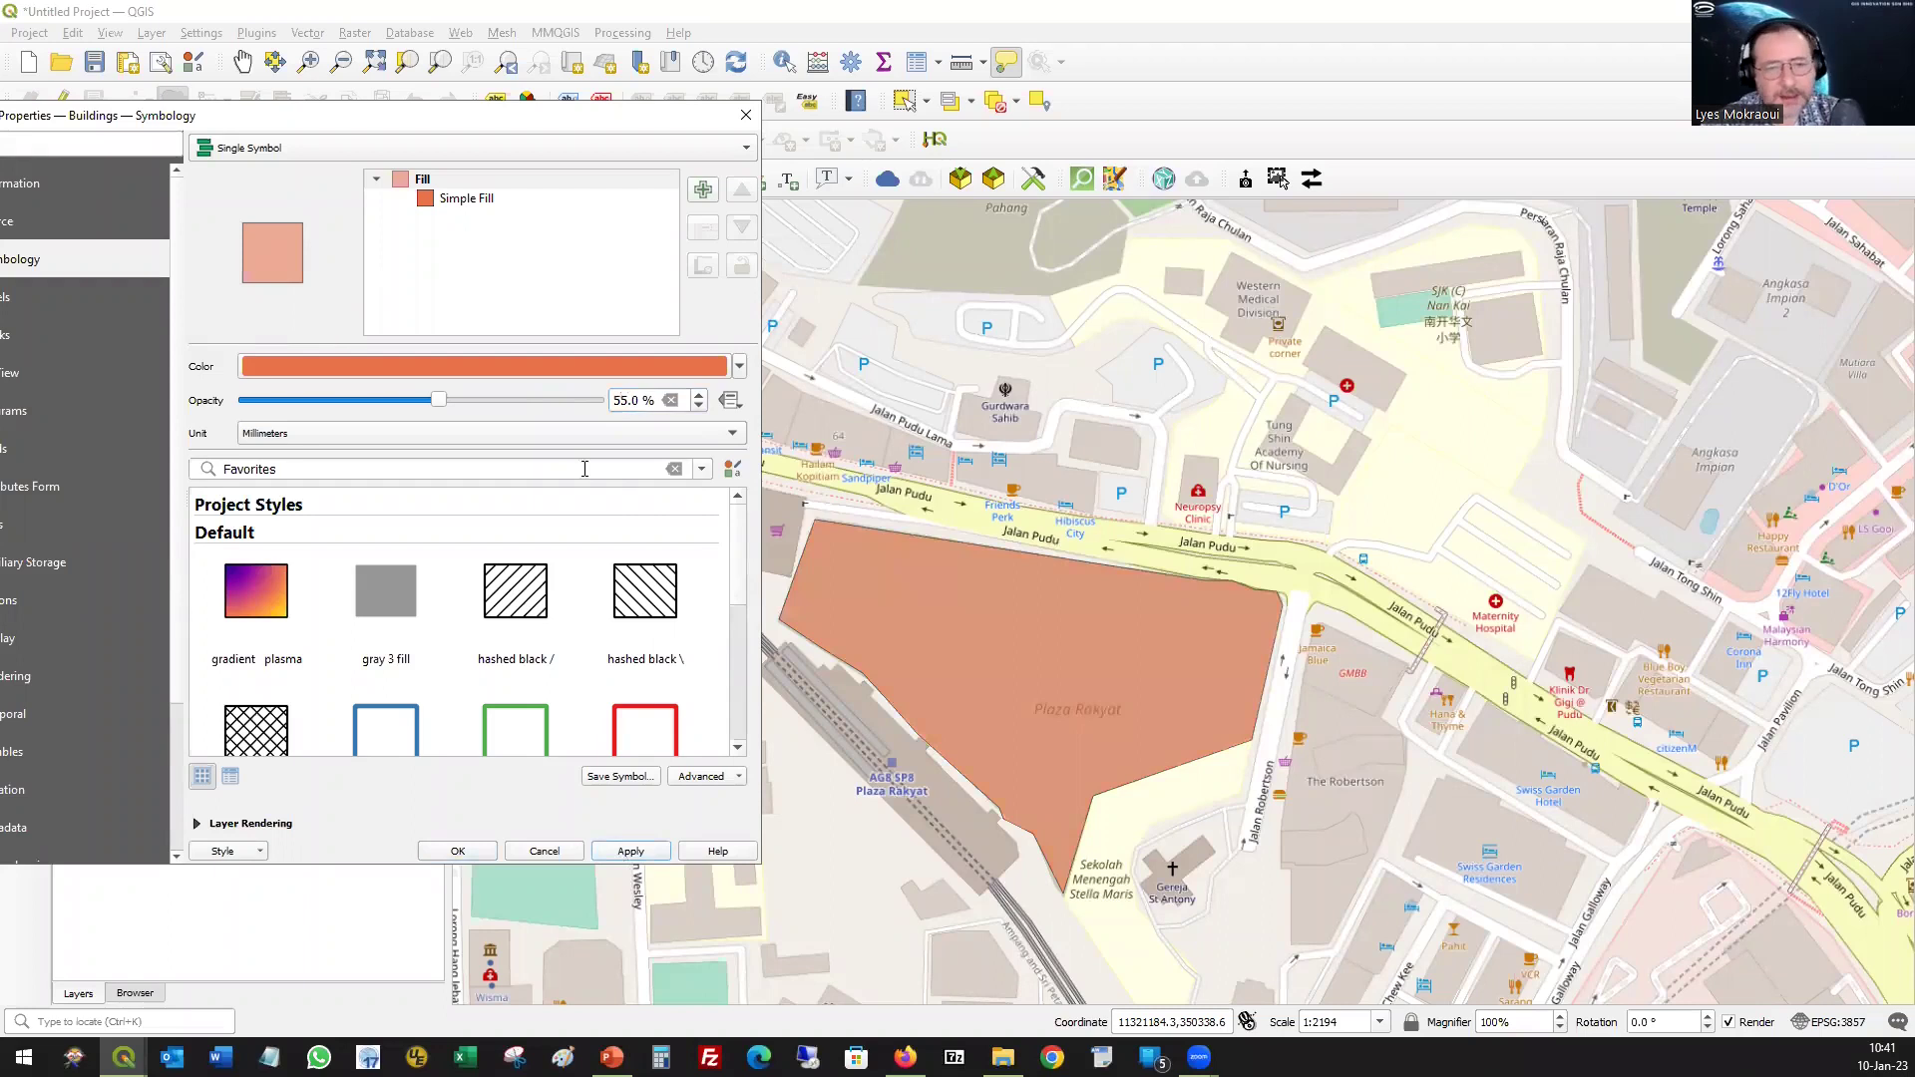
{"action": "left_click", "coordinate": [454, 851]}
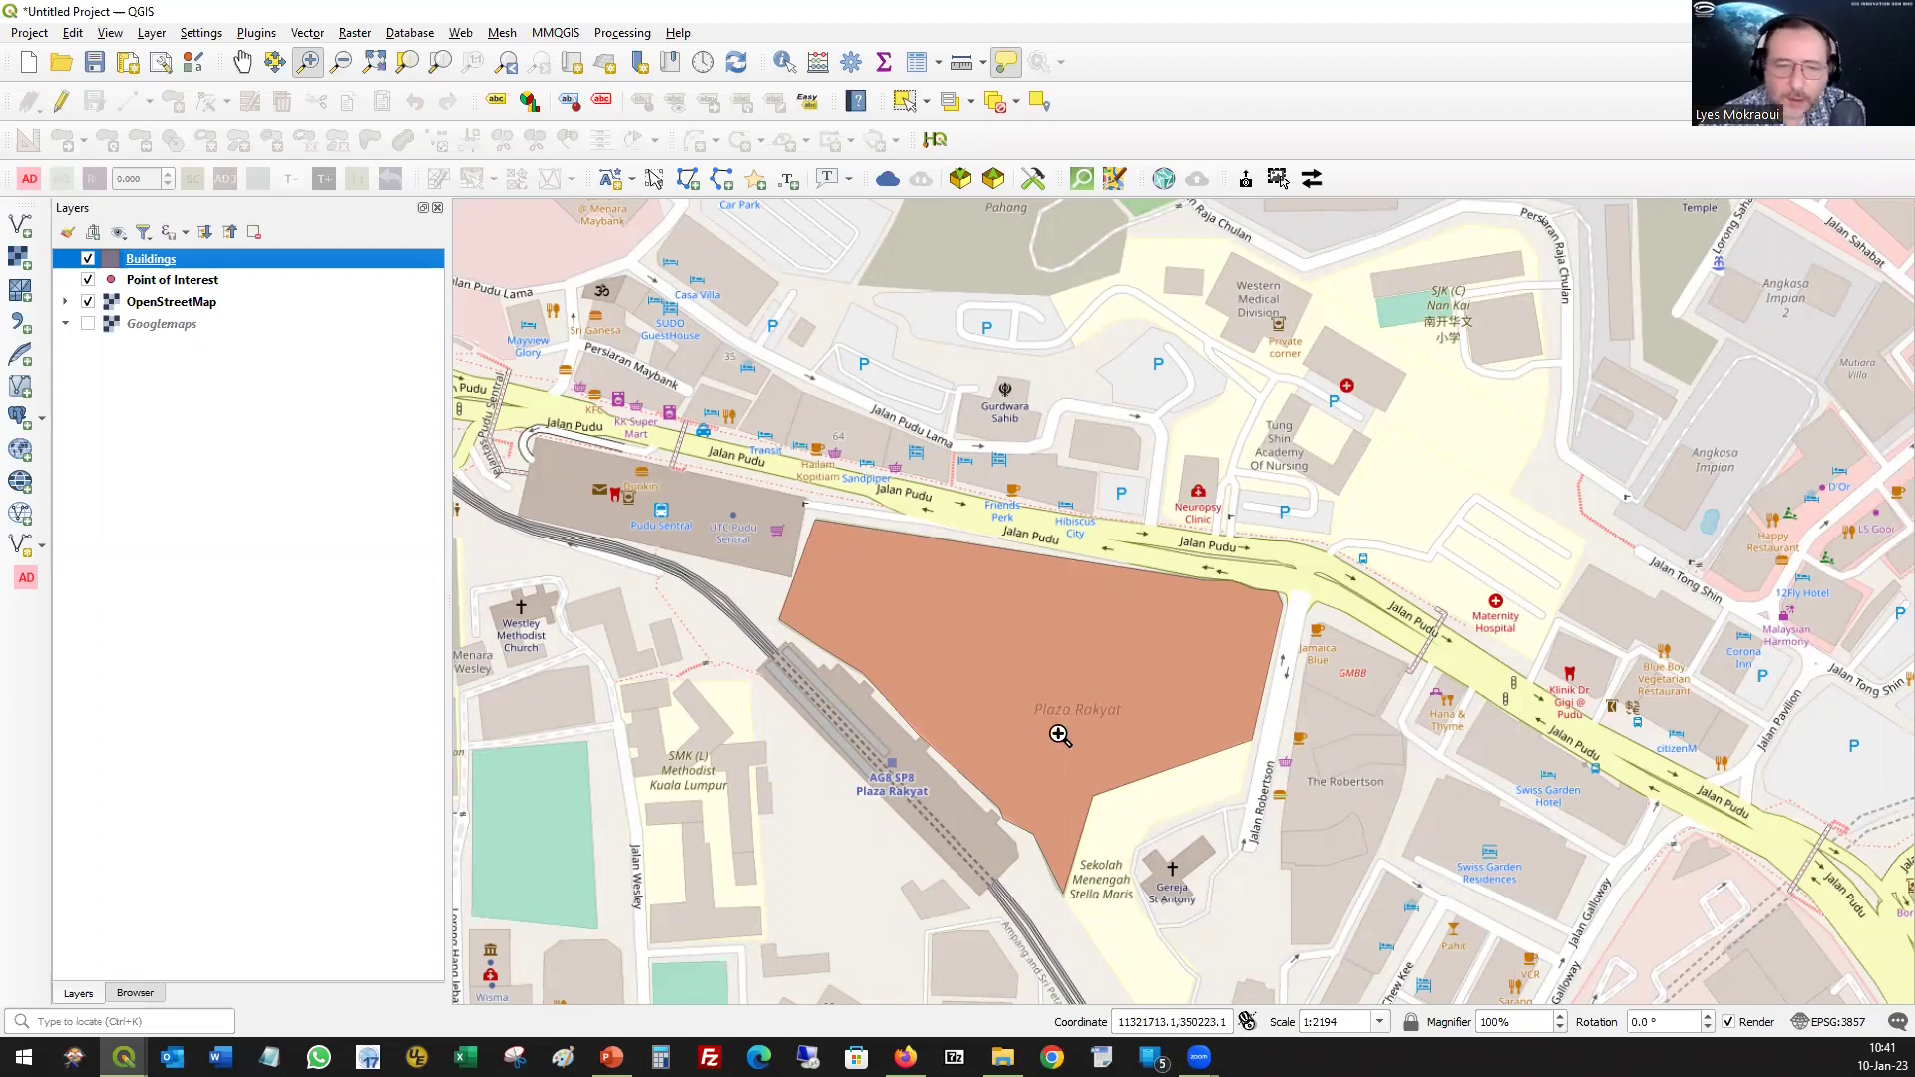
- Start a new shapefile layer saved as roads in the webinars data folder, with LineString geometry
{"action": "left_click_drag", "start_coordinate": [1189, 602], "coordinate": [1613, 625]}
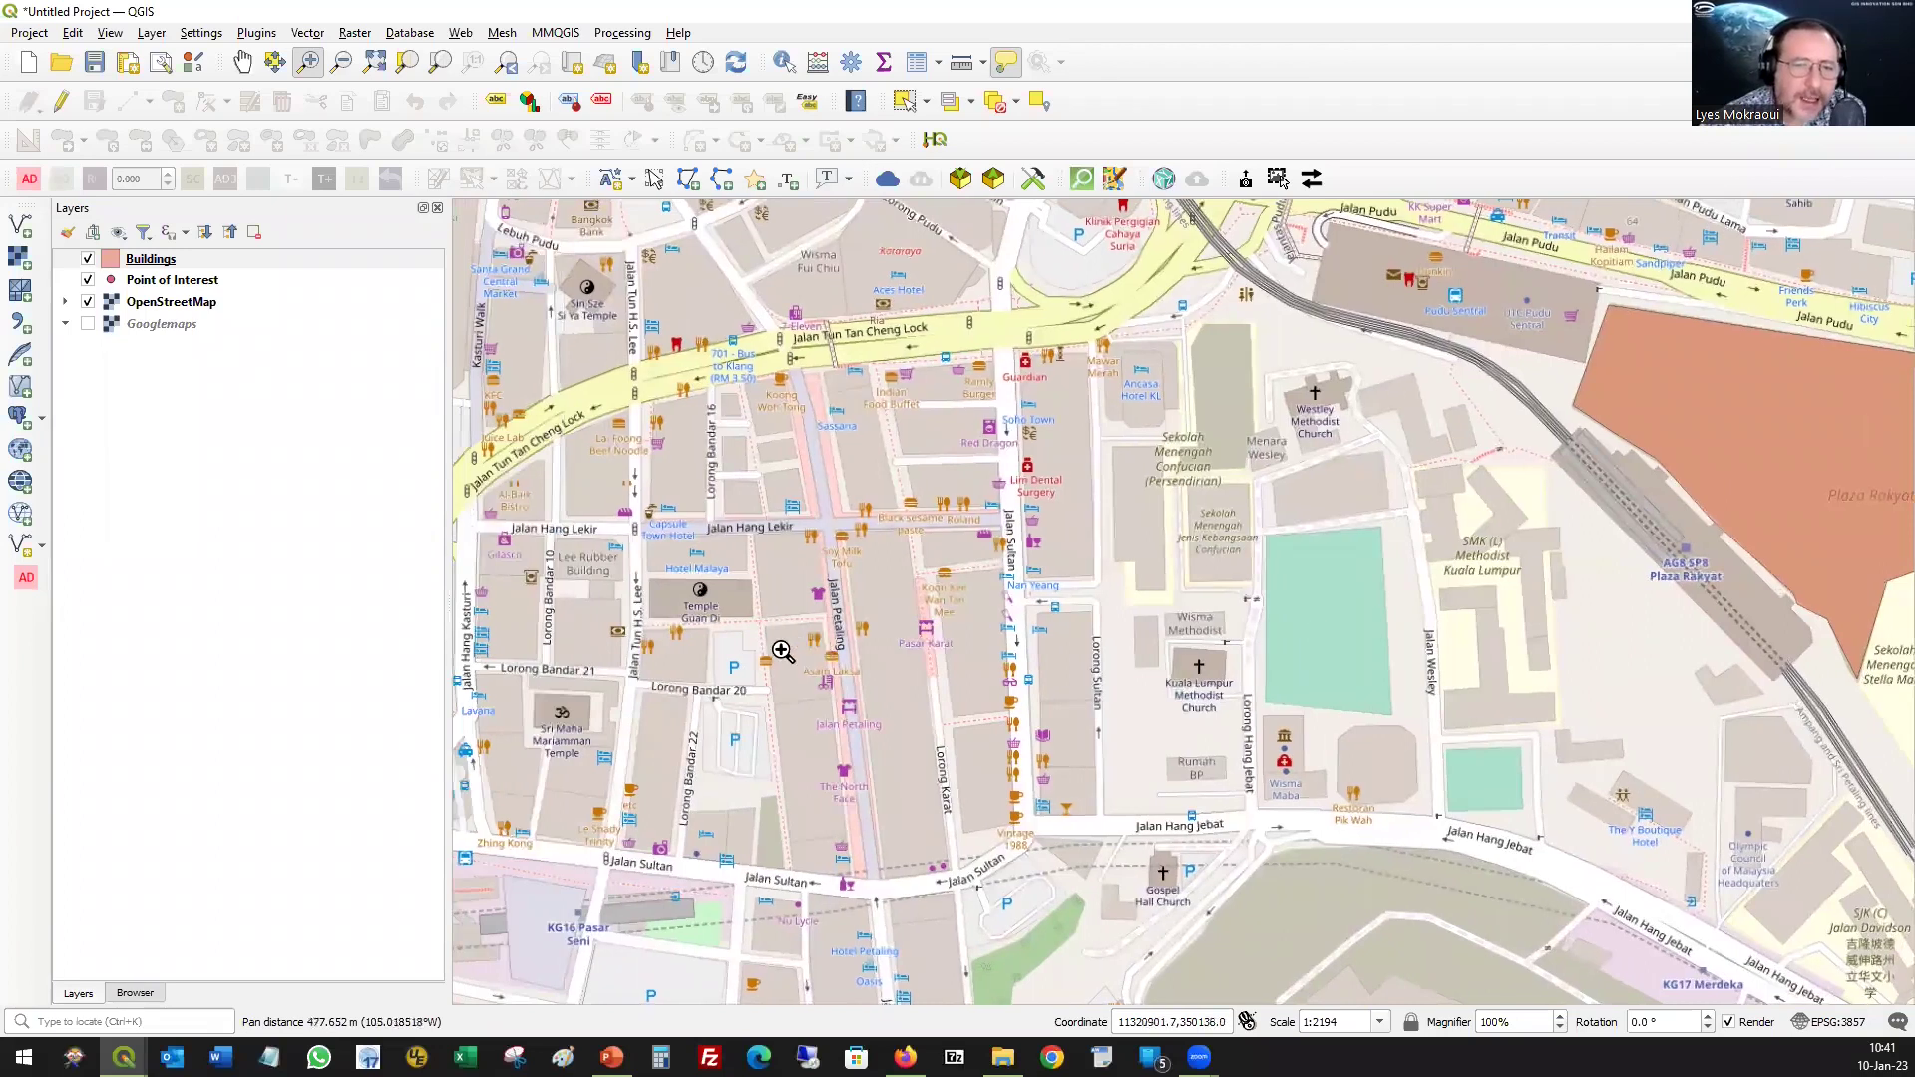
{"action": "left_click_drag", "start_coordinate": [791, 669], "coordinate": [933, 712]}
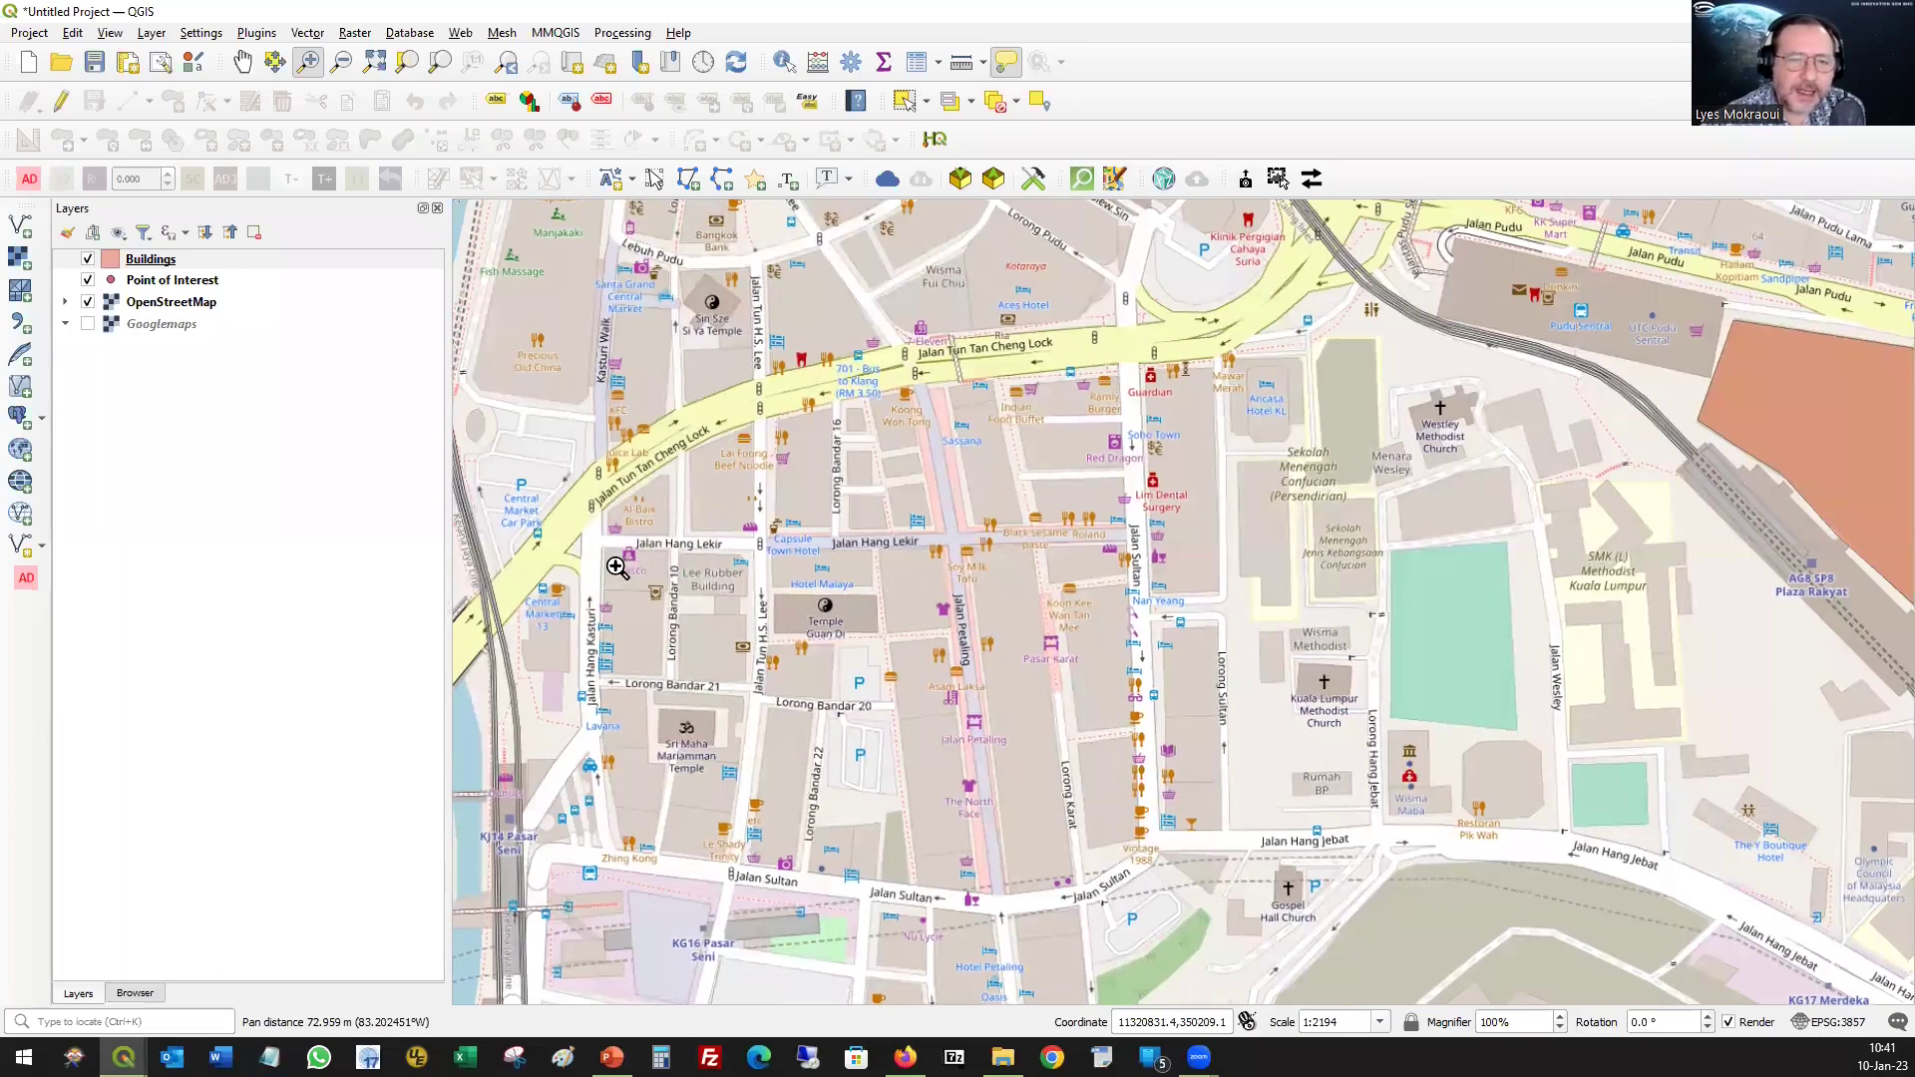
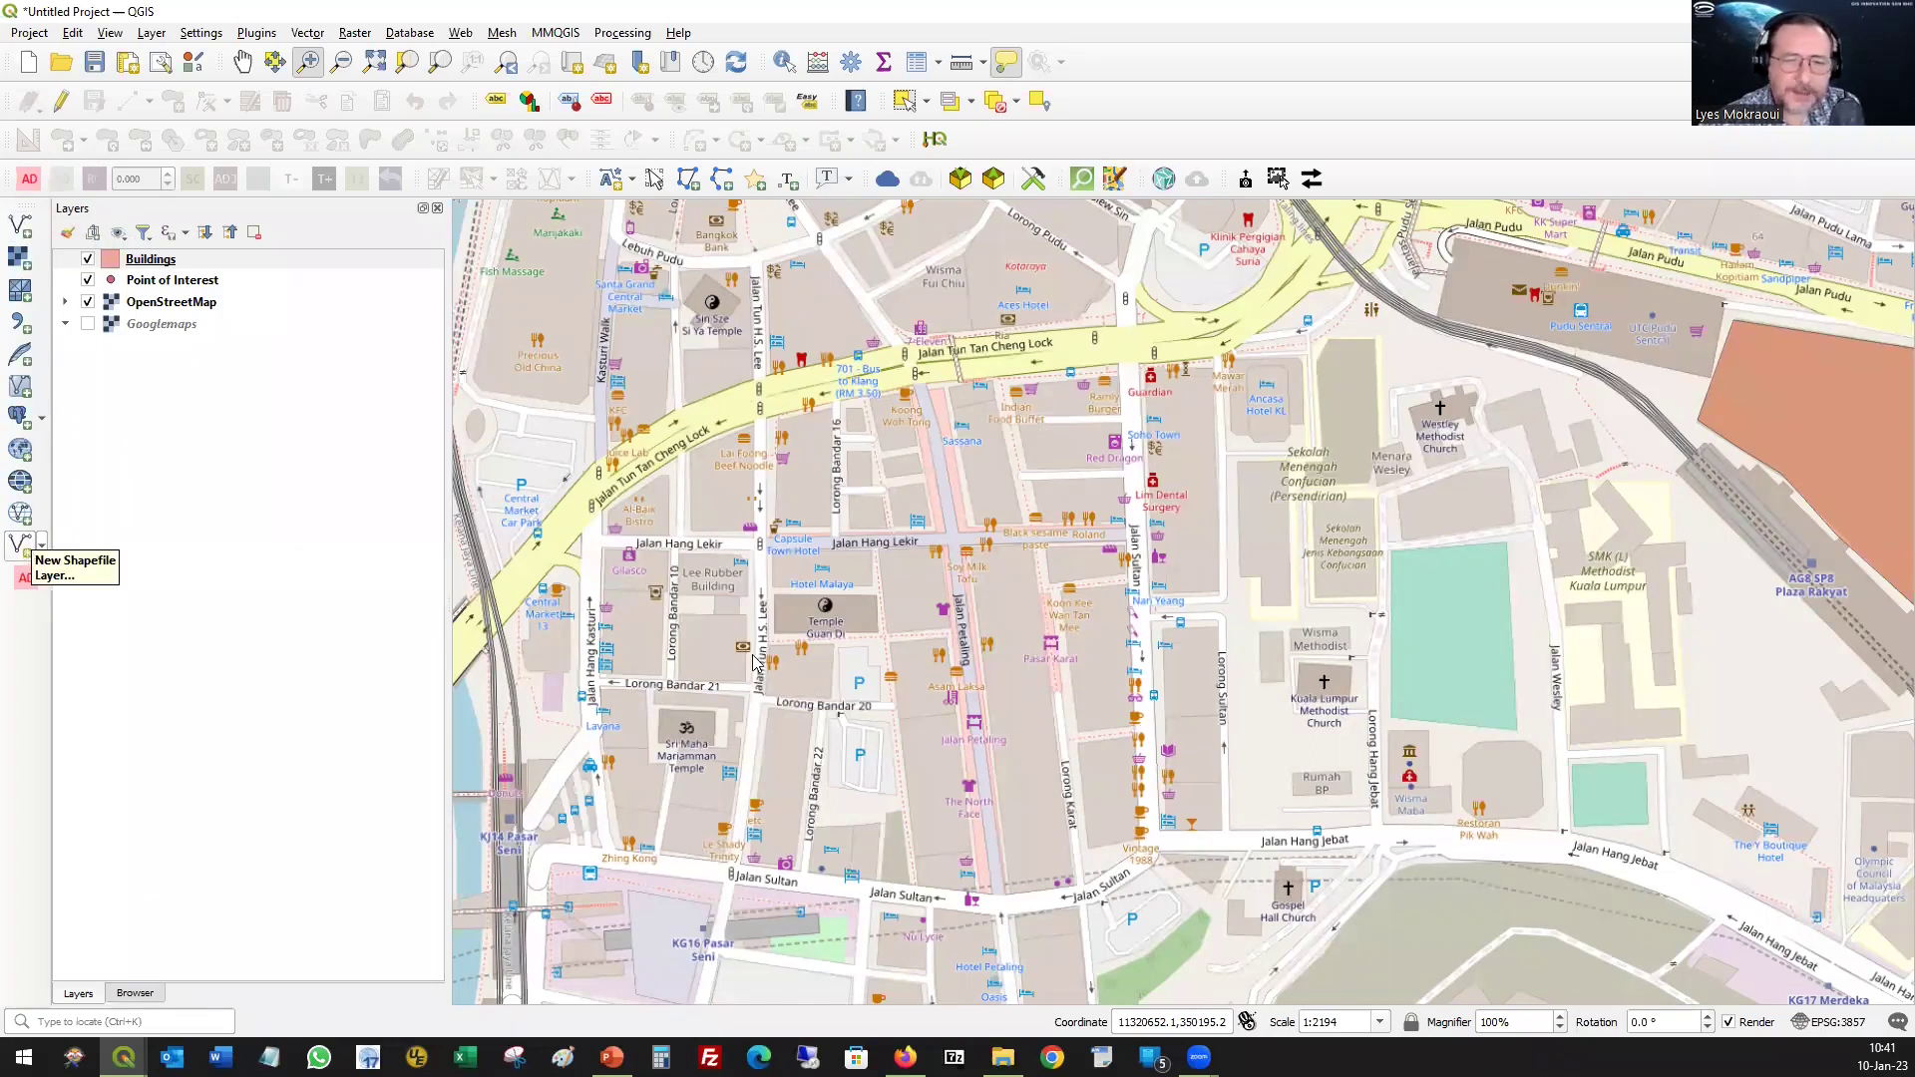
{"action": "left_click", "coordinate": [21, 548]}
{"action": "left_click", "coordinate": [1221, 281]}
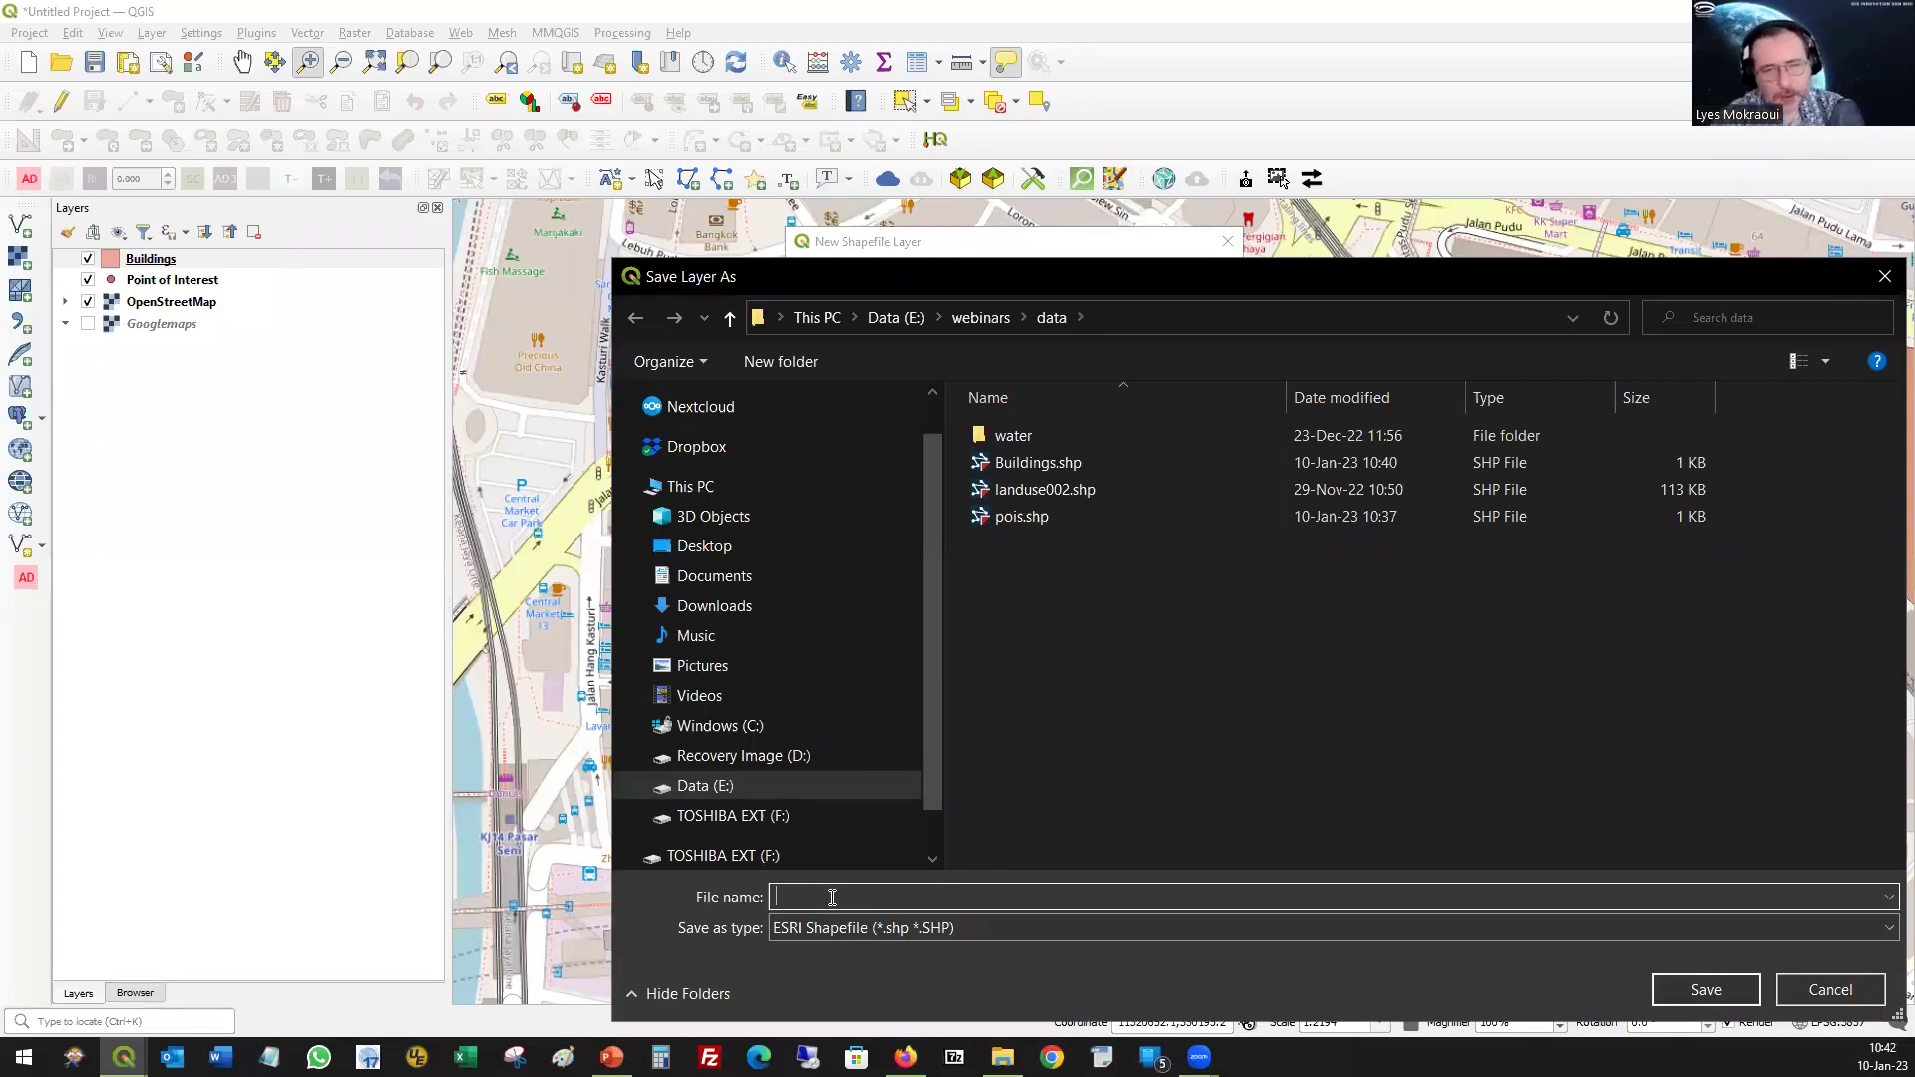
{"action": "type", "text": "roa"}
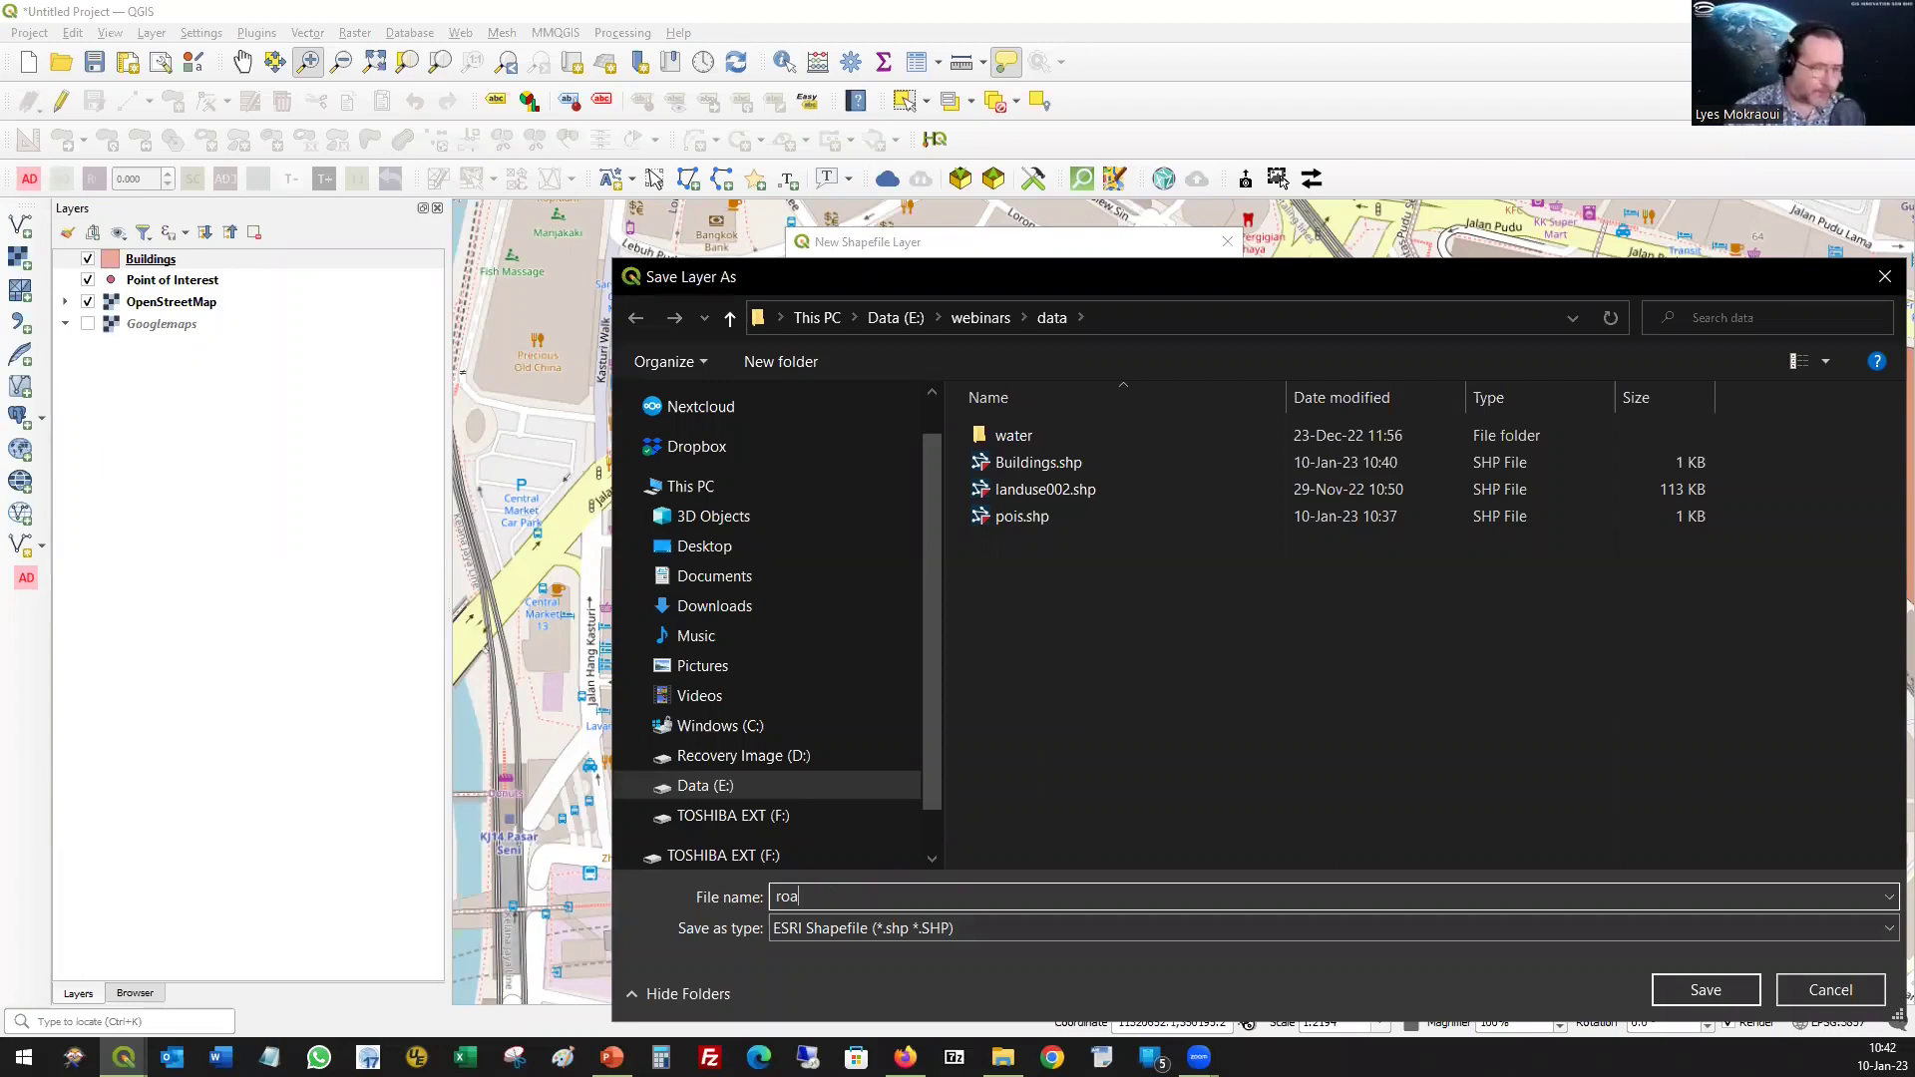
{"action": "type", "text": "ds"}
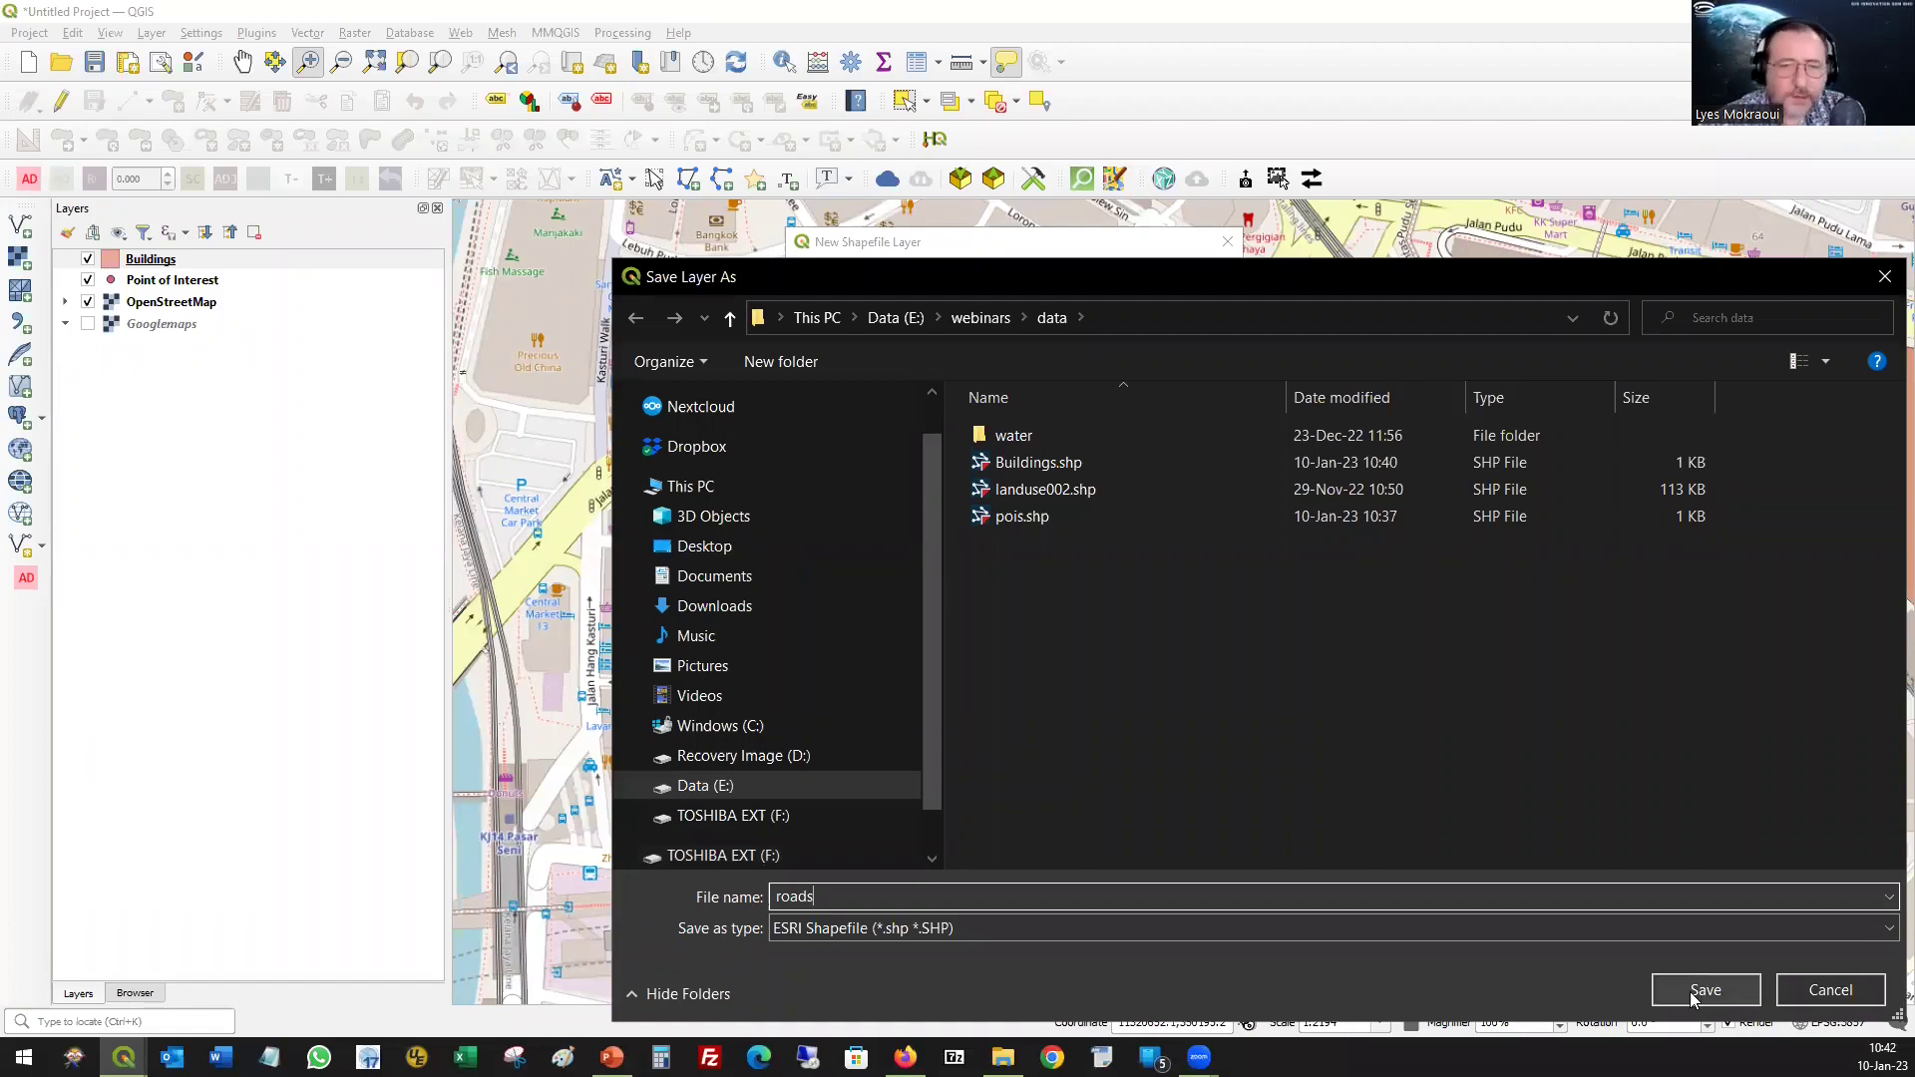
{"action": "key", "text": "Return"}
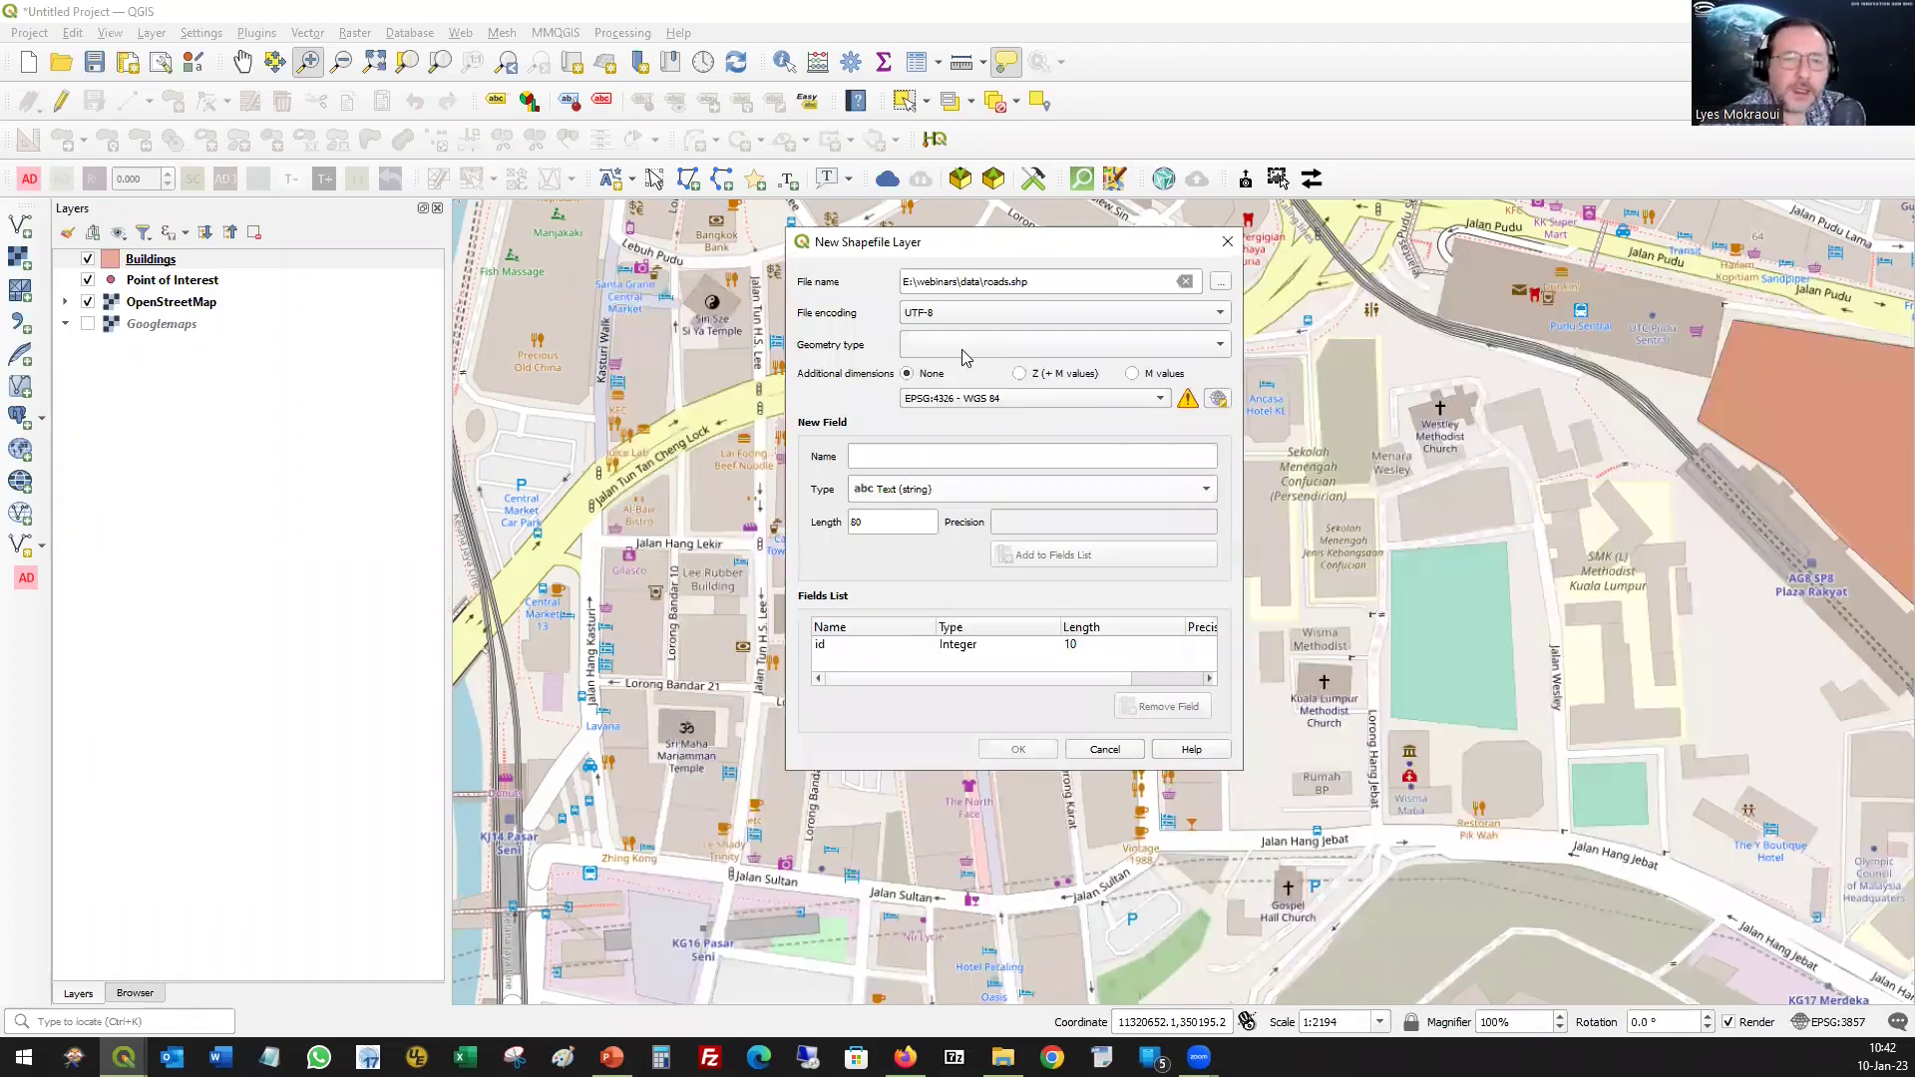
{"action": "left_click", "coordinate": [1151, 349]}
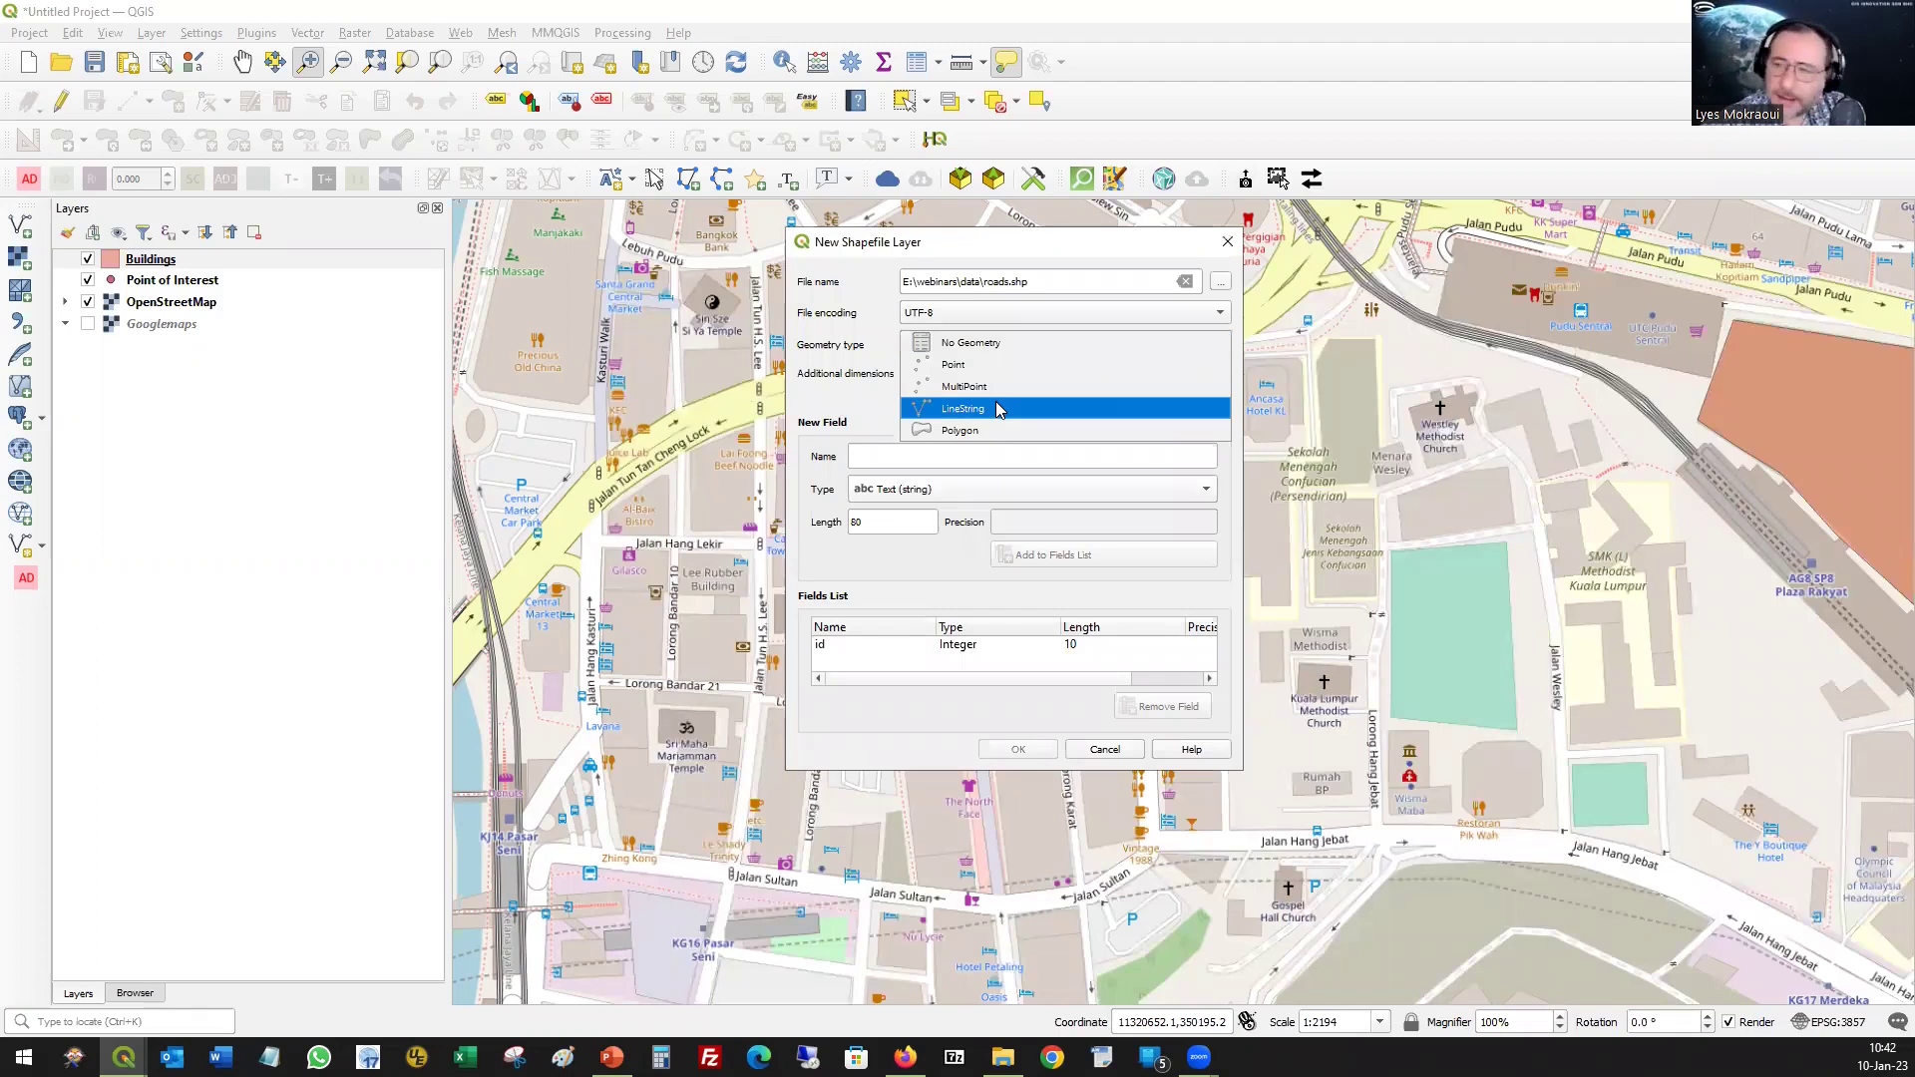
{"action": "left_click", "coordinate": [999, 409]}
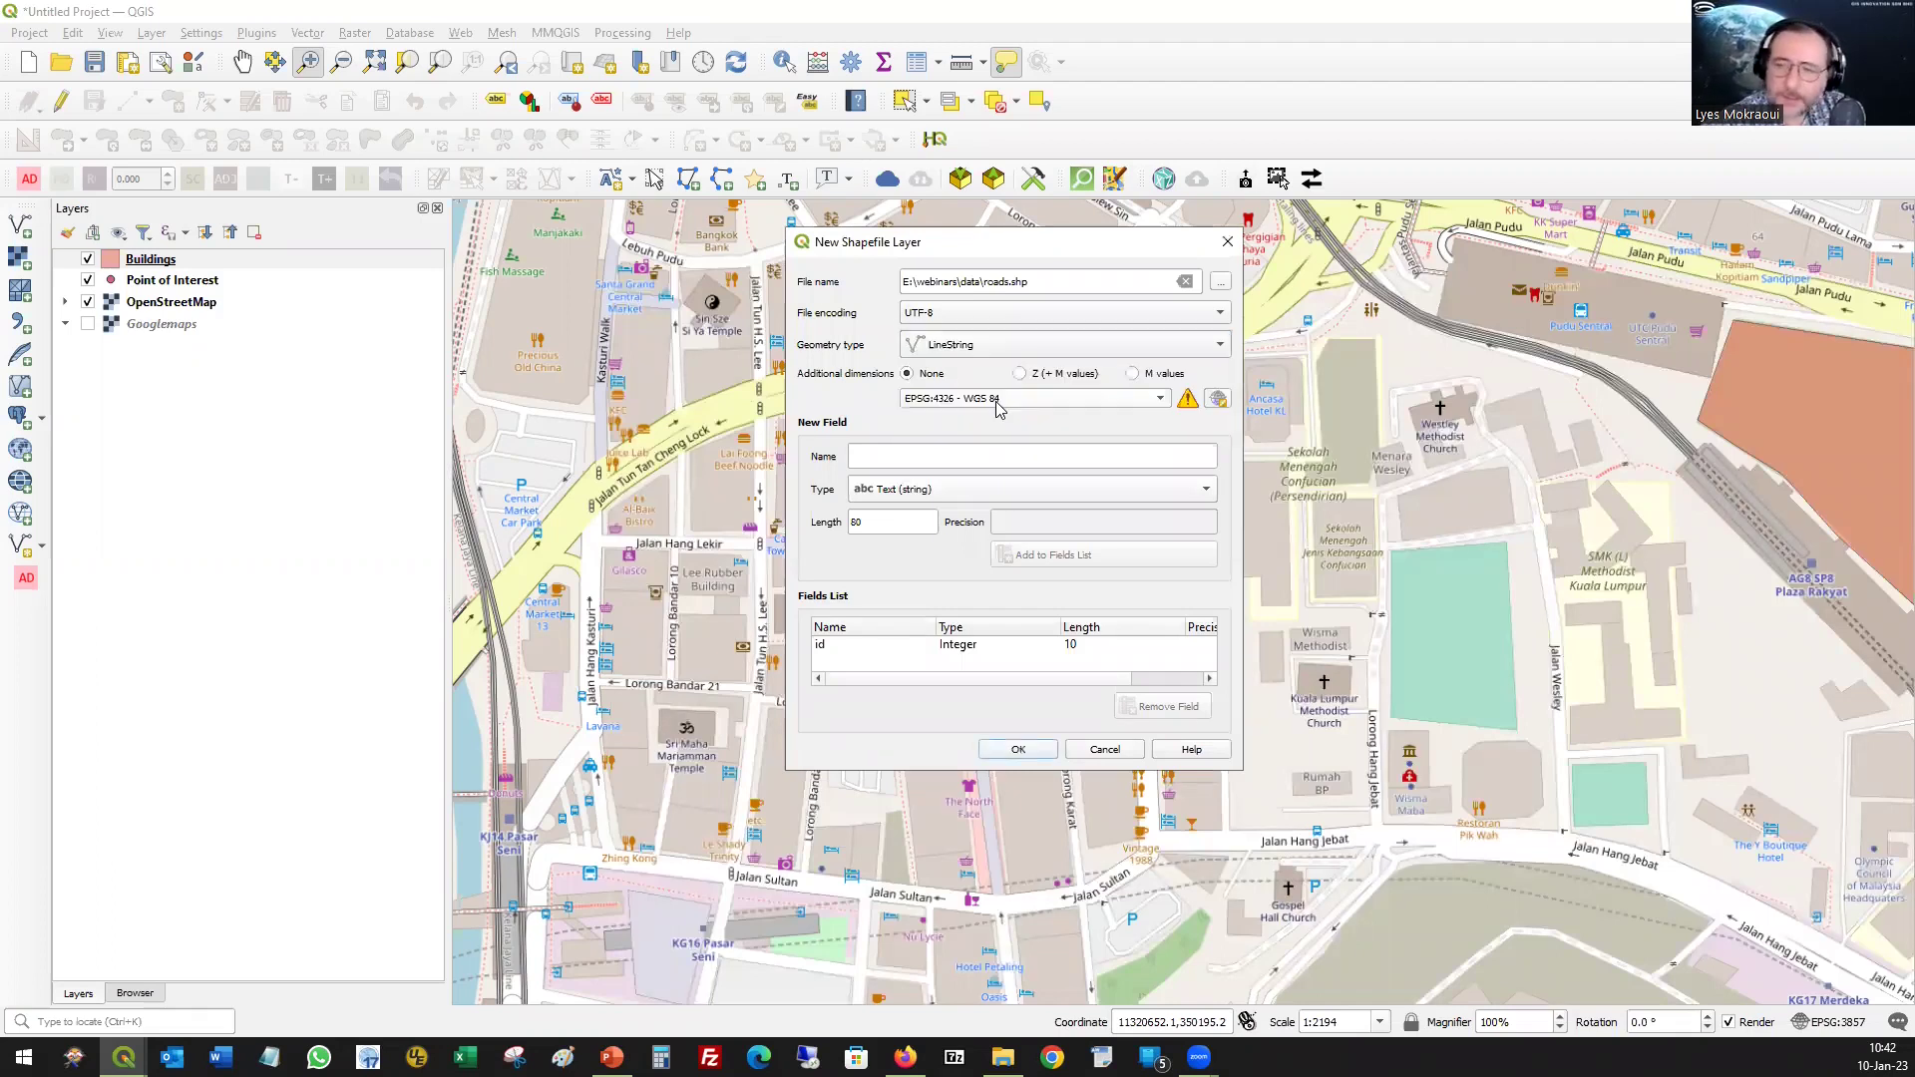
- Add a text field called Name to the new shapefile's fields
{"action": "left_click", "coordinate": [944, 462]}
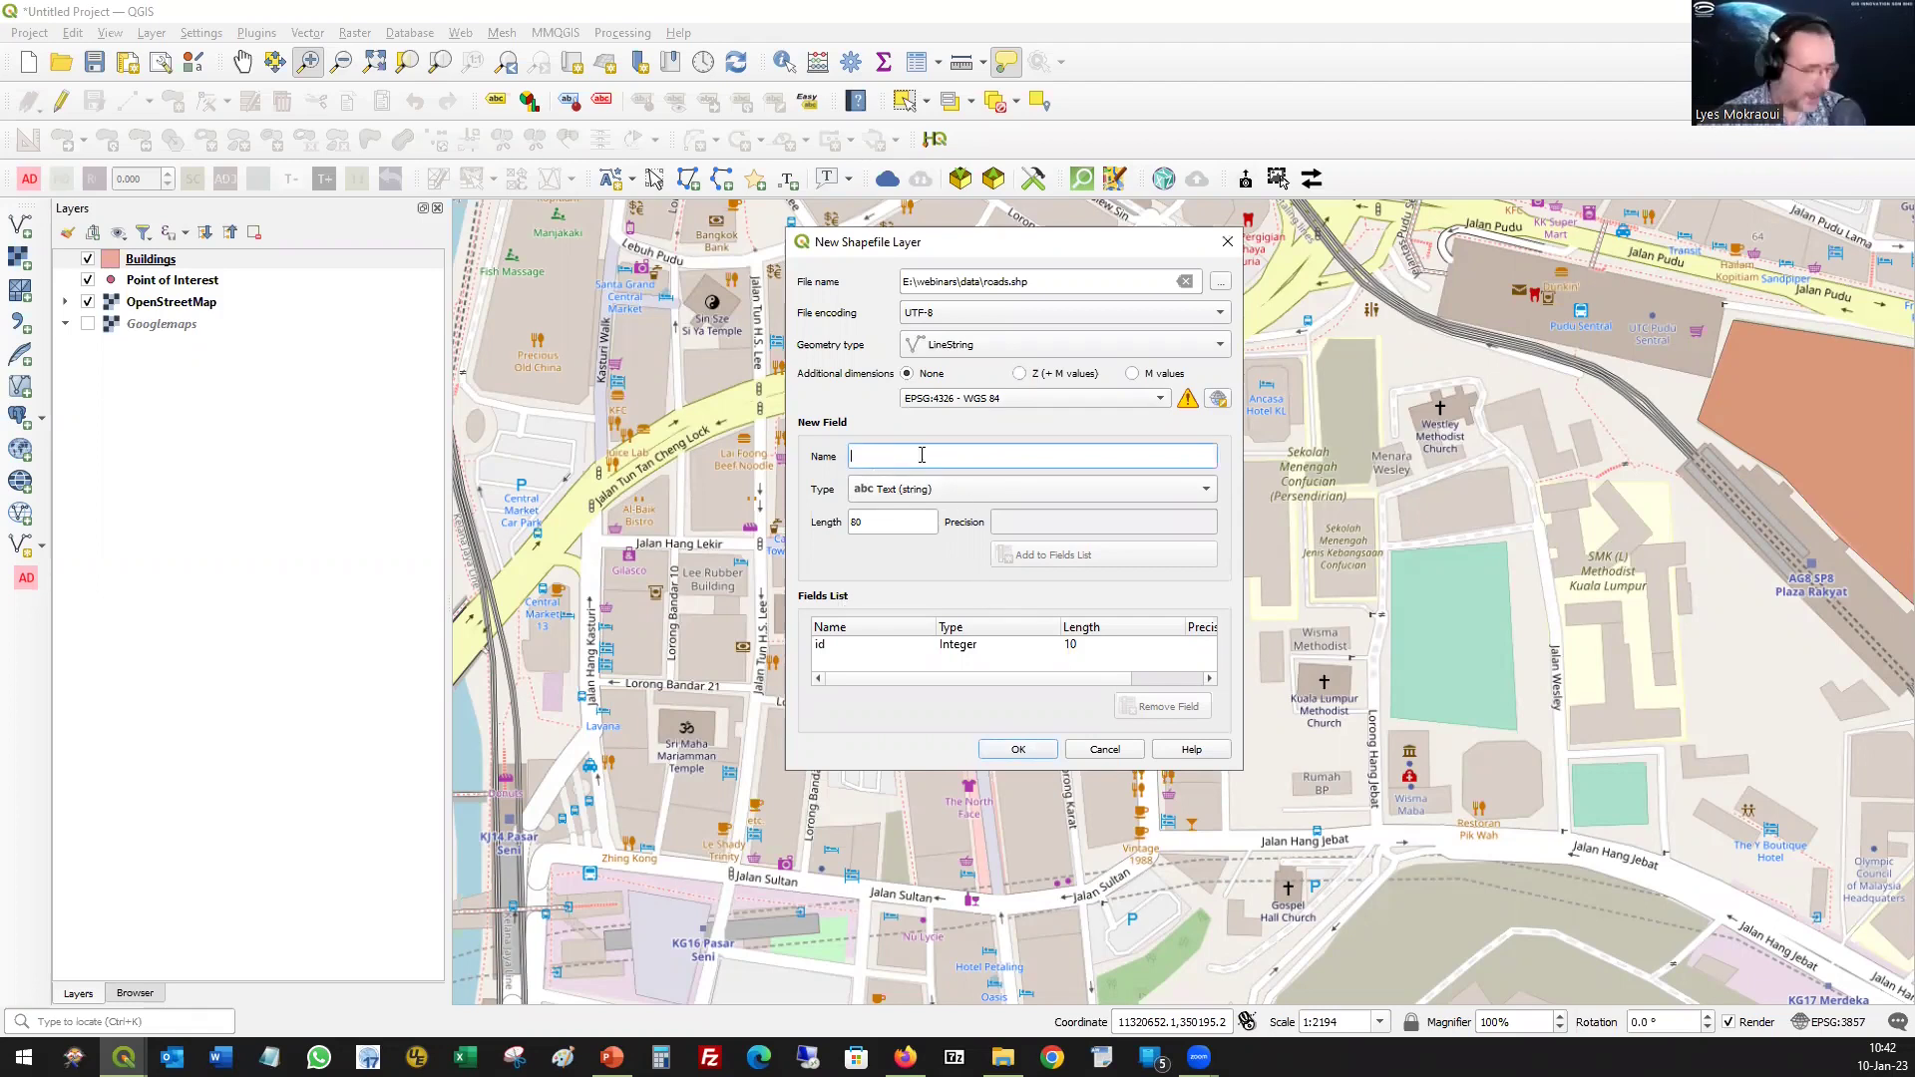
{"action": "type", "text": "Name"}
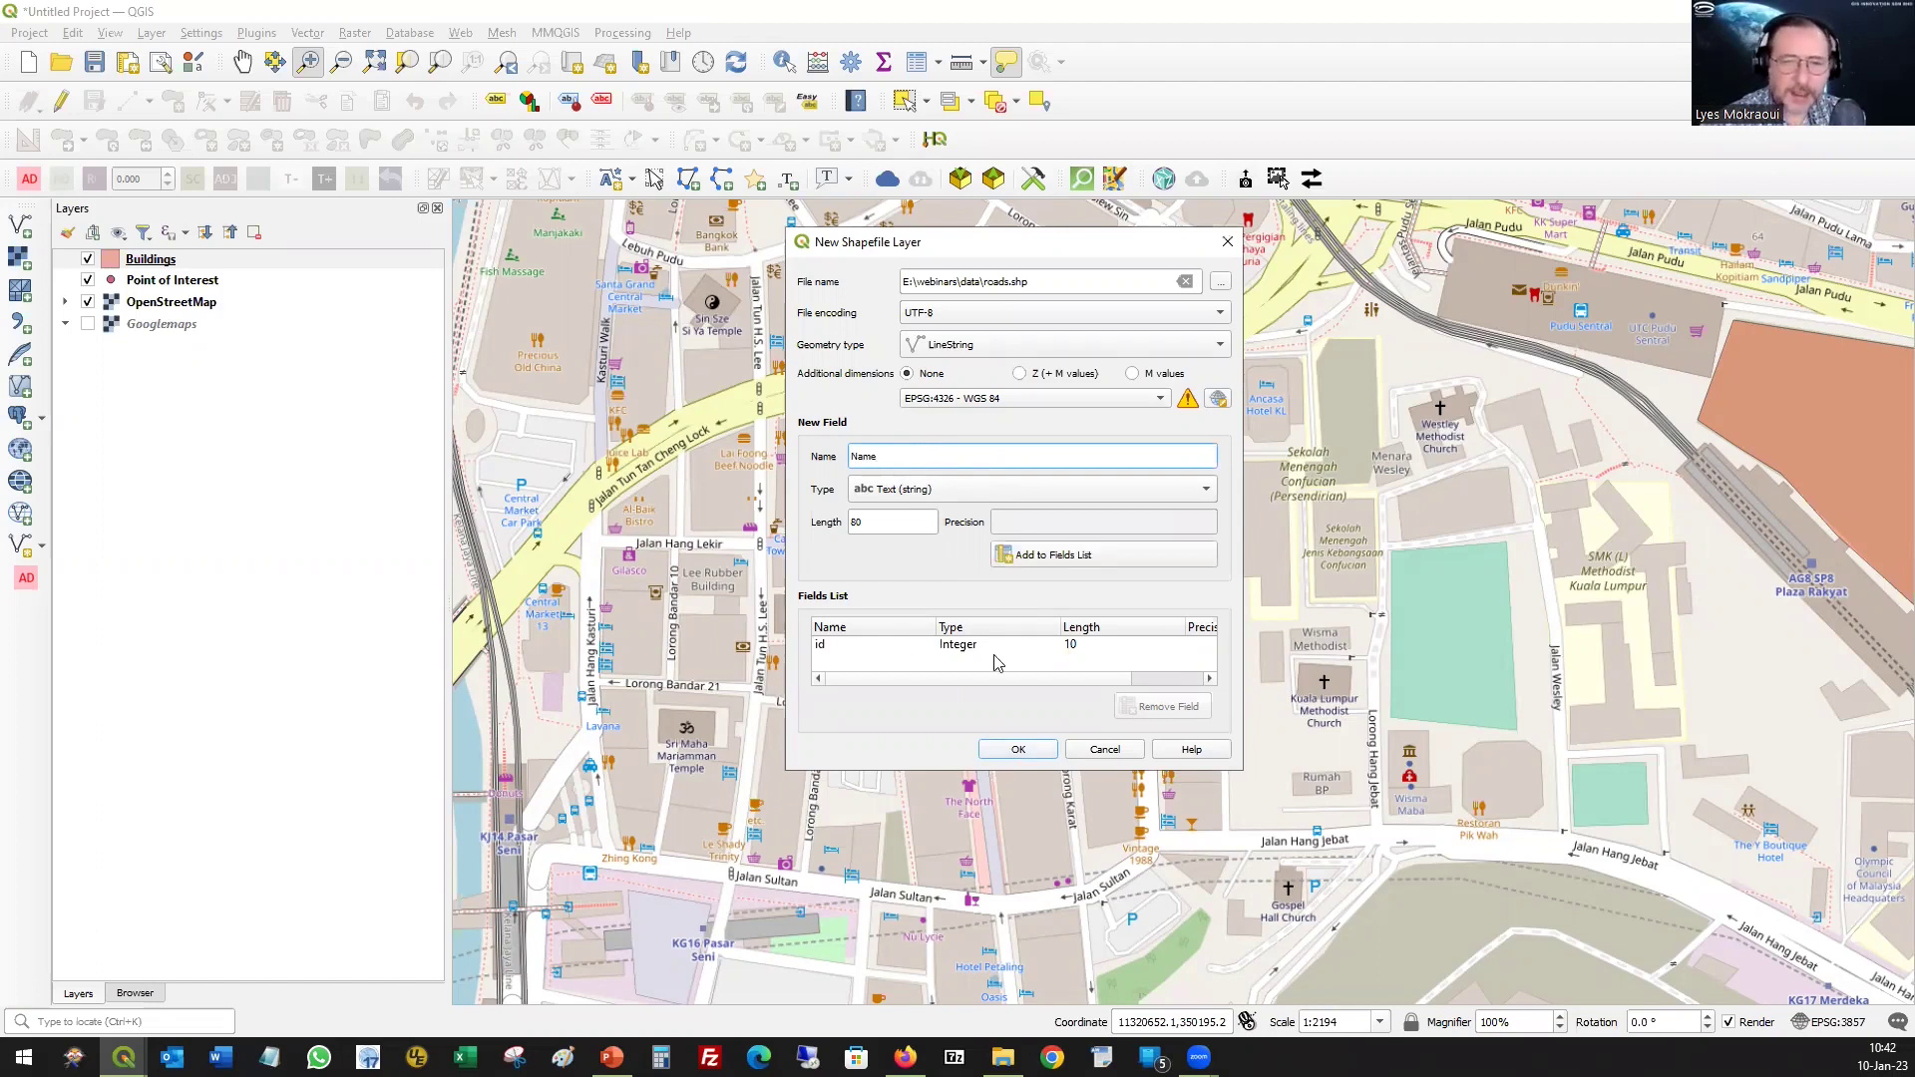
{"action": "left_click", "coordinate": [1060, 561]}
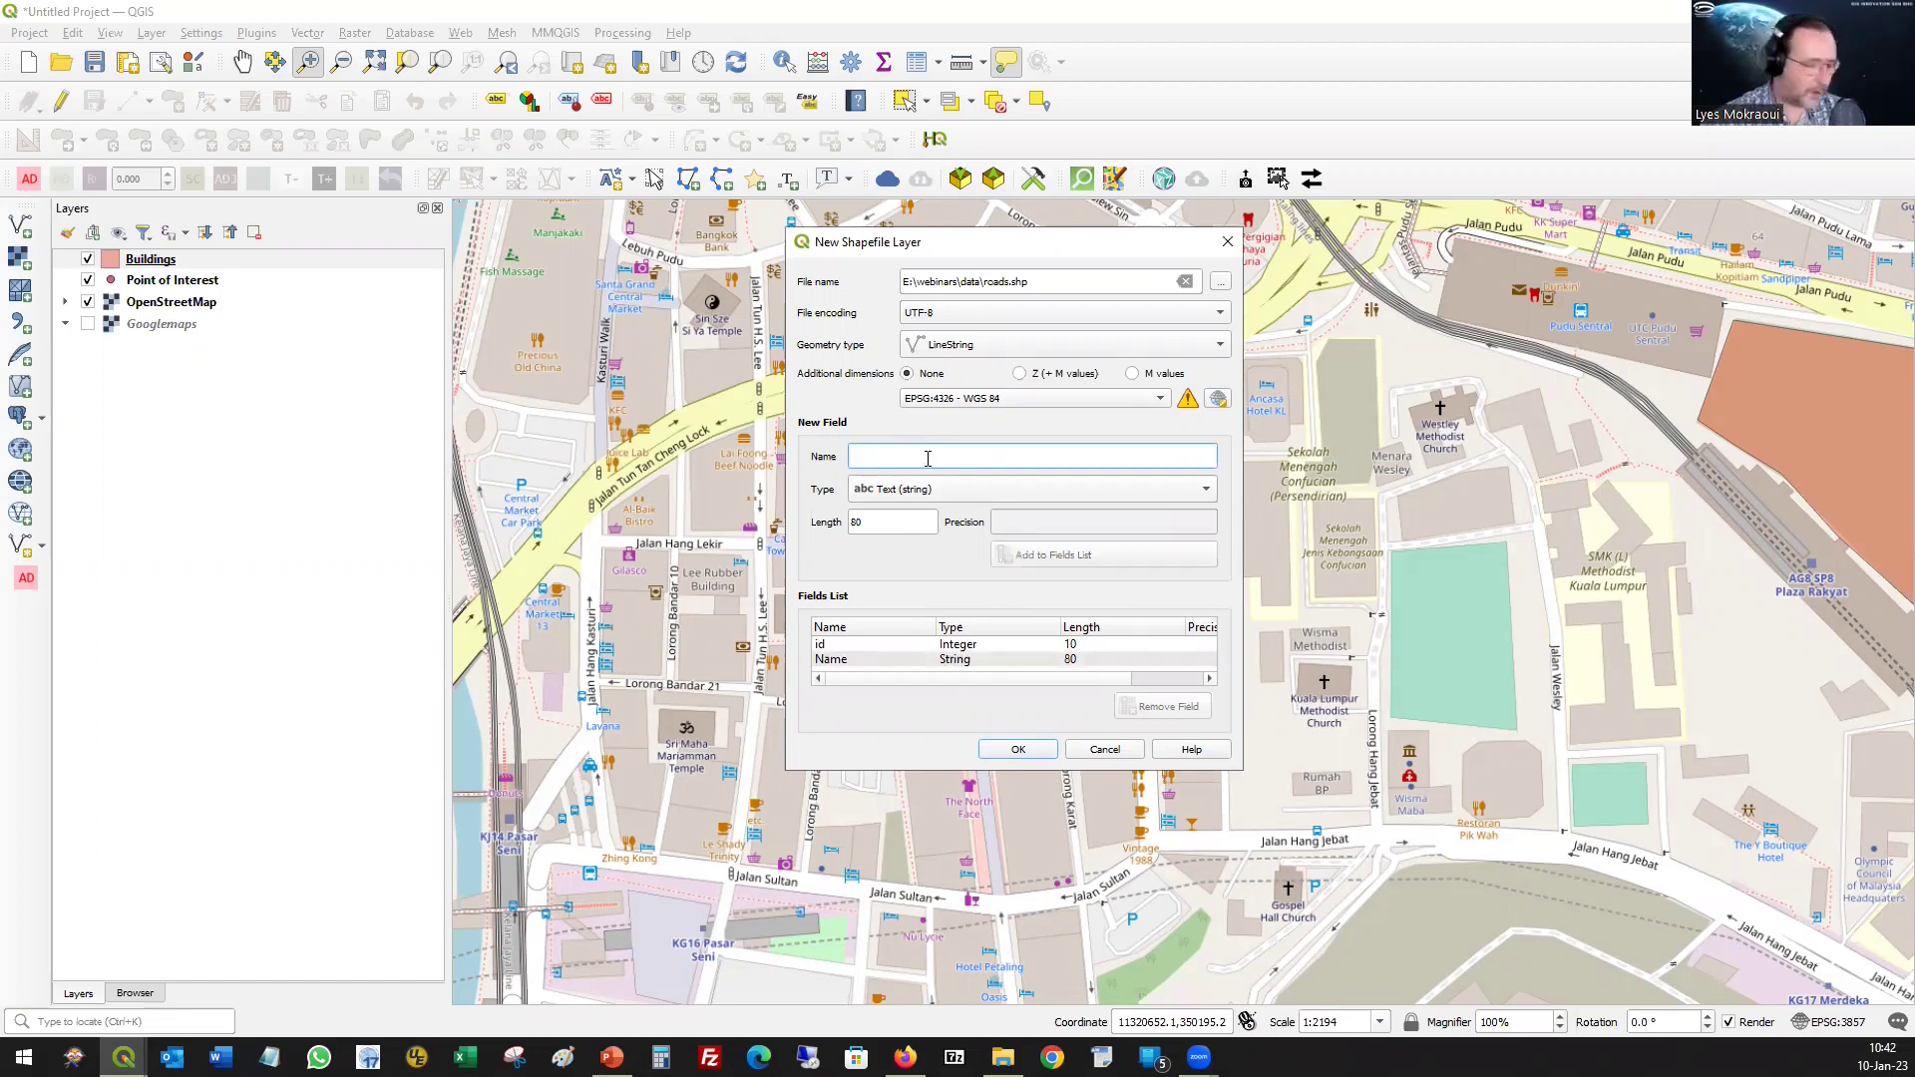
{"action": "type", "text": "Length"}
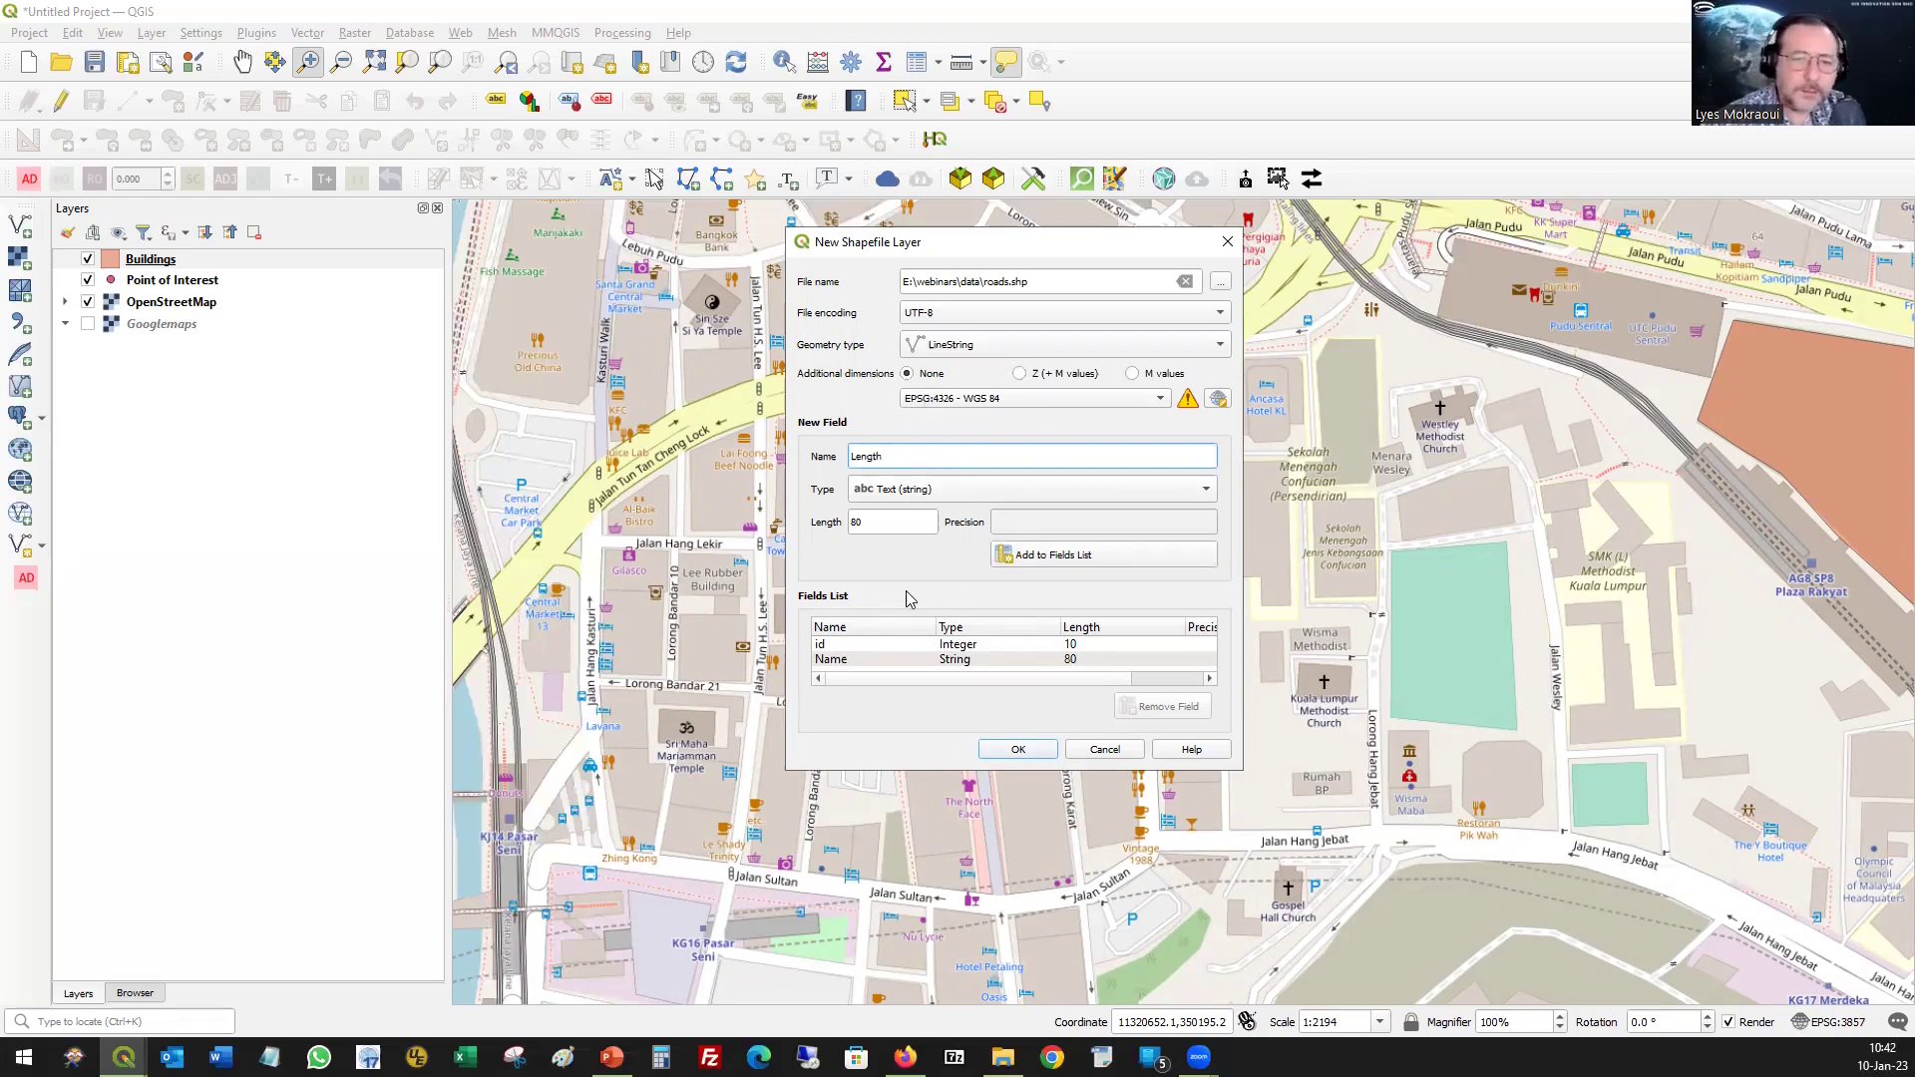
{"action": "left_click", "coordinate": [935, 491]}
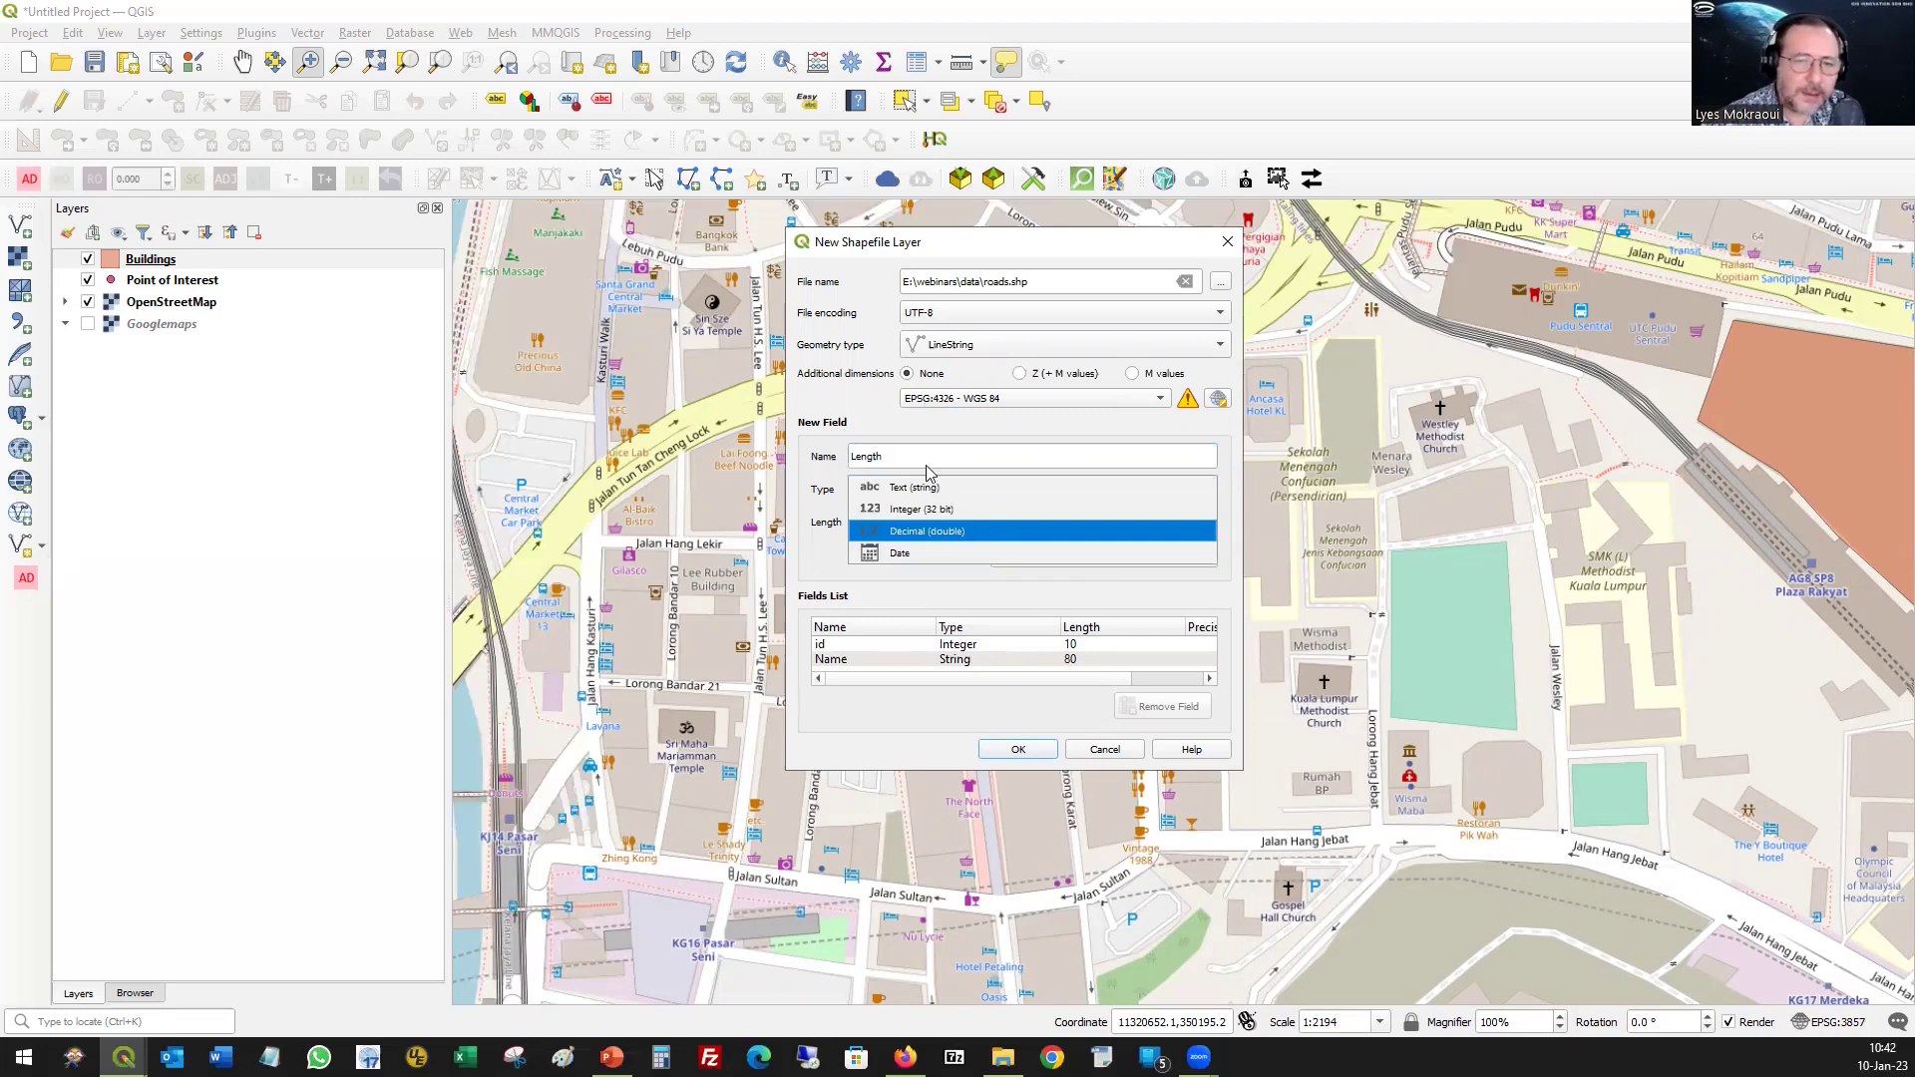
{"action": "left_click", "coordinate": [838, 407]}
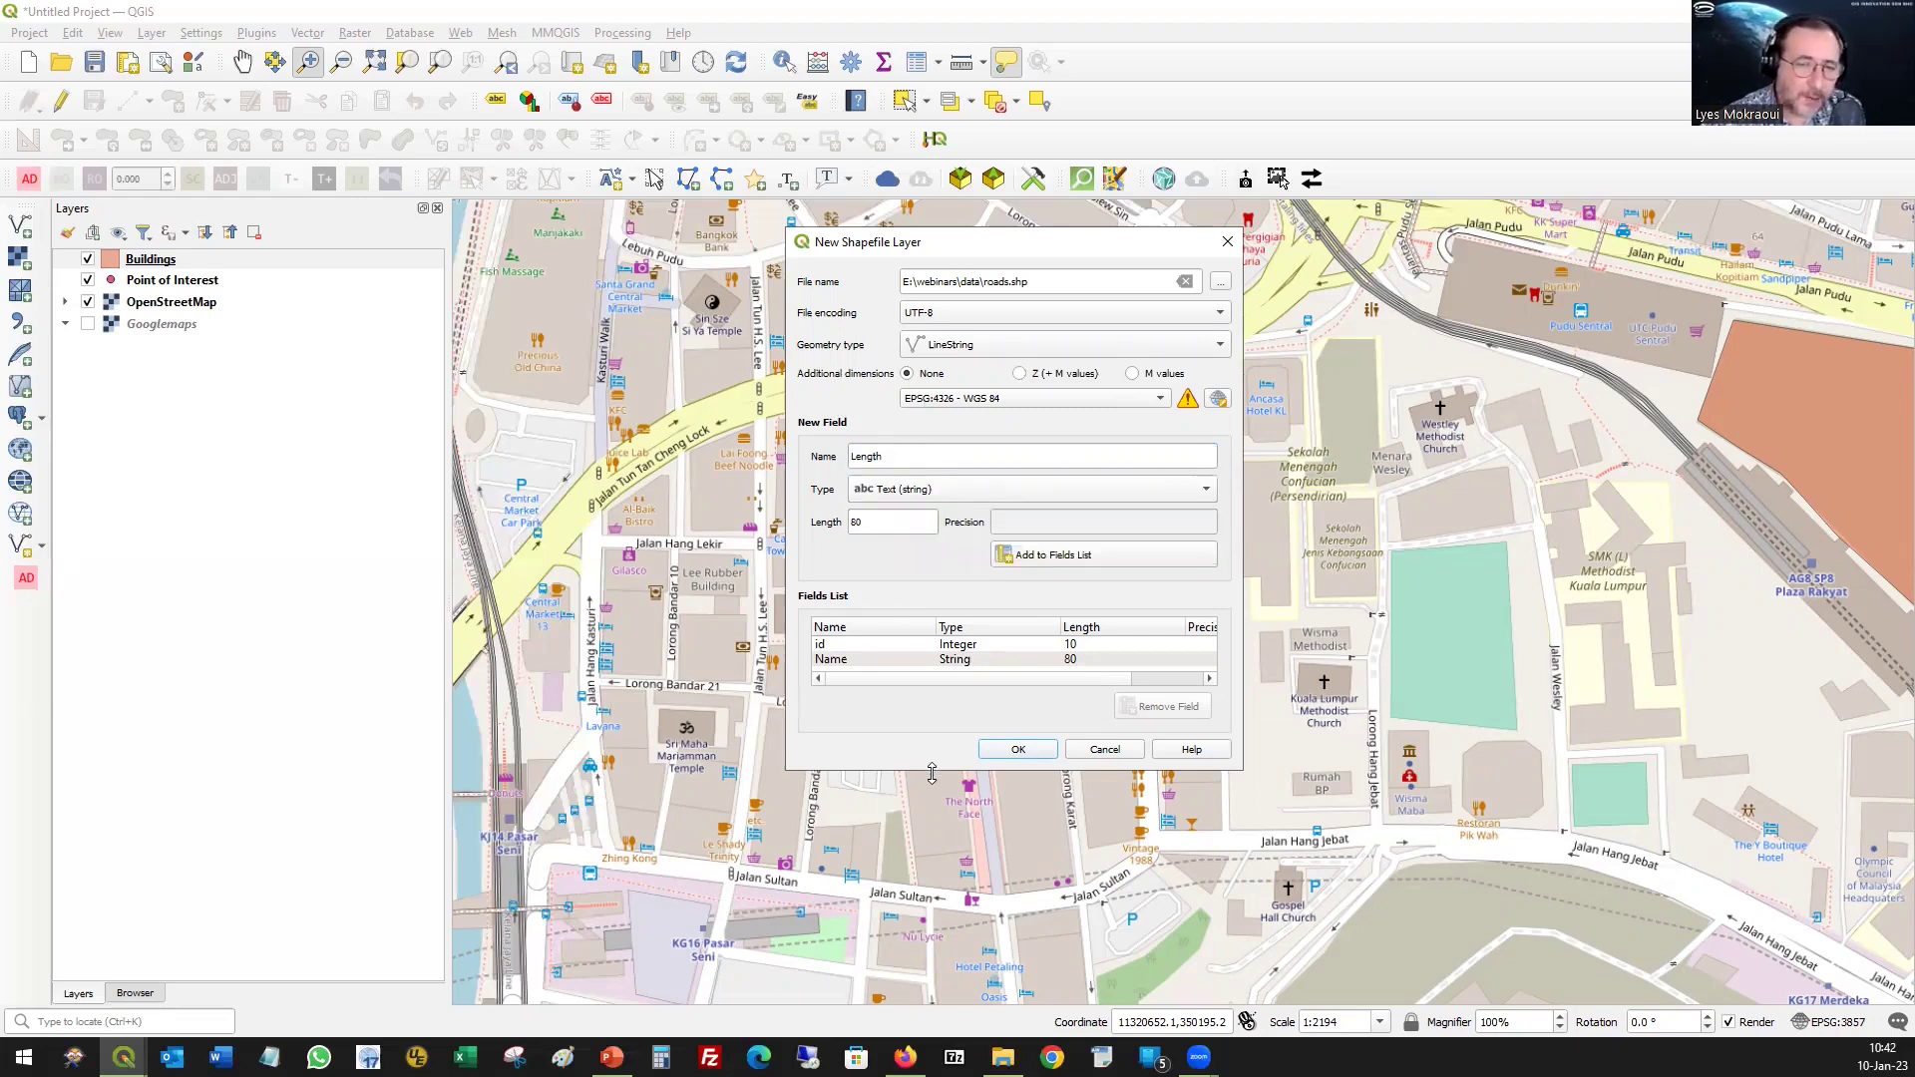
{"action": "left_click_drag", "start_coordinate": [932, 774], "coordinate": [929, 883]}
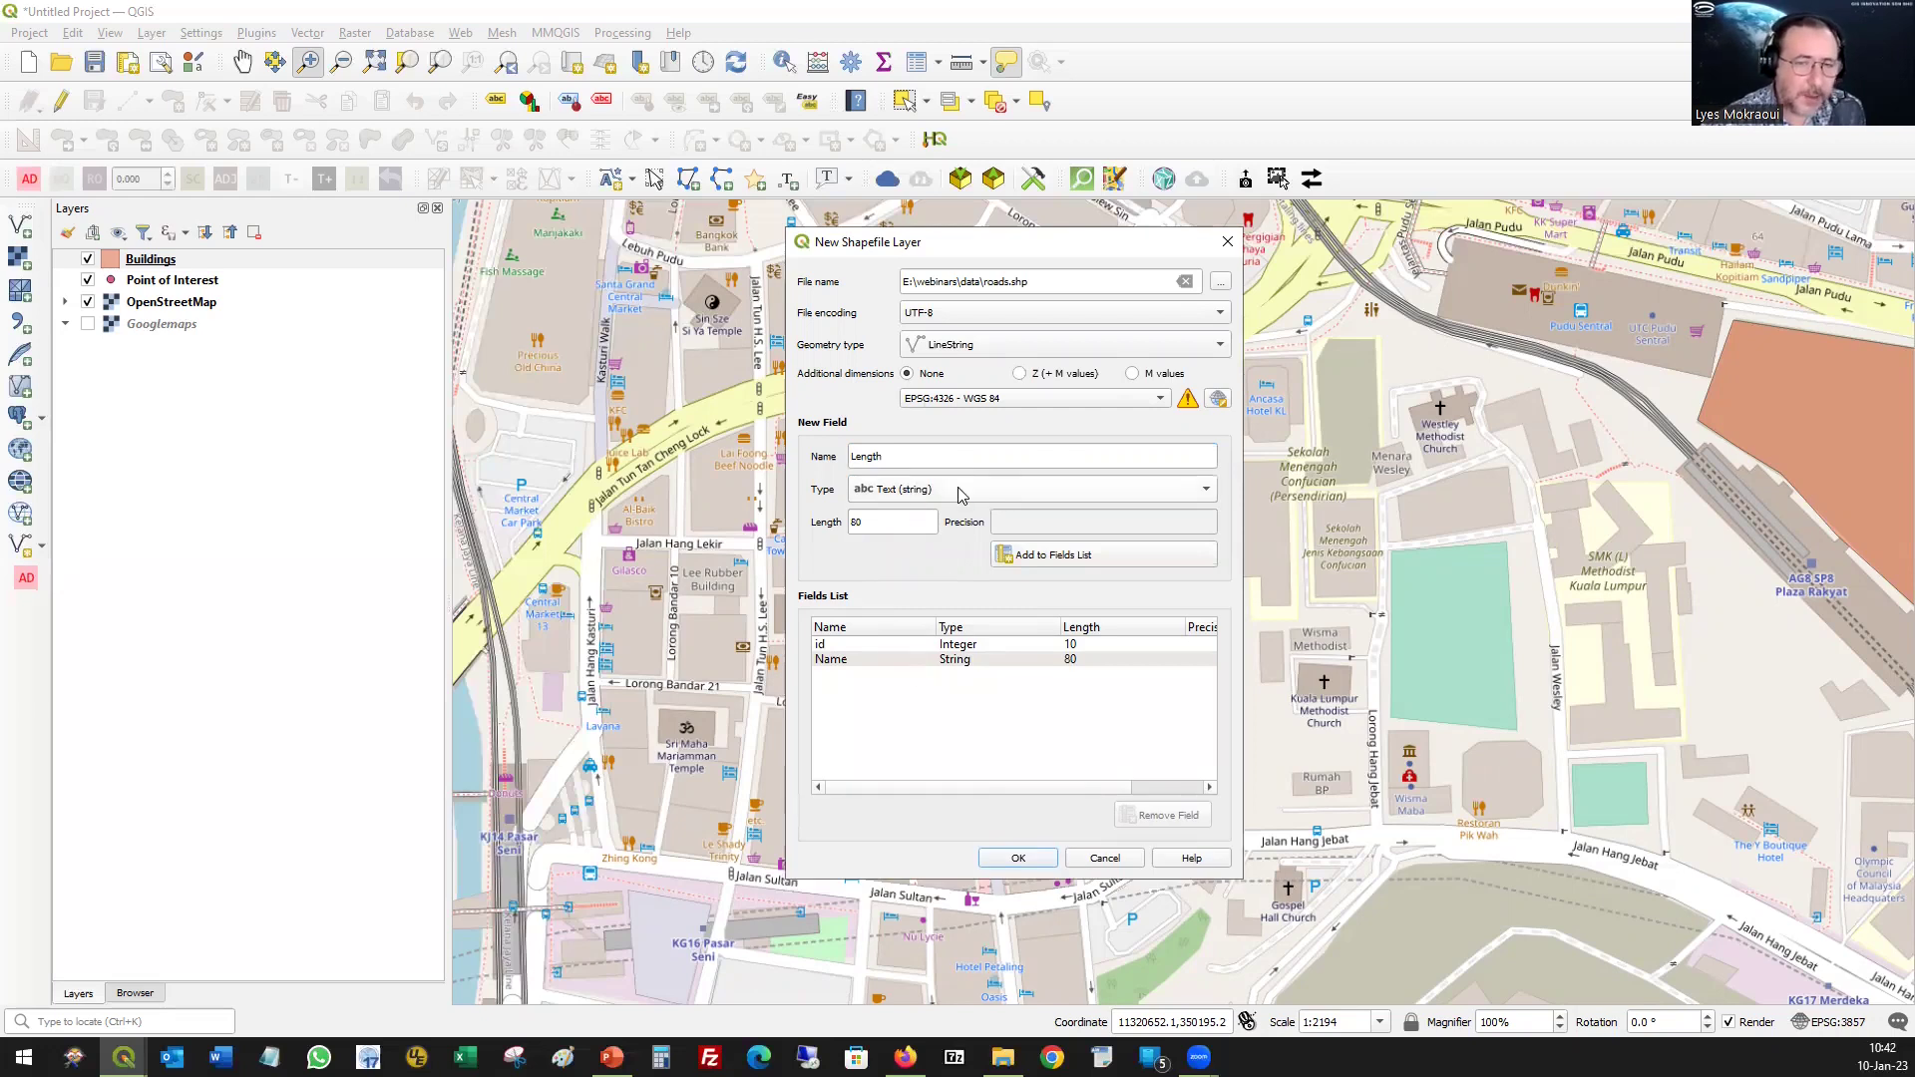
{"action": "left_click", "coordinate": [1048, 561]}
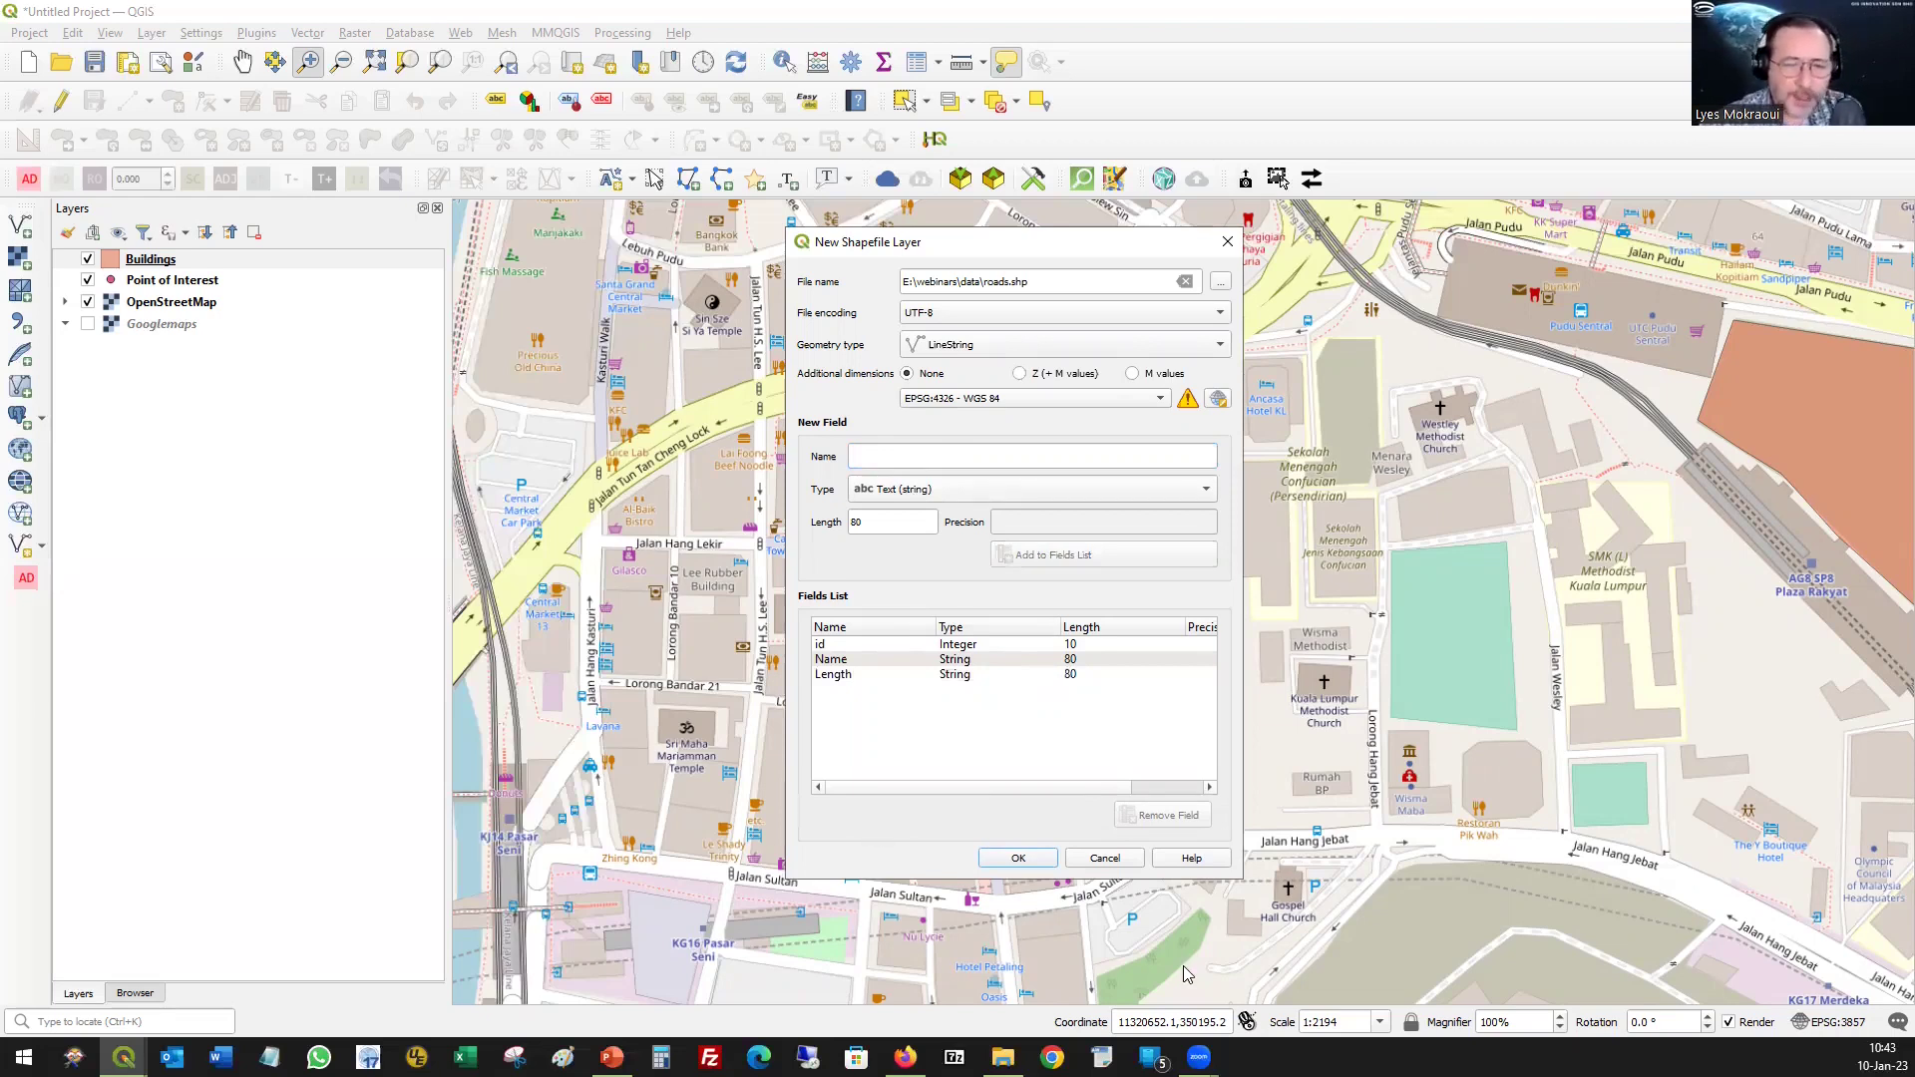
{"action": "left_click", "coordinate": [837, 678]}
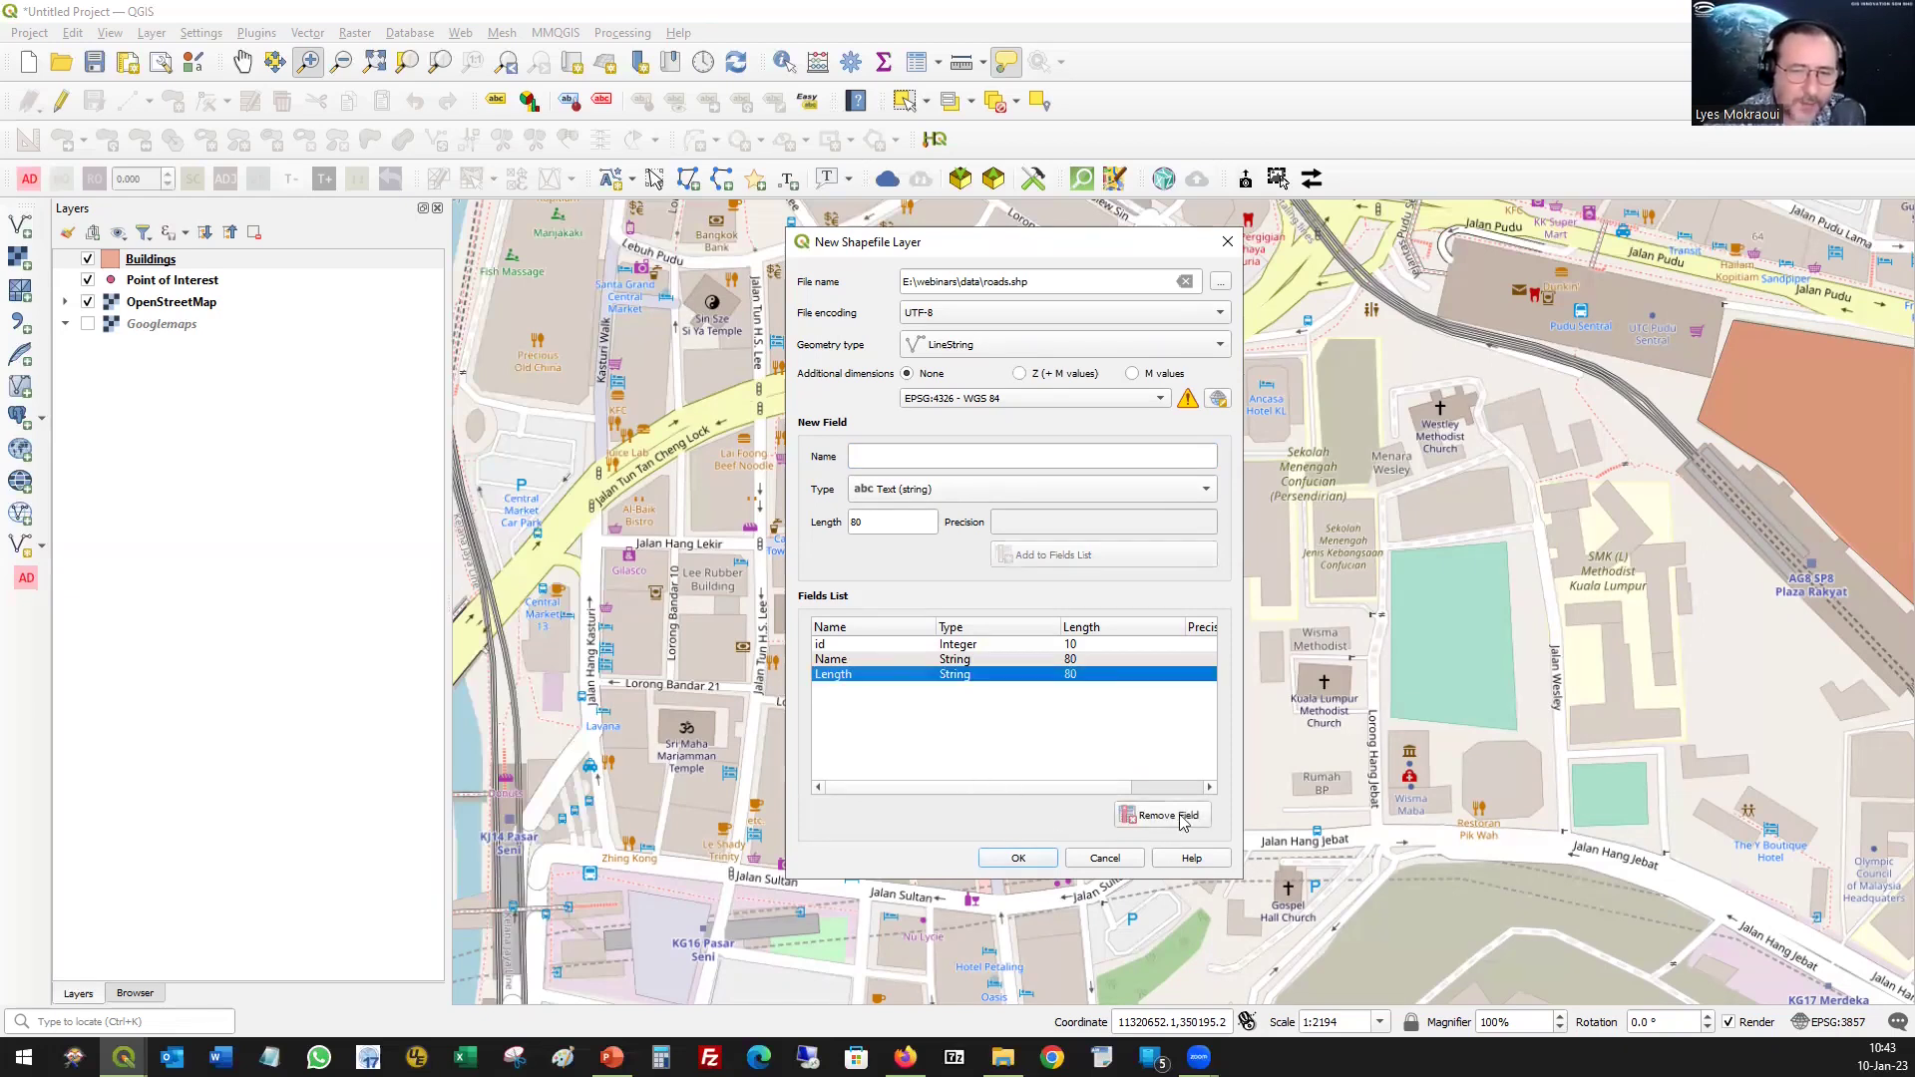
{"action": "left_click", "coordinate": [1182, 818]}
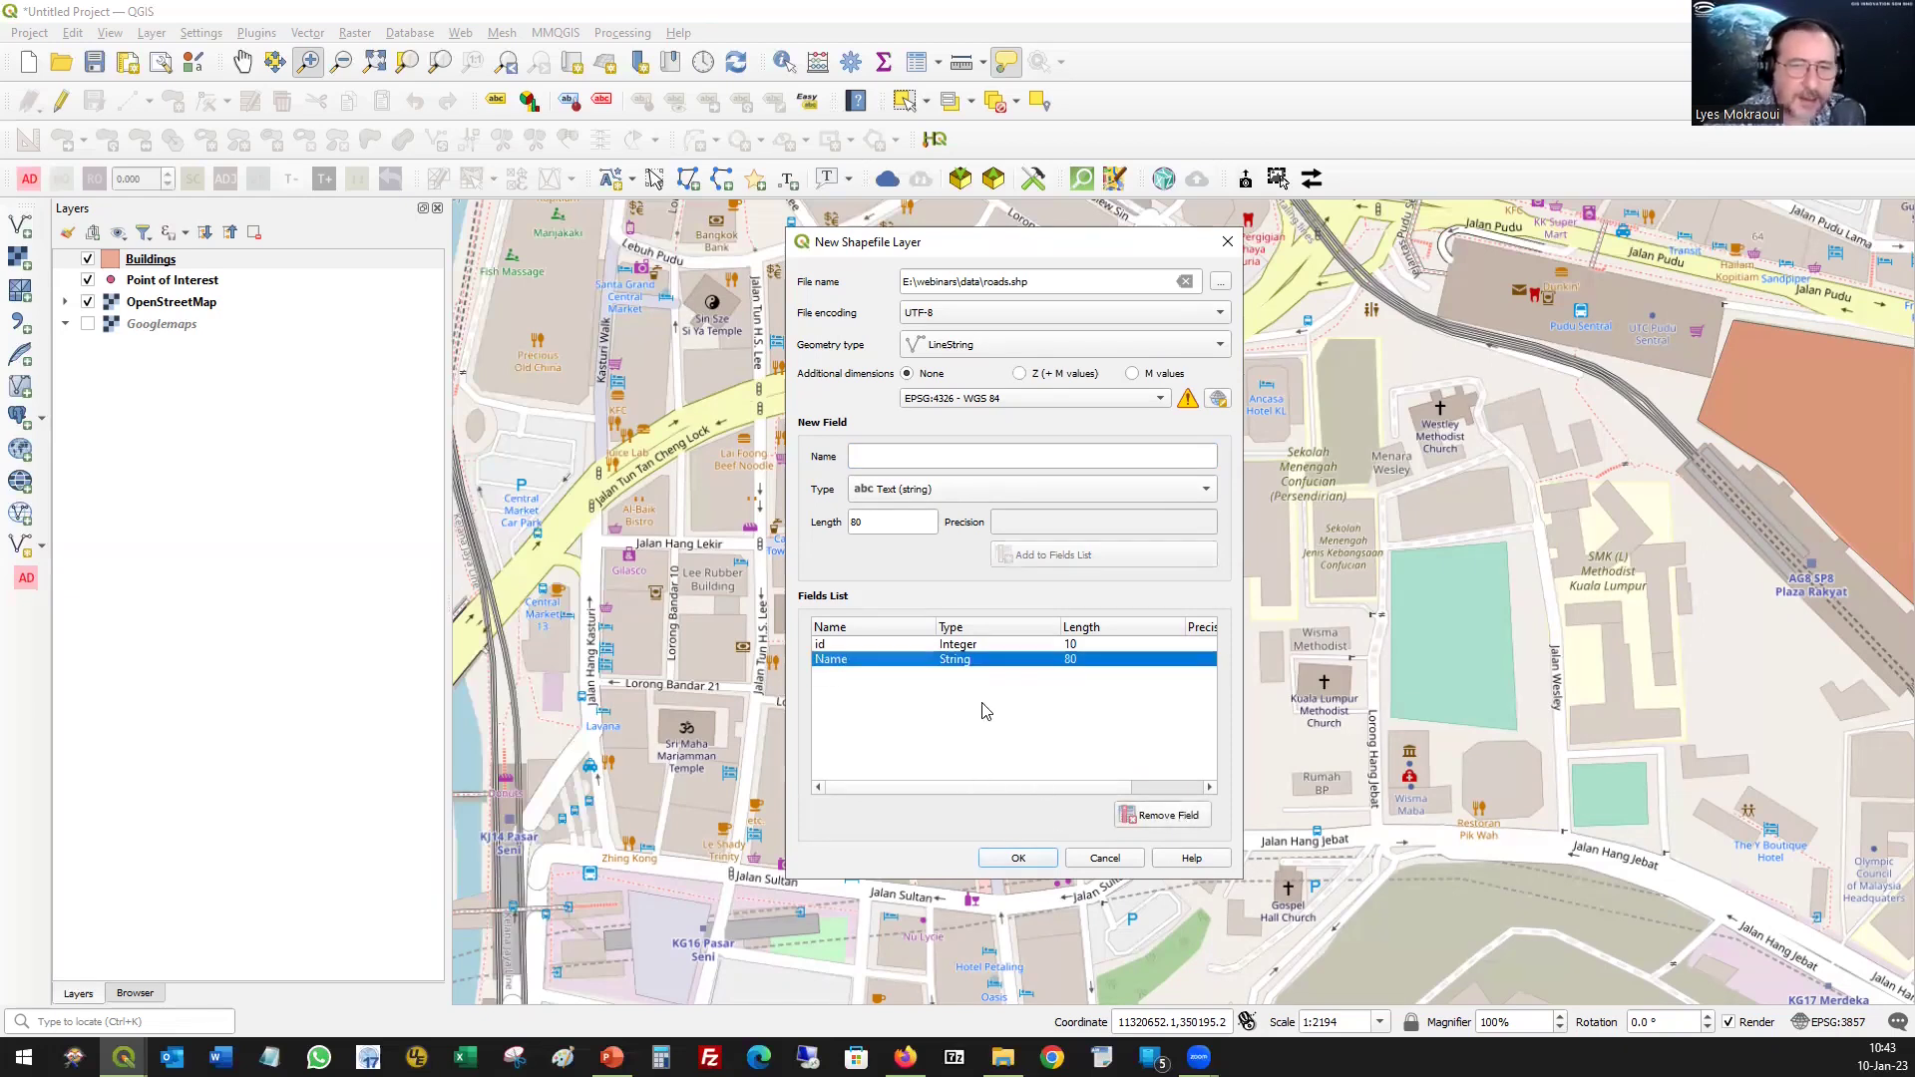
- Add a Decimal (double) field called Length with precision 2 and create the roads layer
{"action": "left_click", "coordinate": [880, 460]}
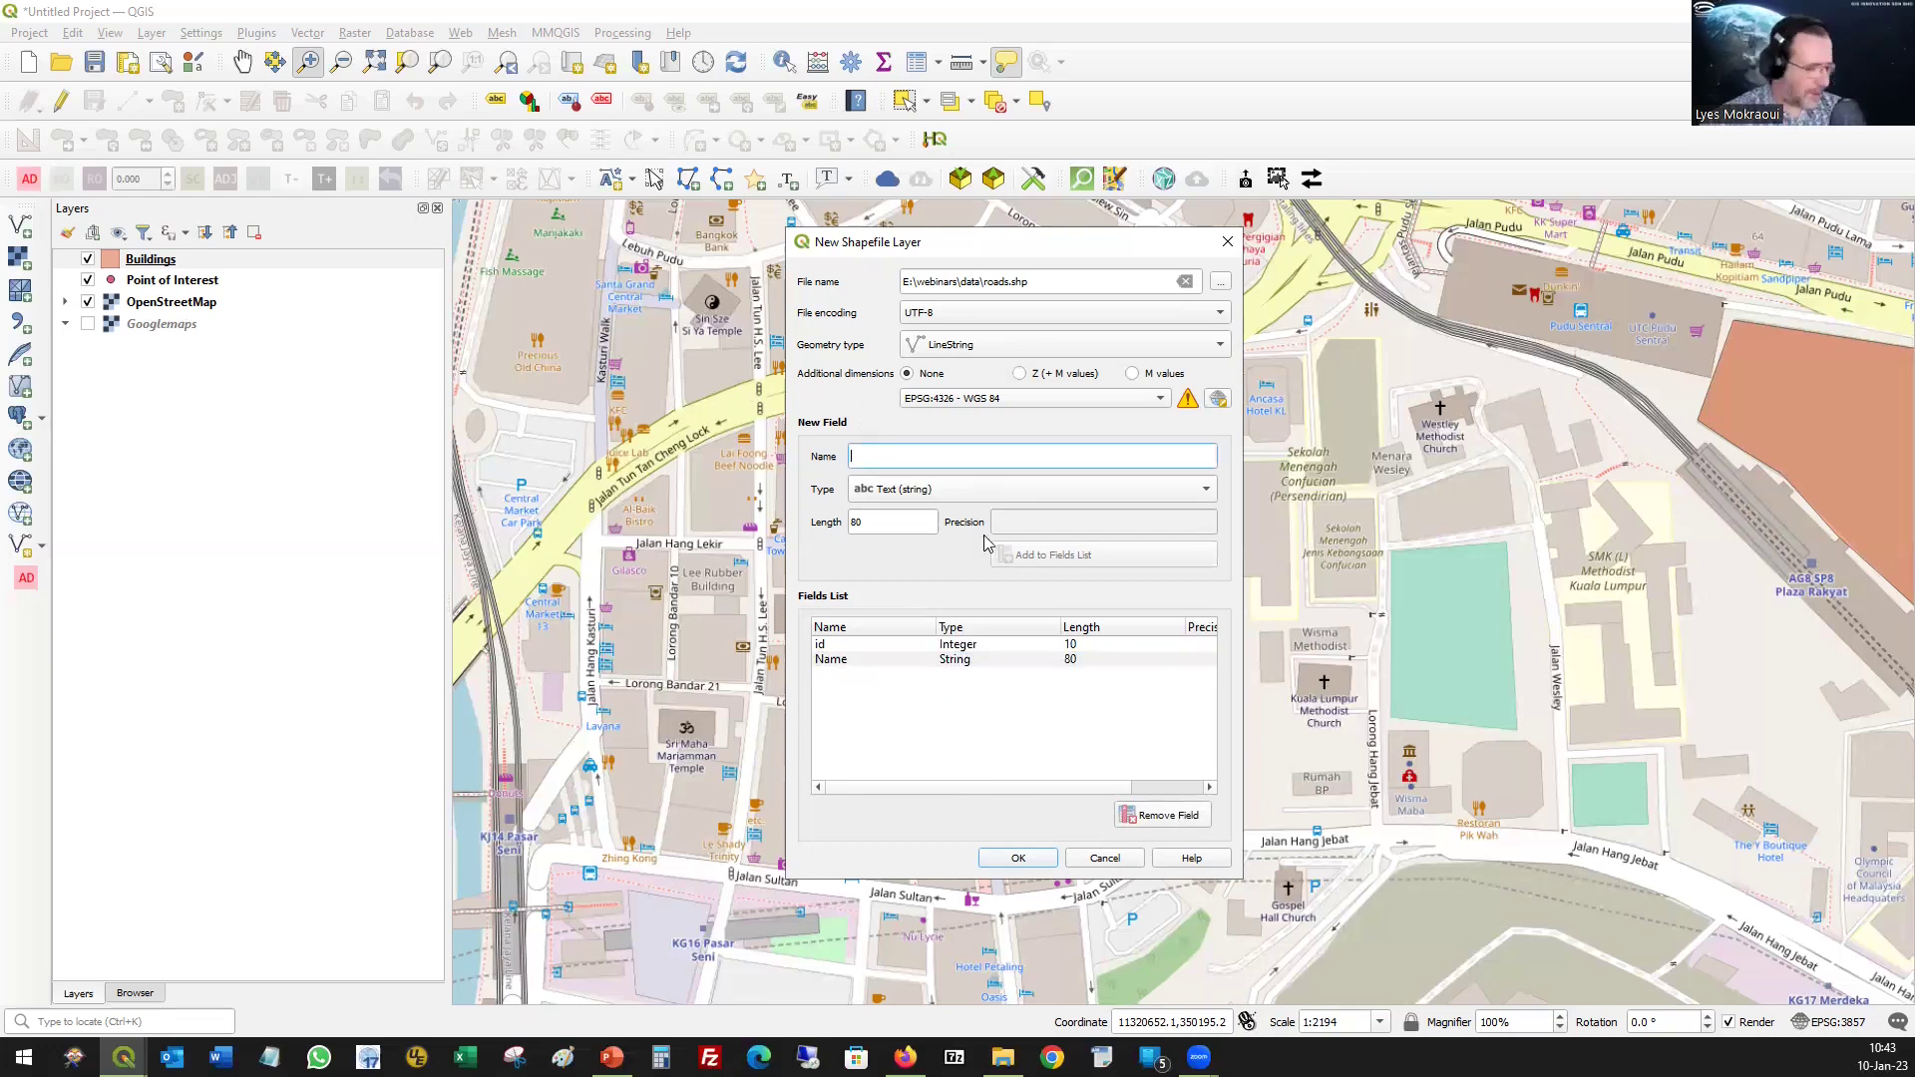
{"action": "type", "text": "Length"}
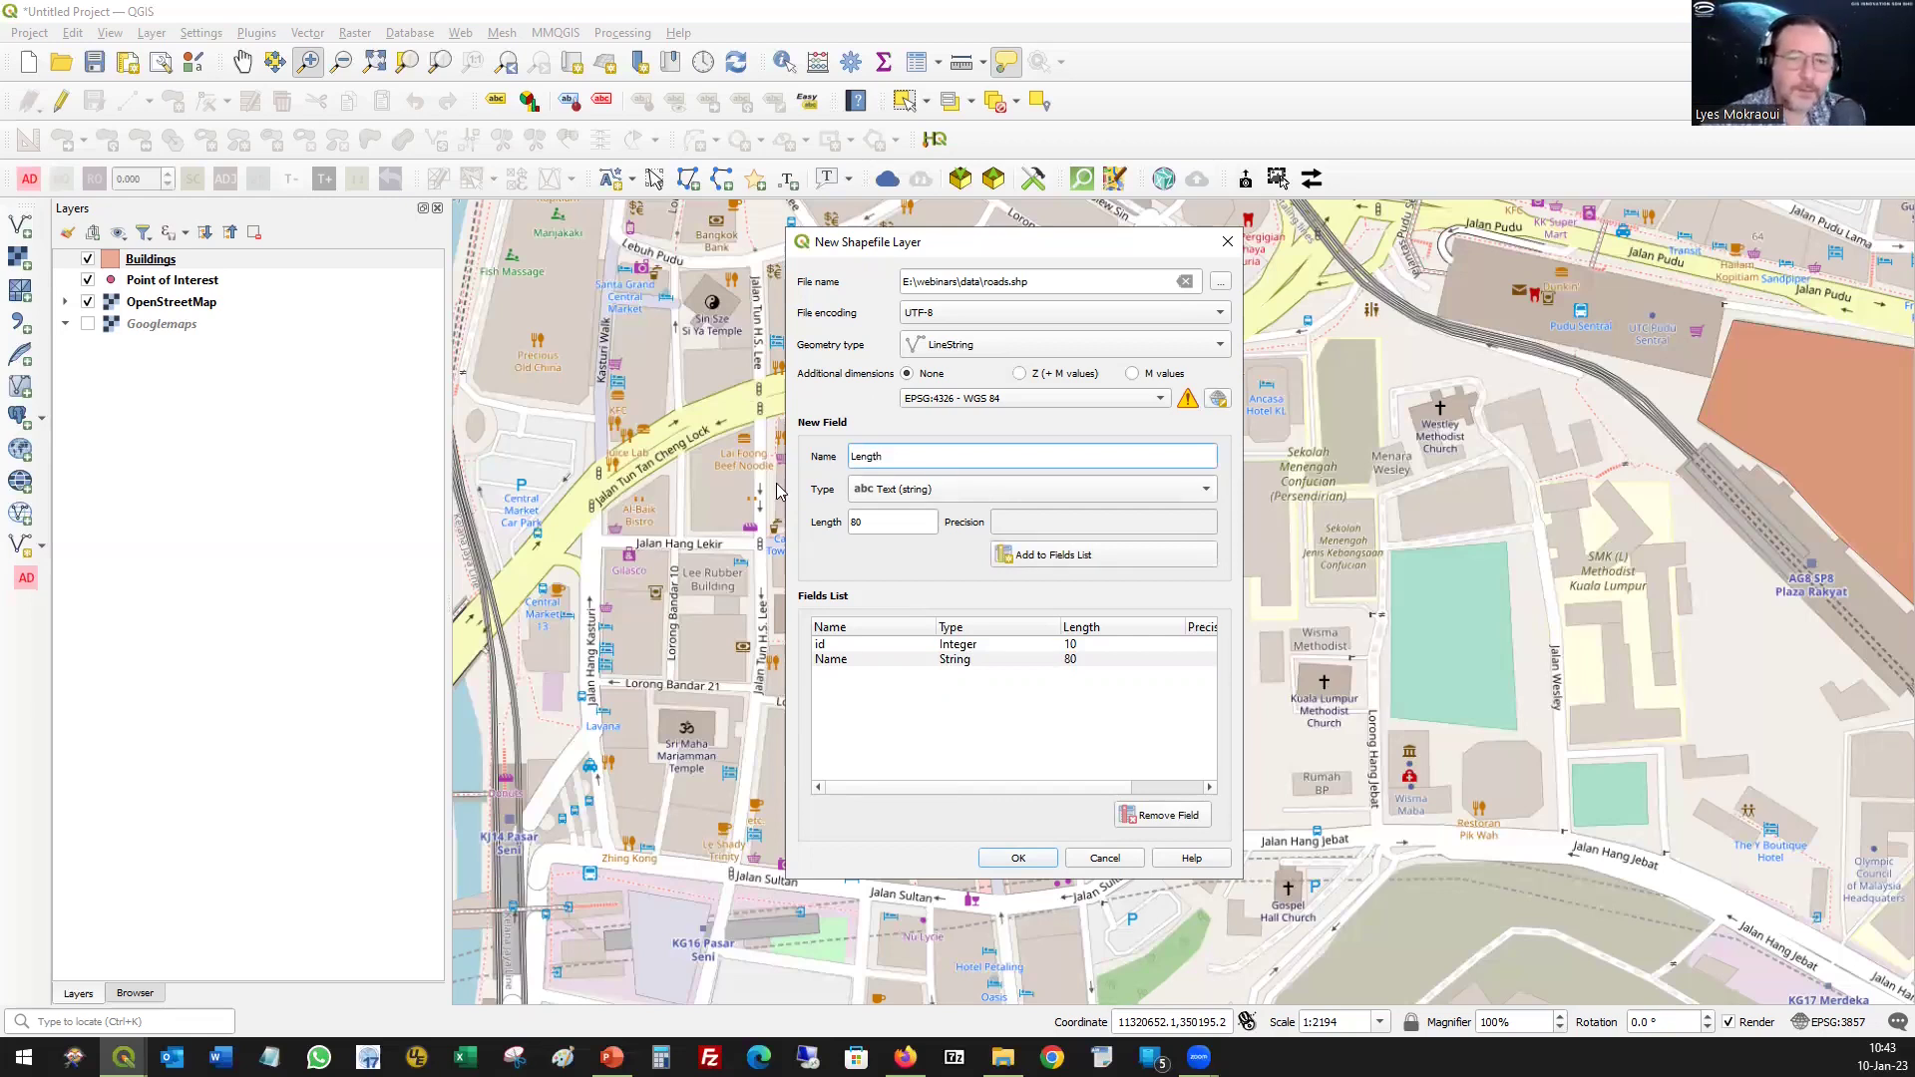
{"action": "left_click", "coordinate": [938, 490]}
{"action": "left_click", "coordinate": [937, 490]}
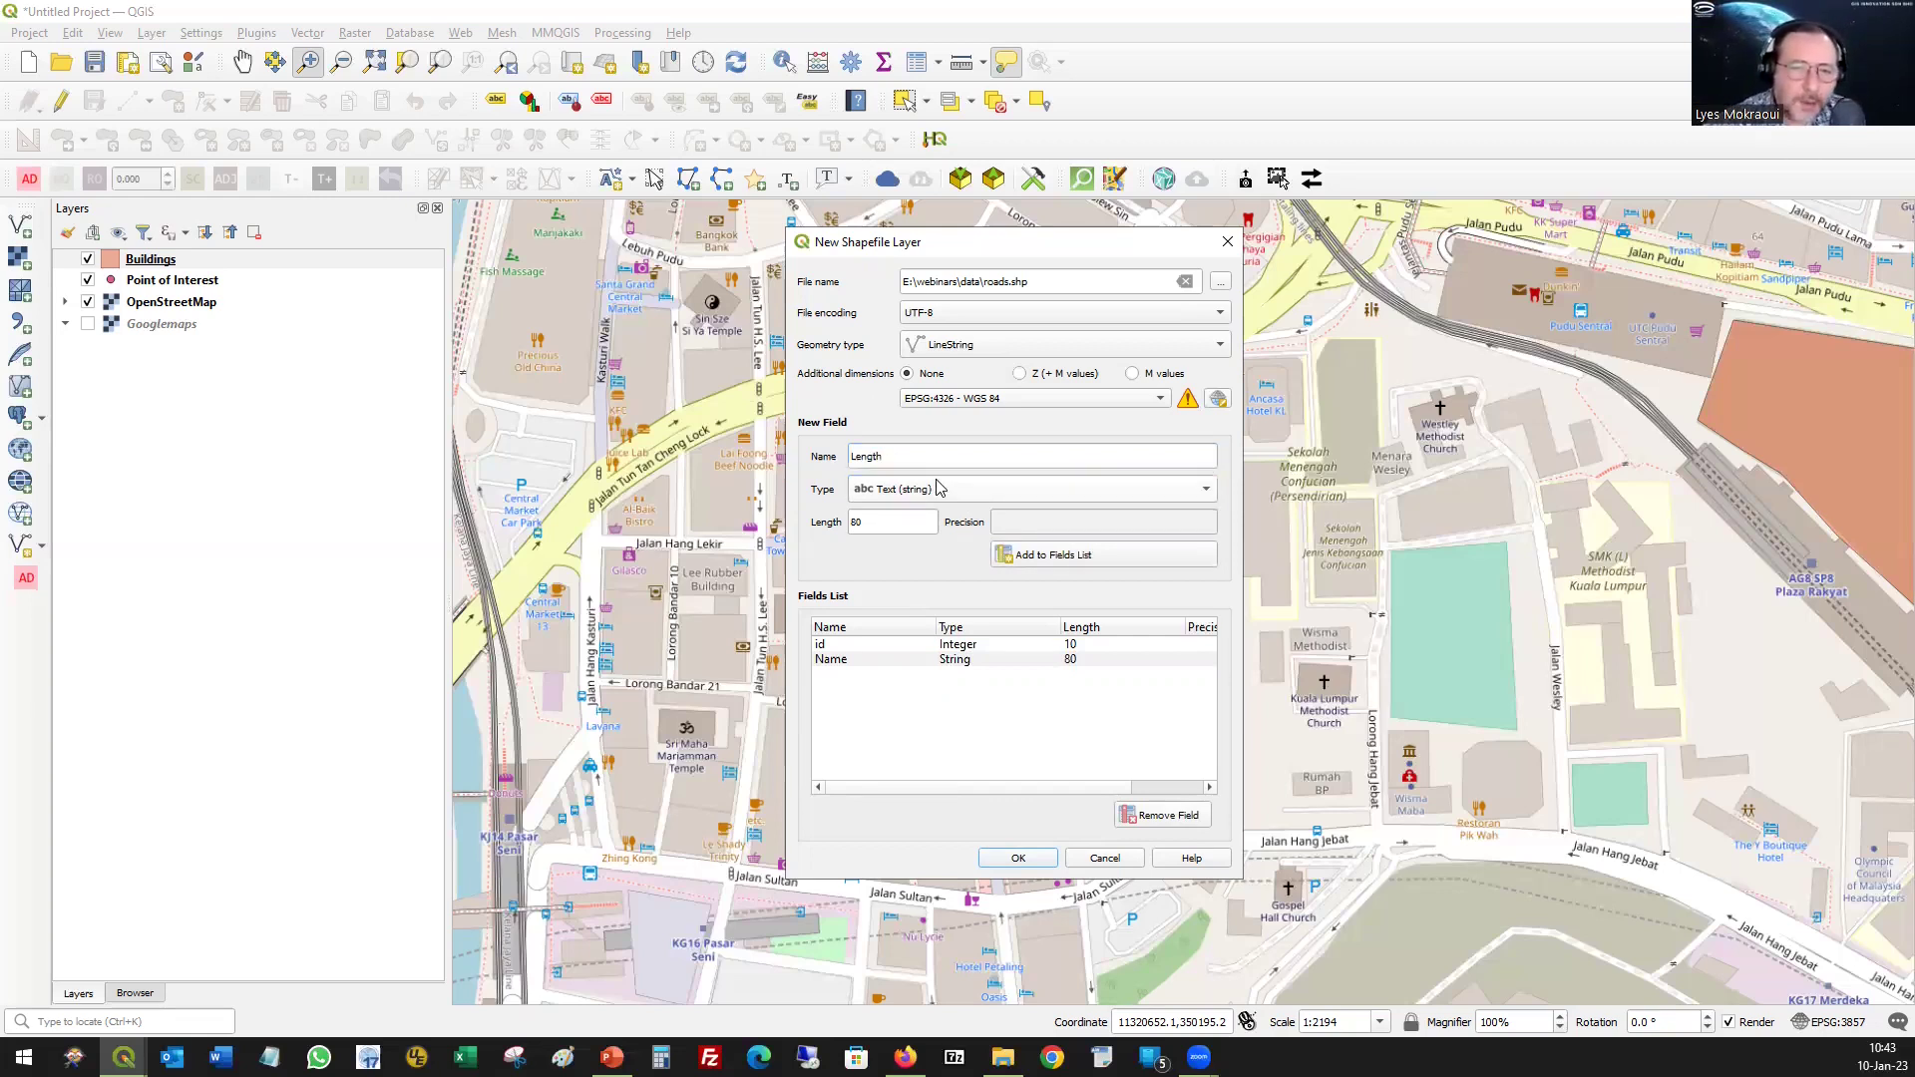
{"action": "left_click", "coordinate": [918, 497]}
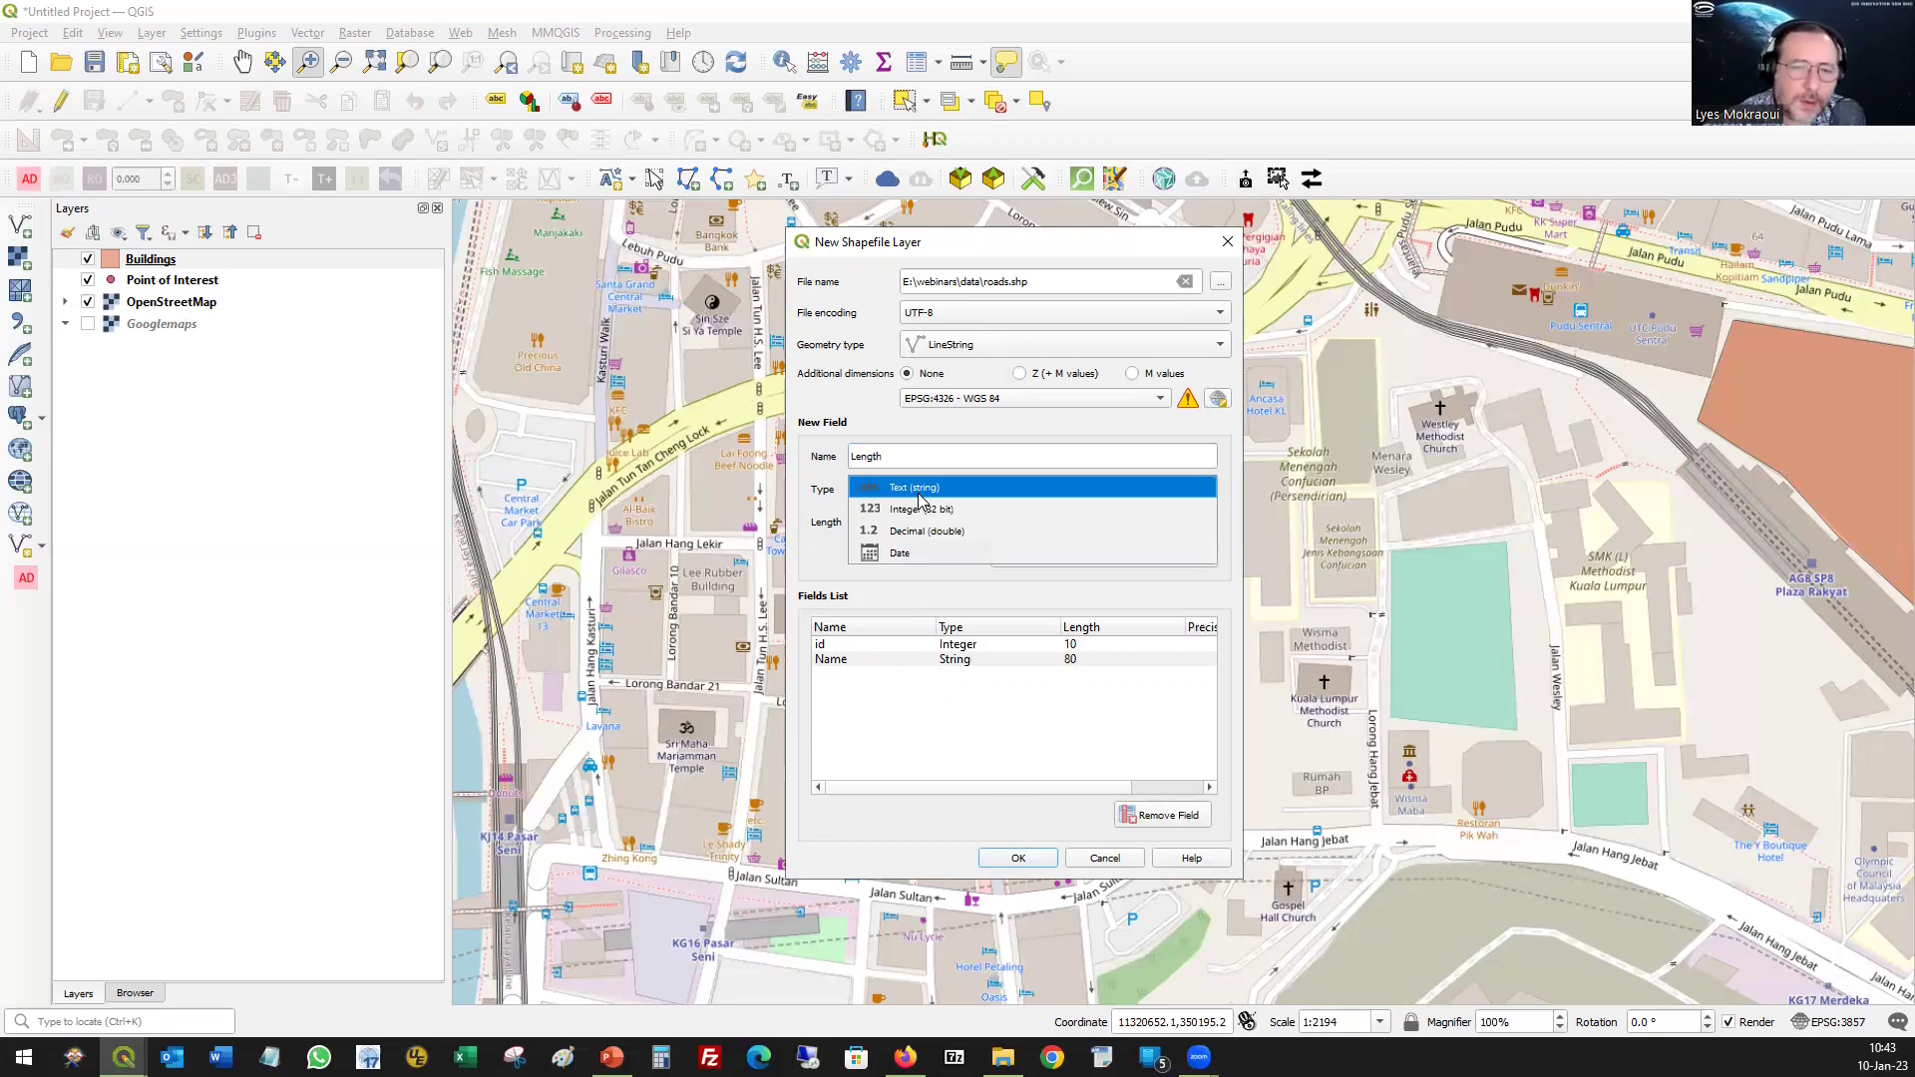
{"action": "left_click", "coordinate": [953, 536]}
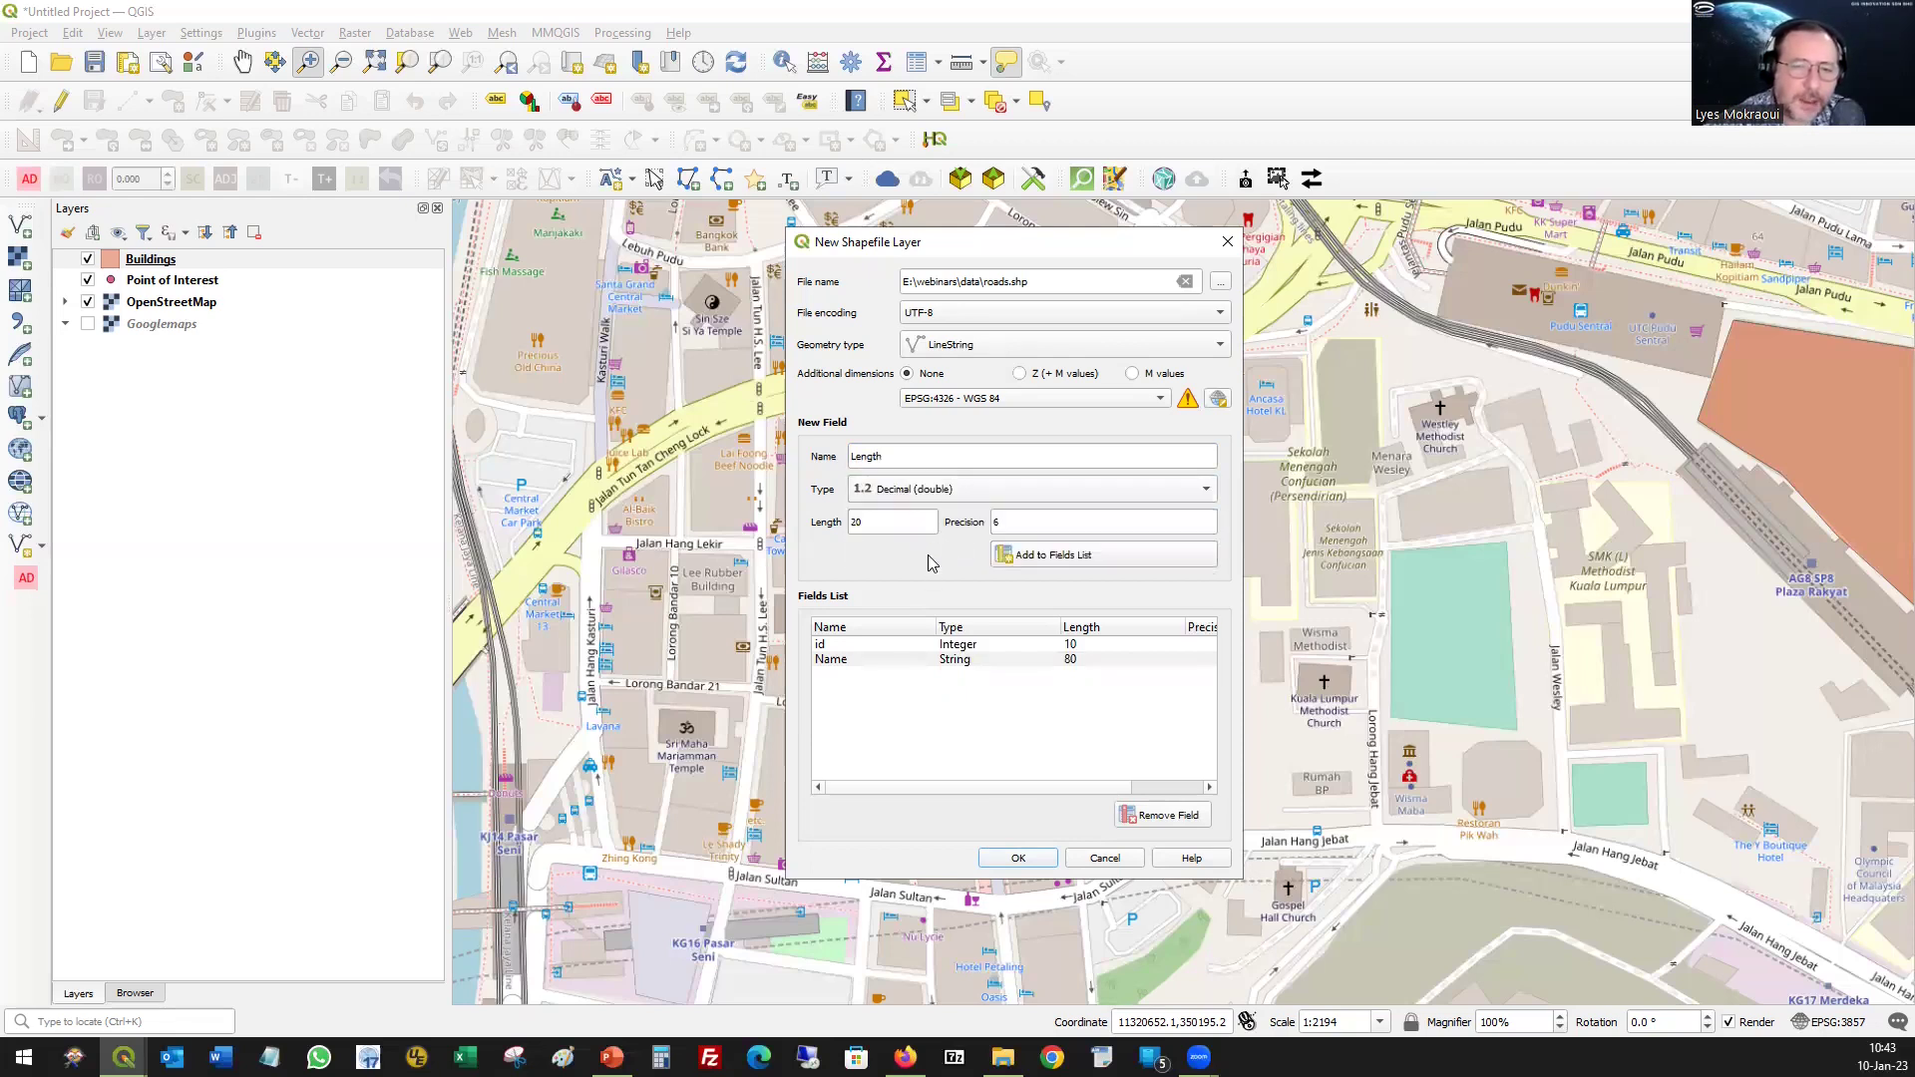
{"action": "double_click", "coordinate": [1025, 518]}
{"action": "type", "text": "2"}
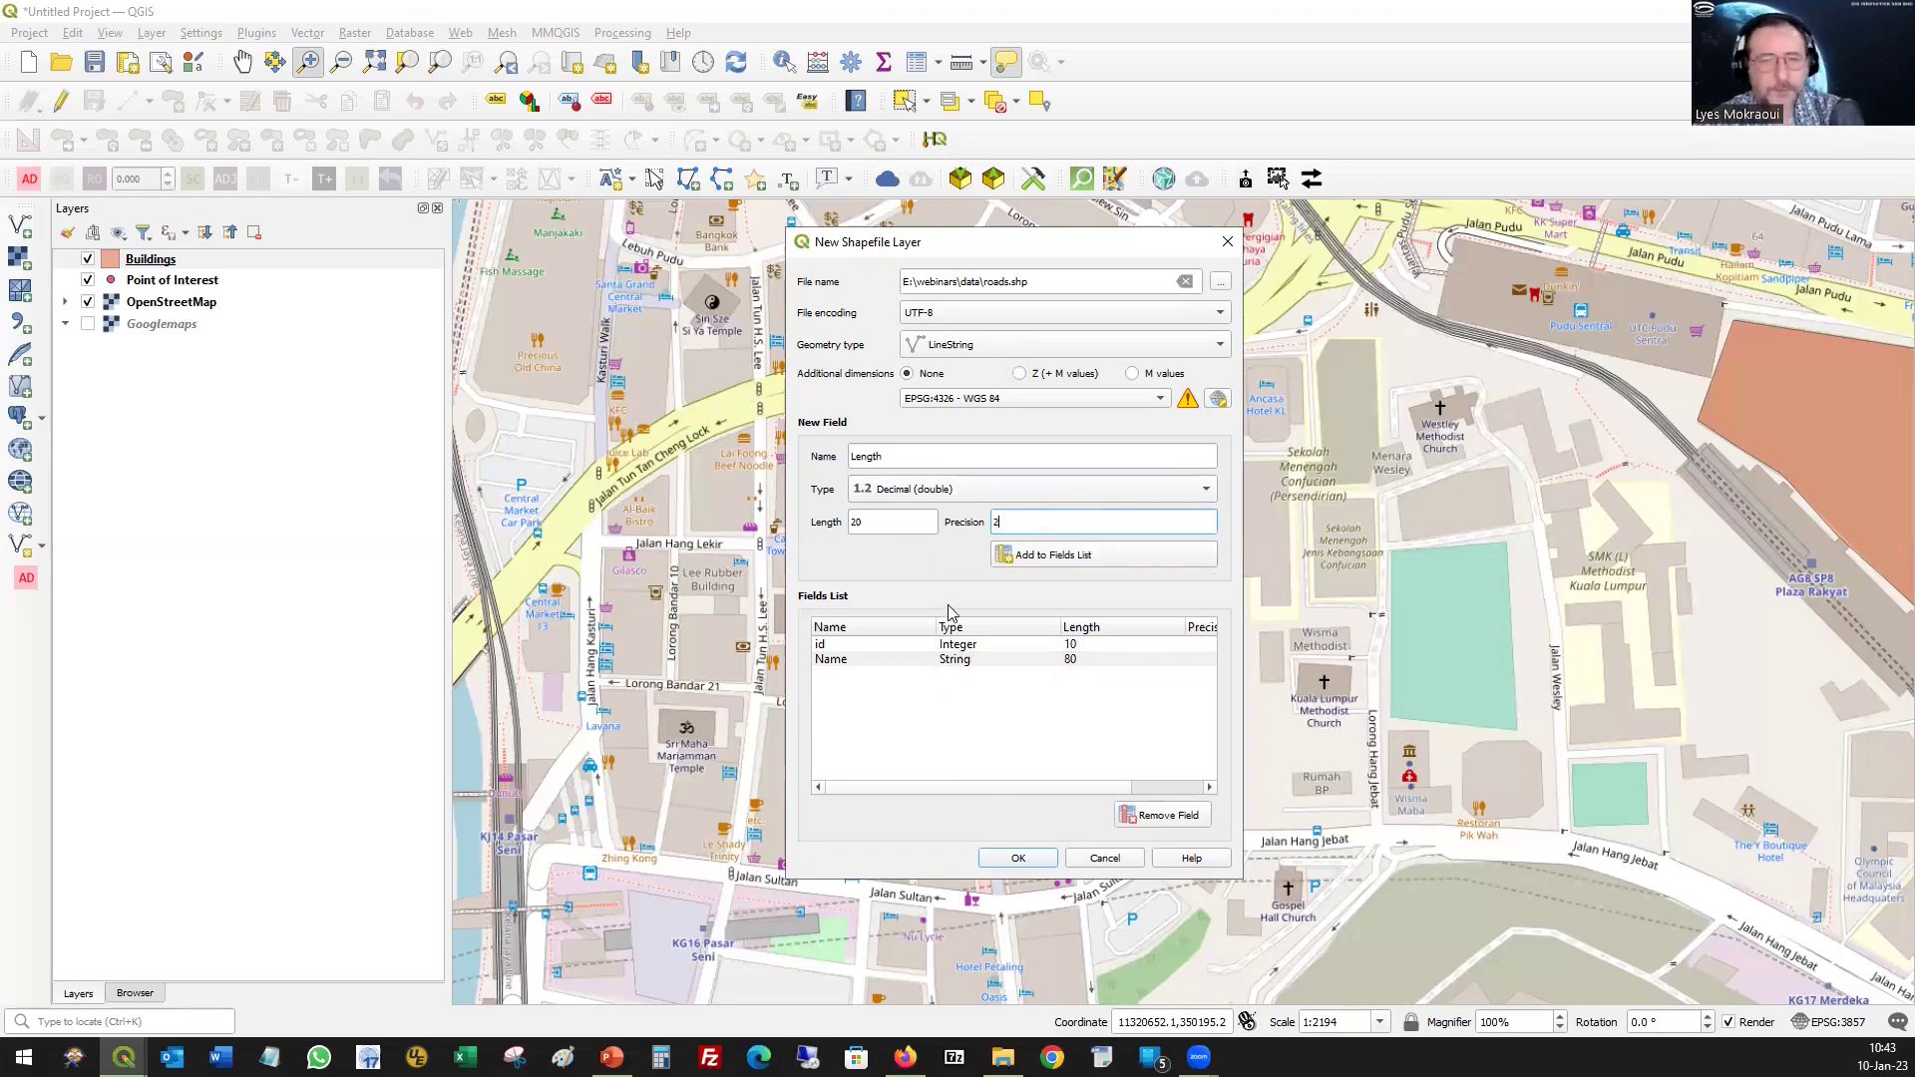
{"action": "left_click", "coordinate": [1069, 565]}
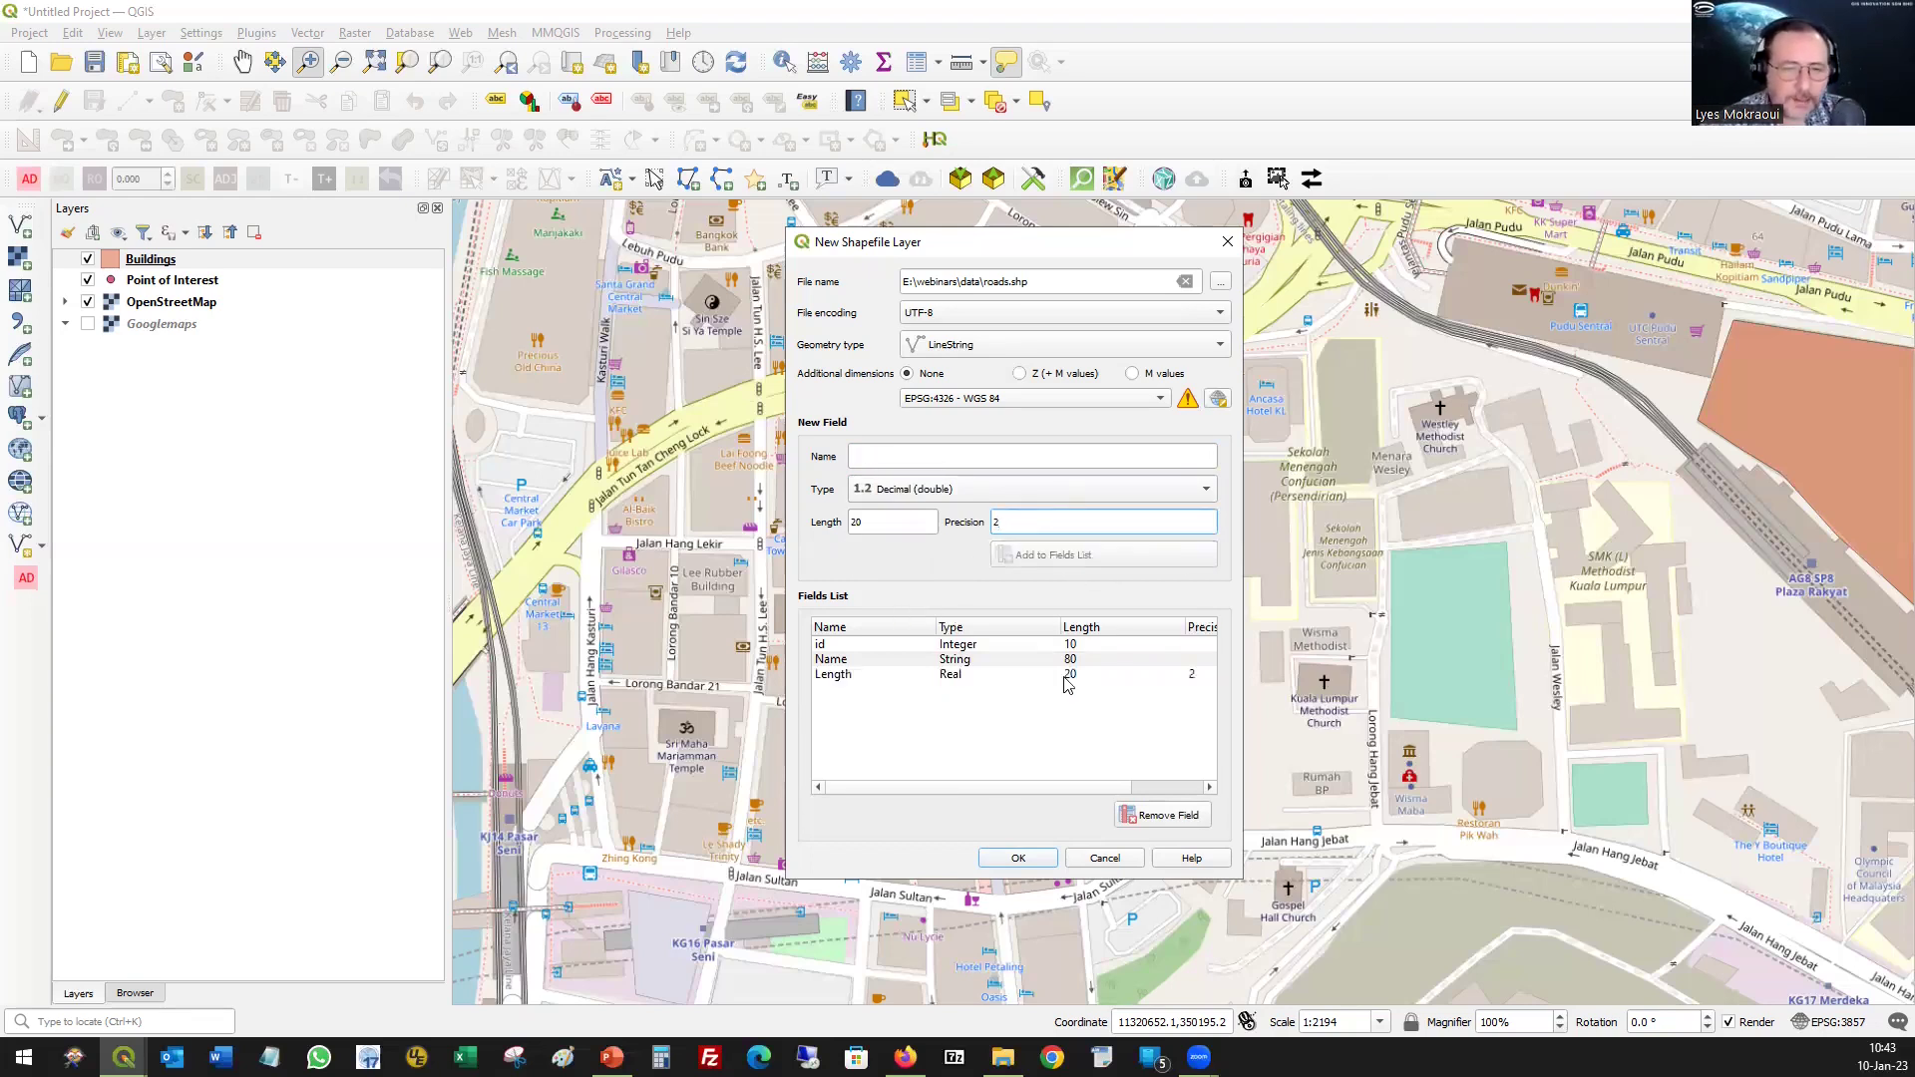
{"action": "left_click", "coordinate": [1019, 860]}
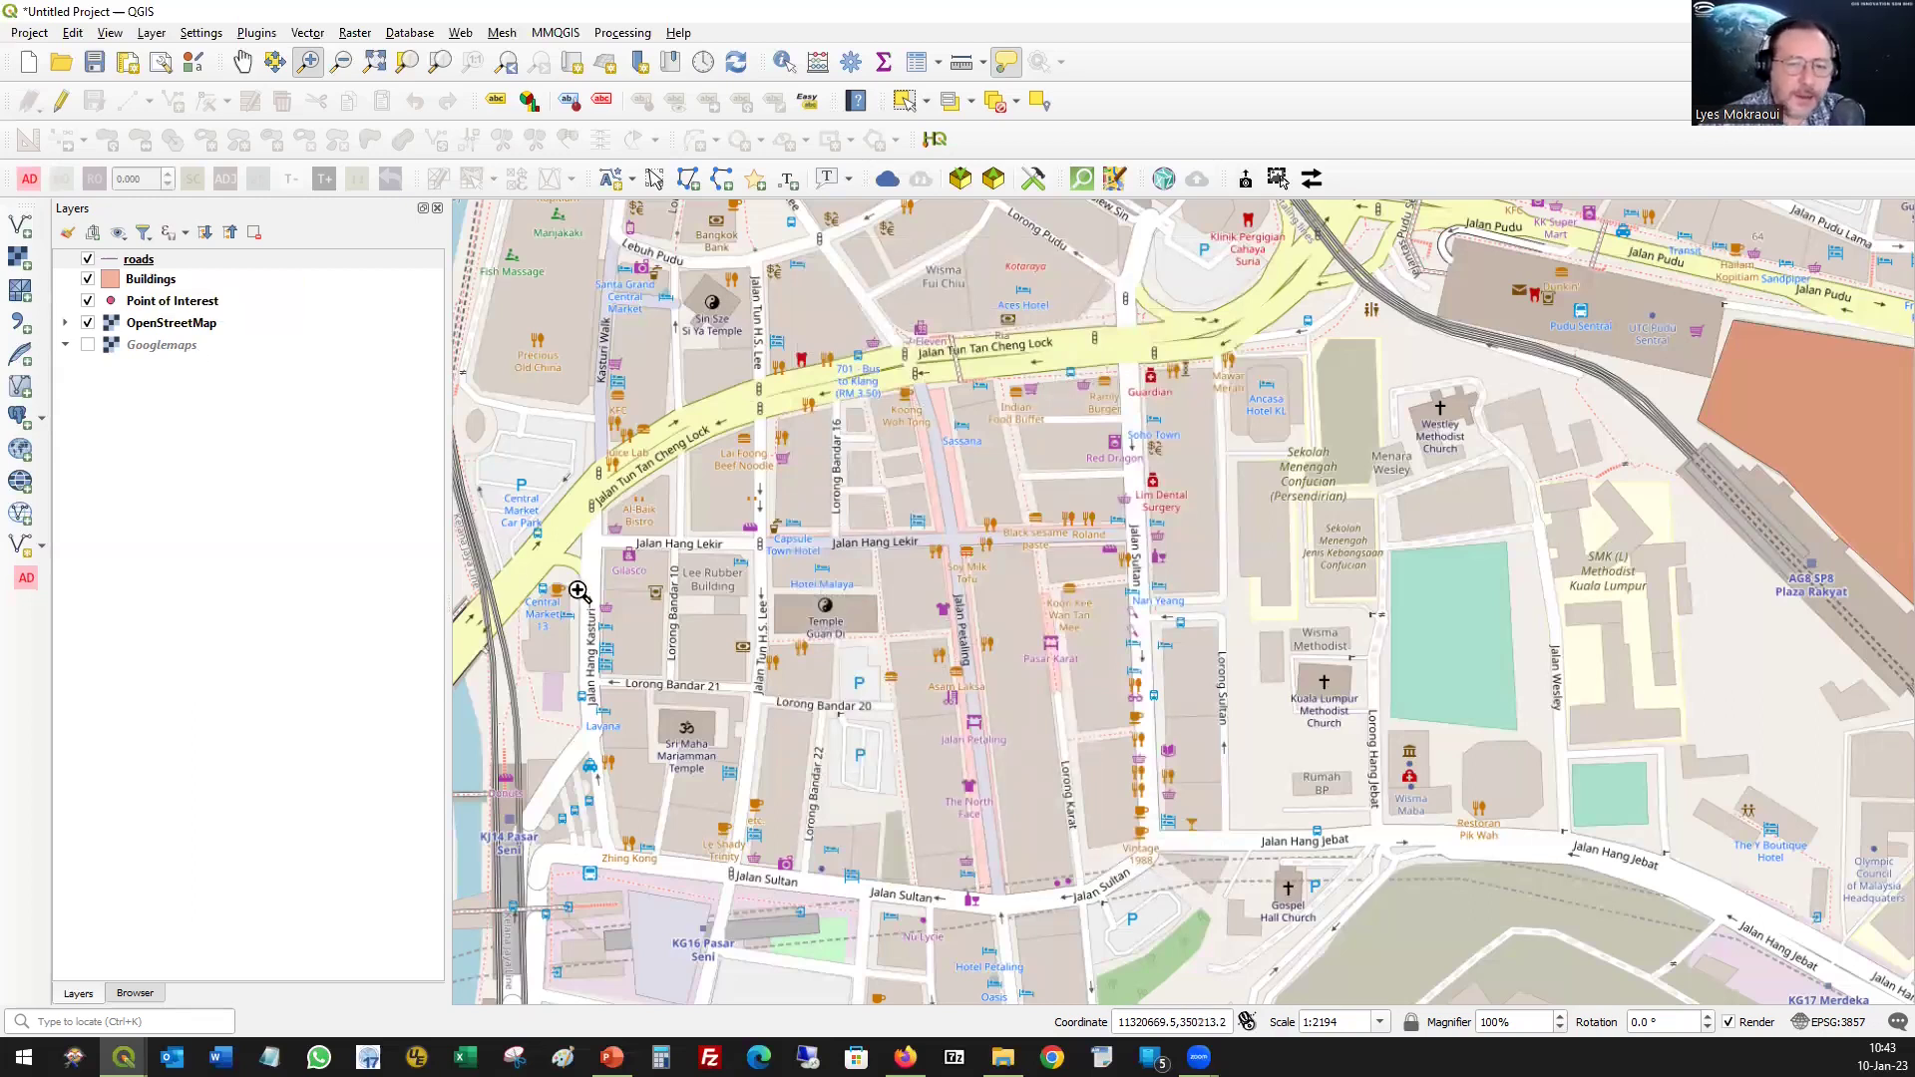
- Turn on editing for the roads layer and keep it as the active layer
{"action": "left_click", "coordinate": [58, 104]}
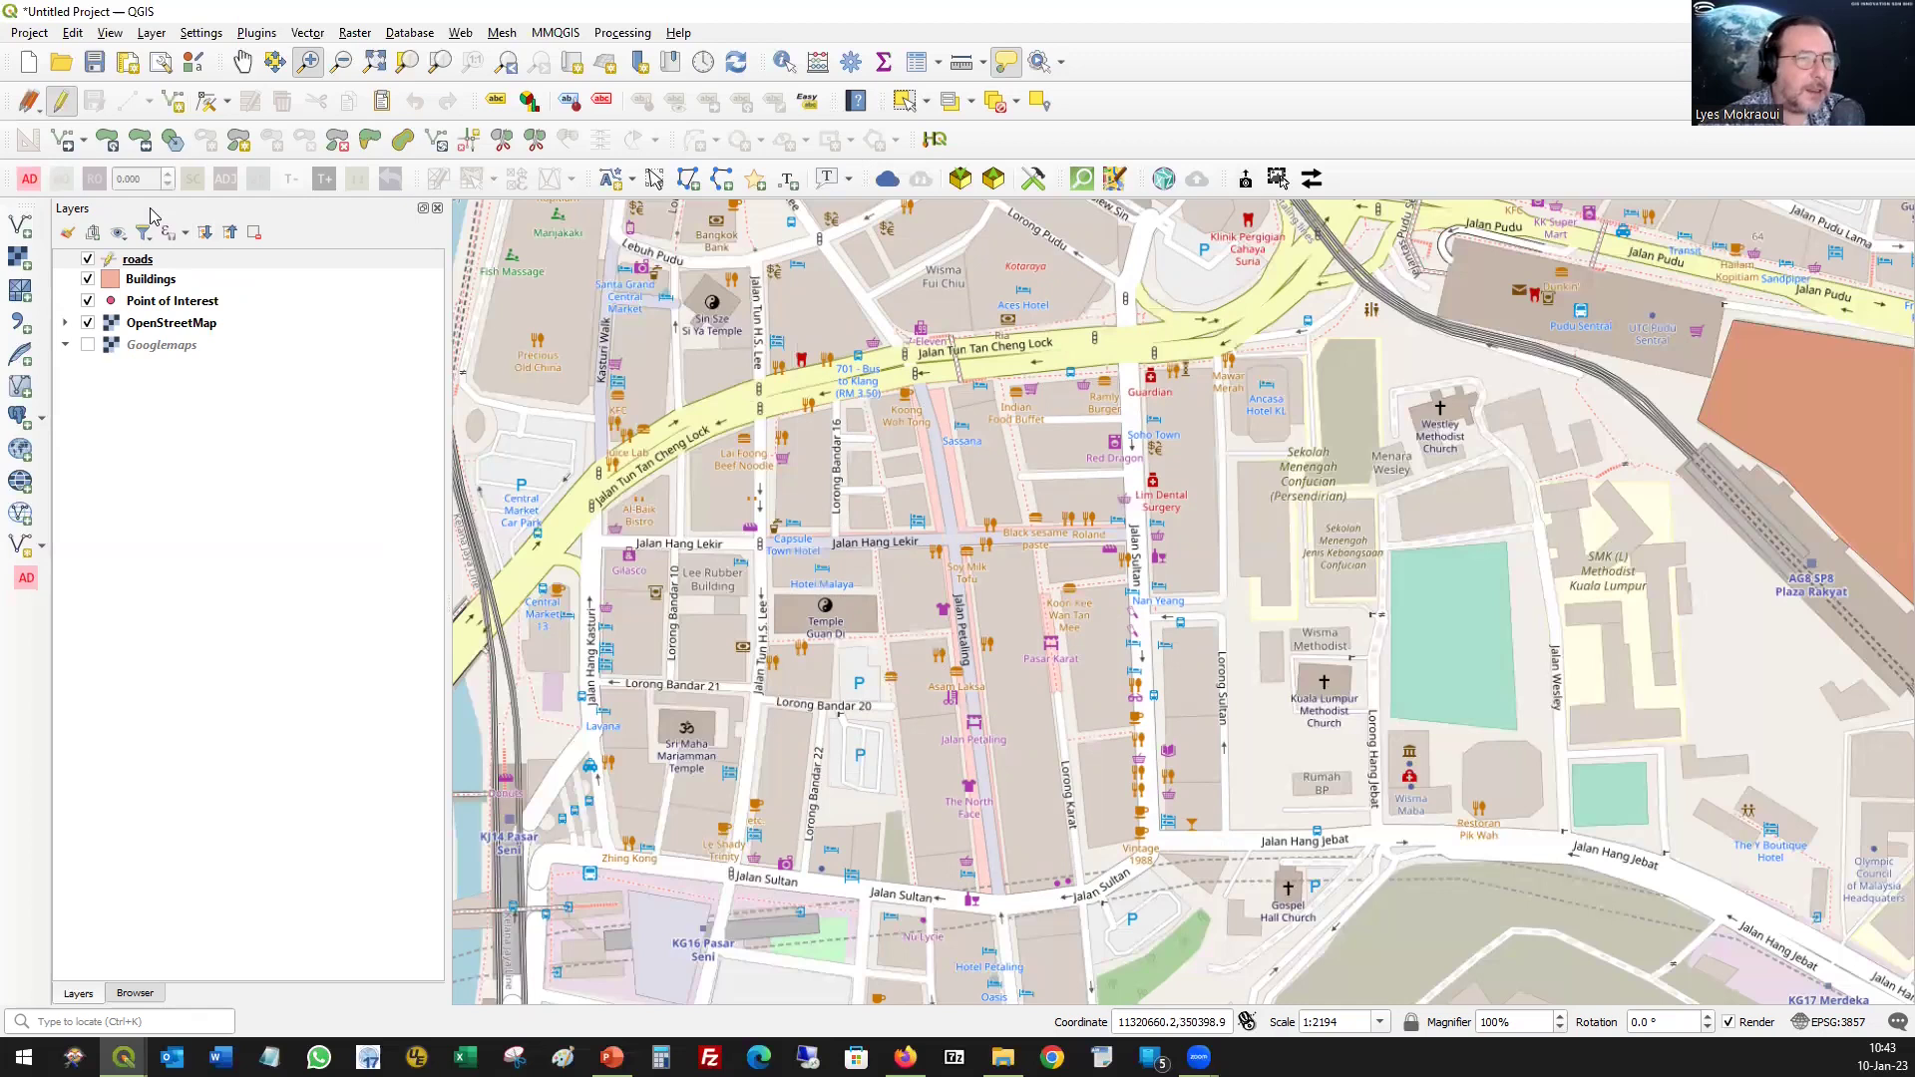
{"action": "left_click", "coordinate": [155, 265]}
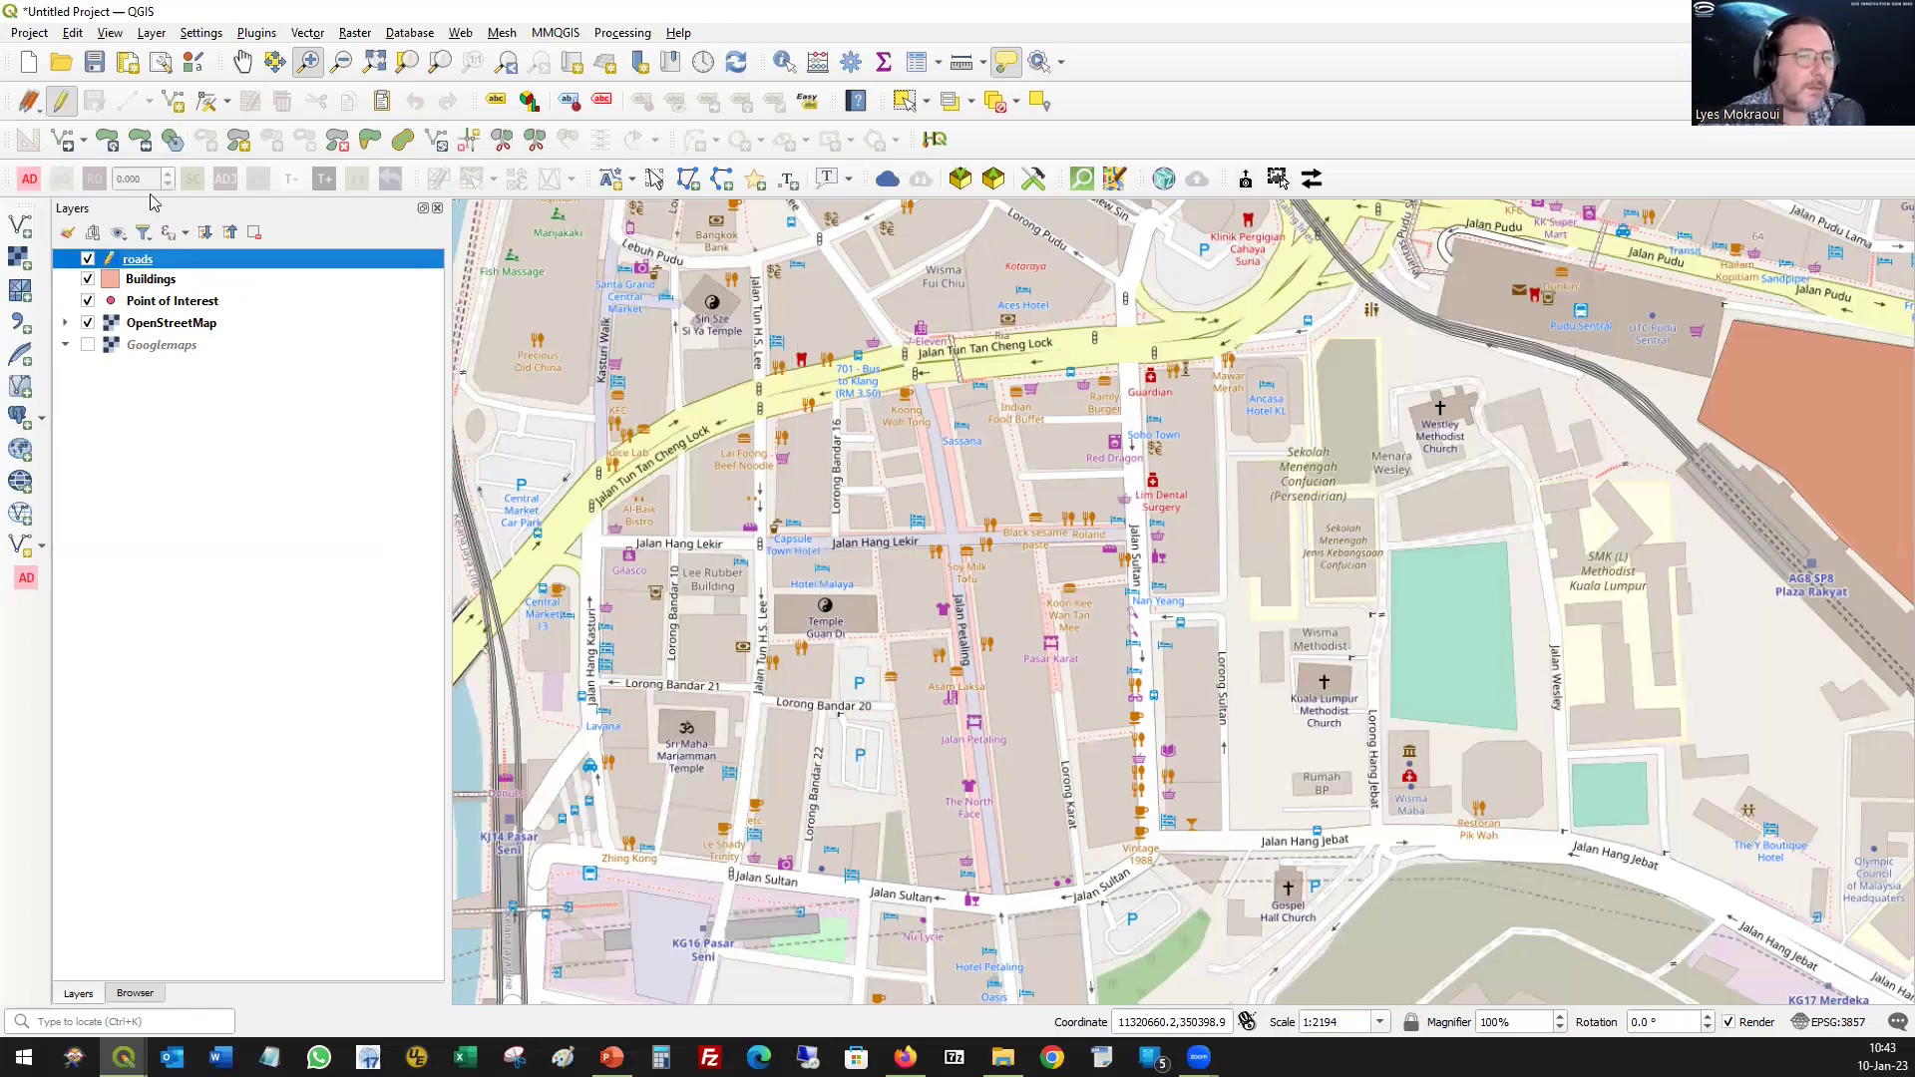
{"action": "left_click", "coordinate": [60, 103]}
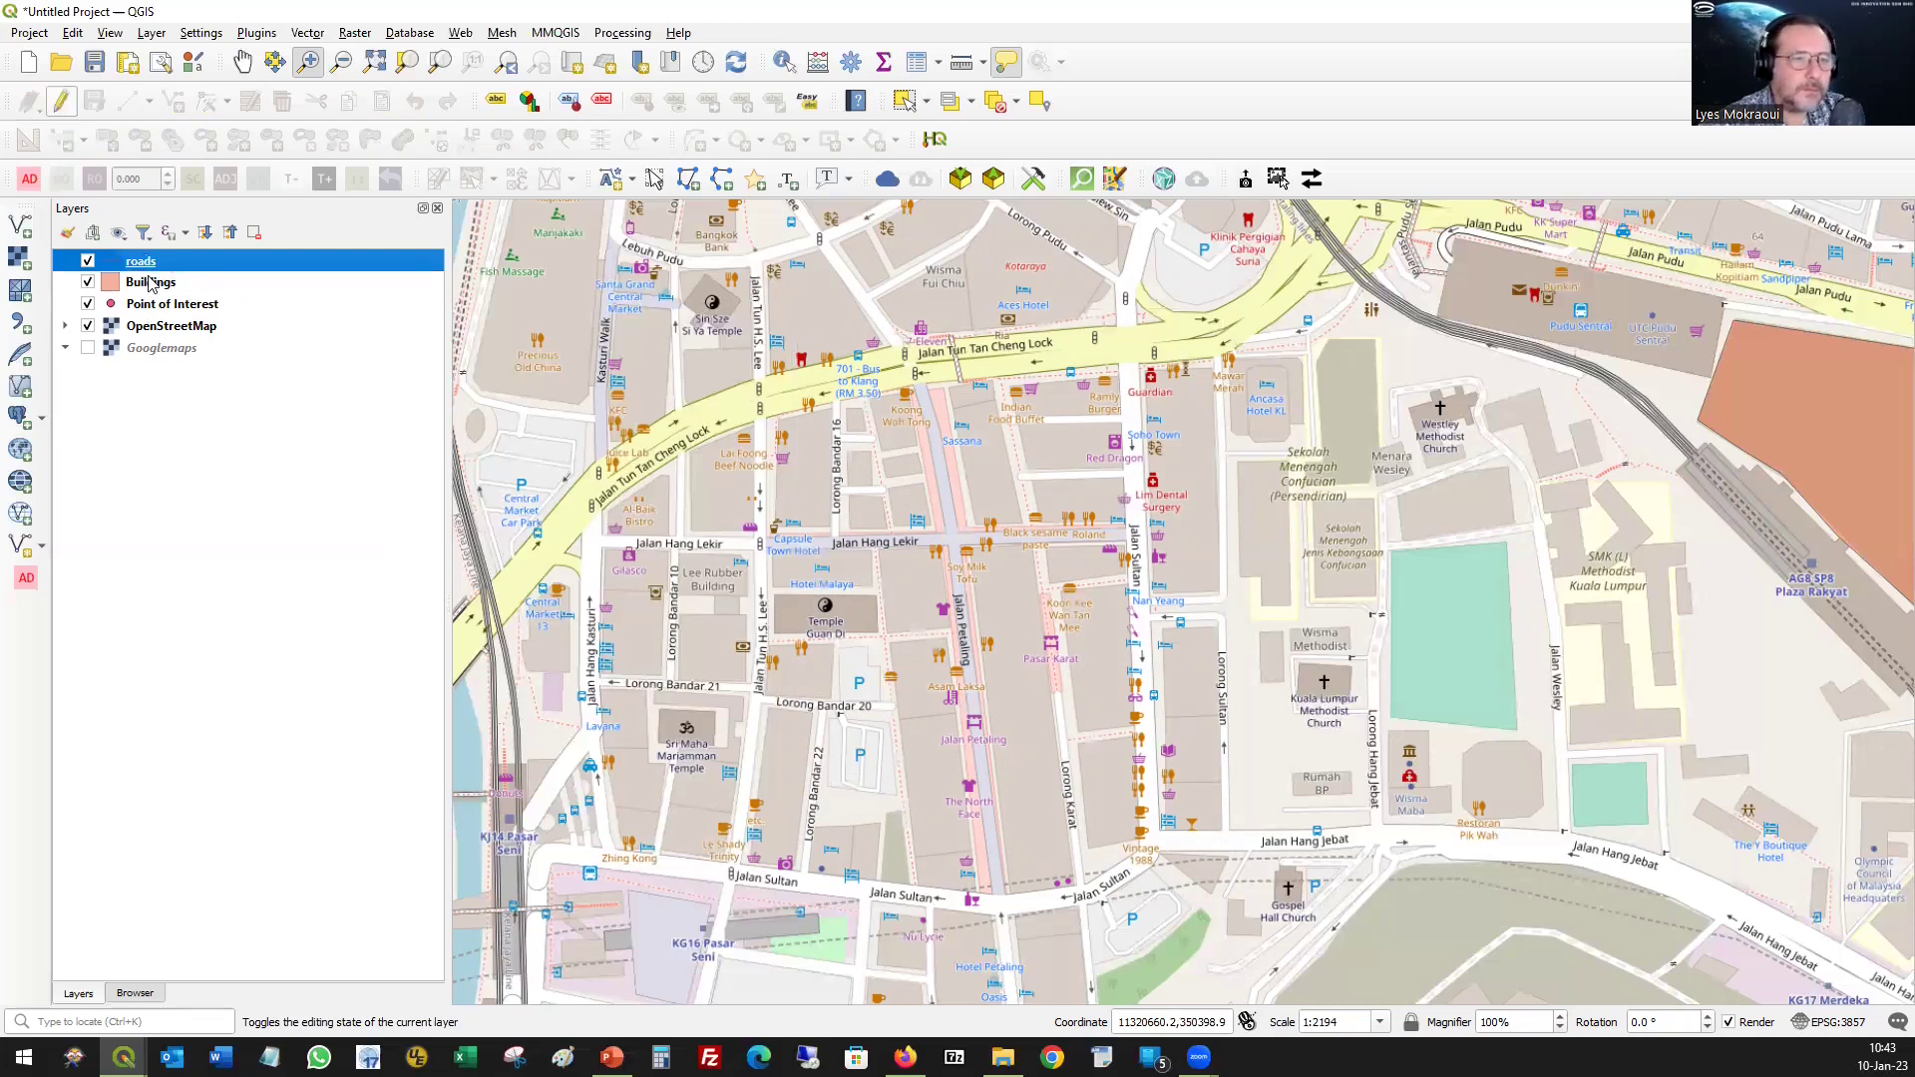
{"action": "left_click", "coordinate": [60, 104]}
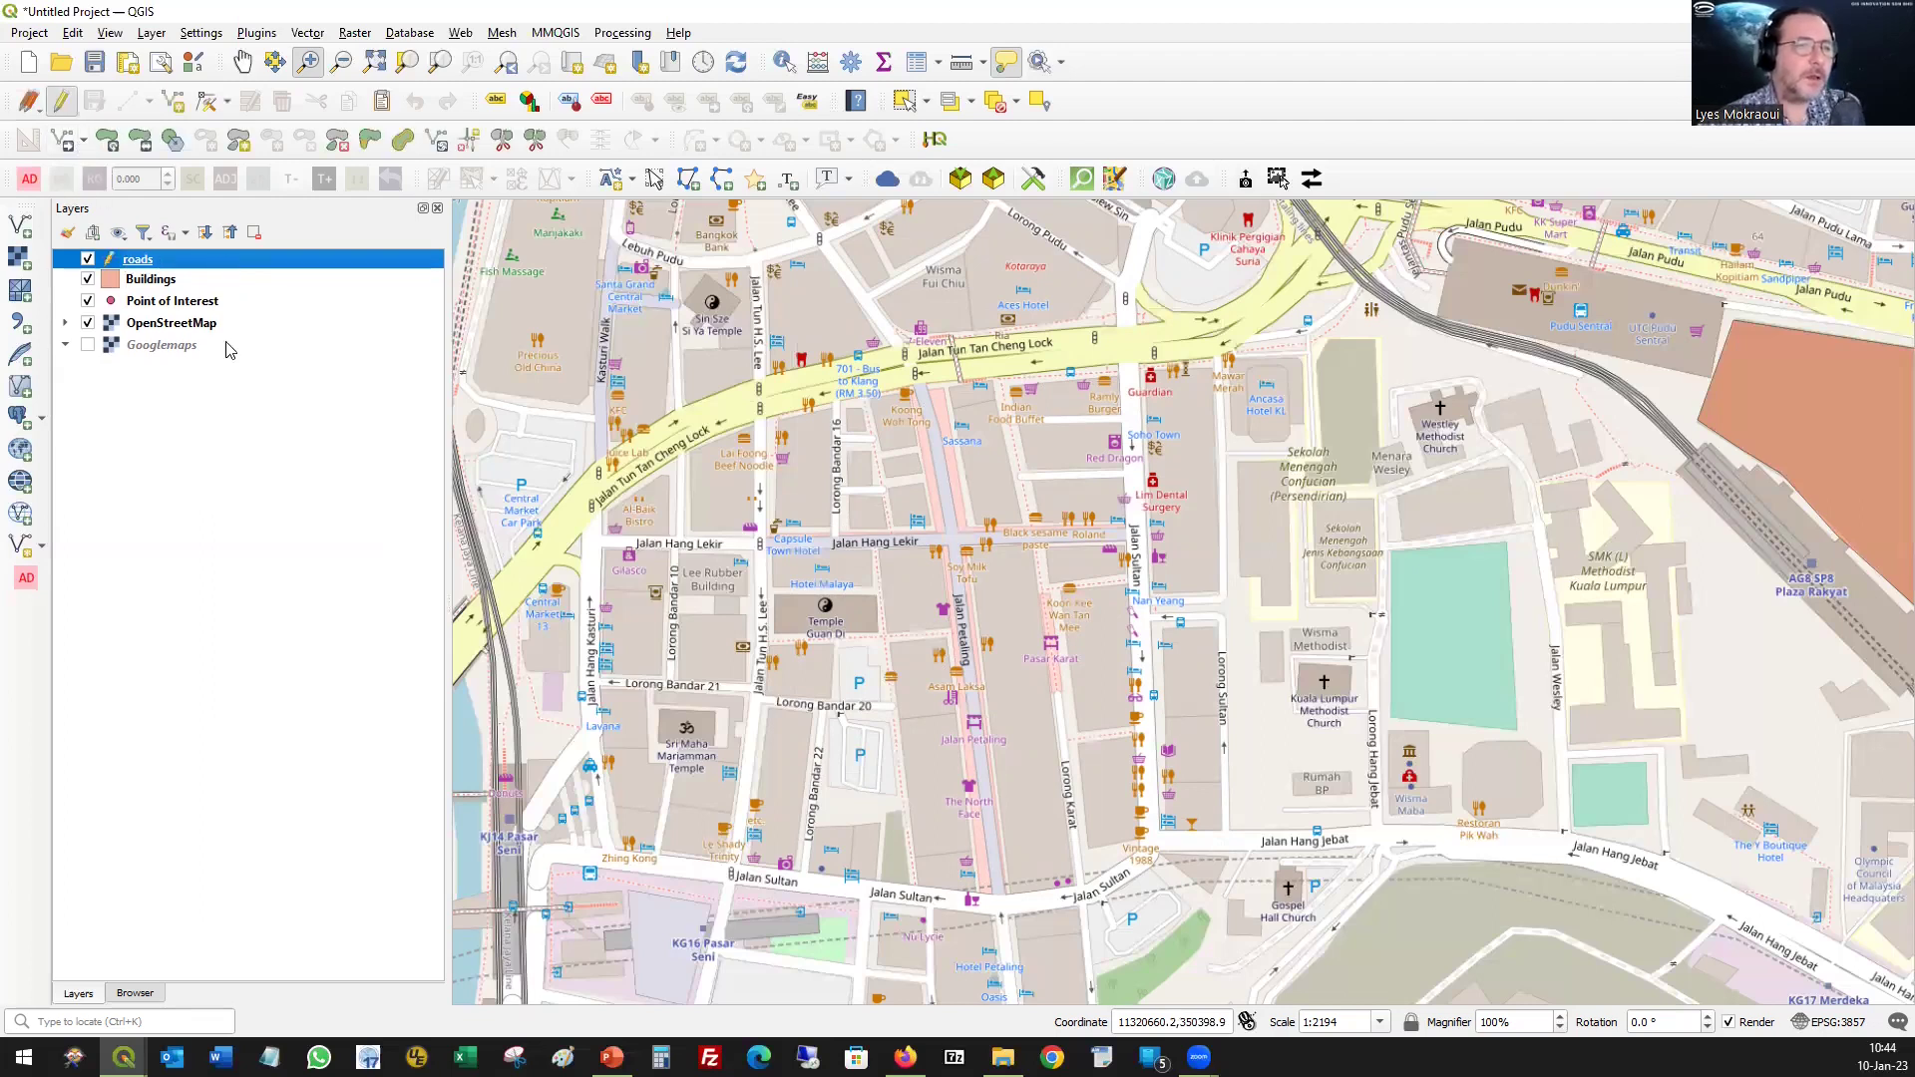
{"action": "left_click", "coordinate": [148, 282]}
{"action": "left_click", "coordinate": [133, 261]}
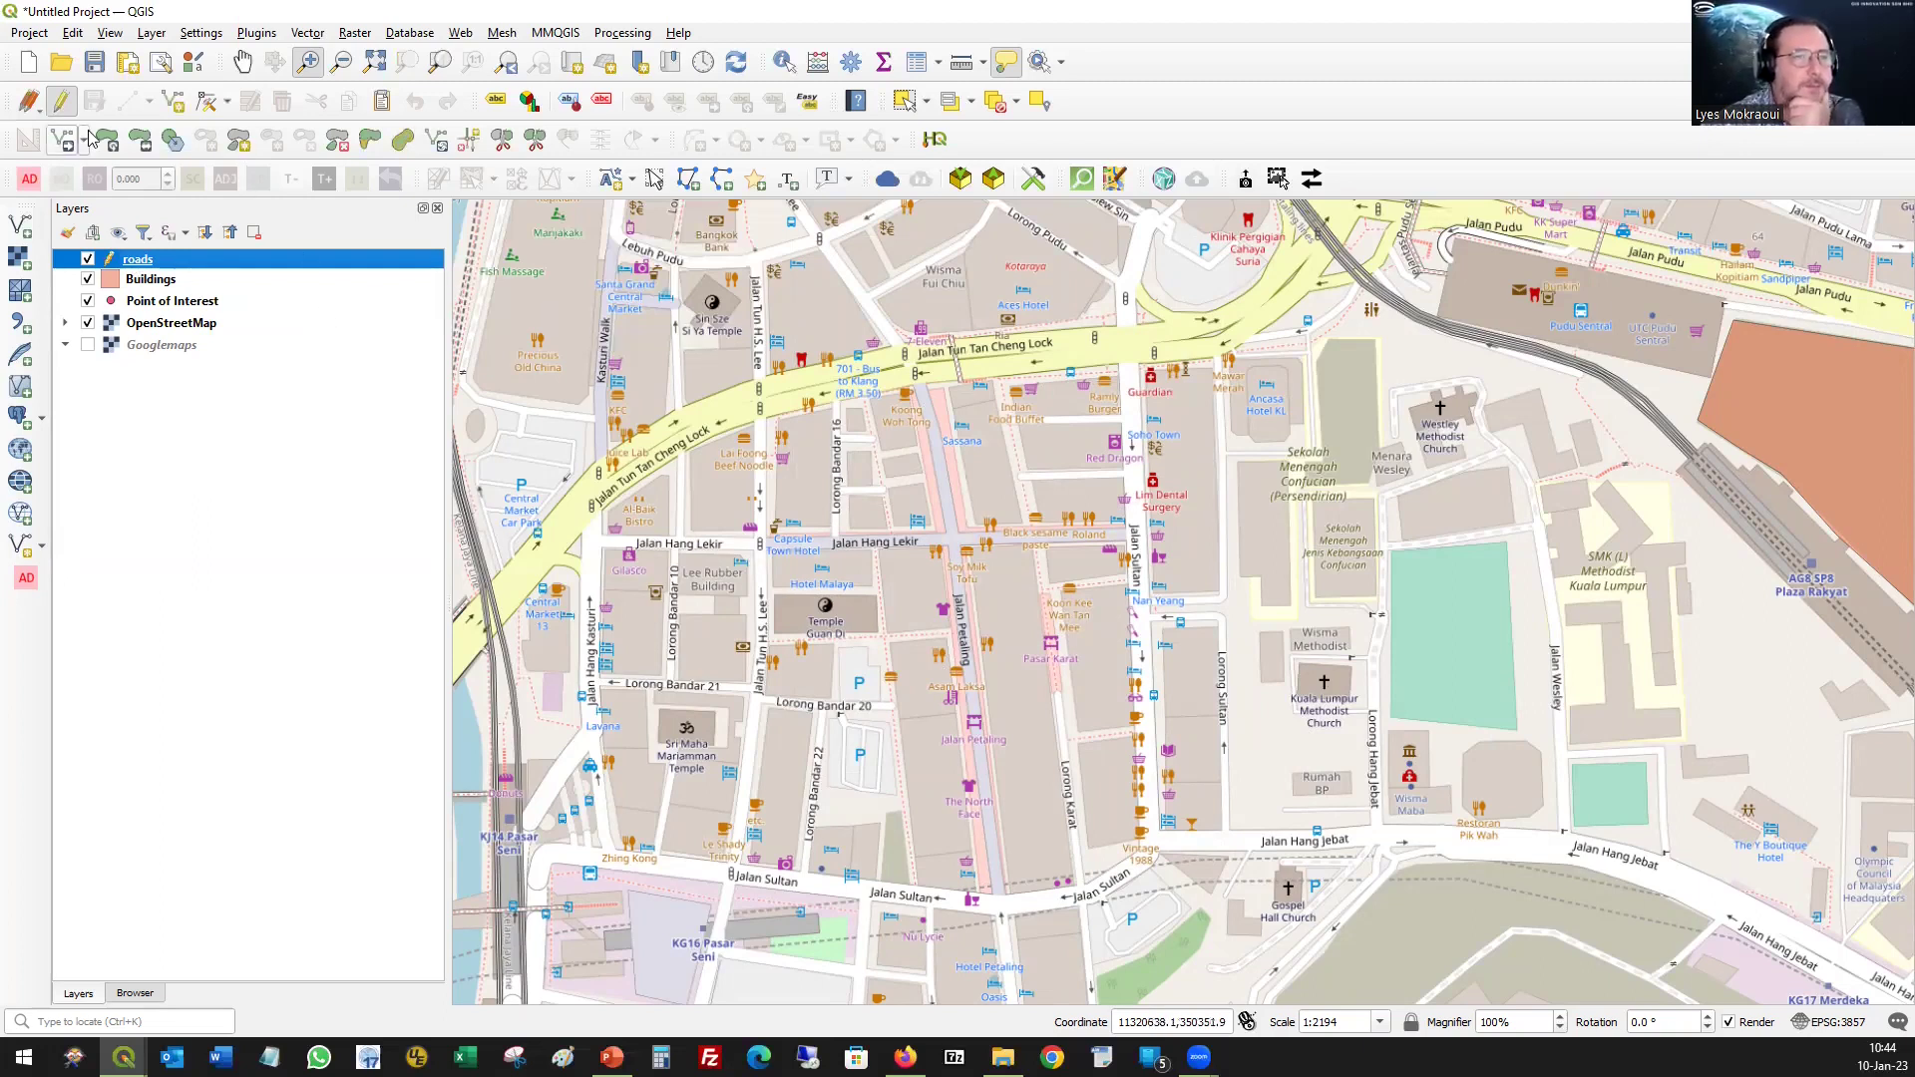
- Digitize a road line along Jalan Hang Lekir, from Jalan Hang Kasturi to Jalan Sultan, in the roads layer
{"action": "left_click", "coordinate": [127, 101]}
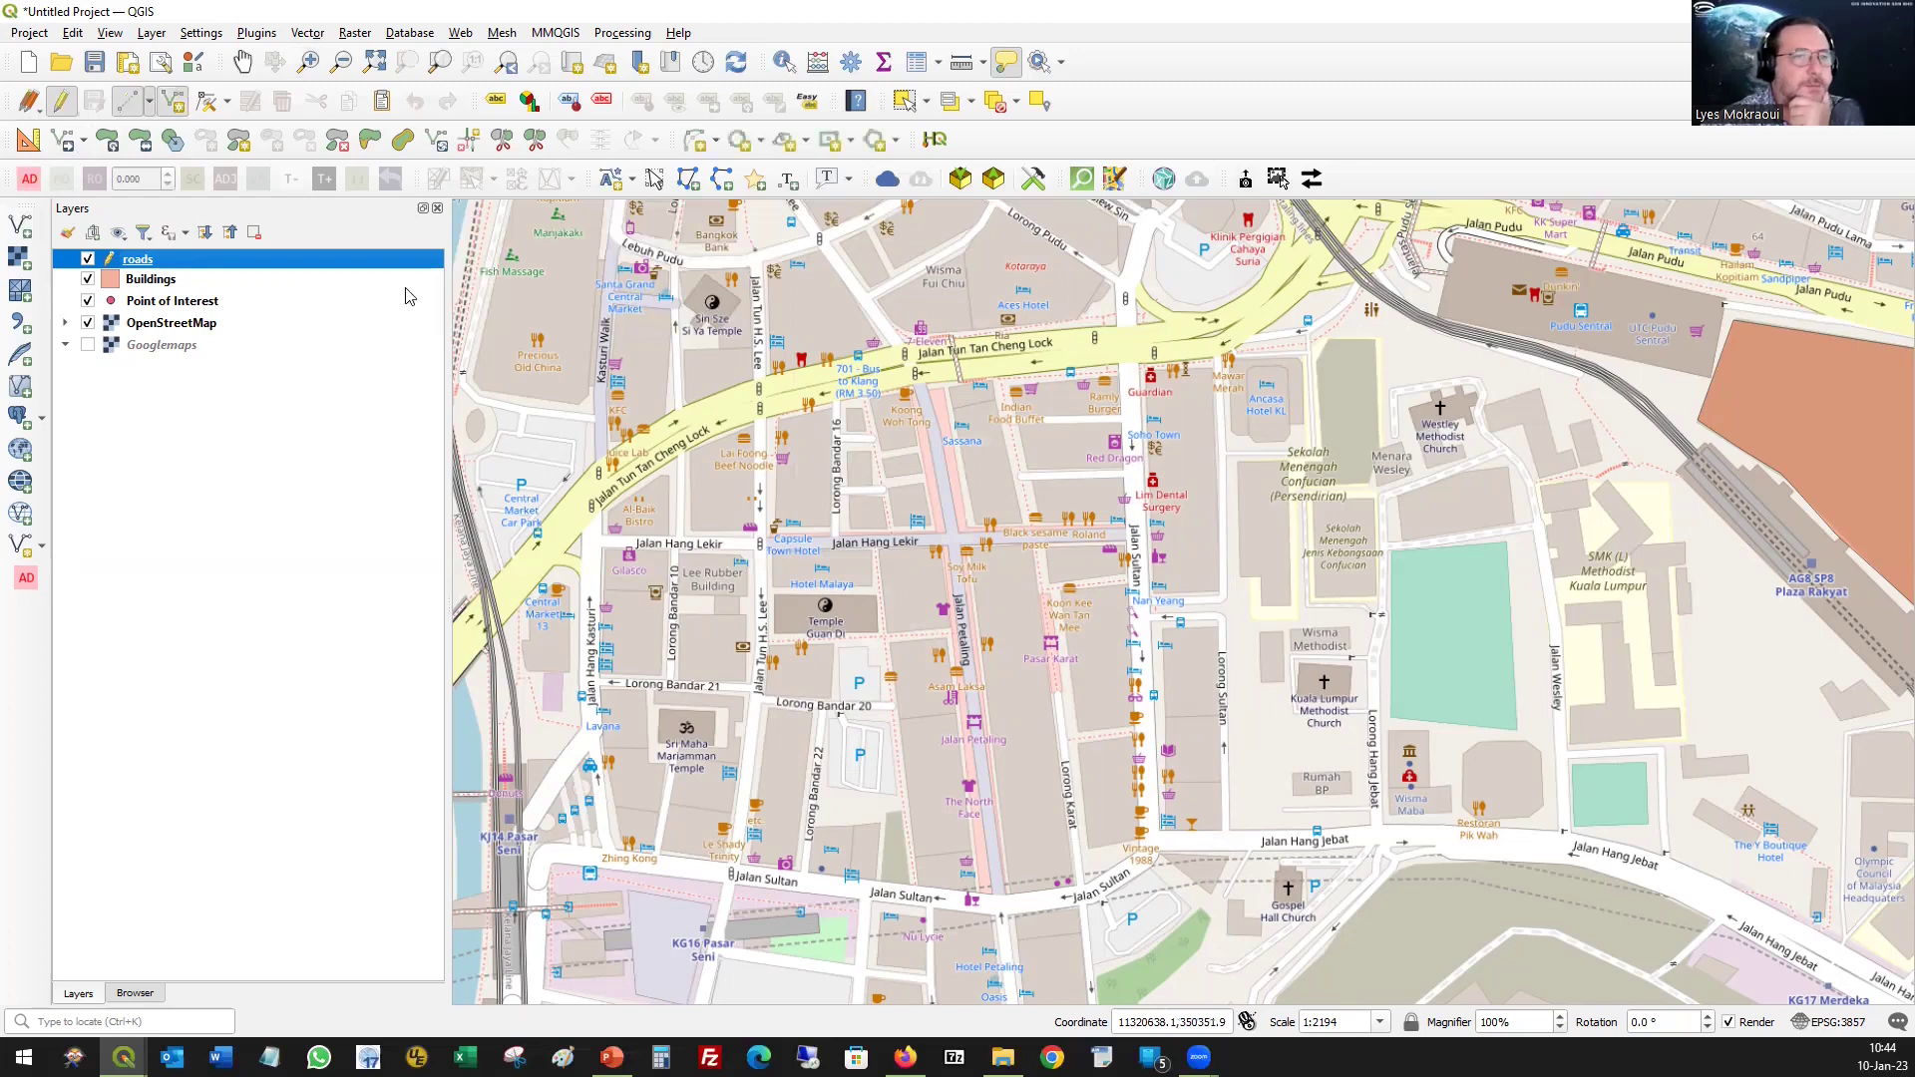
{"action": "left_click", "coordinate": [588, 543]}
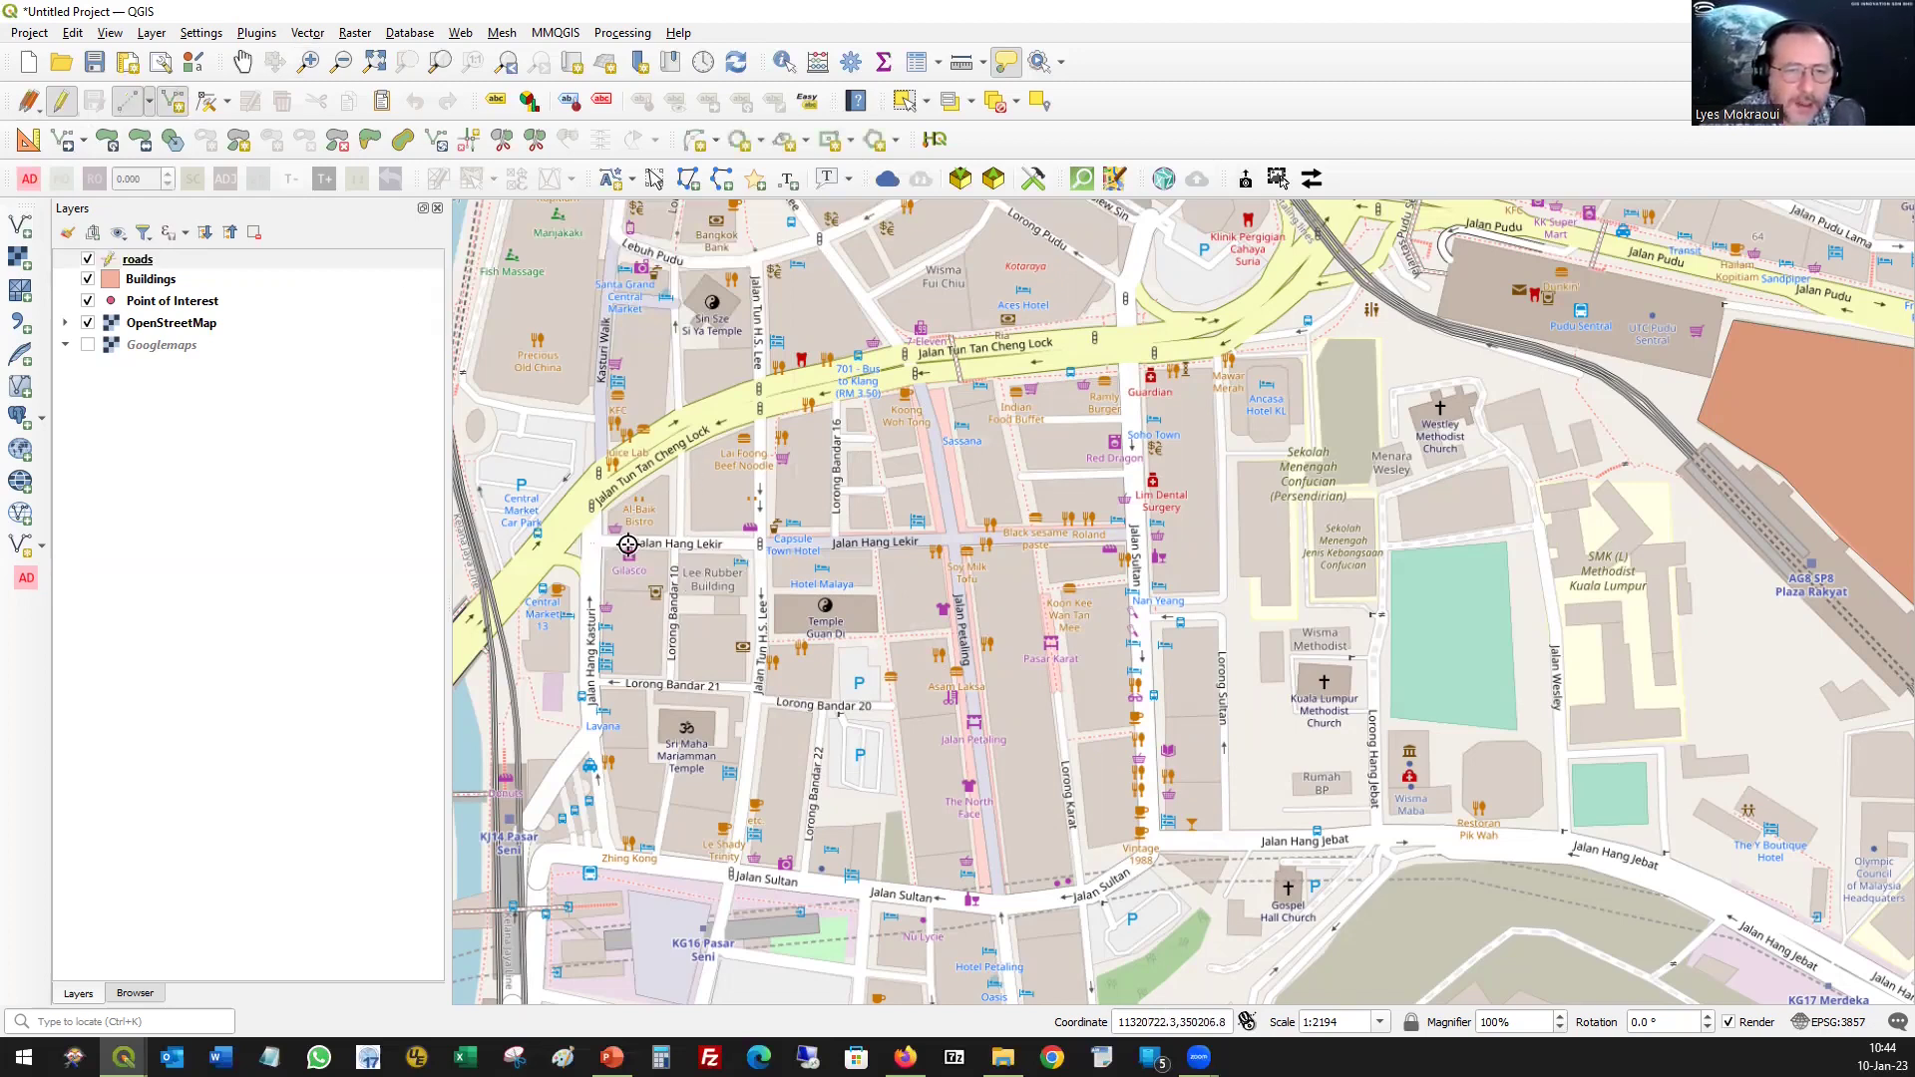
{"action": "left_click", "coordinate": [759, 545]}
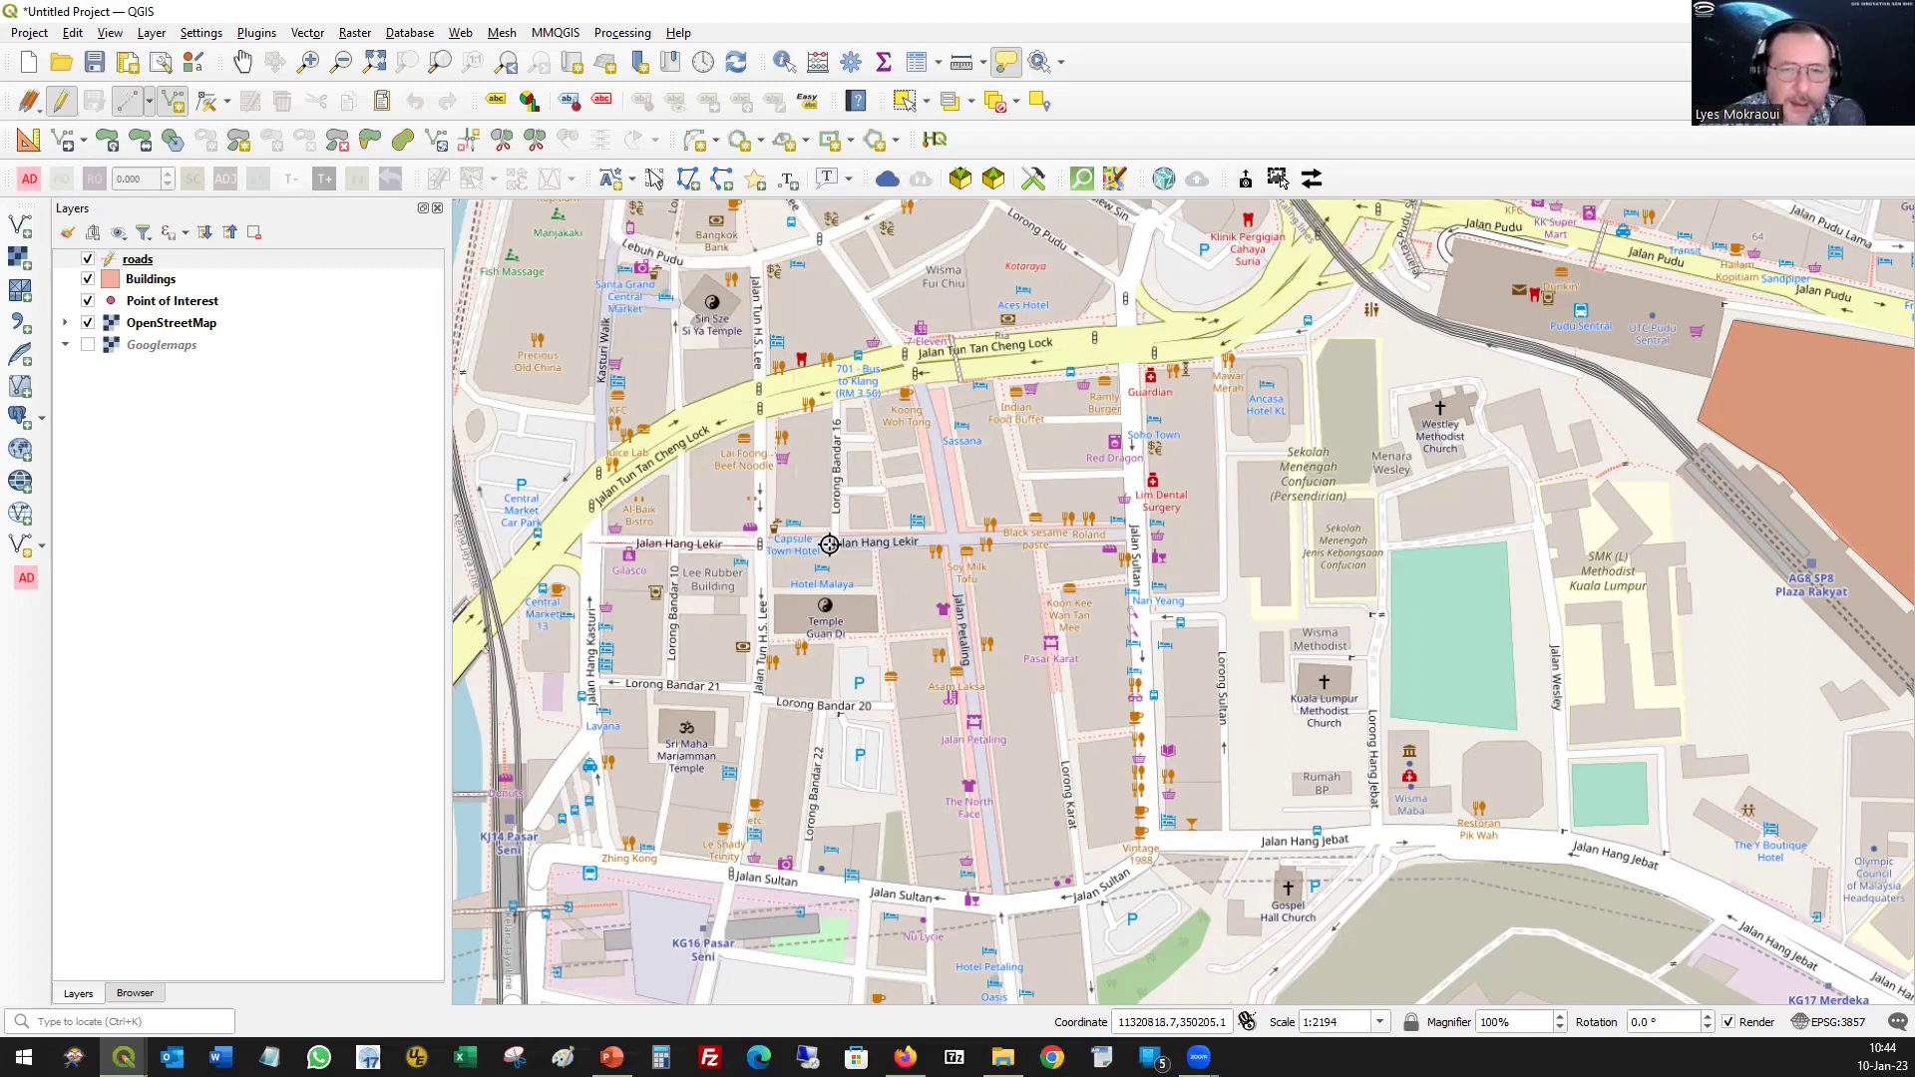
{"action": "left_click", "coordinate": [1107, 533]}
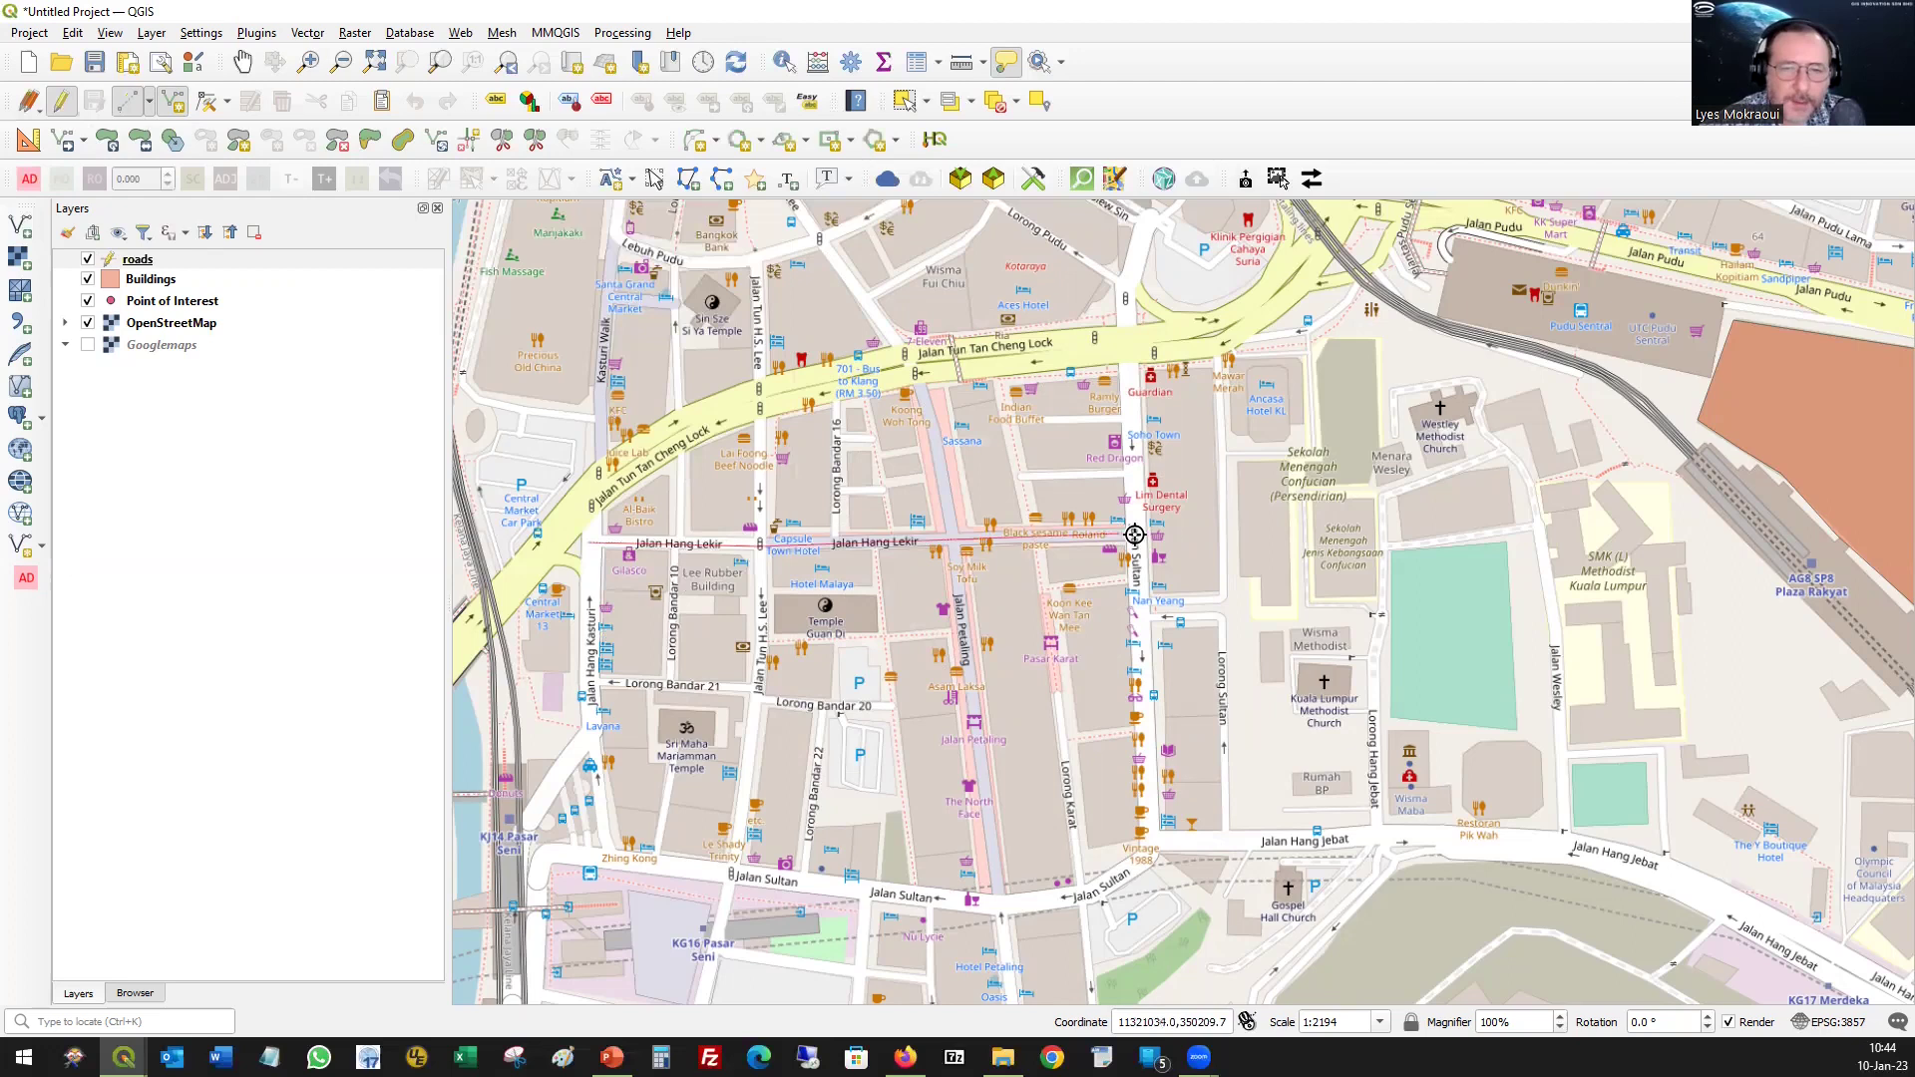
{"action": "right_click", "coordinate": [1134, 535]}
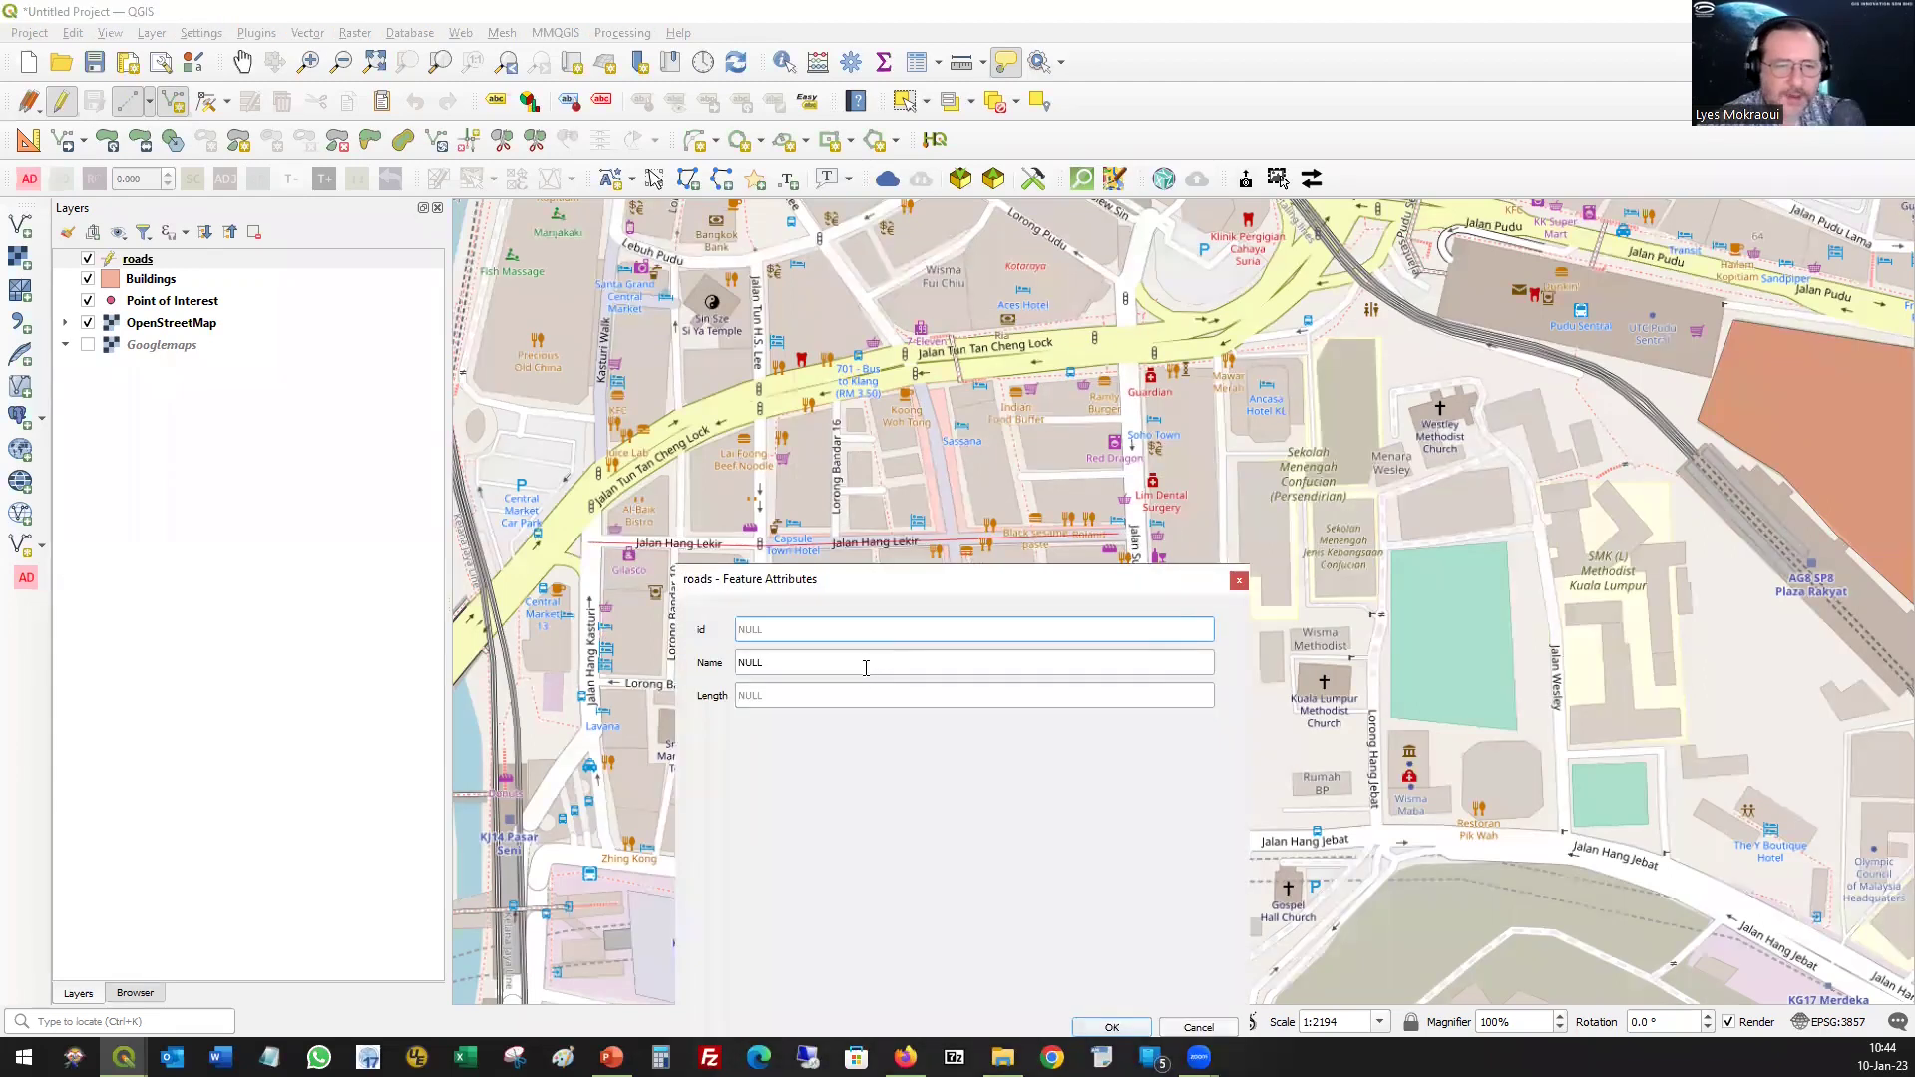
- Give the new road line the id 01 and the name Jalan Hang Lekir, and accept its attributes
{"action": "type", "text": "01"}
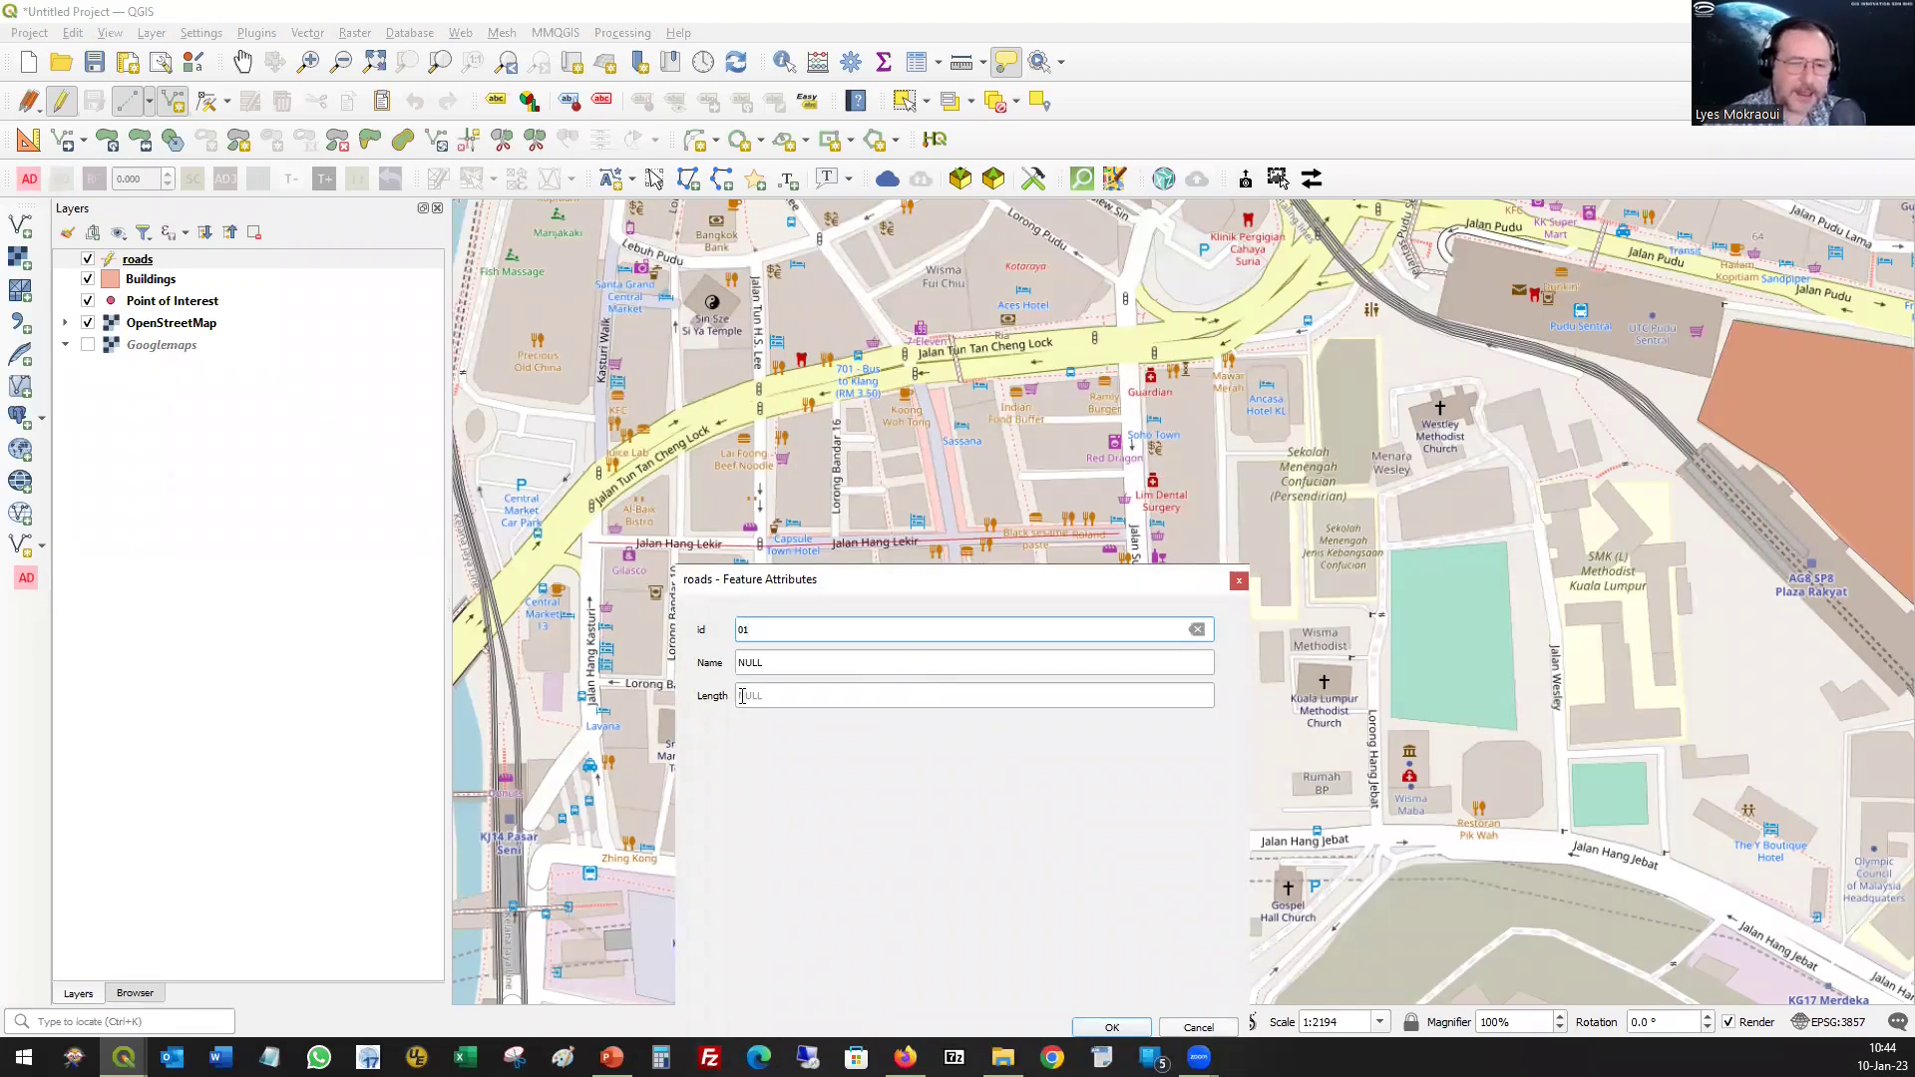
{"action": "left_click", "coordinate": [782, 661]}
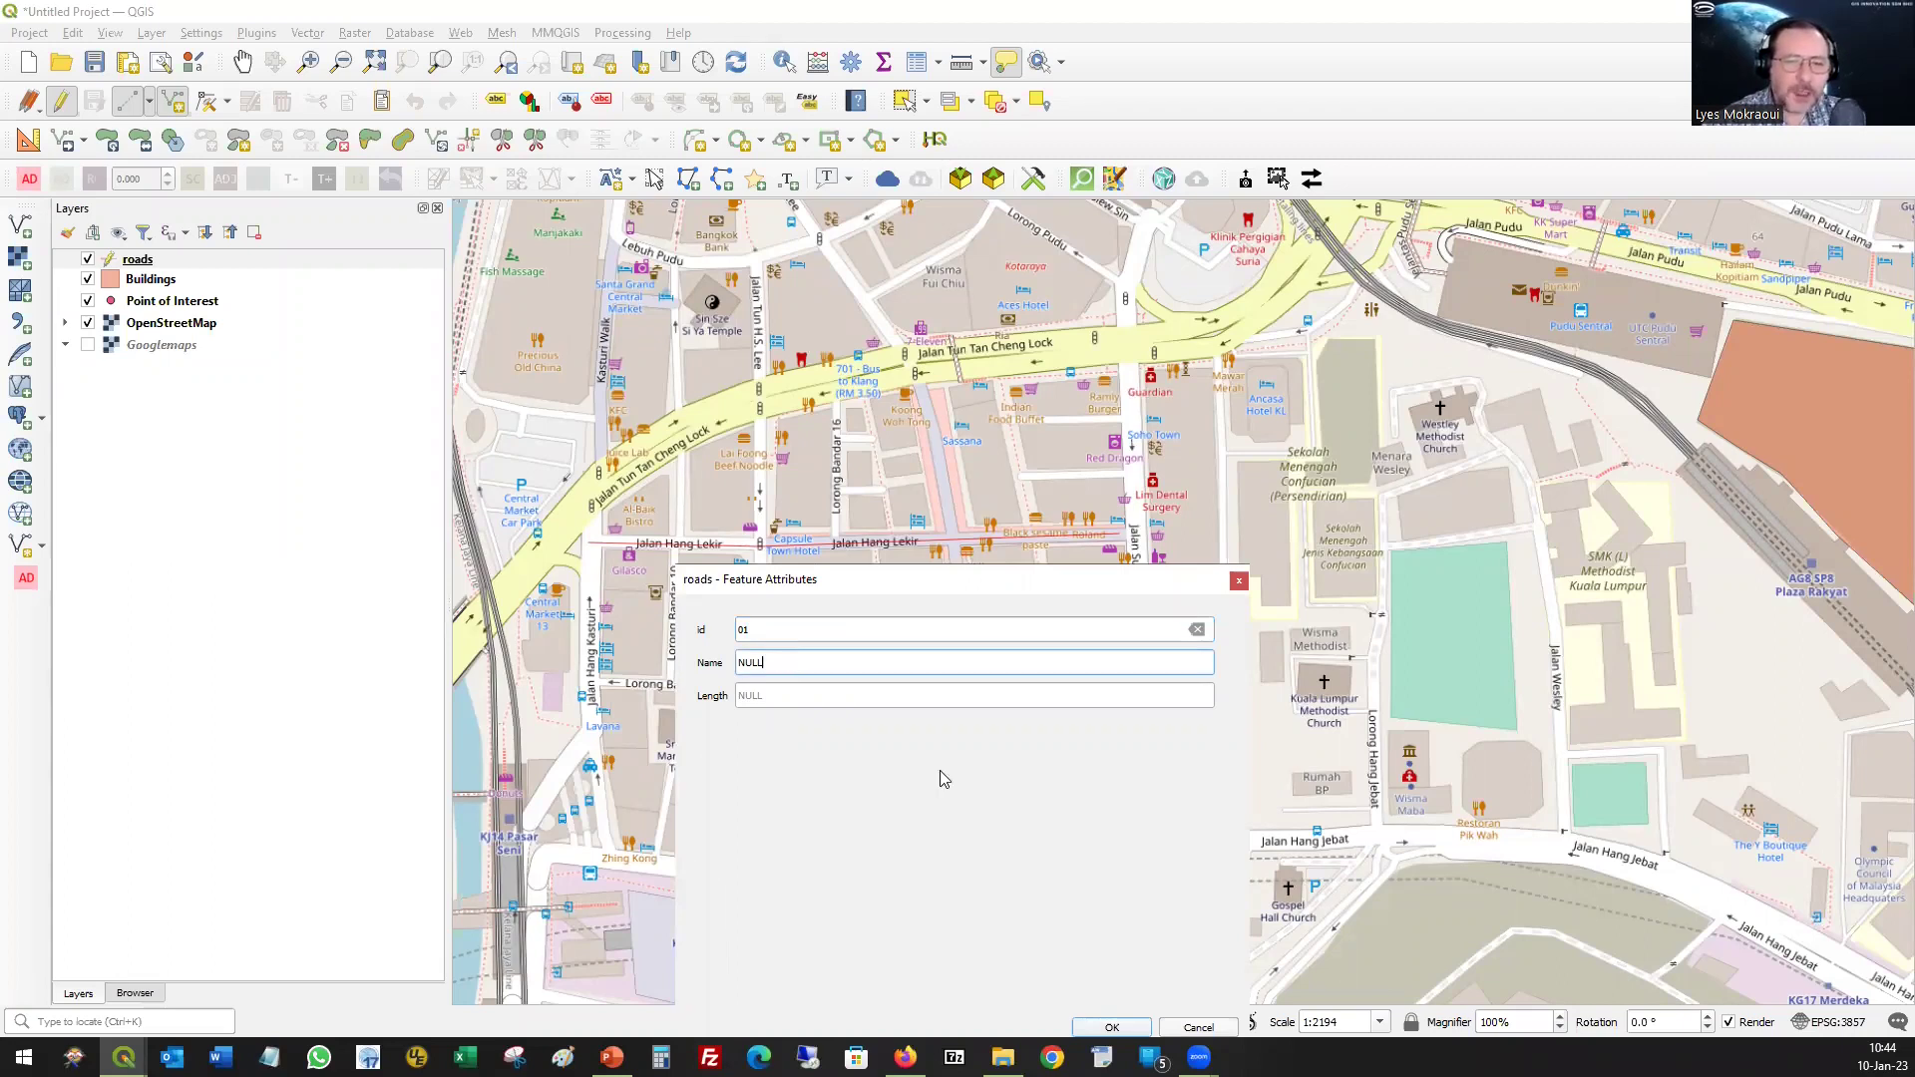
{"action": "type", "text": "Jalan"}
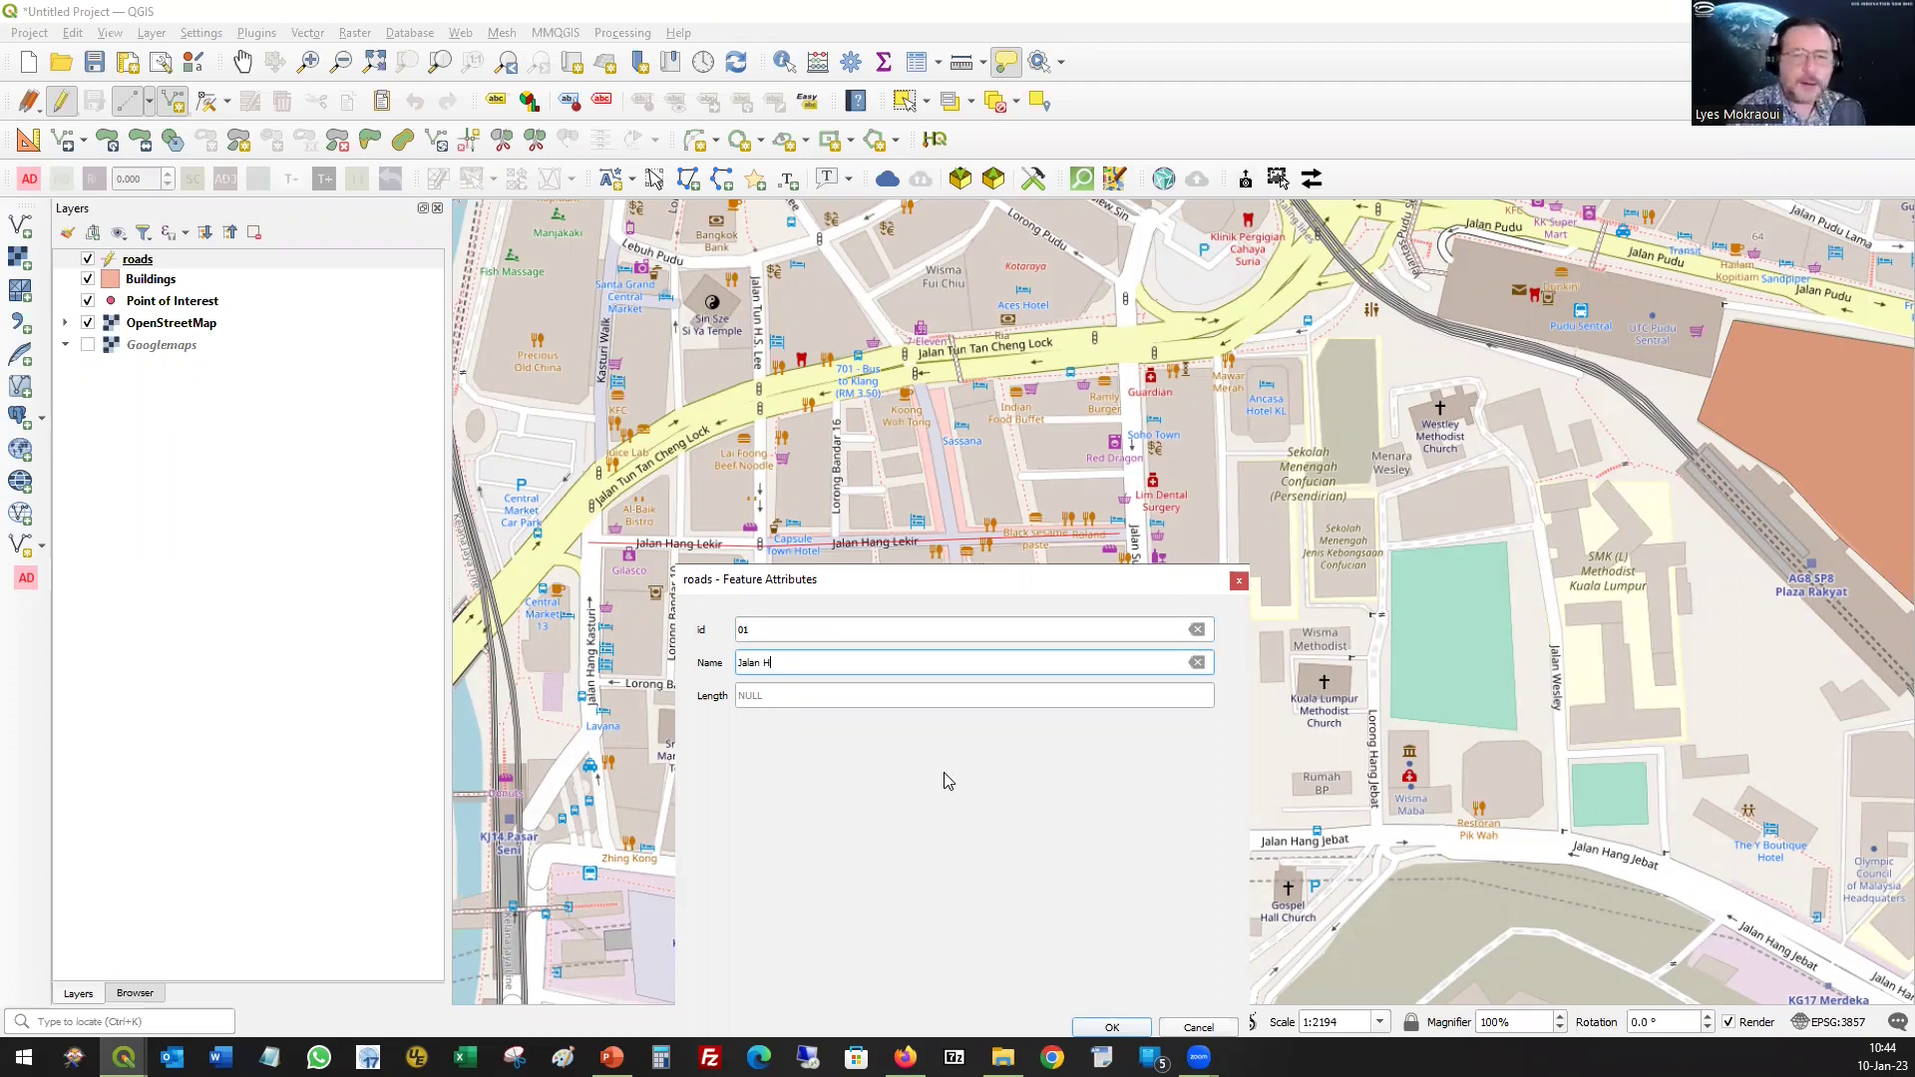
{"action": "type", "text": "Hang Lekir"}
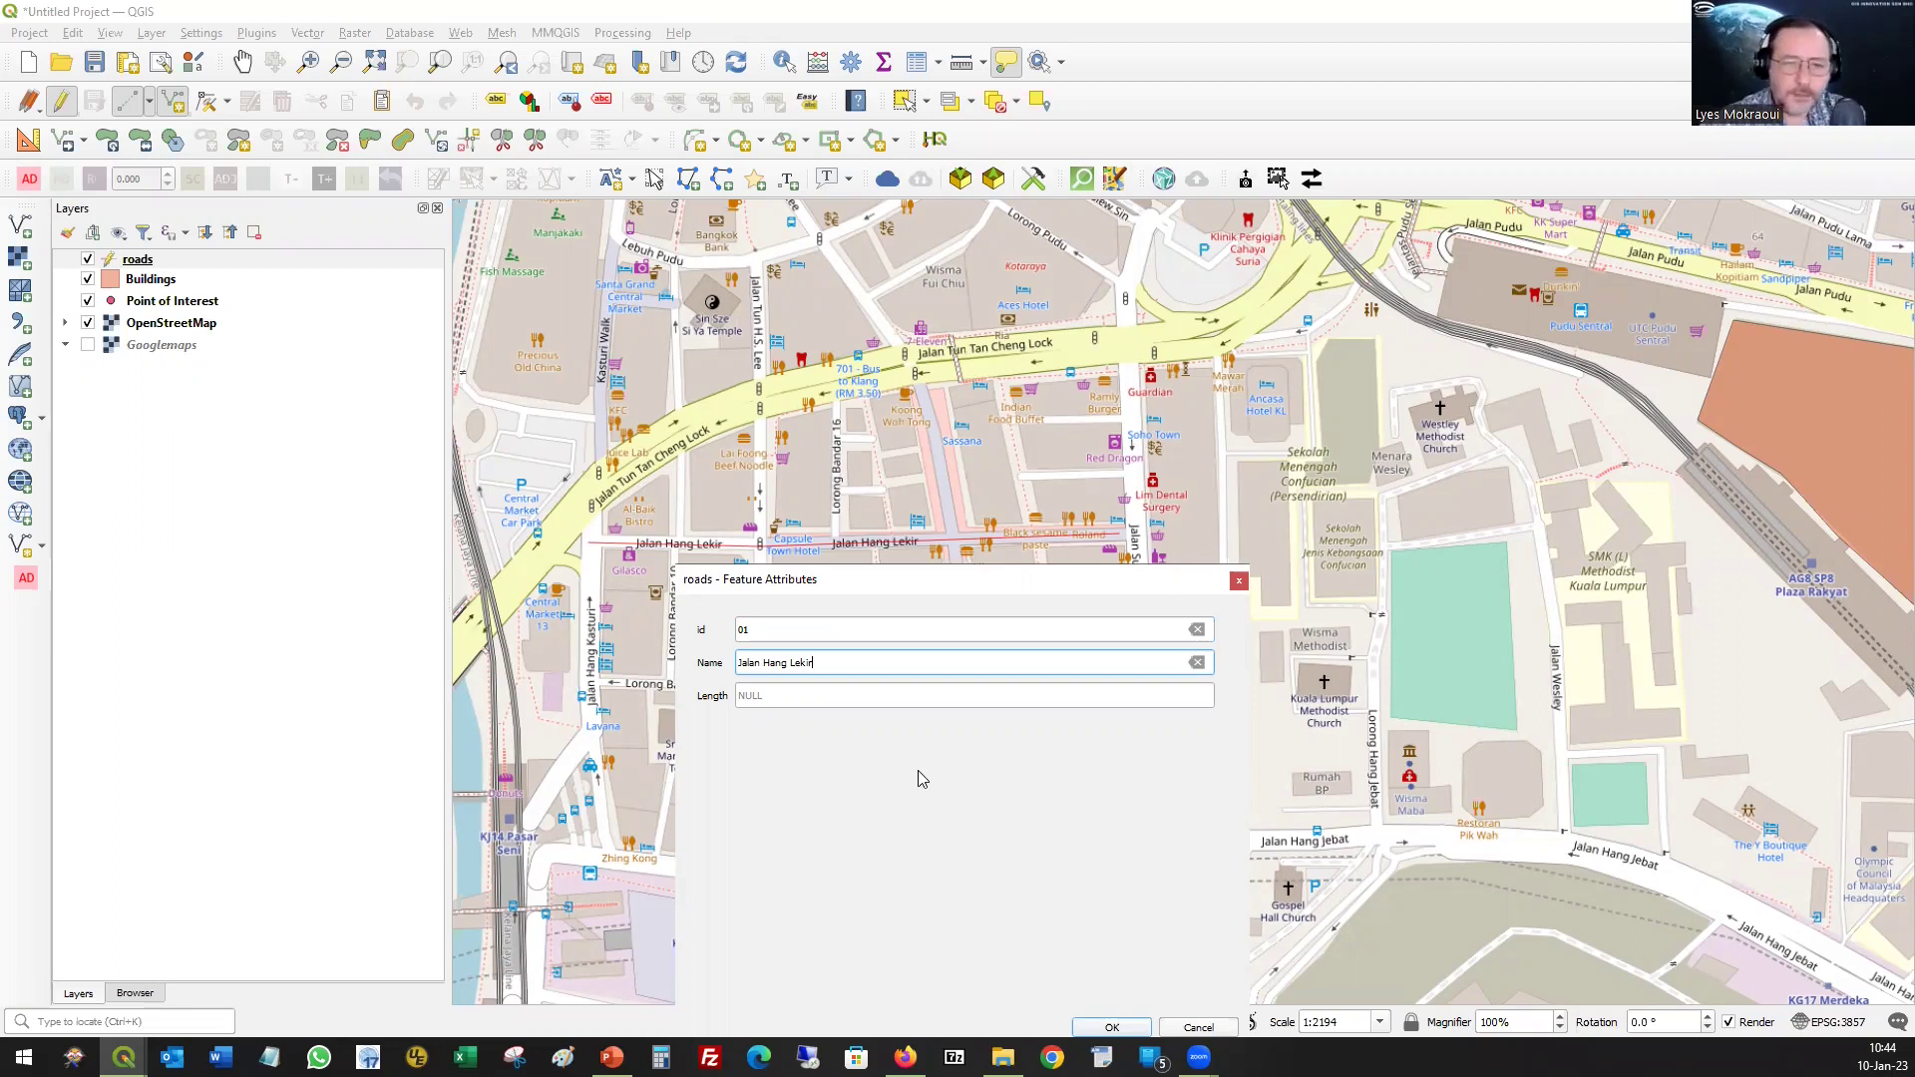
{"action": "left_click_drag", "start_coordinate": [972, 585], "coordinate": [960, 366]}
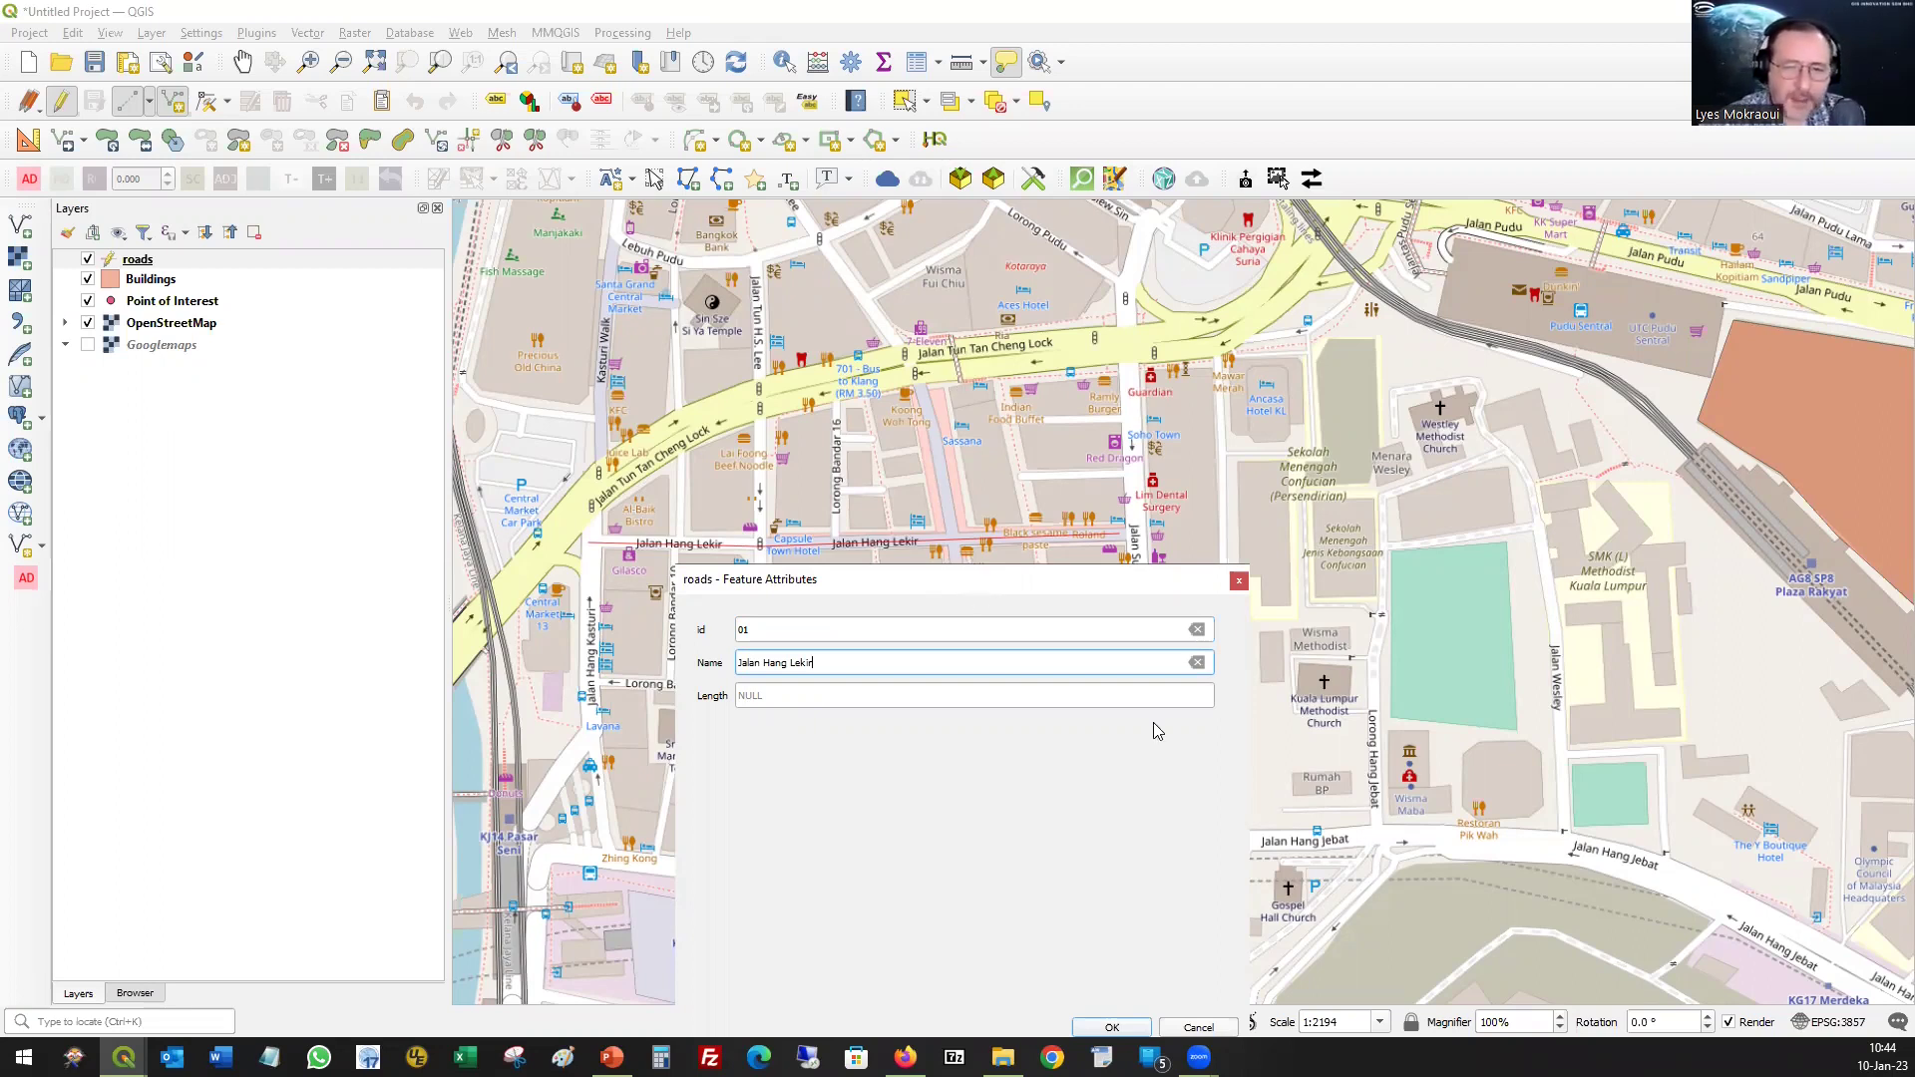
{"action": "left_click", "coordinate": [1097, 809]}
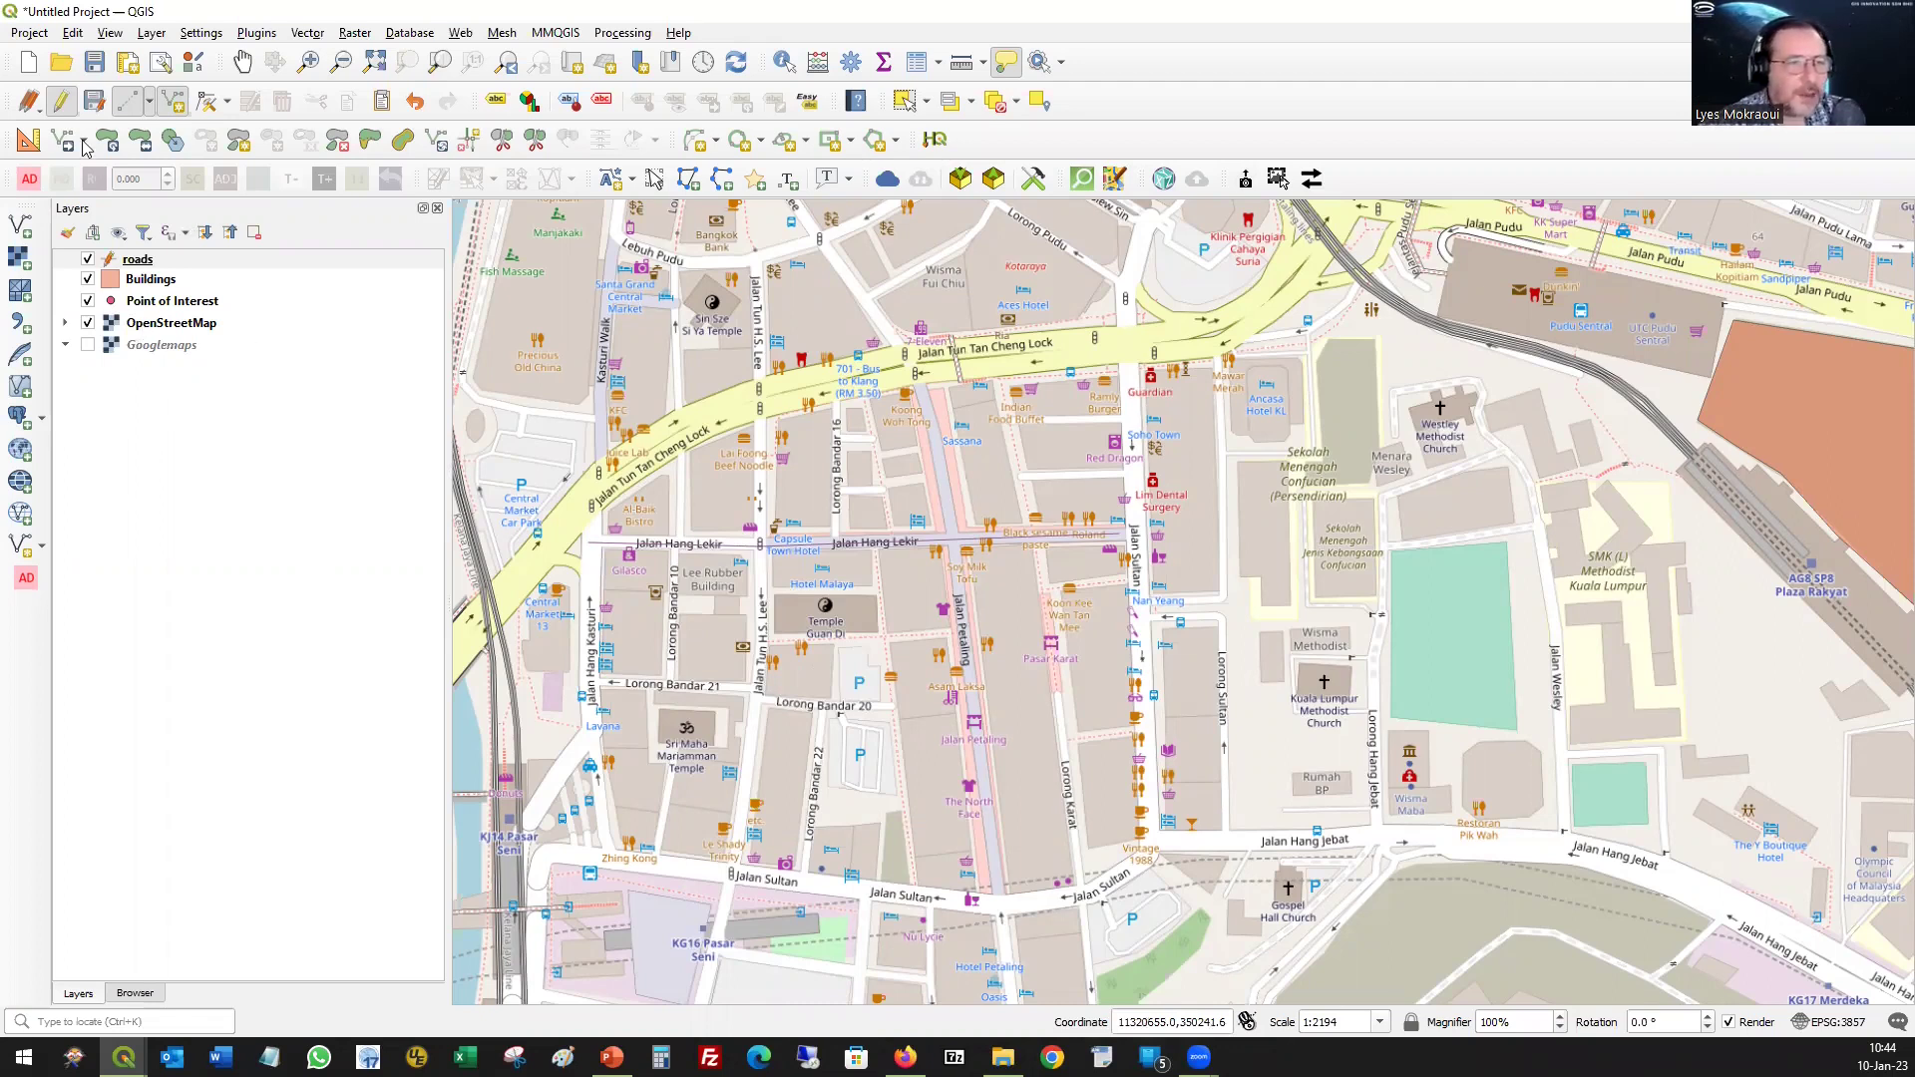
- Save the roads layer's edits and end its editing session, and rename the layer as Roads
{"action": "left_click", "coordinate": [101, 104]}
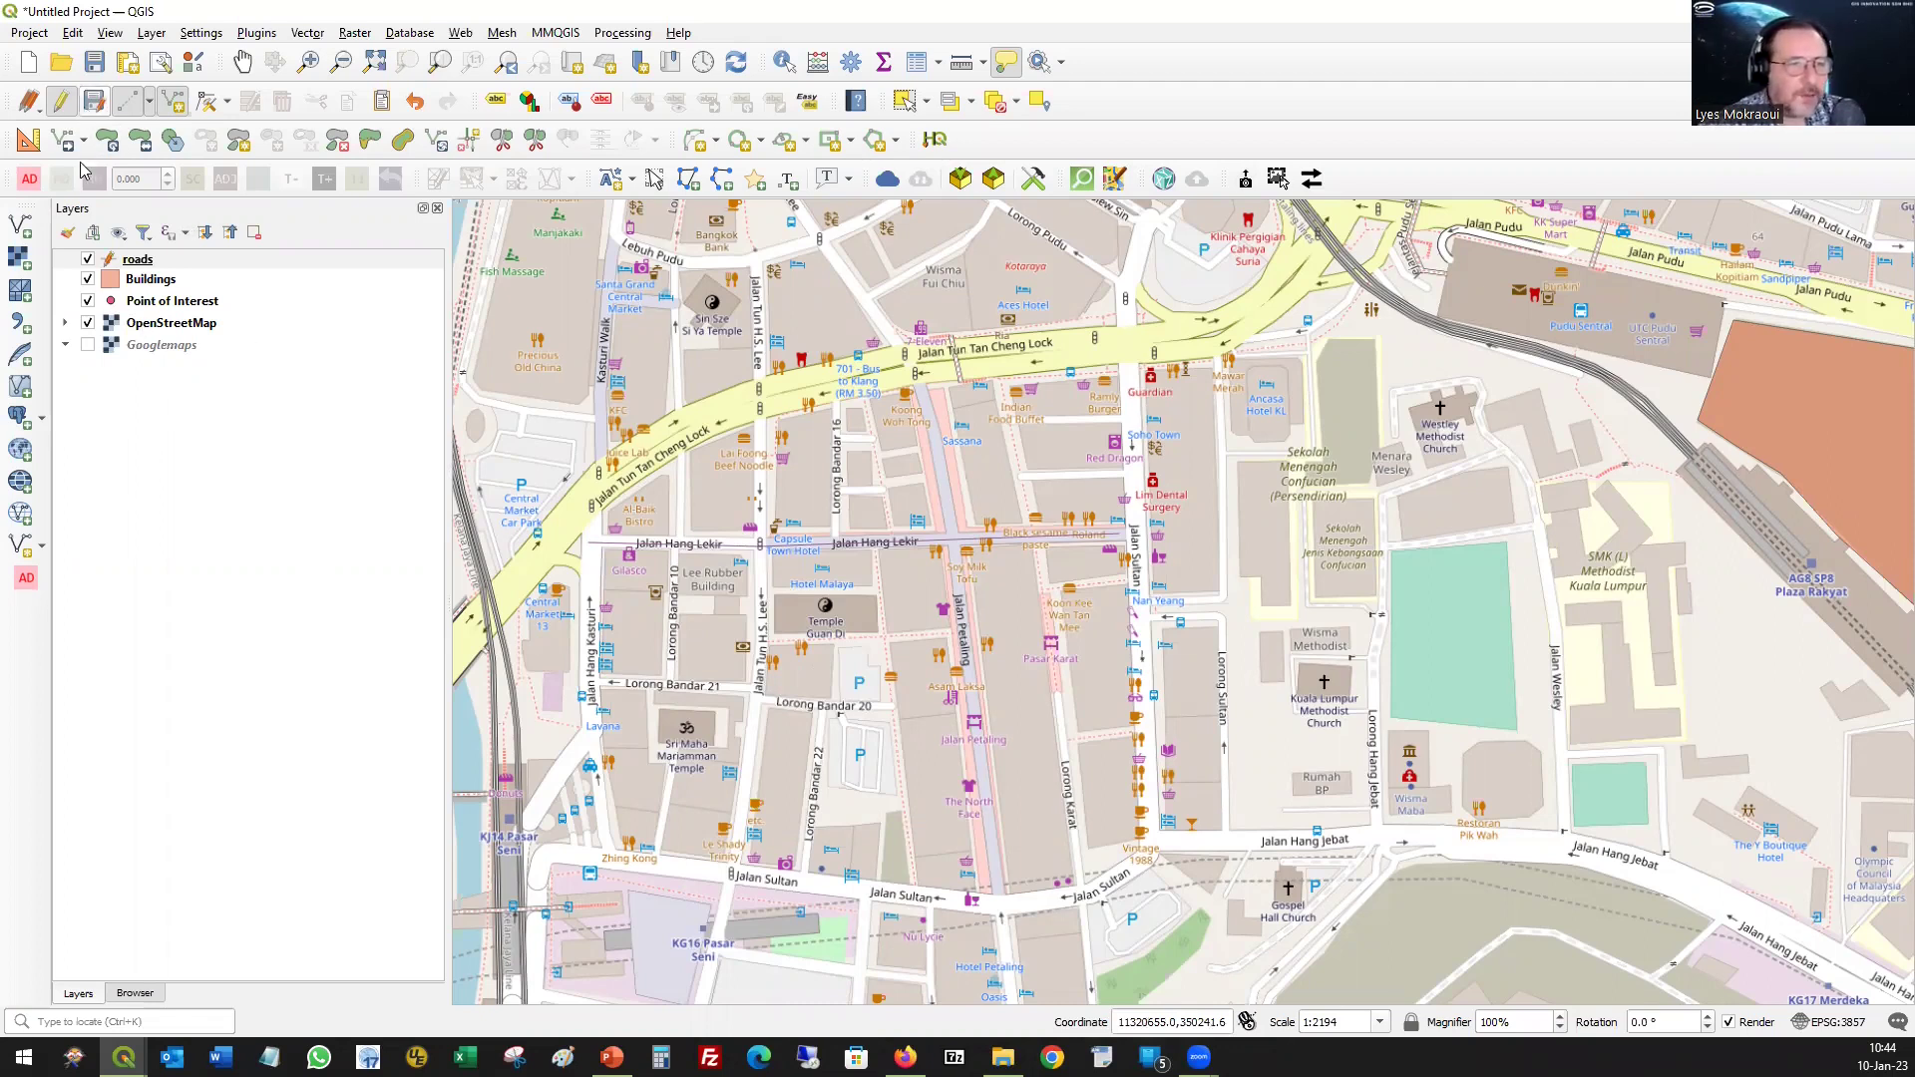
{"action": "left_click", "coordinate": [62, 107]}
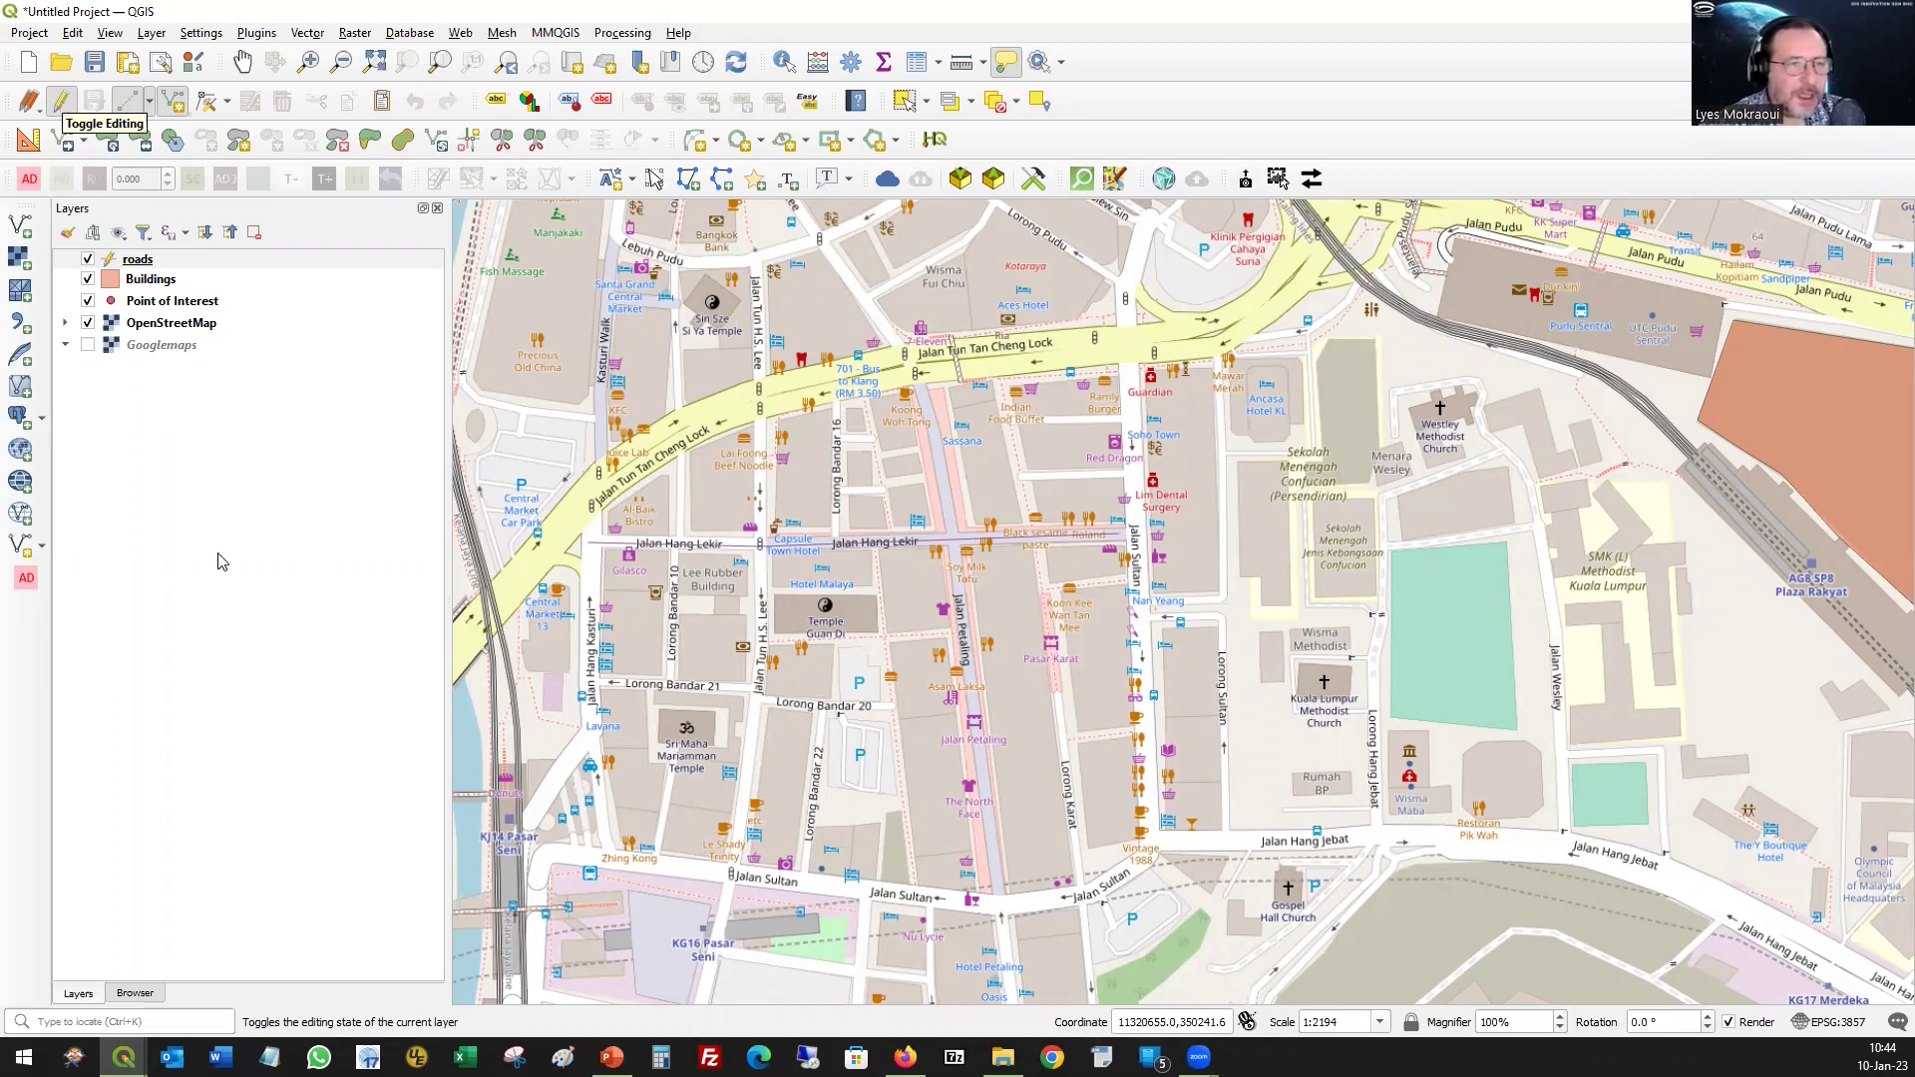
{"action": "left_click", "coordinate": [143, 263]}
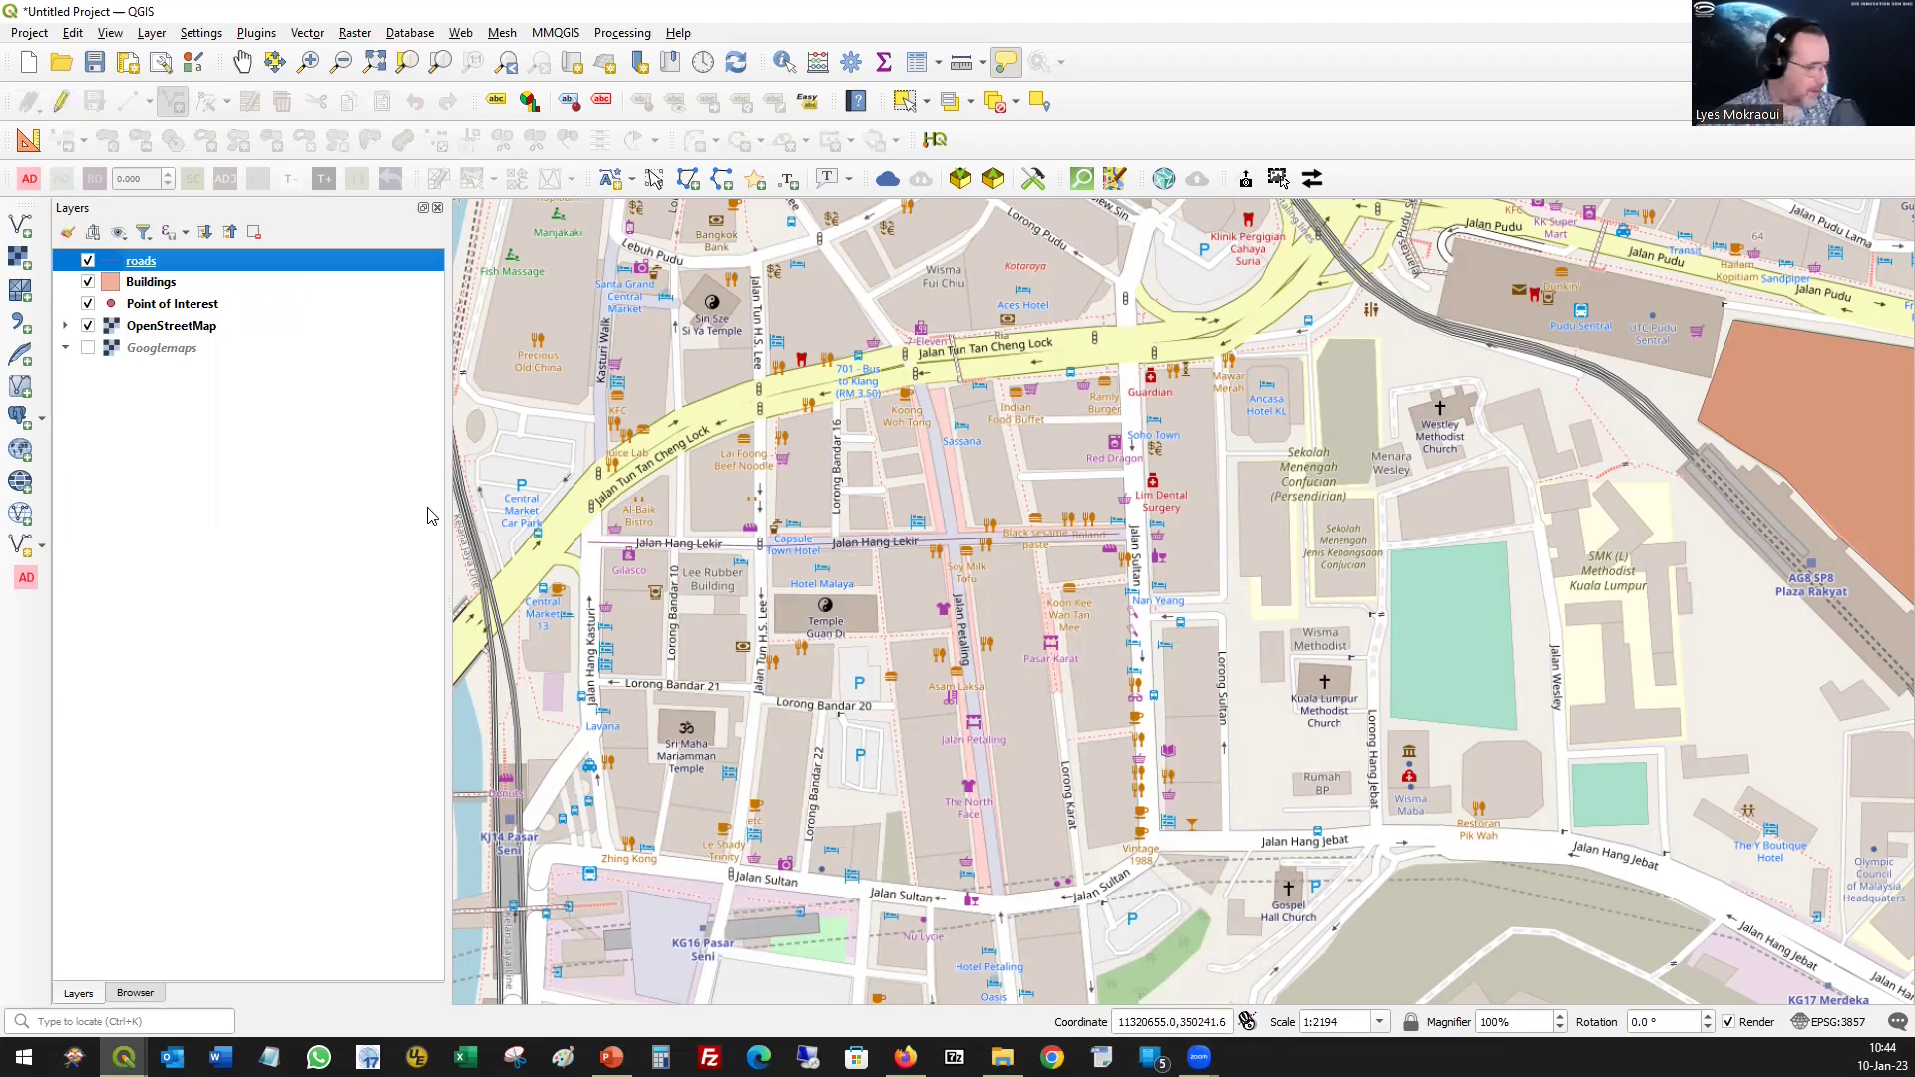
{"action": "key", "text": "F2"}
{"action": "key", "text": "Home"}
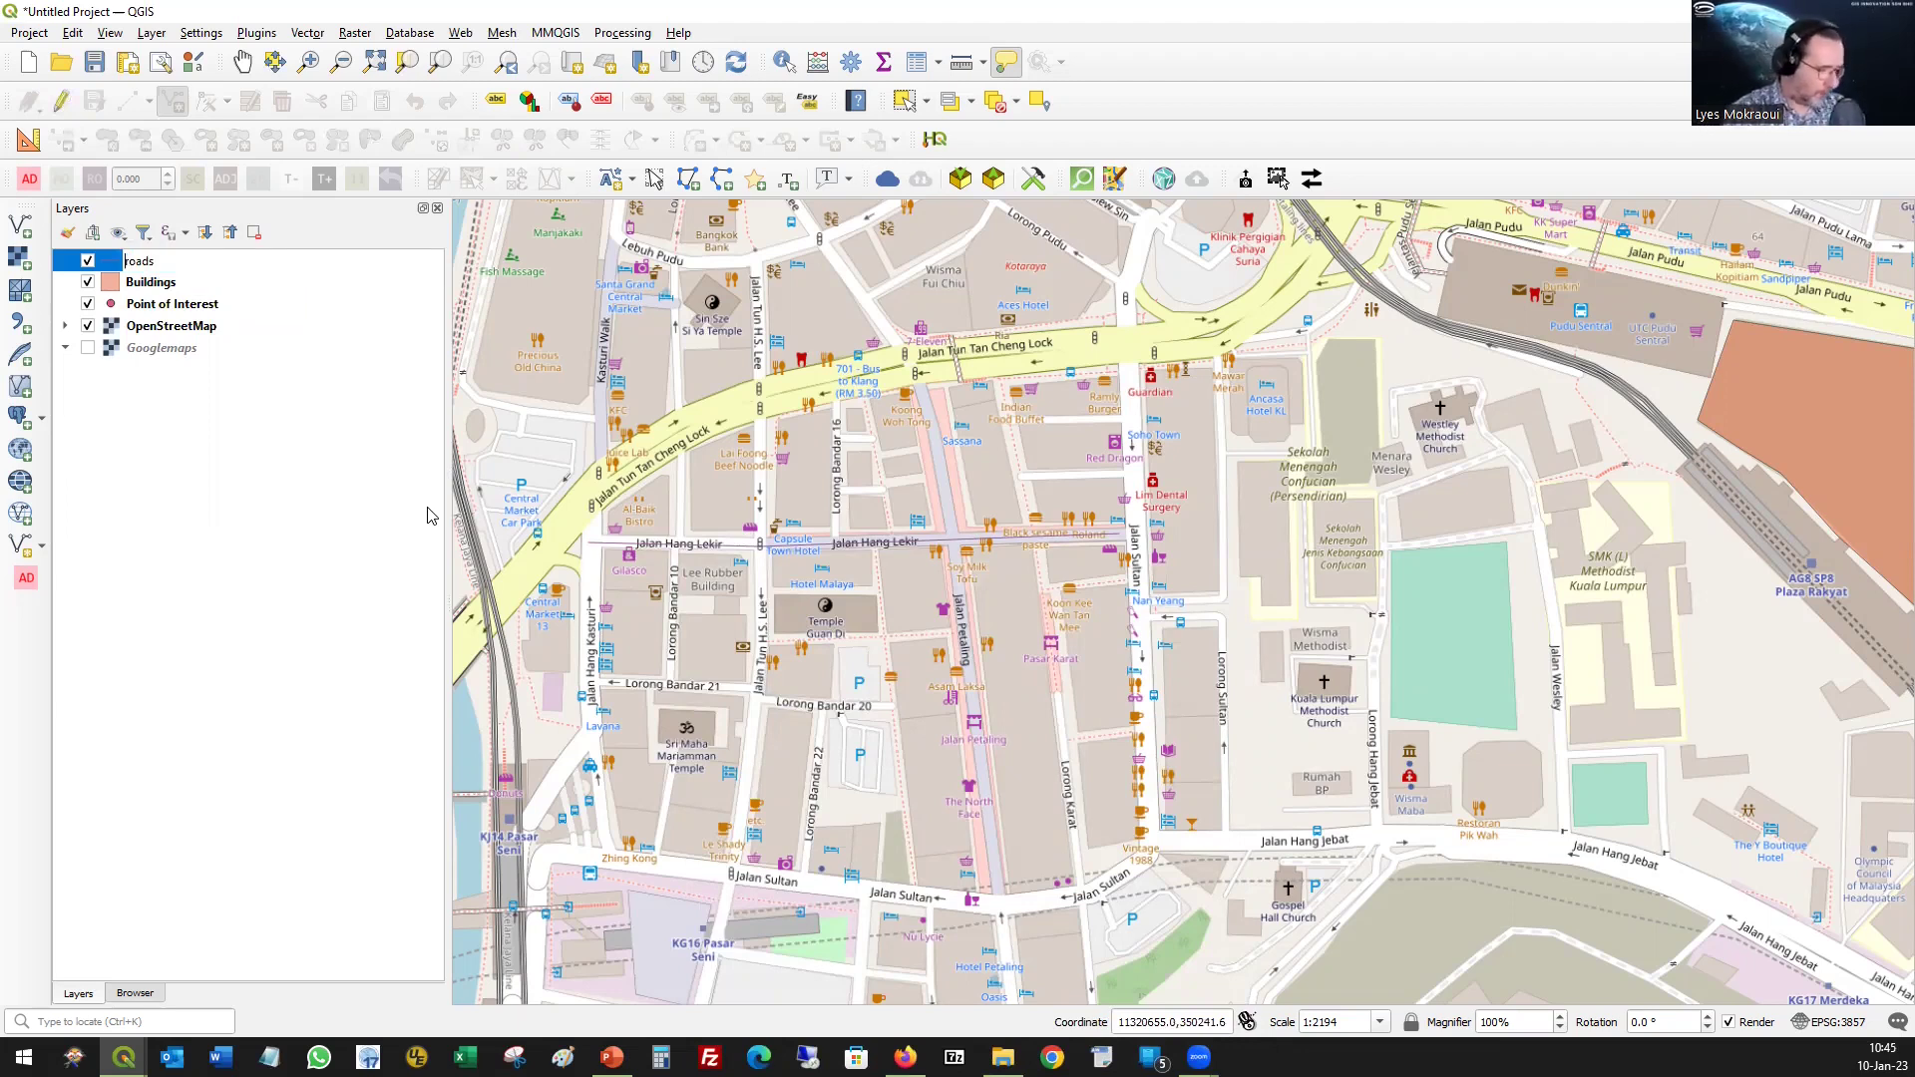
{"action": "type", "text": "R"}
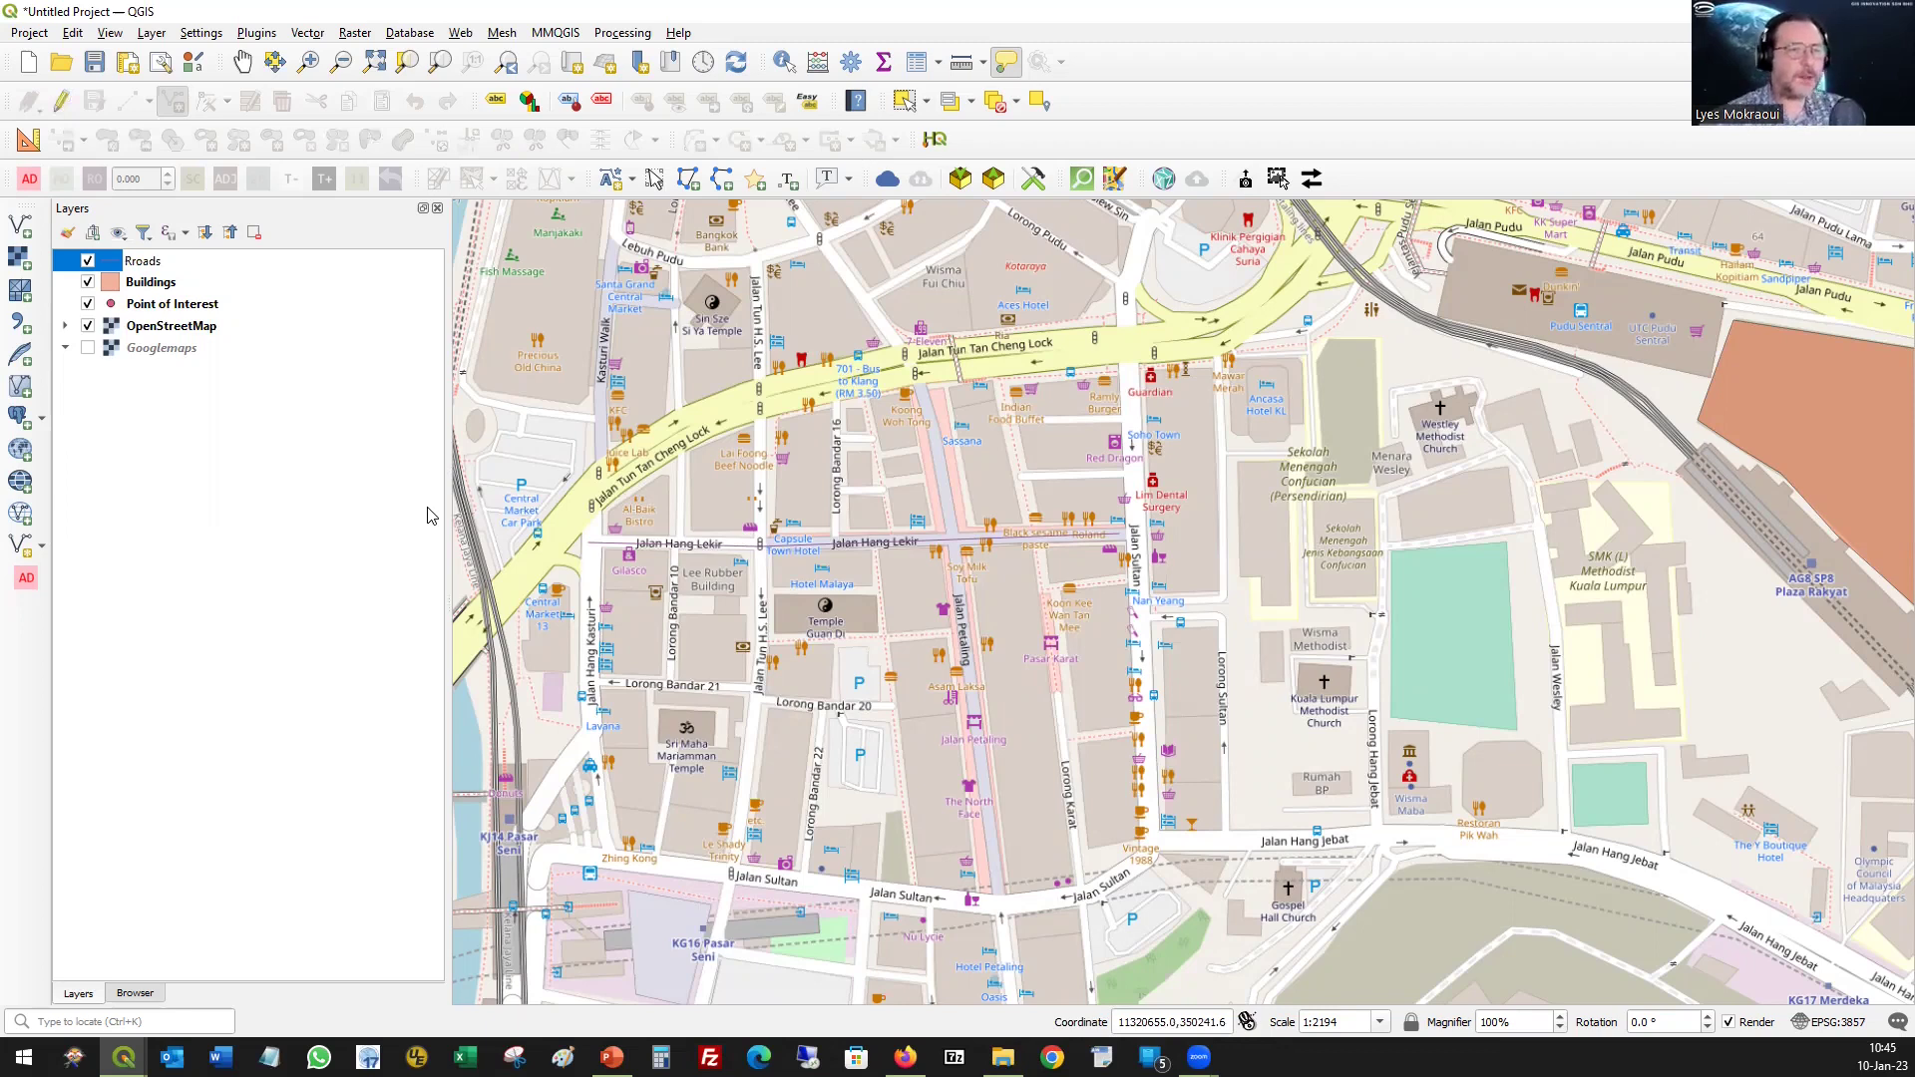
{"action": "key", "text": "Delete"}
{"action": "key", "text": "Return"}
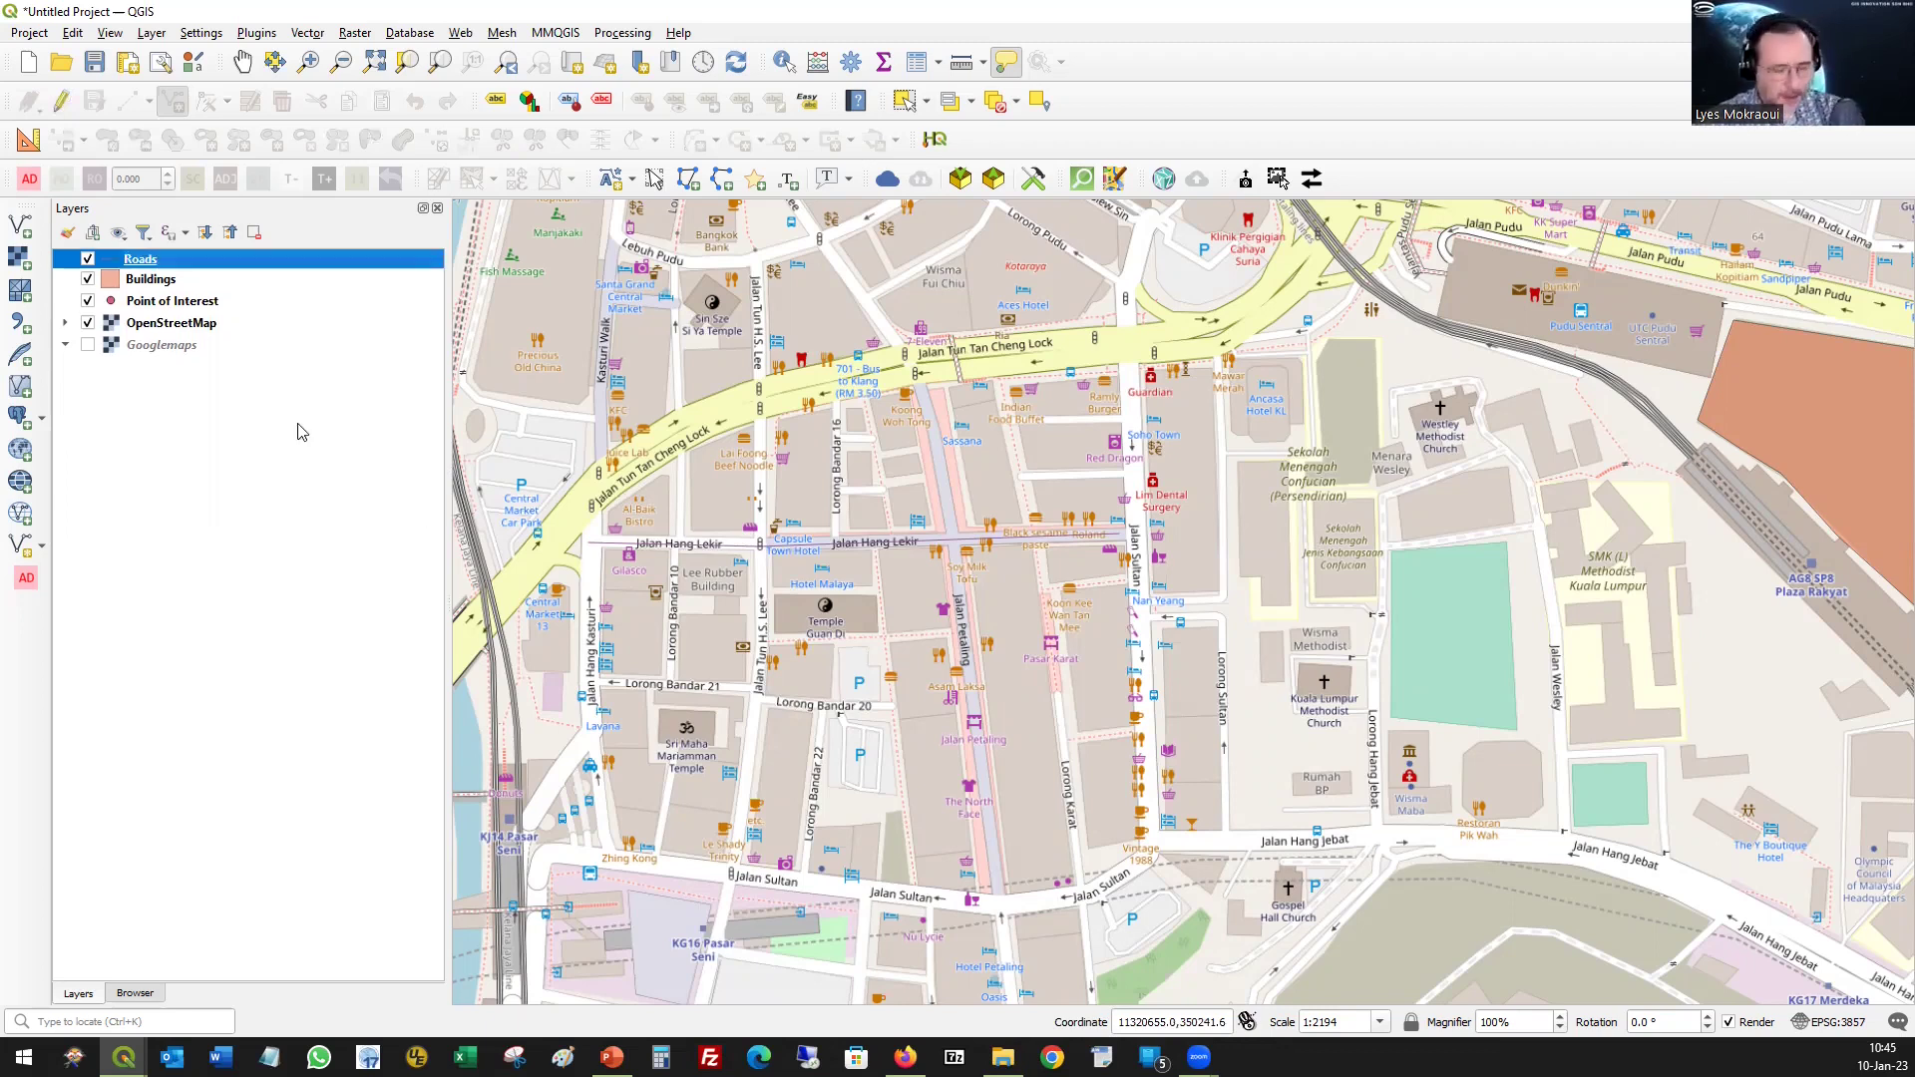
- Style the Roads layer's simple line in black with a stroke width of 0.46 mm
{"action": "double_click", "coordinate": [148, 261]}
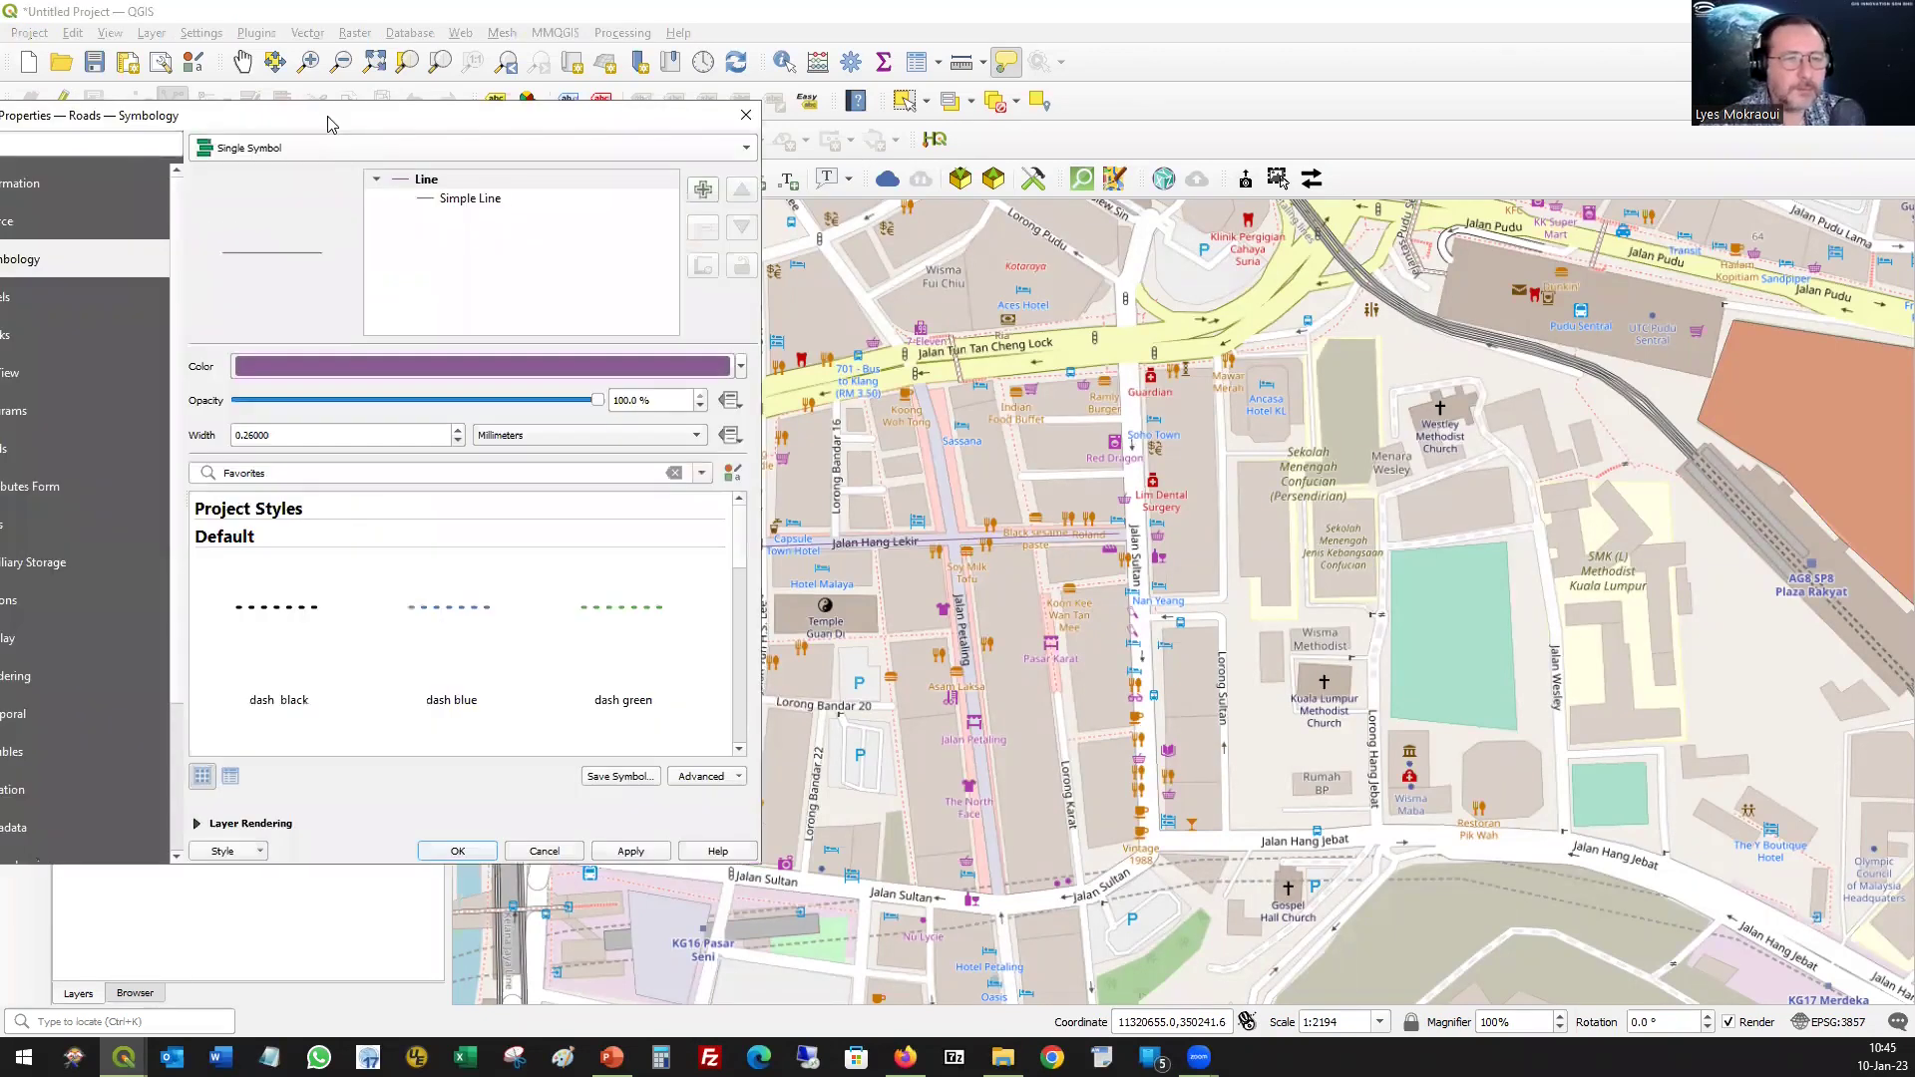
{"action": "left_click_drag", "start_coordinate": [331, 124], "coordinate": [863, 98]}
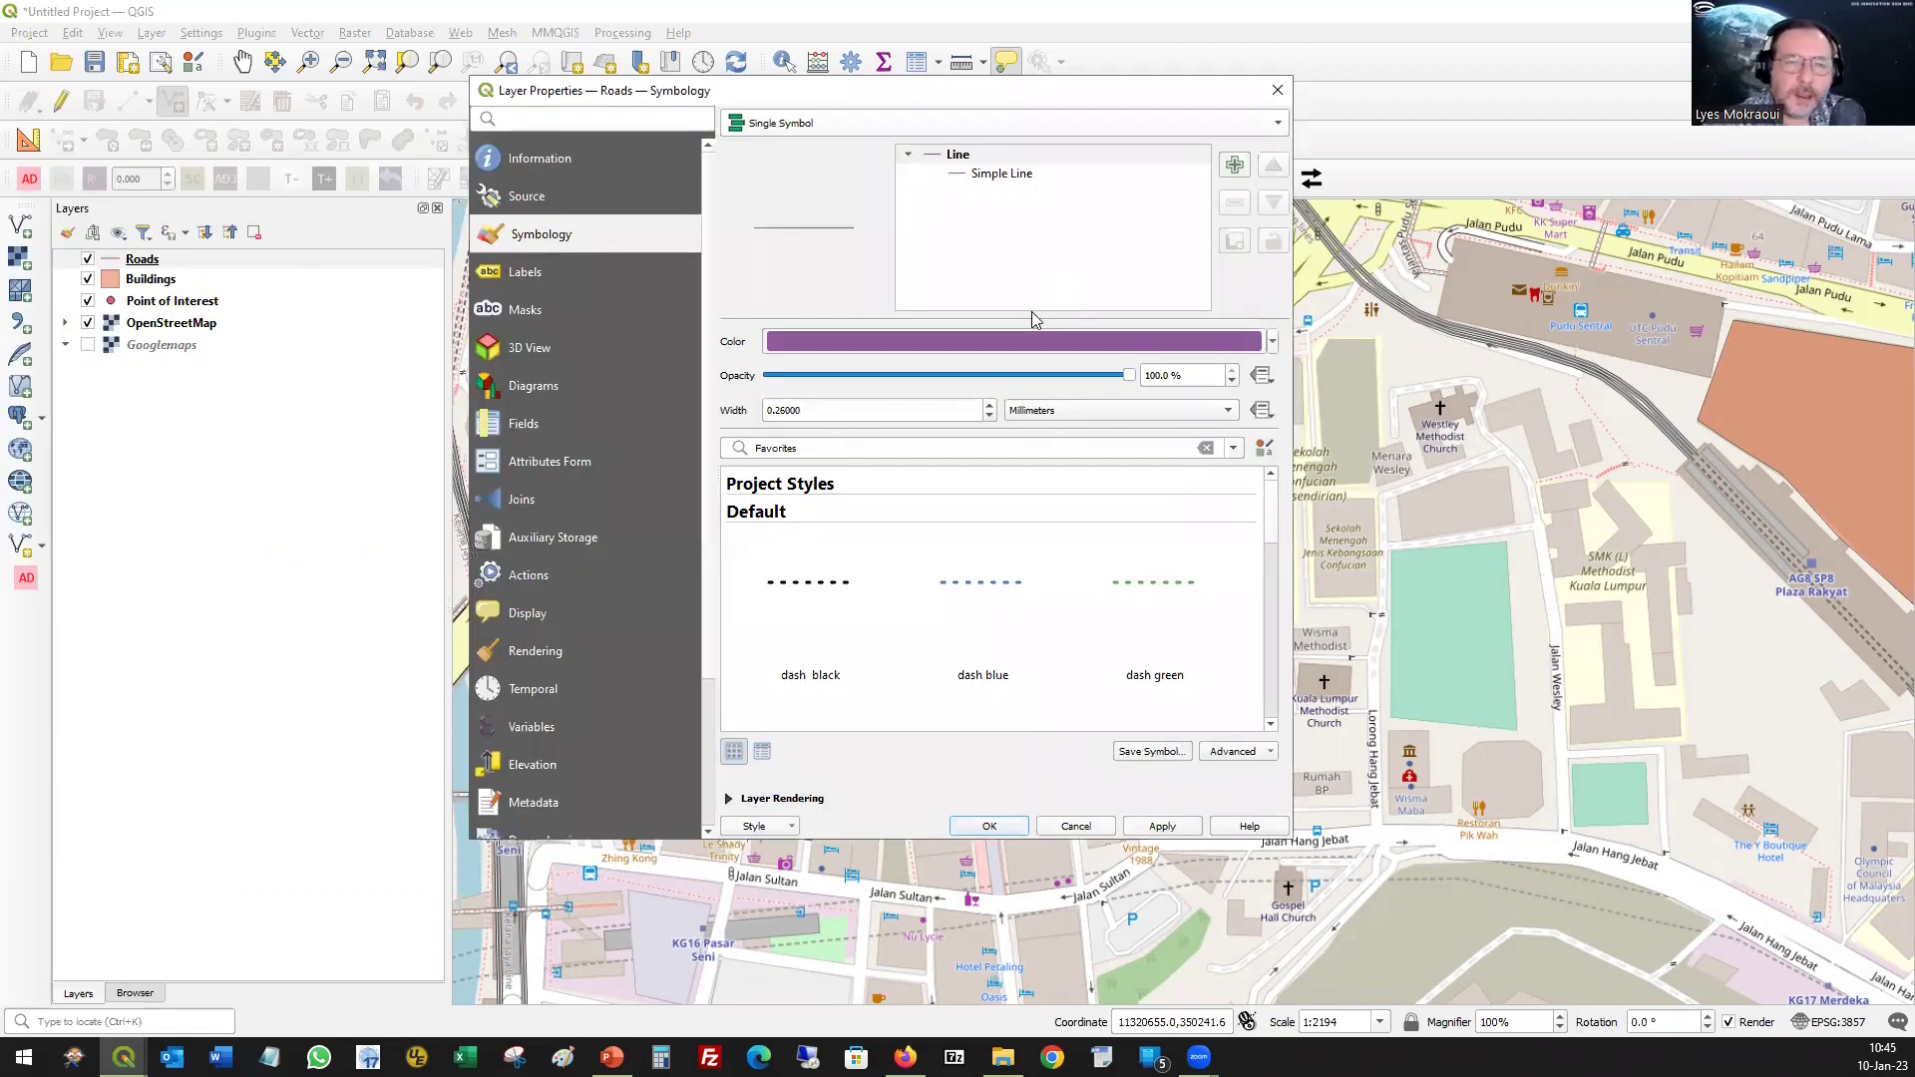
{"action": "left_click", "coordinate": [997, 176]}
{"action": "left_click", "coordinate": [1207, 383]}
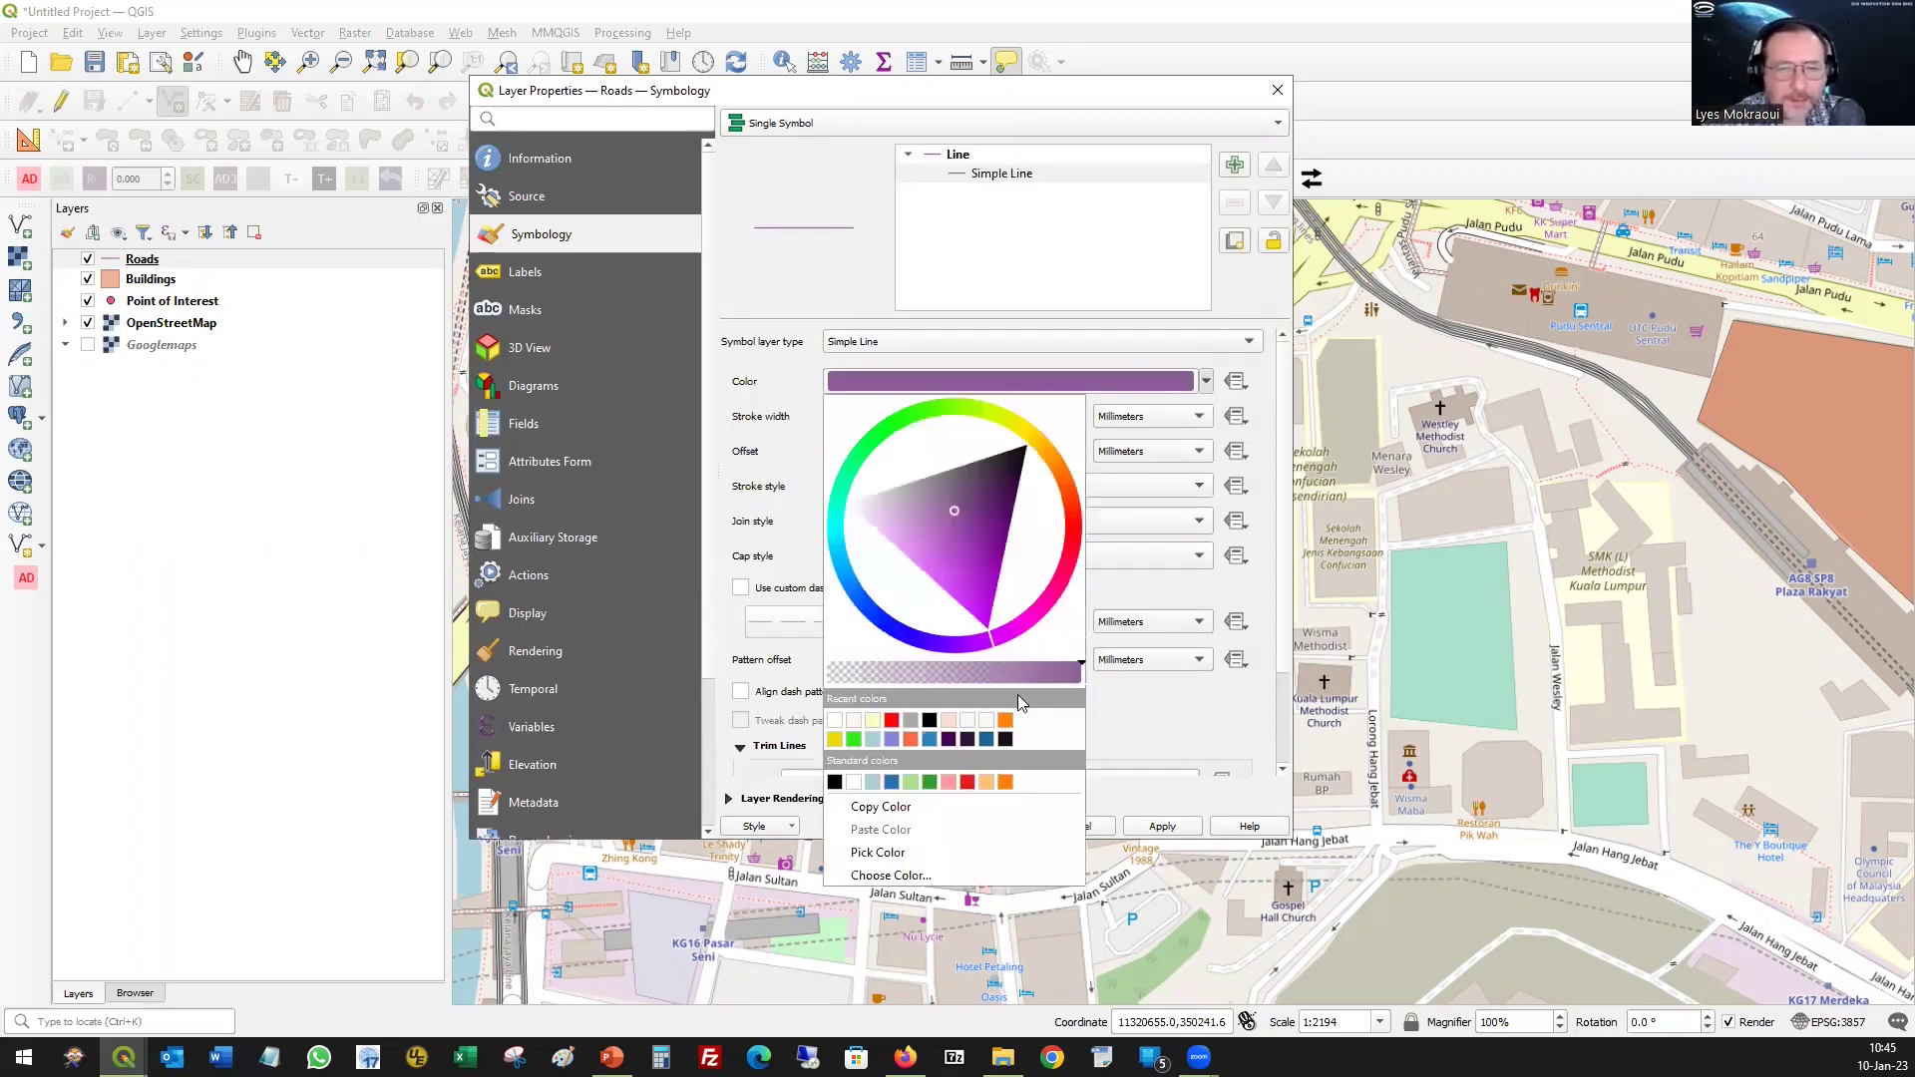
{"action": "left_click", "coordinate": [1005, 739]}
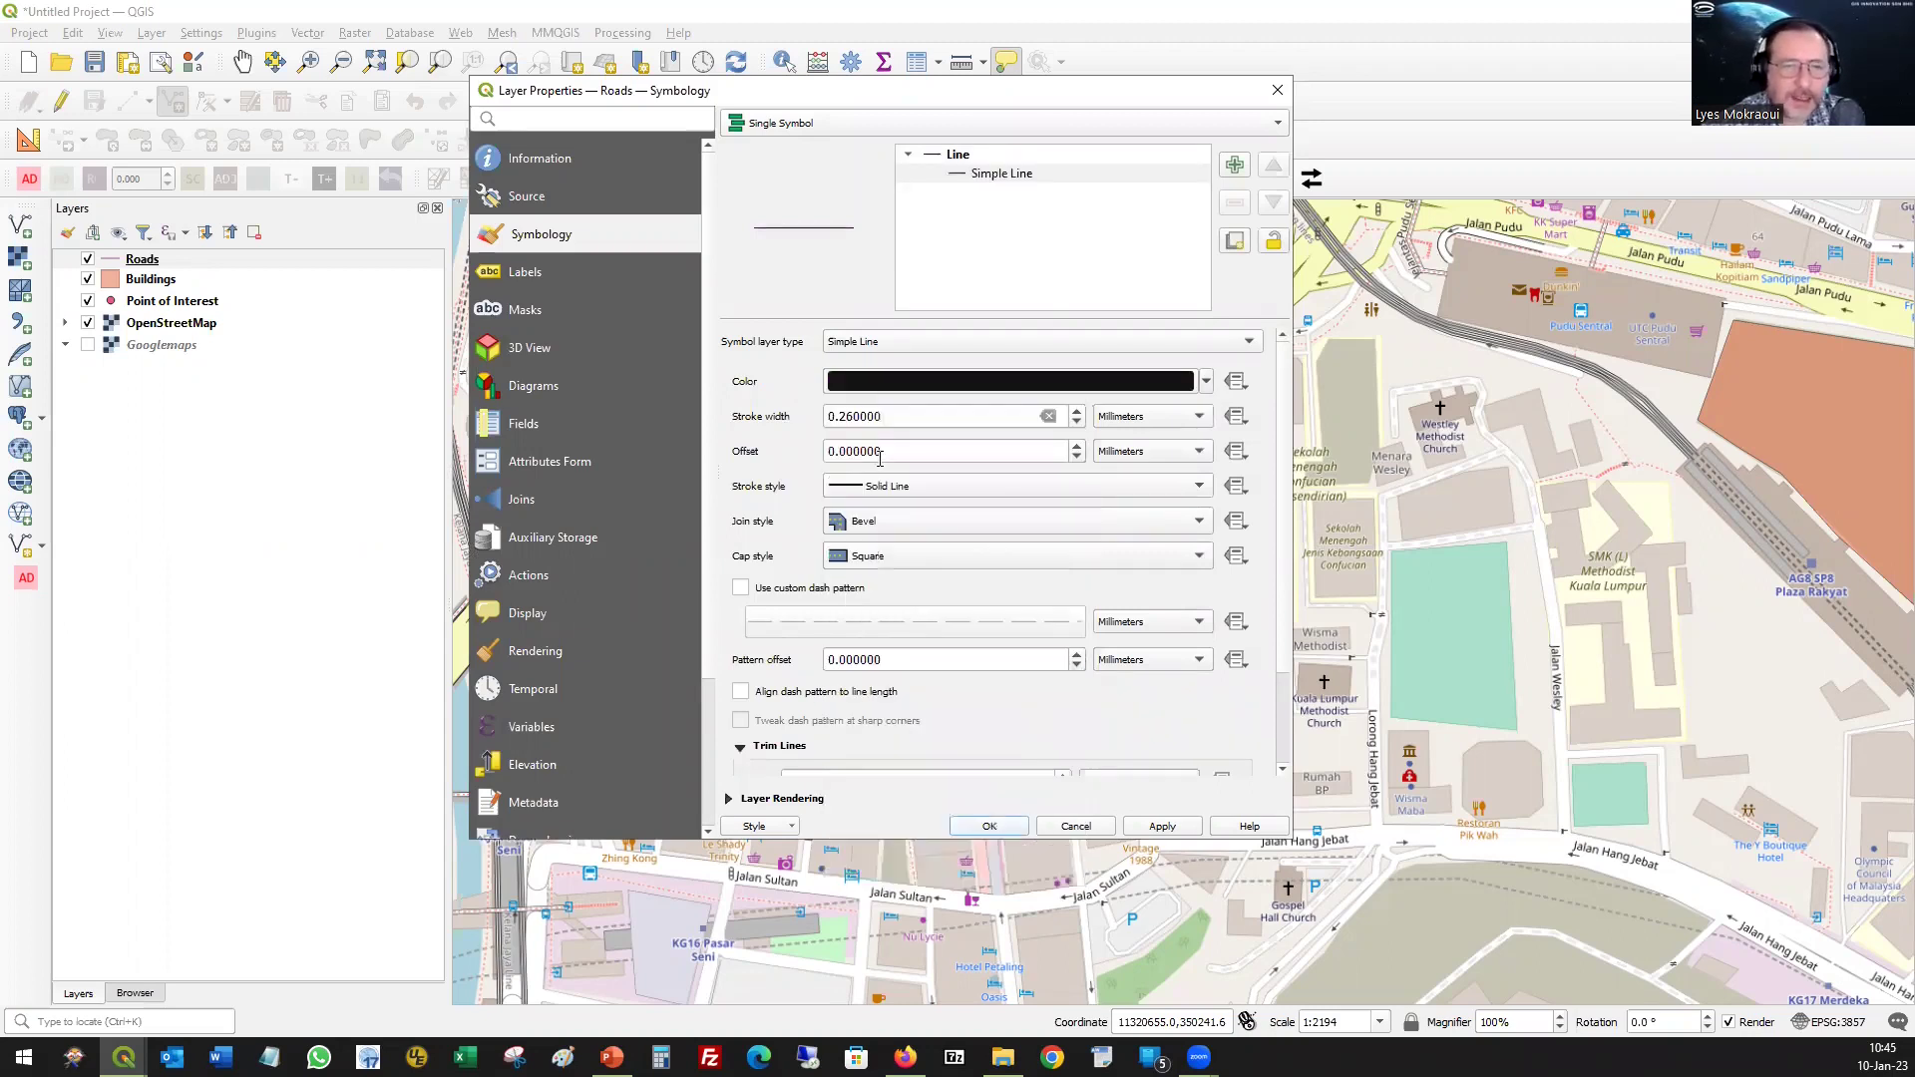
{"action": "left_click", "coordinate": [1078, 412]}
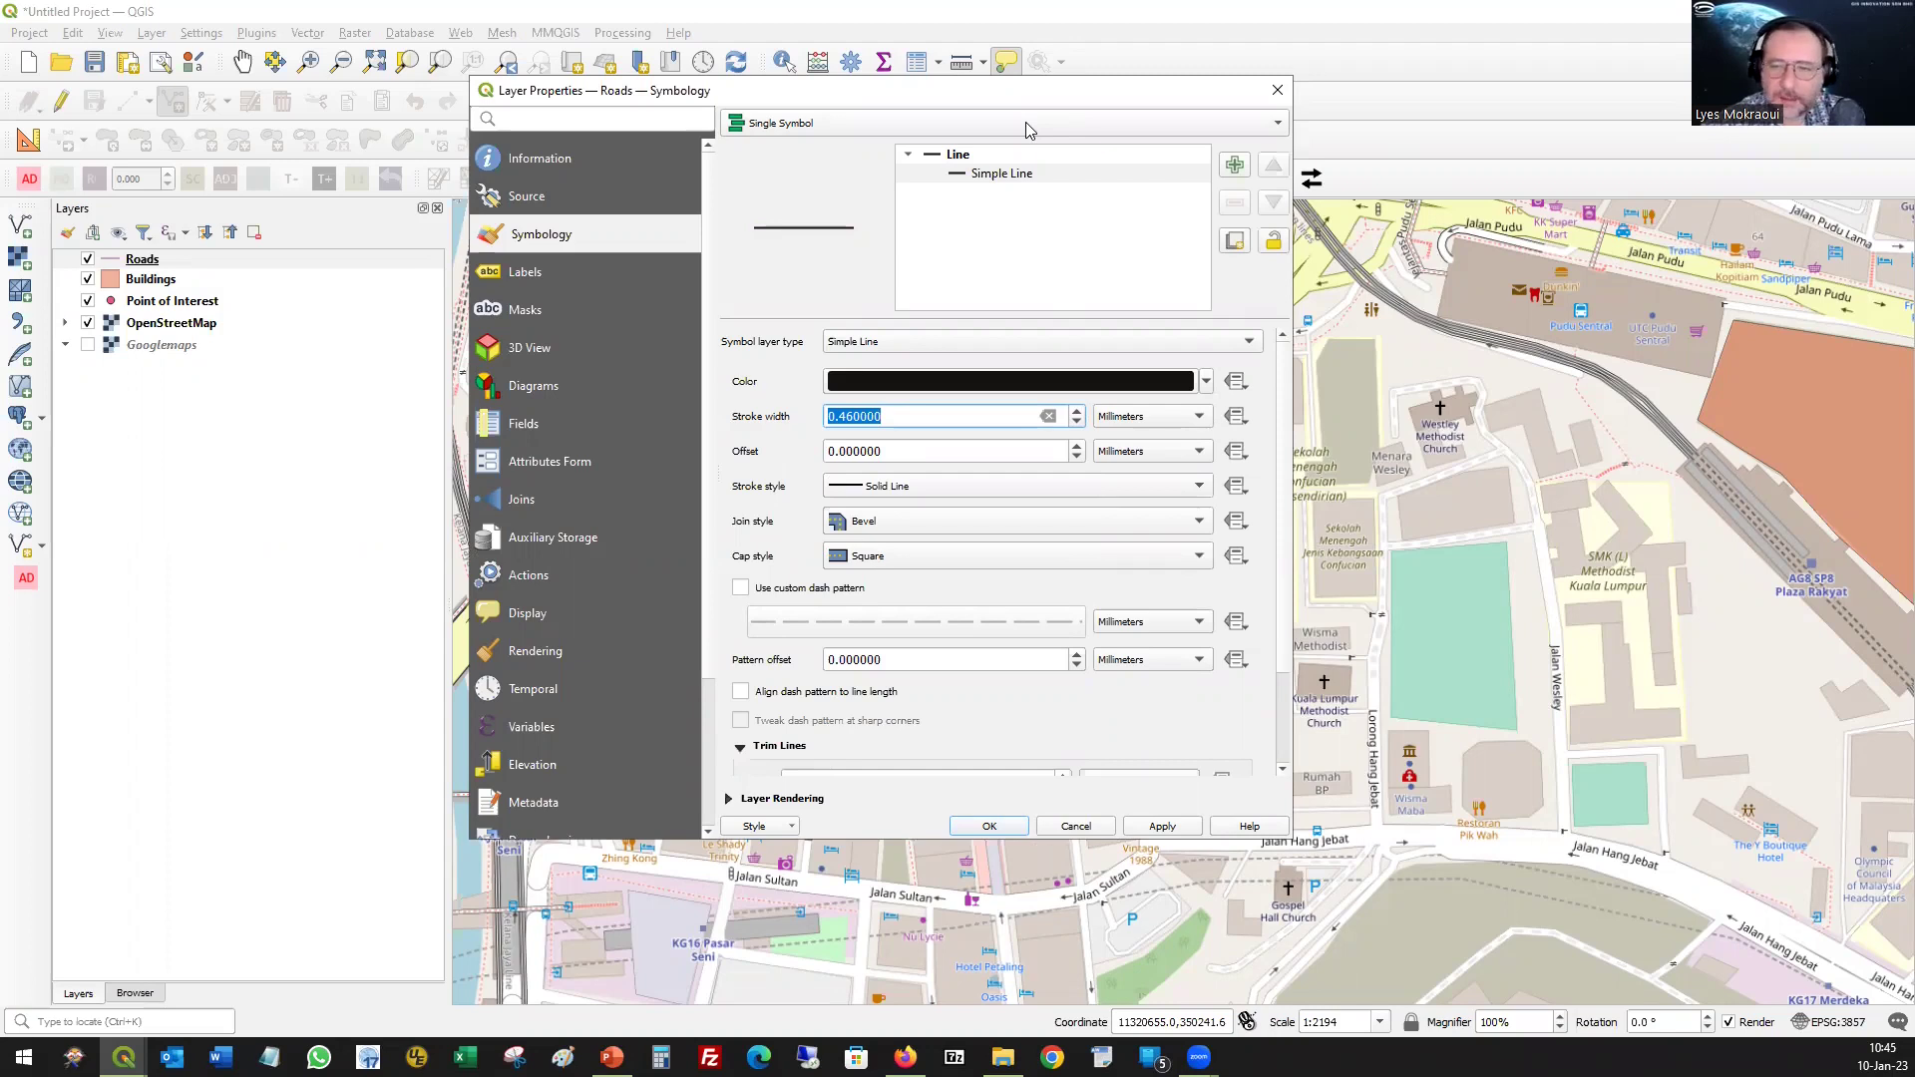
{"action": "left_click_drag", "start_coordinate": [1030, 92], "coordinate": [1538, 108]}
{"action": "left_click", "coordinate": [1671, 845]}
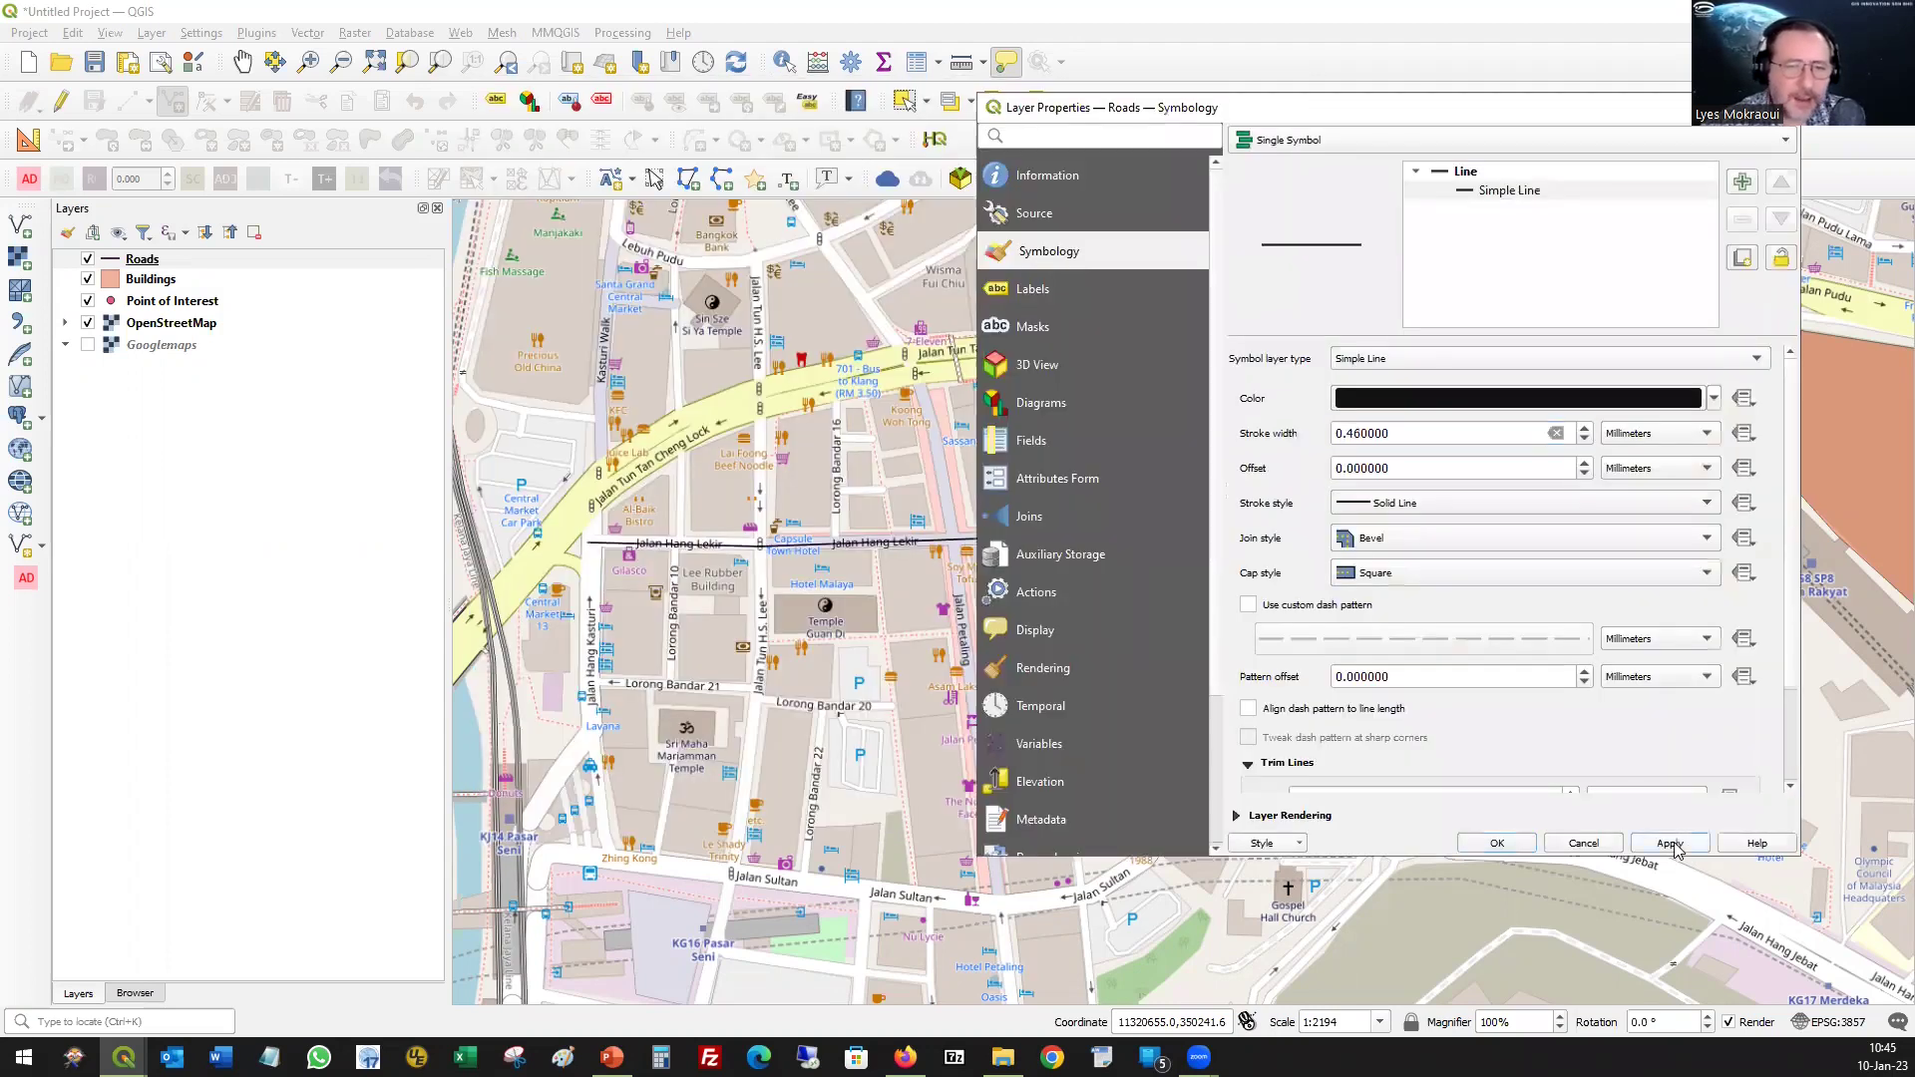
{"action": "left_click", "coordinate": [1496, 844]}
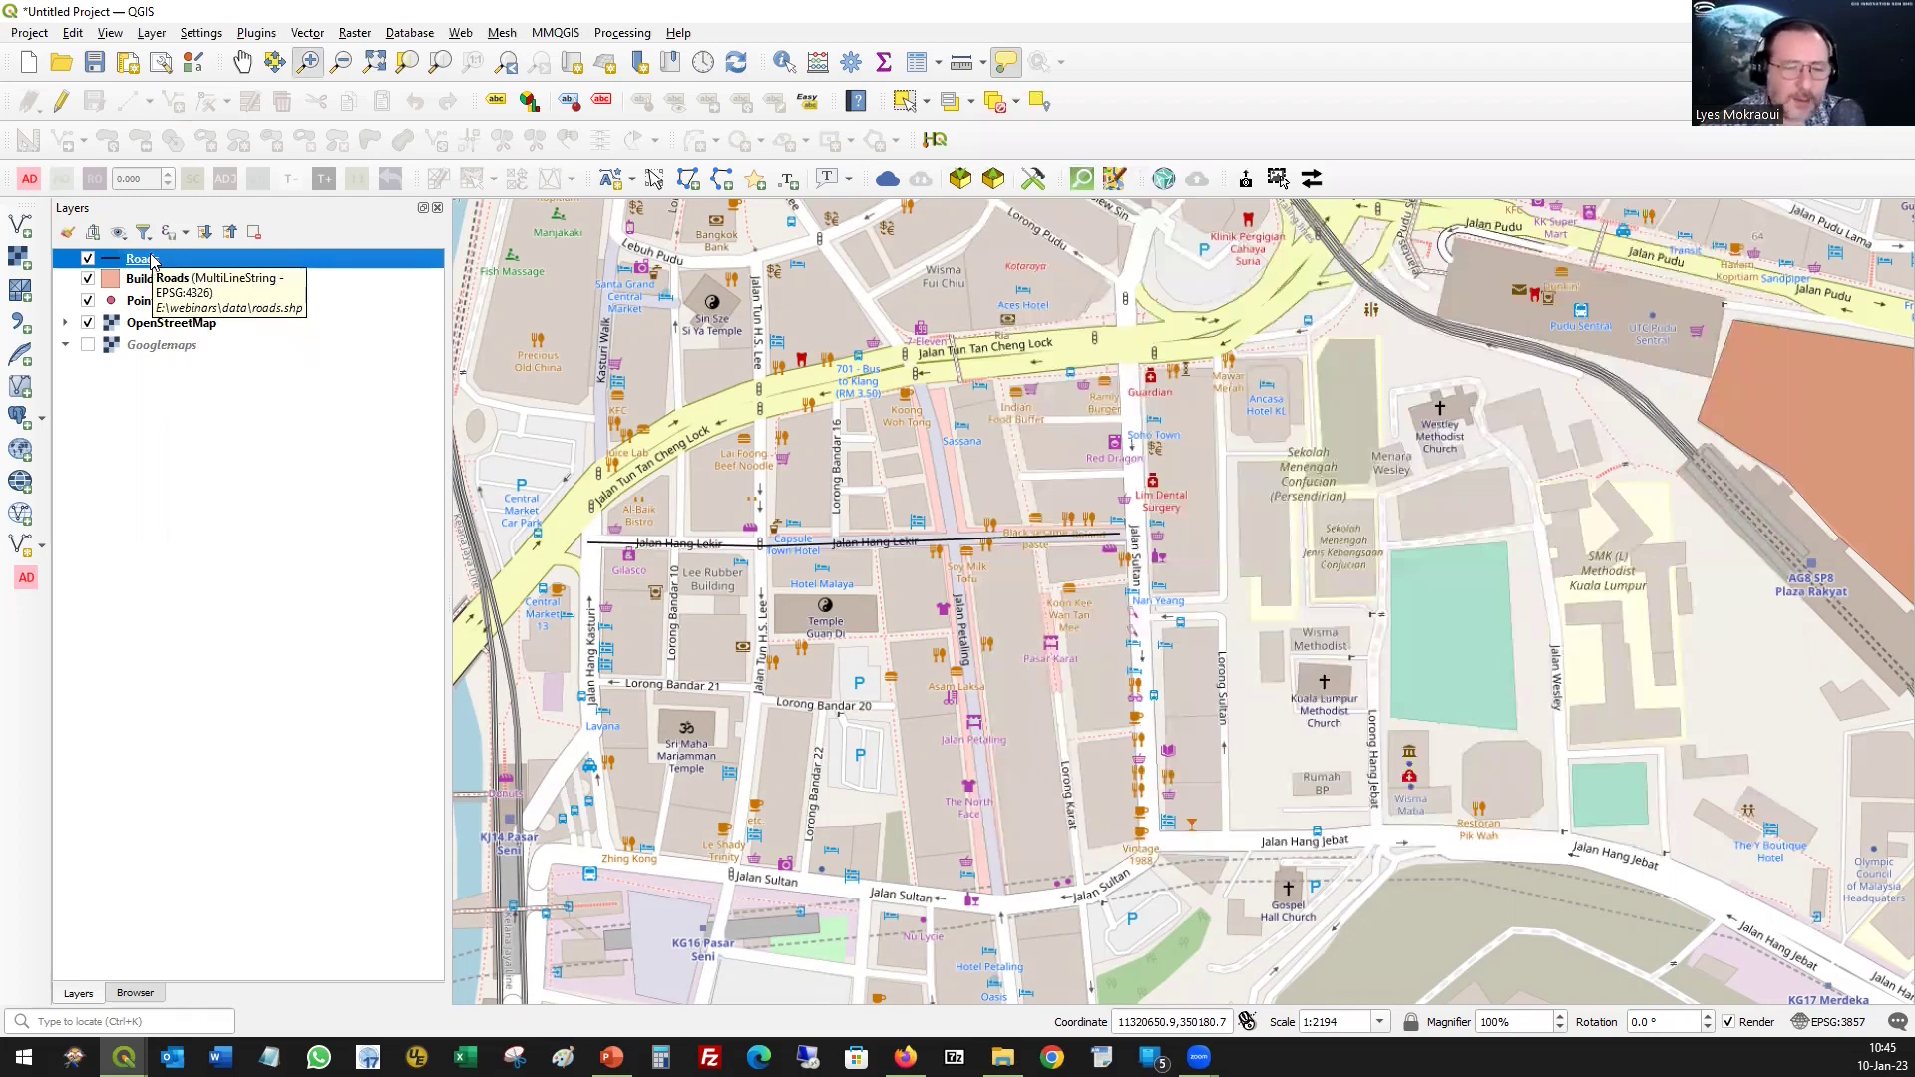
- Hide the OpenStreetMap basemap and show labels for the Roads layer
{"action": "left_click", "coordinate": [88, 323]}
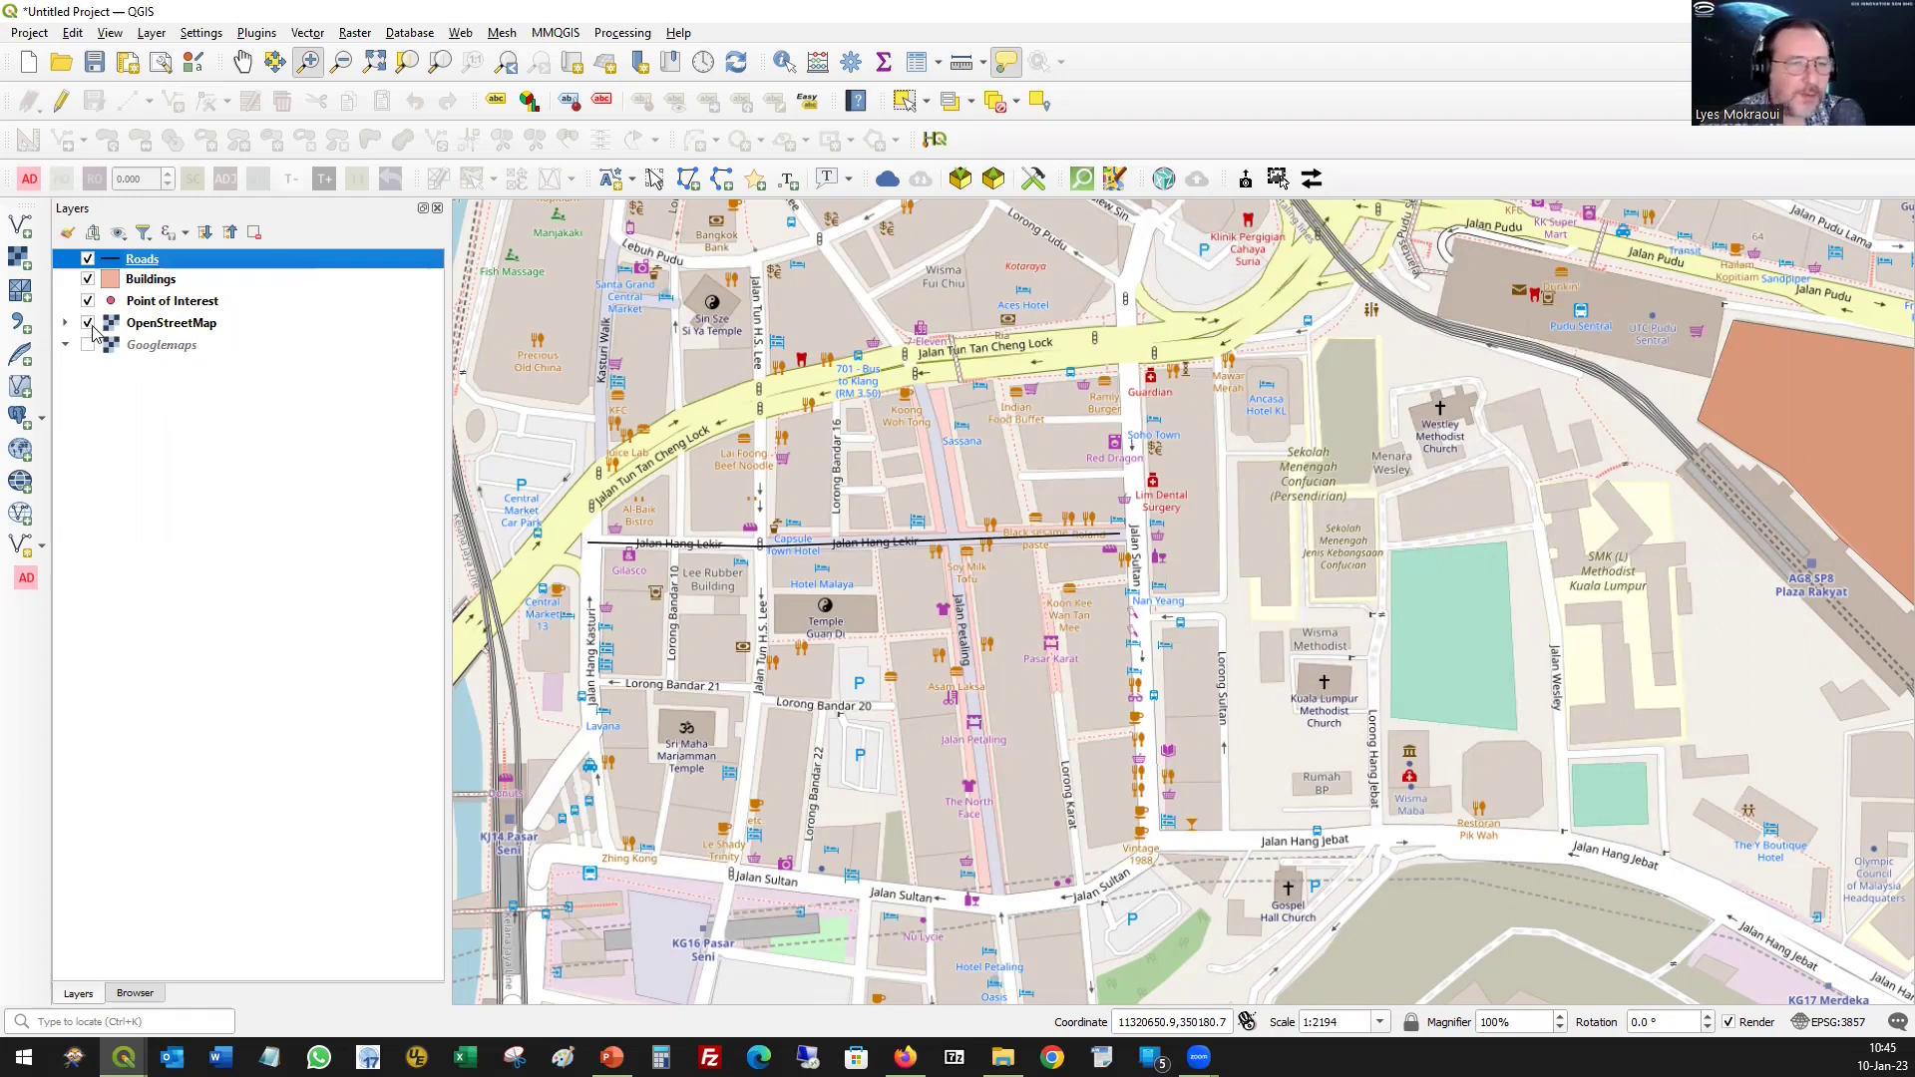
{"action": "right_click", "coordinate": [141, 262]}
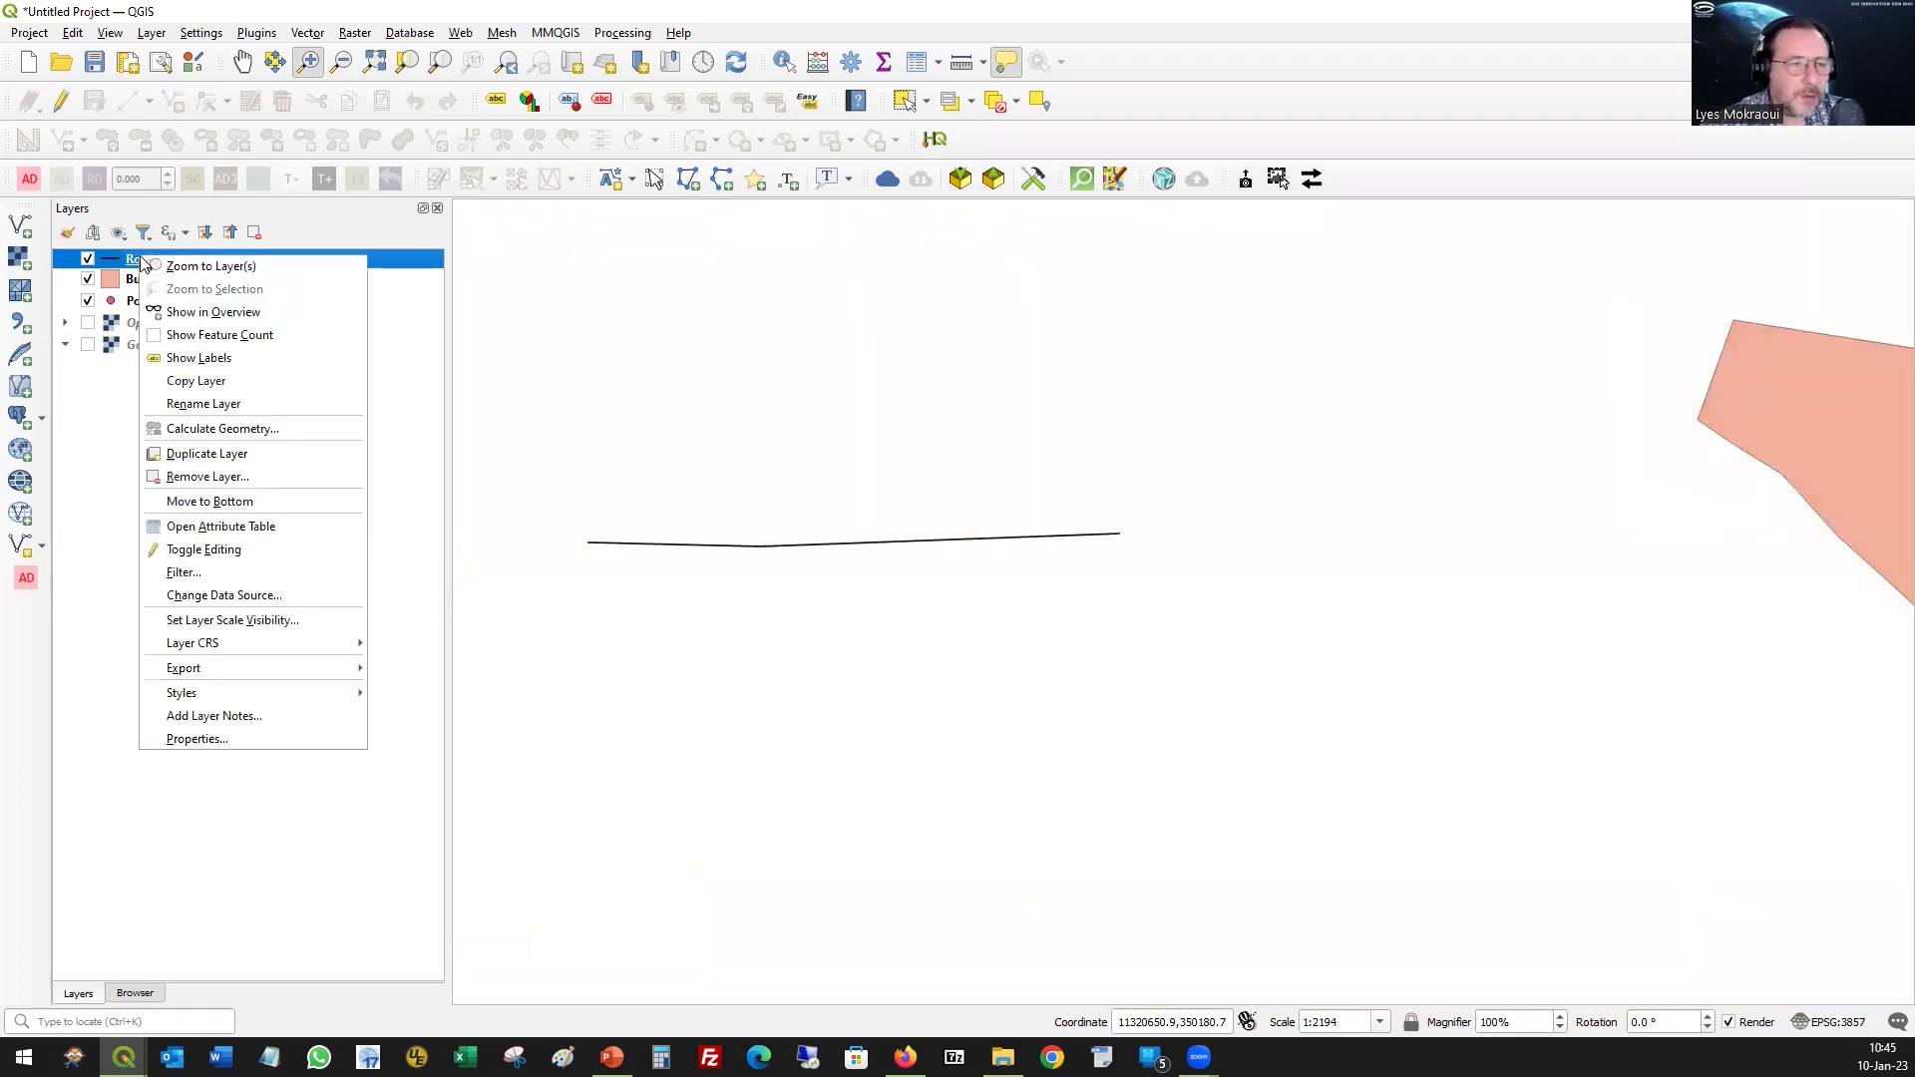
{"action": "left_click", "coordinate": [228, 360]}
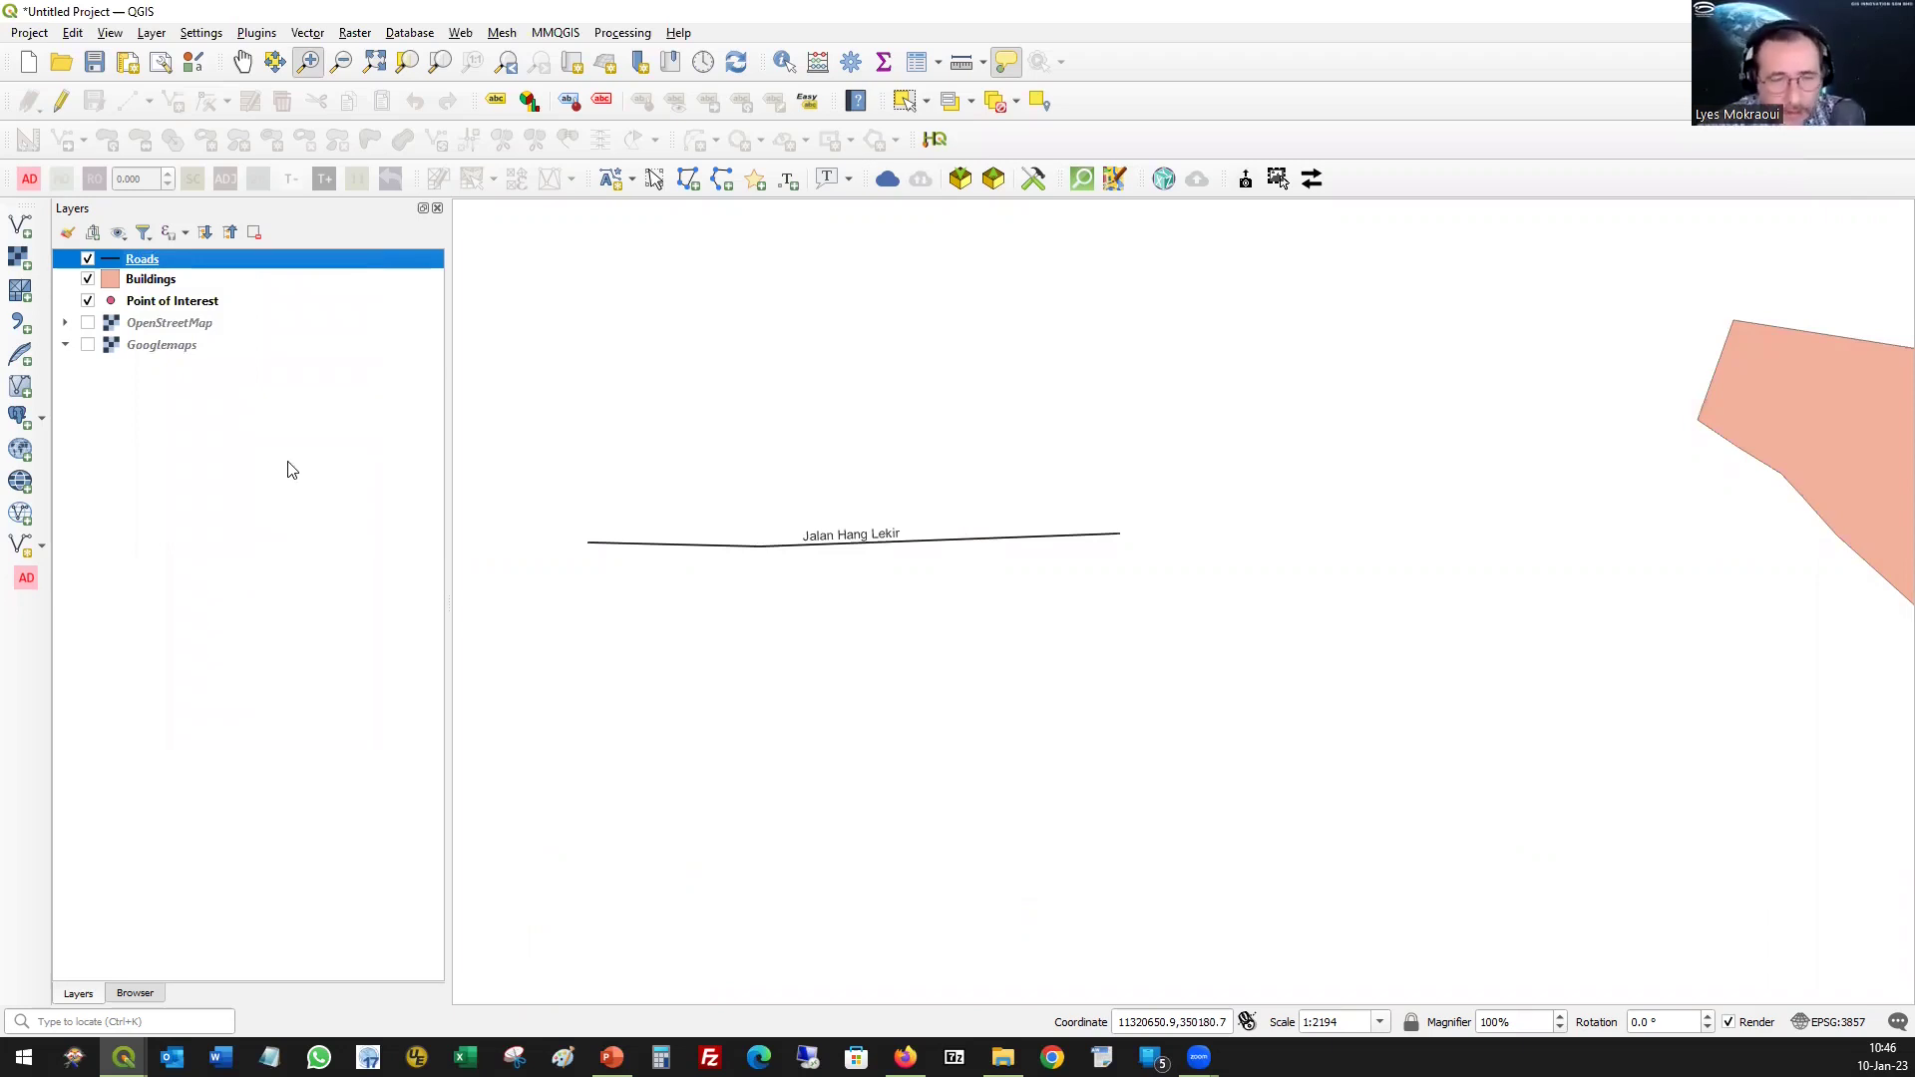
{"action": "left_click", "coordinate": [183, 648]}
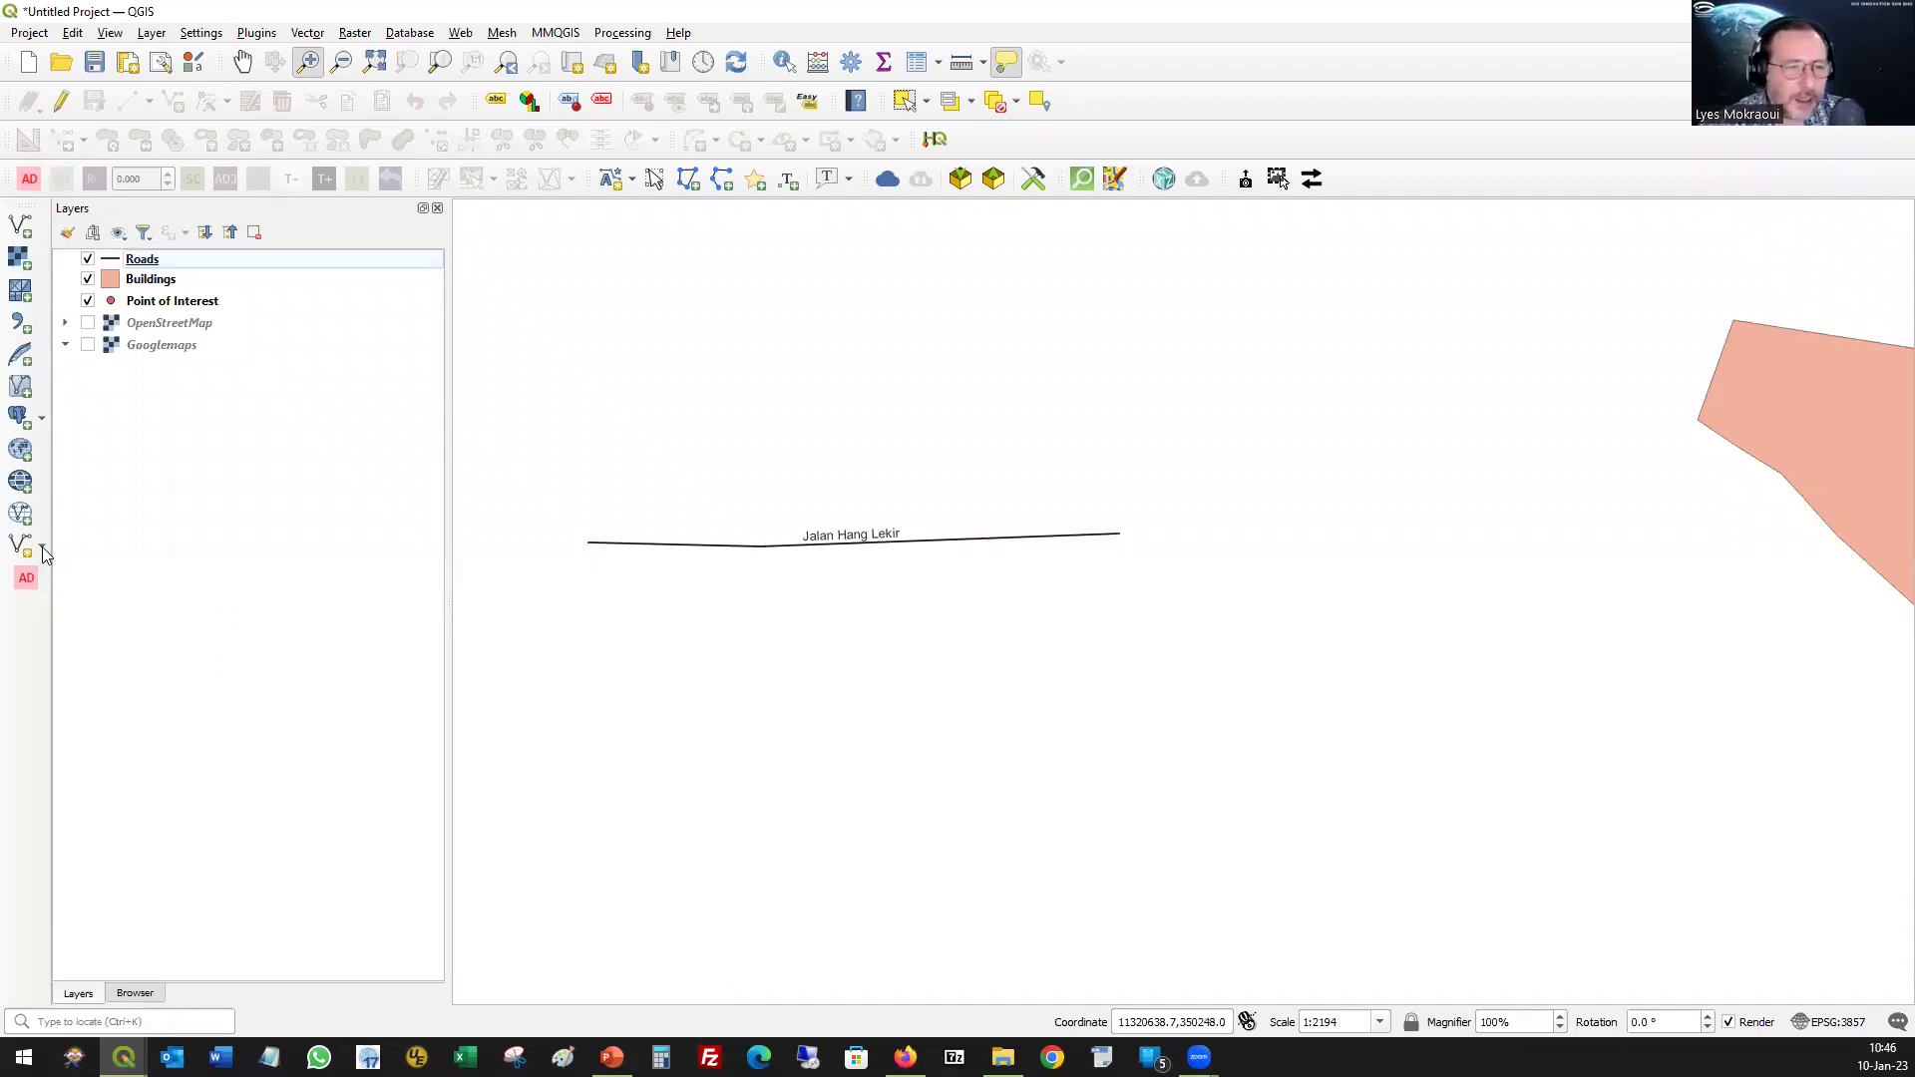
- Start a new GeoPackage layer in a database named klData in the webinars data folder, with Point geometry
{"action": "left_click", "coordinate": [41, 547]}
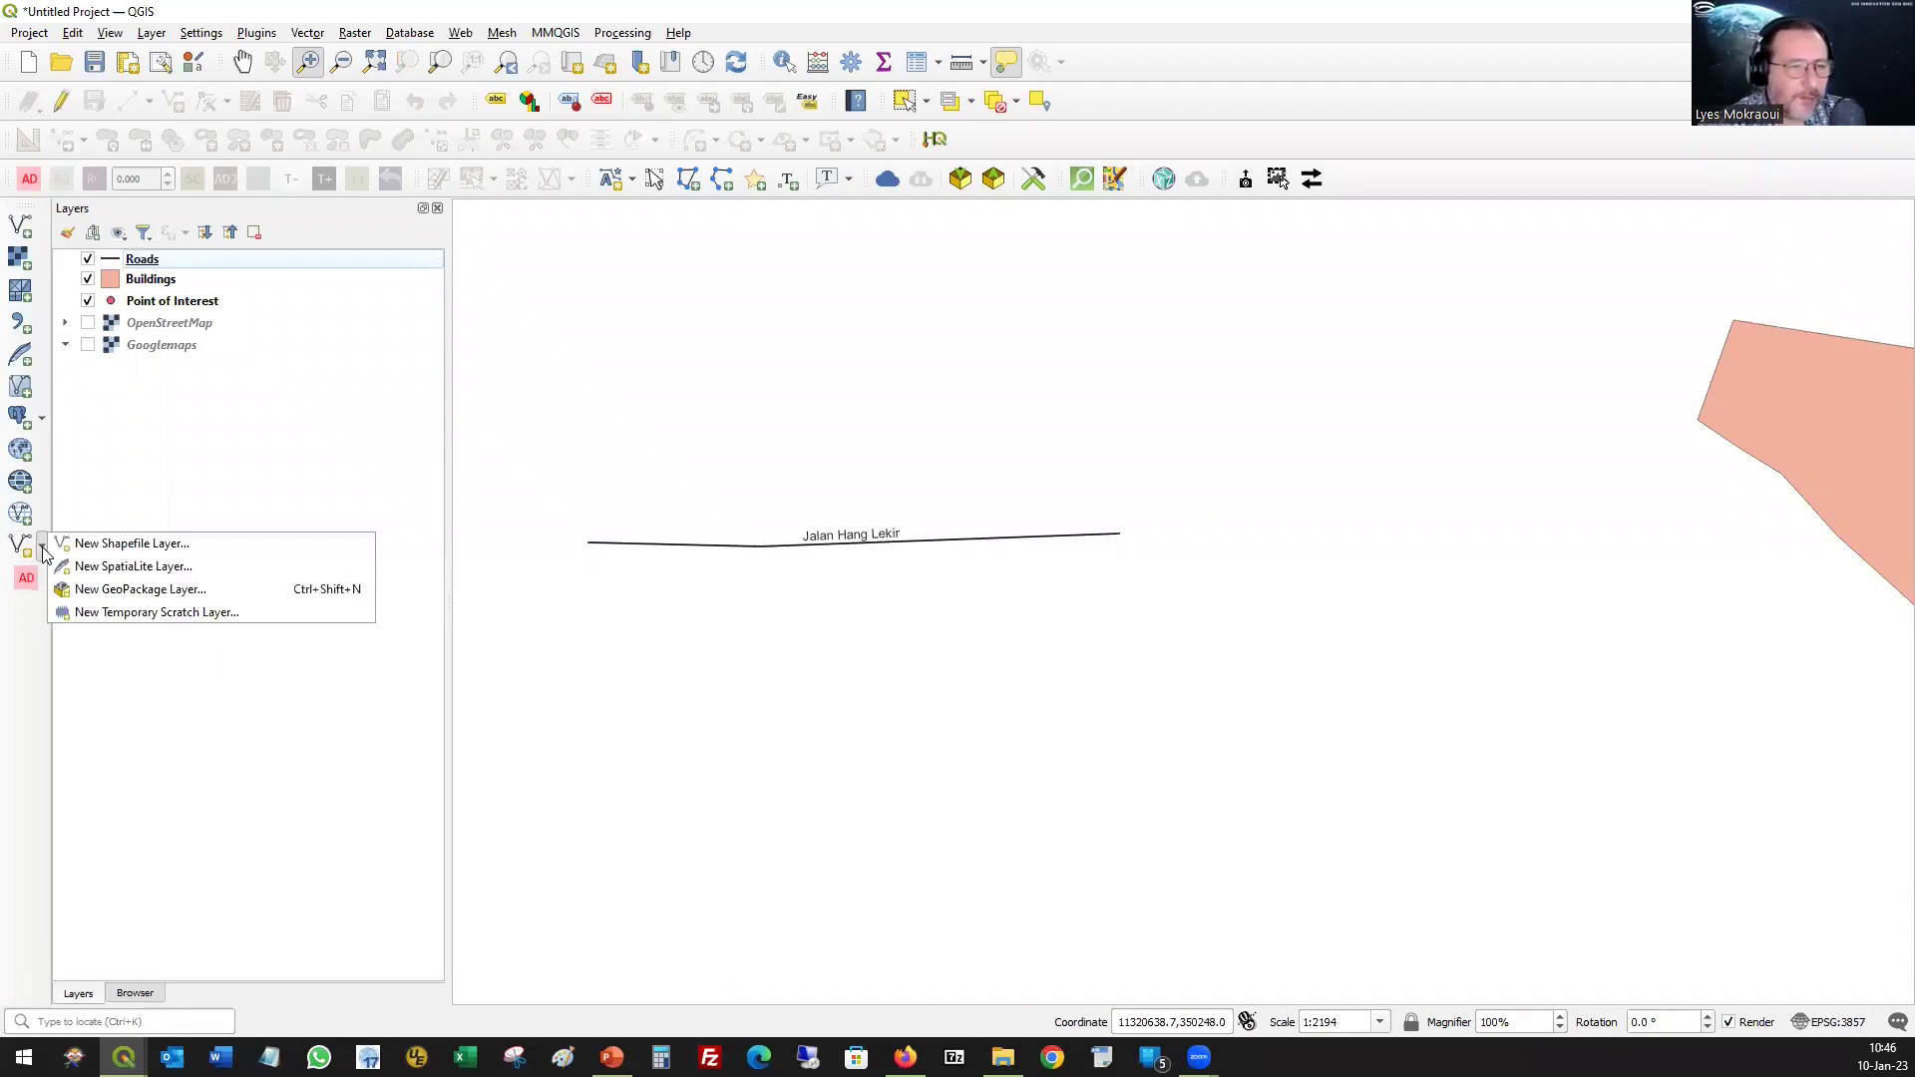
{"action": "left_click", "coordinate": [150, 593]}
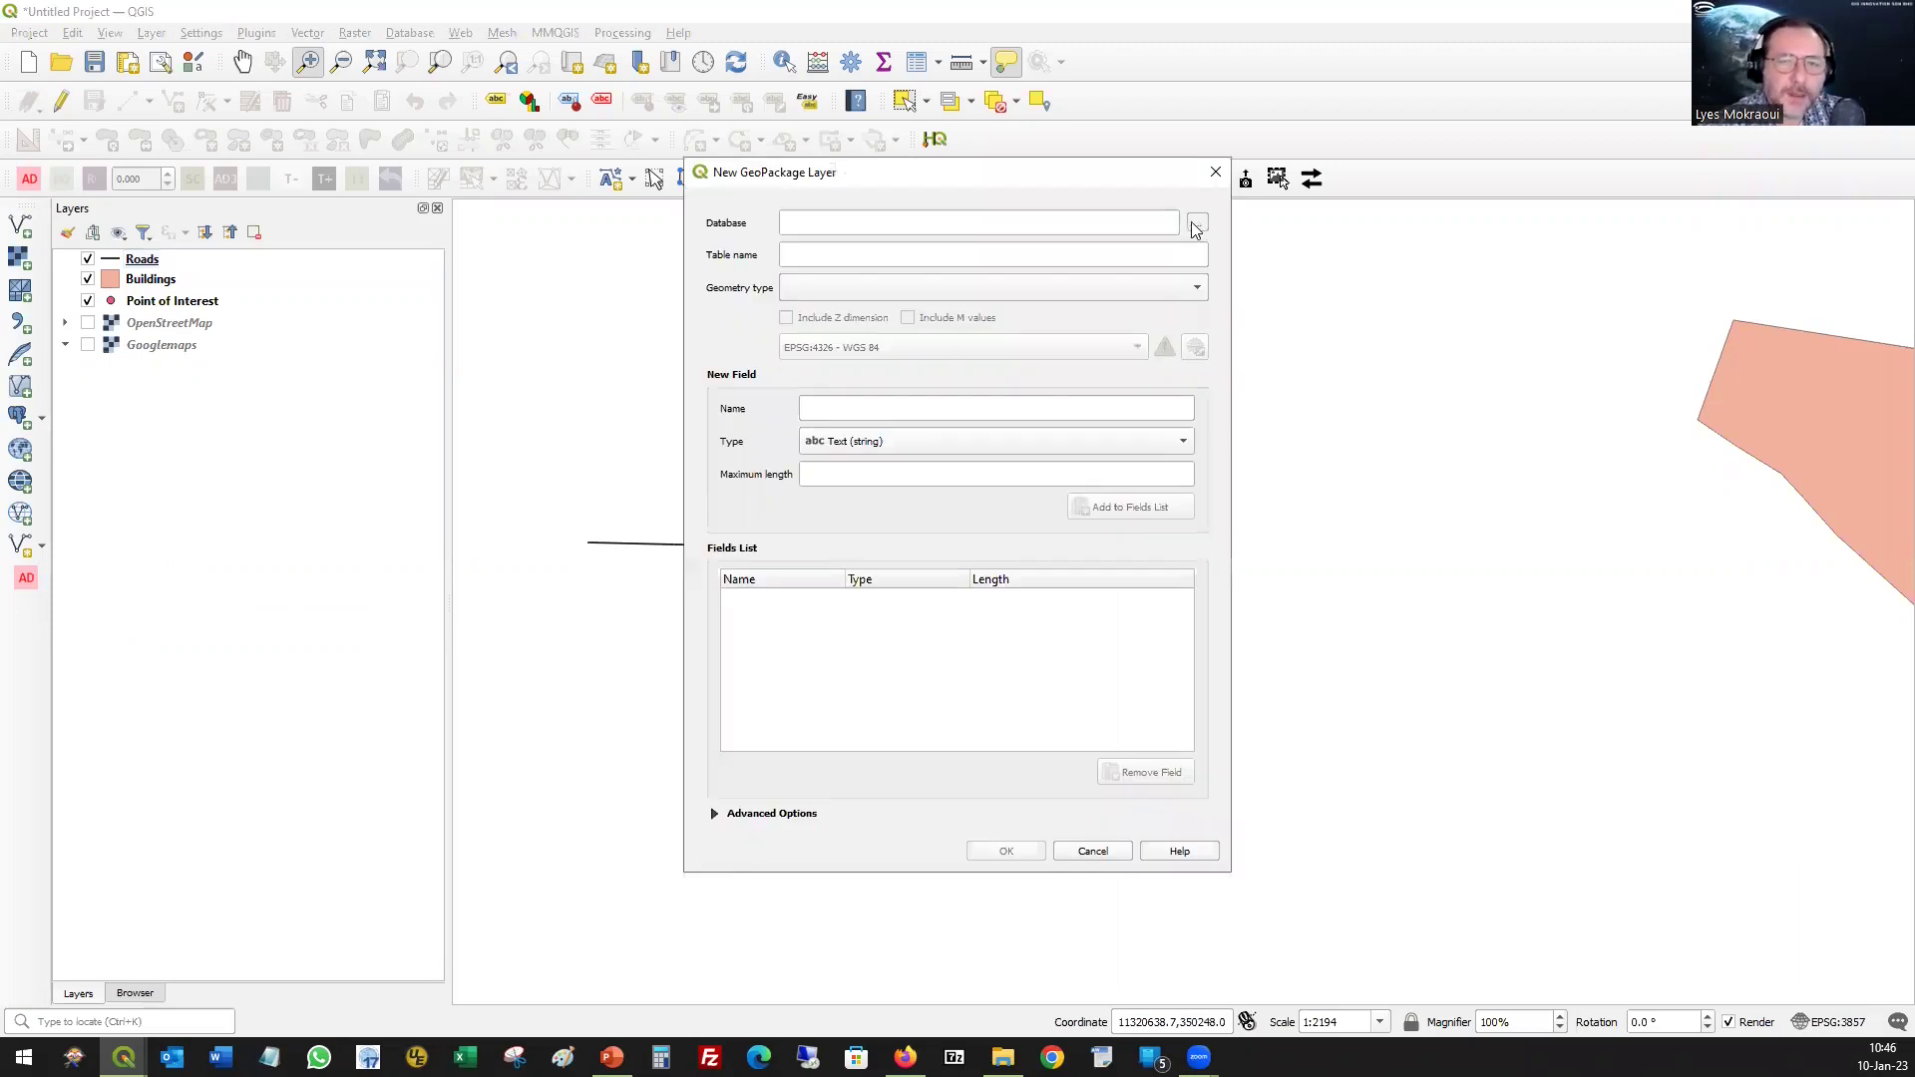
{"action": "left_click", "coordinate": [1200, 227]}
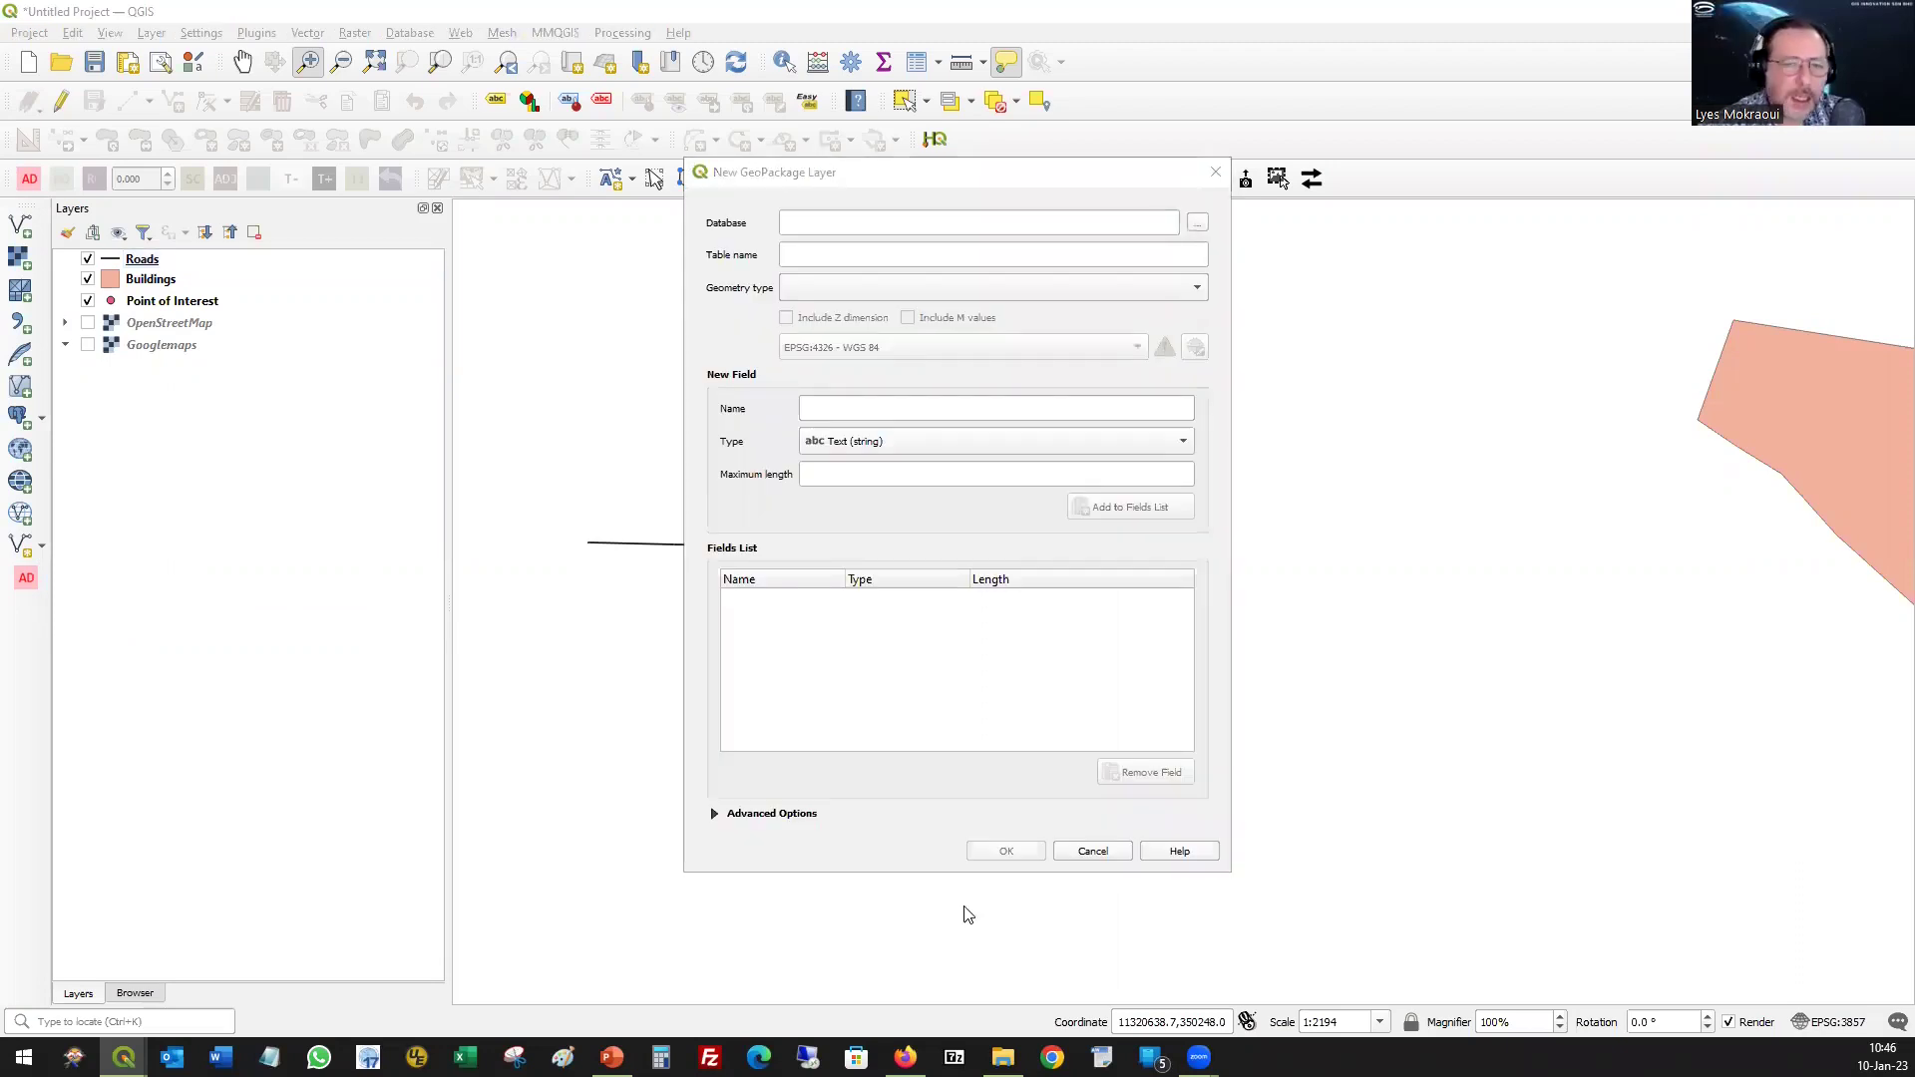
{"action": "type", "text": "klData"}
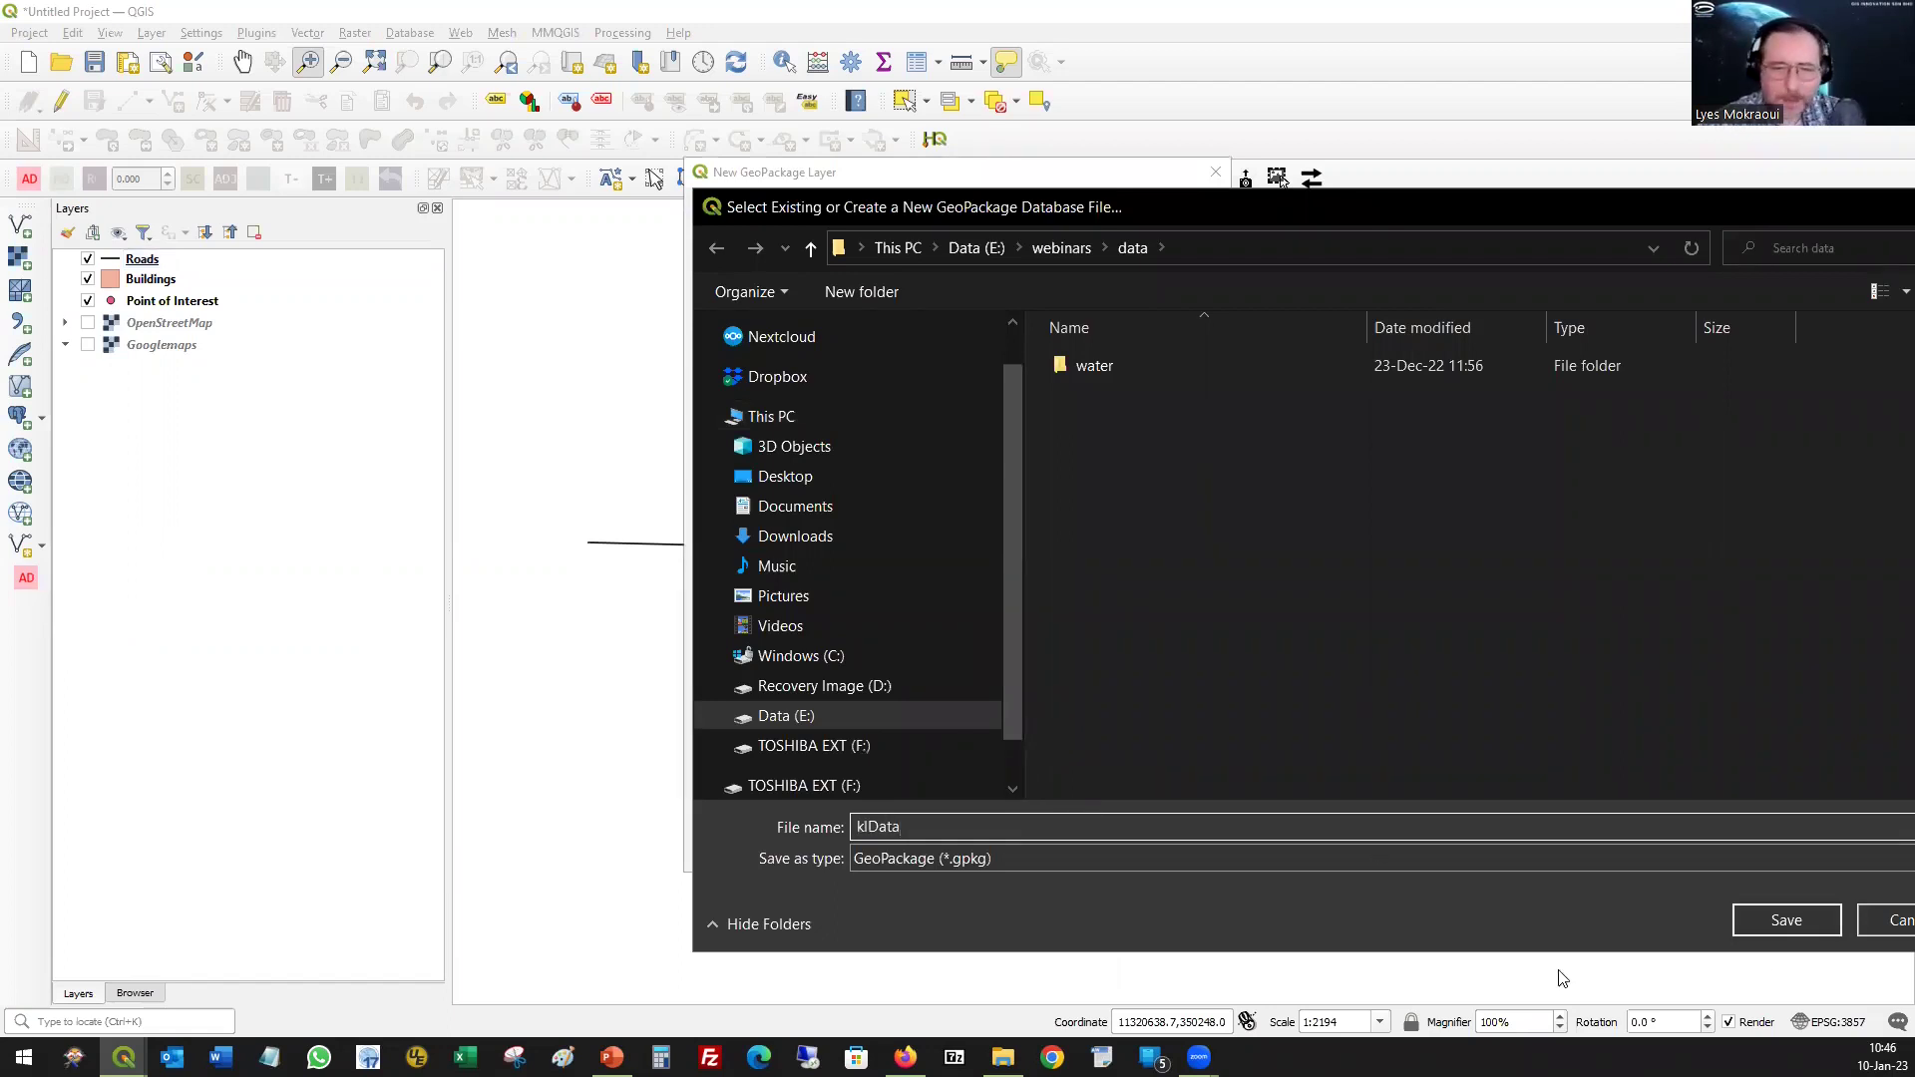
{"action": "left_click", "coordinate": [1777, 921]}
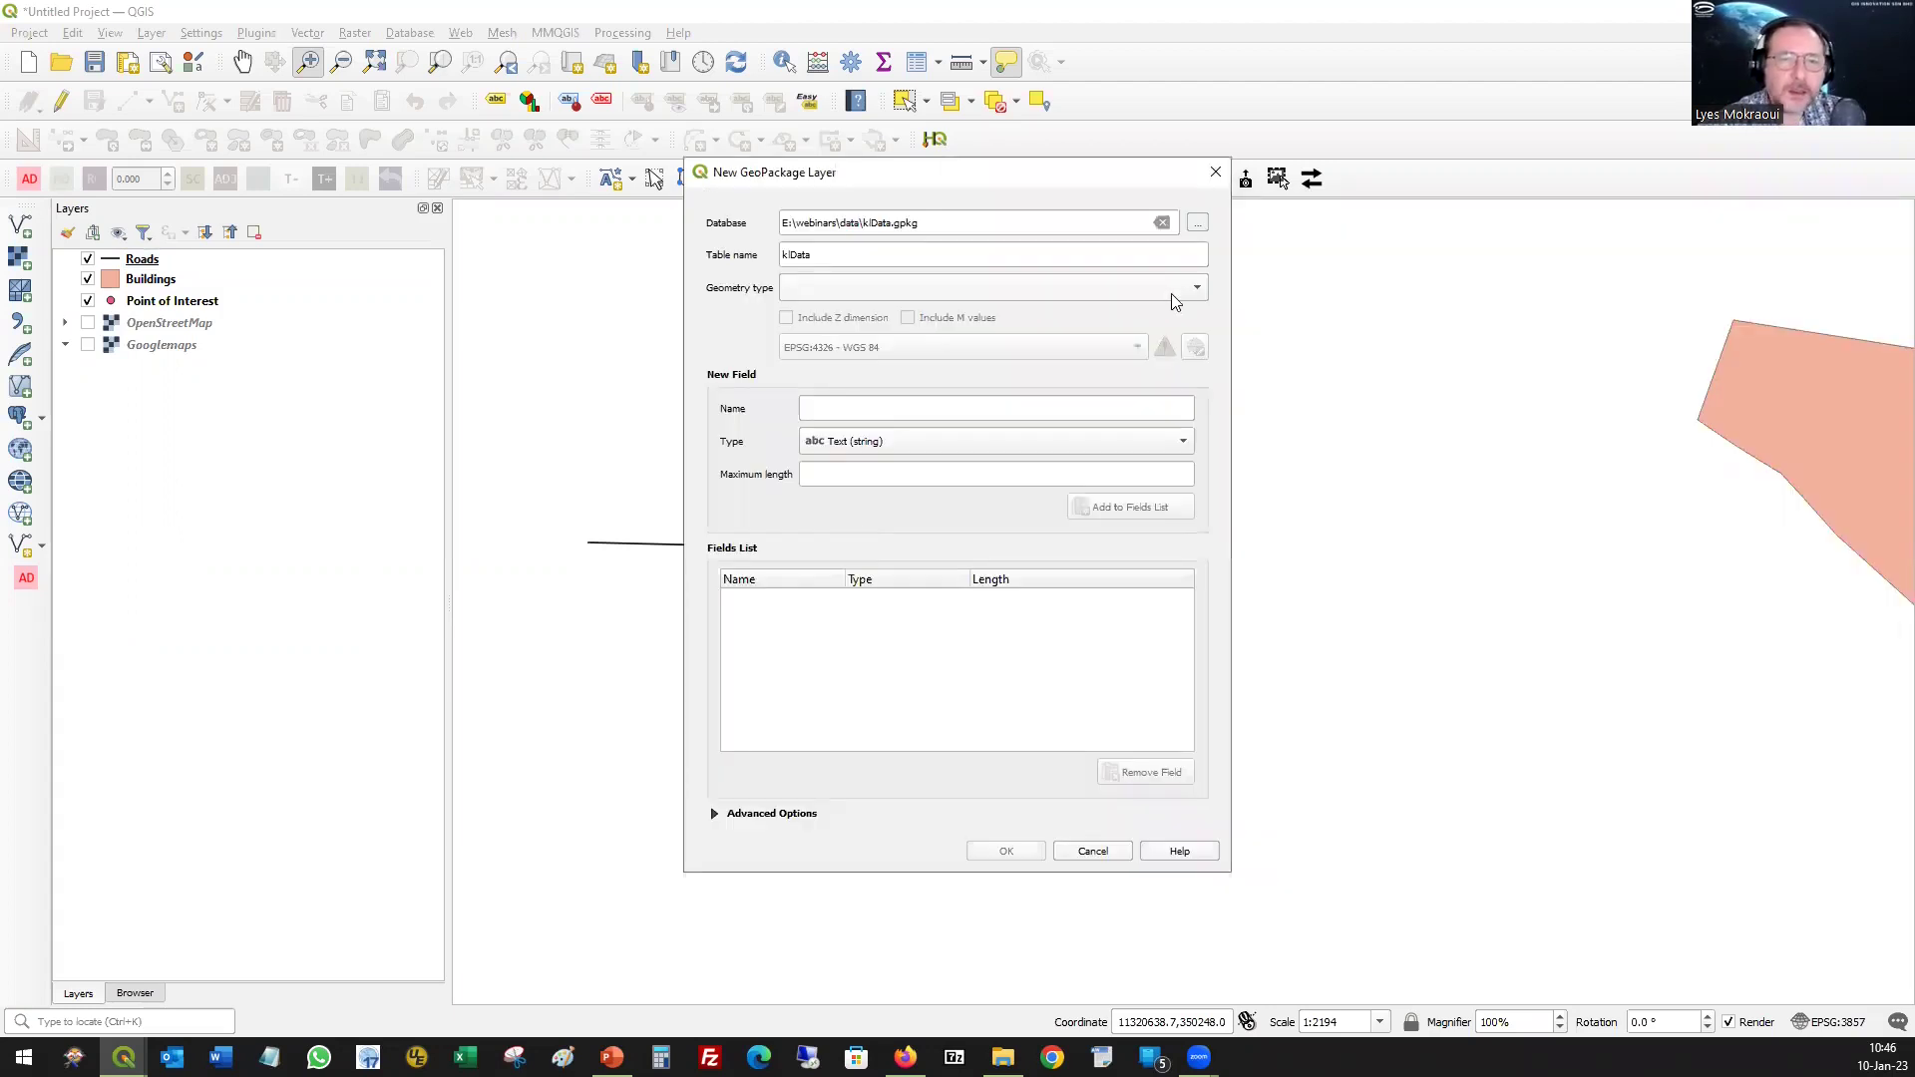
{"action": "left_click", "coordinate": [1173, 294]}
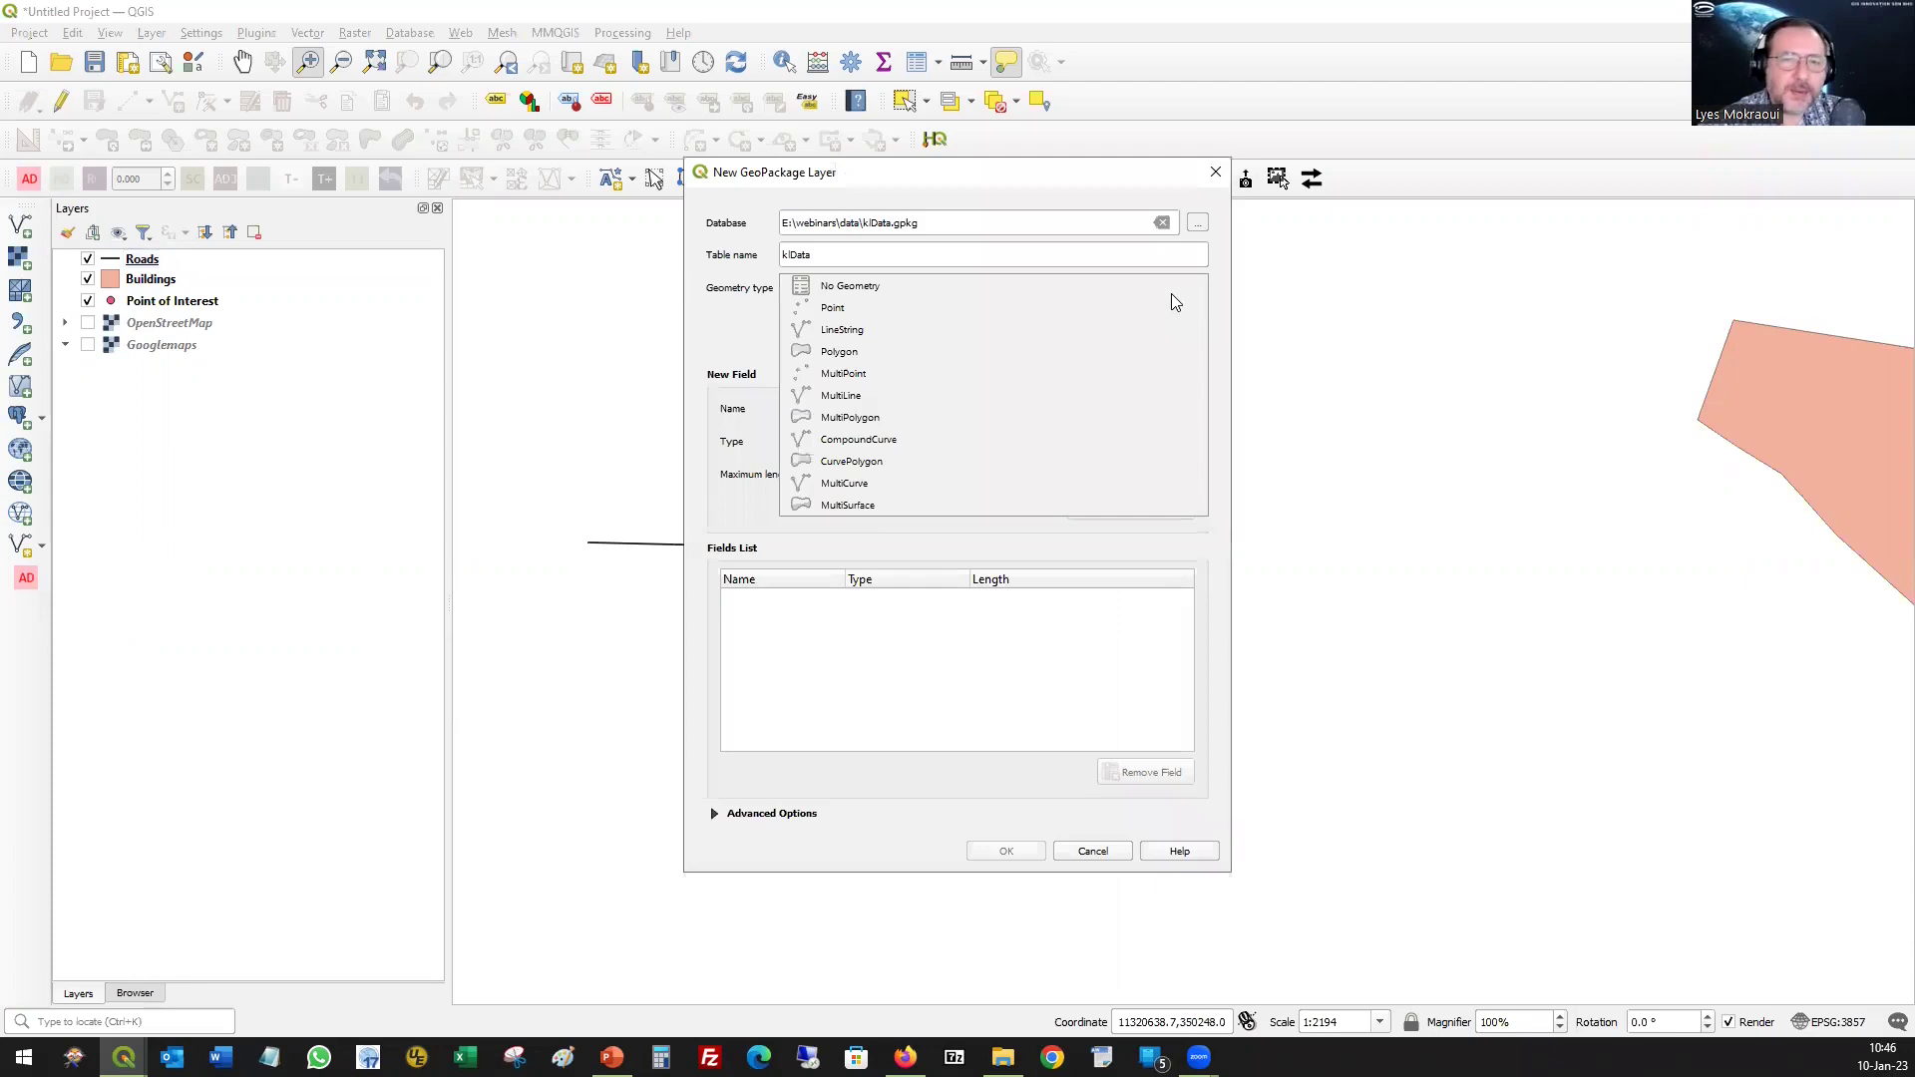
{"action": "left_click", "coordinate": [880, 309]}
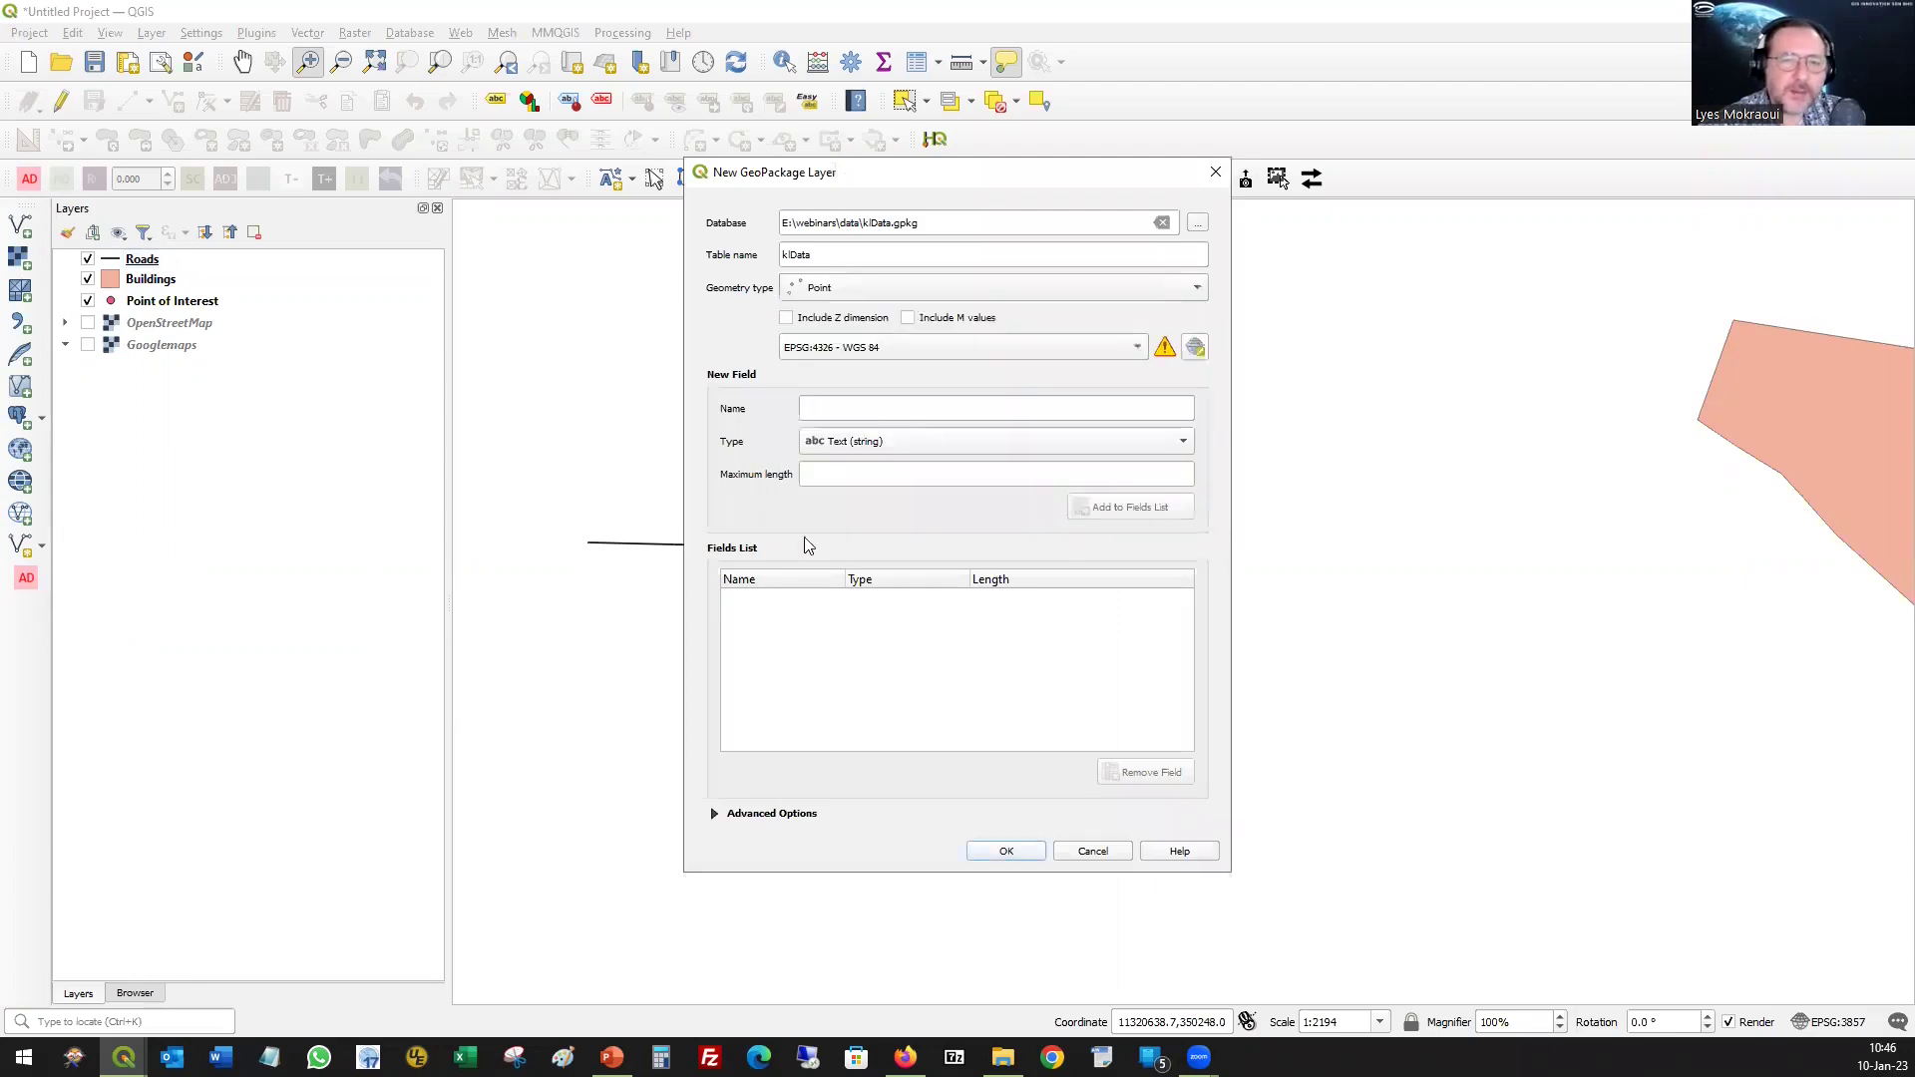
- Finish creating the klData point layer and remove that layer from the project
{"action": "left_click", "coordinate": [1007, 850]}
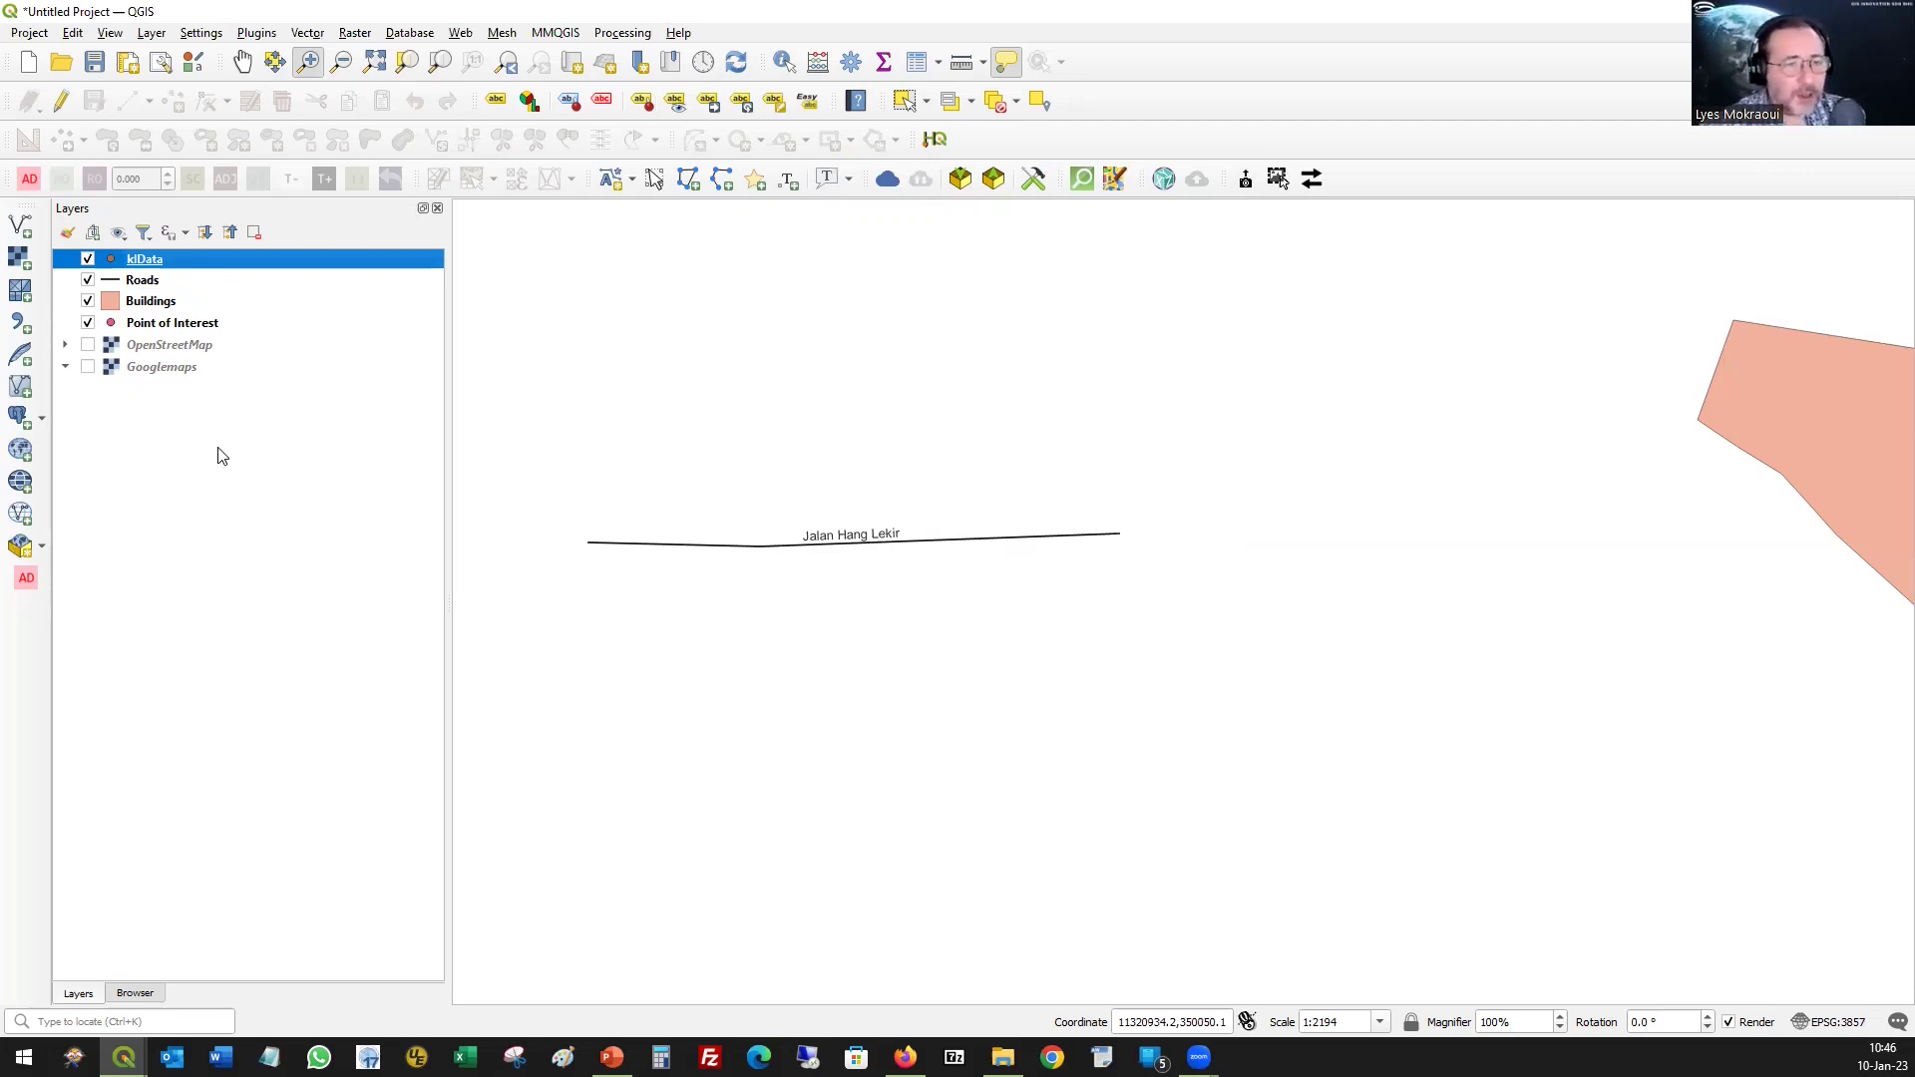
{"action": "right_click", "coordinate": [144, 263]}
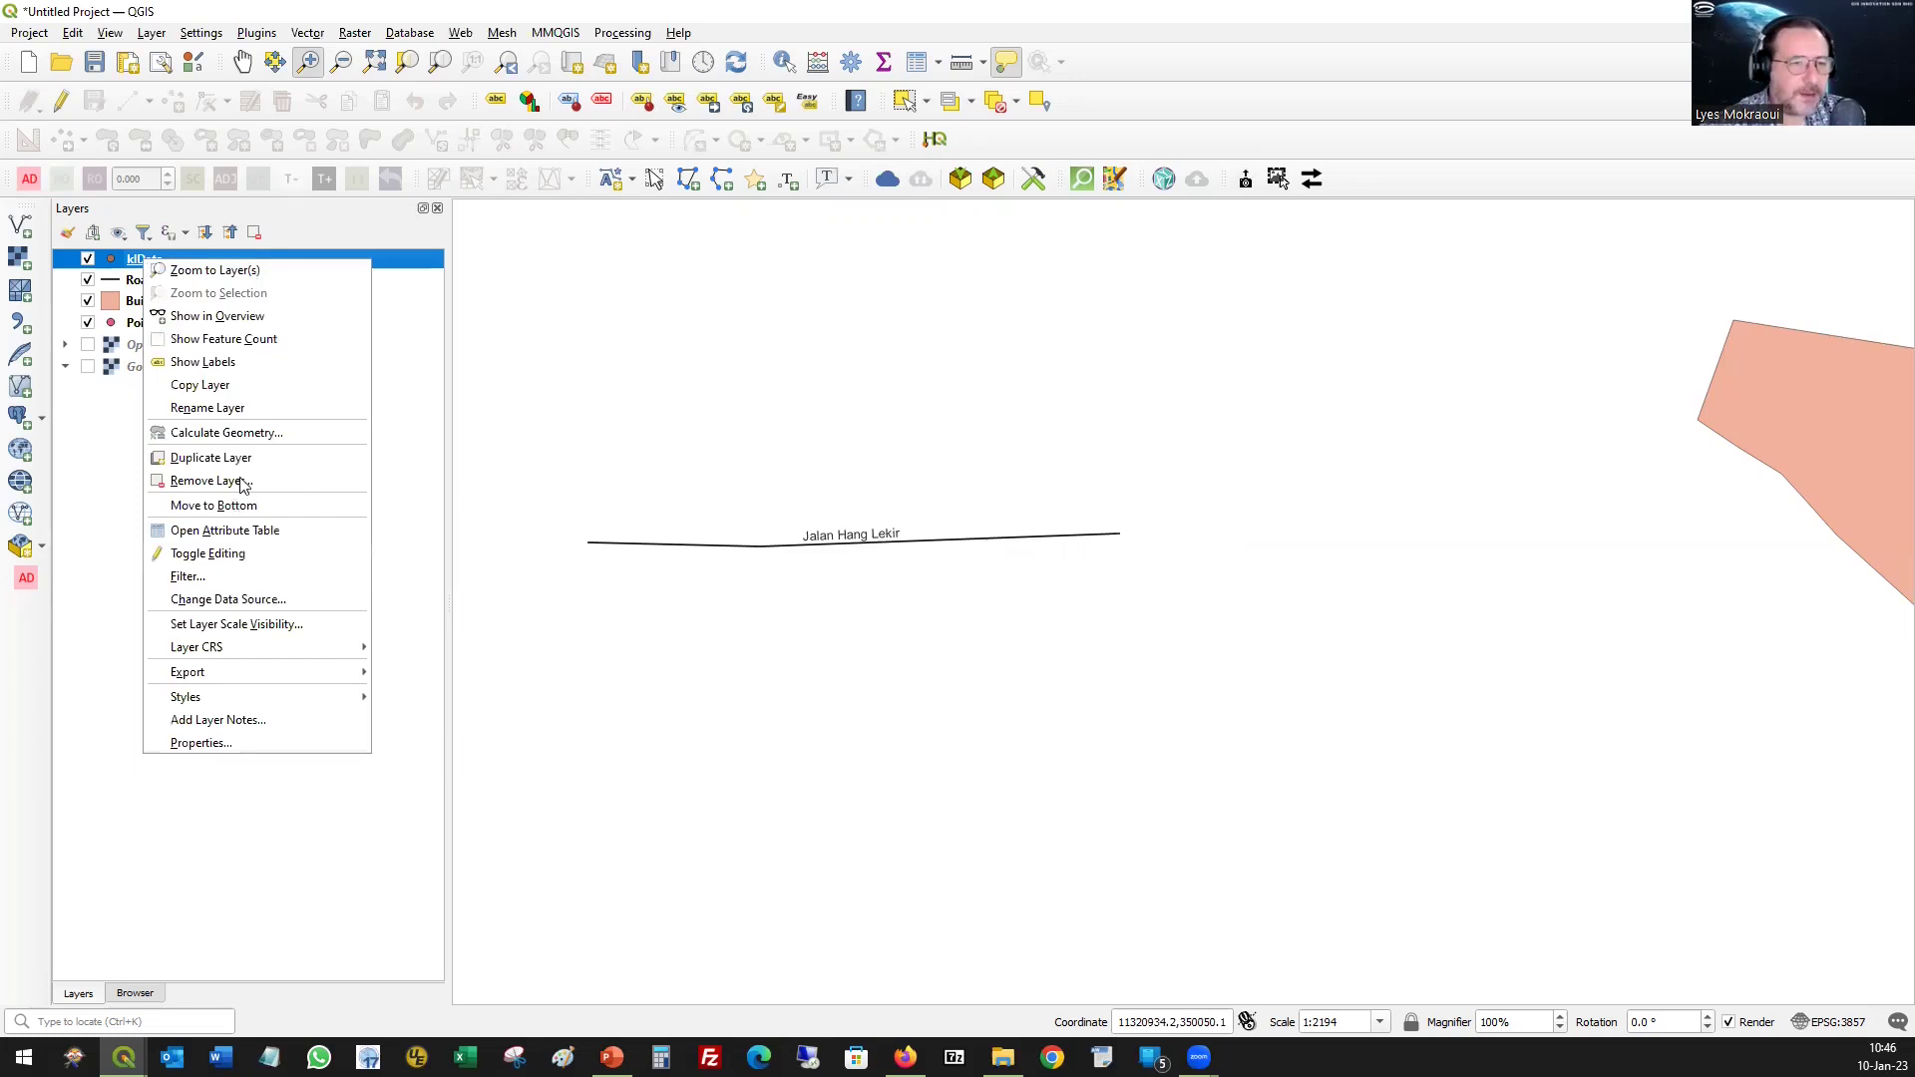
{"action": "left_click", "coordinate": [258, 482]}
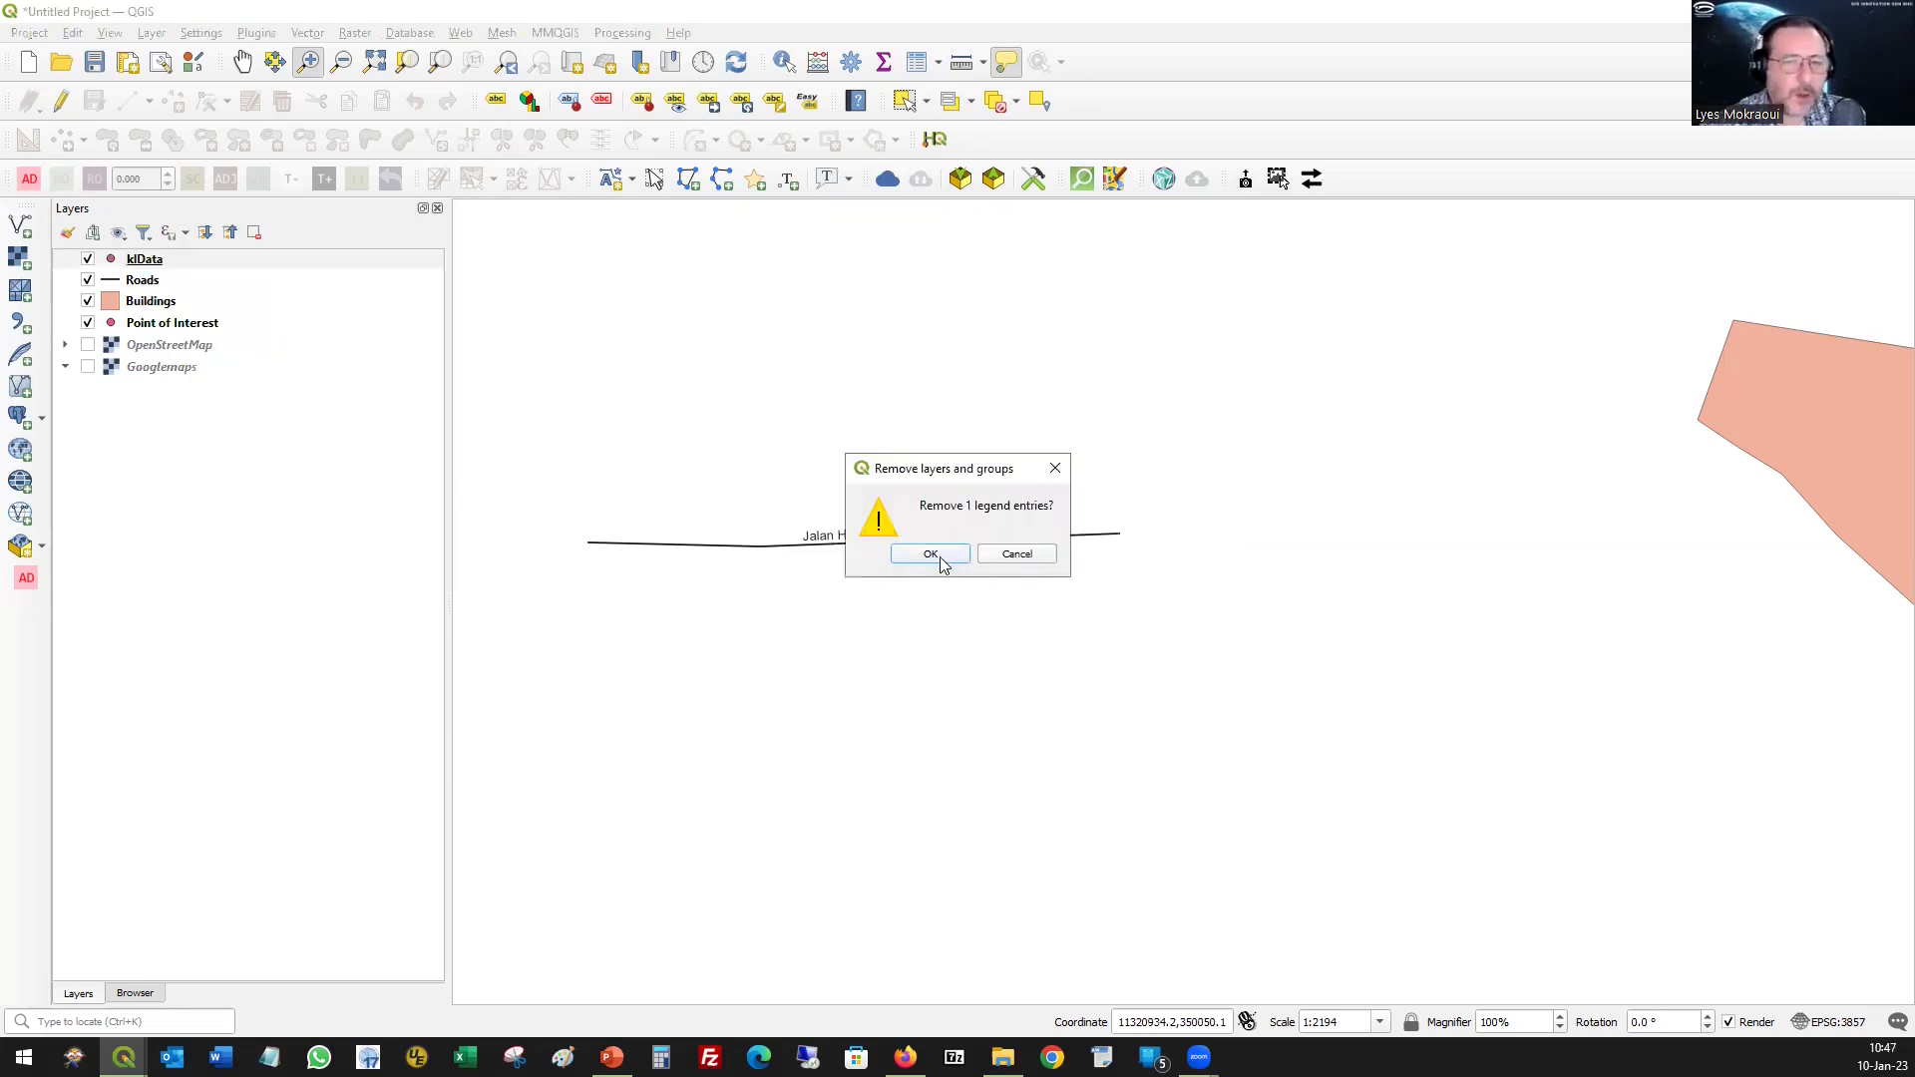
{"action": "left_click", "coordinate": [940, 563]}
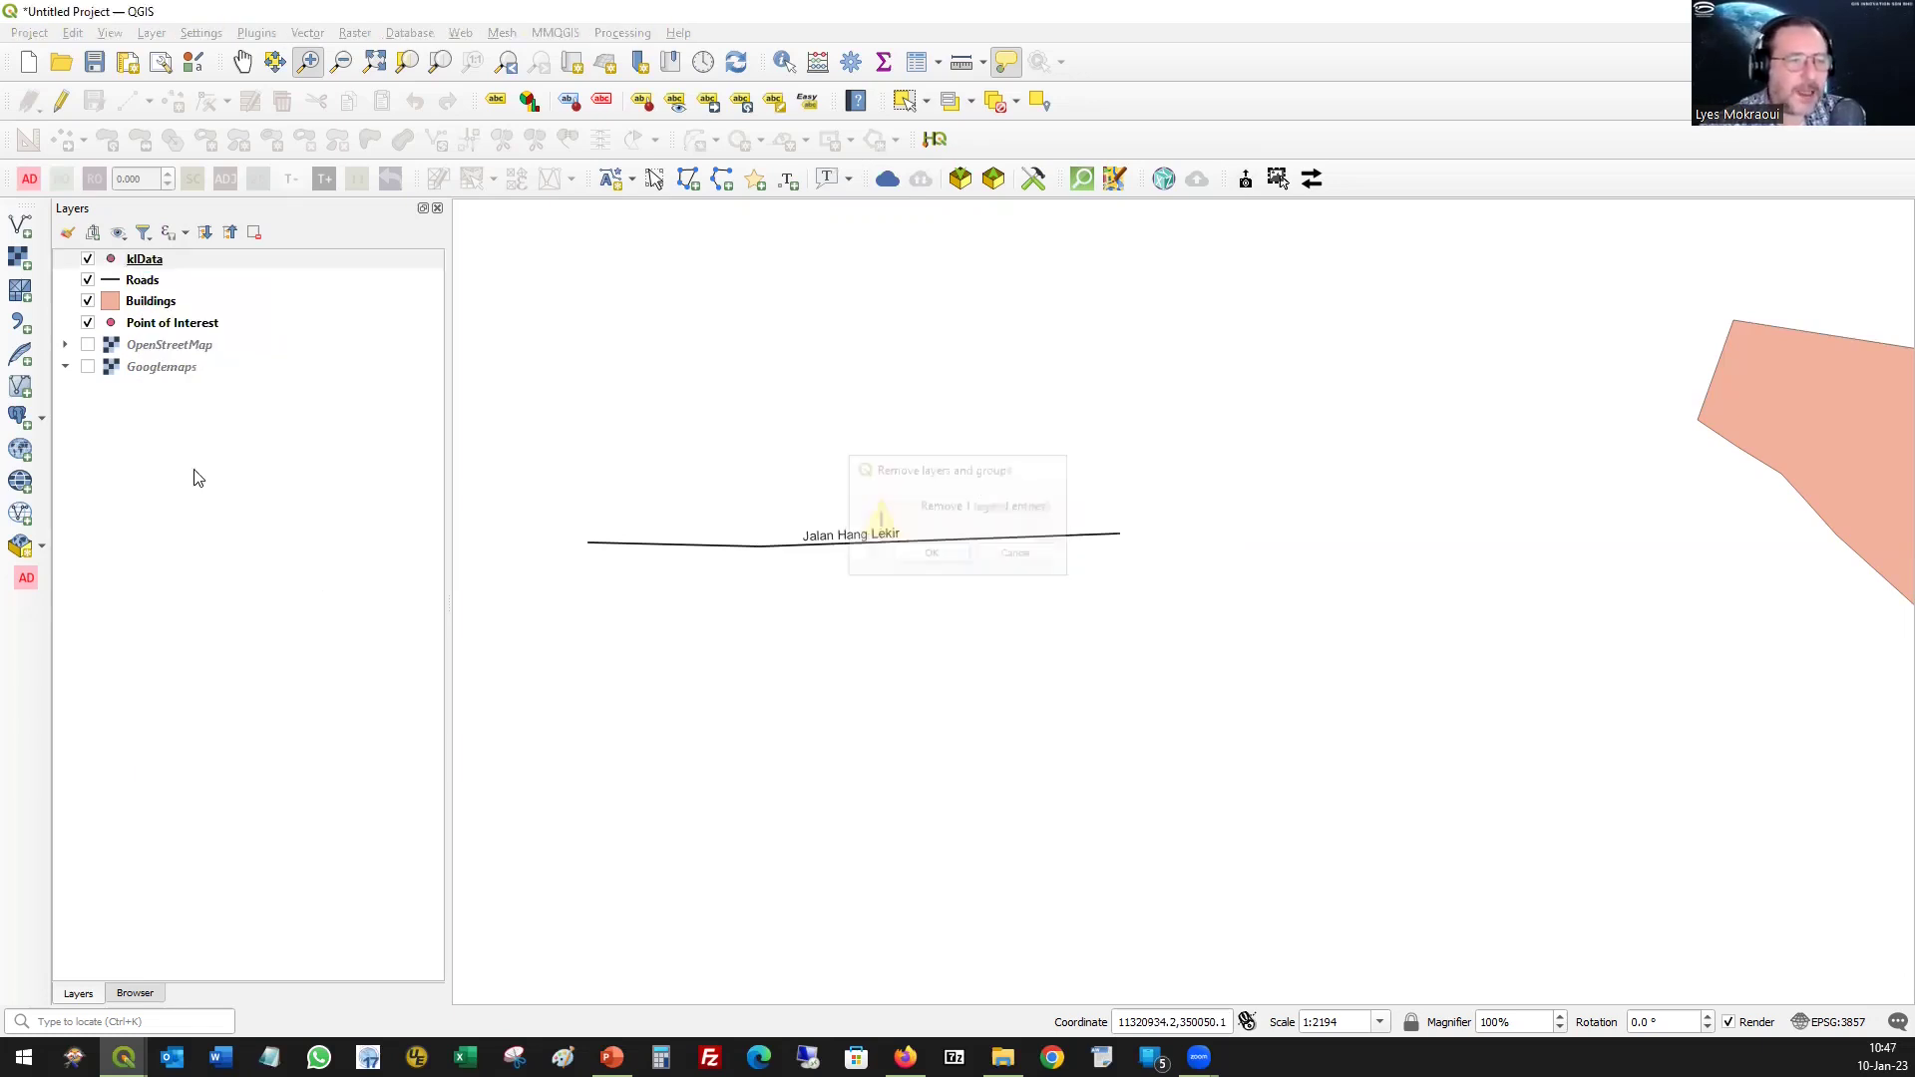
- Add a layer group named KLData
{"action": "right_click", "coordinate": [167, 418]}
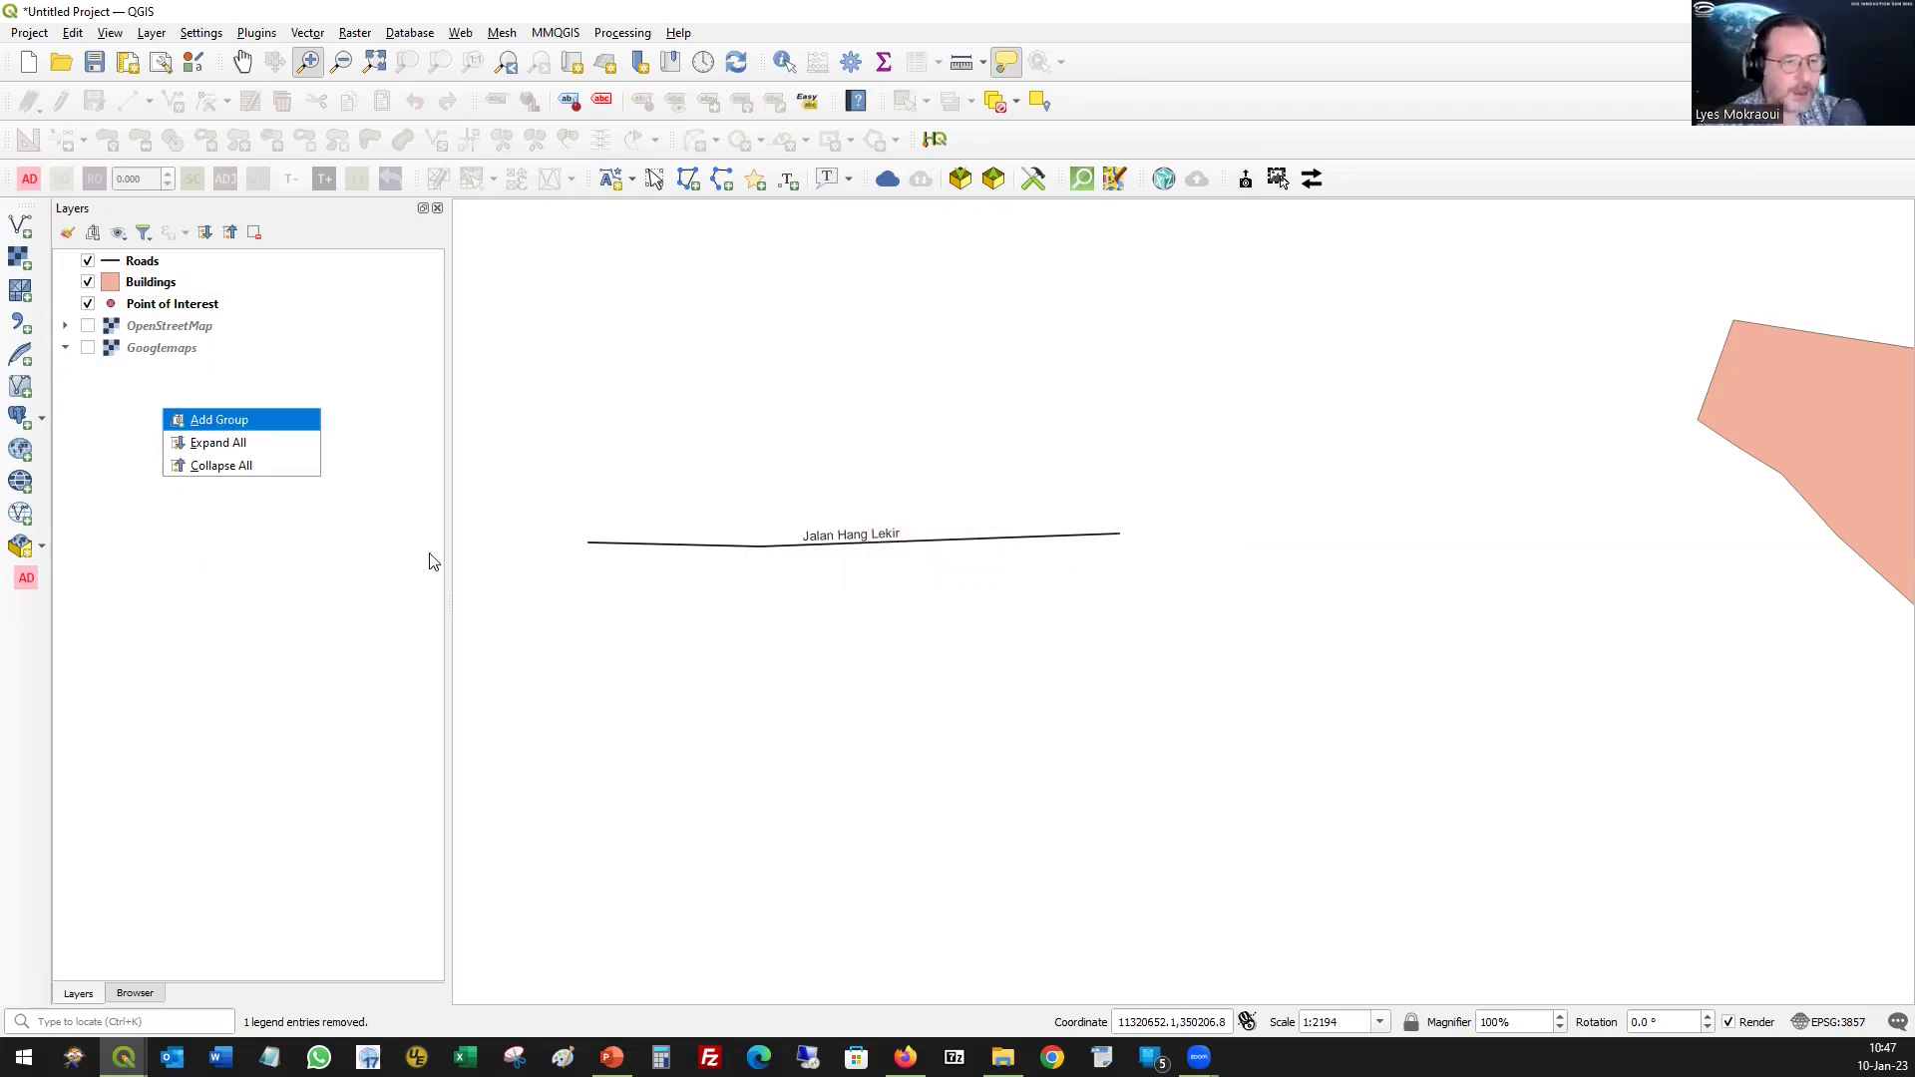
{"action": "key", "text": "Return"}
{"action": "type", "text": "KLDADA"}
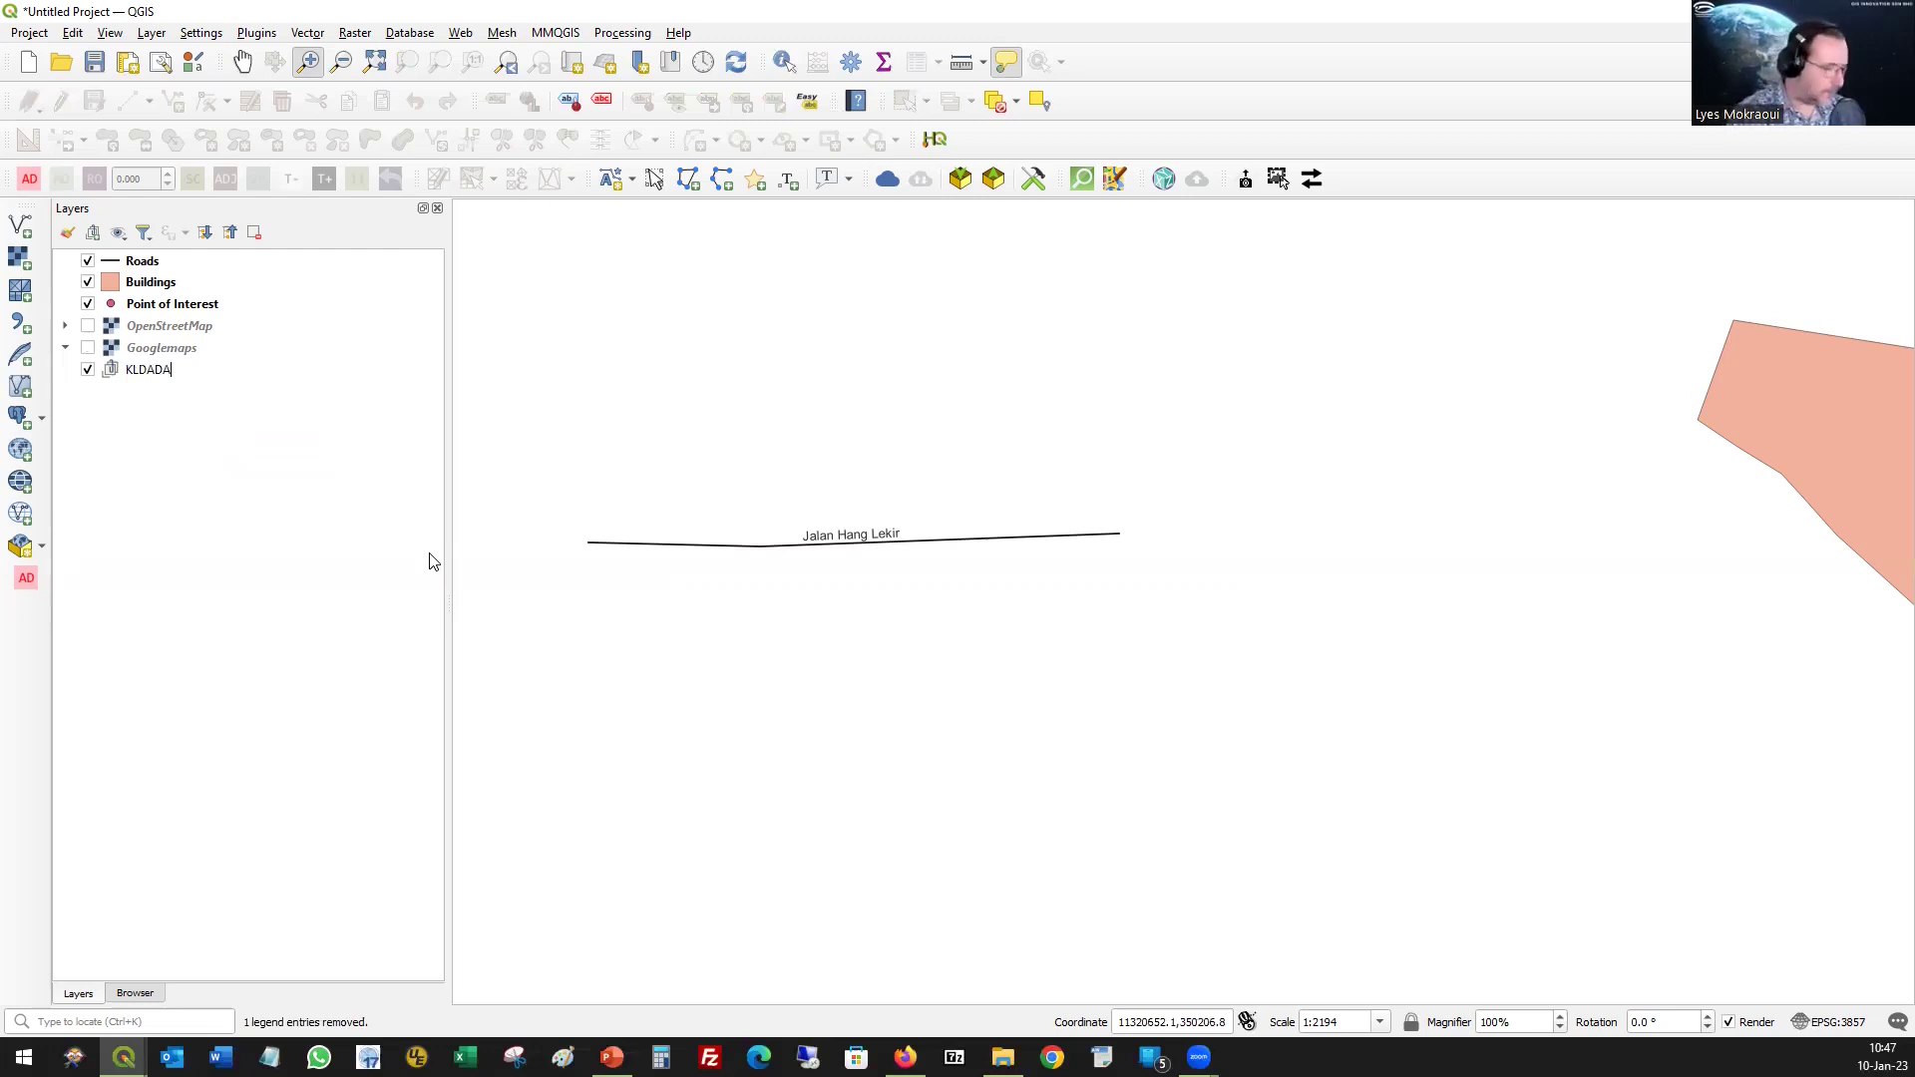
{"action": "key", "text": "BackSpace"}
{"action": "key", "text": "BackSpace"}
{"action": "key", "text": "BackSpace"}
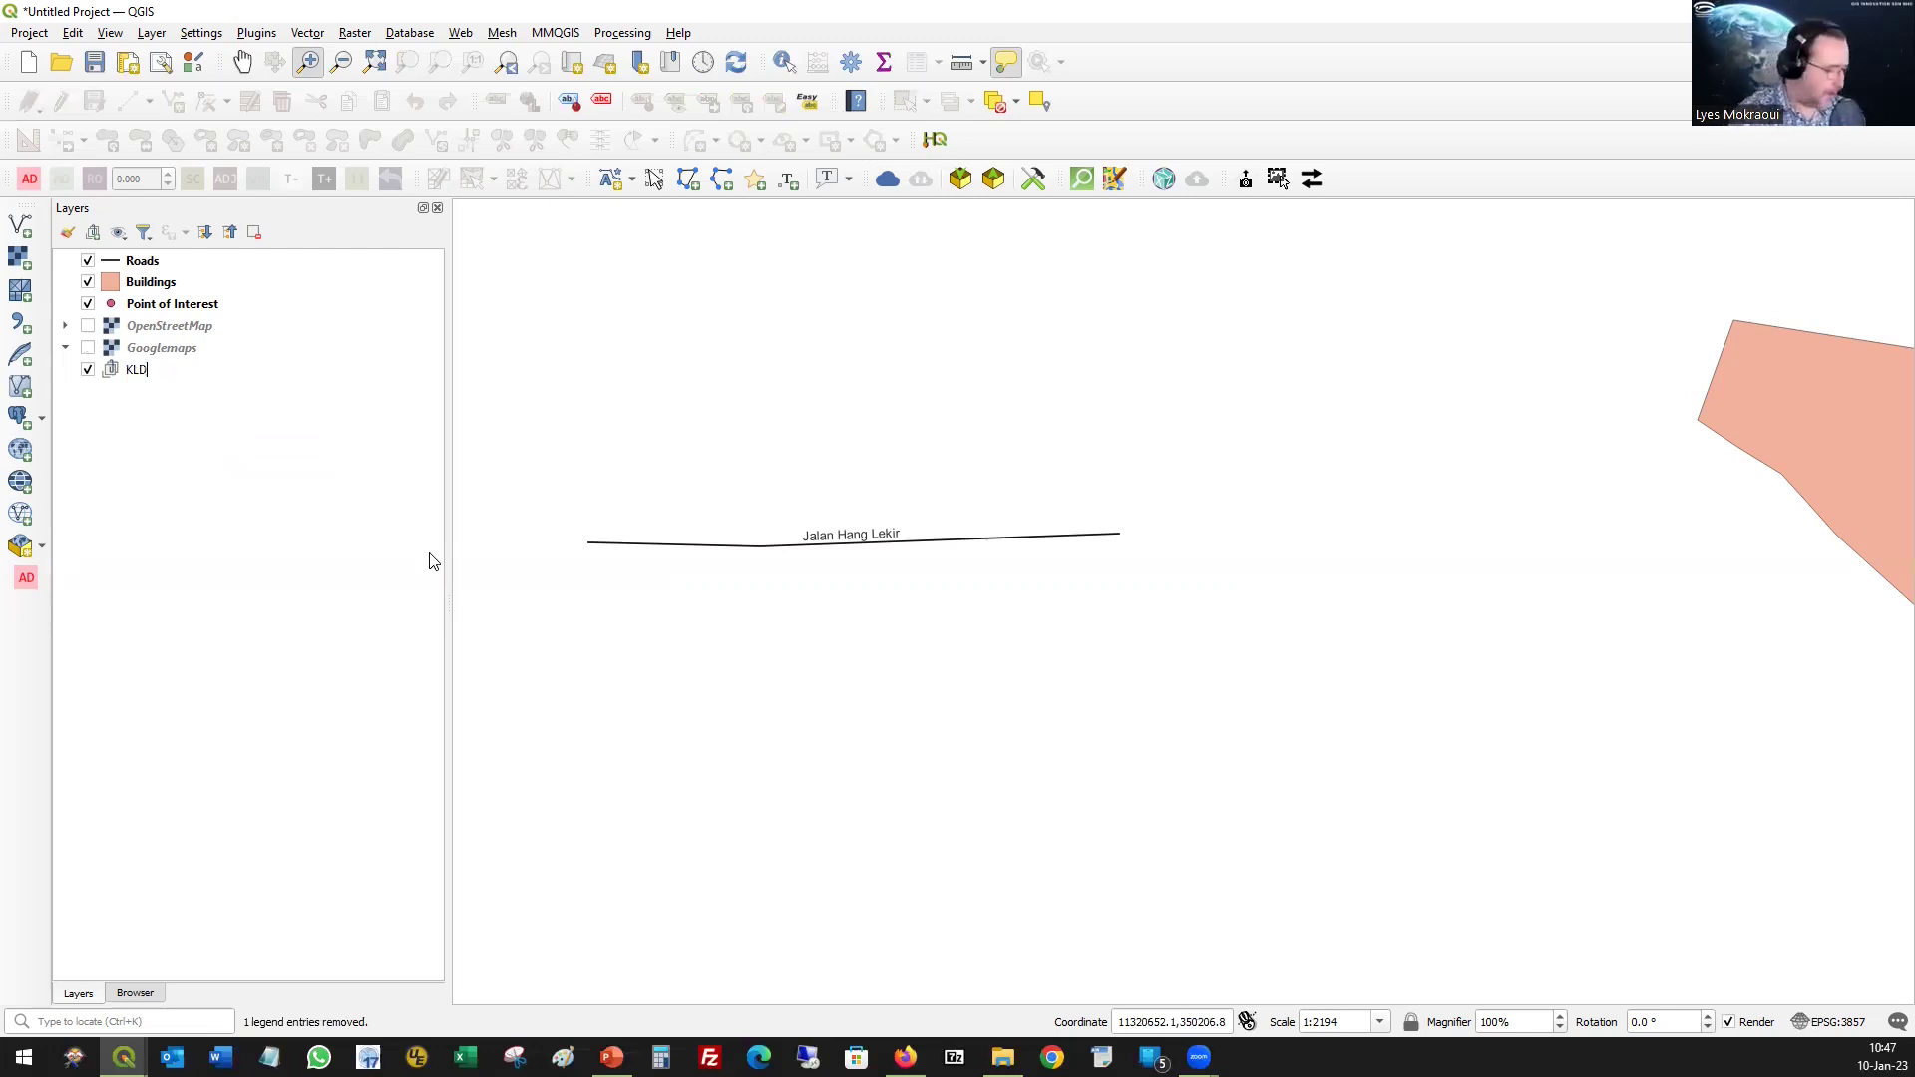
{"action": "type", "text": "ata"}
{"action": "key", "text": "Return"}
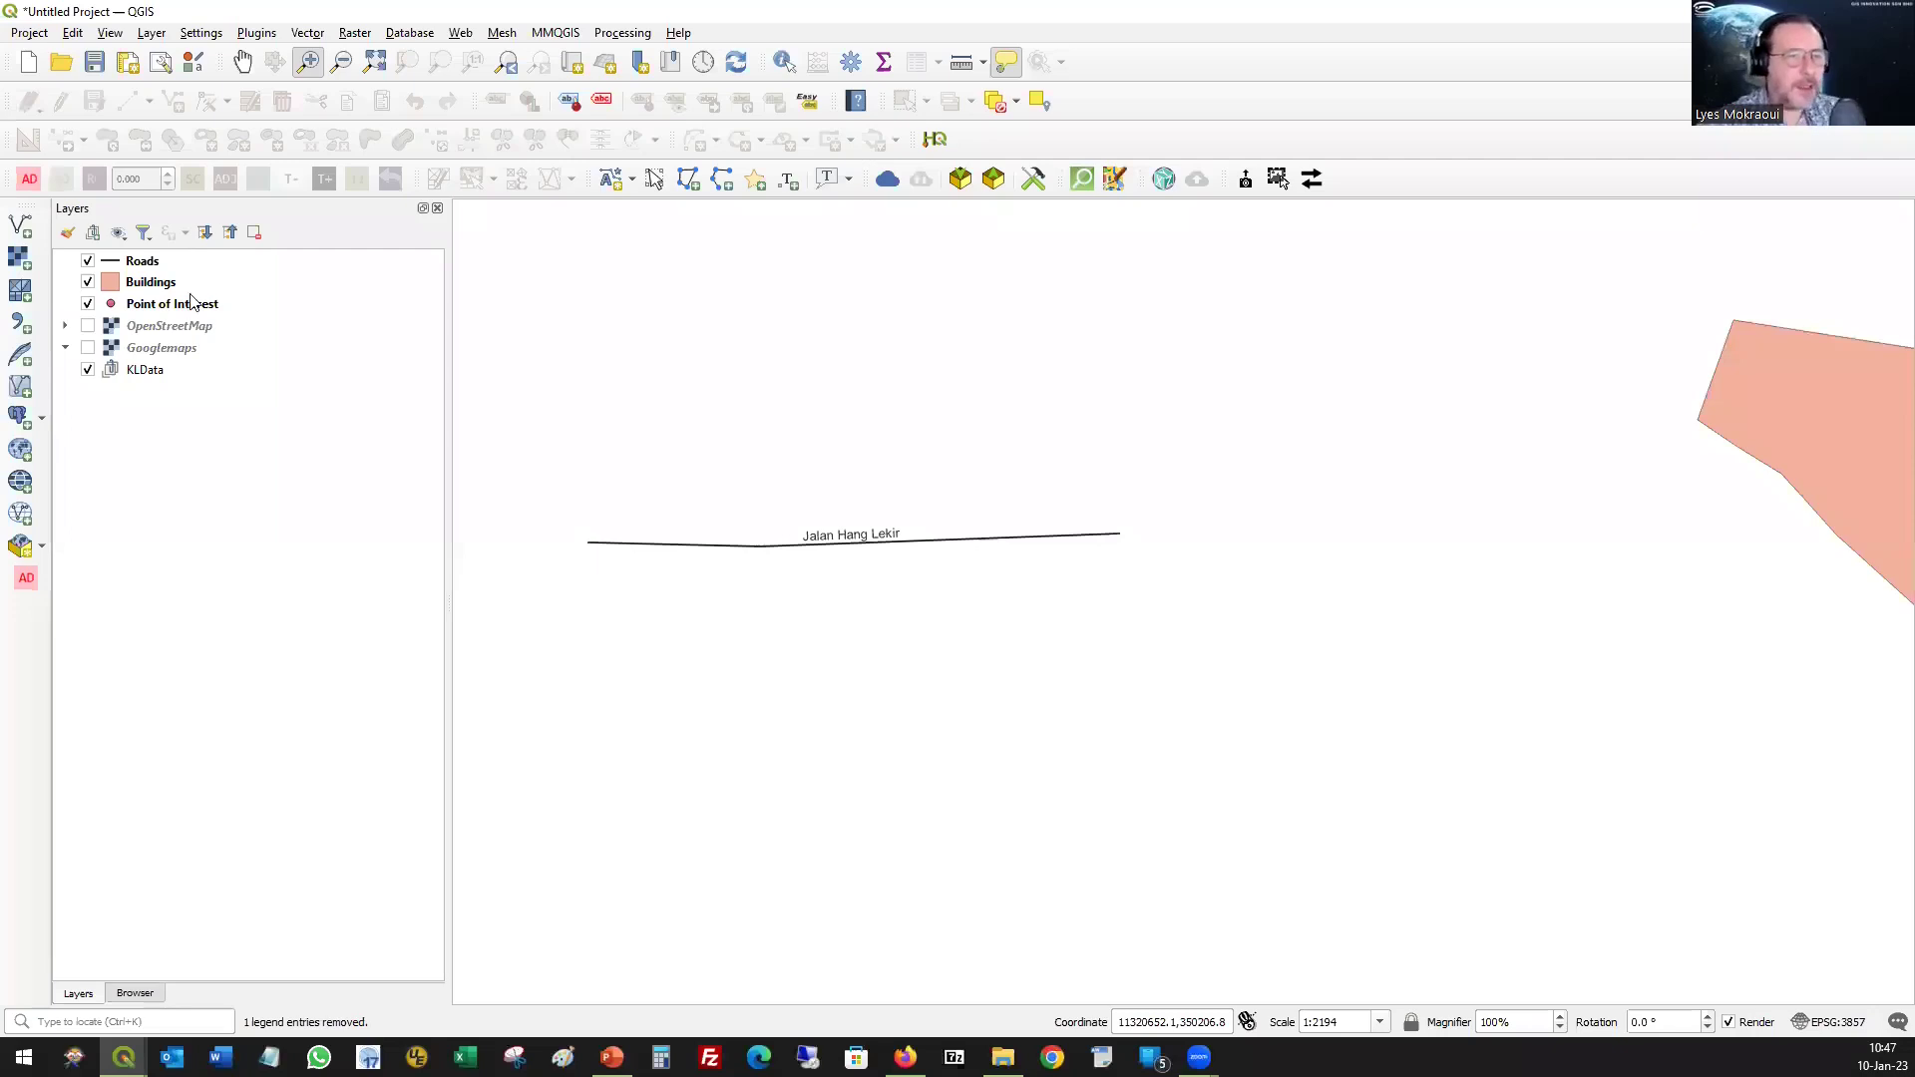
- Move the Roads, Buildings and Point of Interest layers into the KLData group, and check its collapsed and expanded display
{"action": "left_click", "coordinate": [162, 266]}
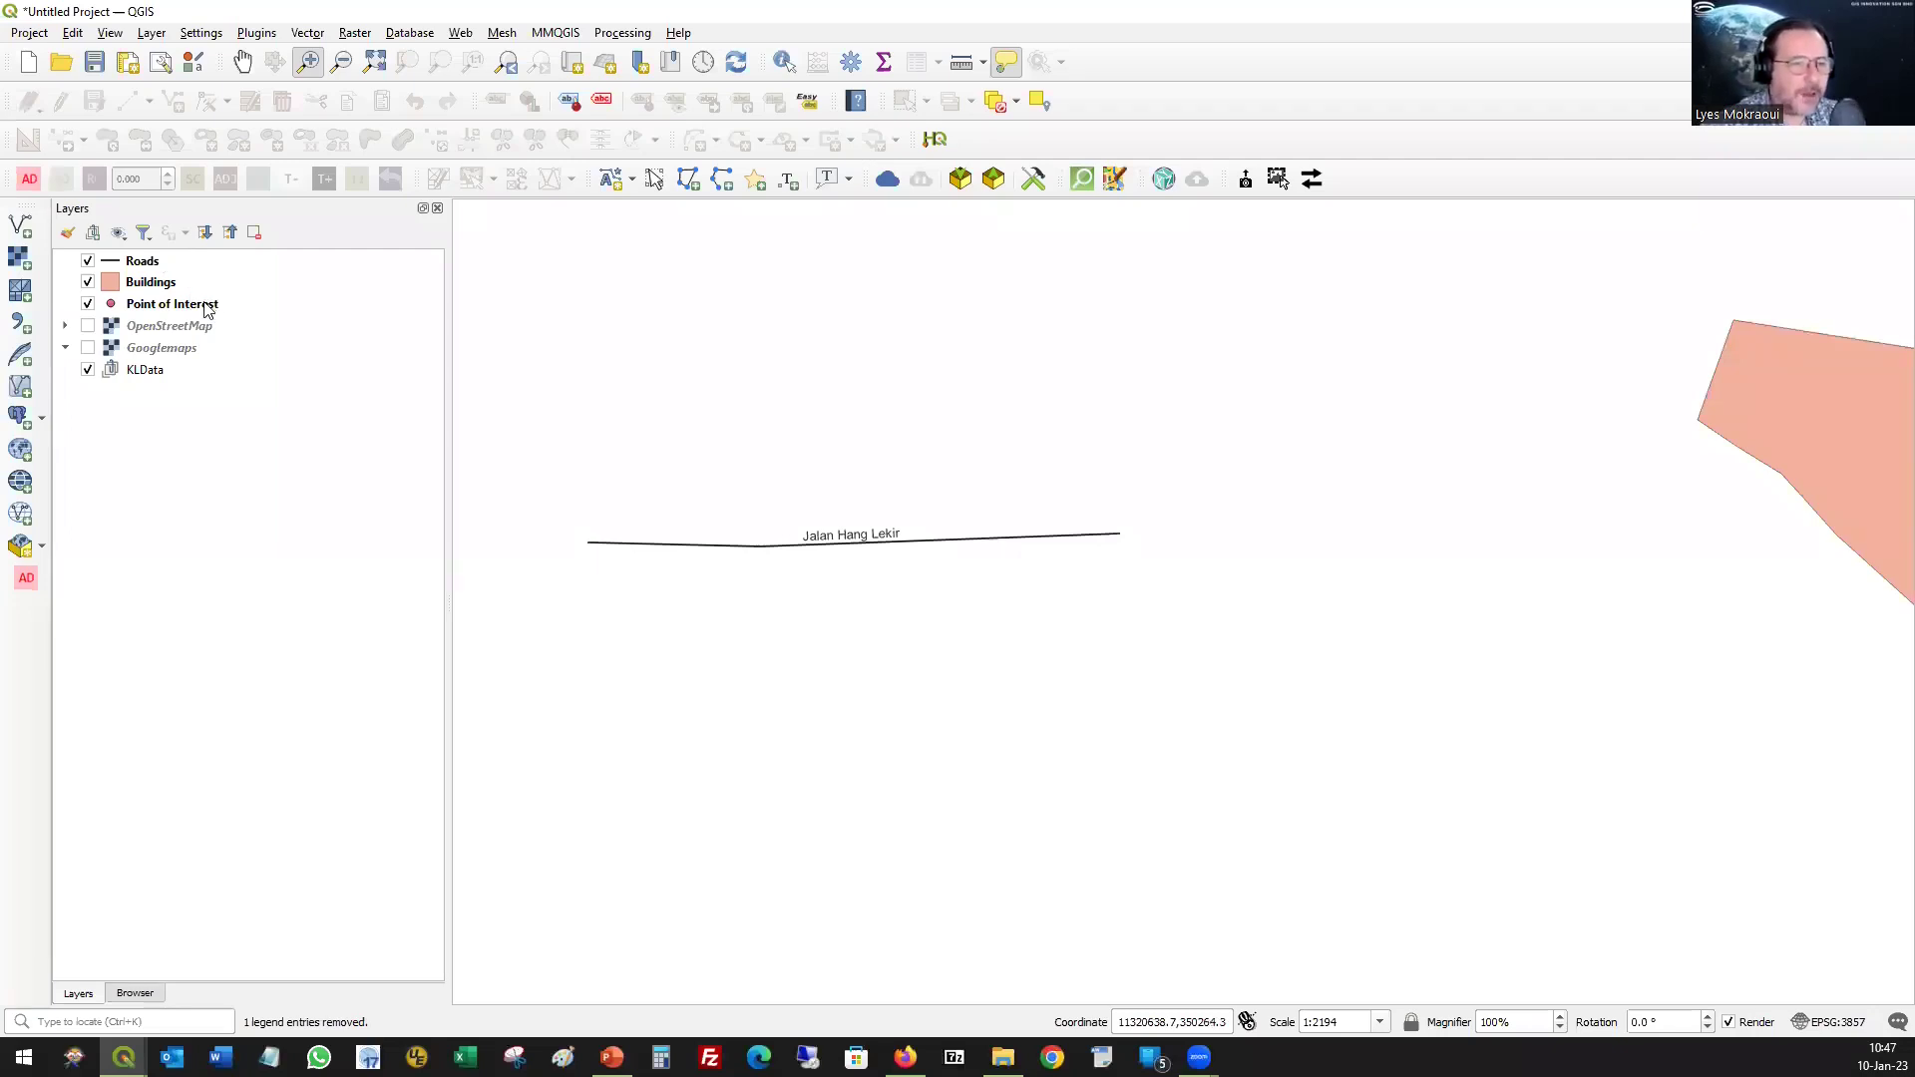
{"action": "left_click", "coordinate": [164, 309], "text": "shift"}
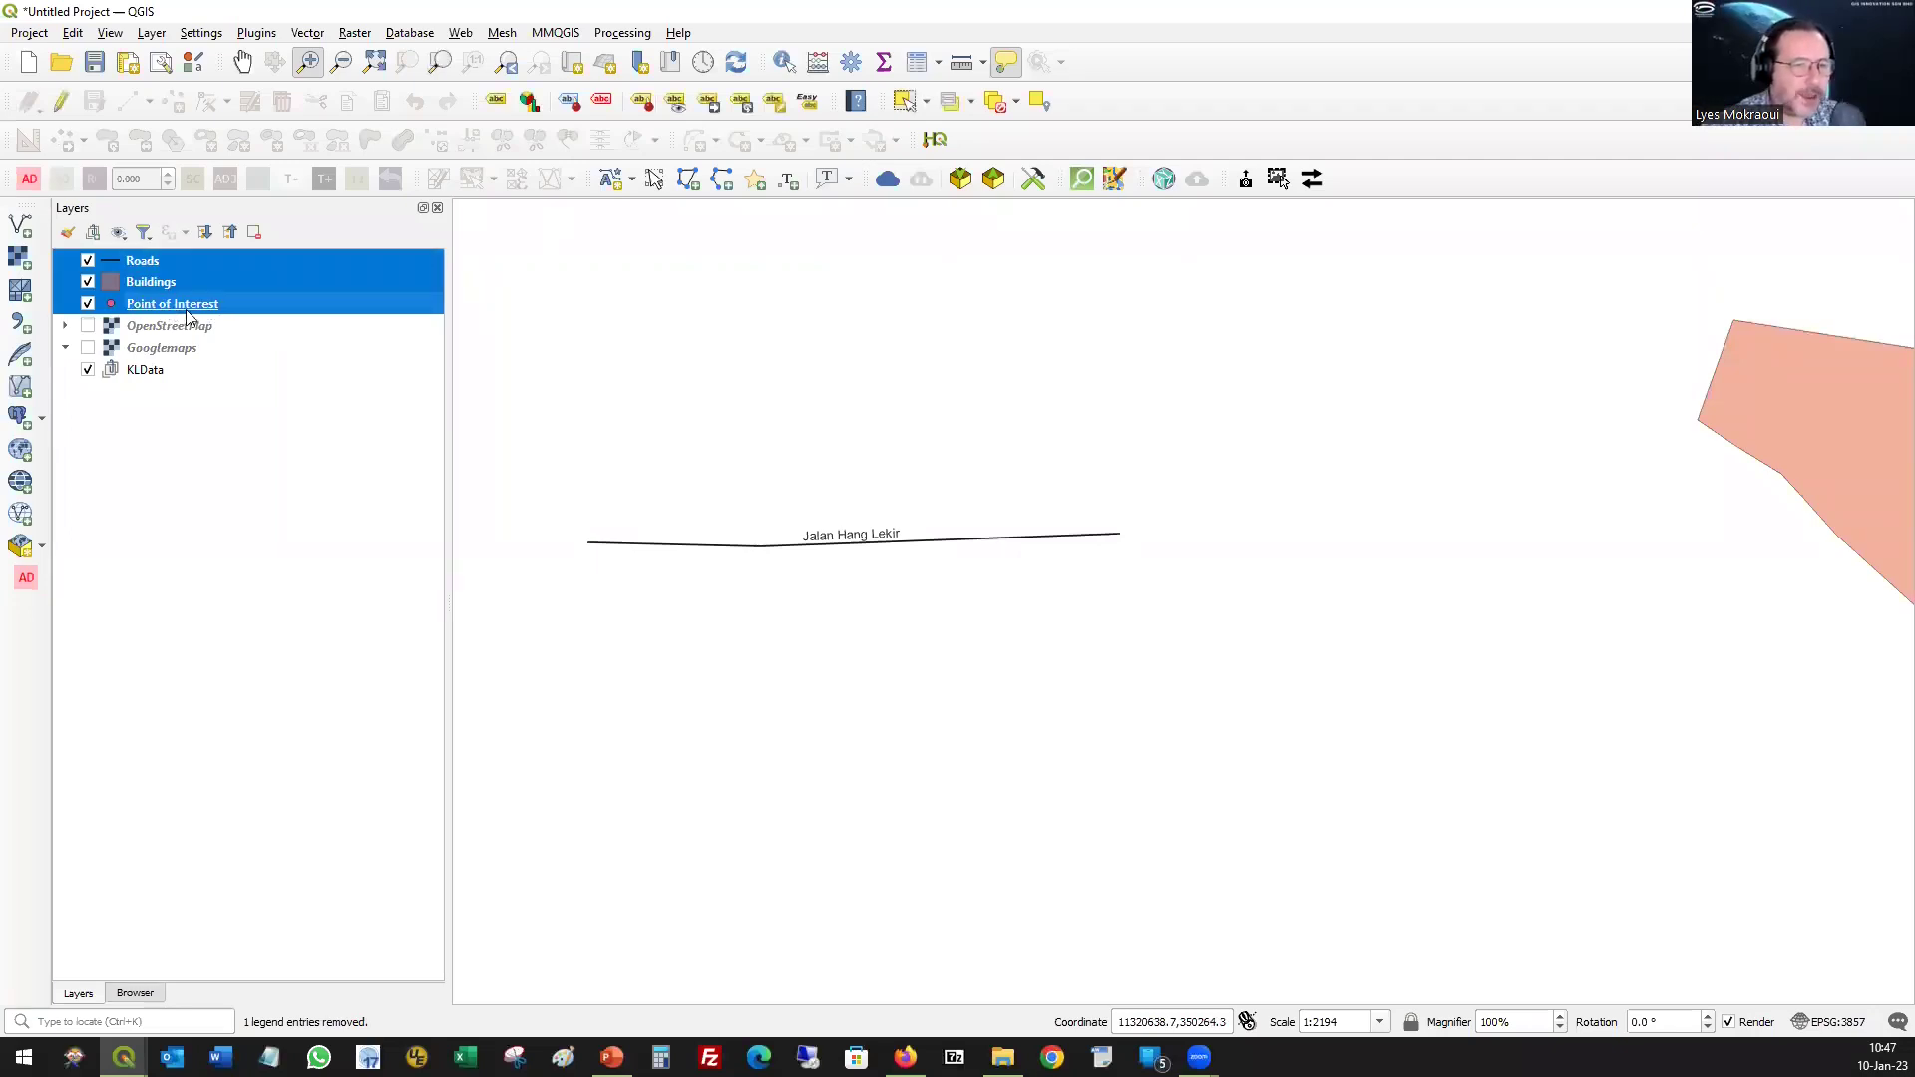
{"action": "left_click_drag", "start_coordinate": [205, 370], "coordinate": [205, 373]}
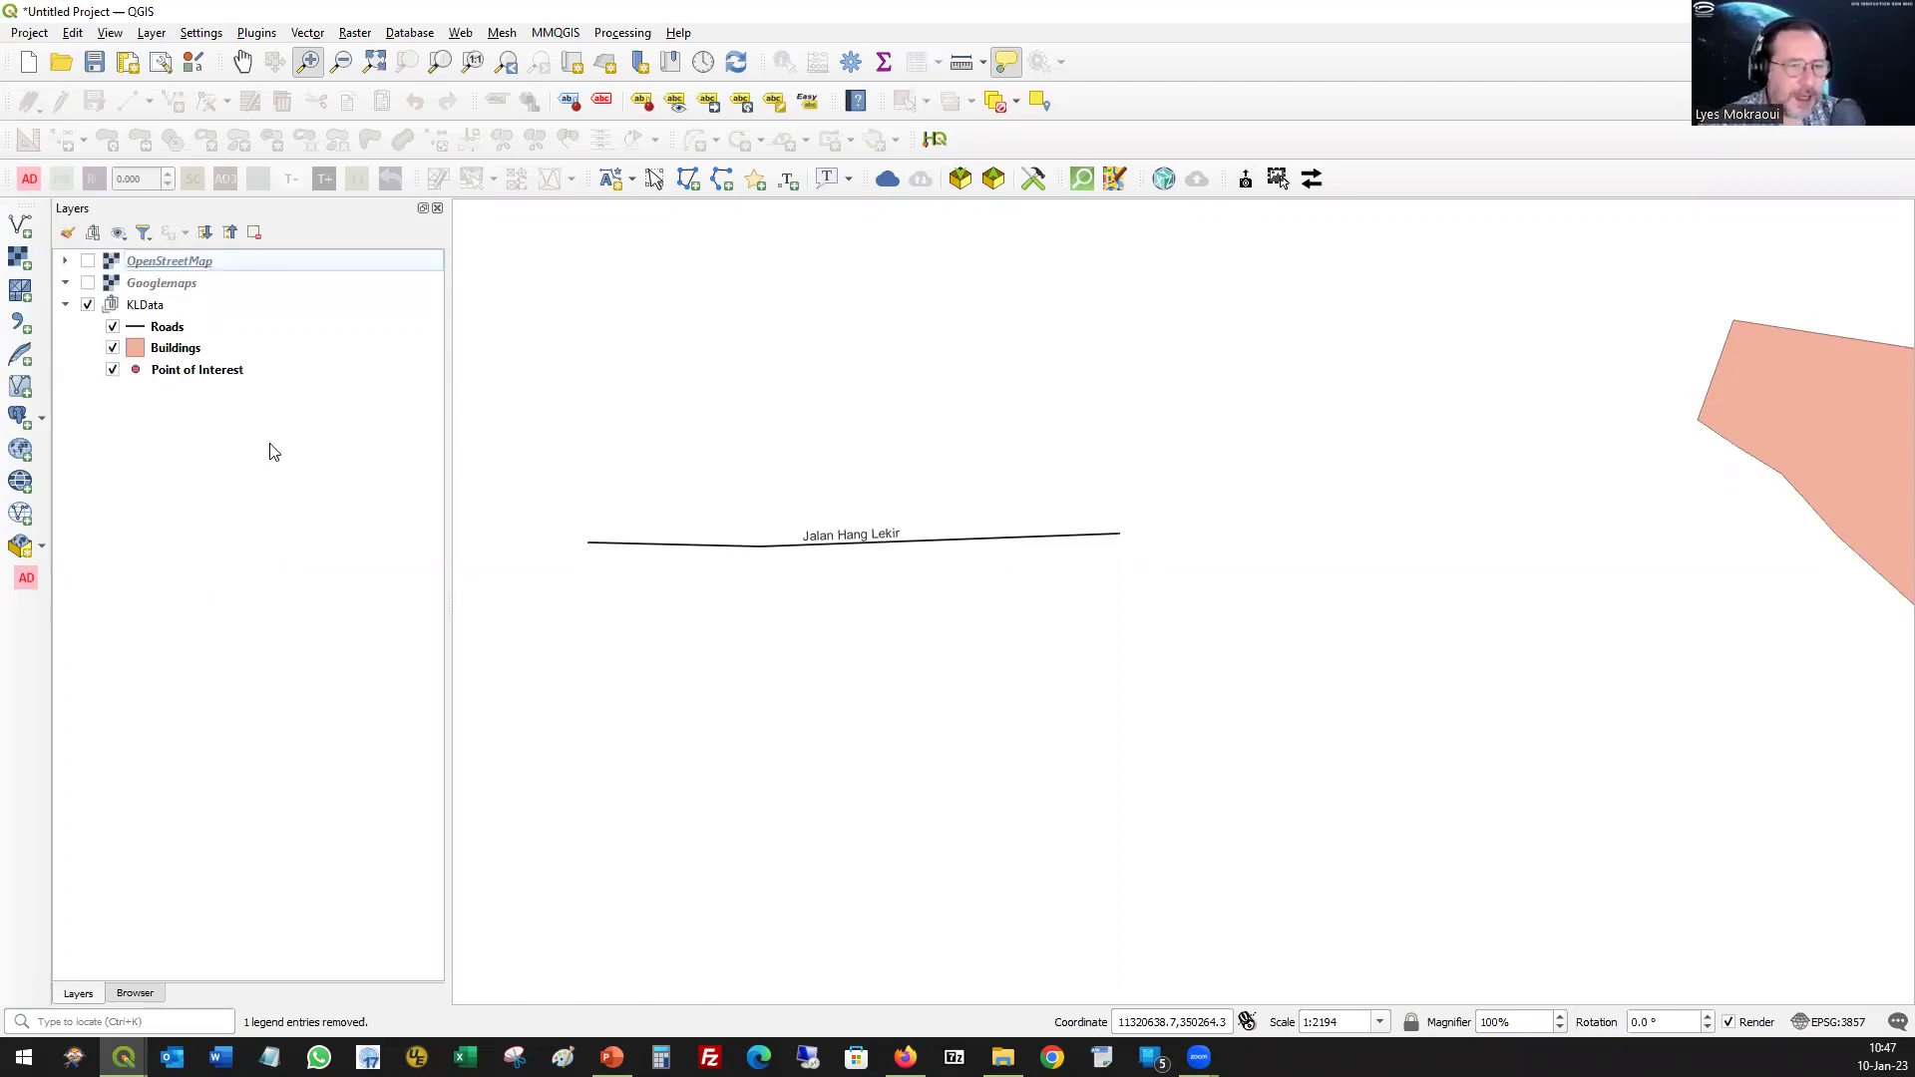
{"action": "left_click", "coordinate": [64, 305]}
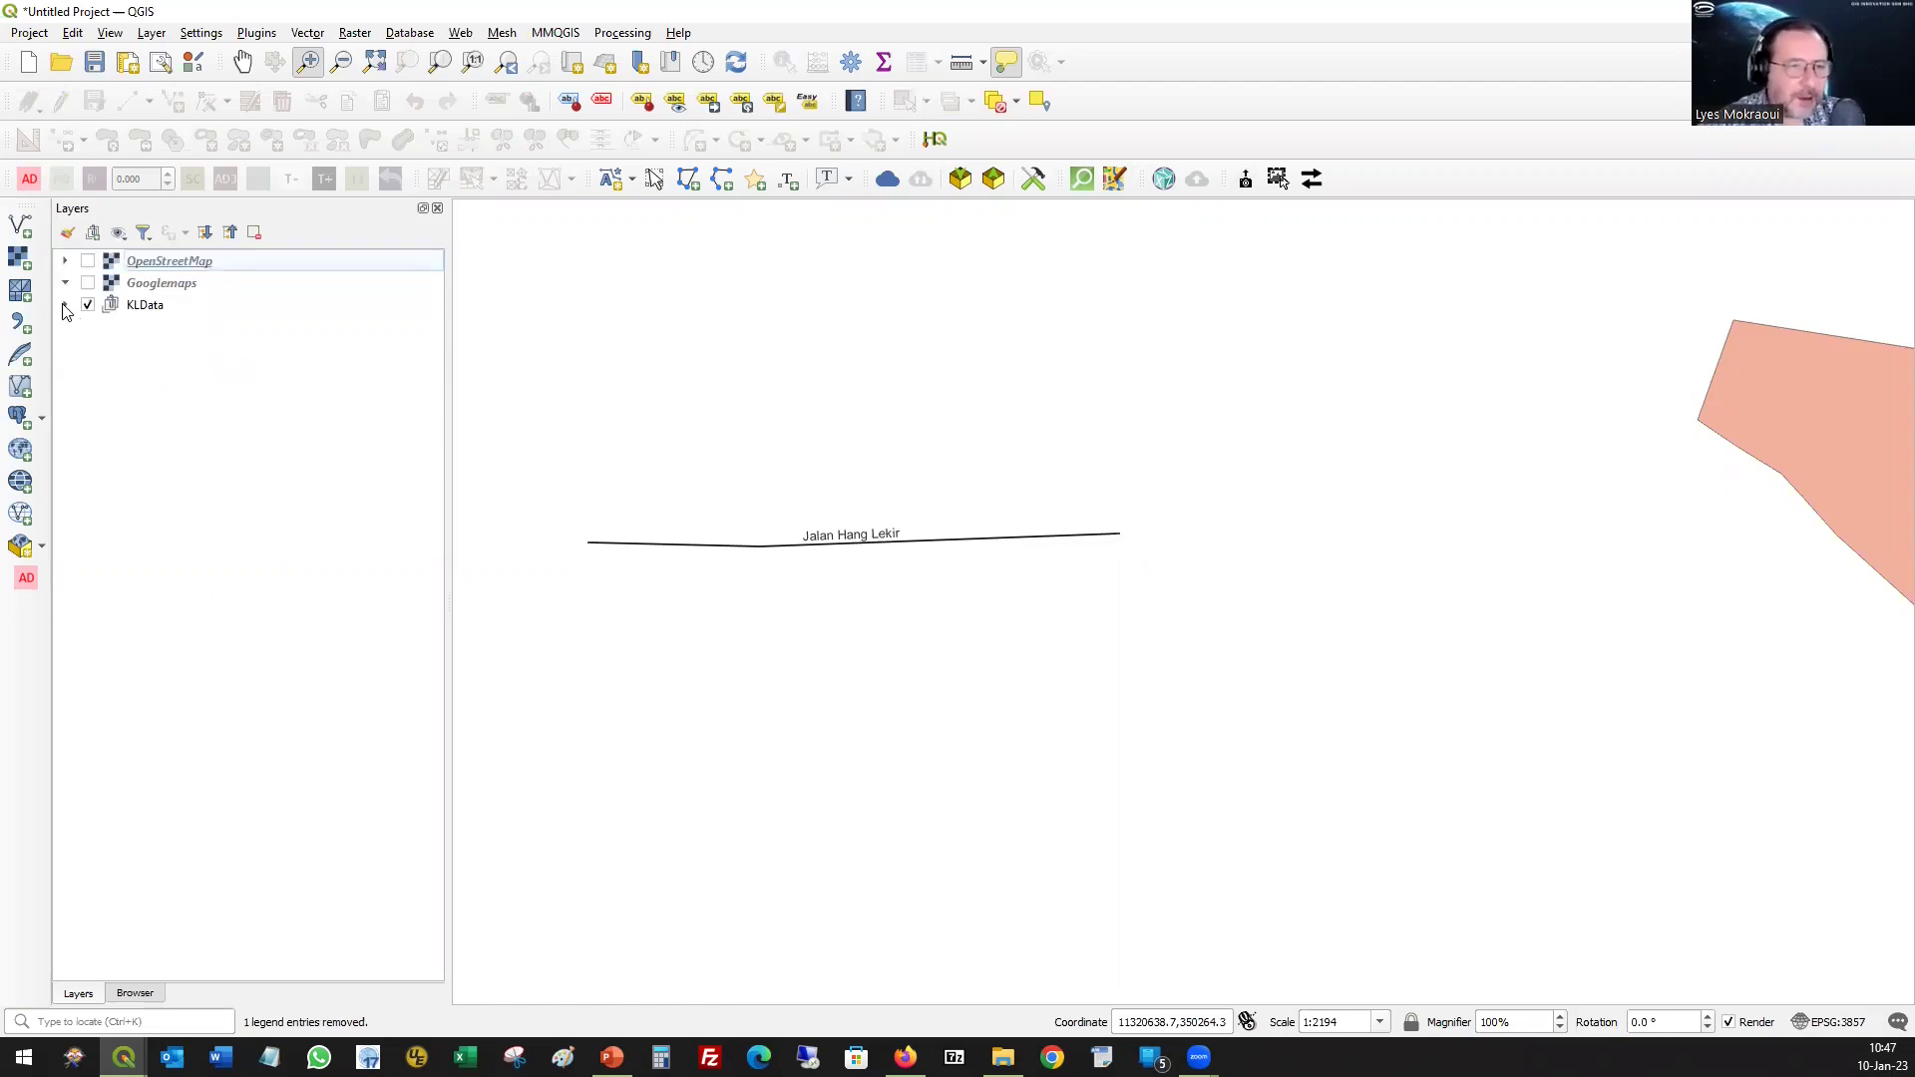
{"action": "left_click", "coordinate": [64, 306]}
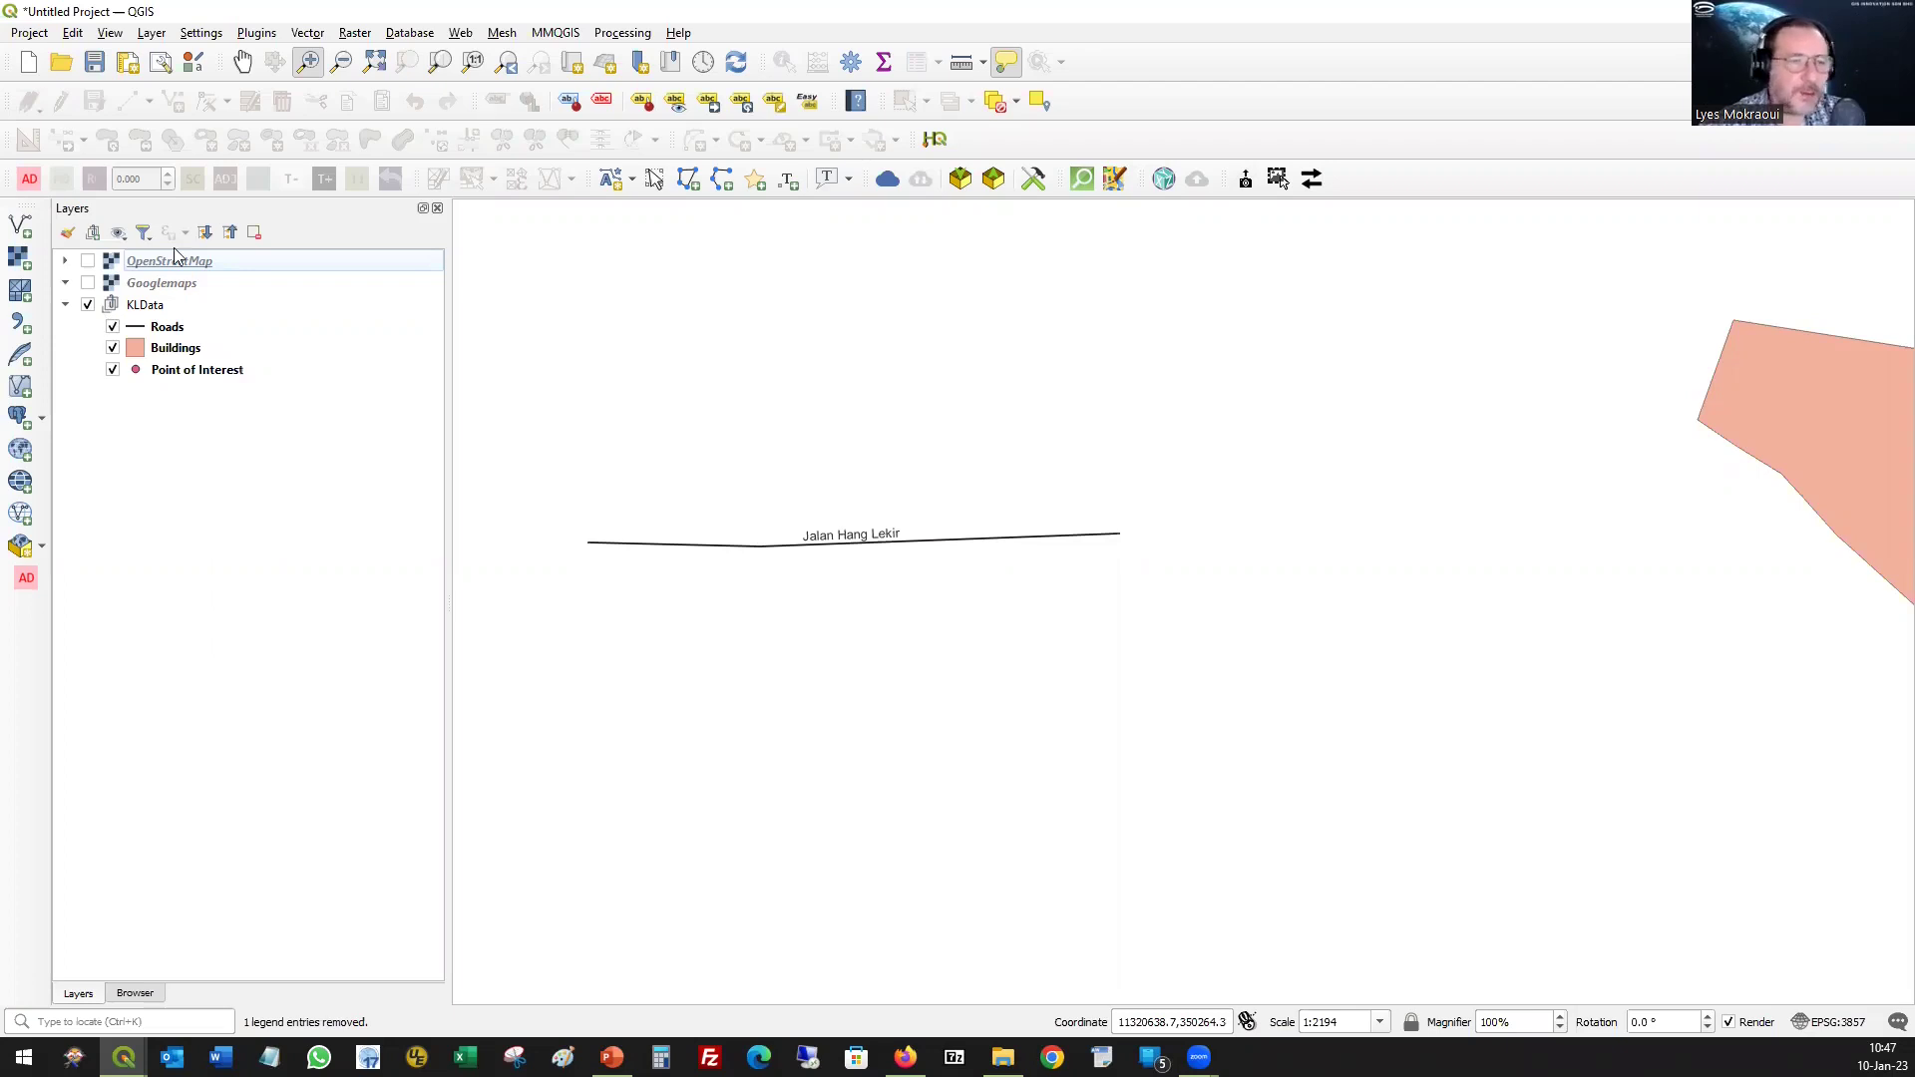
- Zoom the map to the KLData group and toggle the group's visibility off and on to check it
{"action": "right_click", "coordinate": [146, 312]}
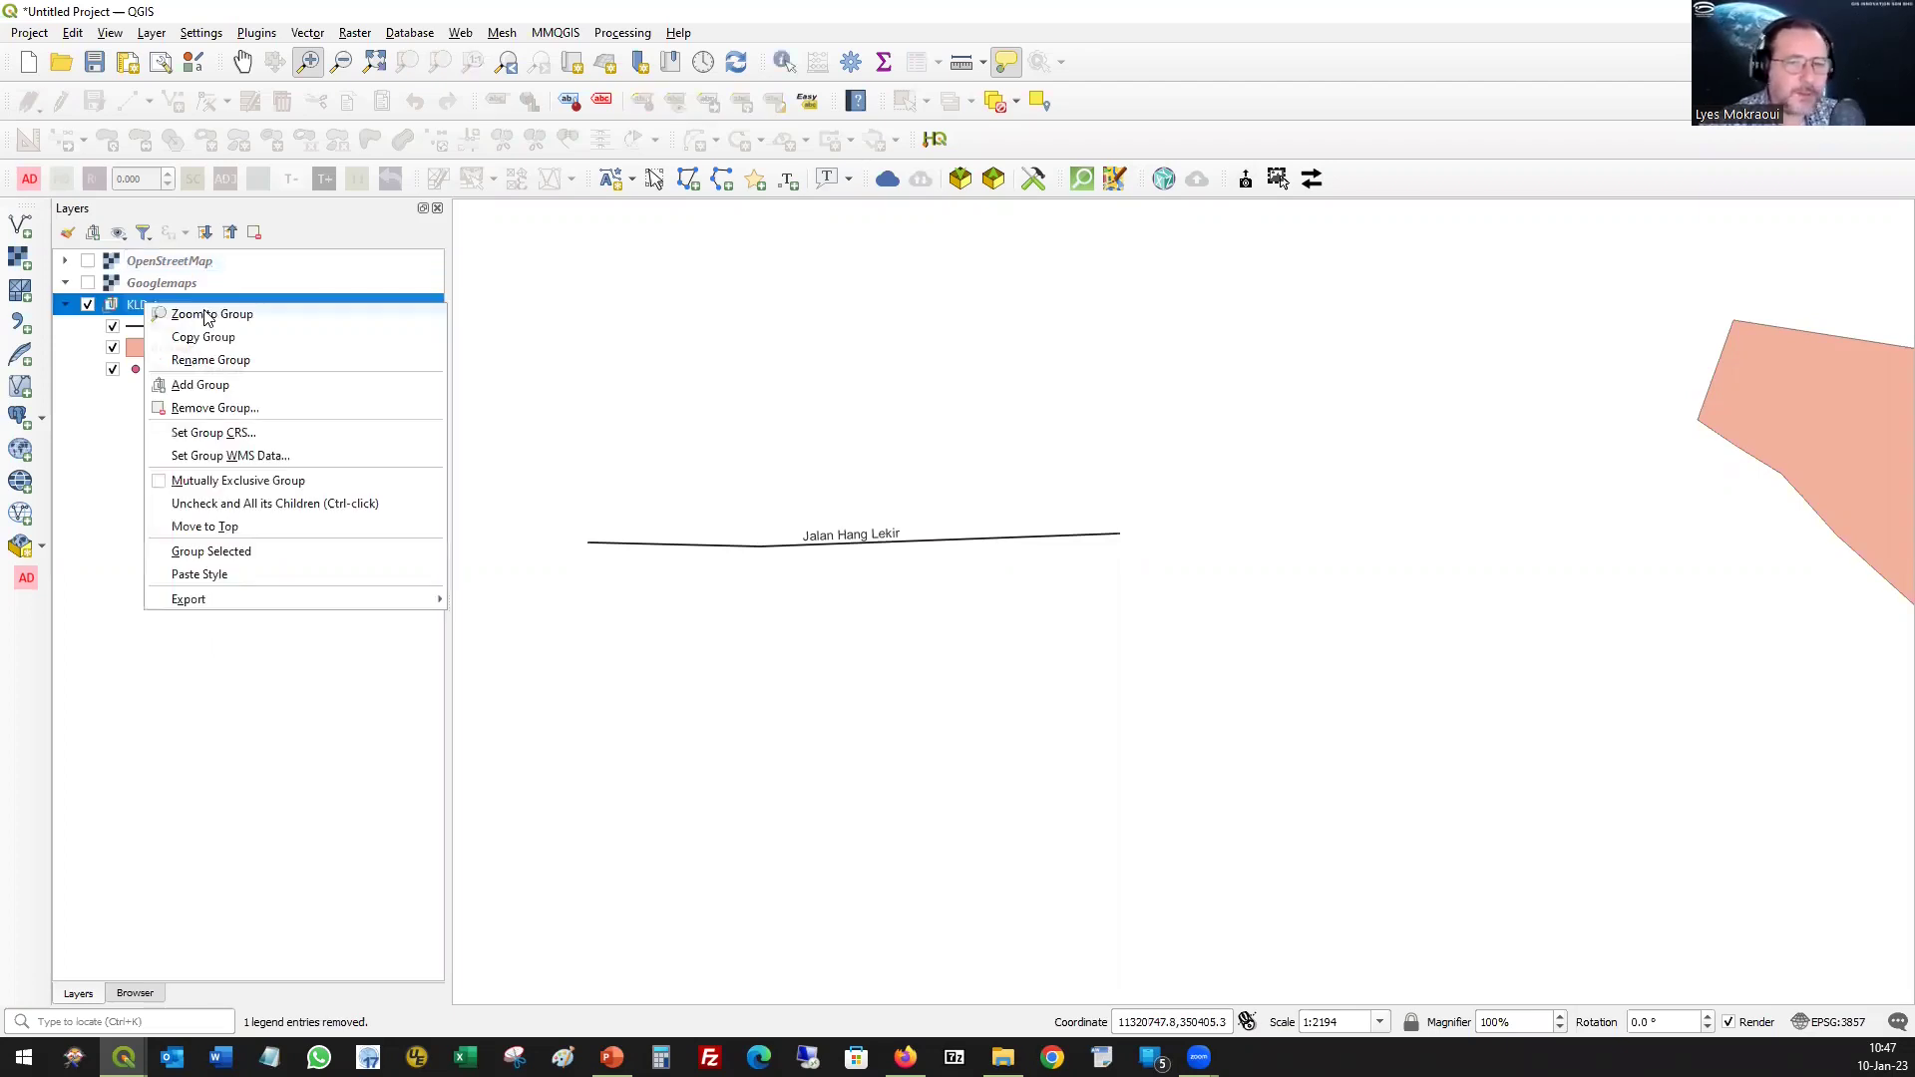
{"action": "left_click", "coordinate": [207, 315]}
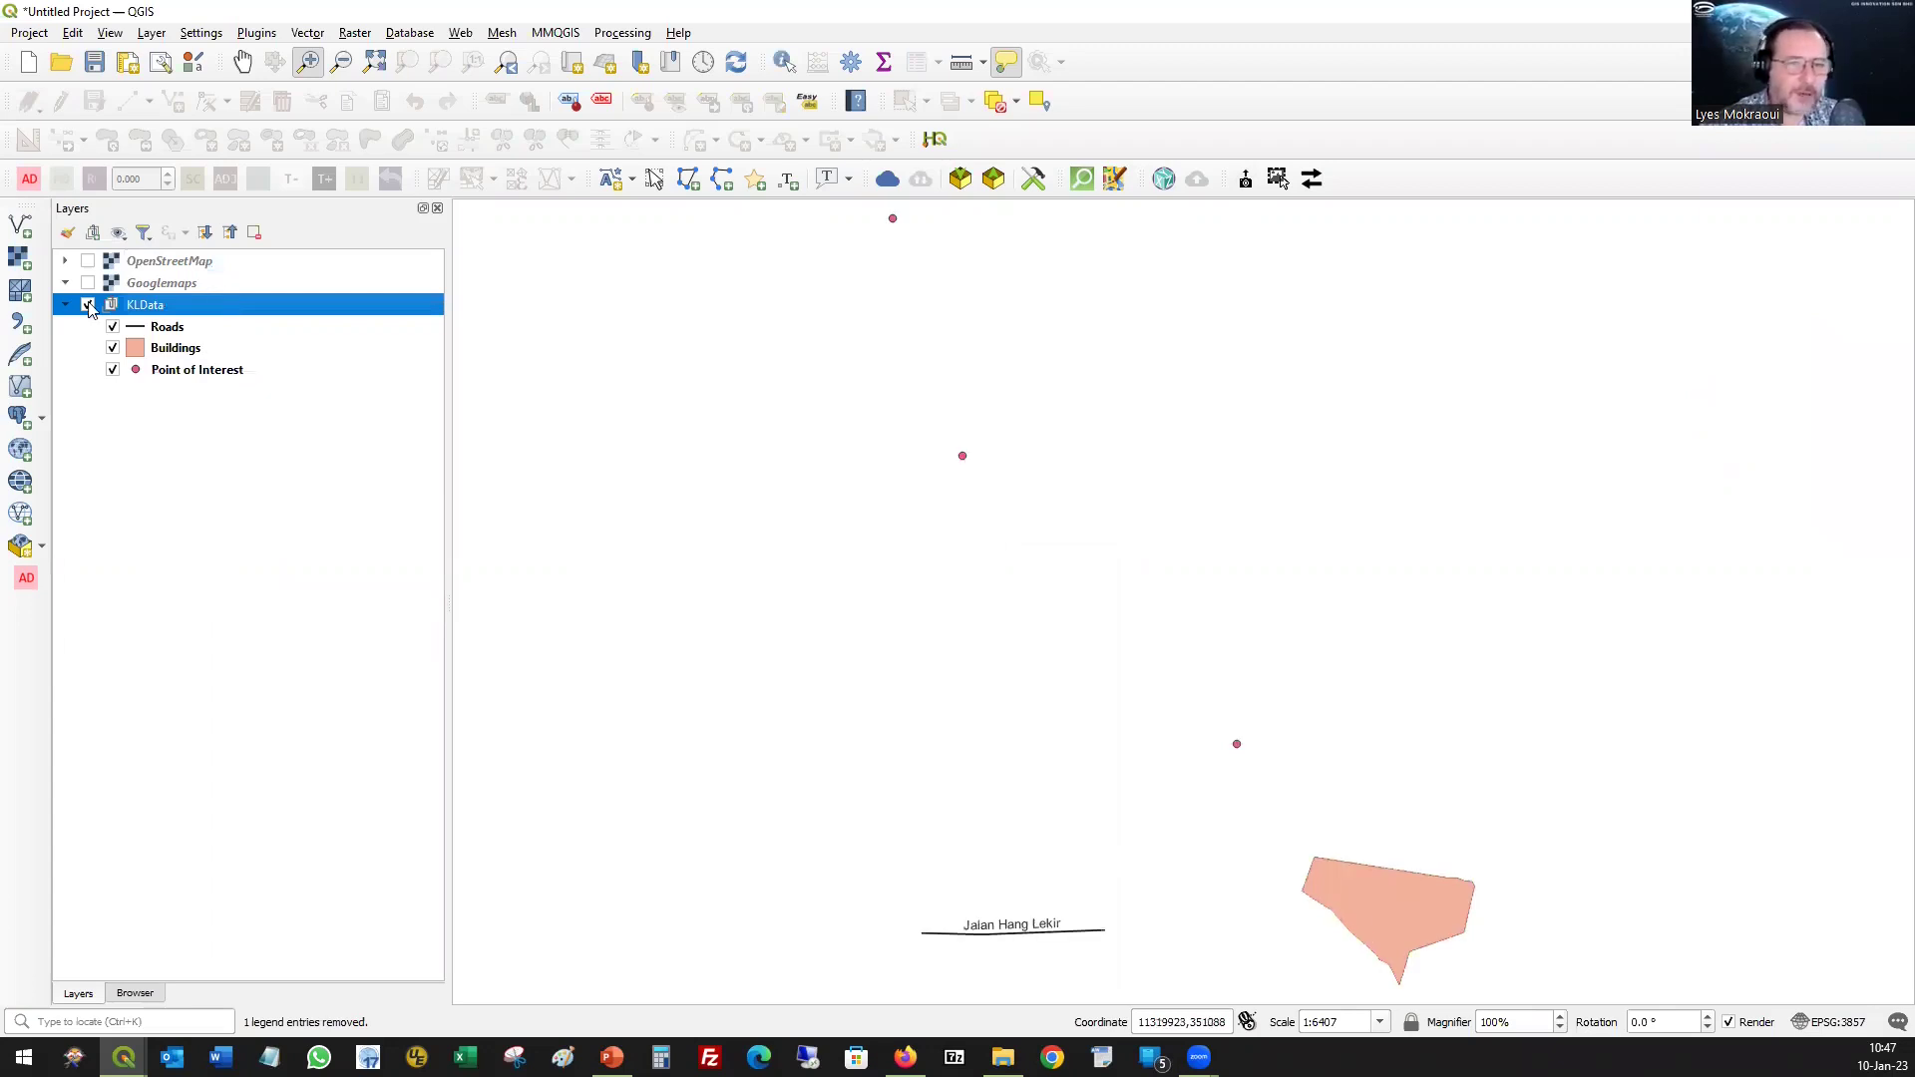
{"action": "left_click", "coordinate": [88, 306]}
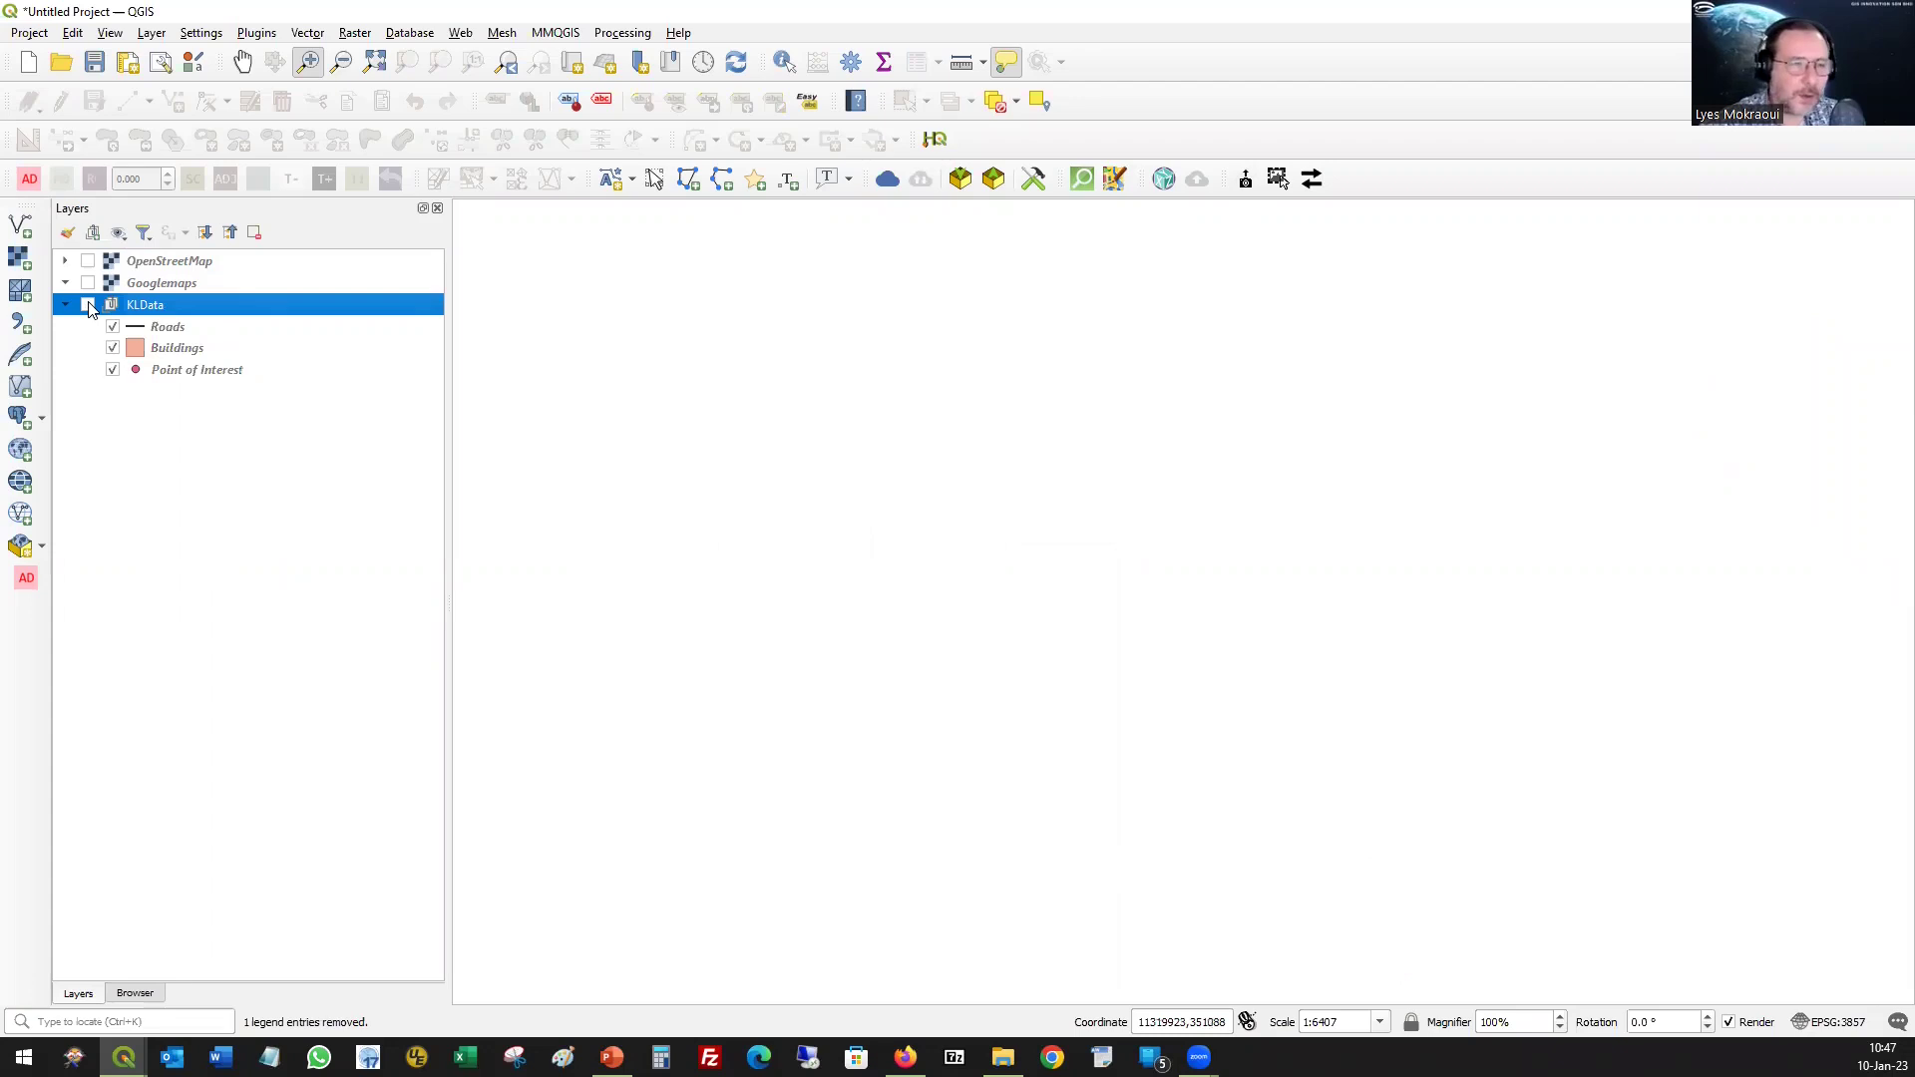
{"action": "left_click", "coordinate": [88, 305]}
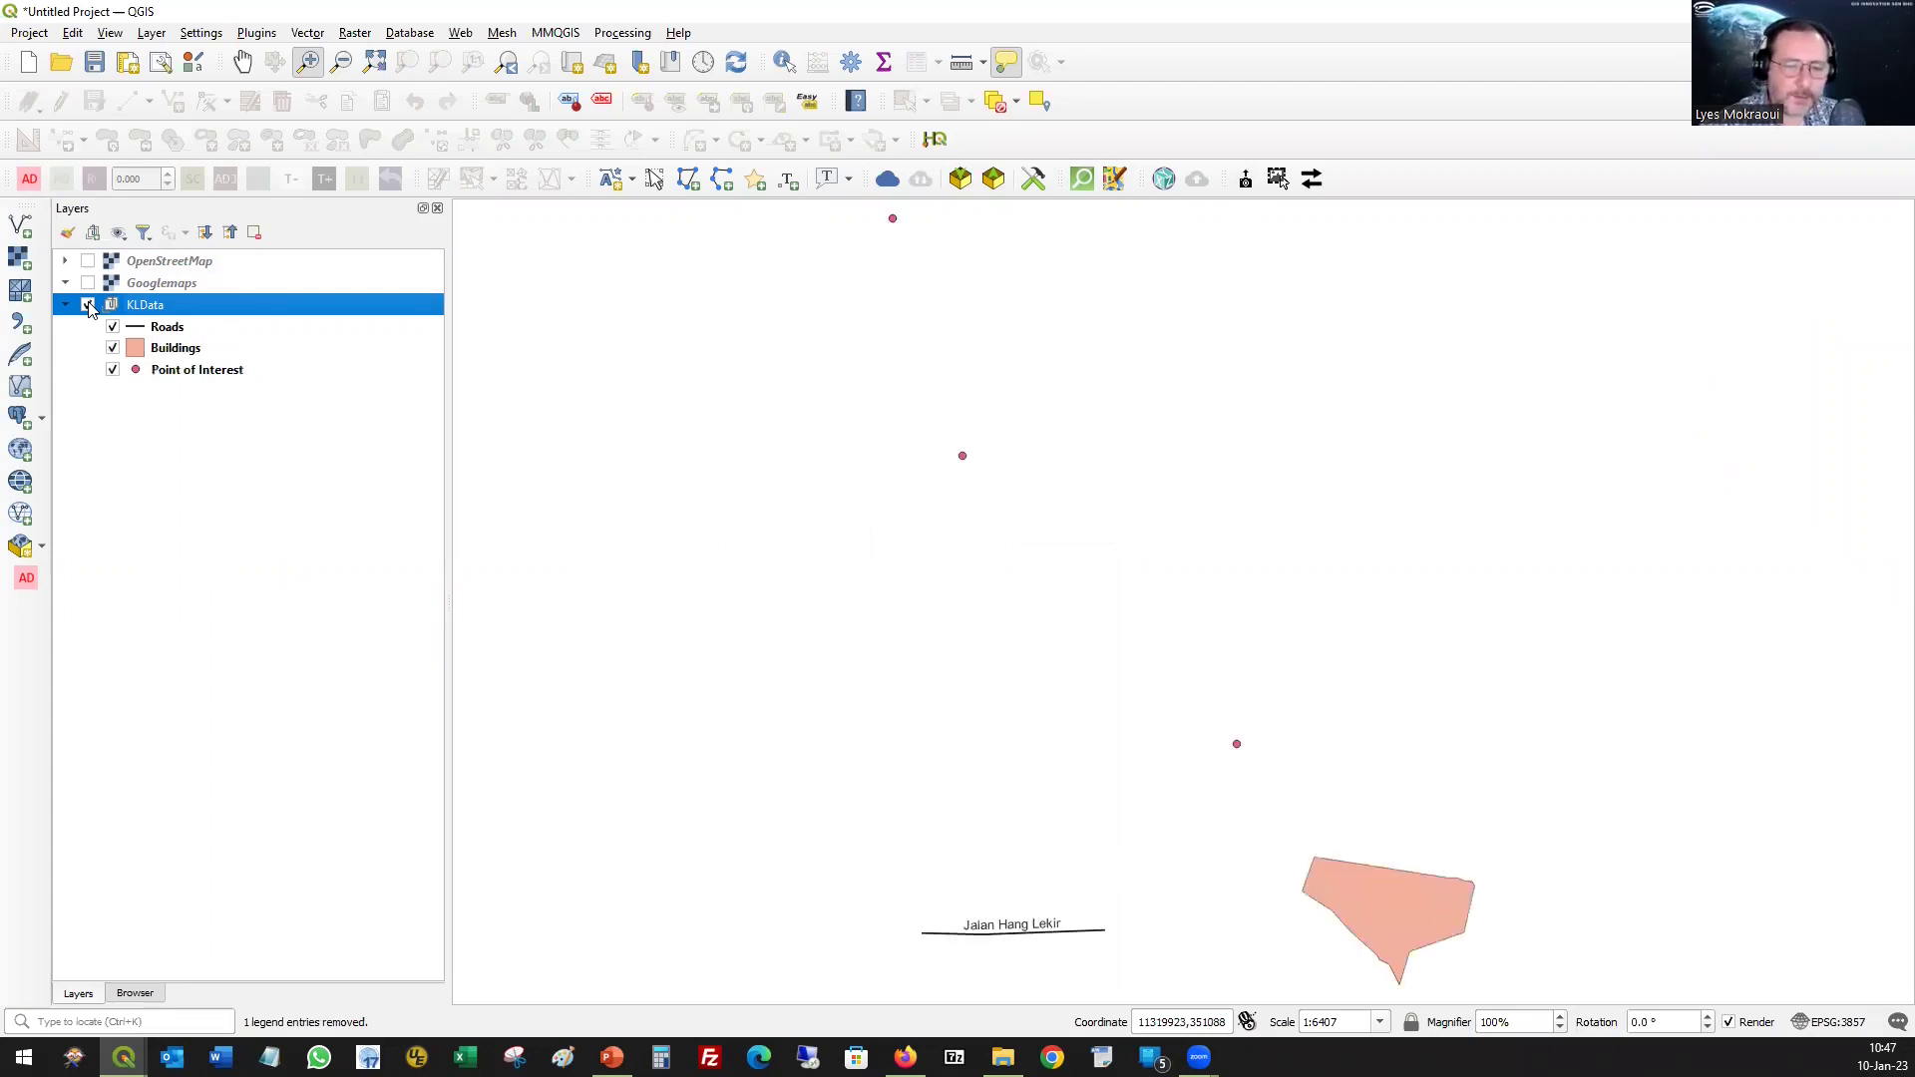
{"action": "left_click", "coordinate": [88, 305]}
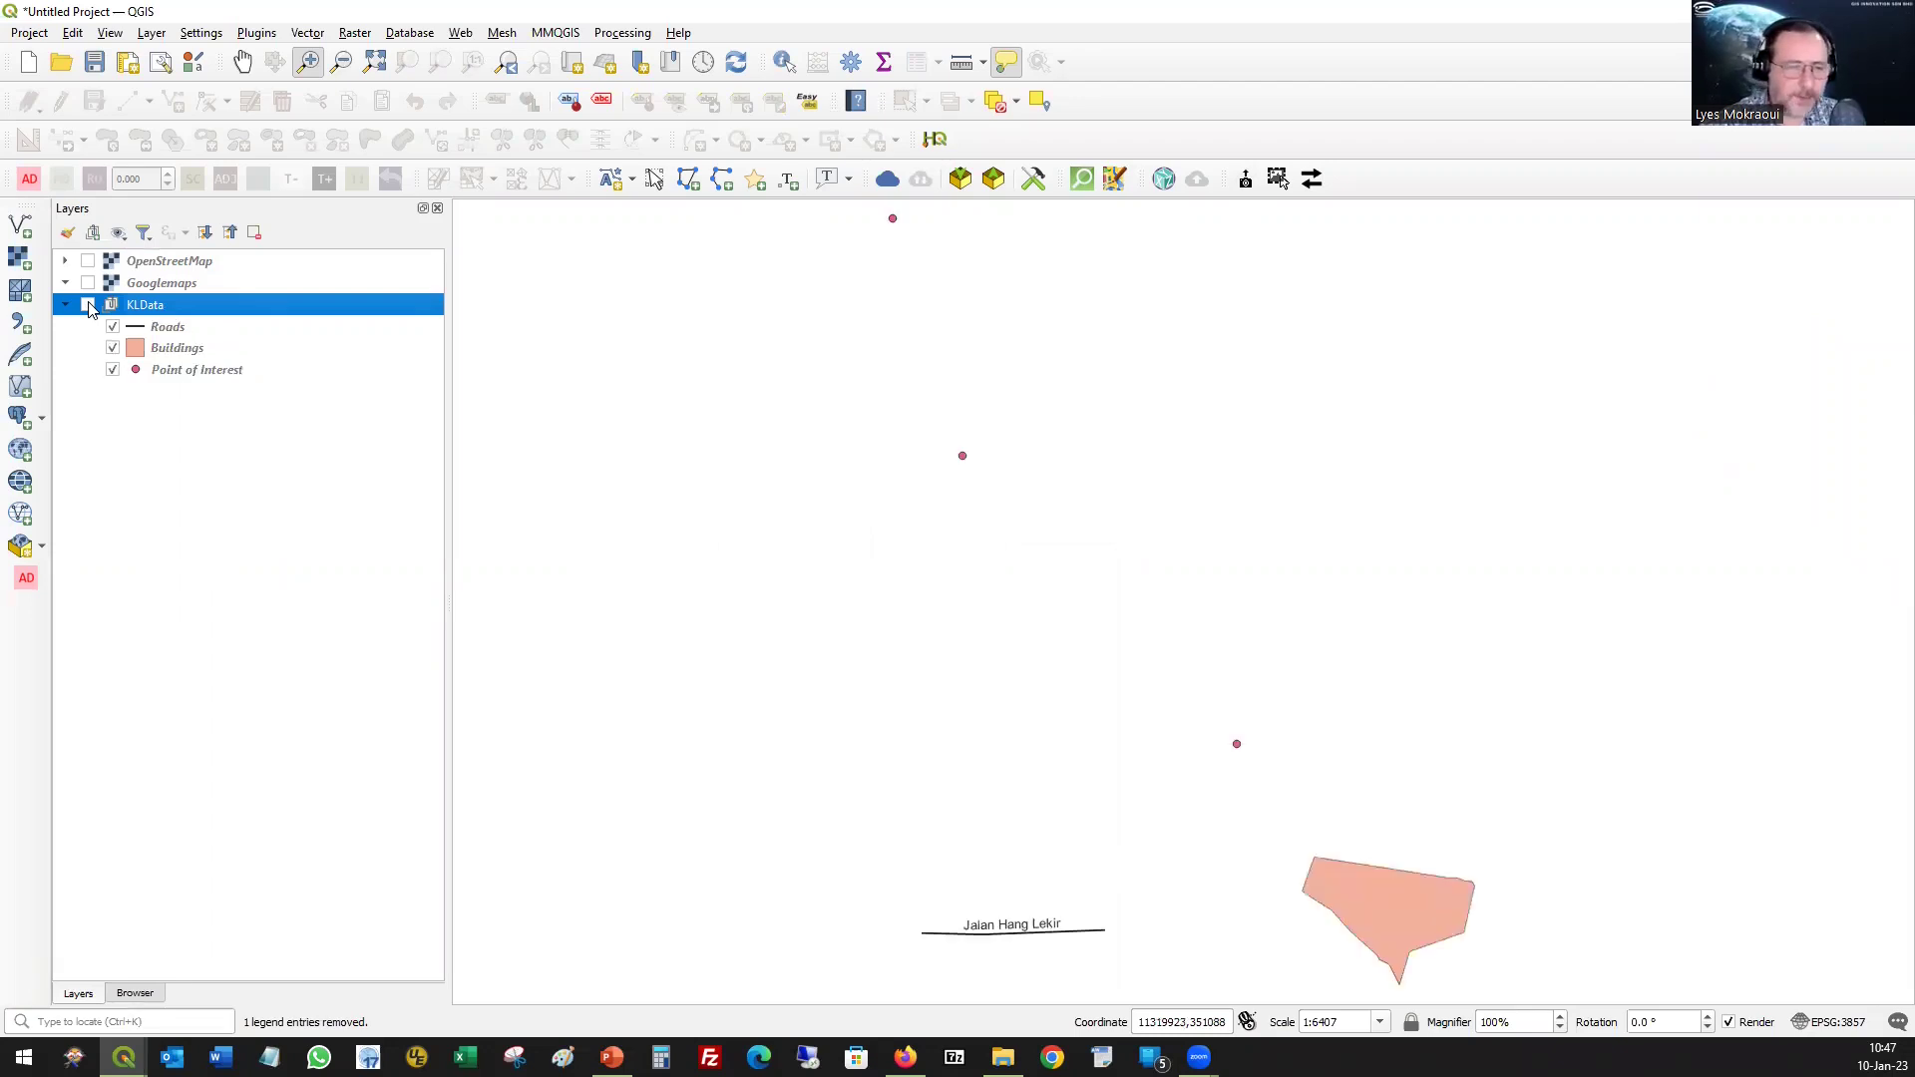
{"action": "left_click", "coordinate": [87, 305]}
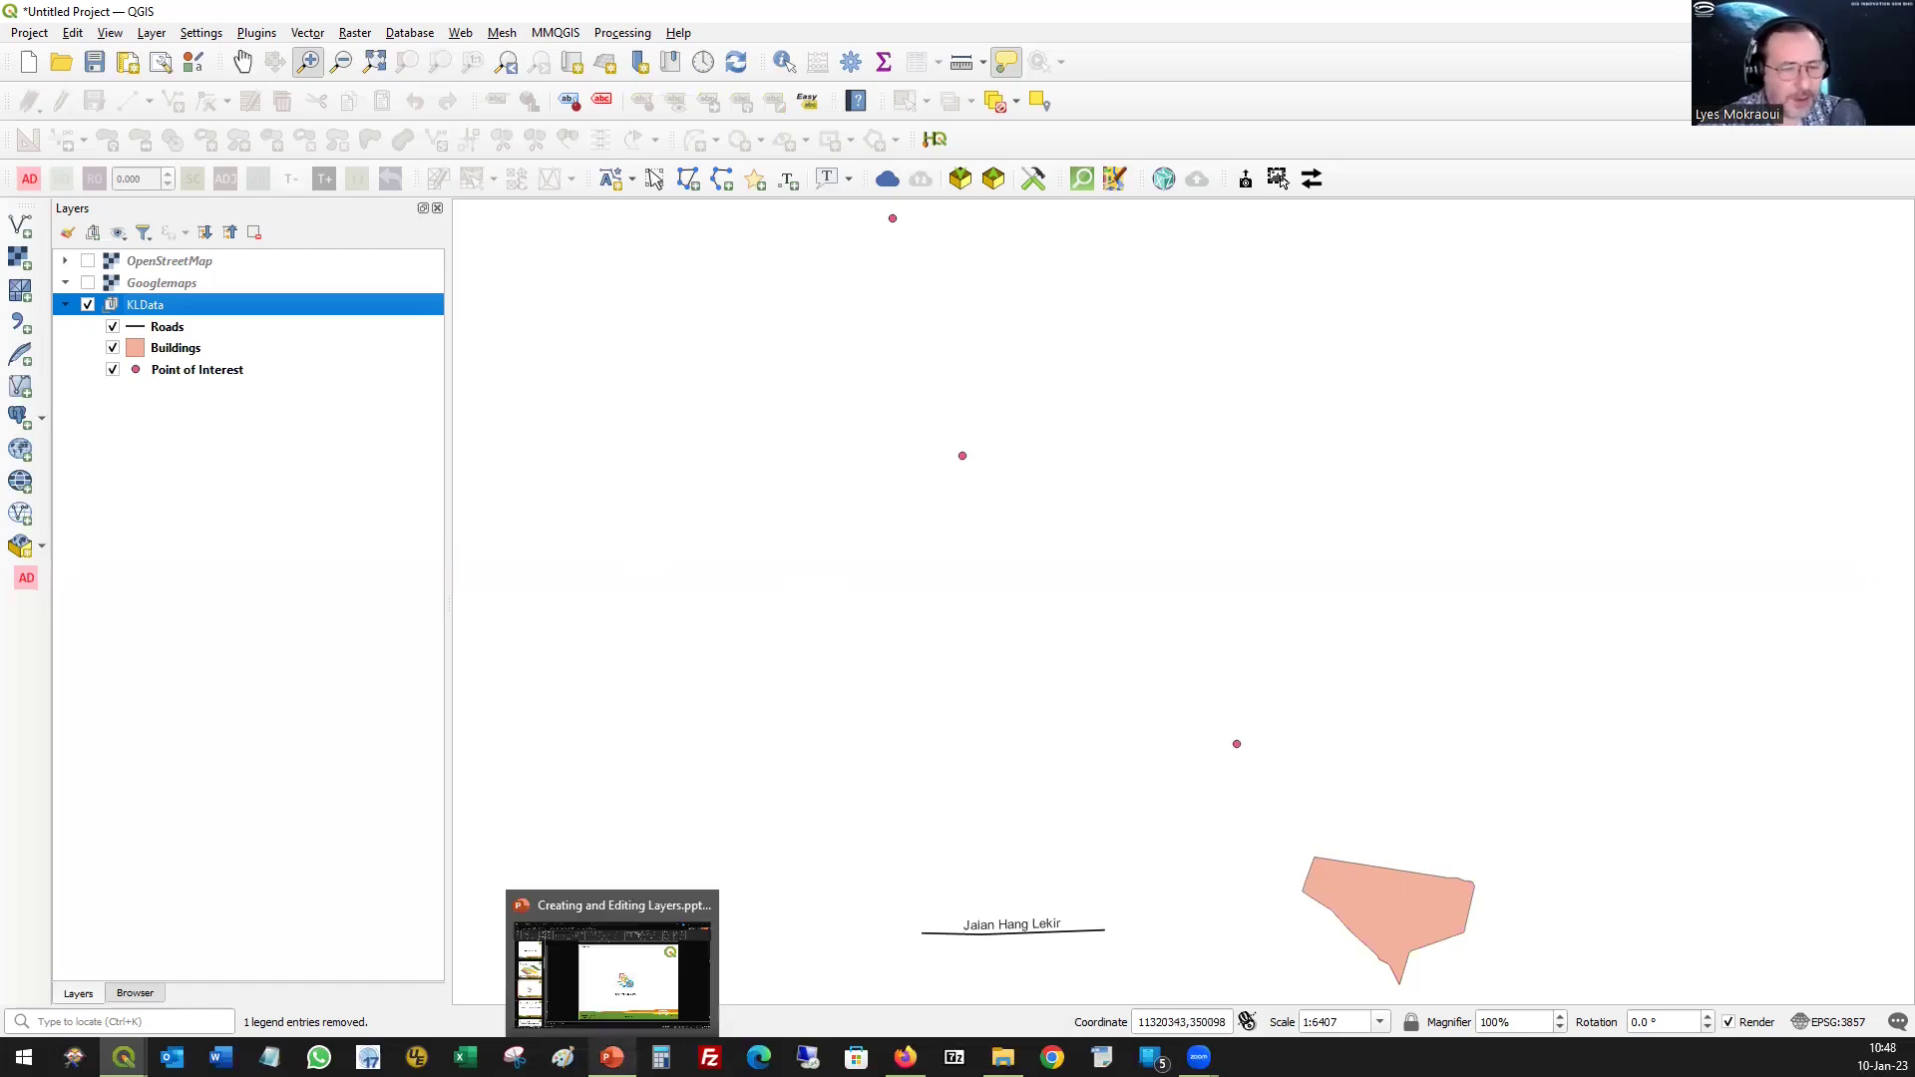
- Switch to the Creating and Editing Layers presentation in PowerPoint
{"action": "left_click", "coordinate": [613, 1057]}
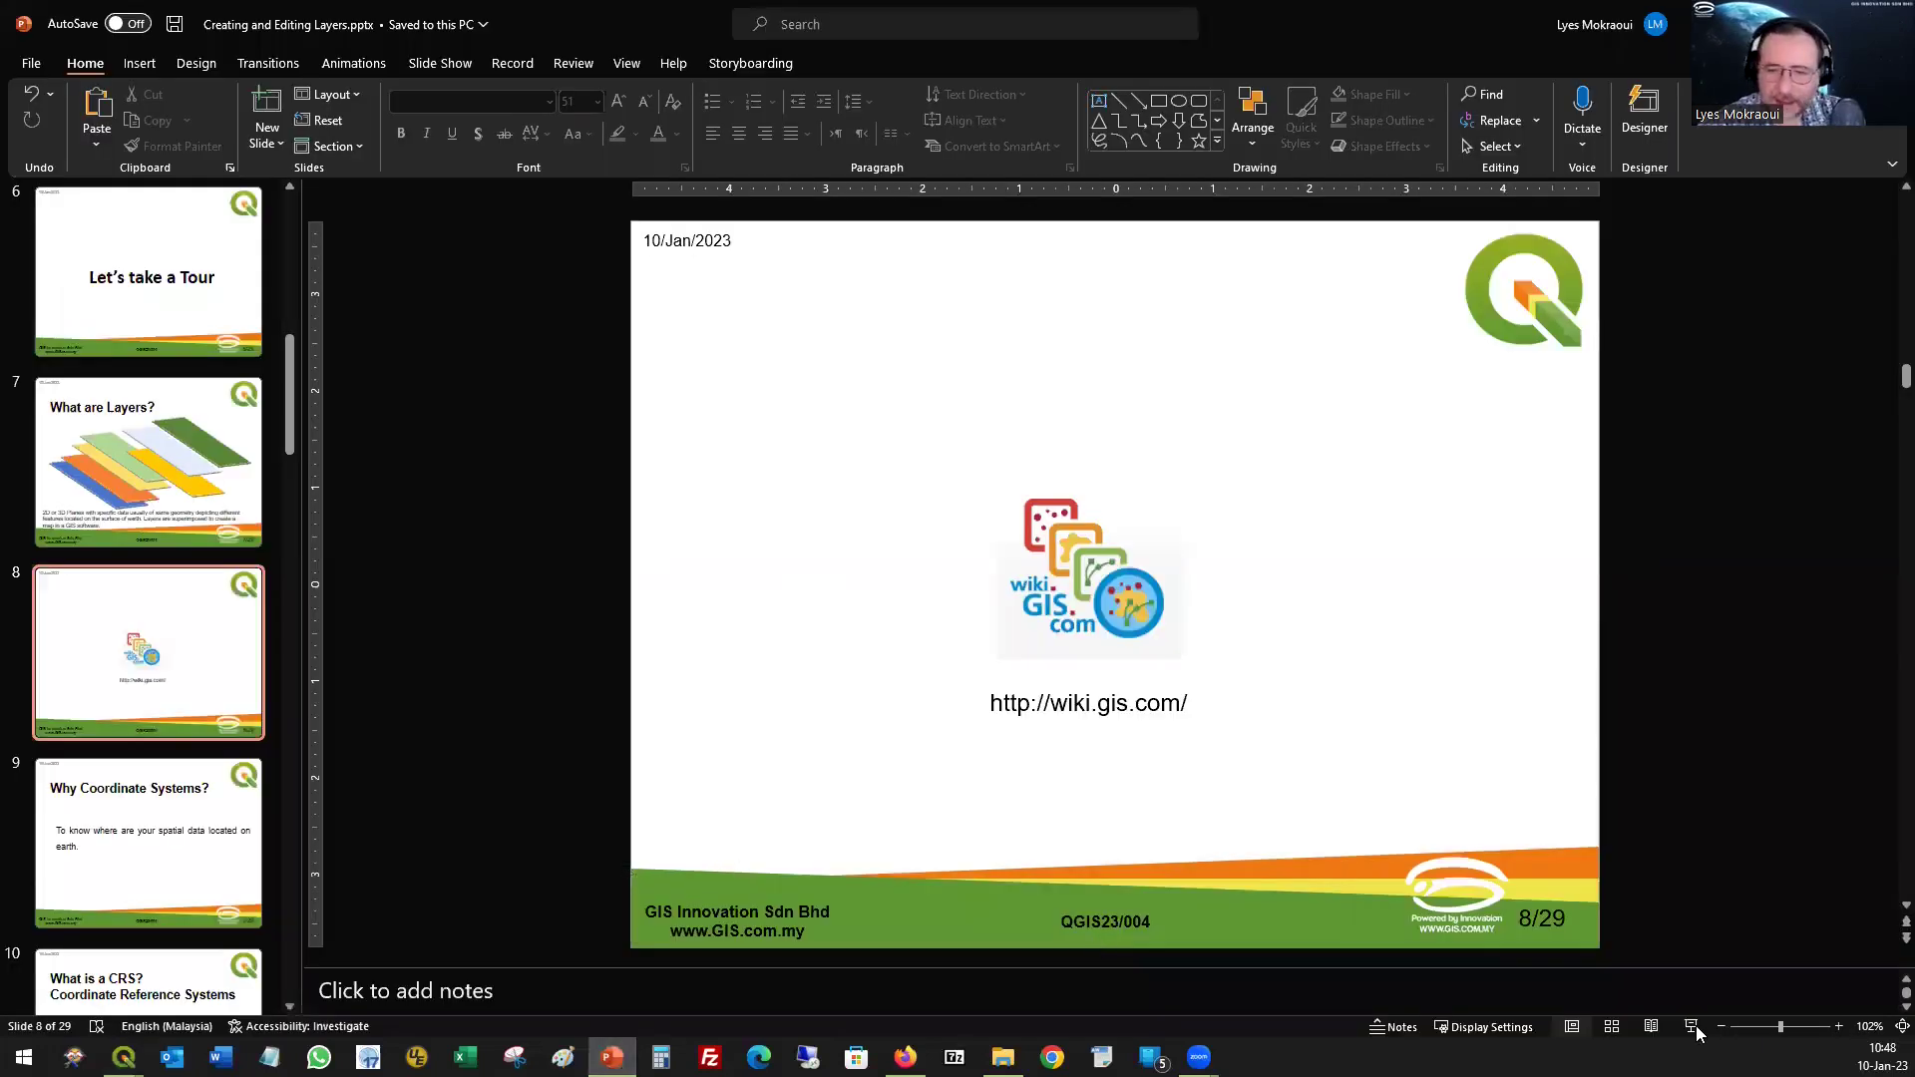
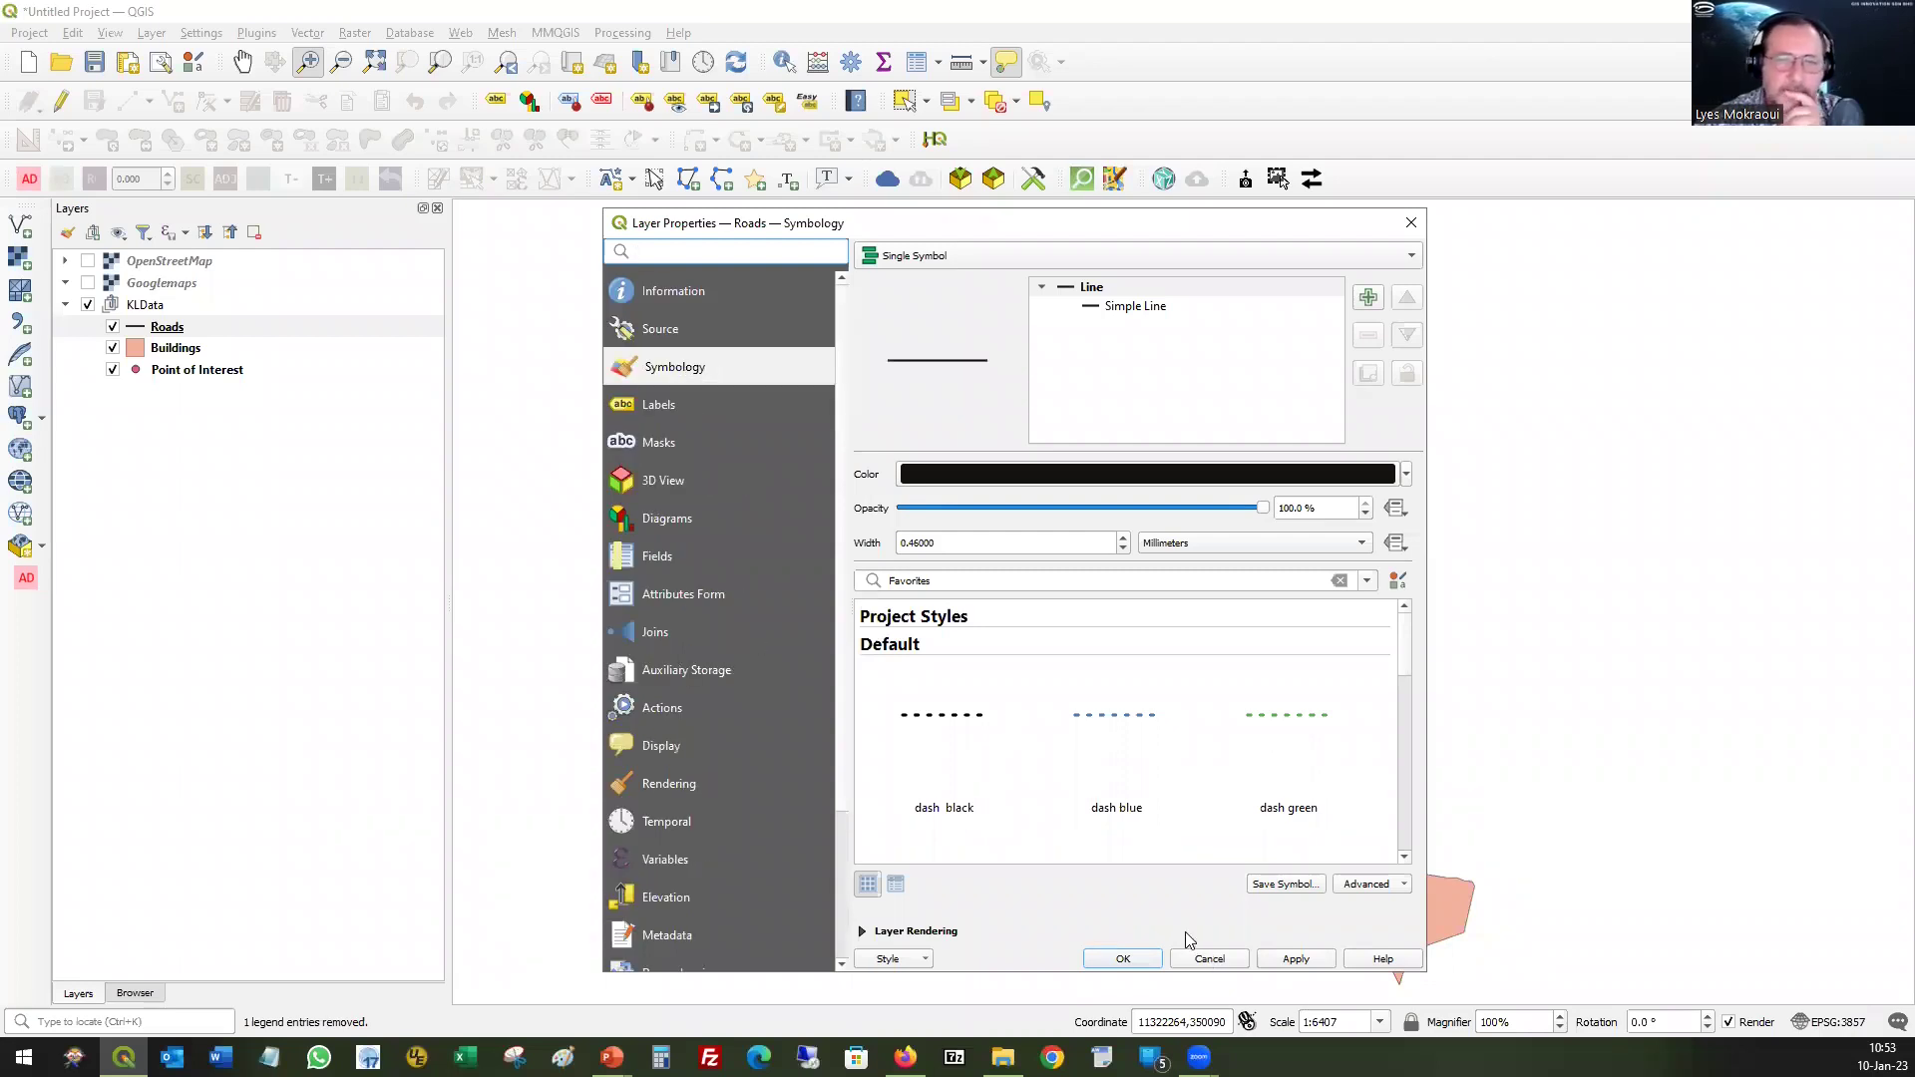
- Close the Roads layer's properties and browse the Kertau systems in its CRS selection, picking Kertau (RSO) / RSO Malaya (ch)
{"action": "key", "text": "Escape"}
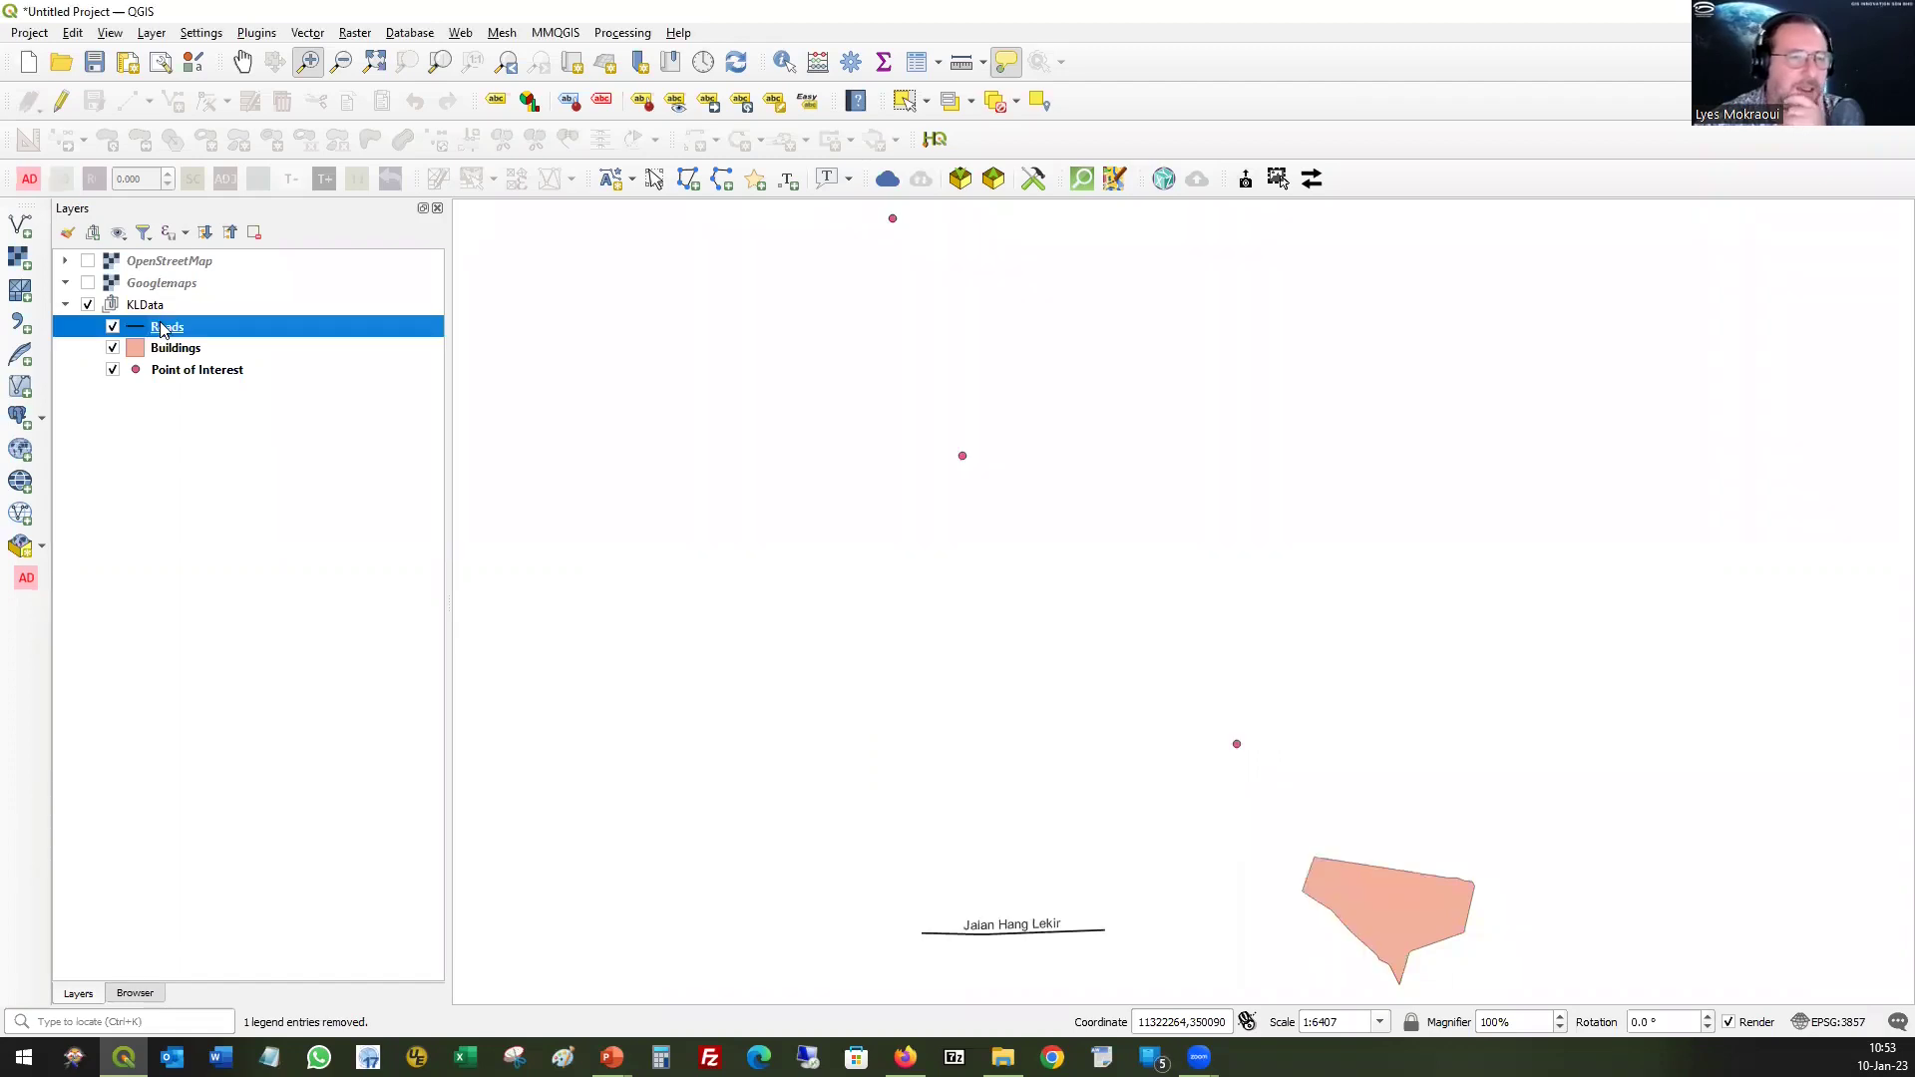
{"action": "right_click", "coordinate": [160, 323]}
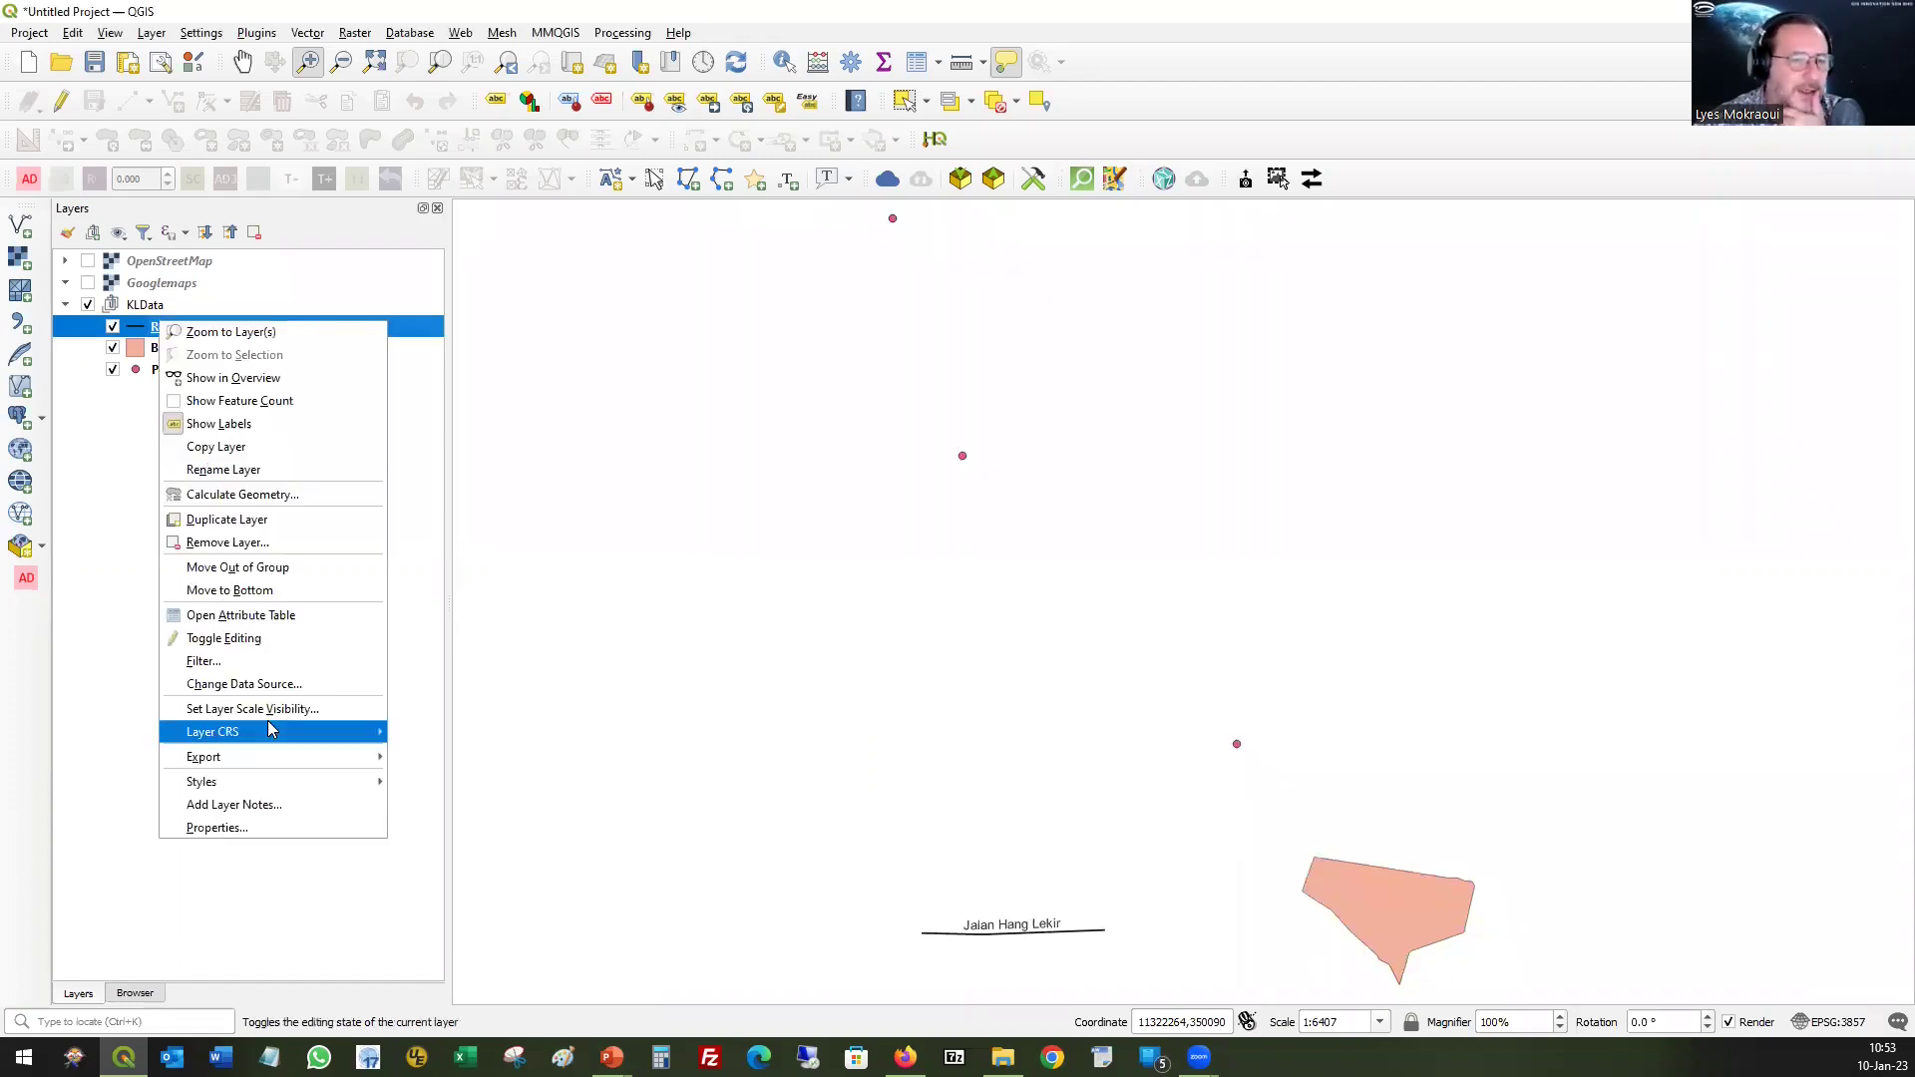
{"action": "mouse_move", "coordinate": [286, 738]}
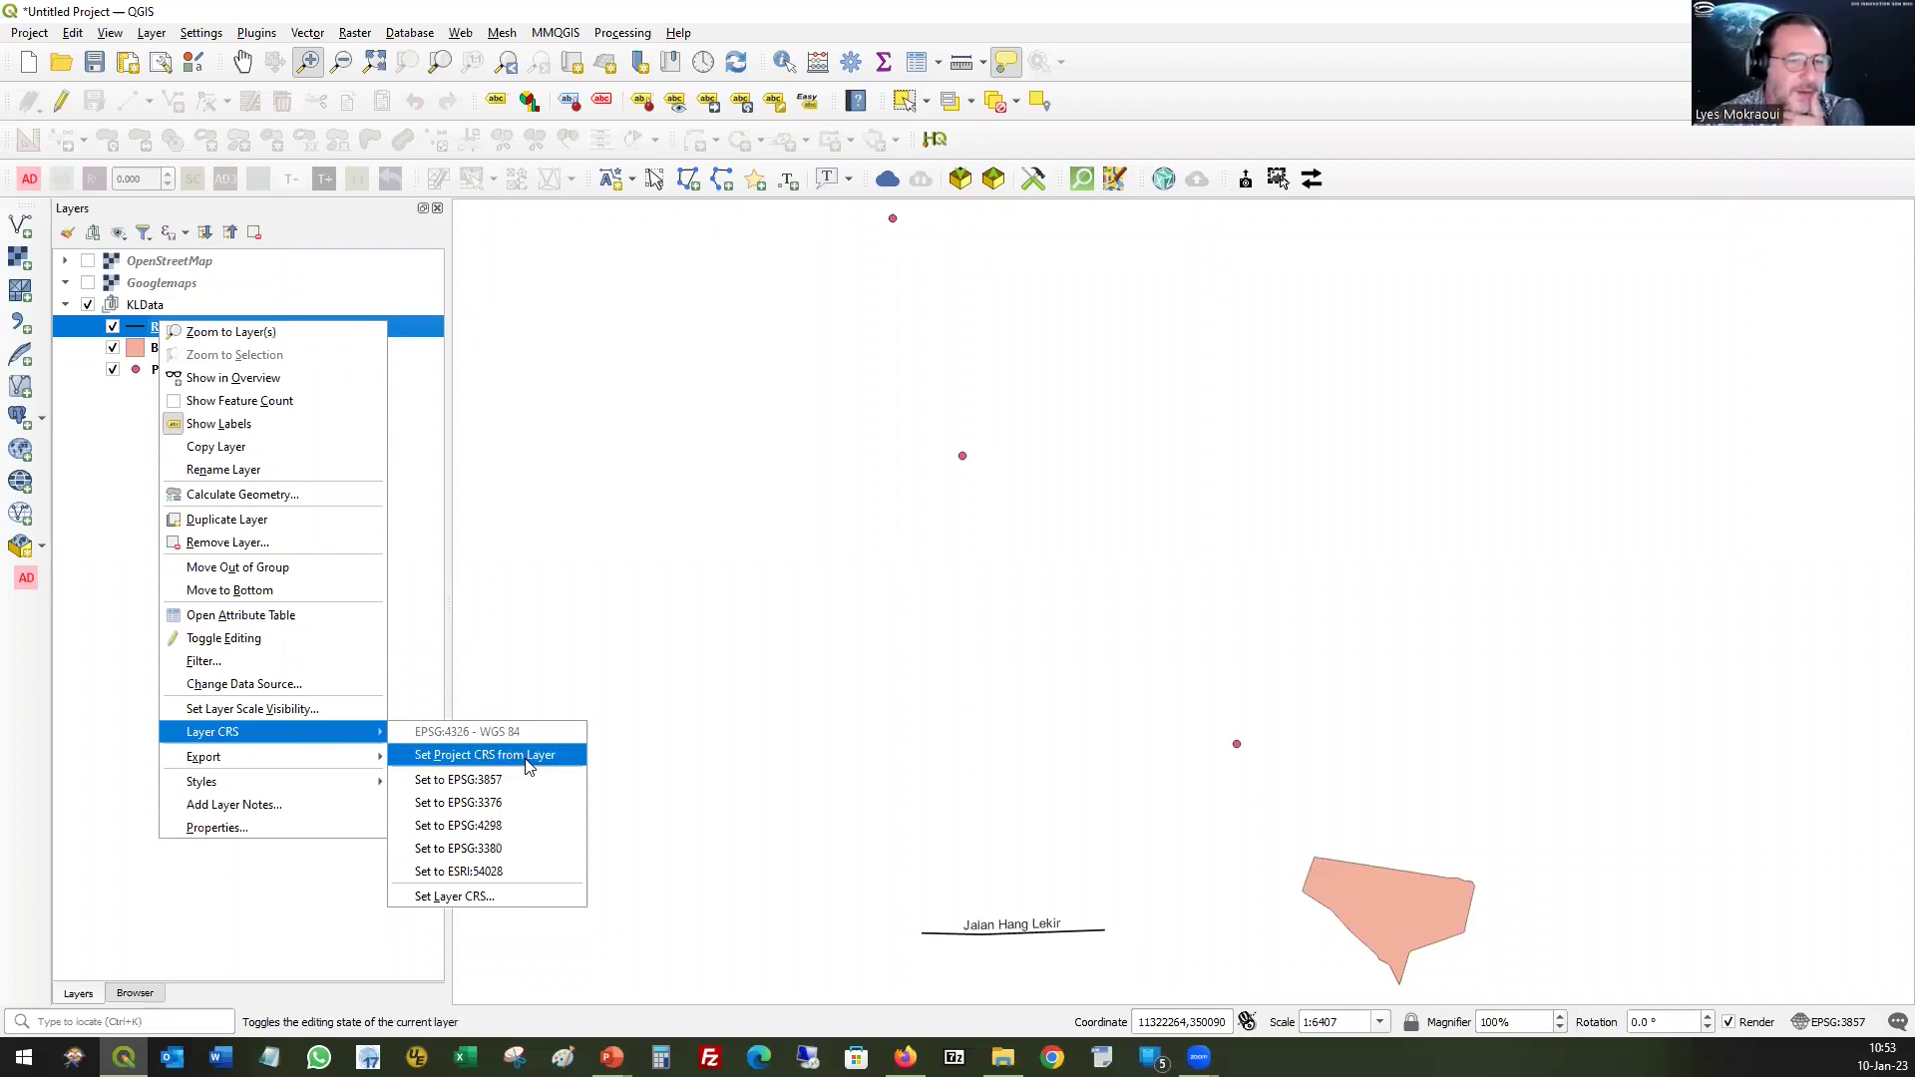
{"action": "left_click", "coordinate": [496, 901]}
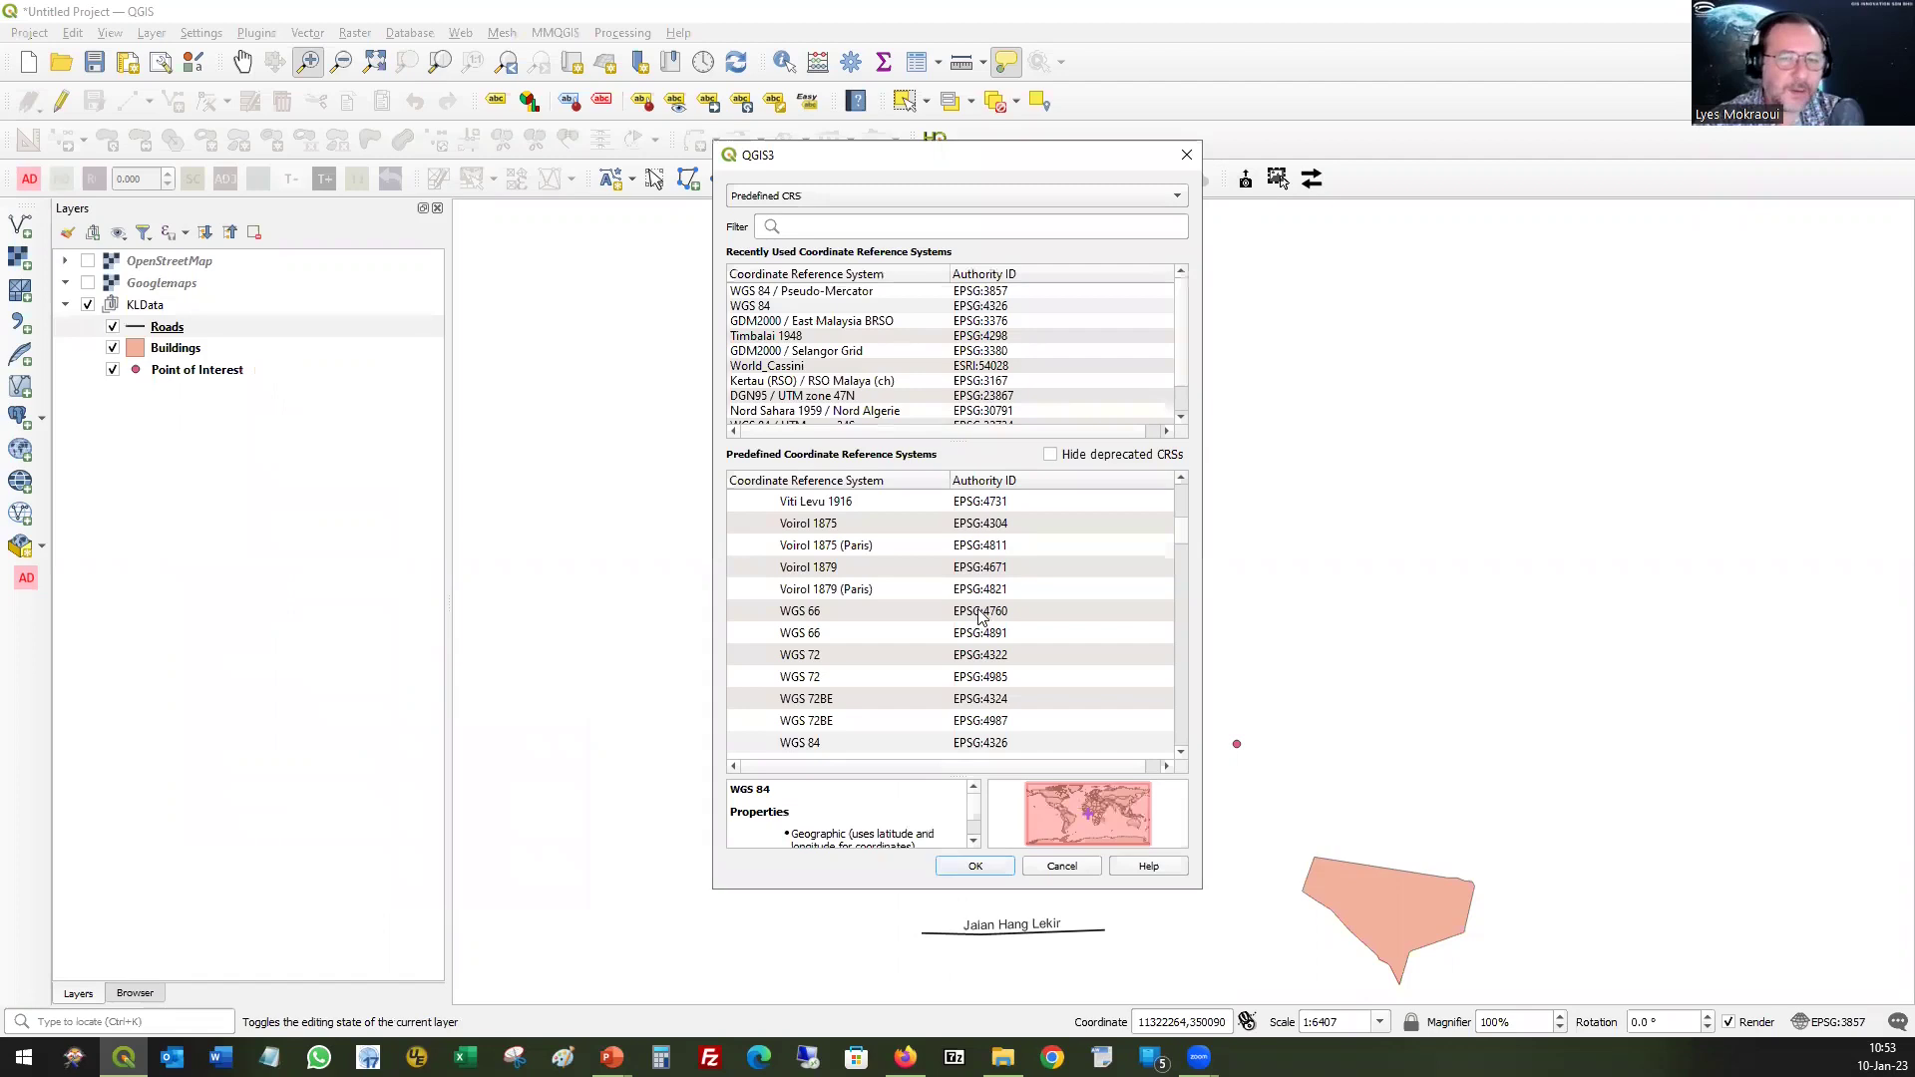
{"action": "left_click", "coordinate": [806, 227]}
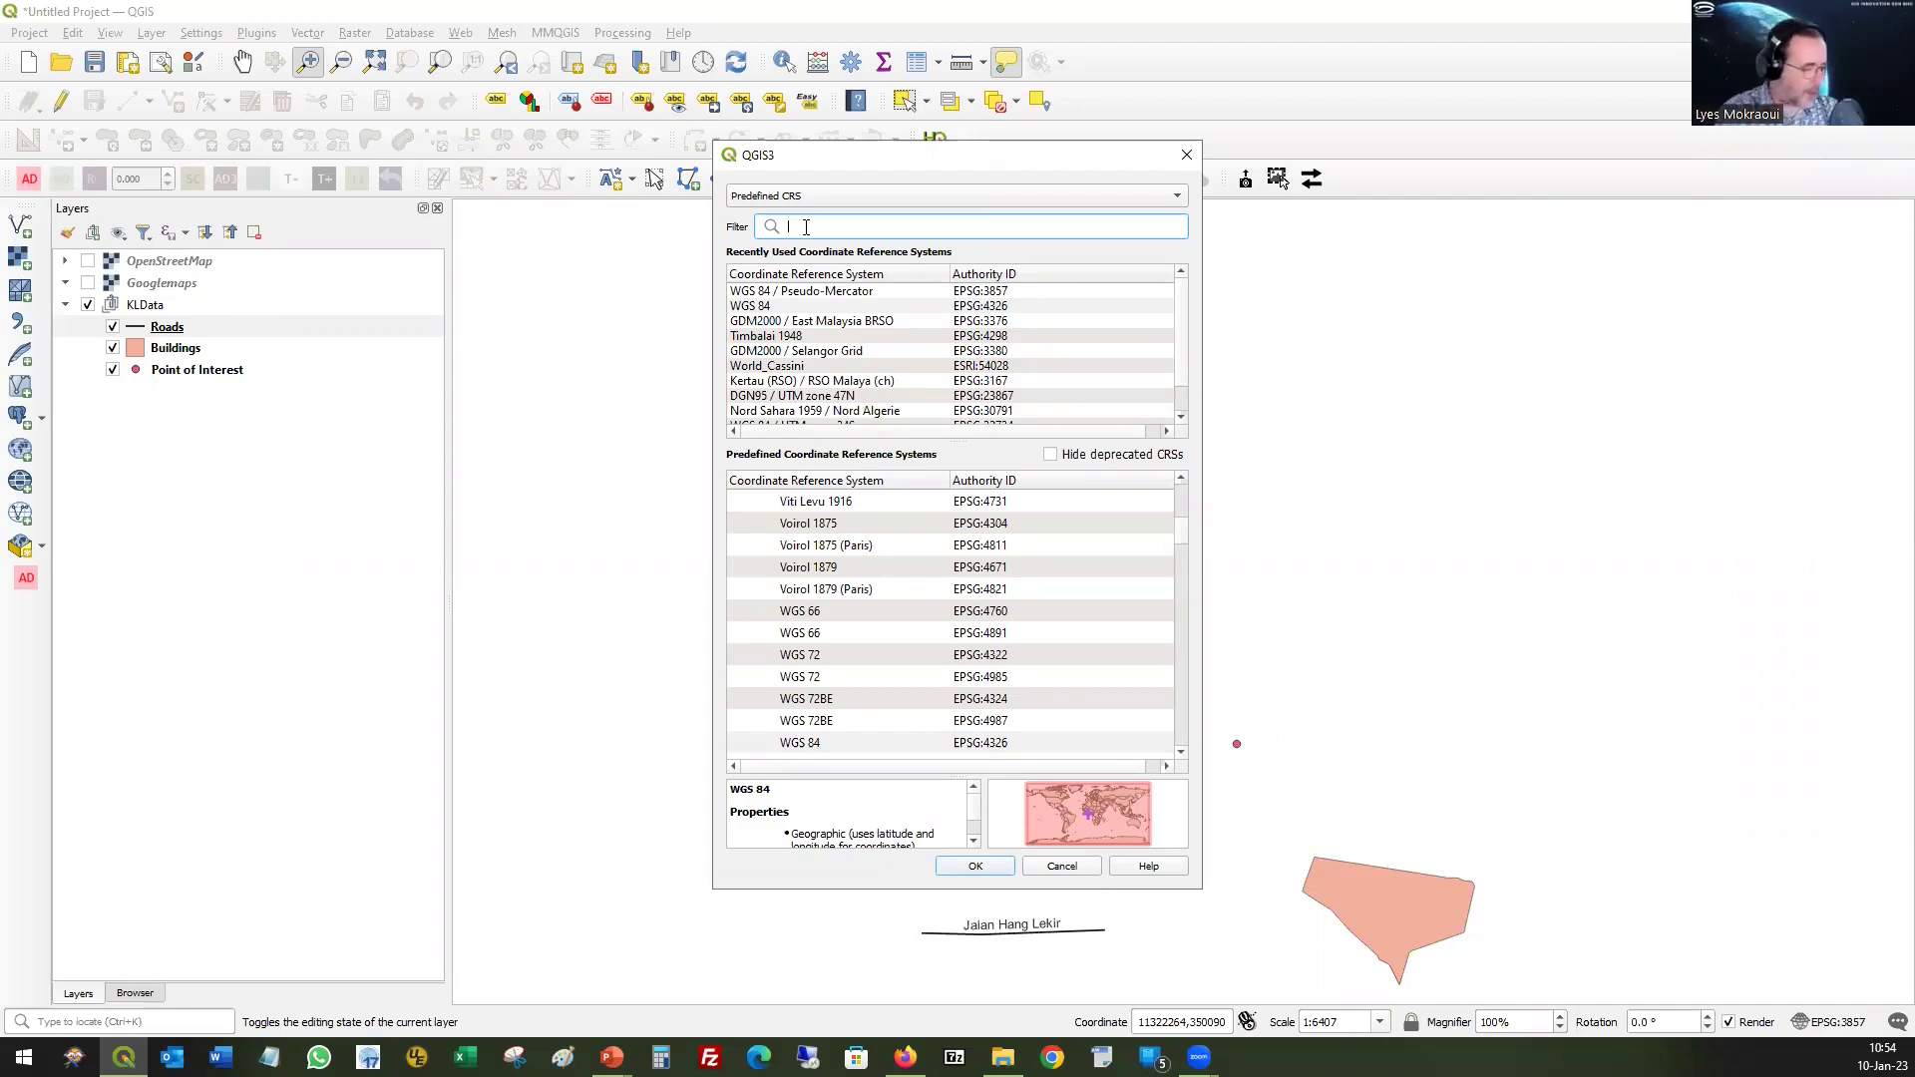
{"action": "type", "text": "ker"}
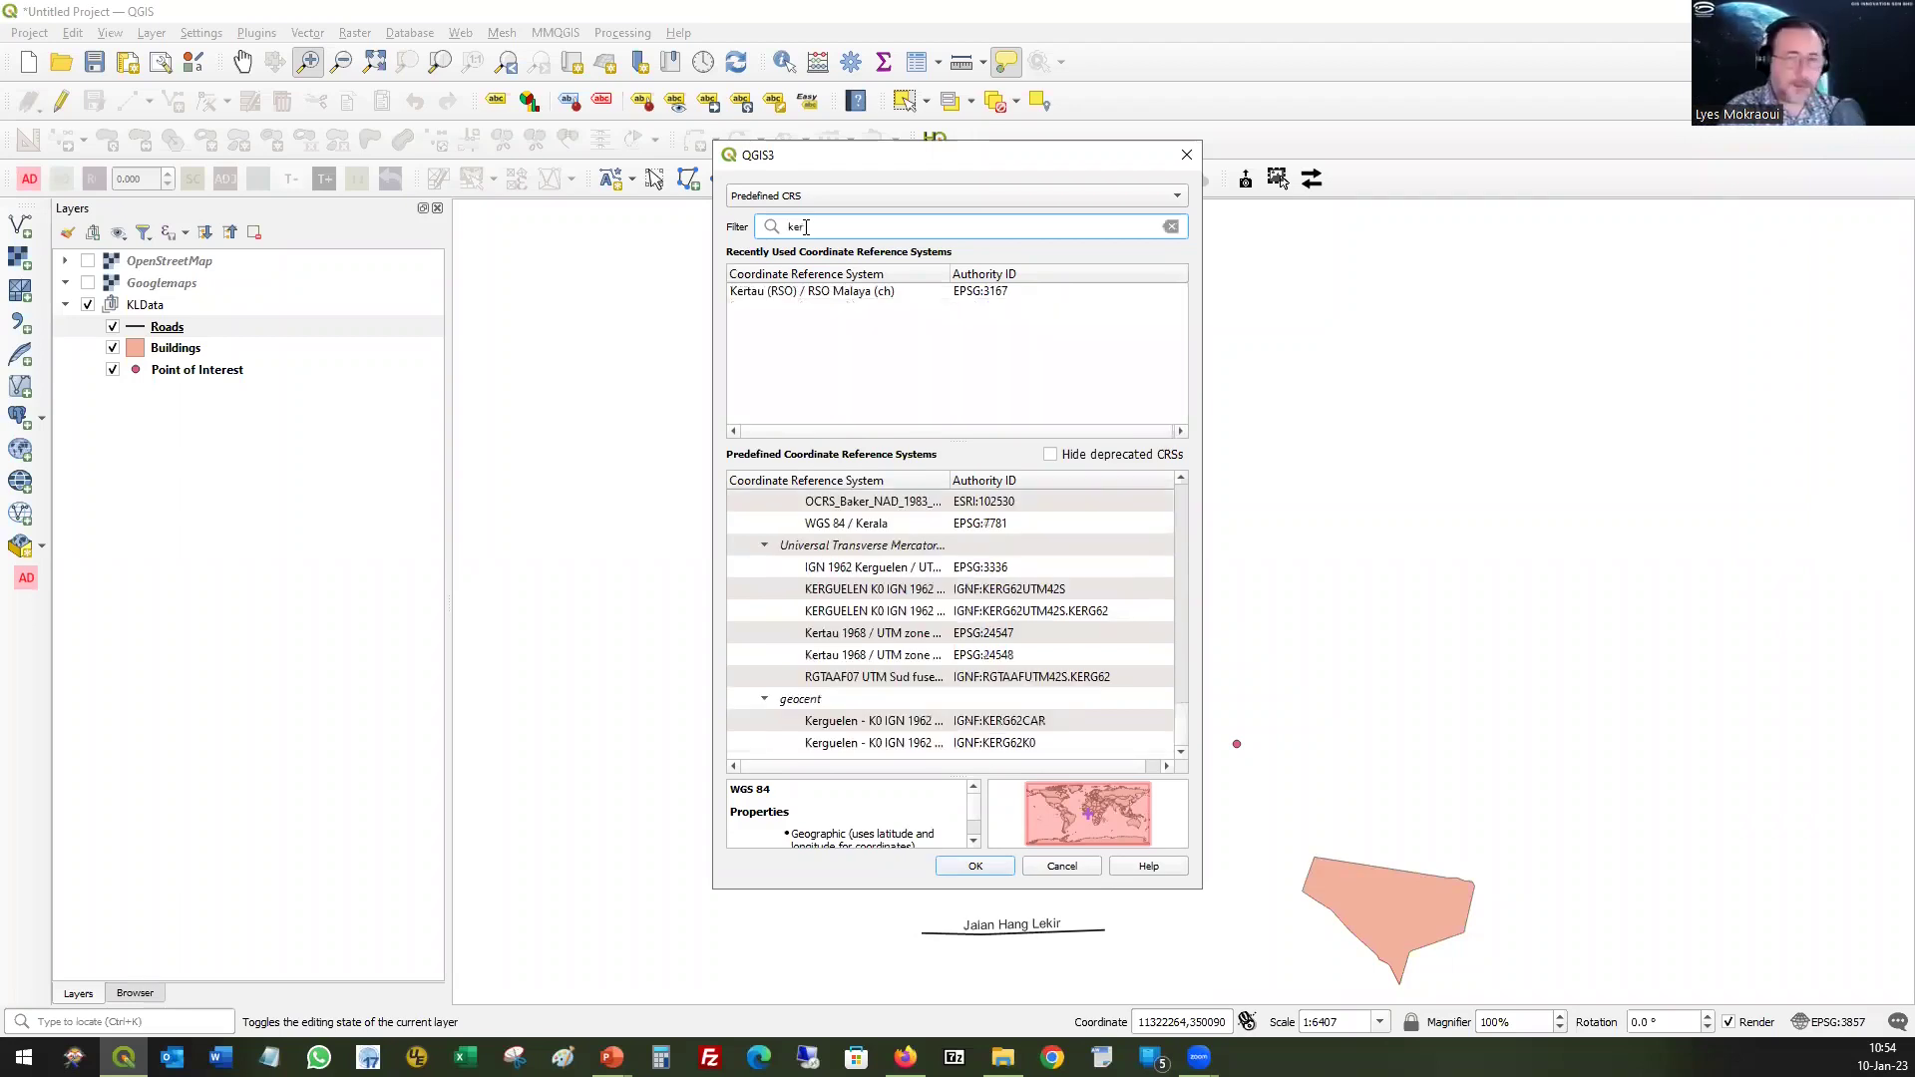
{"action": "type", "text": "tau"}
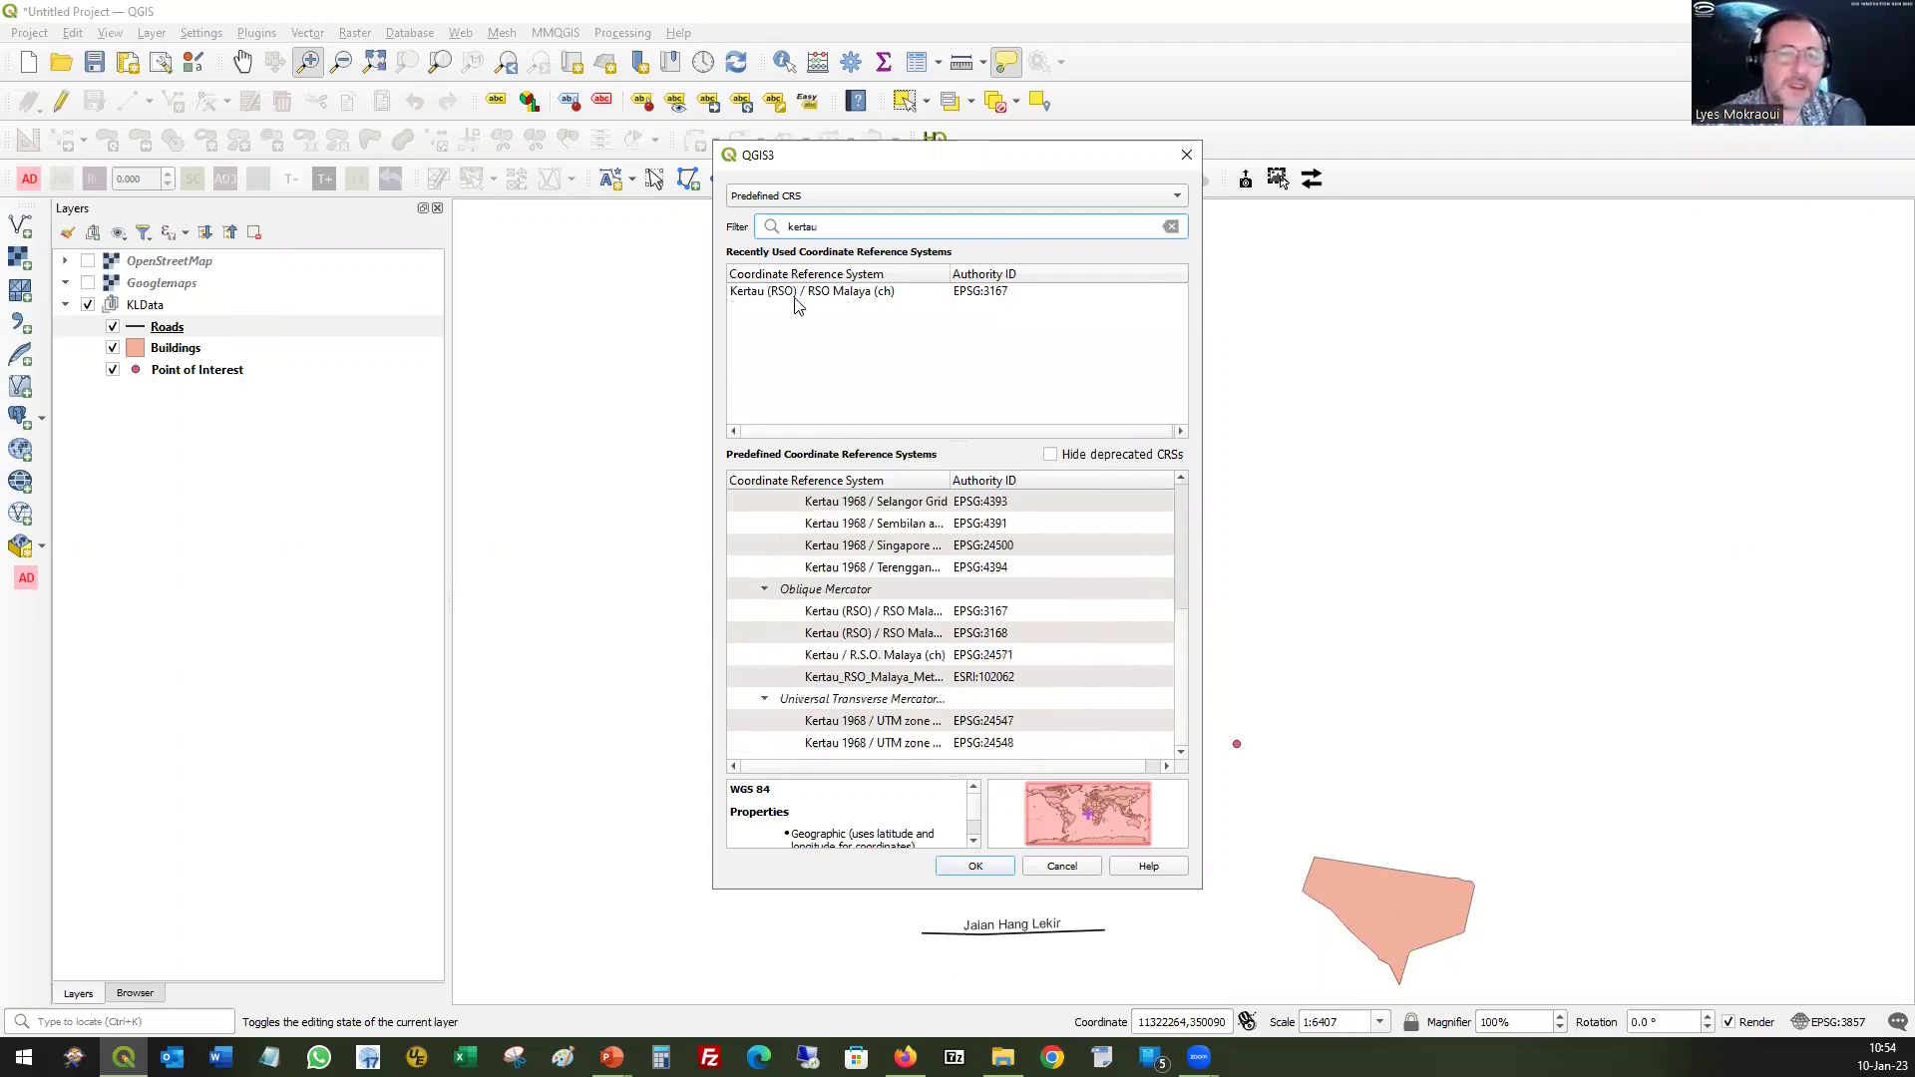
{"action": "left_click", "coordinate": [888, 299]}
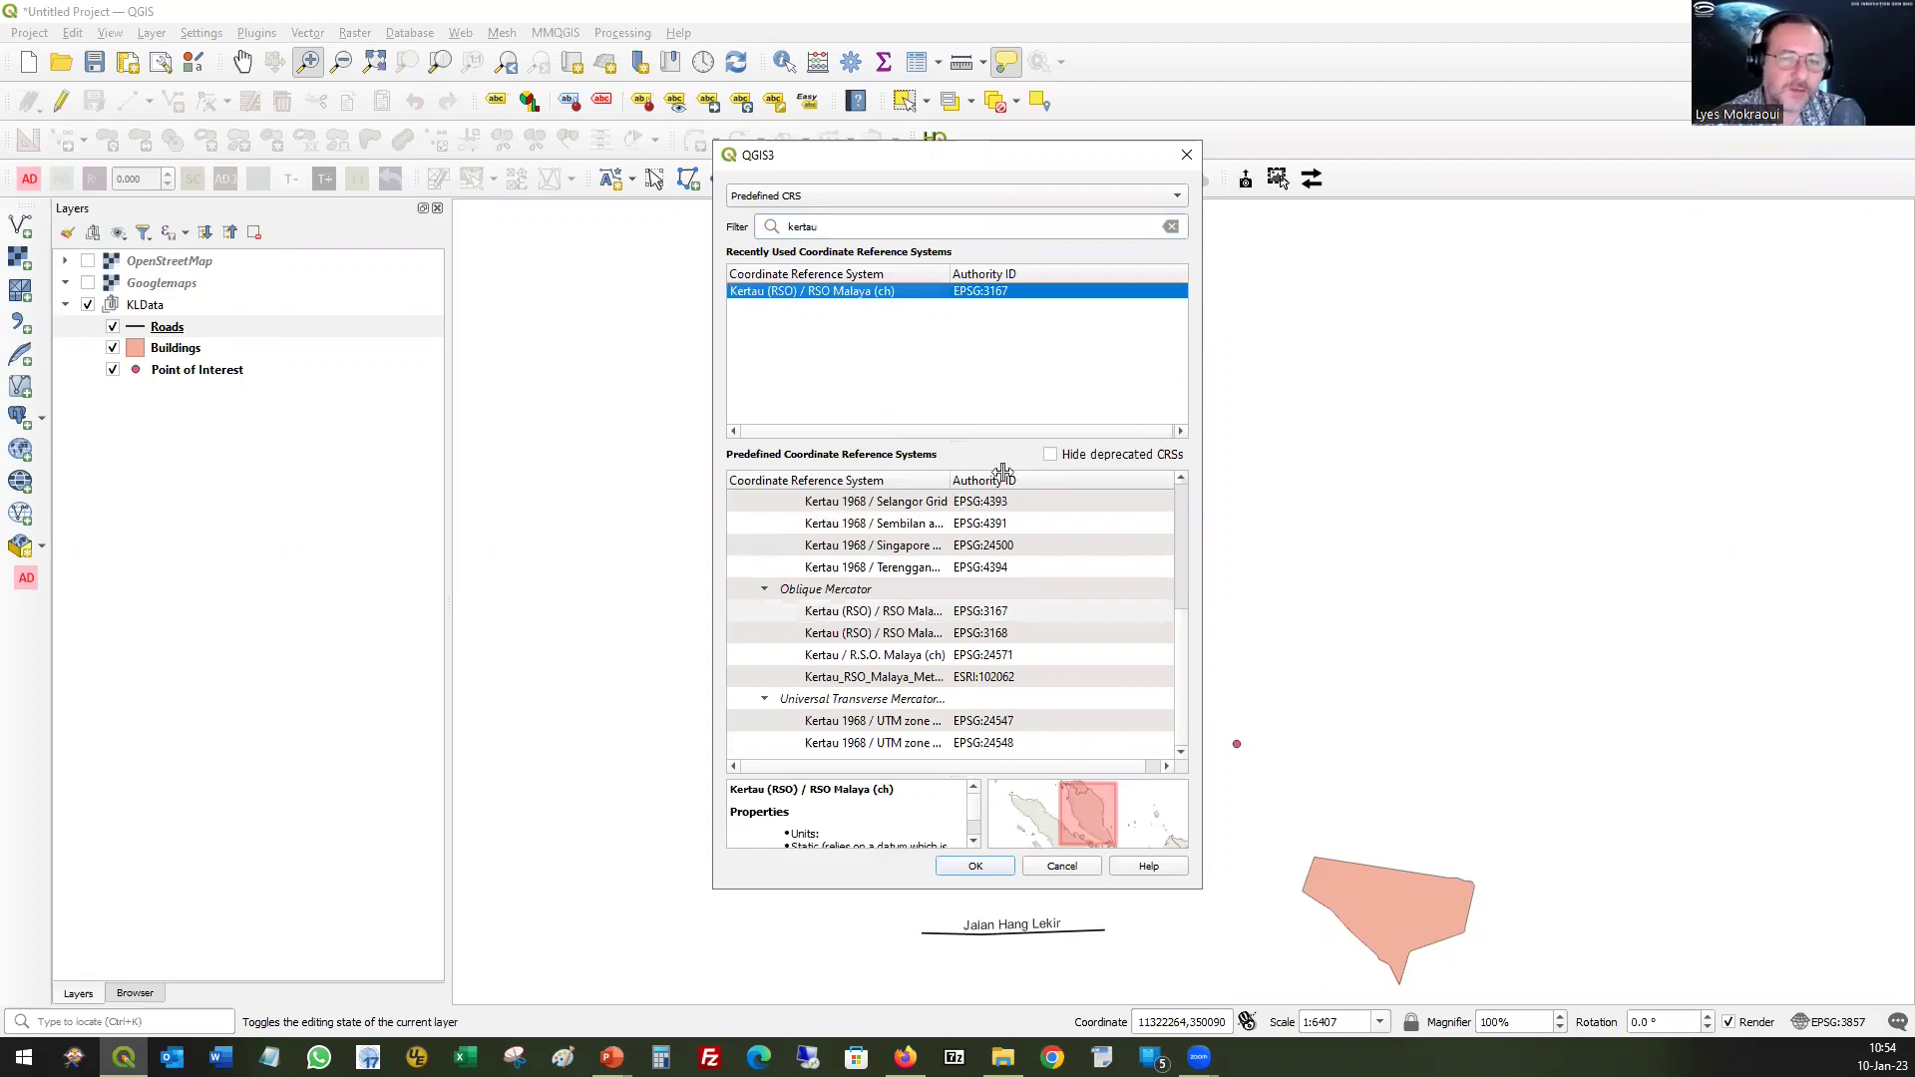
{"action": "left_click_drag", "start_coordinate": [1009, 472], "coordinate": [1010, 474]}
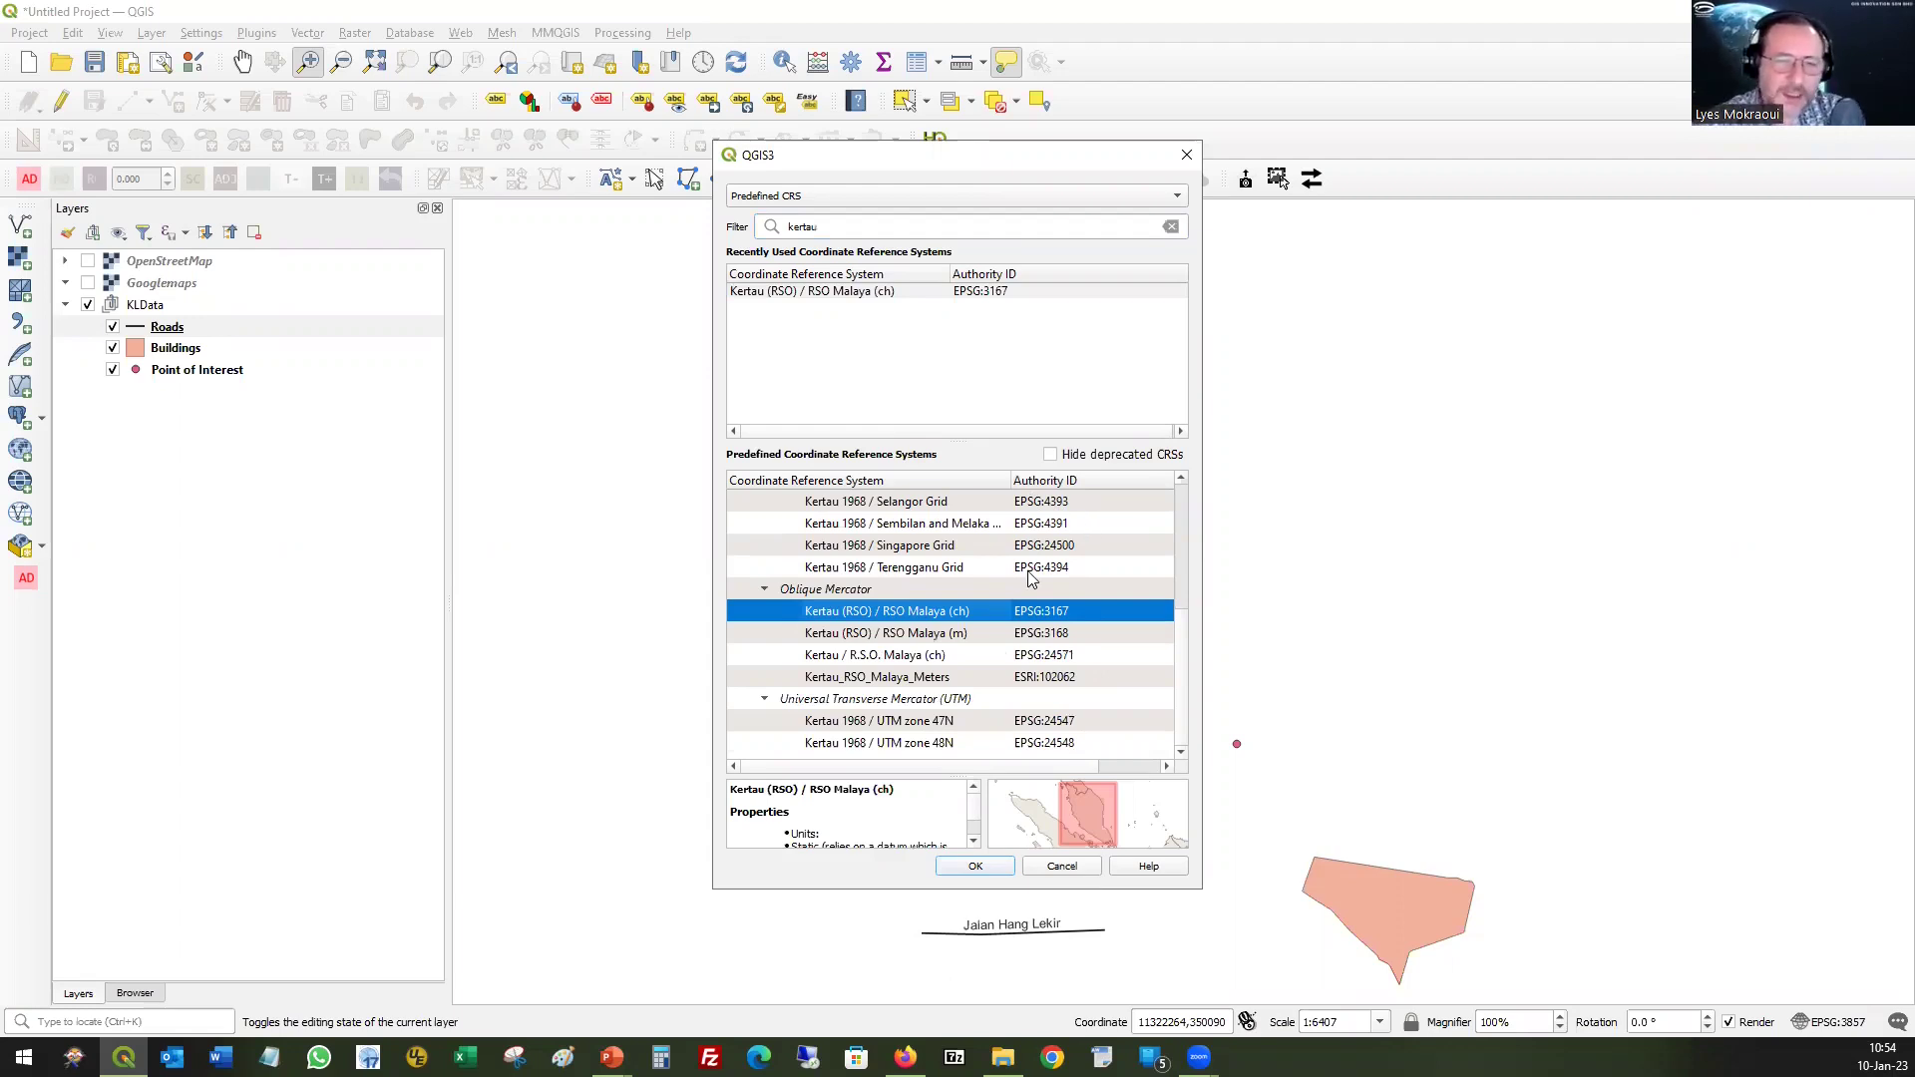
{"action": "scroll", "coordinate": [1081, 616], "scroll_direction": "up", "scroll_amount": 4}
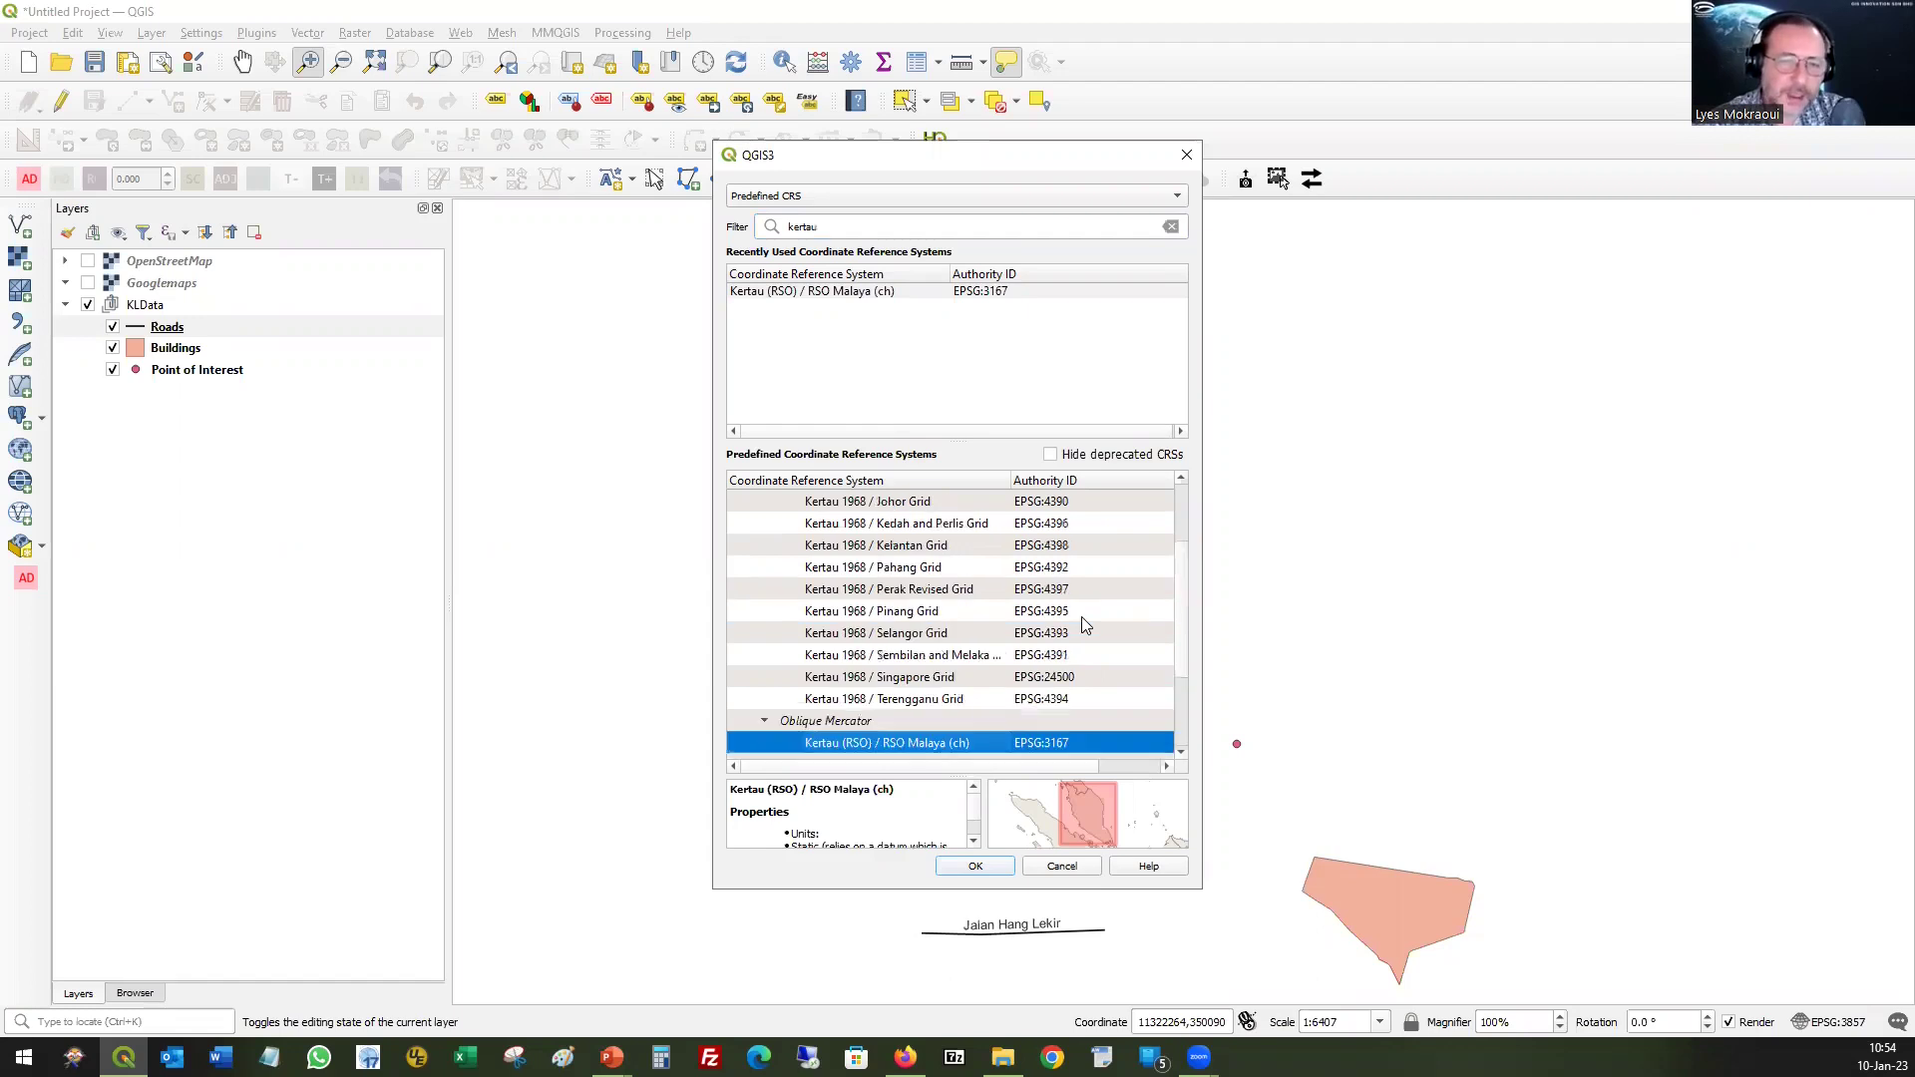
{"action": "left_click", "coordinate": [776, 291]}
- Filter the coordinate reference systems by "timbalai" and pick Timbalai 1948 to view its properties and coverage
{"action": "double_click", "coordinate": [812, 227]}
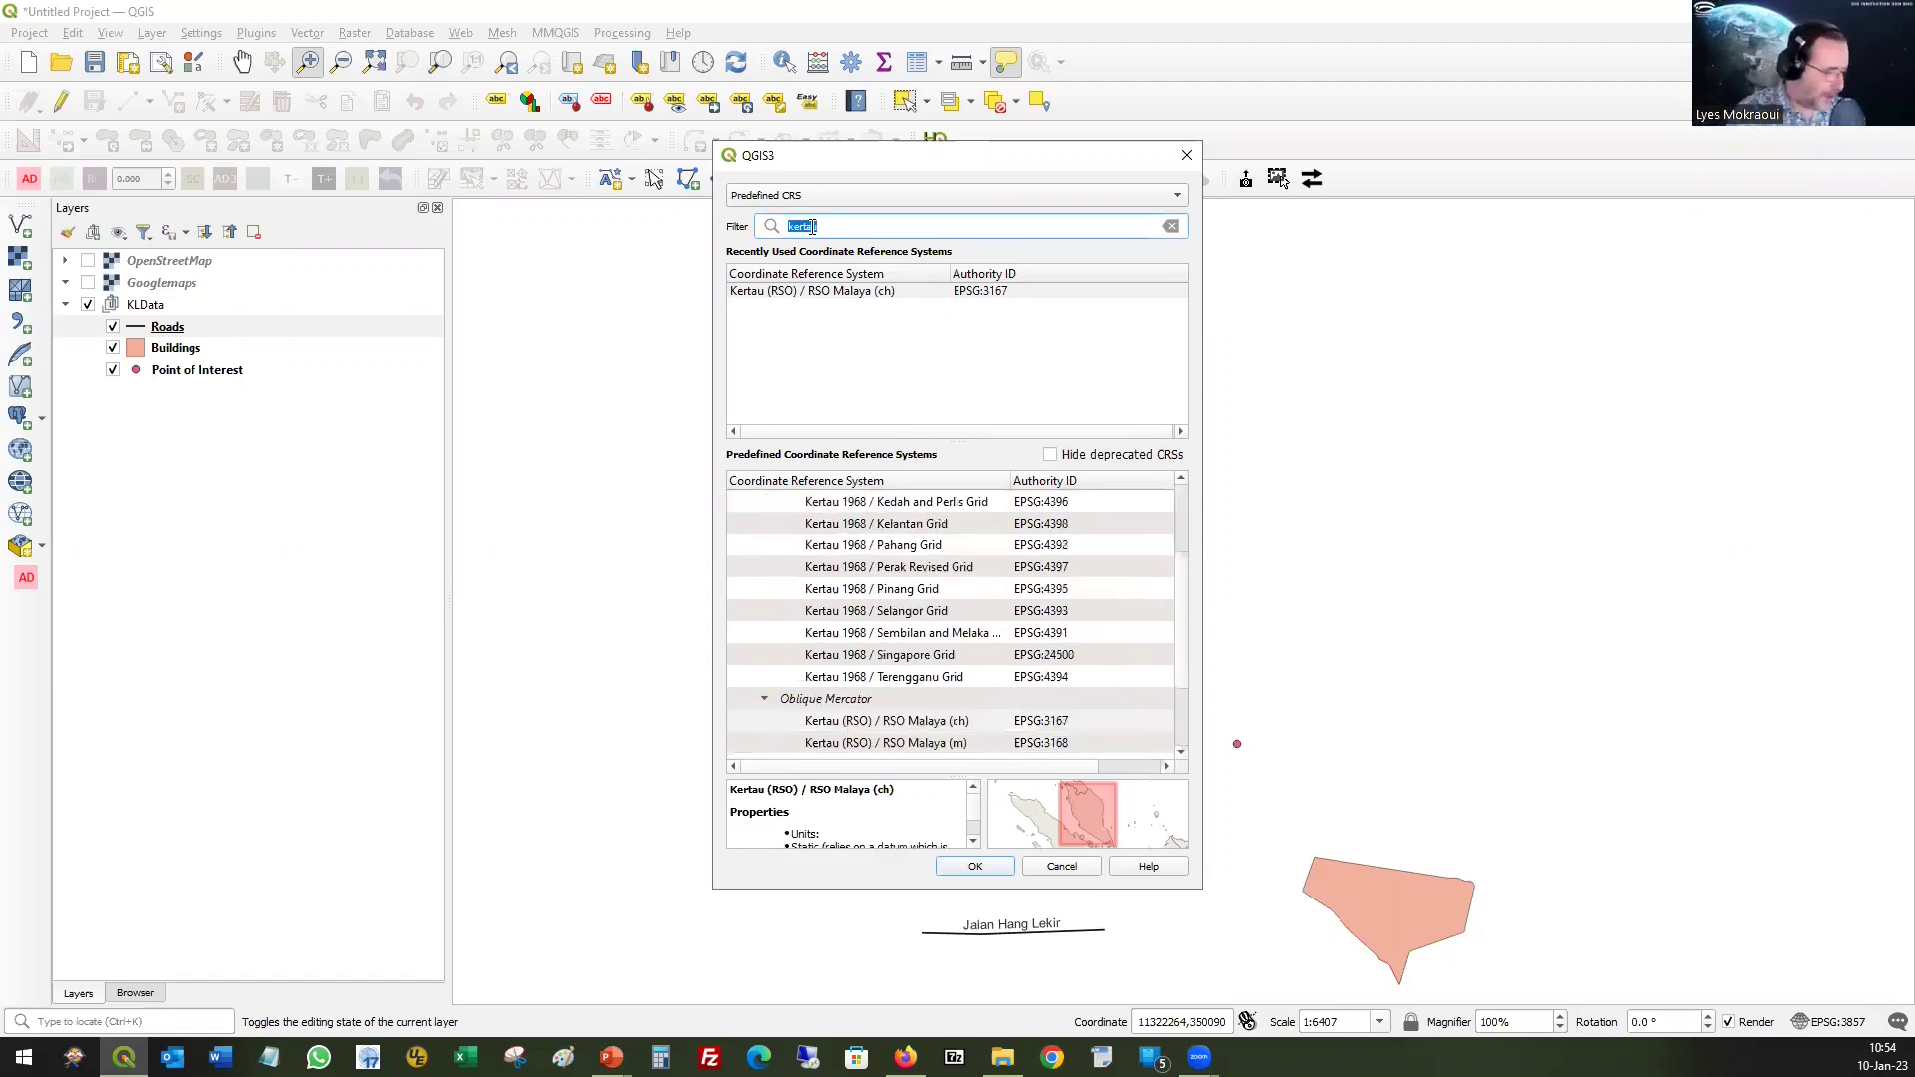
{"action": "type", "text": "timba"}
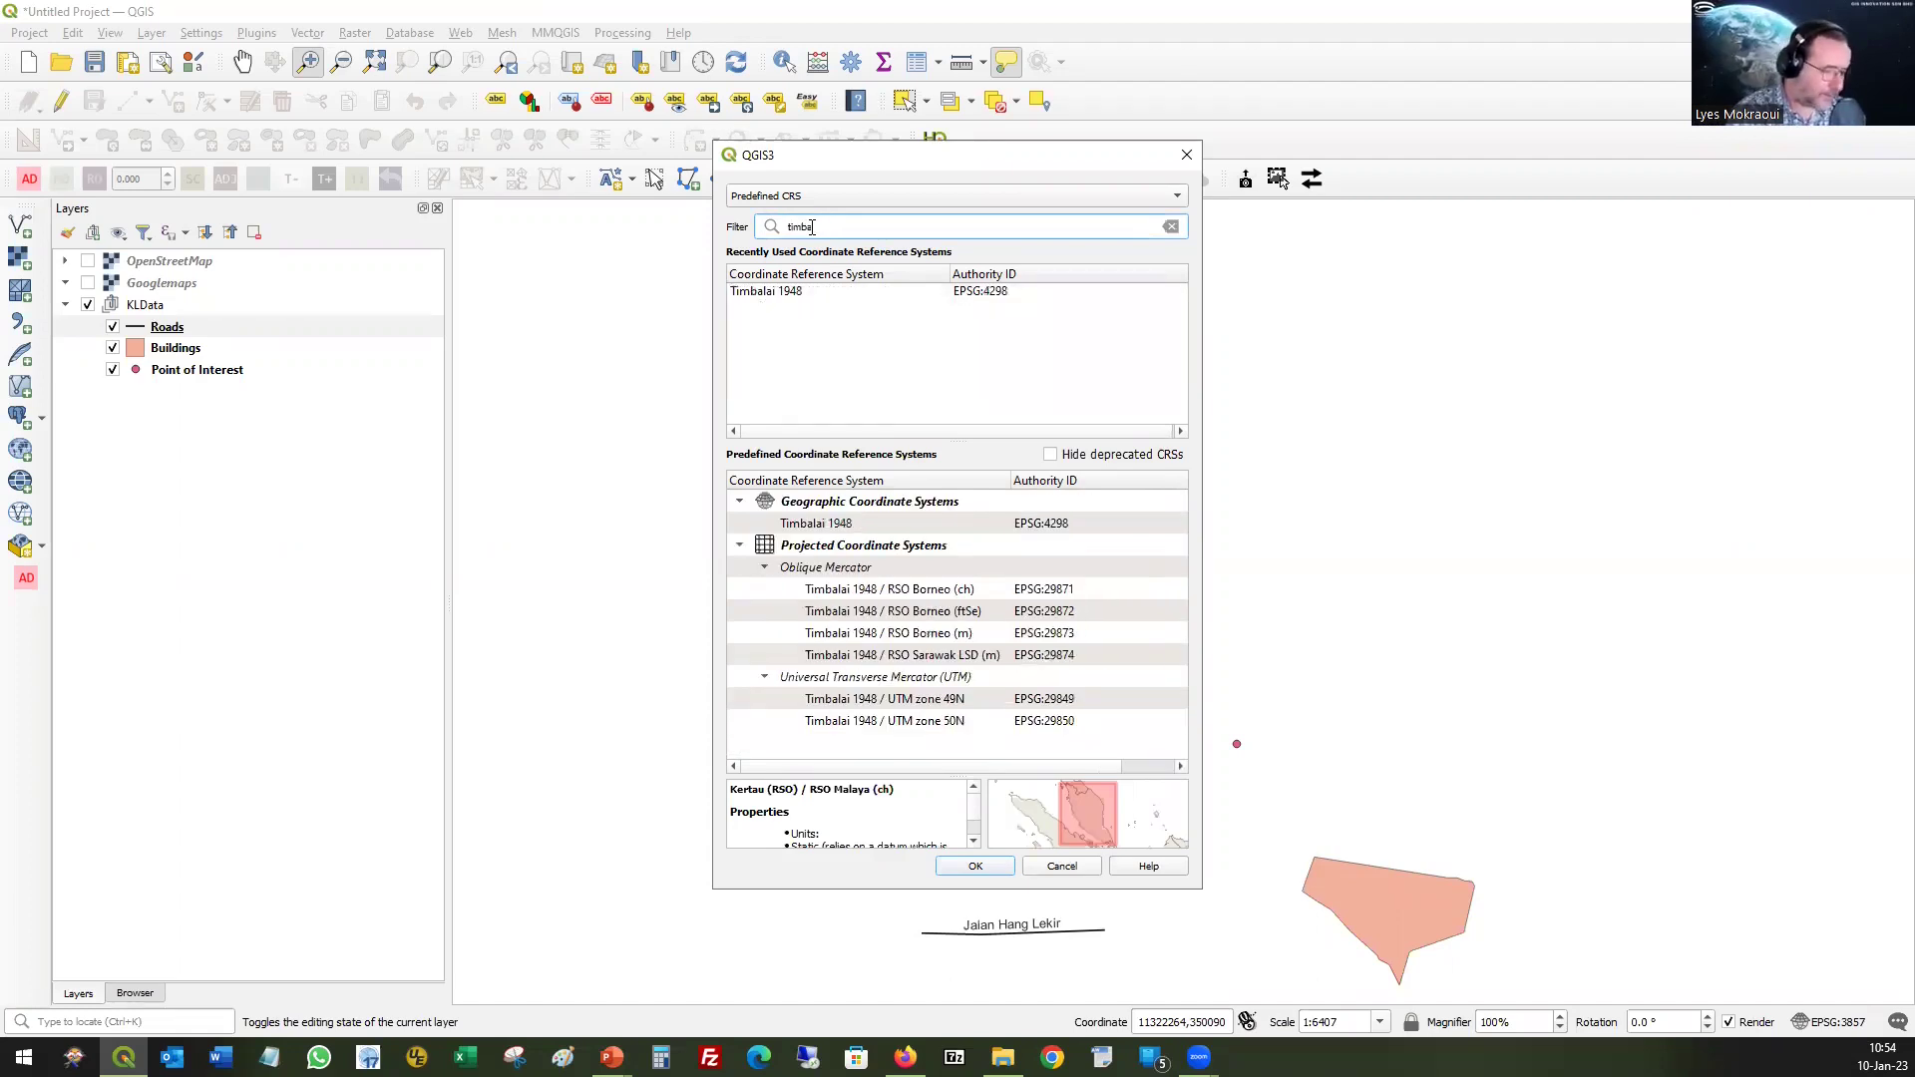
{"action": "type", "text": "lai"}
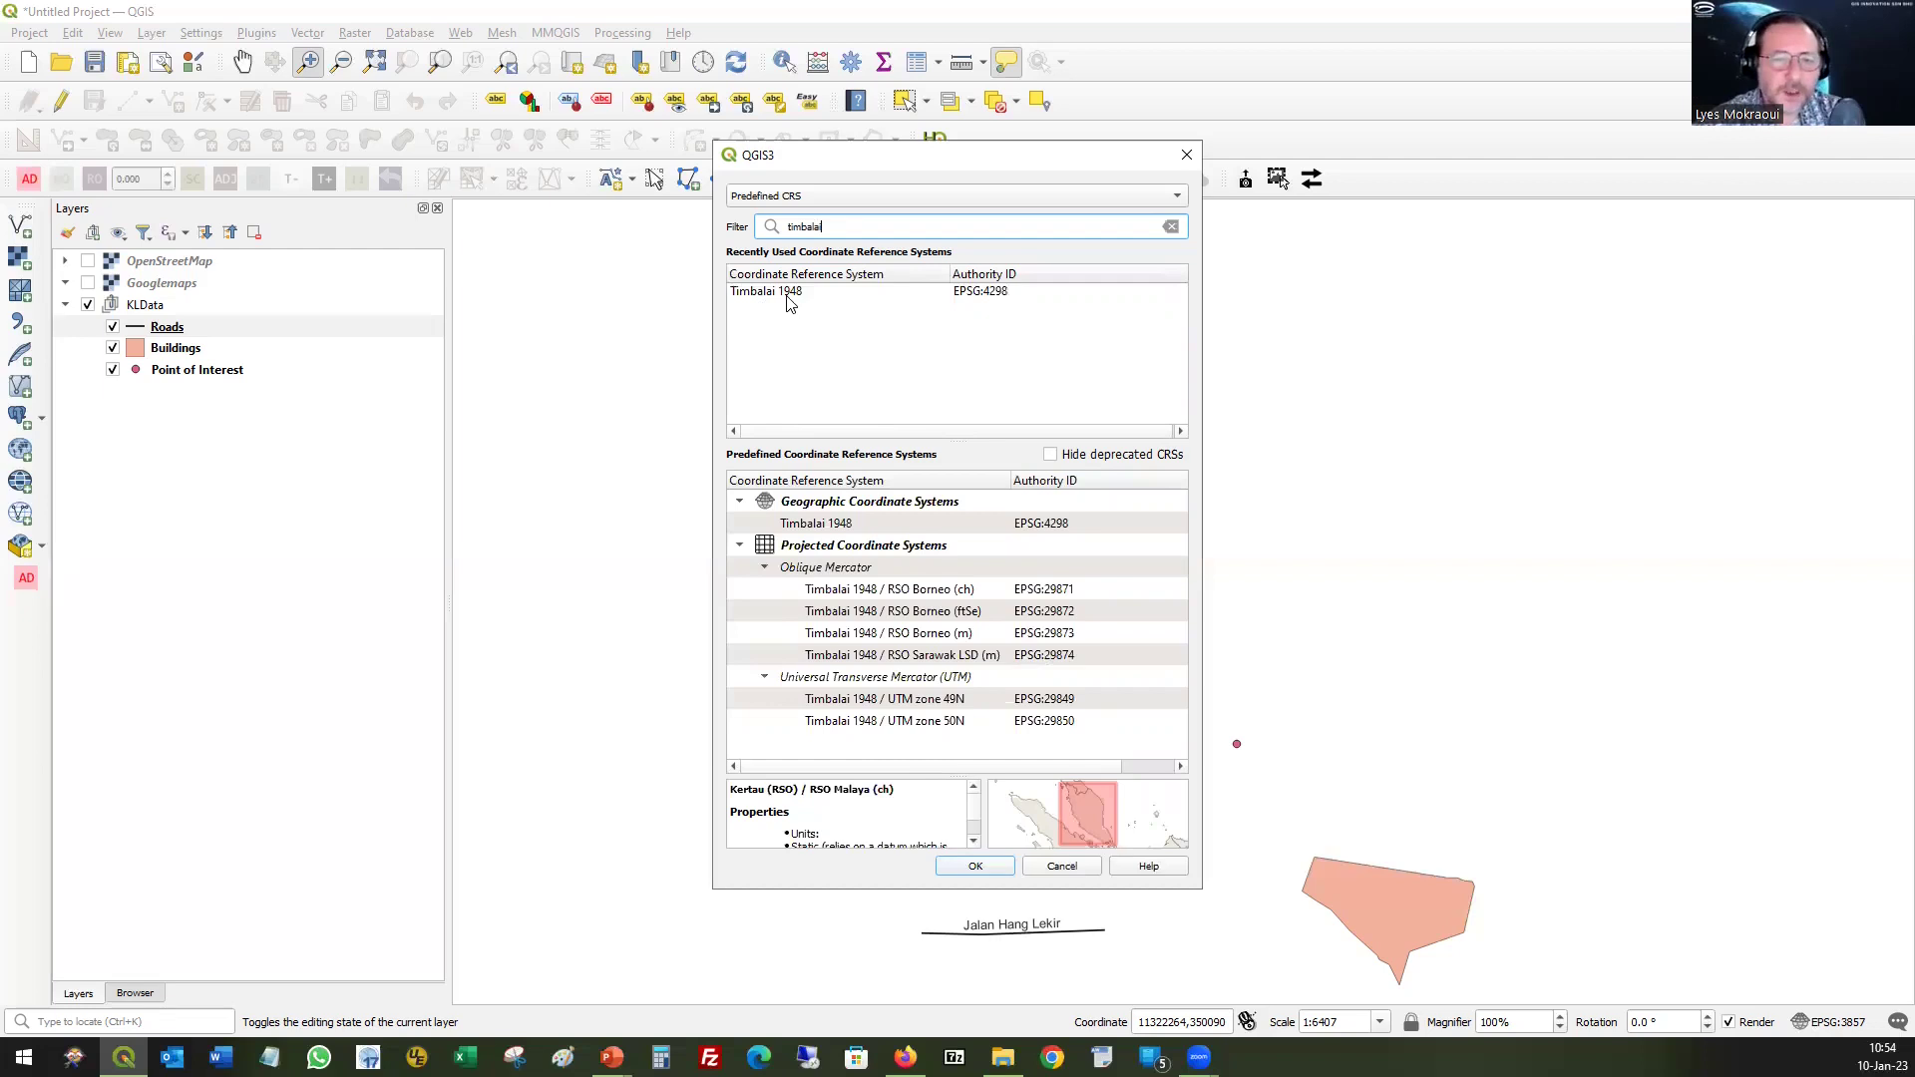
{"action": "left_click", "coordinate": [789, 300]}
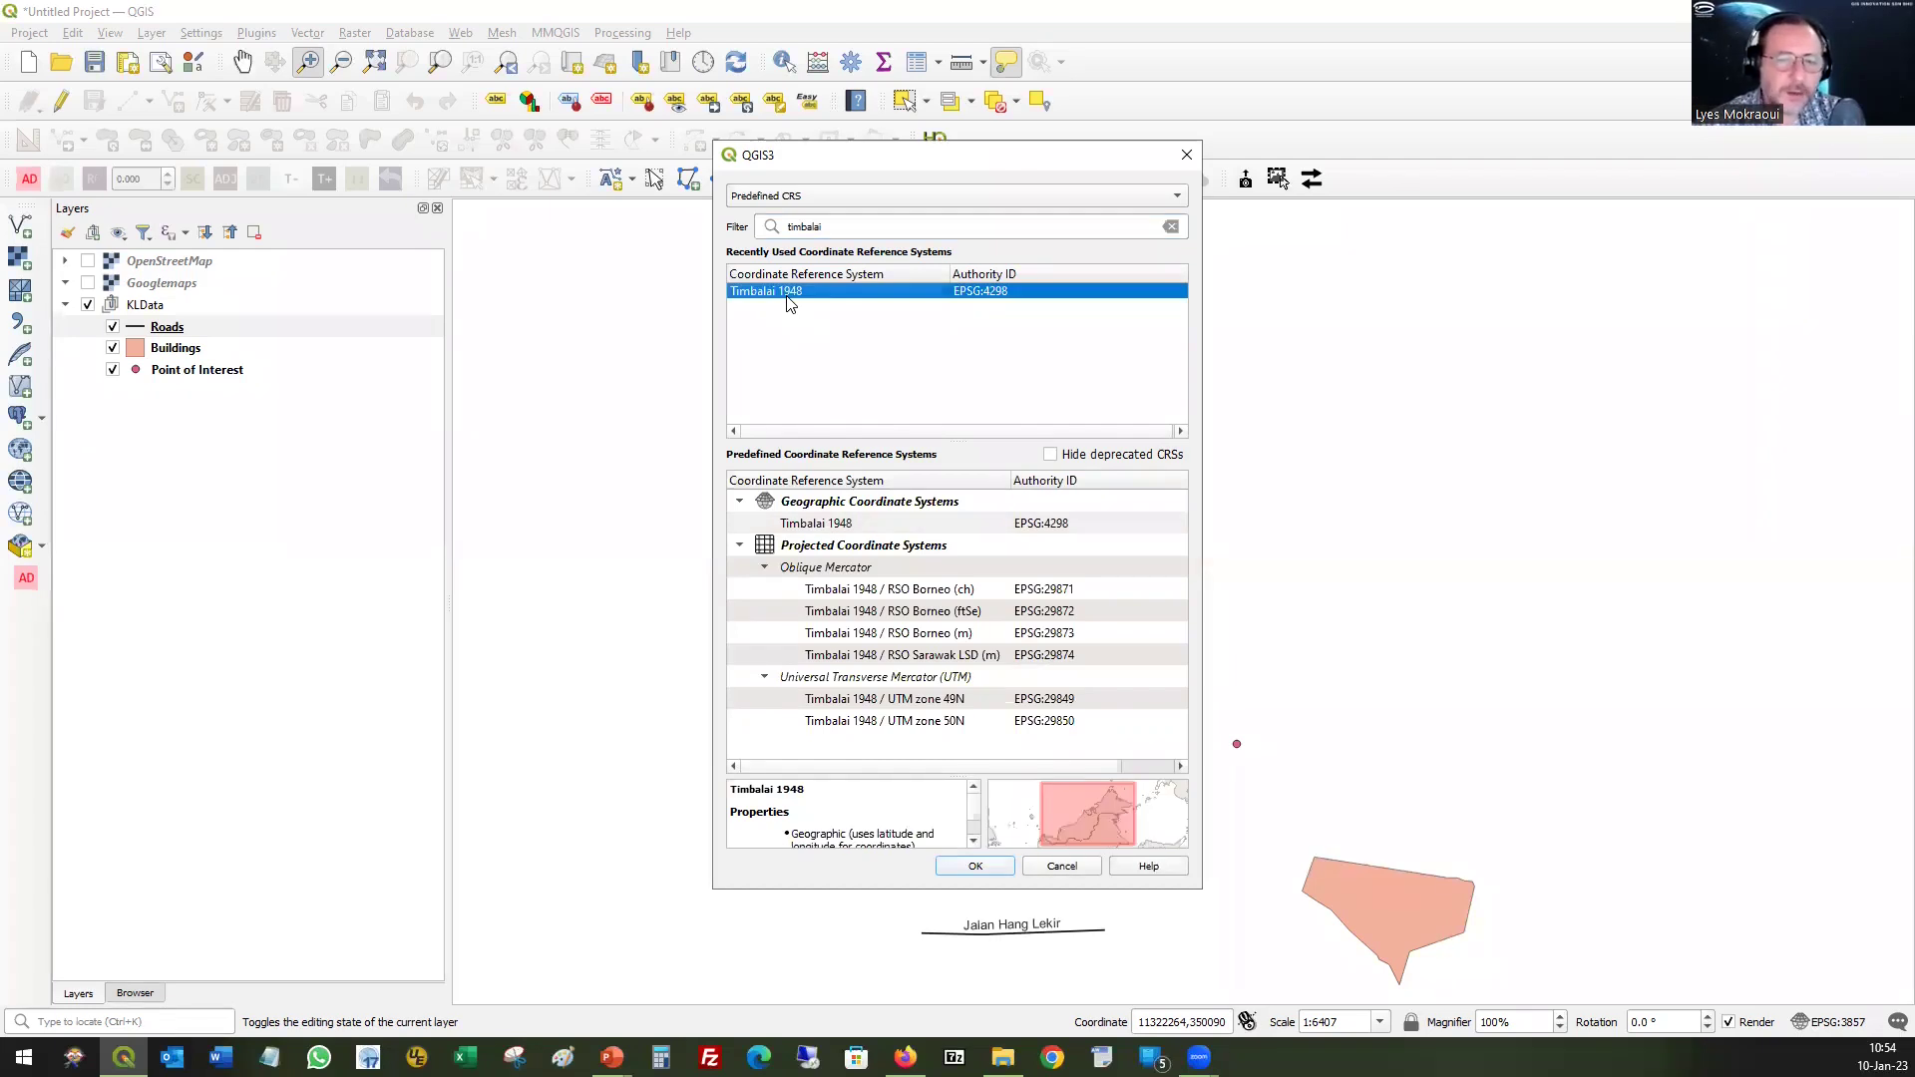
- Filter the coordinate reference systems by "gdm200", browse the GDM2000 grids, and close the CRS selection without applying one
{"action": "left_click_drag", "start_coordinate": [803, 226], "coordinate": [788, 226]}
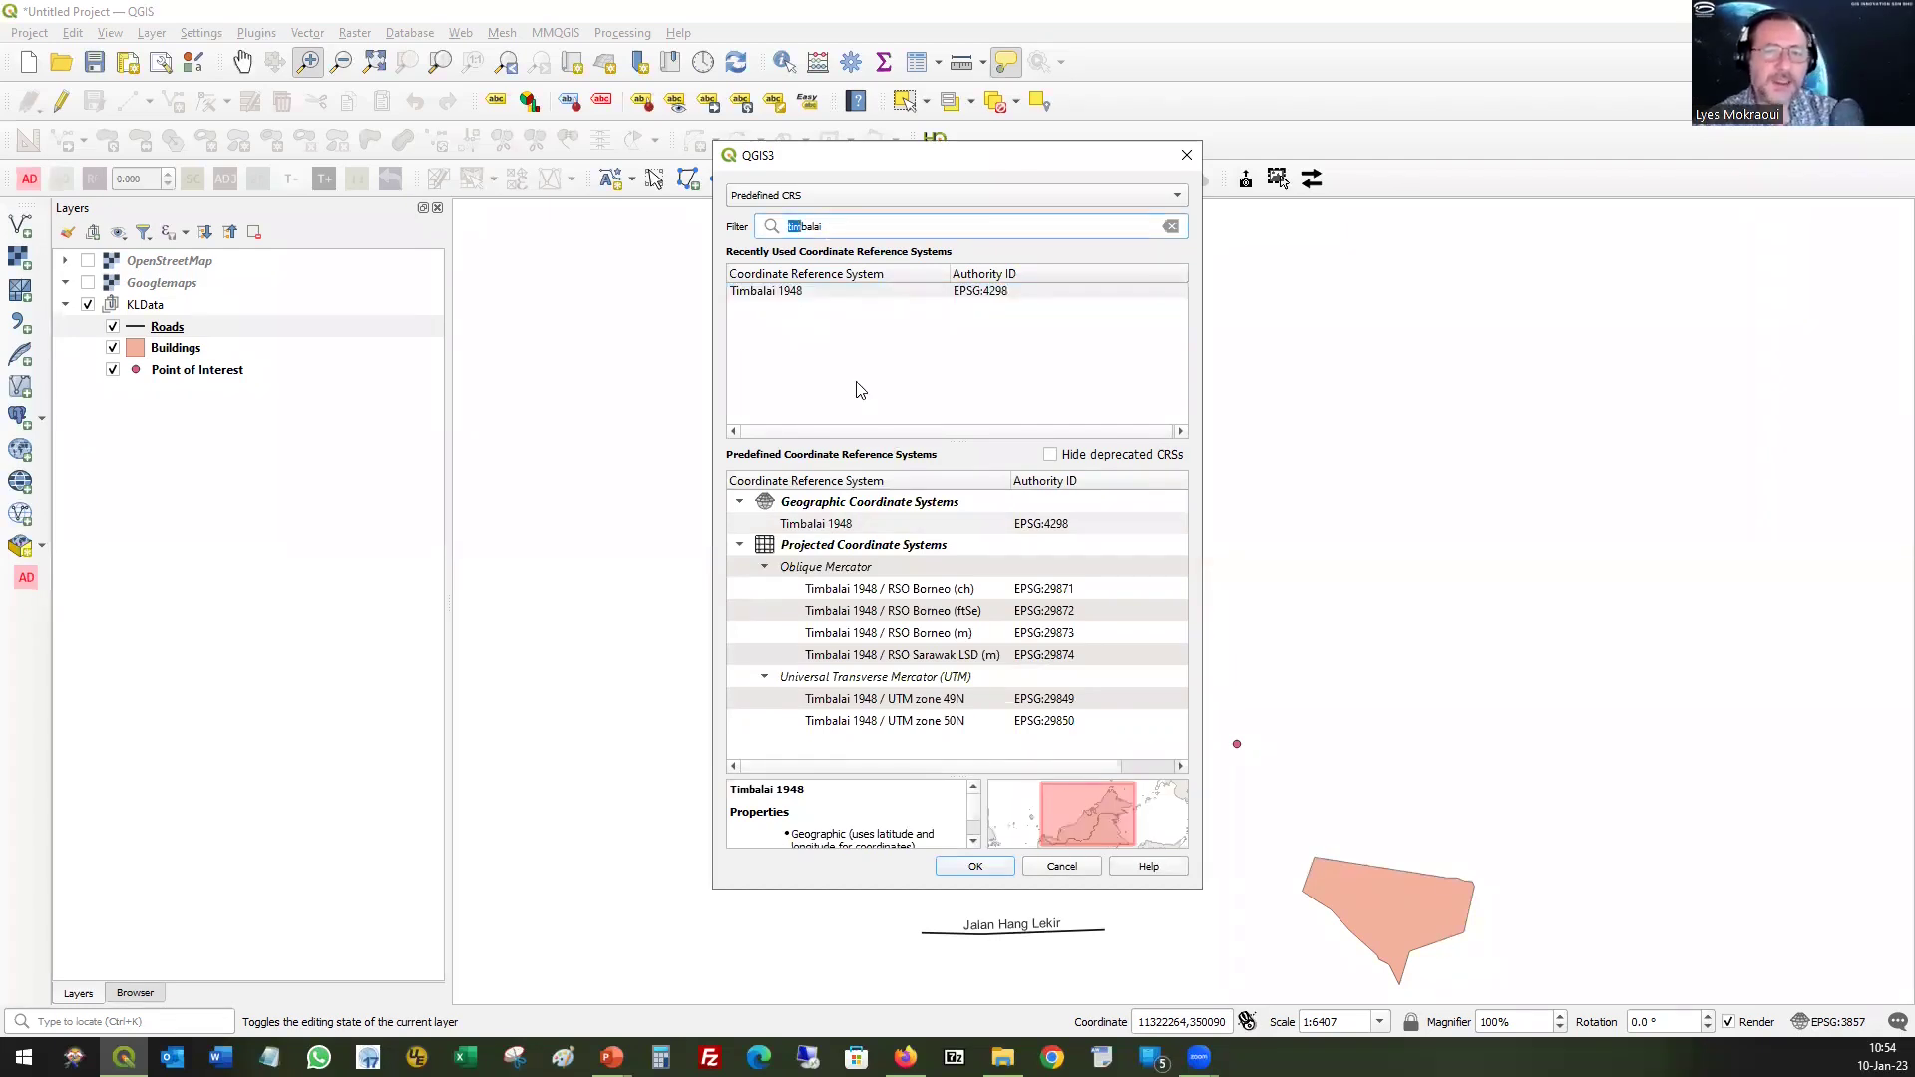
{"action": "key", "text": "ctrl+a"}
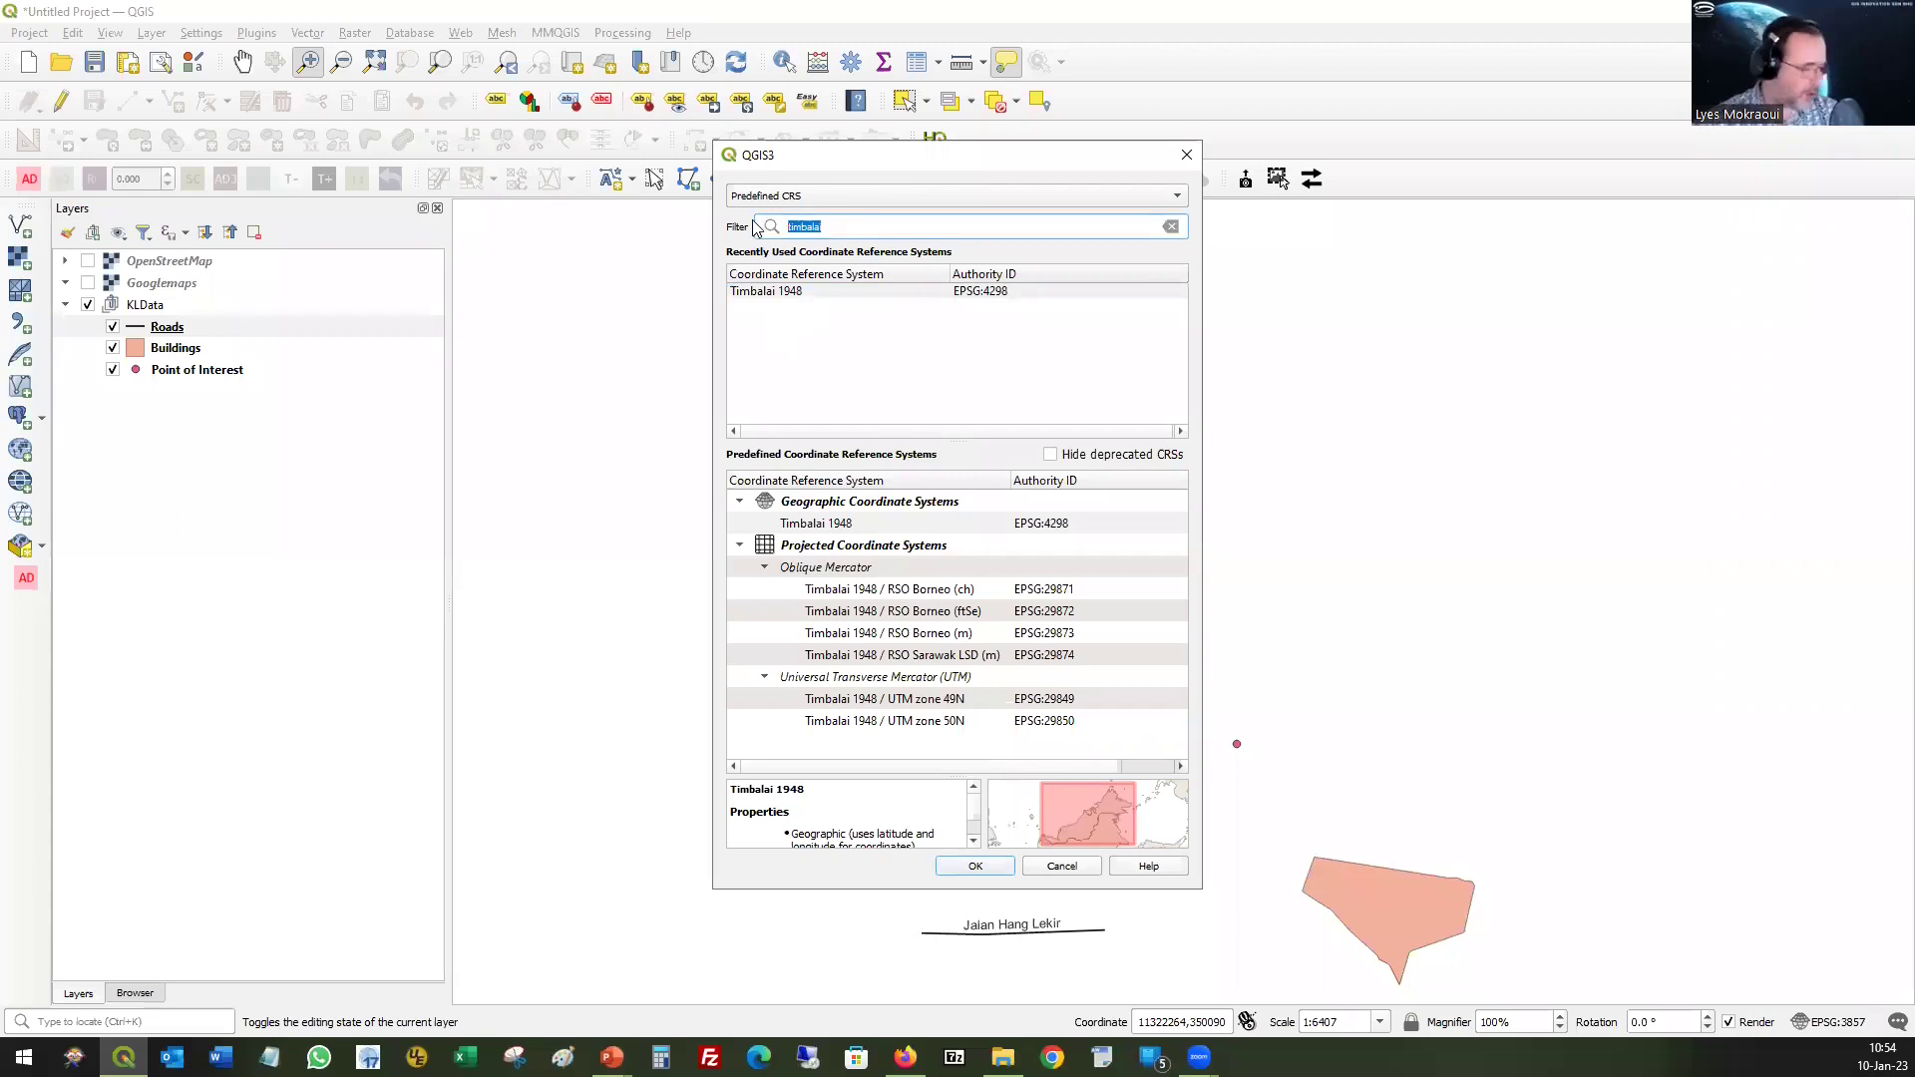
{"action": "type", "text": "g"}
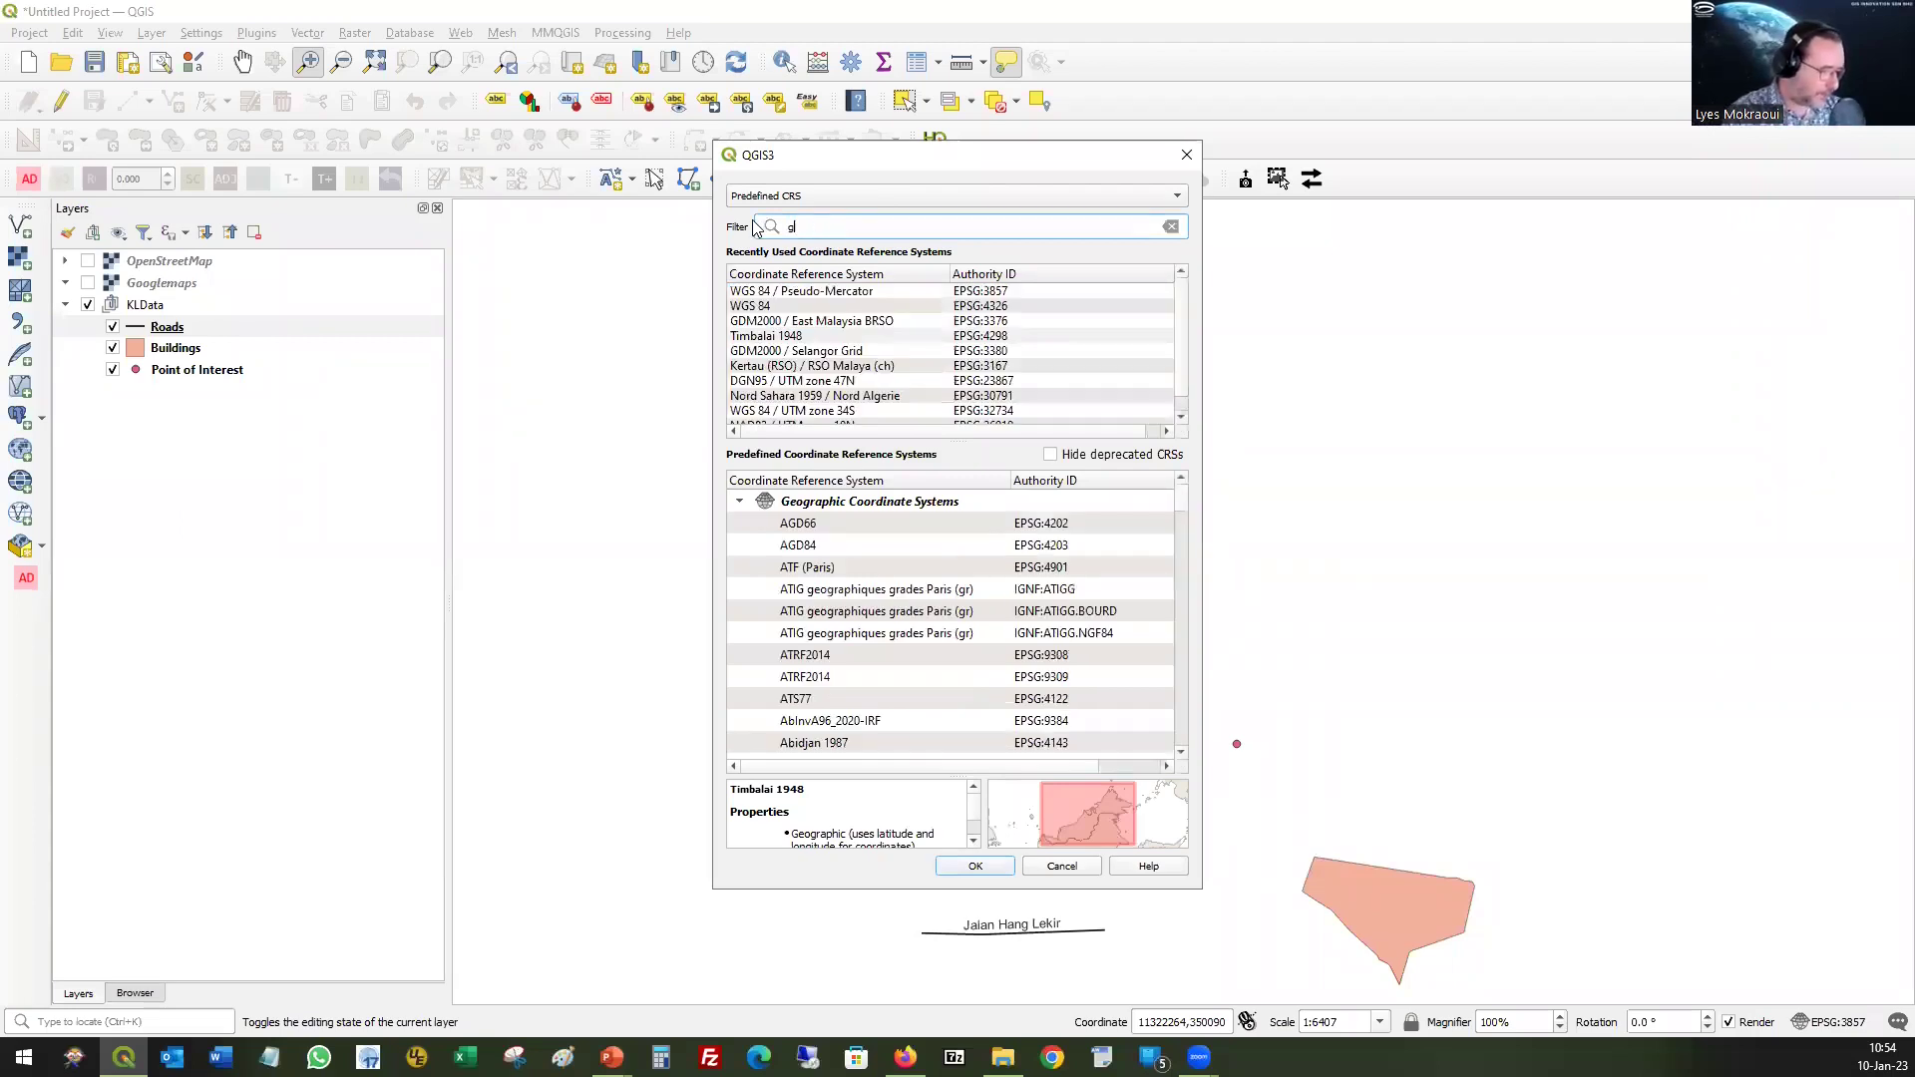
{"action": "type", "text": "dm2"}
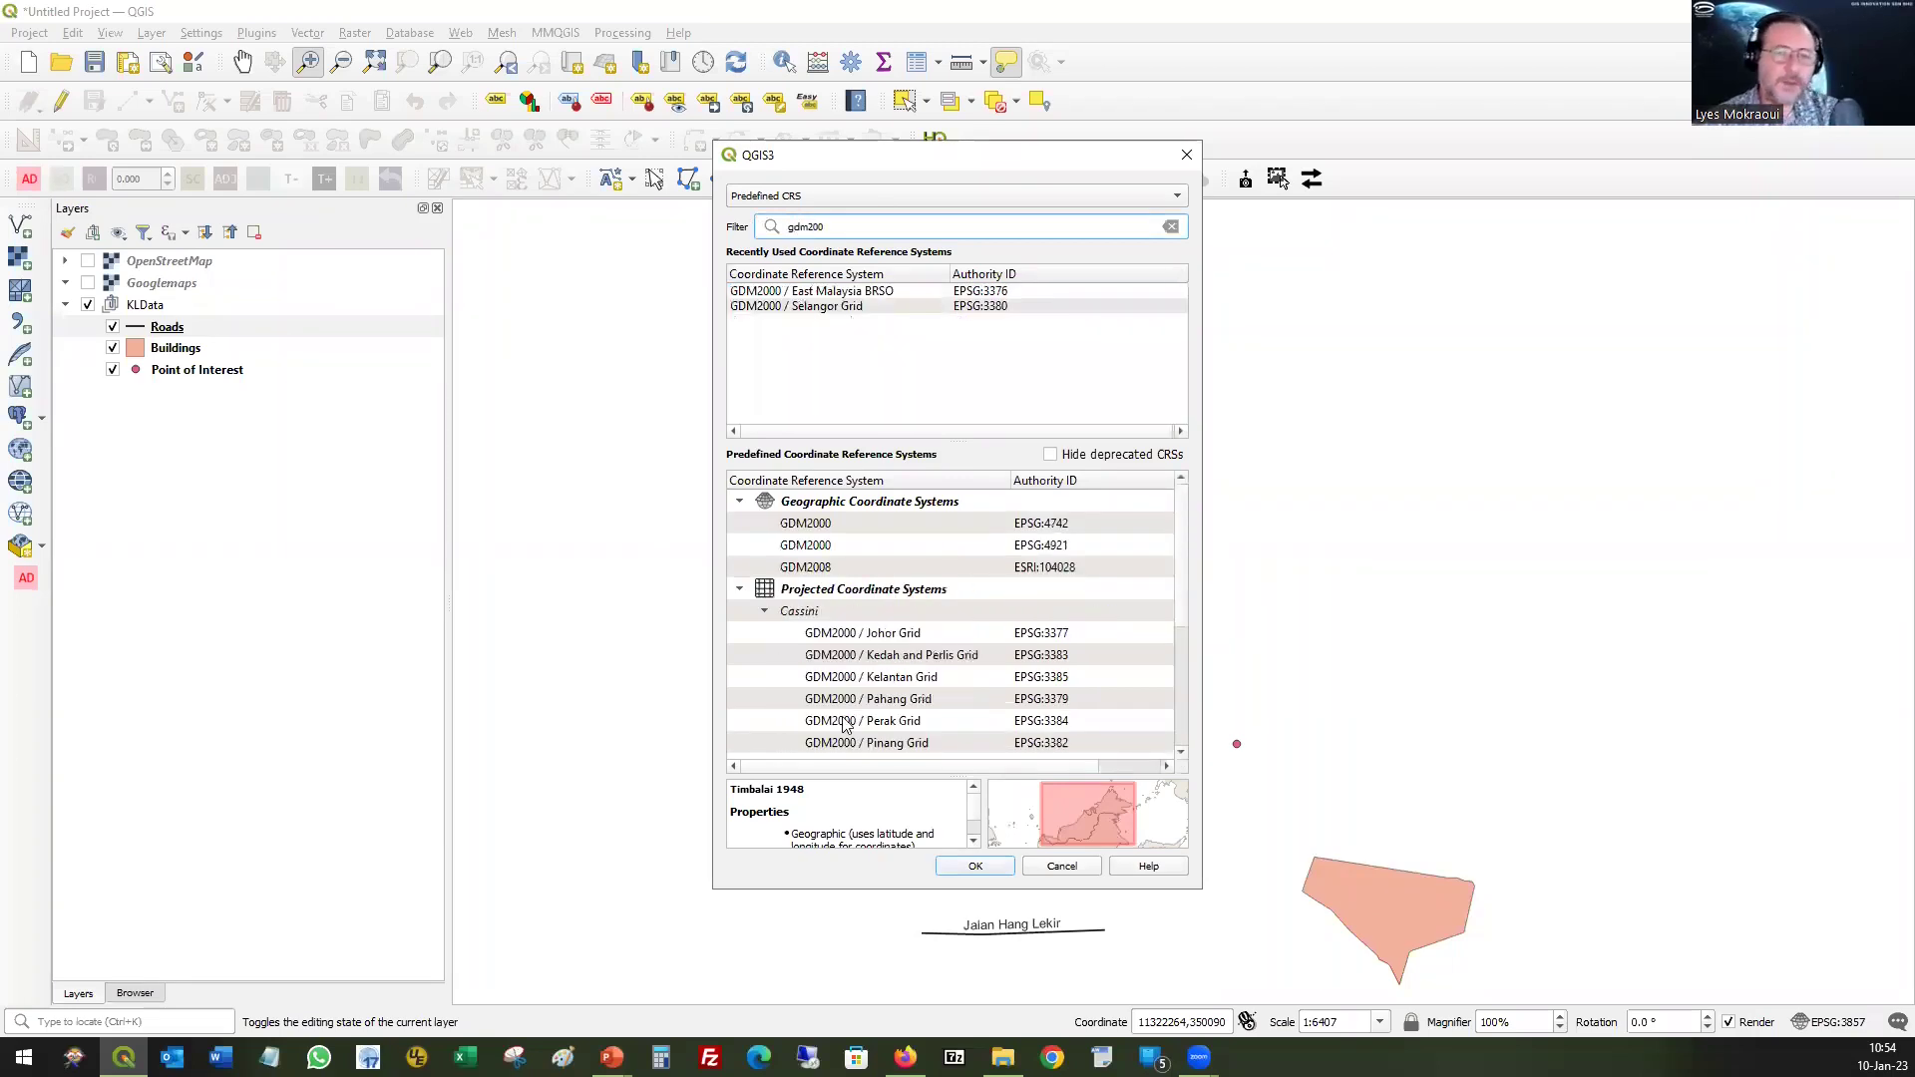
{"action": "type", "text": "00"}
{"action": "scroll", "coordinate": [963, 626], "scroll_direction": "down", "scroll_amount": 1}
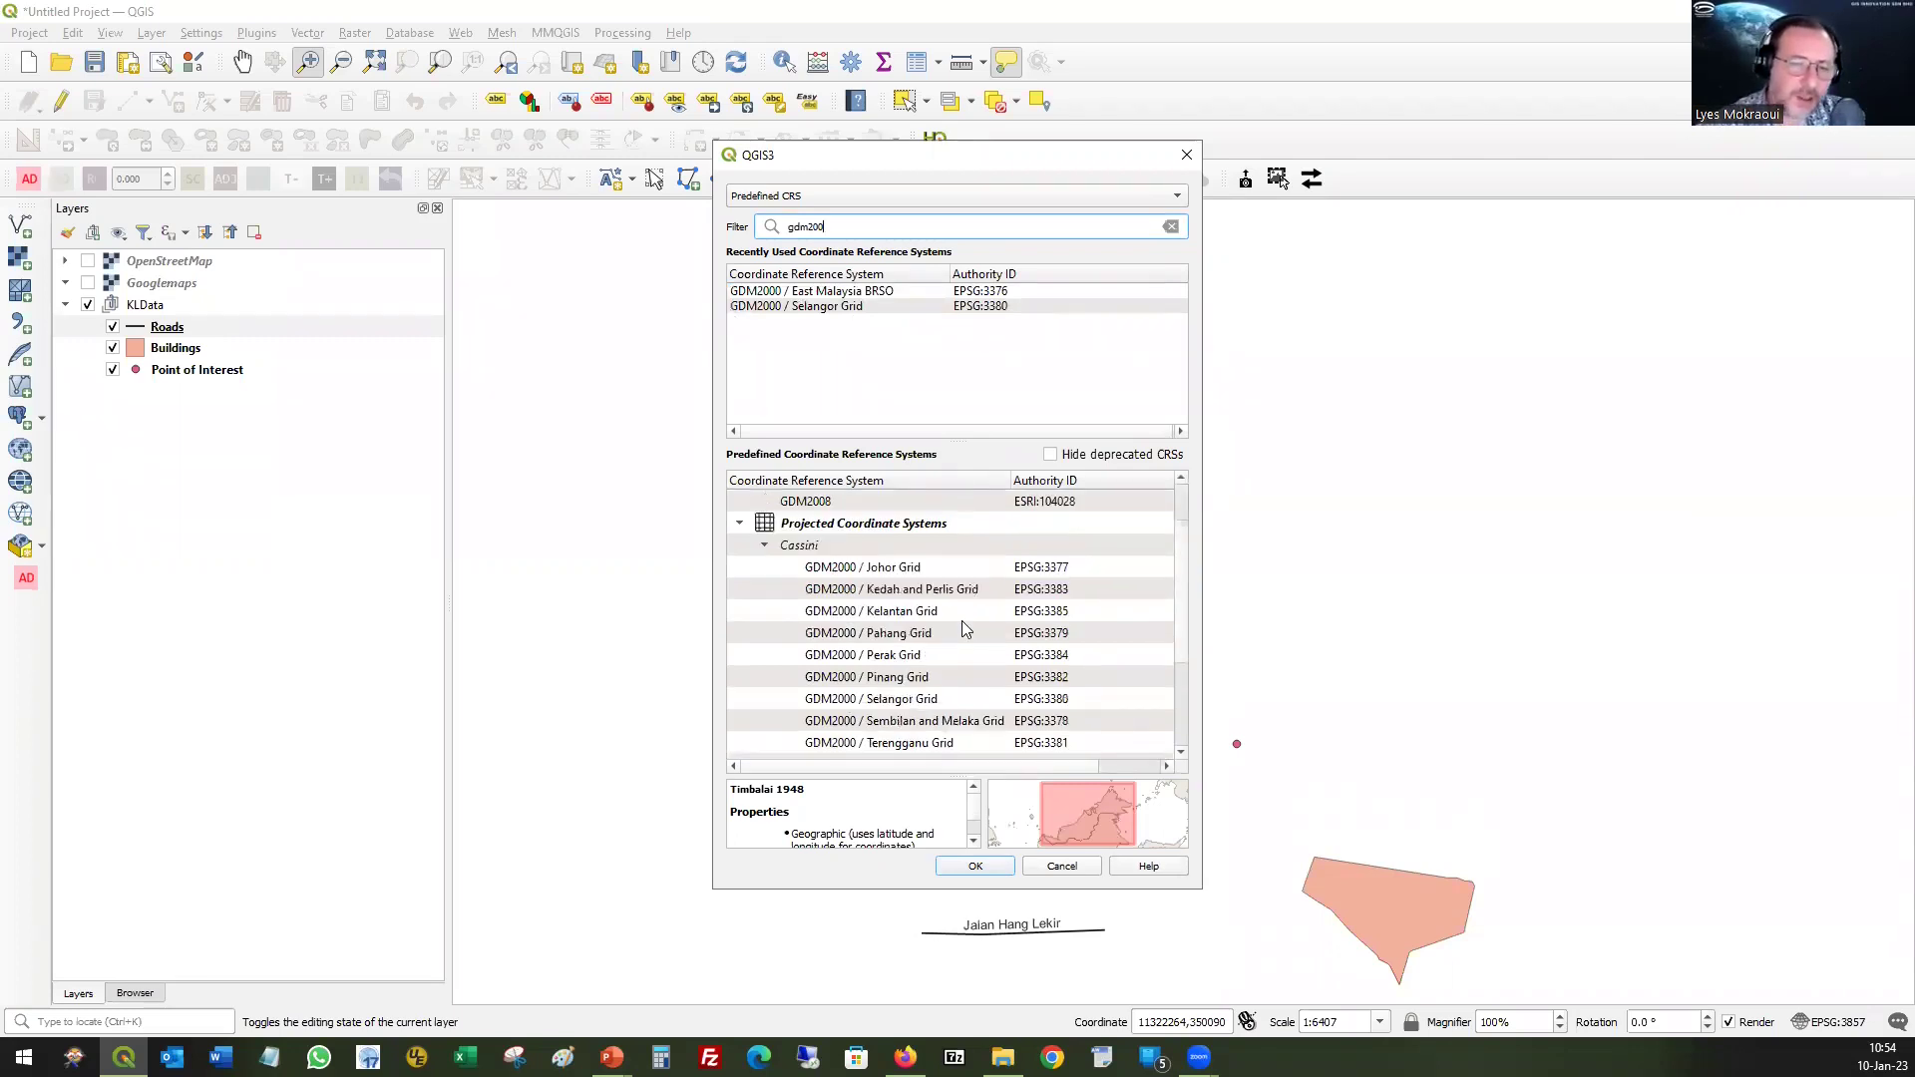
{"action": "scroll", "coordinate": [953, 649], "scroll_direction": "down", "scroll_amount": 1}
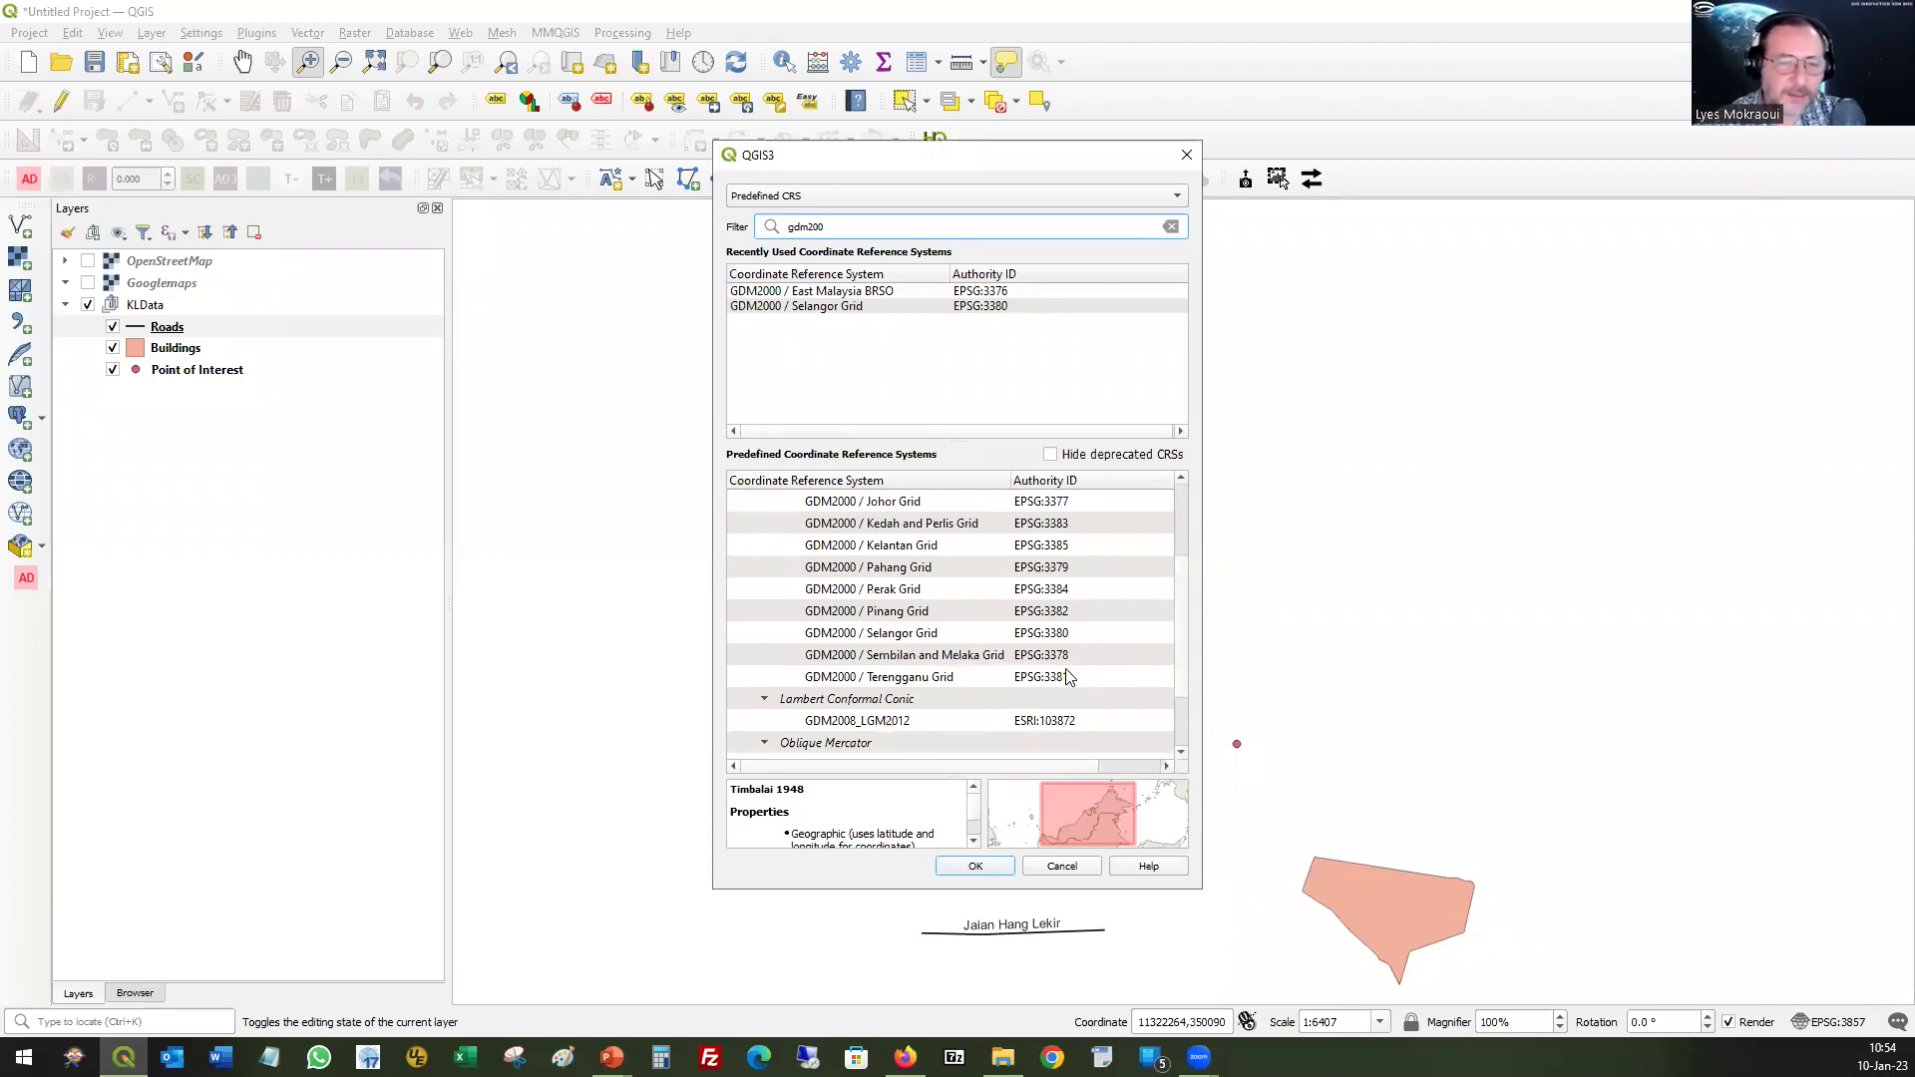
{"action": "scroll", "coordinate": [1069, 677], "scroll_direction": "down", "scroll_amount": 2}
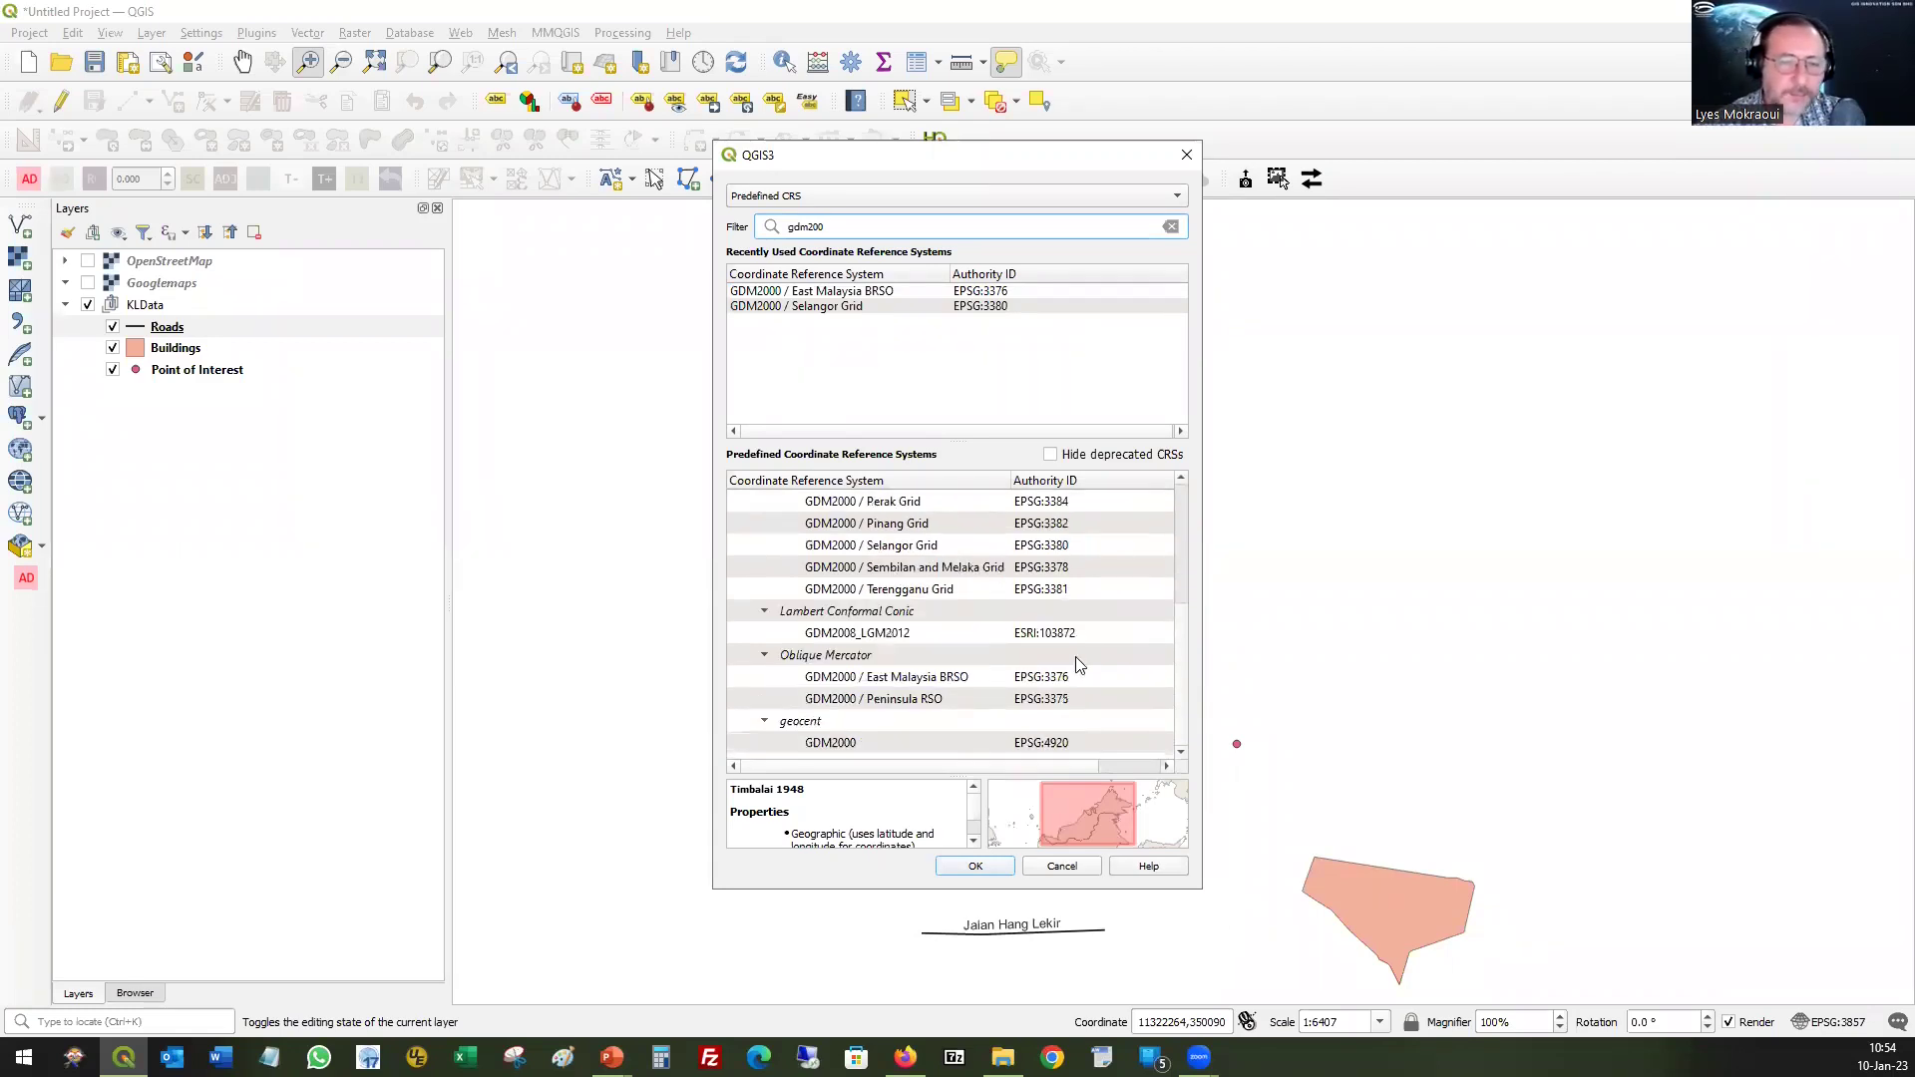
{"action": "scroll", "coordinate": [1078, 665], "scroll_direction": "up", "scroll_amount": 2}
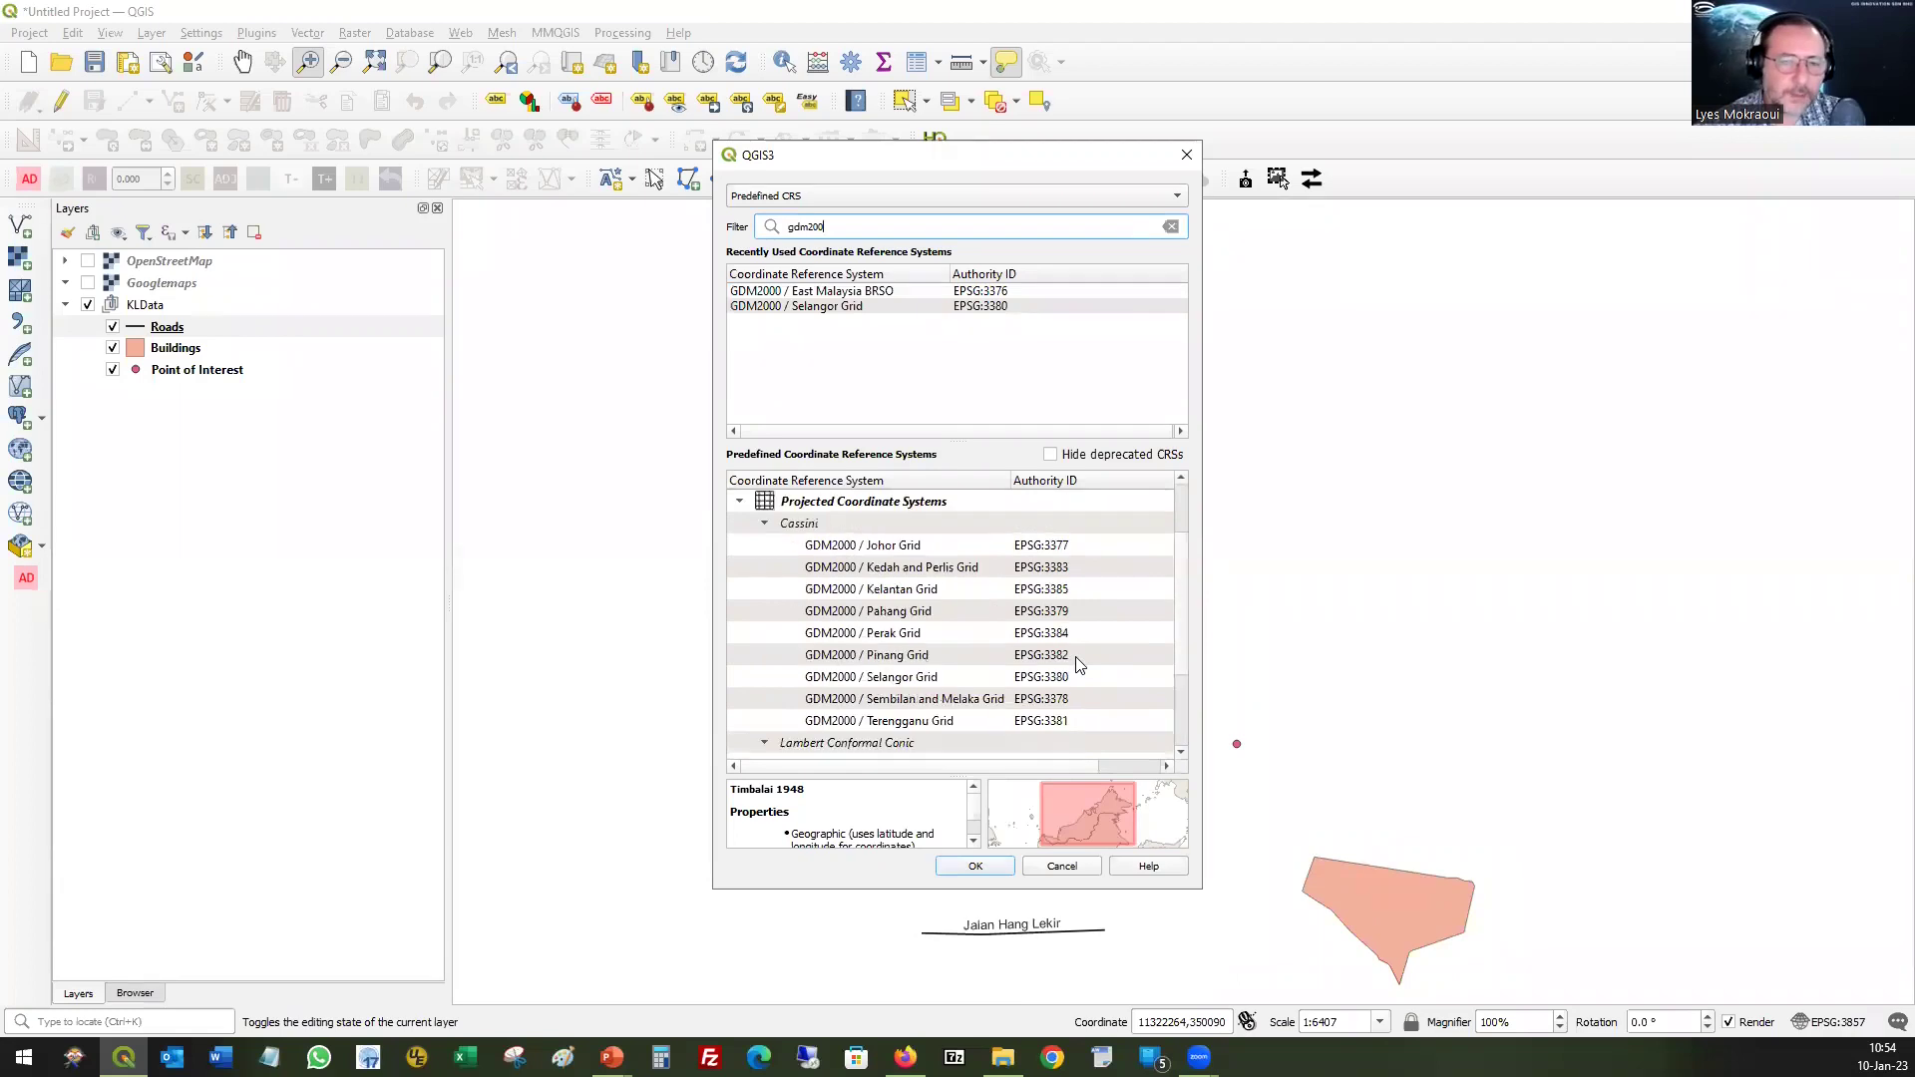
{"action": "scroll", "coordinate": [1078, 665], "scroll_direction": "up", "scroll_amount": 2}
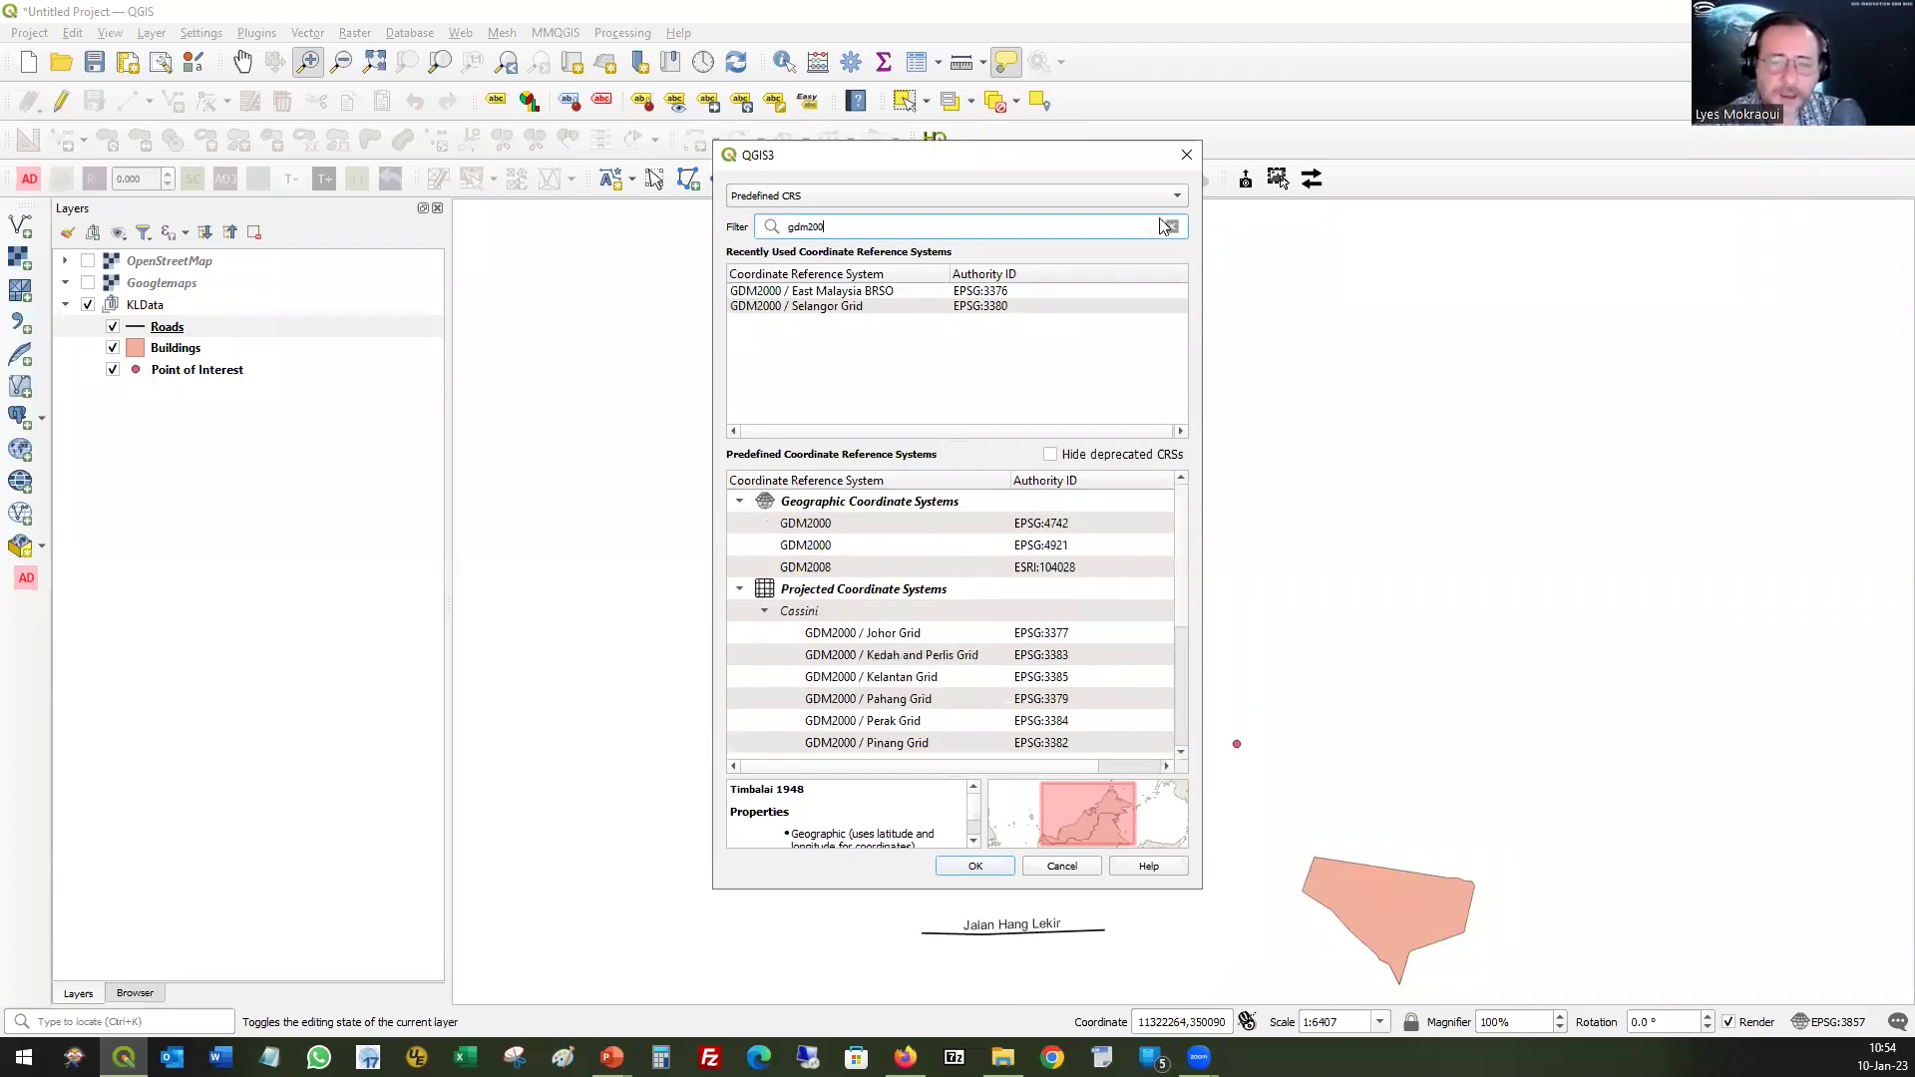
{"action": "left_click", "coordinate": [1187, 158]}
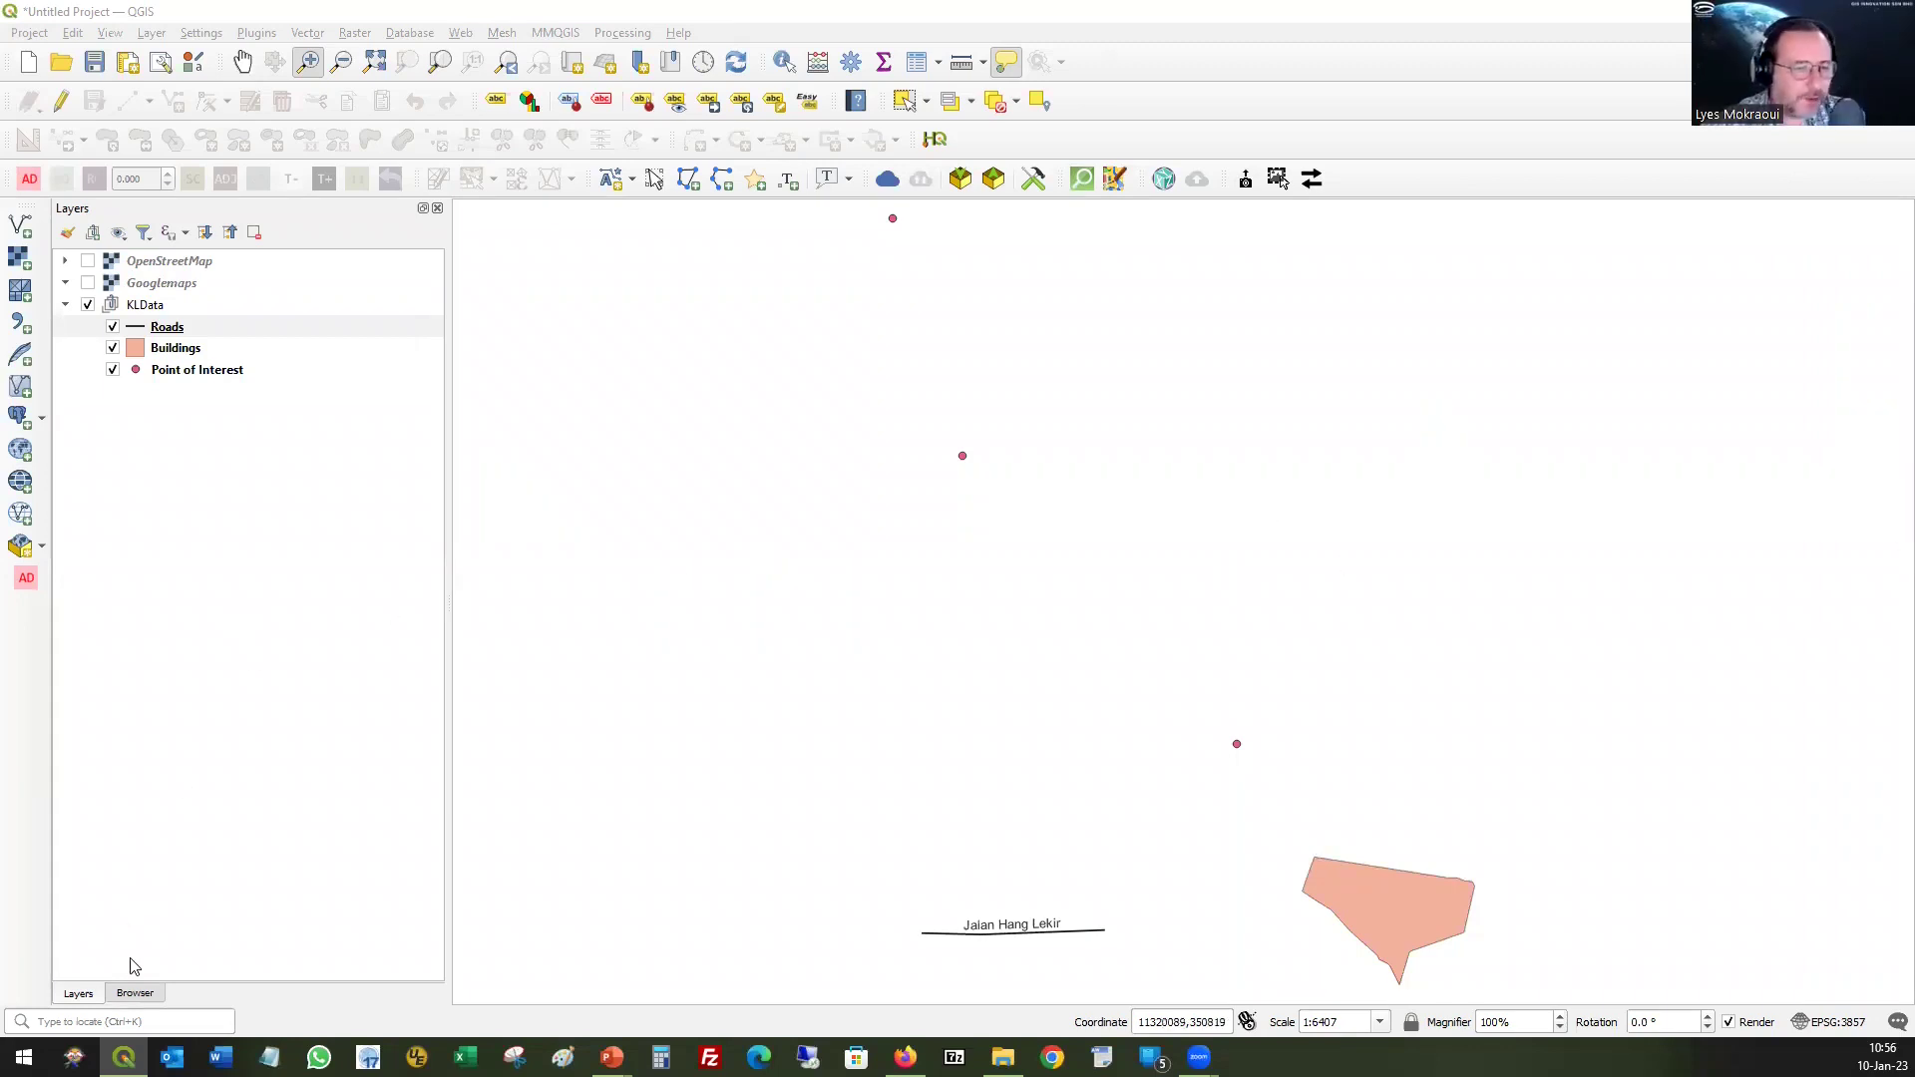
- Add the HereTraffic XYZ tile layer to the map and move it out of the KLData group, directly above it
{"action": "left_click", "coordinate": [134, 996]}
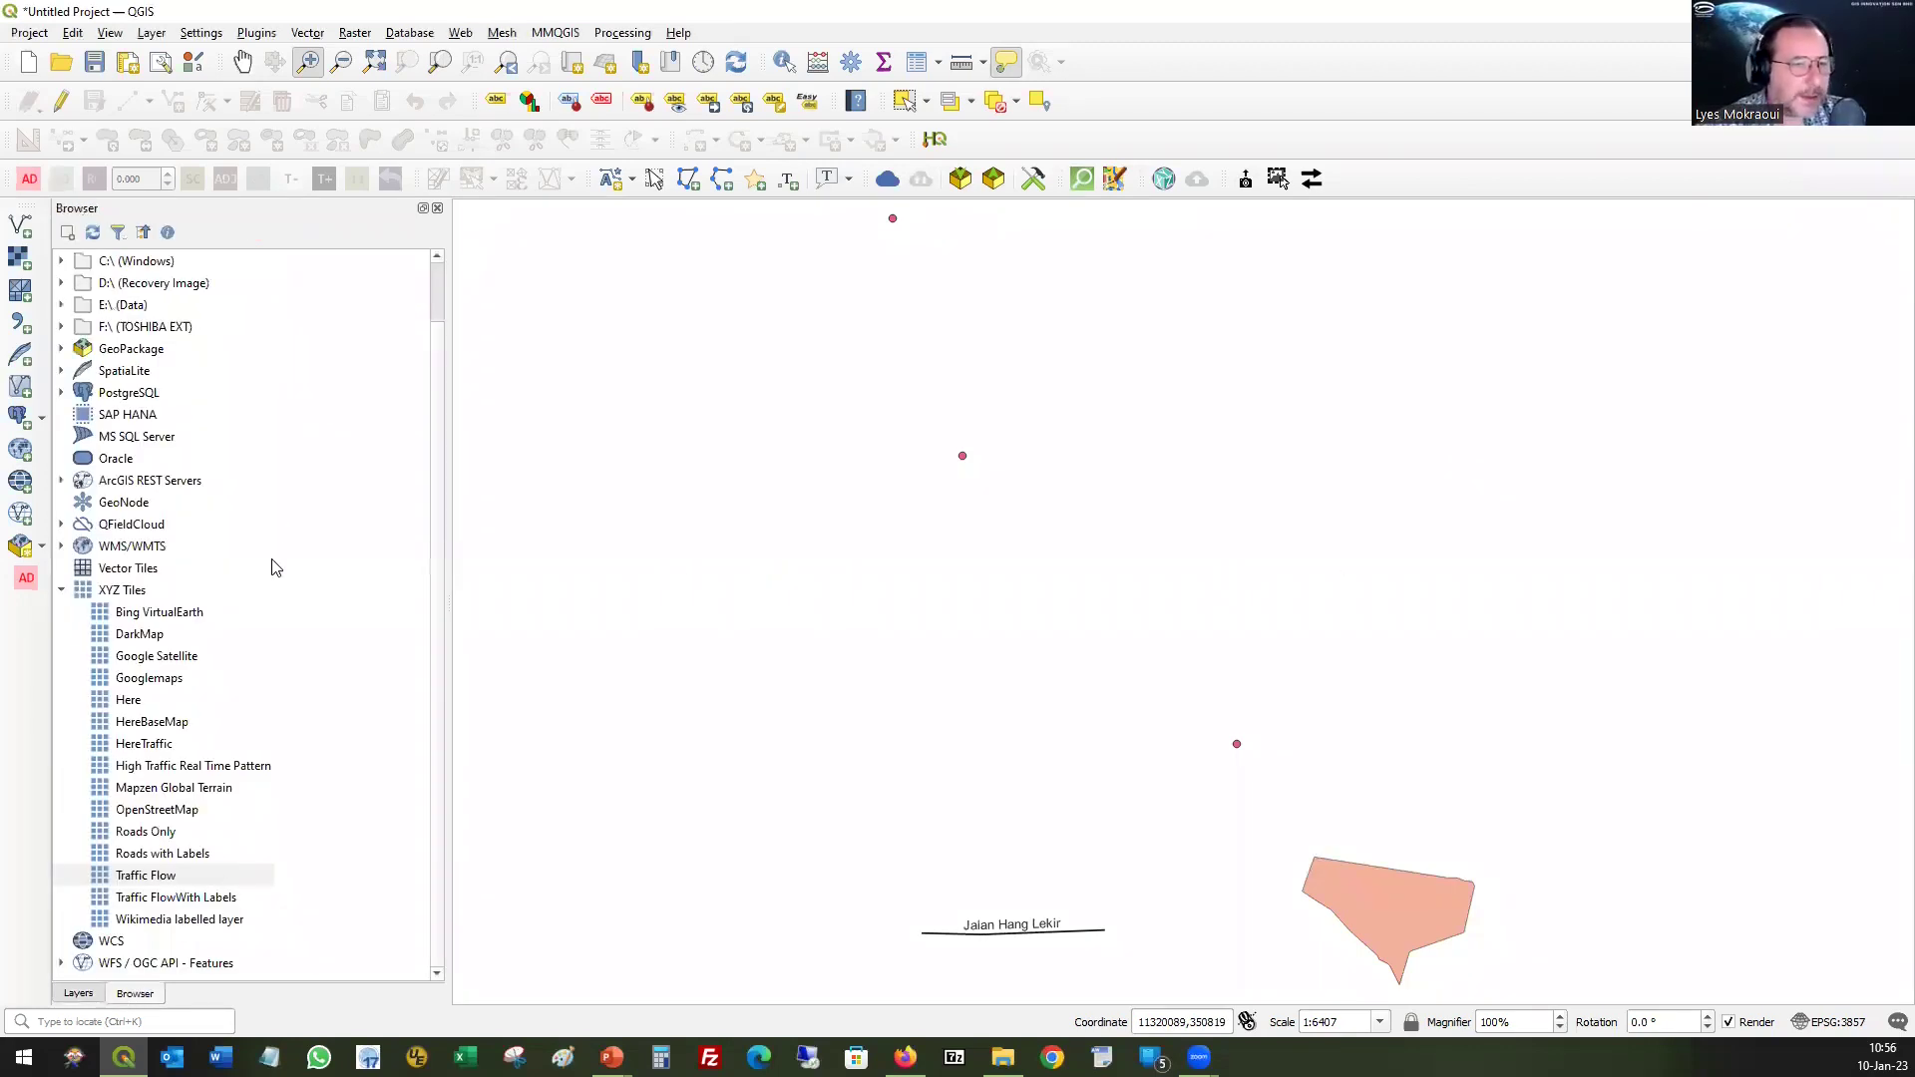
{"action": "left_click_drag", "start_coordinate": [143, 750], "coordinate": [838, 666]}
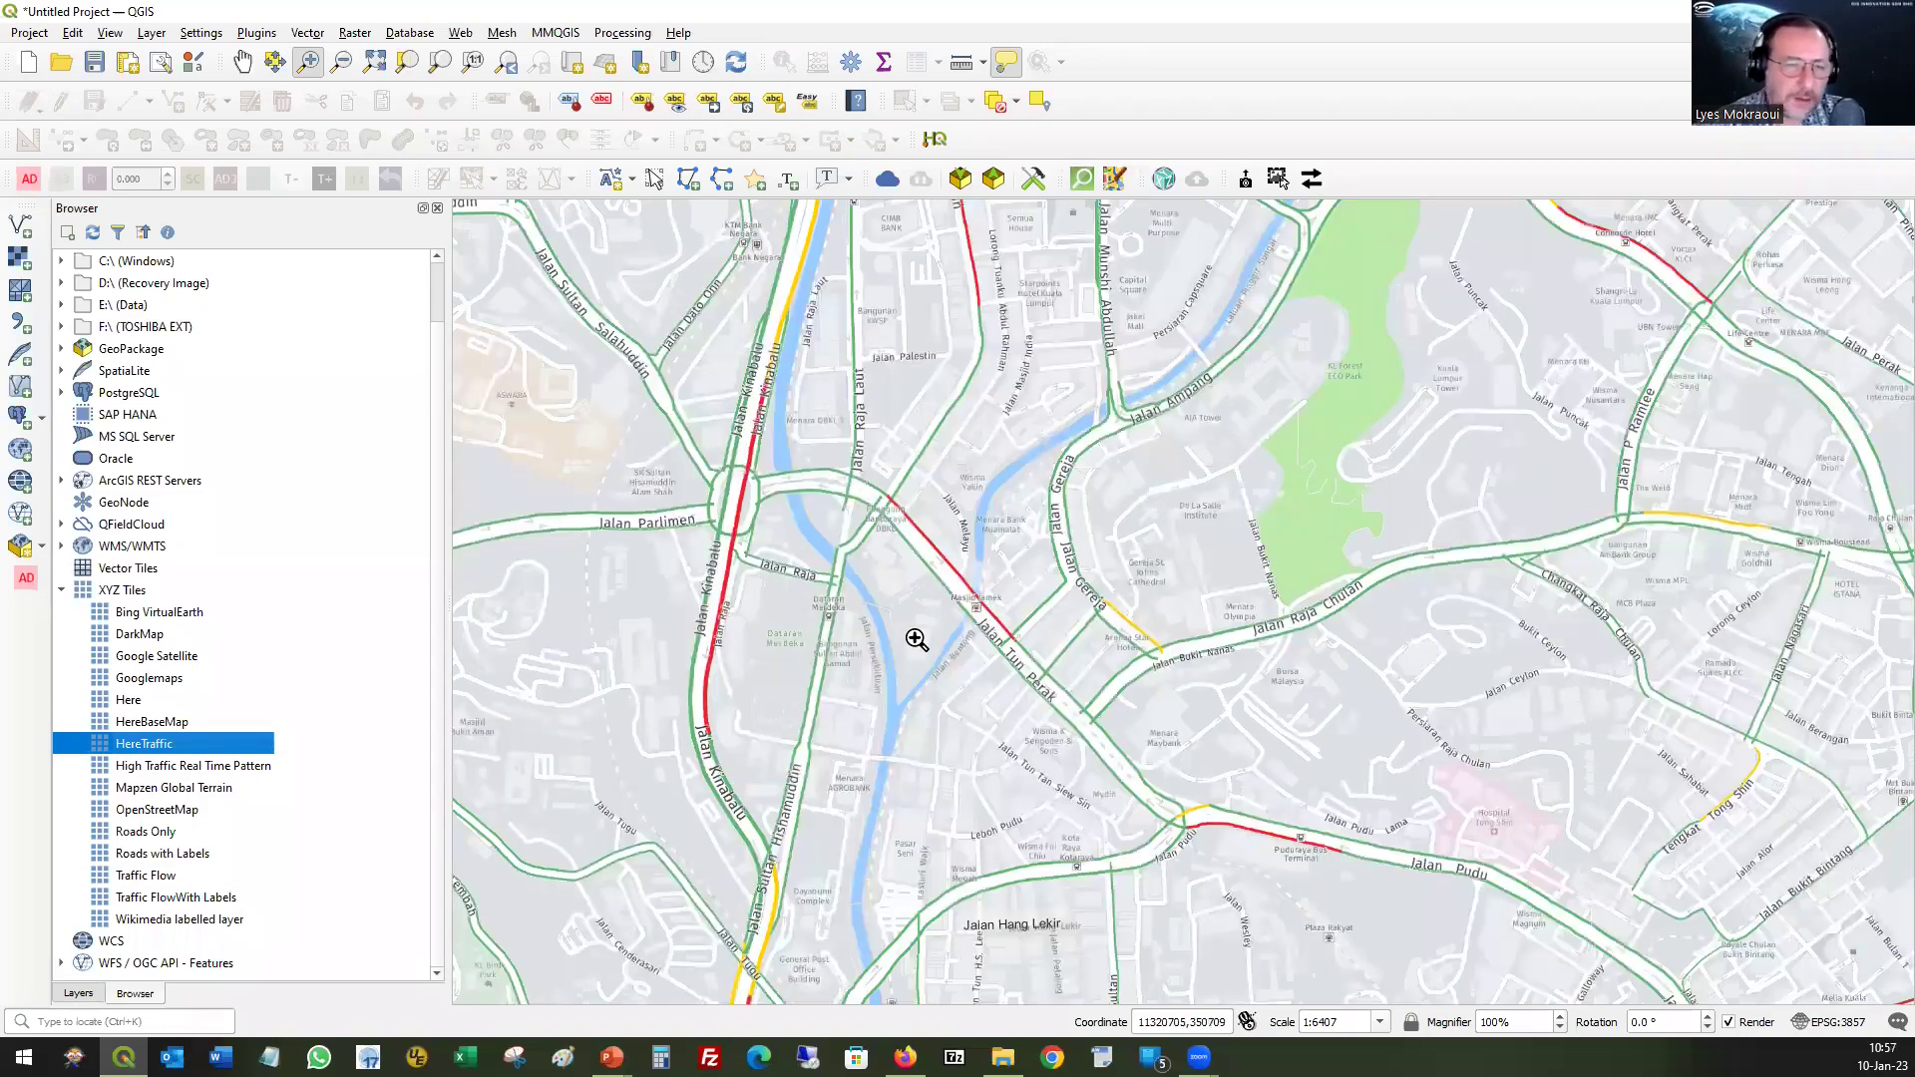
{"action": "left_click", "coordinate": [79, 994]}
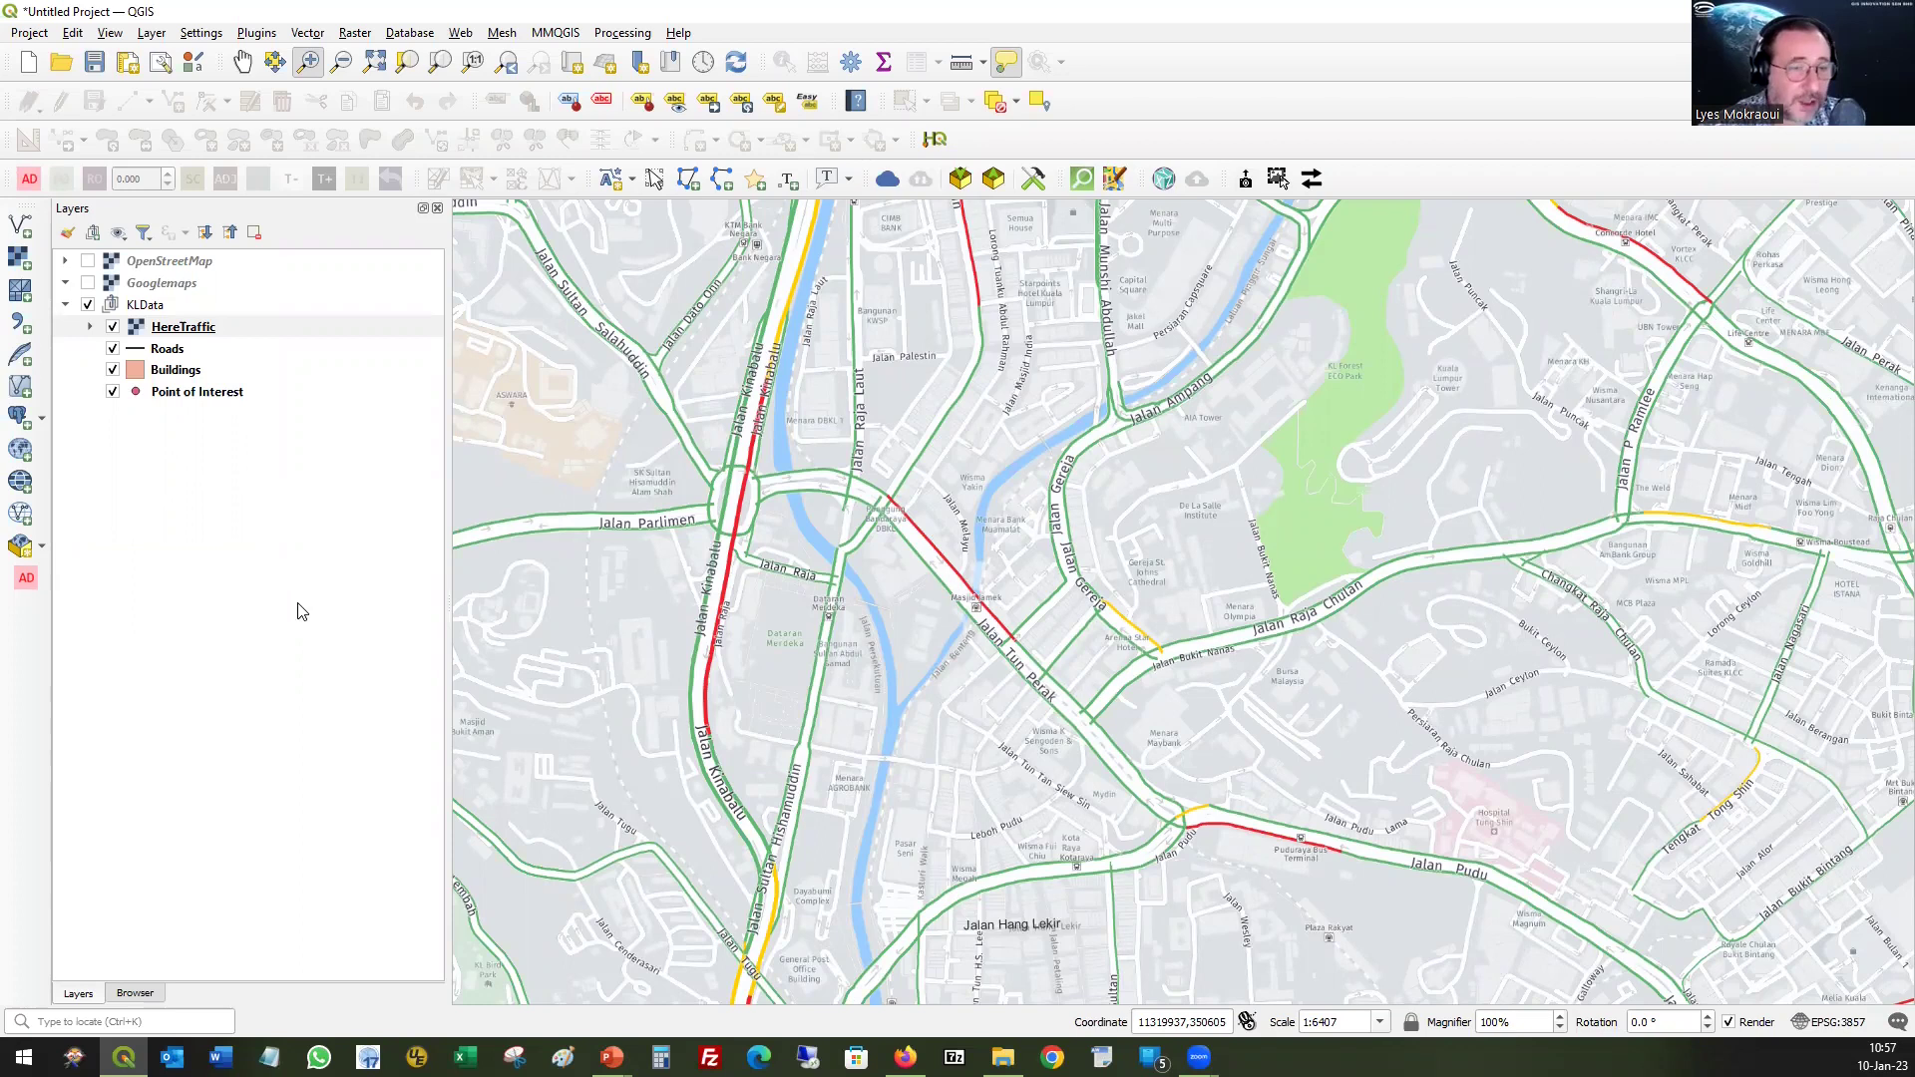
{"action": "left_click", "coordinate": [189, 331]}
{"action": "left_click_drag", "start_coordinate": [188, 330], "coordinate": [204, 299]}
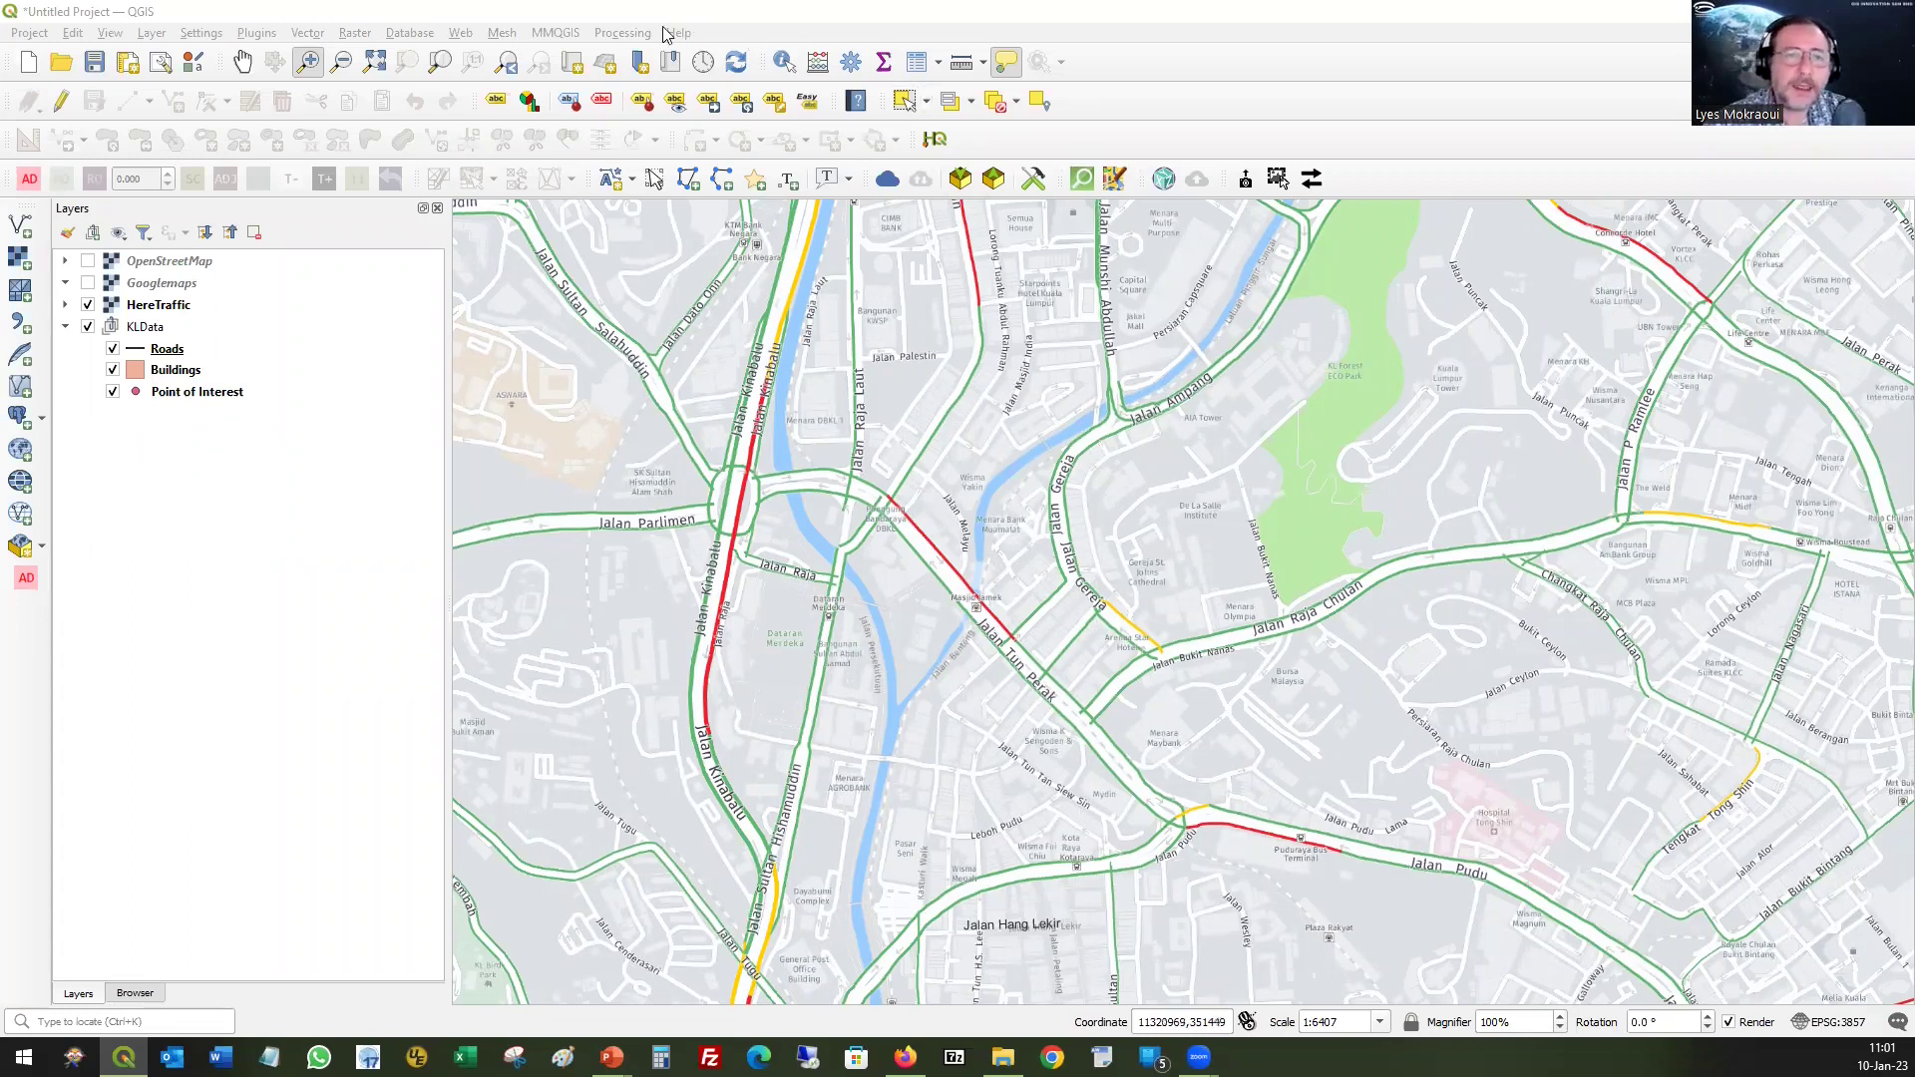
- Open the Processing Toolbox and search its algorithms for "dem"
{"action": "left_click", "coordinate": [624, 33]}
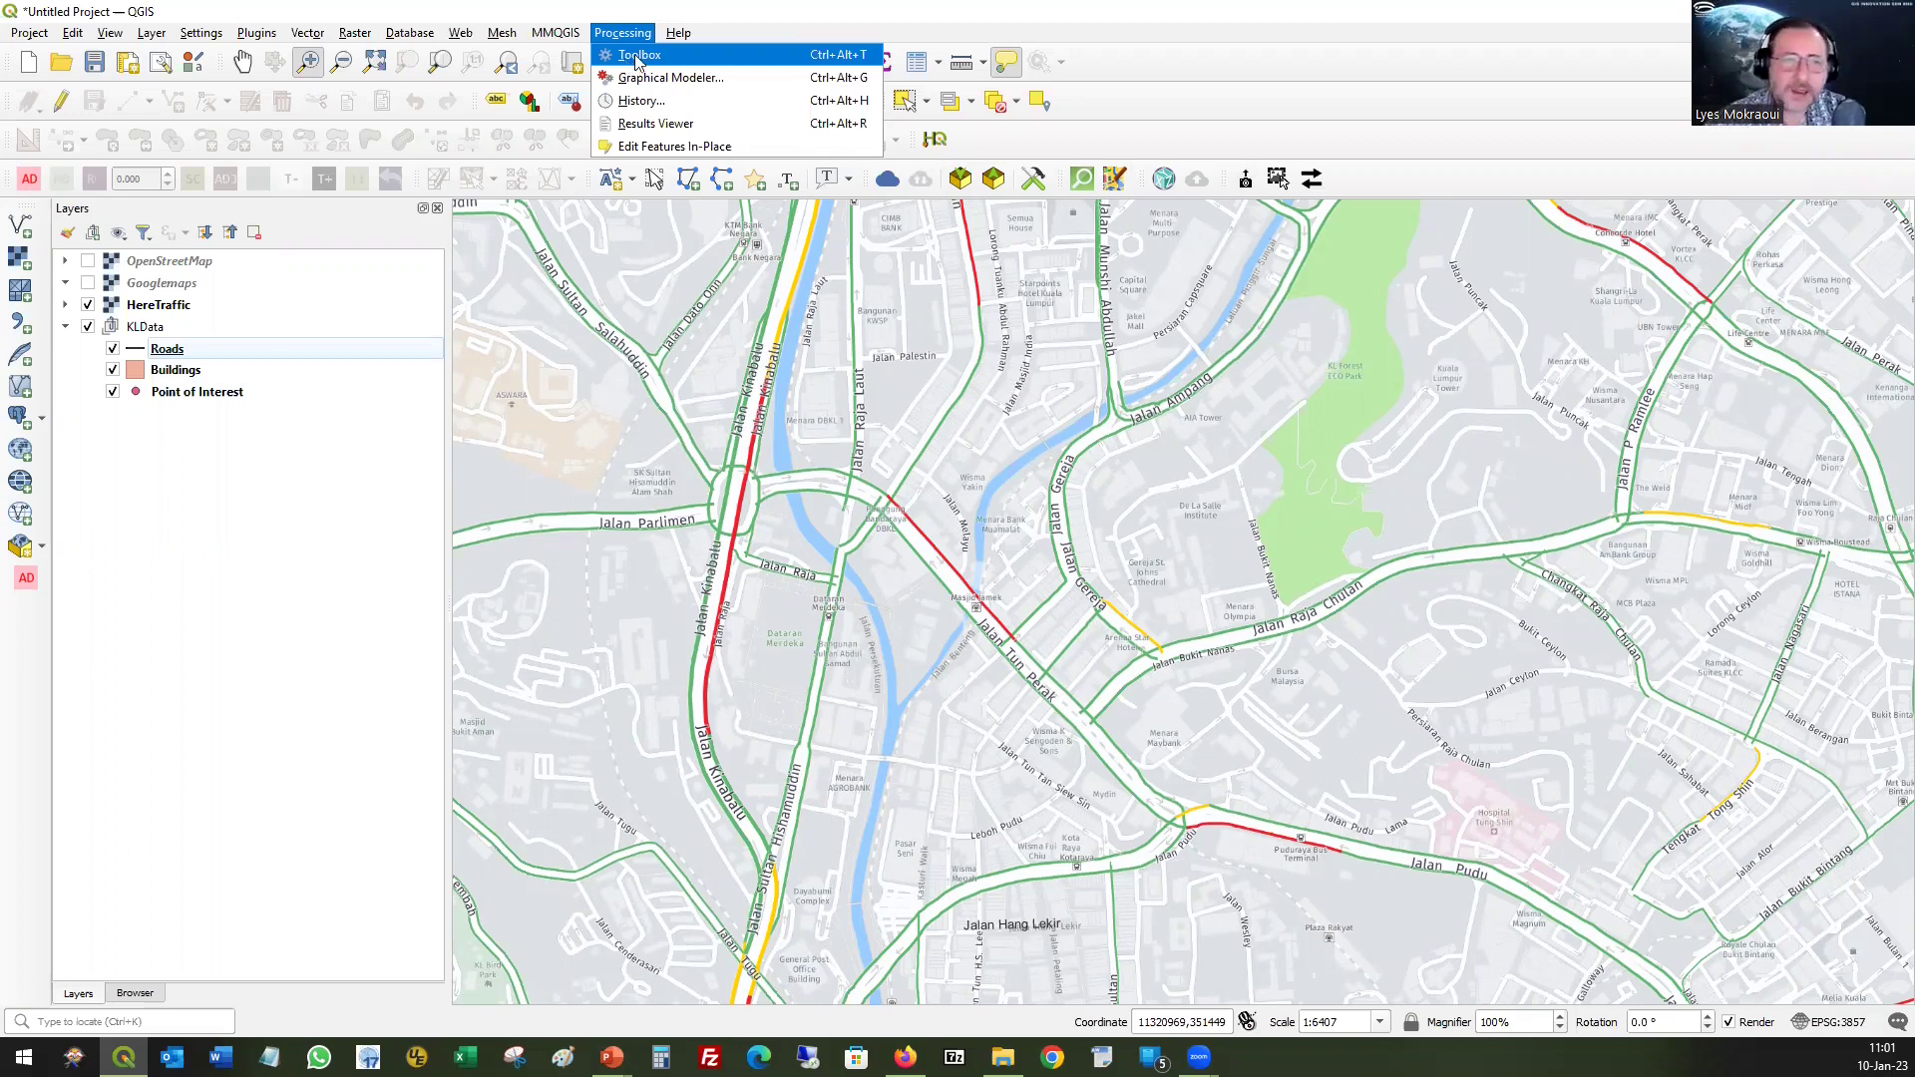
{"action": "left_click", "coordinate": [694, 54]}
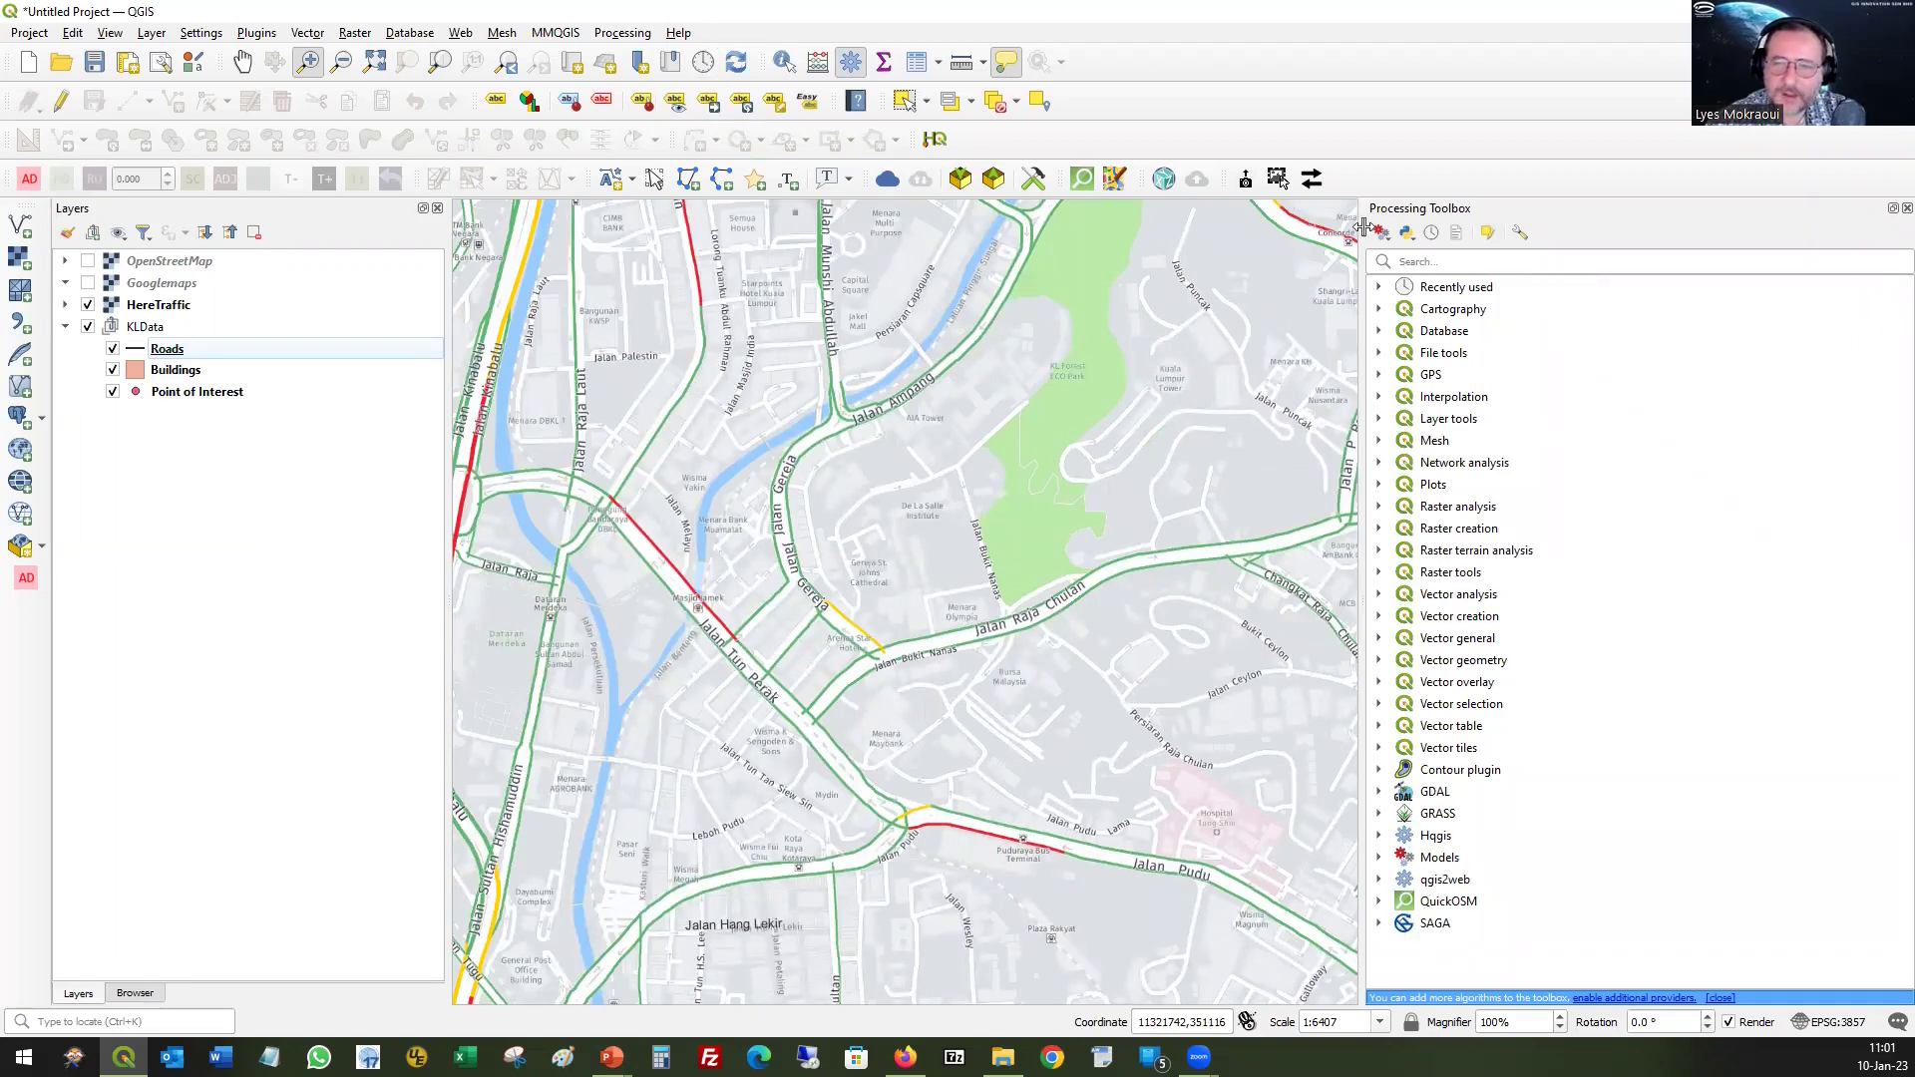
{"action": "left_click", "coordinate": [1437, 260]}
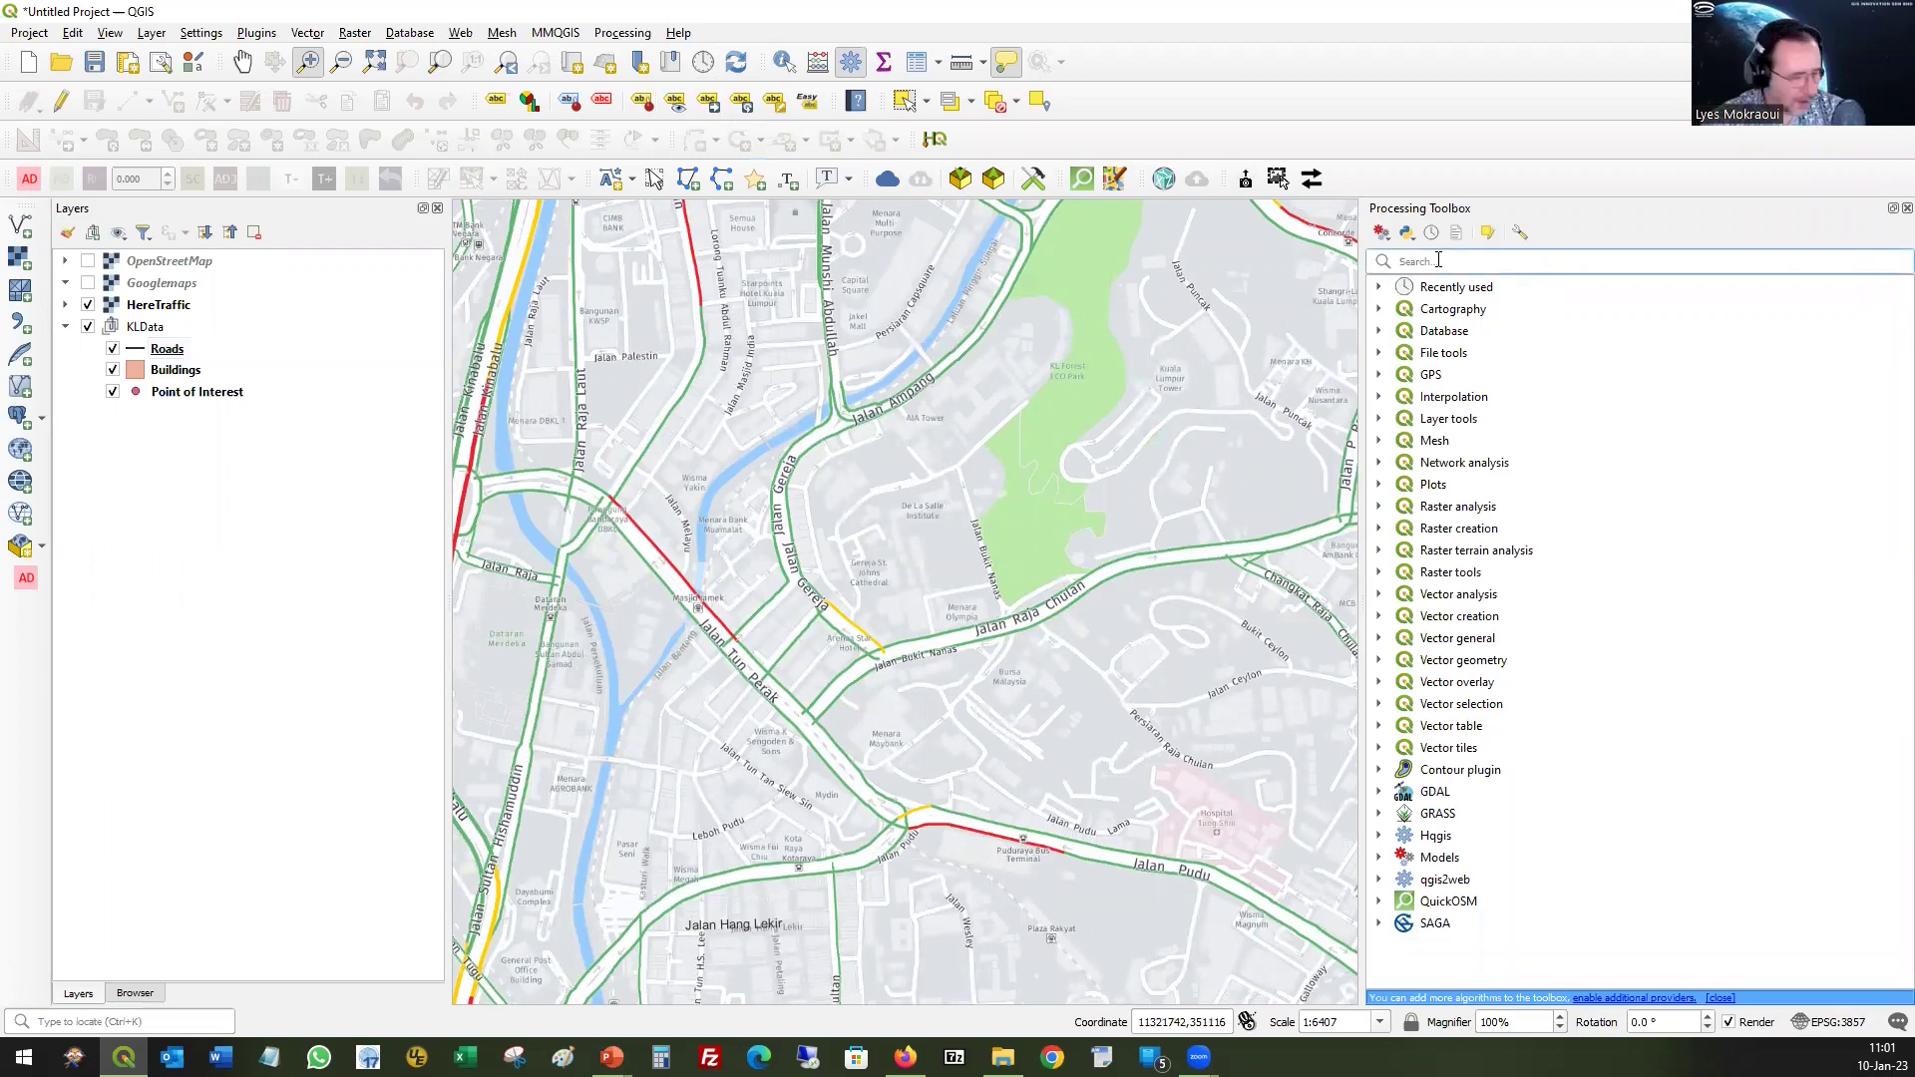
{"action": "type", "text": "dem"}
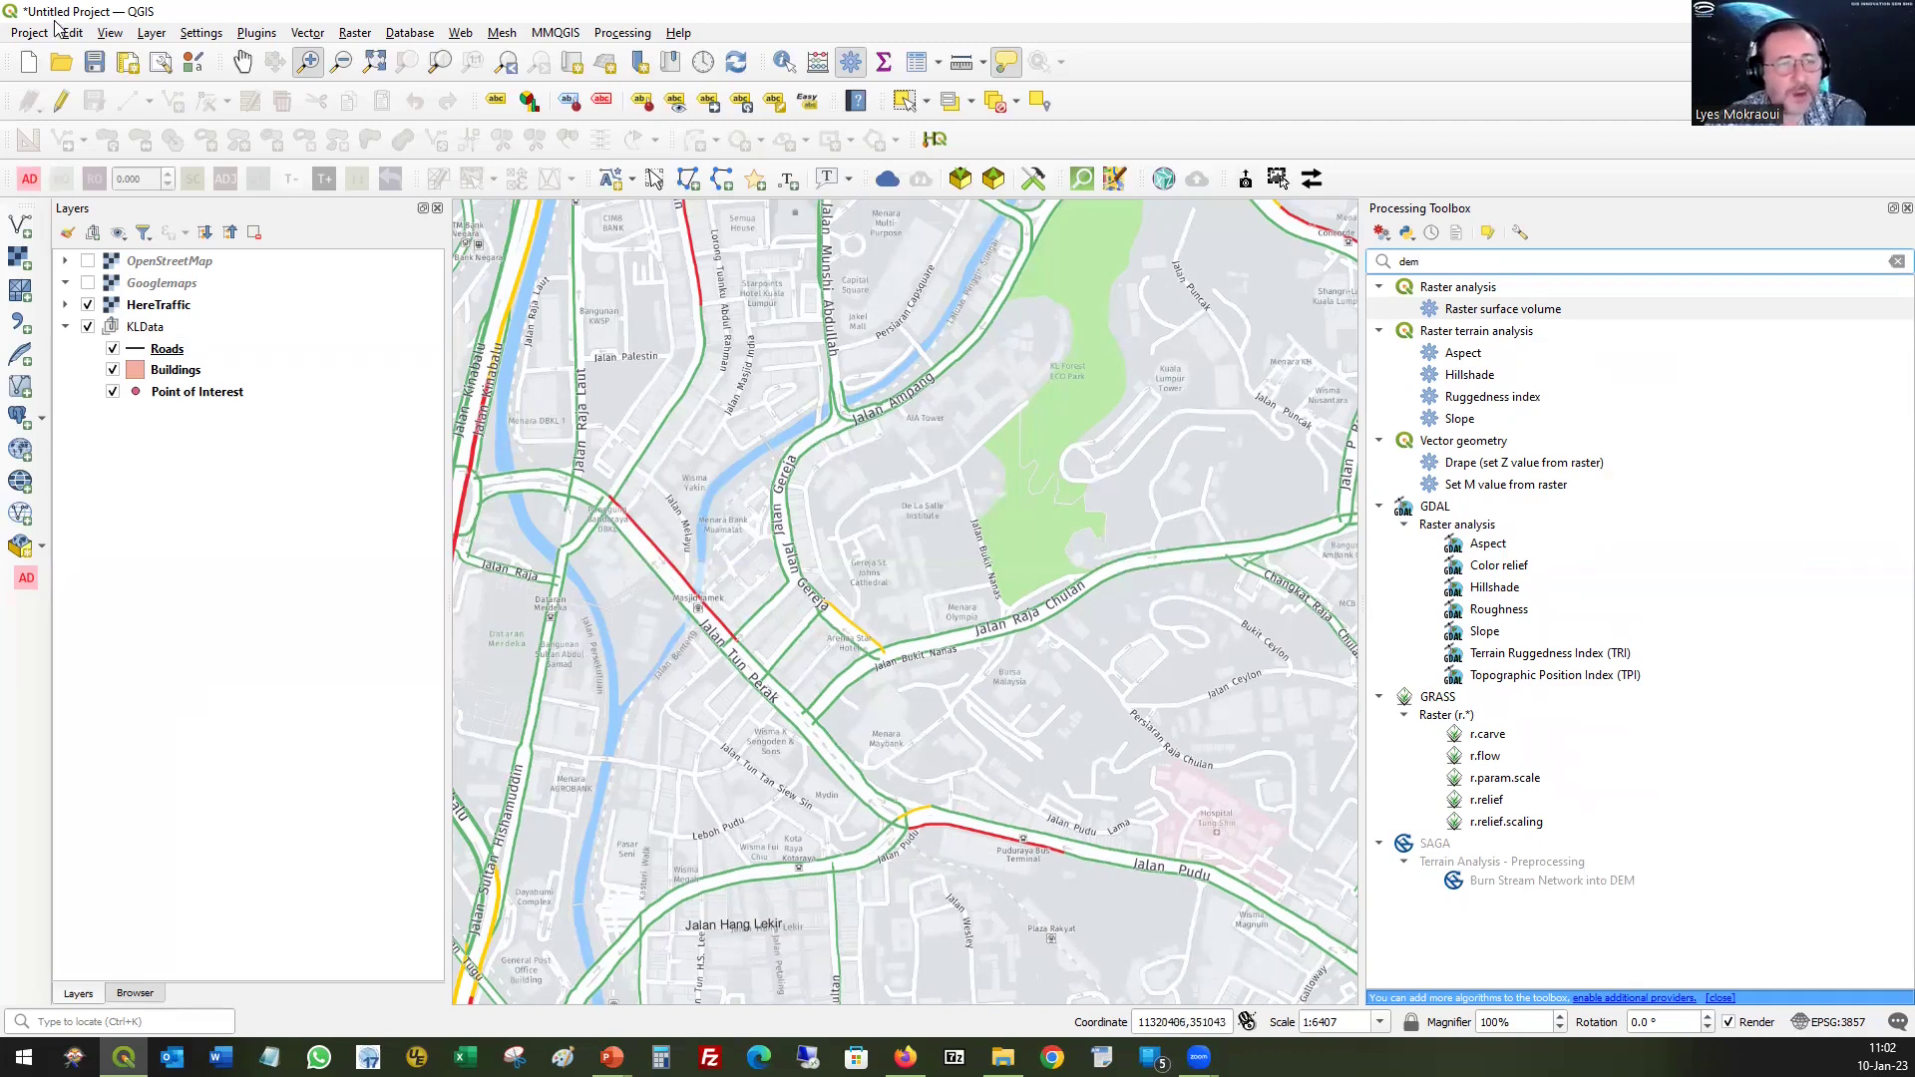
- Open a new 2D map view, close the Processing Toolbox, and dock the new view above the main map
{"action": "left_click", "coordinate": [111, 35]}
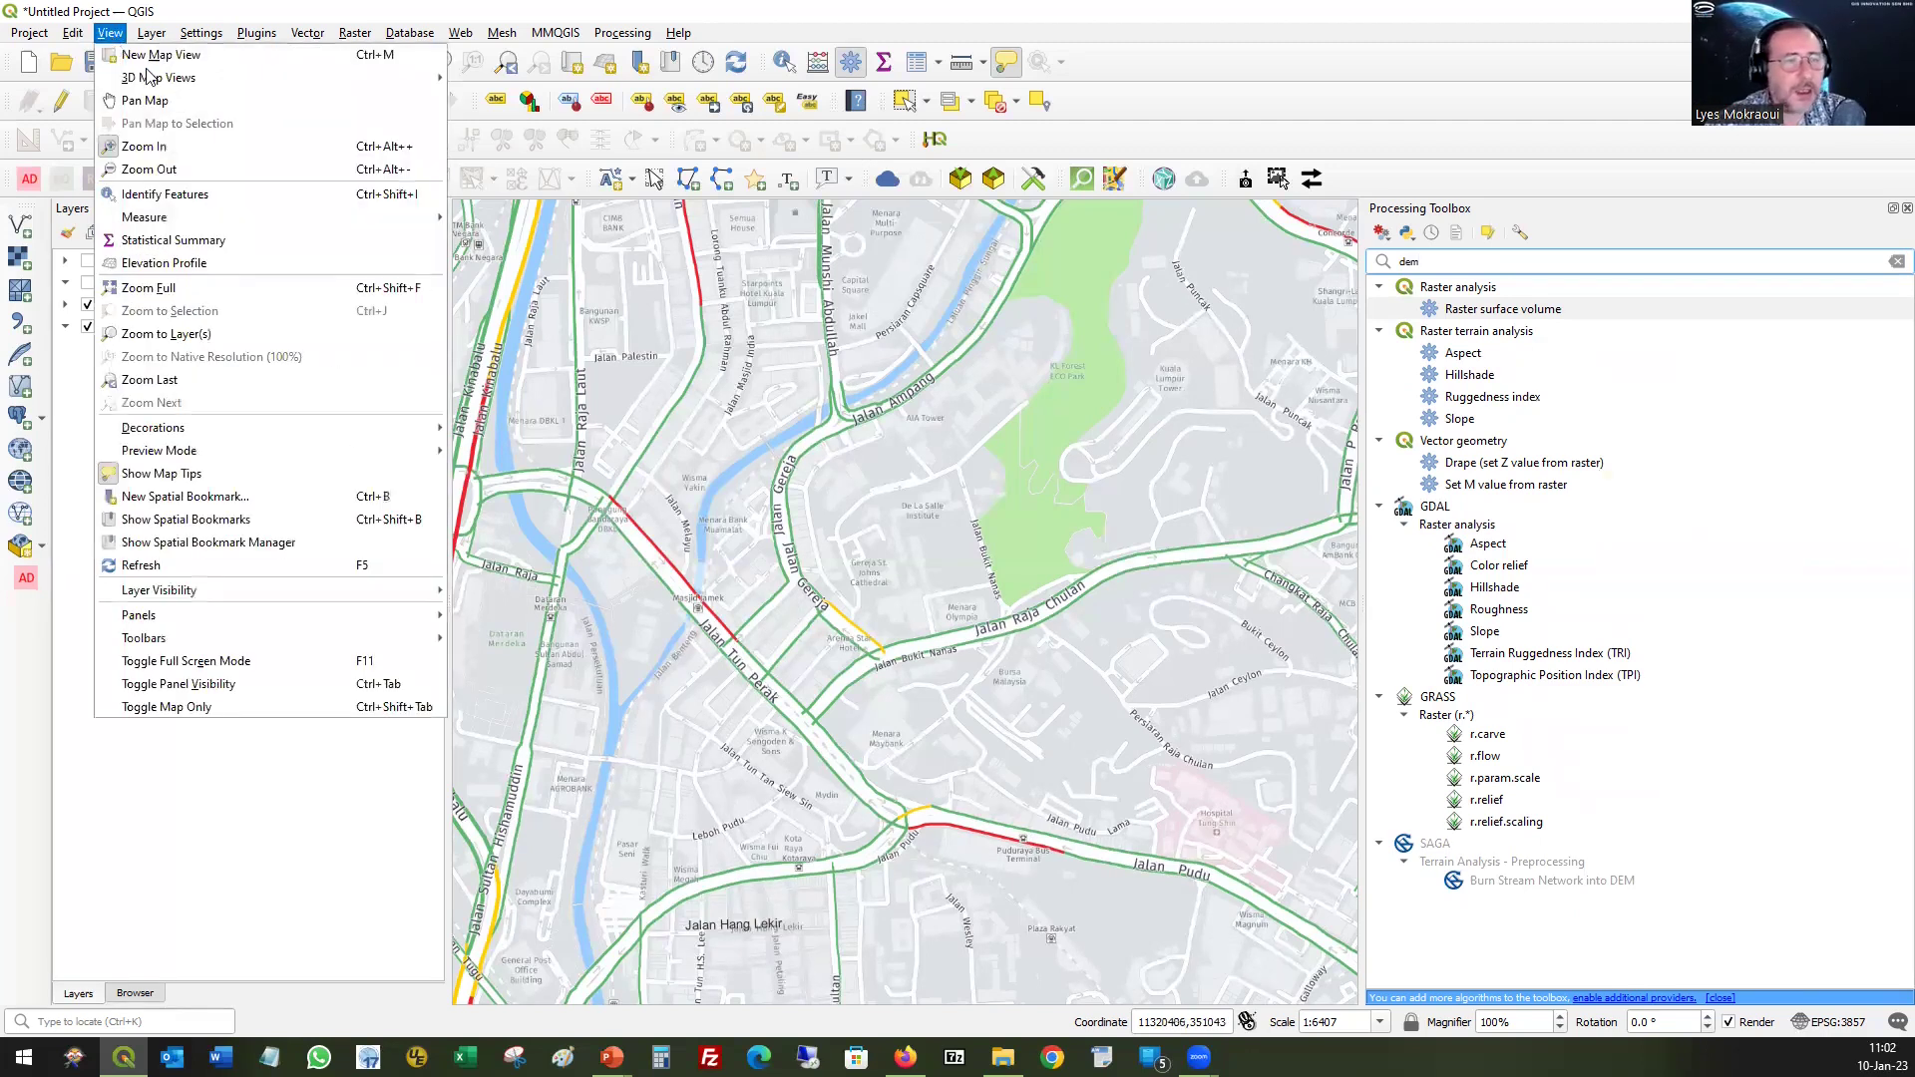
{"action": "mouse_move", "coordinate": [188, 81]}
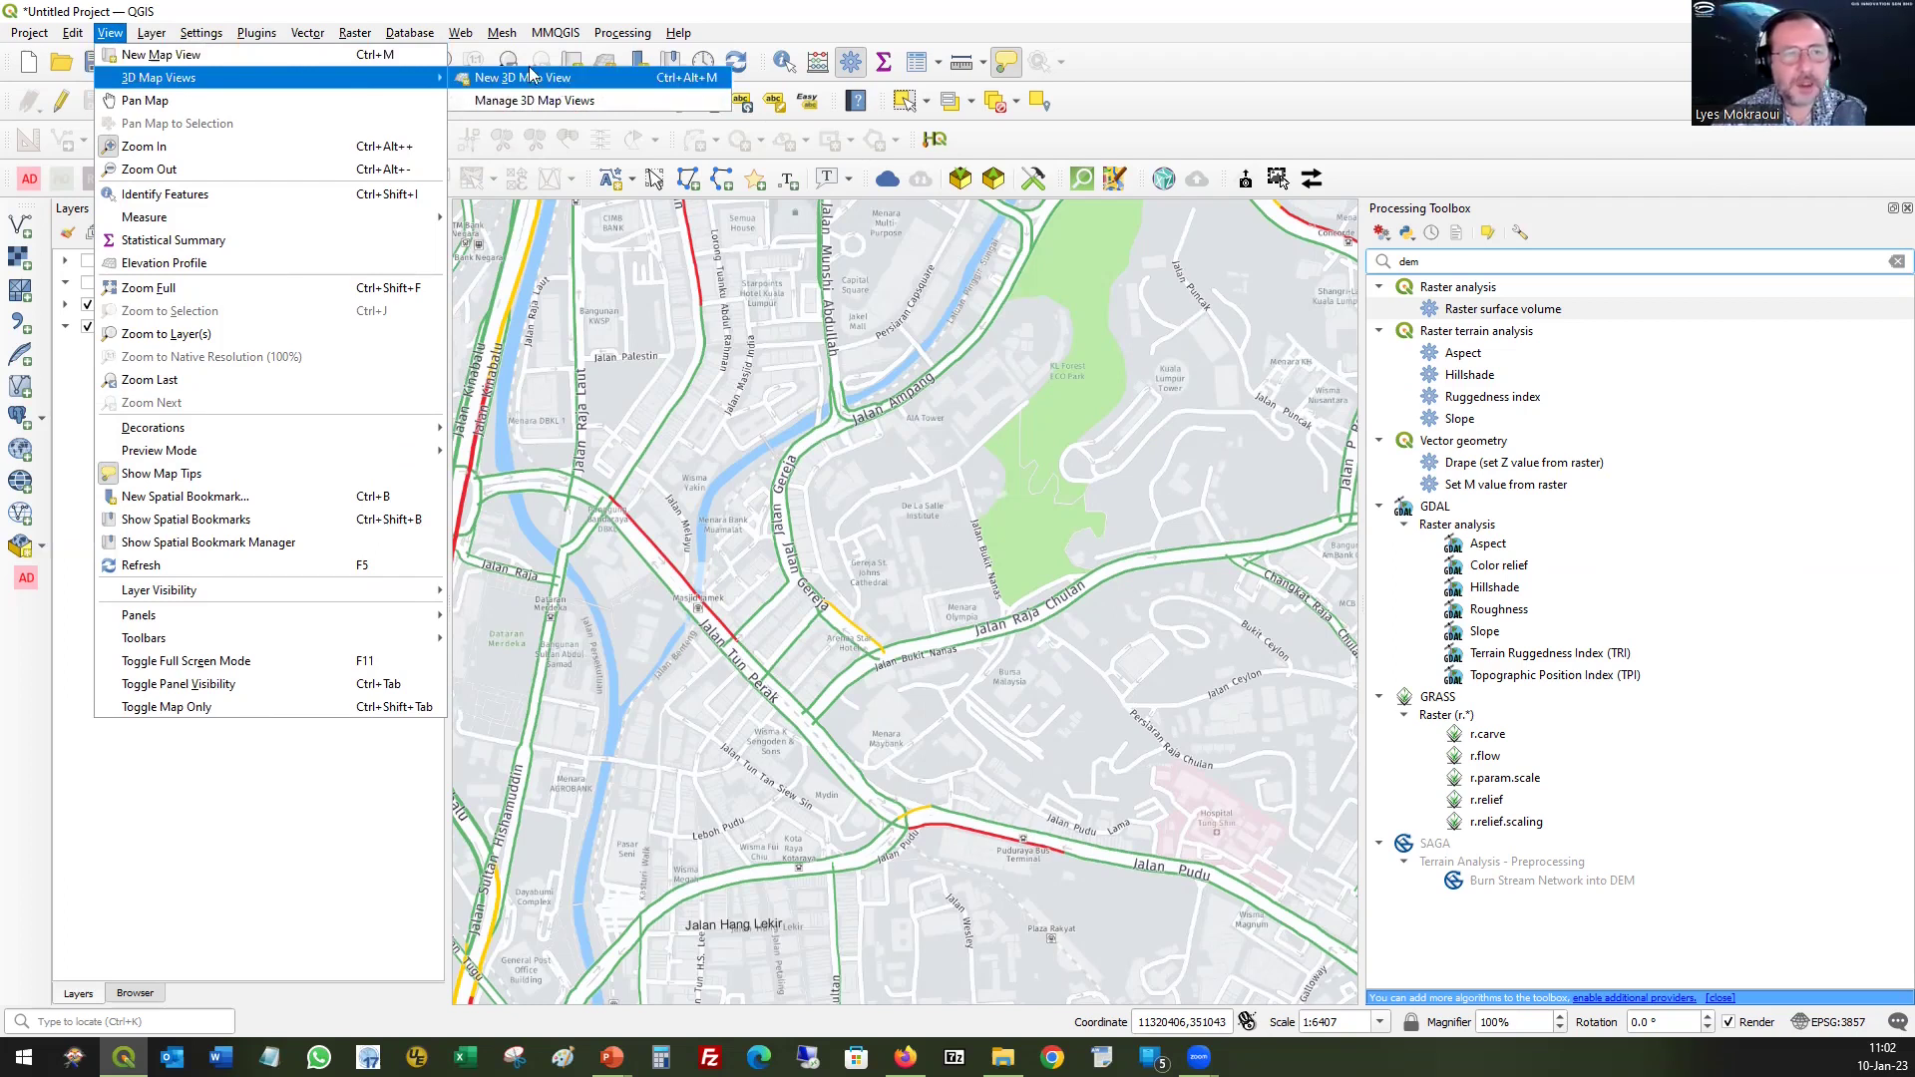
{"action": "left_click", "coordinate": [242, 58]}
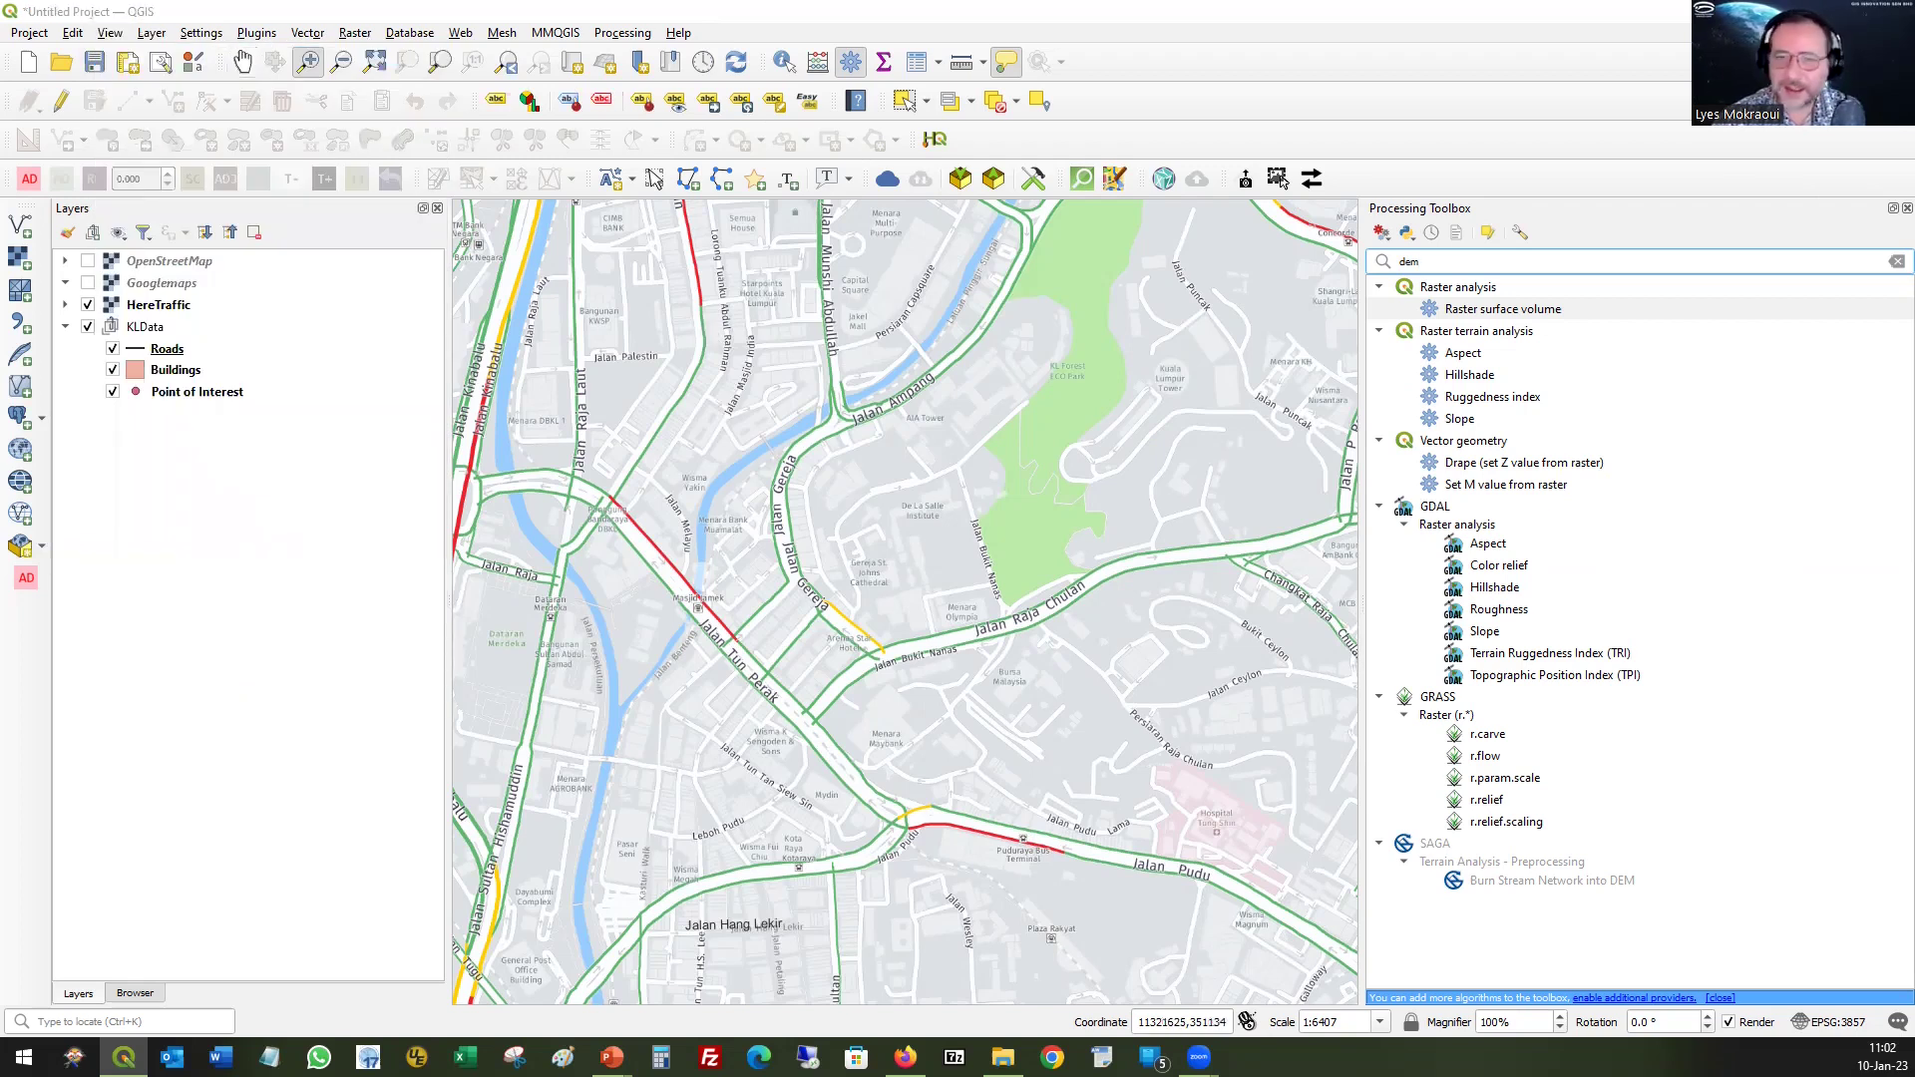
{"action": "key", "text": "ctrl+m"}
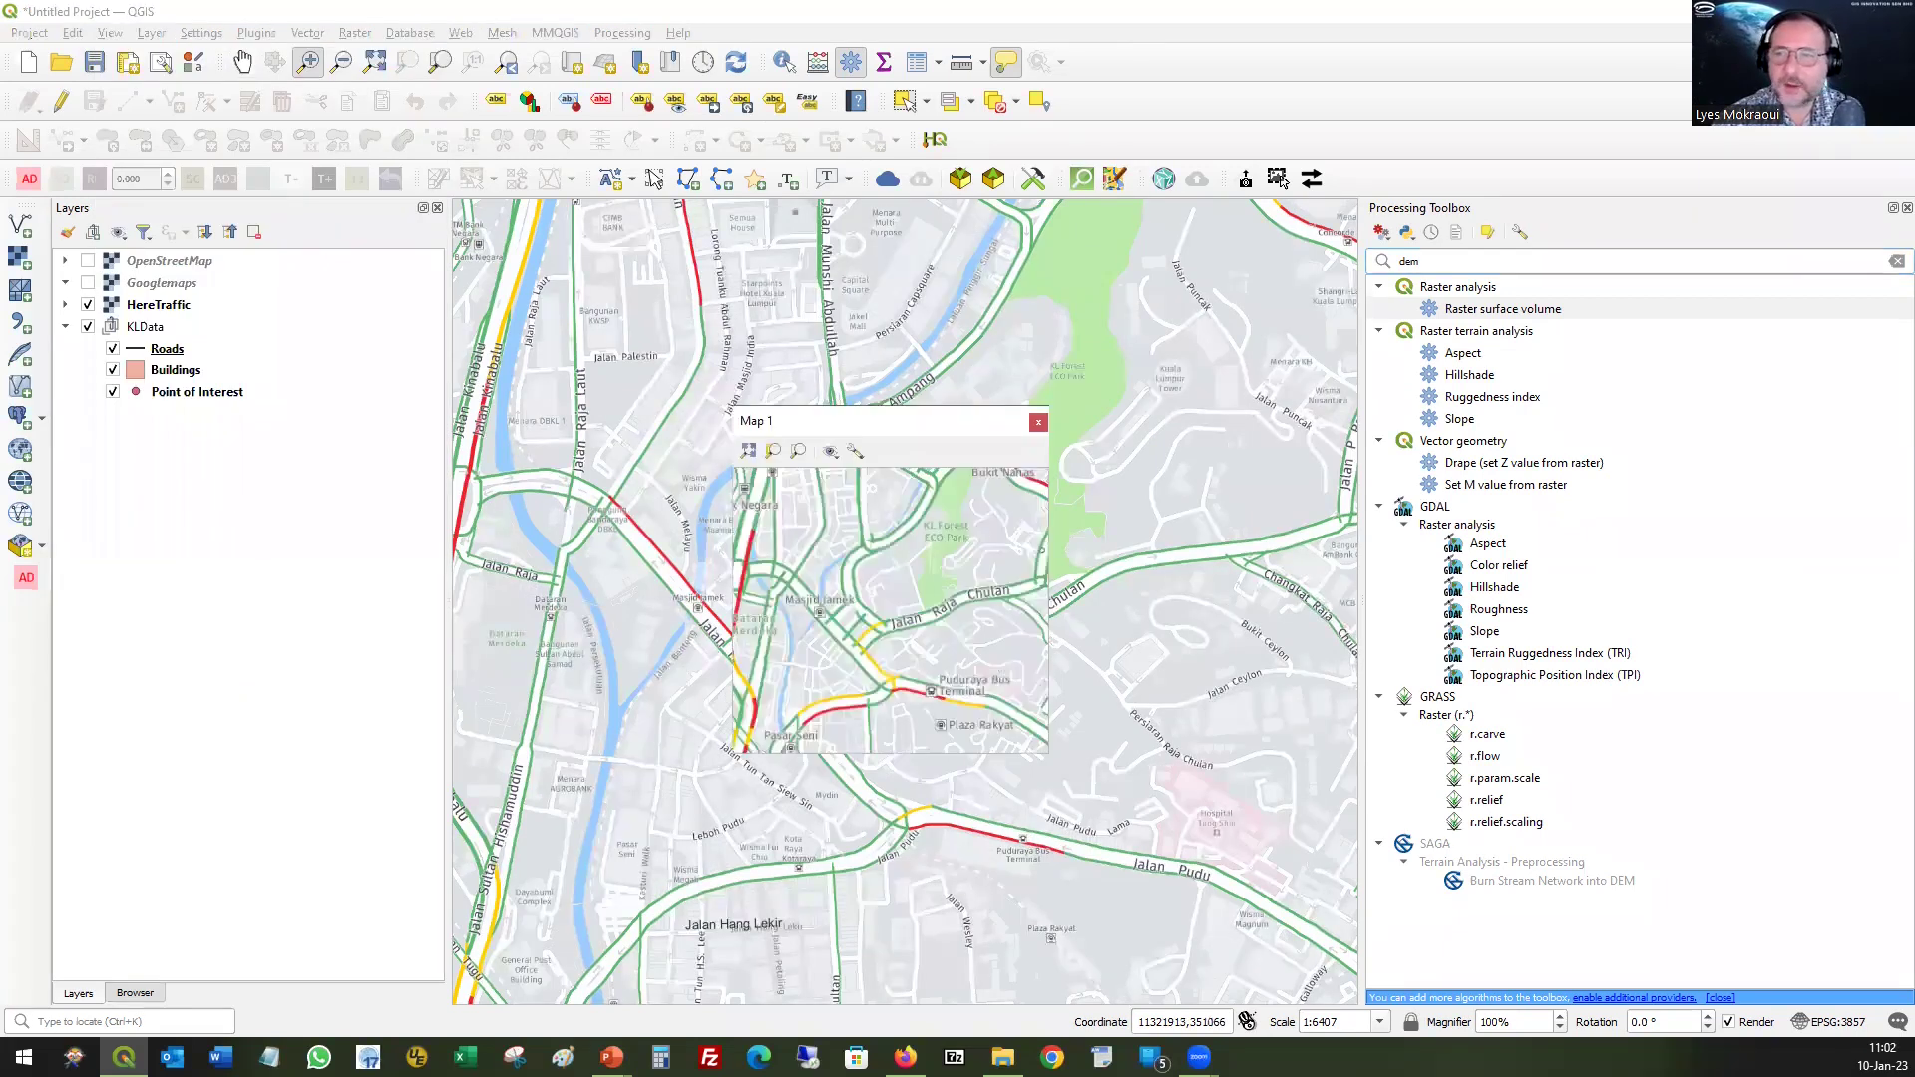
{"action": "left_click", "coordinate": [1907, 209]}
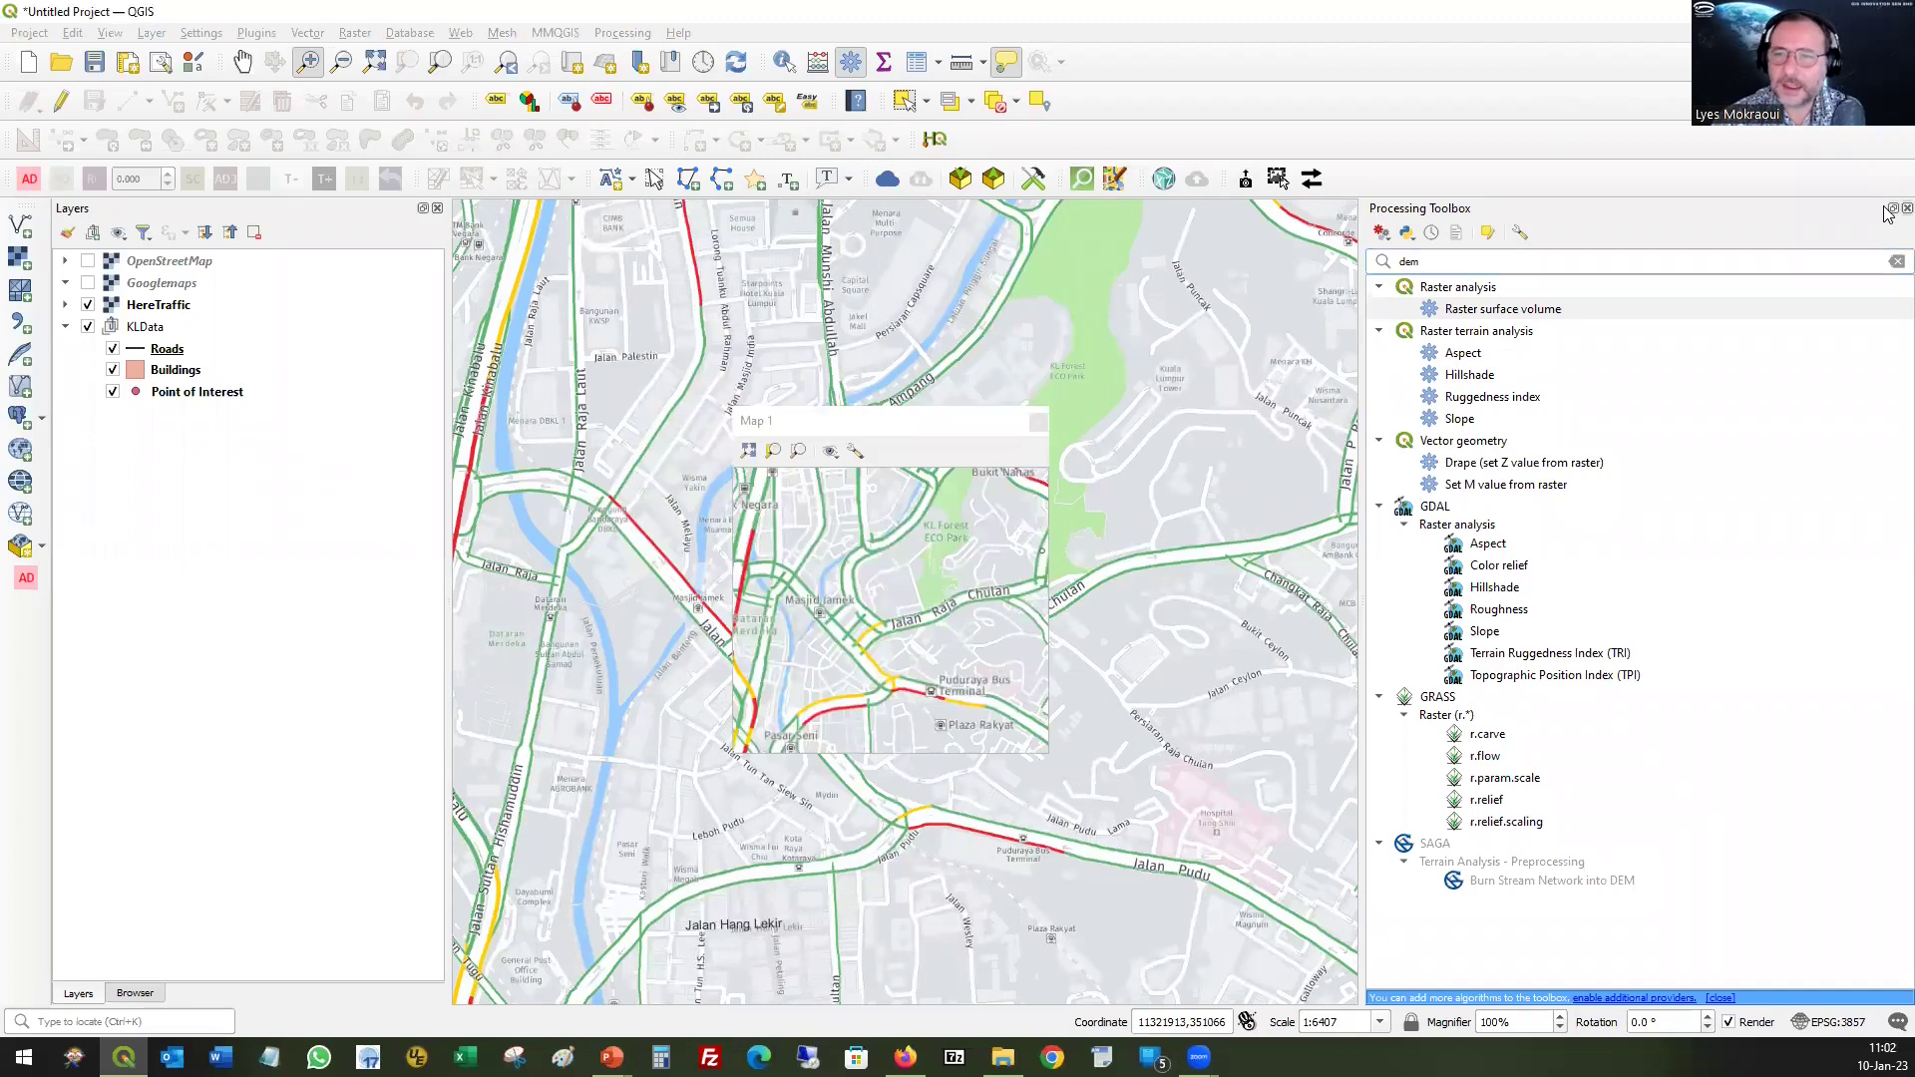
{"action": "left_click", "coordinate": [928, 440]}
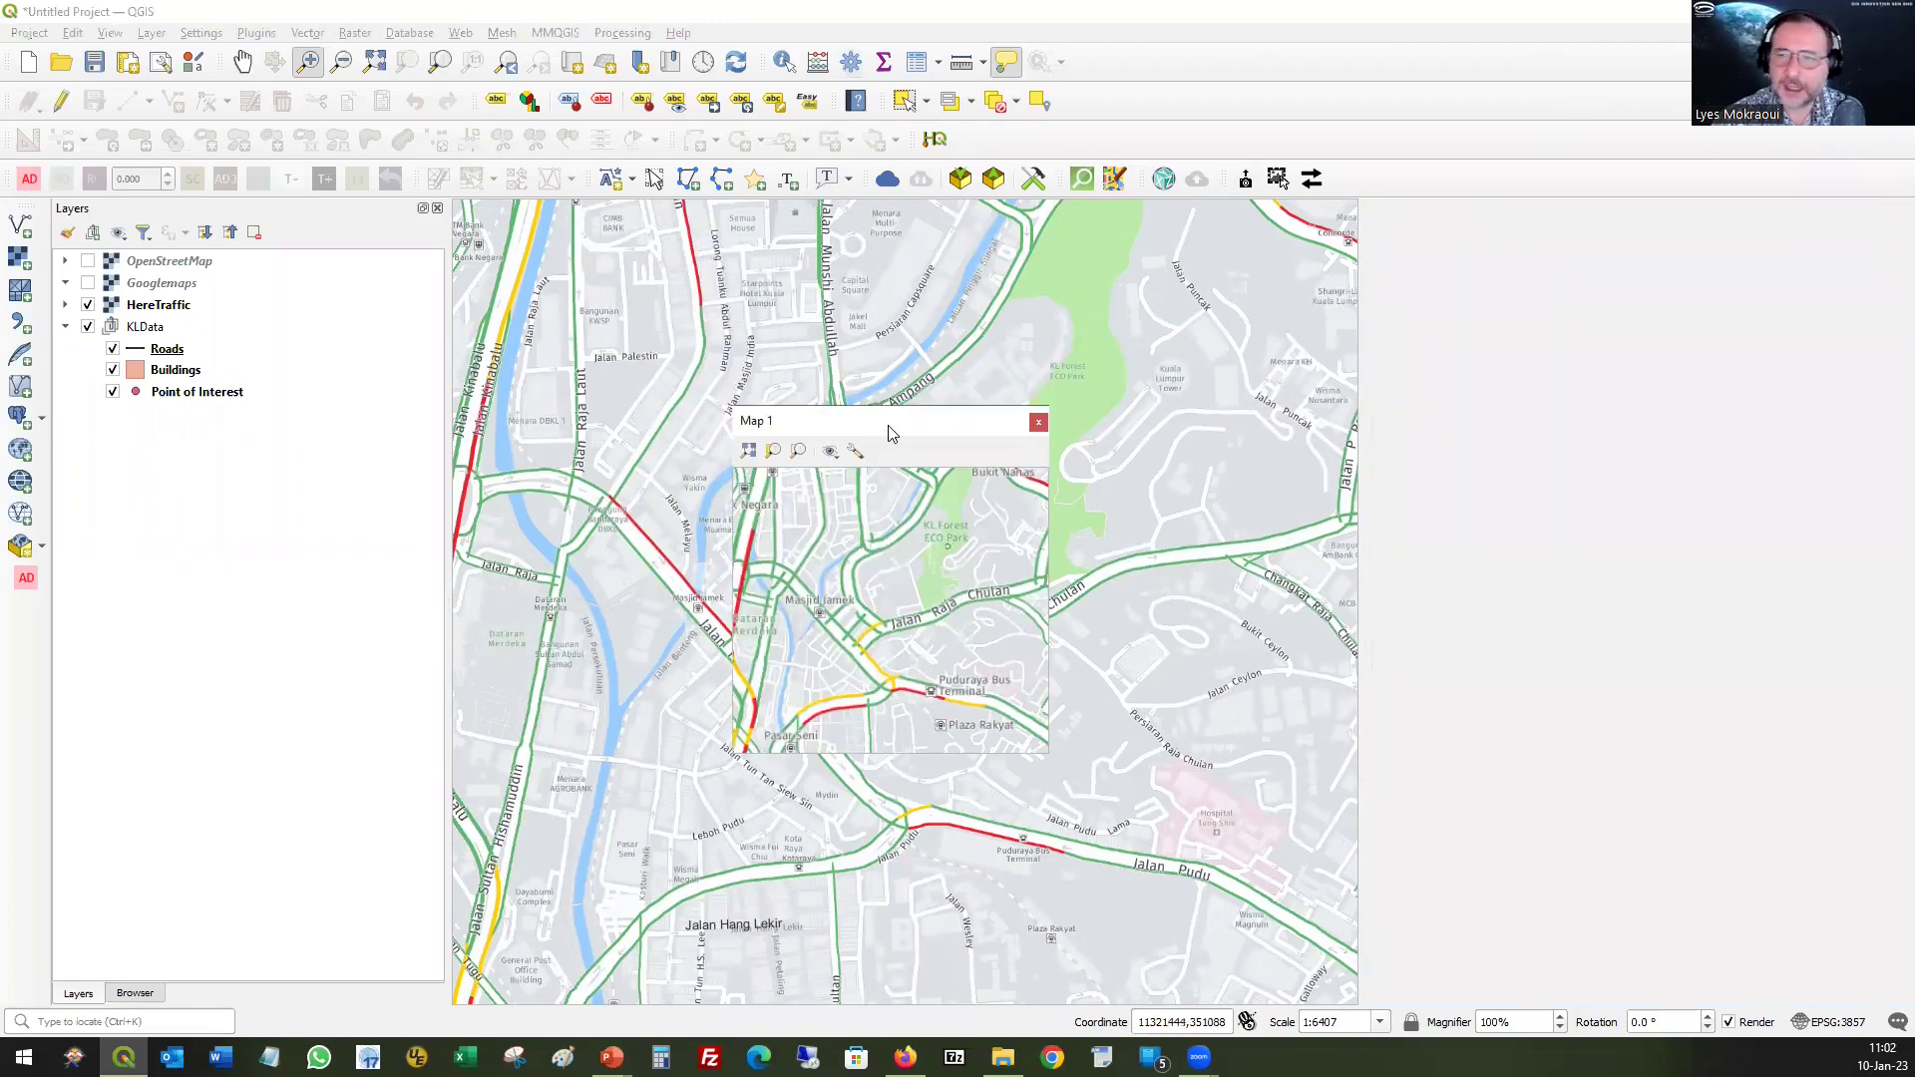
{"action": "left_click_drag", "start_coordinate": [890, 433], "coordinate": [1490, 231]}
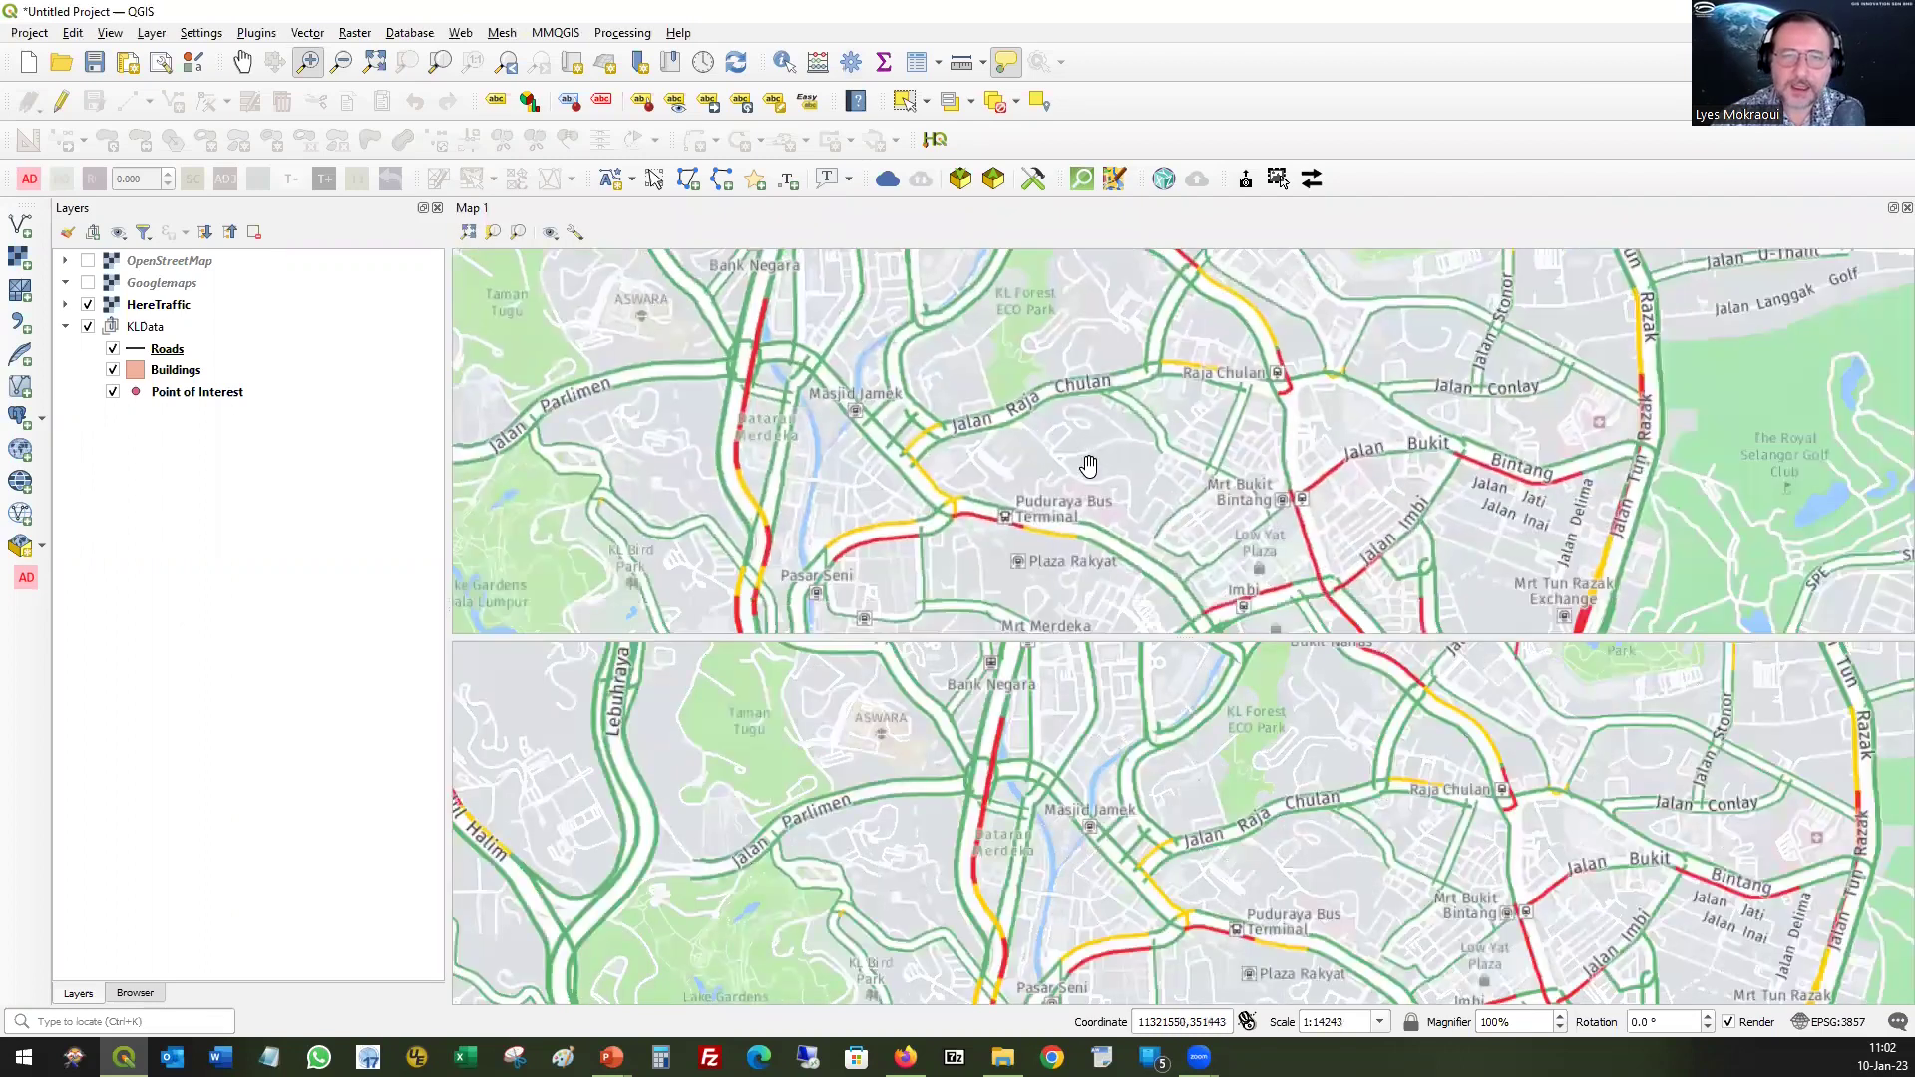
- Synchronize the new map view's center with the main map and pan it eastward to check that both move together
{"action": "left_click", "coordinate": [574, 234]}
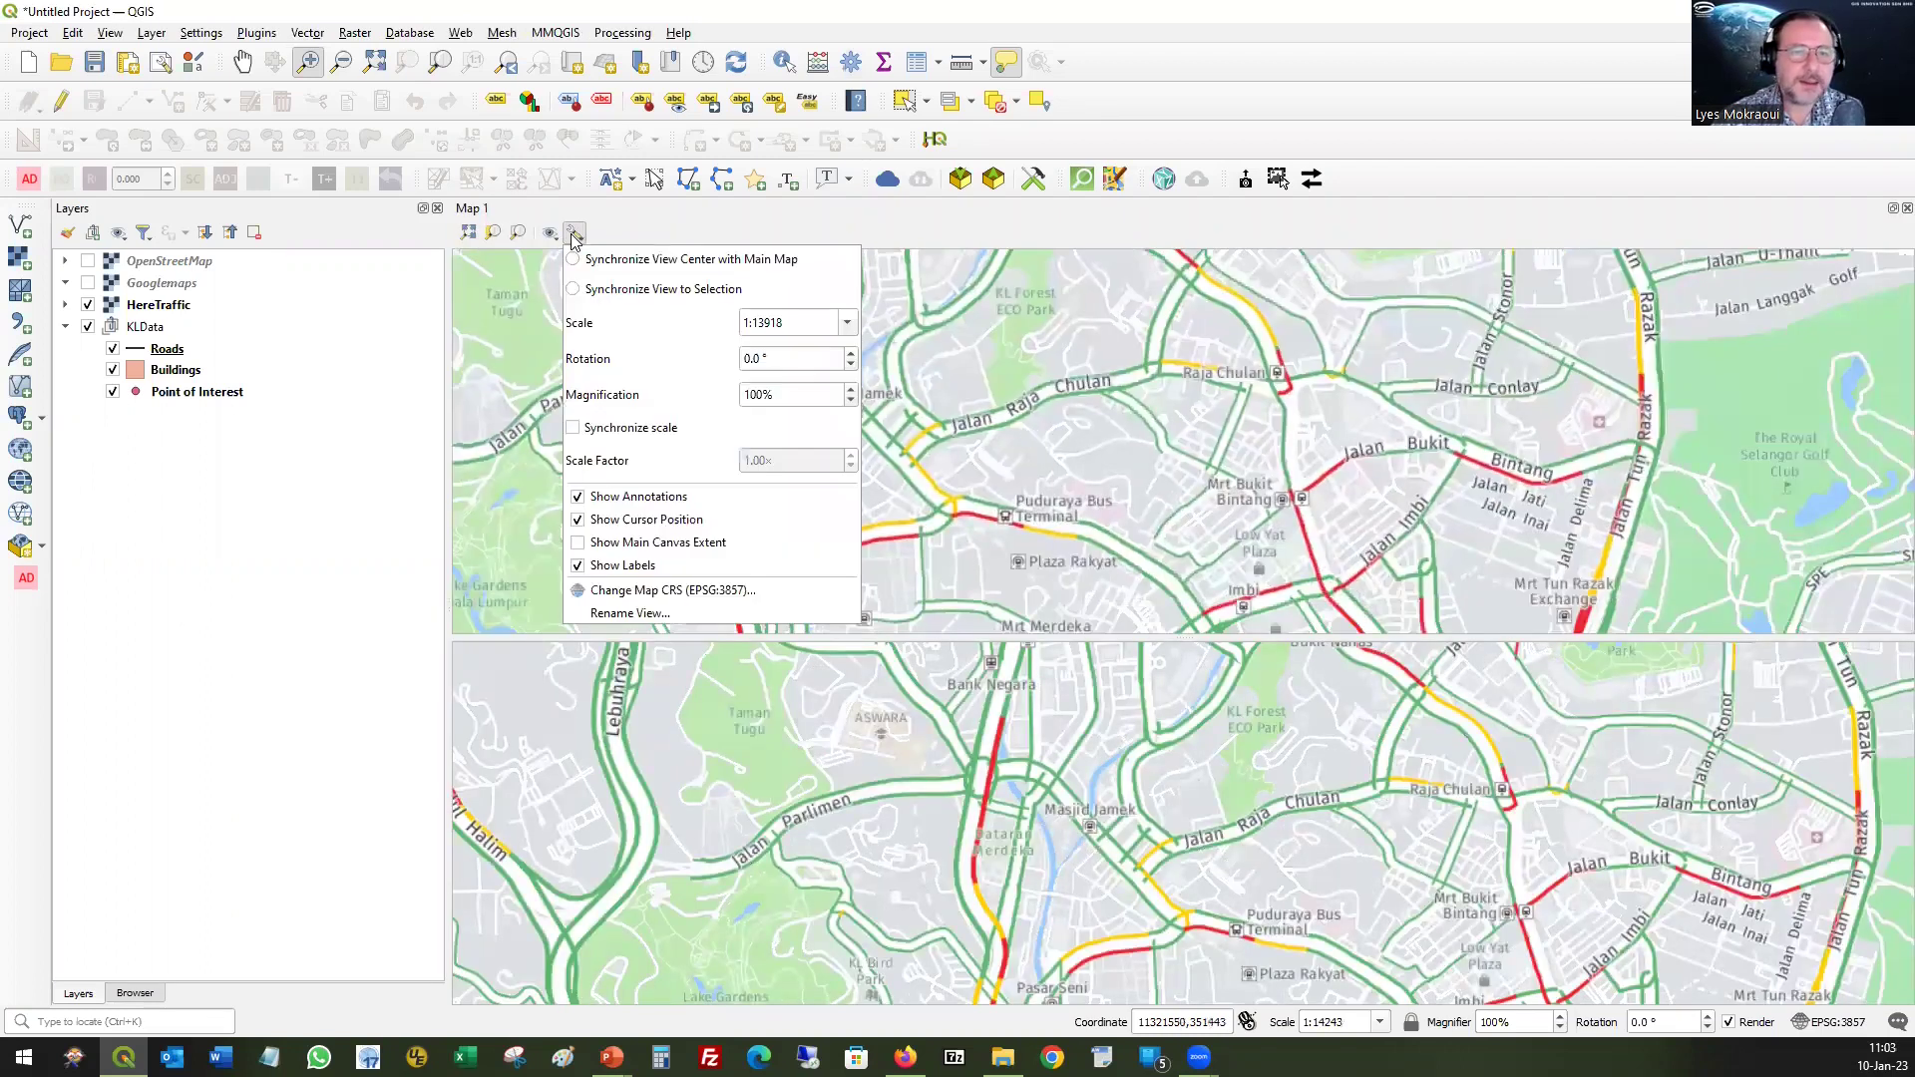
{"action": "left_click", "coordinate": [573, 261]}
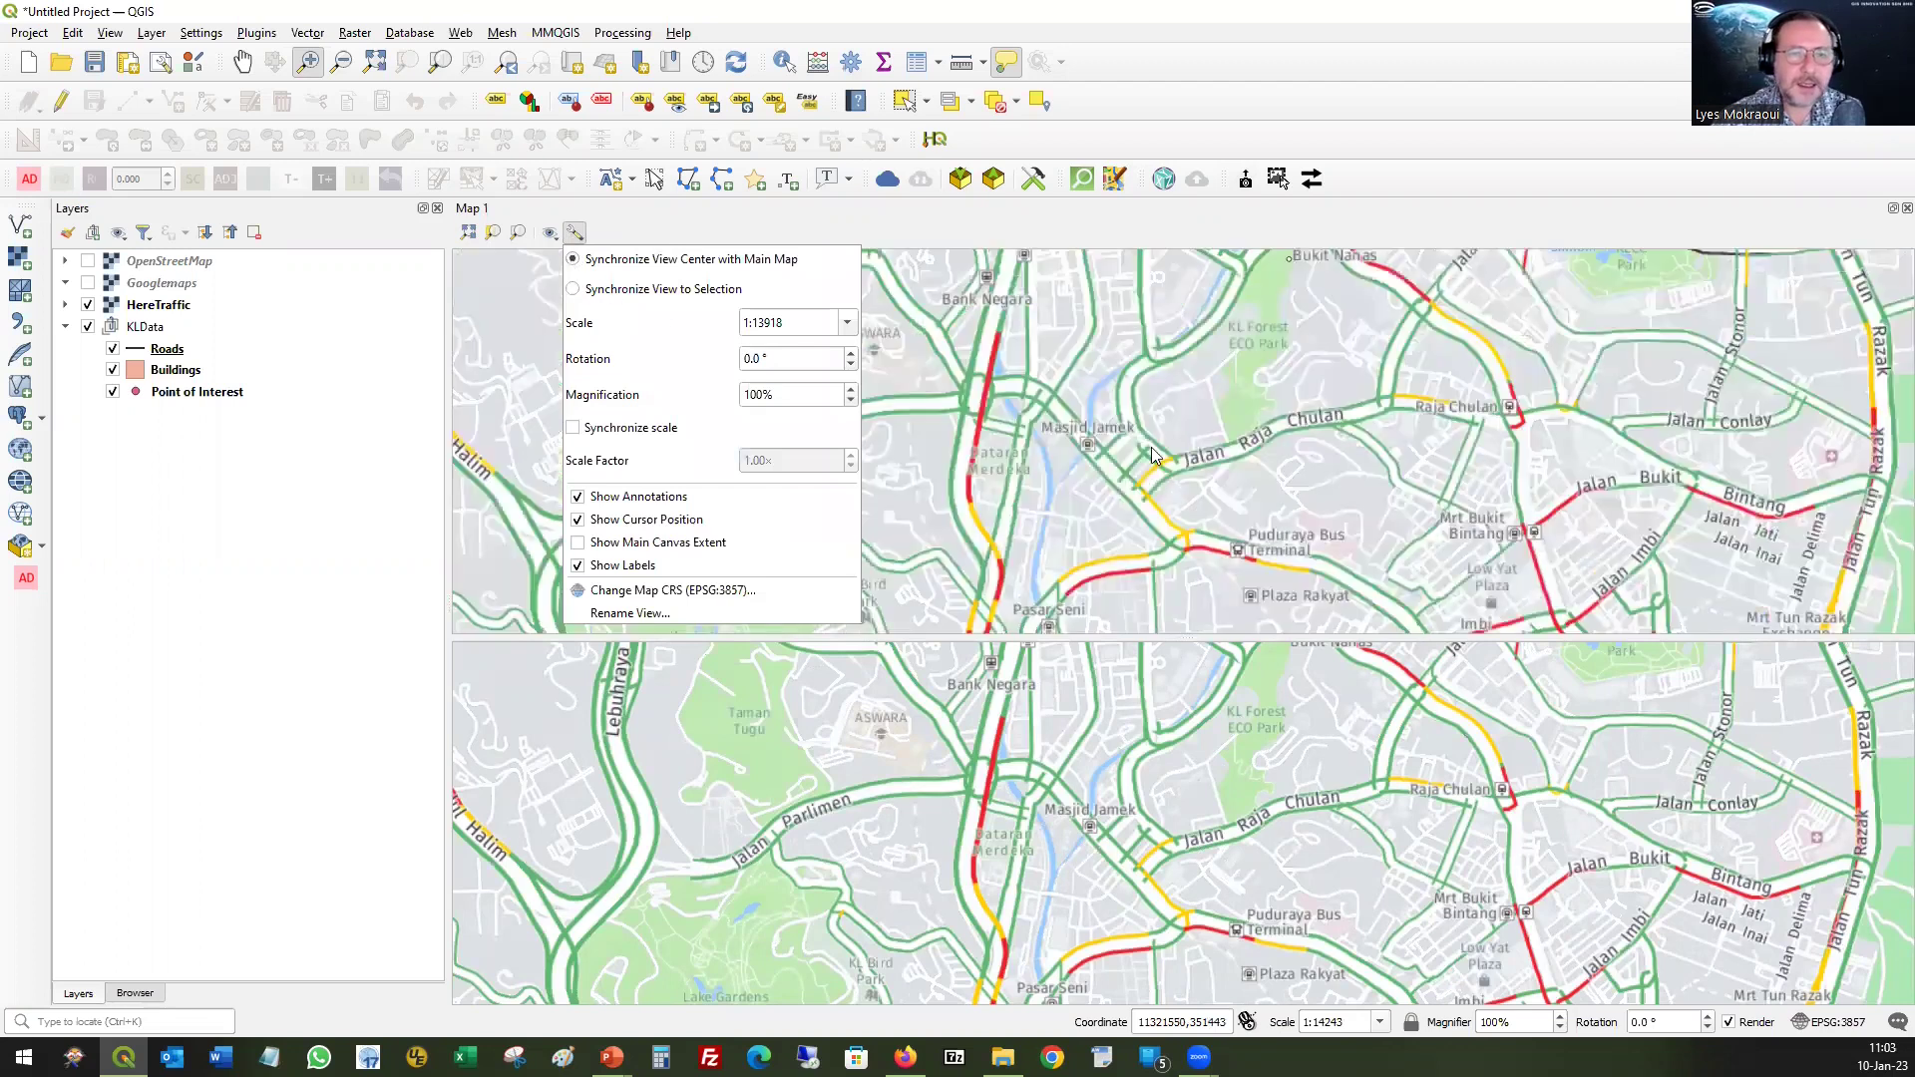
{"action": "left_click", "coordinate": [1155, 451]}
{"action": "left_click_drag", "start_coordinate": [1218, 449], "coordinate": [1025, 440]}
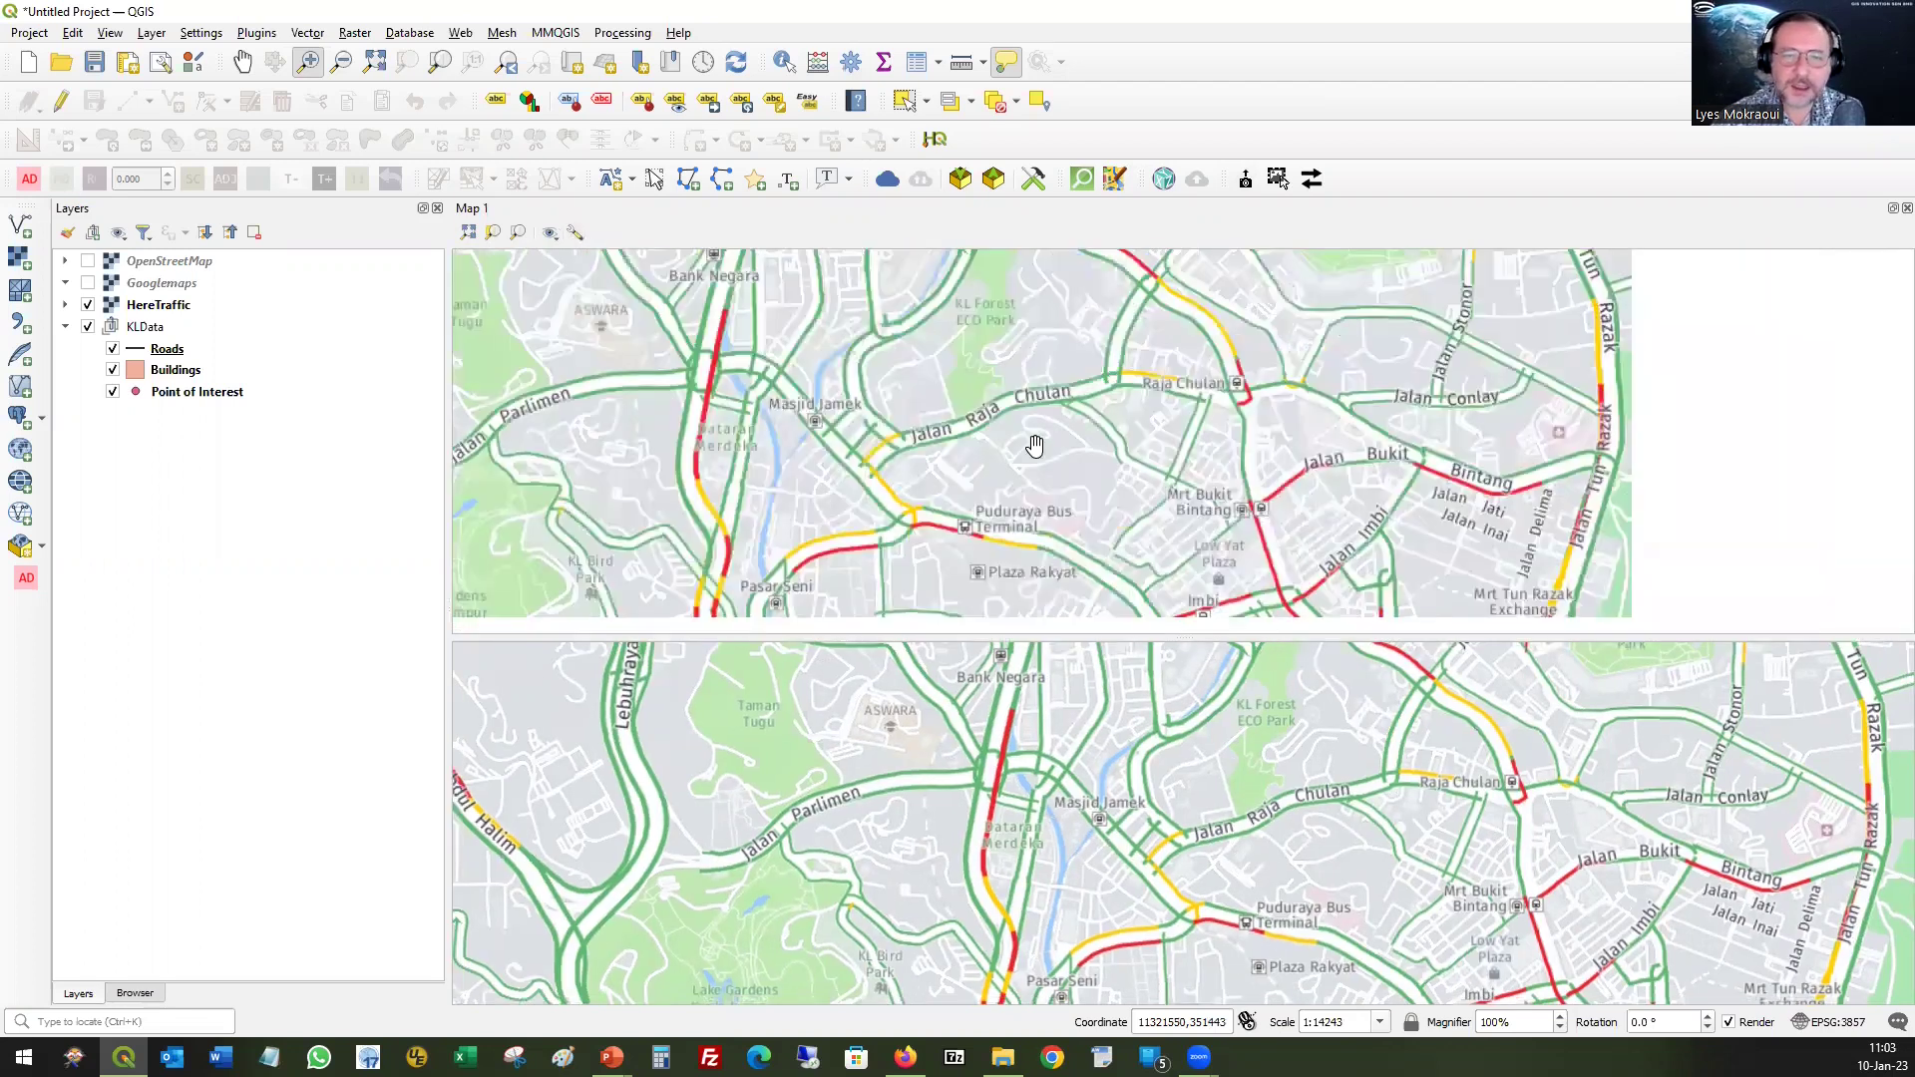
{"action": "left_click_drag", "start_coordinate": [1716, 439], "coordinate": [1227, 432]}
{"action": "left_click_drag", "start_coordinate": [1440, 431], "coordinate": [938, 448]}
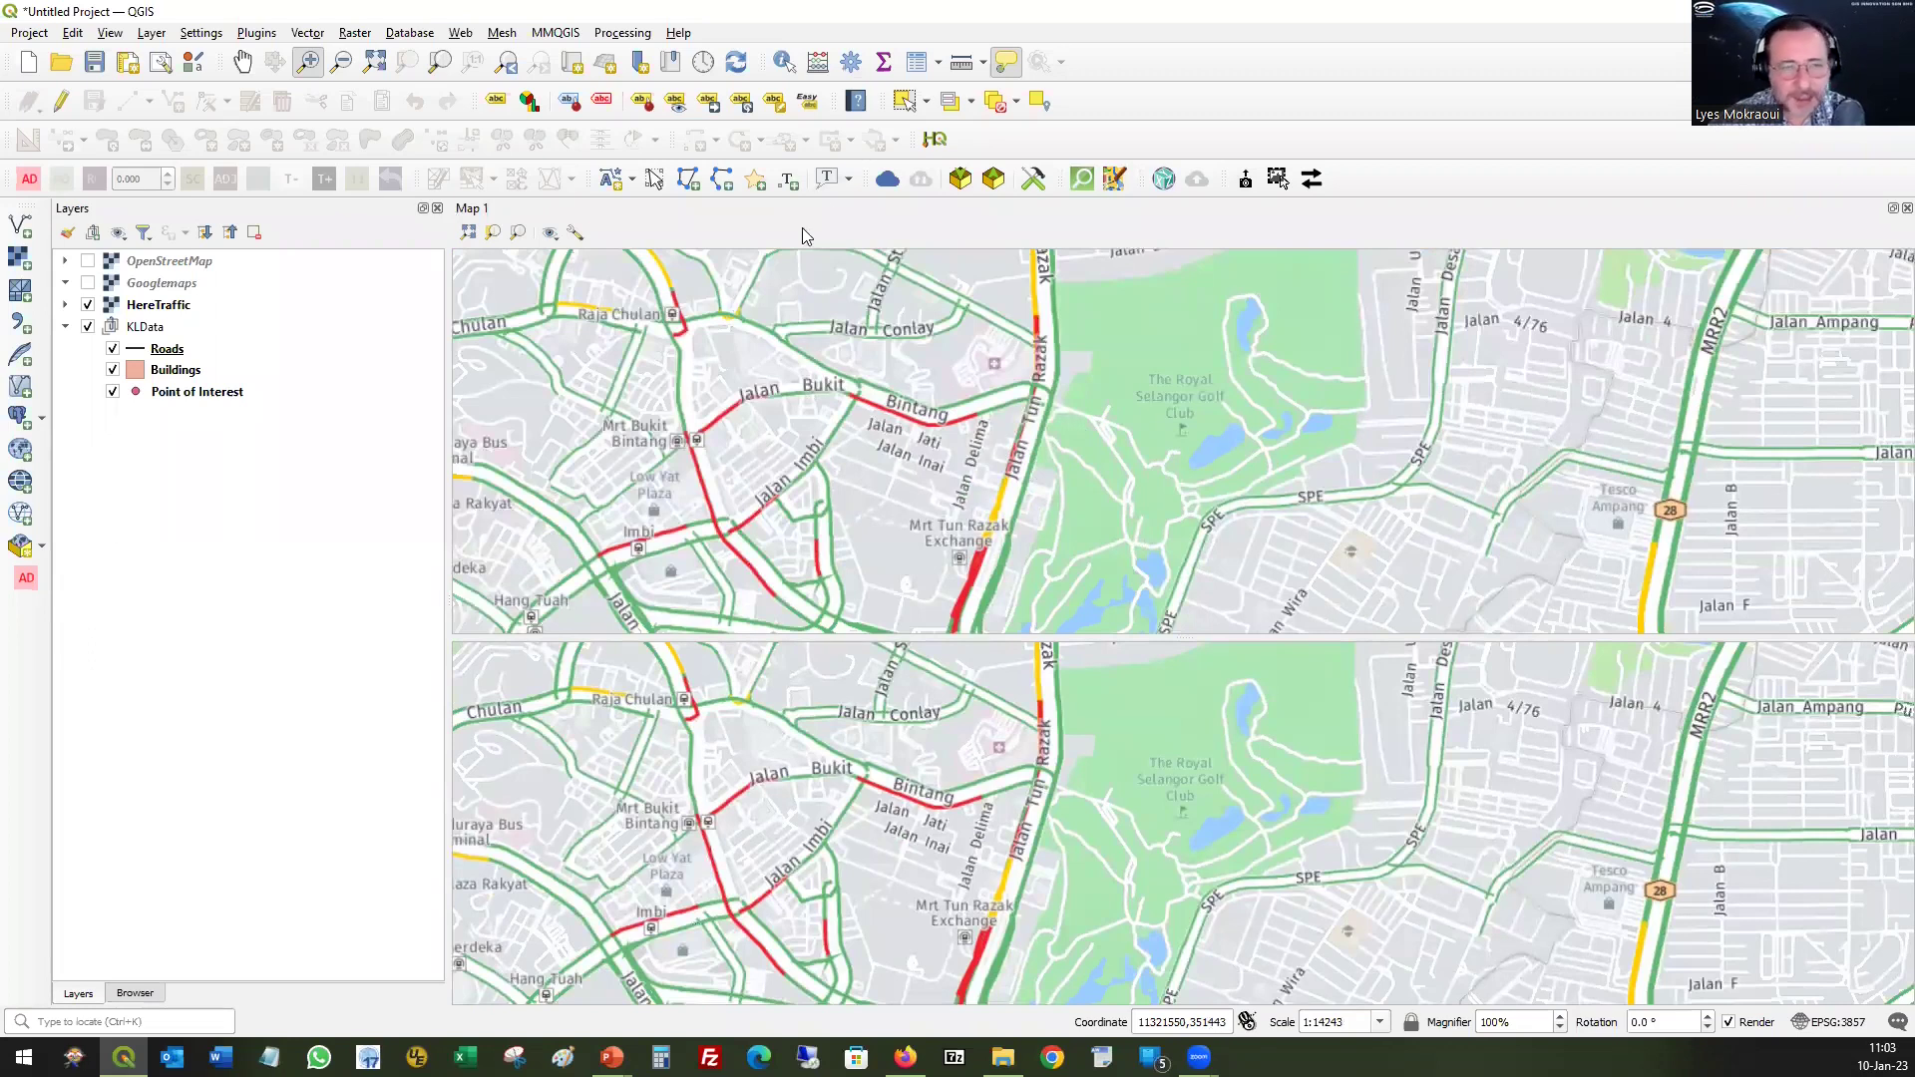
- Reopen the Processing Toolbox beside the two map views and select the Roads layer
{"action": "left_click", "coordinate": [623, 36]}
{"action": "left_click", "coordinate": [638, 55]}
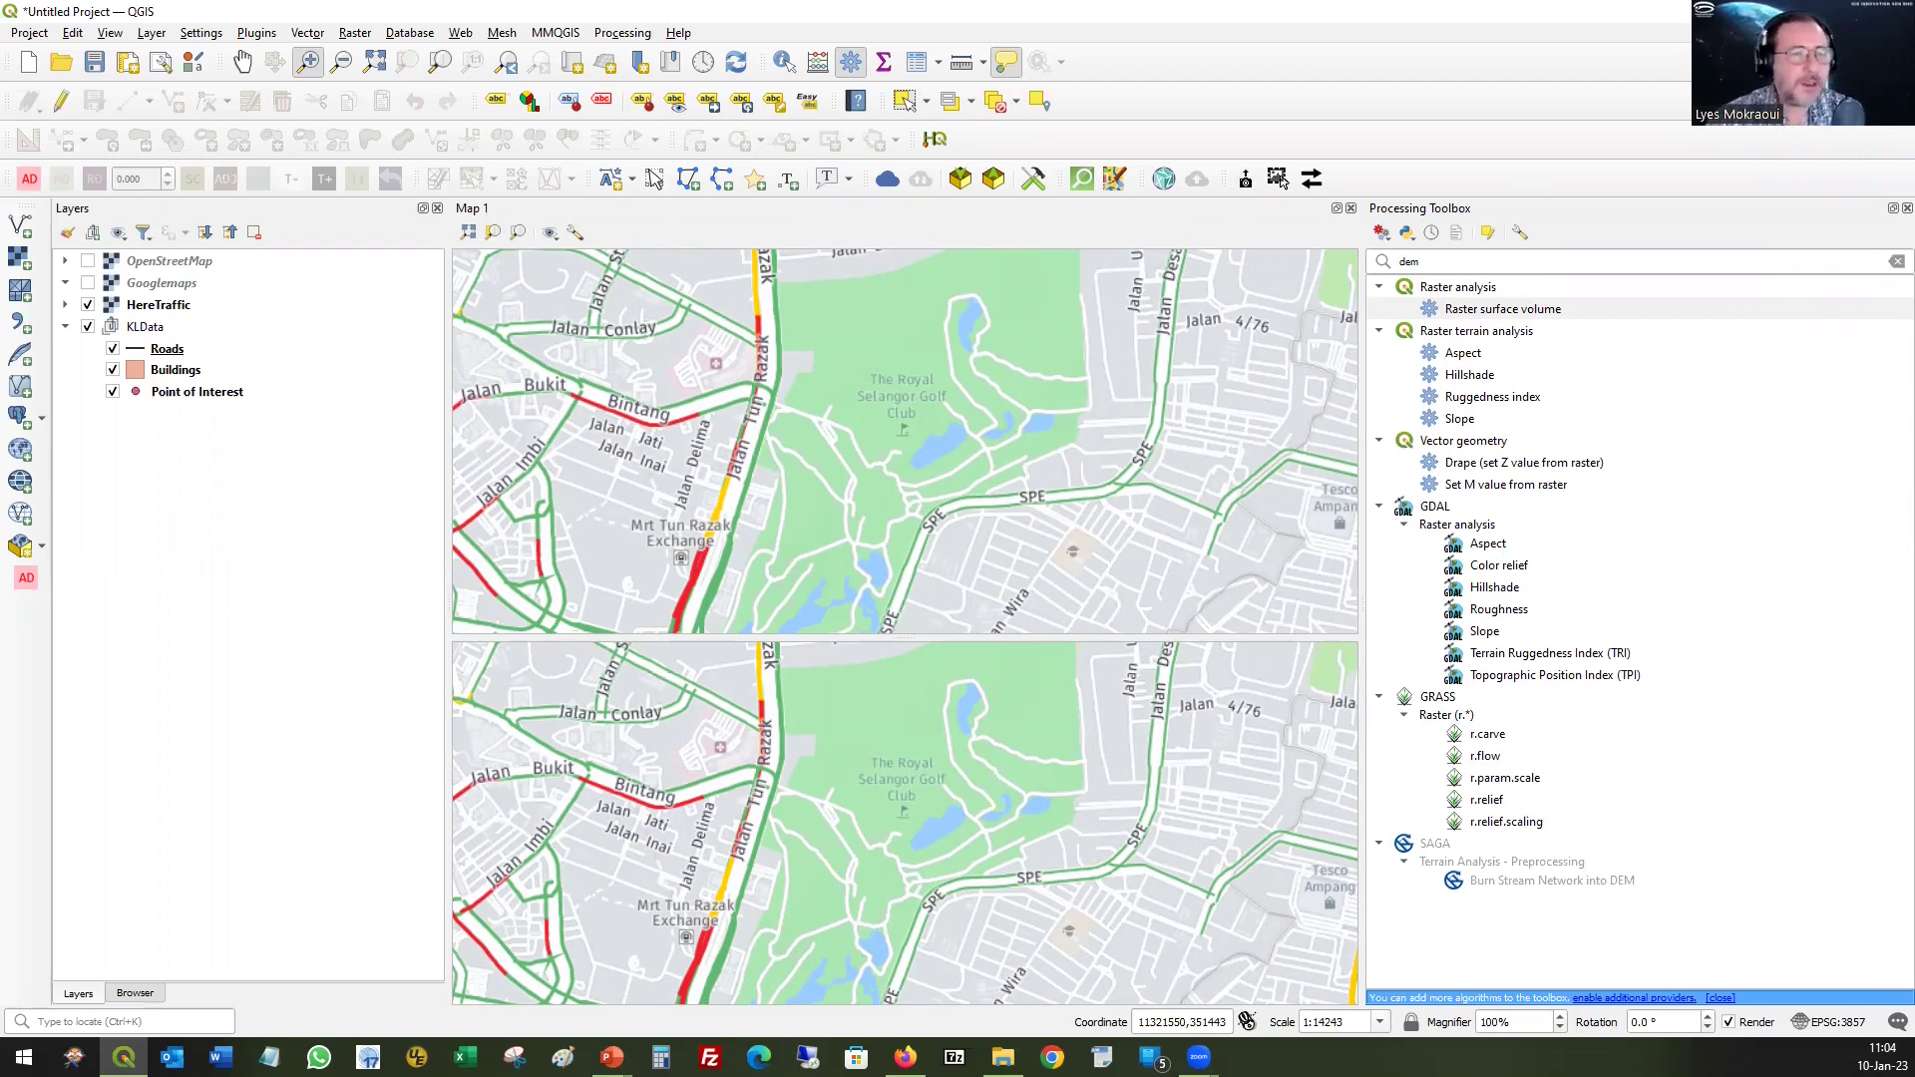
{"action": "left_click", "coordinate": [162, 353]}
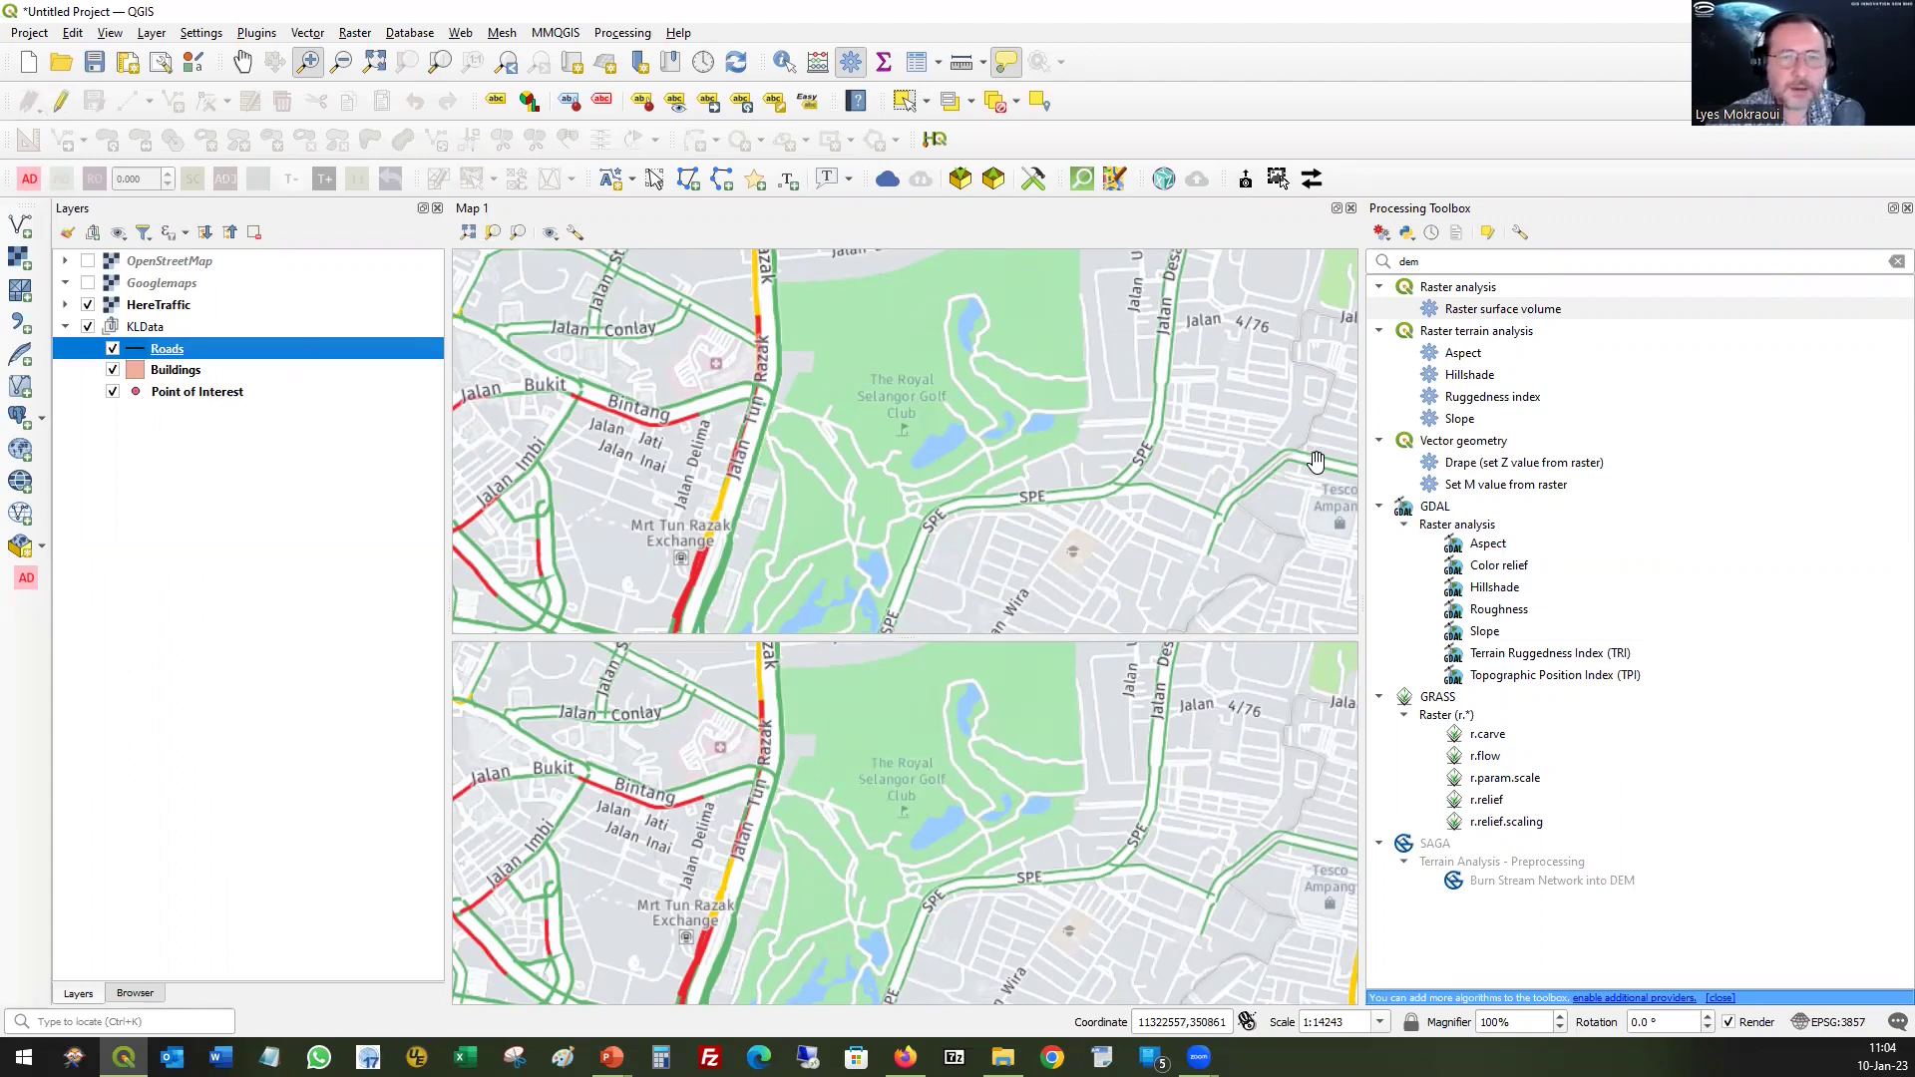
- Close the docked Map 1 view and the Processing Toolbox so only the main map remains
{"action": "left_click_drag", "start_coordinate": [1166, 429], "coordinate": [1221, 450]}
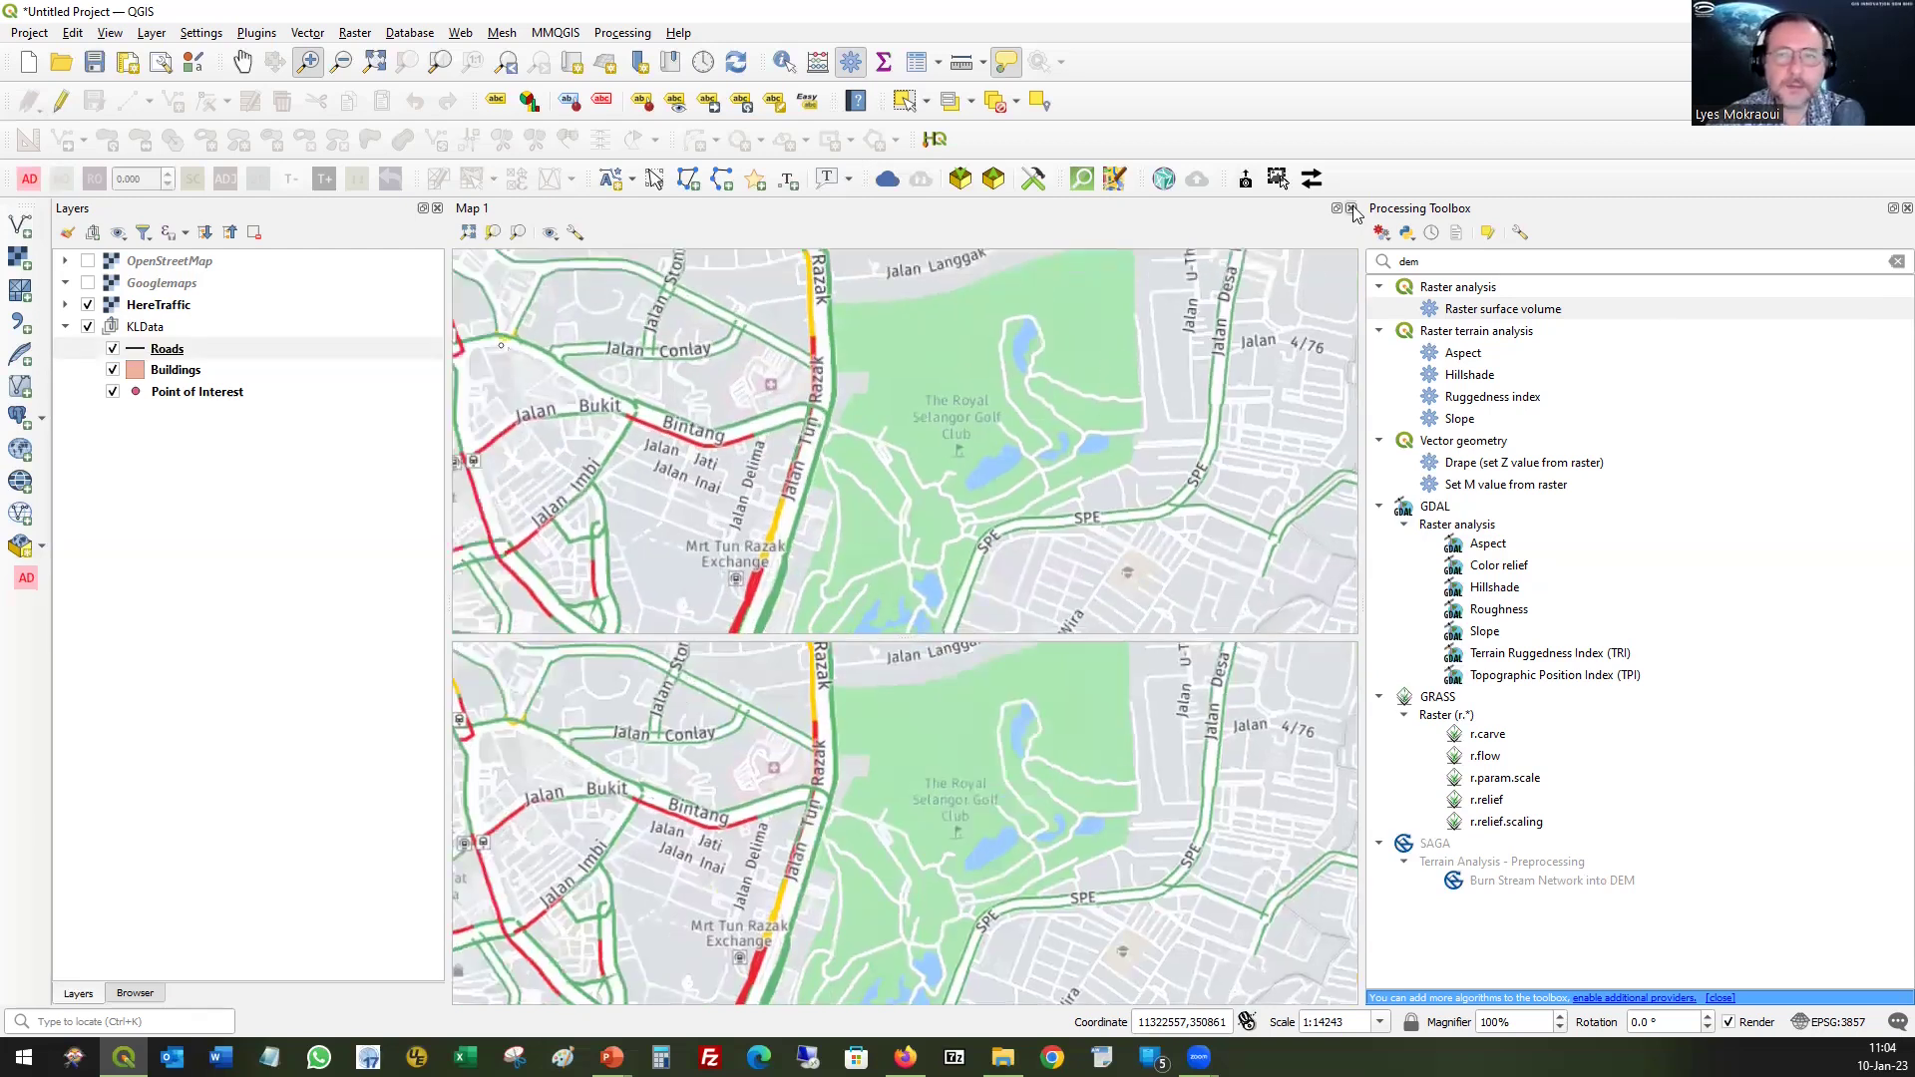
{"action": "left_click", "coordinate": [1352, 209]}
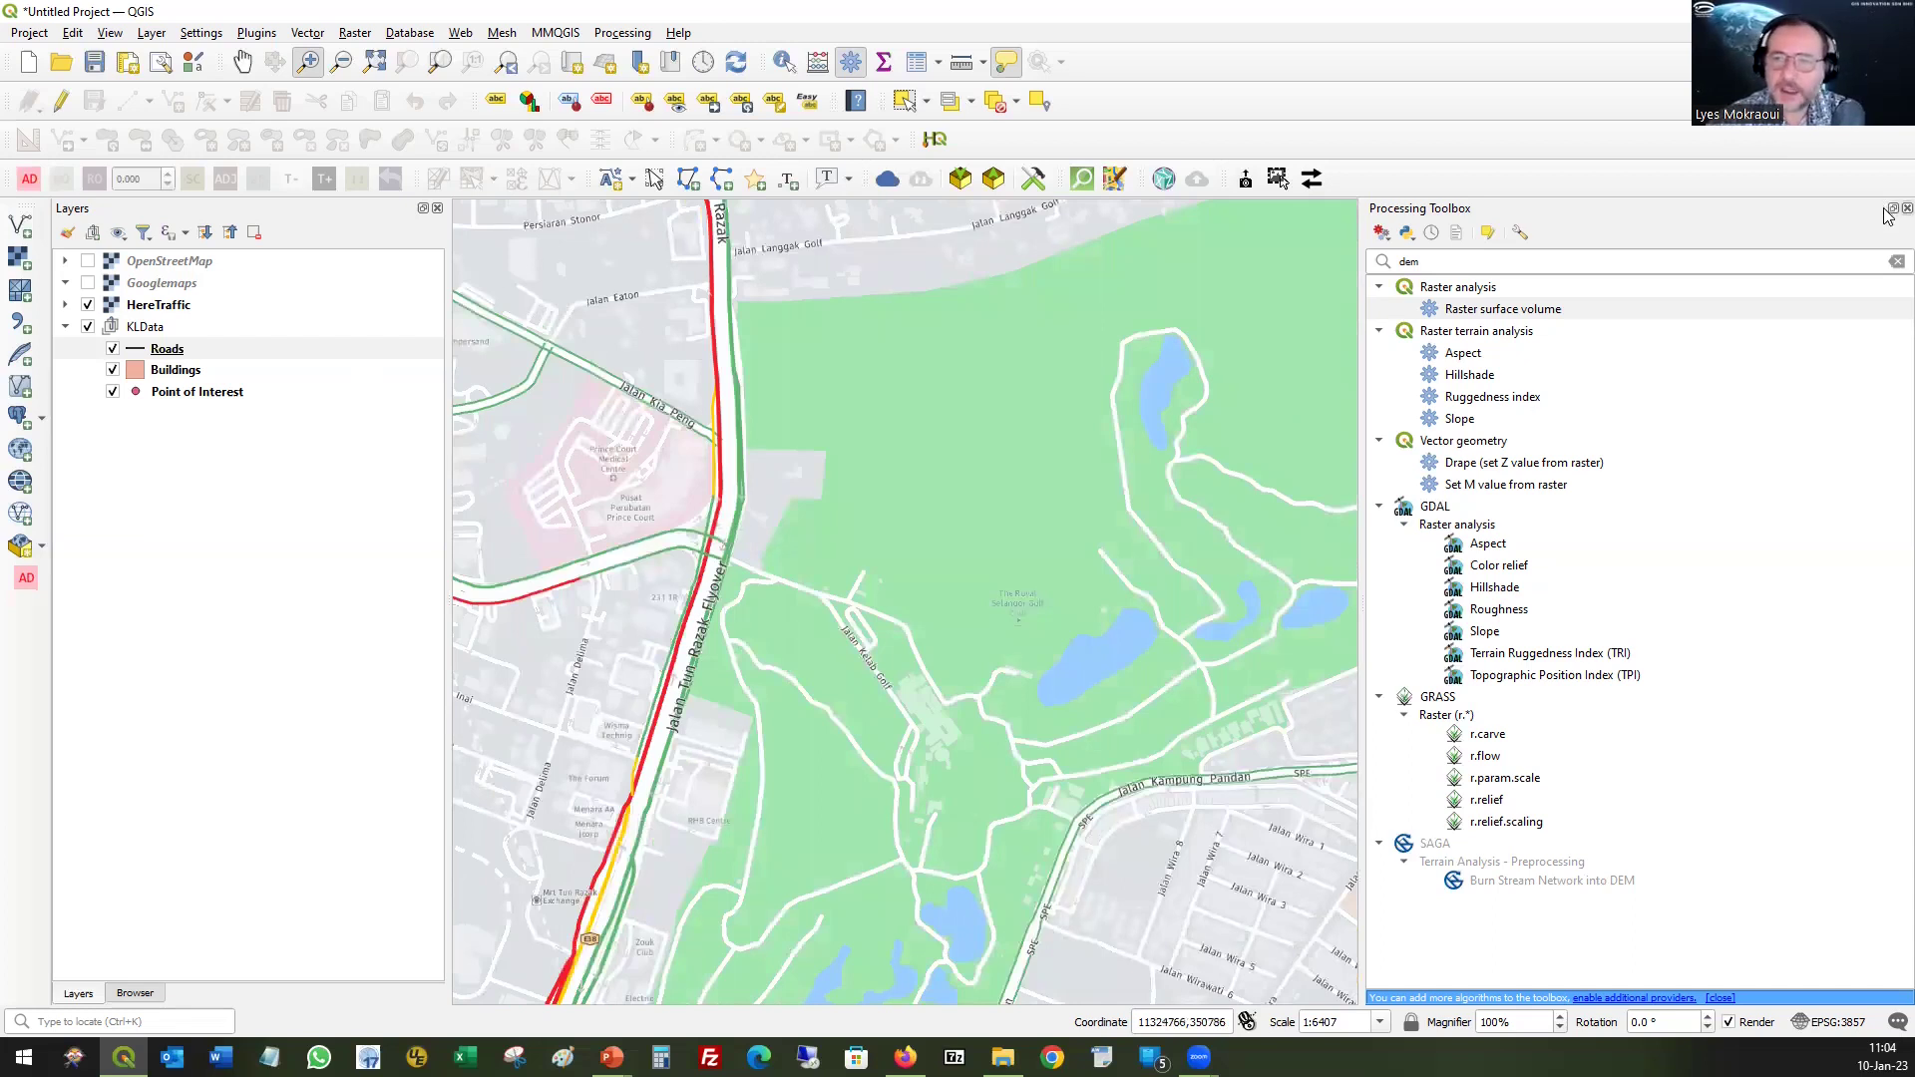
{"action": "key", "text": "ctrl+alt+t"}
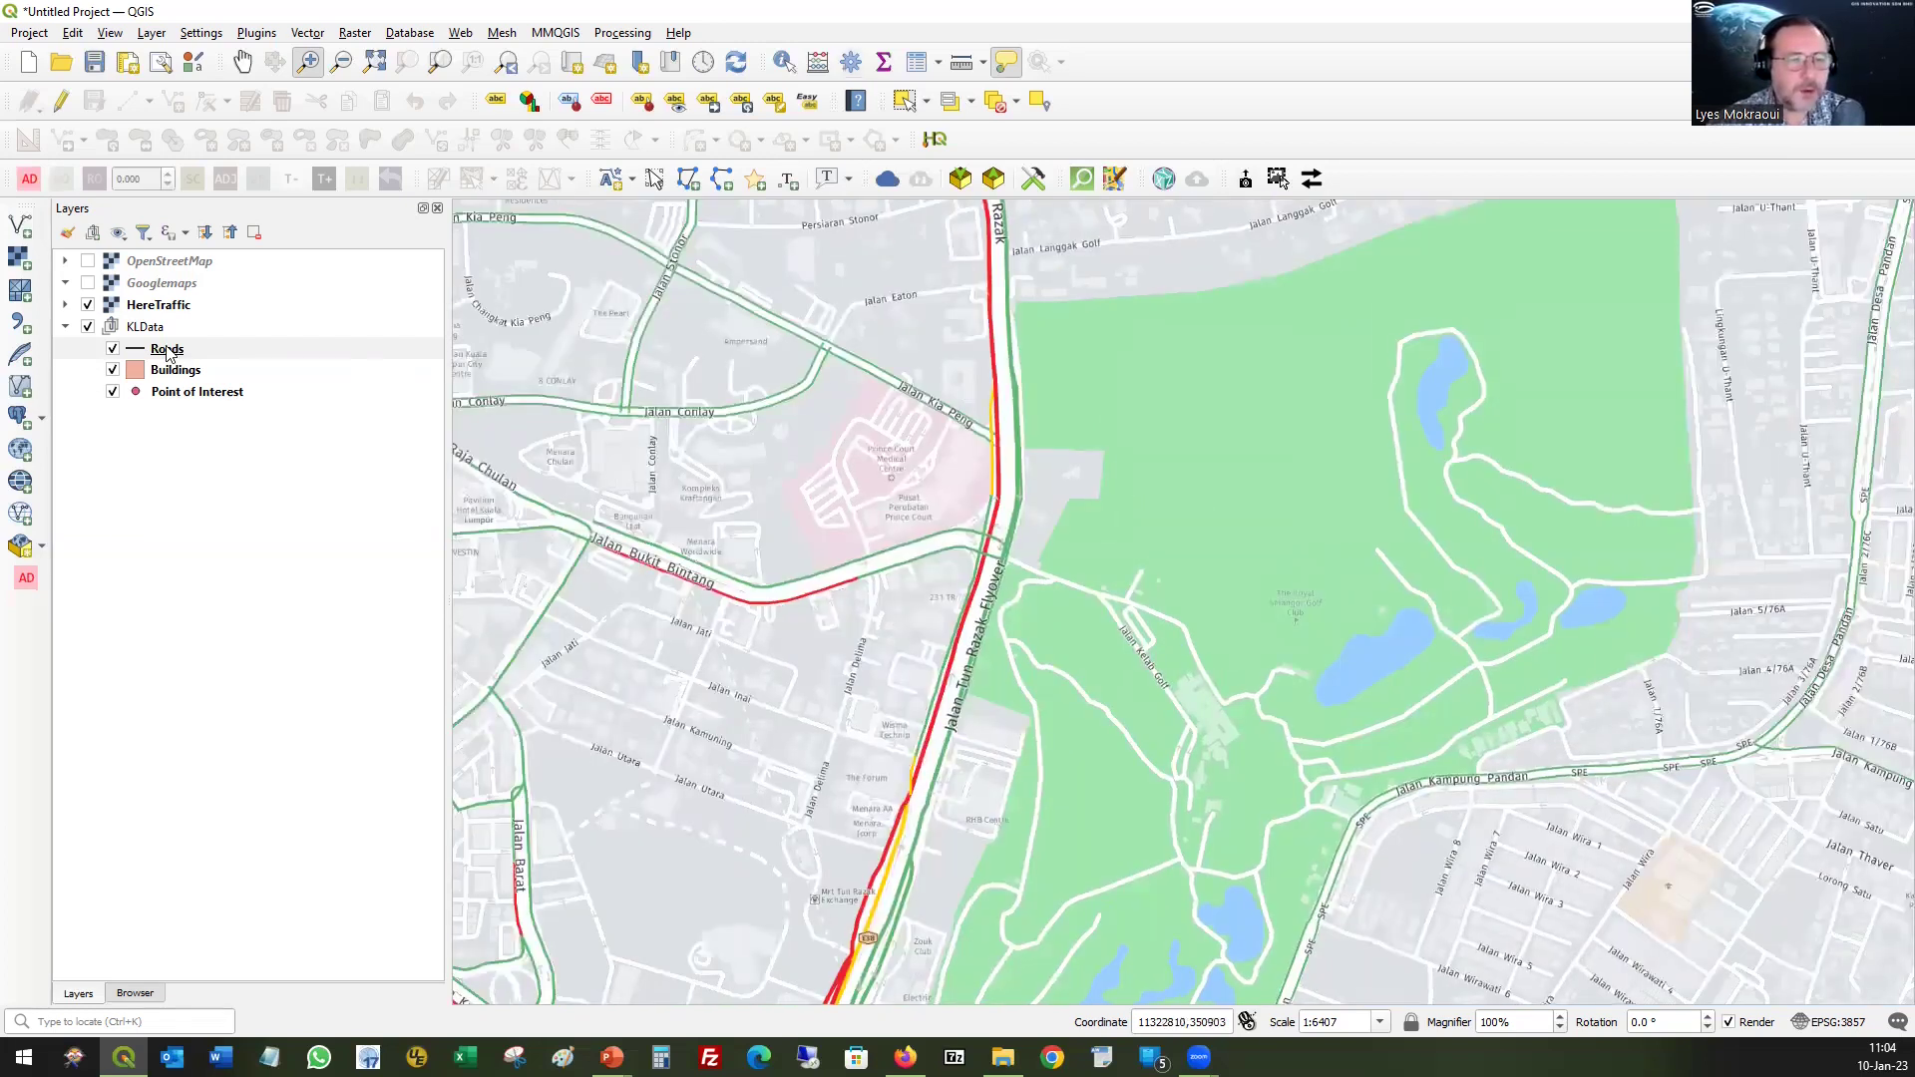
- Zoom the map to the Roads layer and hide the HereTraffic layer
{"action": "right_click", "coordinate": [166, 351]}
{"action": "left_click", "coordinate": [228, 362]}
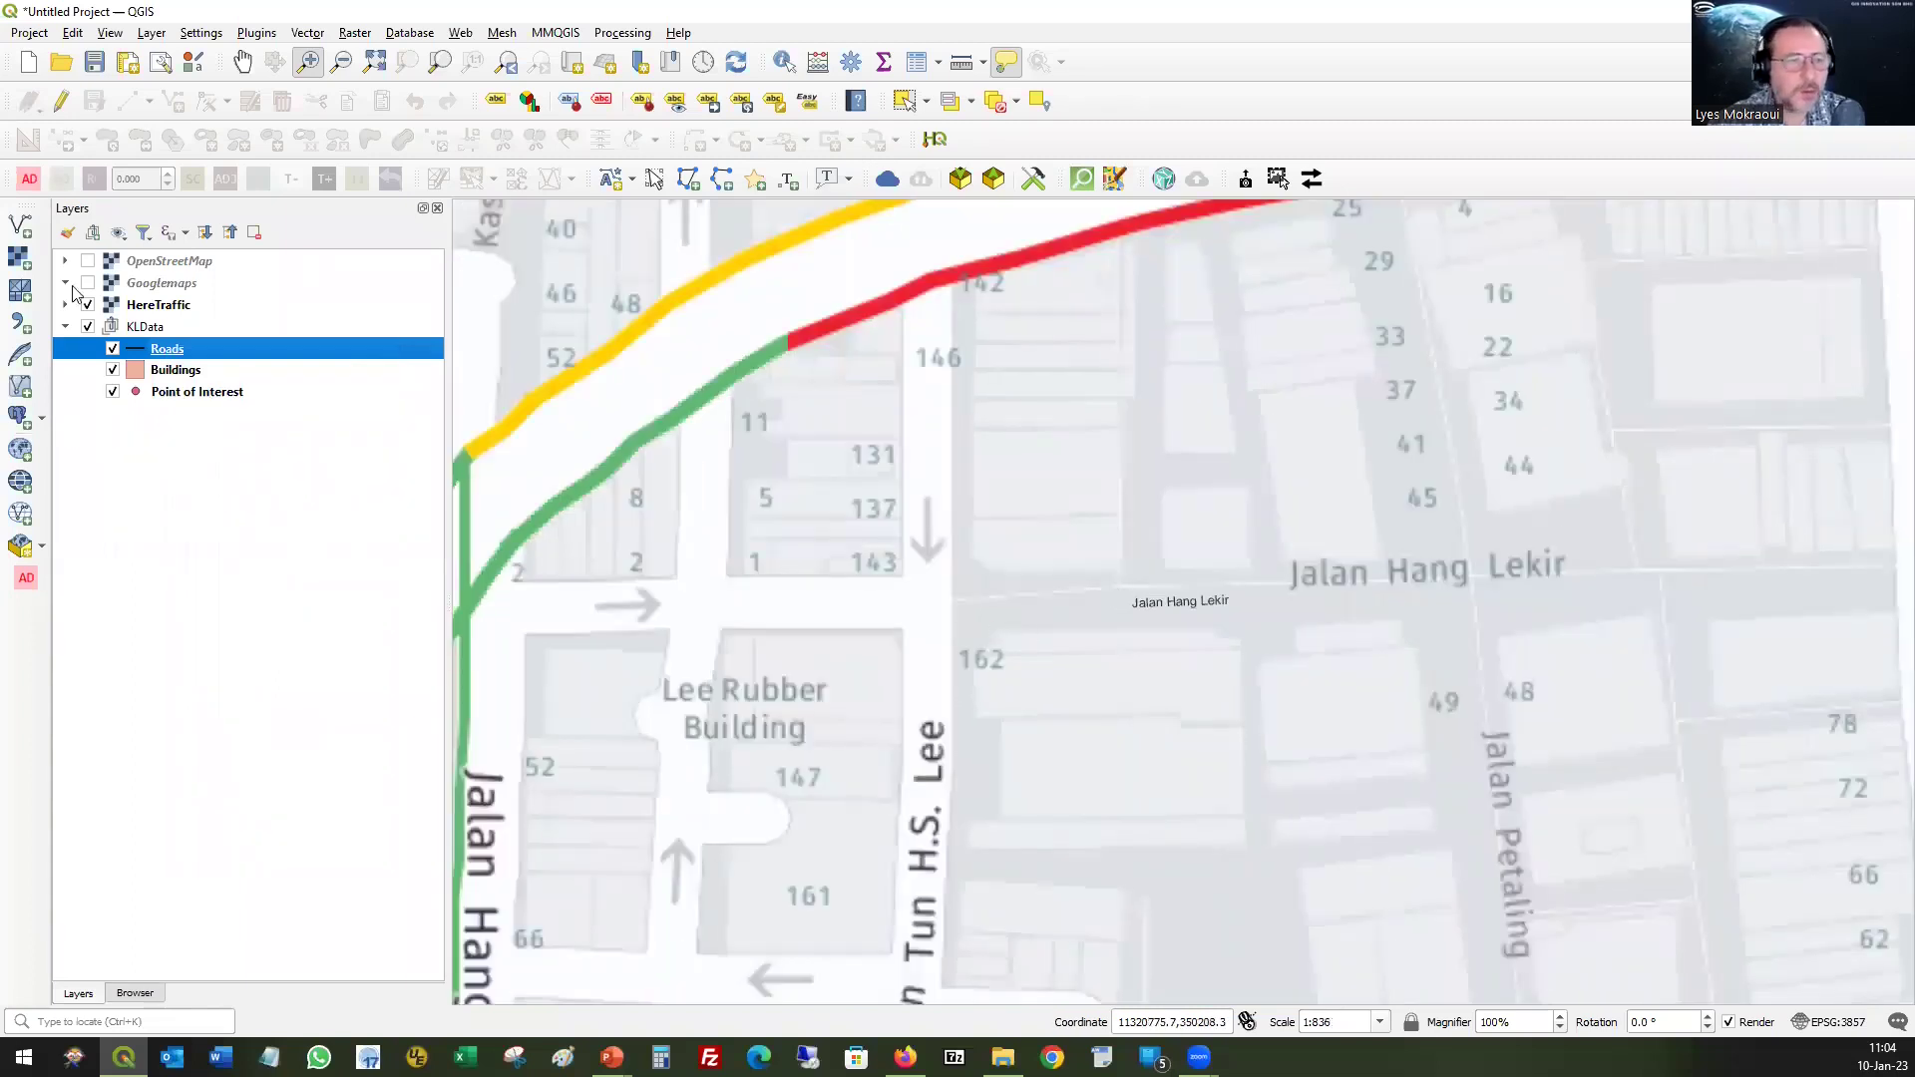
{"action": "left_click", "coordinate": [87, 306]}
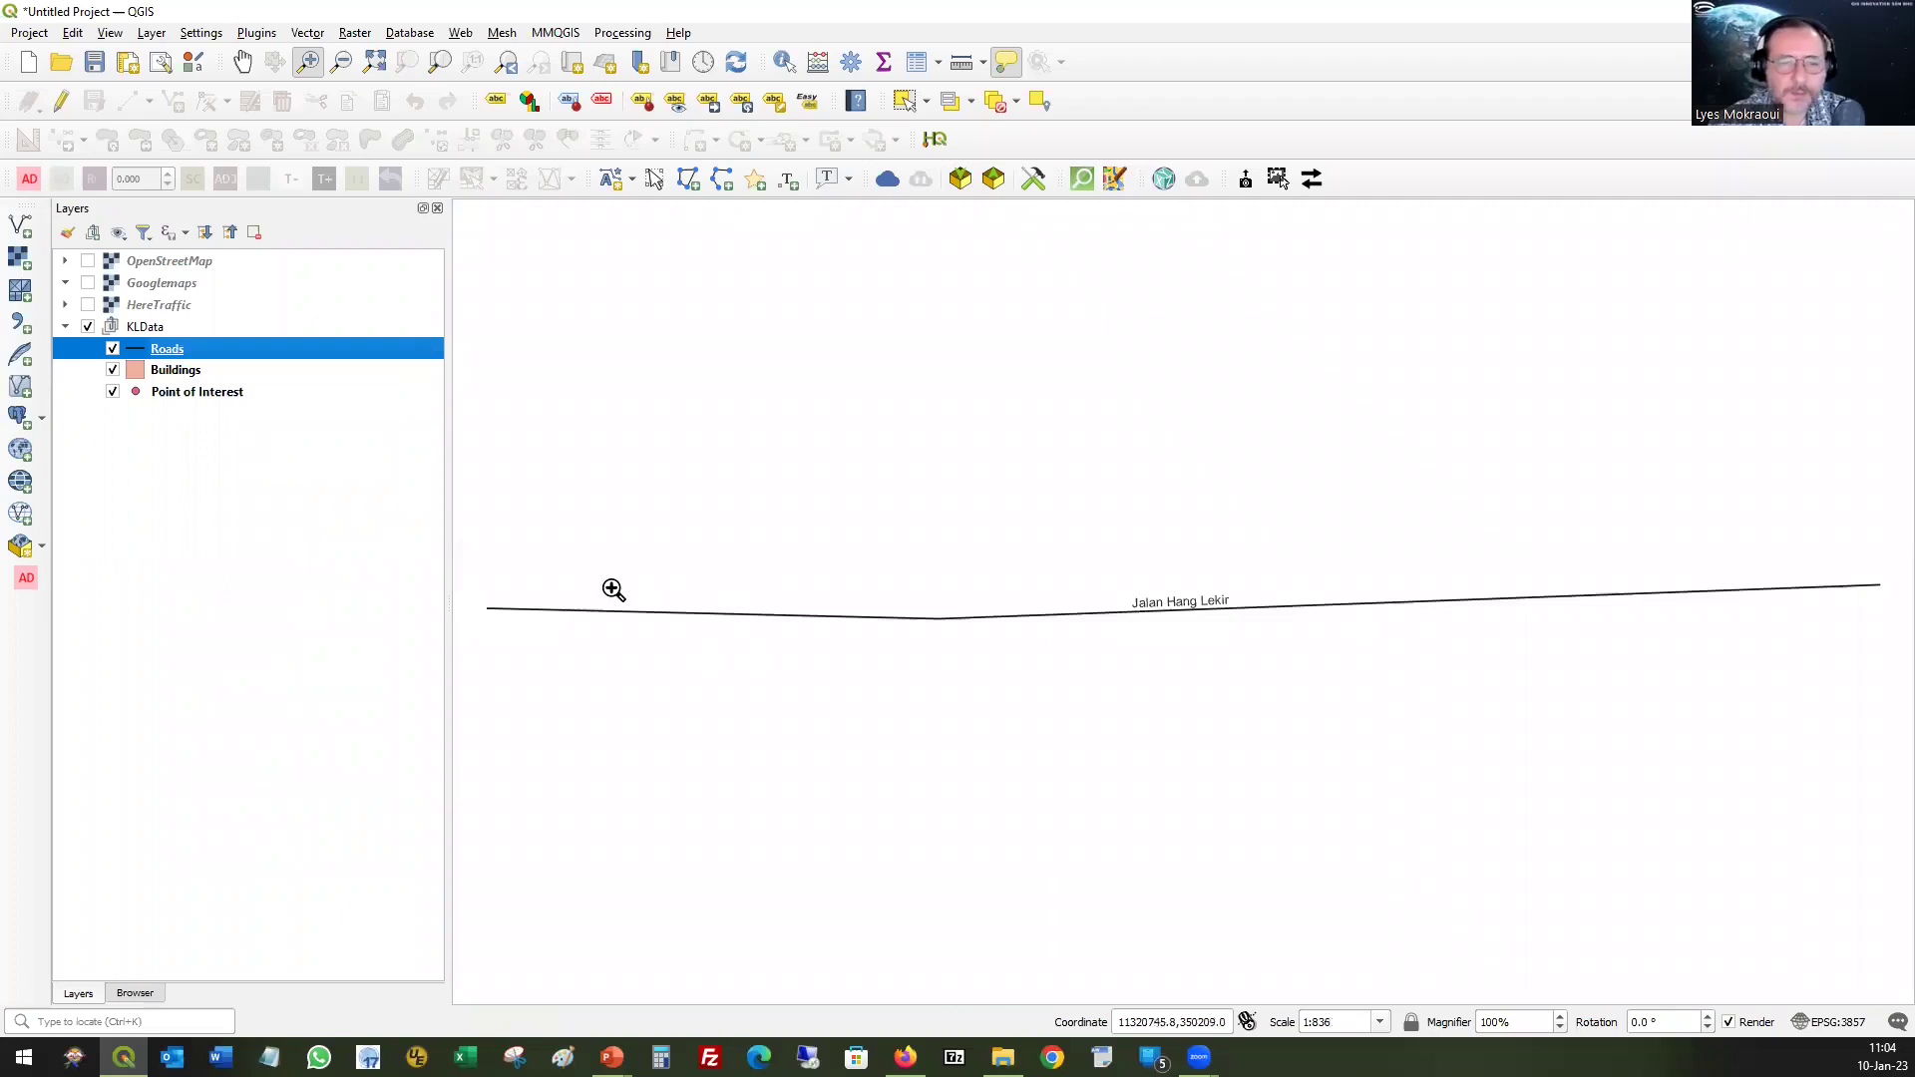
- Start editing the Roads layer and digitize an open hairpin-shaped line just north of the Jalan Hang Lekir road
{"action": "left_click", "coordinate": [61, 100]}
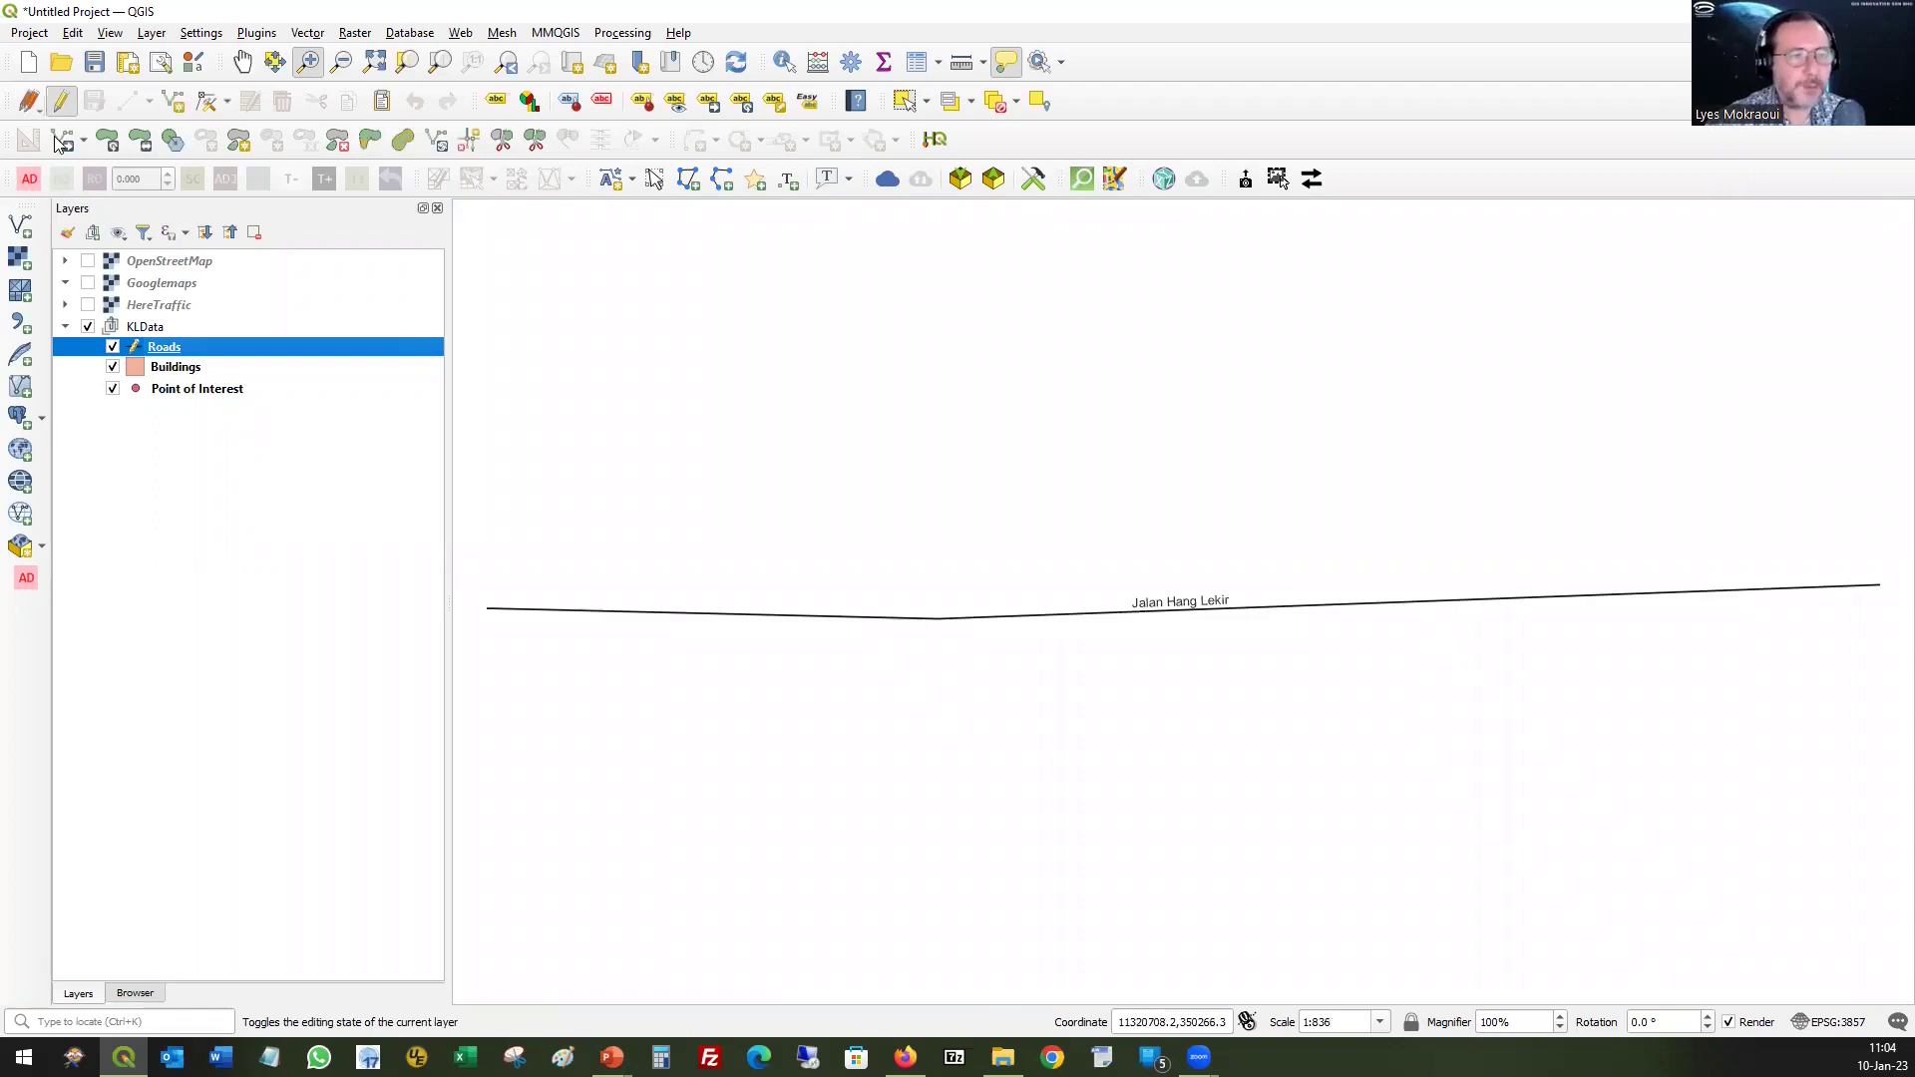
{"action": "left_click", "coordinate": [62, 141]}
{"action": "left_click", "coordinate": [792, 378]}
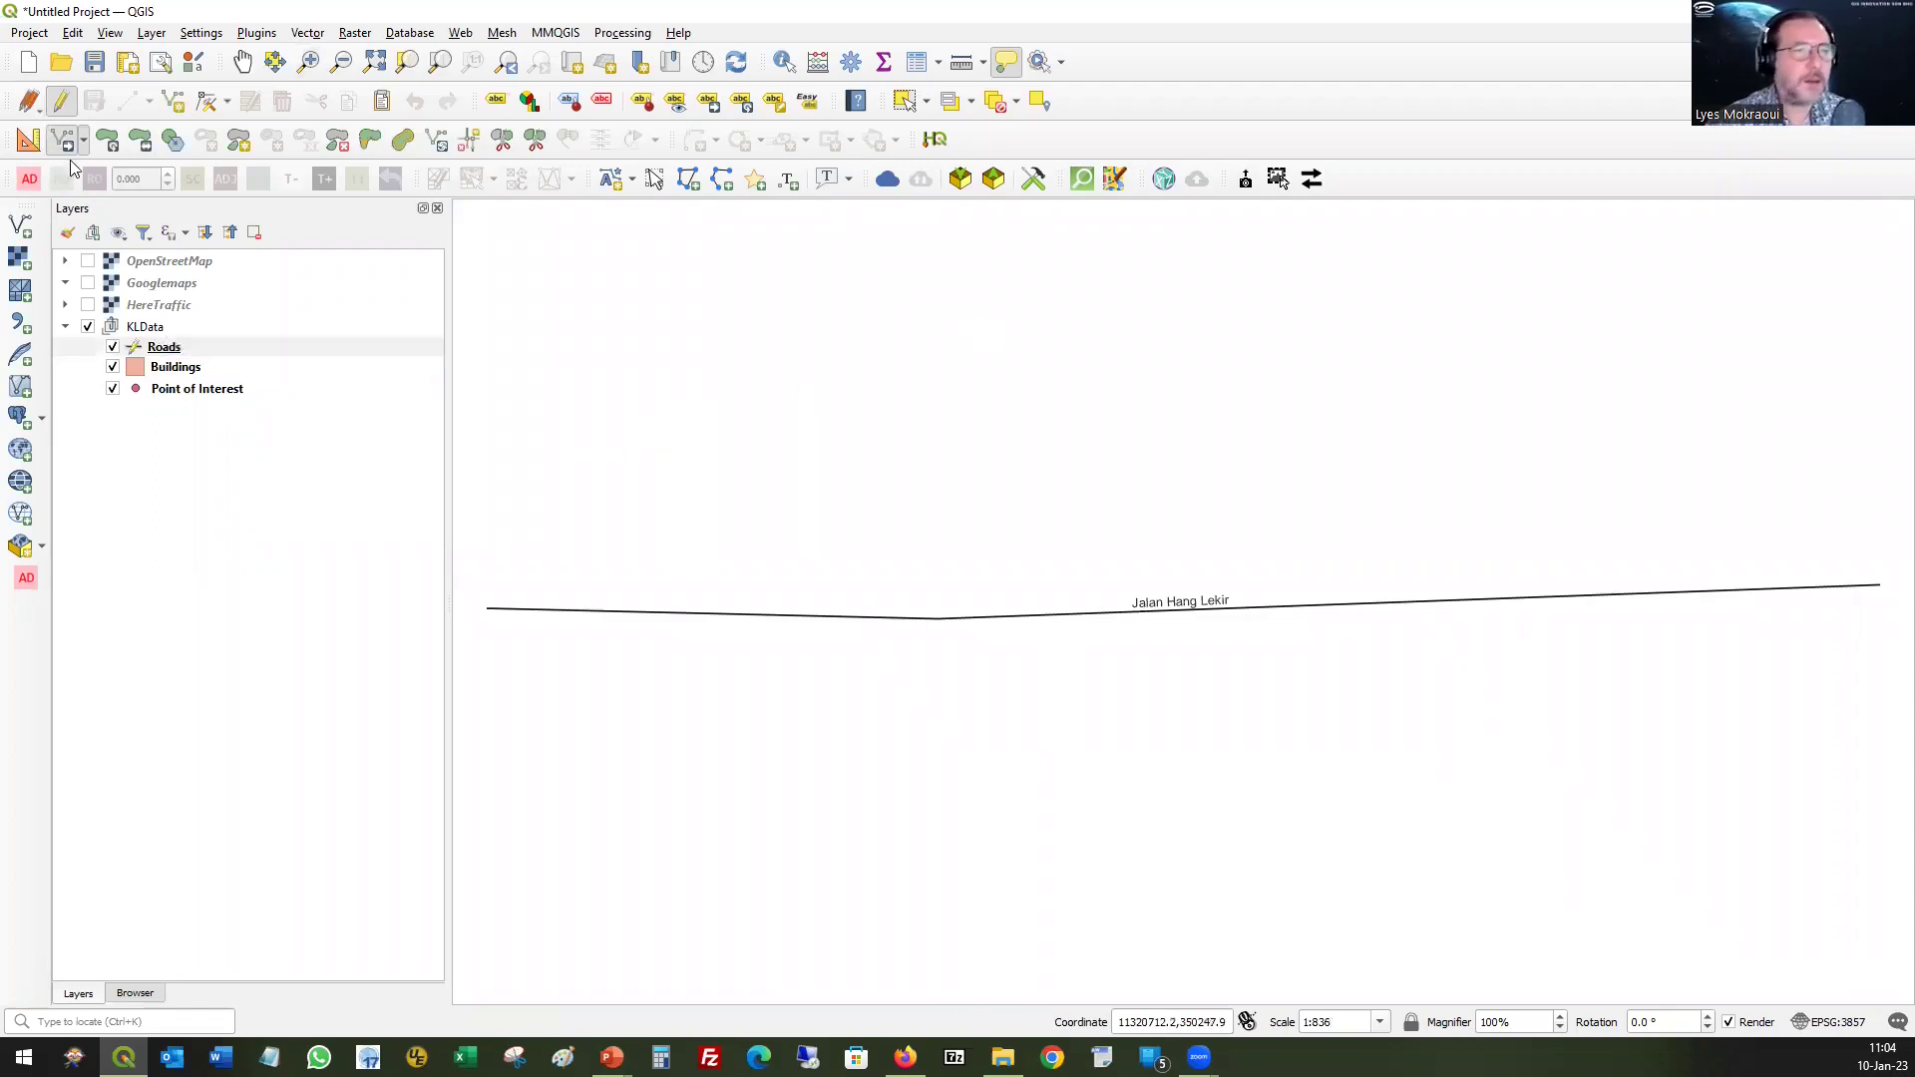
{"action": "left_click", "coordinate": [175, 106]}
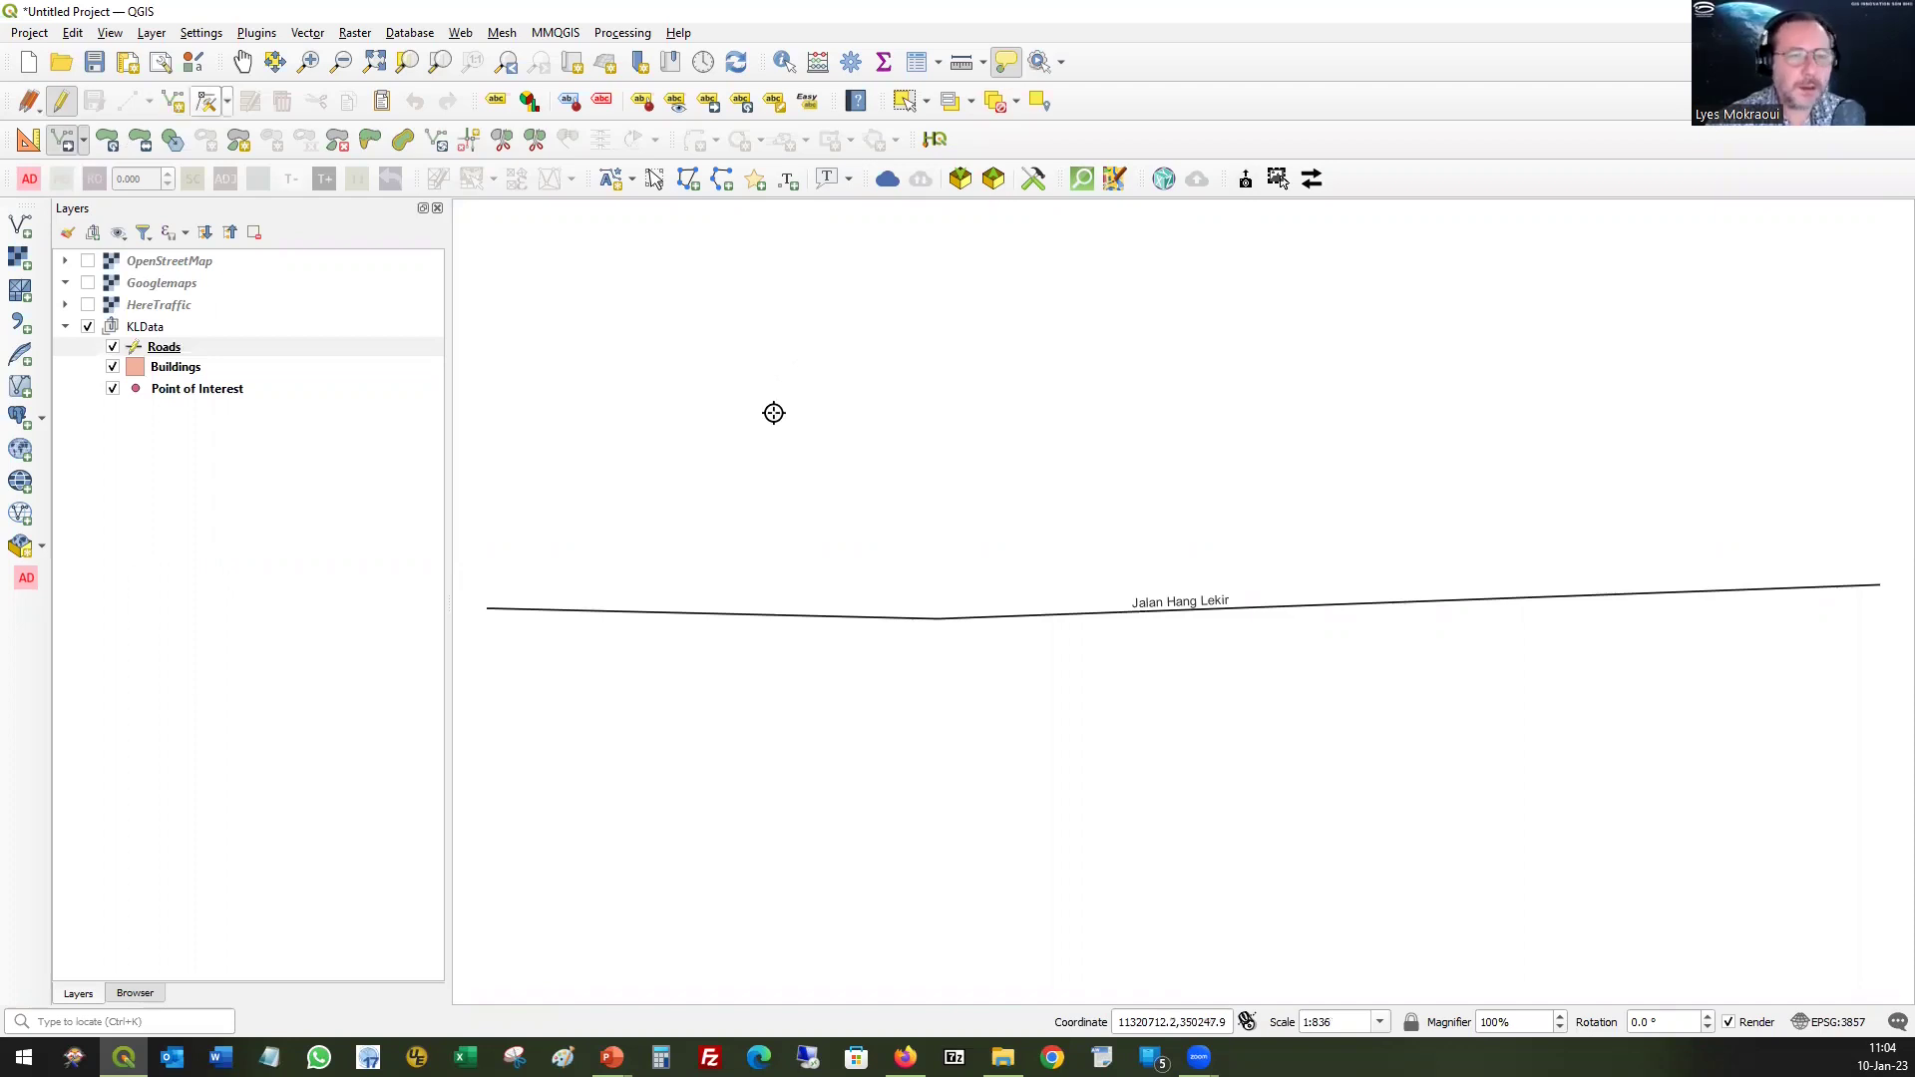
{"action": "left_click", "coordinate": [621, 459]}
{"action": "left_click", "coordinate": [780, 369]}
{"action": "left_click", "coordinate": [958, 344]}
{"action": "left_click", "coordinate": [1191, 336]}
{"action": "left_click", "coordinate": [1428, 367]}
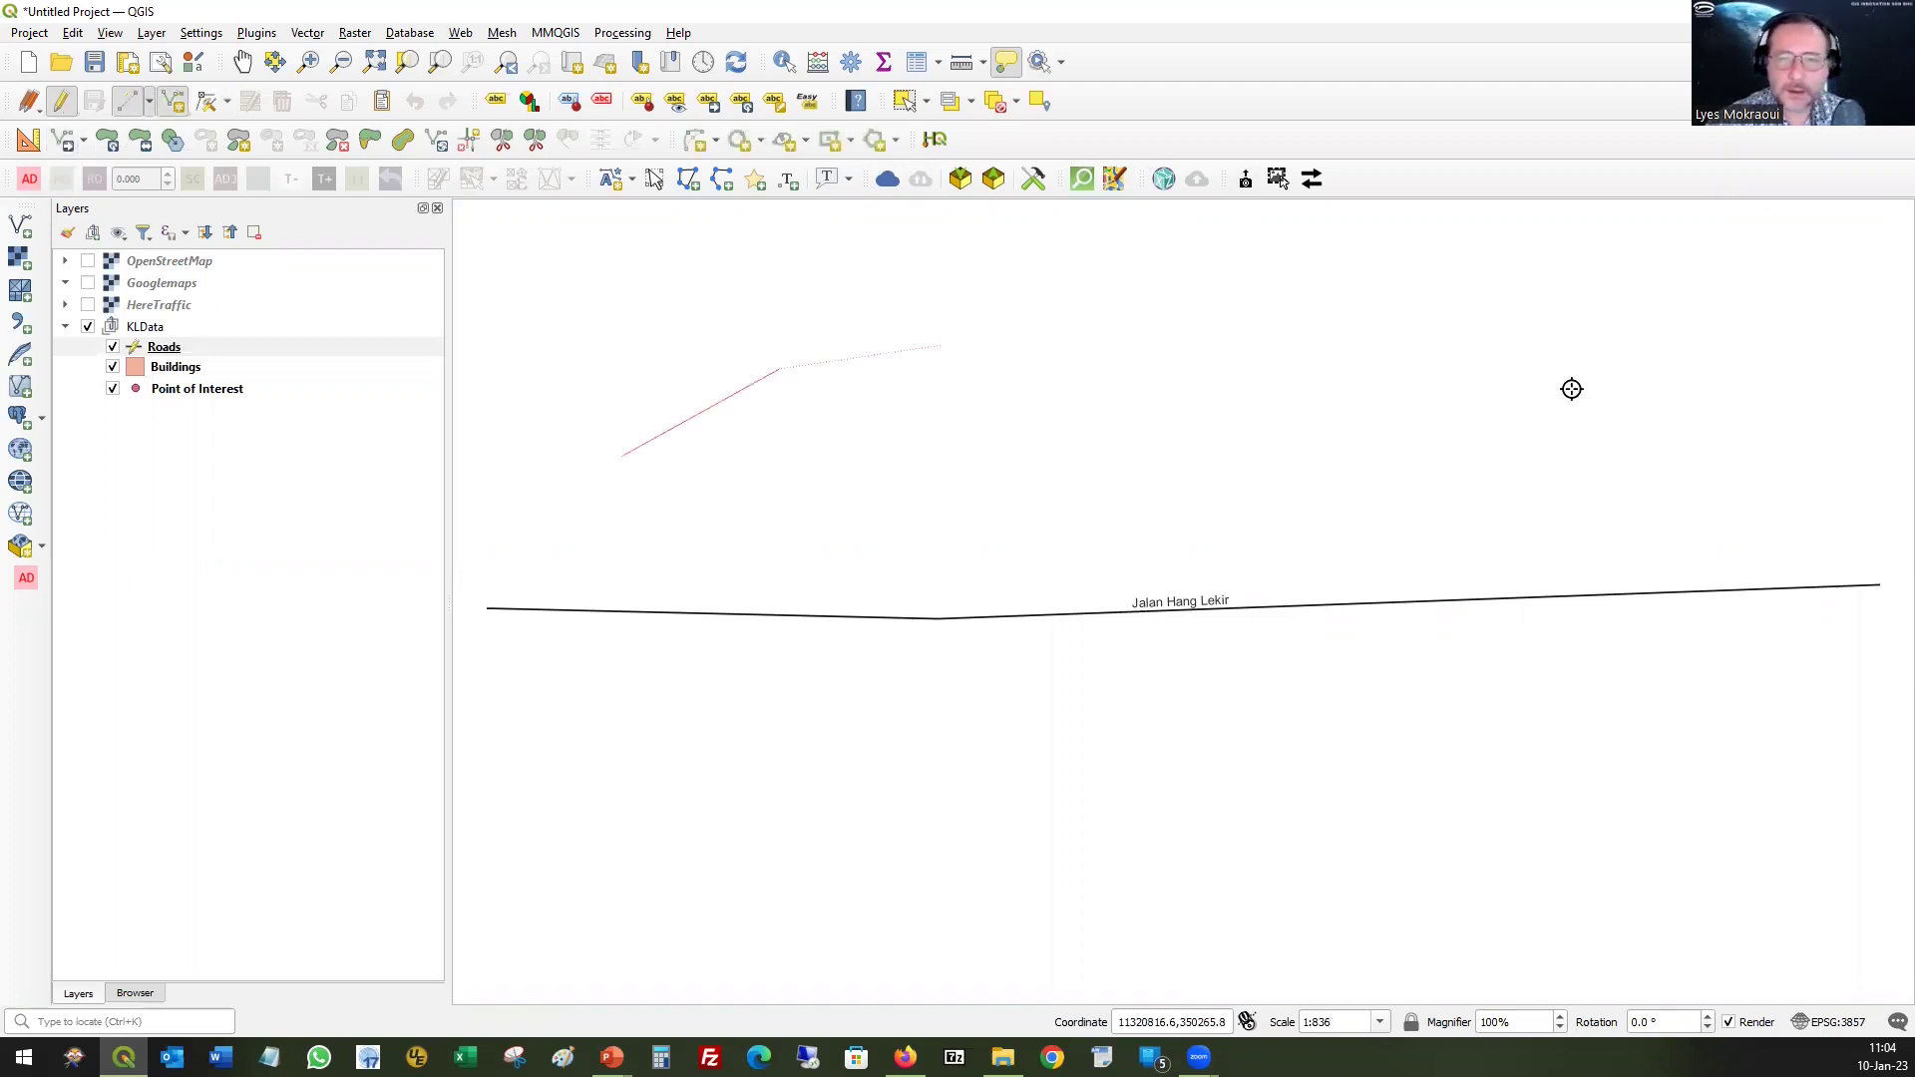
{"action": "left_click", "coordinate": [1429, 504]}
{"action": "left_click", "coordinate": [948, 503]}
{"action": "left_click", "coordinate": [798, 526]}
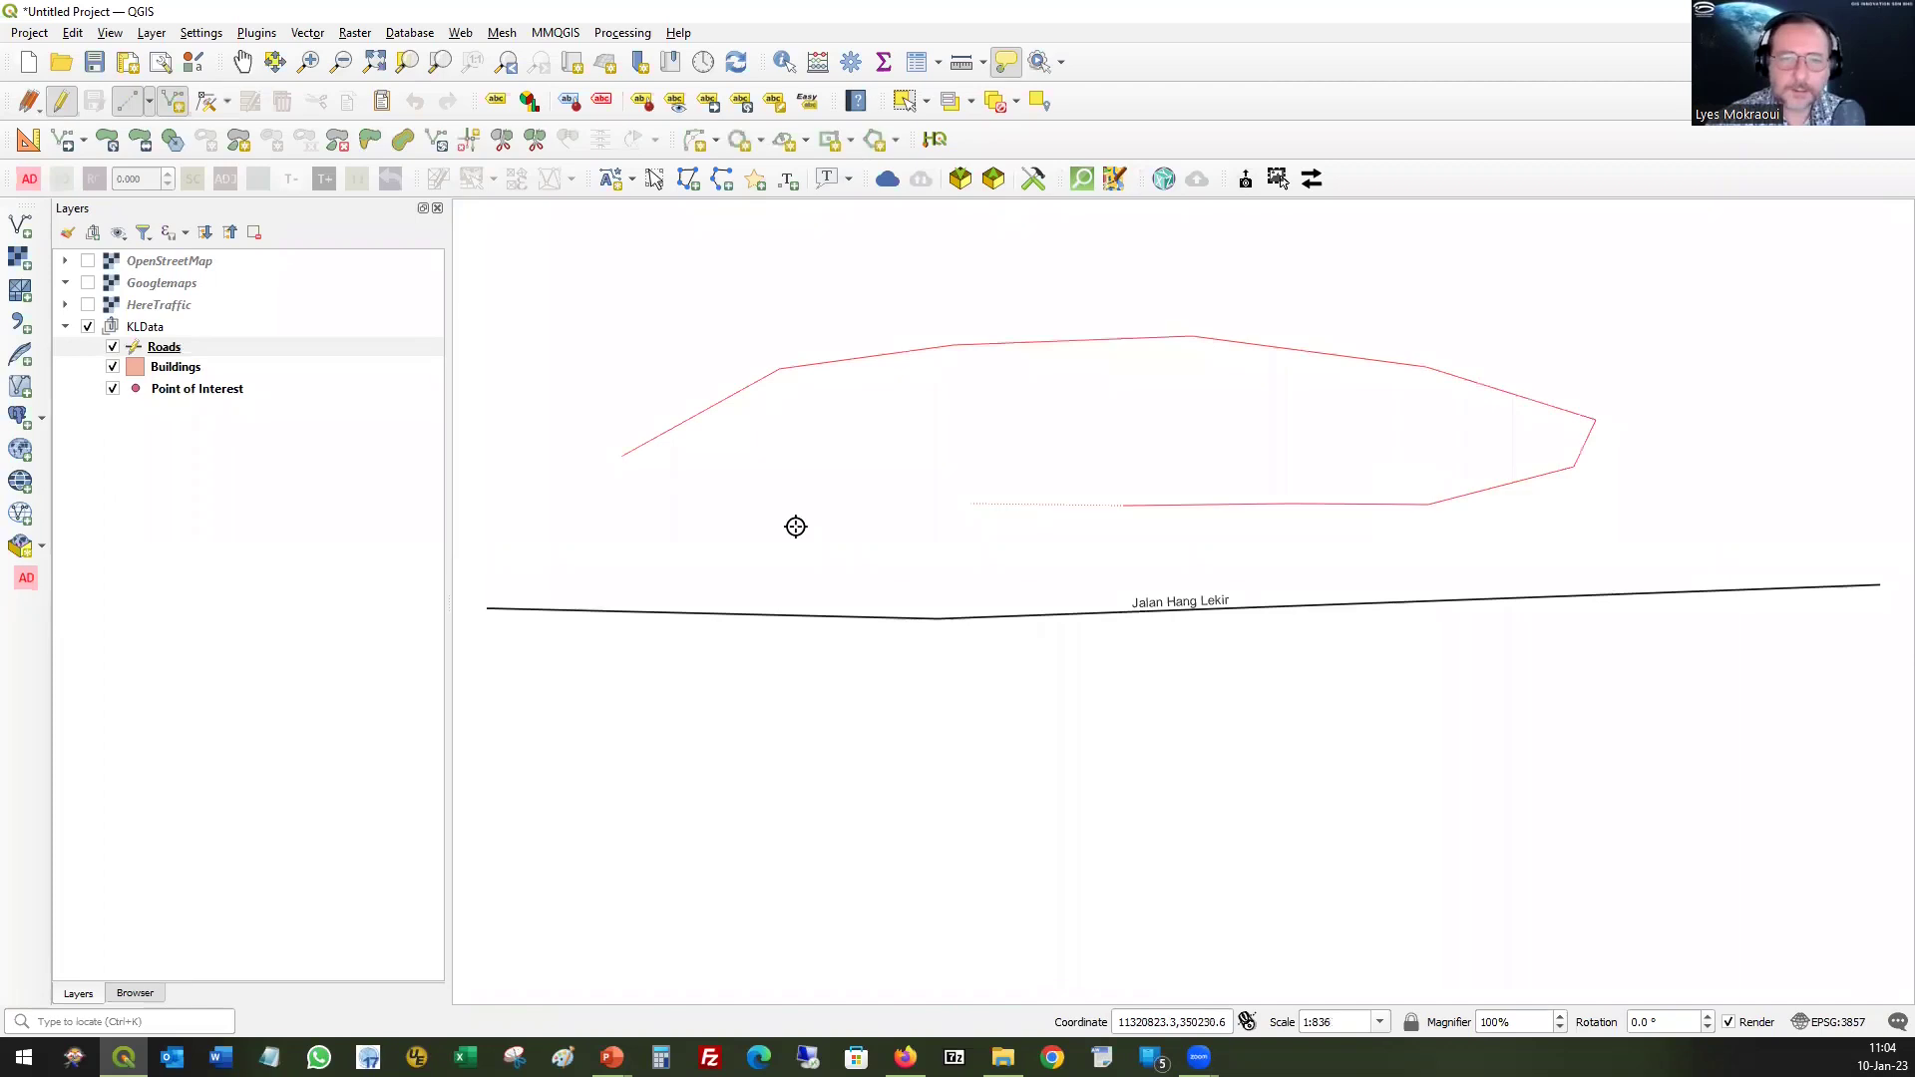
{"action": "left_click", "coordinate": [682, 521]}
{"action": "right_click", "coordinate": [615, 602]}
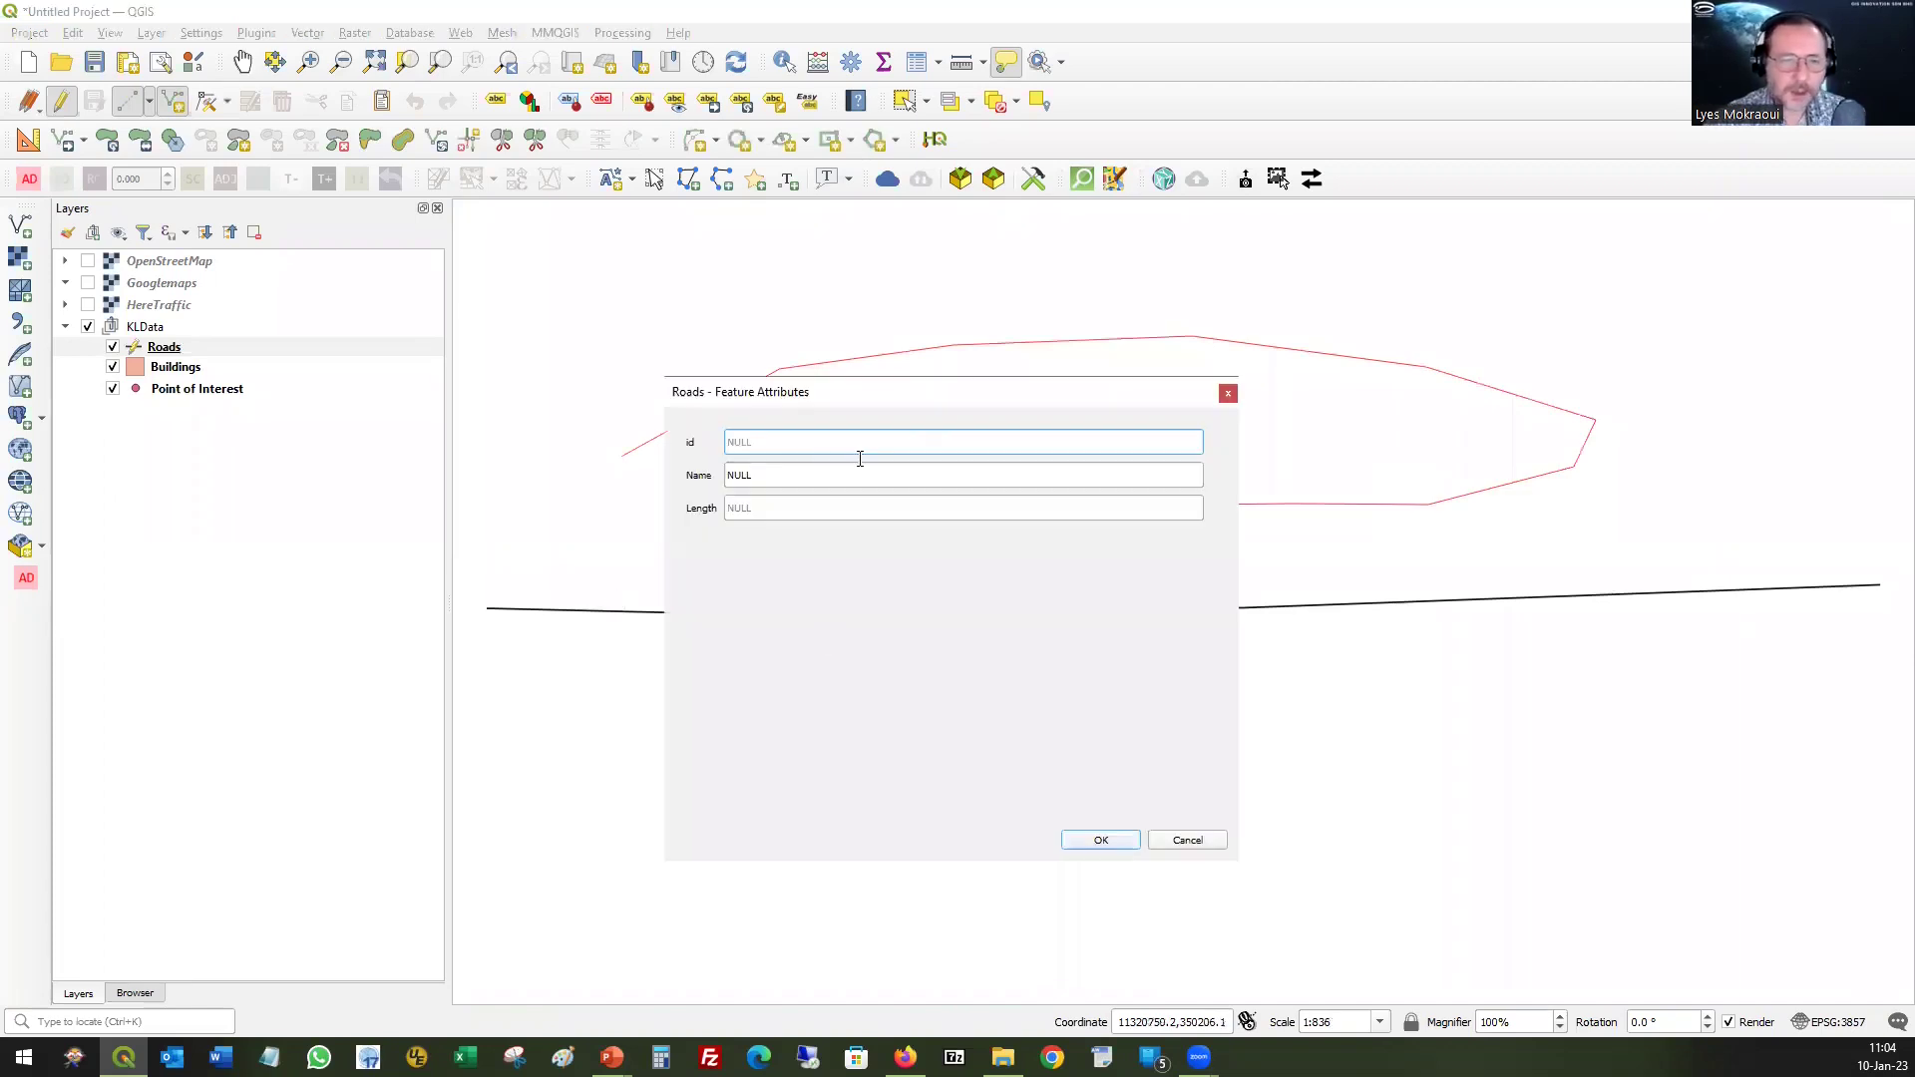
- Give the new road feature the id 02 and the name Test, and accept its attributes
{"action": "type", "text": "02"}
{"action": "left_click", "coordinate": [790, 477]}
{"action": "double_click", "coordinate": [790, 475]}
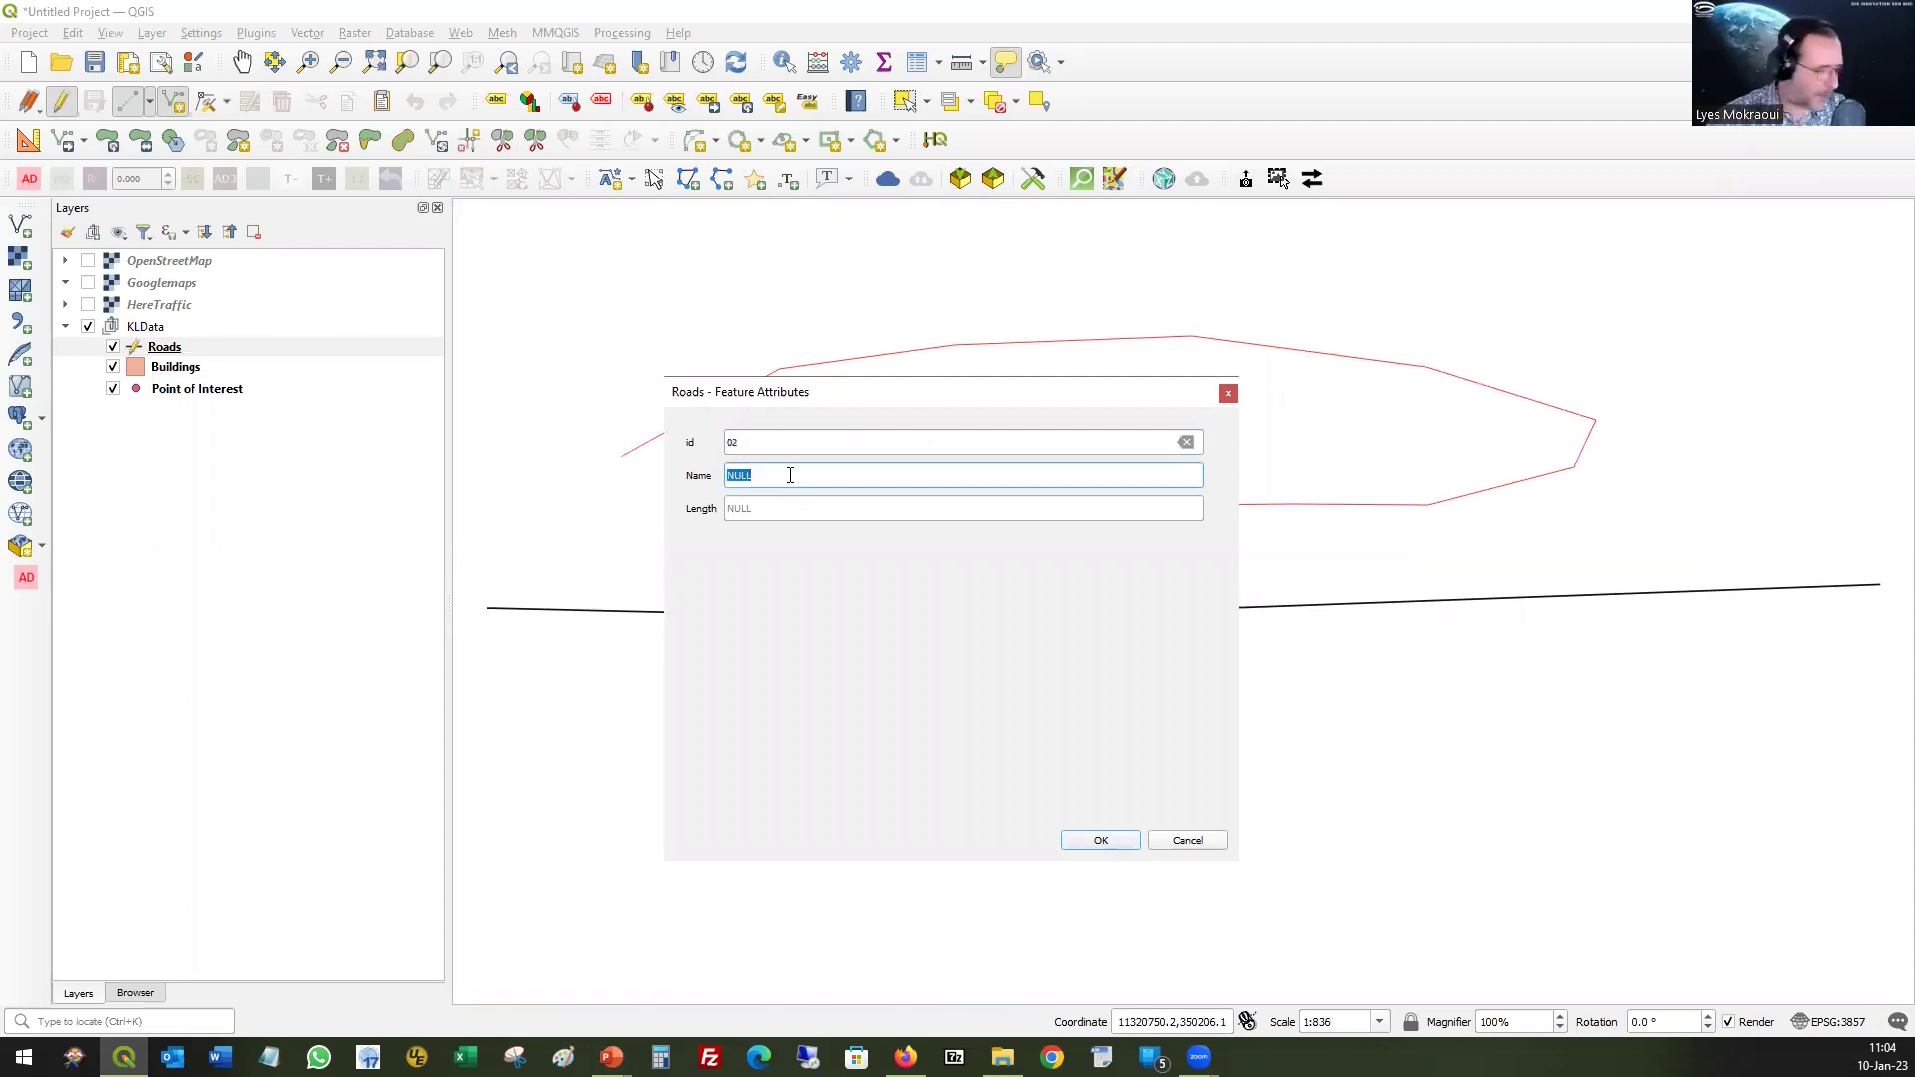
{"action": "type", "text": "Test"}
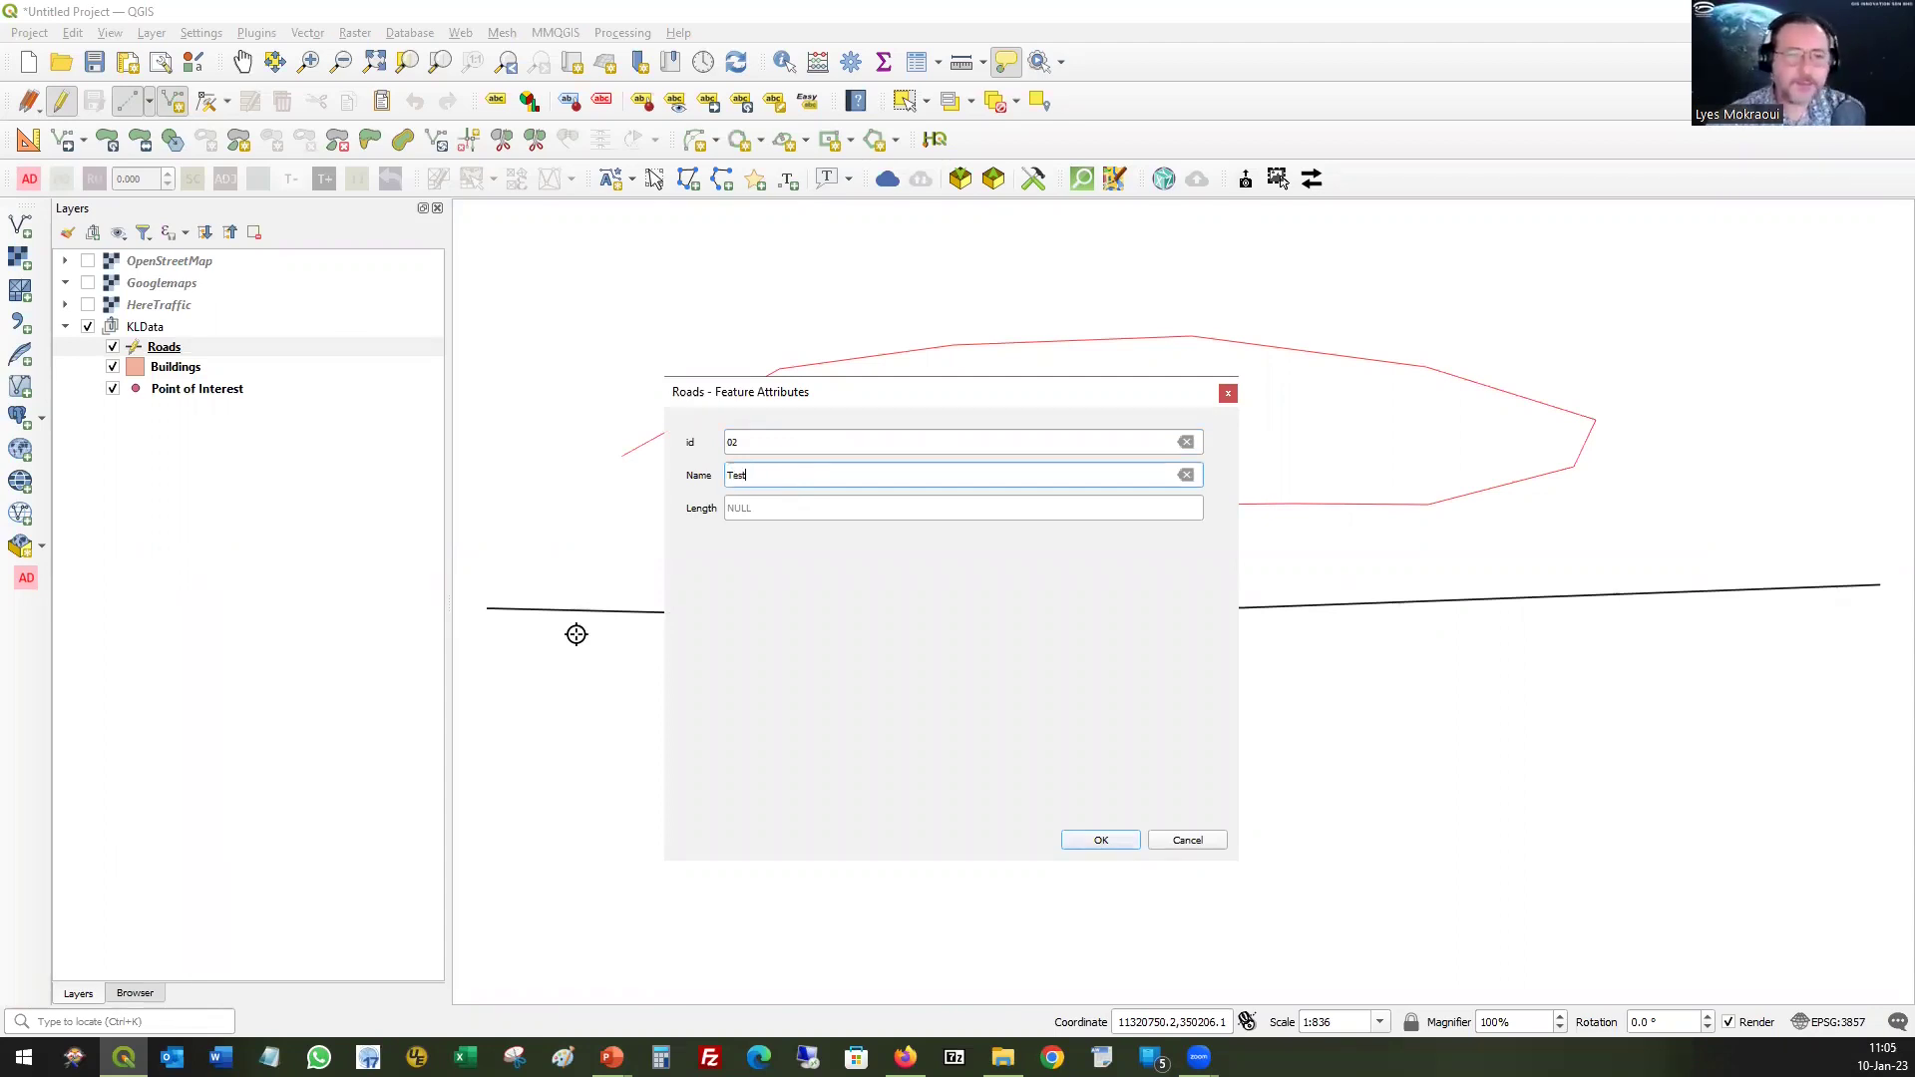
{"action": "left_click", "coordinate": [1108, 836]}
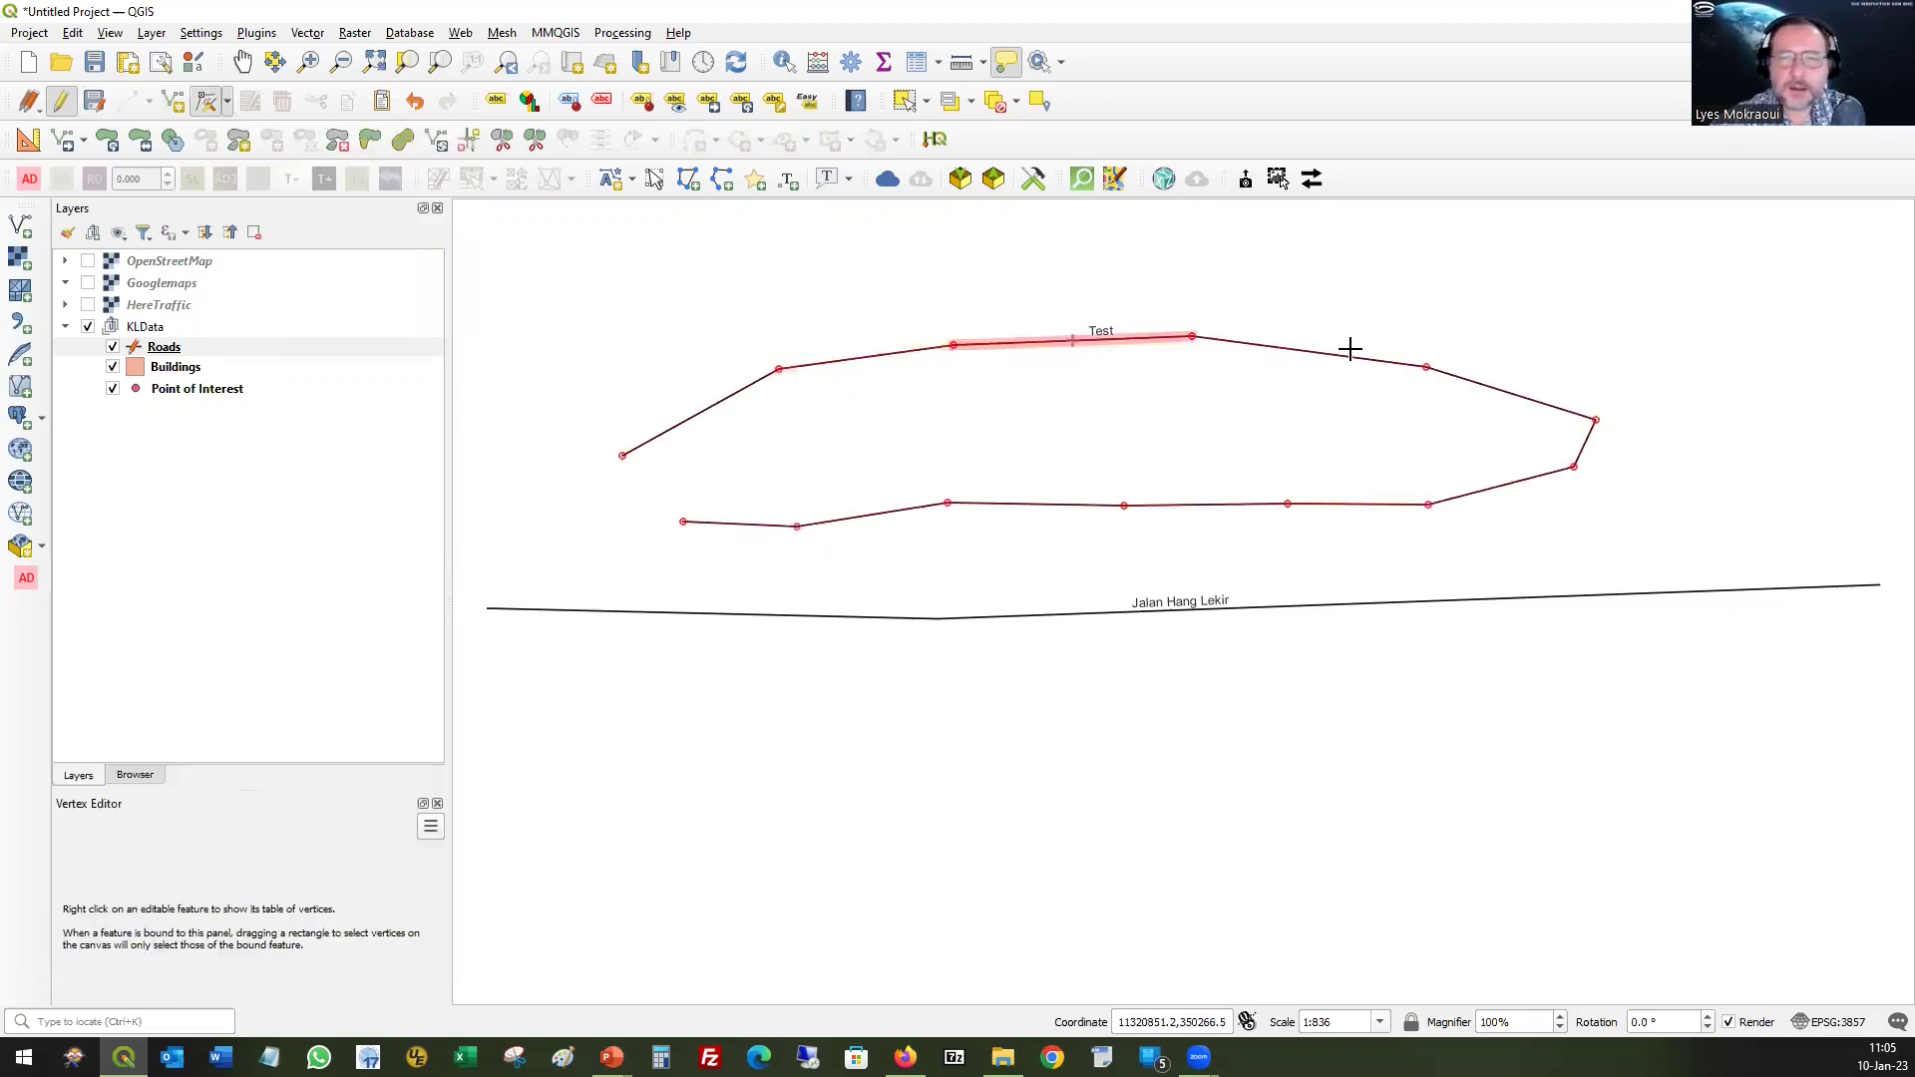
- Reshape the Test road by moving its easternmost vertex to the northeast and its lower end vertex farther west
{"action": "right_click", "coordinate": [1596, 420]}
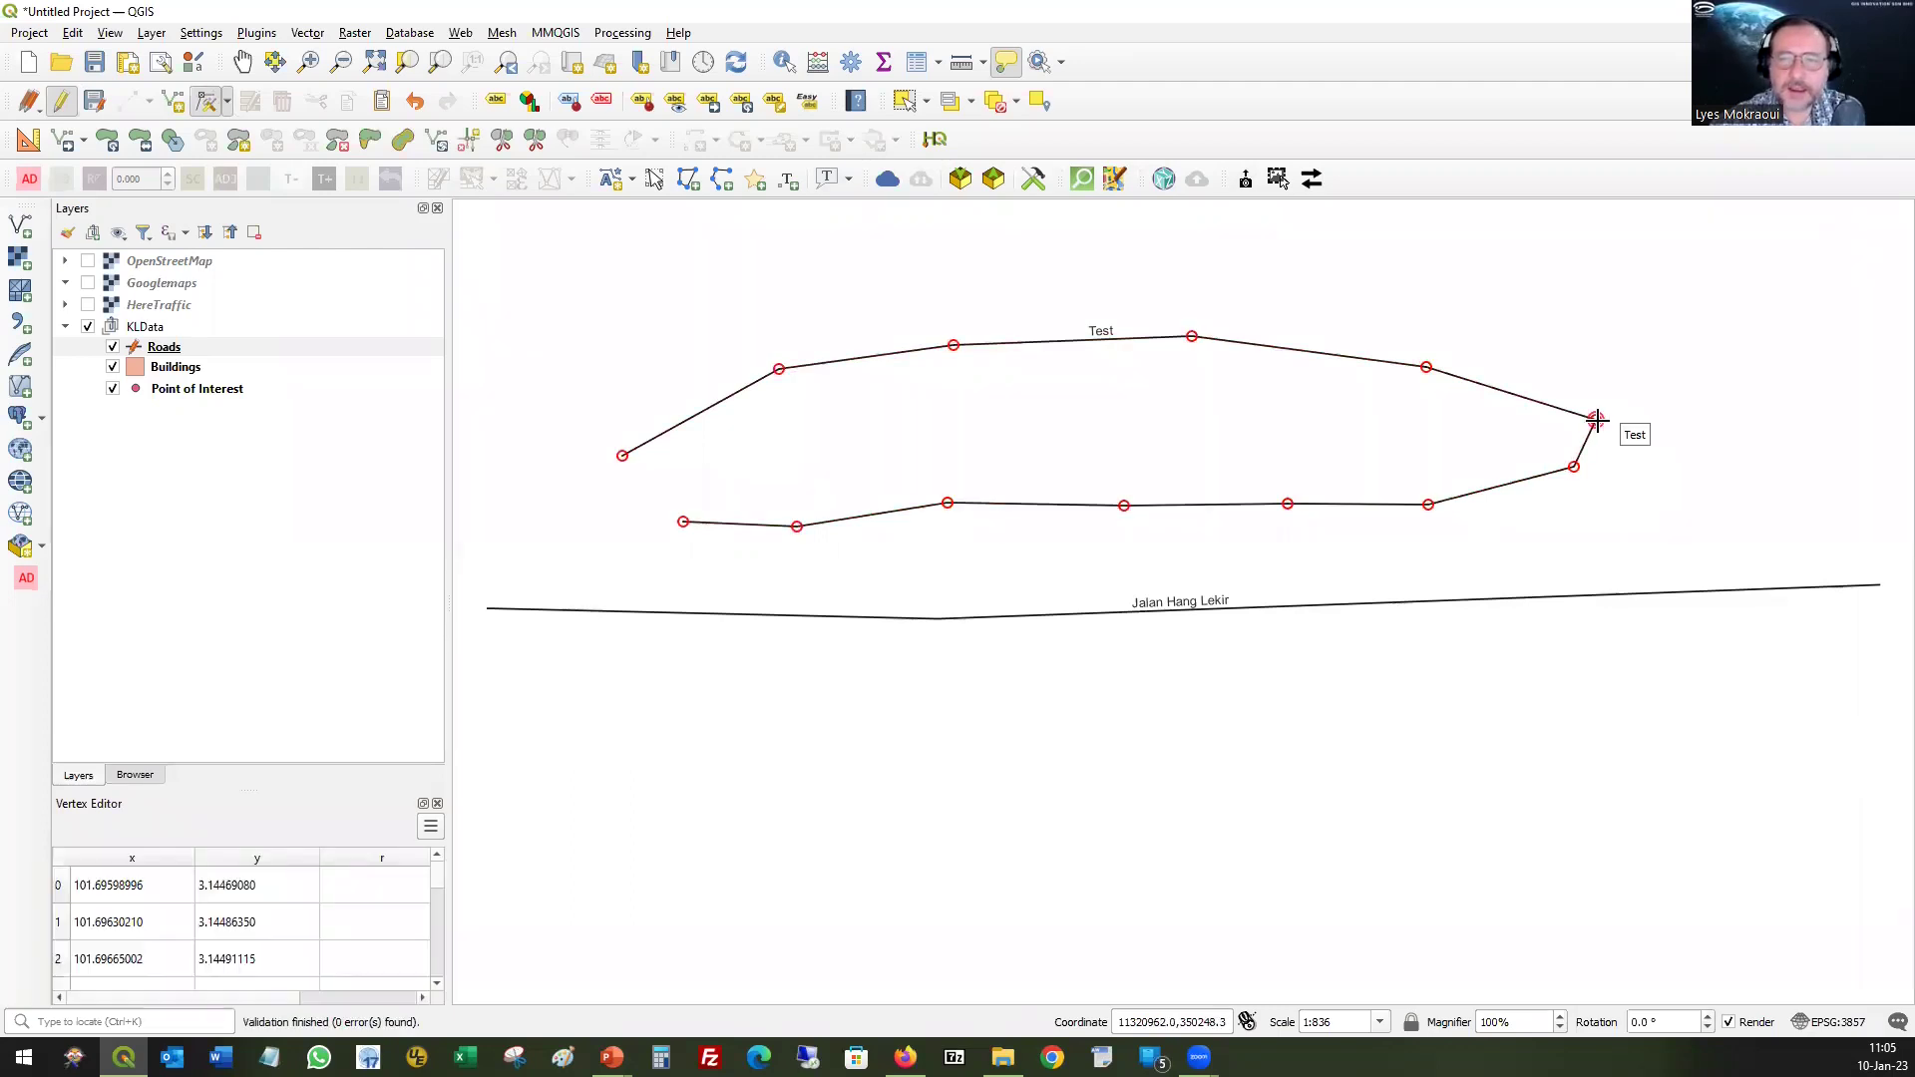
{"action": "left_click", "coordinate": [1596, 420]}
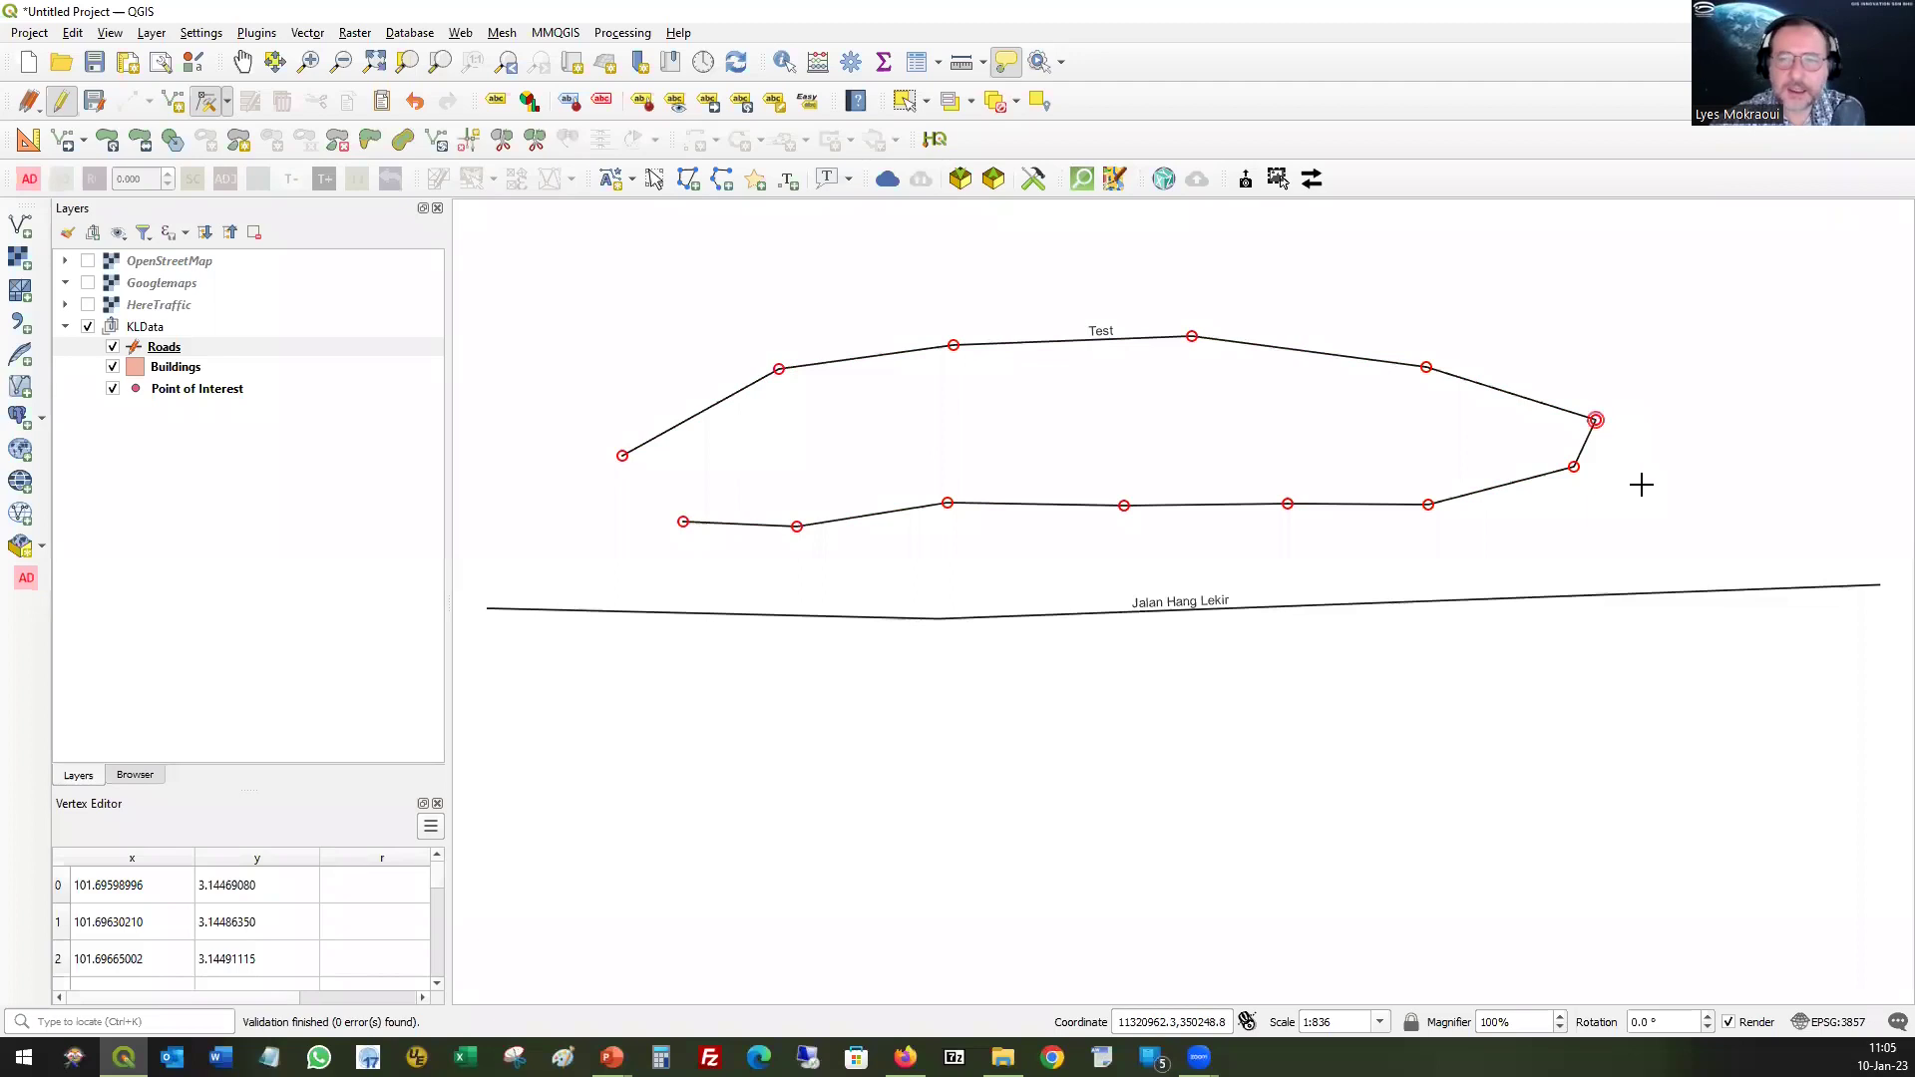
{"action": "left_click", "coordinate": [1628, 363]}
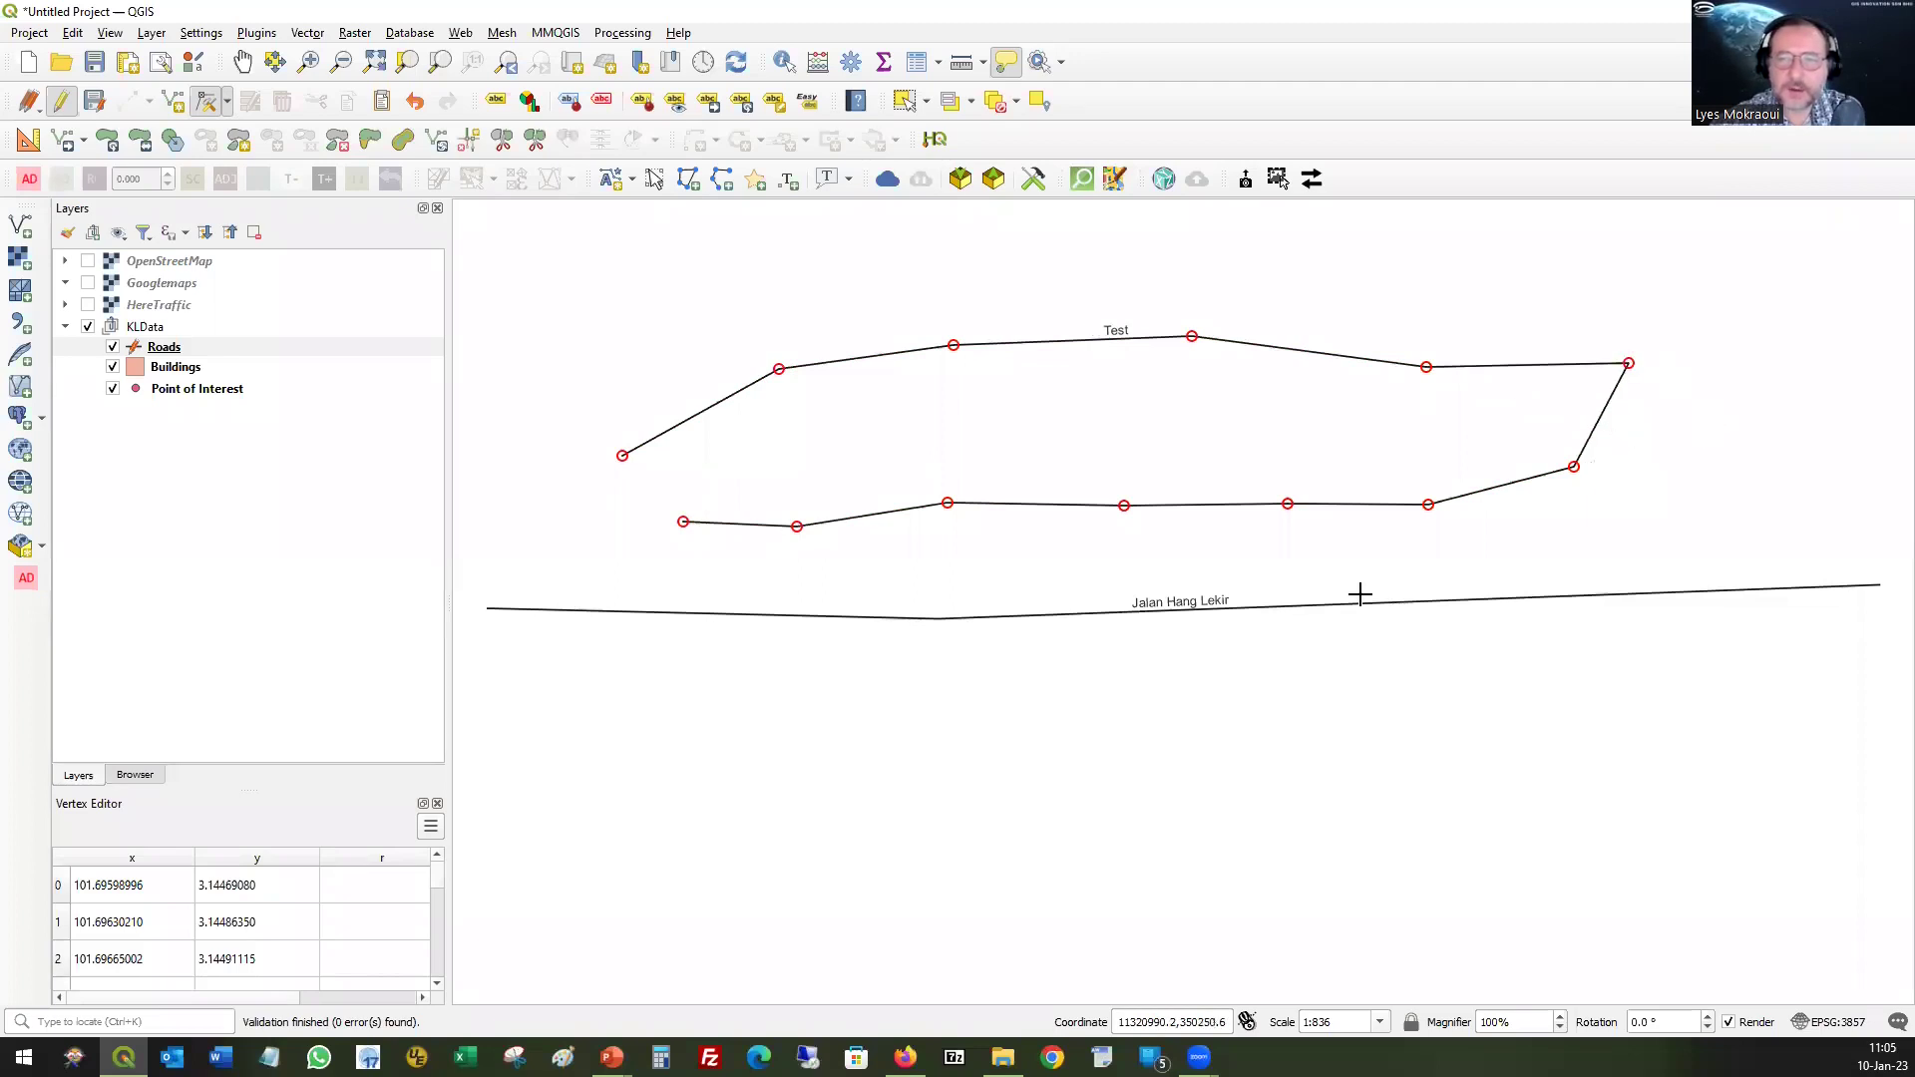
{"action": "left_click", "coordinate": [683, 523]}
{"action": "left_click", "coordinate": [555, 560]}
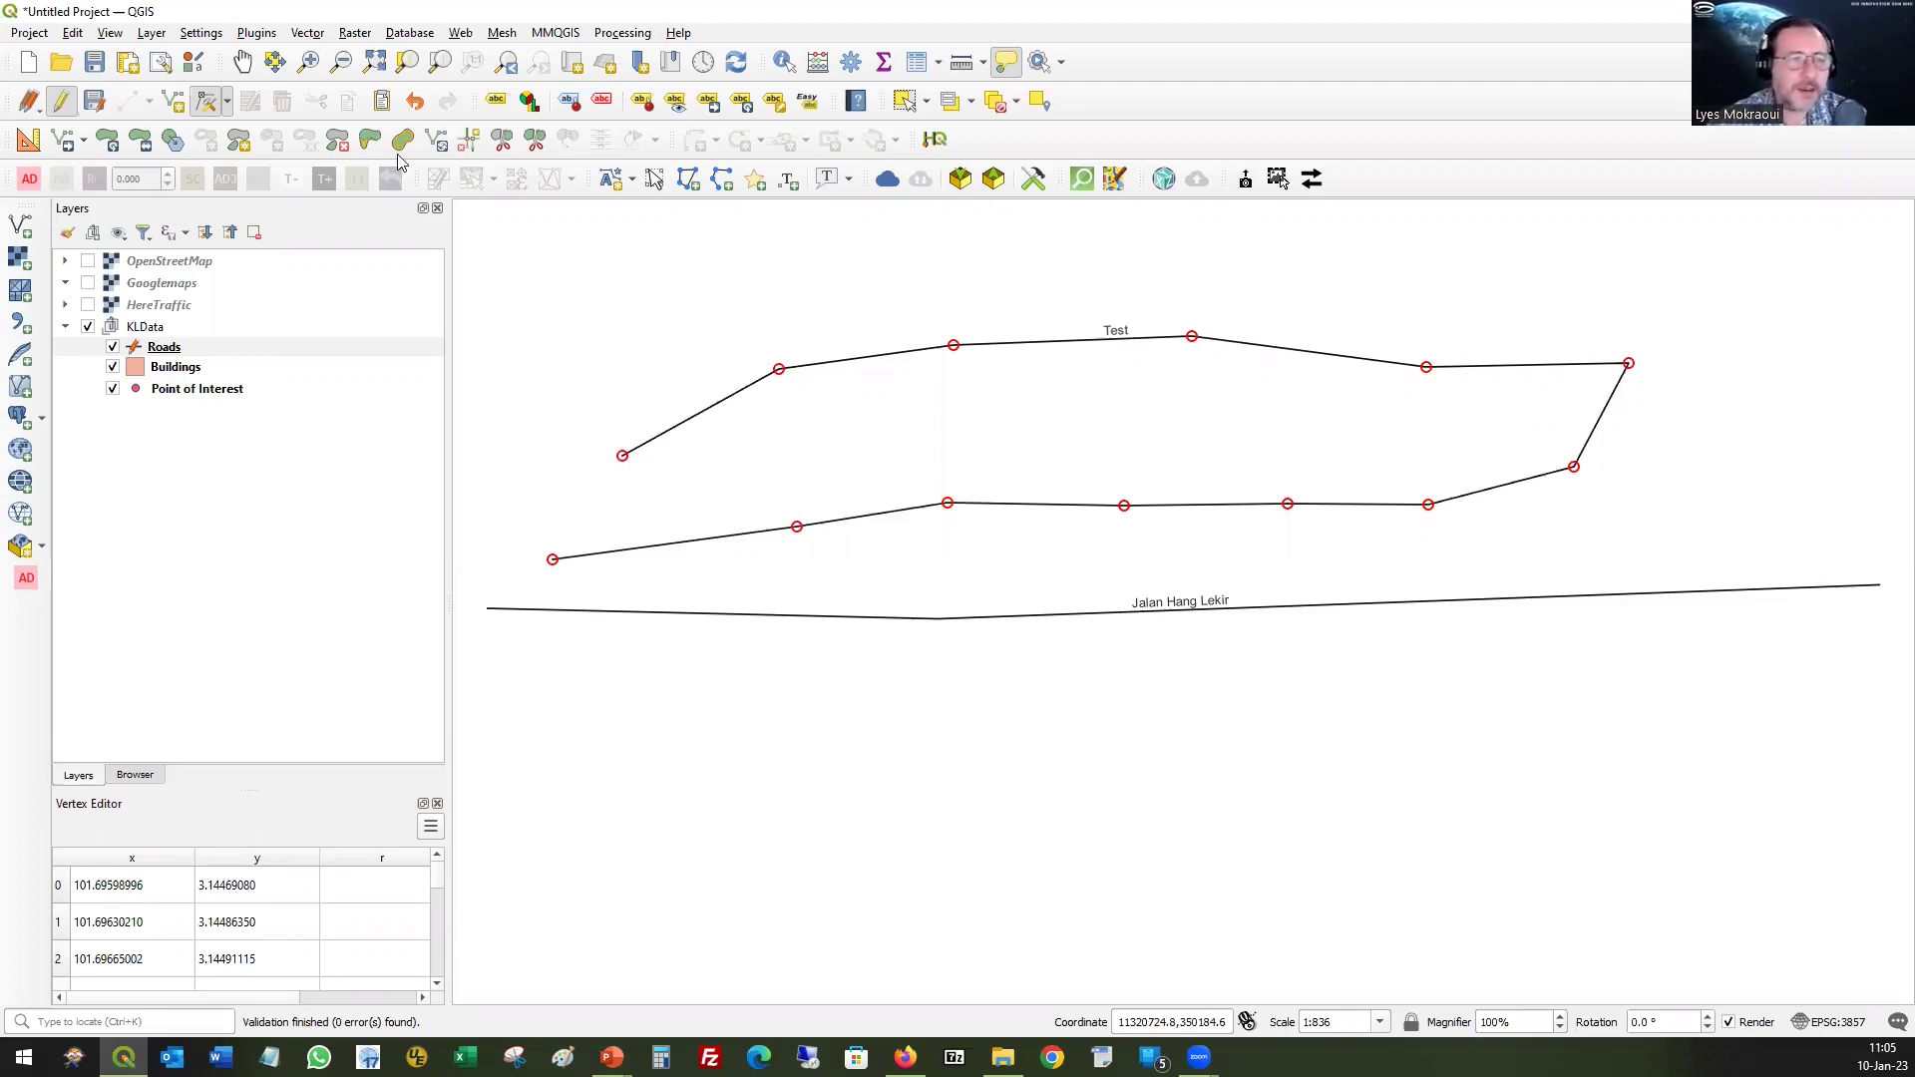
- Select and delete the Test road, save the Roads layer edits and stop editing
{"action": "left_click", "coordinate": [910, 106]}
{"action": "left_click", "coordinate": [886, 358]}
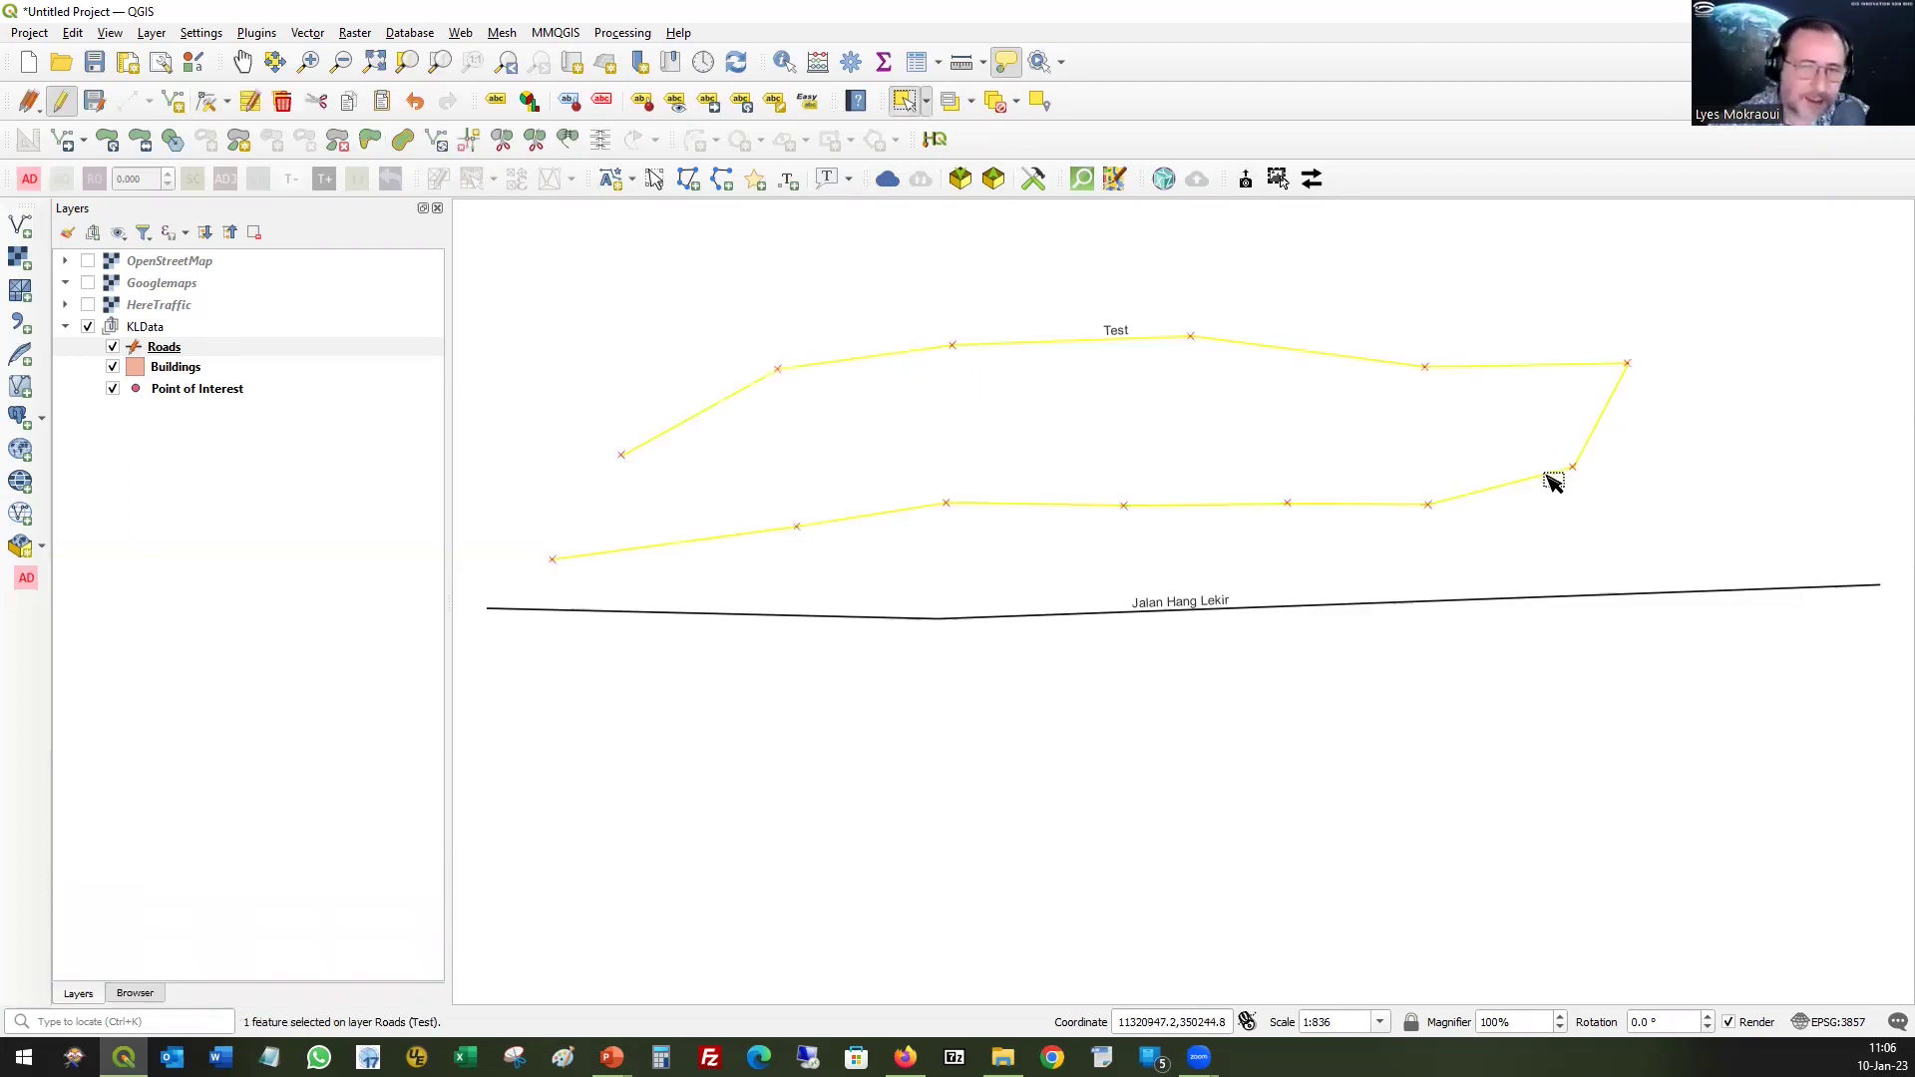
{"action": "right_click", "coordinate": [1286, 351]}
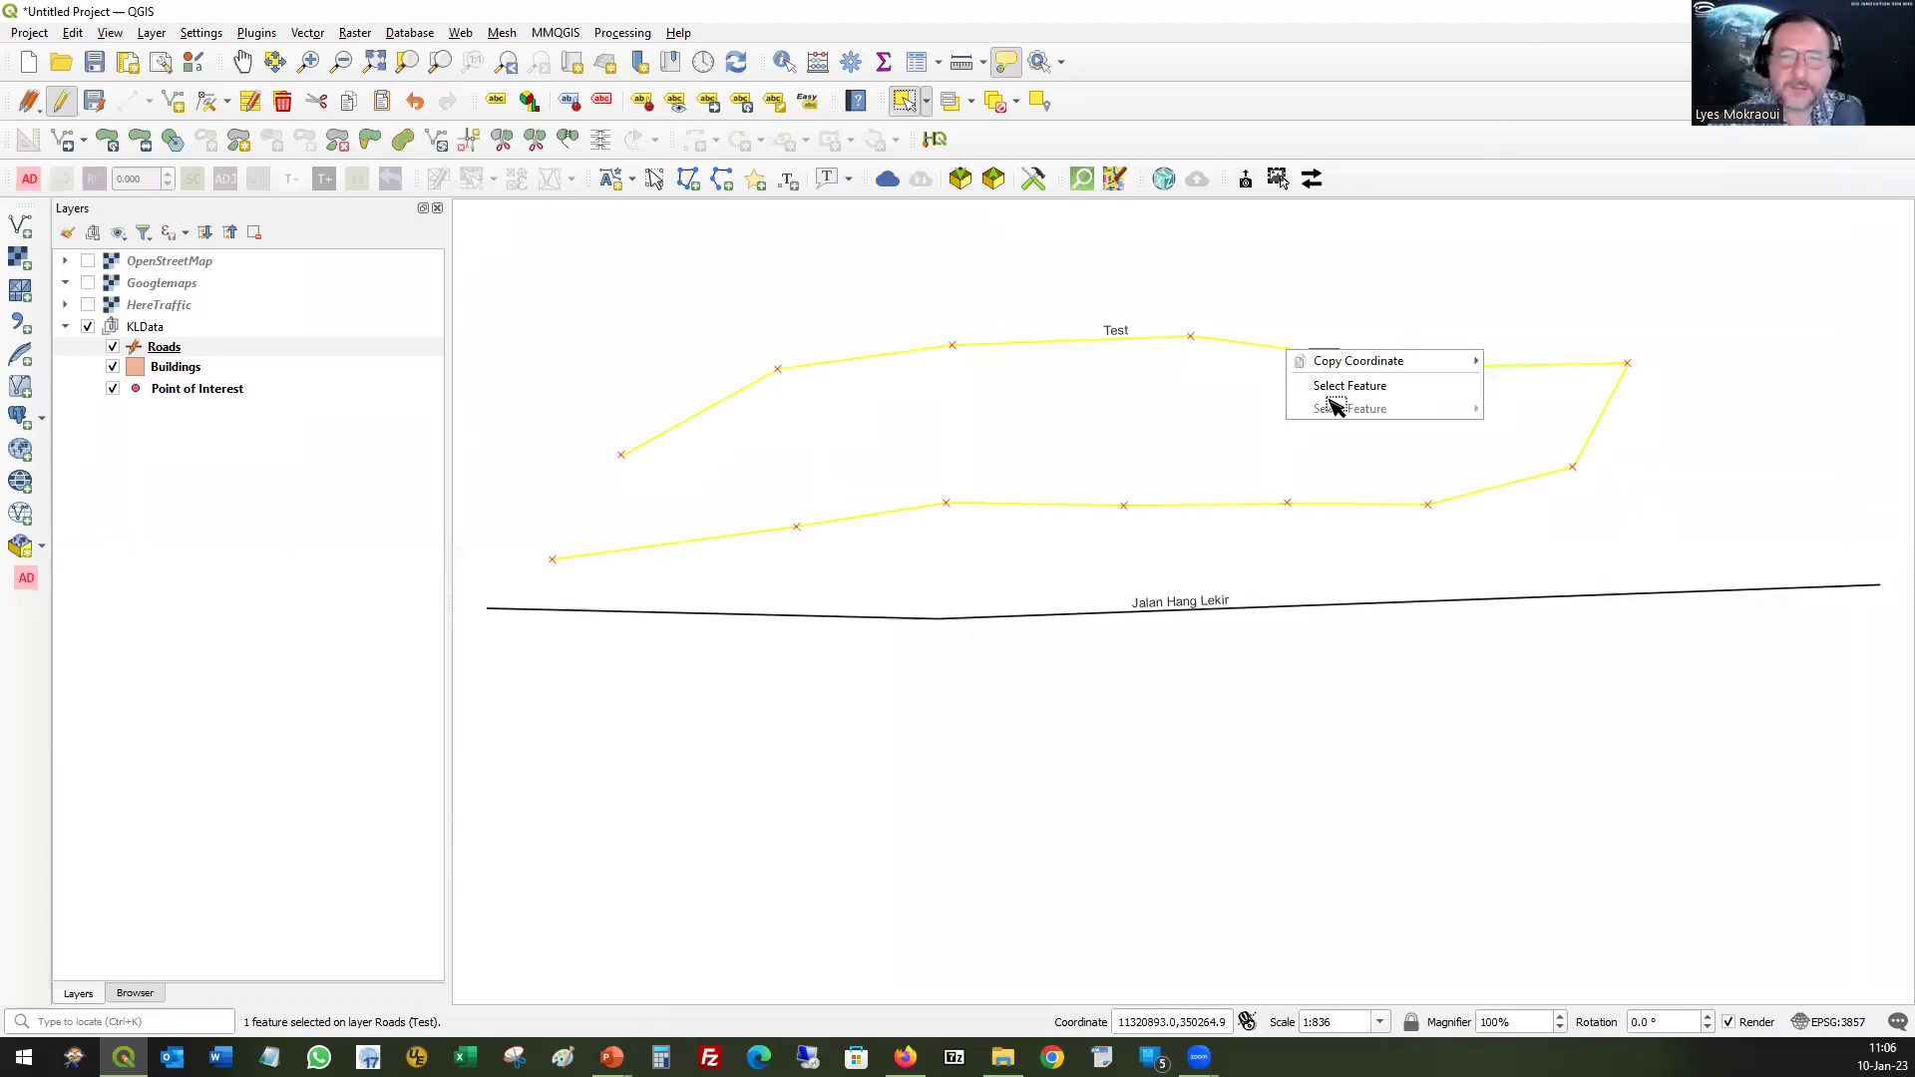
{"action": "key", "text": "Escape"}
{"action": "key", "text": "Delete"}
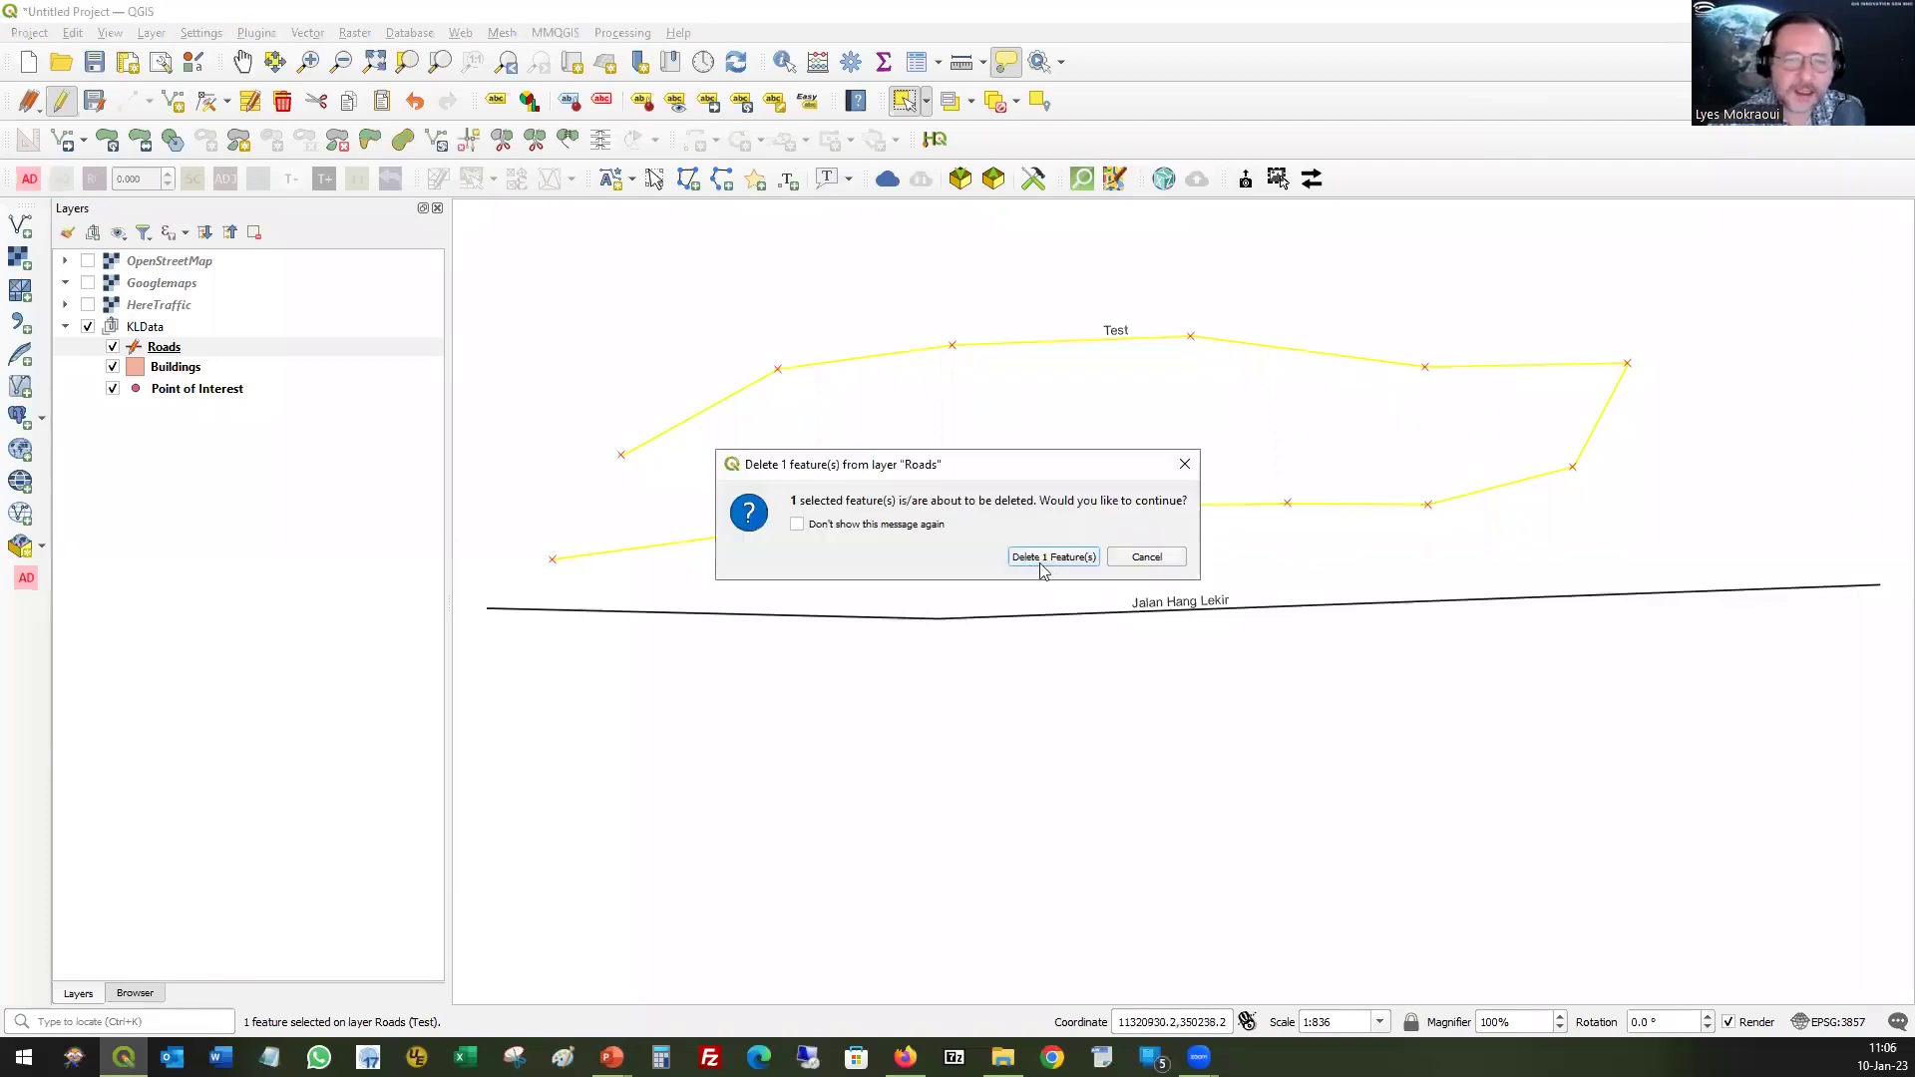
{"action": "left_click", "coordinate": [1044, 564]}
{"action": "left_click", "coordinate": [96, 101]}
{"action": "left_click", "coordinate": [61, 101]}
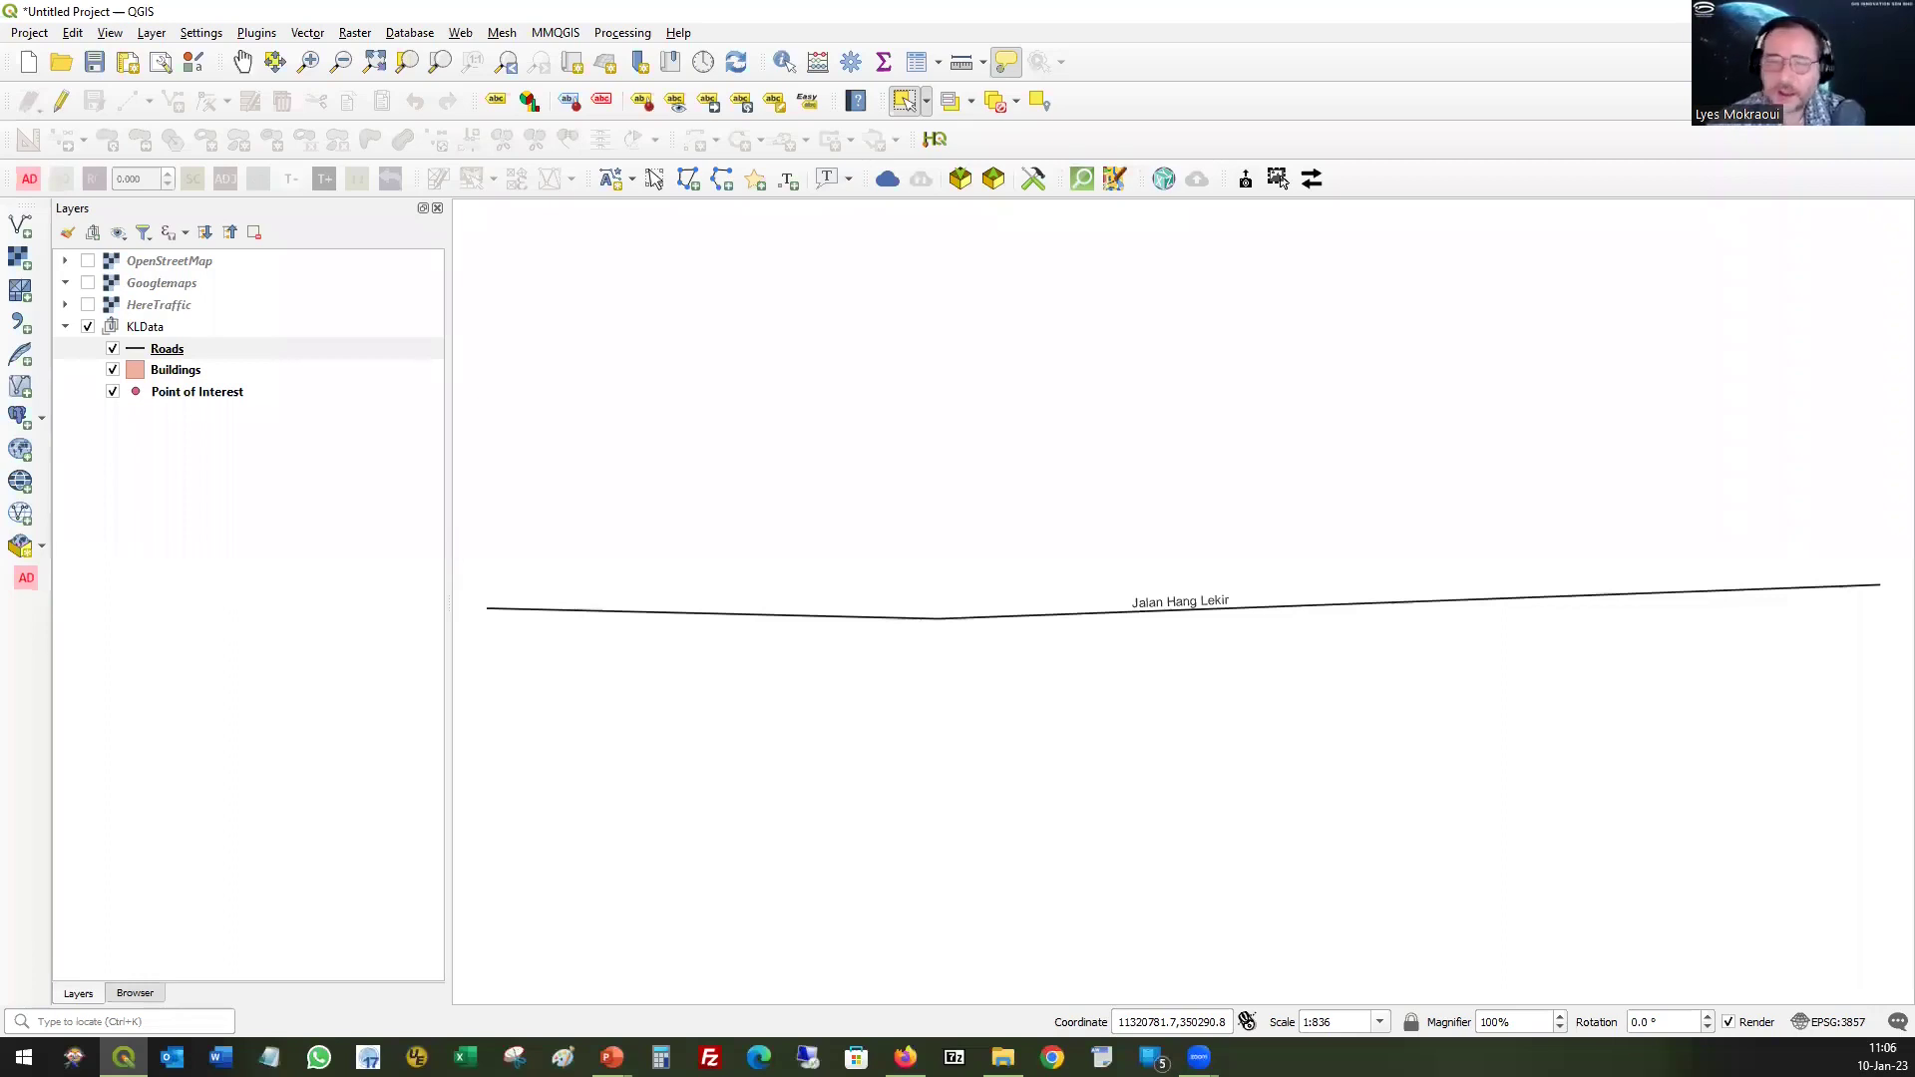
- Start adding a delimited text layer and load JupemOffices2.csv from E:\webinars\data as its source file
{"action": "left_click", "coordinate": [21, 325]}
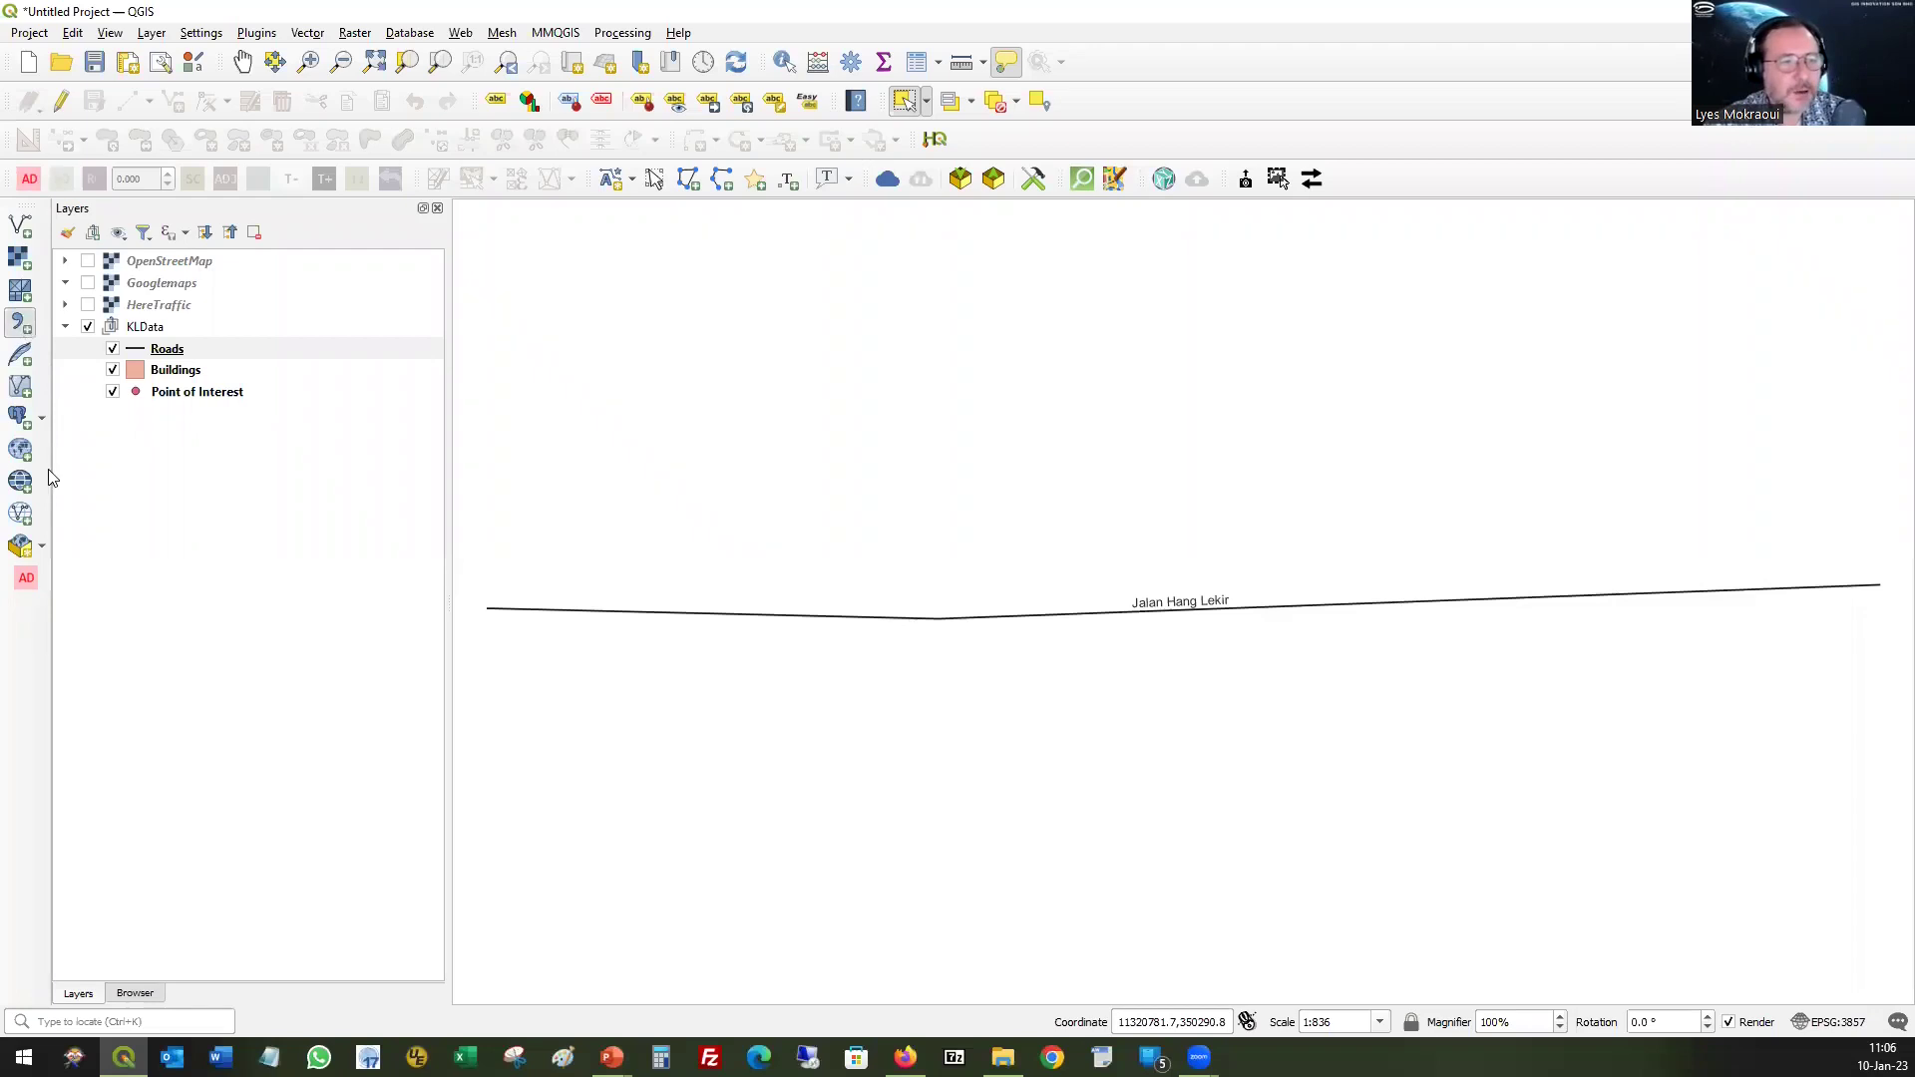
{"action": "left_click", "coordinate": [22, 326]}
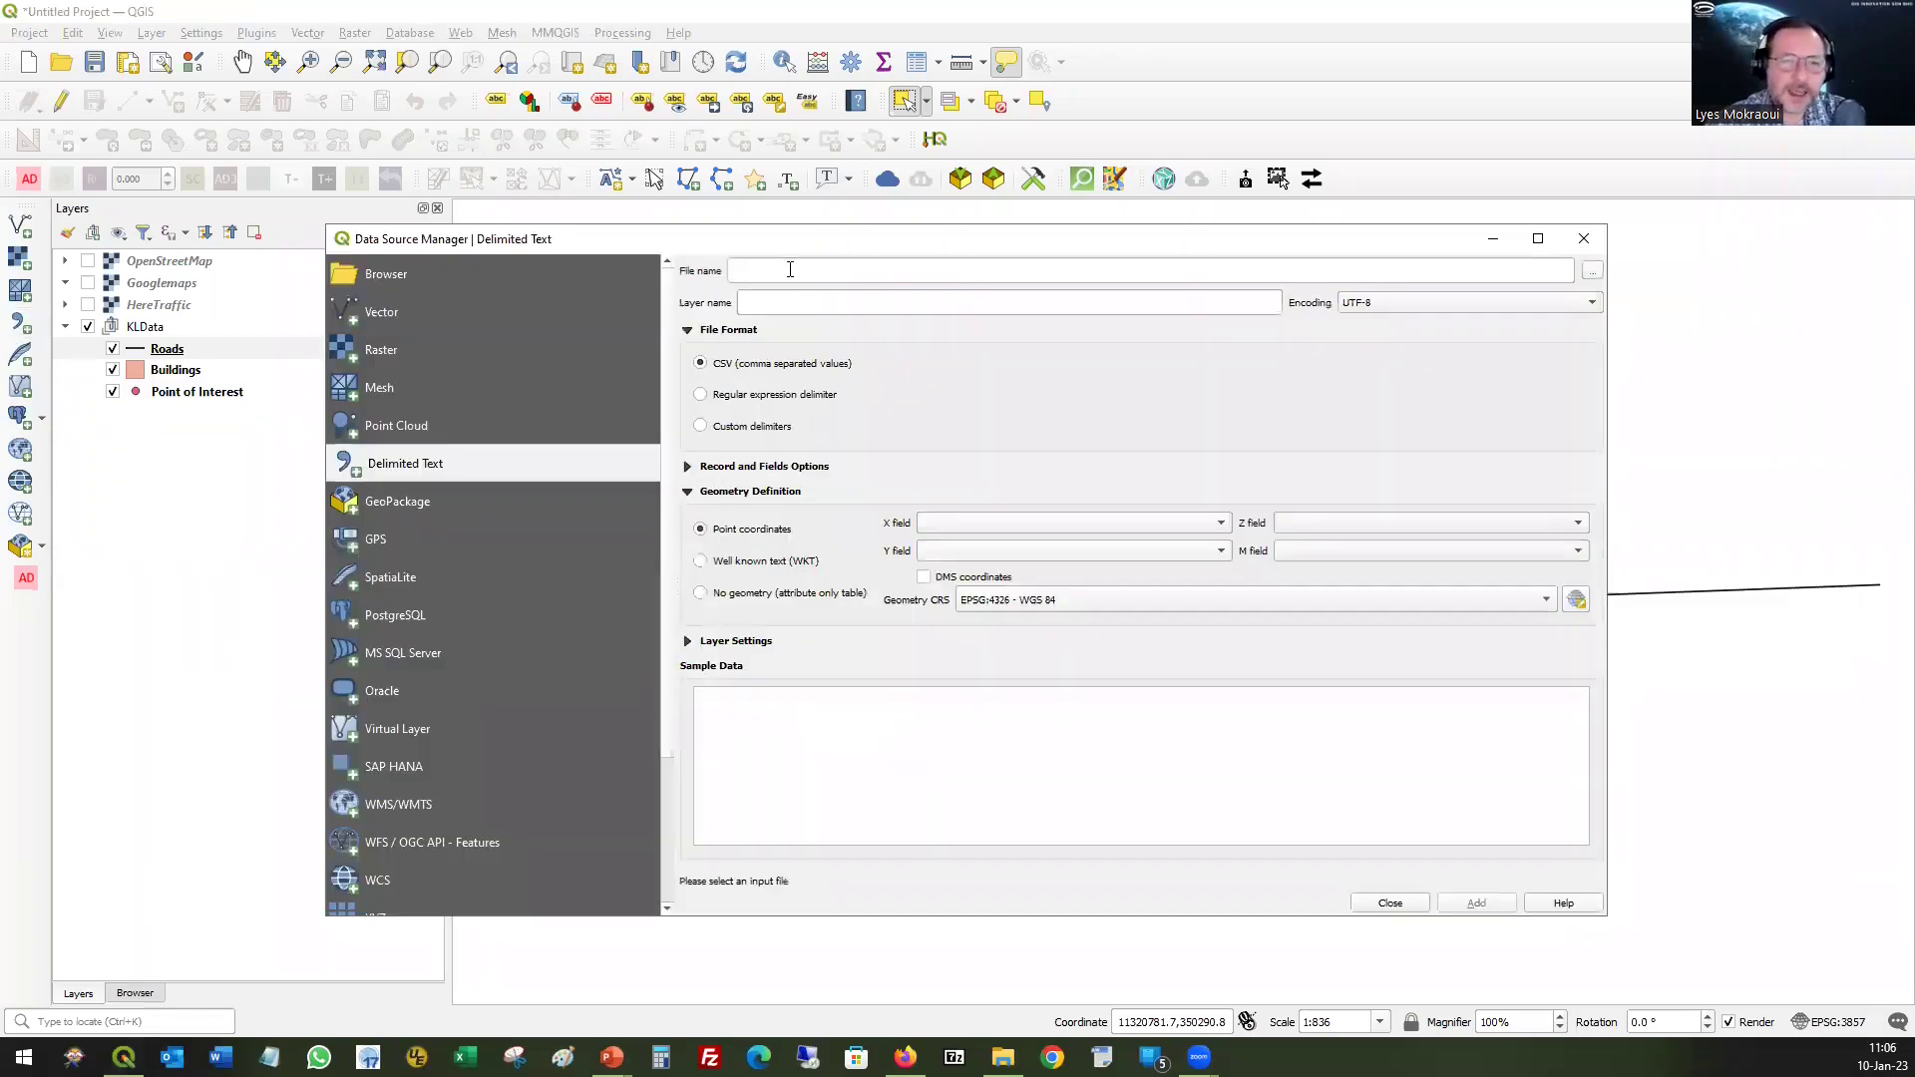
{"action": "left_click", "coordinate": [1595, 281]}
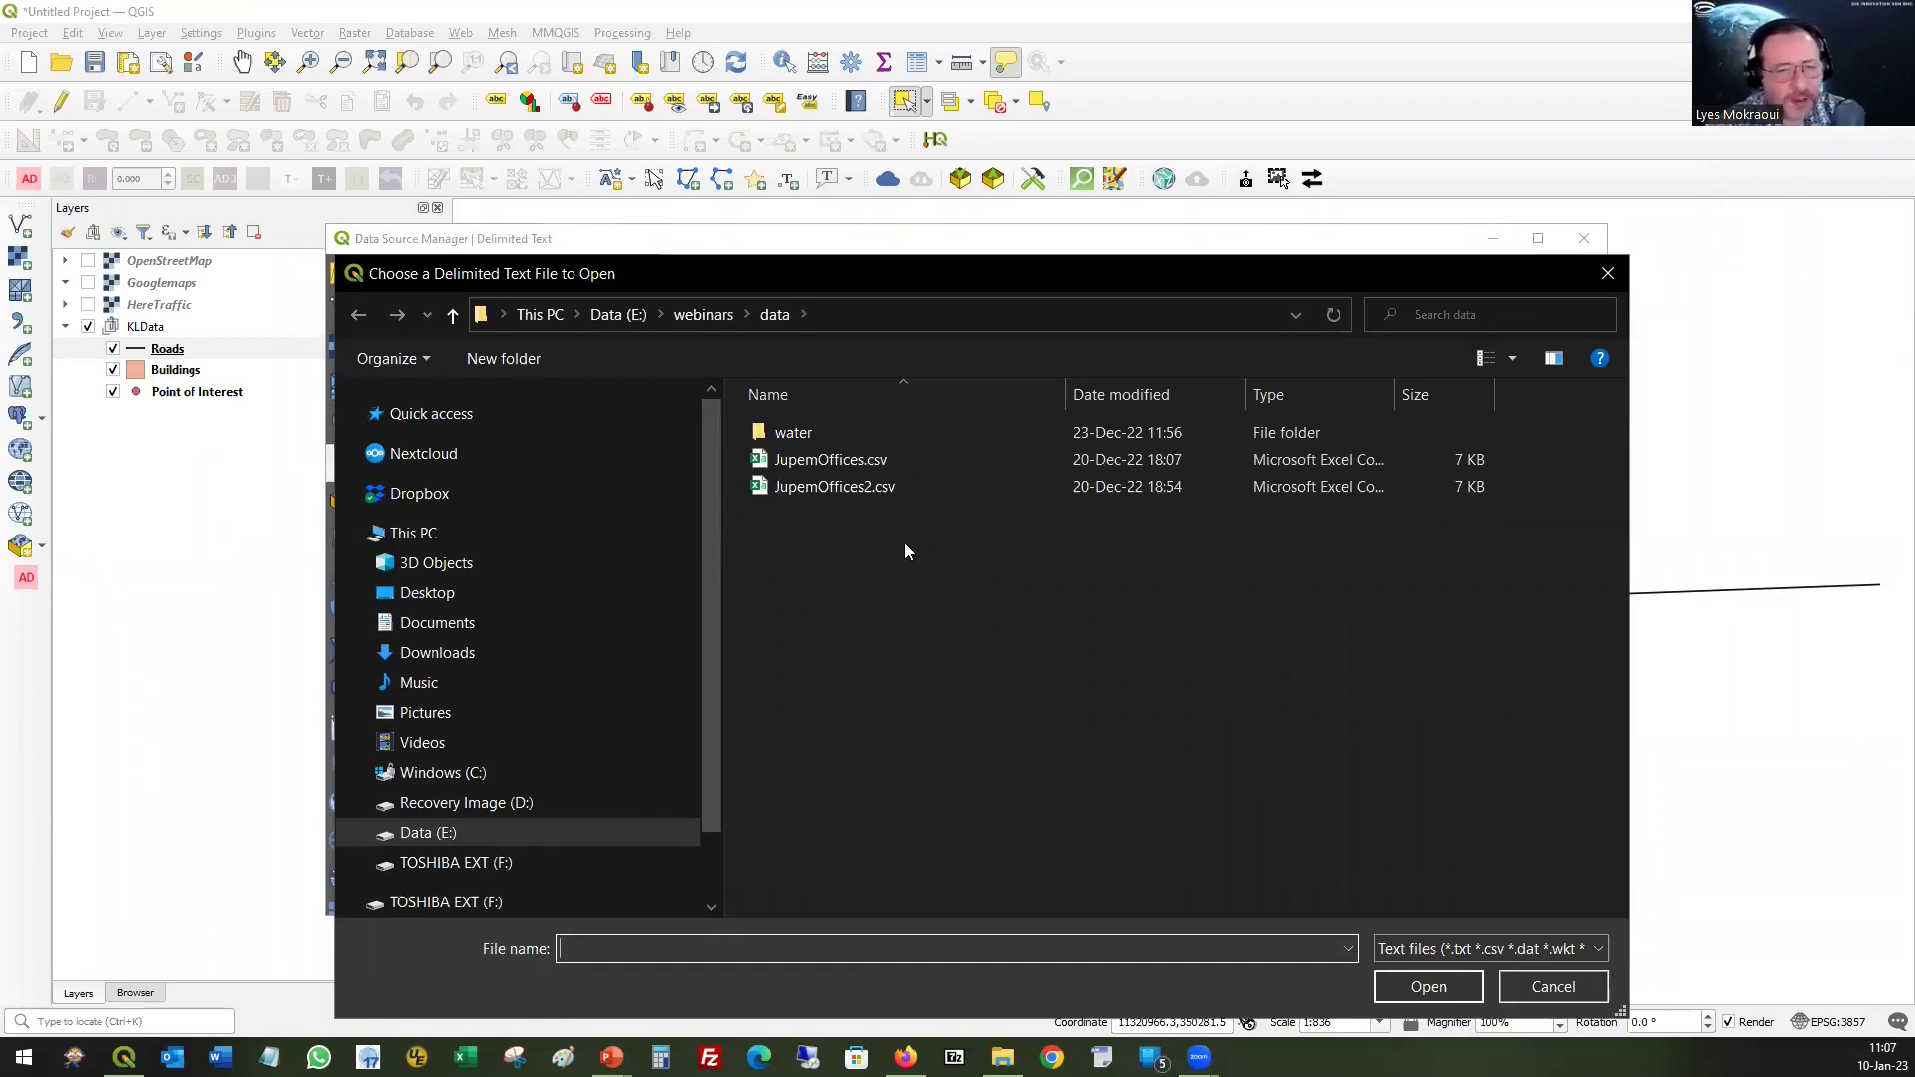
{"action": "left_click", "coordinate": [834, 486]}
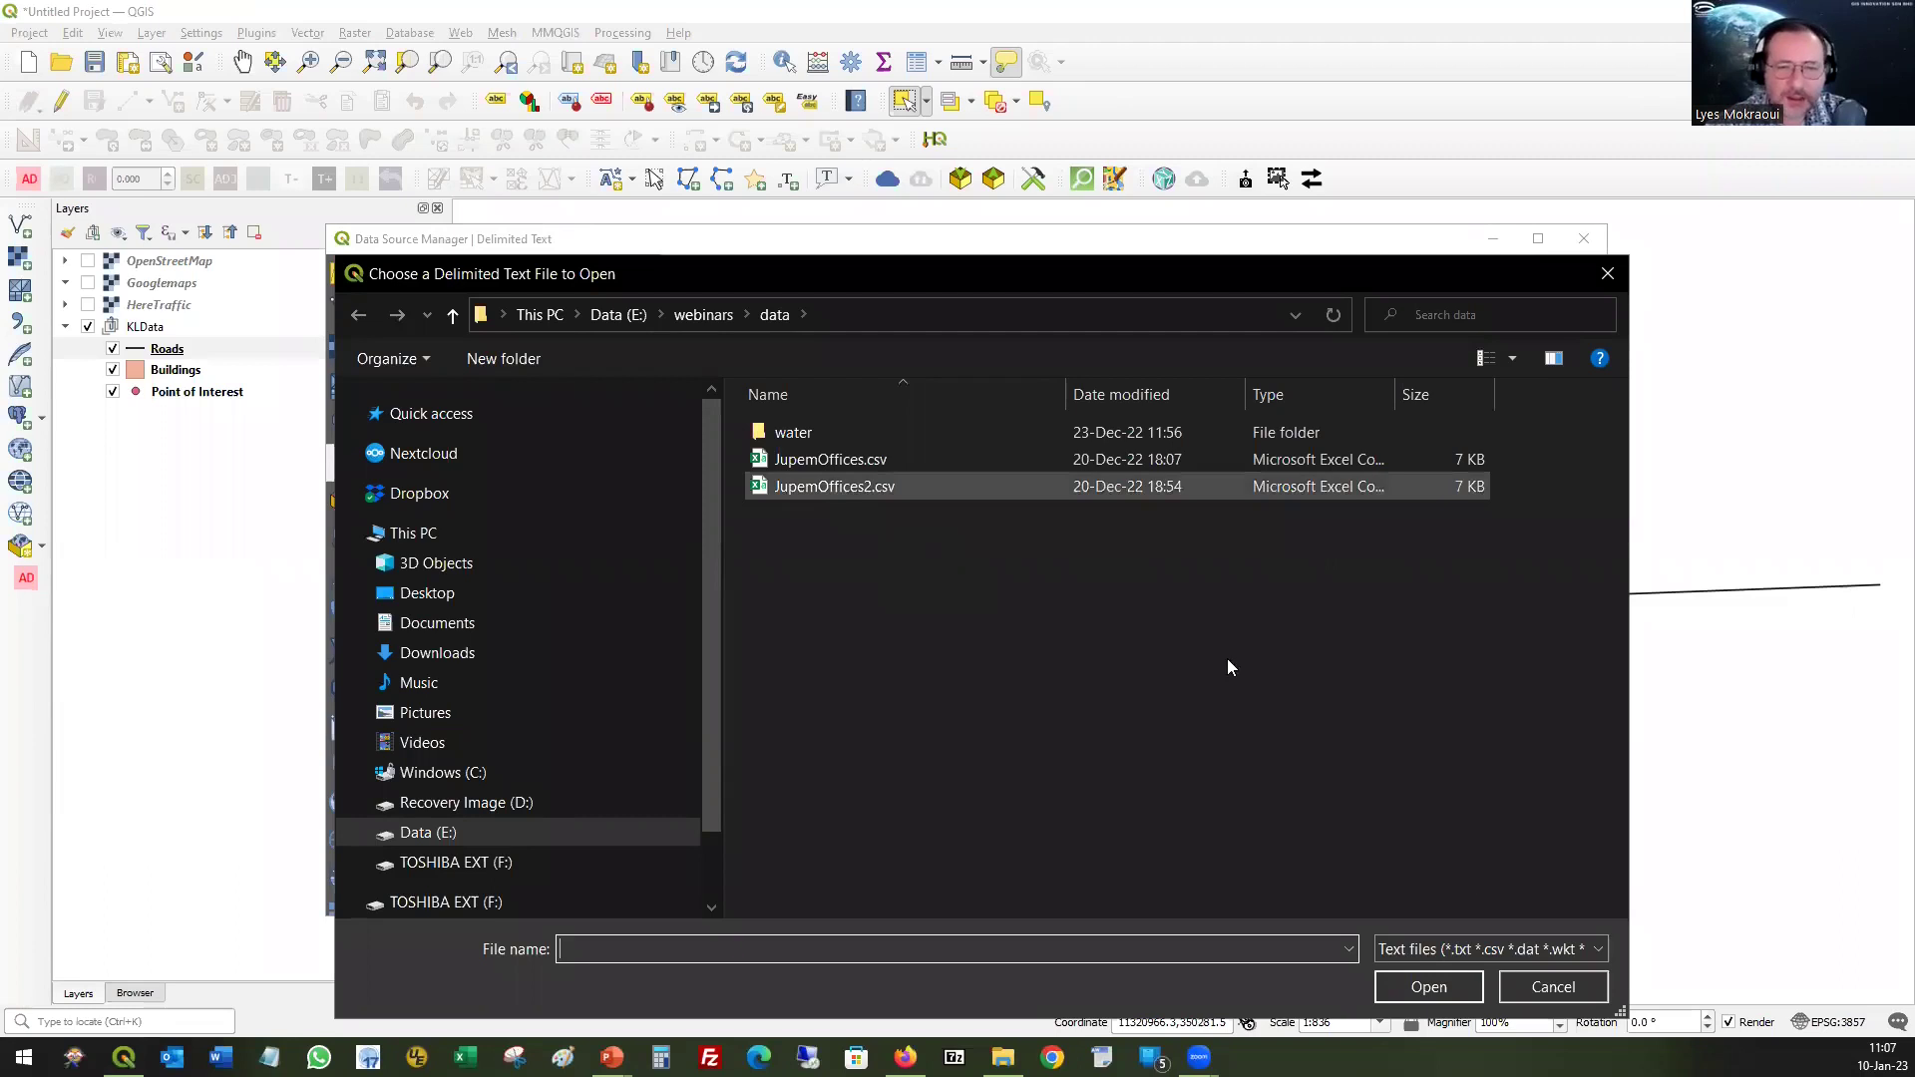
{"action": "left_click", "coordinate": [1427, 987]}
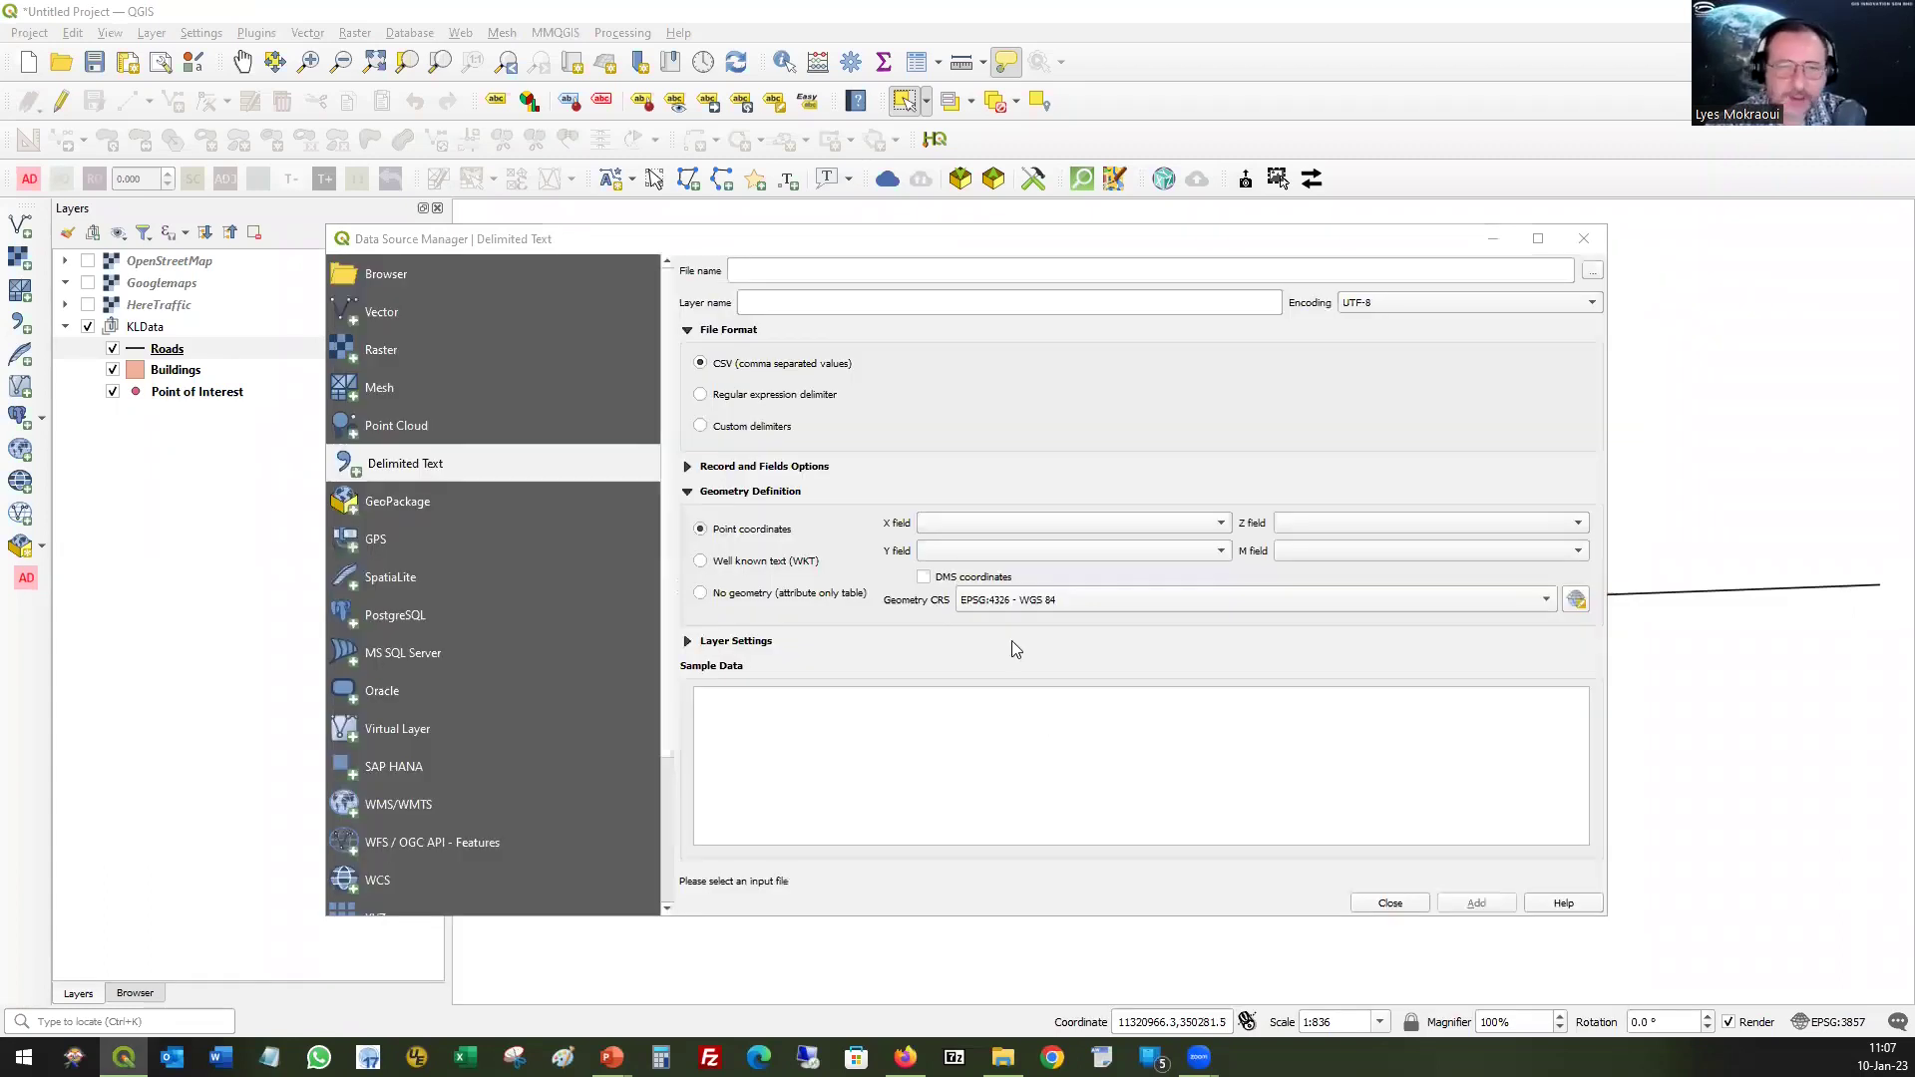
- Set the point coordinates' X field to "Longitud, X" and the Y field to "Latitut, Y"
{"action": "left_click", "coordinate": [1202, 527]}
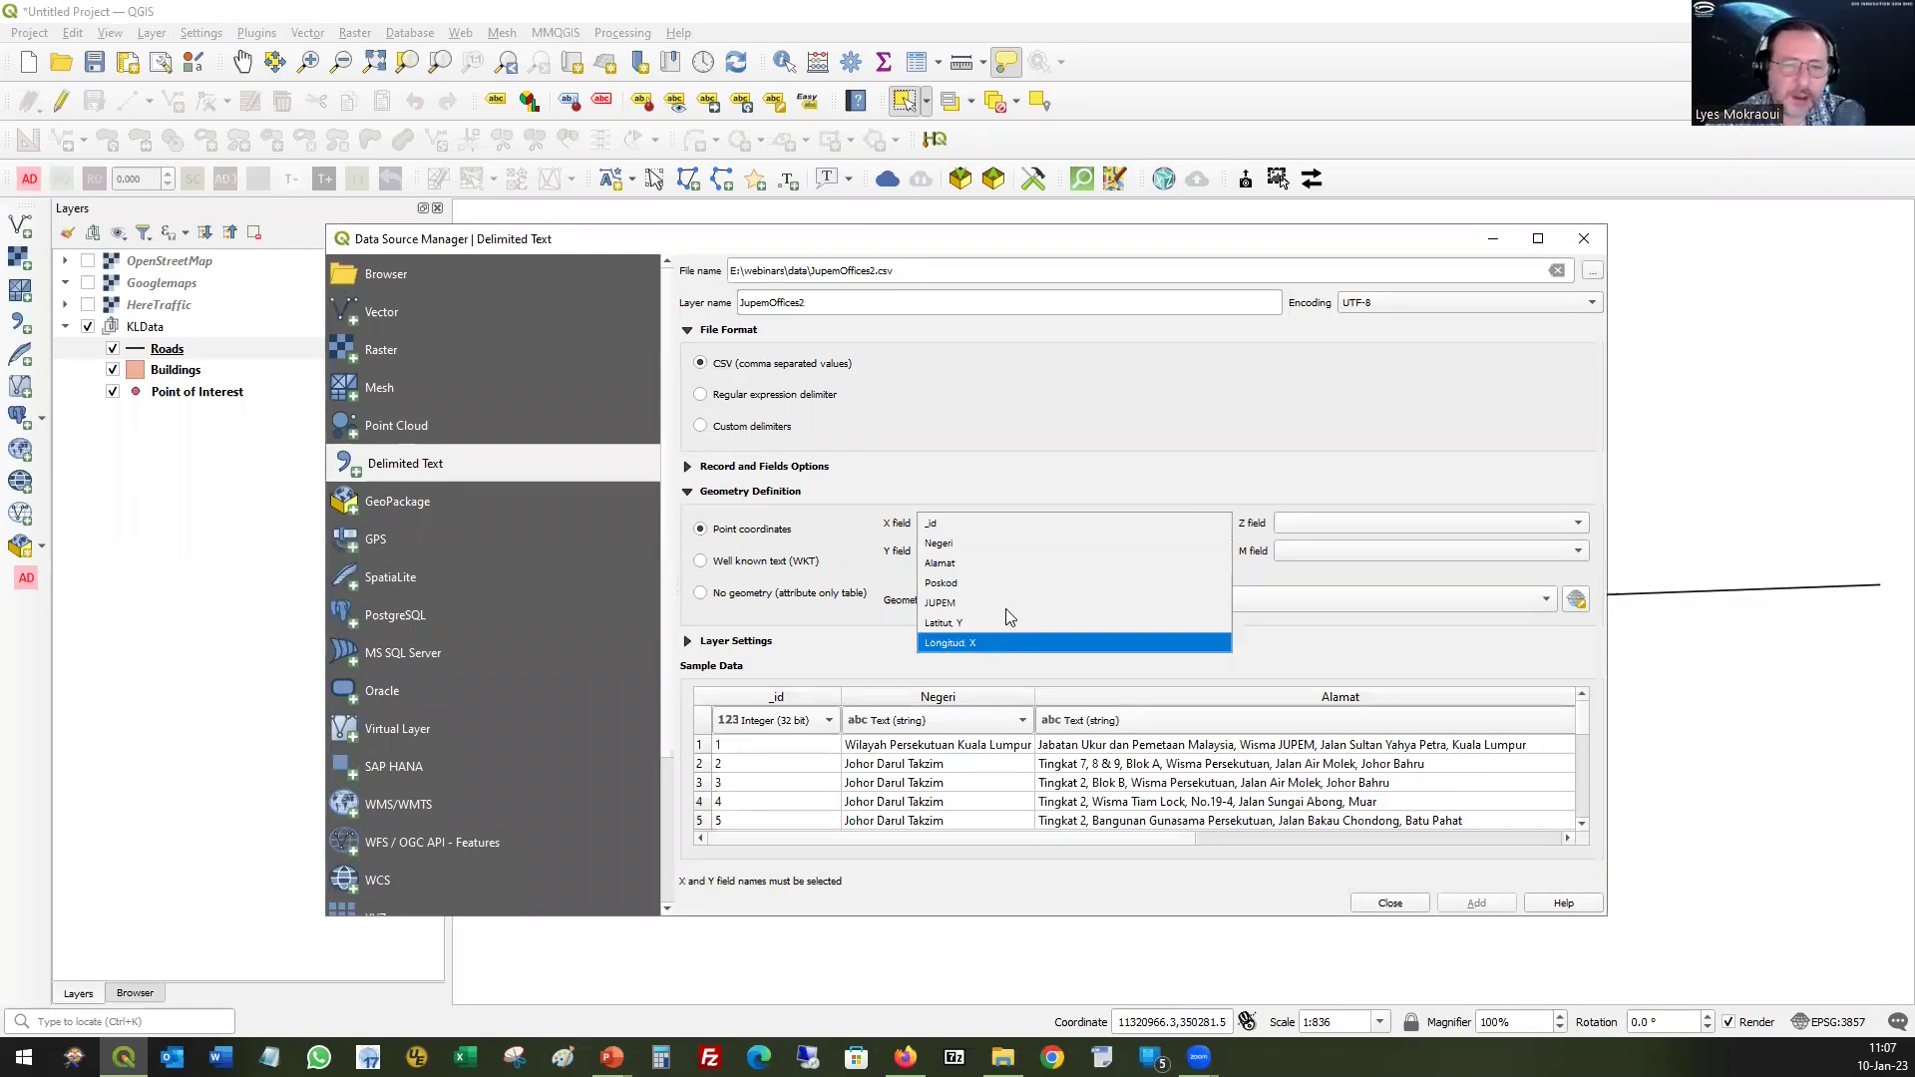
{"action": "left_click", "coordinate": [1002, 642]}
{"action": "left_click", "coordinate": [1001, 552]}
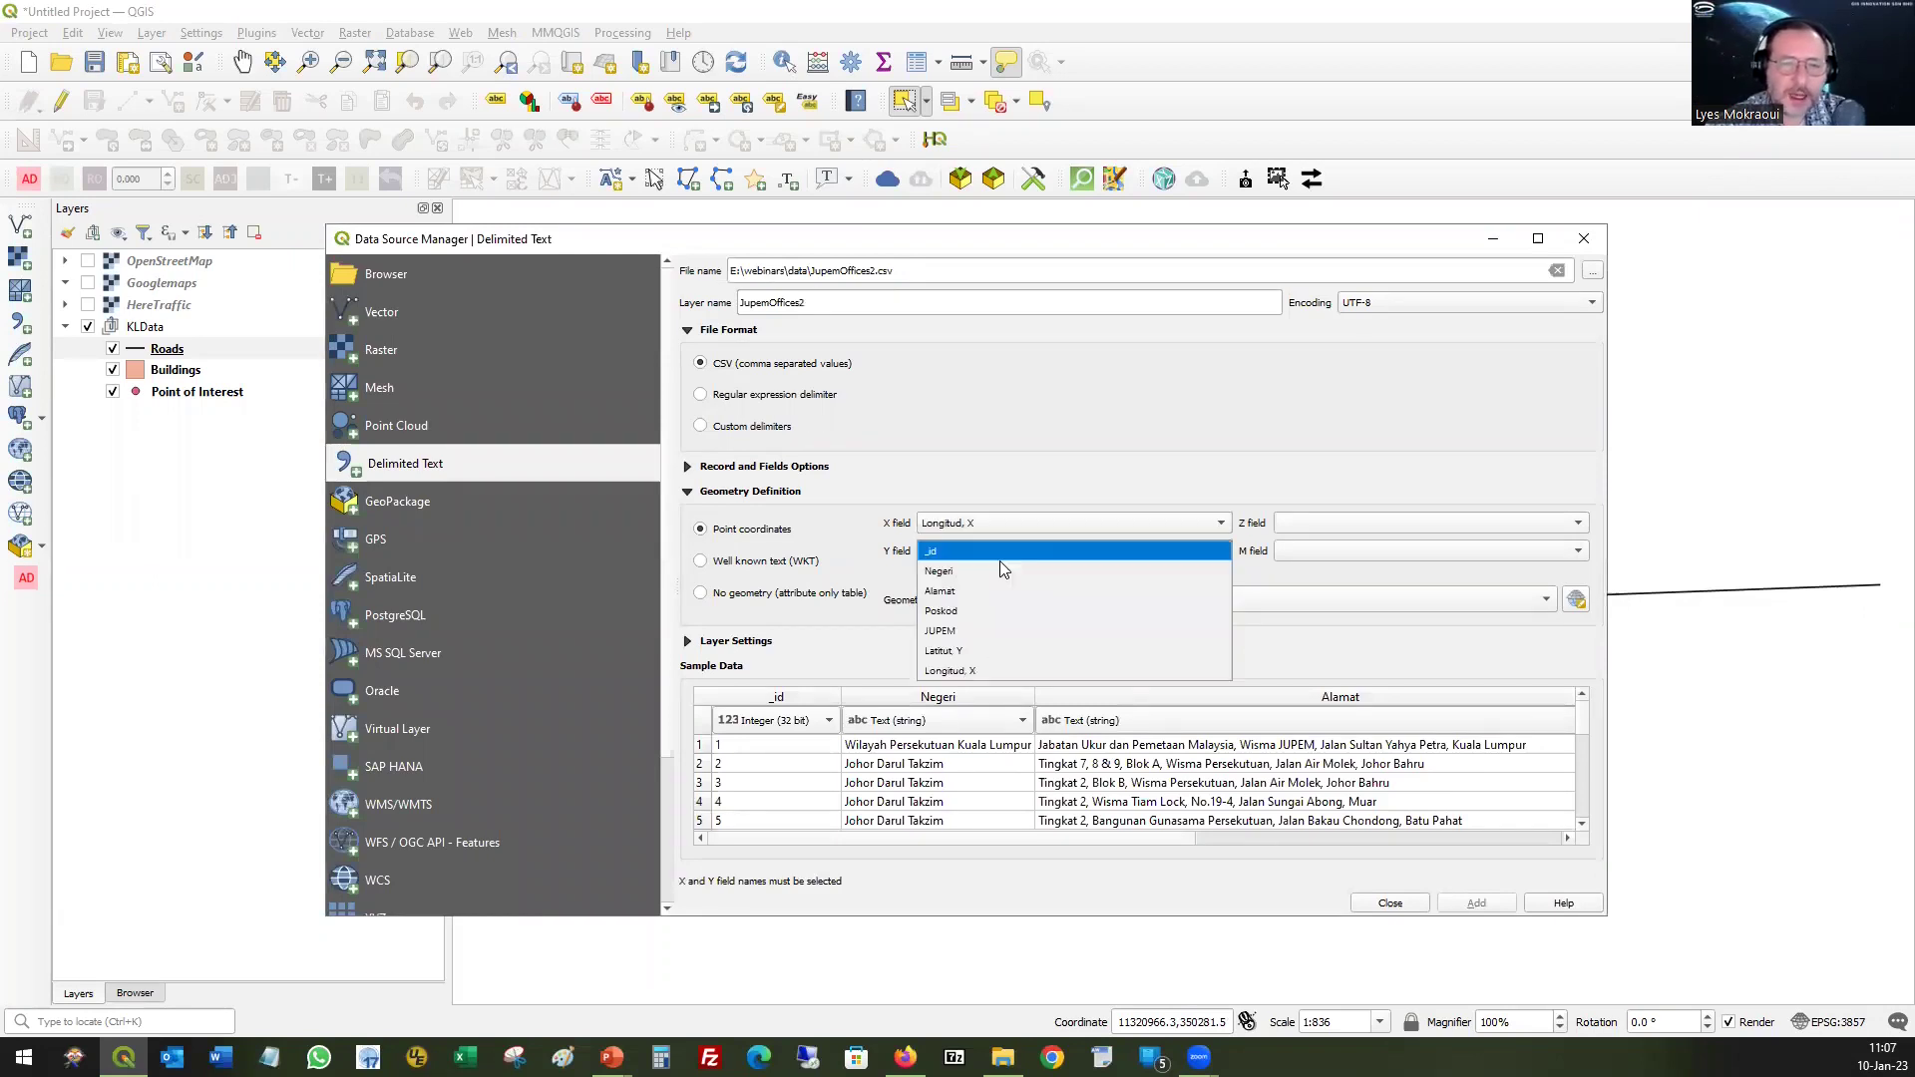
{"action": "left_click", "coordinate": [989, 651]}
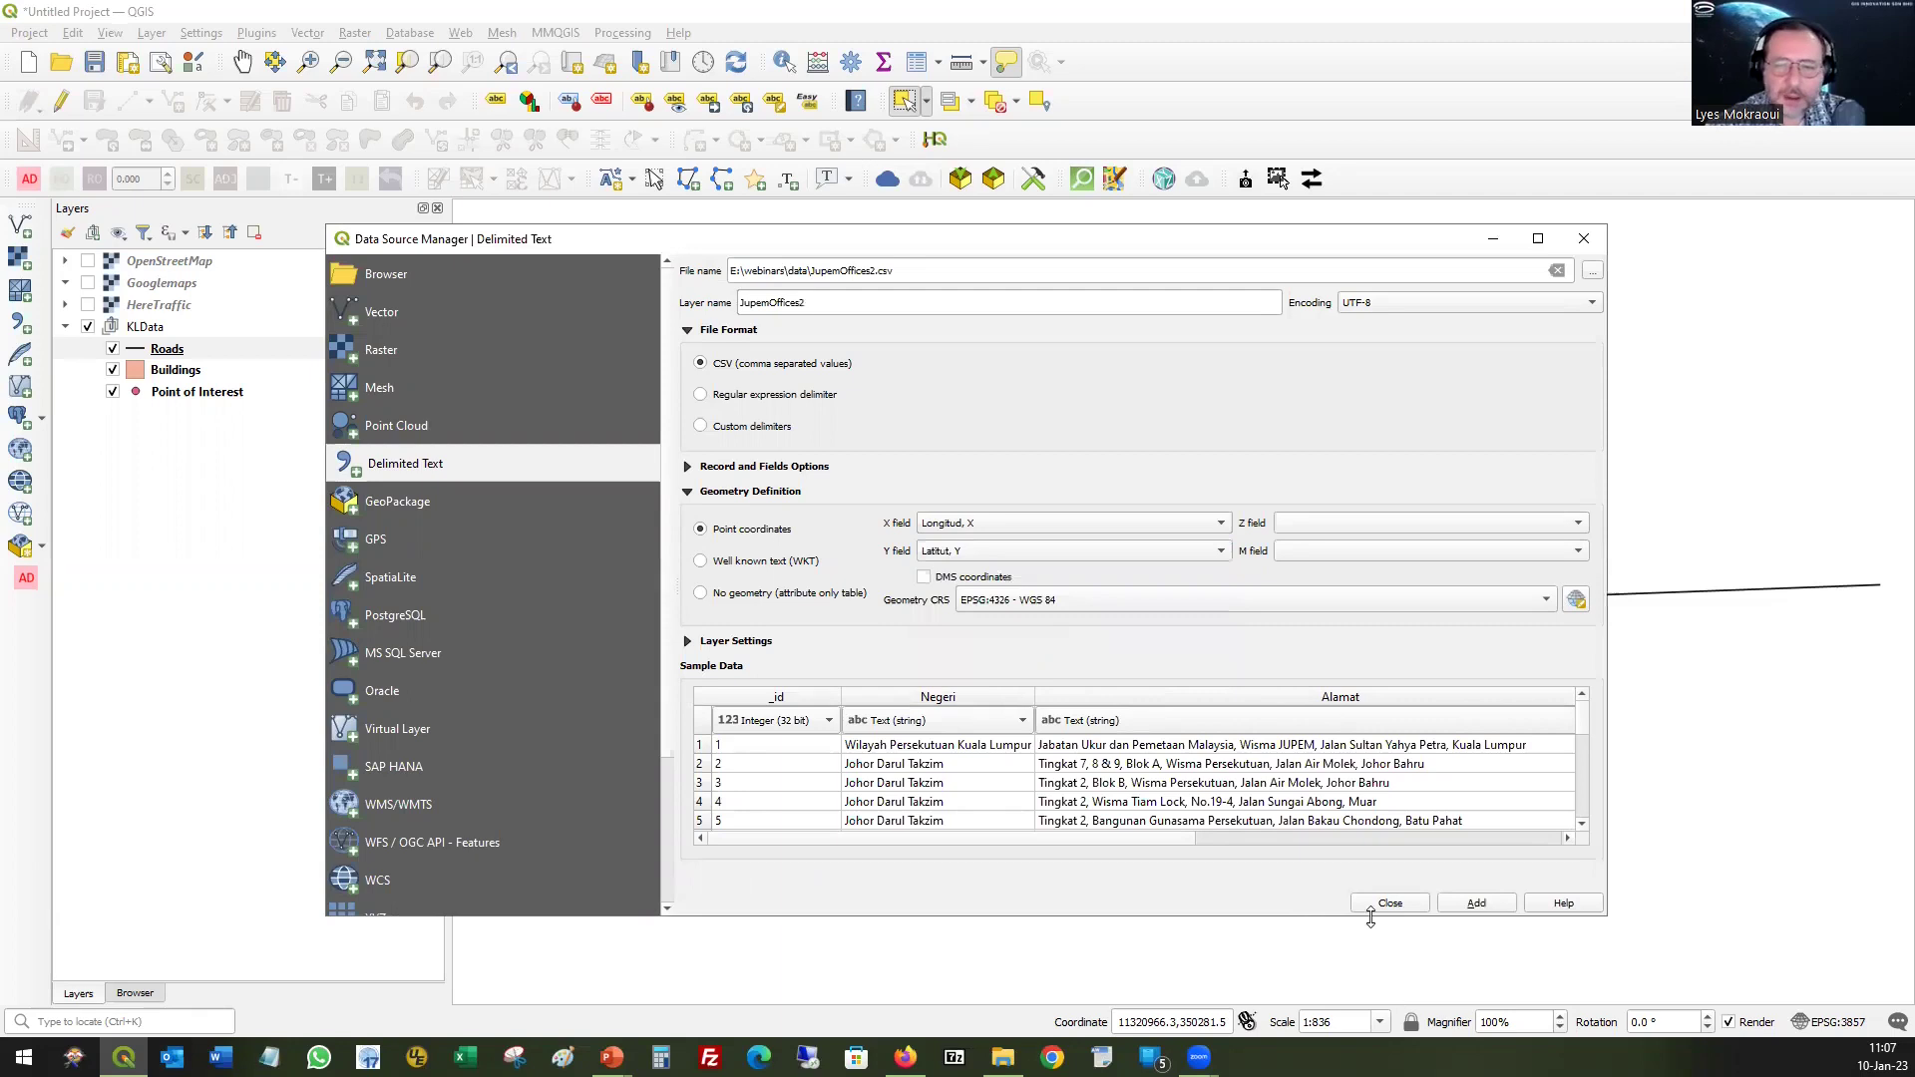
- Add the JupemOffices2 points to the project, close the data source dialog and zoom to the new layer
{"action": "left_click", "coordinate": [1477, 904]}
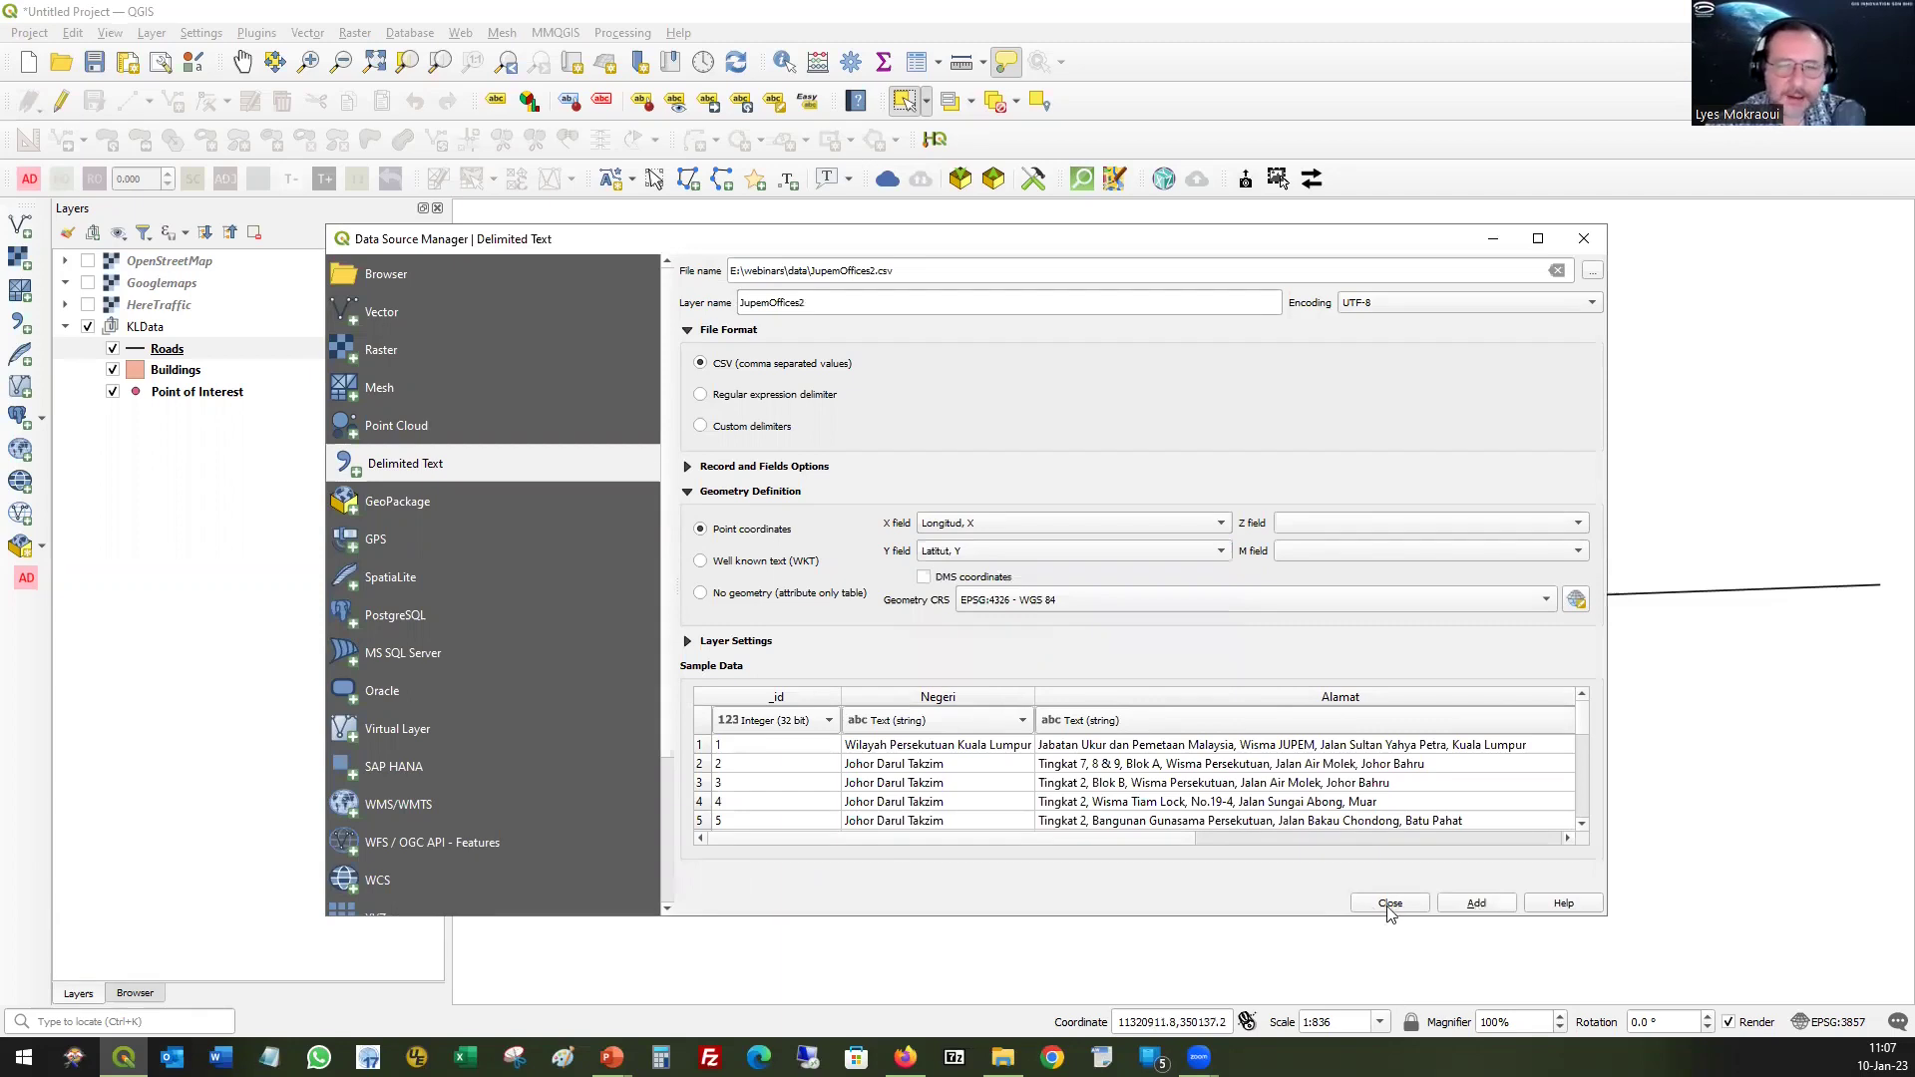
{"action": "left_click", "coordinate": [1390, 904]}
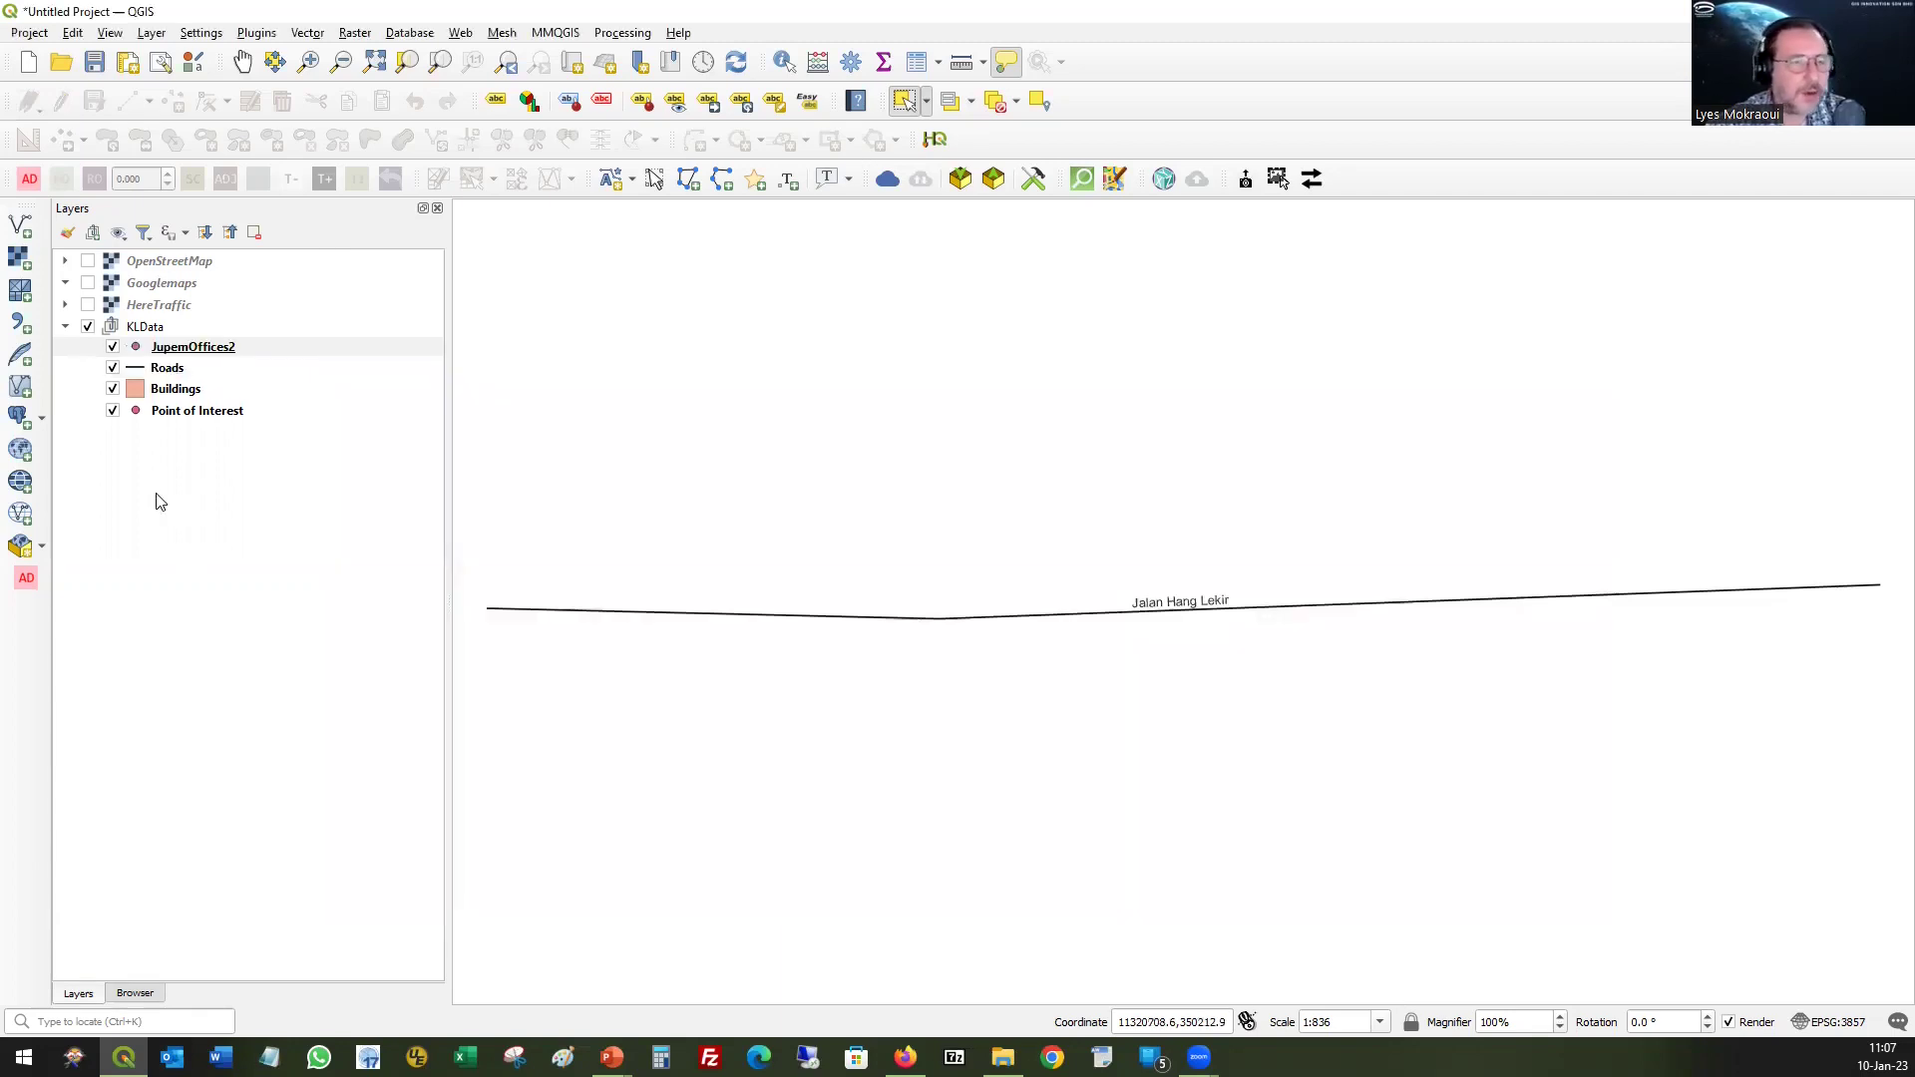
{"action": "right_click", "coordinate": [179, 351]}
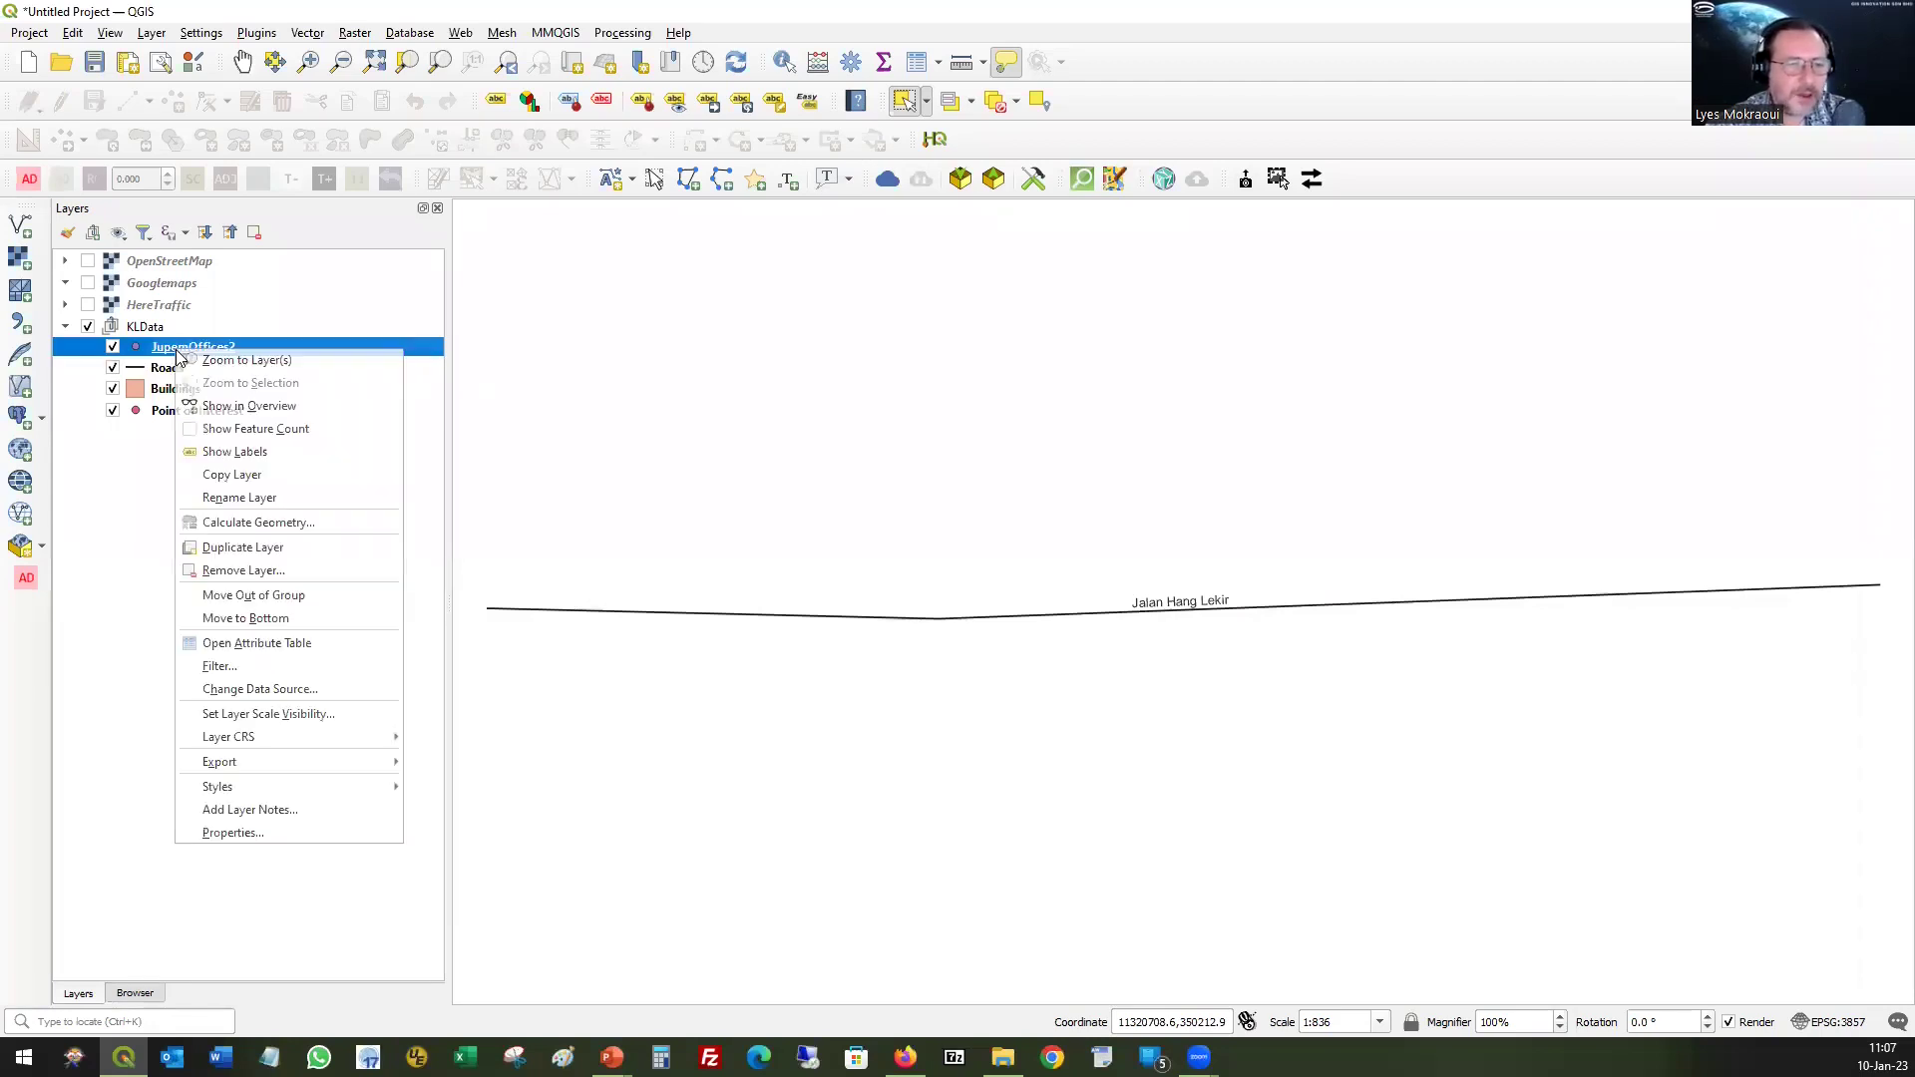
{"action": "left_click", "coordinate": [228, 365]}
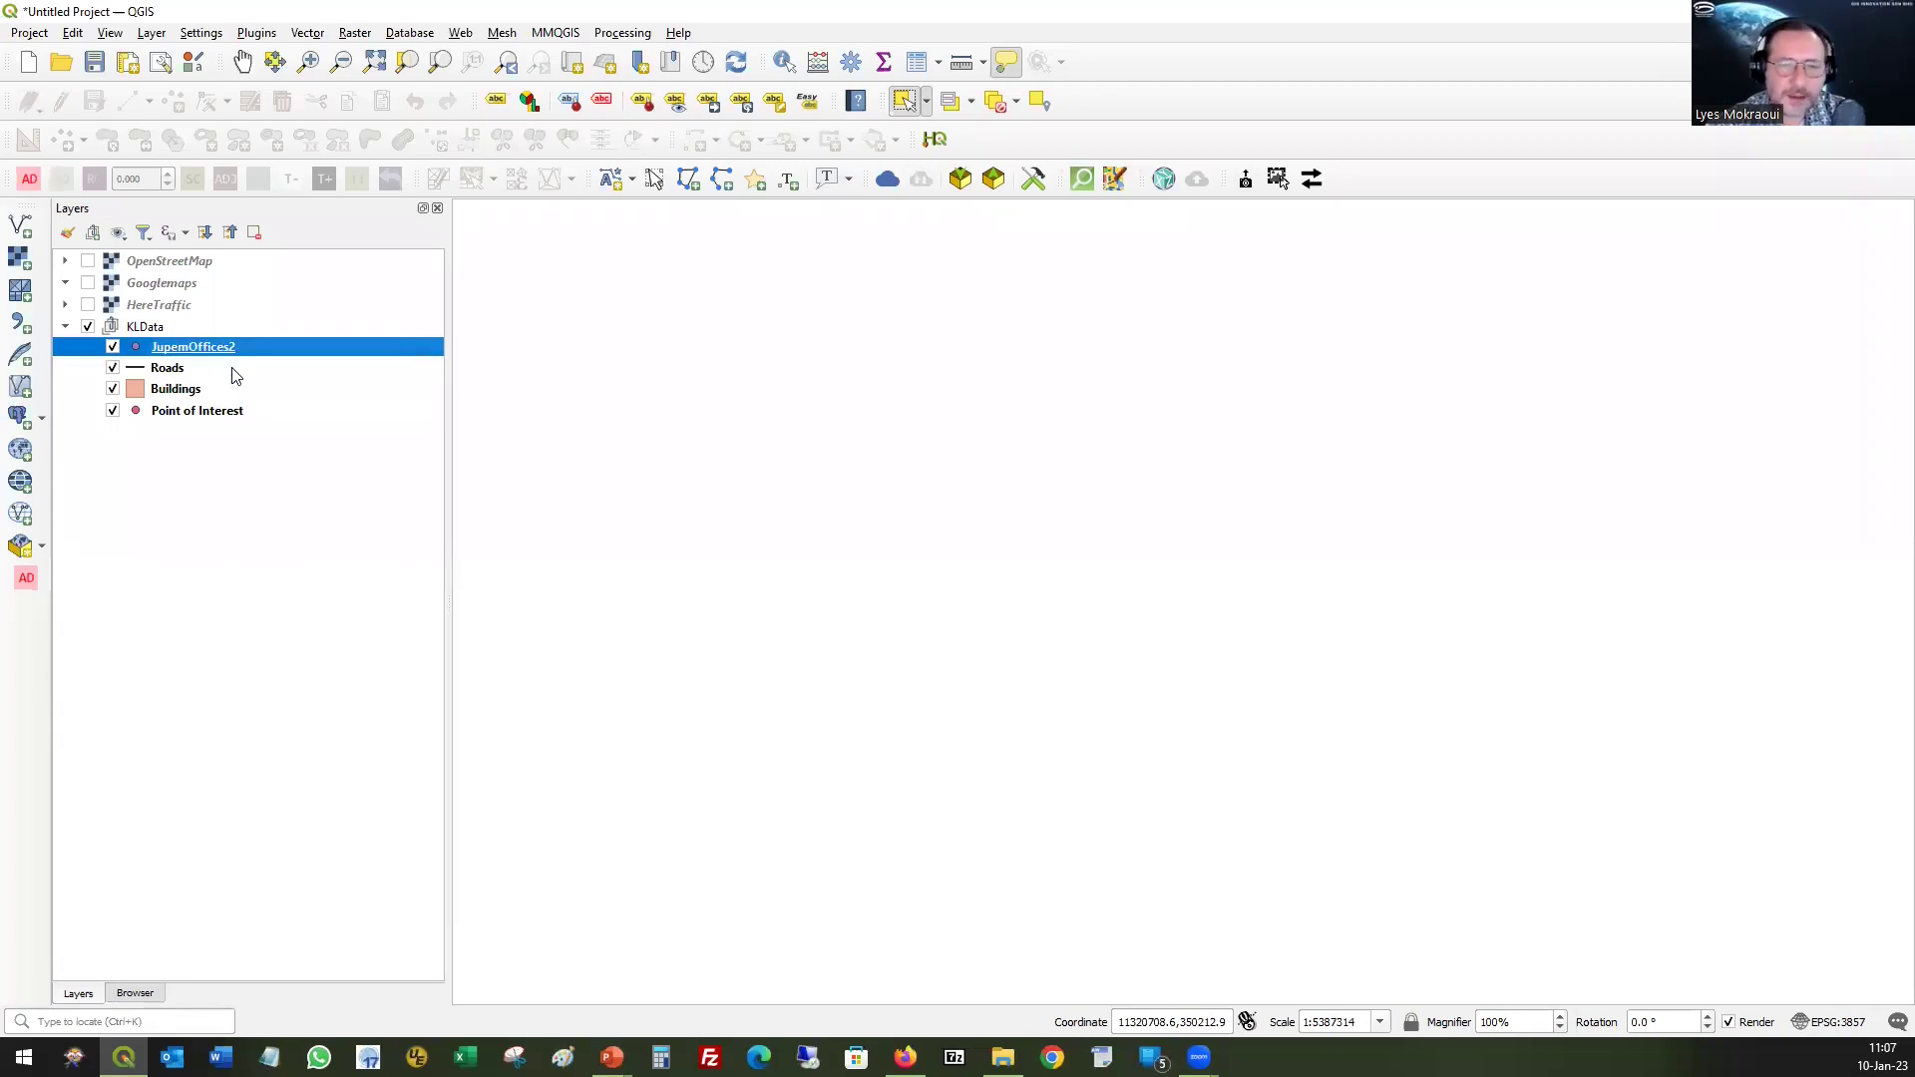